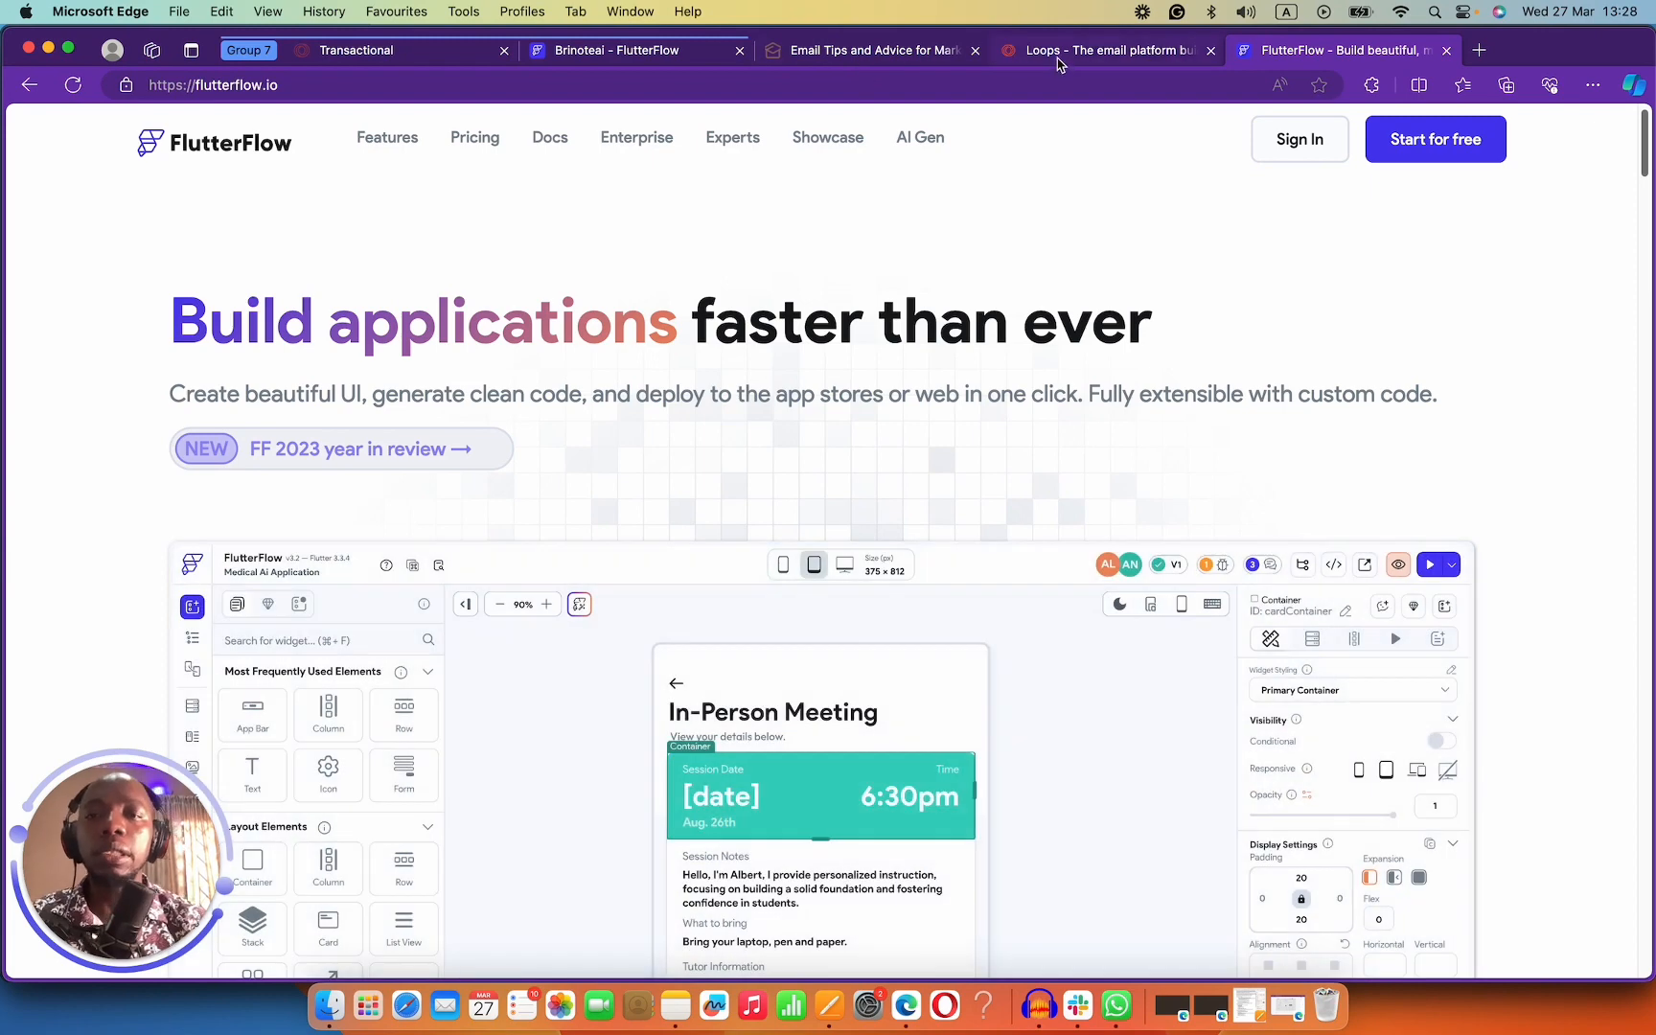
# Switch to the Loops homepage, highlight its headline and subheading, and scroll down the page.
pyautogui.click(1053, 63)
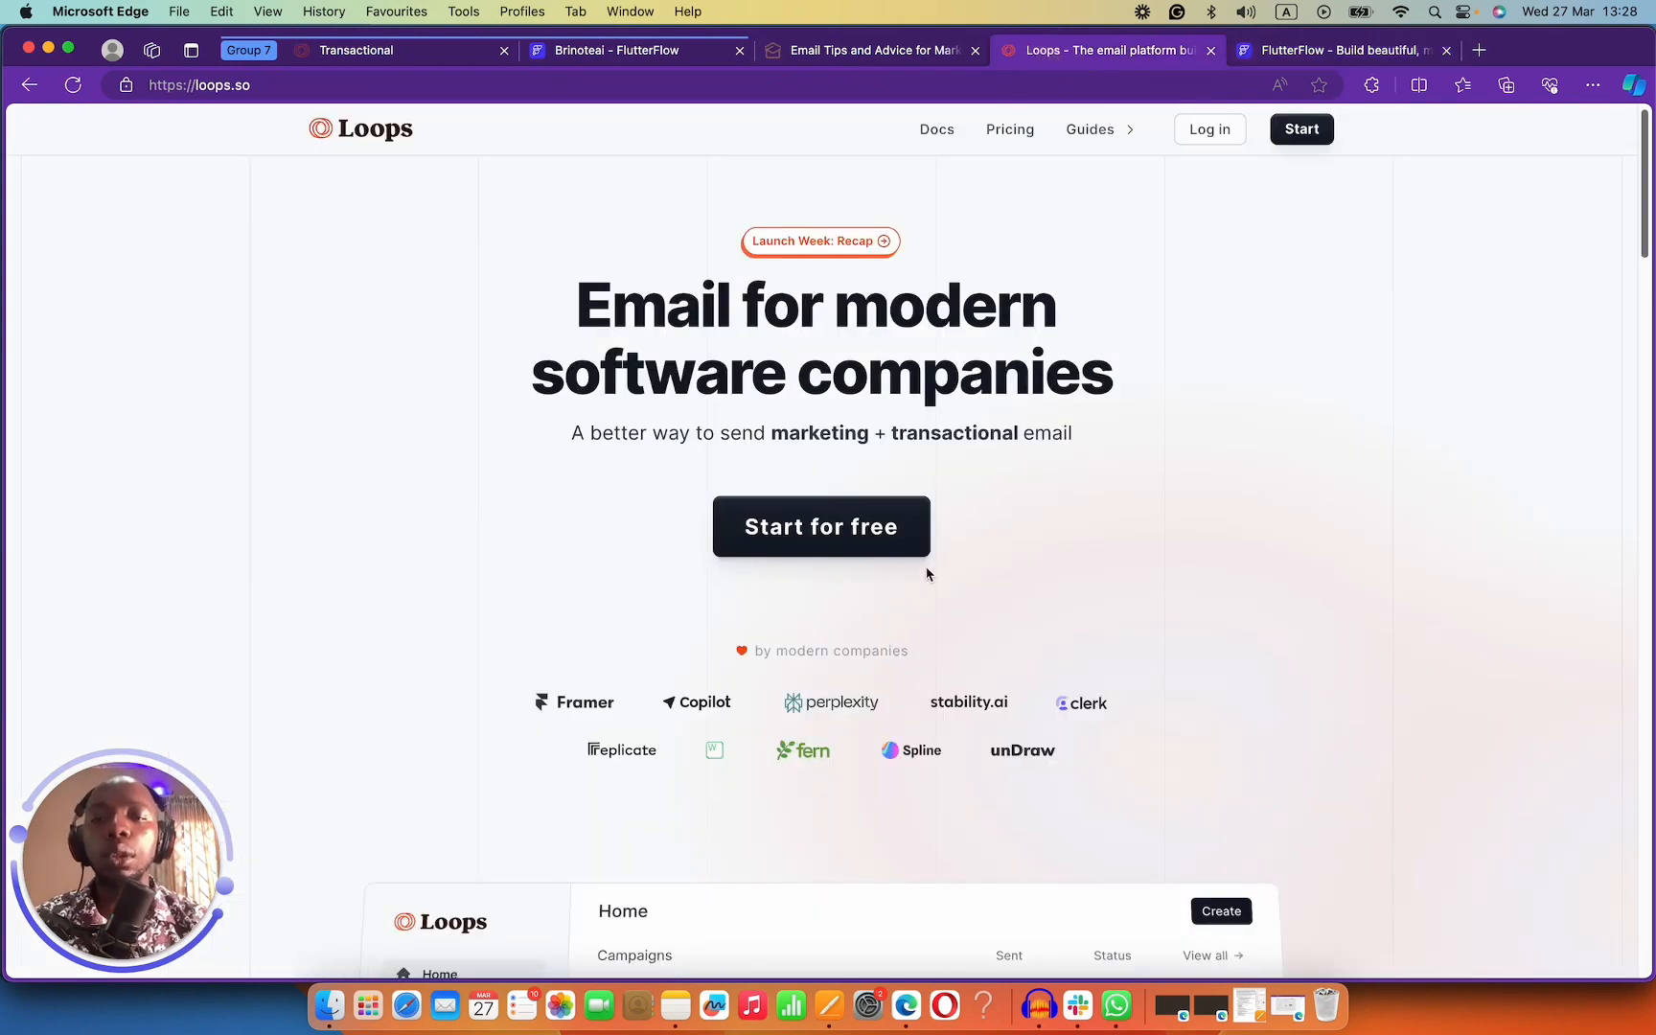
pyautogui.moveTo(580, 311); pyautogui.dragTo(1125, 401)
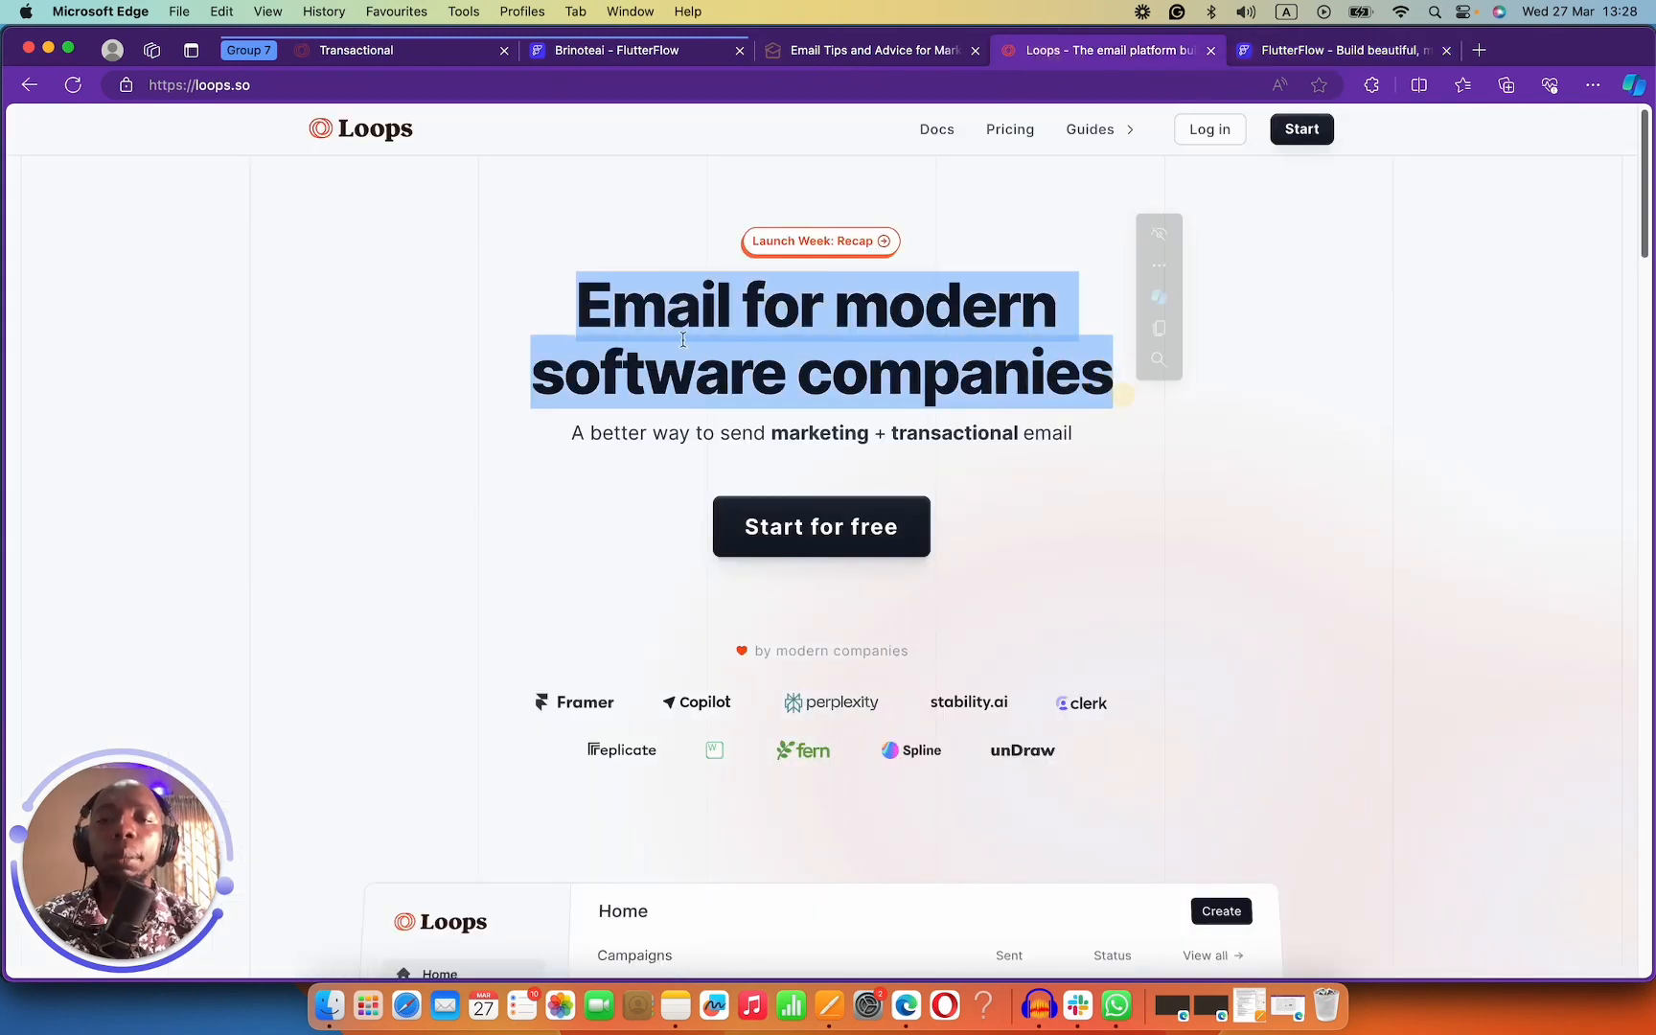
pyautogui.moveTo(578, 305); pyautogui.dragTo(1127, 363)
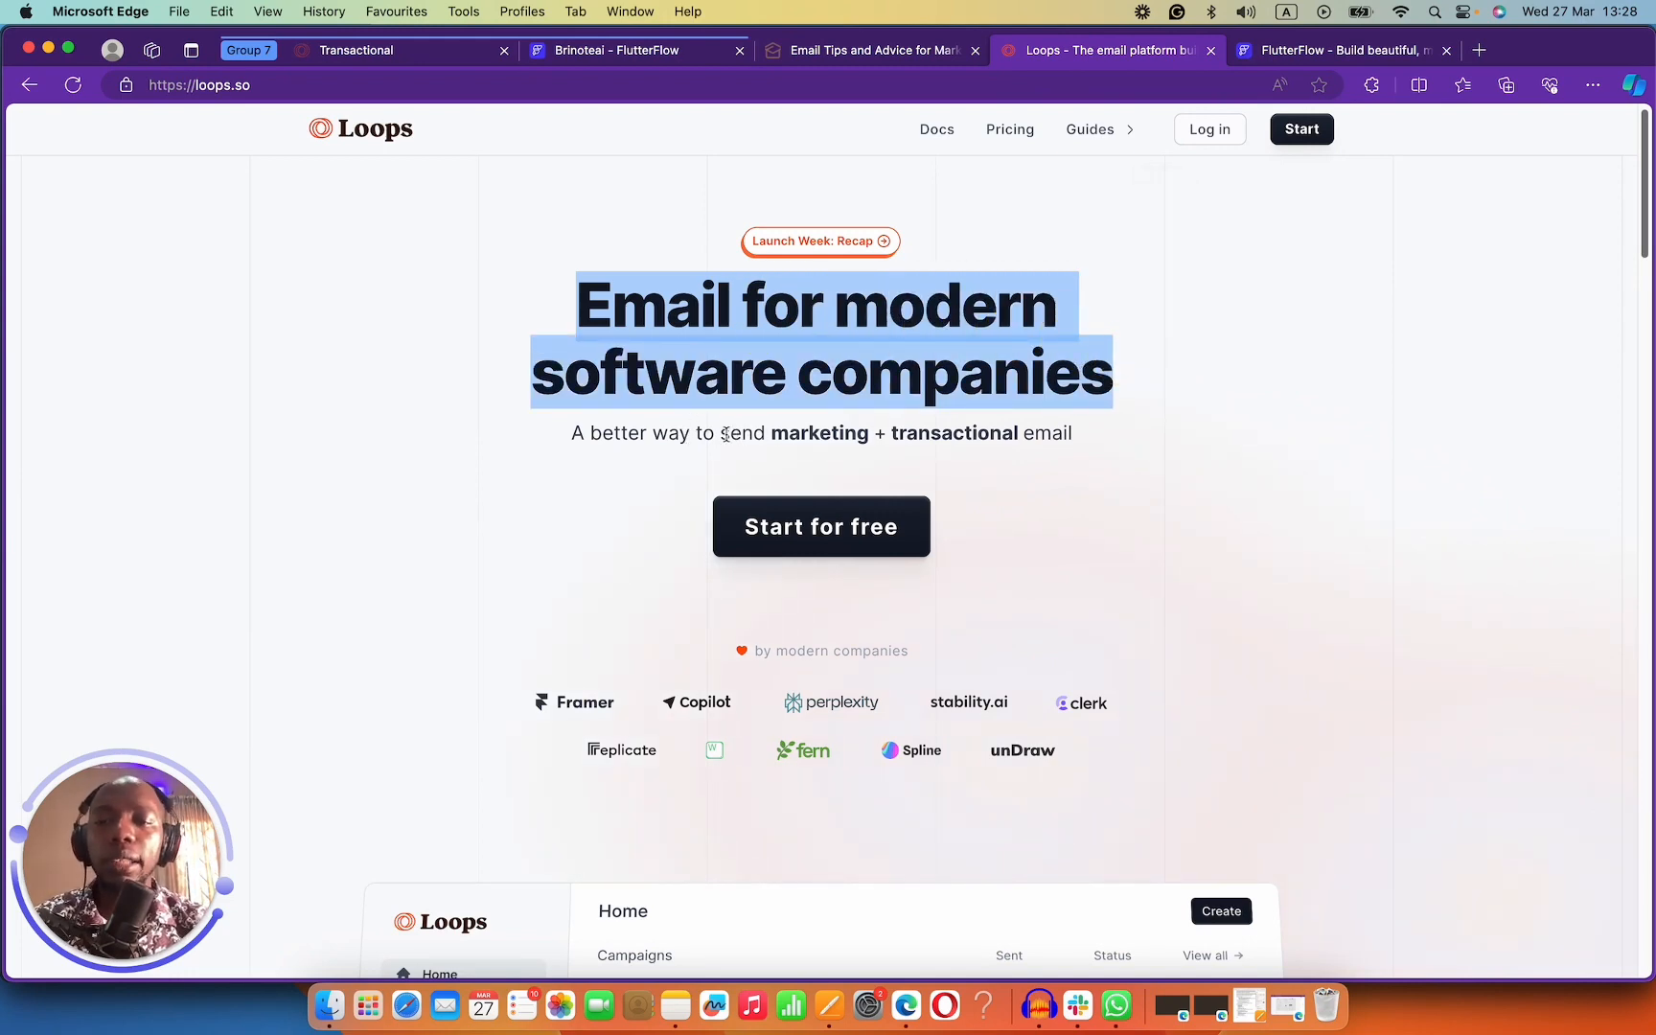
pyautogui.moveTo(731, 434); pyautogui.dragTo(1061, 441)
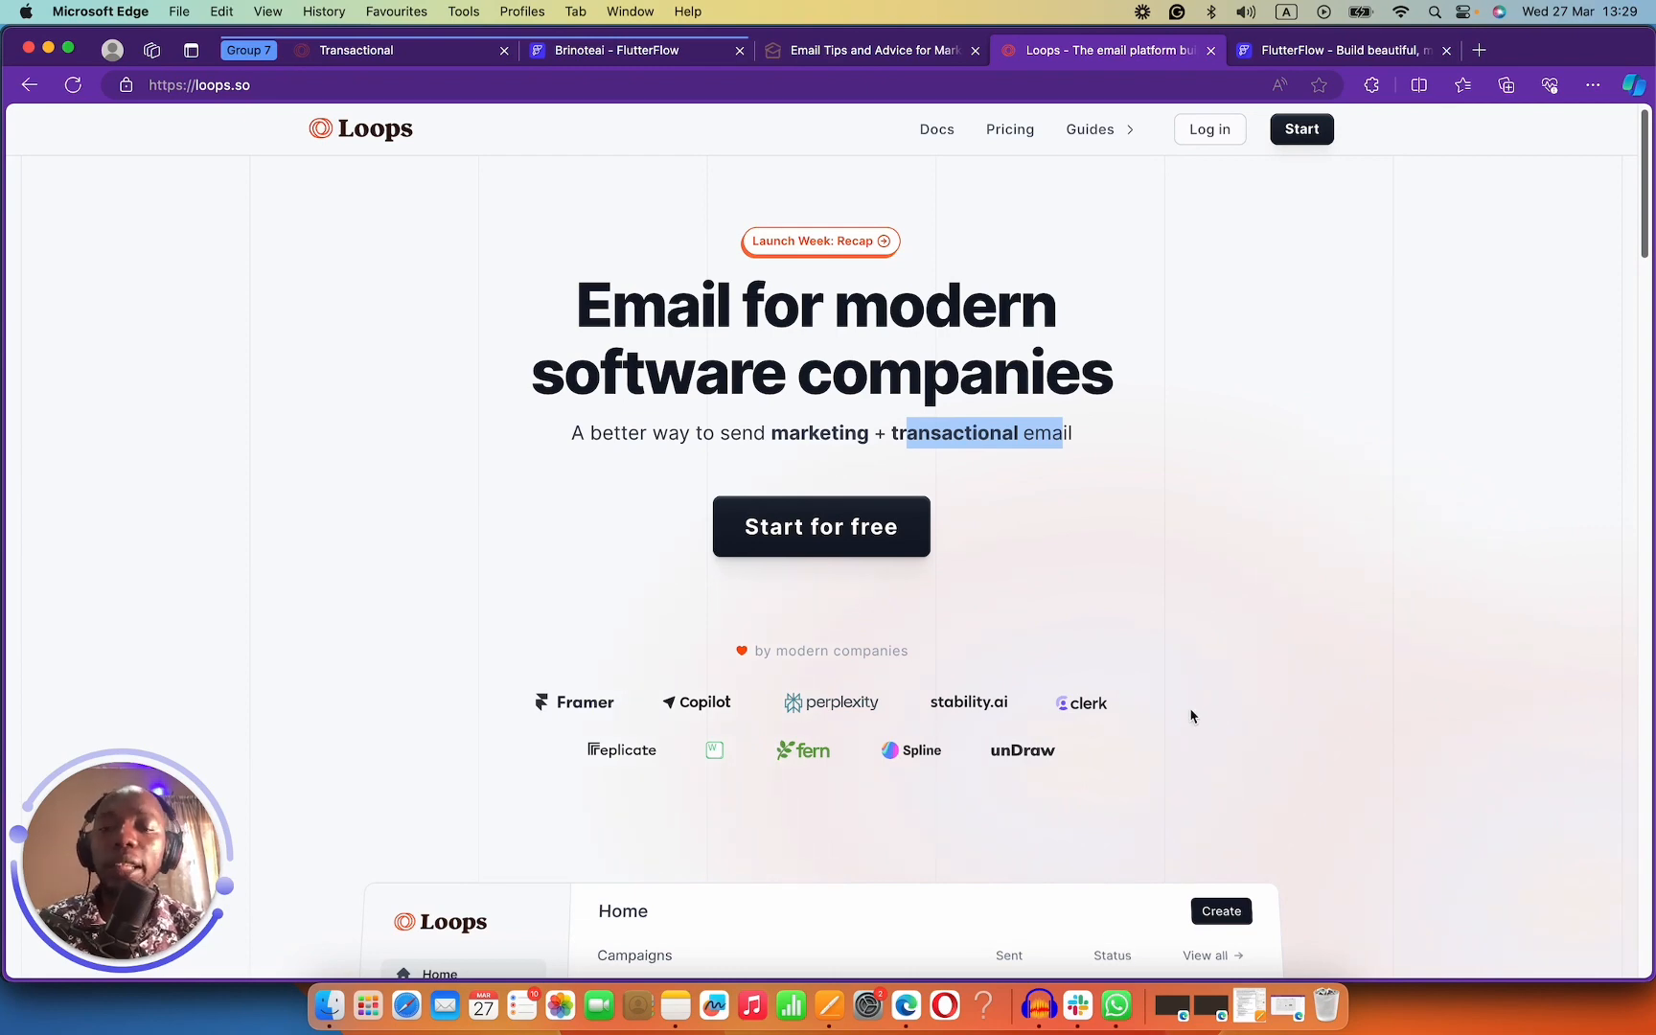
pyautogui.scroll(-10, 1081, 630)
pyautogui.scroll(-10, 1081, 630)
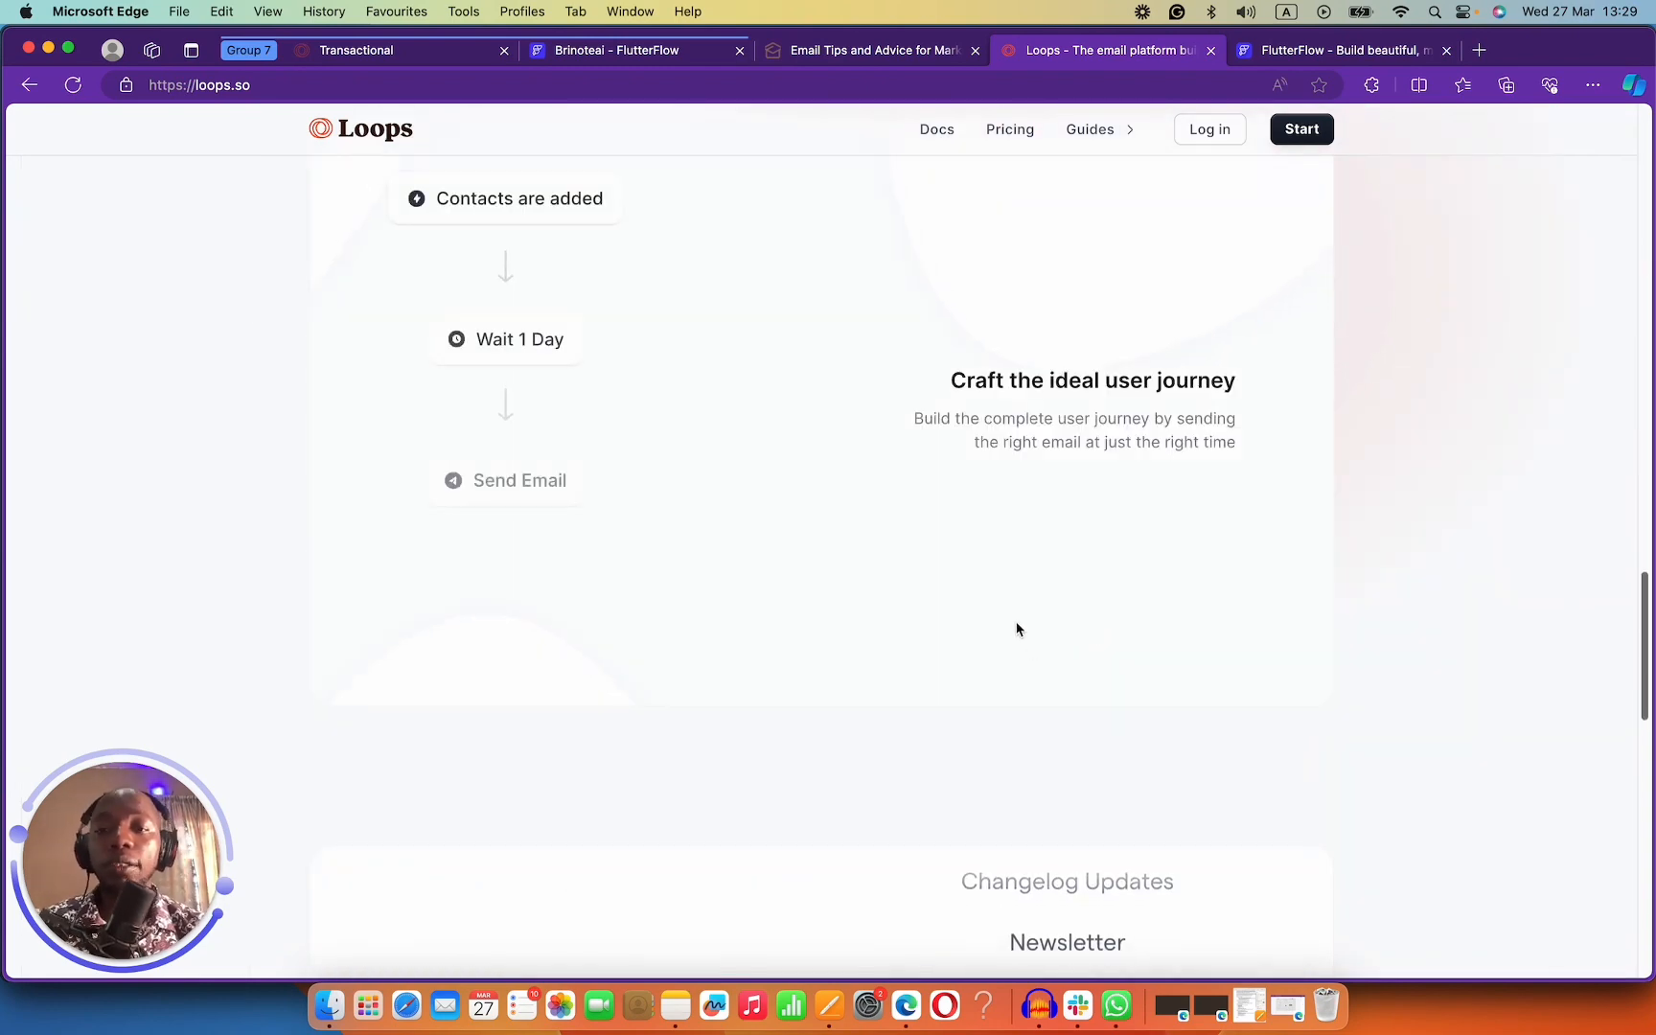
# Open Loops pricing and highlight the Free plan's 1,000-contact and monthly send limits.
pyautogui.click(1010, 128)
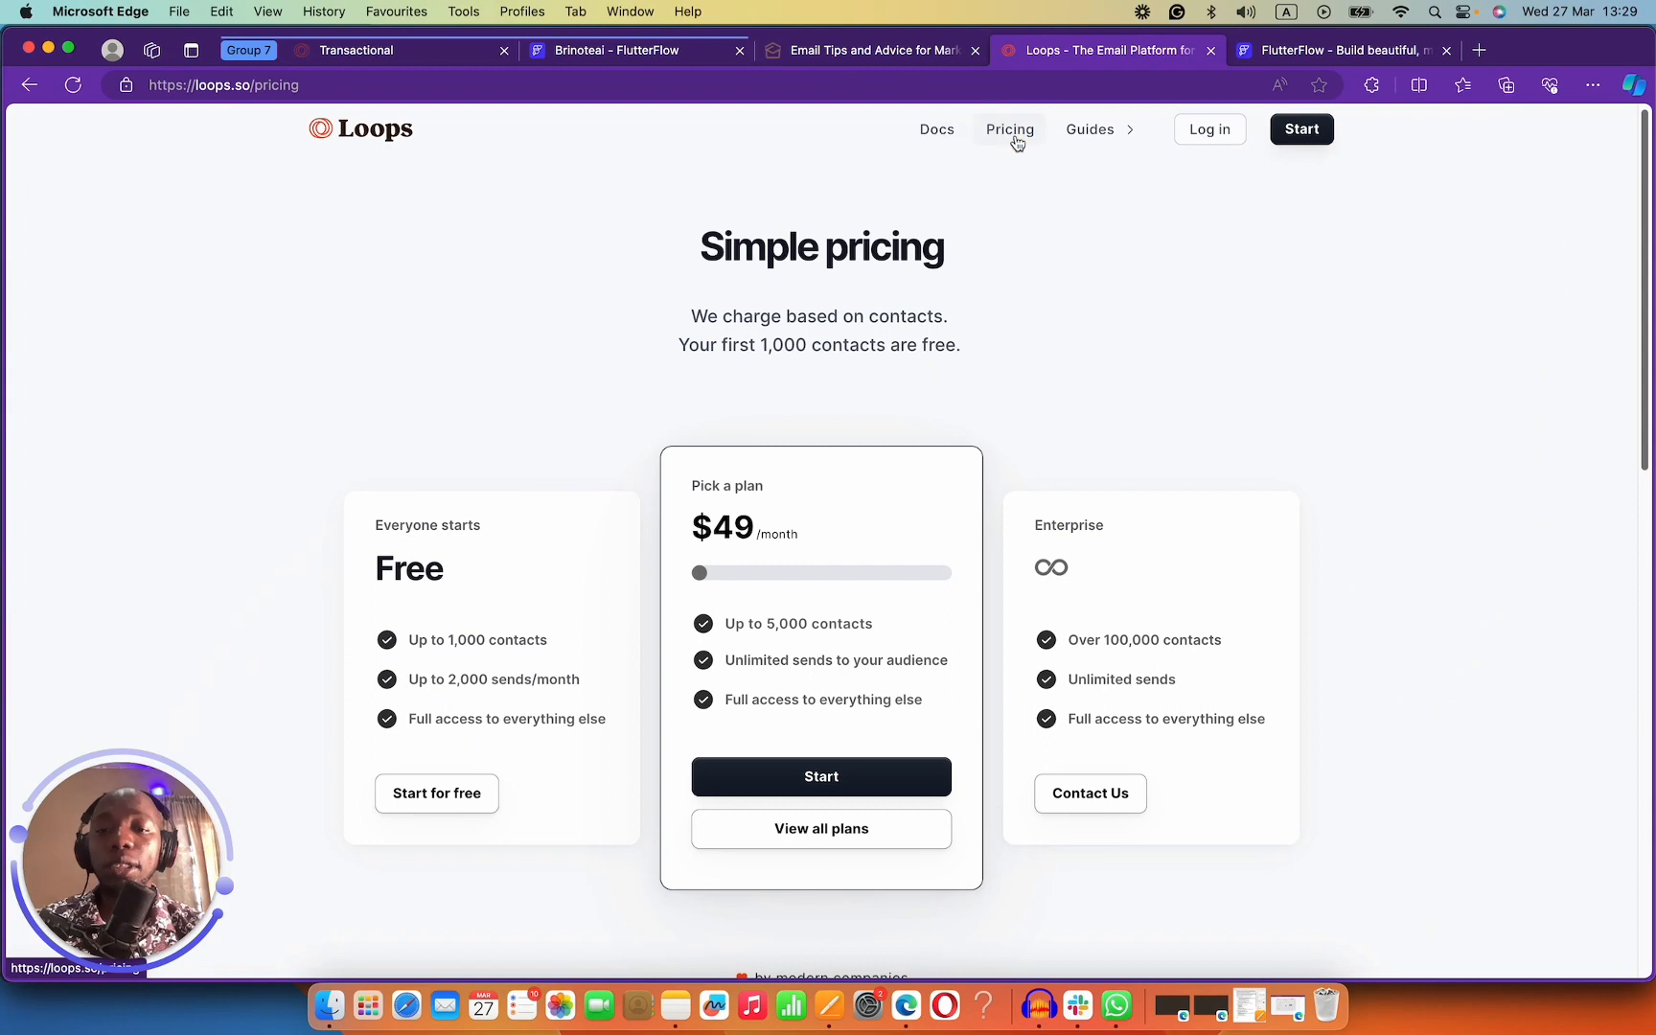
pyautogui.moveTo(420, 641); pyautogui.dragTo(565, 649)
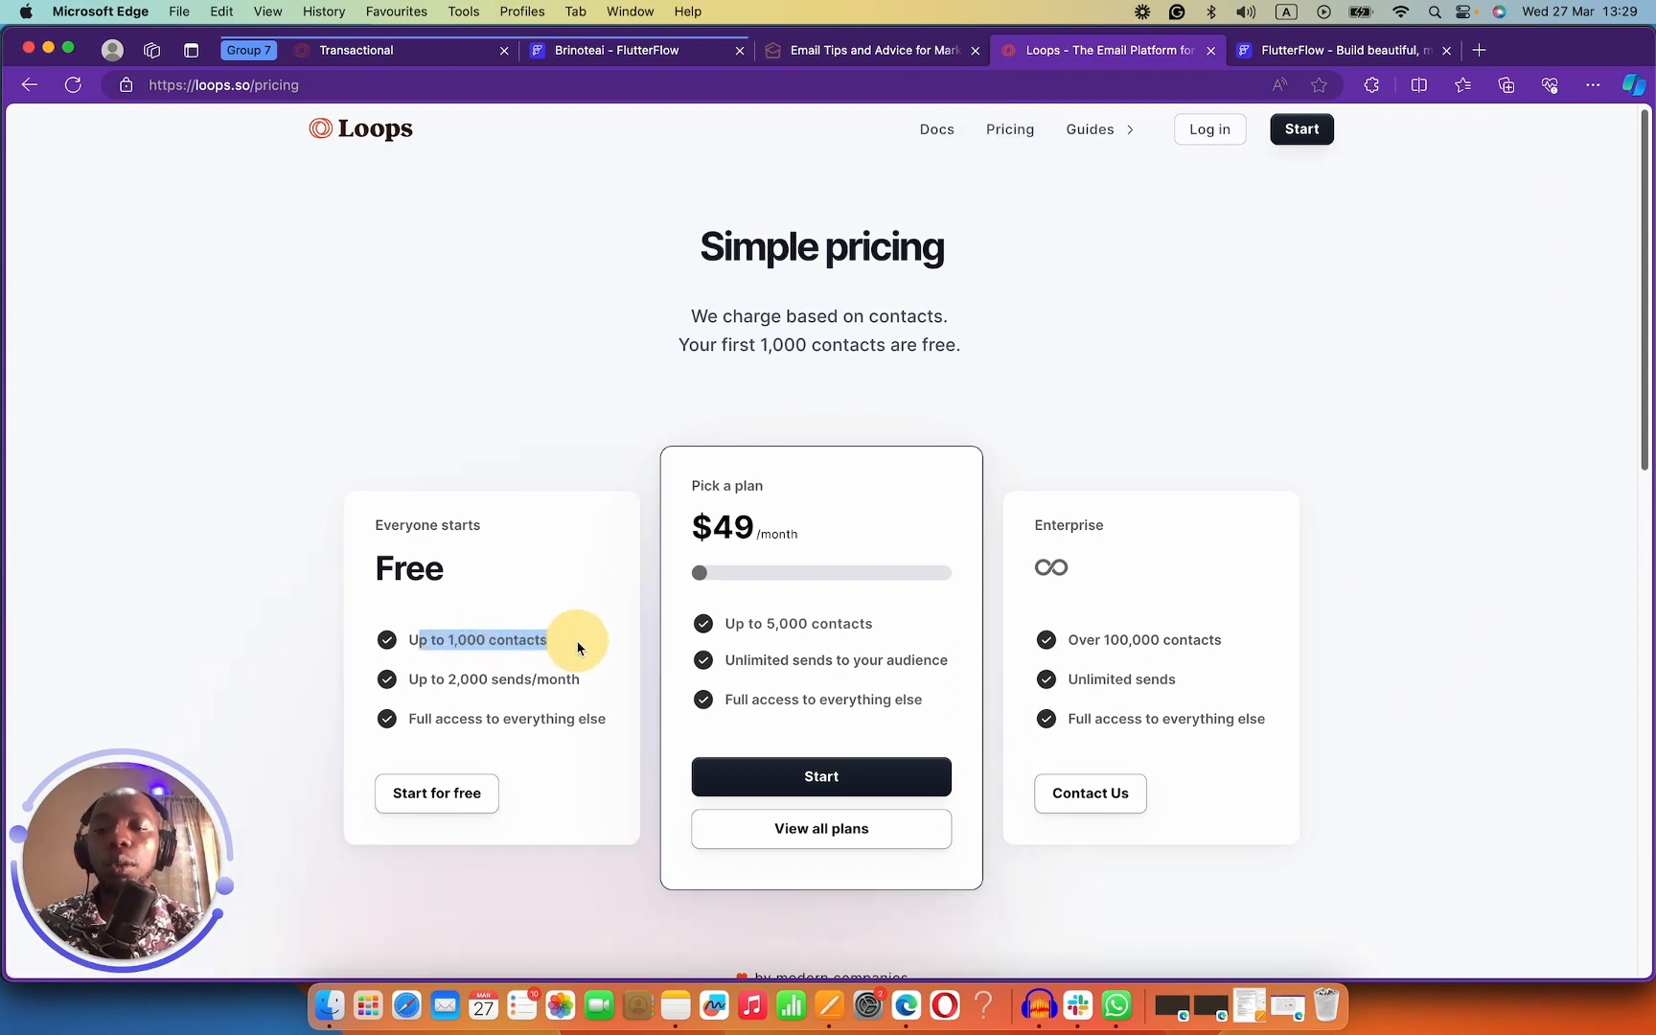
pyautogui.moveTo(406, 680); pyautogui.dragTo(602, 681)
pyautogui.moveTo(406, 721); pyautogui.dragTo(597, 726)
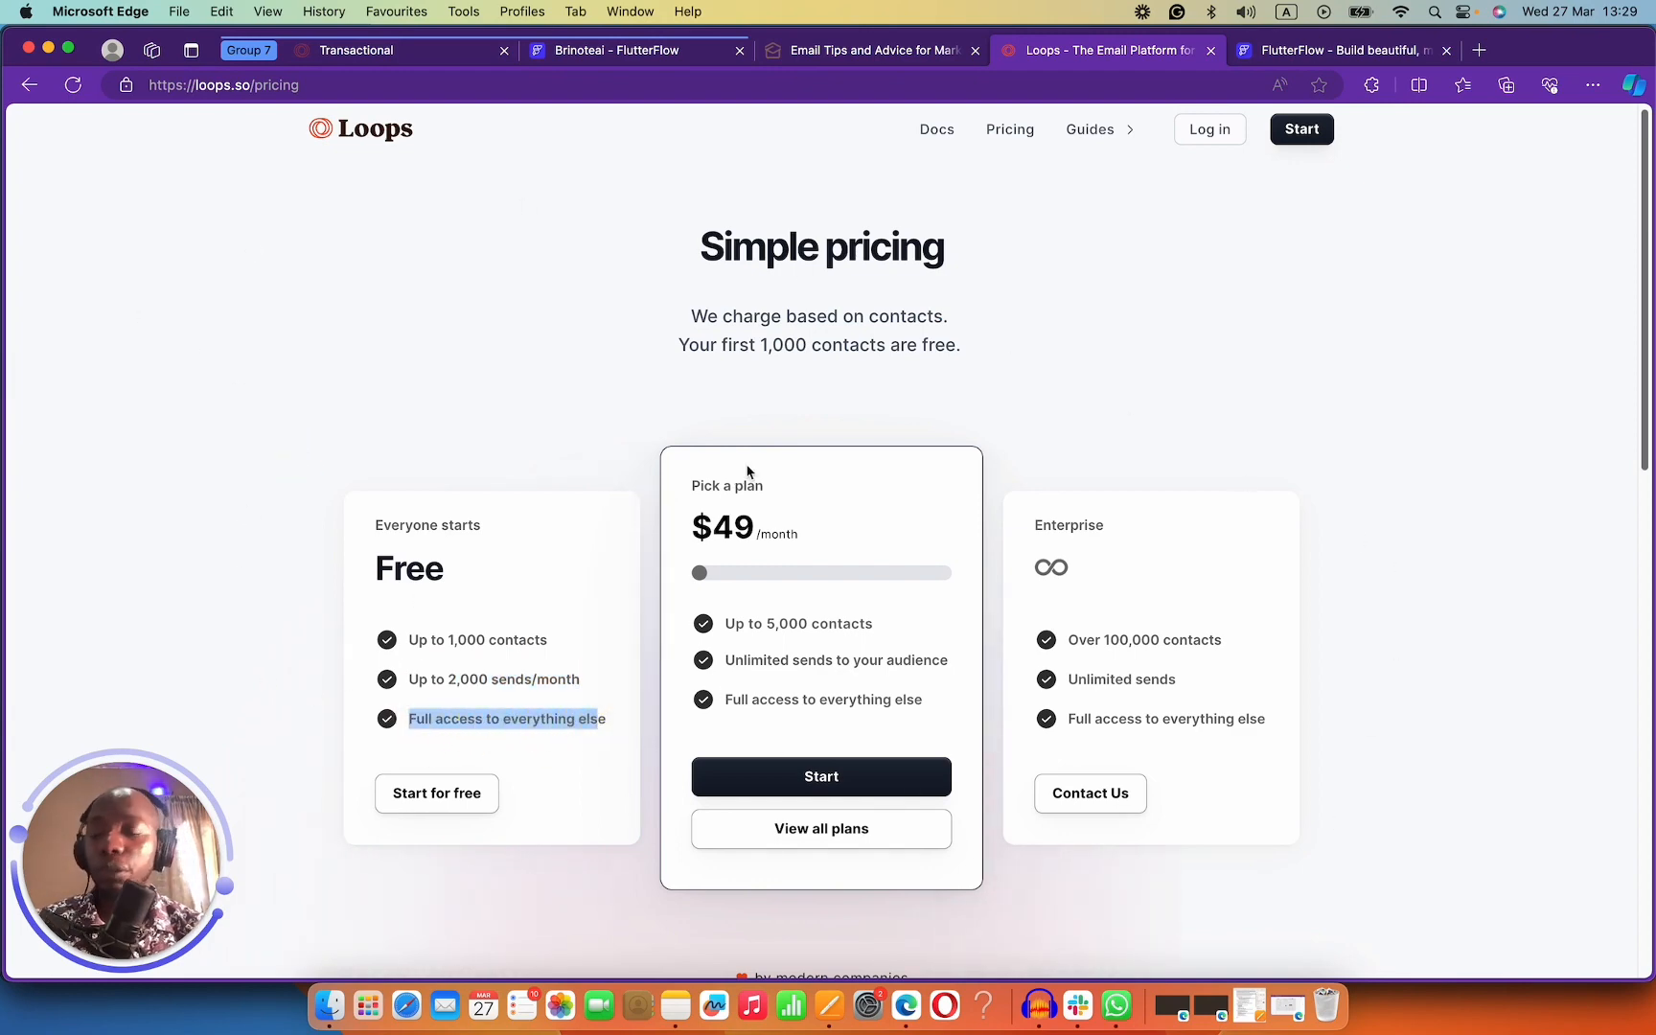
pyautogui.moveTo(768, 344); pyautogui.dragTo(871, 357)
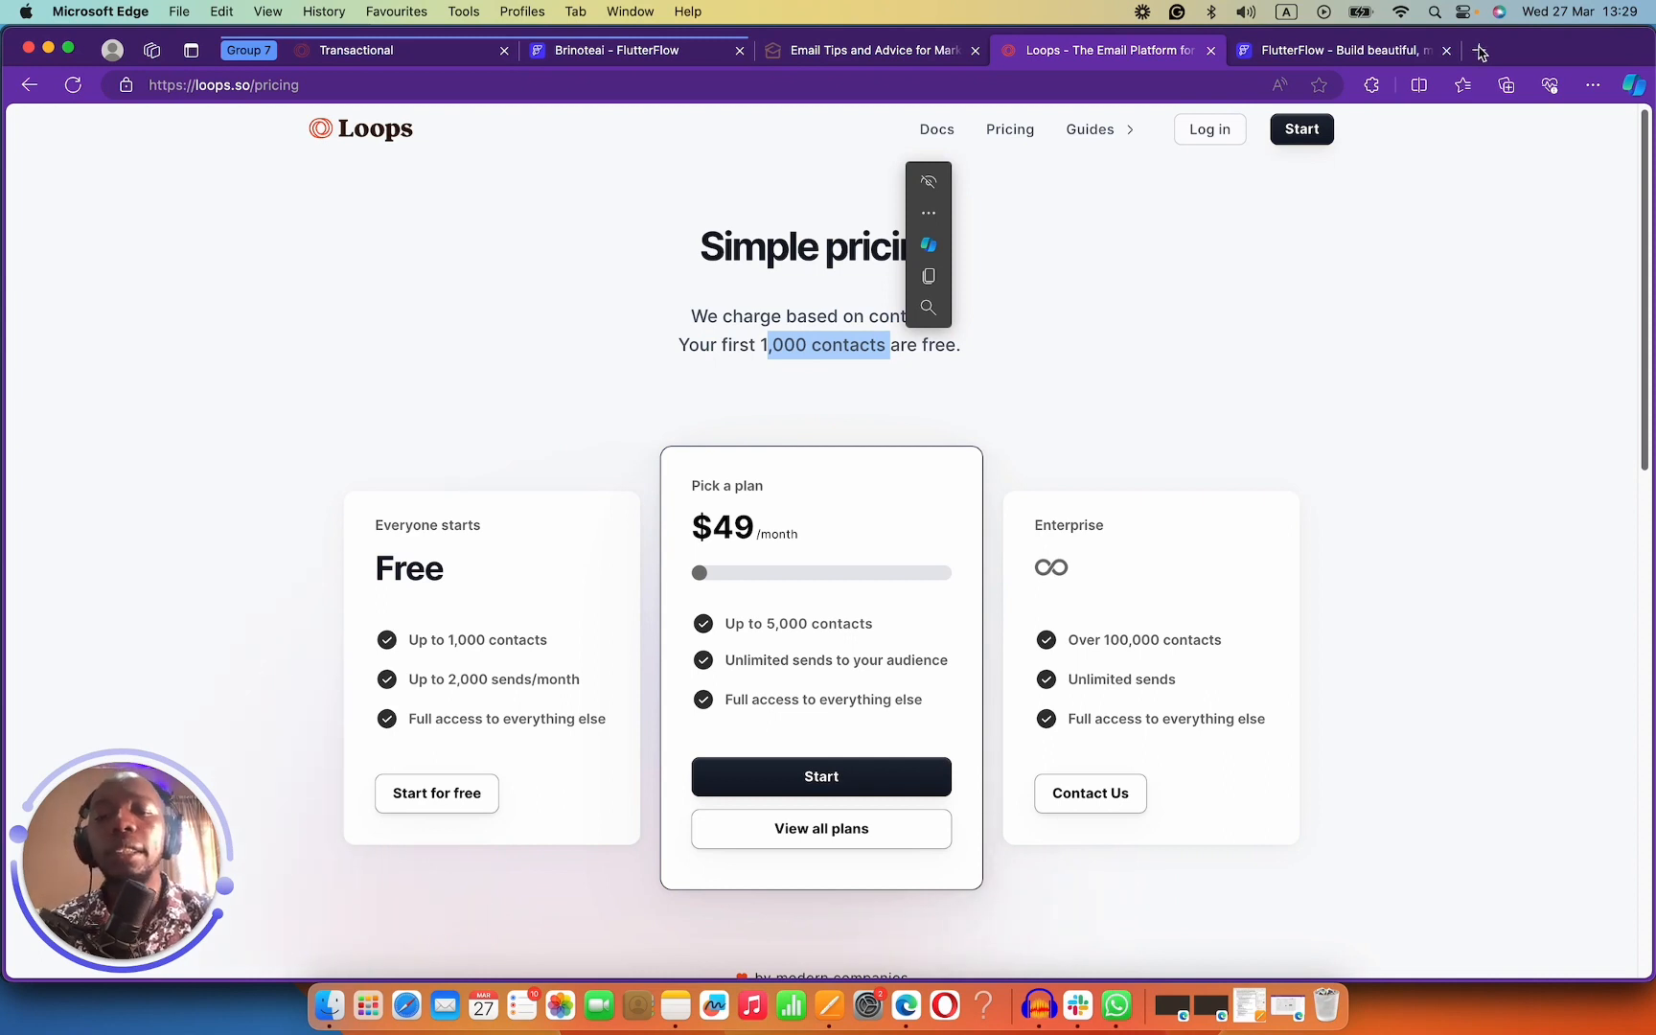
pyautogui.click(1077, 321)
pyautogui.click(969, 372)
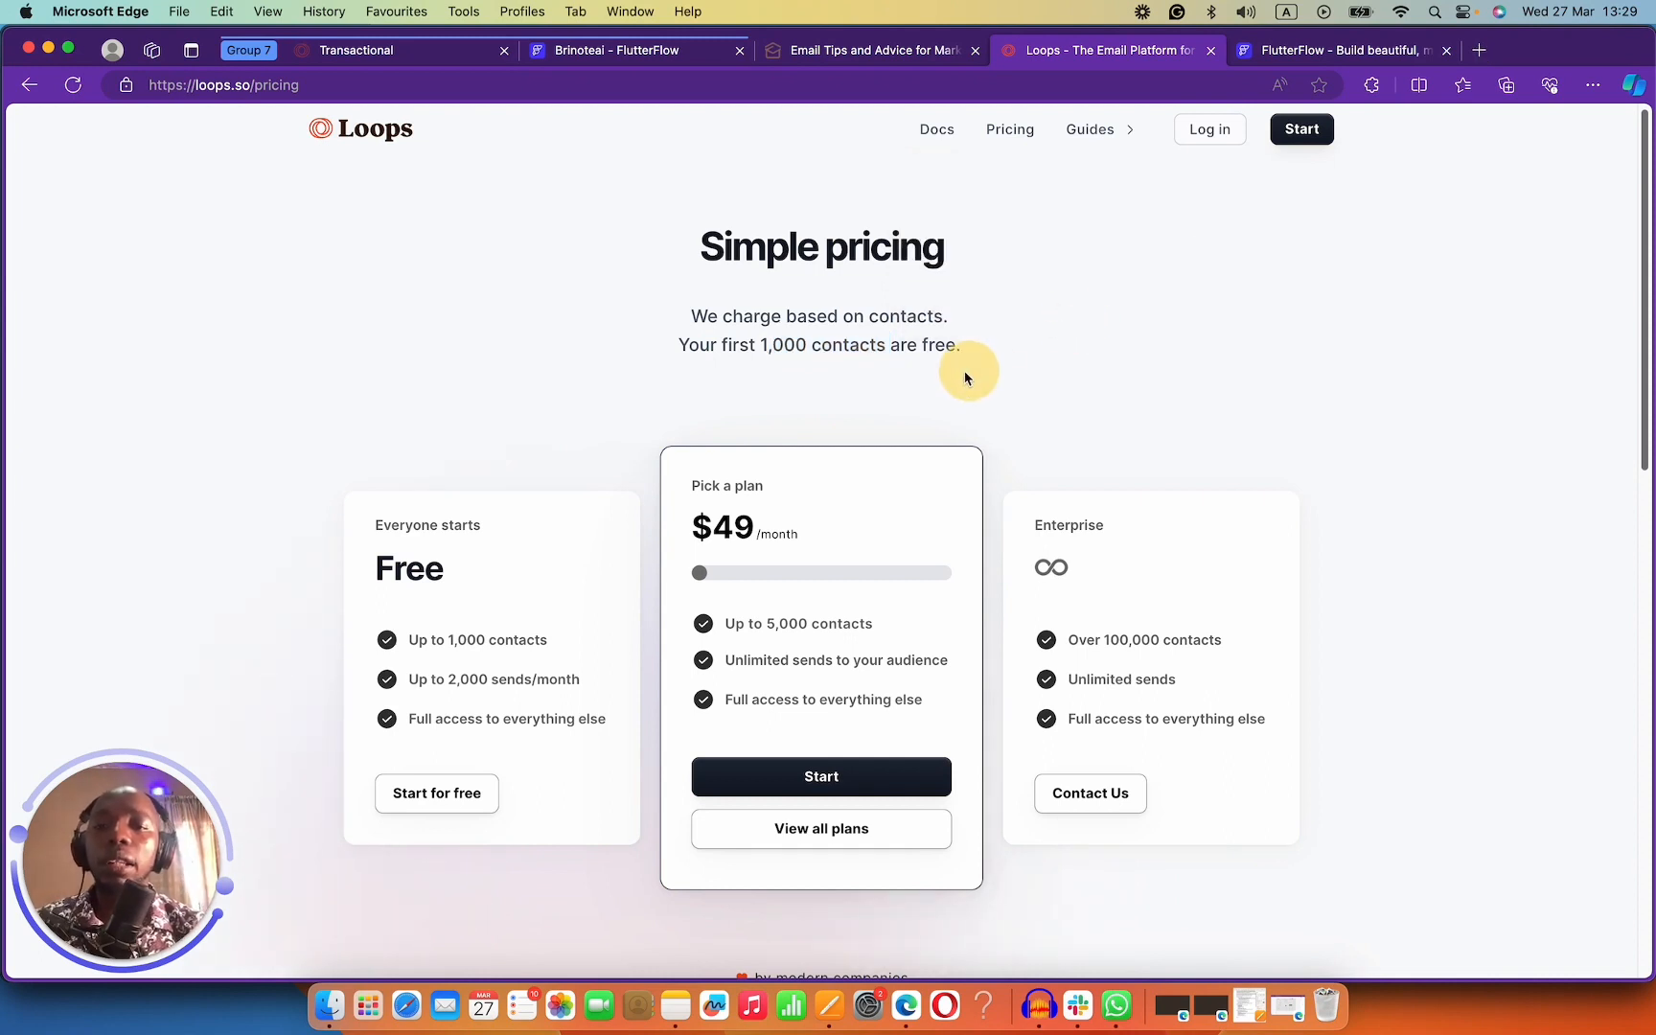
pyautogui.click(673, 372)
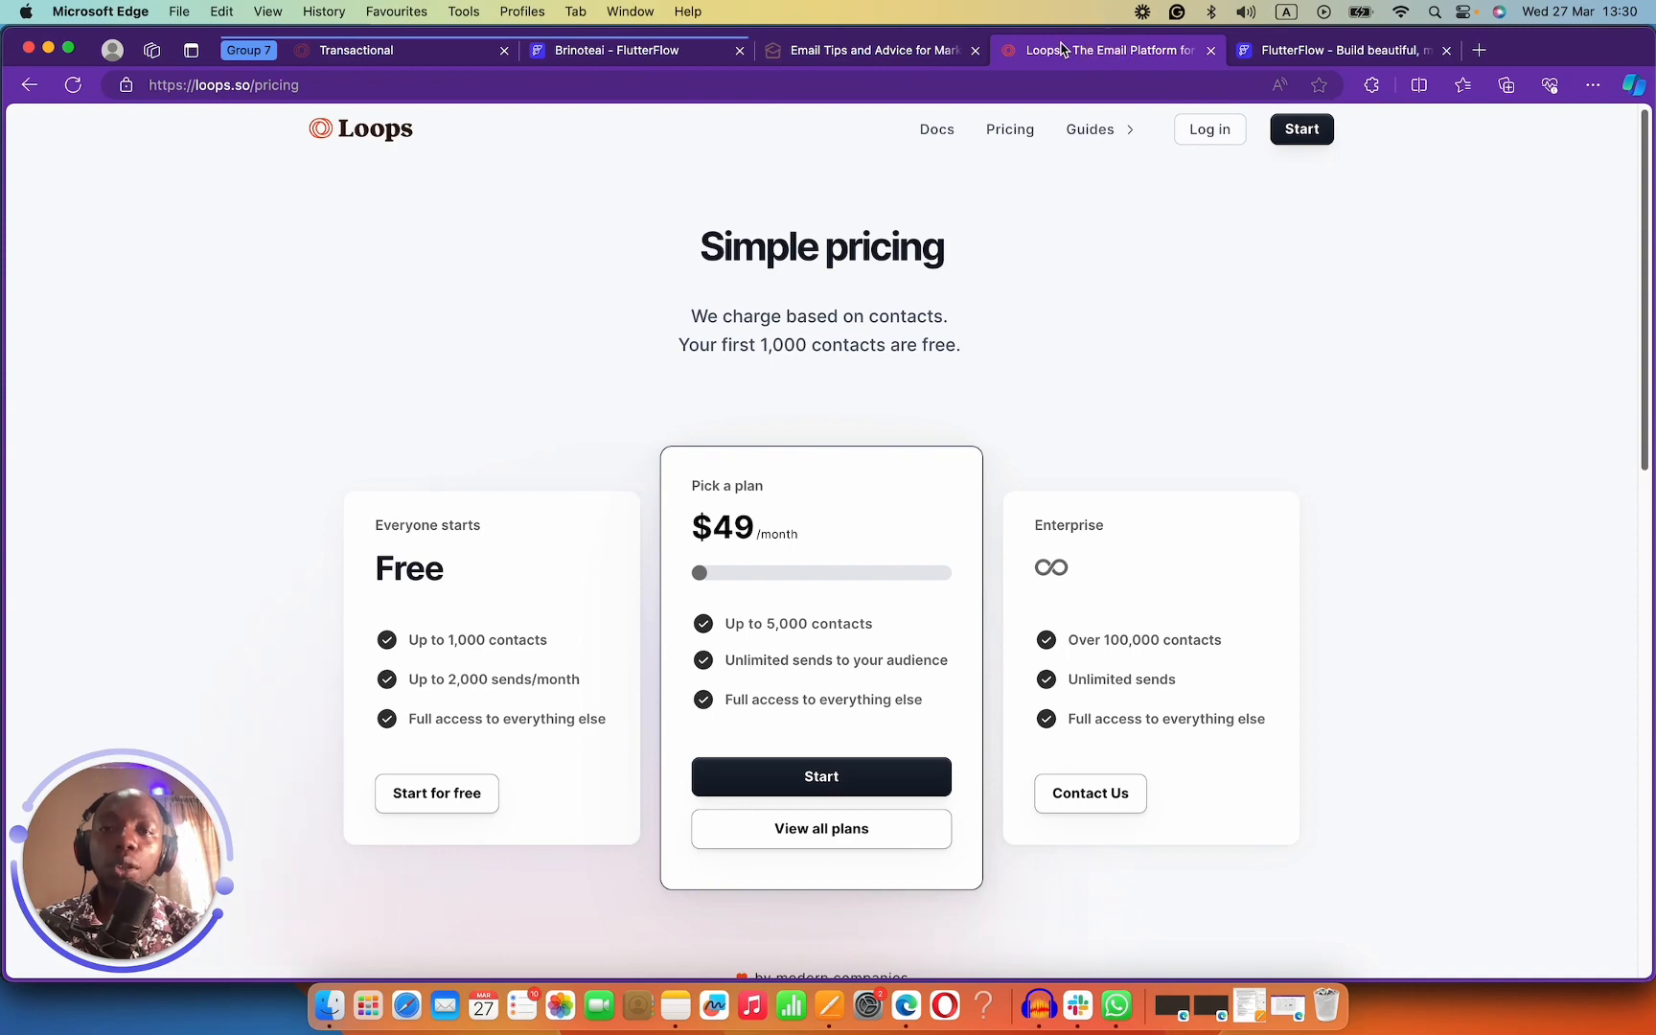
# Go from the Loops dashboard home through Loops to the Transactional emails page.
pyautogui.click(370, 50)
pyautogui.click(100, 141)
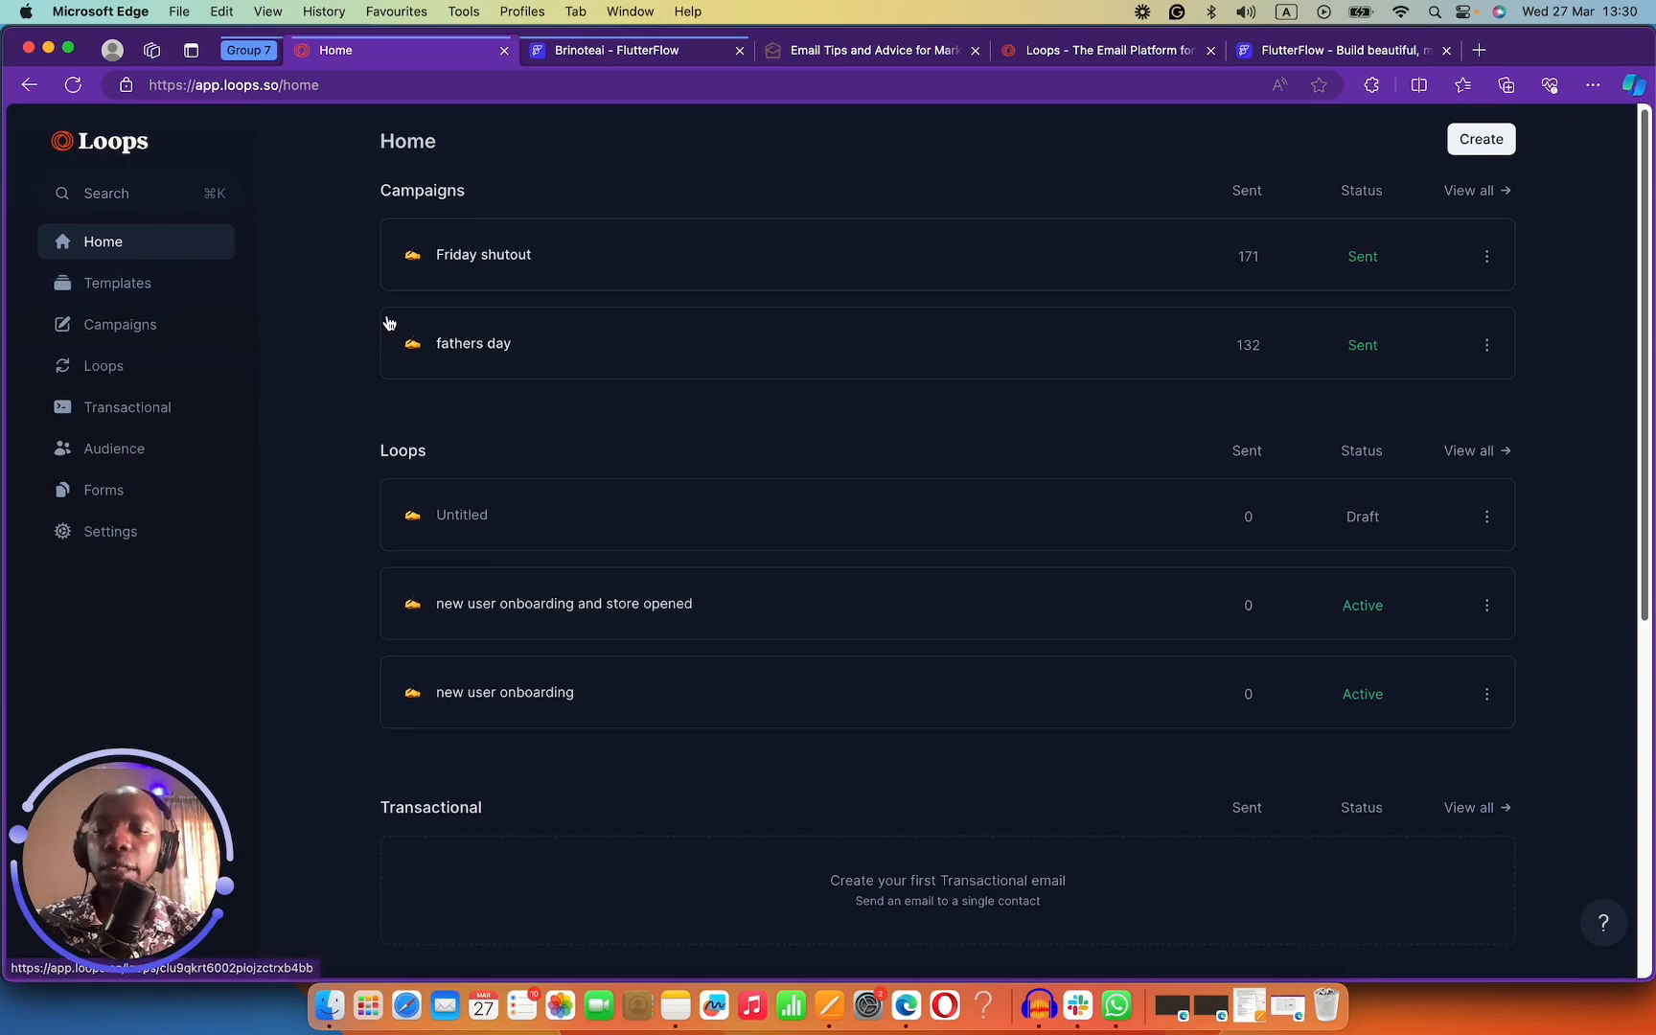
pyautogui.scroll(-4, 586, 644)
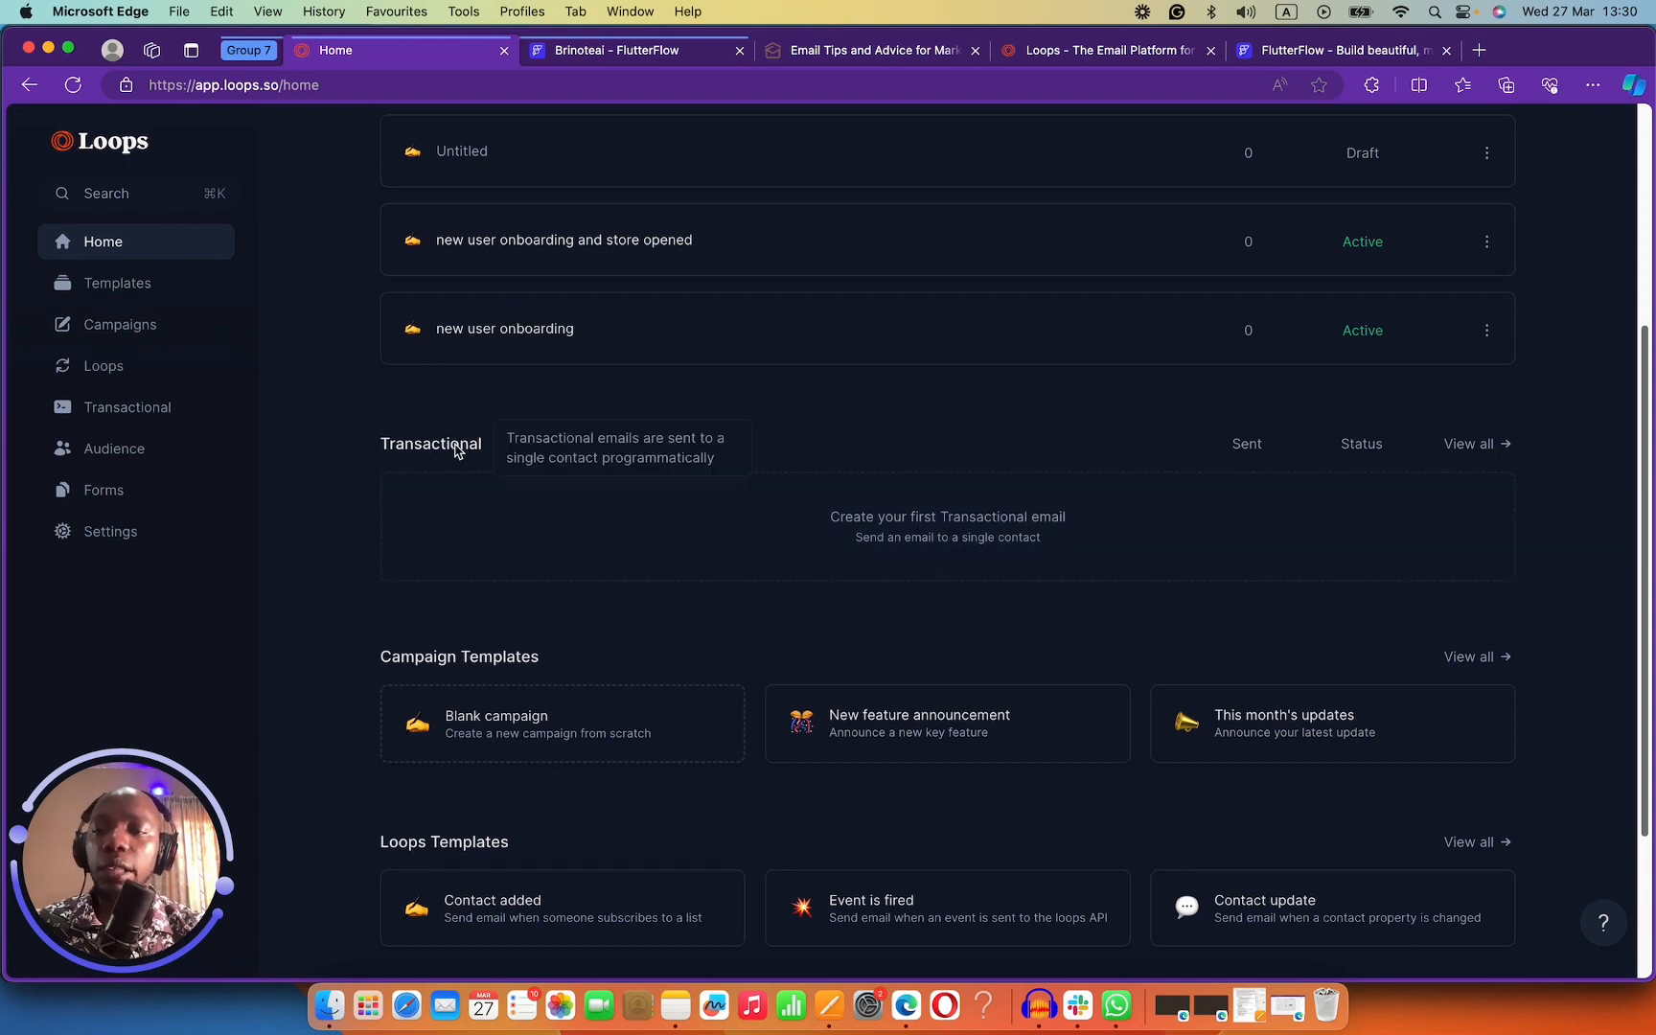
pyautogui.click(132, 370)
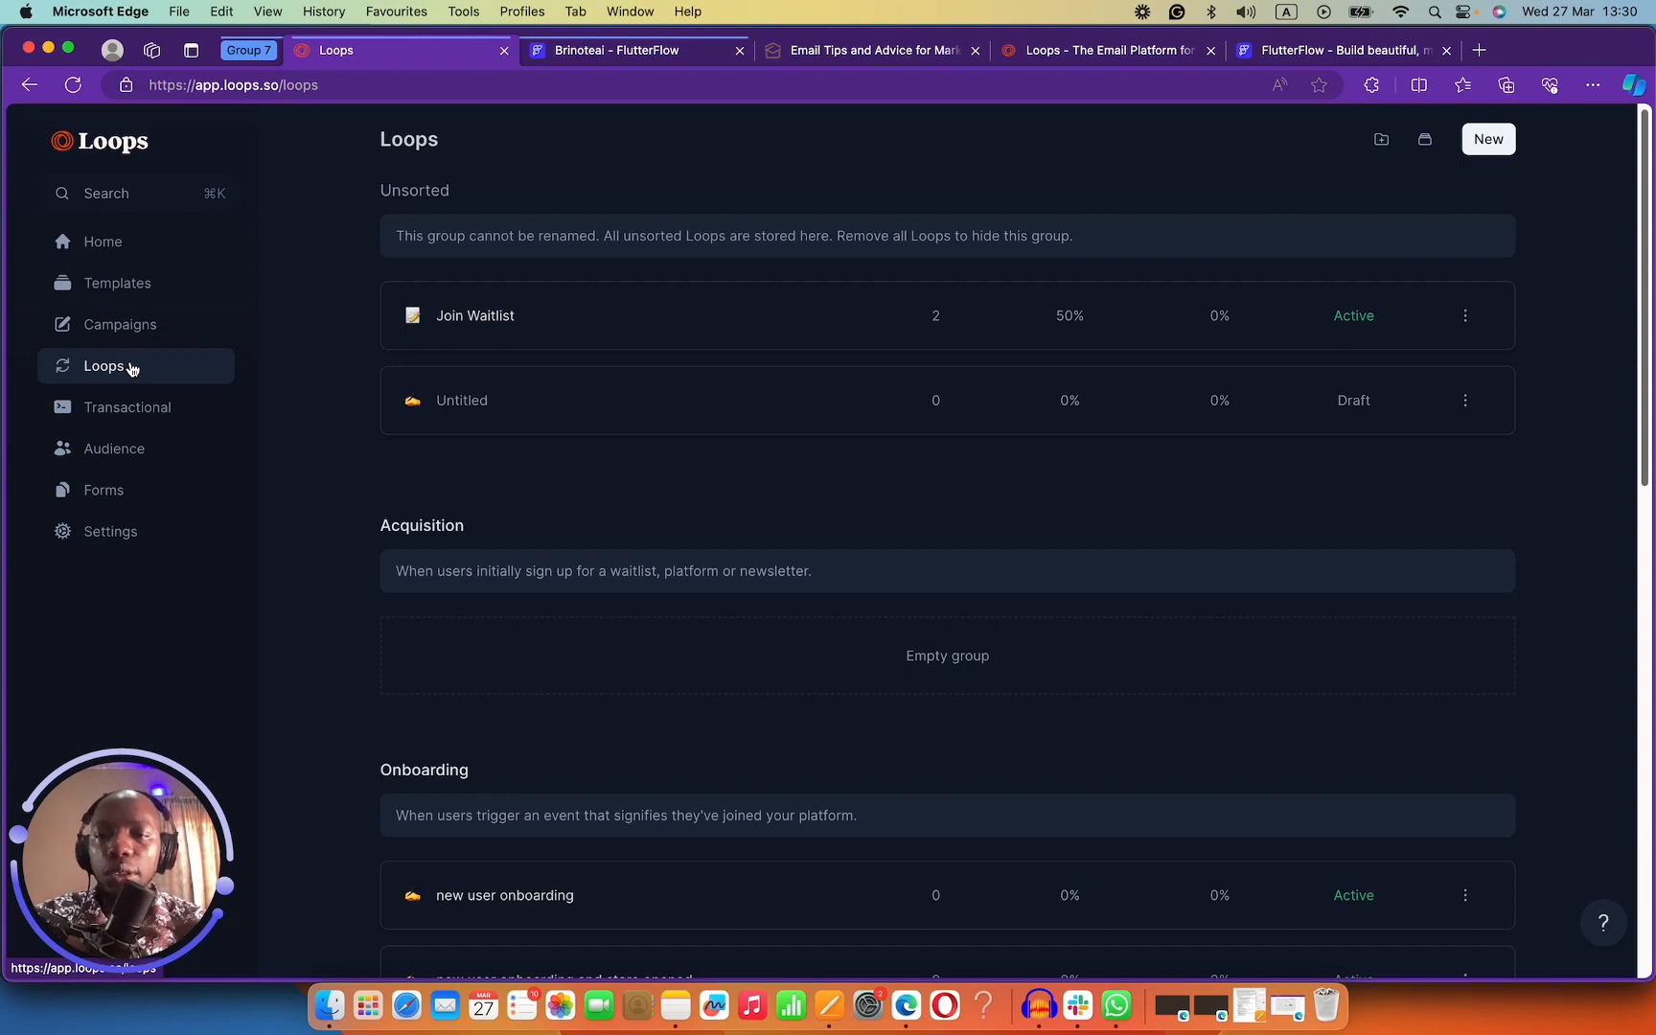
pyautogui.click(159, 414)
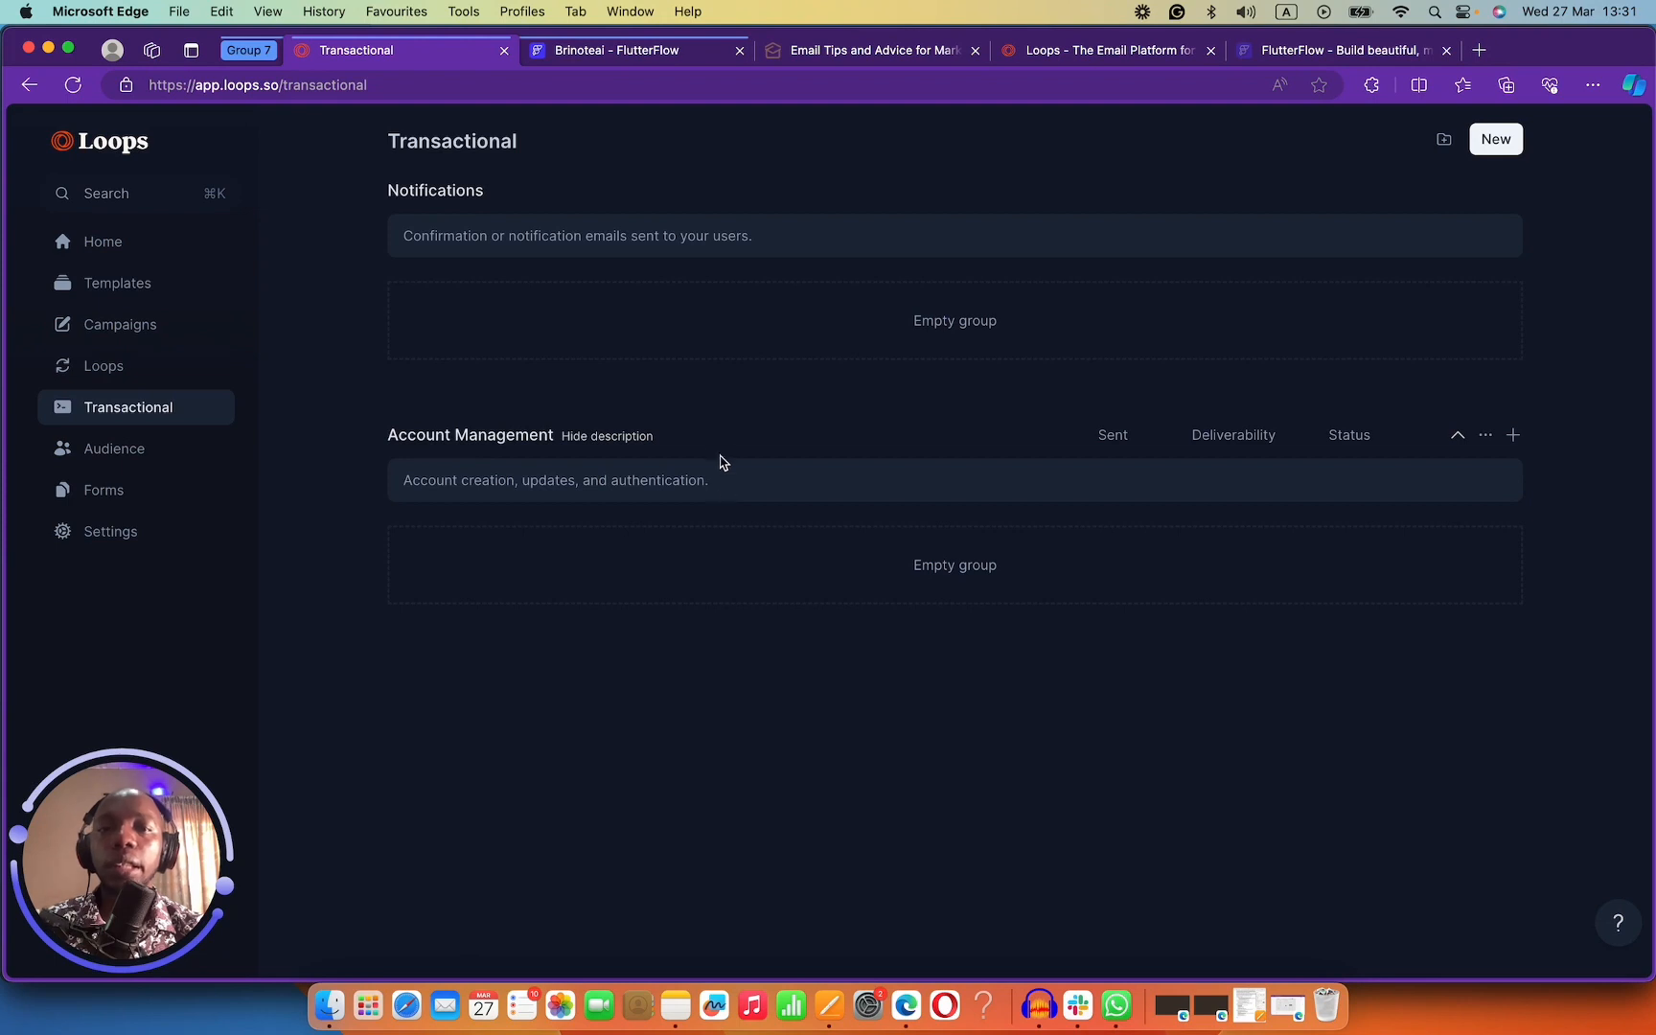
# Open the Loops documentation in a new tab from the help menu and skim it.
pyautogui.click(1635, 940)
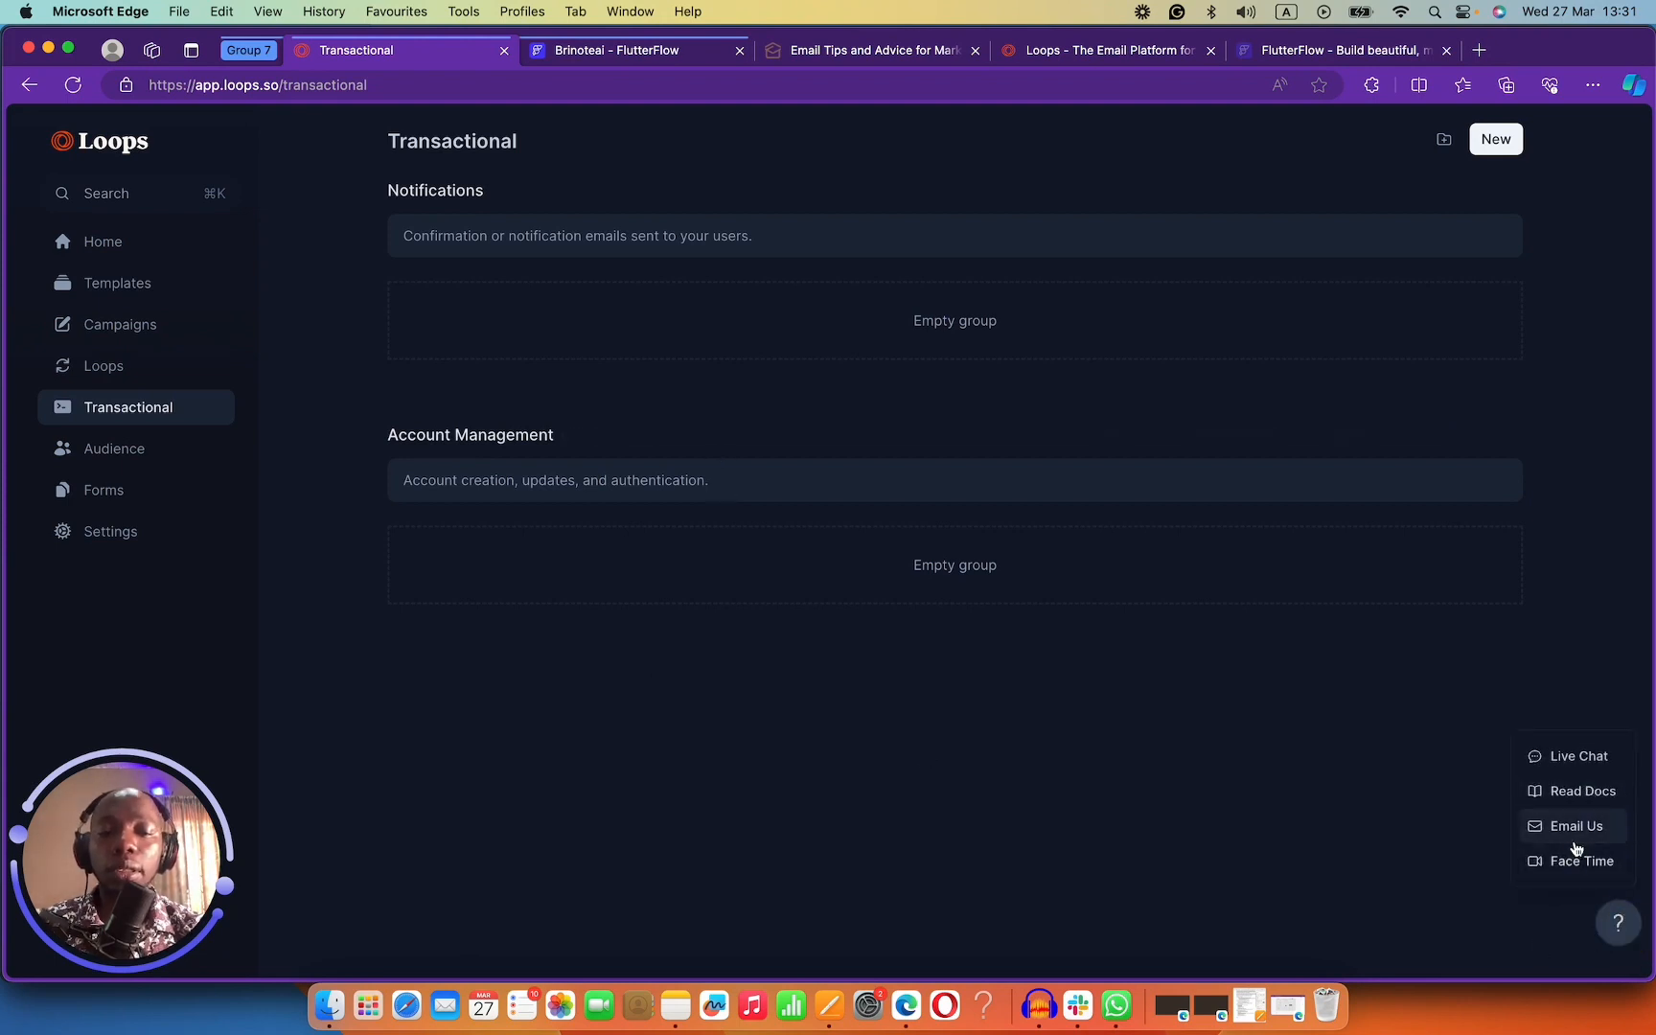
pyautogui.click(1581, 792)
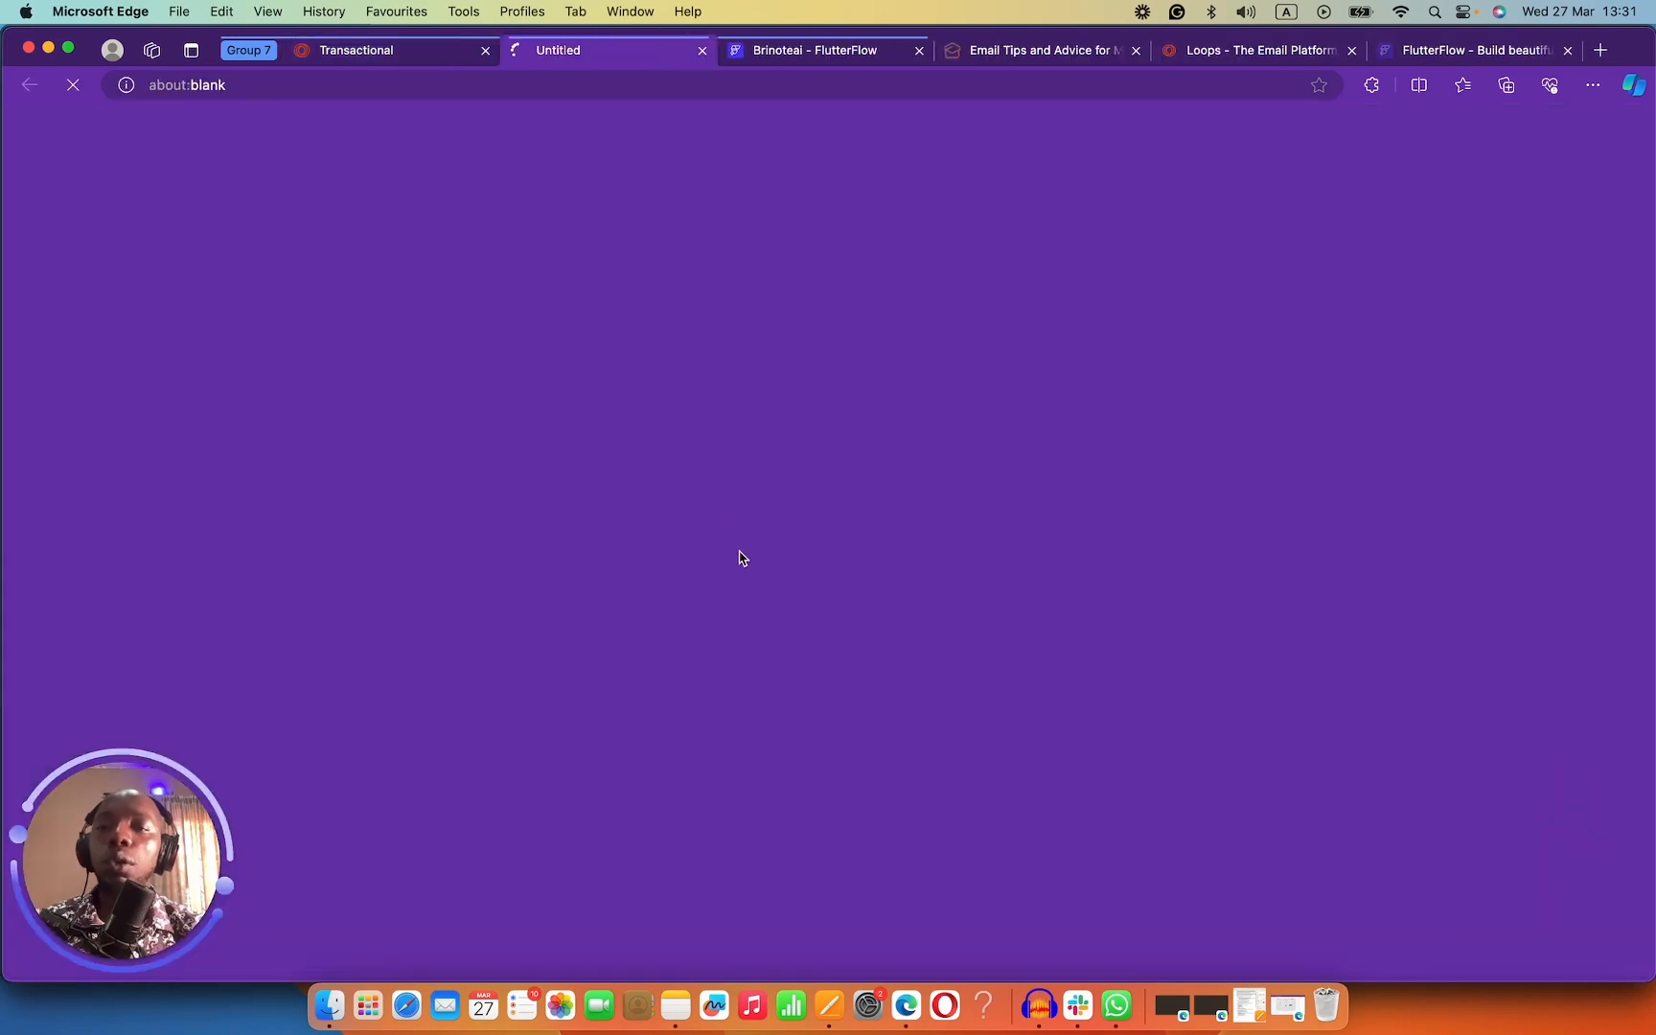
pyautogui.scroll(-15, 330, 451)
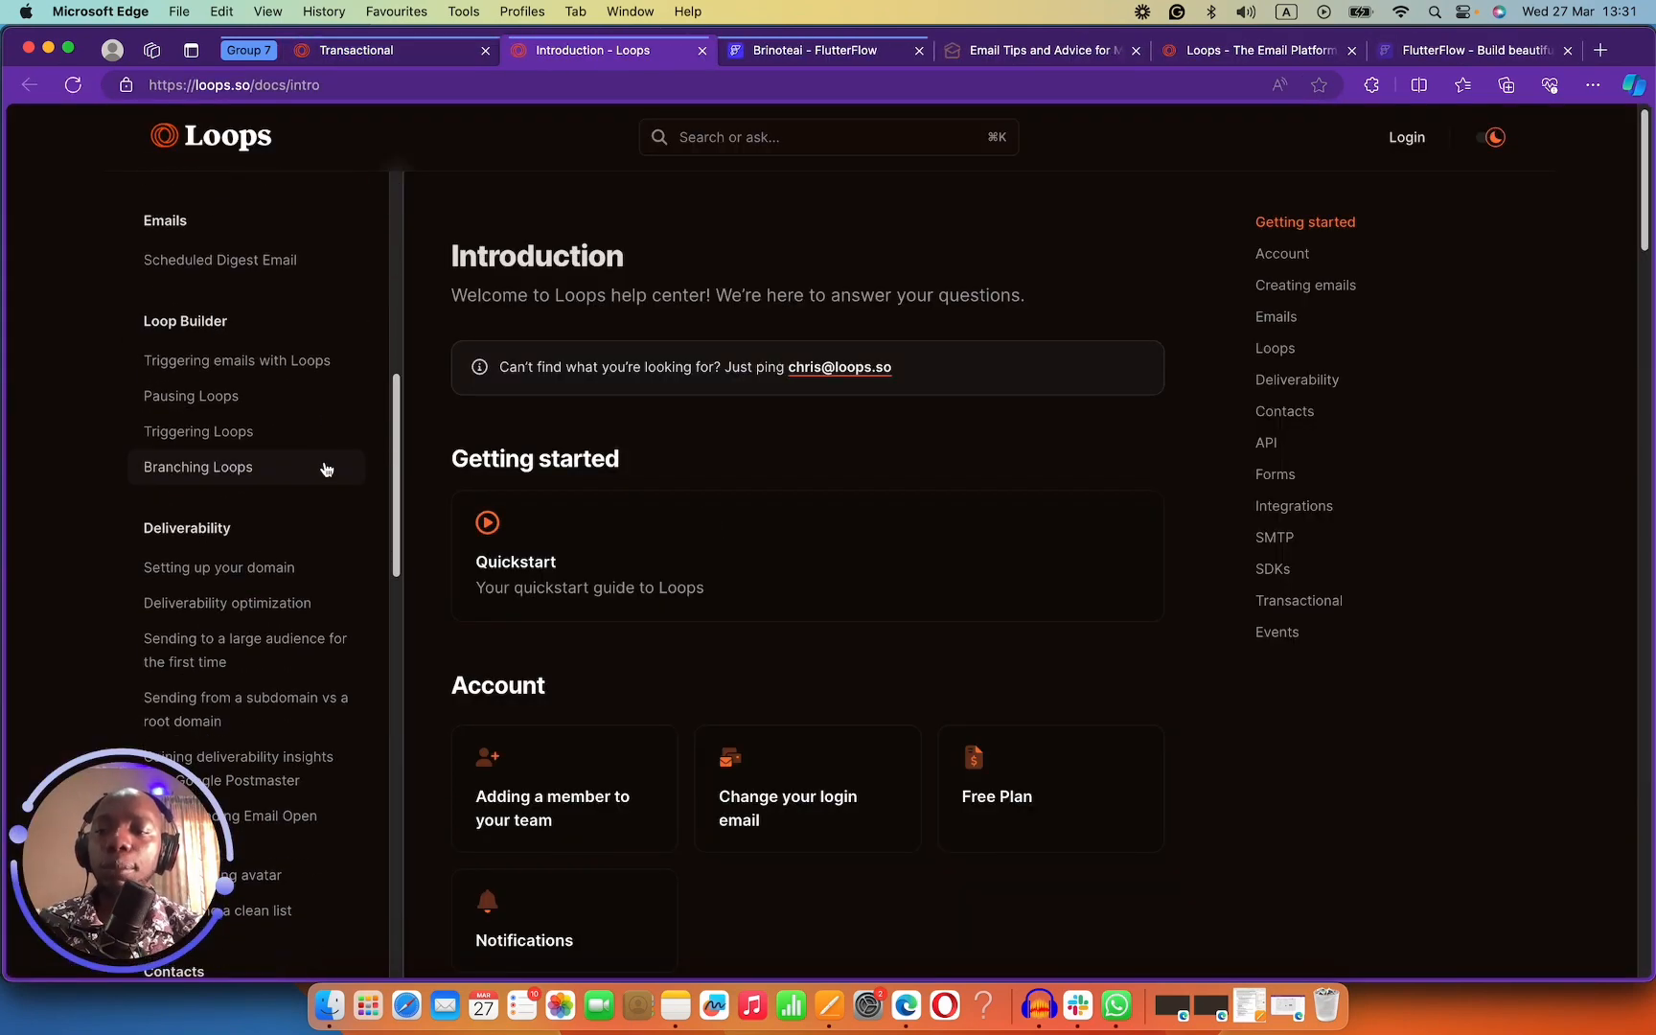
pyautogui.scroll(-8, 322, 465)
pyautogui.scroll(8, 322, 465)
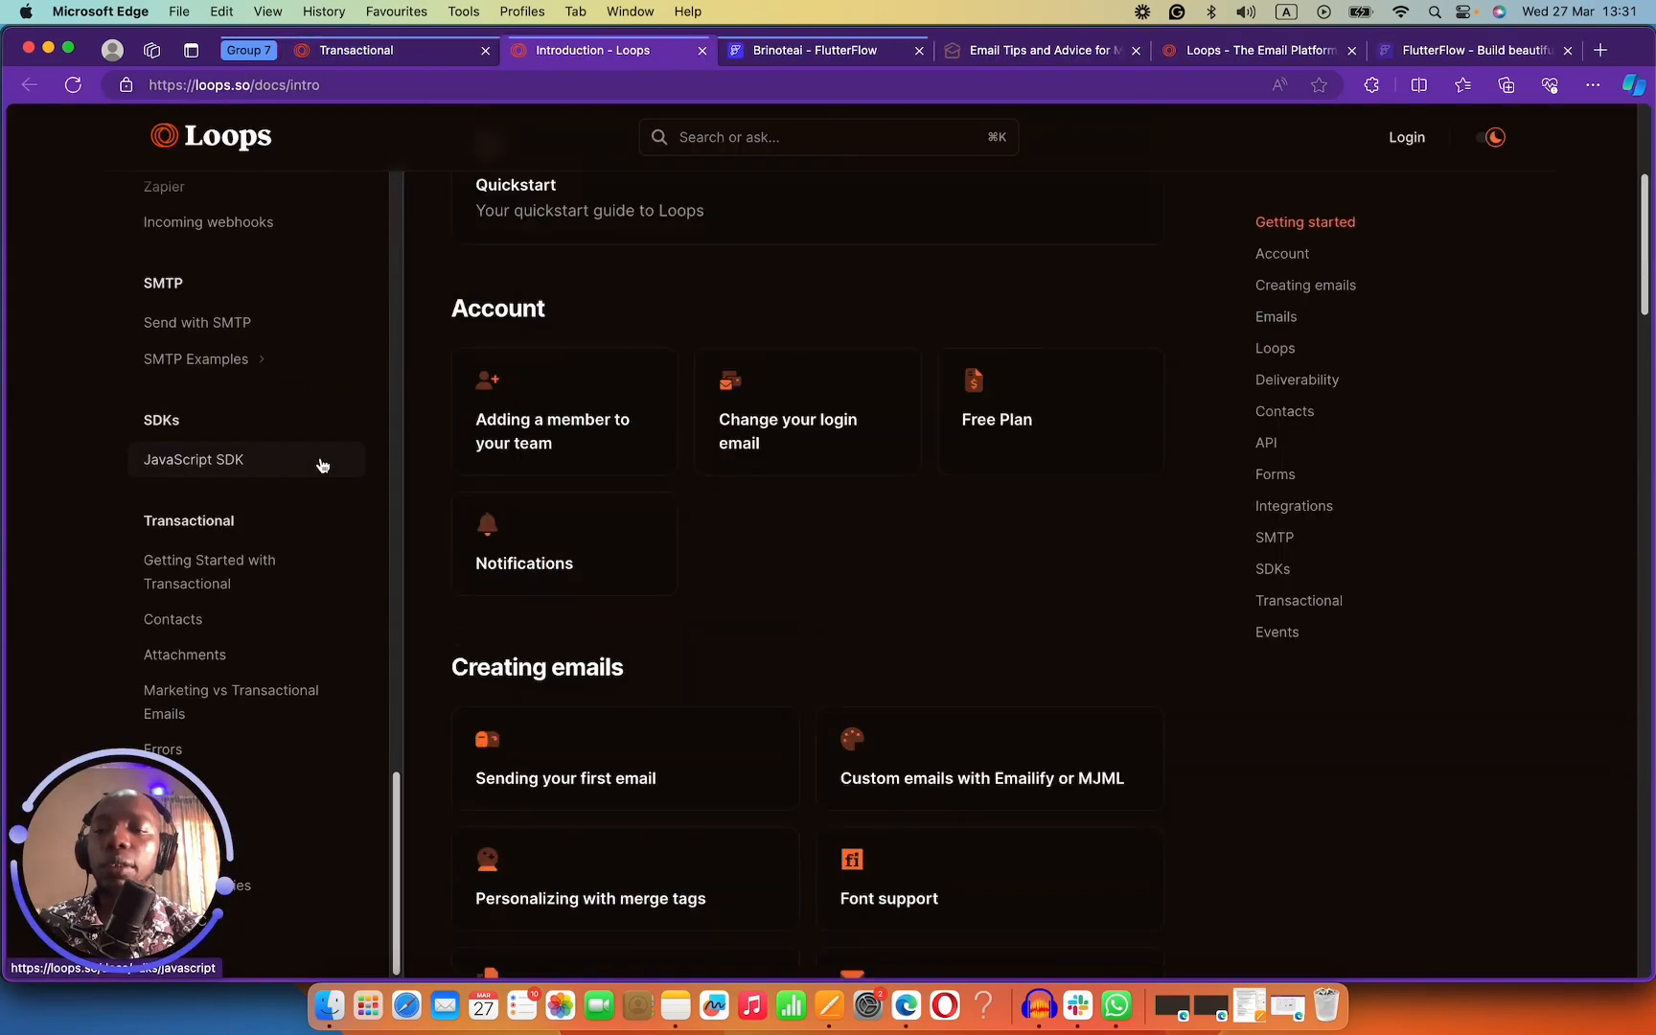
# Return to the Transactional page, start a live chat with support, then close it.
pyautogui.click(410, 50)
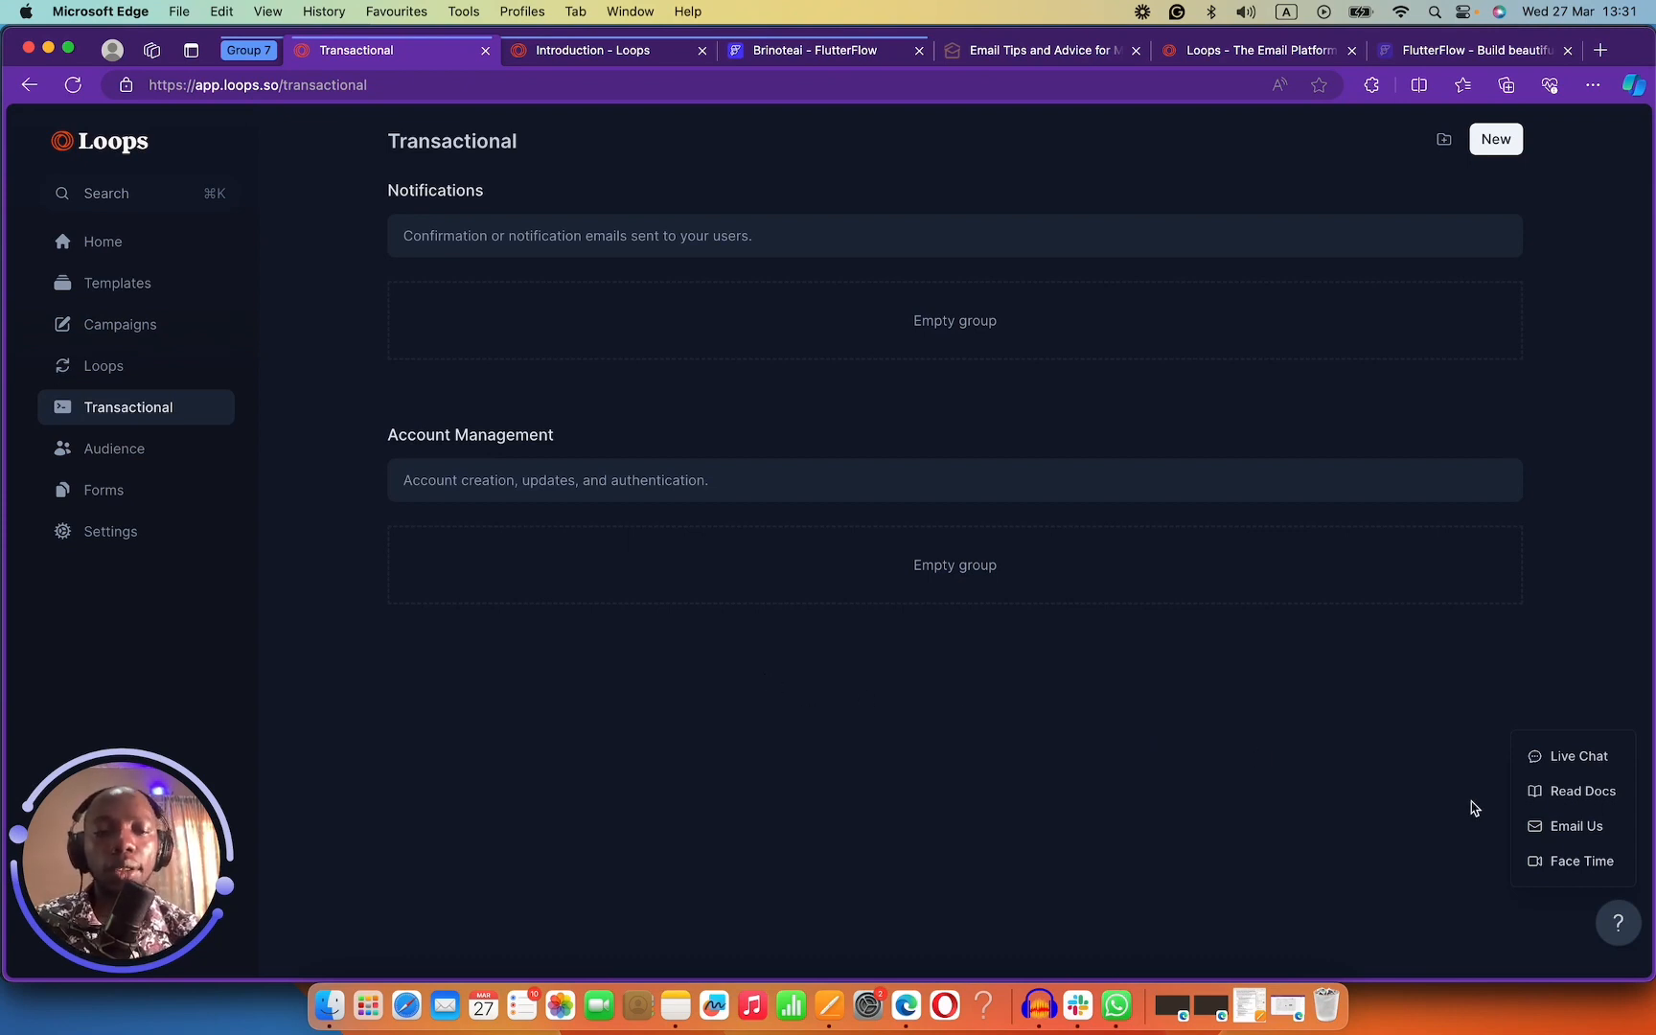
pyautogui.click(1539, 764)
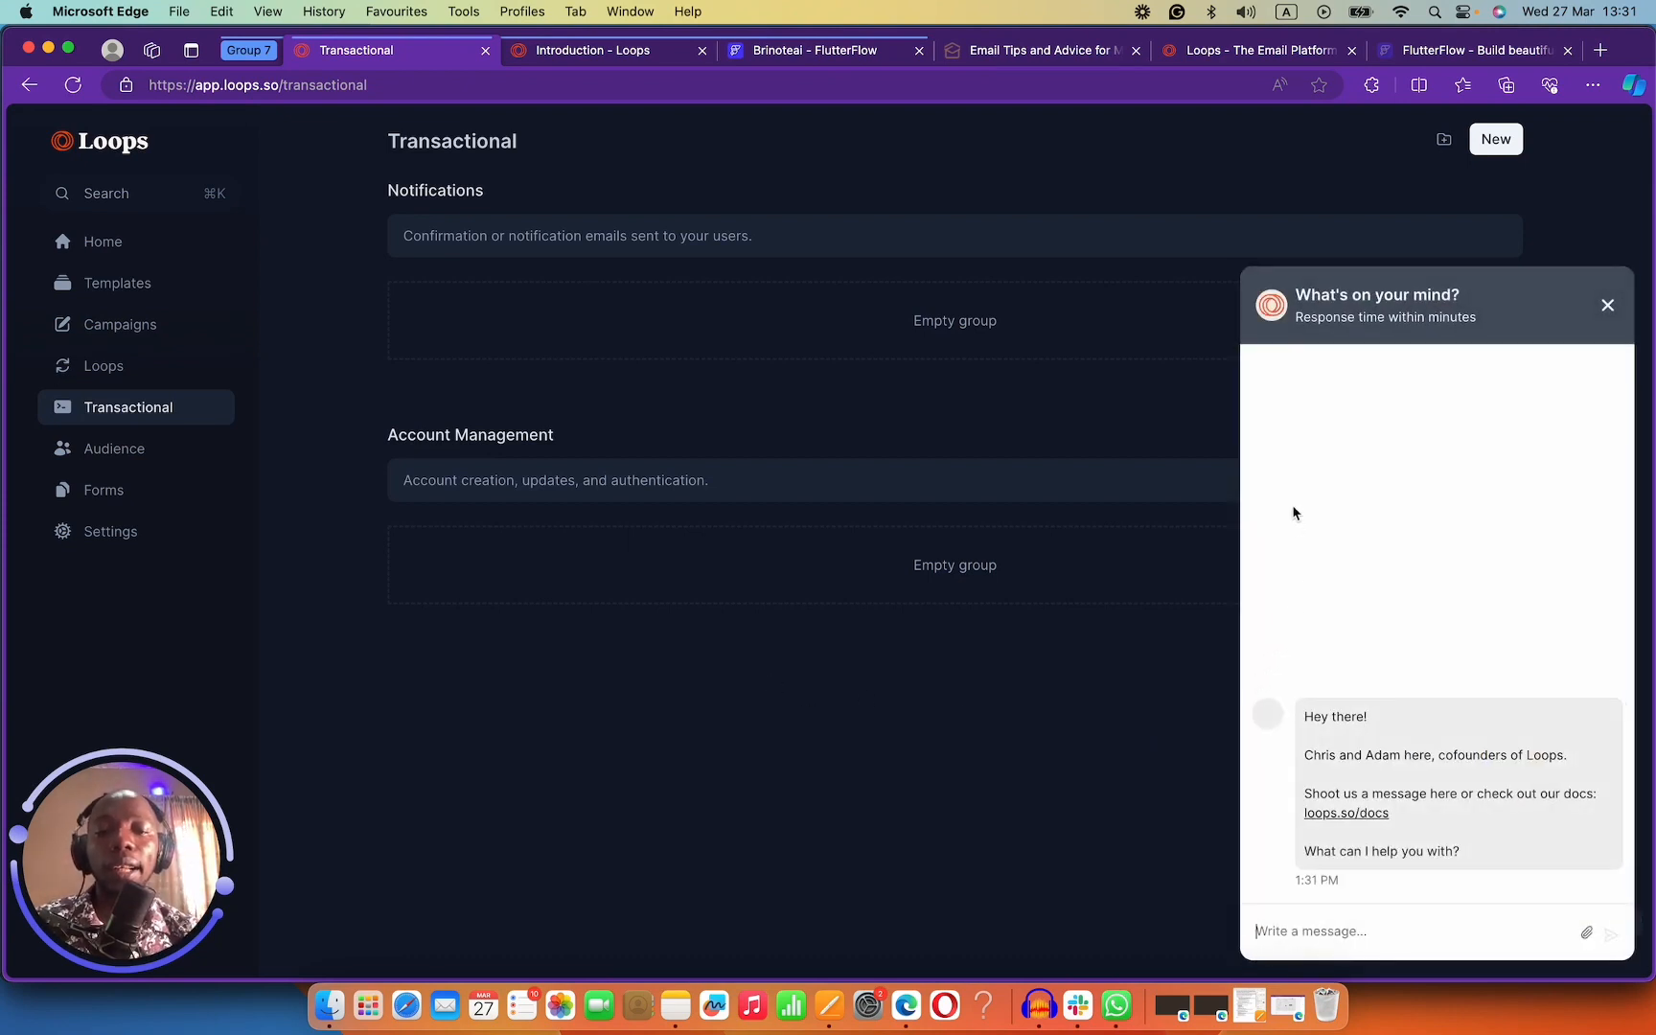
pyautogui.moveTo(1305, 755); pyautogui.dragTo(1445, 758)
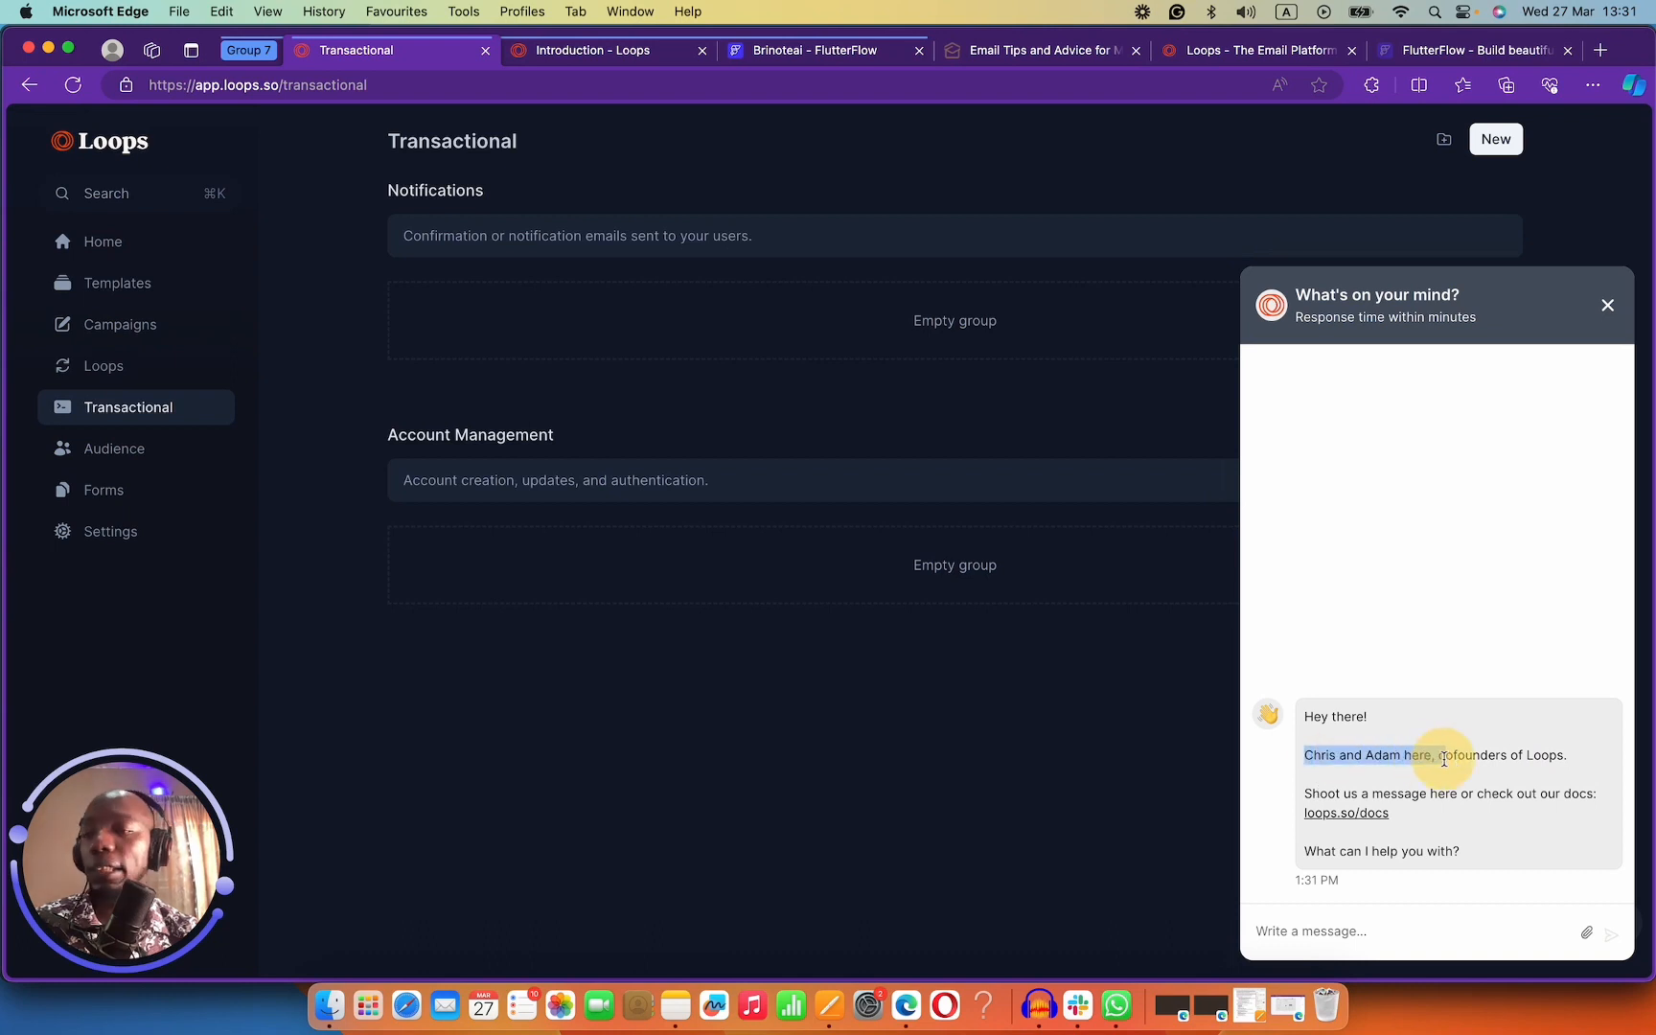
pyautogui.click(1605, 305)
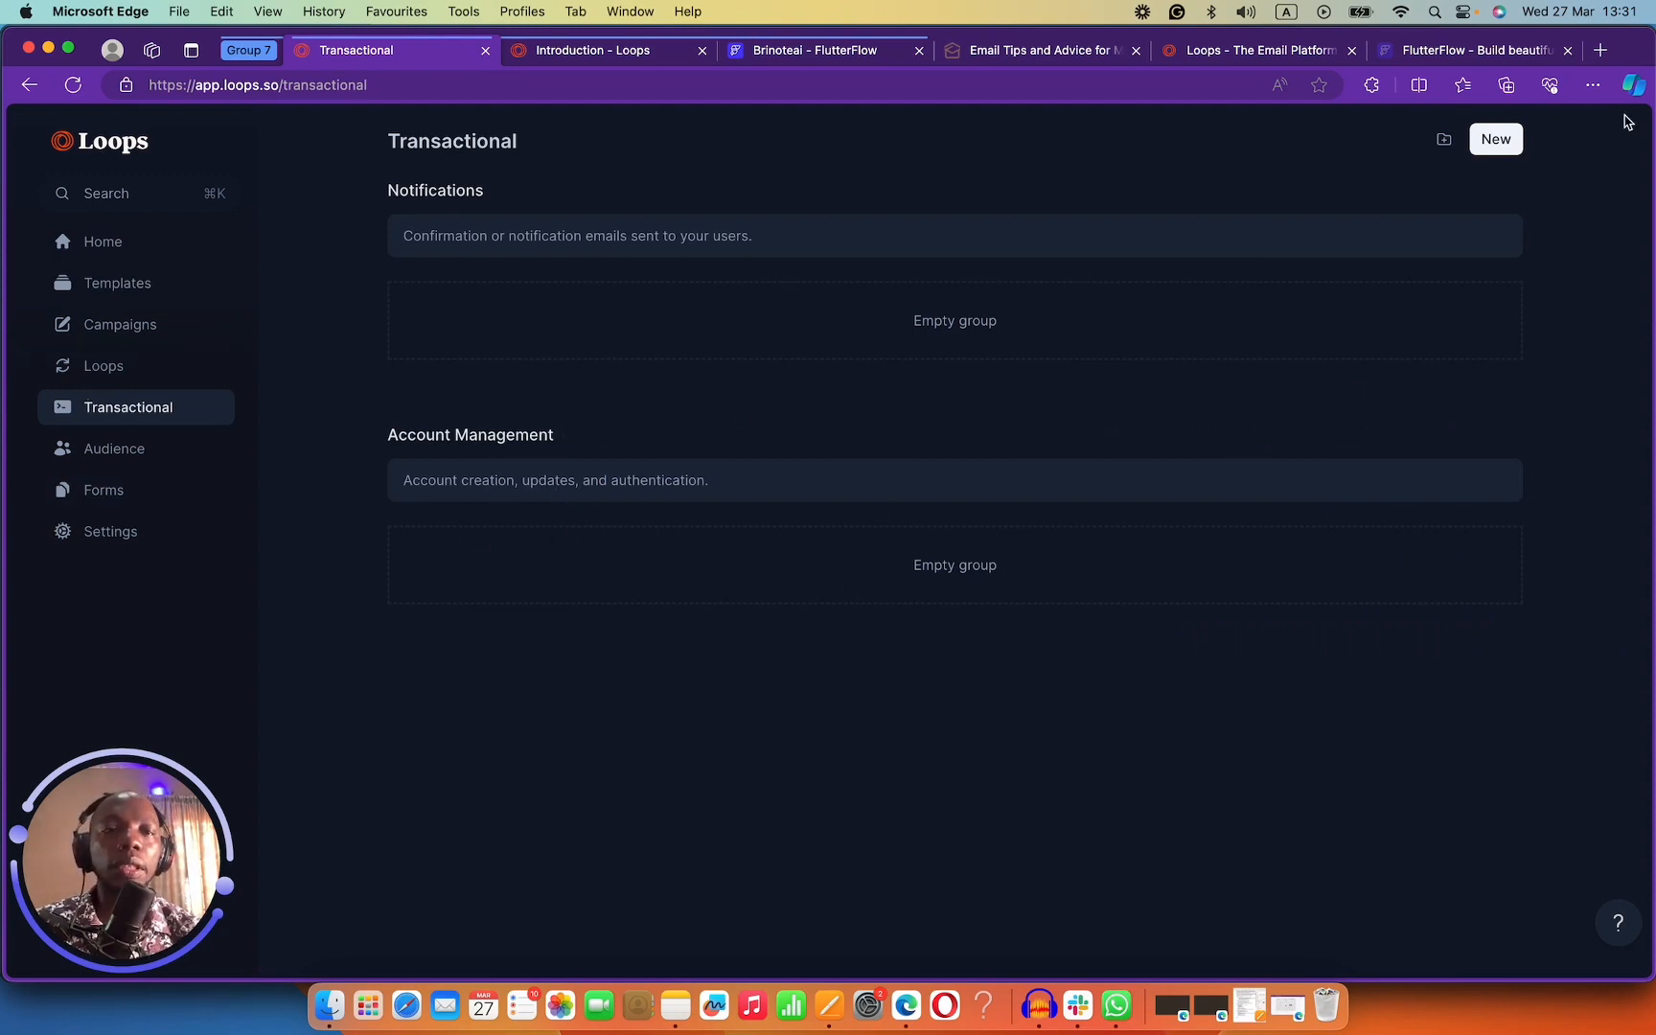
# Open Loops settings and inspect the sending domain's MX and SPF DNS records.
pyautogui.click(135, 538)
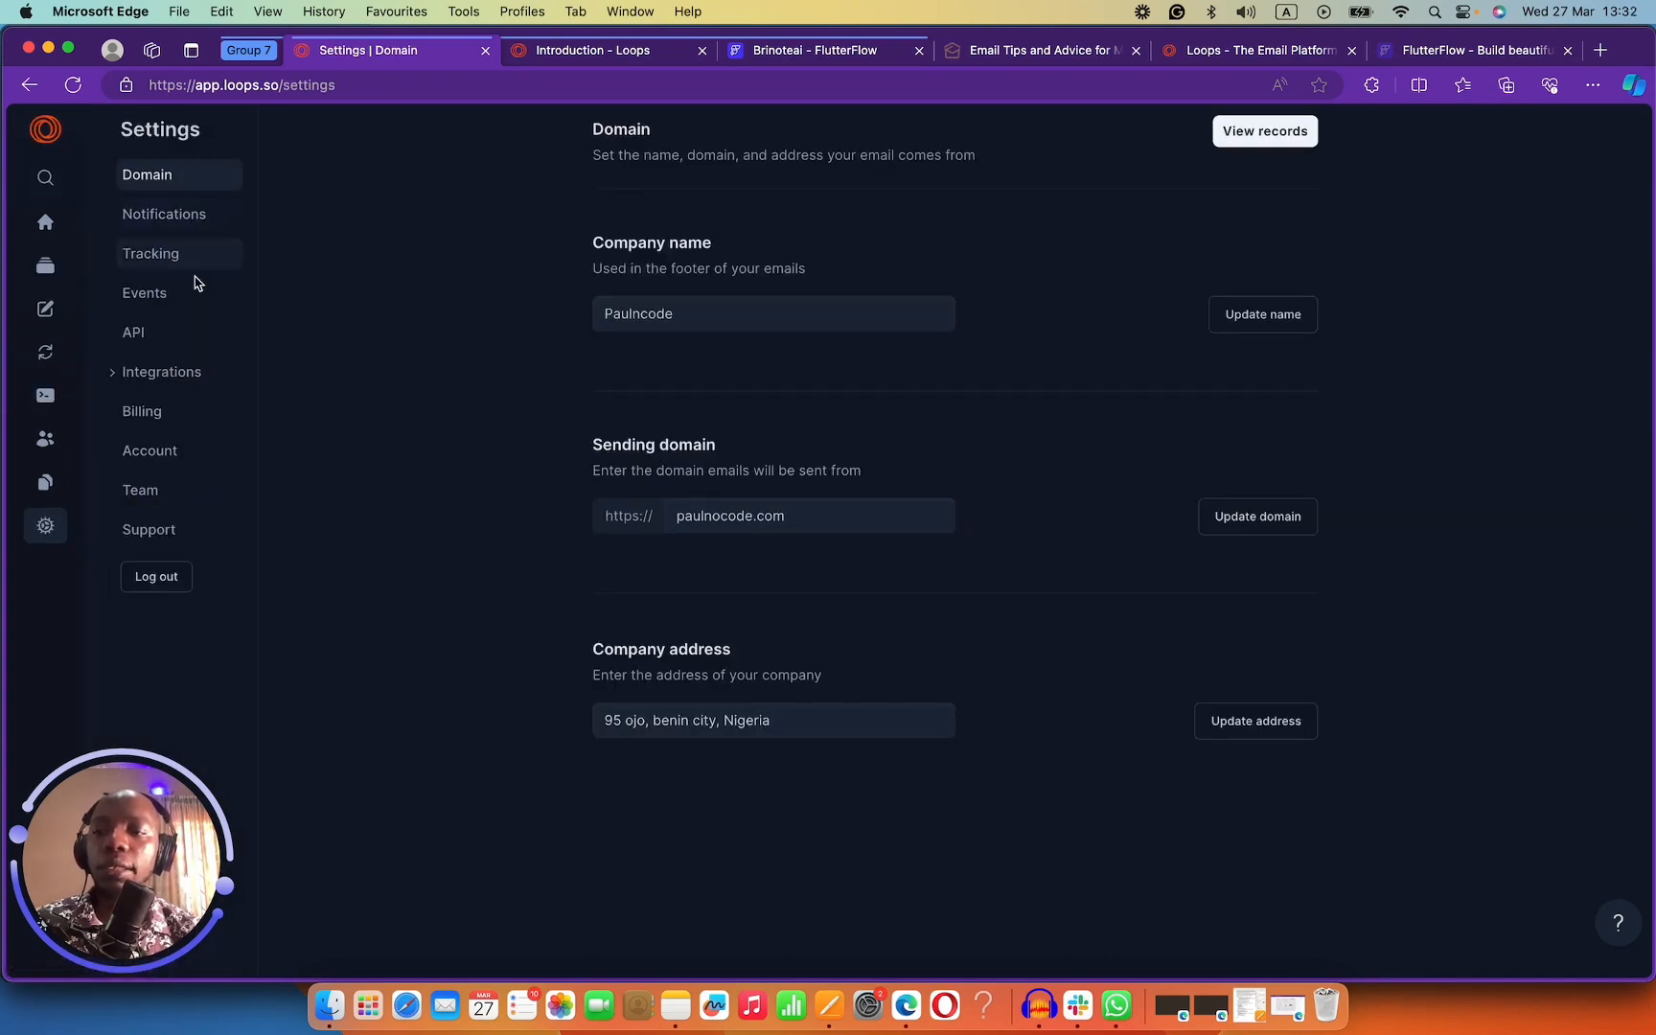
pyautogui.click(1240, 147)
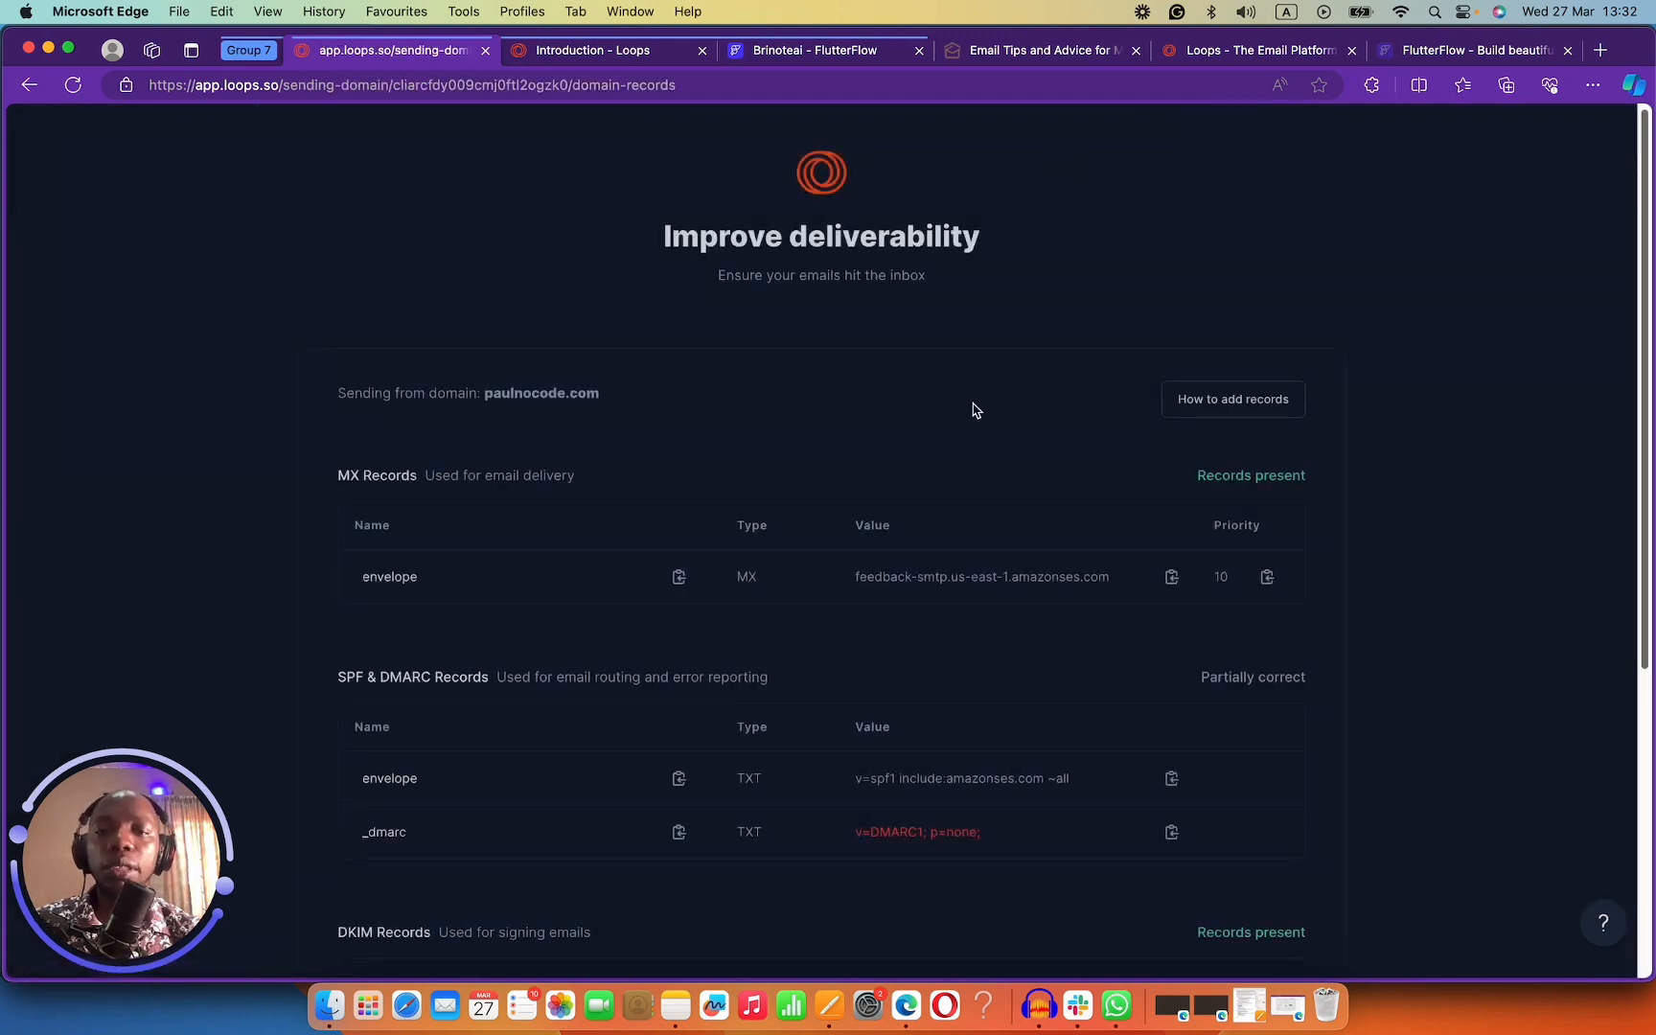
pyautogui.moveTo(912, 578); pyautogui.dragTo(1022, 580)
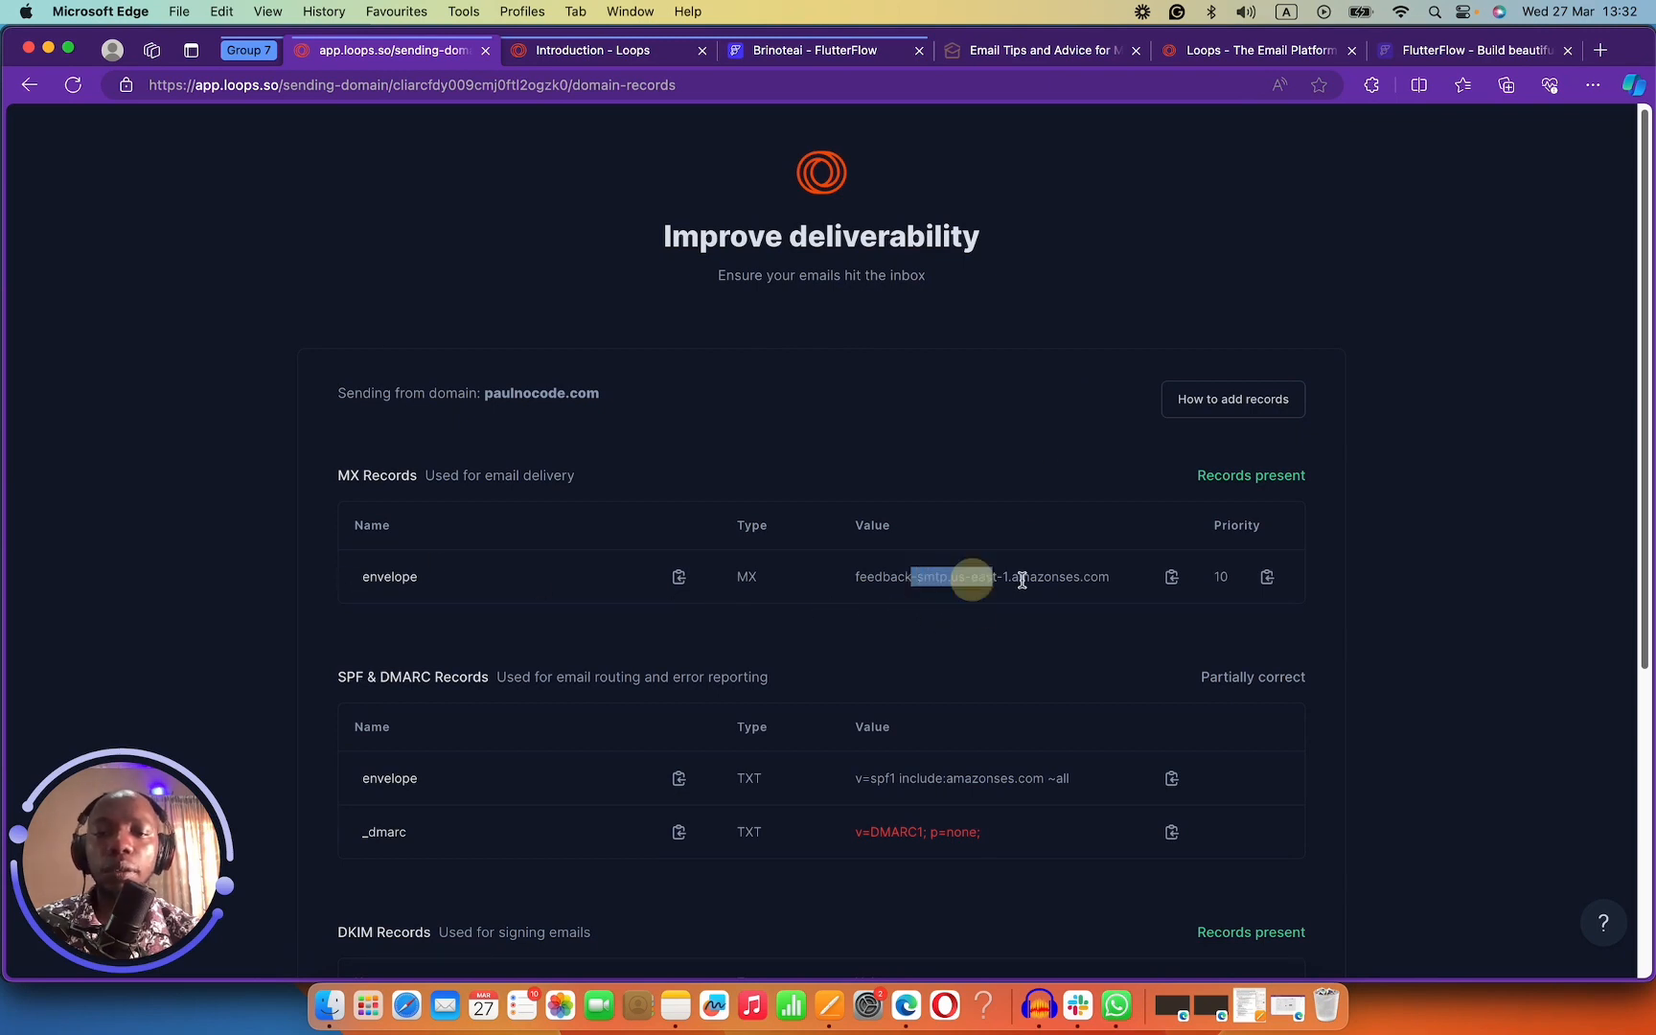
pyautogui.click(403, 582)
pyautogui.moveTo(859, 779); pyautogui.dragTo(1127, 786)
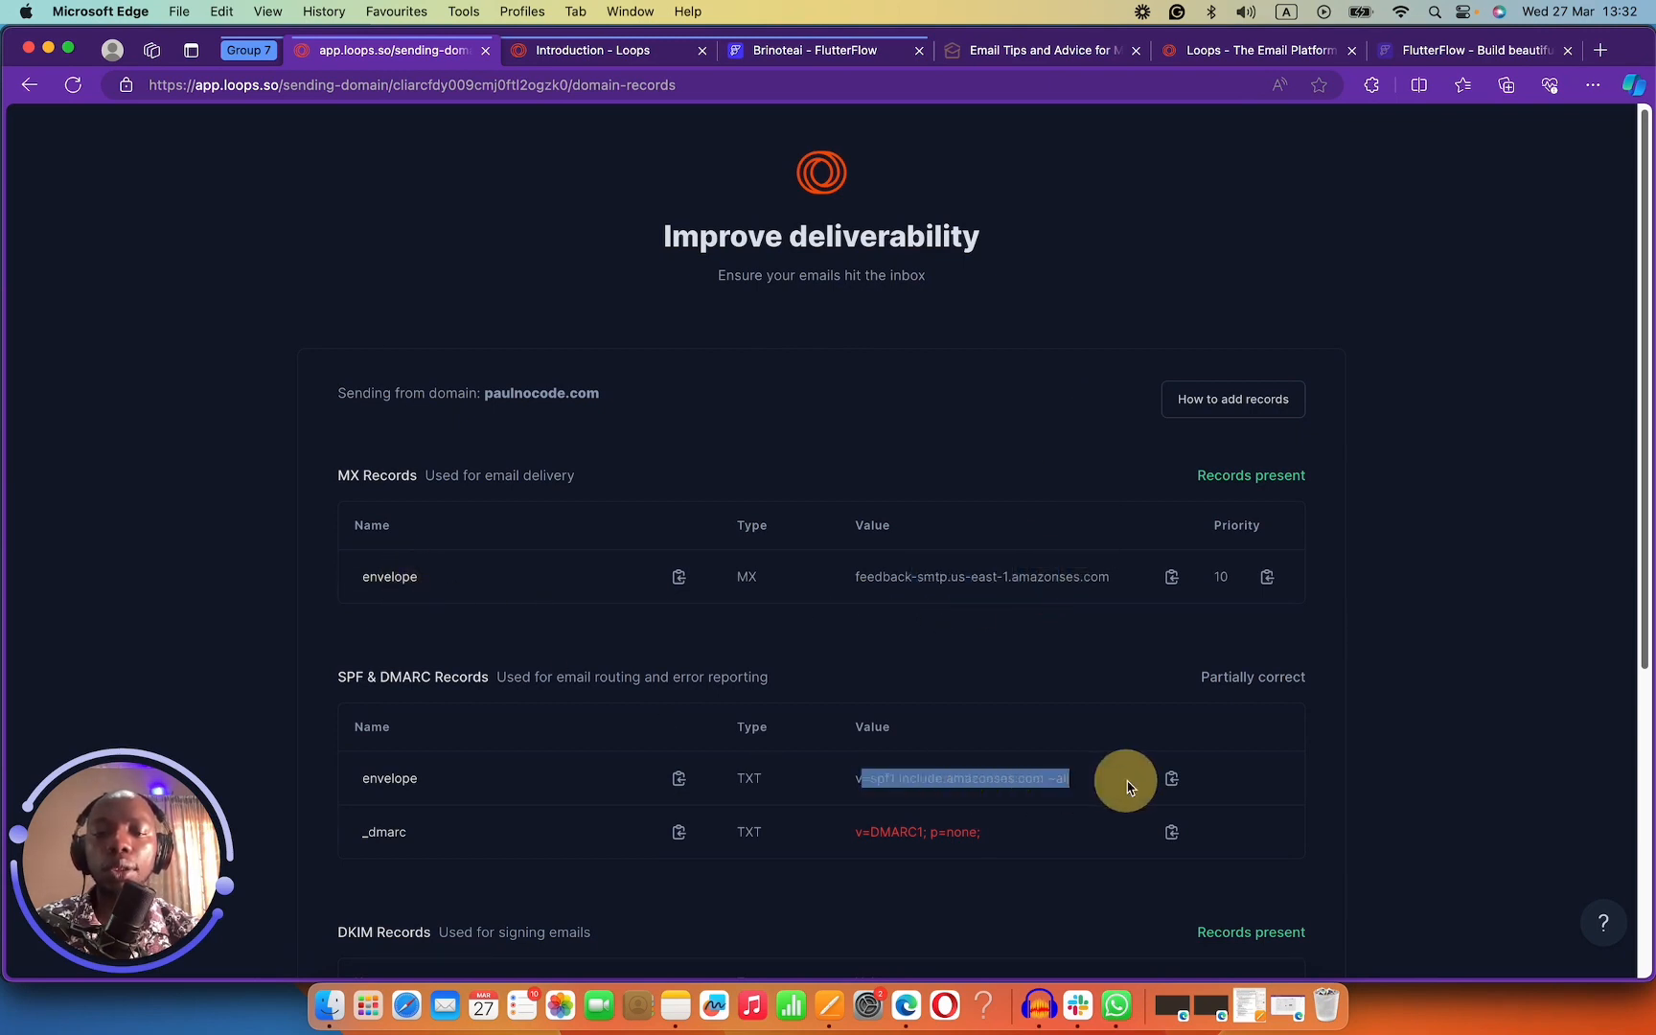
pyautogui.click(477, 814)
pyautogui.scroll(-3, 1016, 767)
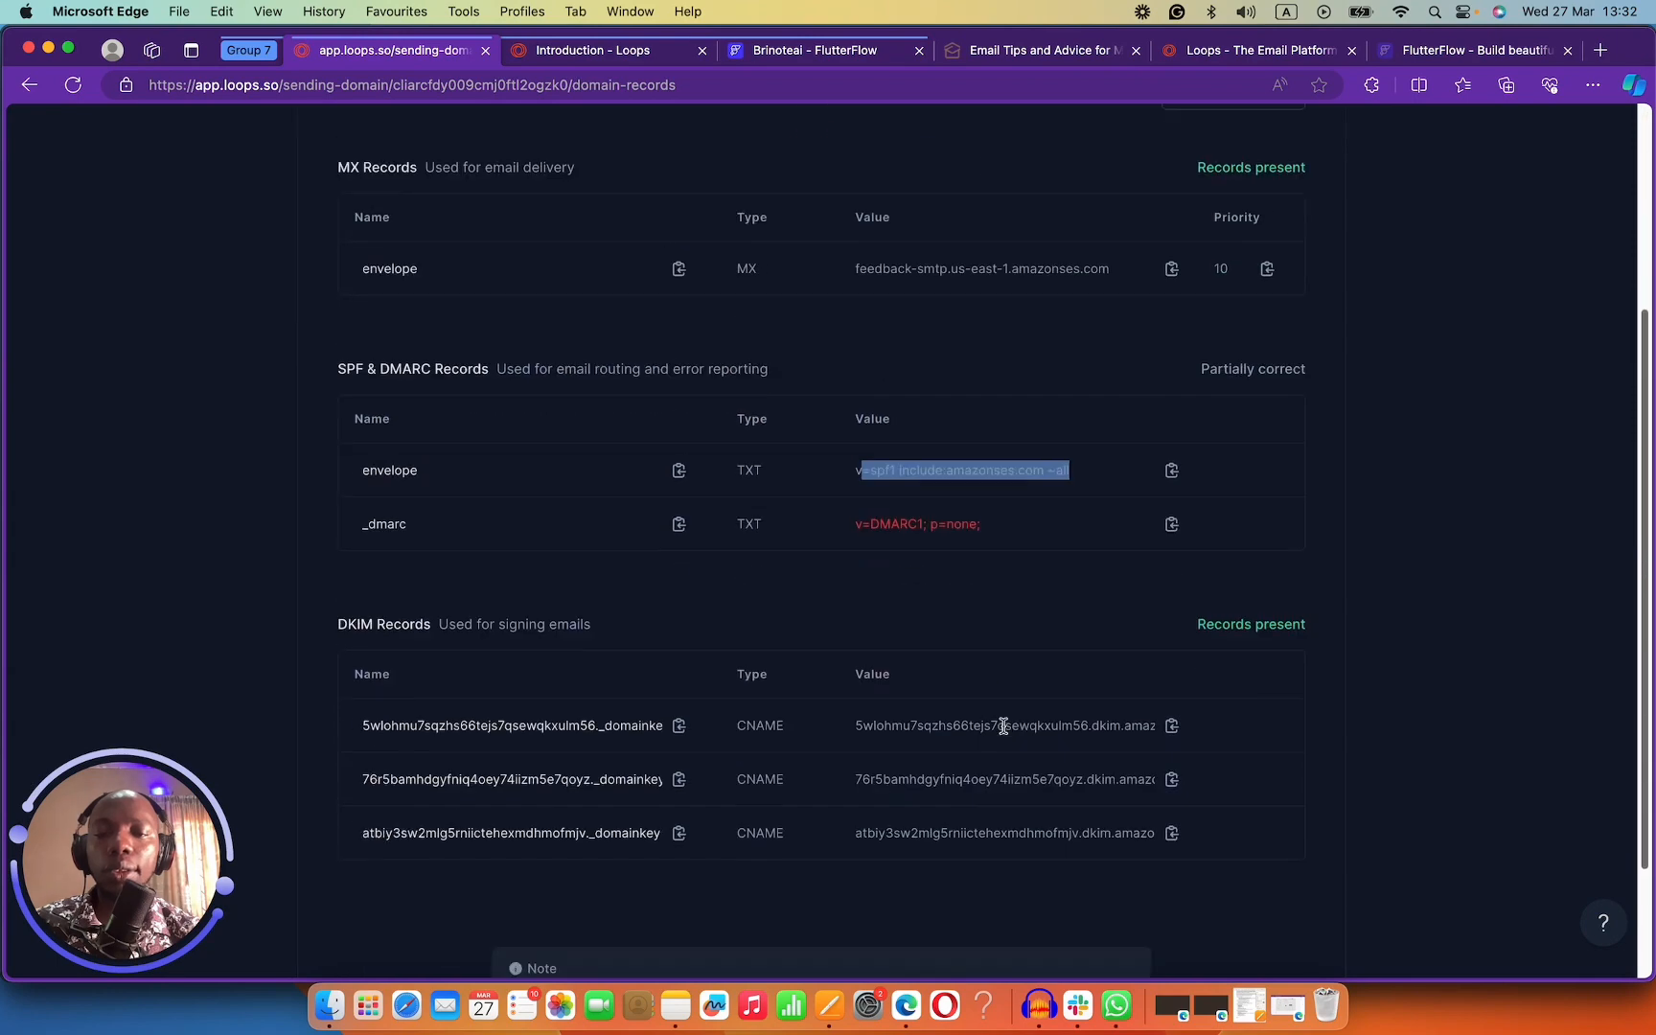
pyautogui.scroll(-2, 510, 805)
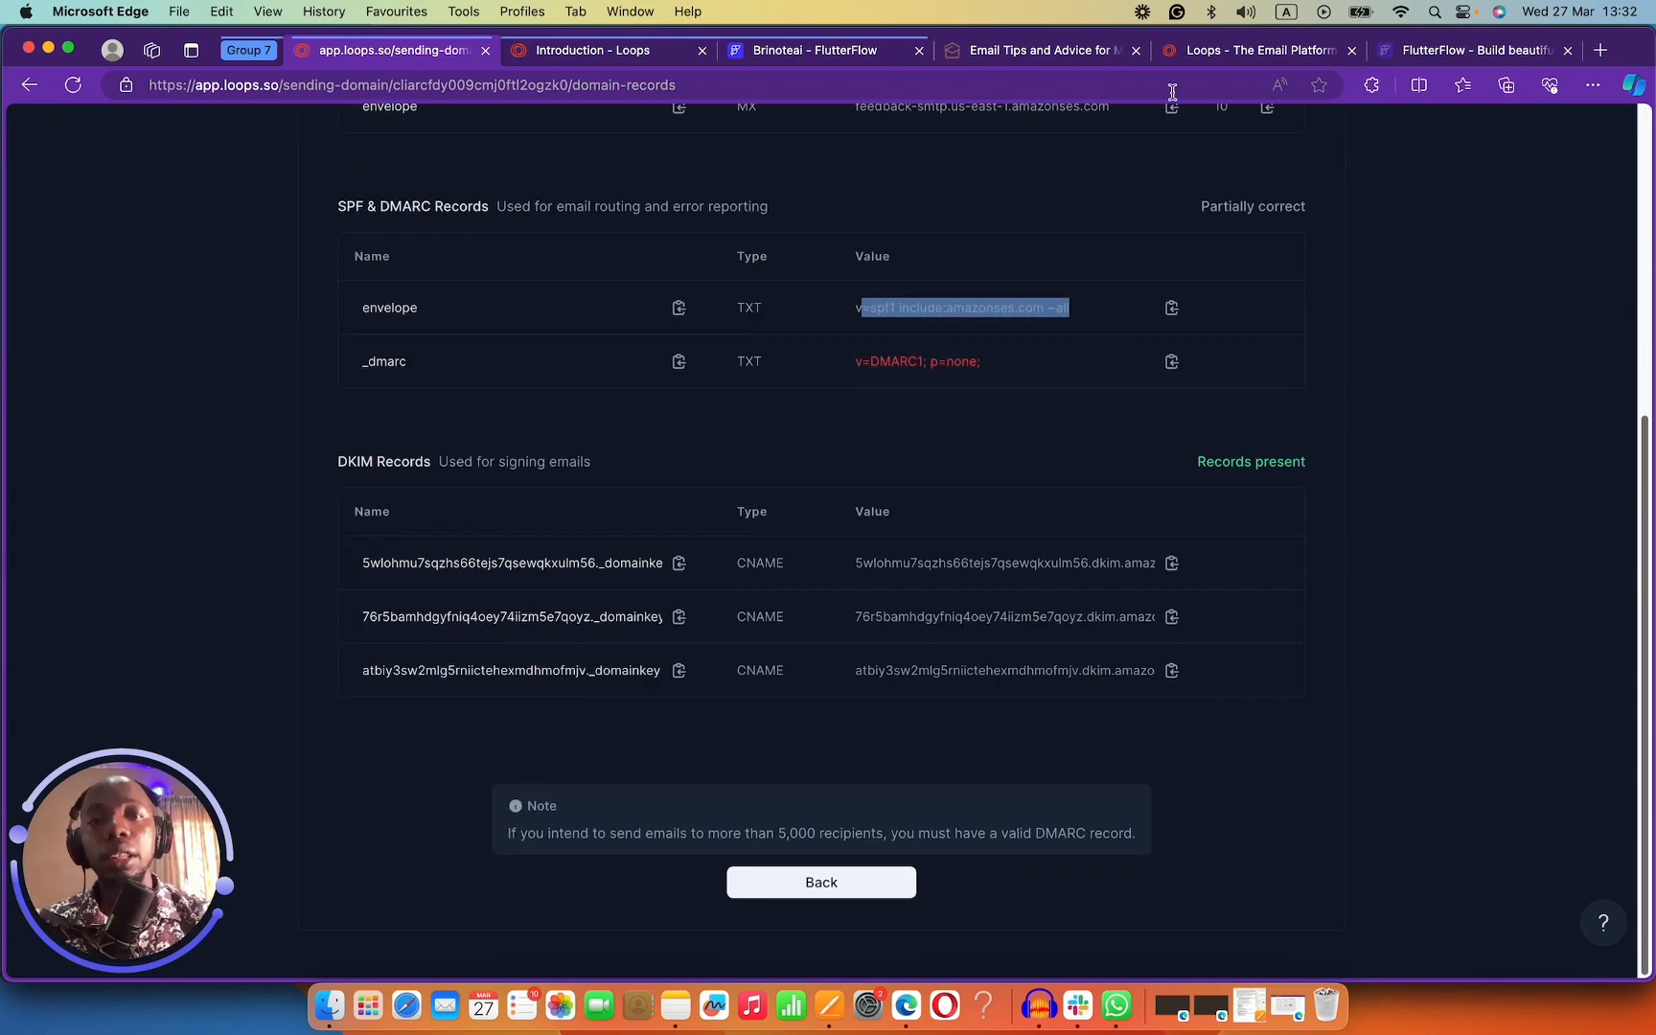
# Scroll through the Loops documentation page.
pyautogui.click(594, 60)
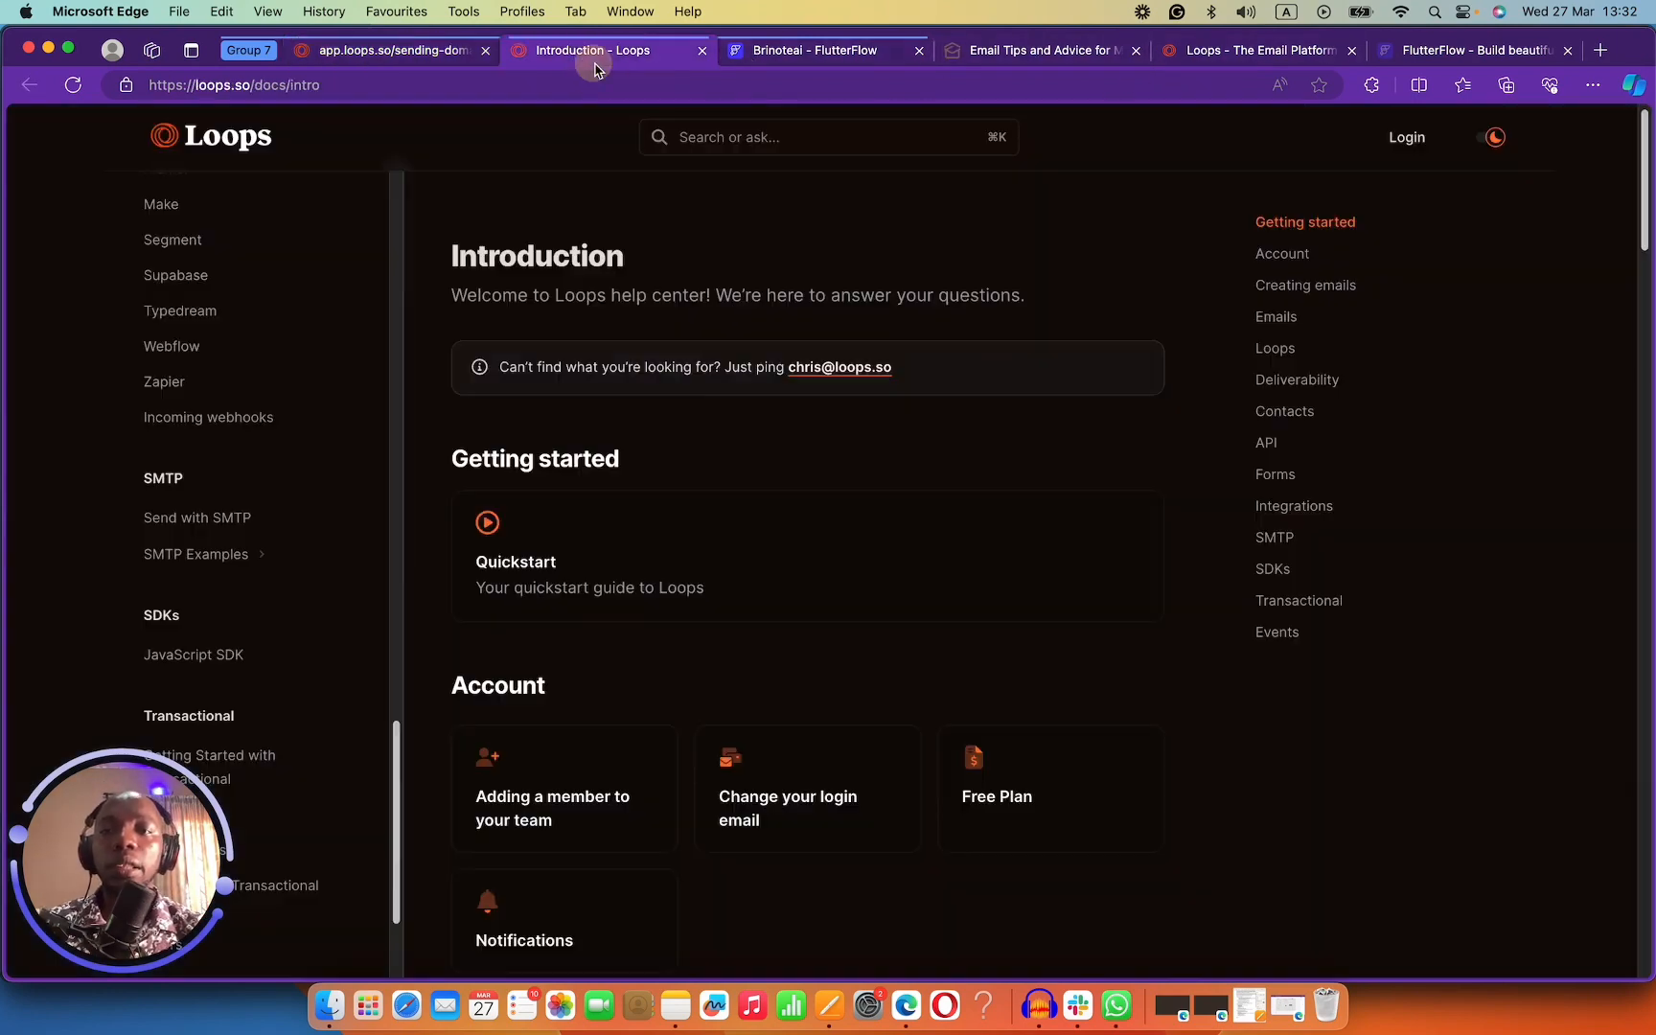
pyautogui.scroll(-8, 197, 422)
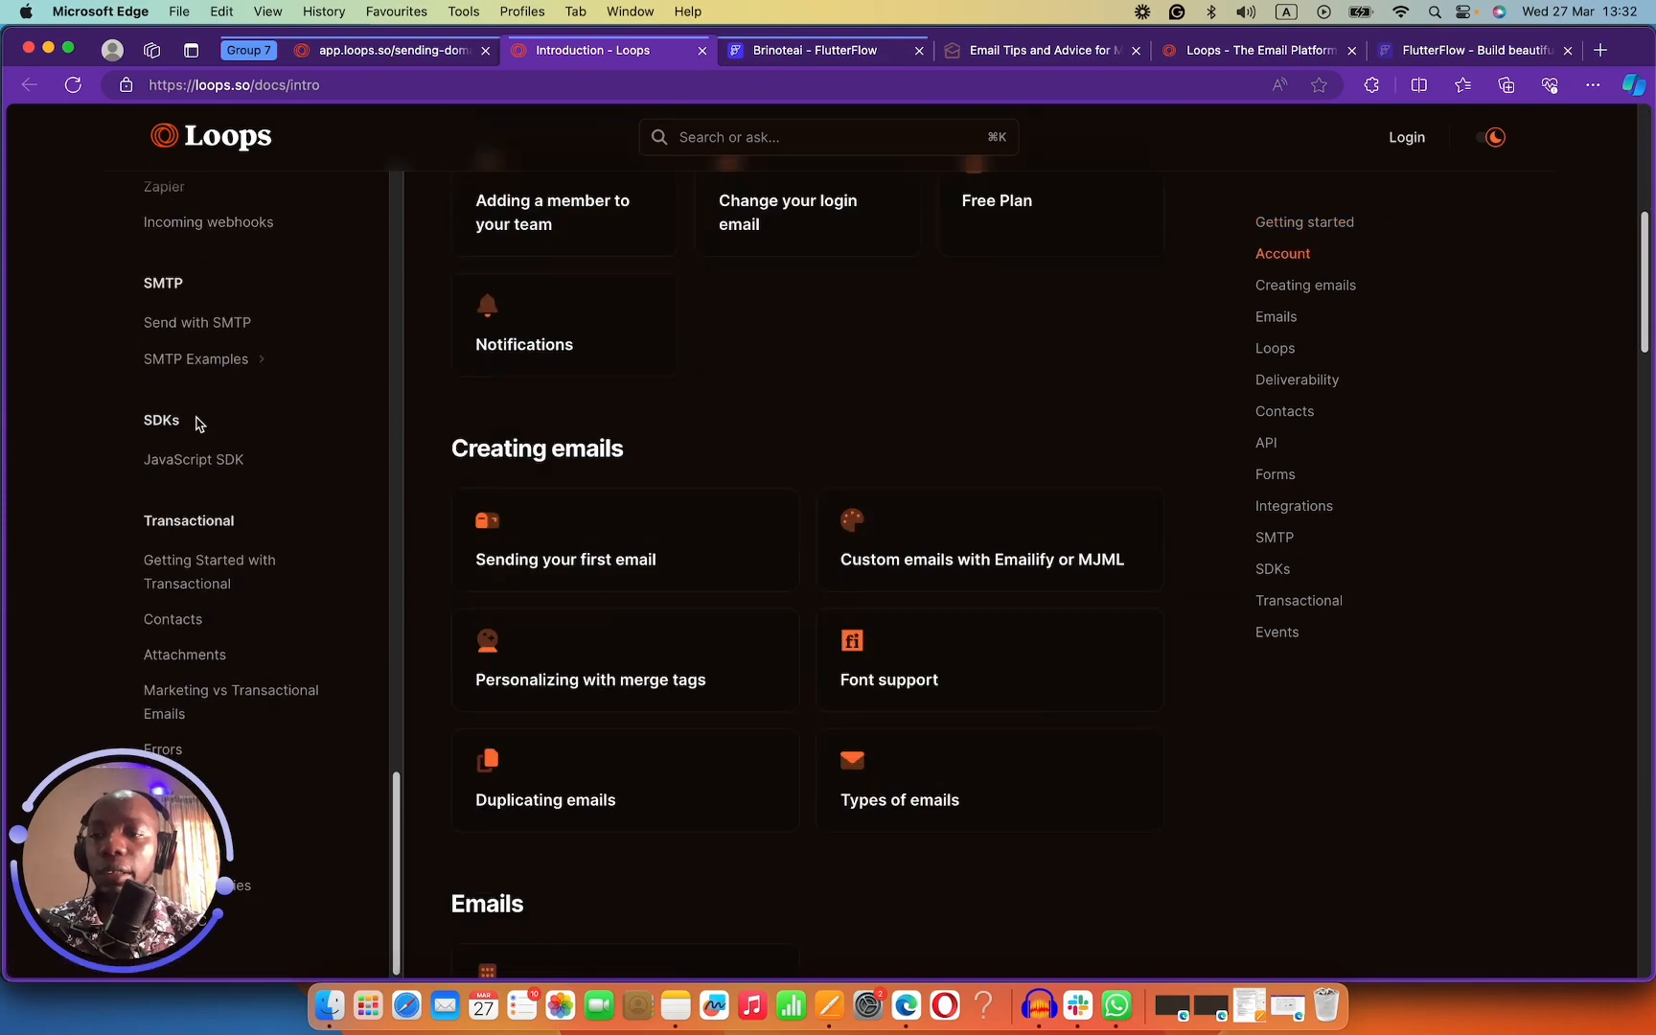
pyautogui.moveTo(132, 822); pyautogui.dragTo(1539, 799)
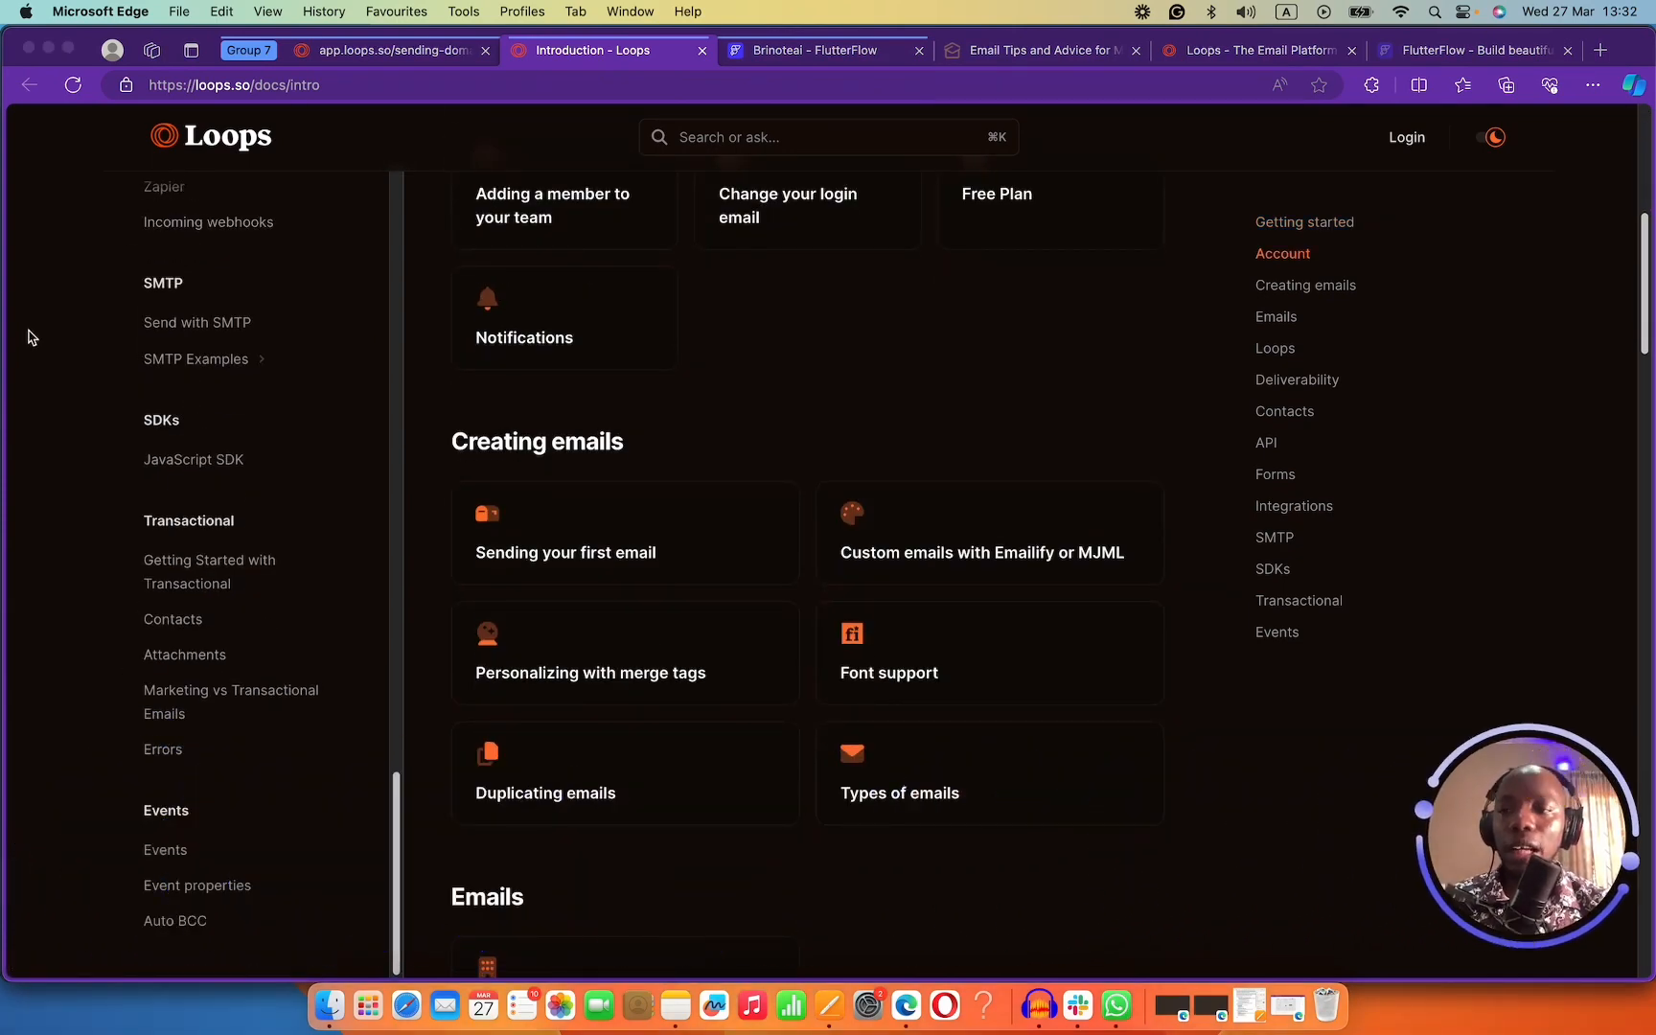
pyautogui.scroll(6, 31, 336)
pyautogui.scroll(15, 266, 326)
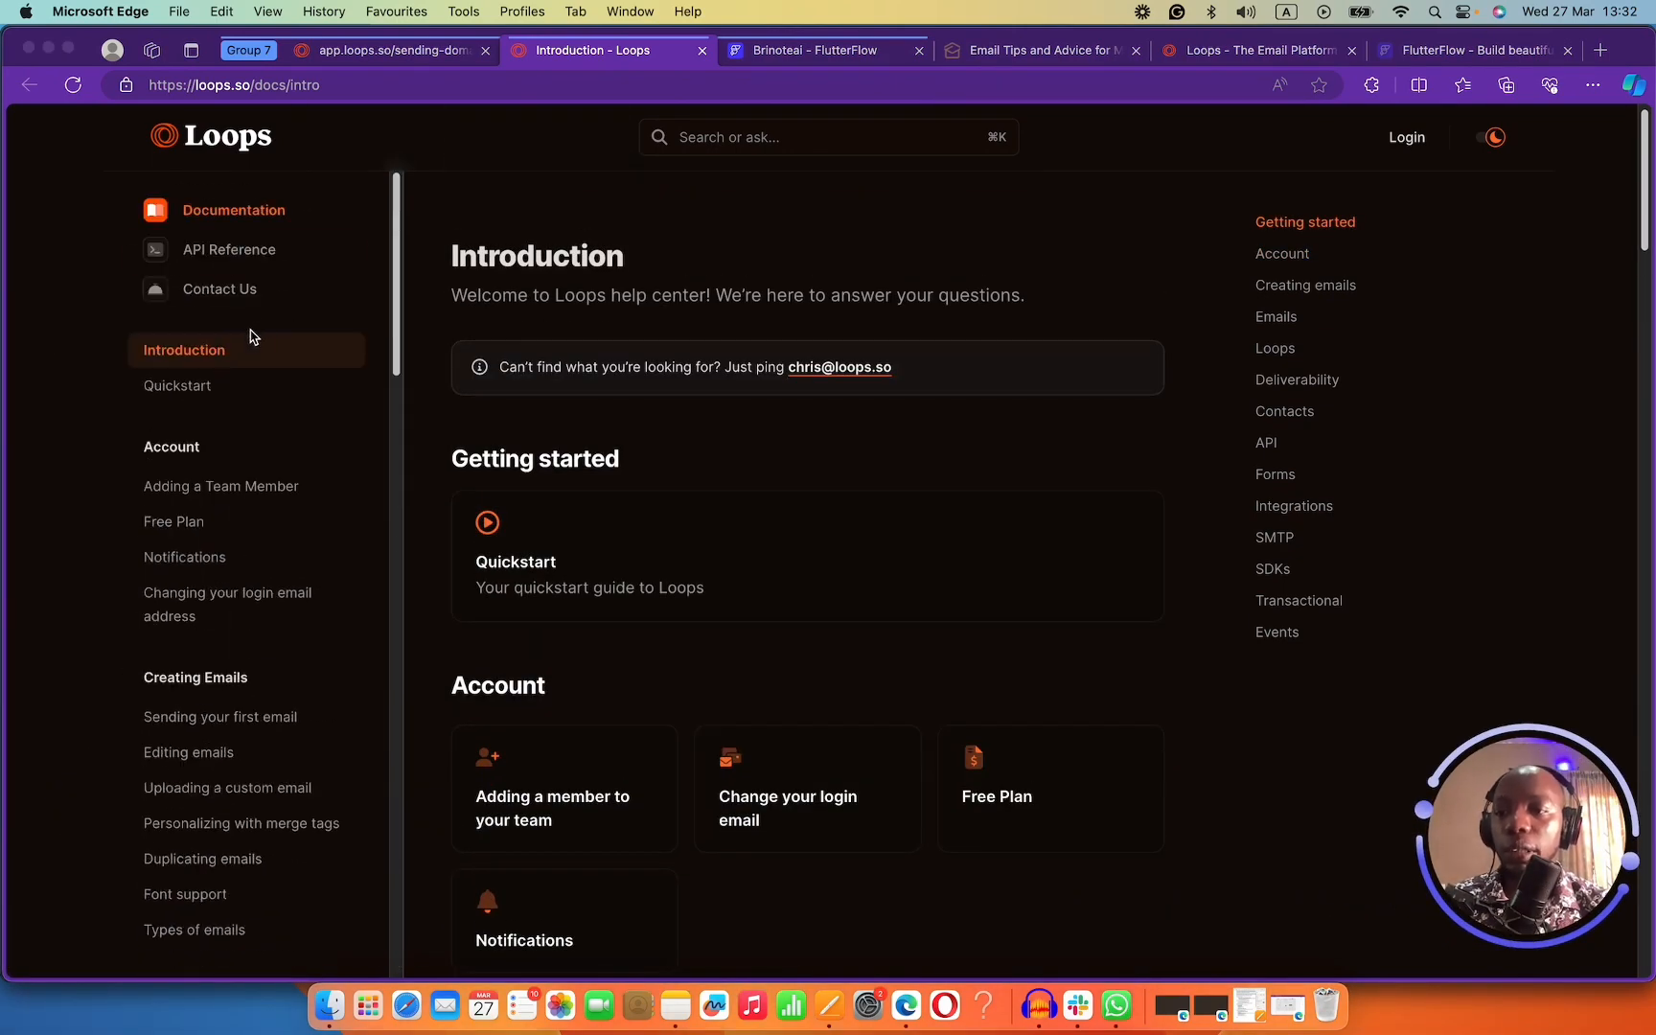
pyautogui.scroll(-1, 217, 537)
pyautogui.scroll(1, 224, 422)
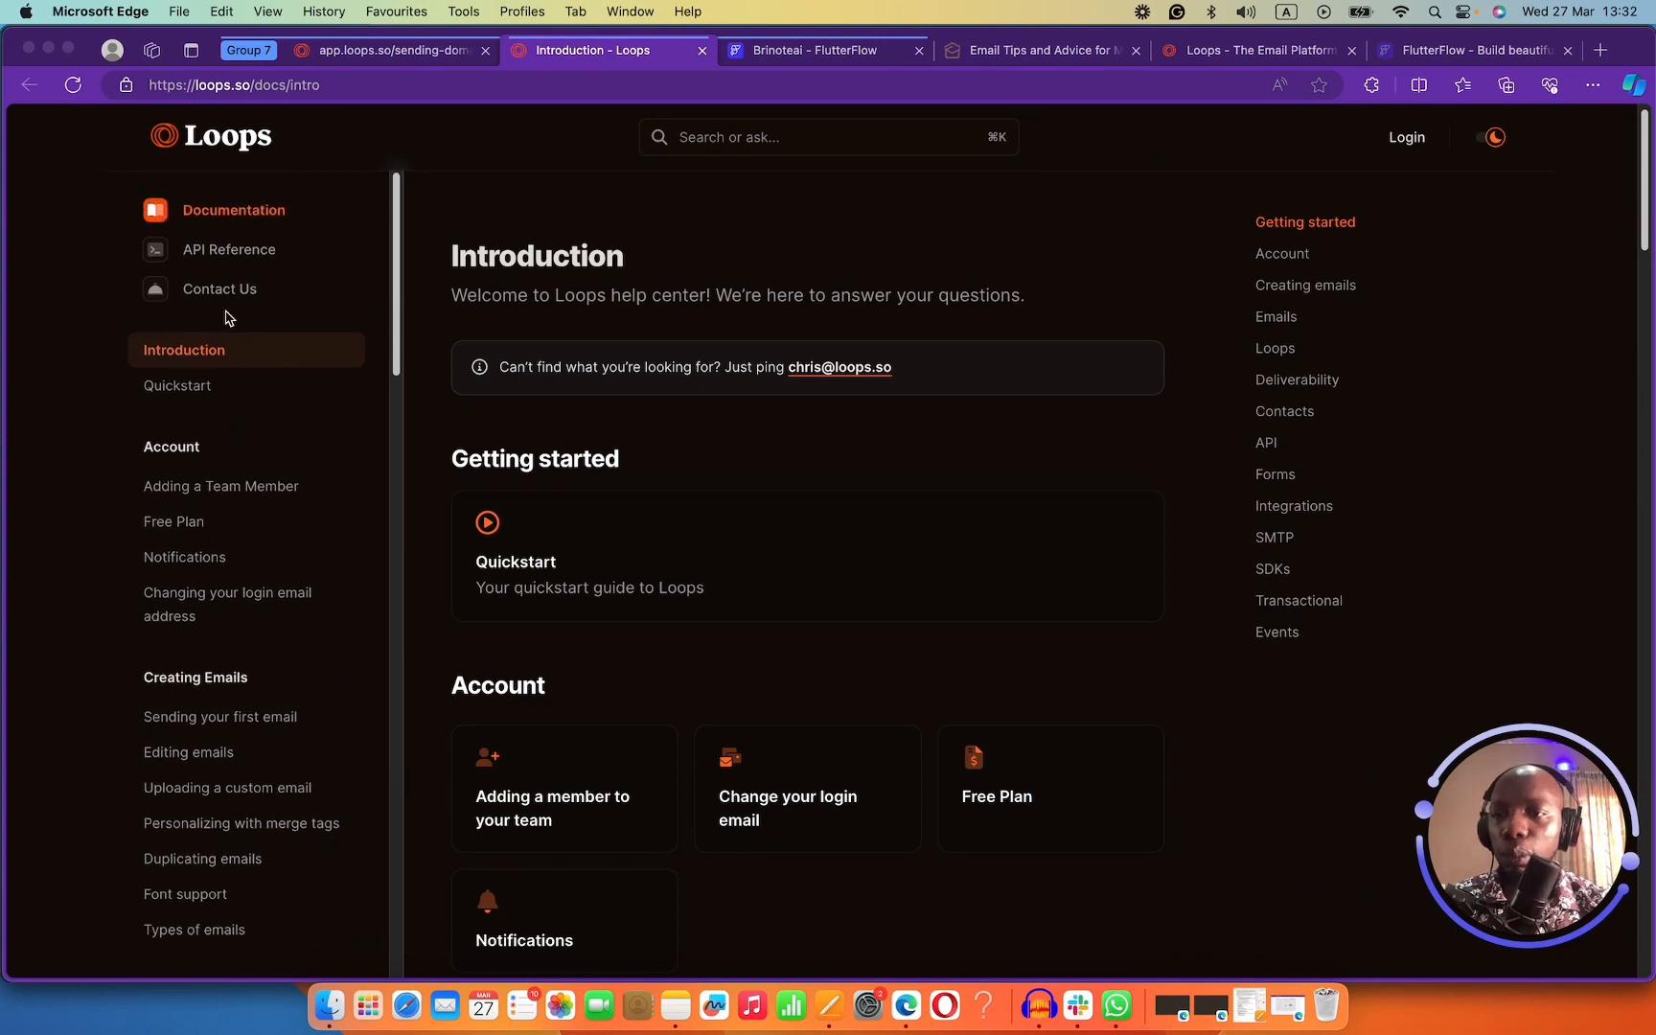
pyautogui.scroll(-4, 222, 364)
pyautogui.scroll(-1, 222, 403)
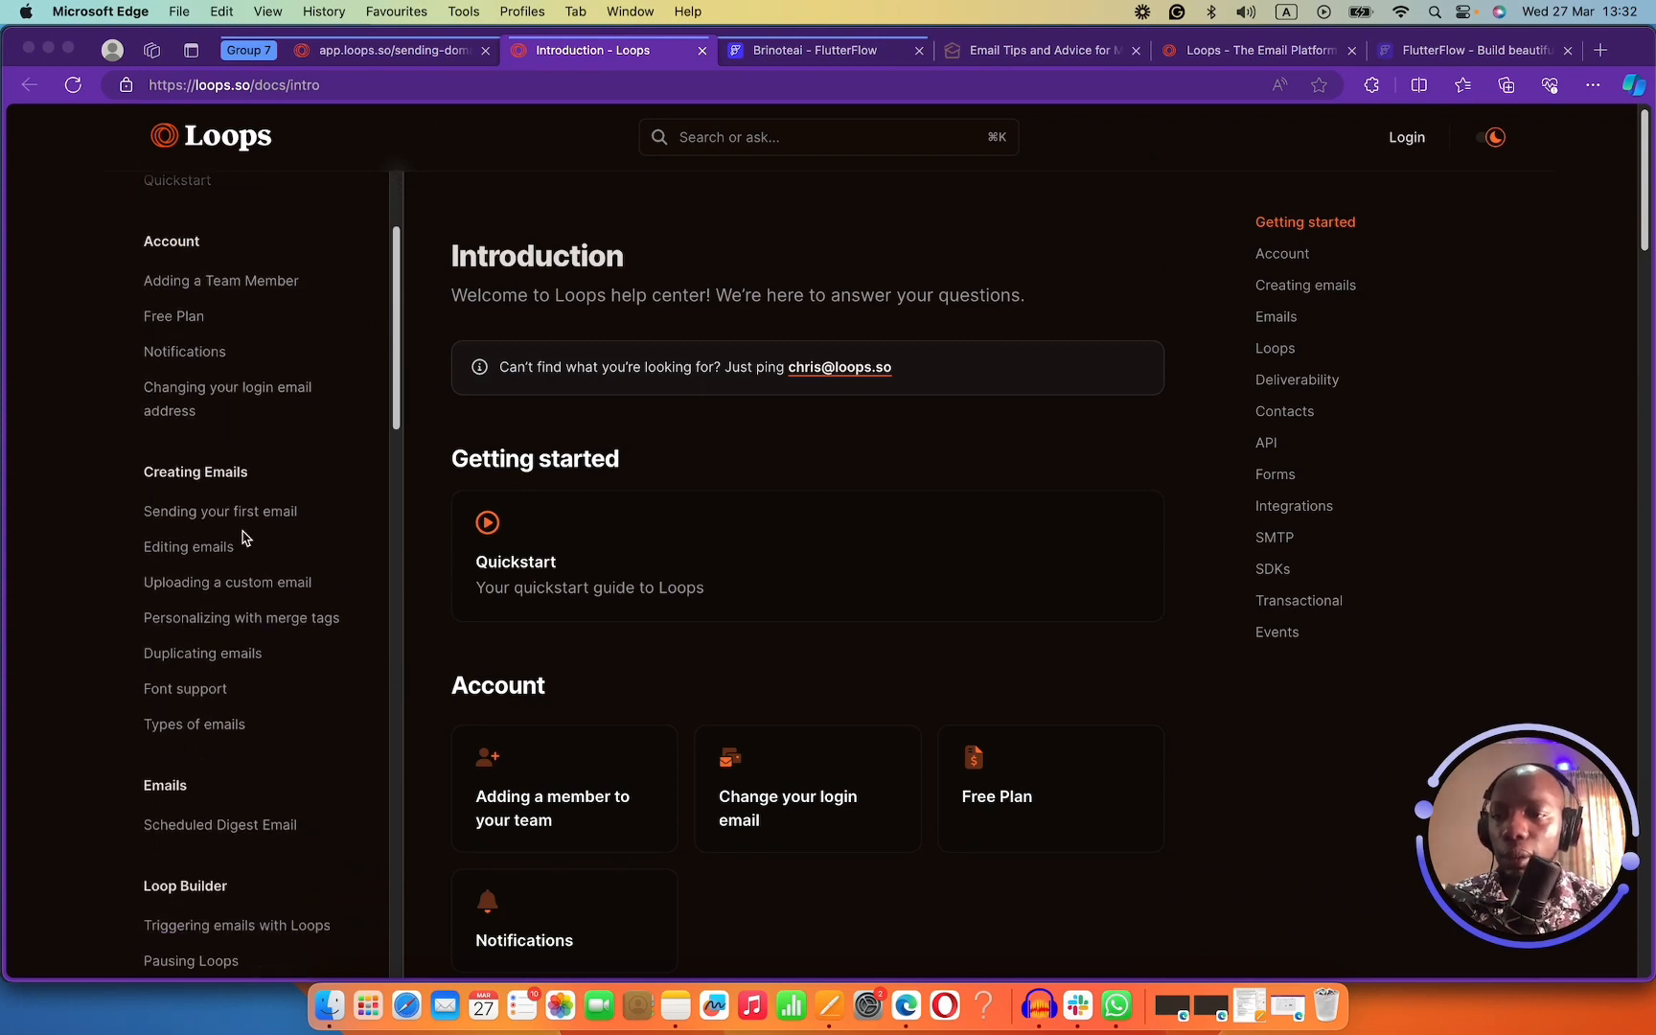
pyautogui.scroll(-7, 242, 535)
pyautogui.scroll(-4, 237, 522)
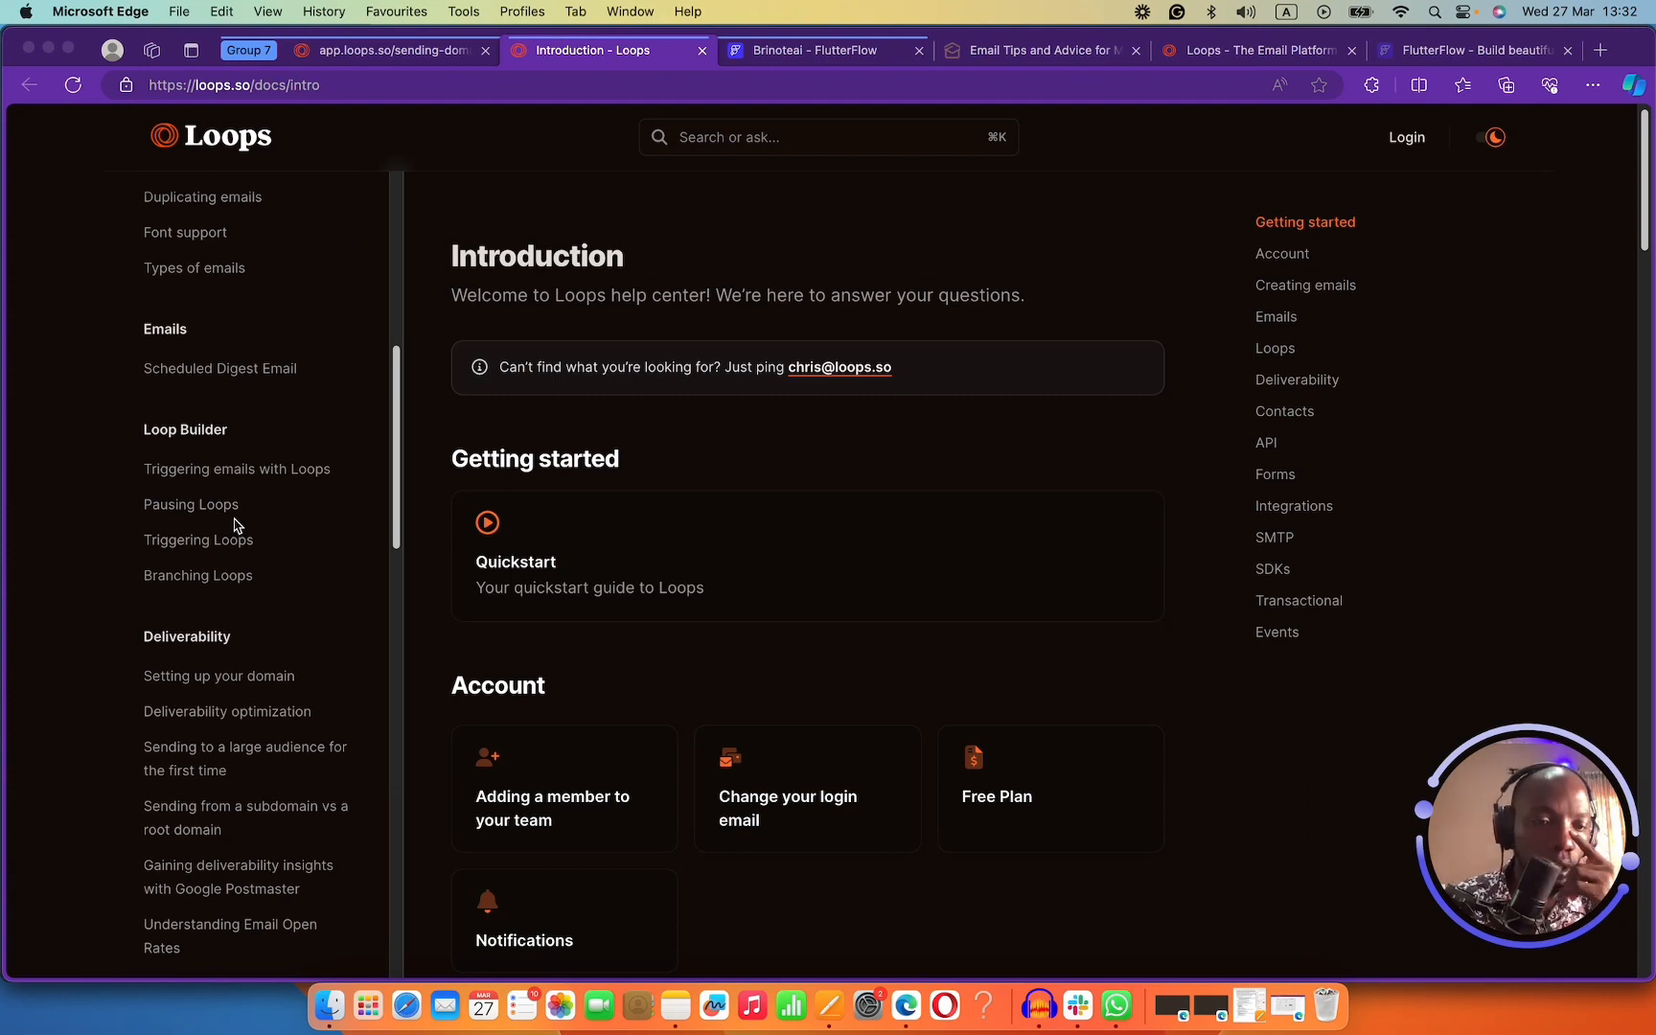
# Return to the sending-domain records and go back to Settings > Domain.
pyautogui.click(422, 51)
pyautogui.scroll(5, 602, 262)
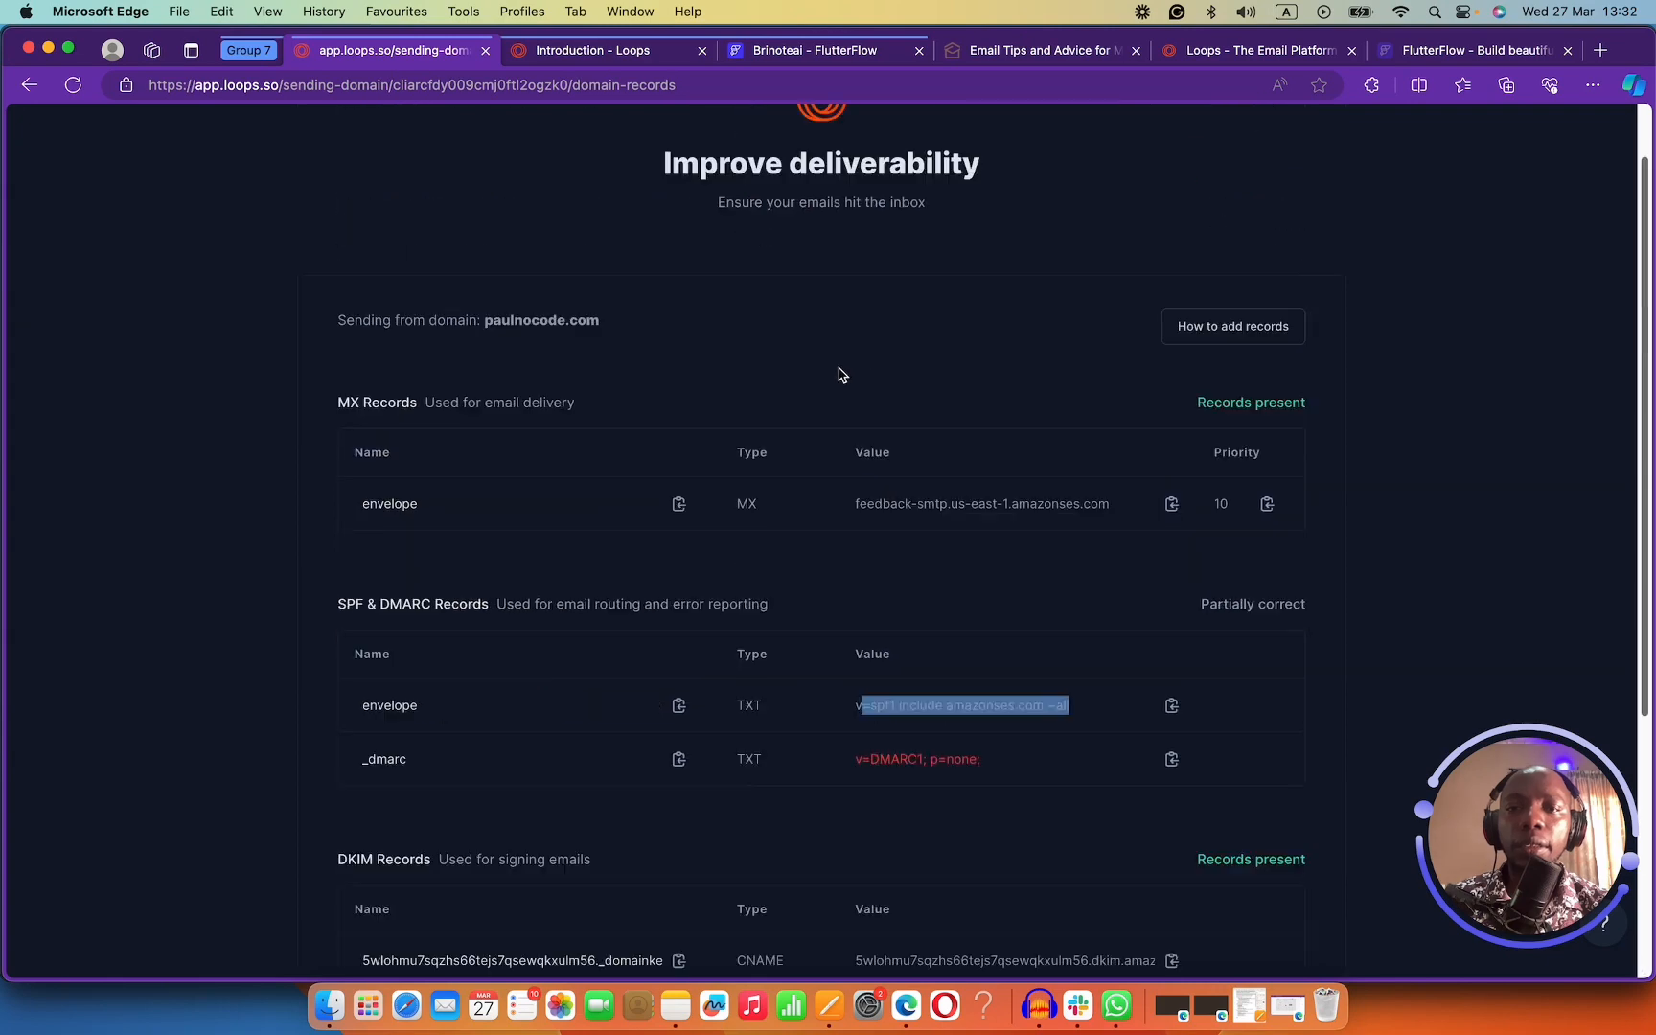
pyautogui.click(40, 86)
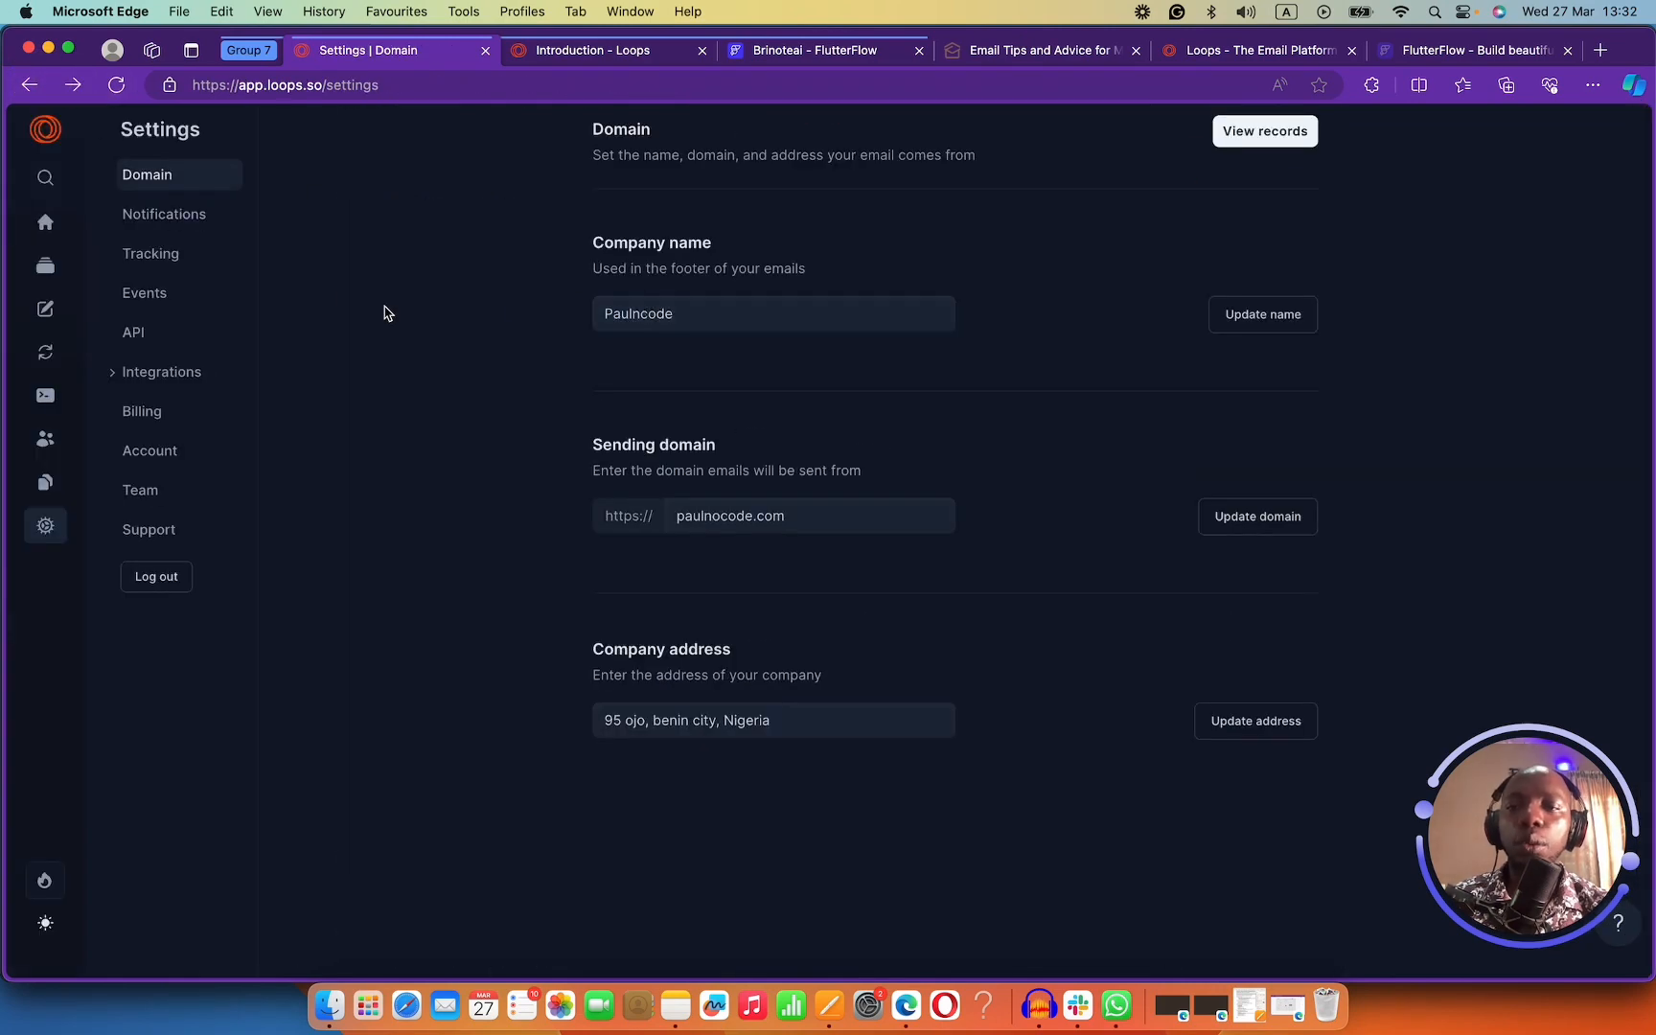
# View the Notifications, Tracking, and then Events settings pages in turn.
pyautogui.click(181, 222)
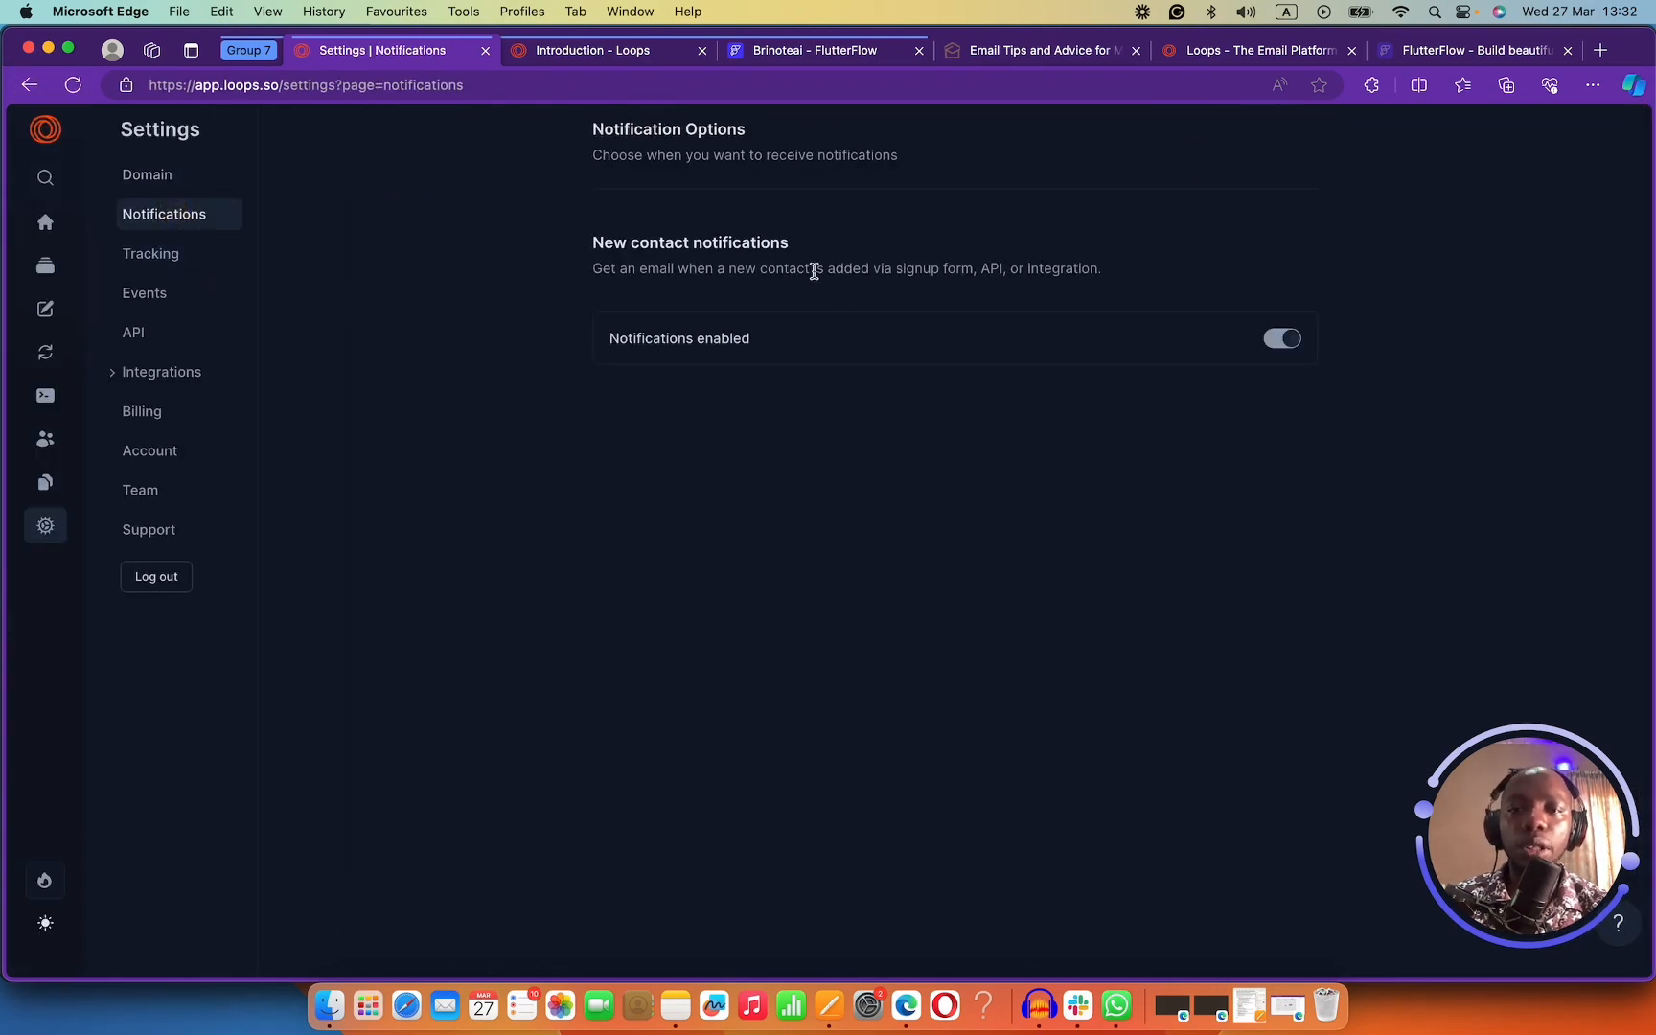
pyautogui.click(187, 257)
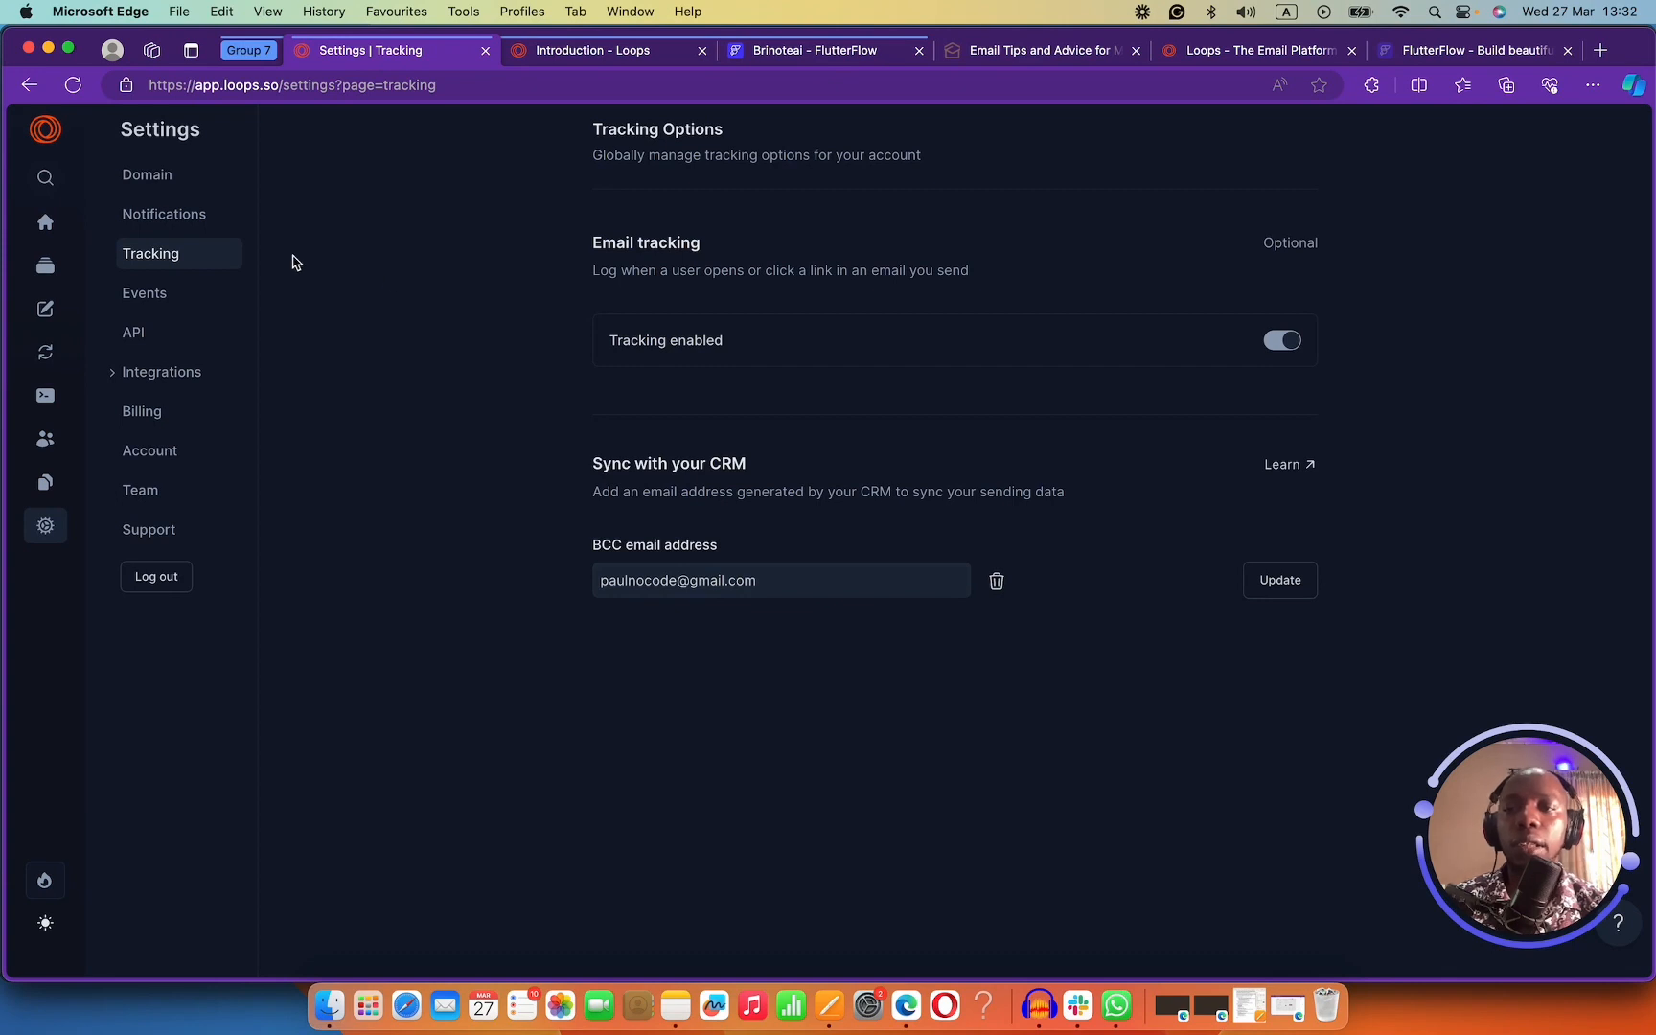
pyautogui.click(203, 292)
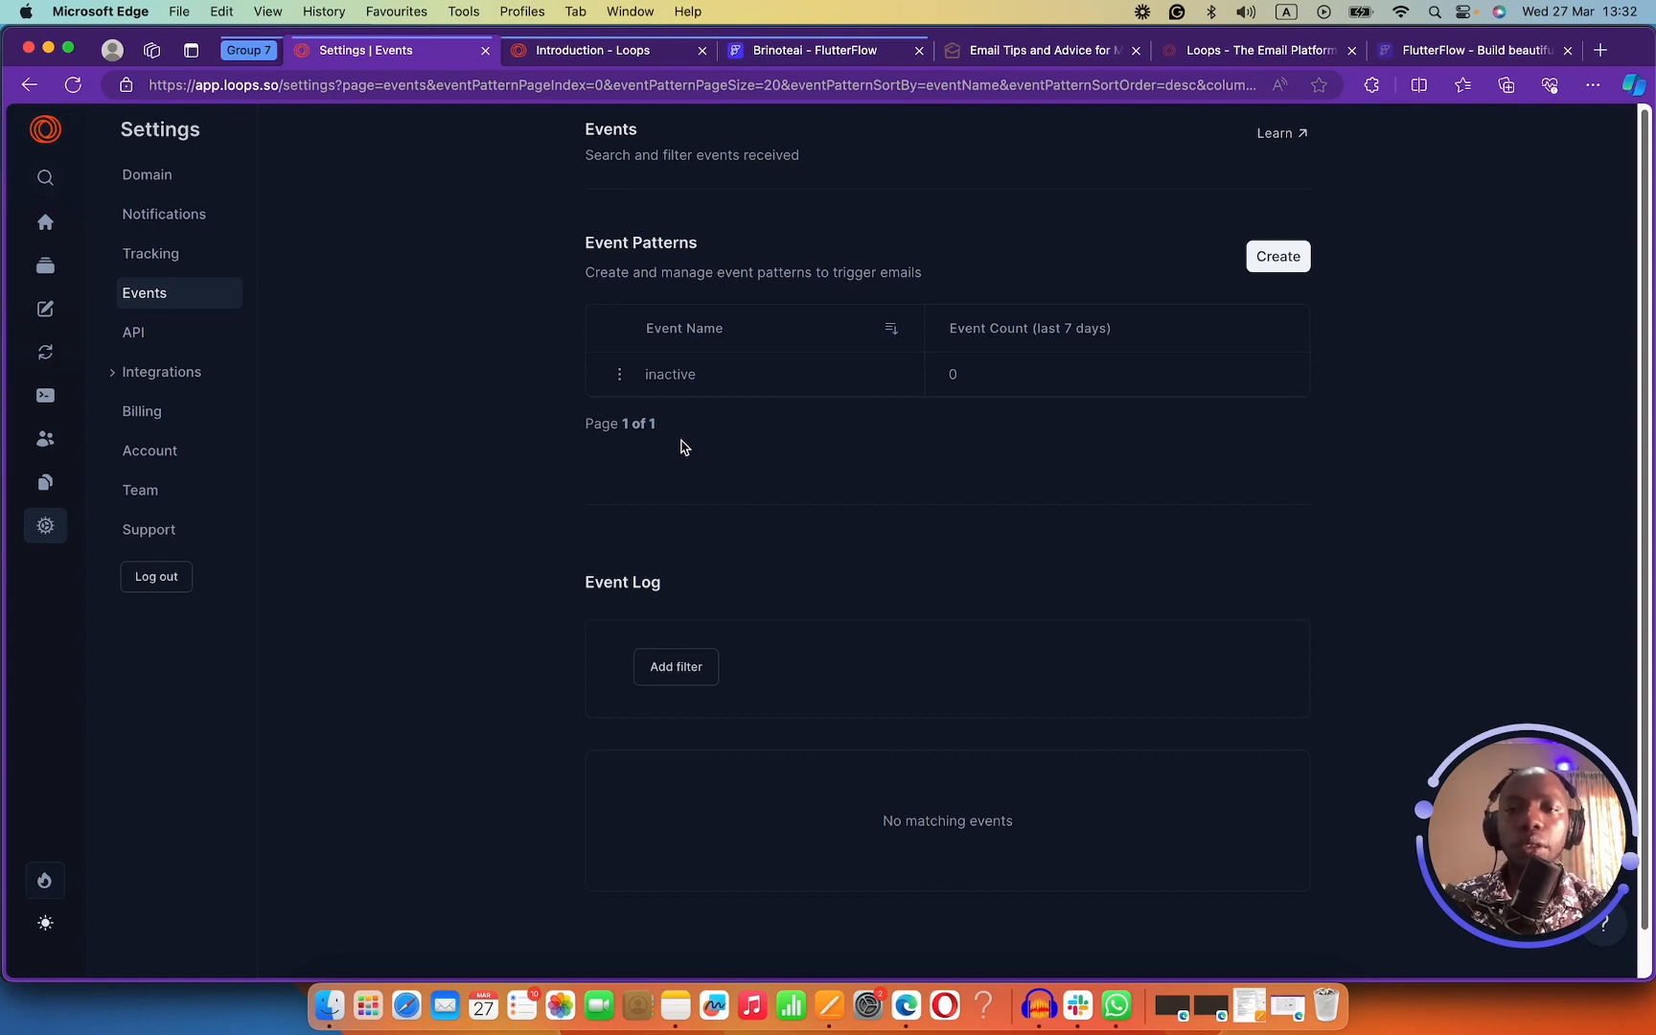
# Open the API settings and skim the built-in contact properties, including Notes and Source.
pyautogui.click(194, 343)
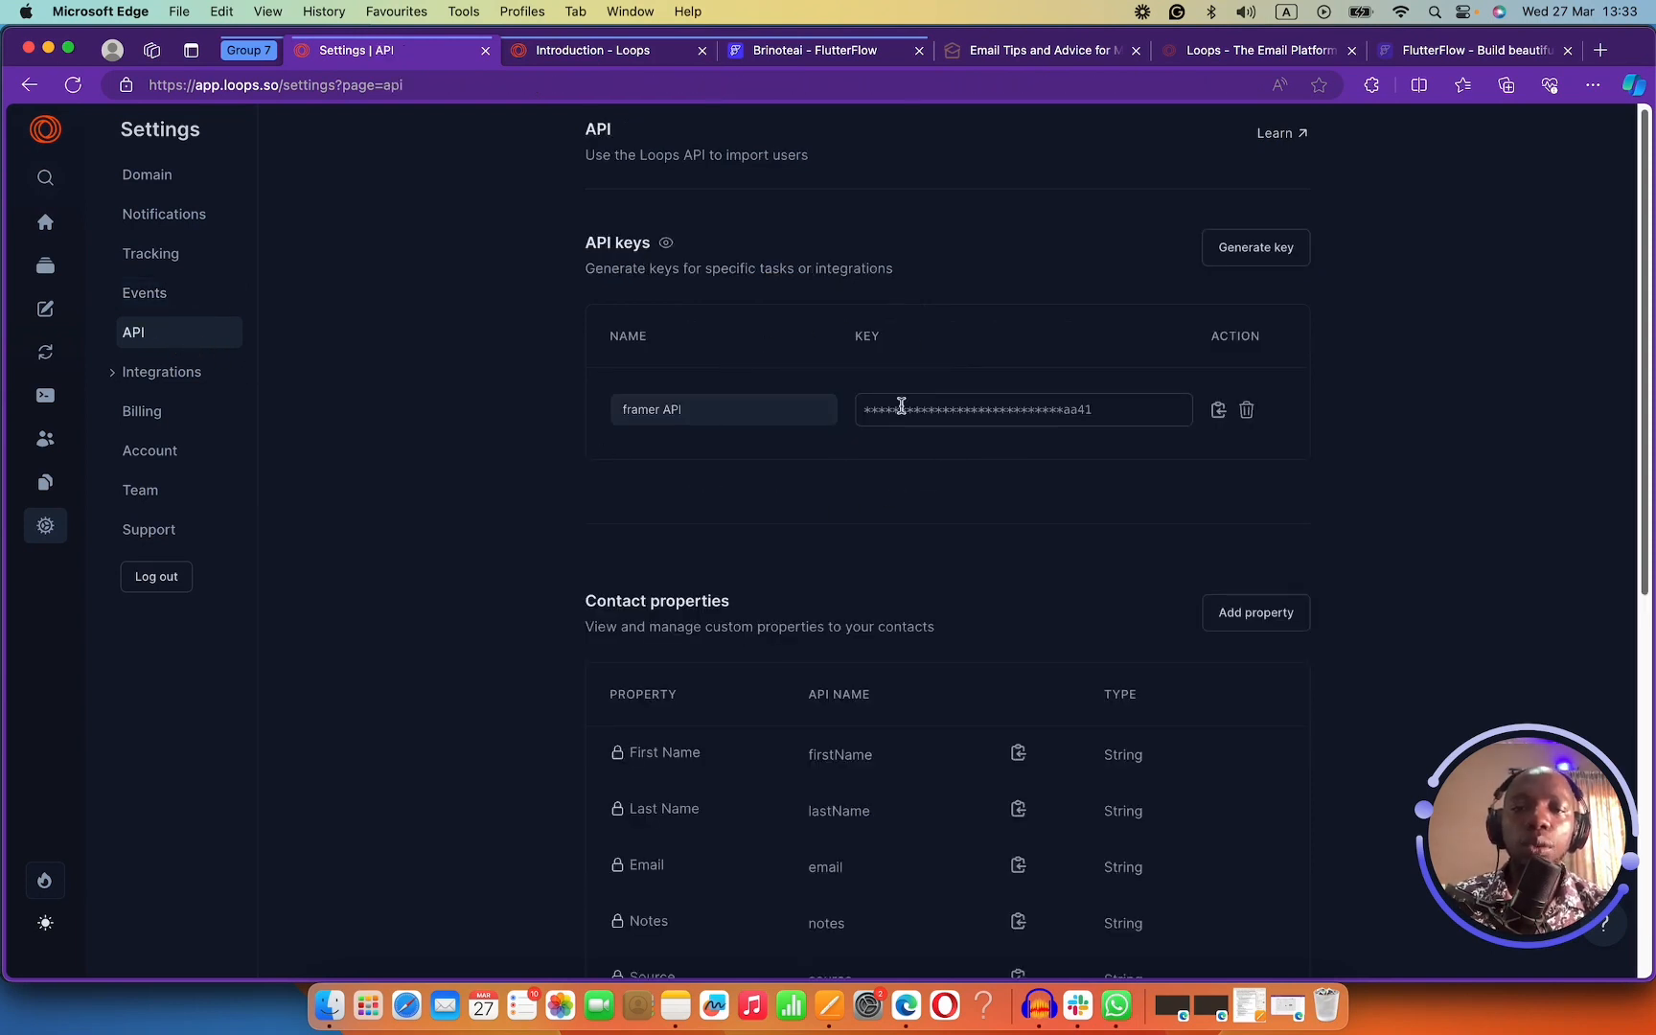
pyautogui.scroll(-3, 792, 459)
pyautogui.scroll(2, 795, 458)
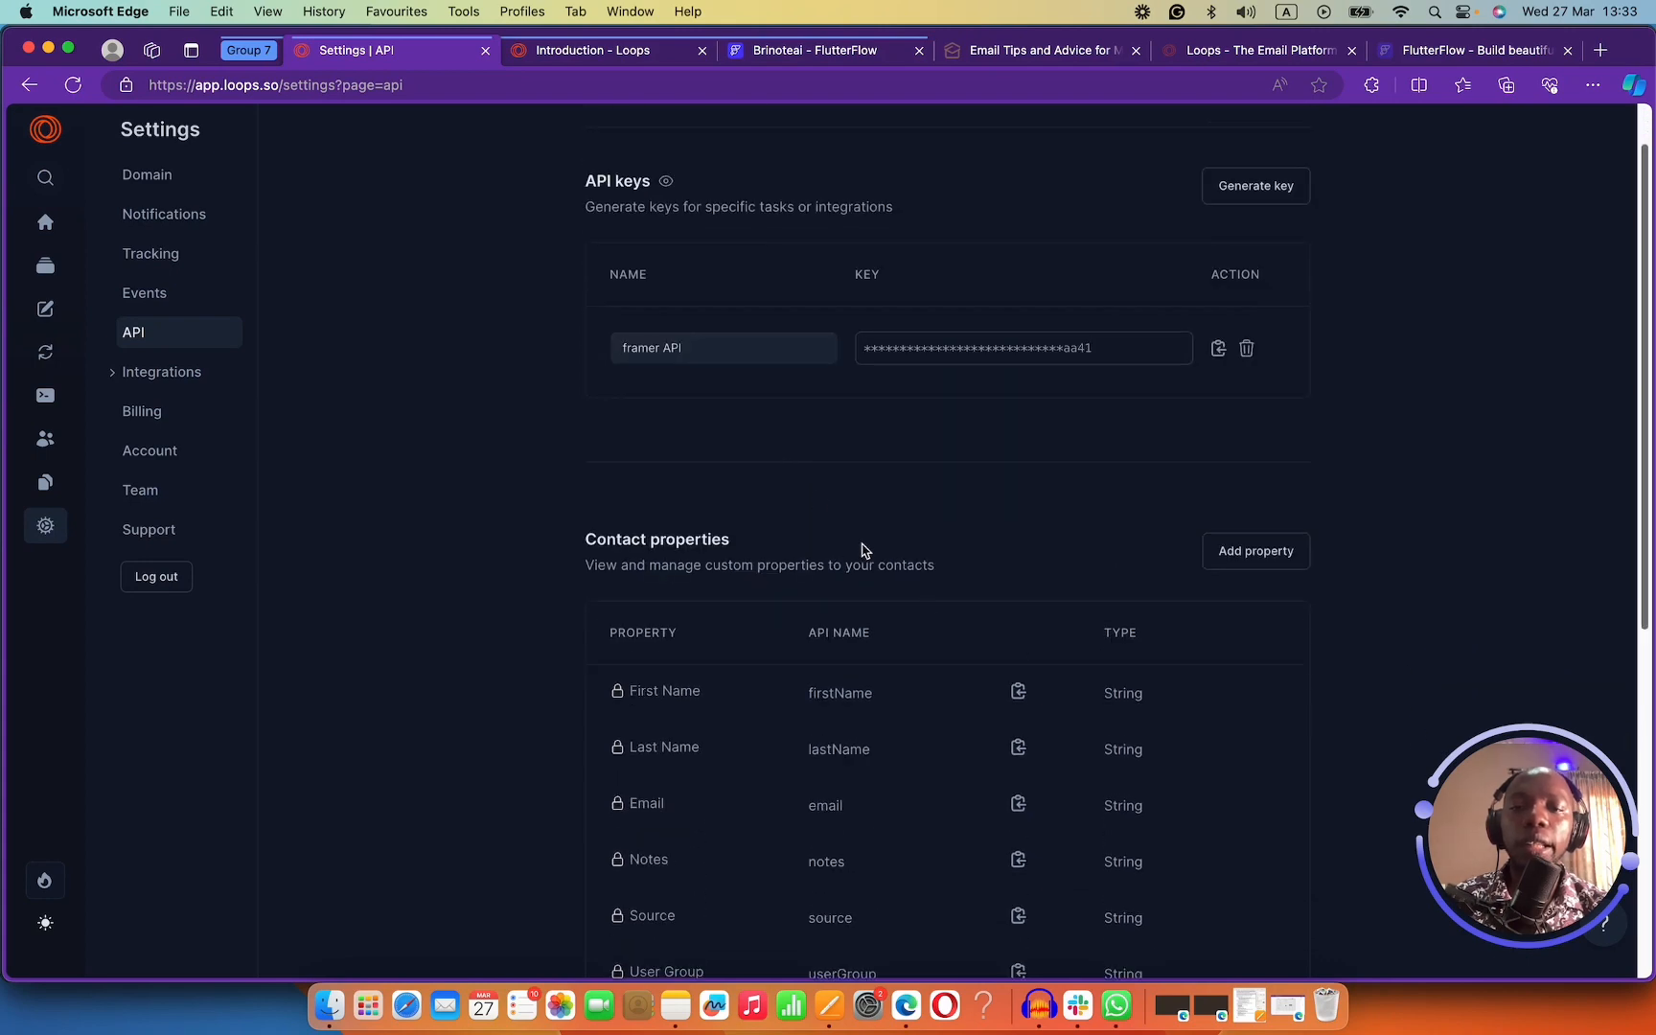
pyautogui.scroll(-4, 862, 547)
pyautogui.scroll(-3, 753, 623)
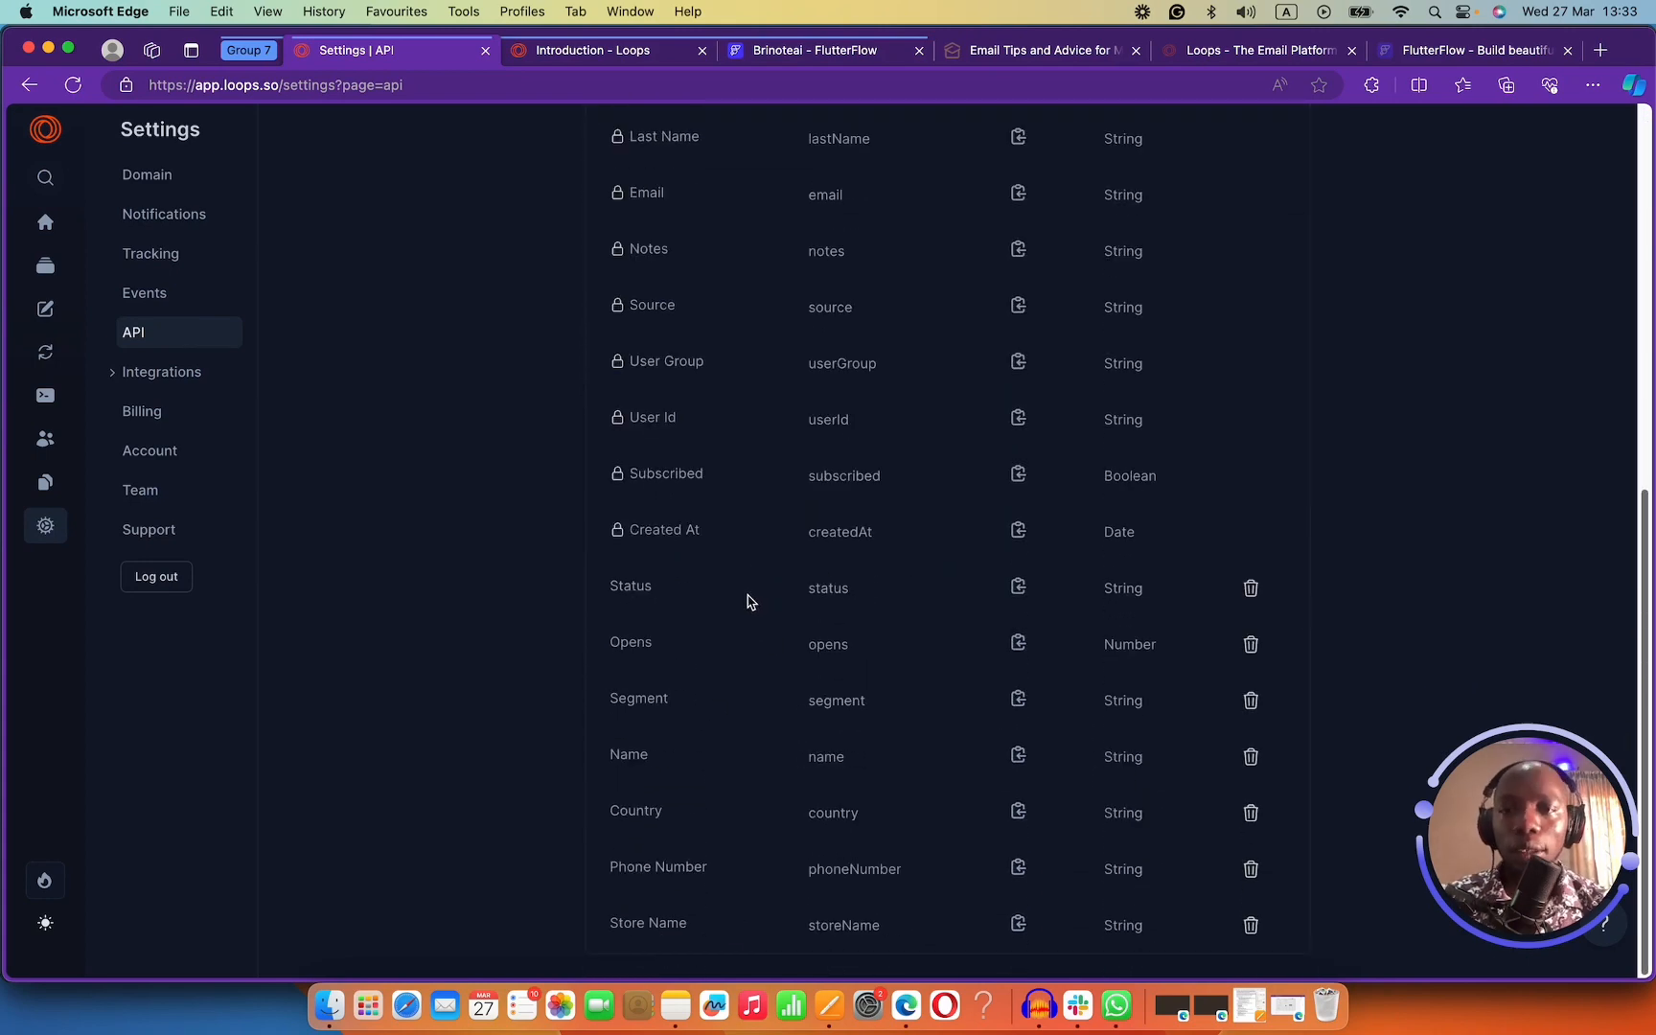
pyautogui.scroll(6, 746, 600)
pyautogui.scroll(-6, 749, 601)
pyautogui.scroll(4, 748, 601)
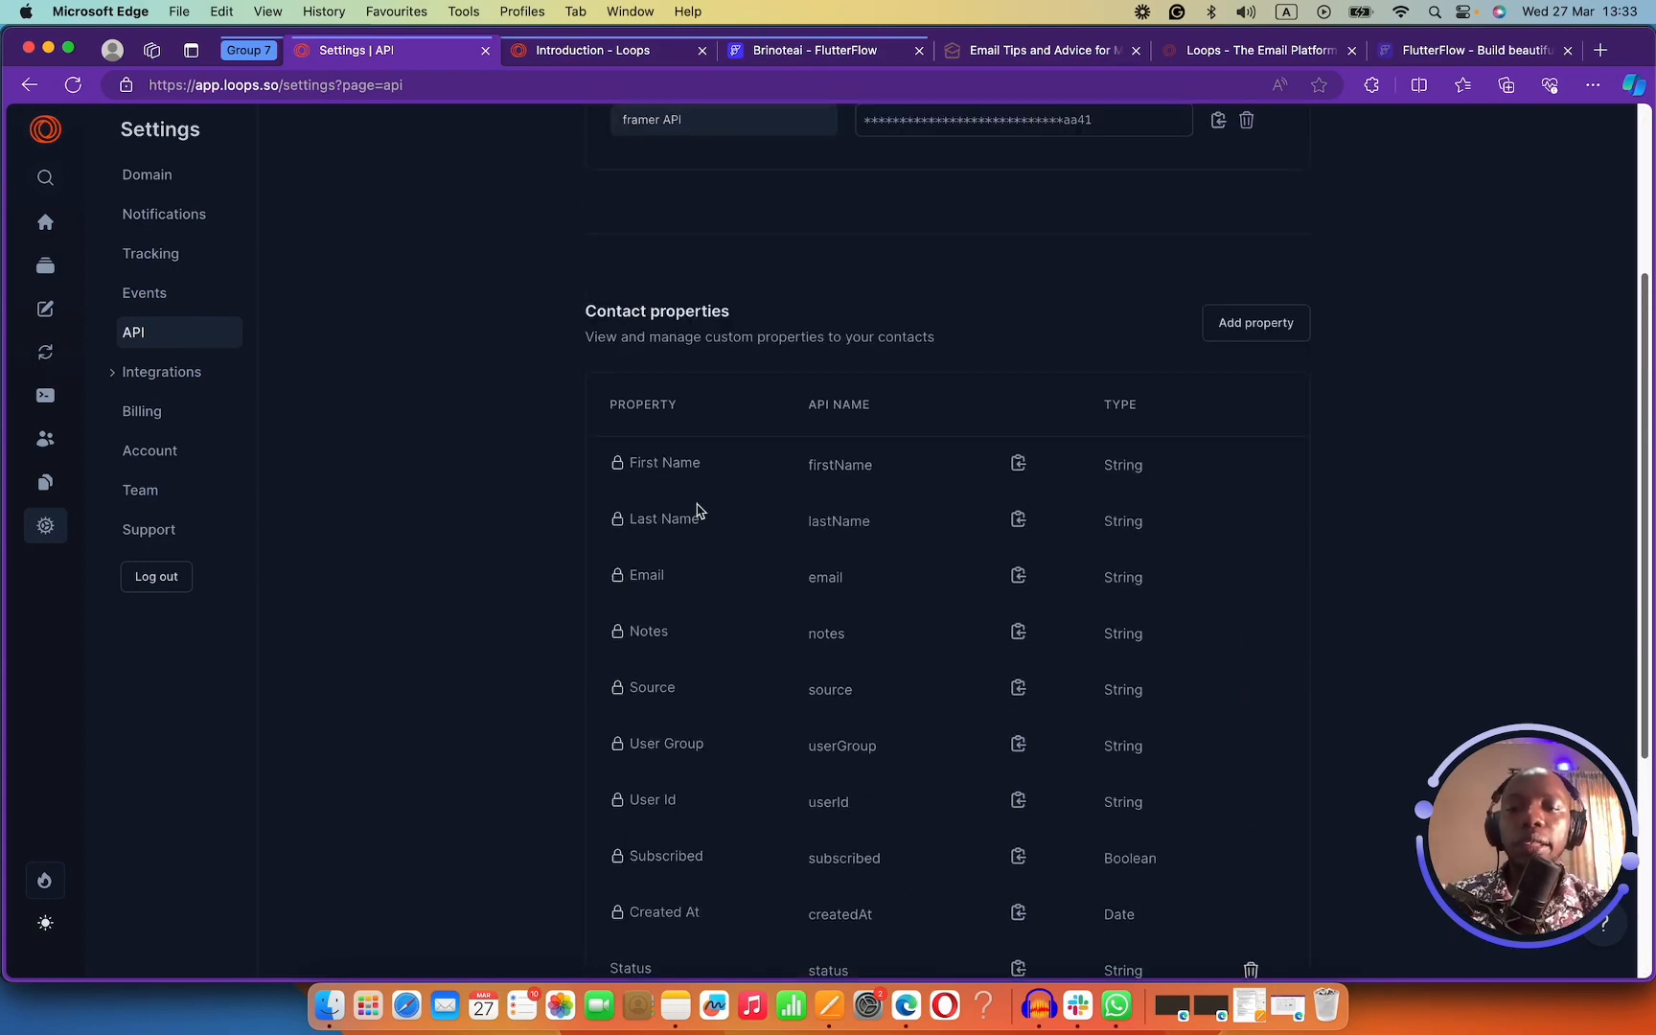
pyautogui.moveTo(692, 465); pyautogui.dragTo(649, 468)
pyautogui.moveTo(696, 522); pyautogui.dragTo(633, 576)
pyautogui.moveTo(670, 635); pyautogui.dragTo(672, 677)
pyautogui.click(674, 683)
# Review the Subscribed, Source, User Group and Created At contact properties.
pyautogui.scroll(-2, 673, 678)
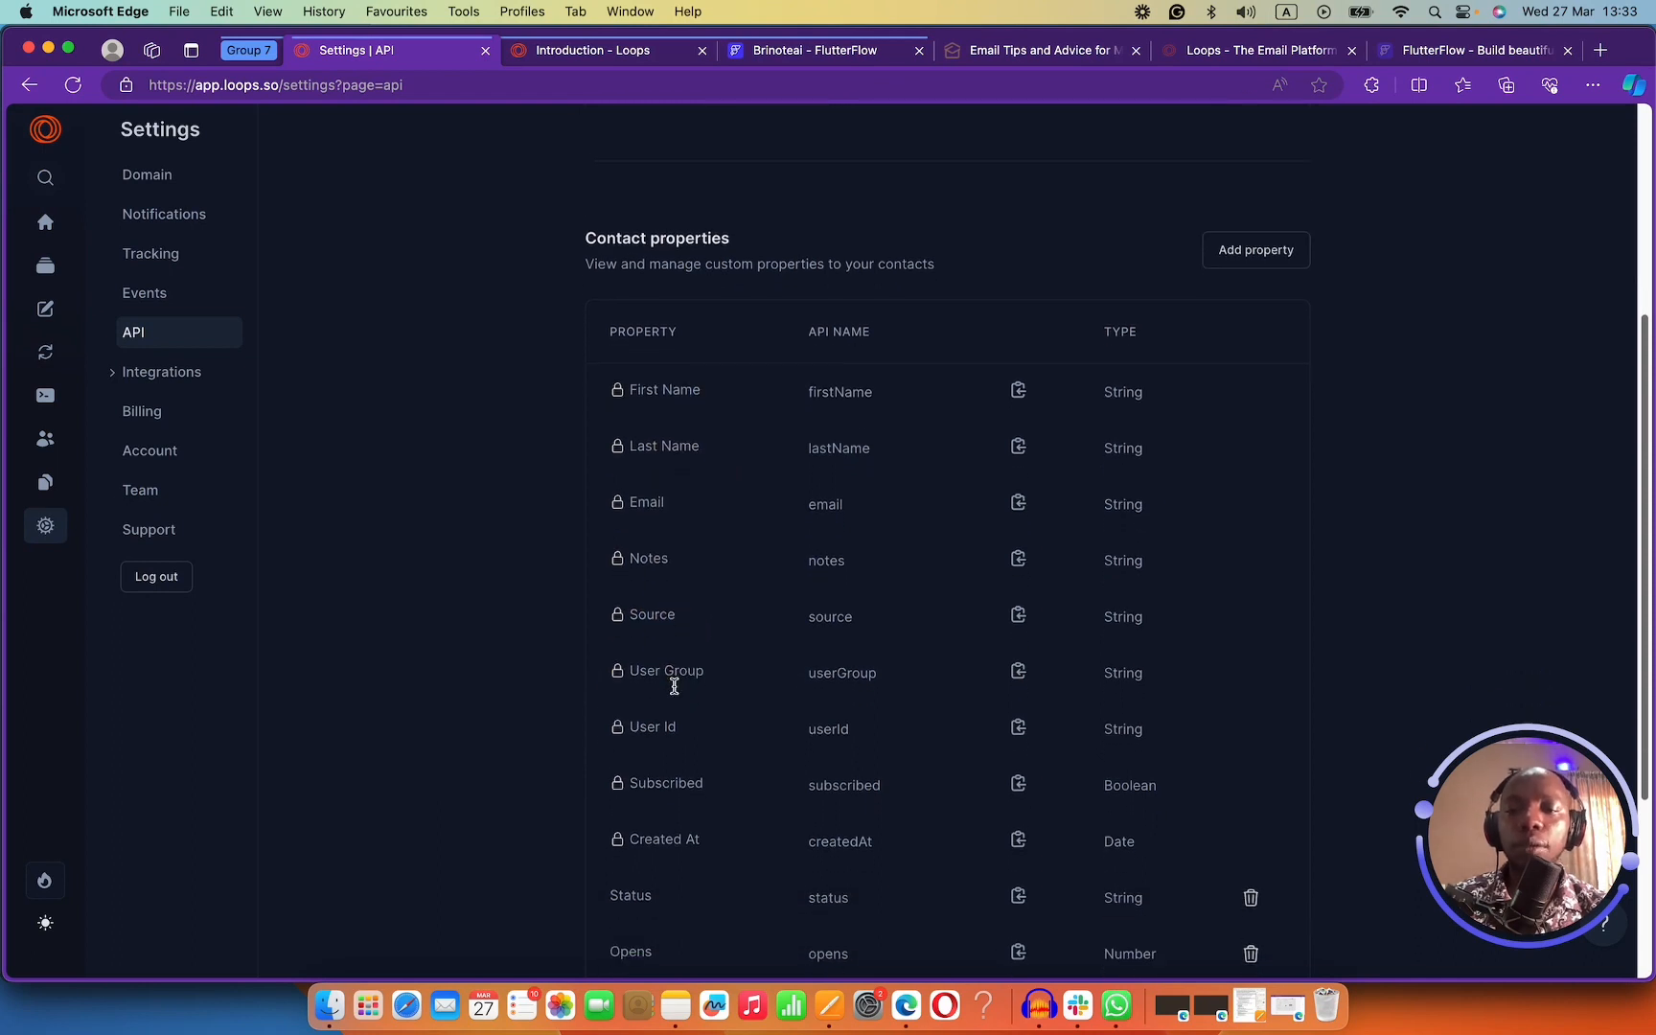
pyautogui.scroll(-3, 666, 642)
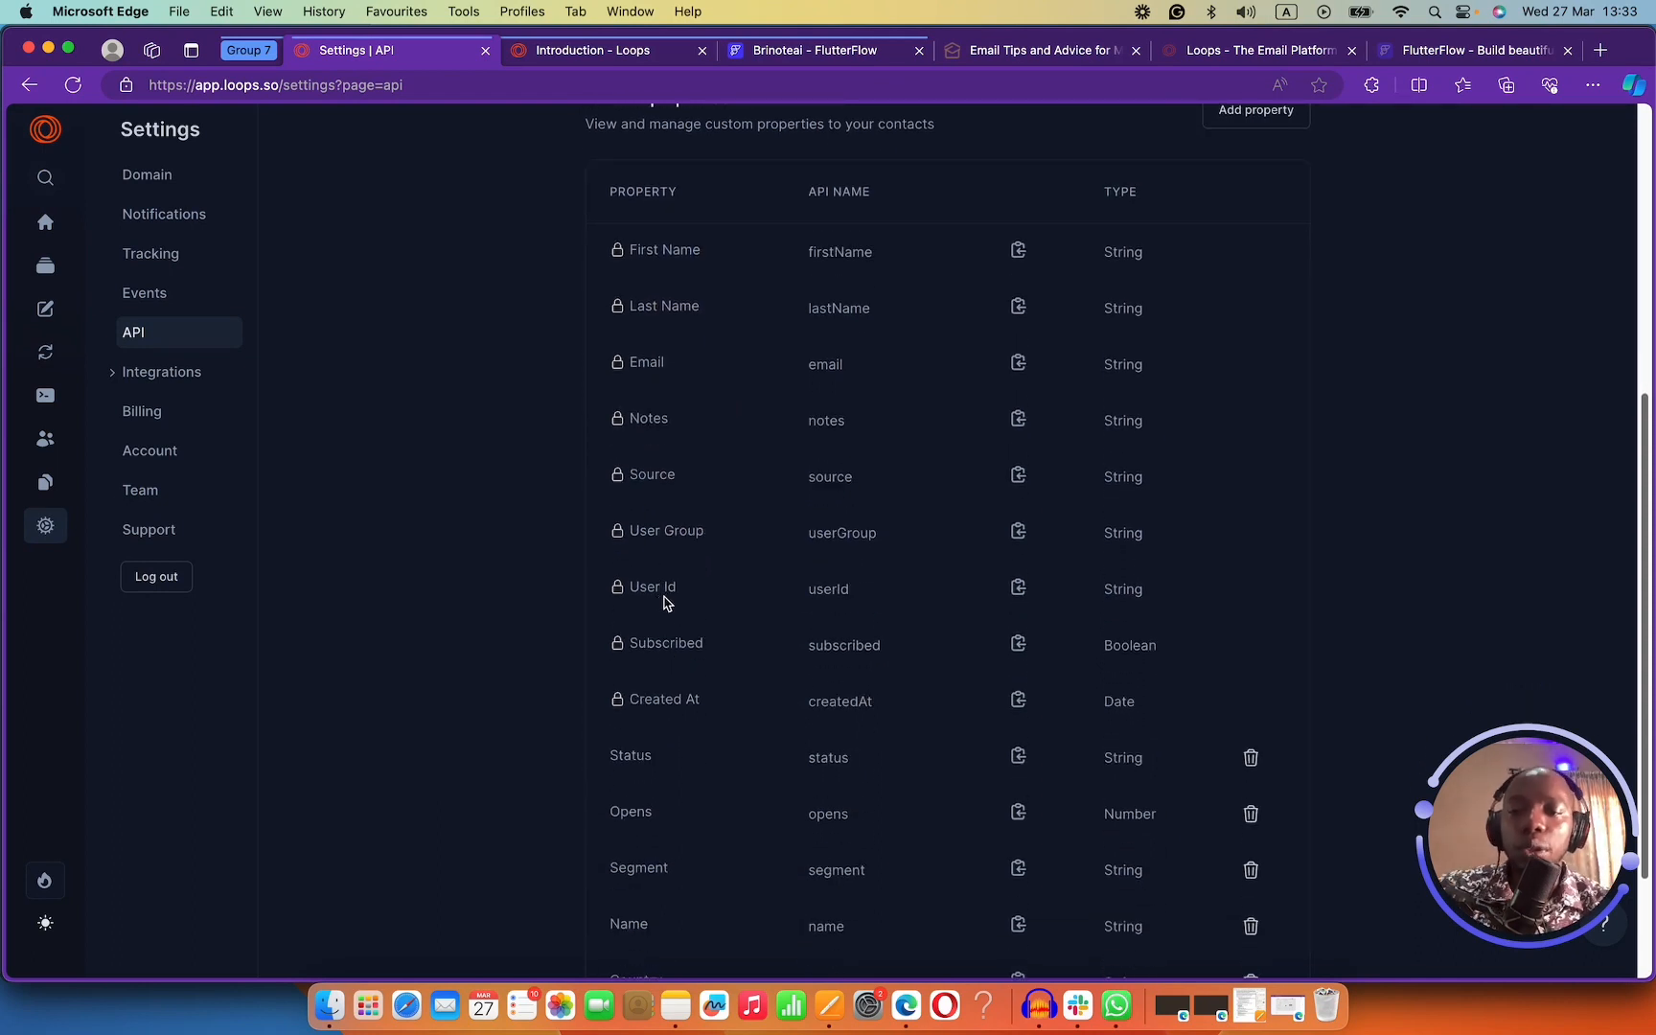
pyautogui.click(662, 643)
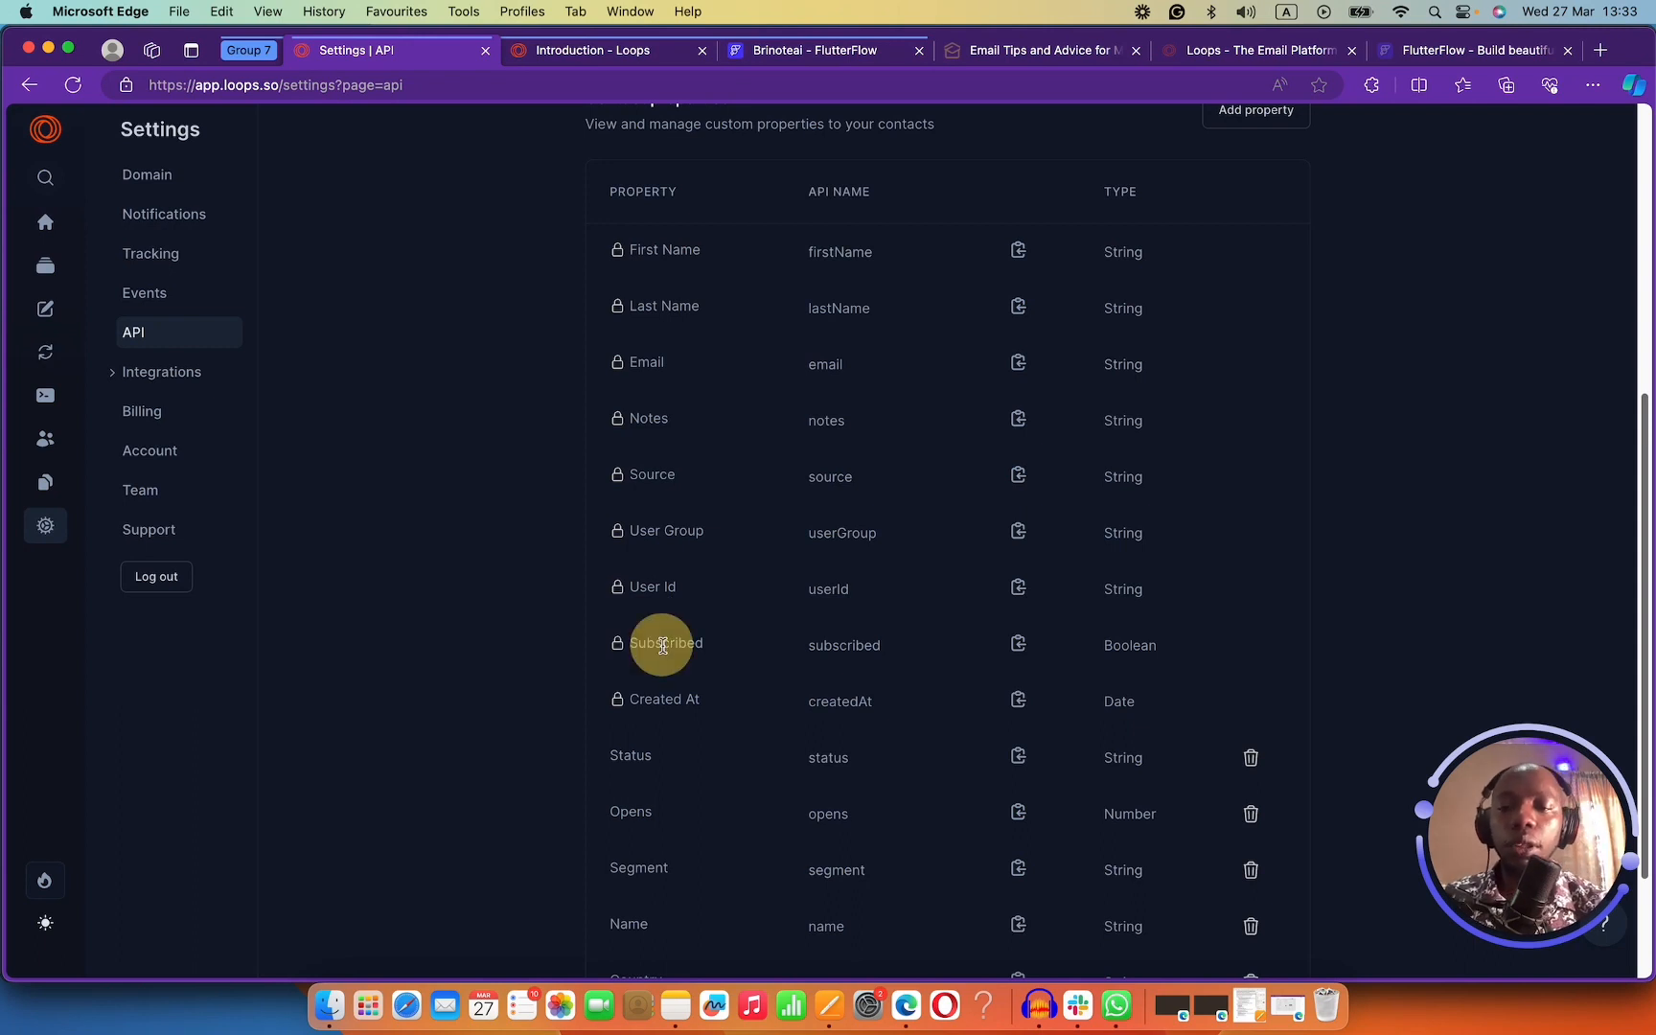
pyautogui.scroll(-3, 677, 714)
pyautogui.scroll(3, 680, 702)
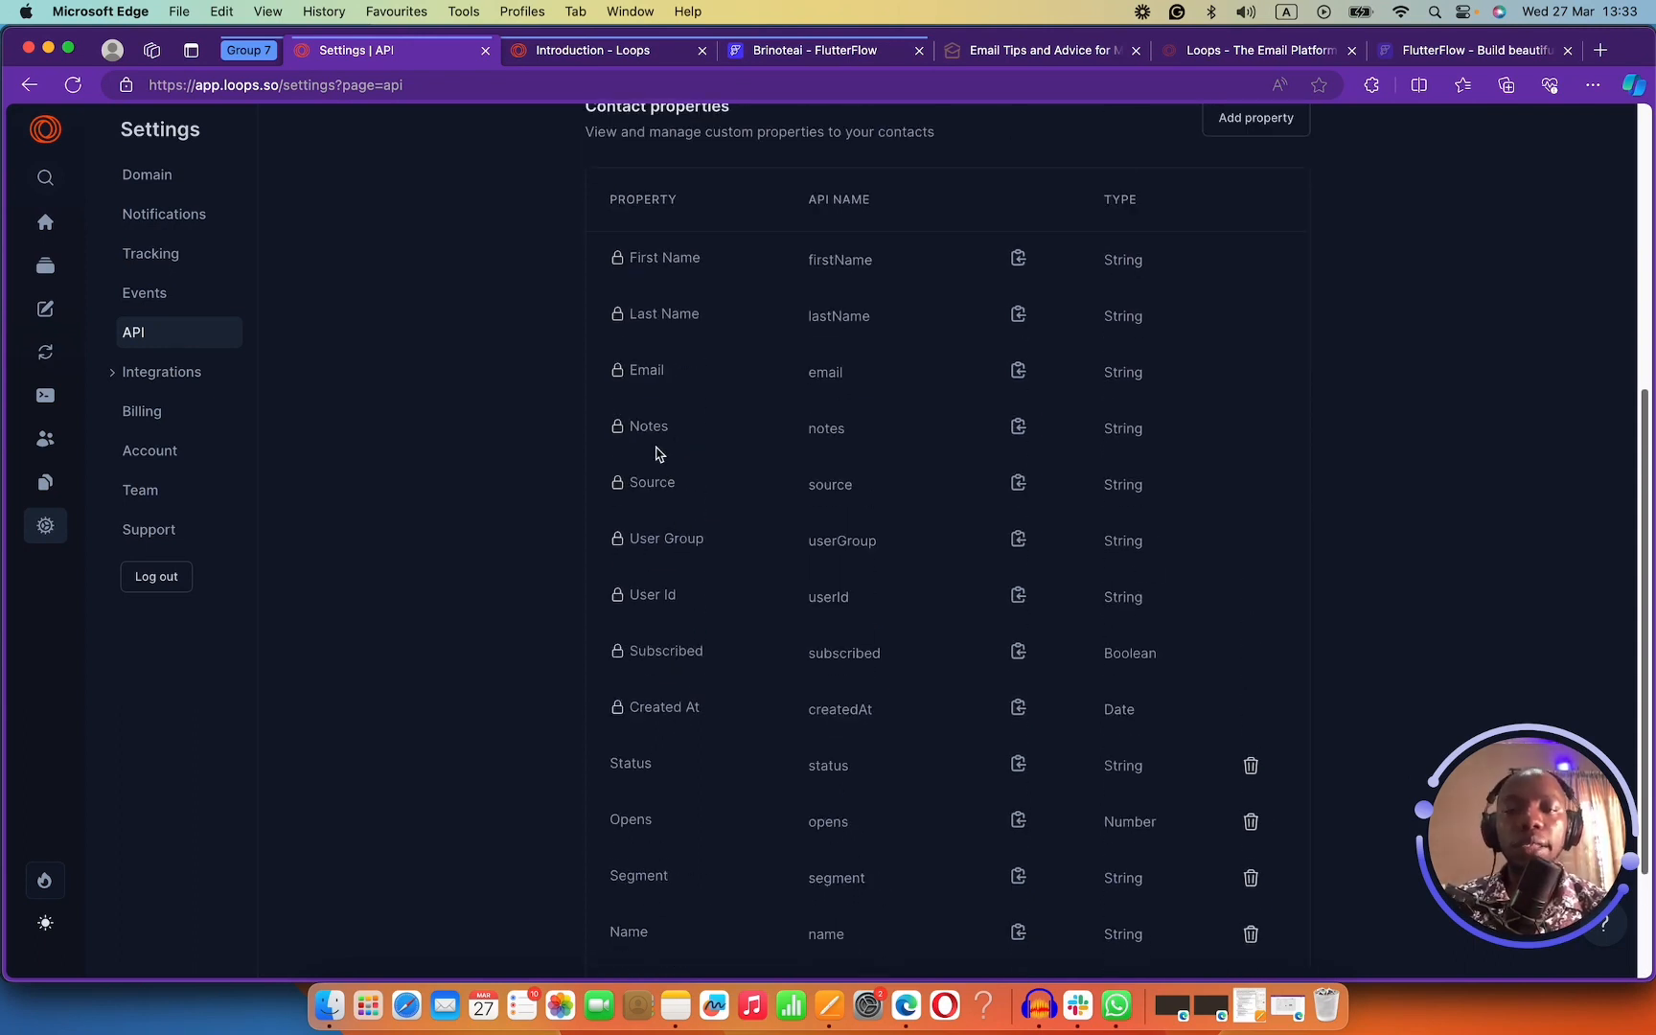
pyautogui.click(673, 481)
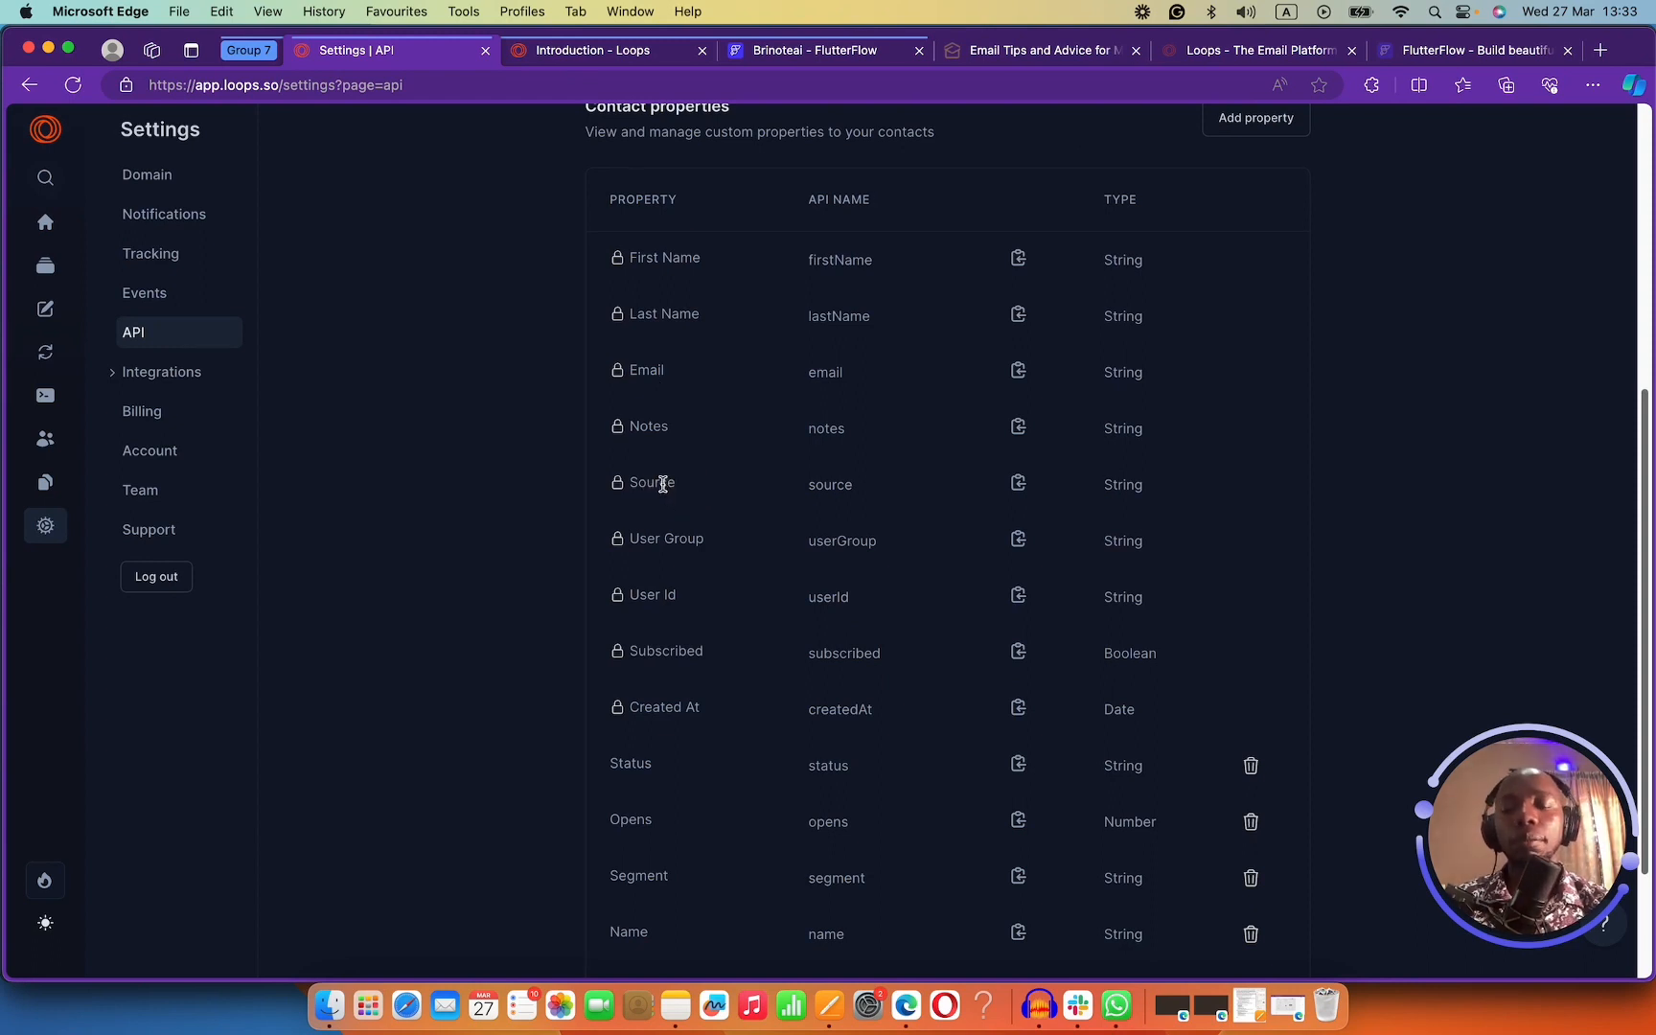
pyautogui.moveTo(708, 542); pyautogui.dragTo(634, 541)
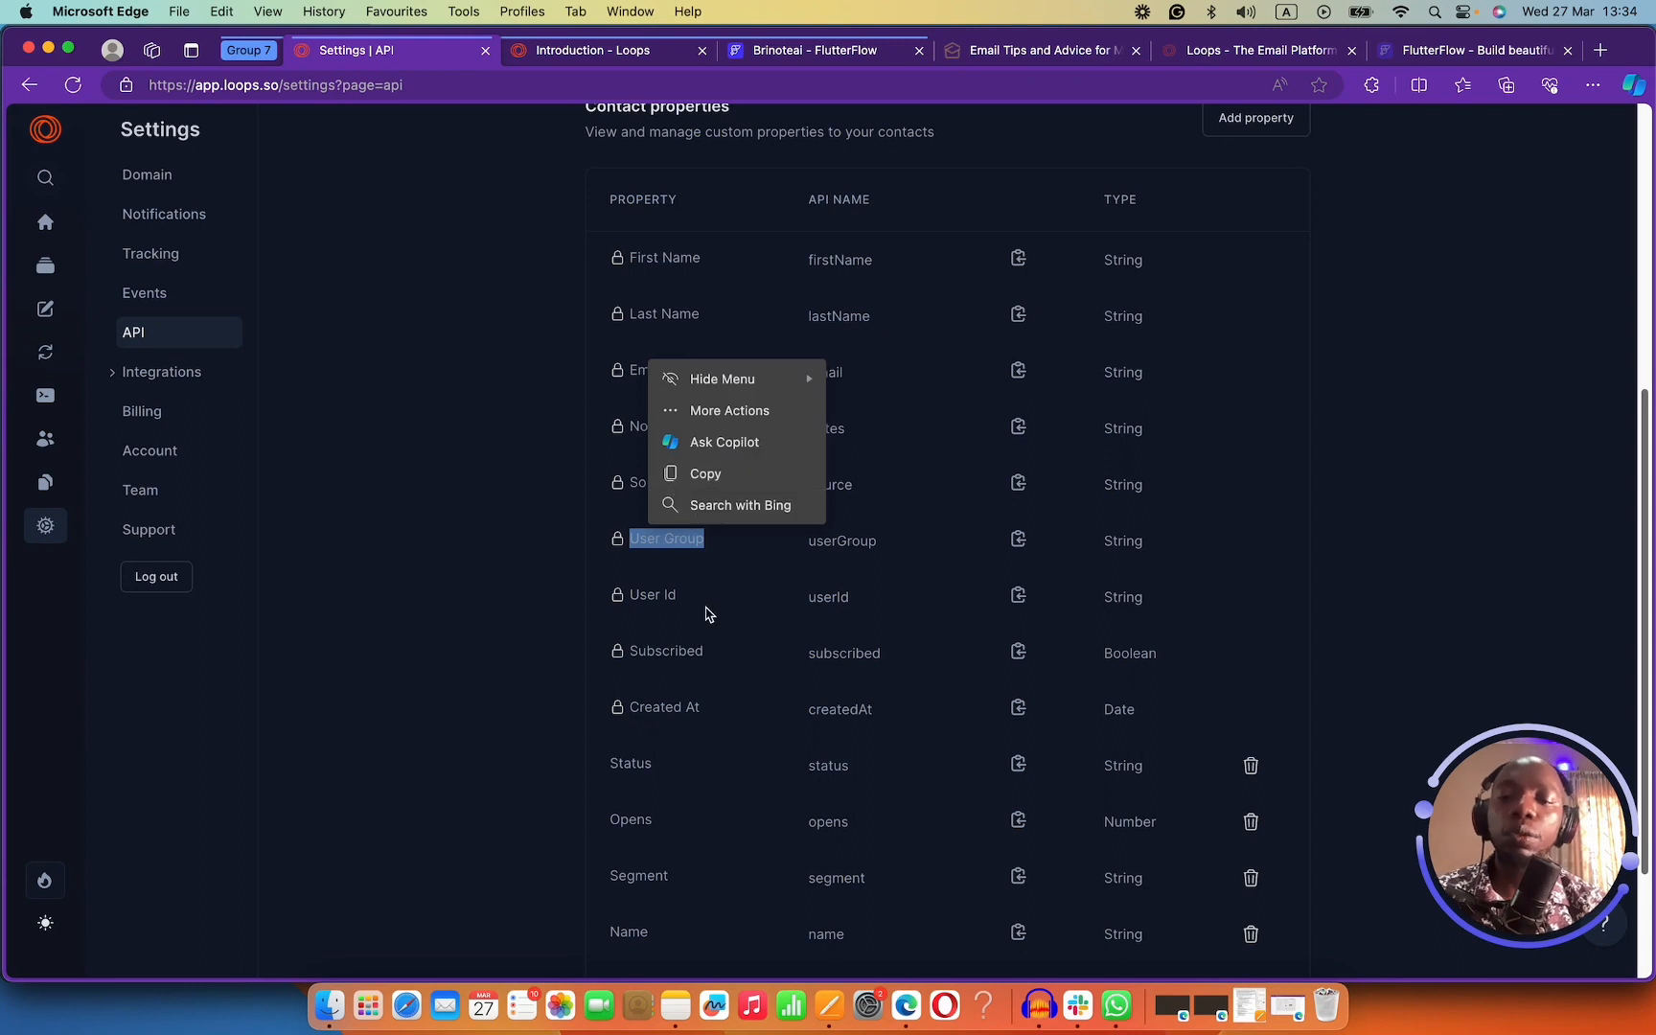
pyautogui.click(661, 762)
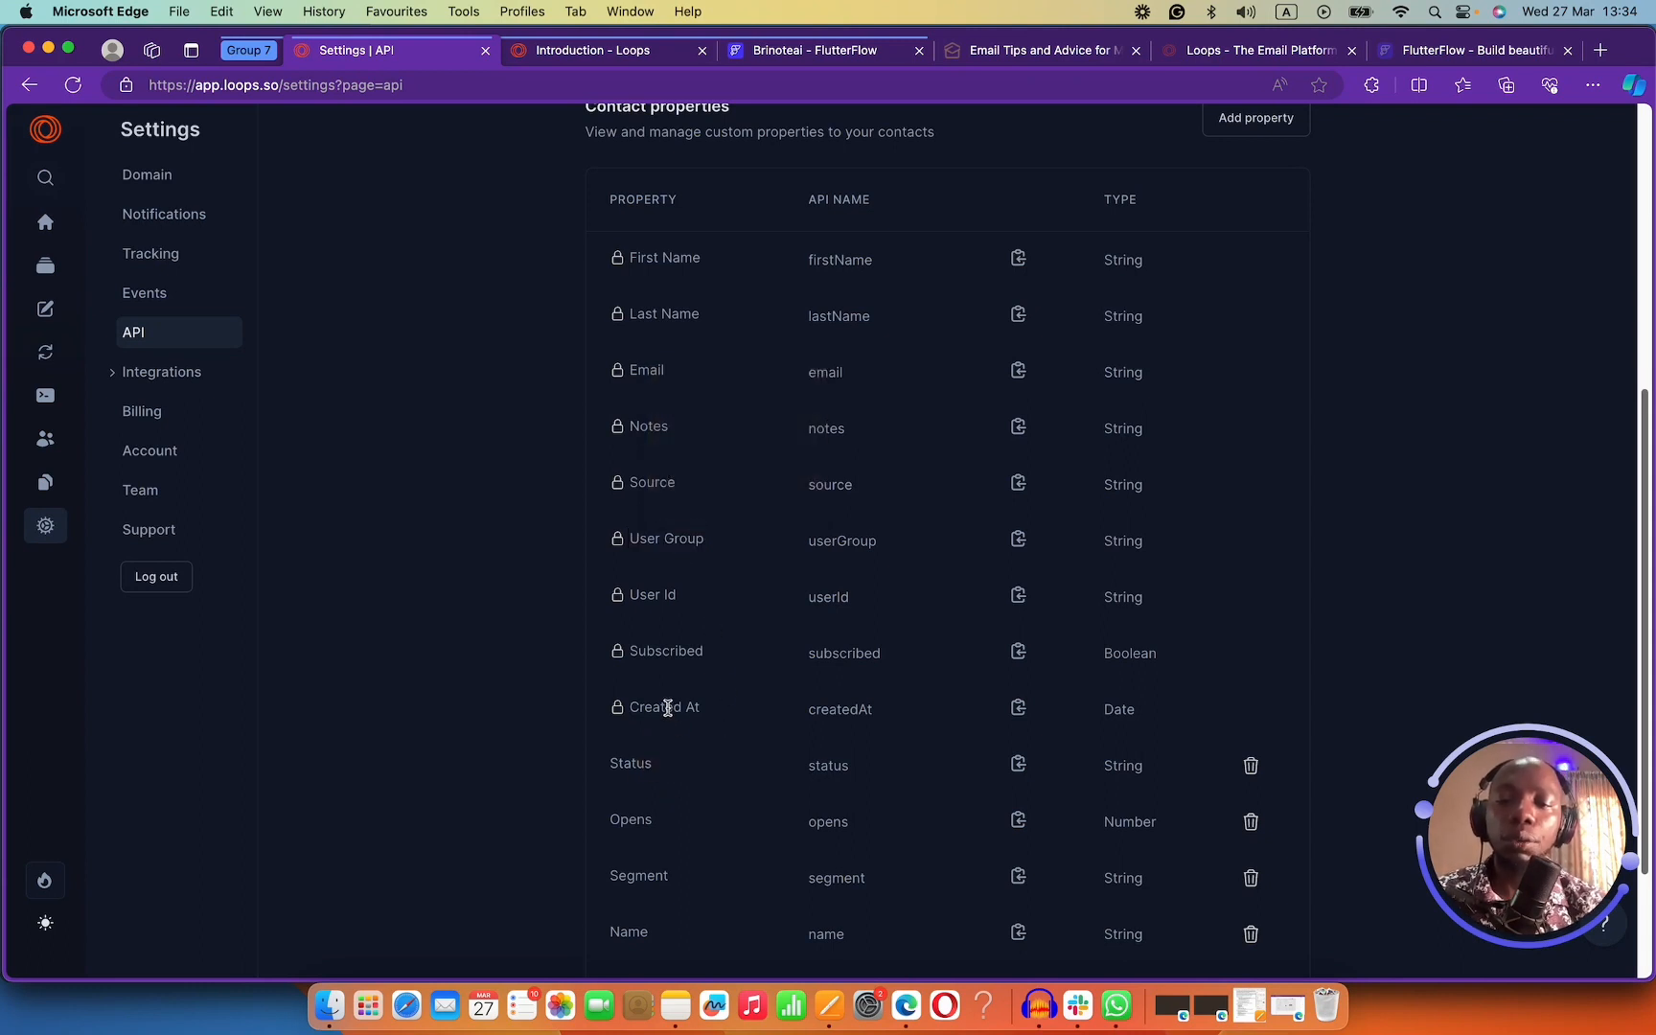
pyautogui.moveTo(662, 707); pyautogui.dragTo(726, 726)
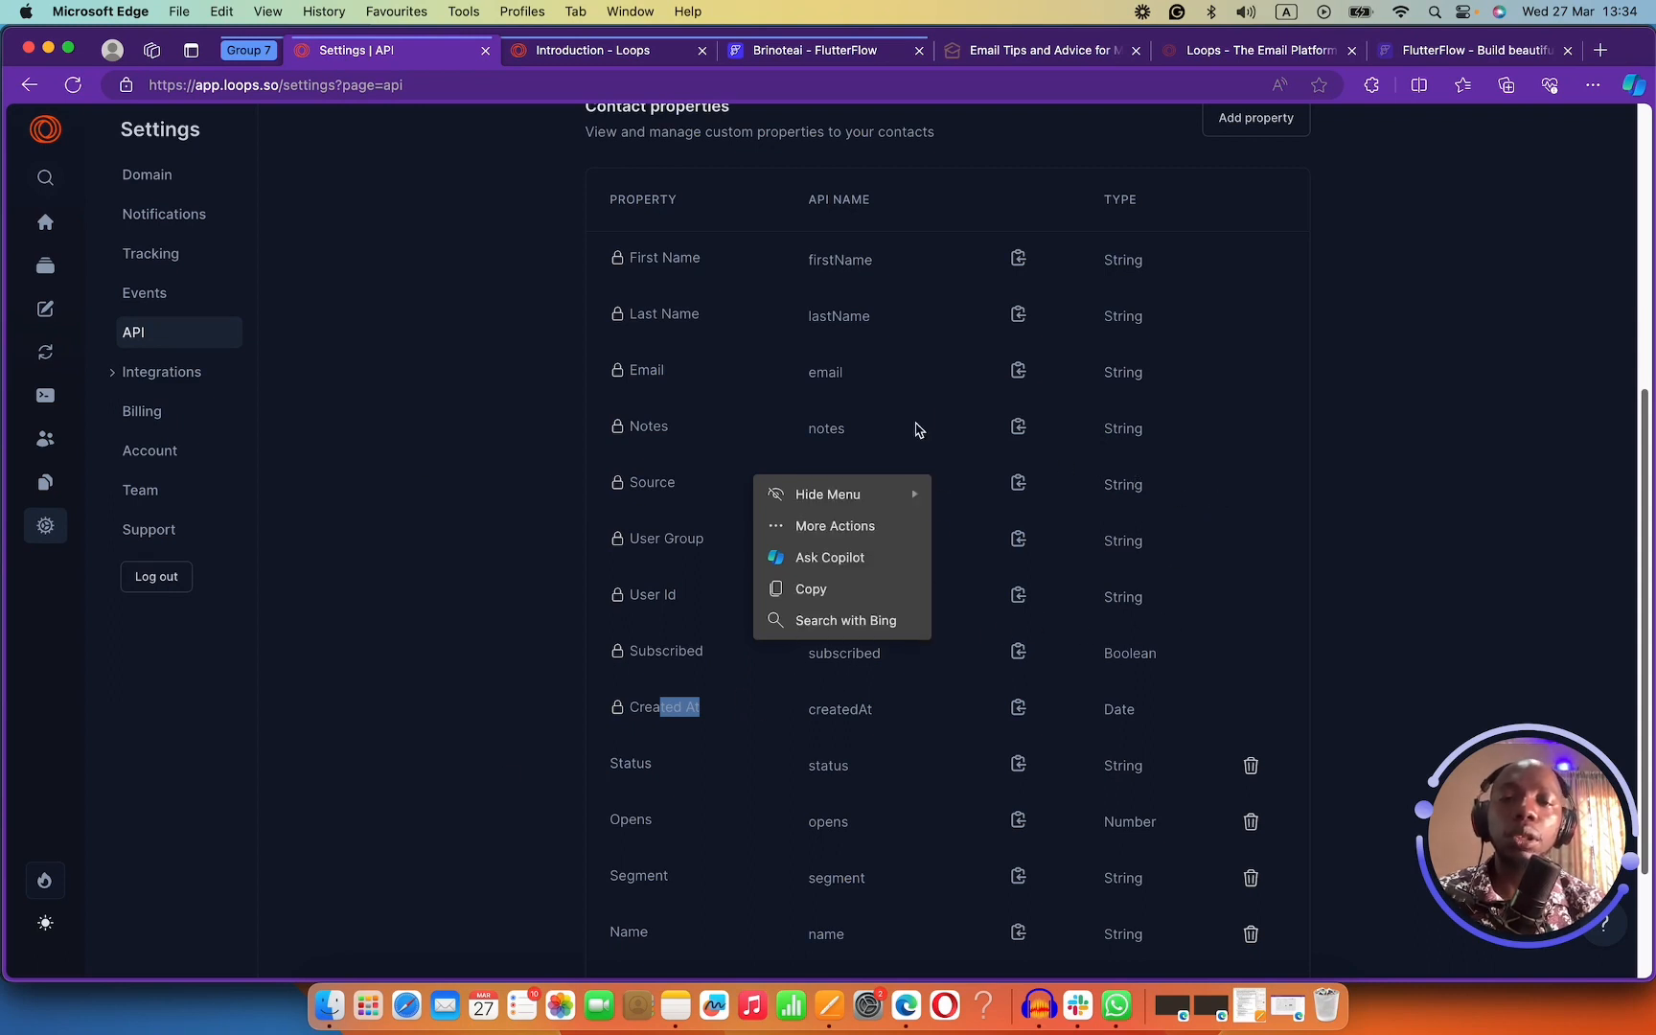
# Copy the 'framer API' key to the clipboard.
pyautogui.scroll(2, 915, 437)
pyautogui.scroll(5, 916, 441)
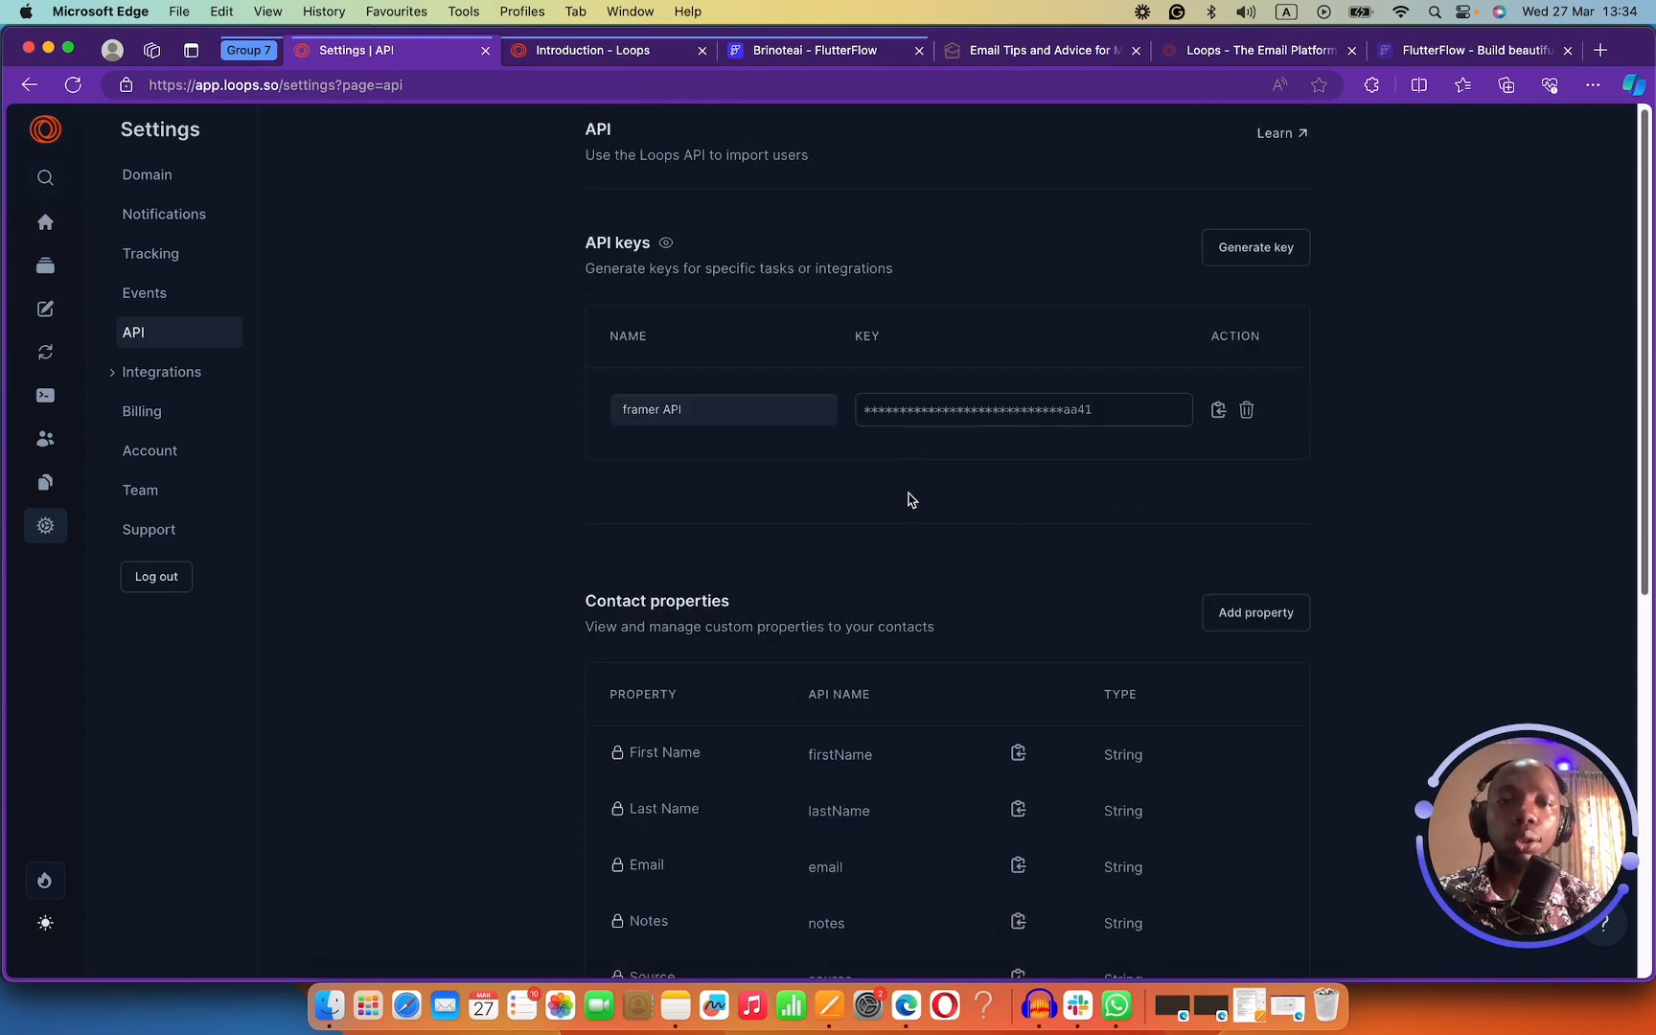
pyautogui.click(1219, 410)
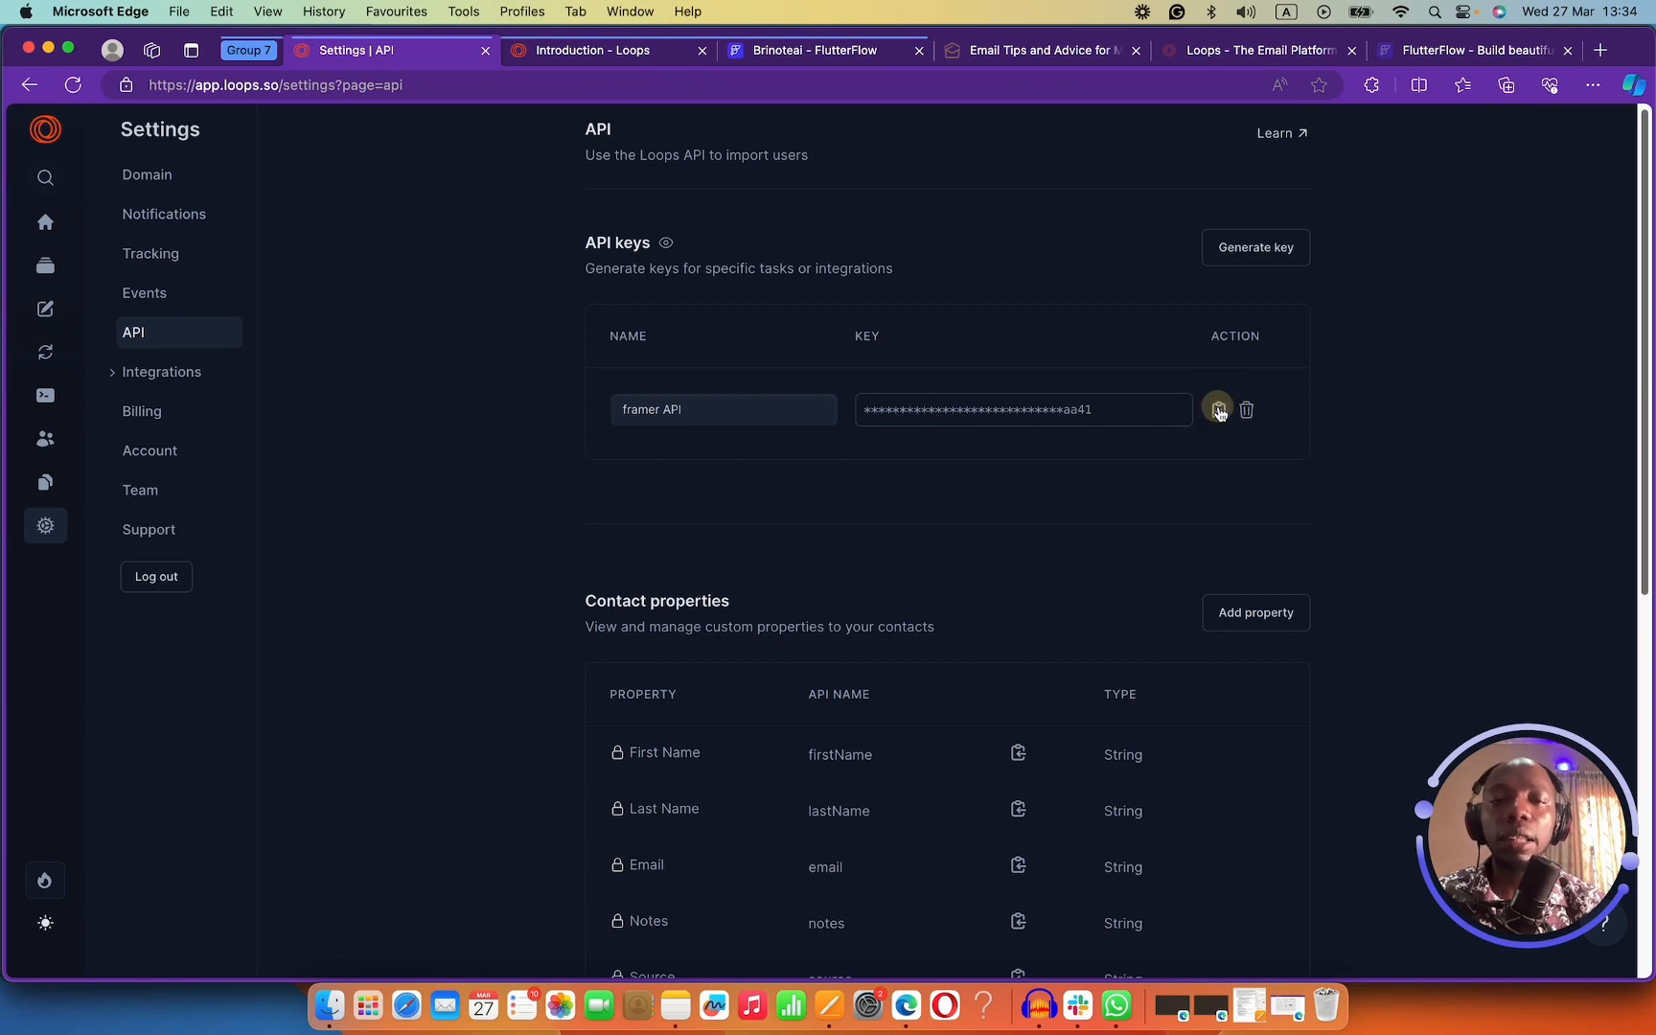
# Back in FlutterFlow, select the Create Account button on the canvas.
pyautogui.click(786, 55)
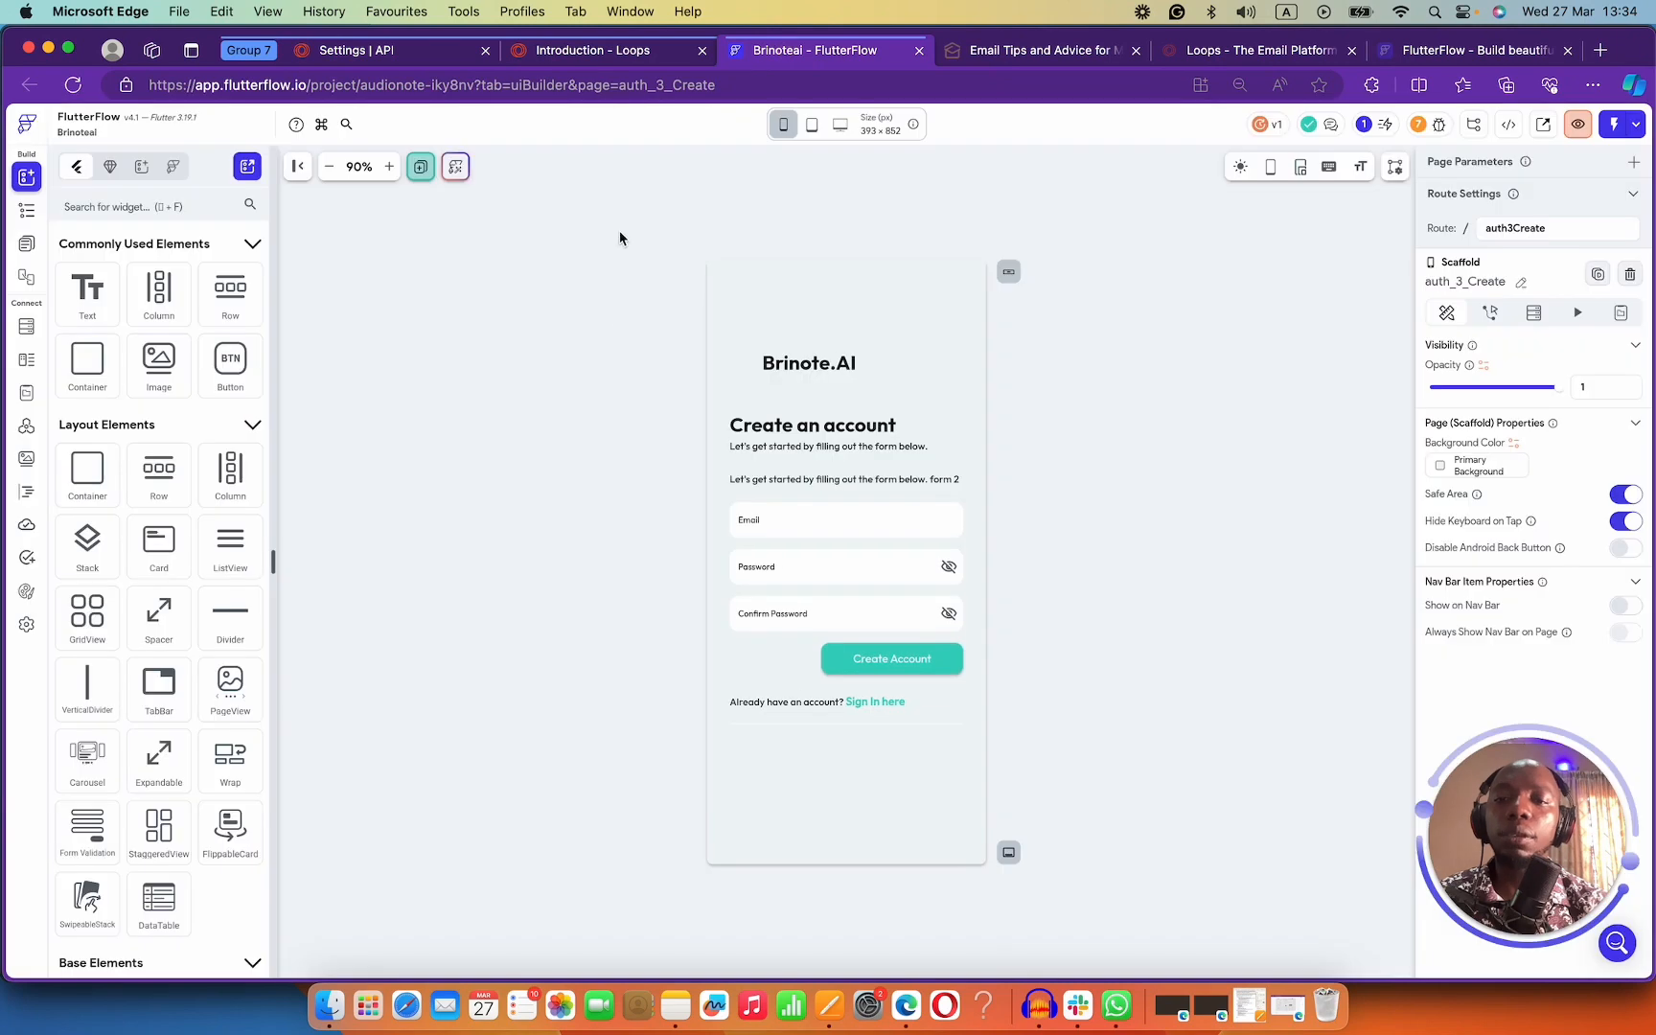
pyautogui.click(879, 662)
pyautogui.click(880, 663)
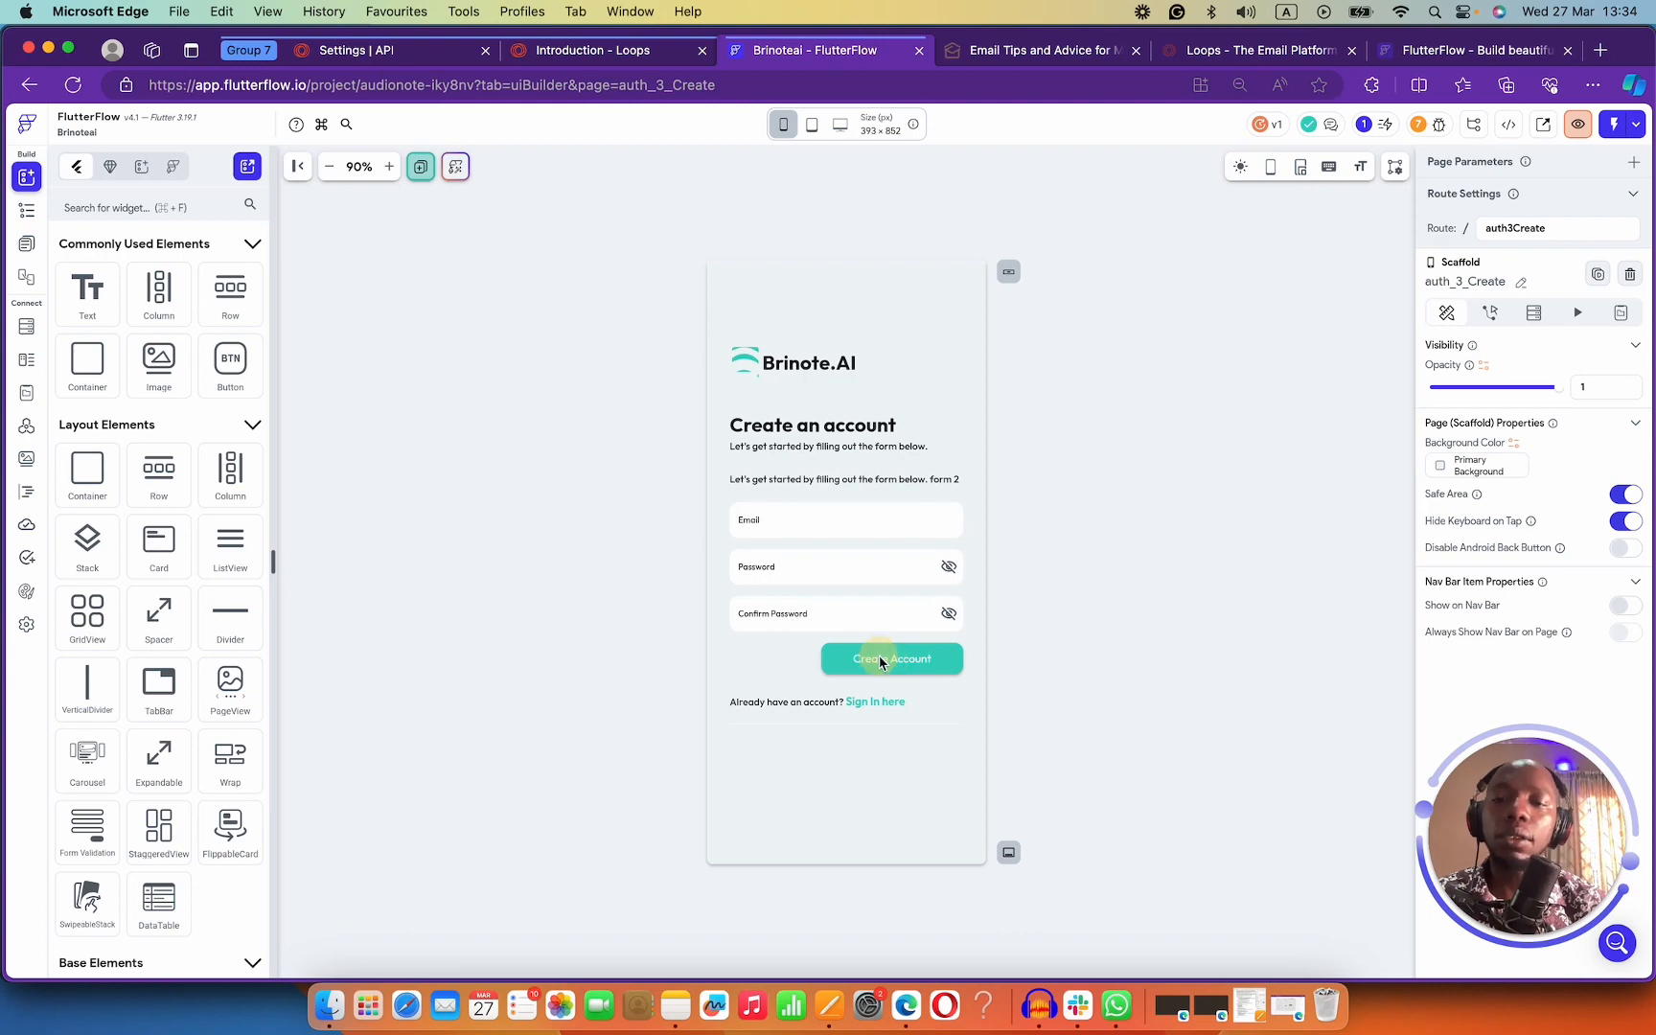
# Go to API Calls and start a new API group named loops.
pyautogui.click(27, 624)
pyautogui.click(23, 528)
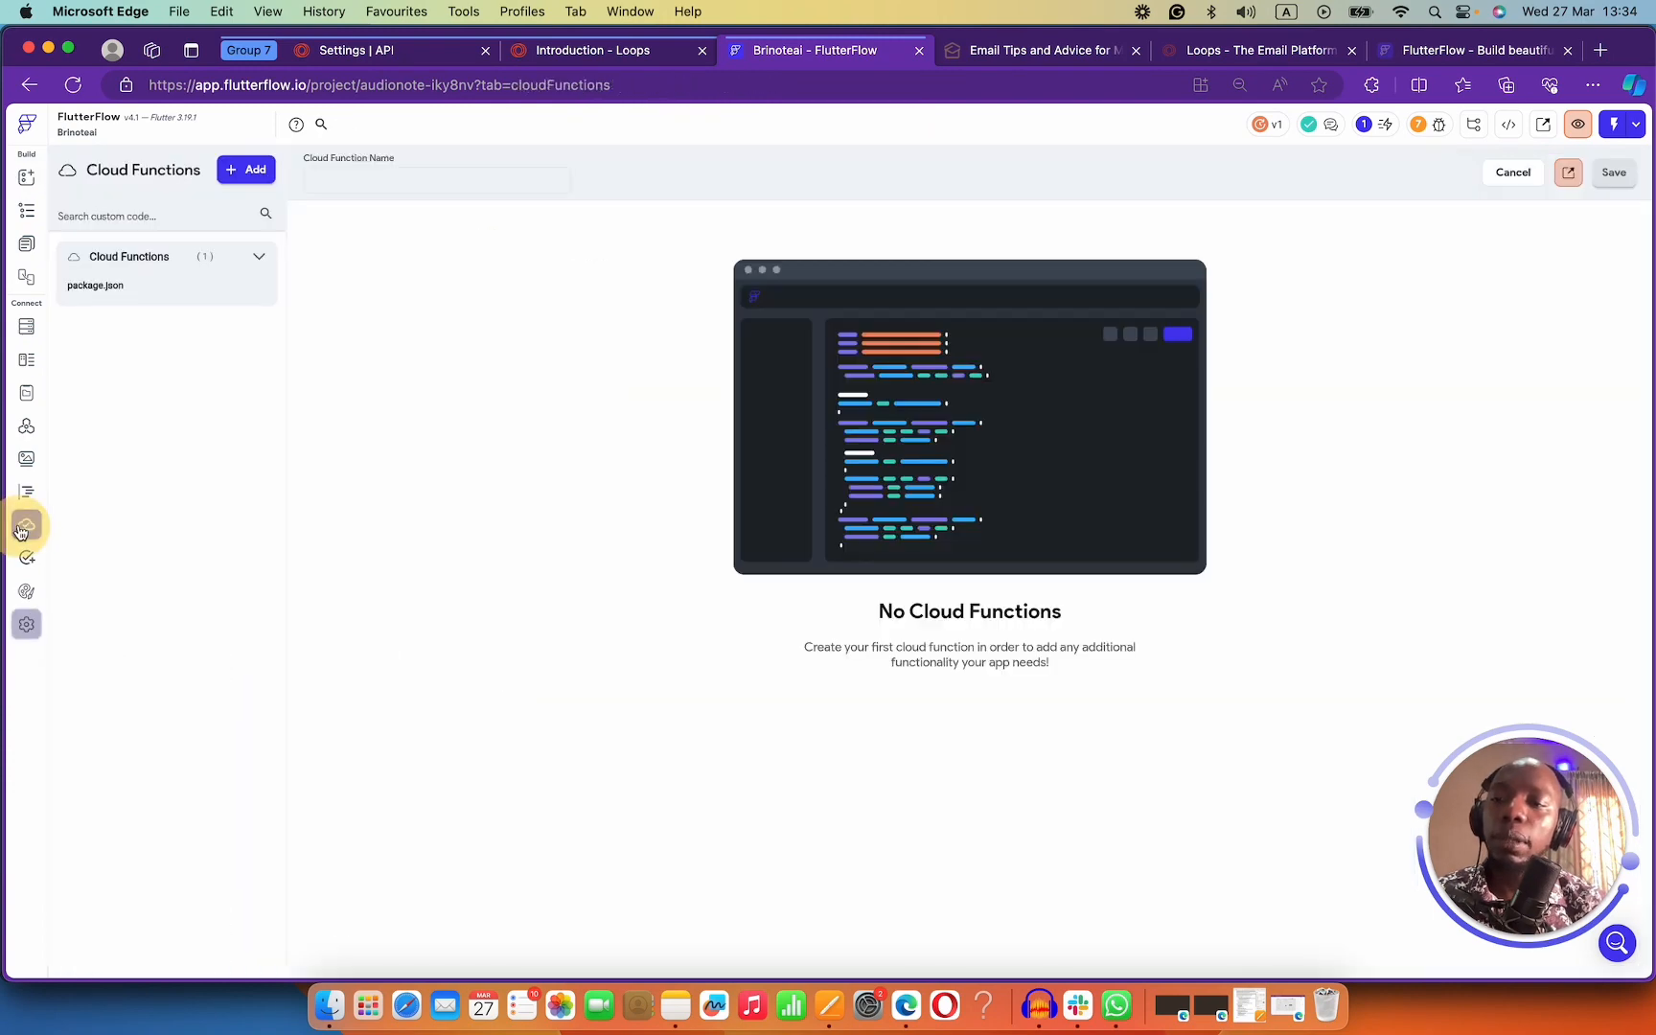
pyautogui.click(25, 492)
pyautogui.click(26, 468)
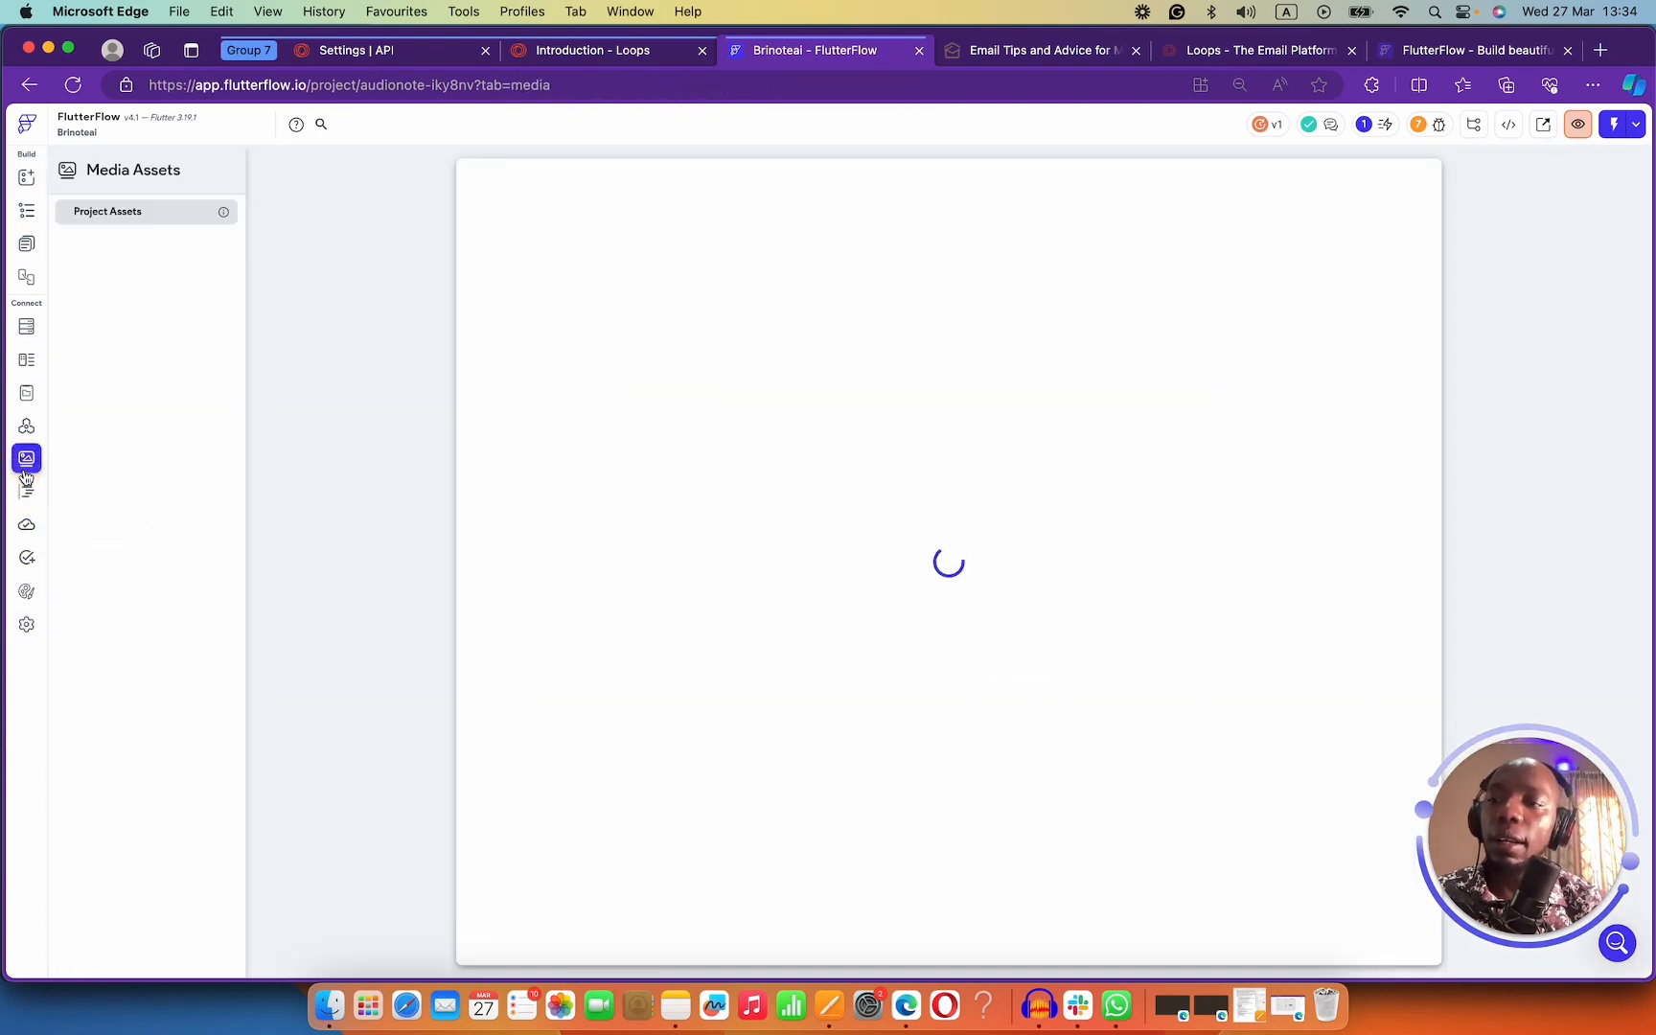
pyautogui.click(26, 426)
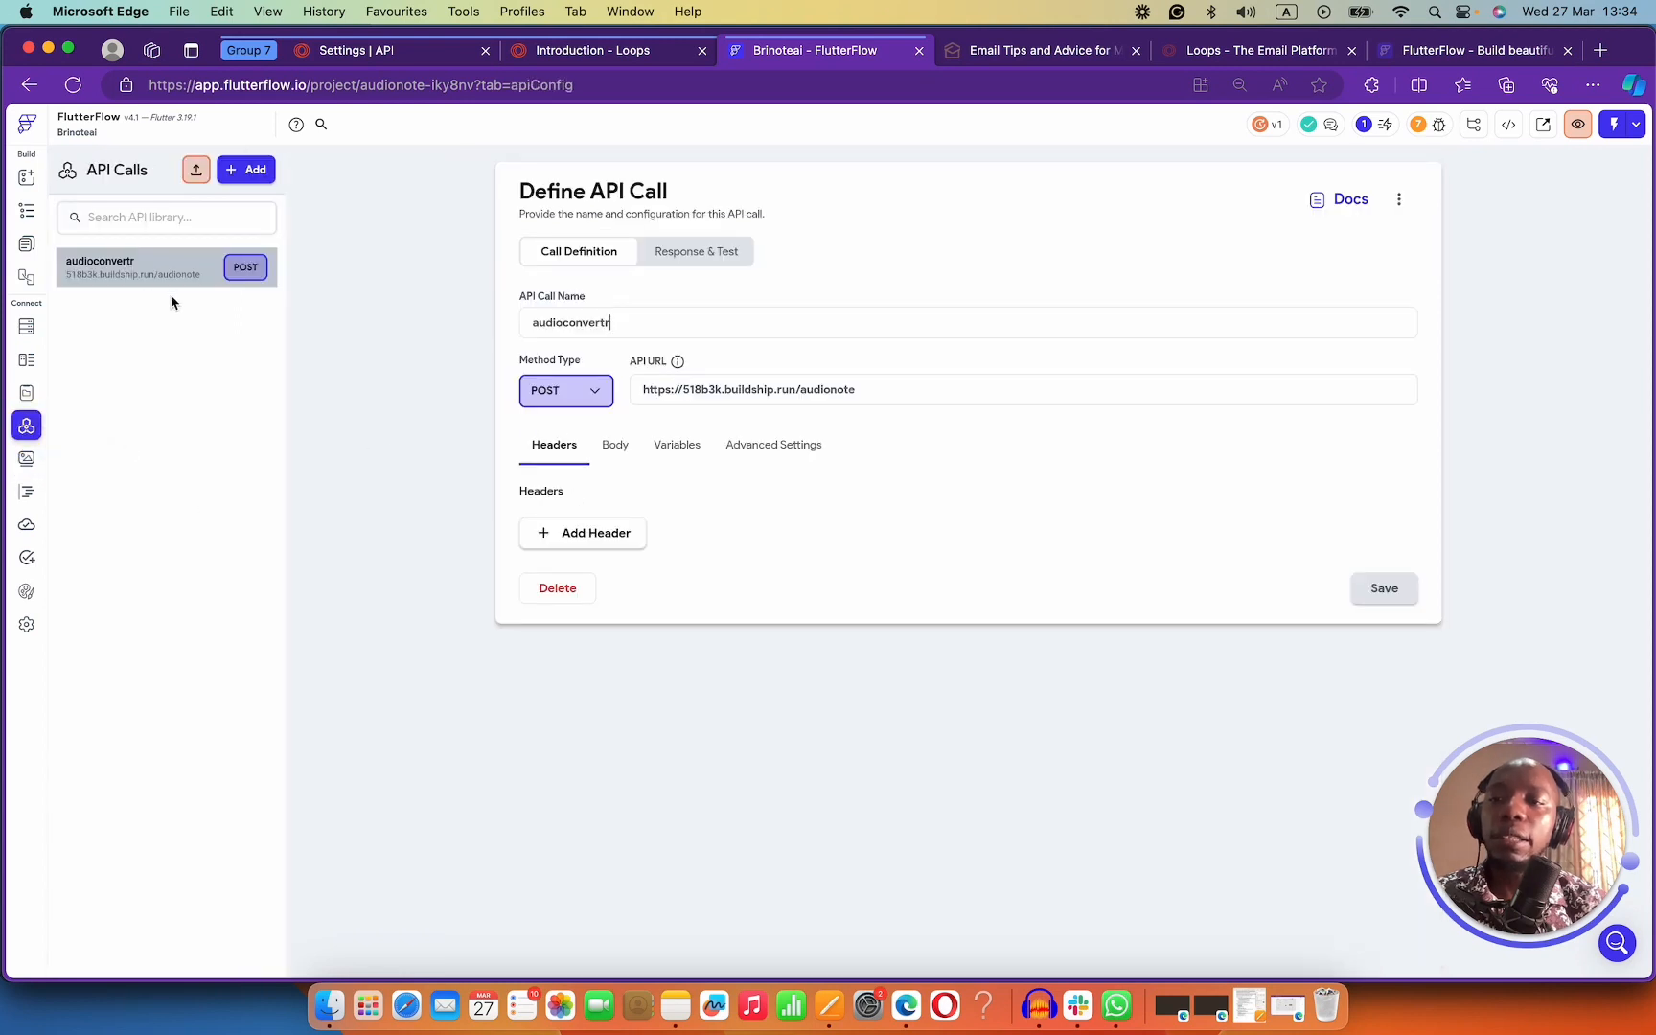
pyautogui.click(246, 176)
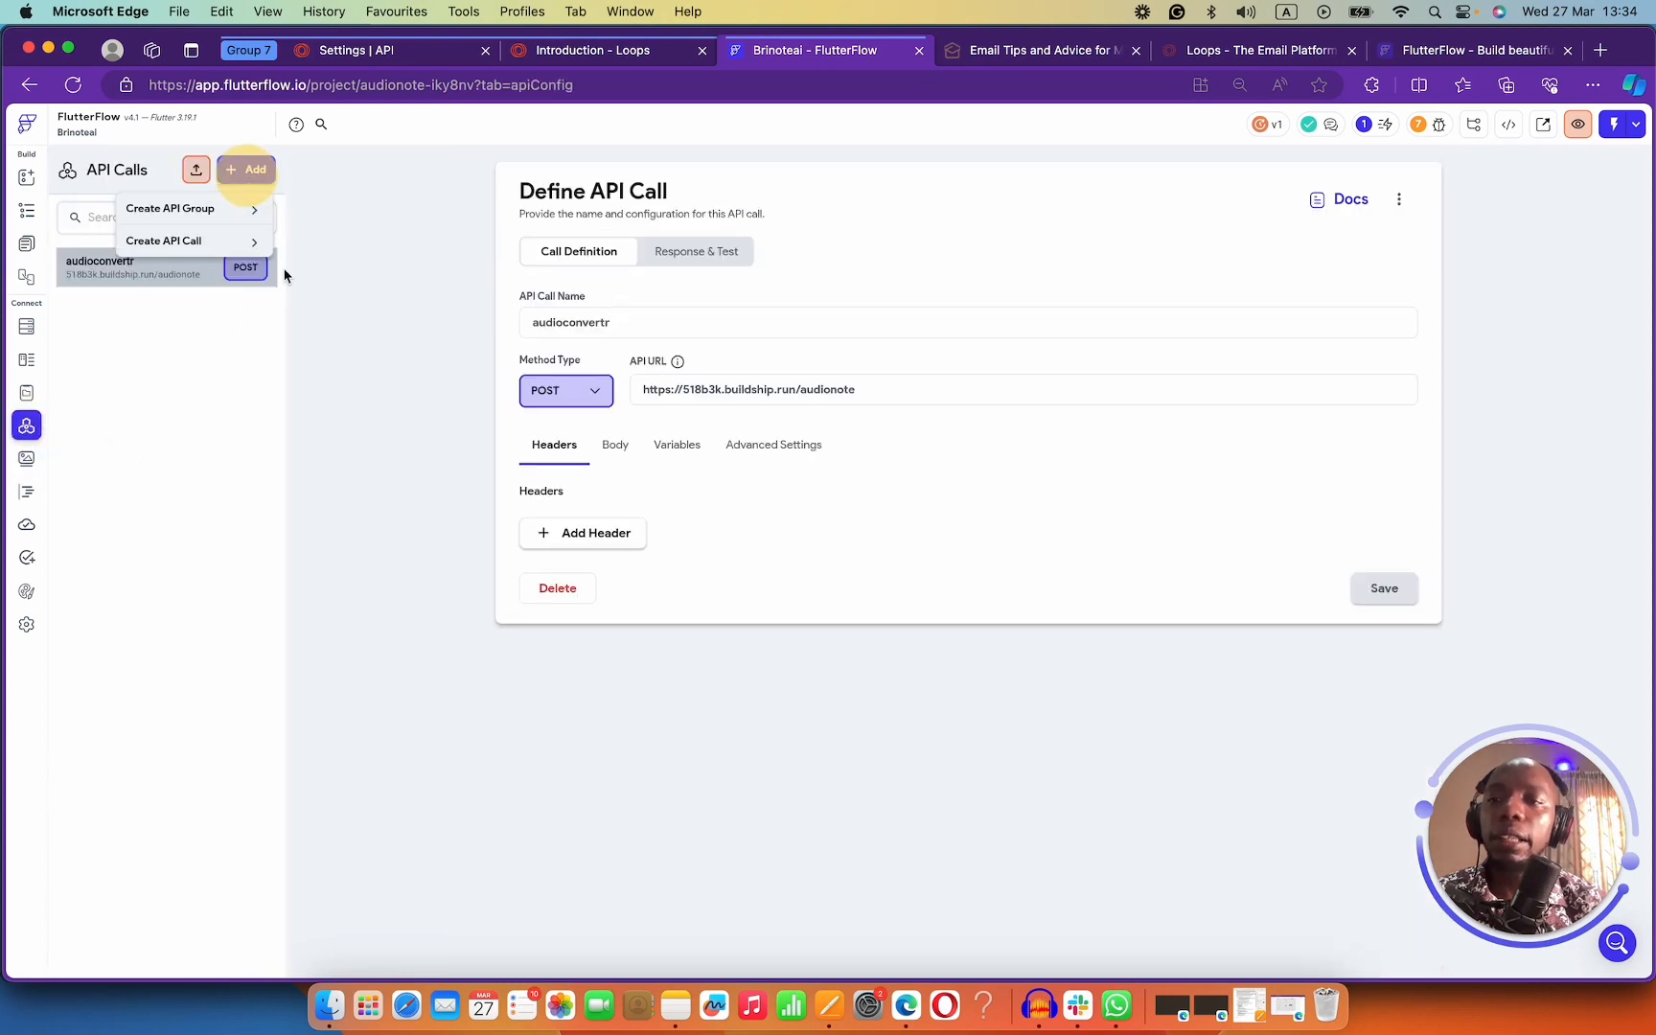
pyautogui.click(181, 209)
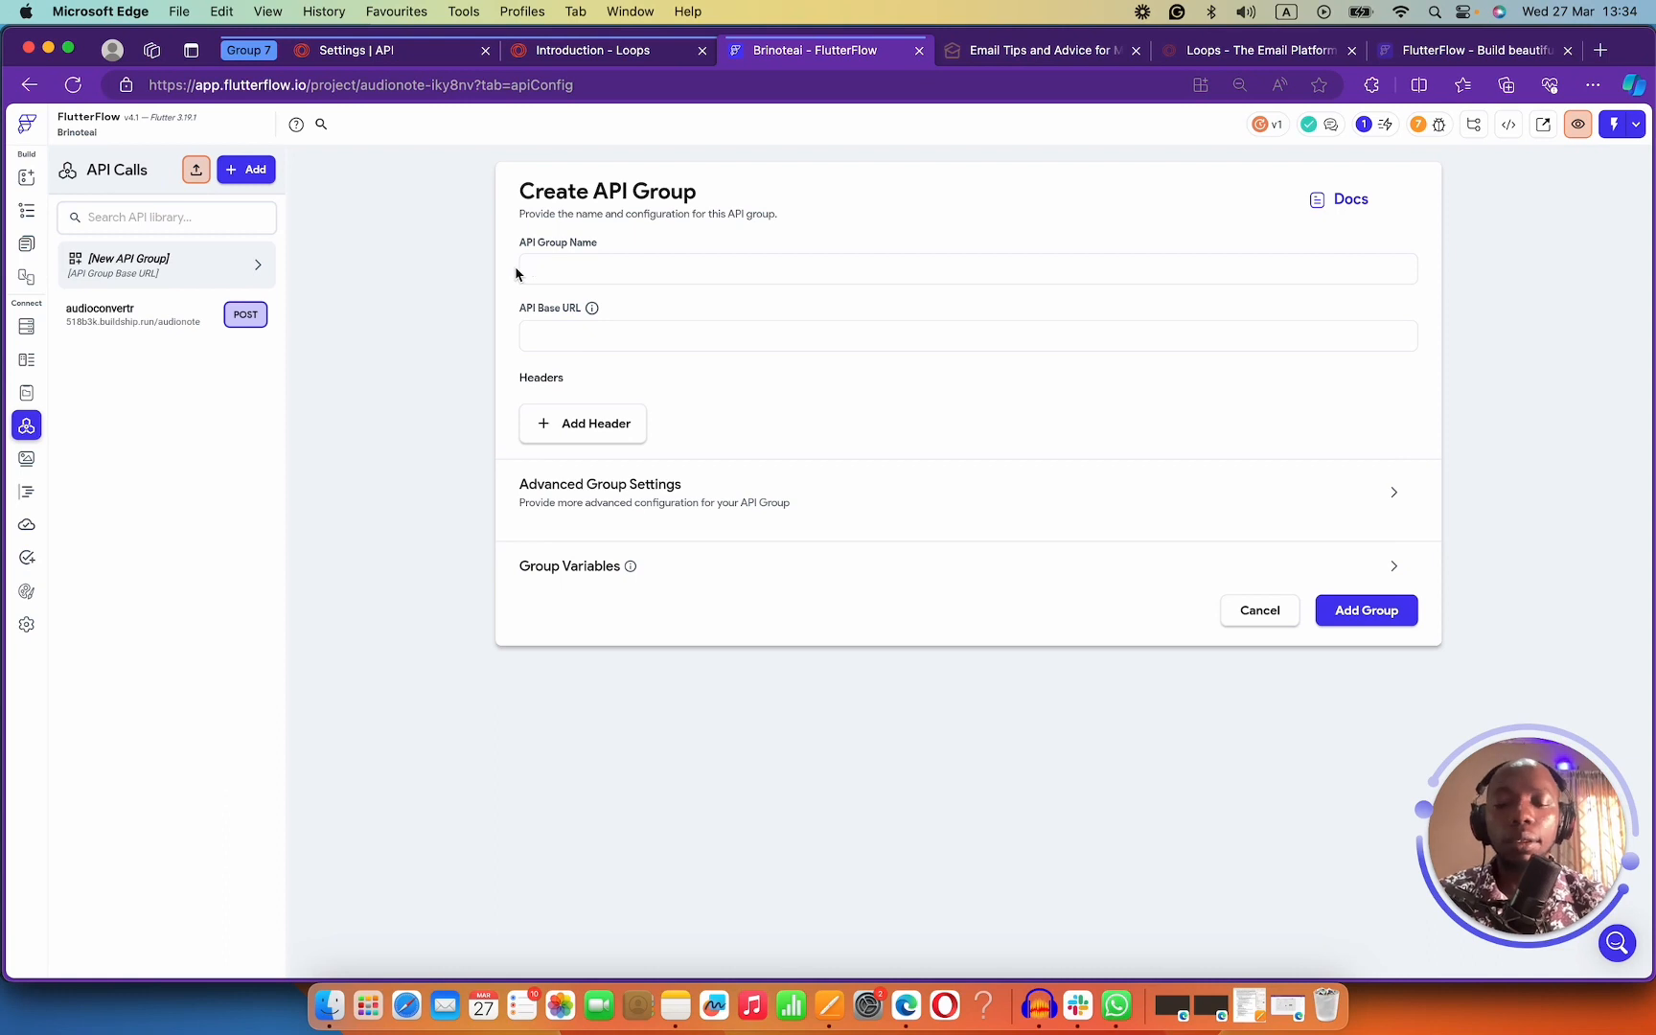
pyautogui.write('loops')
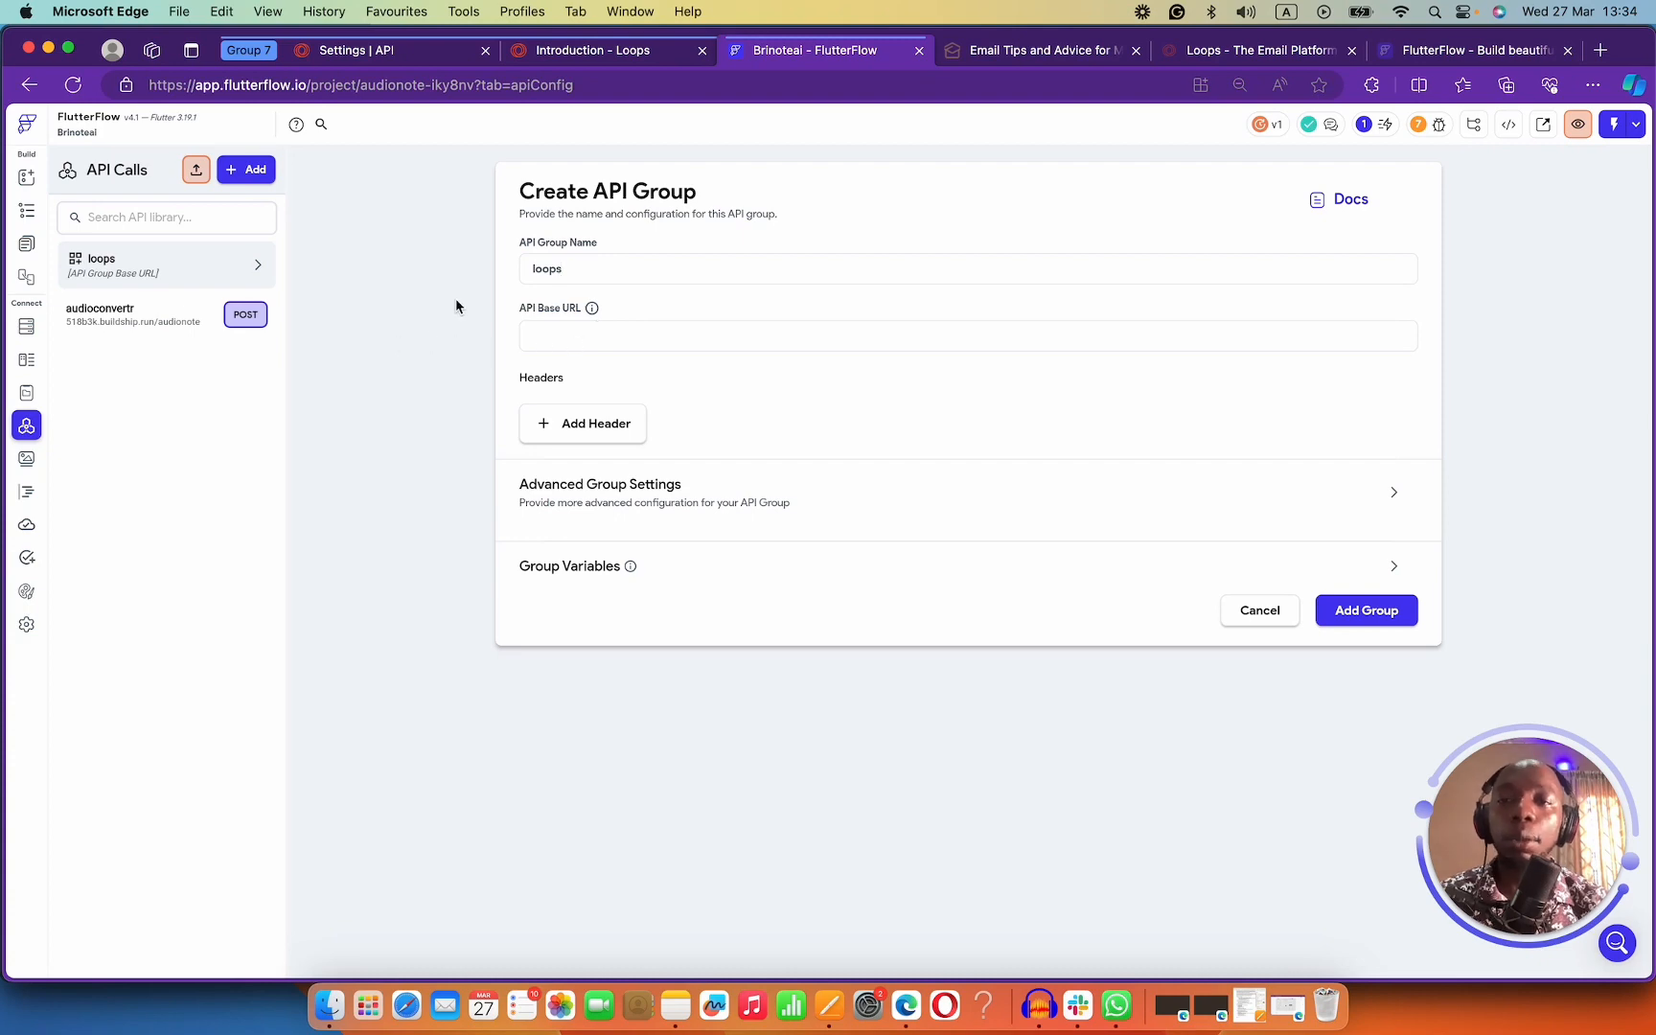
# Glance at the Loops docs and API settings tabs, then open Transactional emails.
pyautogui.click(605, 52)
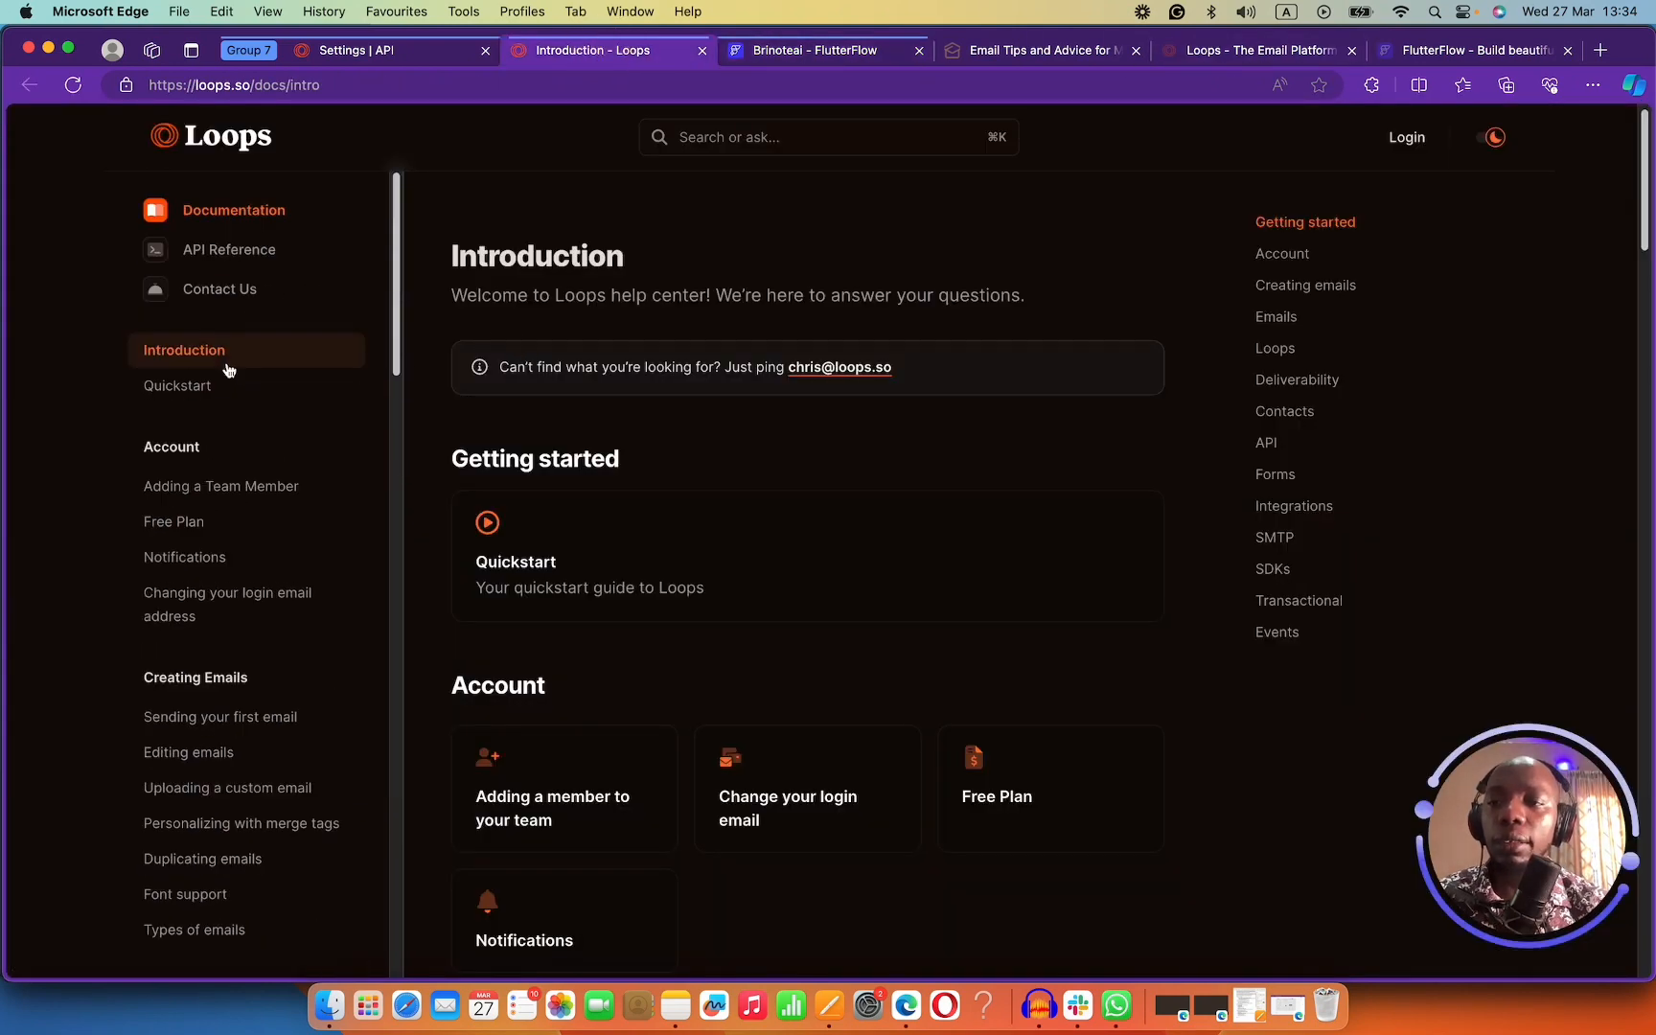
pyautogui.scroll(-4, 285, 484)
pyautogui.scroll(2, 278, 522)
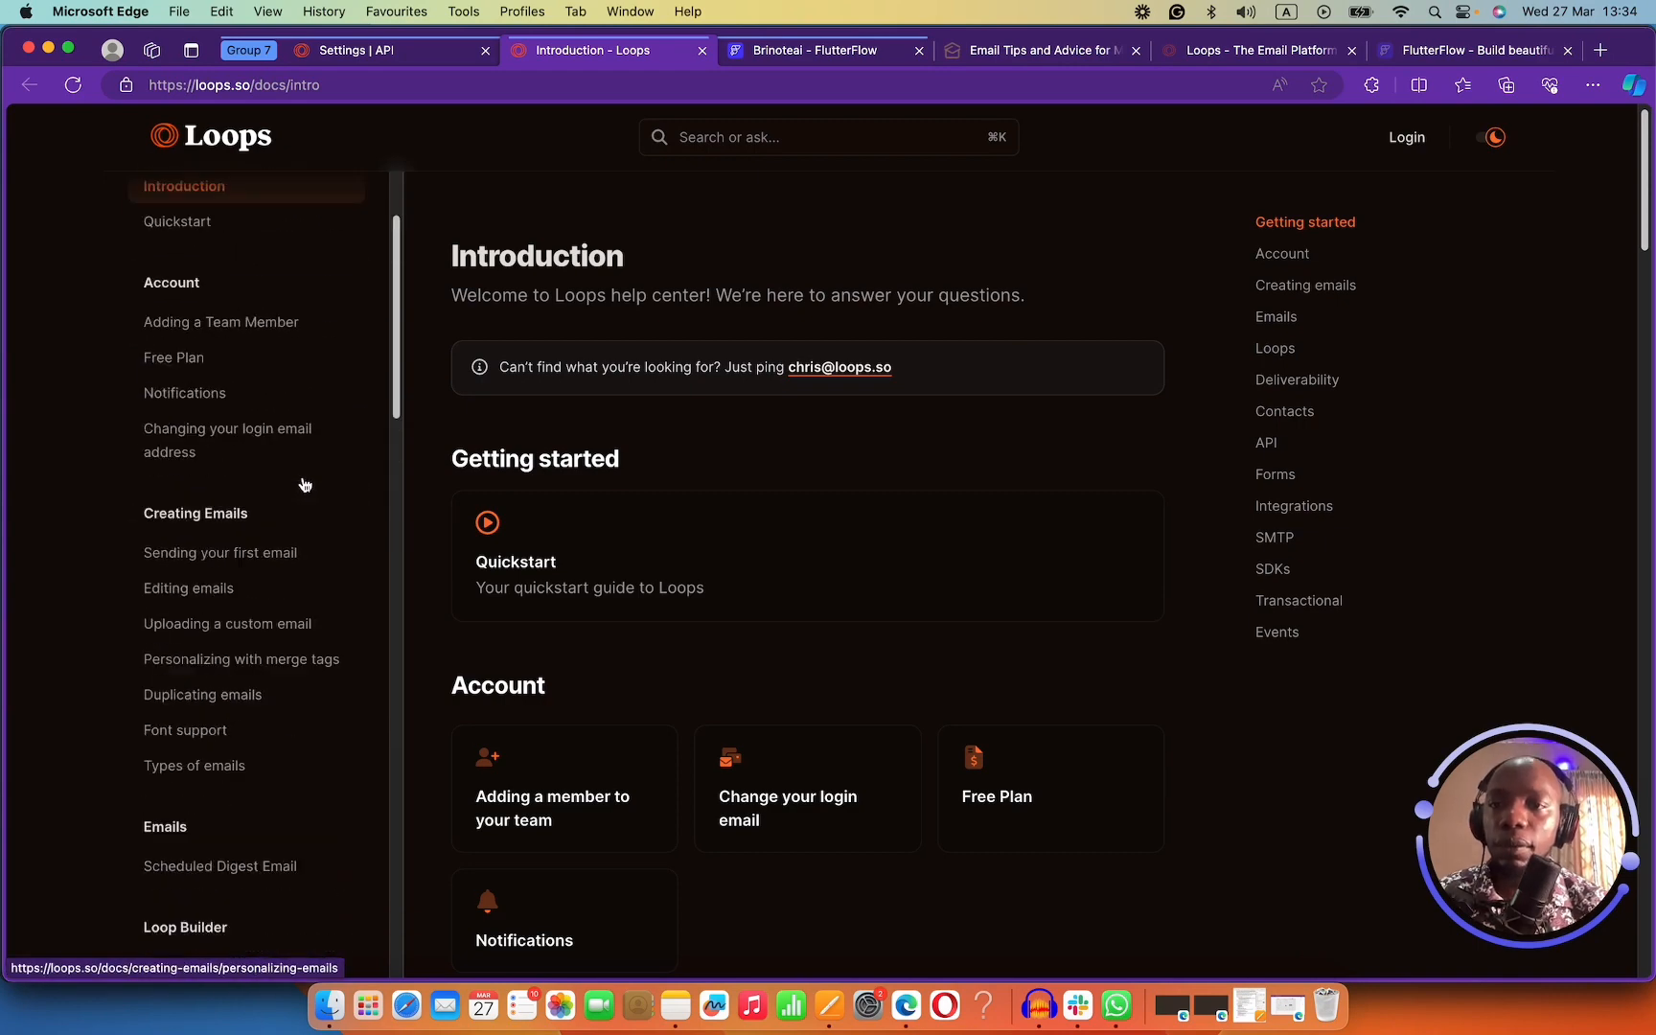
pyautogui.scroll(2, 305, 484)
pyautogui.click(384, 50)
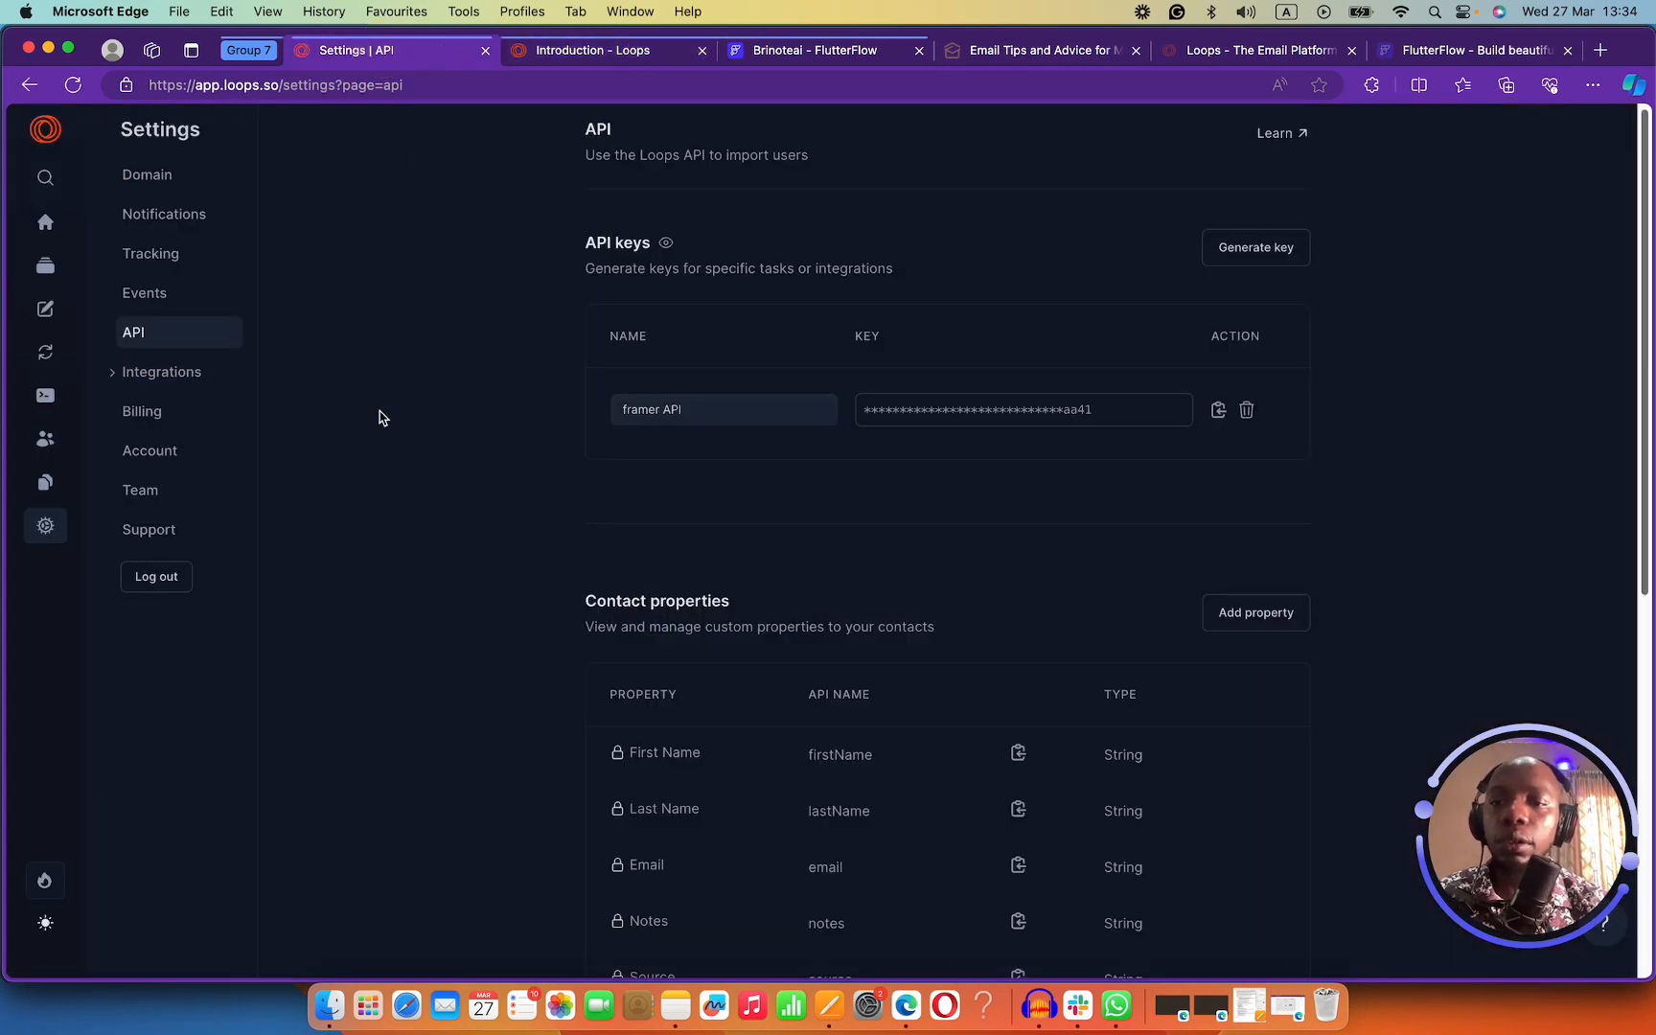
pyautogui.scroll(-6, 509, 478)
pyautogui.scroll(6, 510, 478)
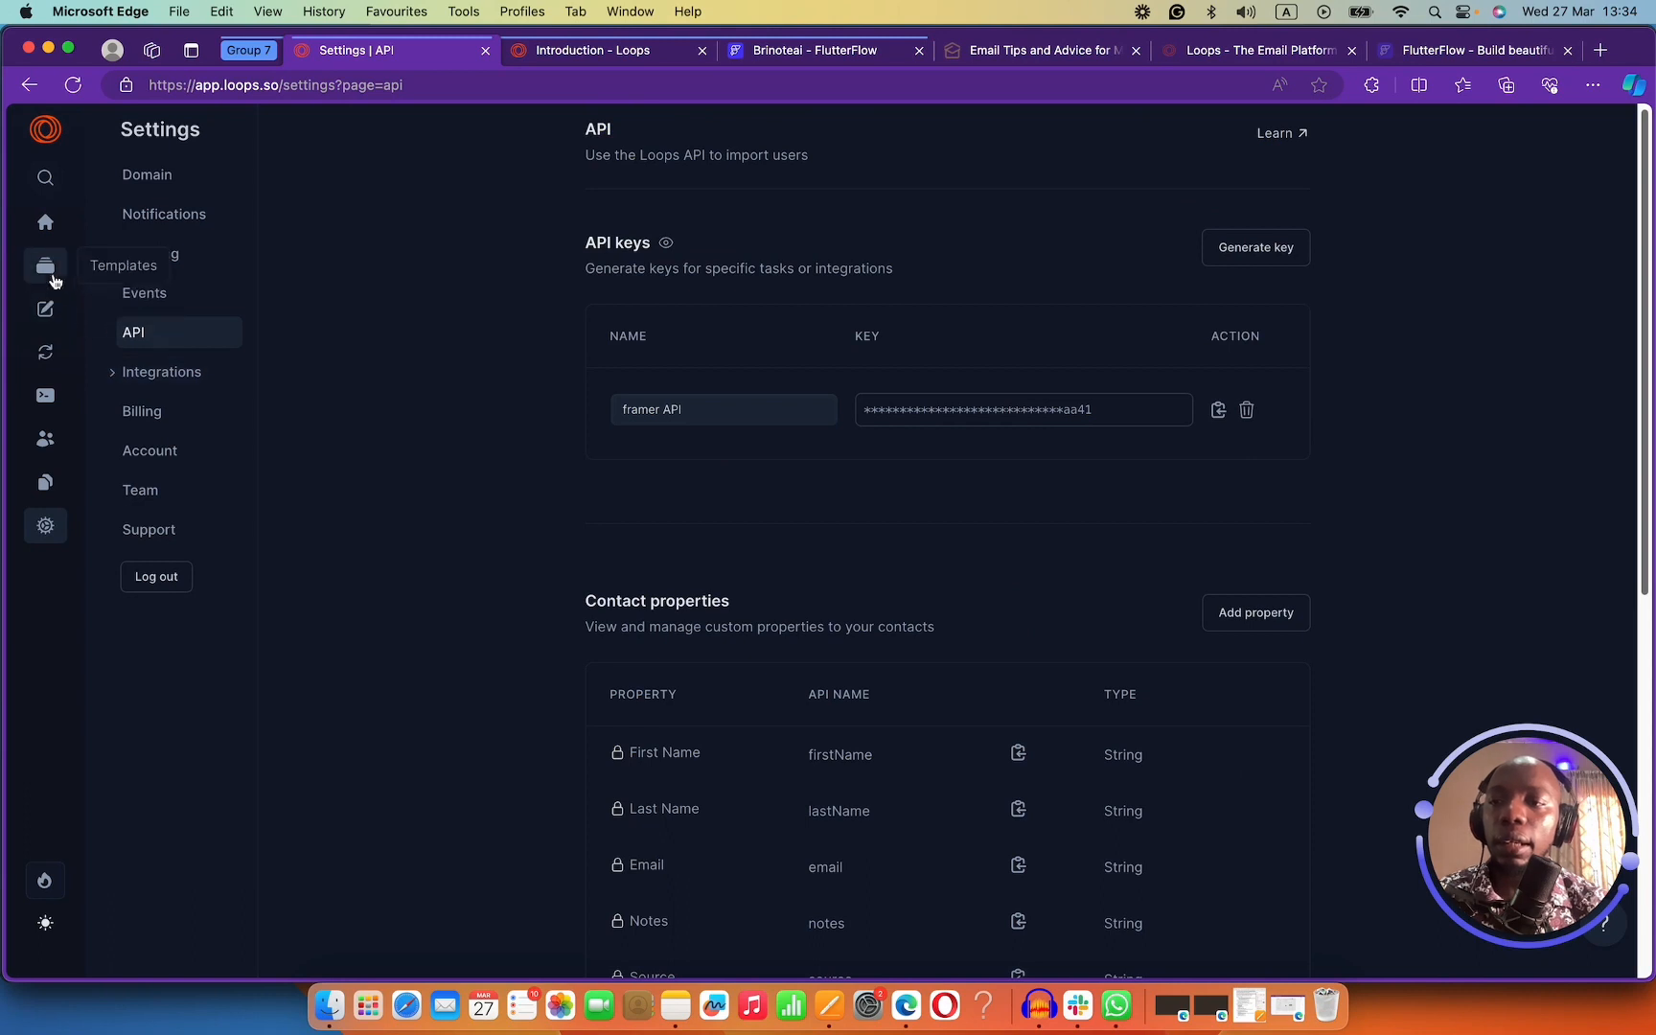
pyautogui.click(45, 395)
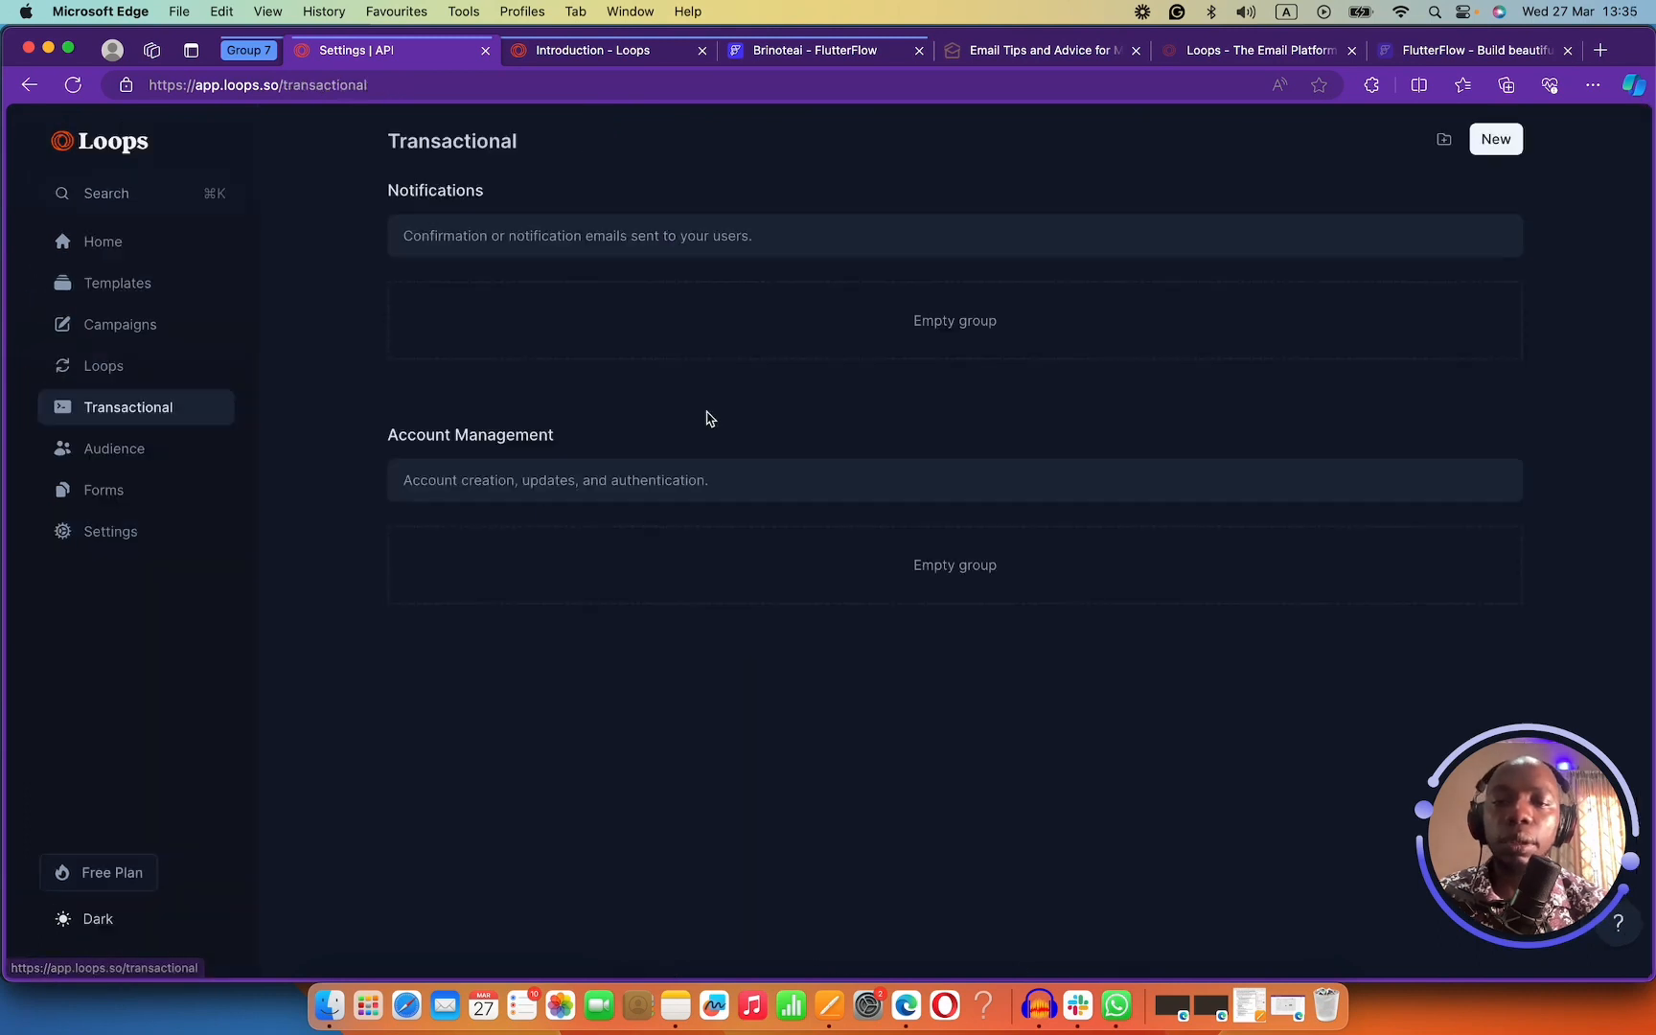
# Create a new transactional email titled 'Account creation' and reveal its sender and reply fields.
pyautogui.click(1484, 141)
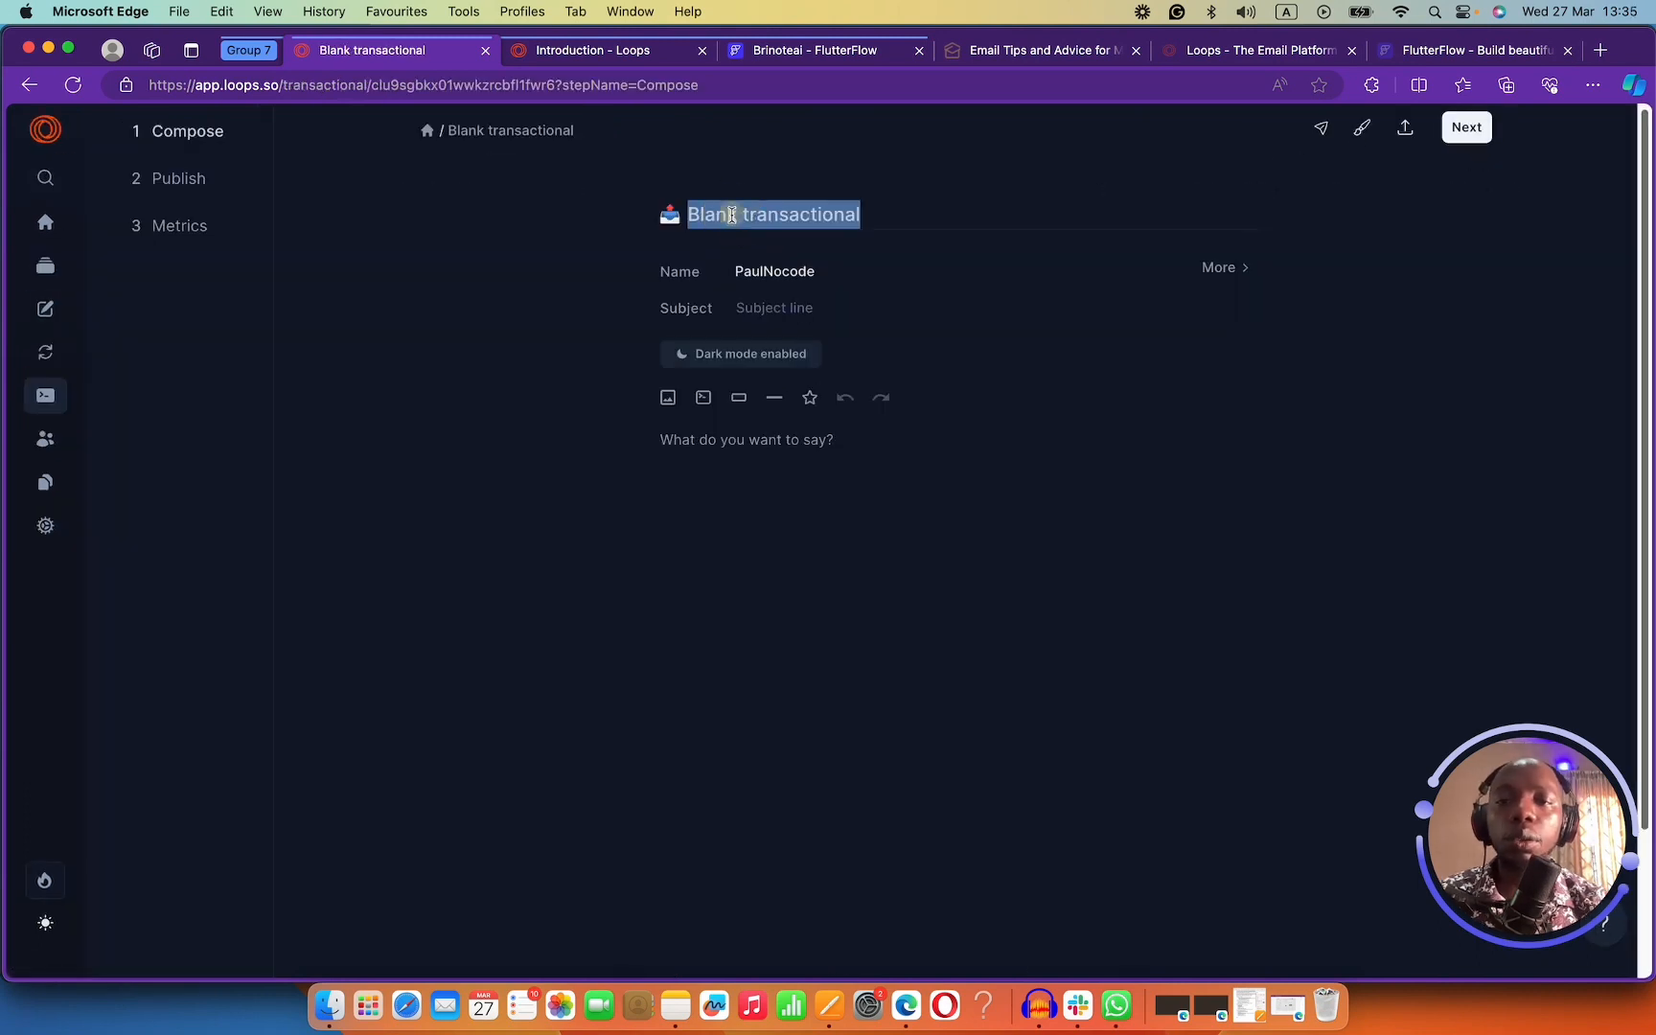
pyautogui.write('Account ')
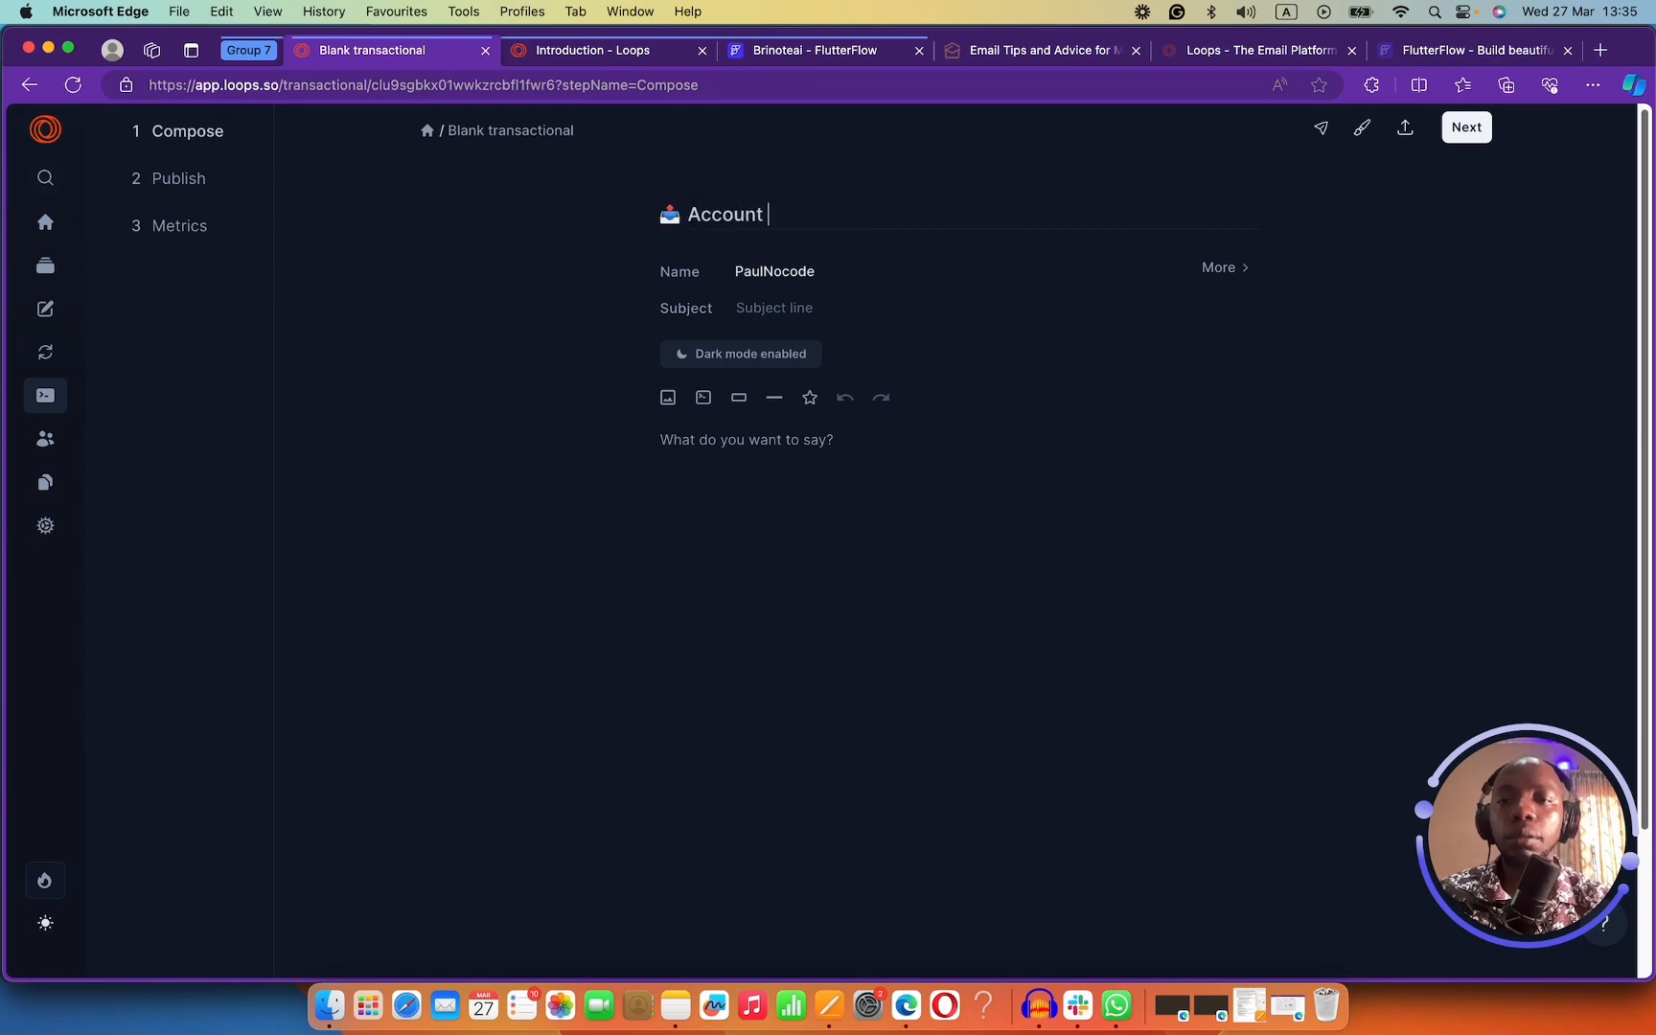
pyautogui.write('creatuo')
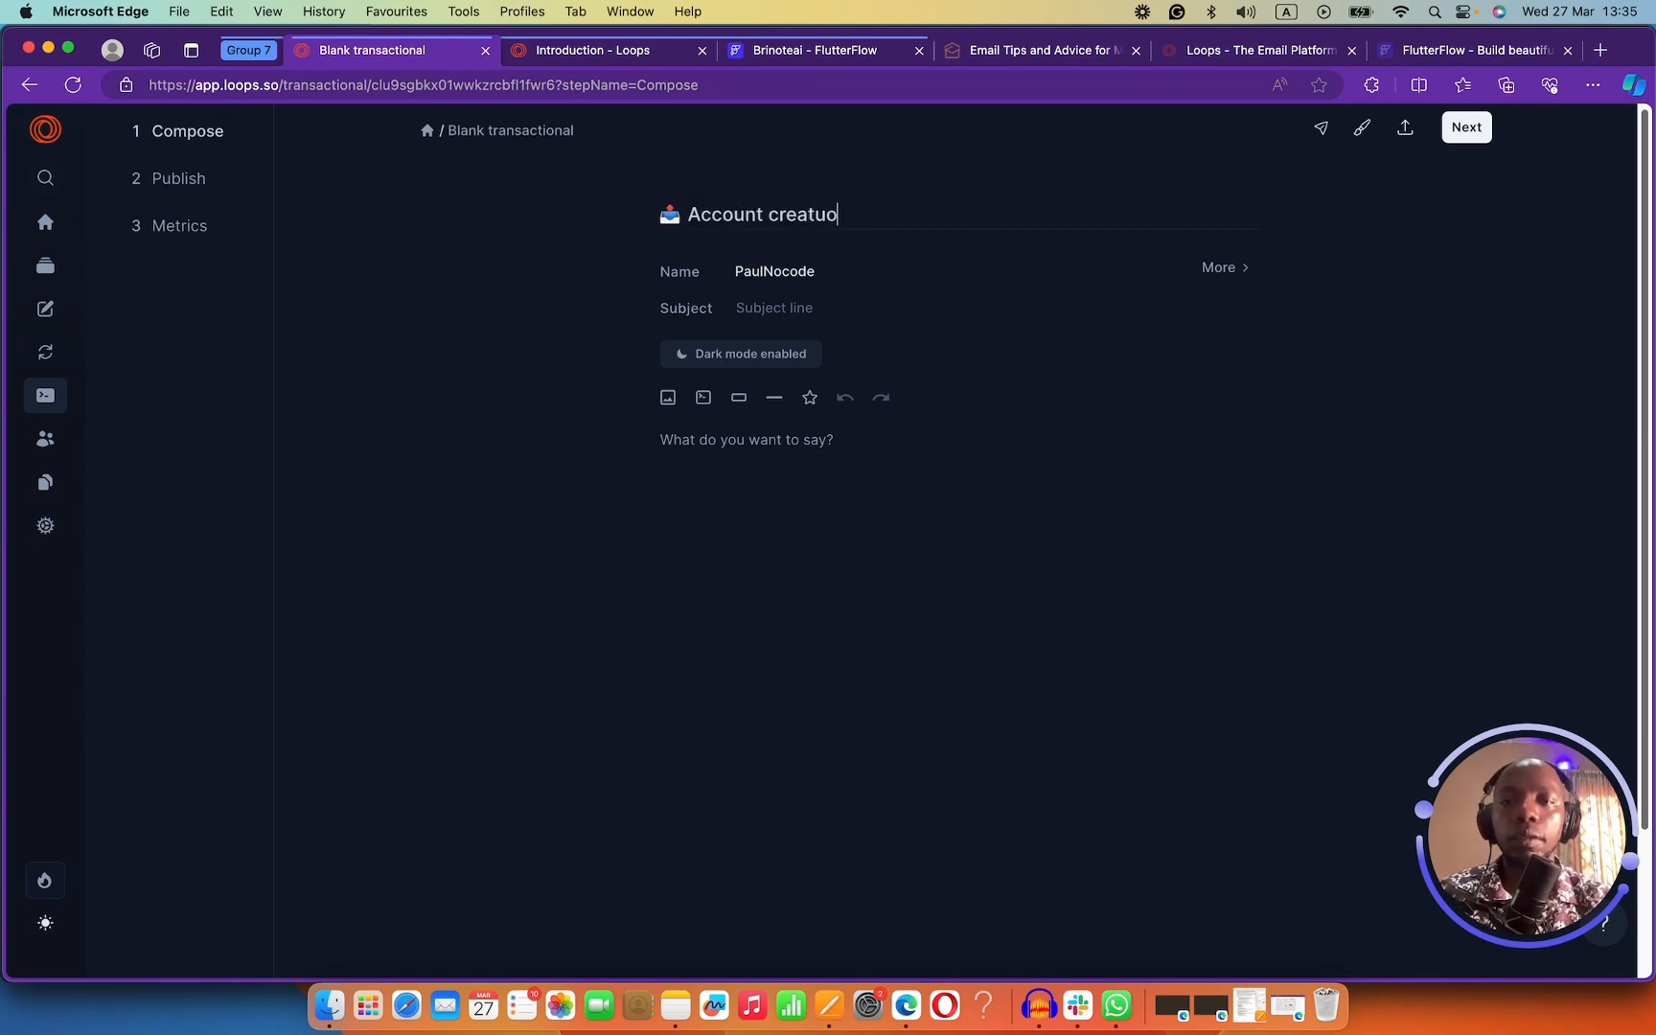
pyautogui.press('BackSpace')
pyautogui.press('BackSpace')
pyautogui.write('ion')
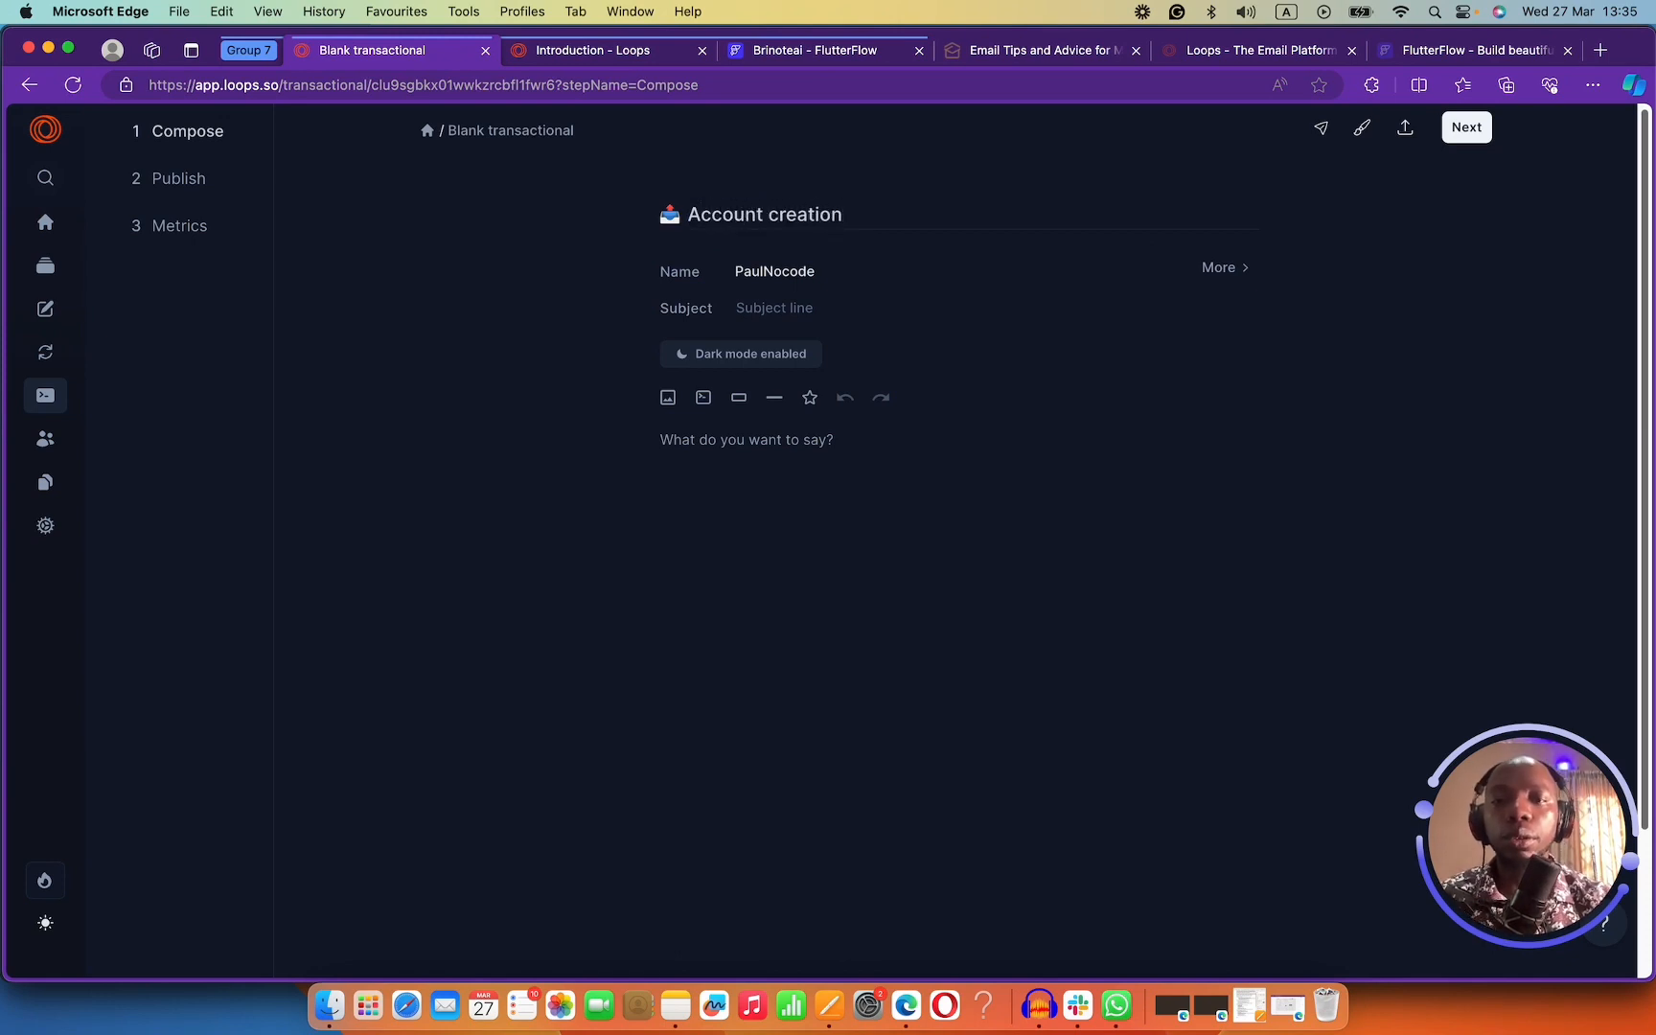
pyautogui.click(1210, 267)
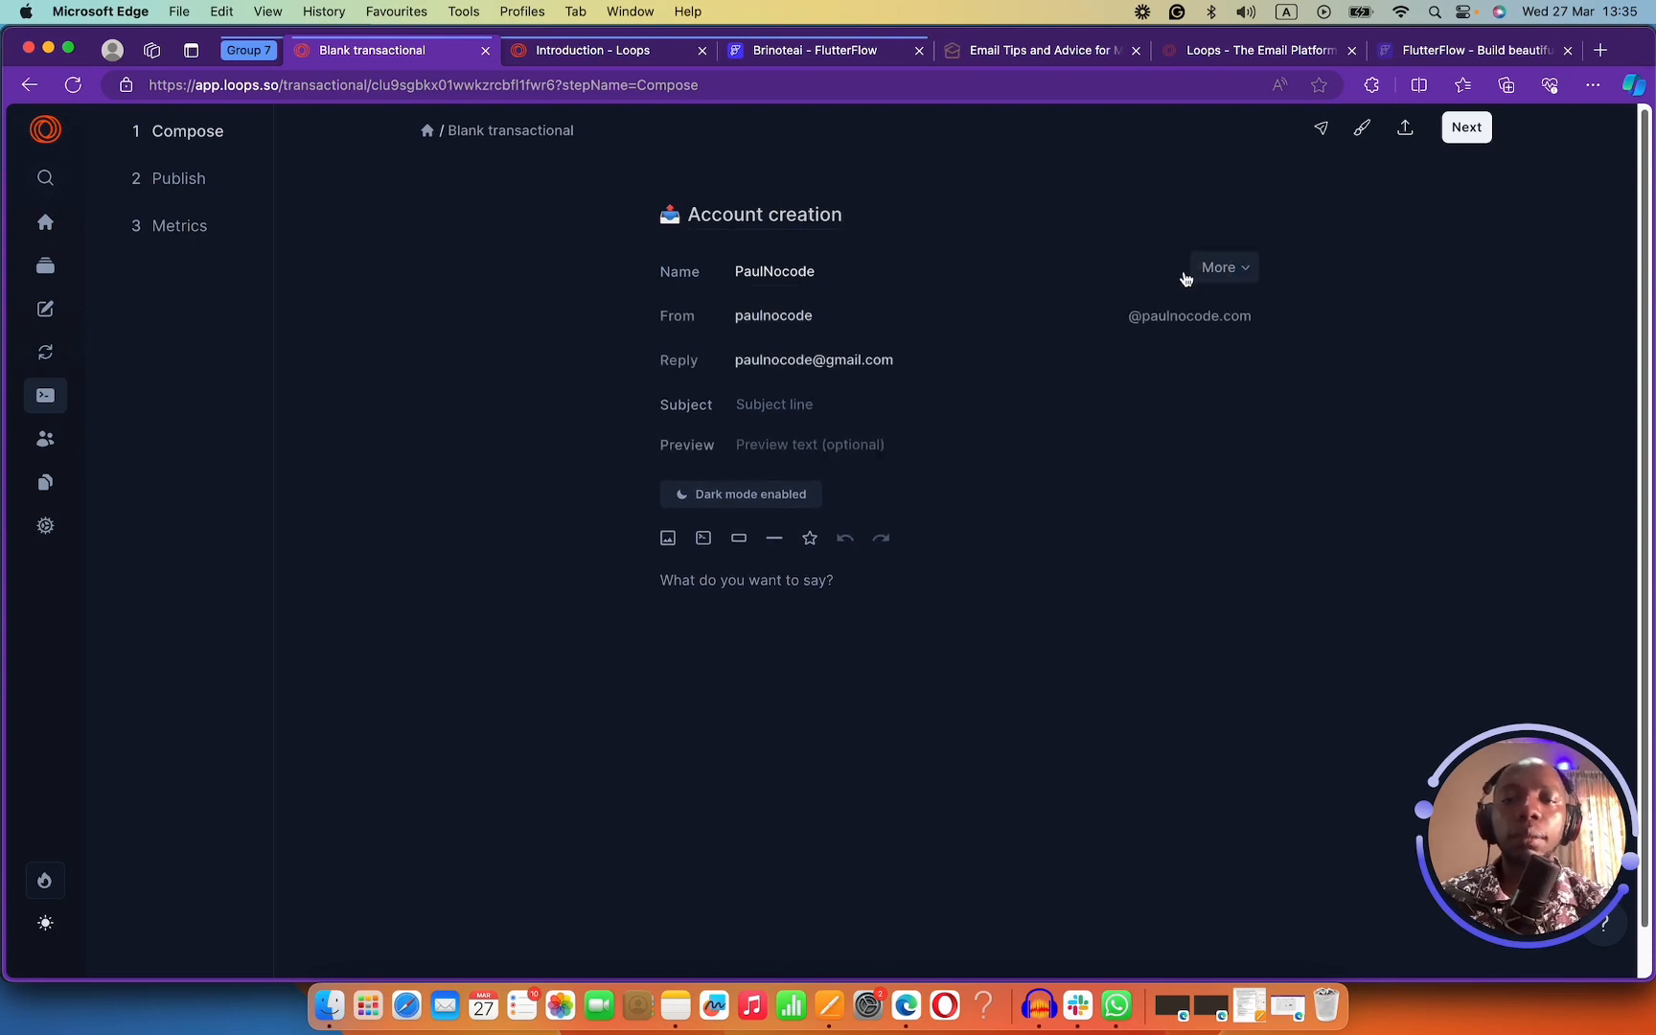
pyautogui.tripleClick(805, 361)
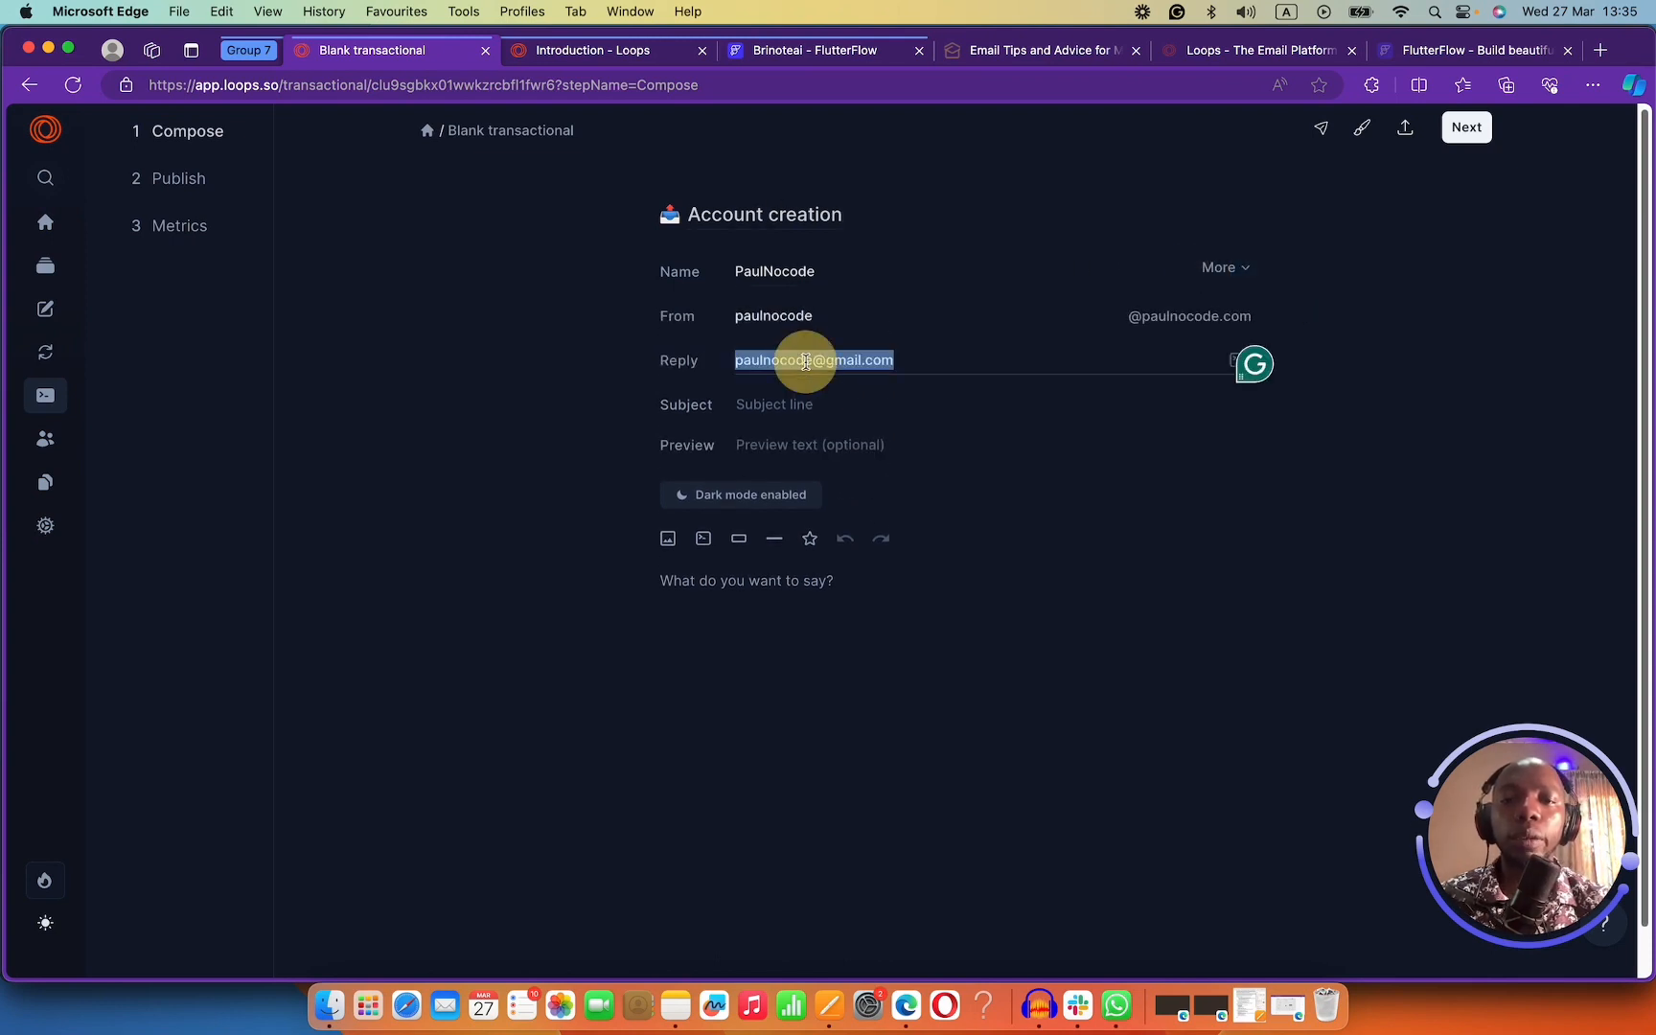
pyautogui.doubleClick(771, 316)
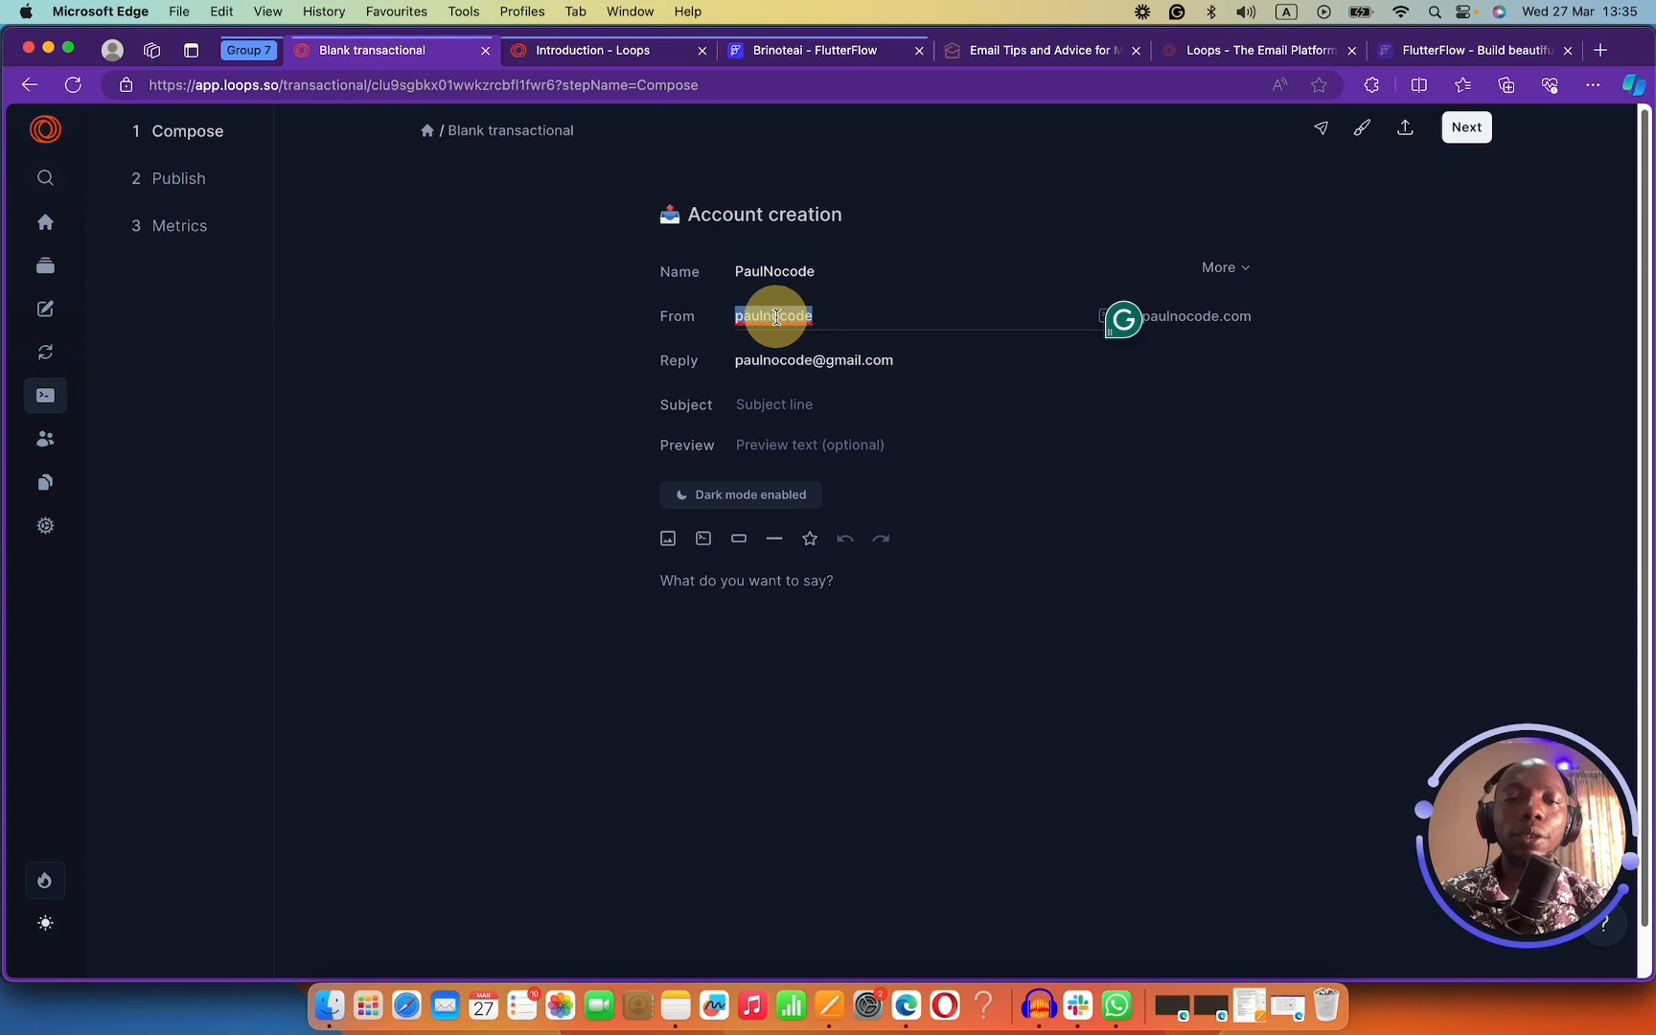
pyautogui.click(1189, 316)
pyautogui.doubleClick(1188, 314)
pyautogui.click(813, 321)
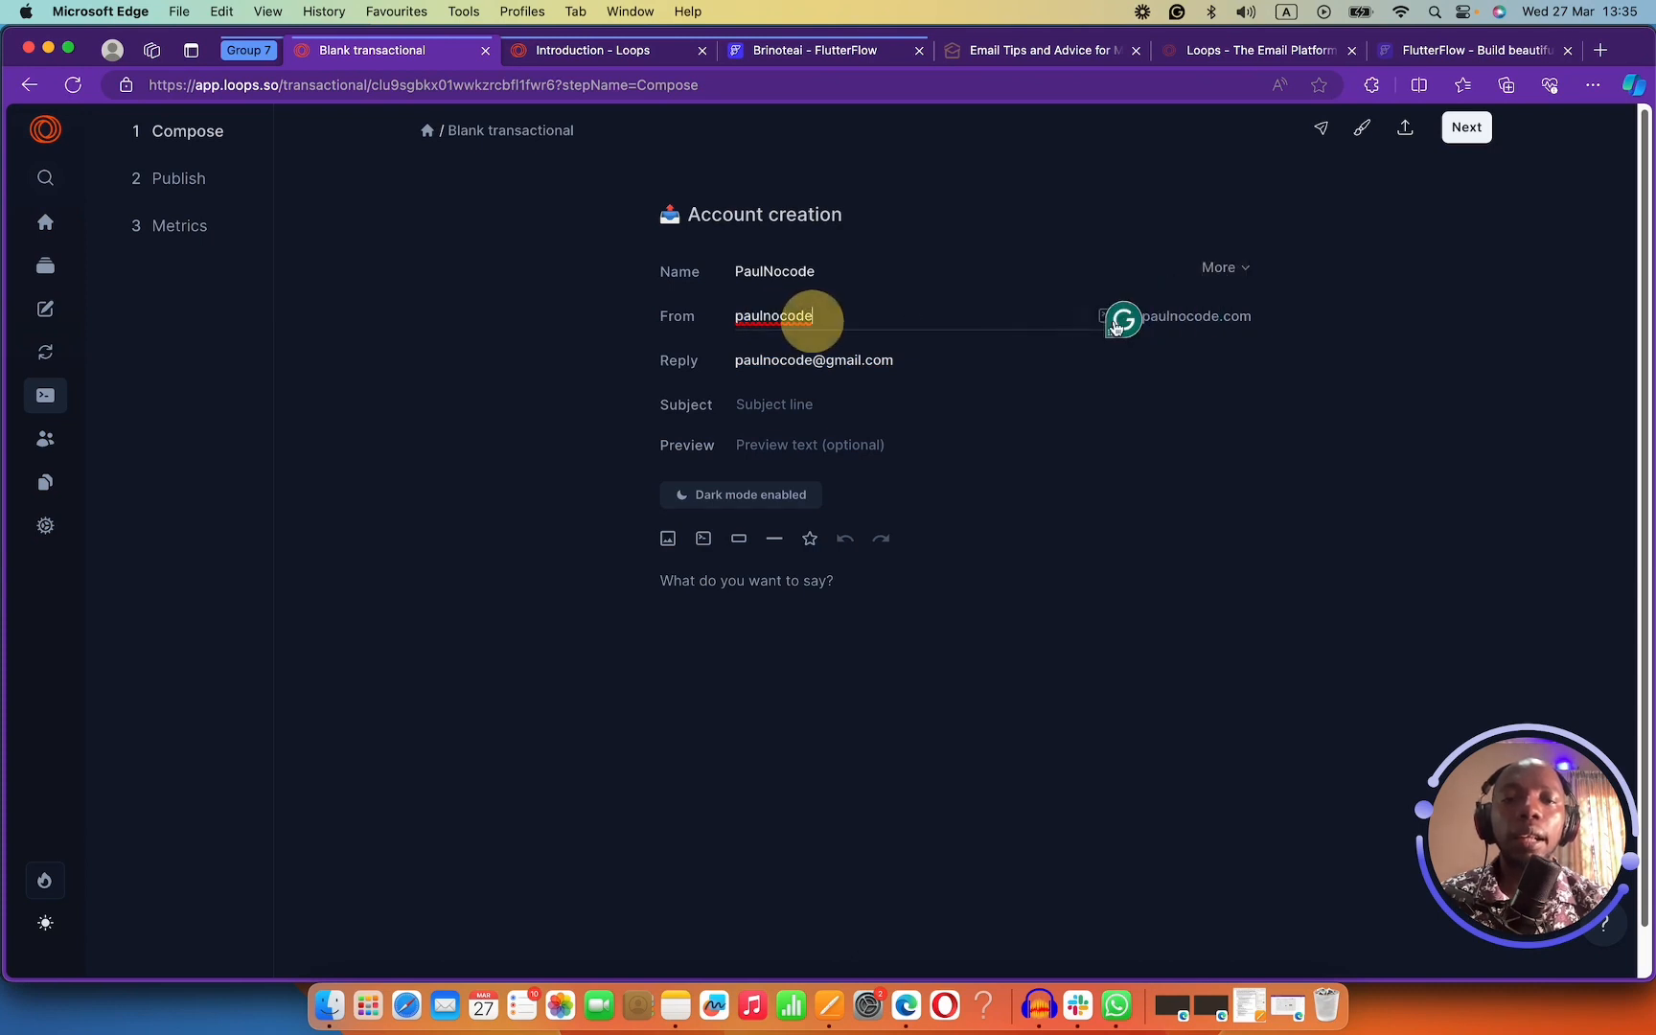
pyautogui.doubleClick(1212, 315)
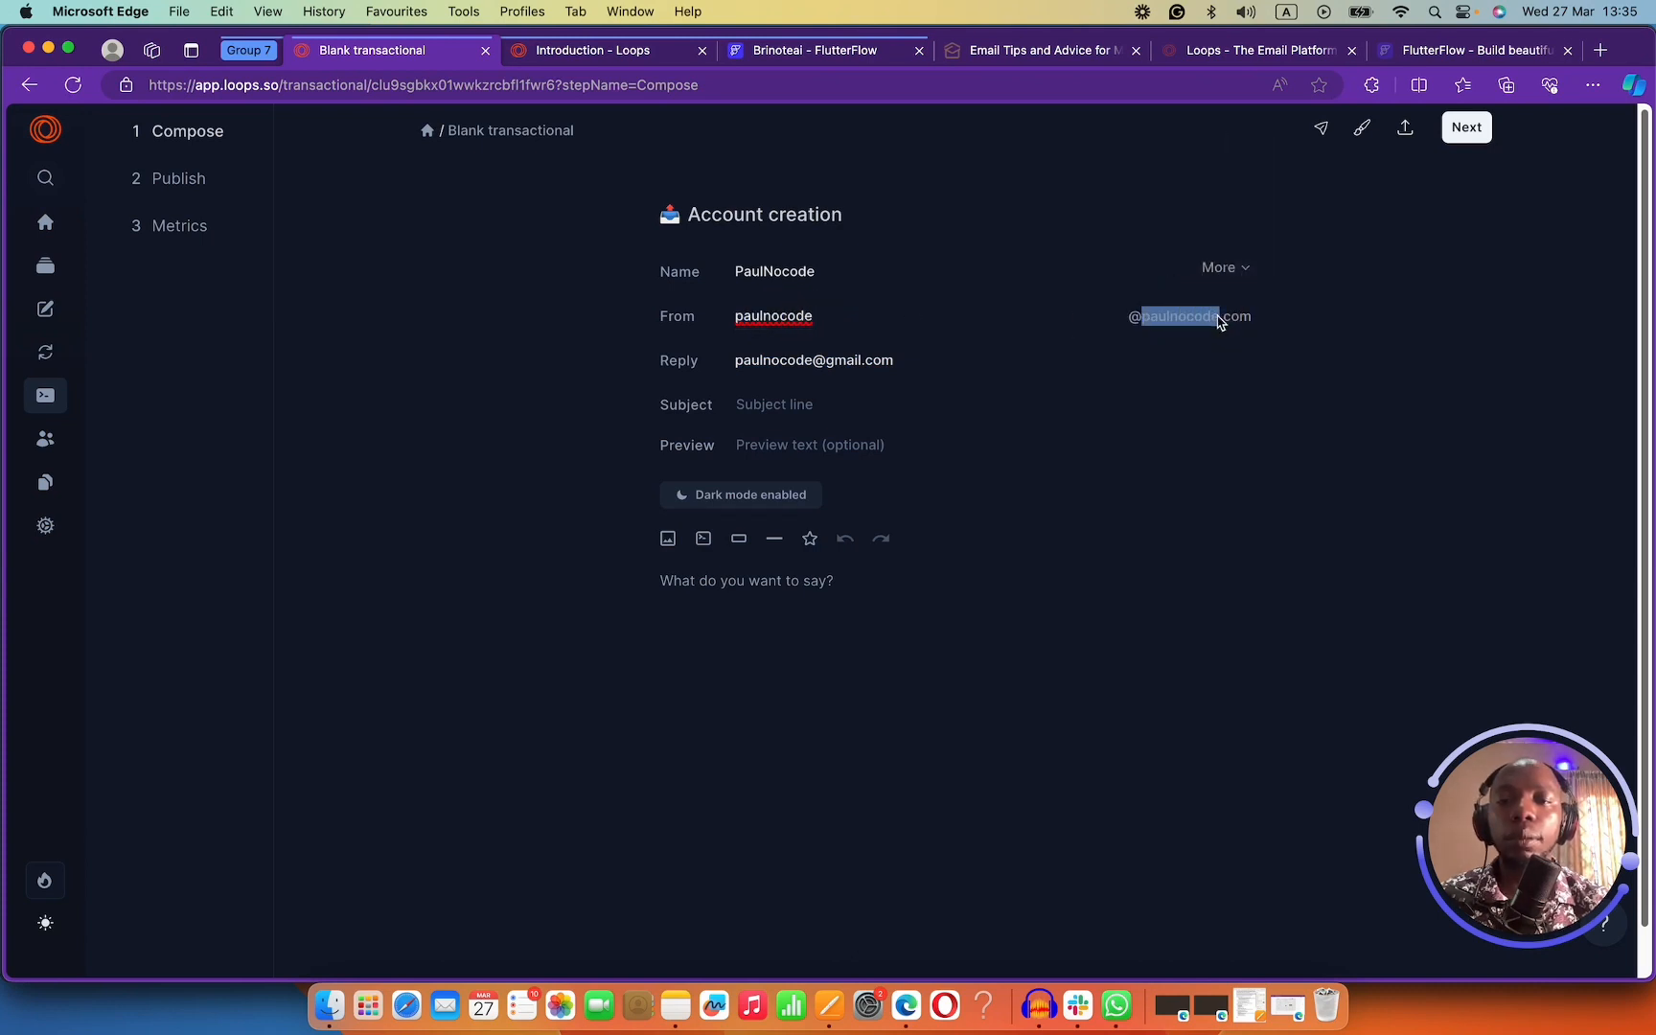
pyautogui.click(949, 329)
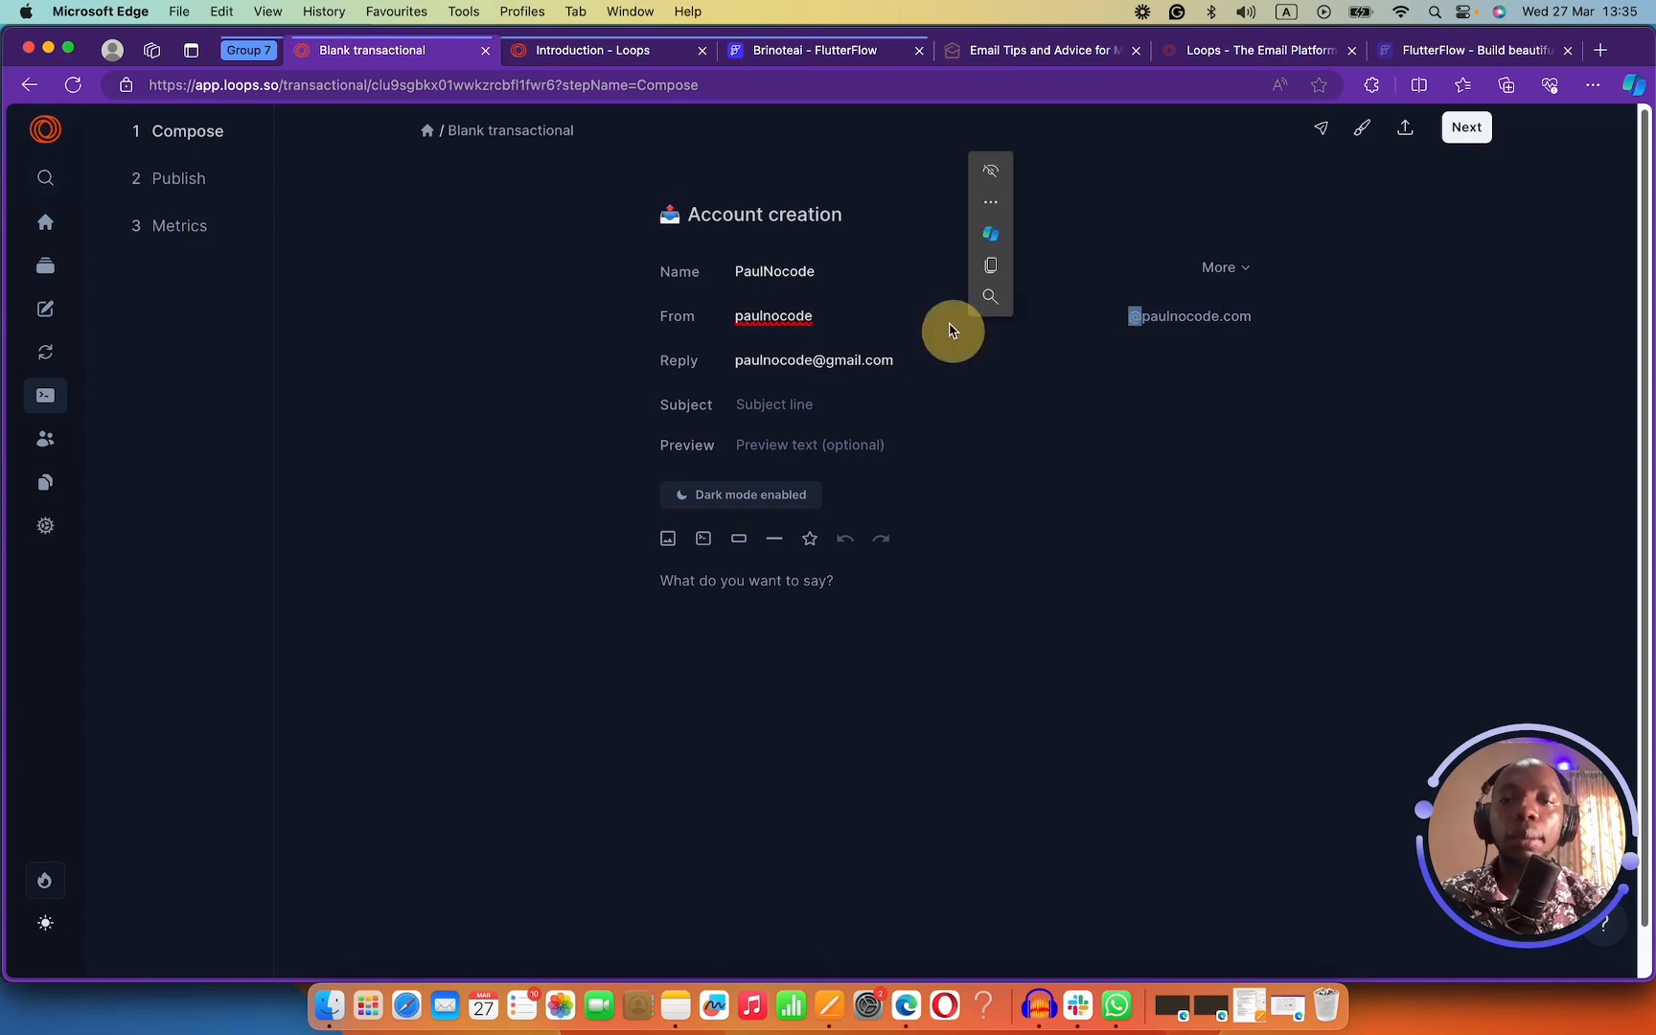
# Replace the From sender name and enter the subject 'Account Created'.
pyautogui.click(867, 311)
pyautogui.doubleClick(931, 319)
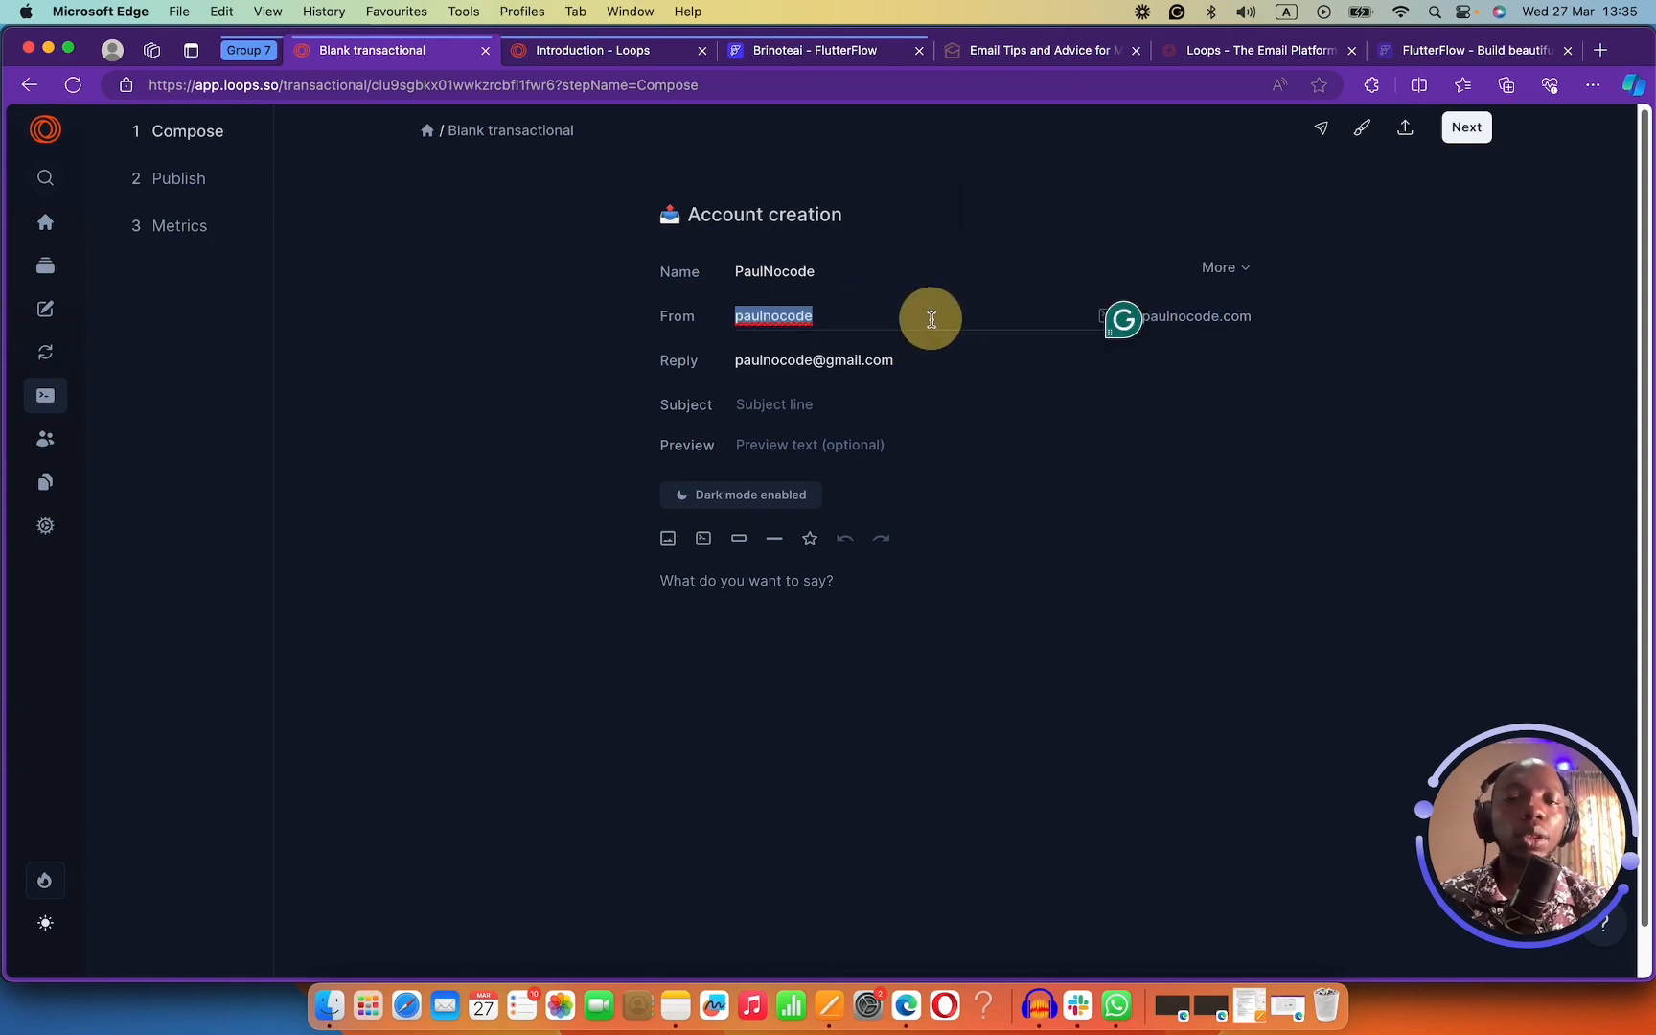
pyautogui.write('pau')
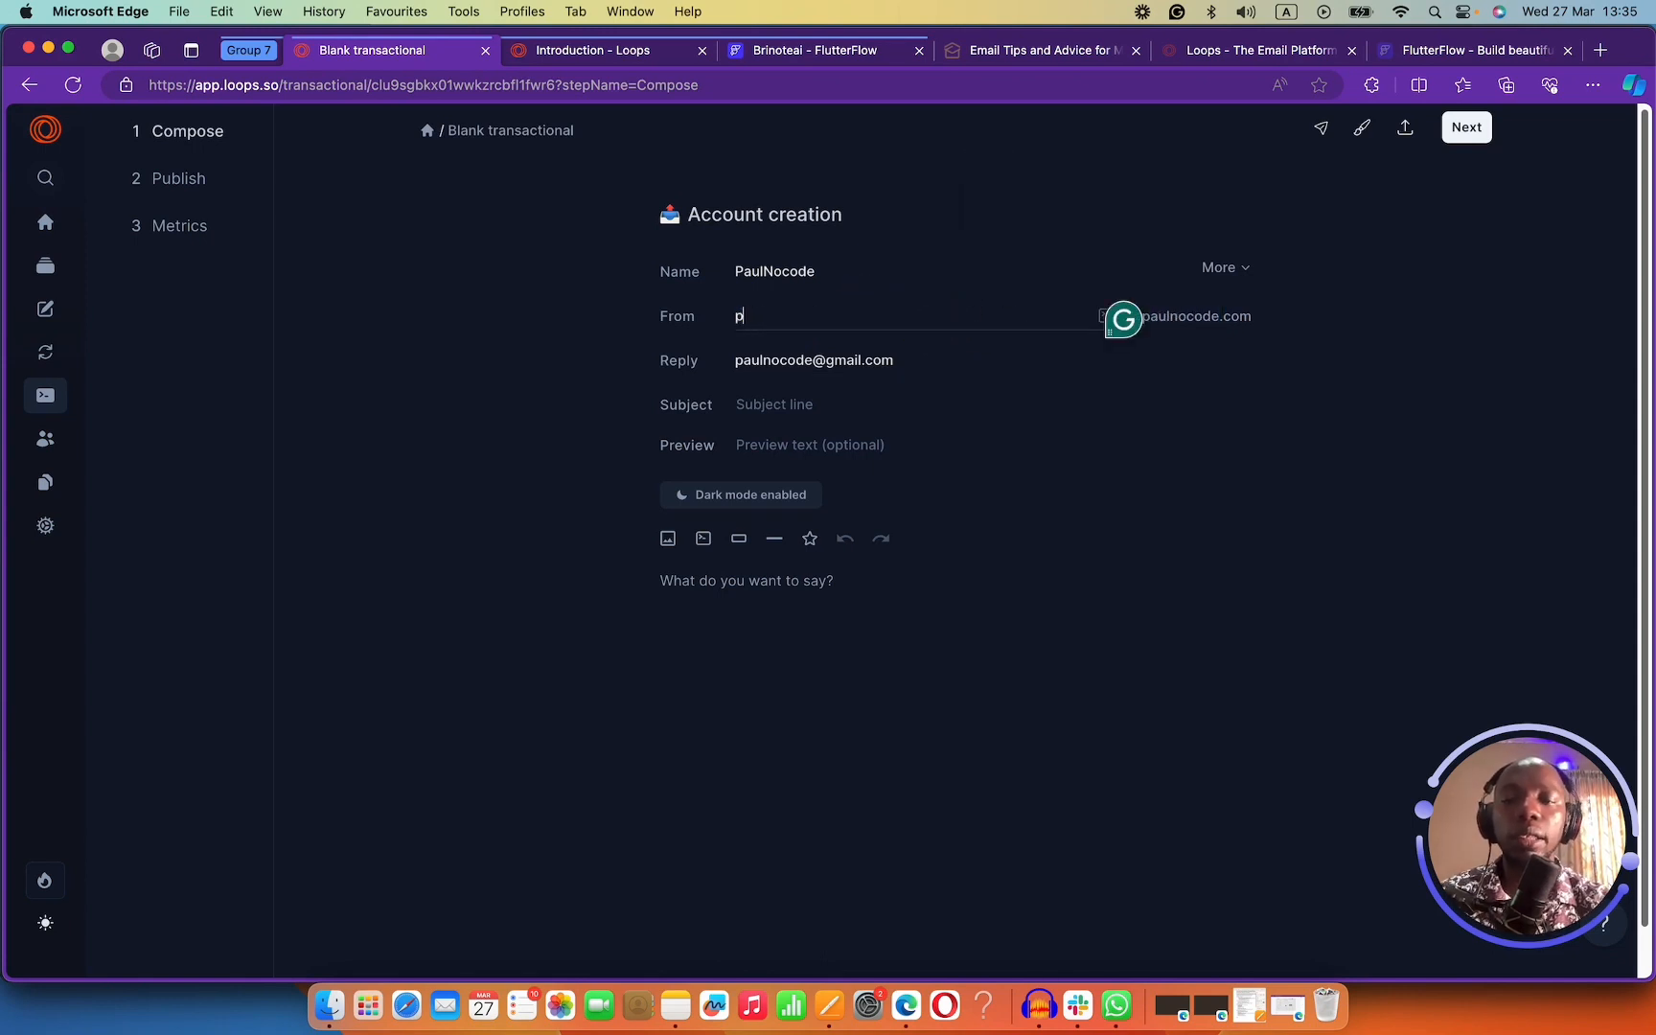
pyautogui.press('BackSpace')
pyautogui.write('james')
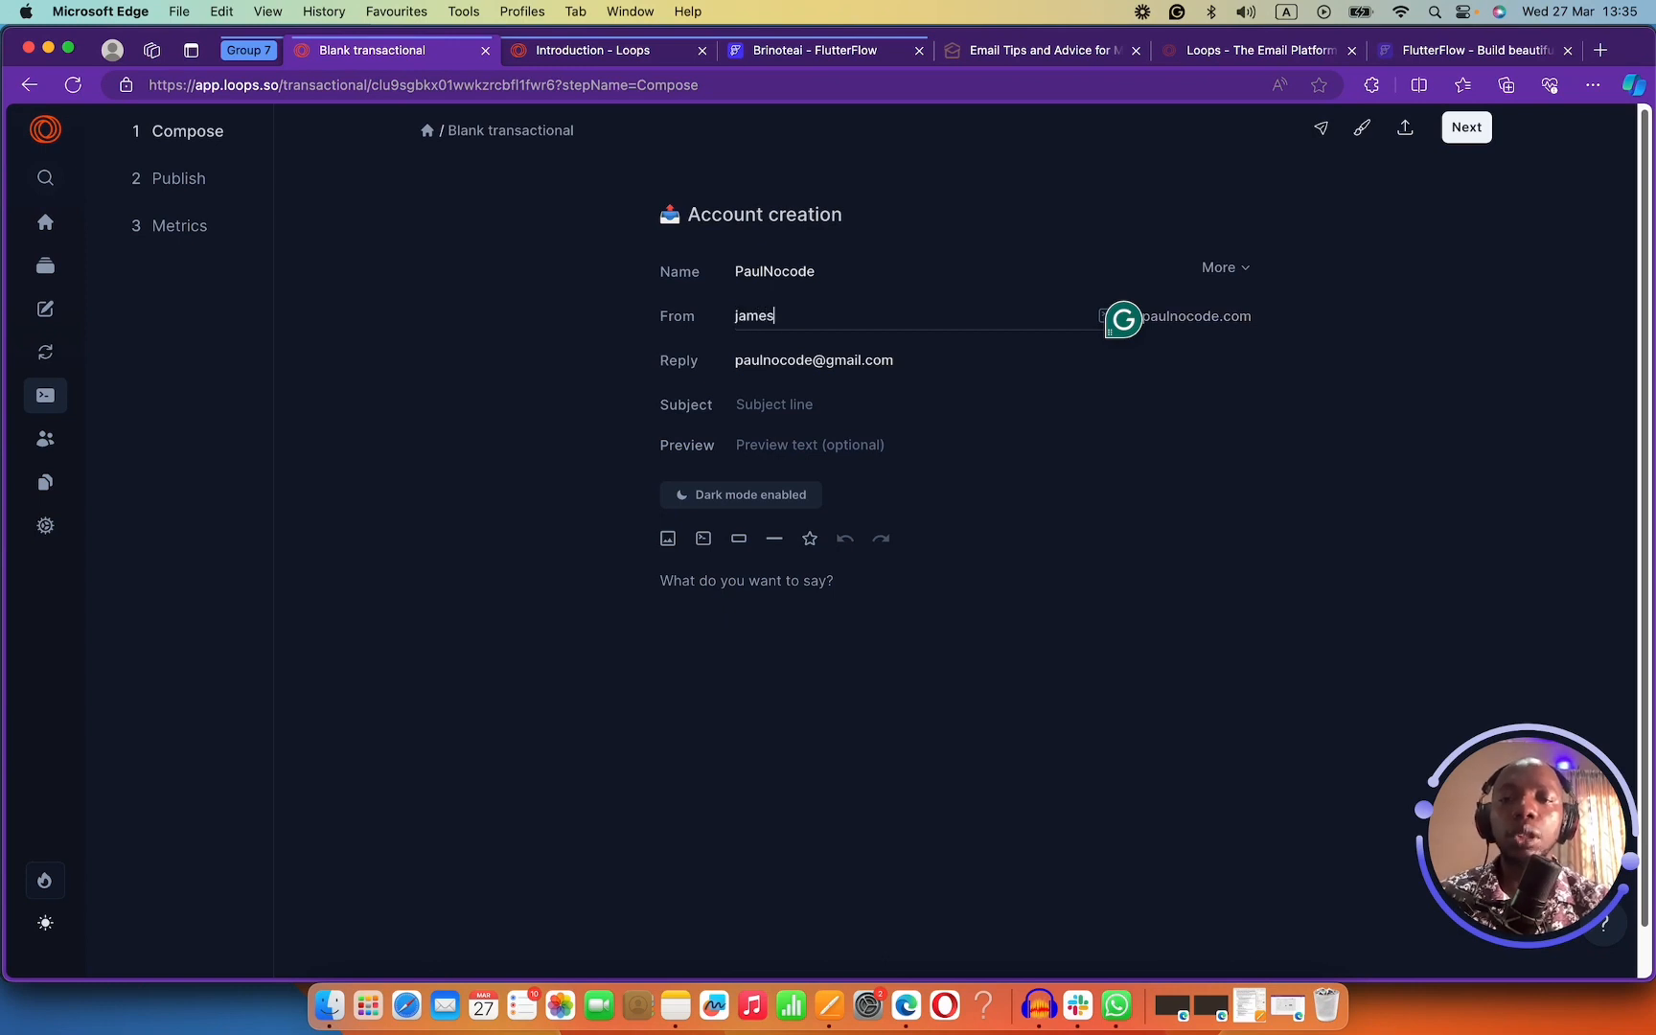
pyautogui.click(833, 408)
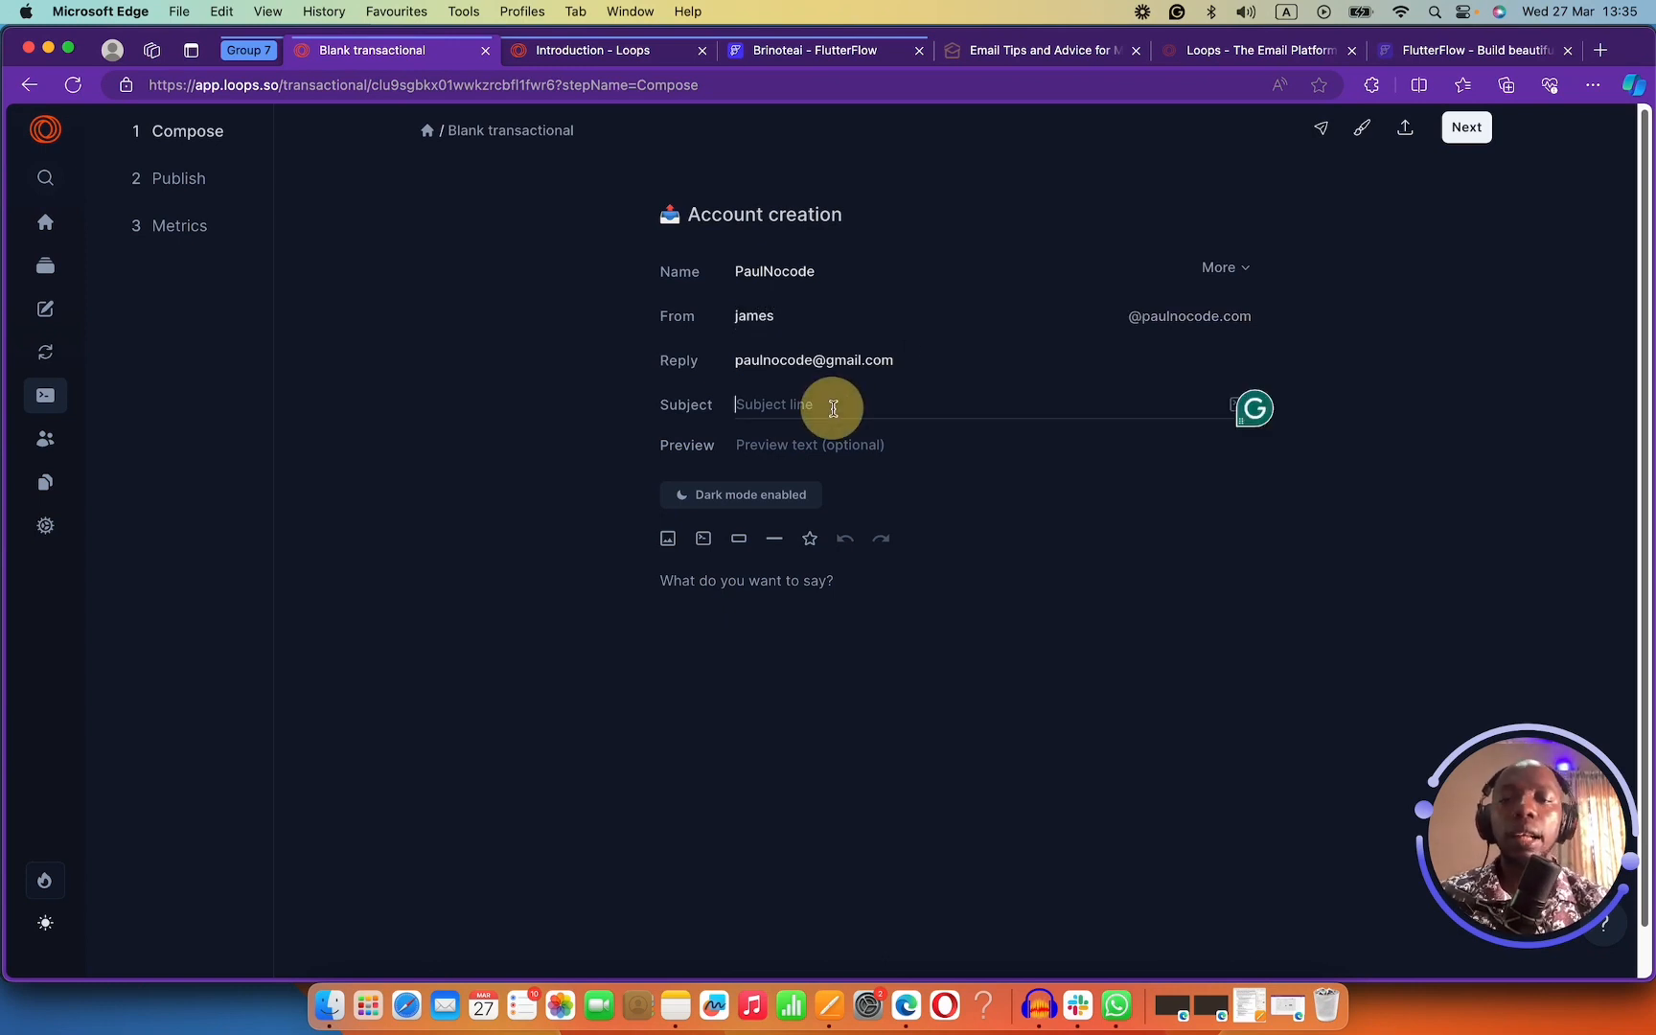
pyautogui.write('Adcont ')
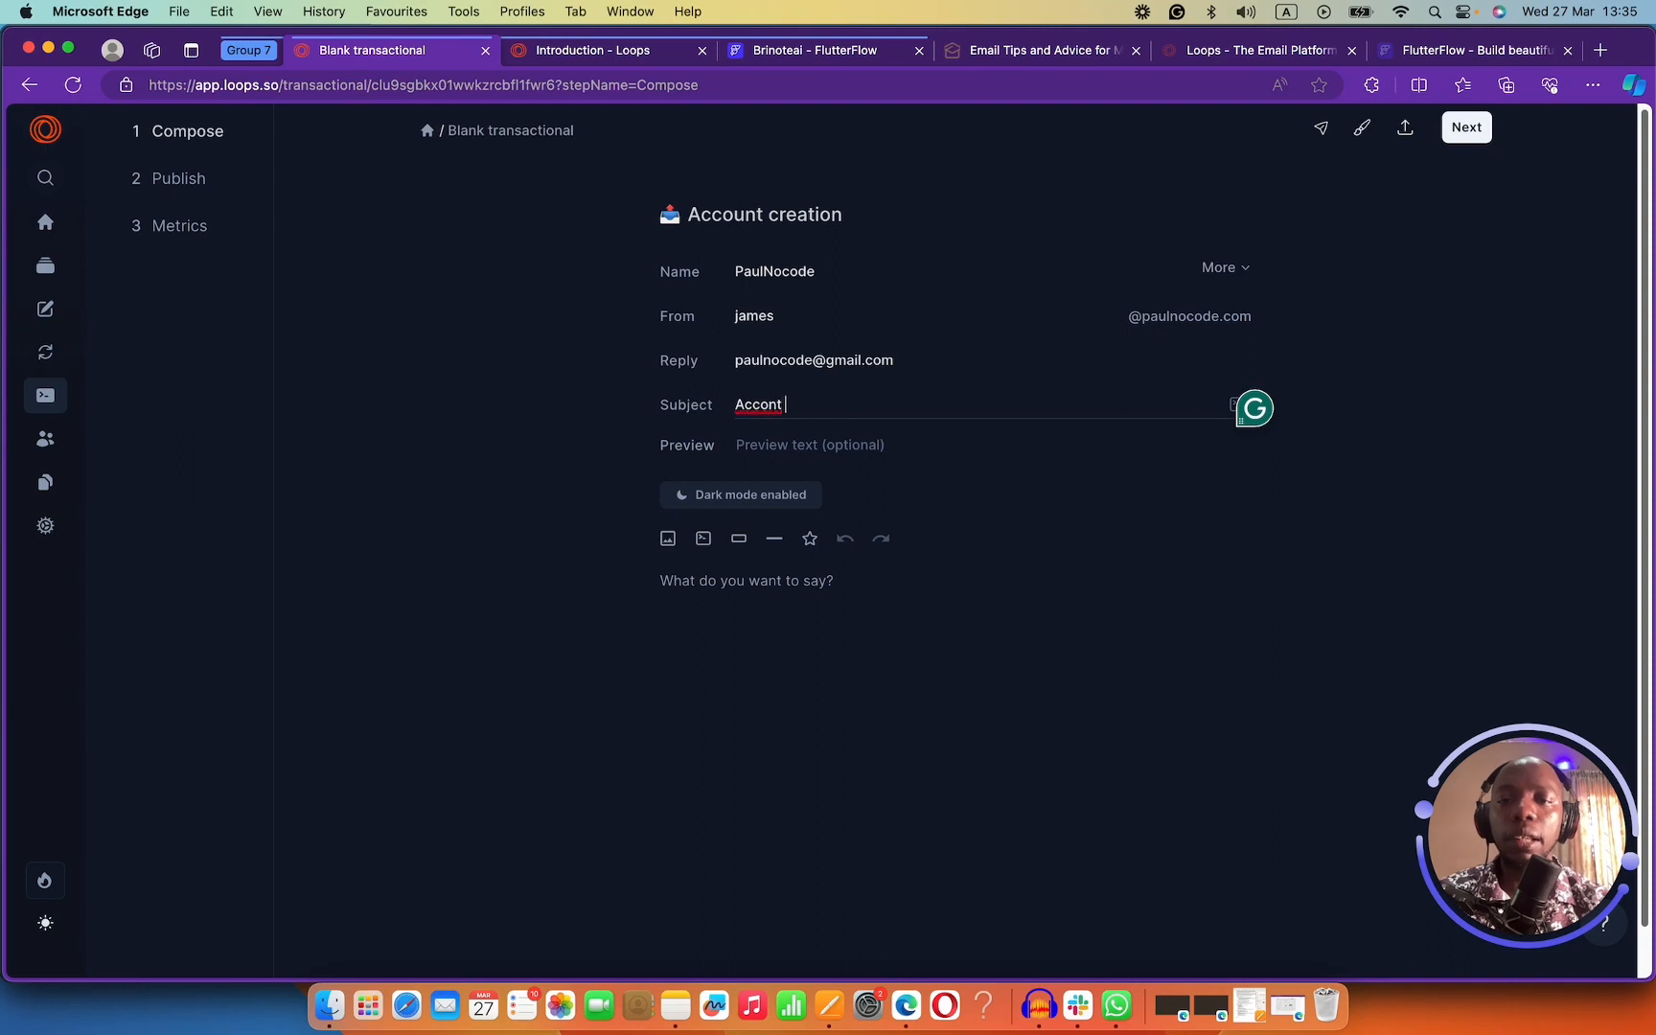
pyautogui.write('unt Cre')
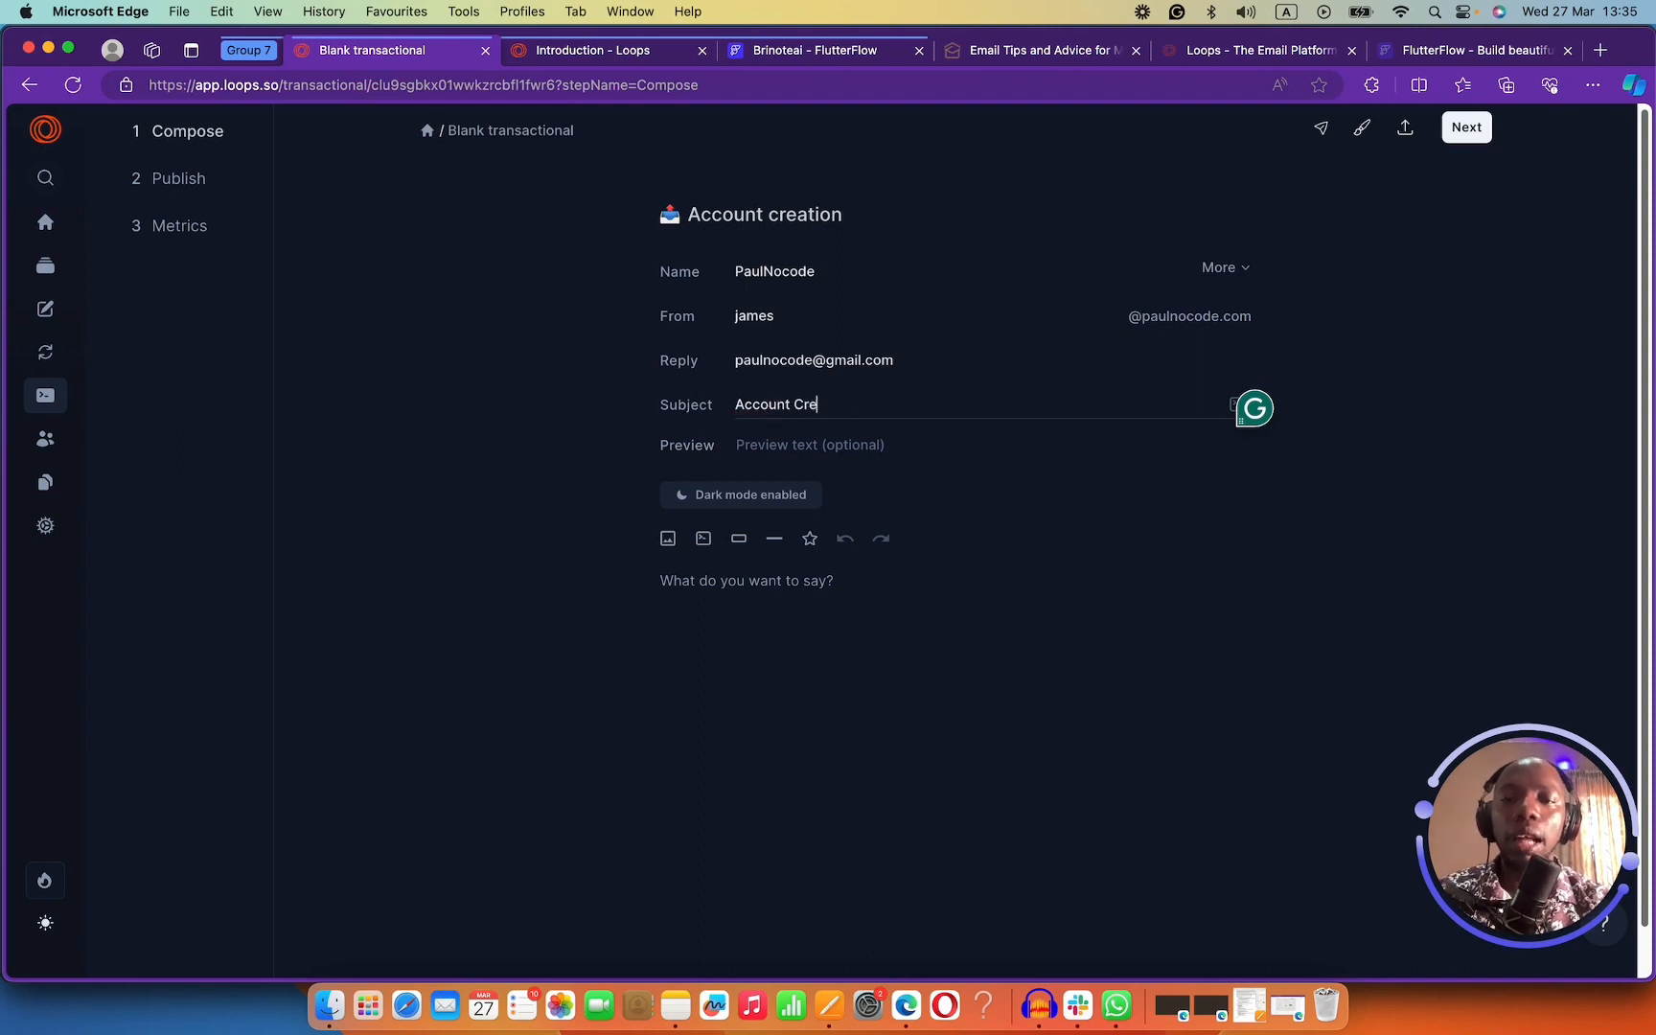
pyautogui.write('atred')
pyautogui.press('BackSpace')
pyautogui.press('BackSpace')
pyautogui.press('BackSpace')
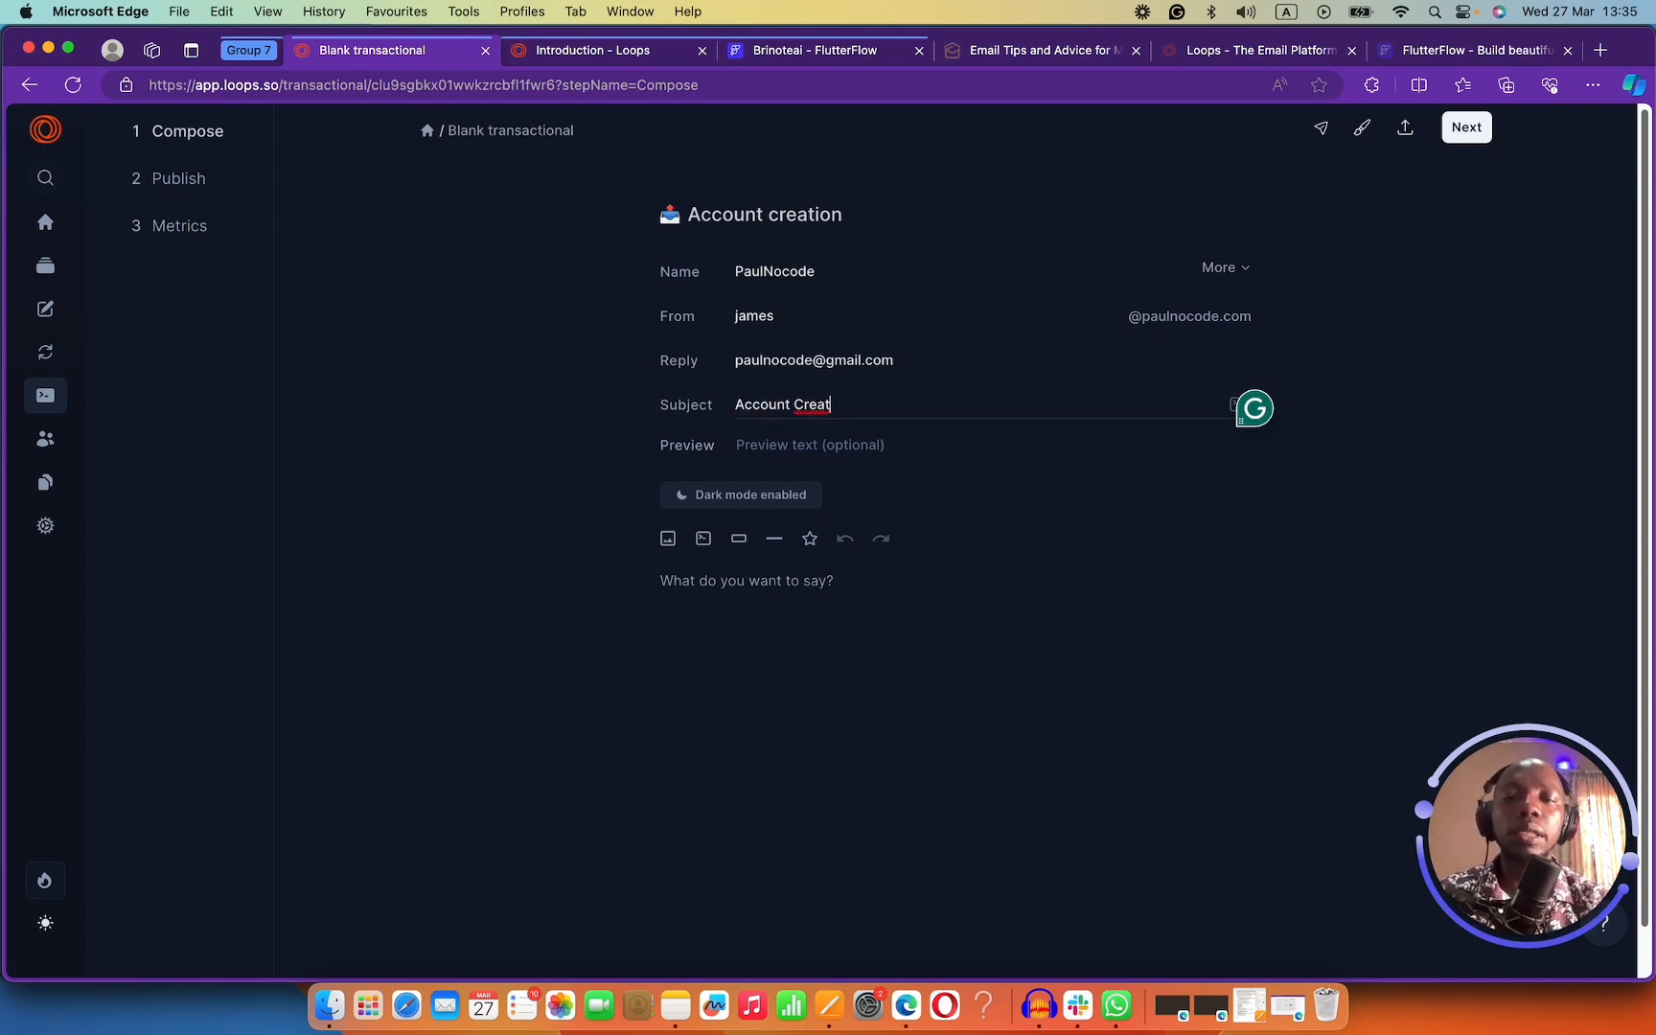
pyautogui.write('ed')
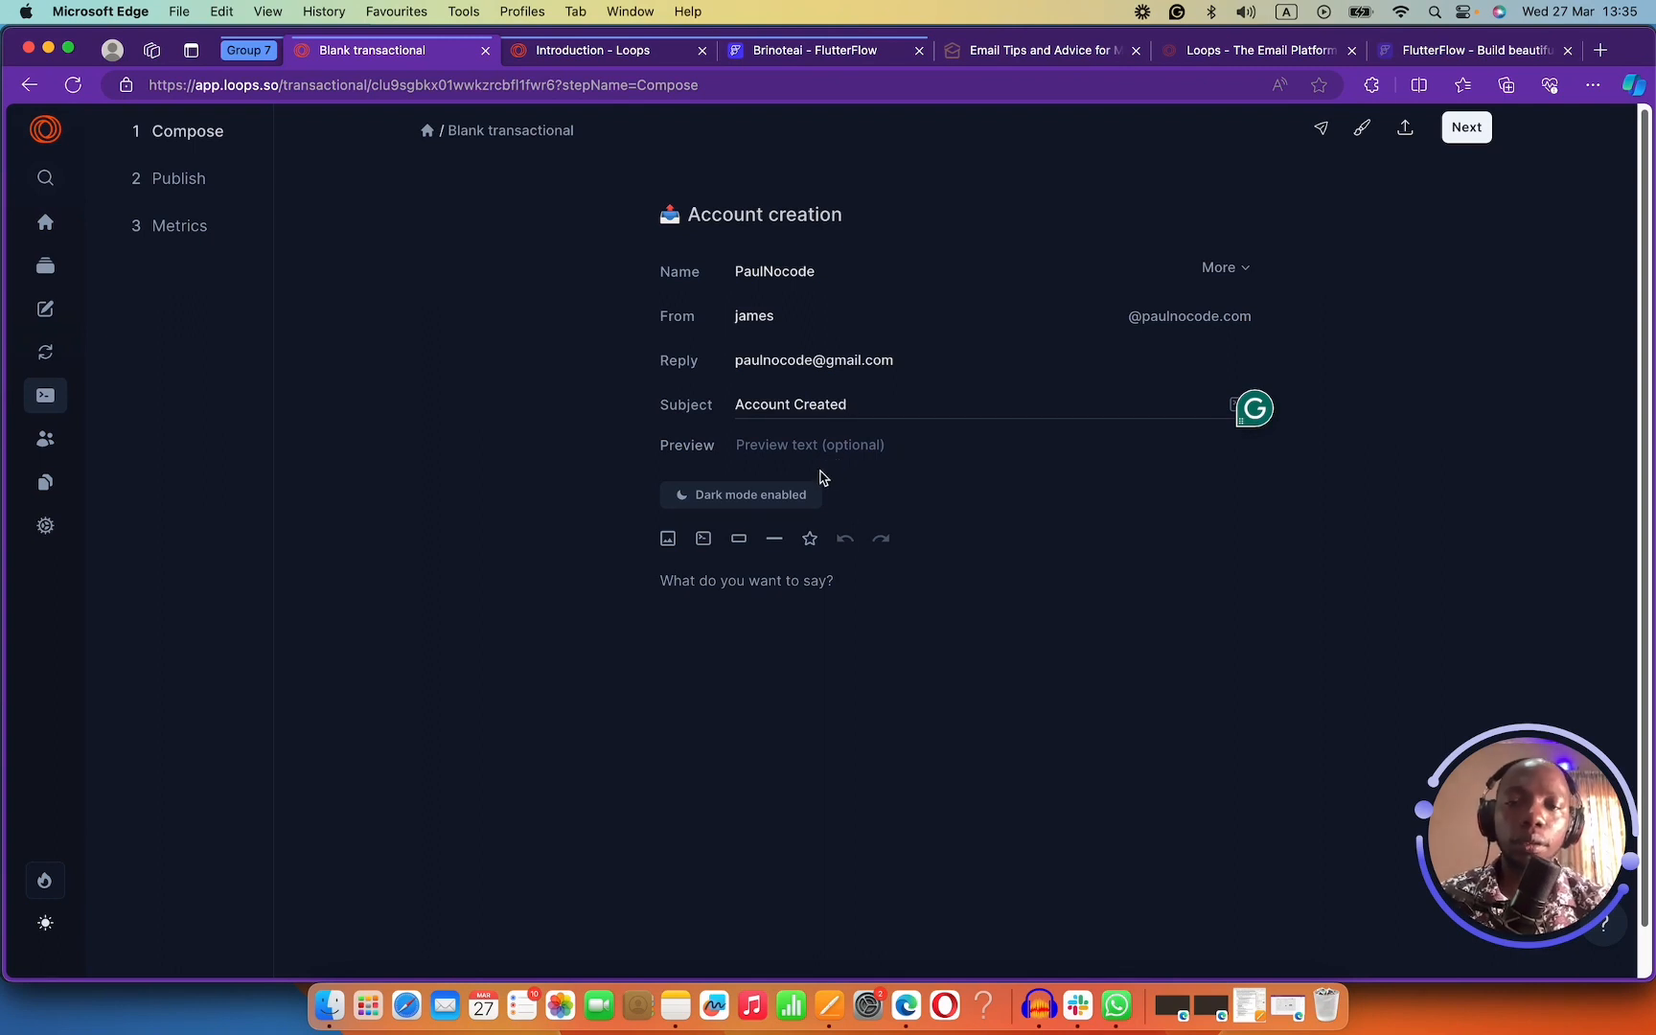
# Start the email body with 'Hey', trying a data variable after it and then removing it.
pyautogui.click(713, 581)
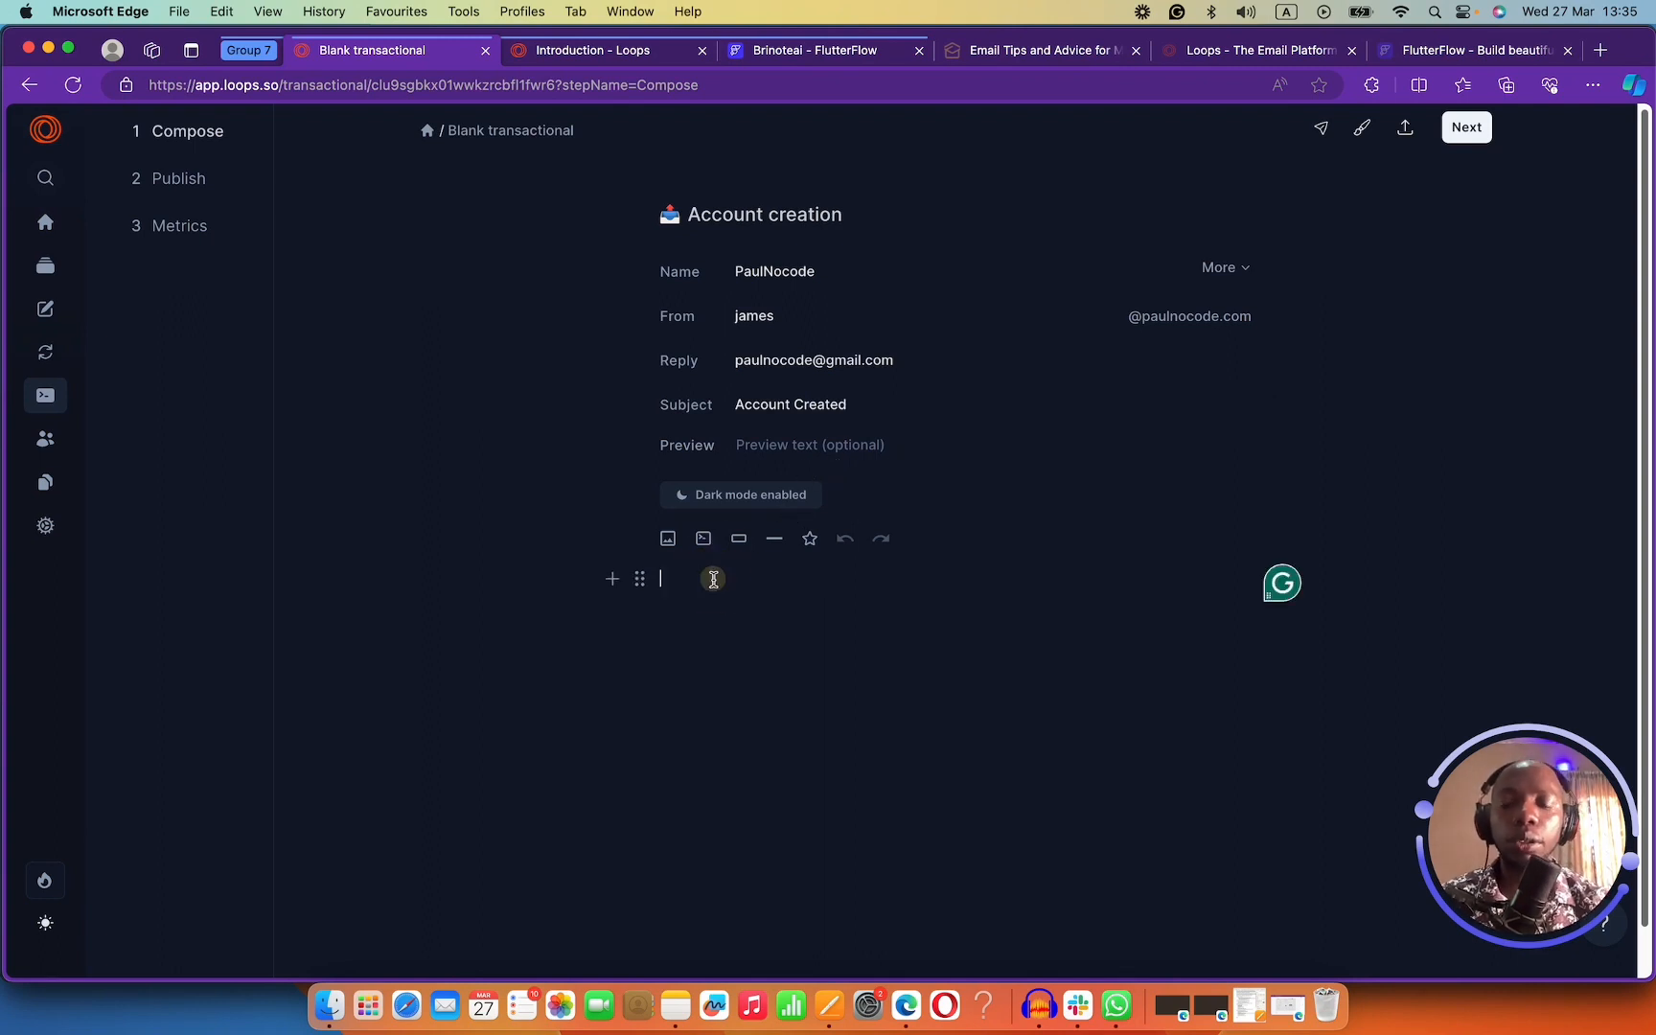
pyautogui.write('Hey')
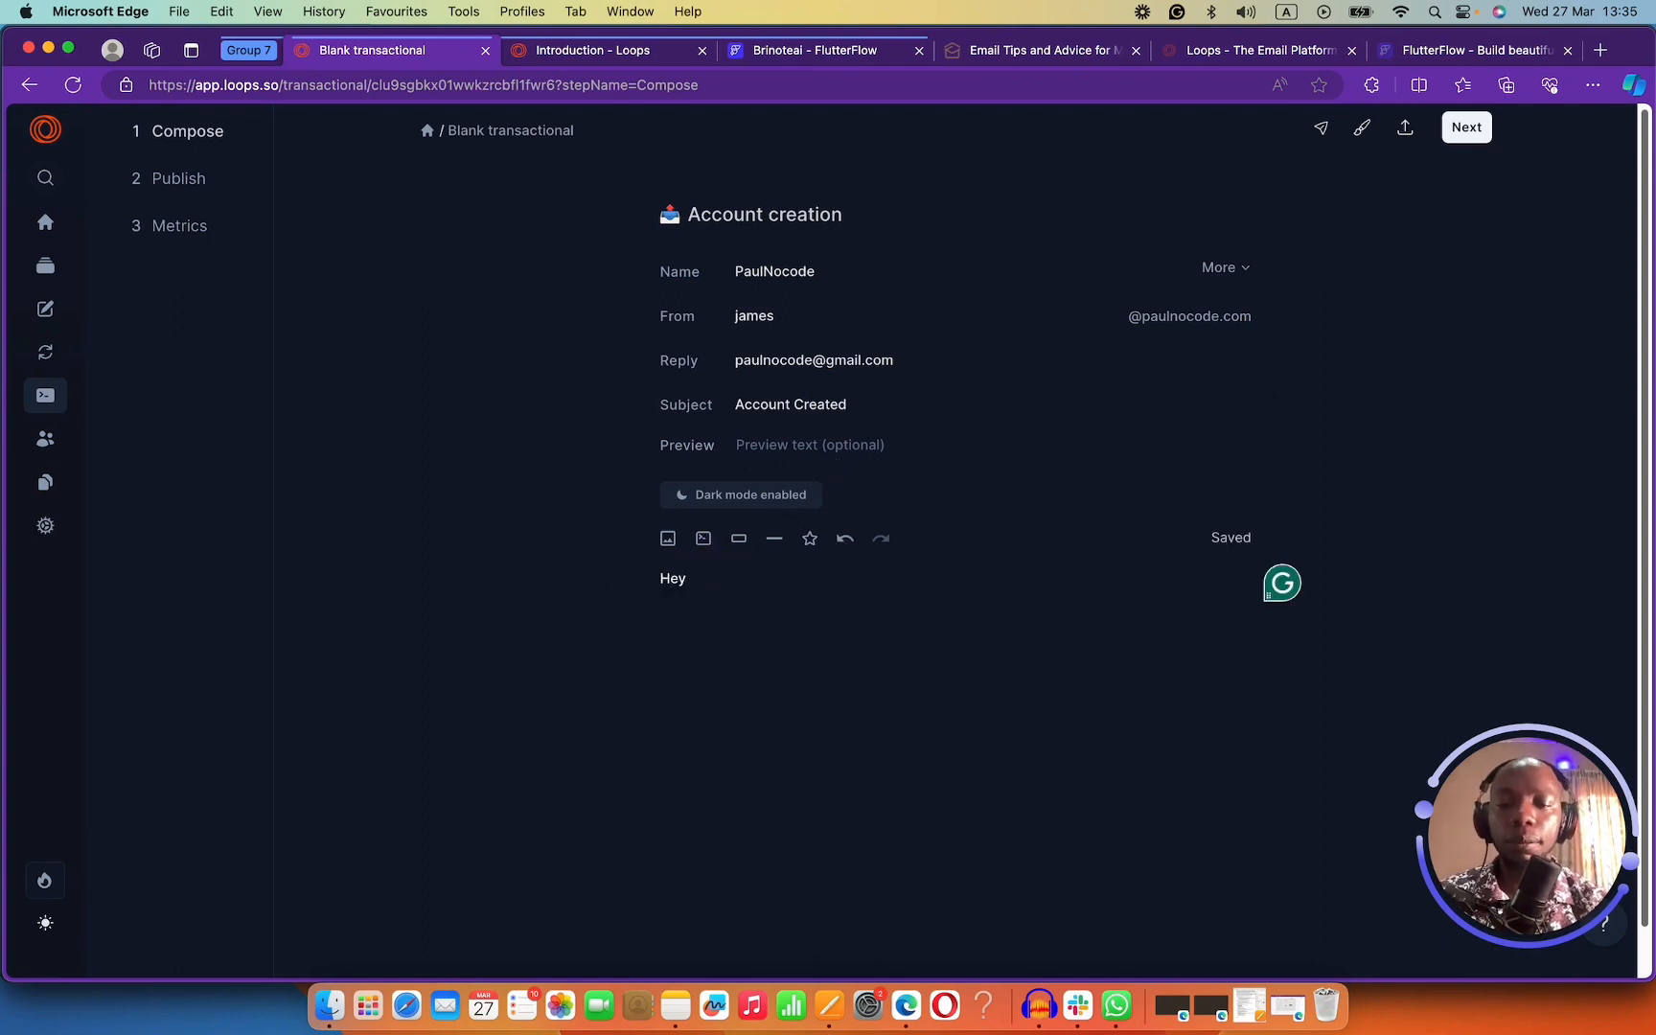
pyautogui.click(704, 538)
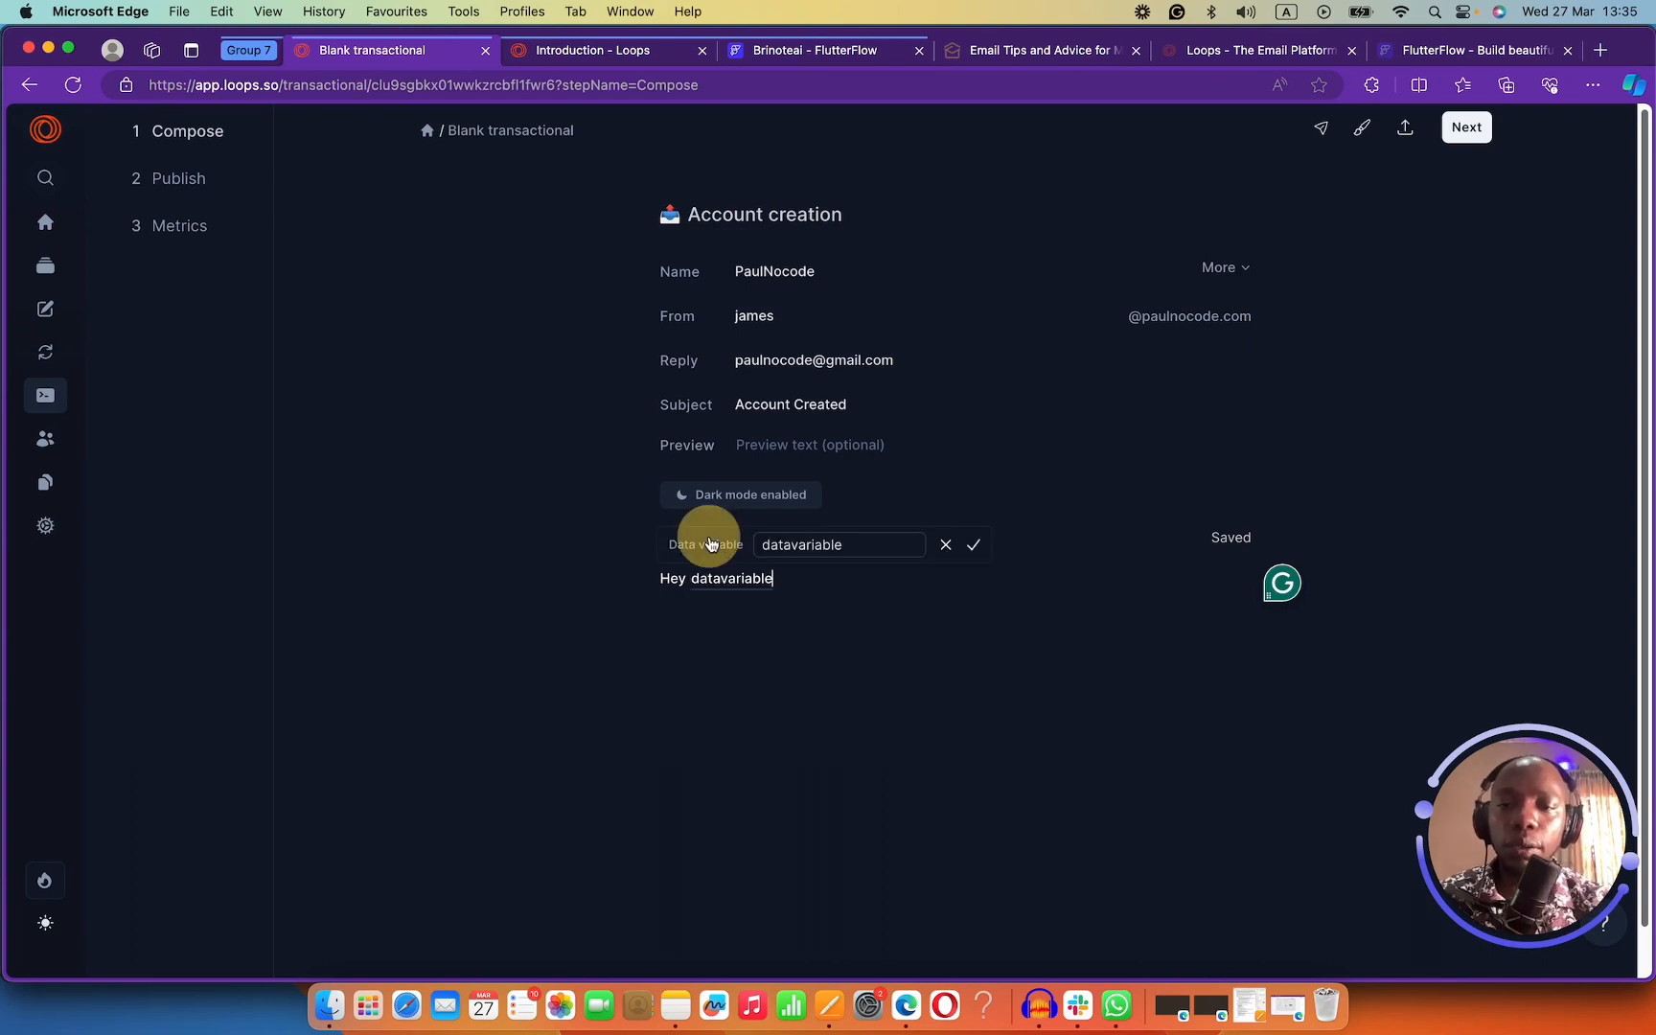
pyautogui.click(944, 545)
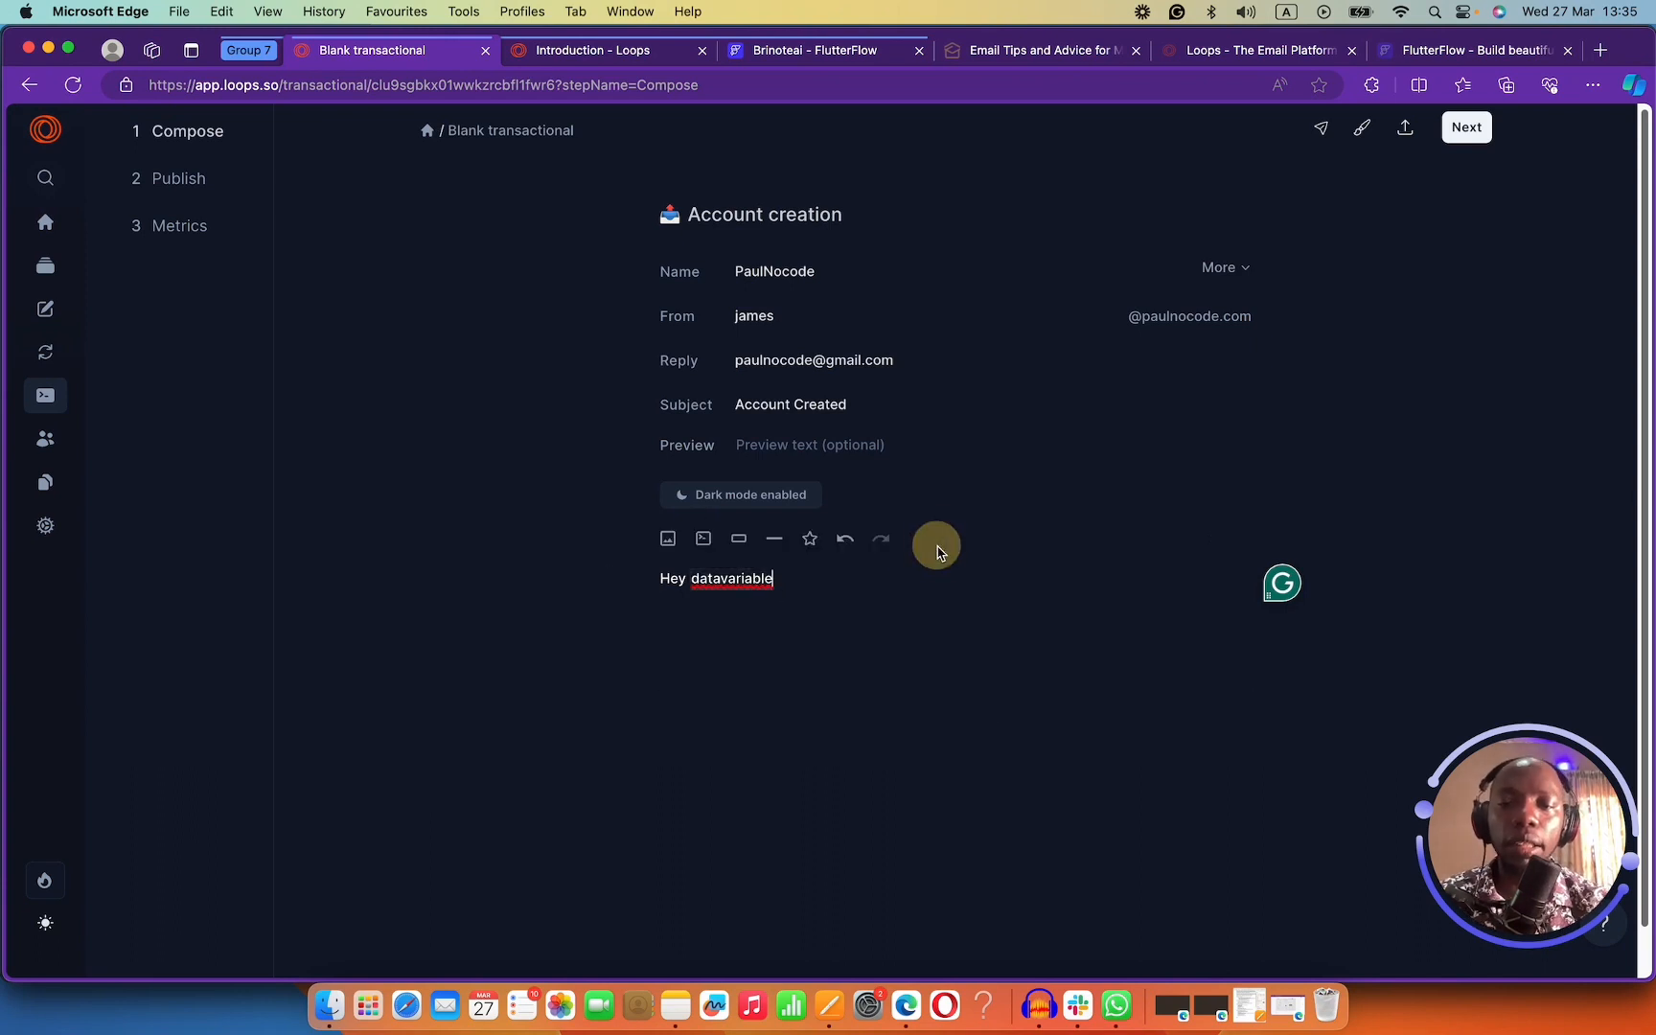
pyautogui.click(779, 586)
pyautogui.press('super+a')
pyautogui.press('BackSpace')
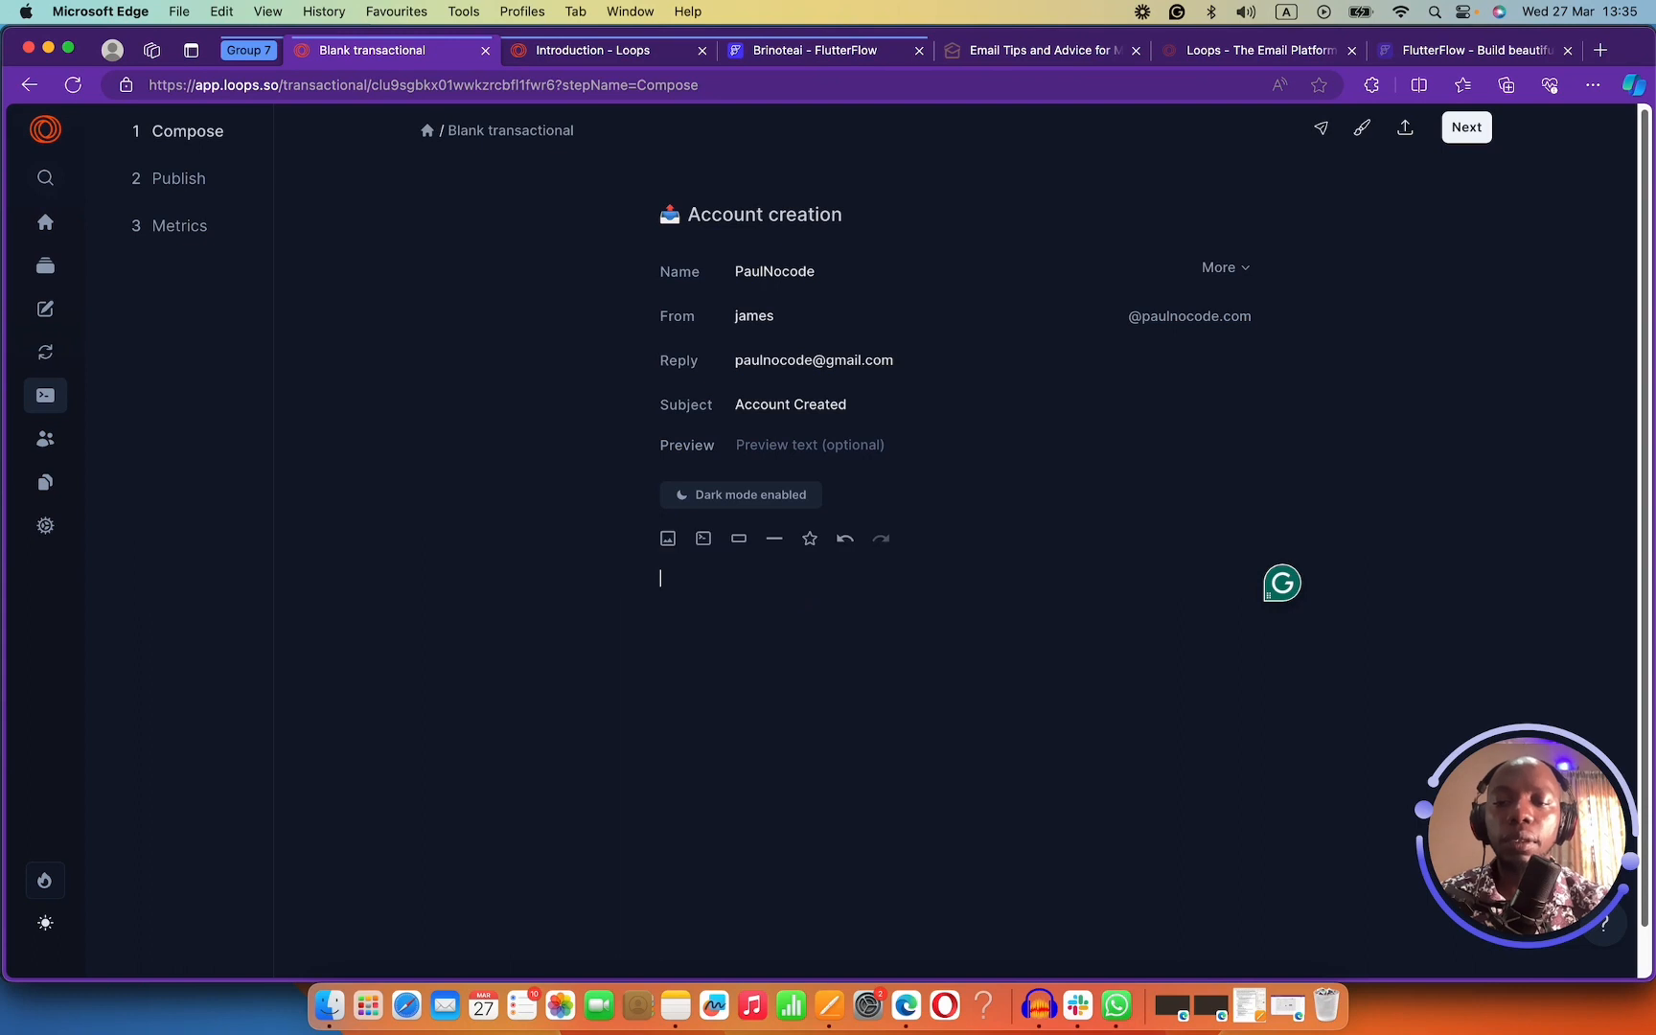
pyautogui.write('Hey,')
# Add 'Thank you for creating an account.', the Brinote.ai welcome, product line, and a 'Brinote ai' sign-off.
pyautogui.press('Return')
pyautogui.write('T')
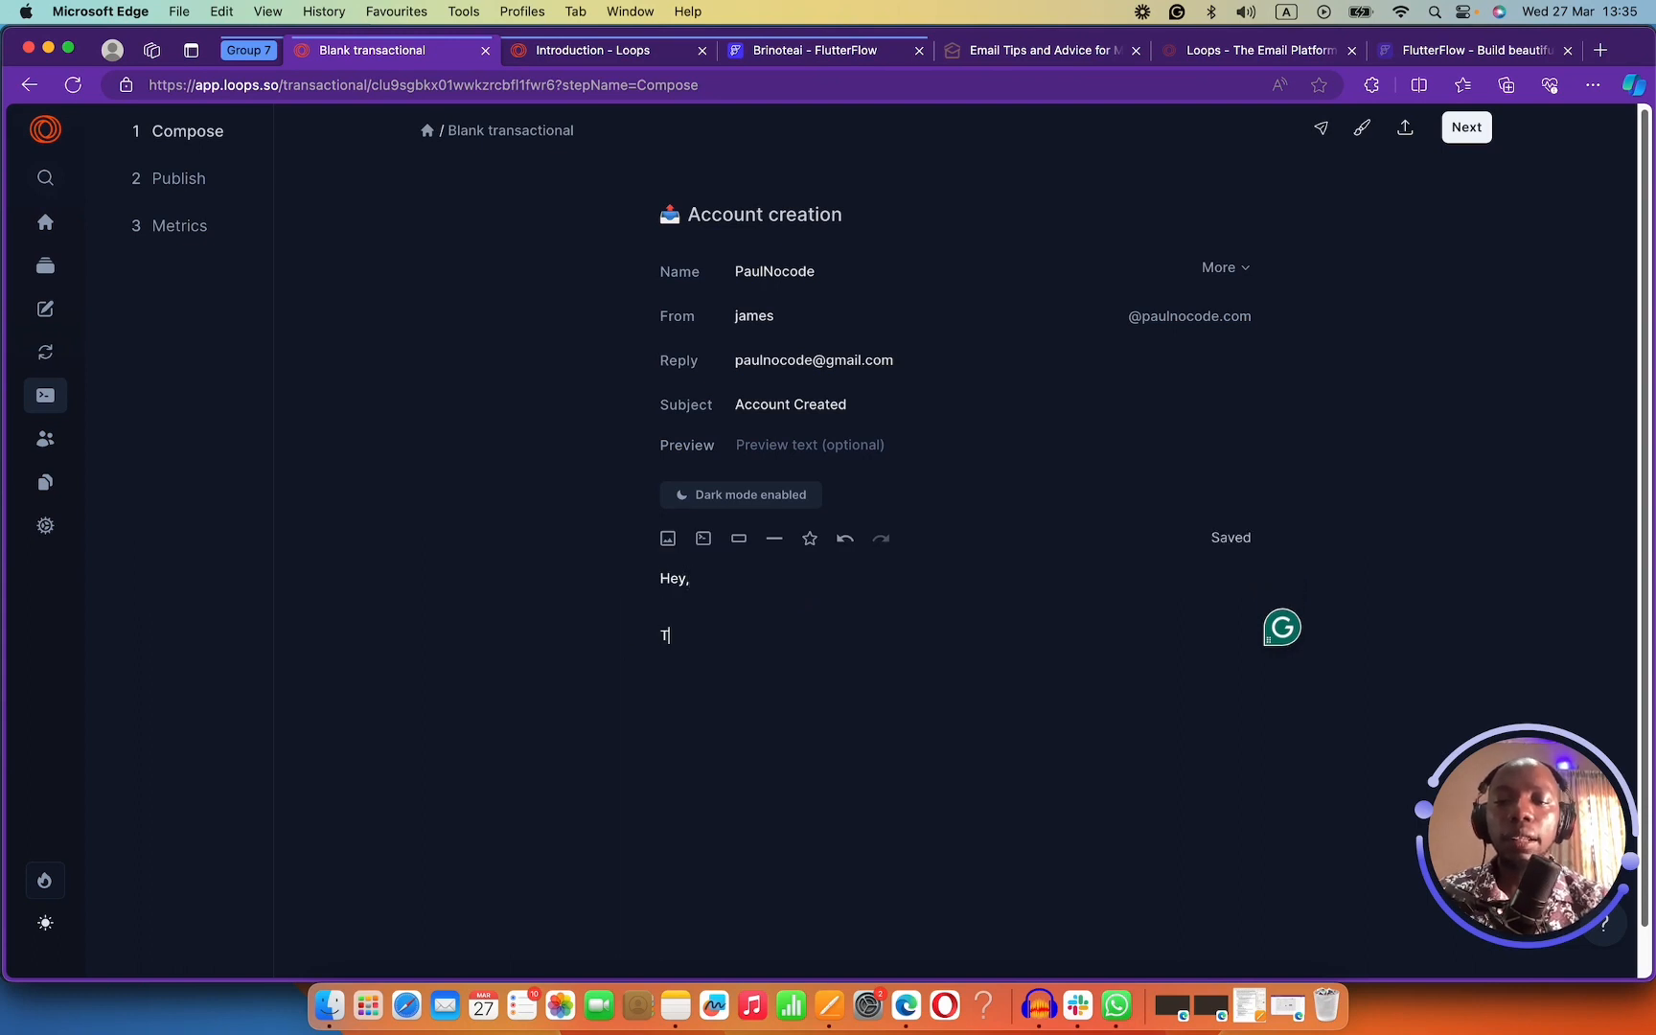
pyautogui.write('hank you for ')
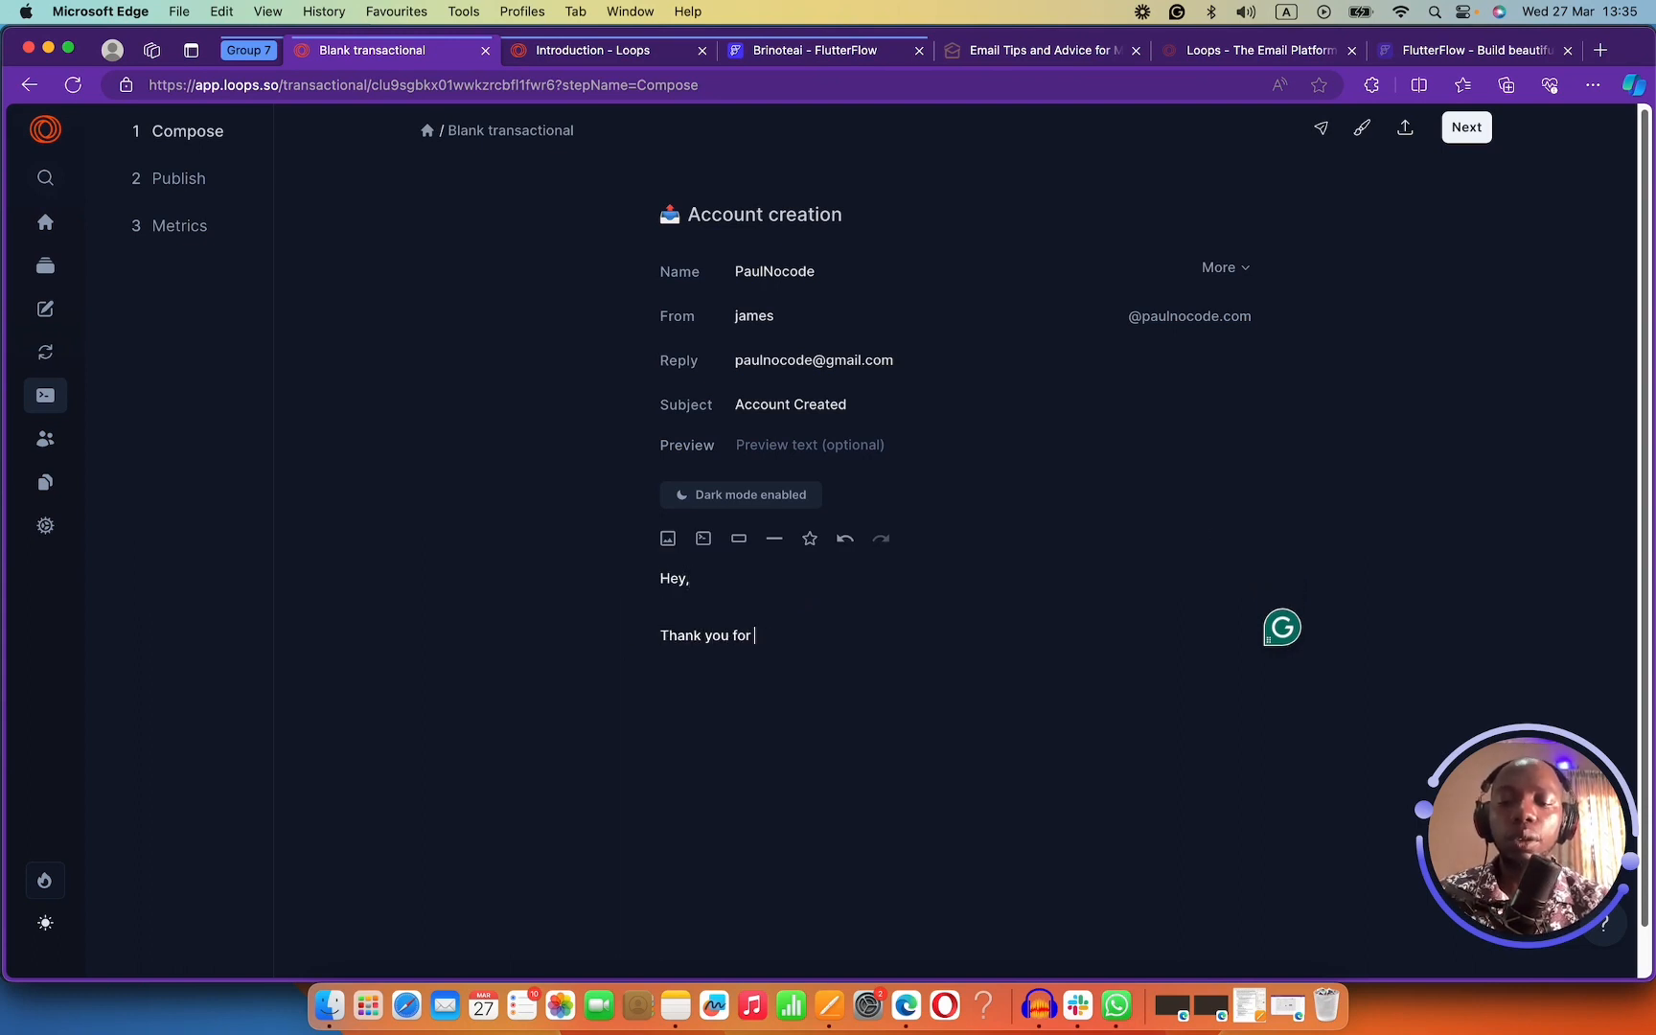
pyautogui.write('creating a')
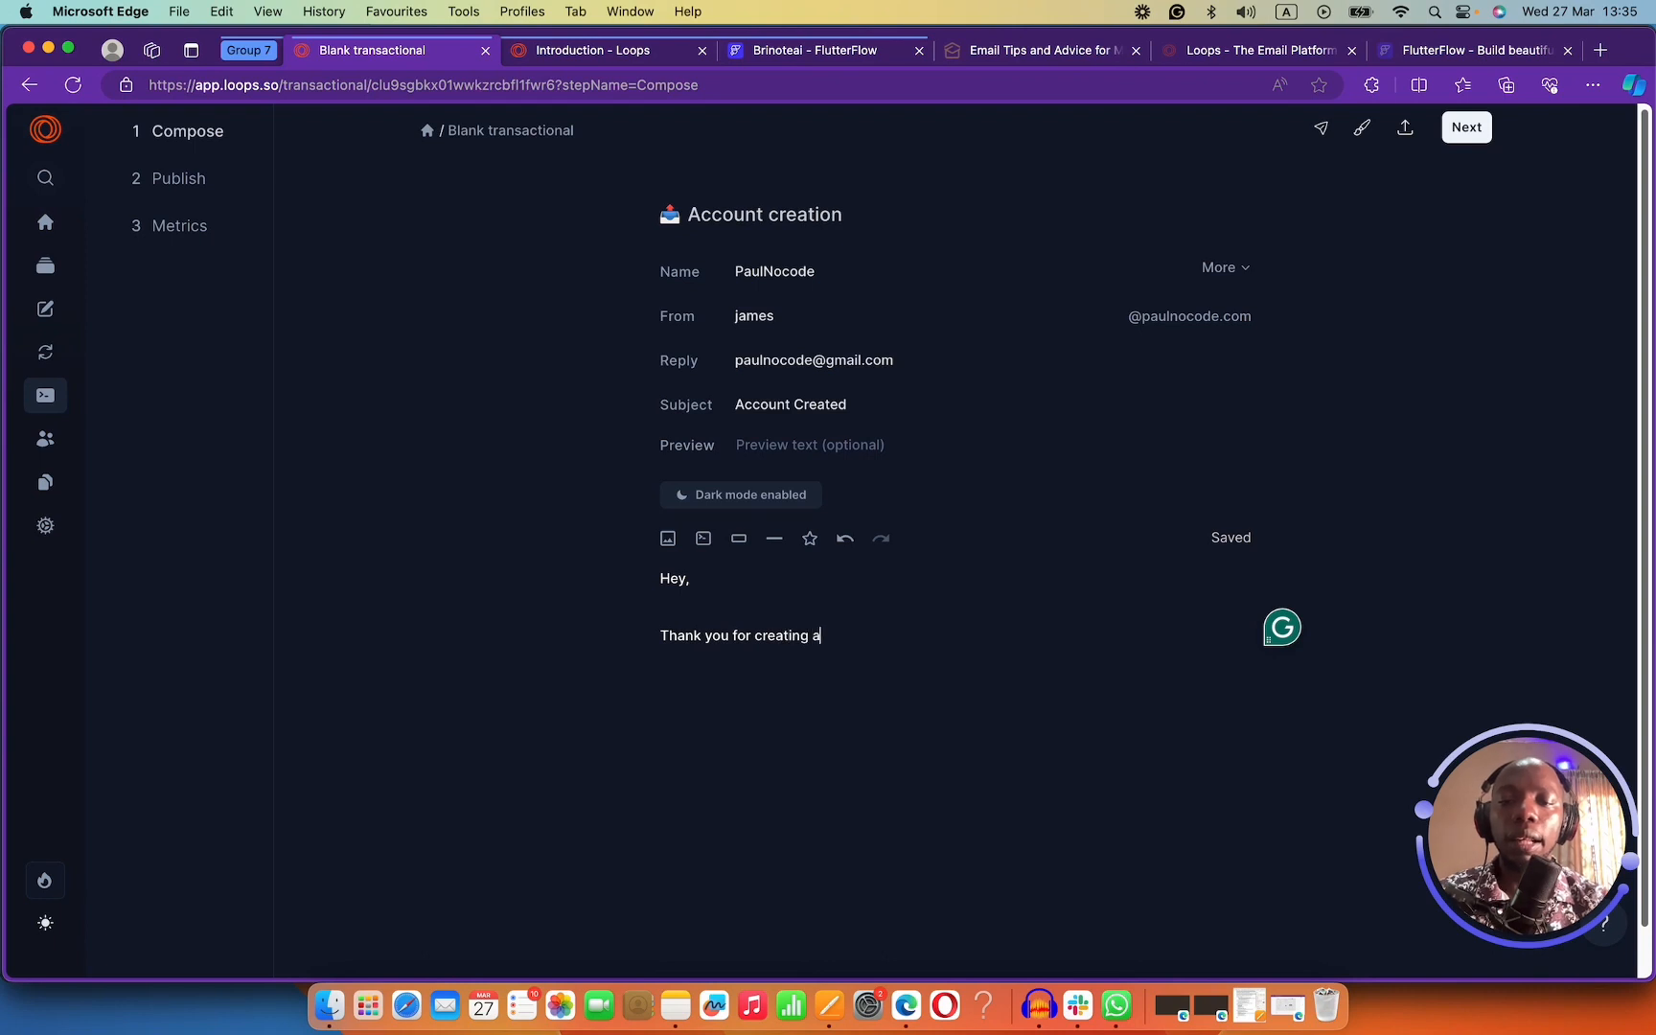
pyautogui.write('n account.')
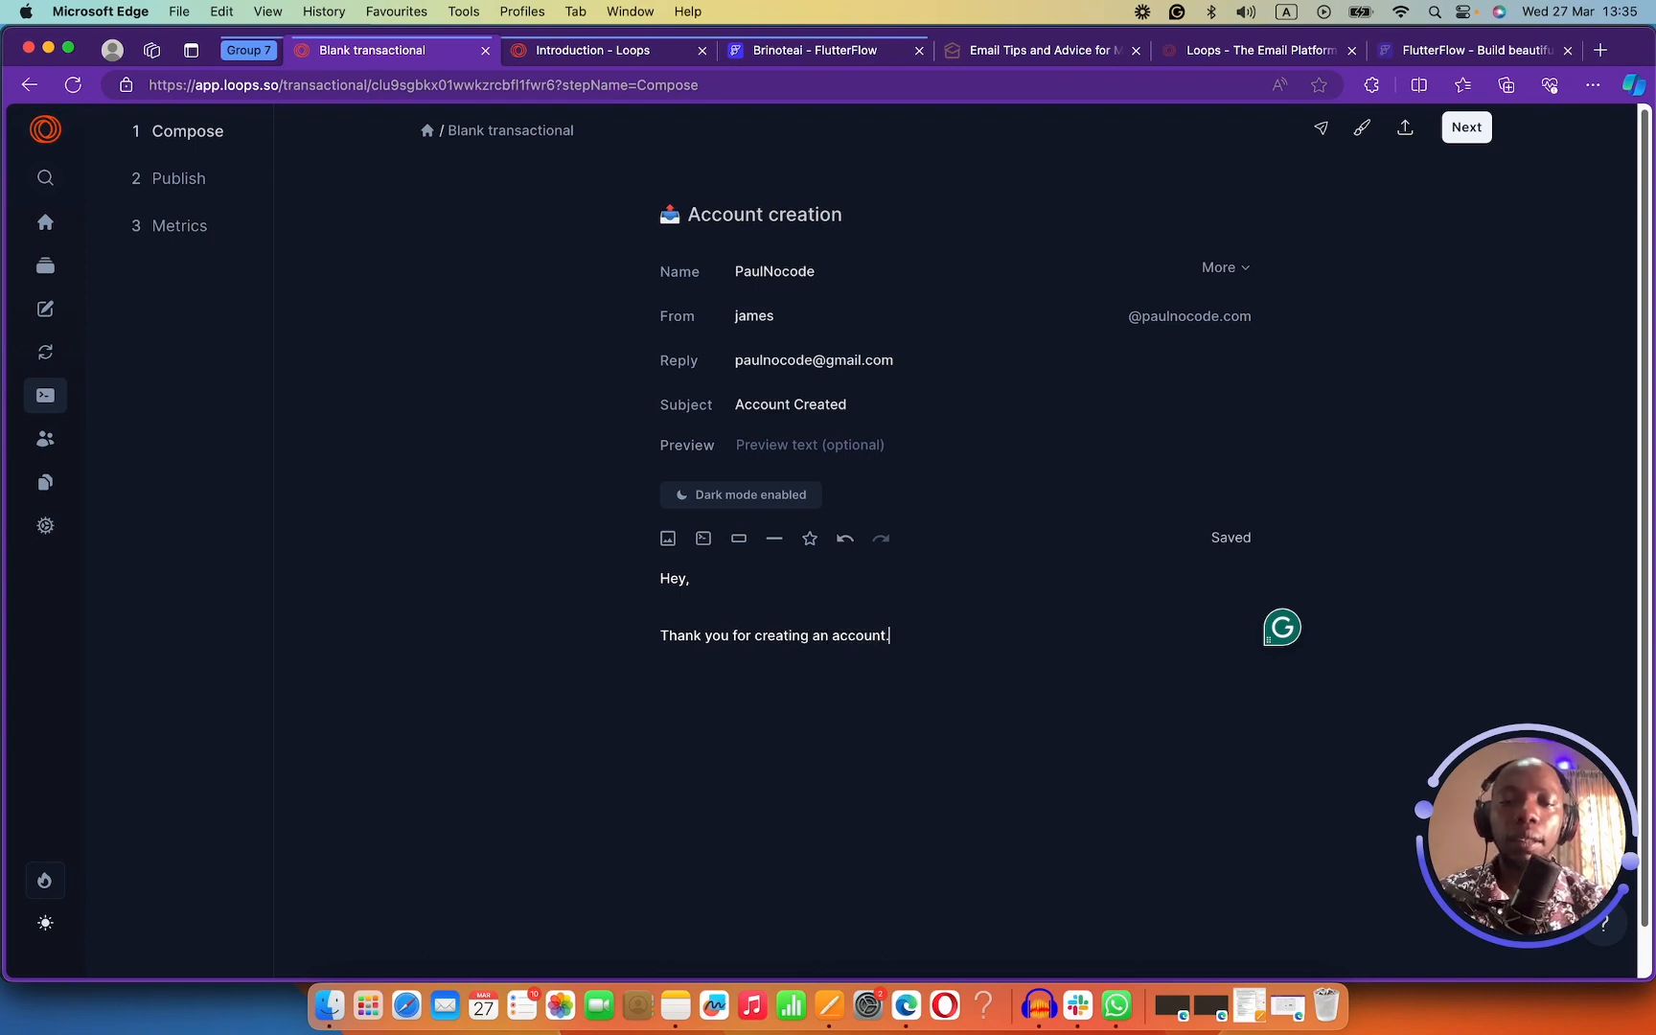
pyautogui.press('Return')
pyautogui.write('you a')
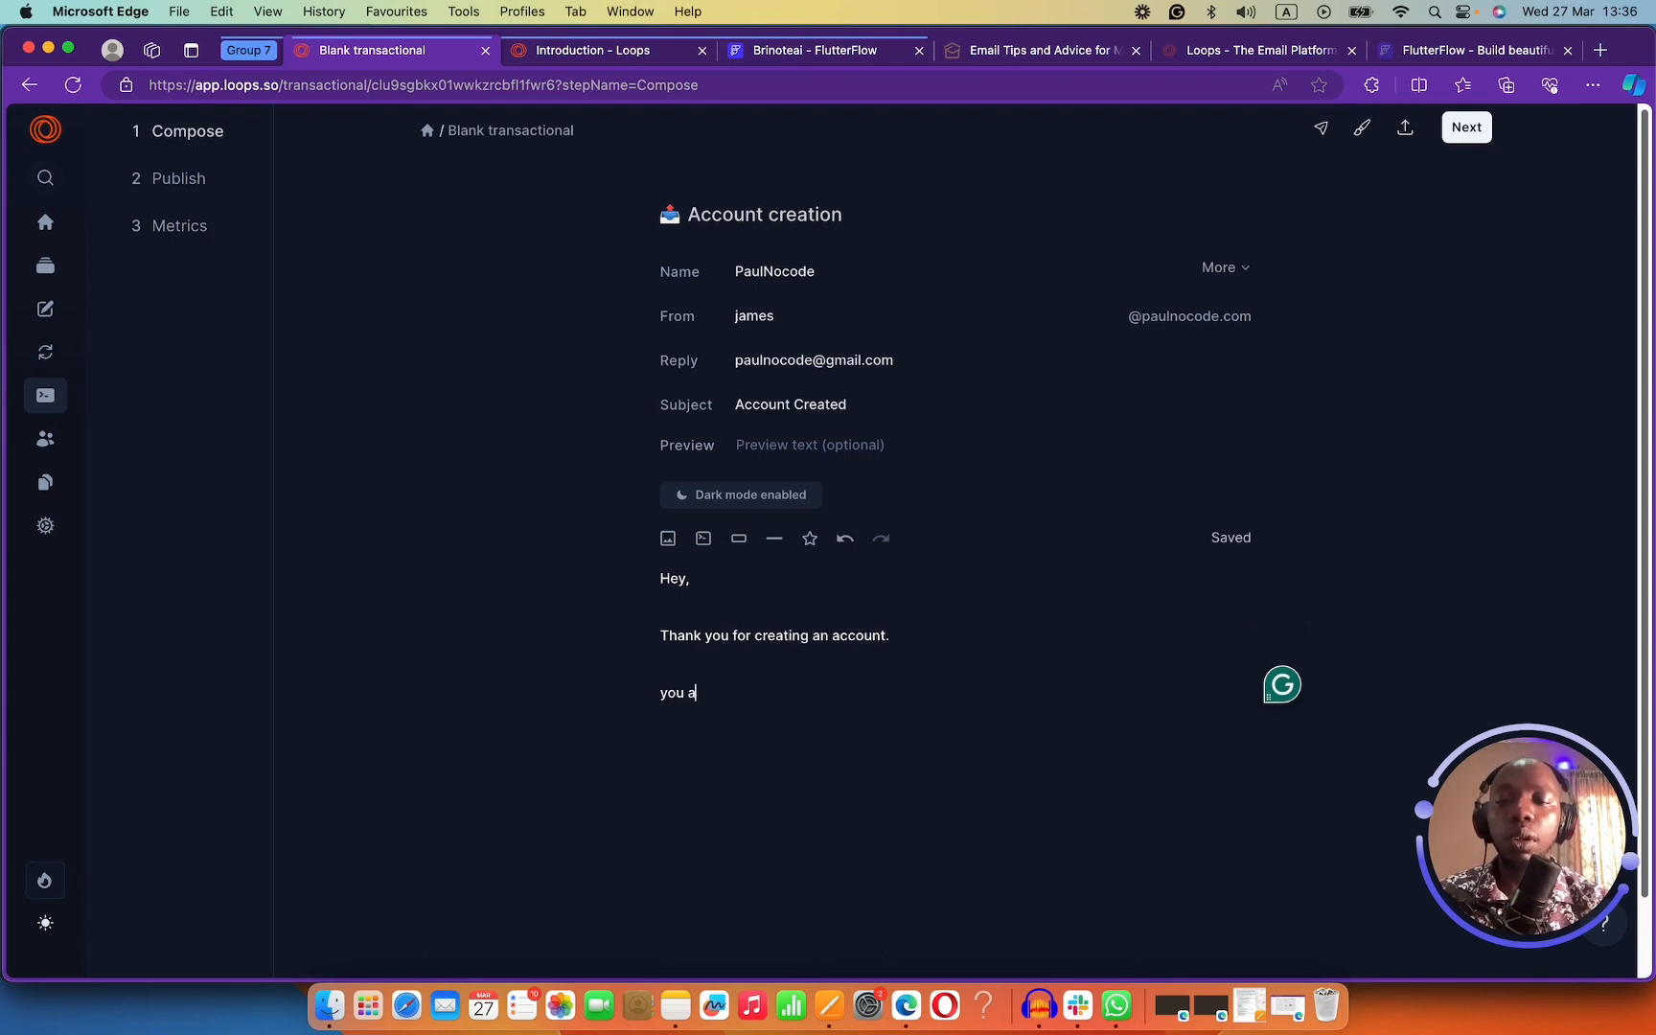
pyautogui.write('re welcome to Brinot')
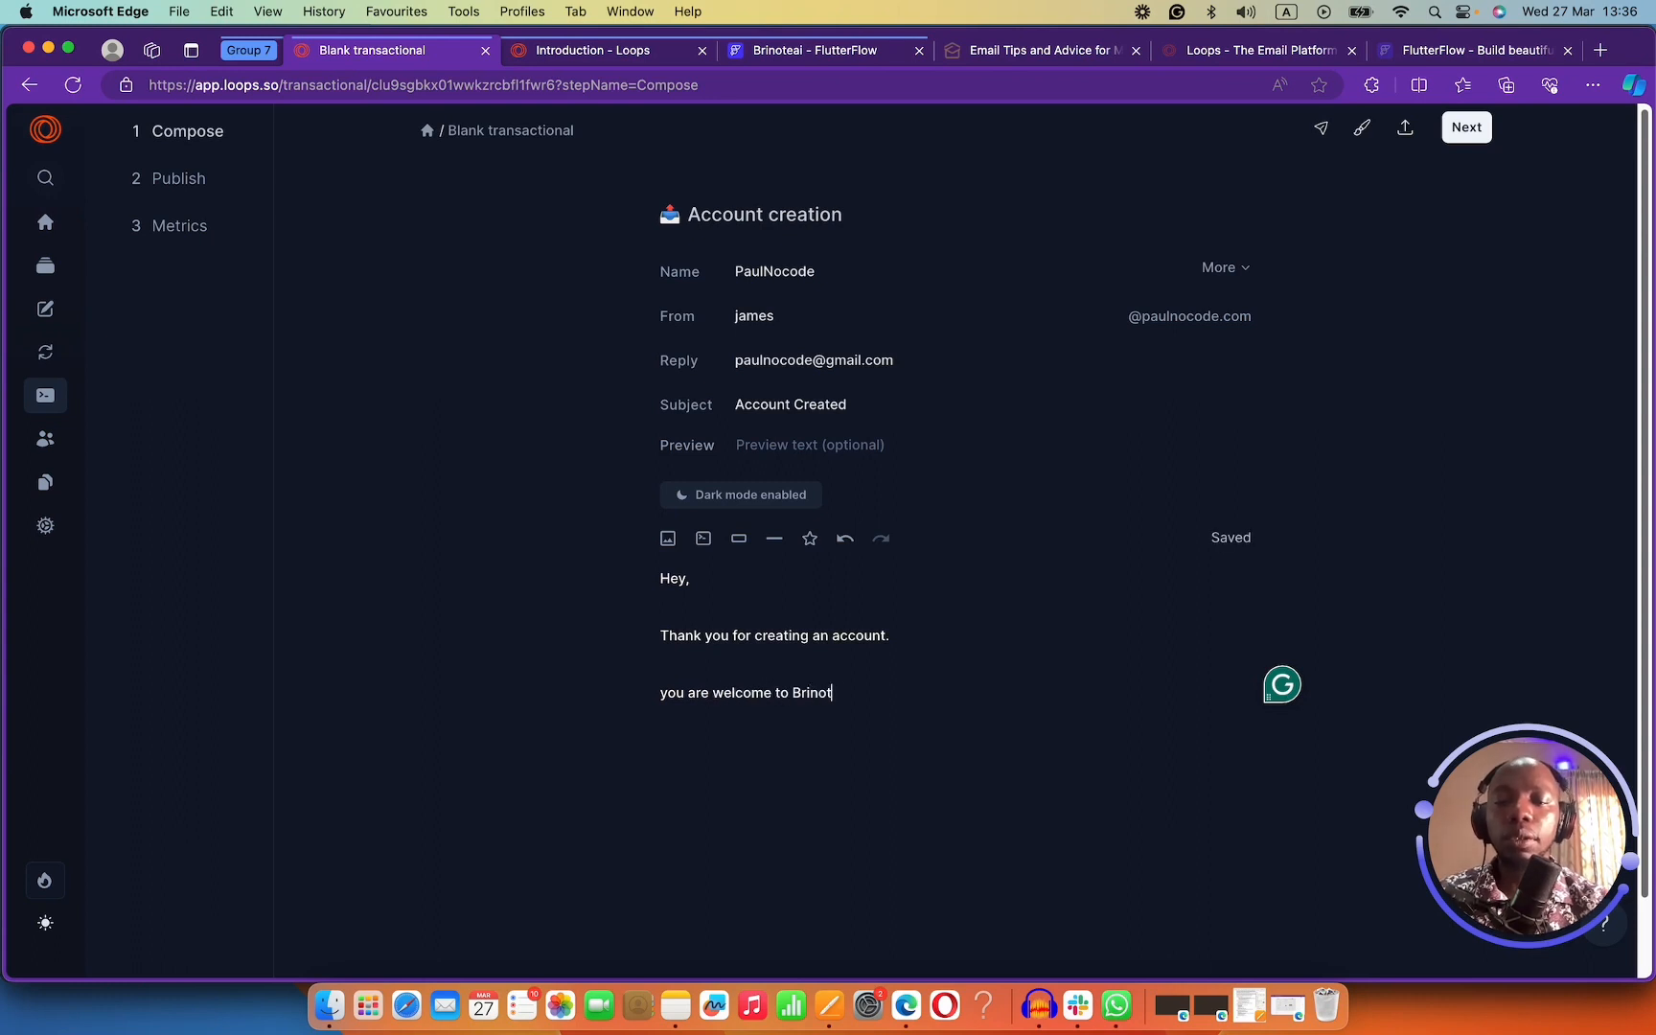
pyautogui.write('e.ai.')
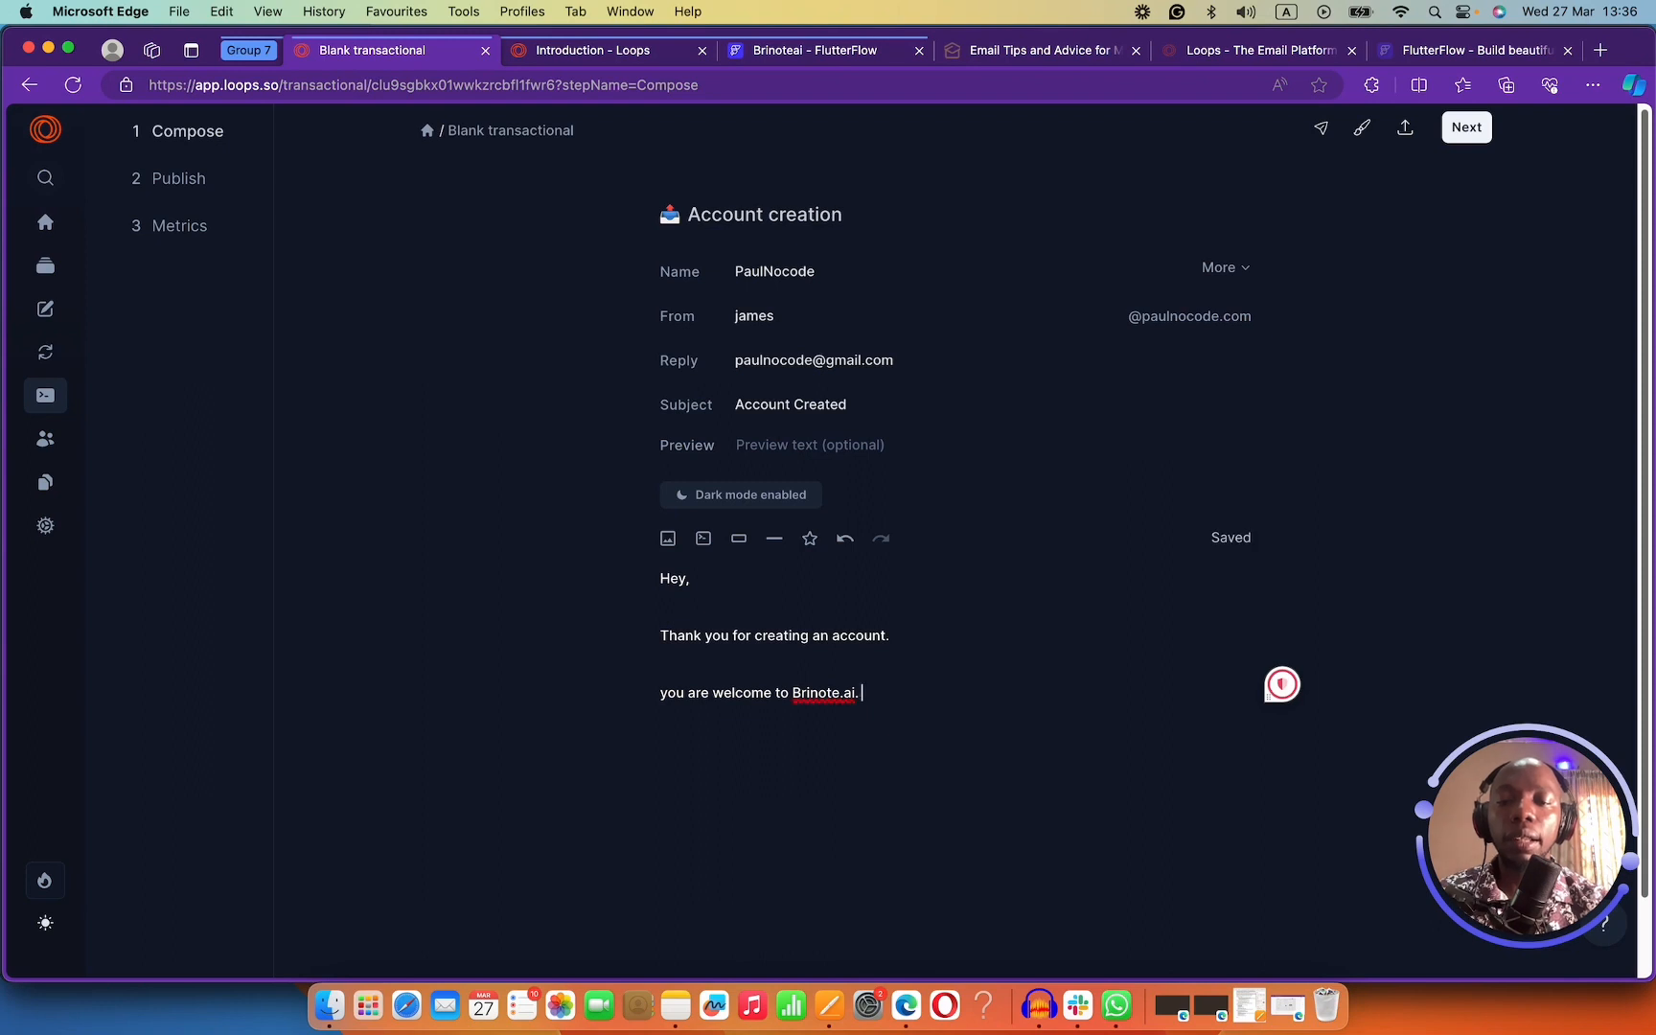
pyautogui.press('Return')
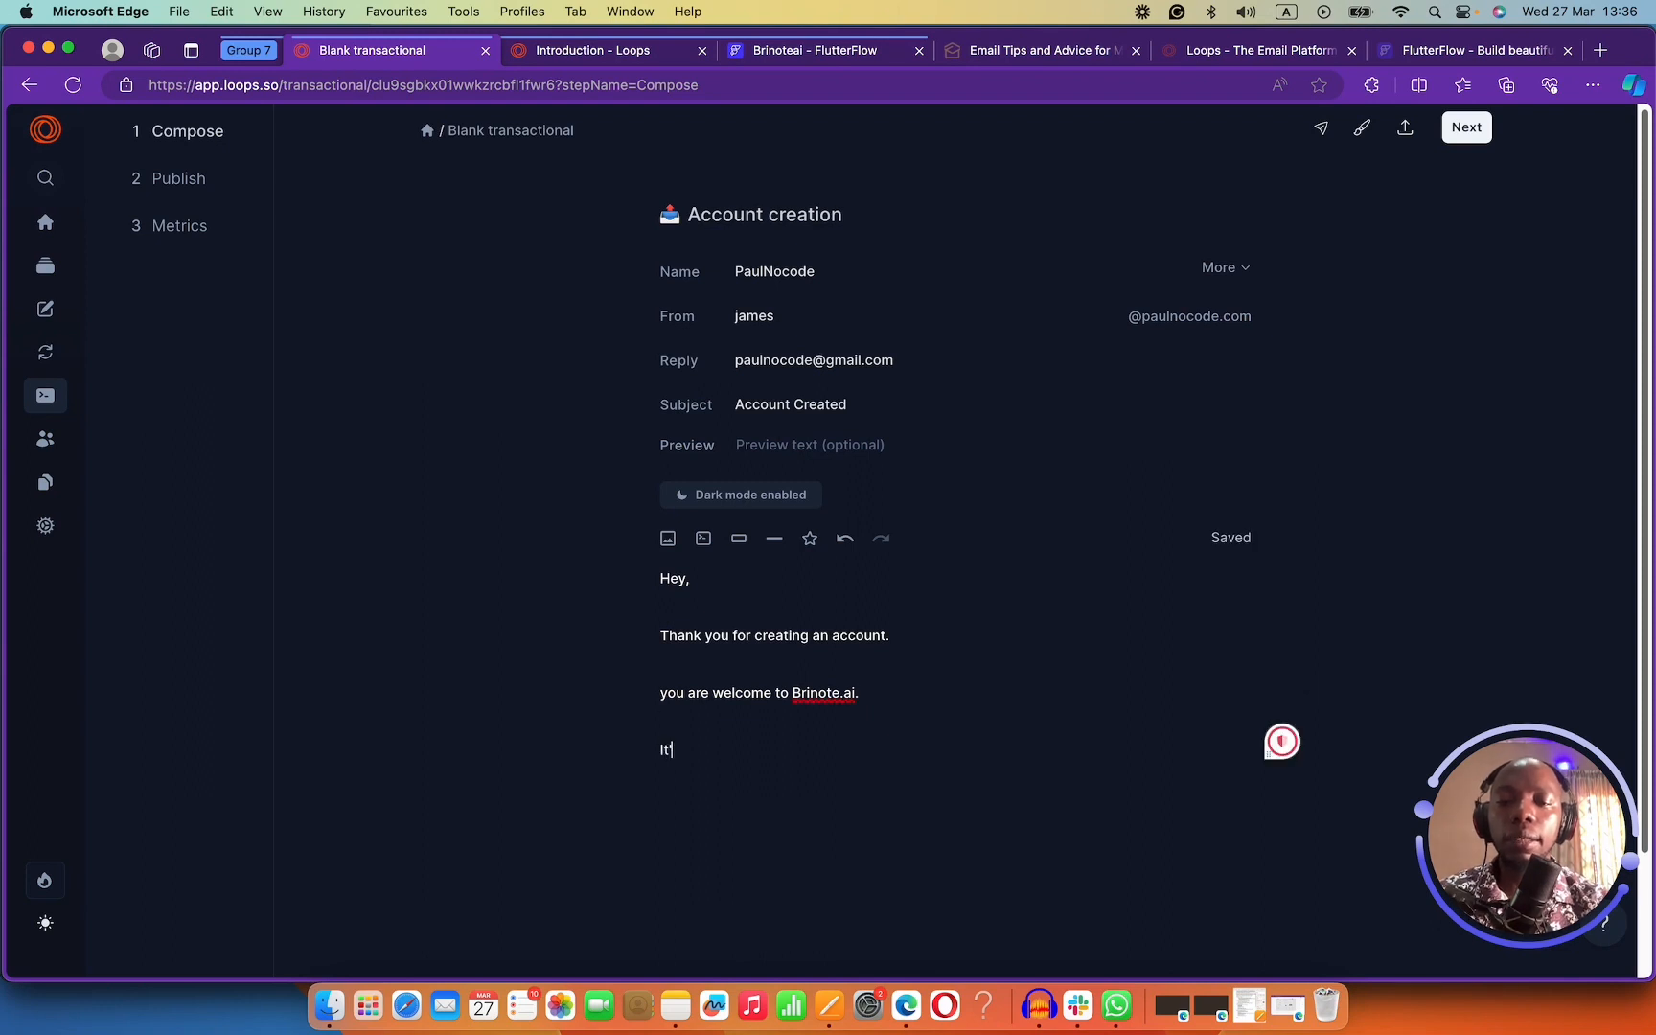
pyautogui.write("It's awesome ")
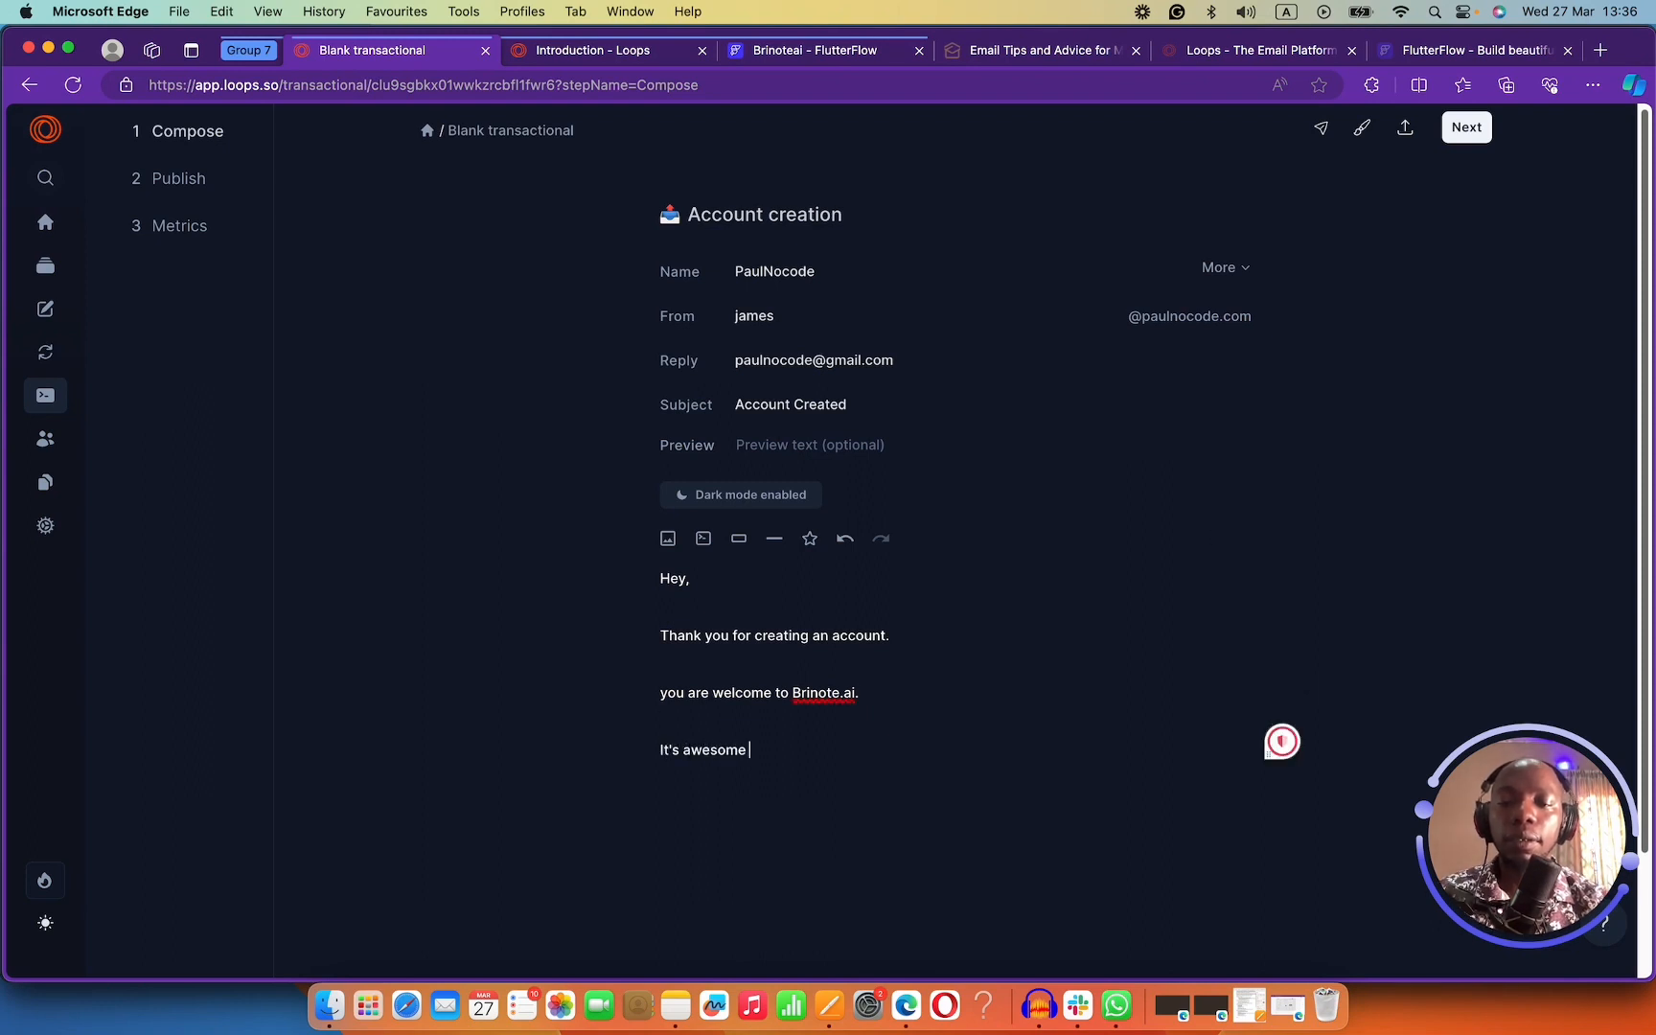
pyautogui.write('to have you use our')
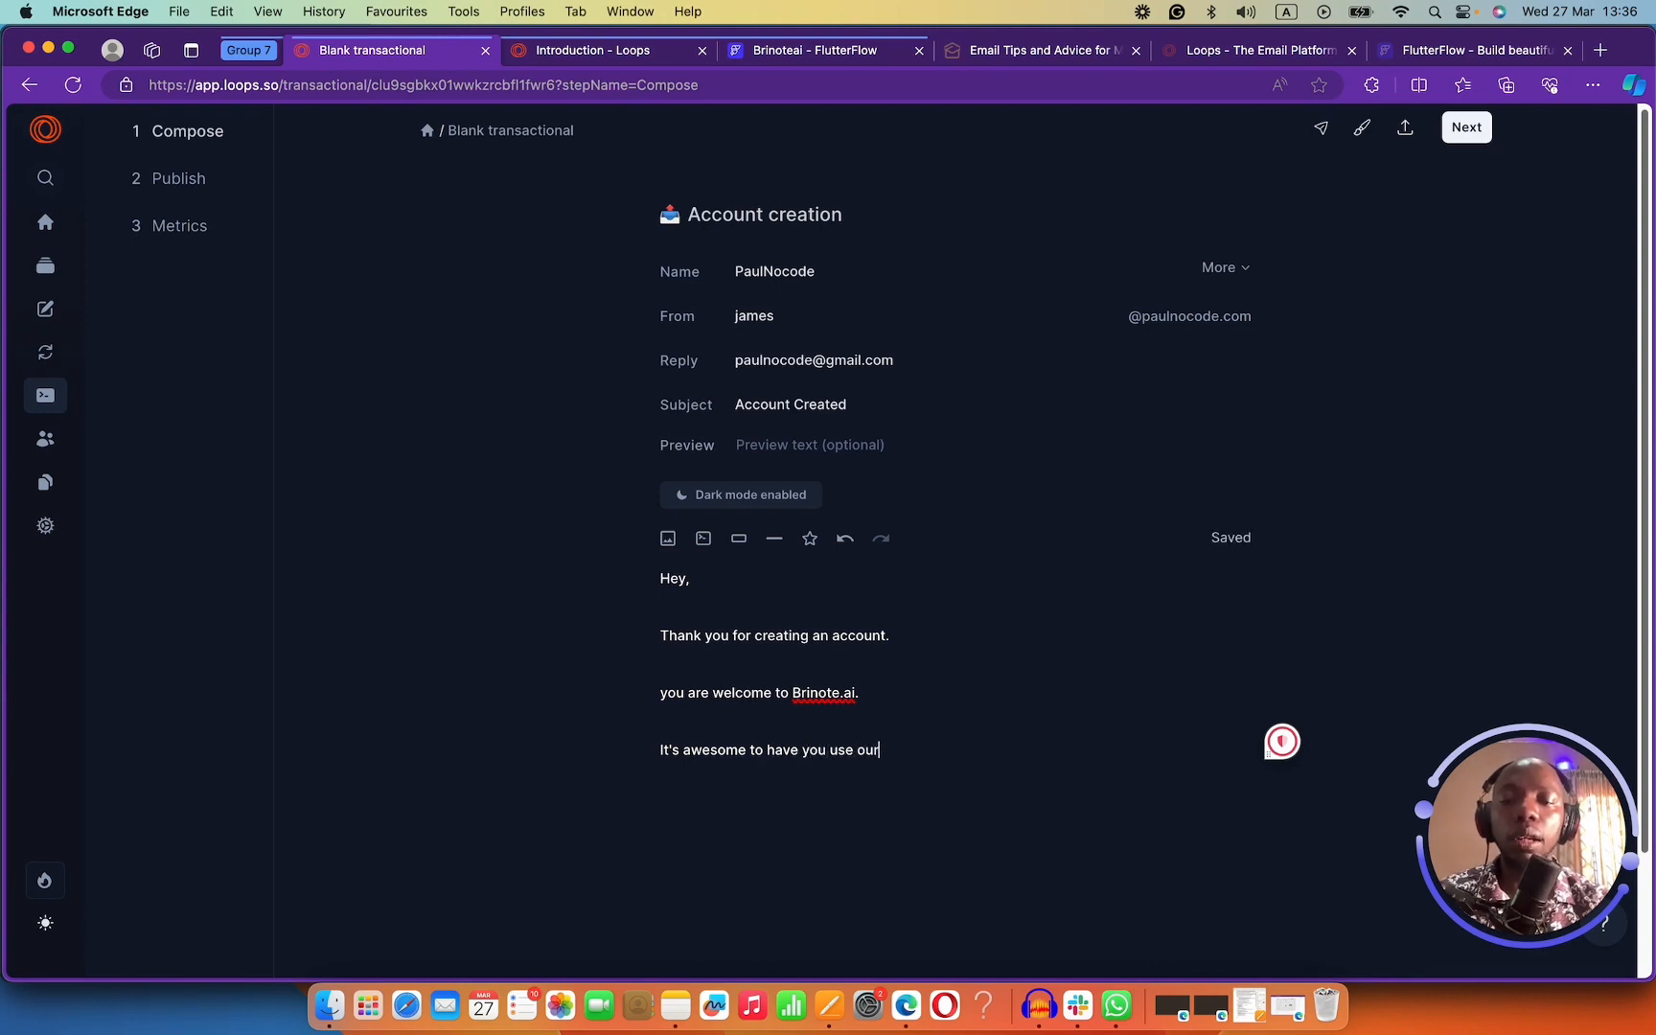
pyautogui.write(' product')
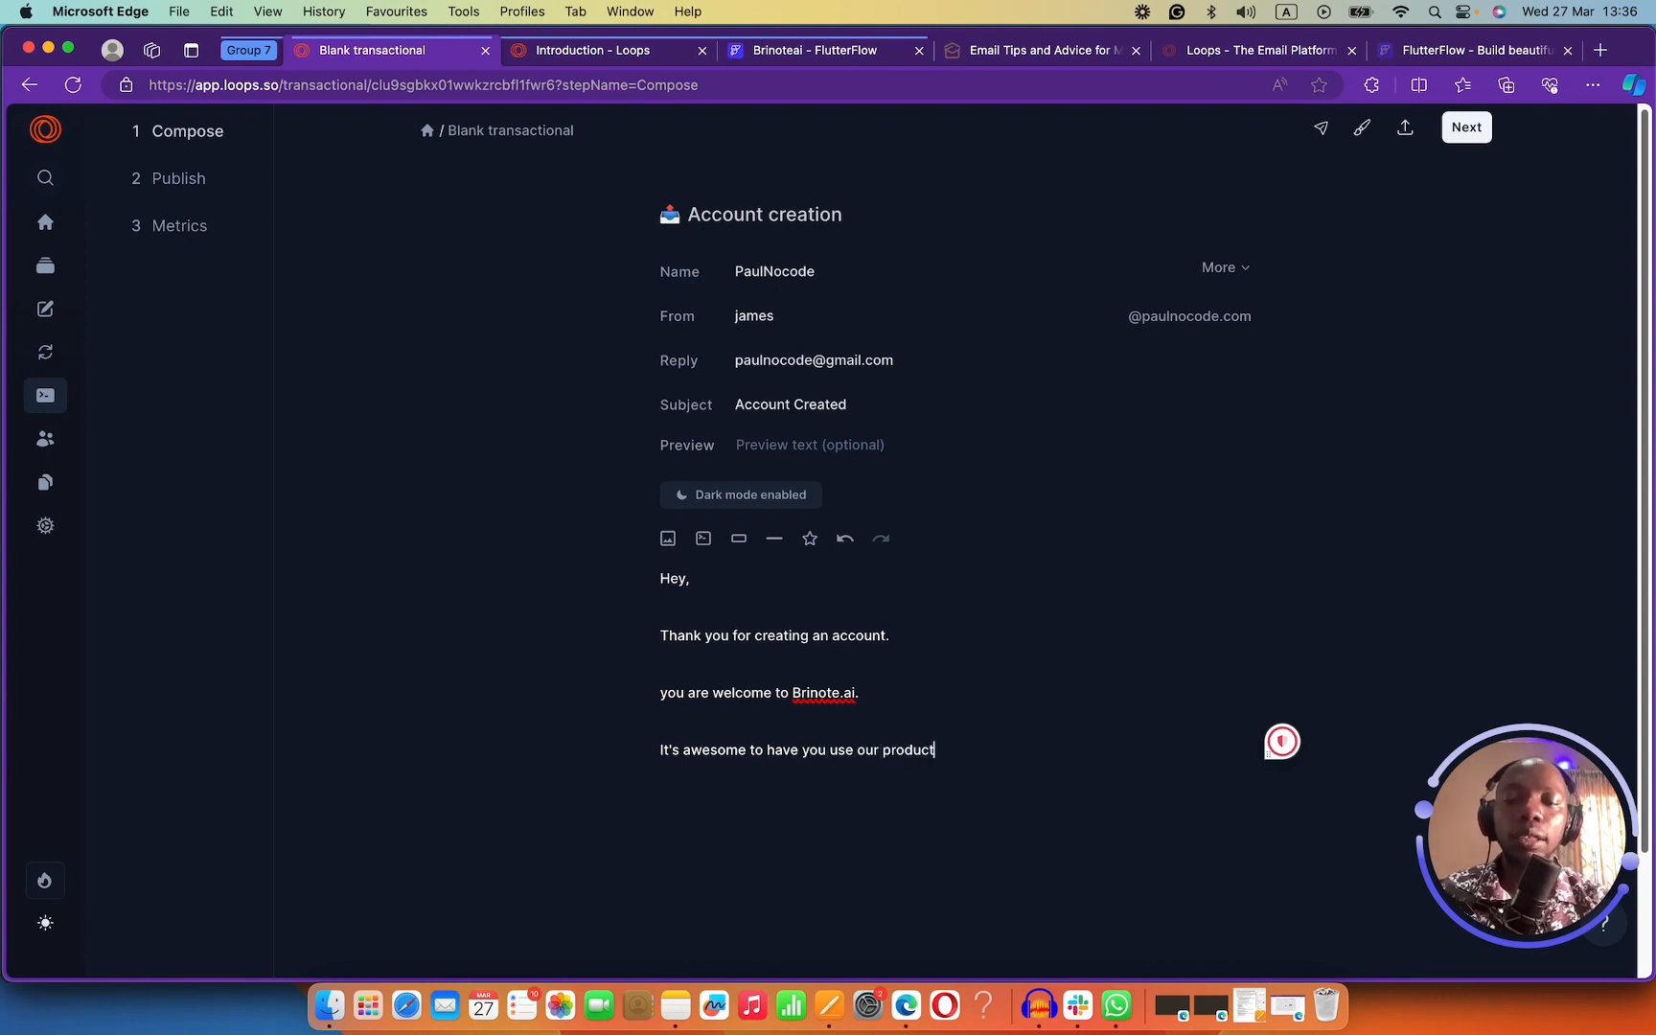
pyautogui.press('Return')
pyautogui.write('P')
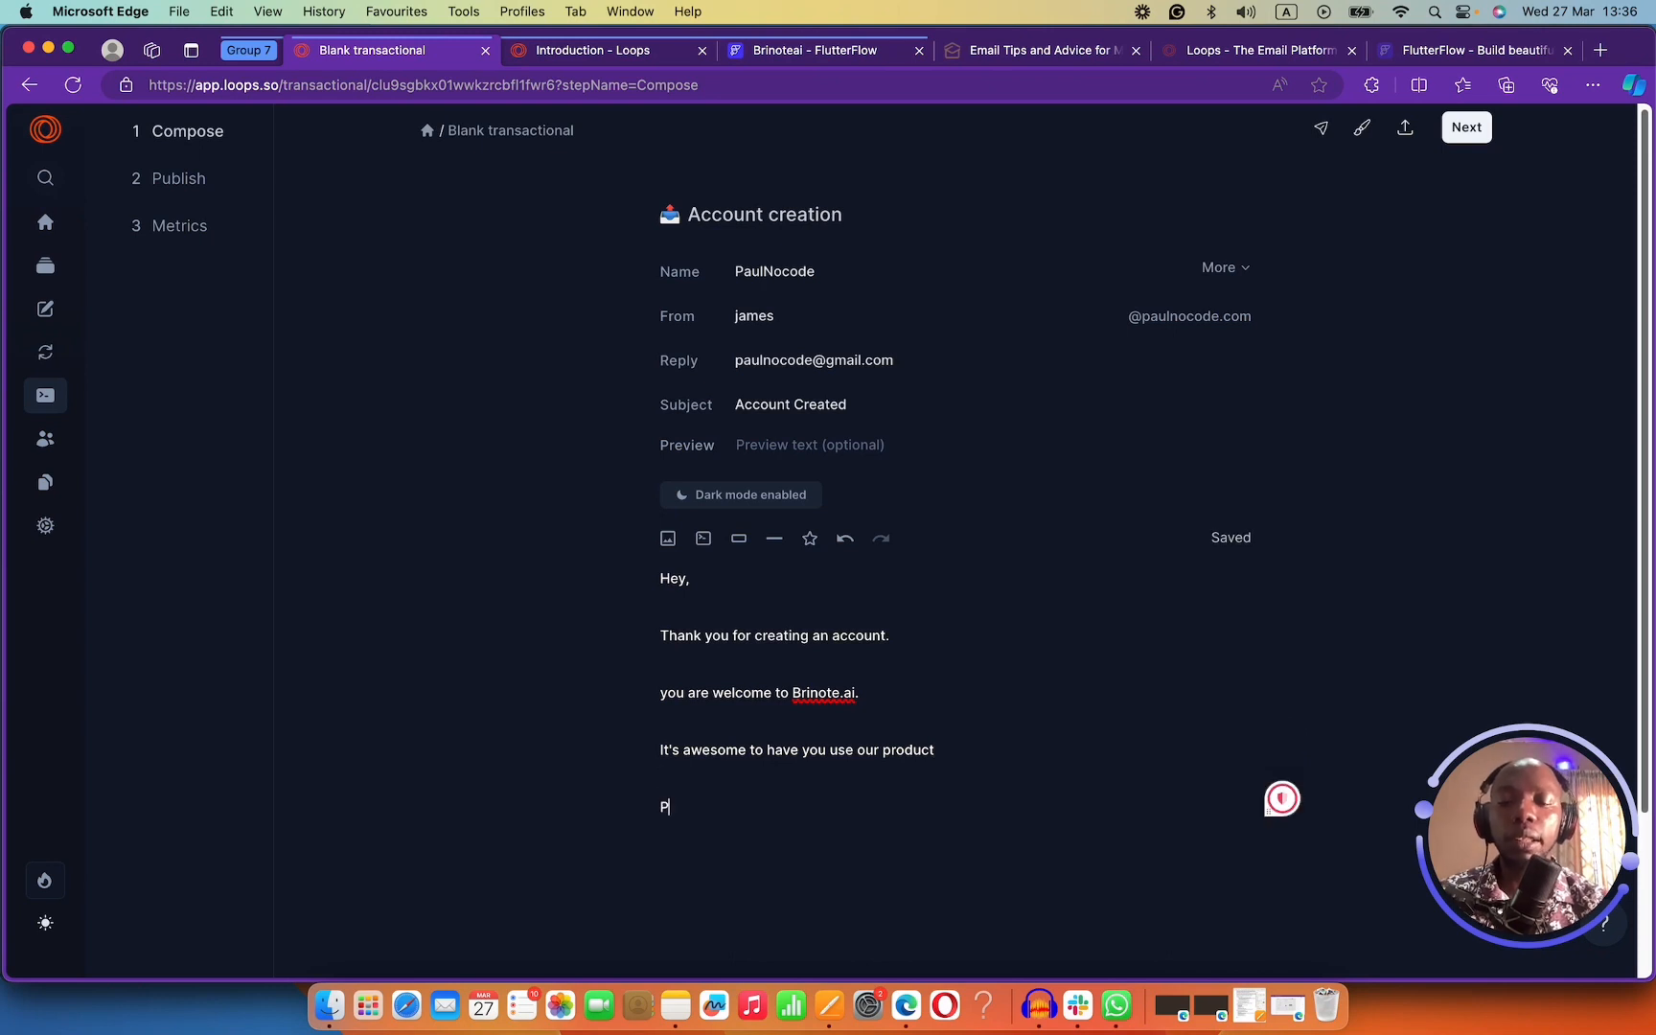
pyautogui.write('aul,')
pyautogui.press('Return')
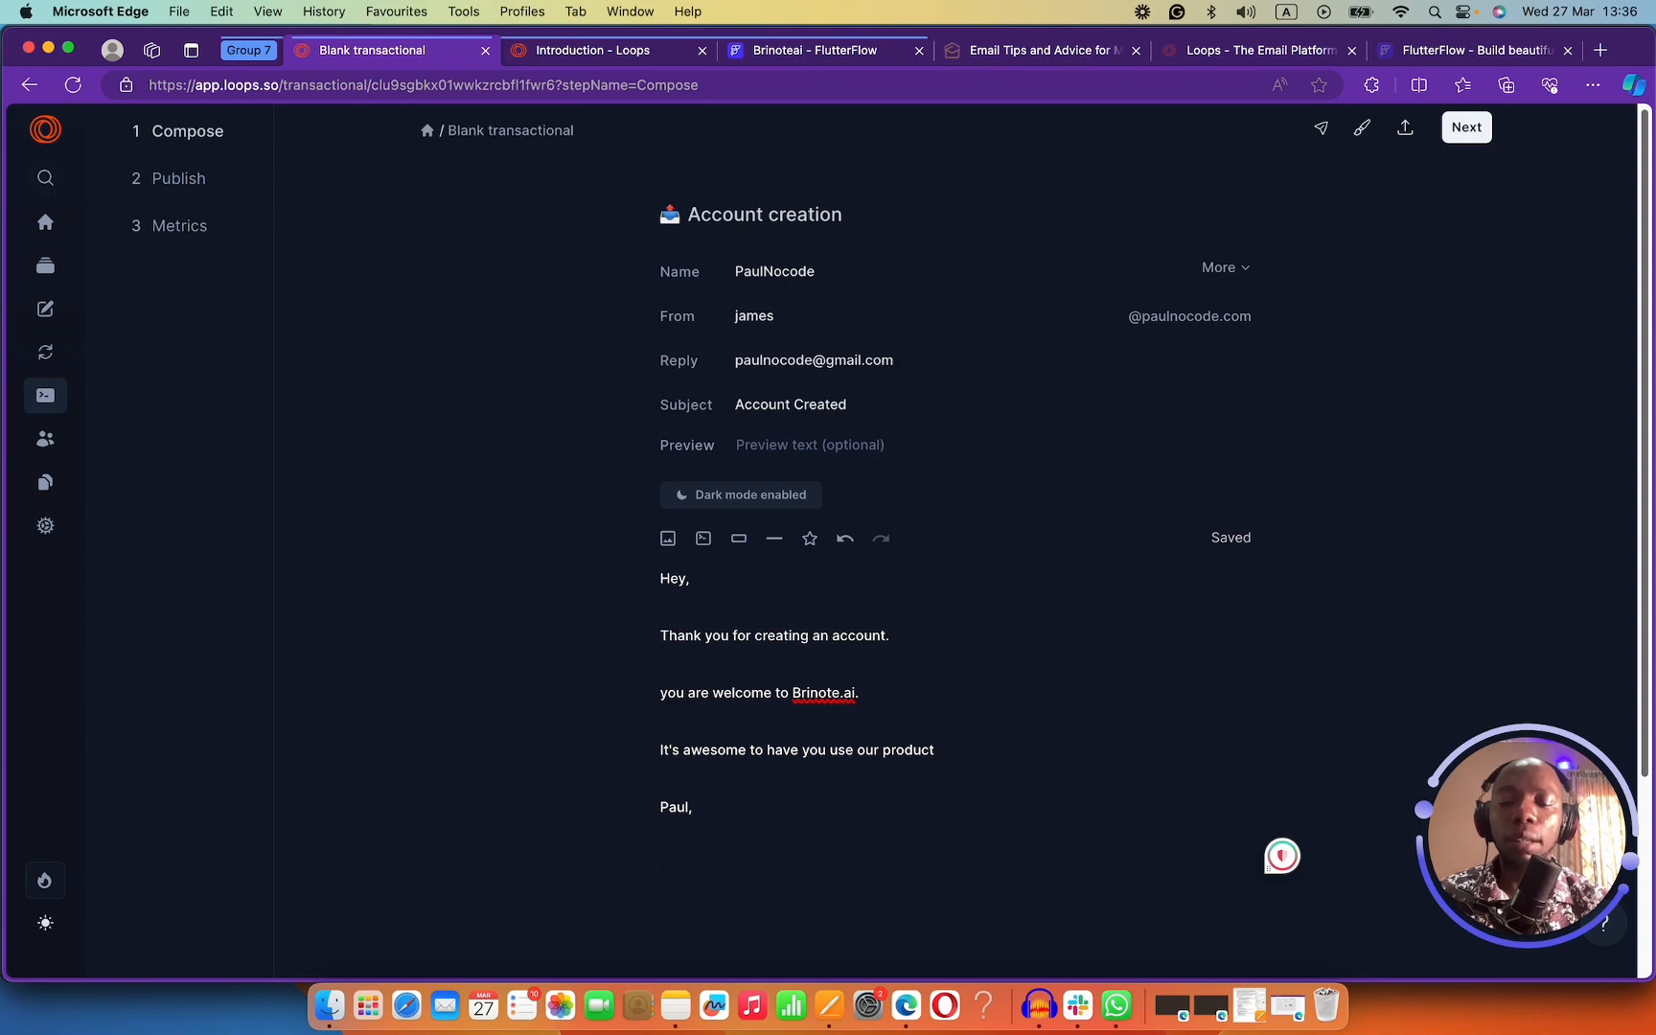
pyautogui.write('Brinote')
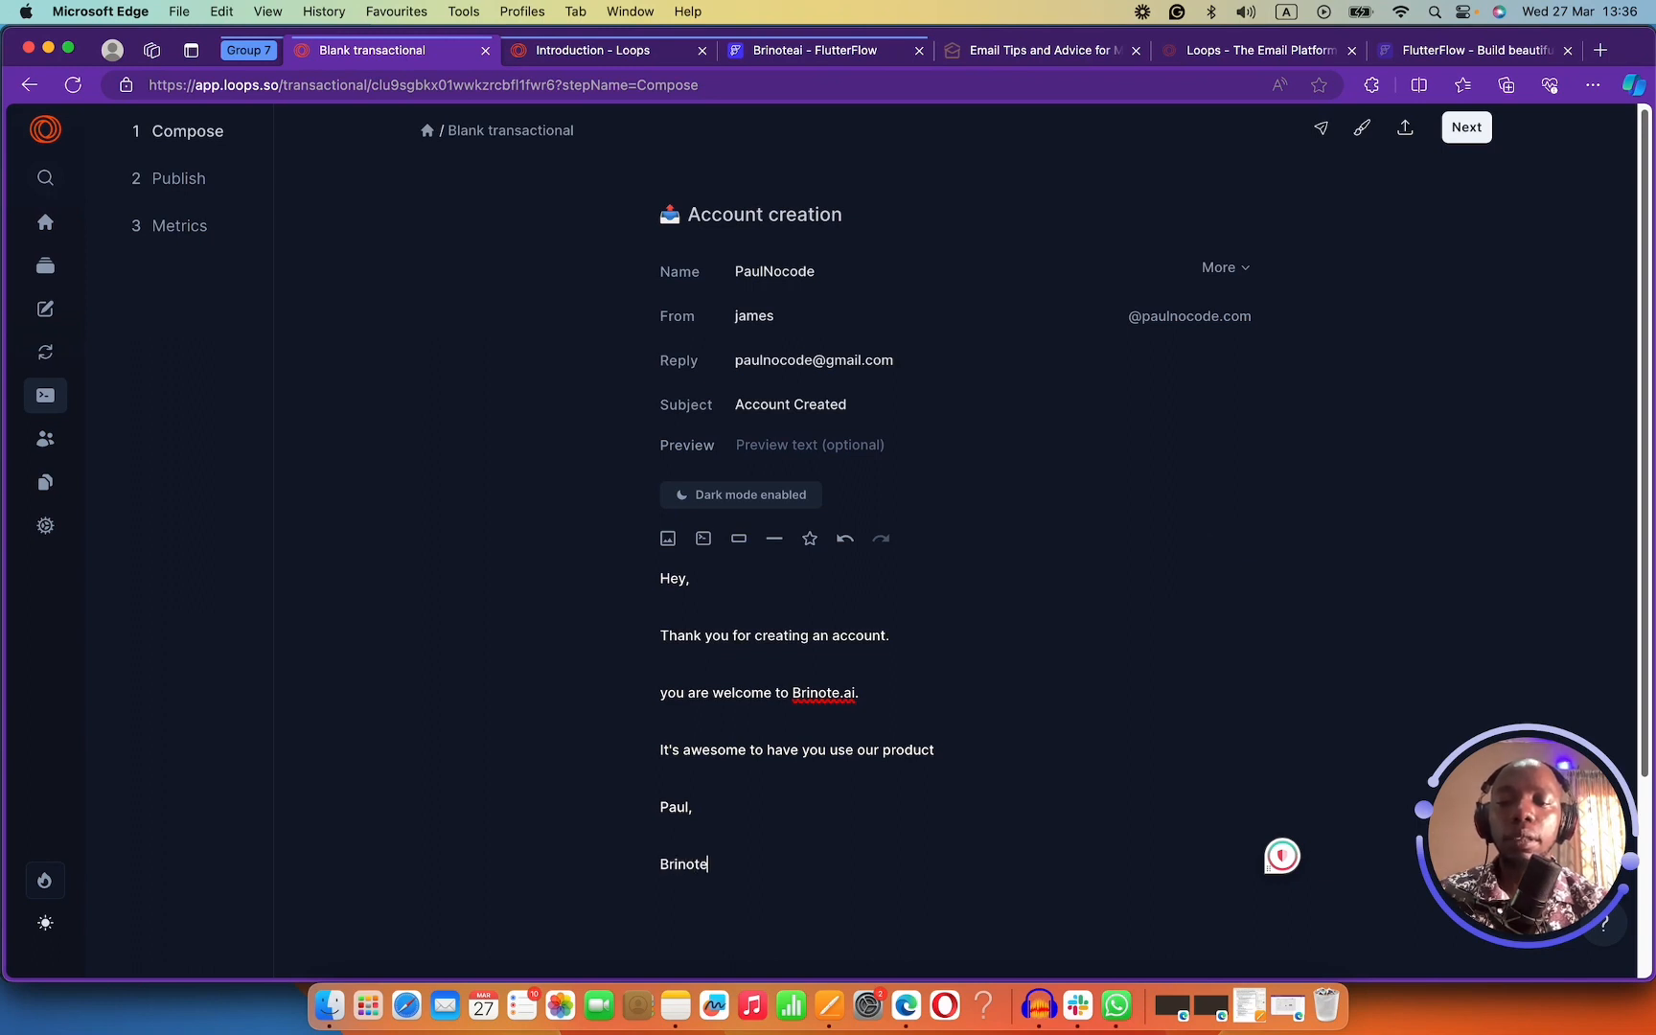
pyautogui.write(' ai')
pyautogui.press('BackSpace')
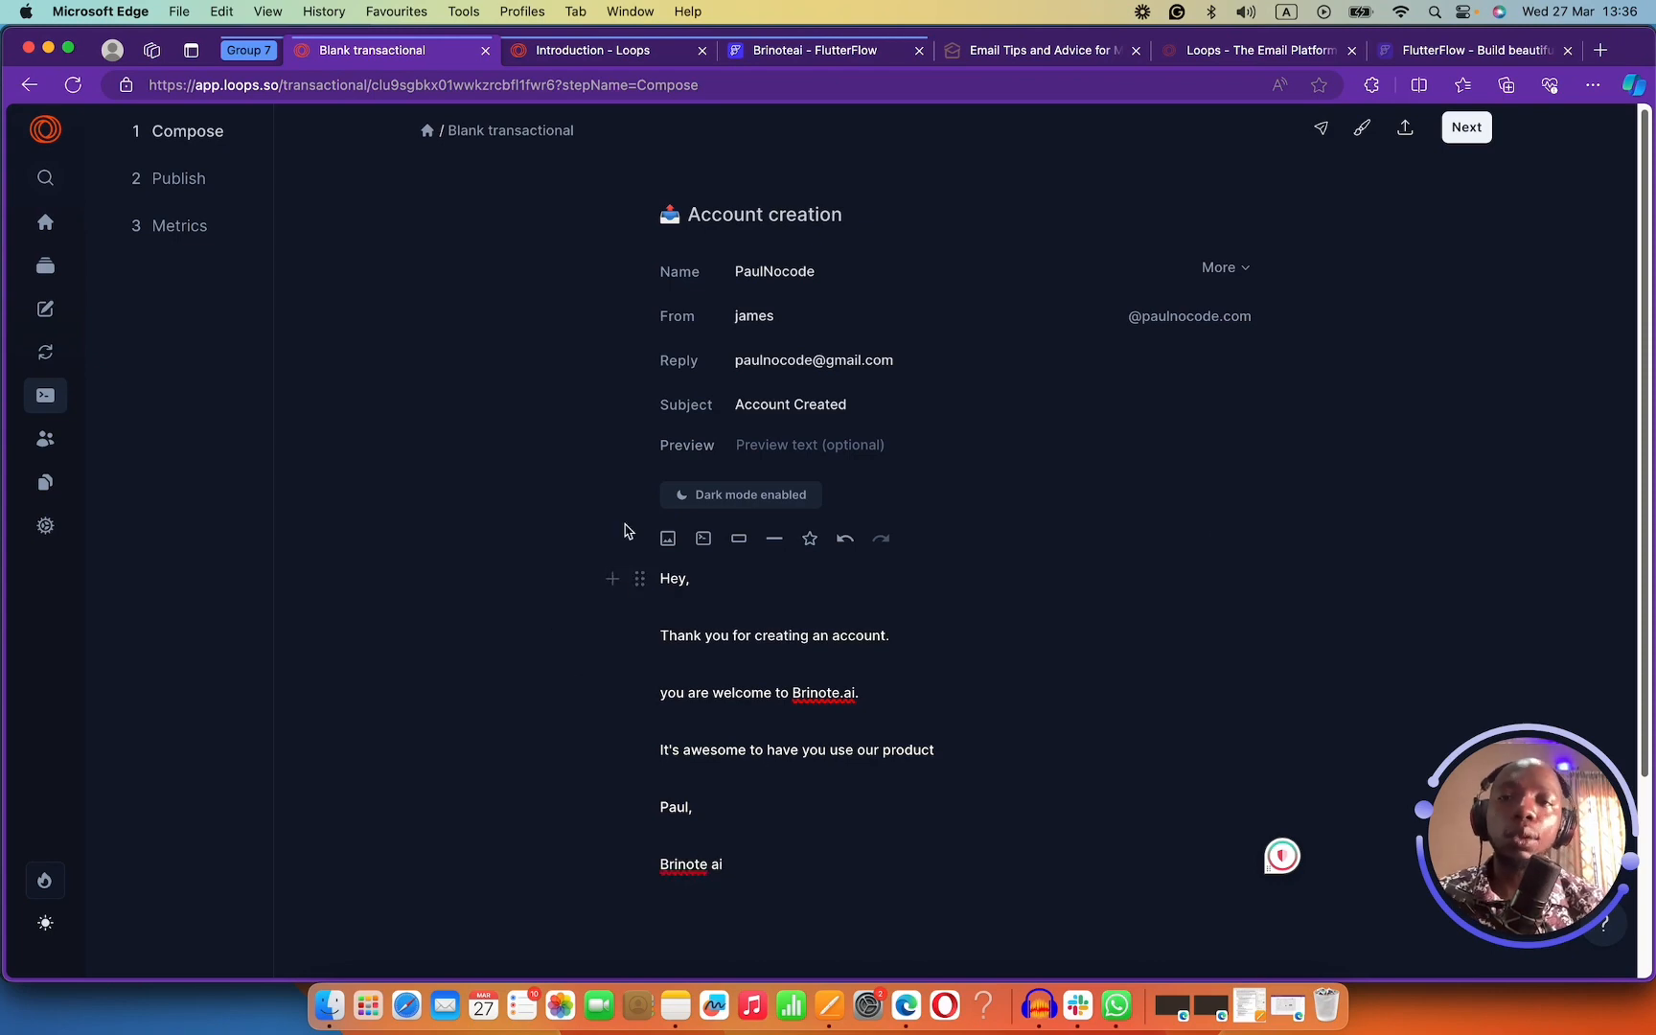
pyautogui.click(1059, 55)
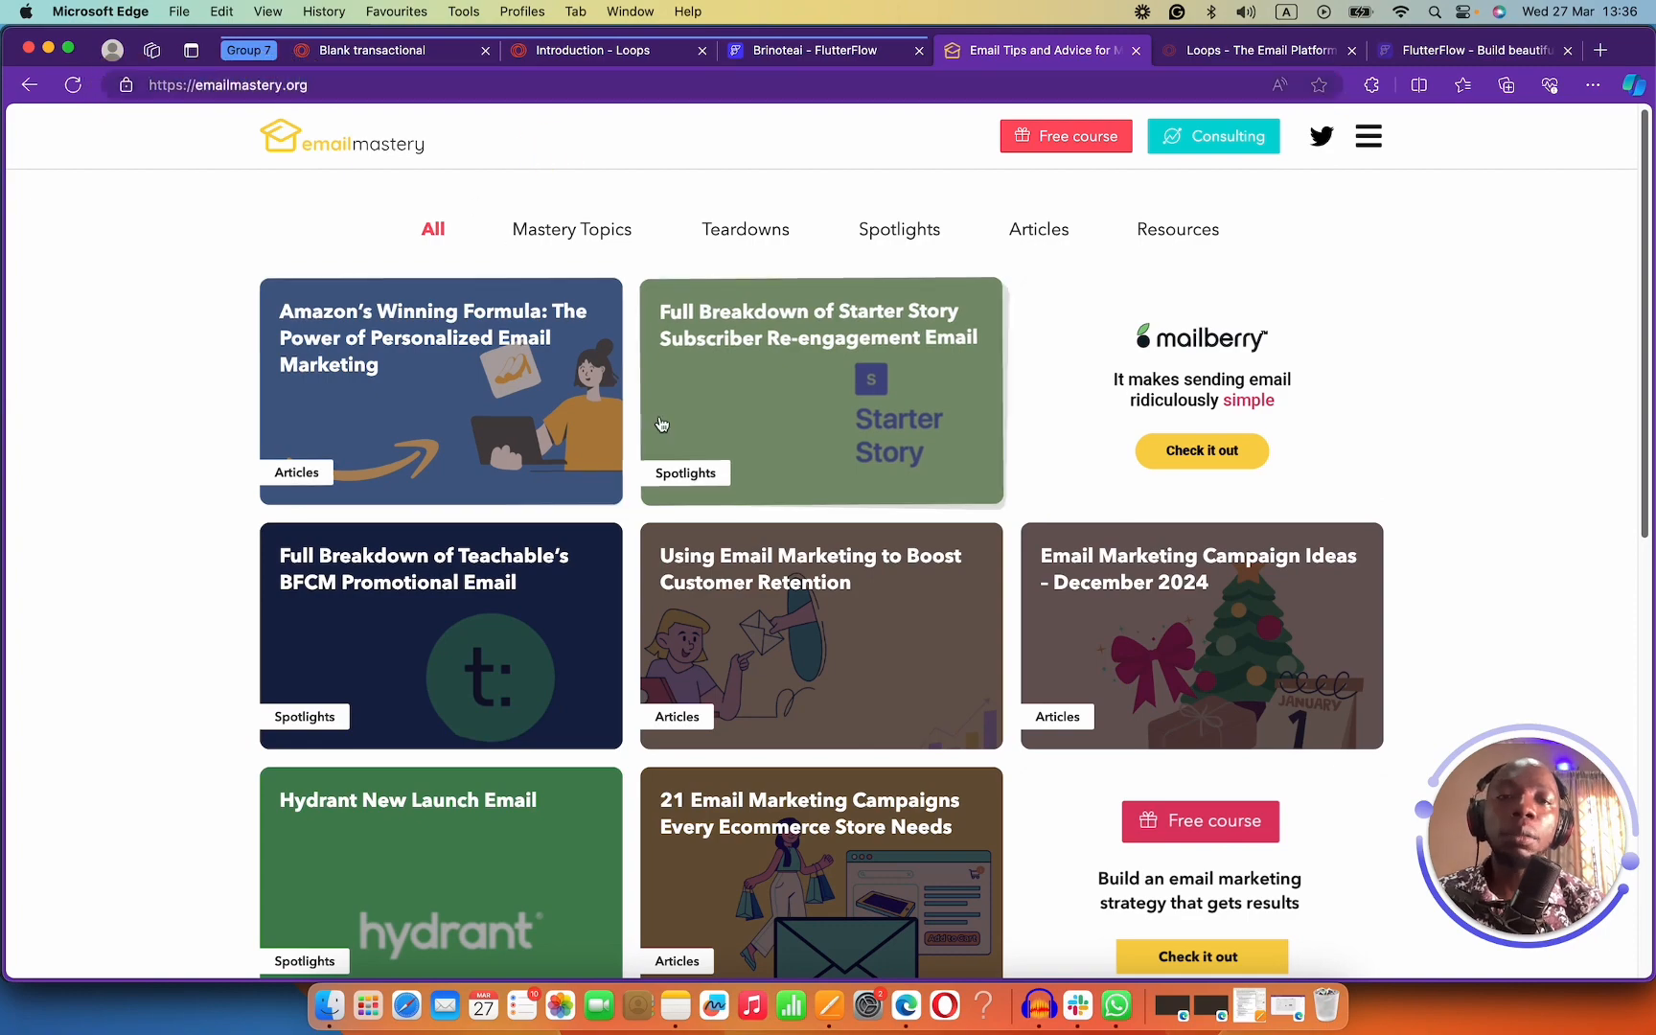
pyautogui.scroll(-5, 661, 424)
pyautogui.scroll(-8, 664, 414)
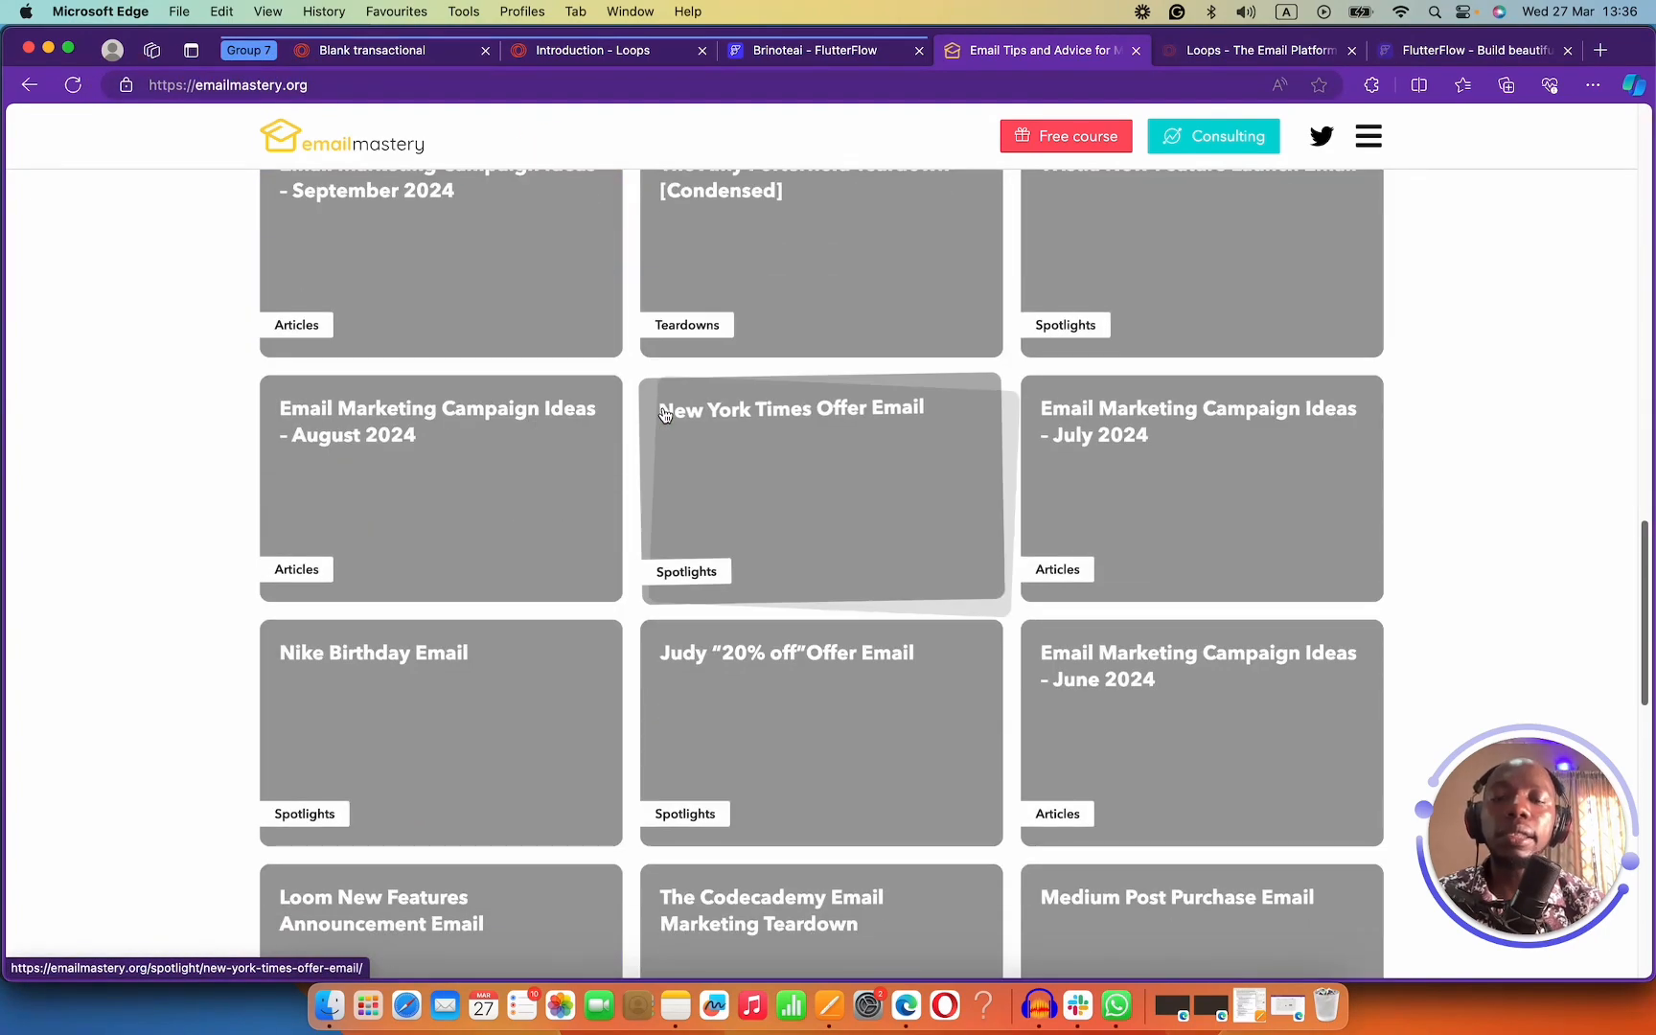
pyautogui.rightClick(657, 416)
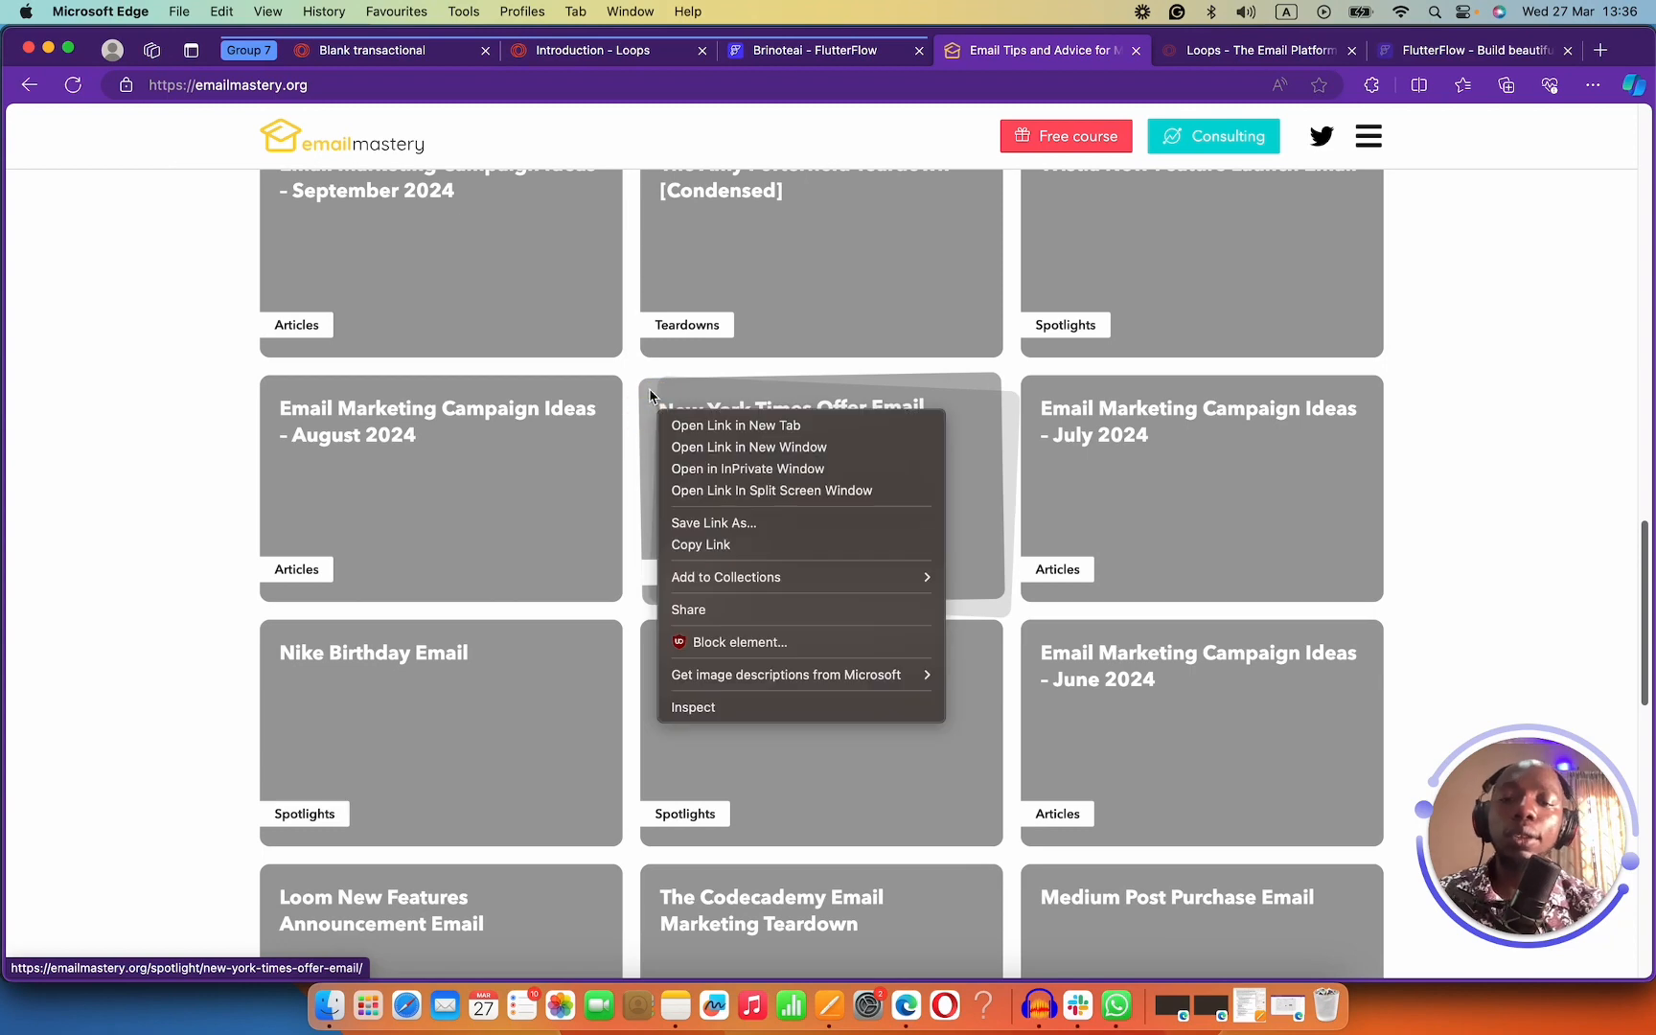
pyautogui.press('Escape')
pyautogui.scroll(10, 648, 380)
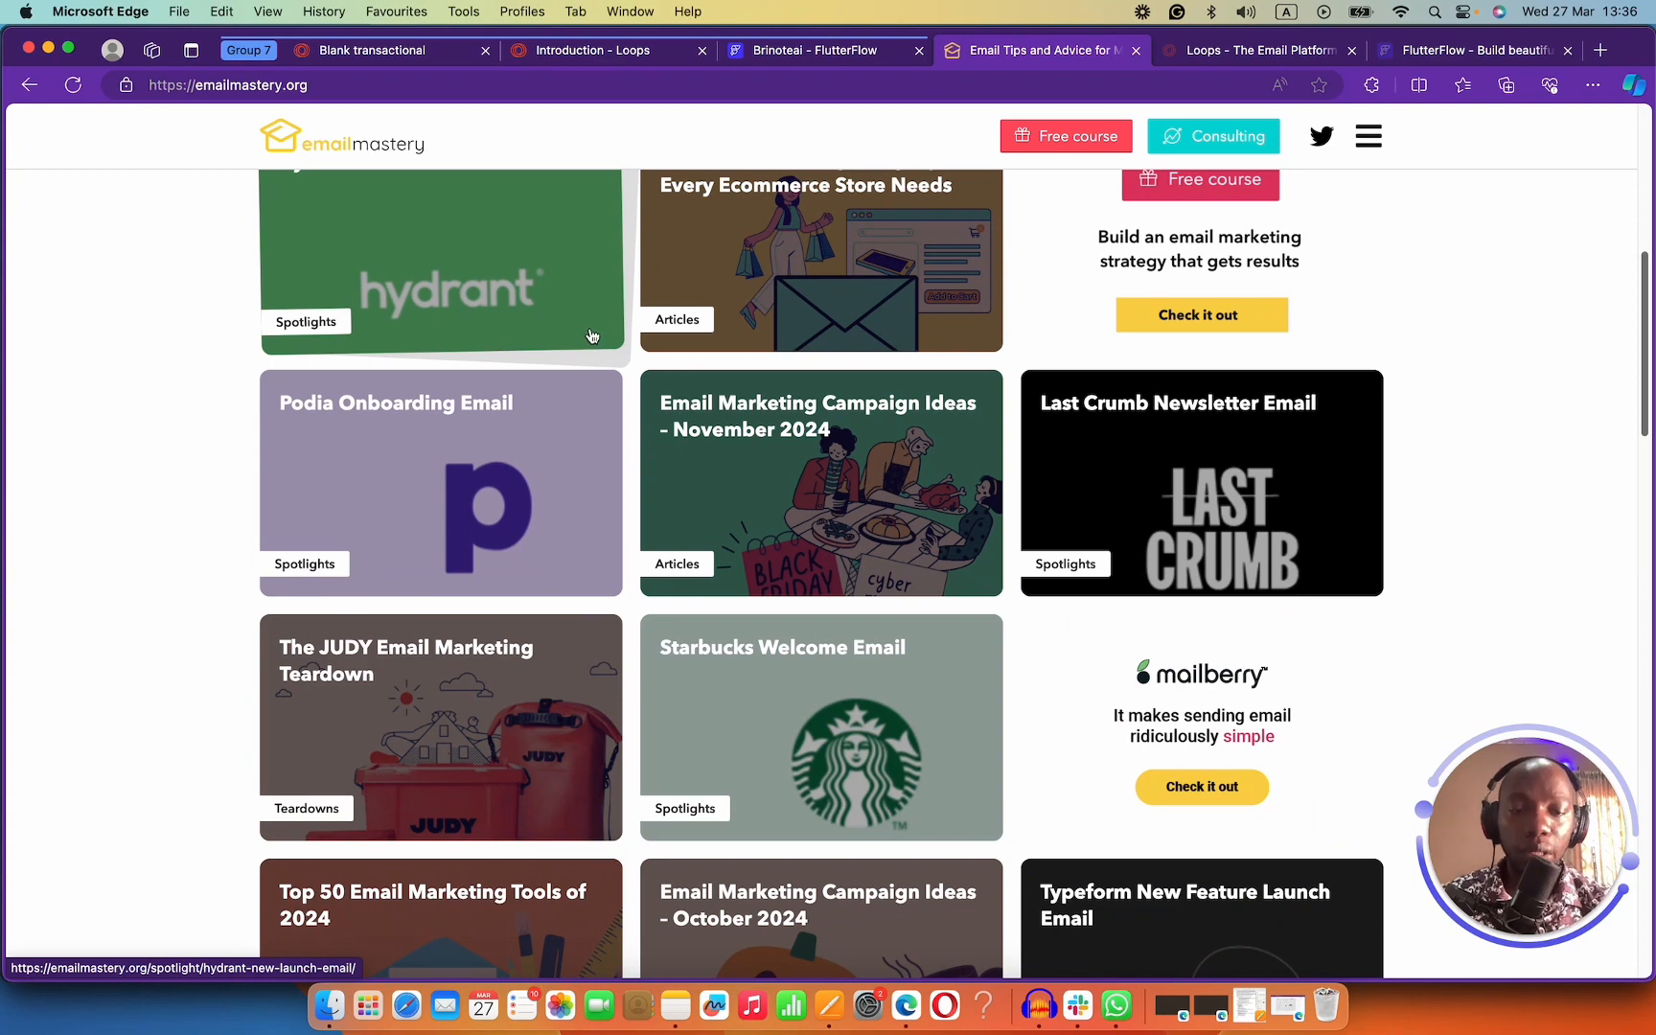
pyautogui.click(815, 50)
pyautogui.click(591, 50)
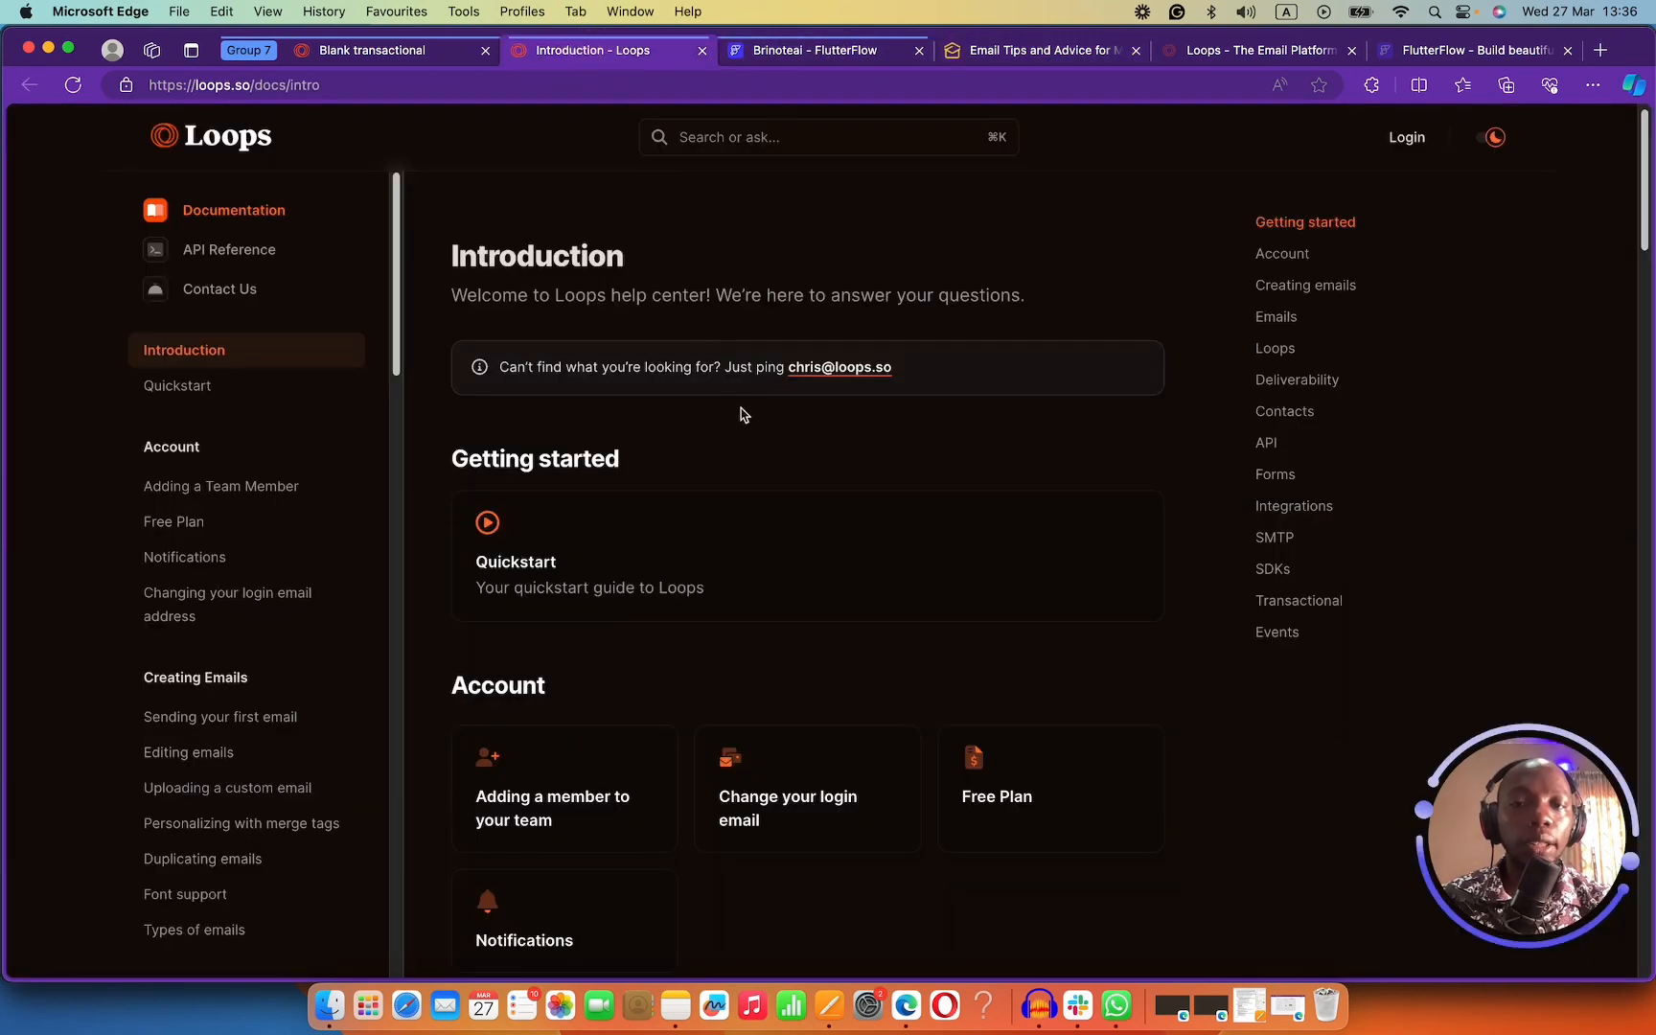
# Send a preview of the Account creation email to the team address.
pyautogui.click(432, 53)
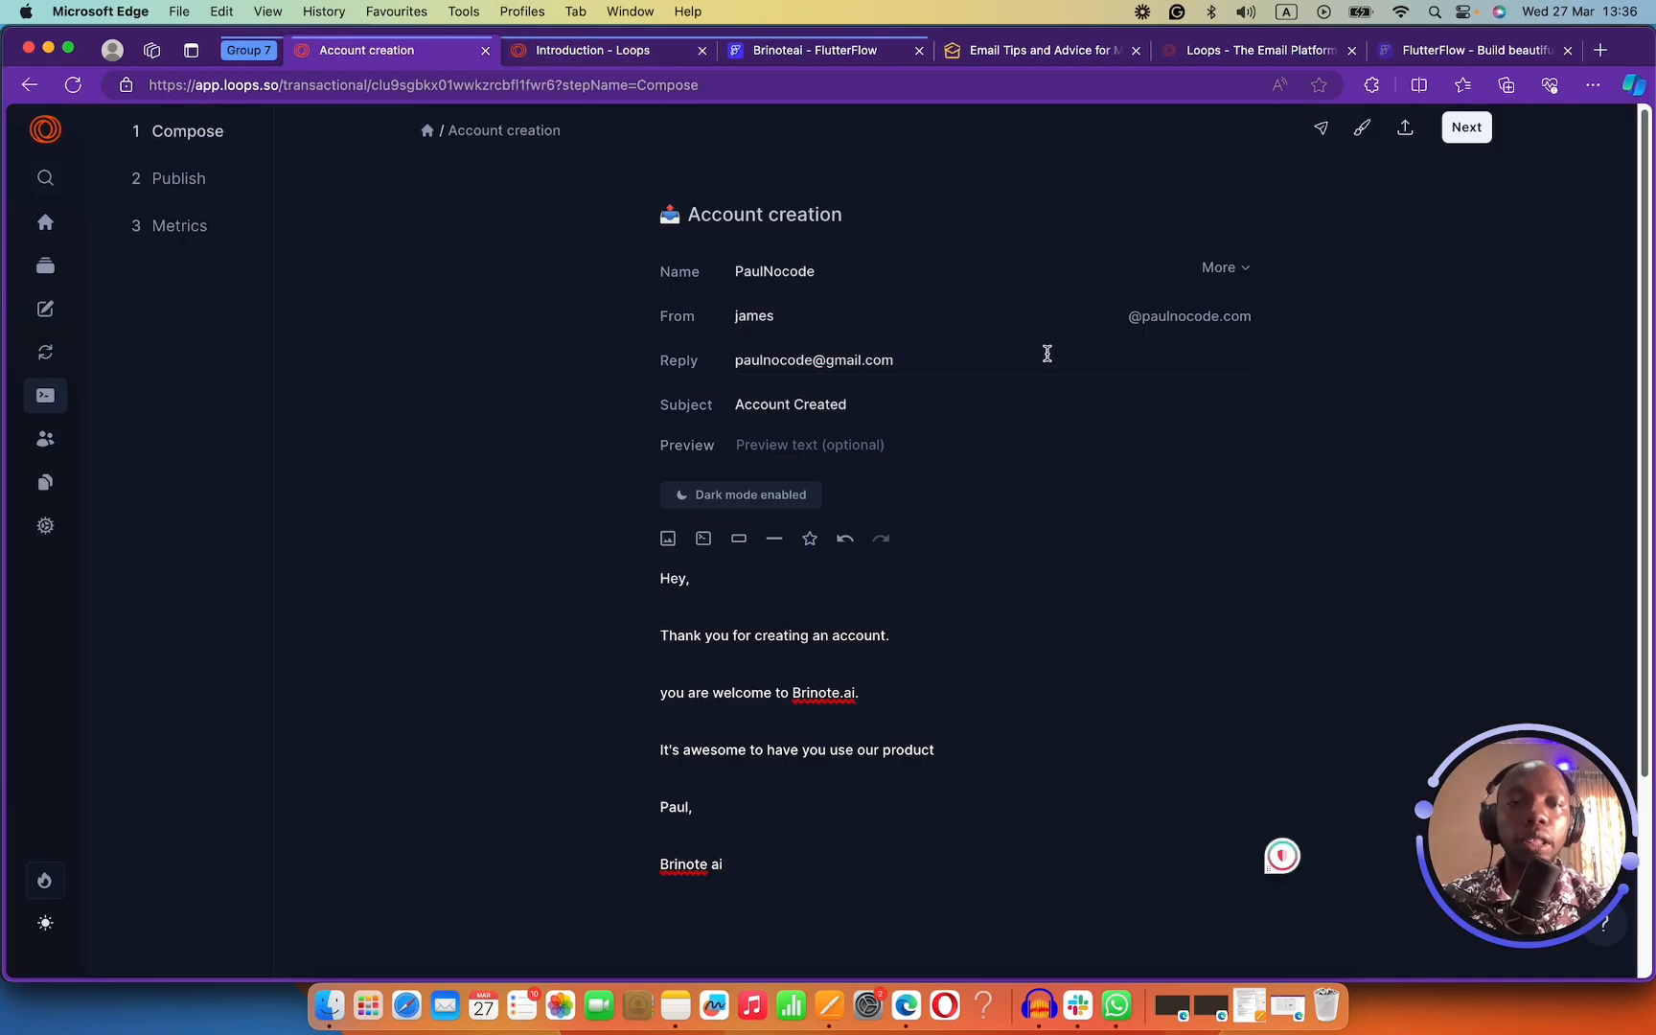
pyautogui.click(1322, 134)
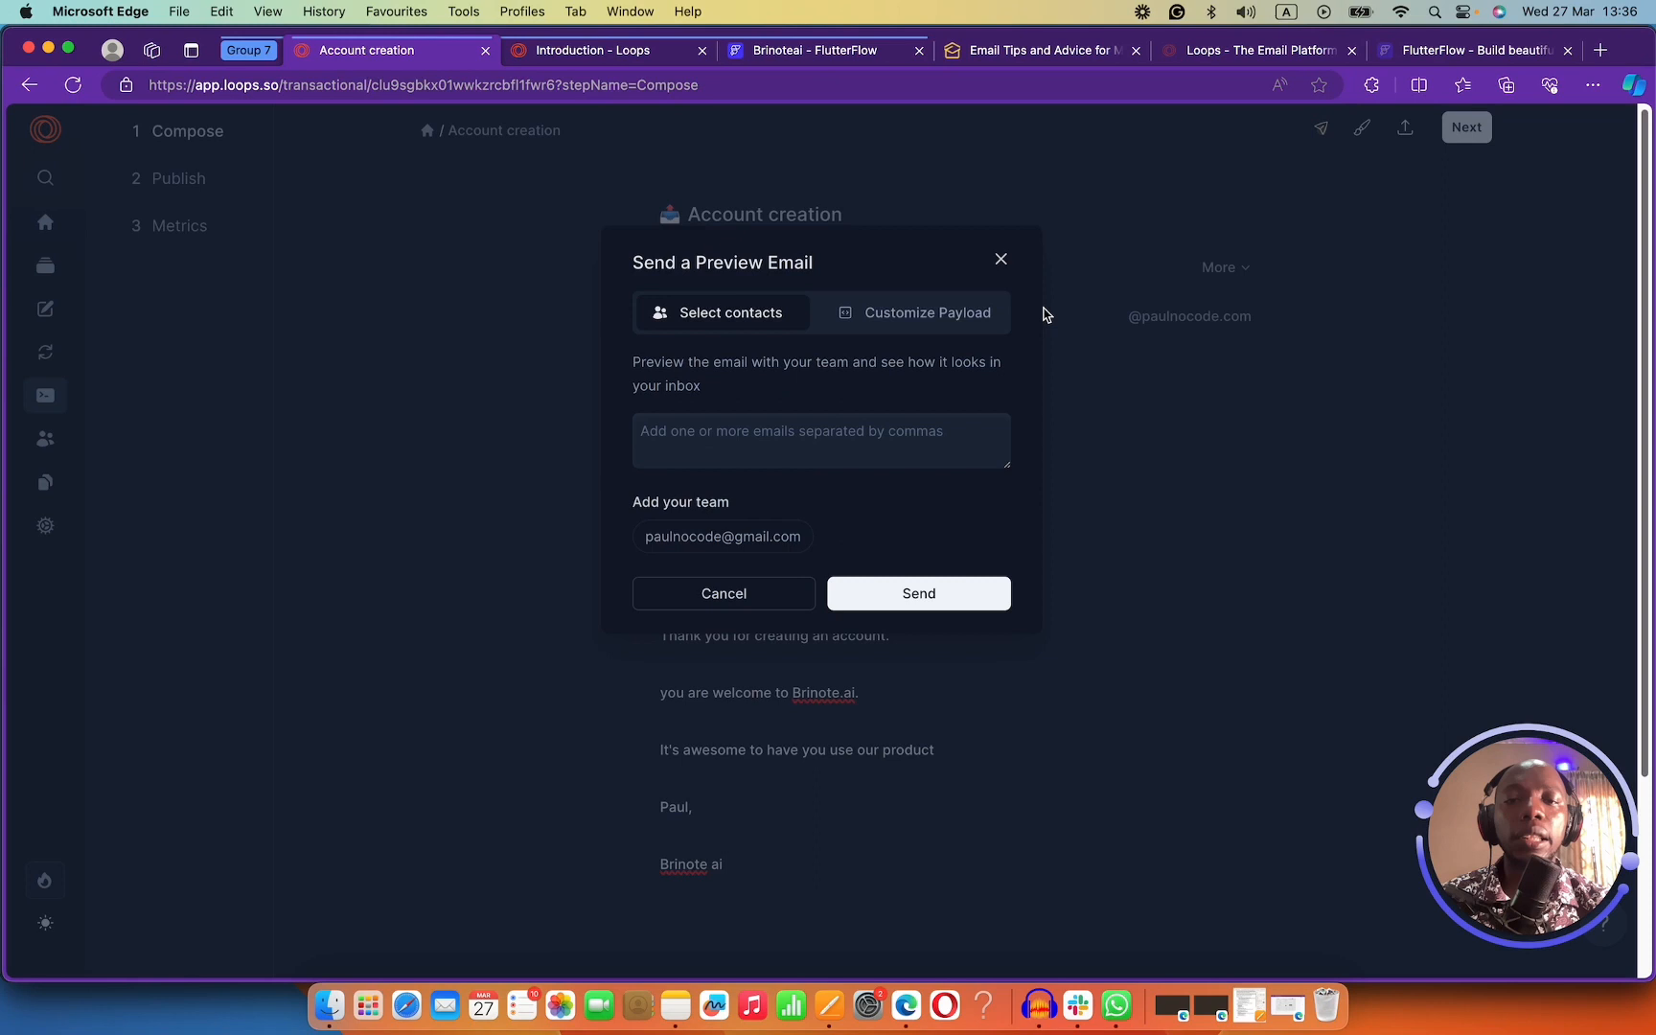
pyautogui.click(707, 538)
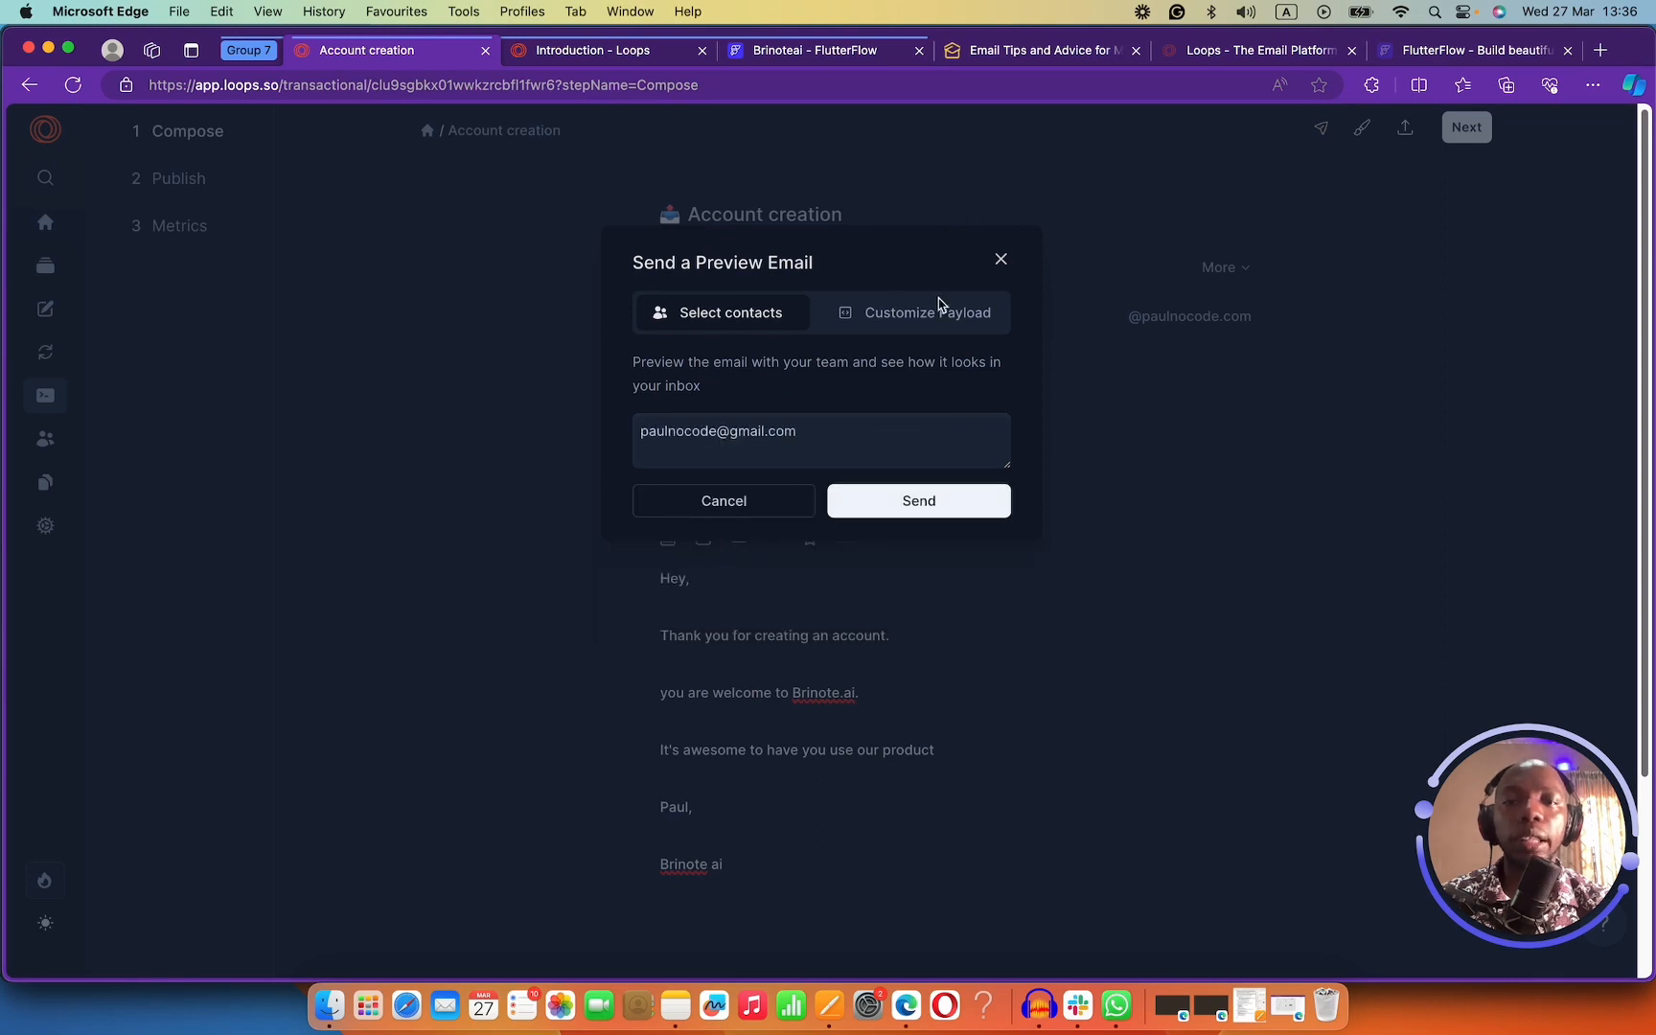
pyautogui.click(911, 502)
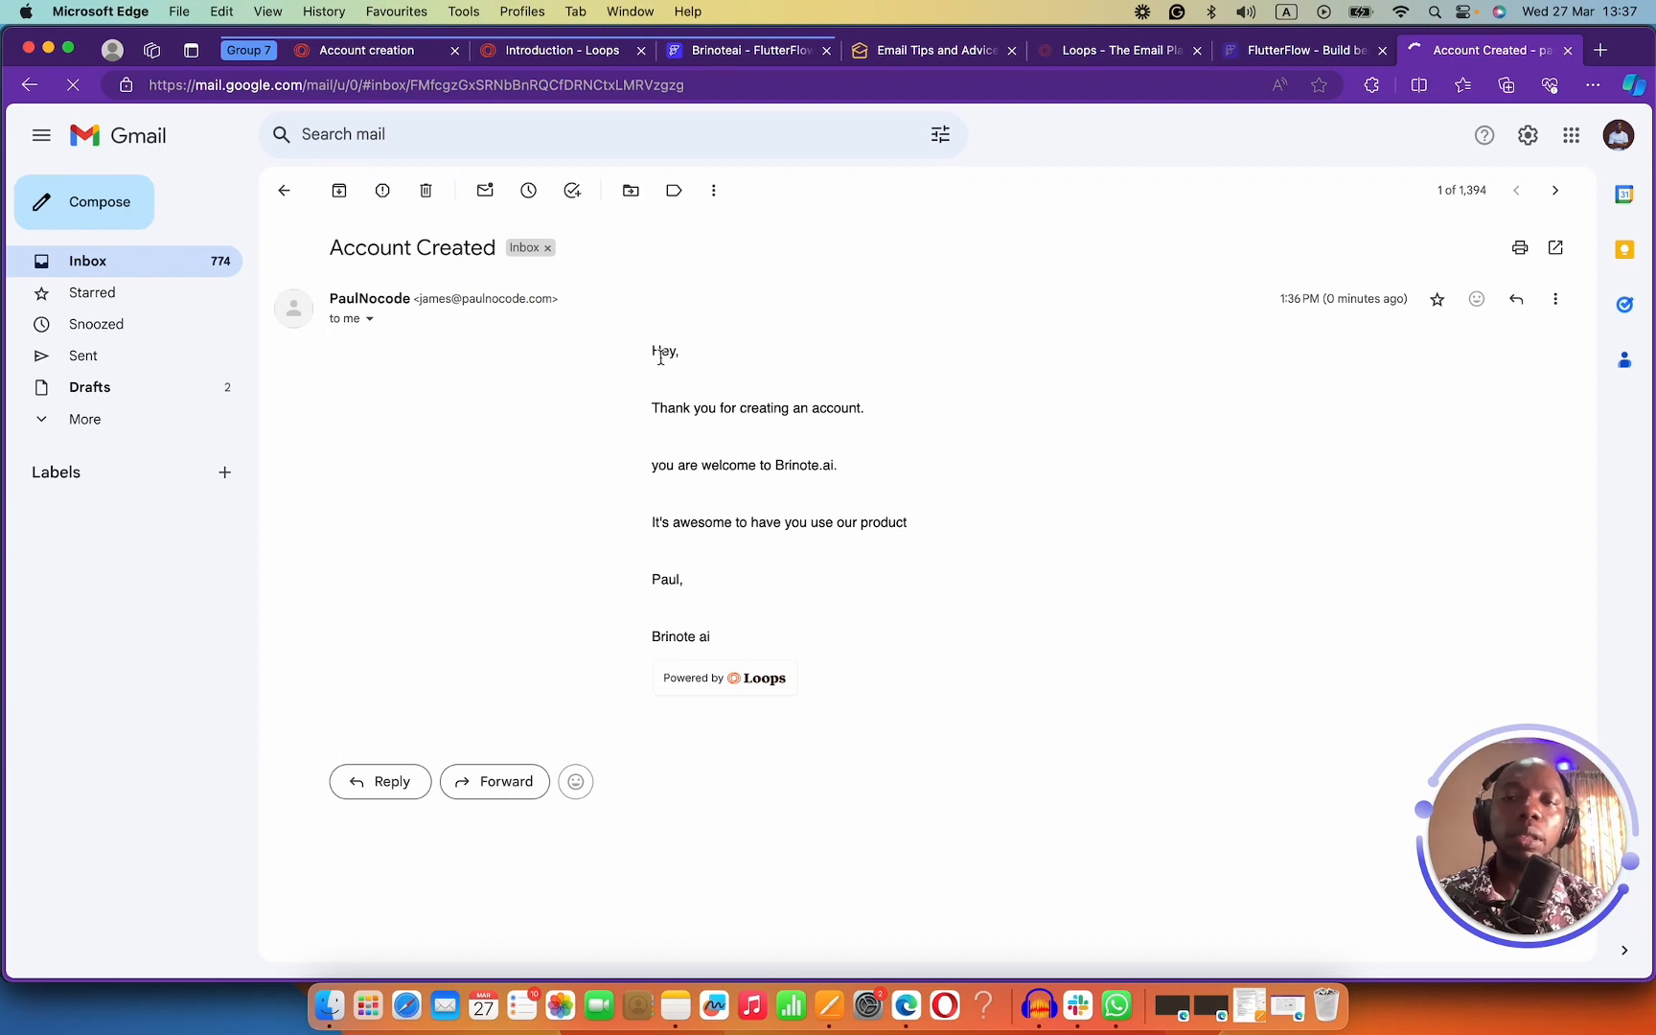
# Inspect the received email's body, signature and sender line, then return to the Loops docs.
pyautogui.click(661, 355)
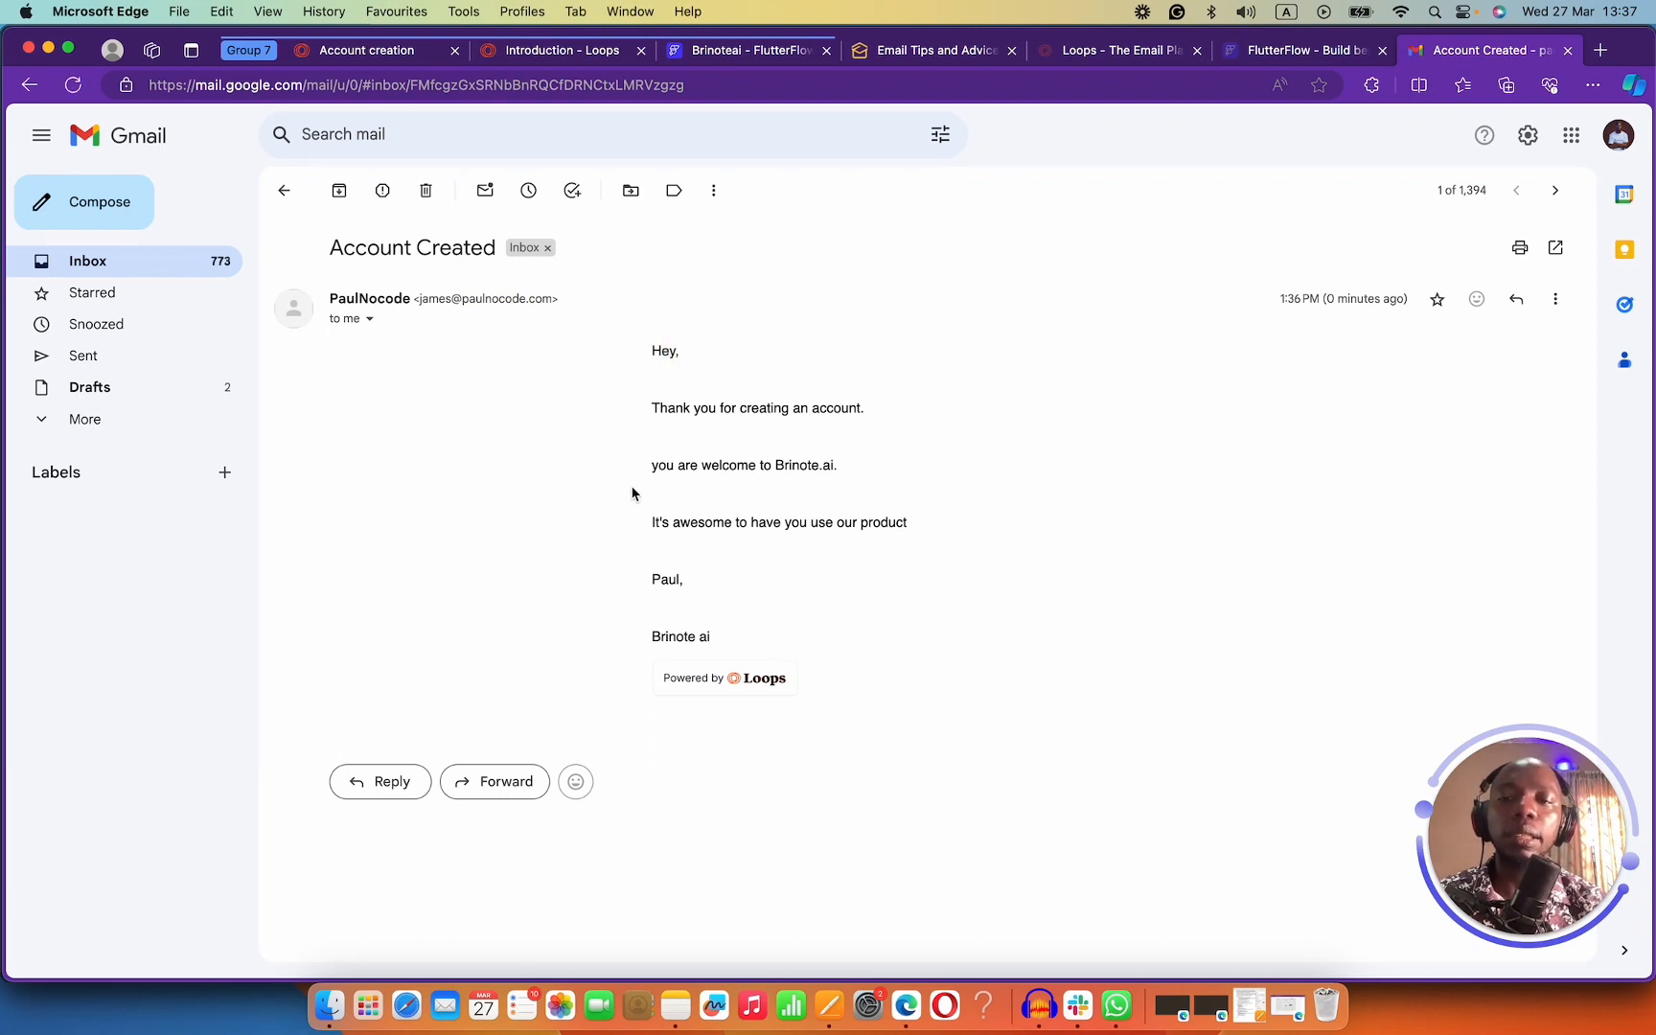
pyautogui.moveTo(651, 352); pyautogui.dragTo(883, 482)
pyautogui.click(832, 488)
pyautogui.moveTo(744, 652); pyautogui.dragTo(659, 351)
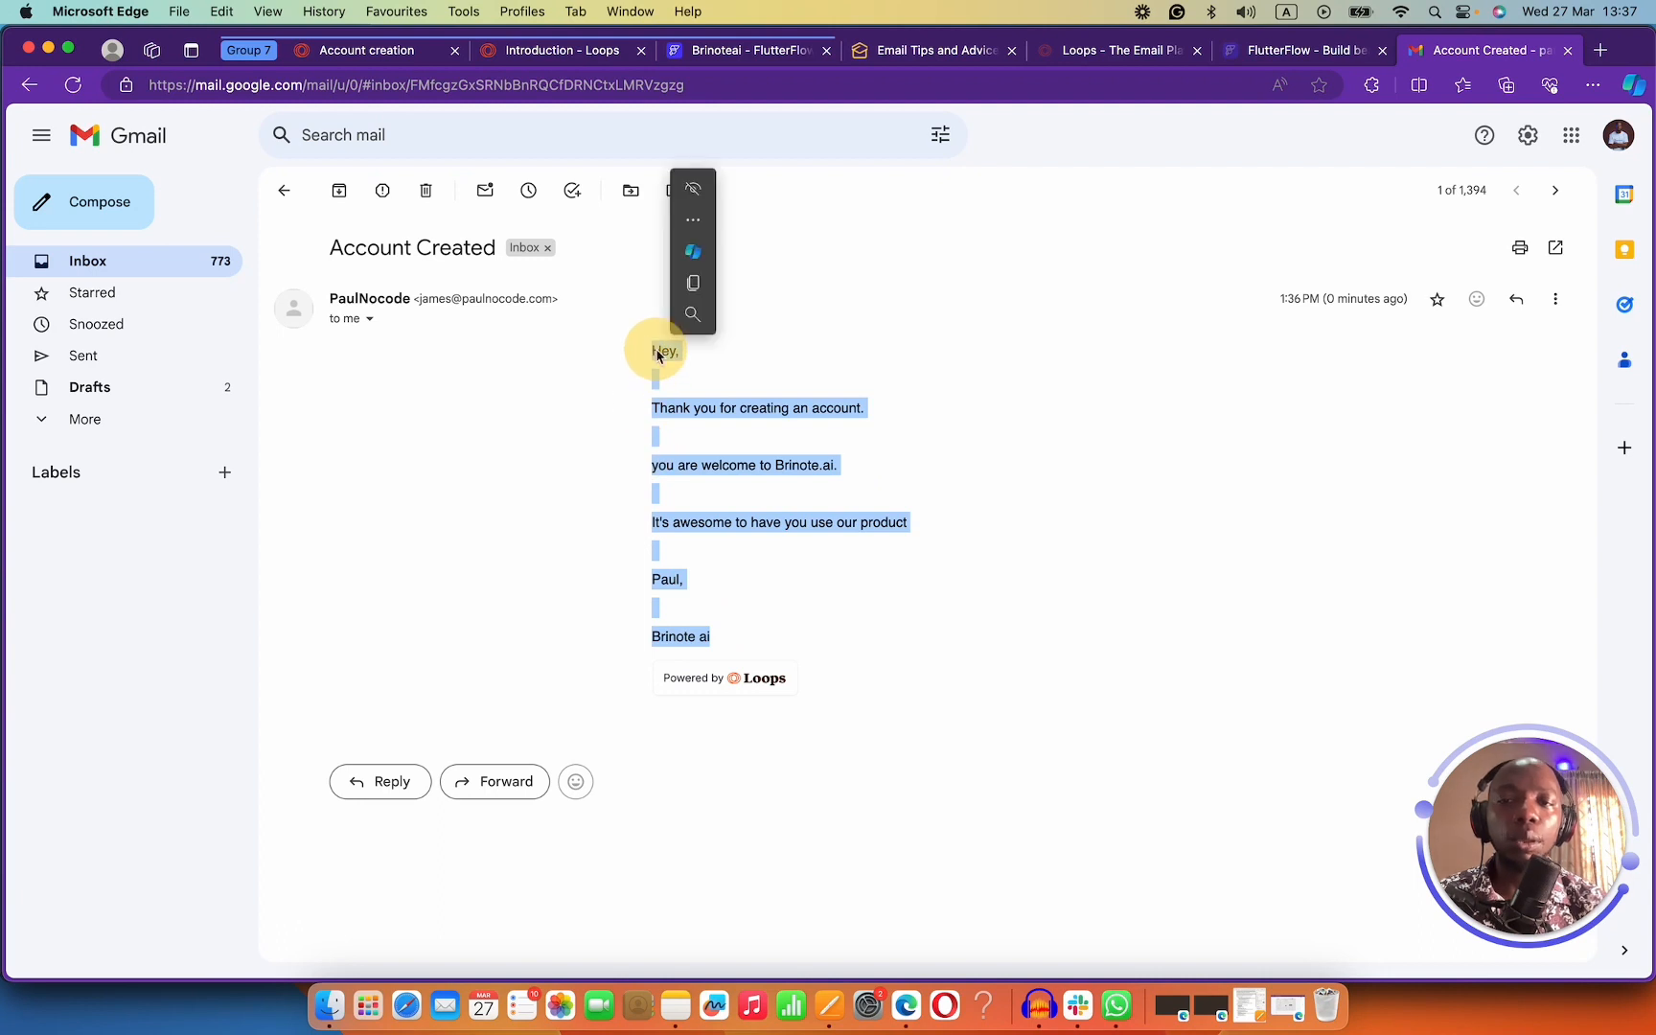
pyautogui.click(436, 305)
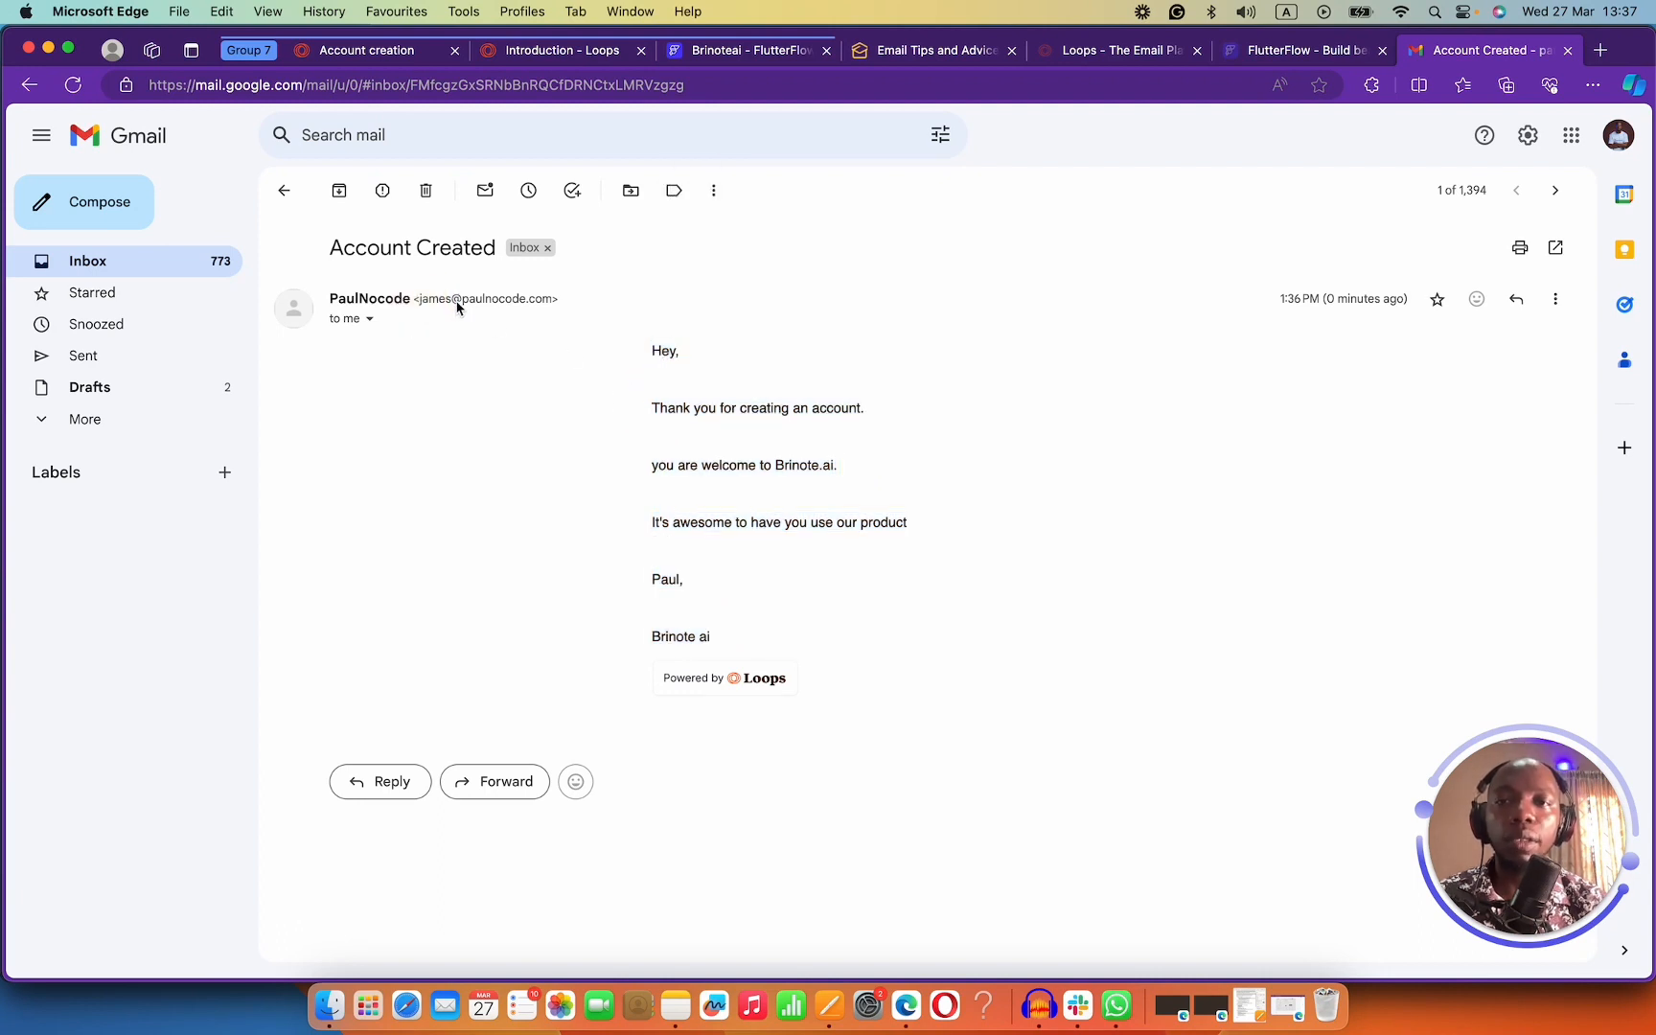
pyautogui.doubleClick(347, 295)
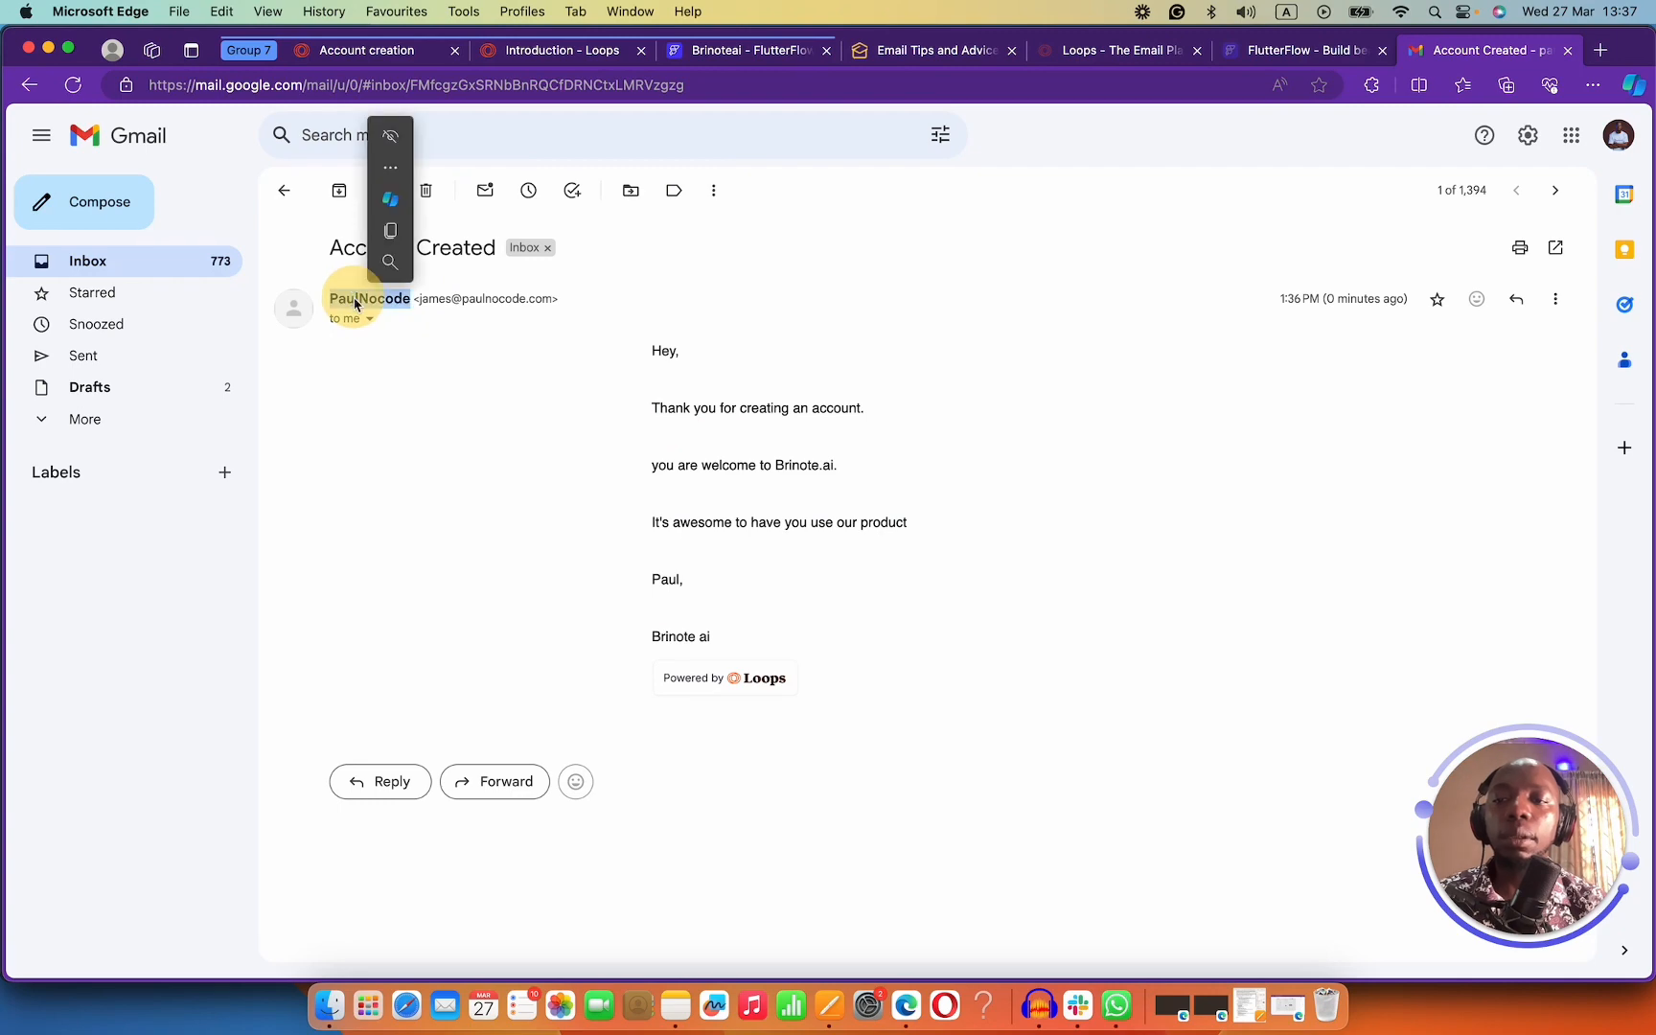
pyautogui.tripleClick(355, 303)
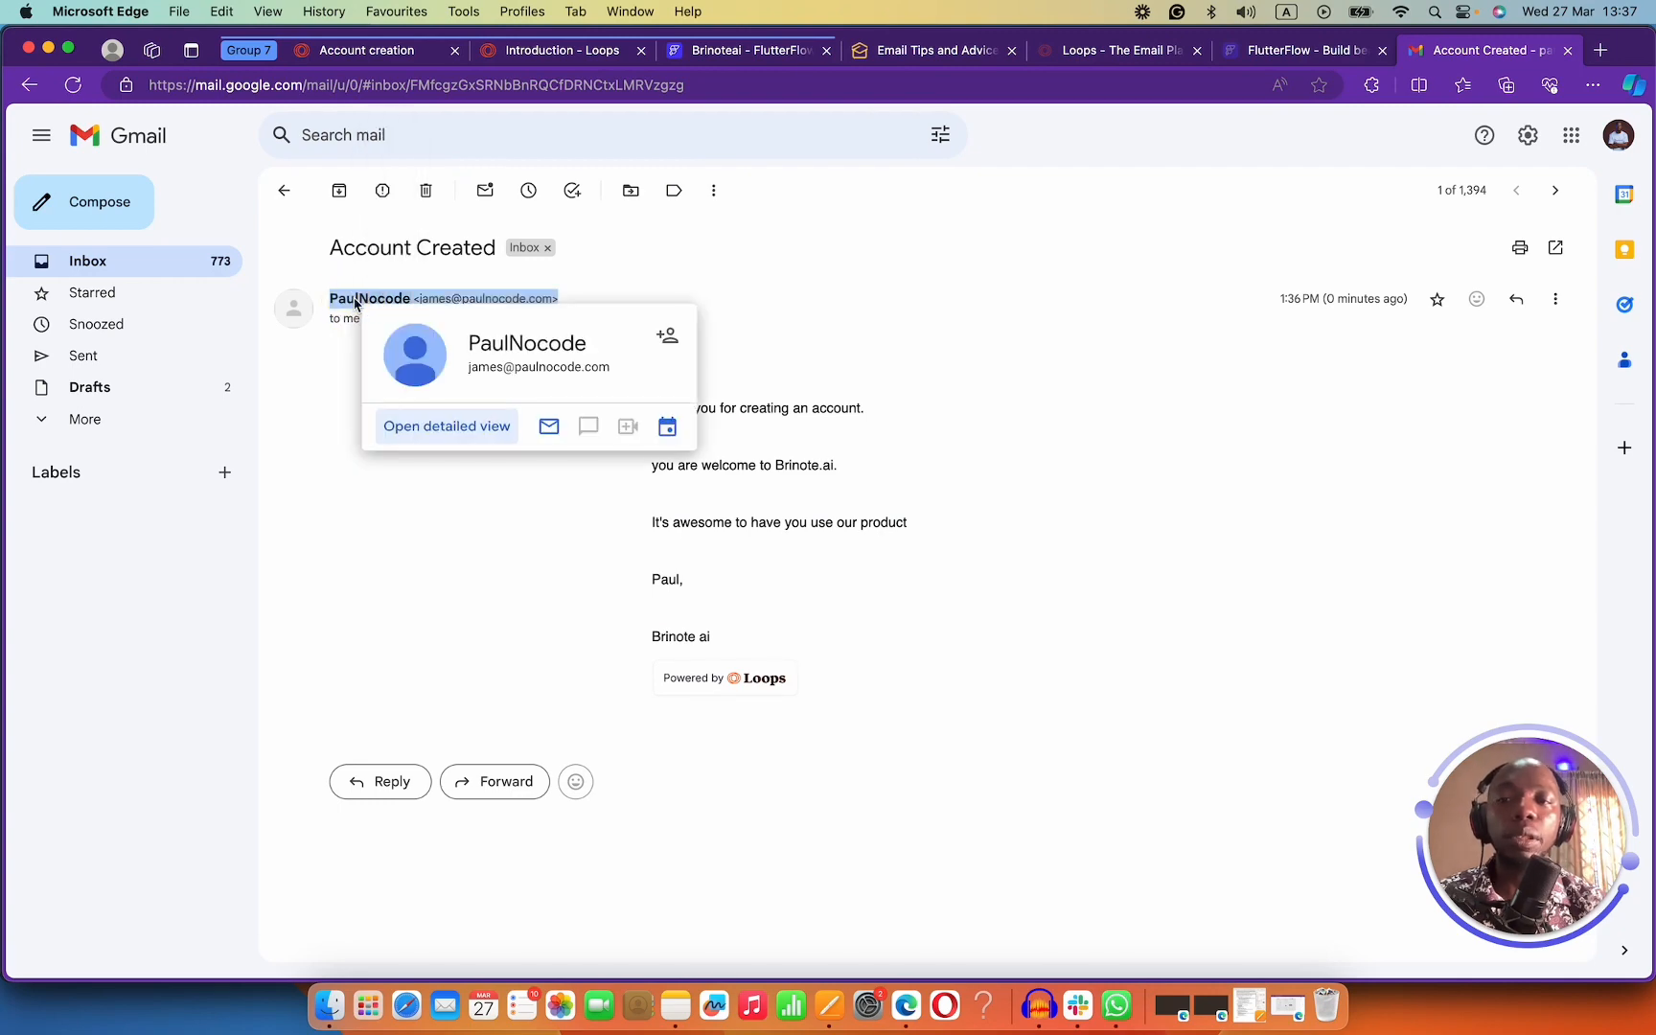
pyautogui.click(556, 53)
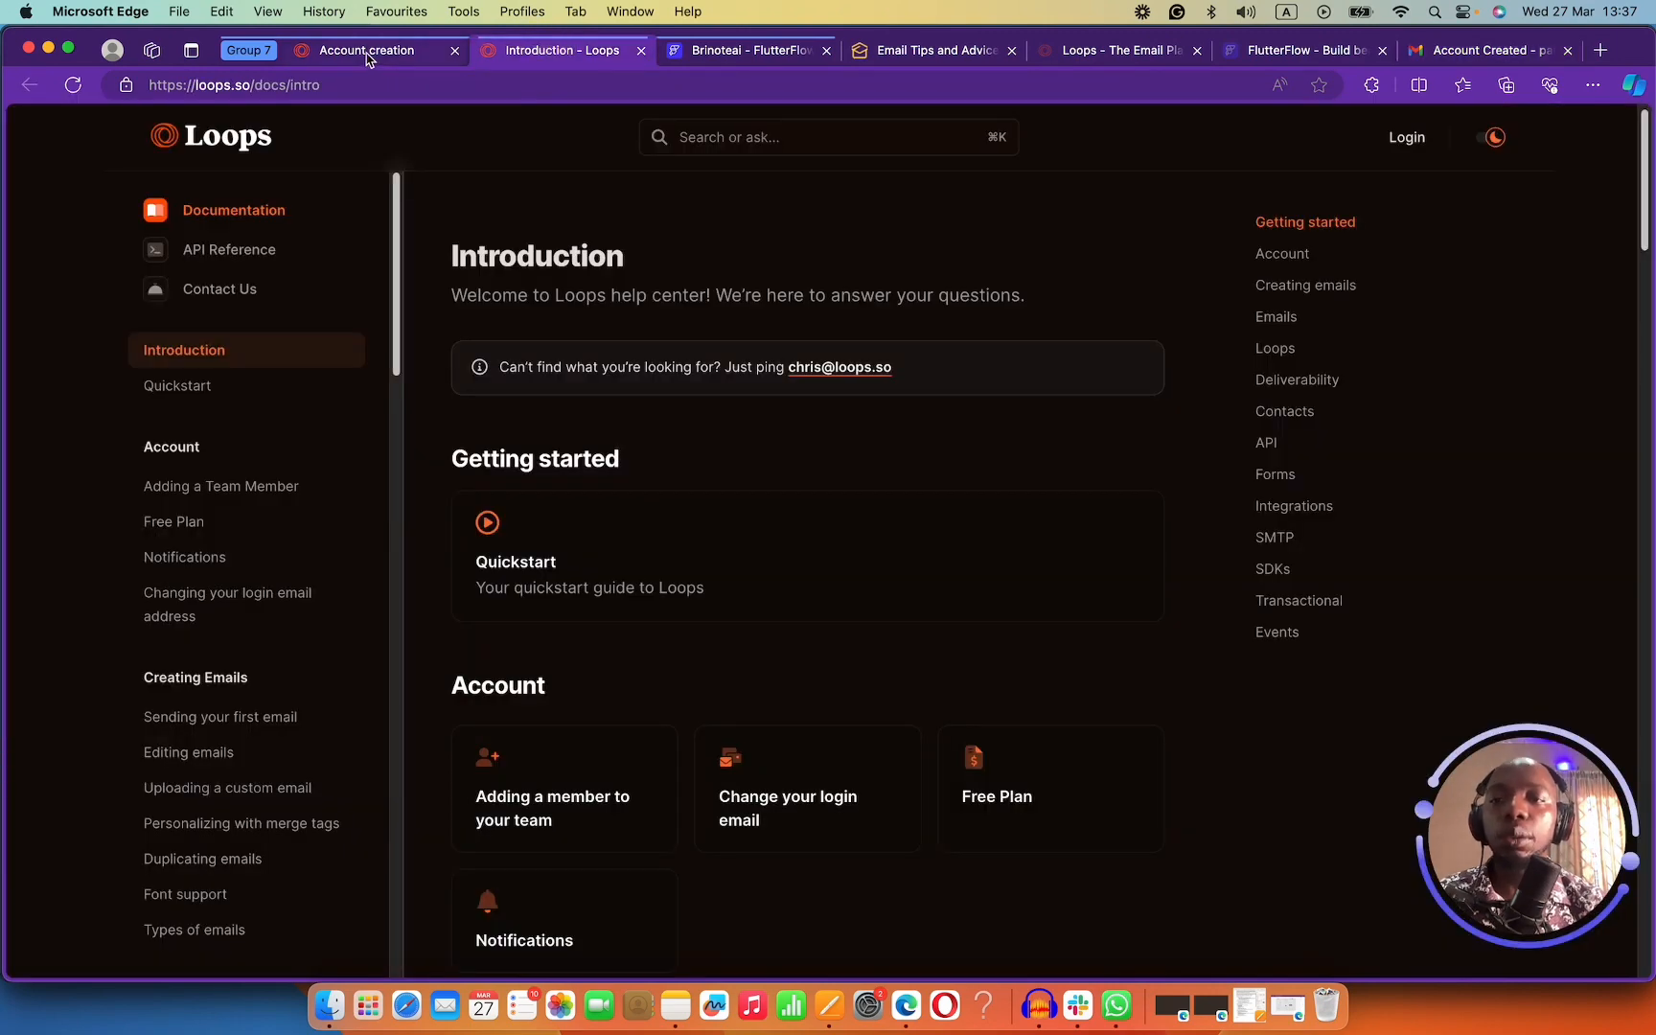
# Set the Account creation email's sender name to 'Brinote ai' and briefly view its style settings.
pyautogui.click(370, 53)
pyautogui.click(826, 273)
pyautogui.doubleClick(825, 274)
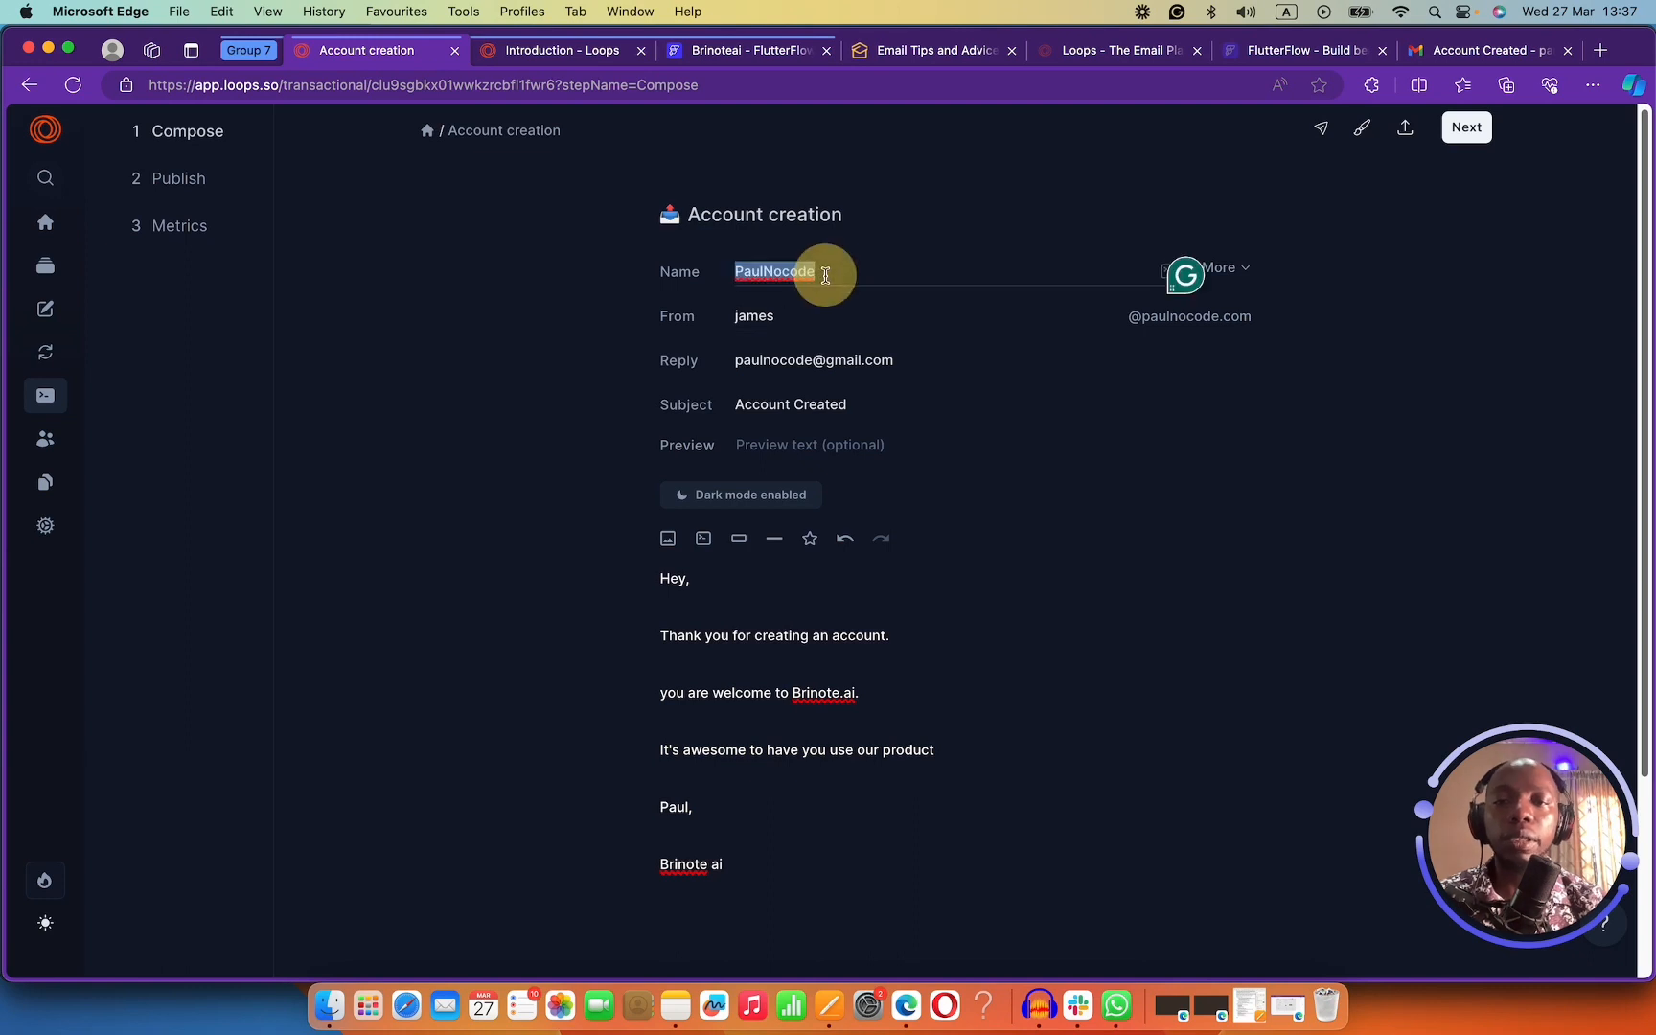
pyautogui.write('Bri')
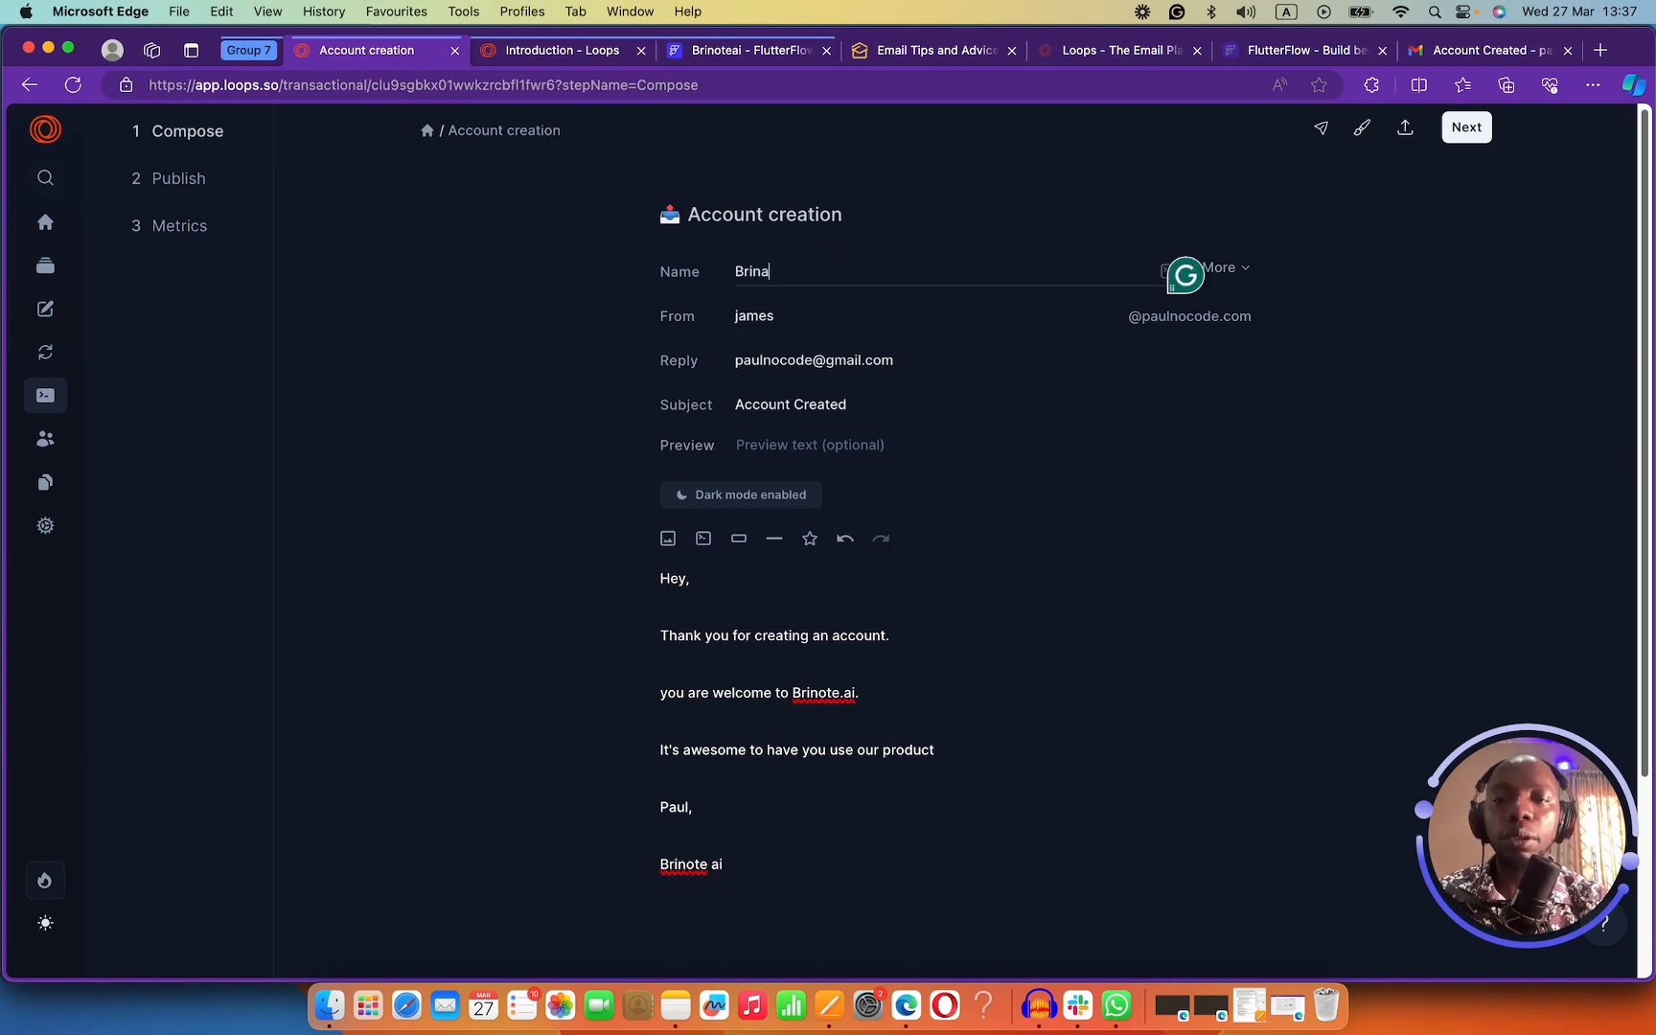
pyautogui.write('note ai')
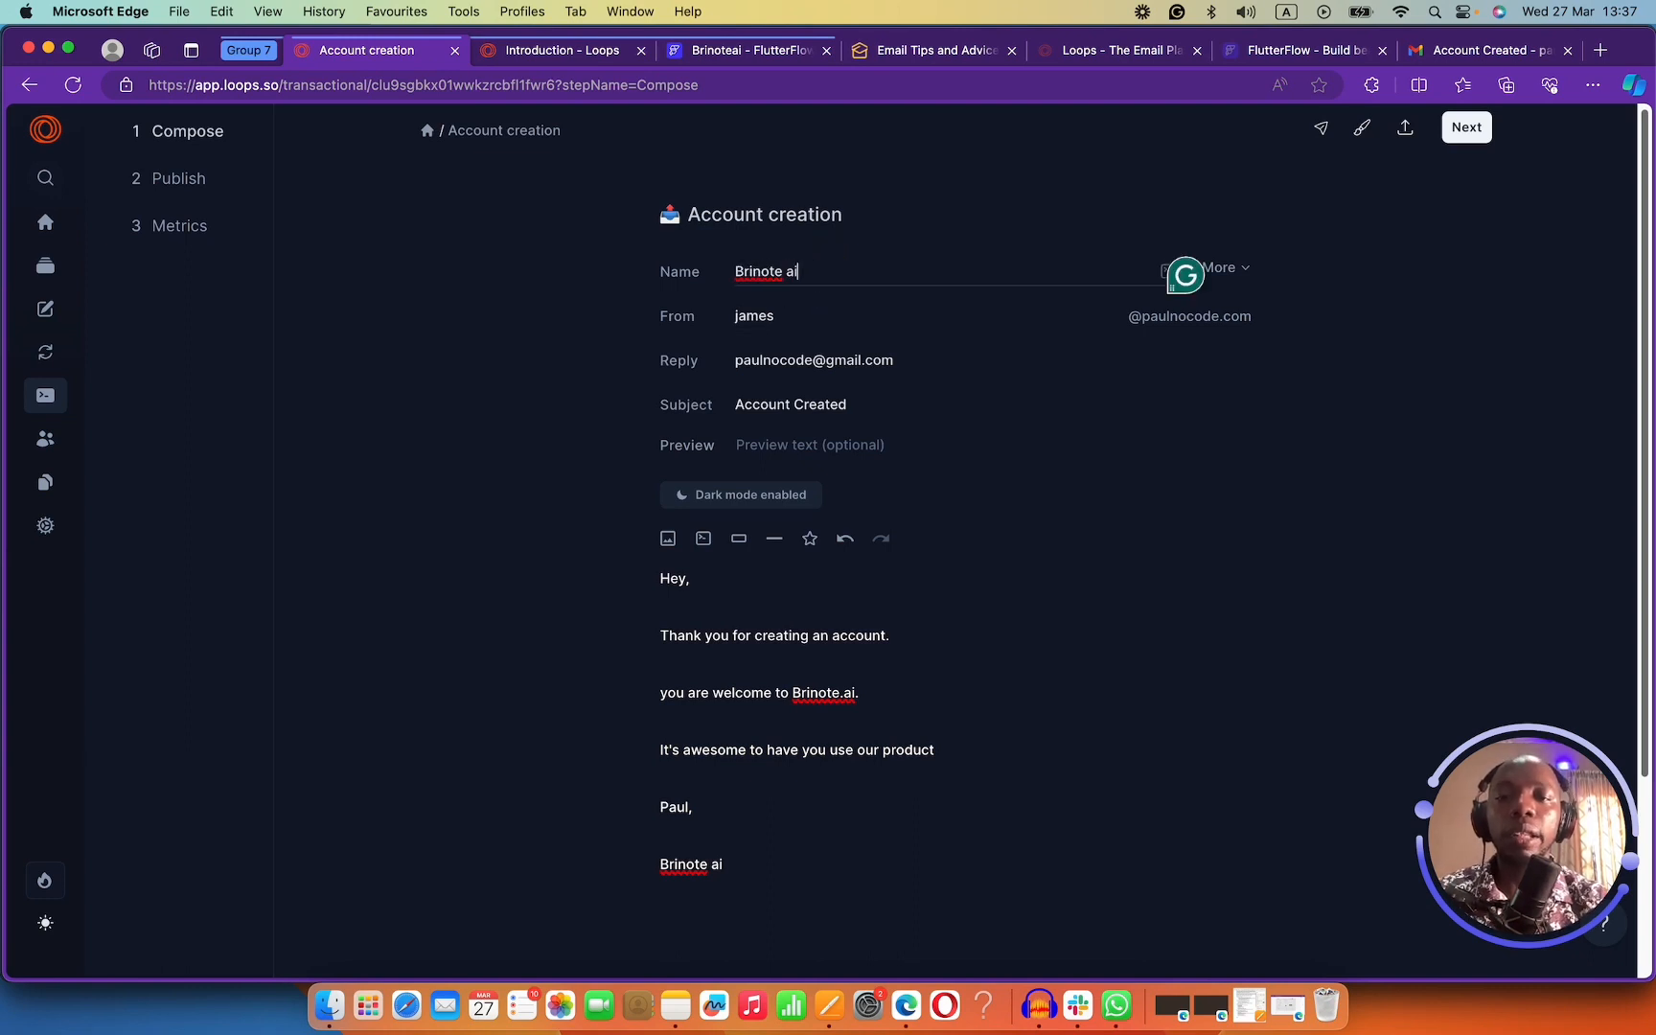
pyautogui.click(835, 319)
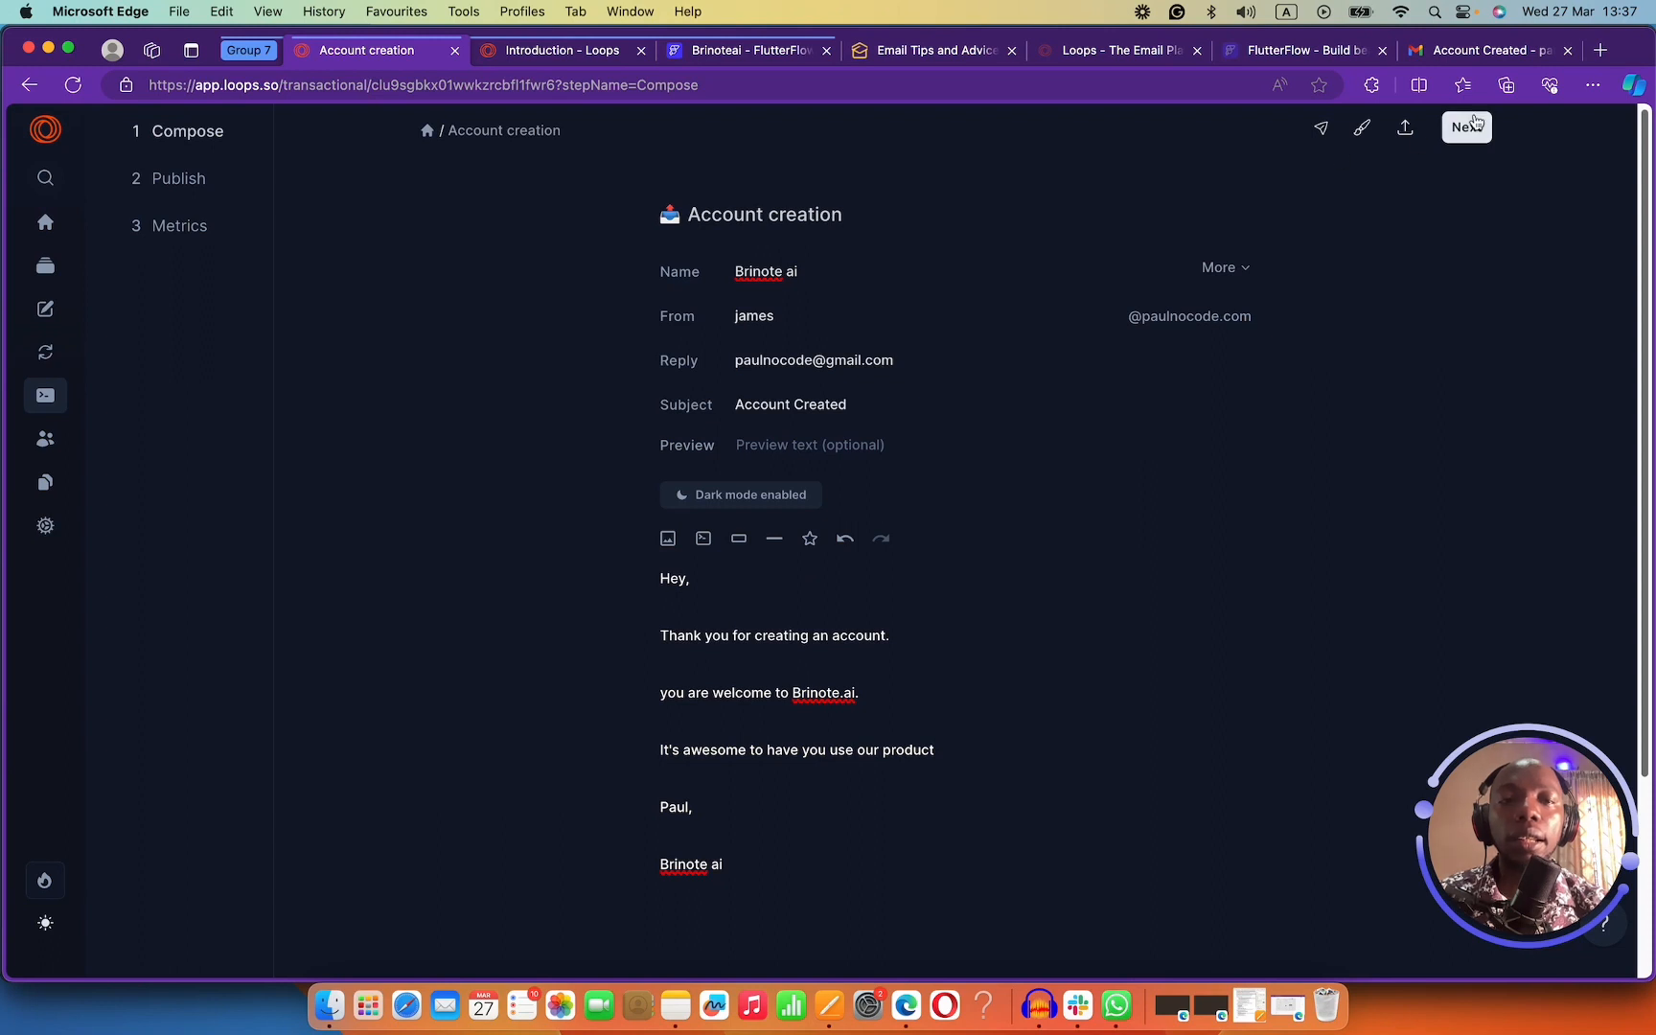
pyautogui.click(1375, 130)
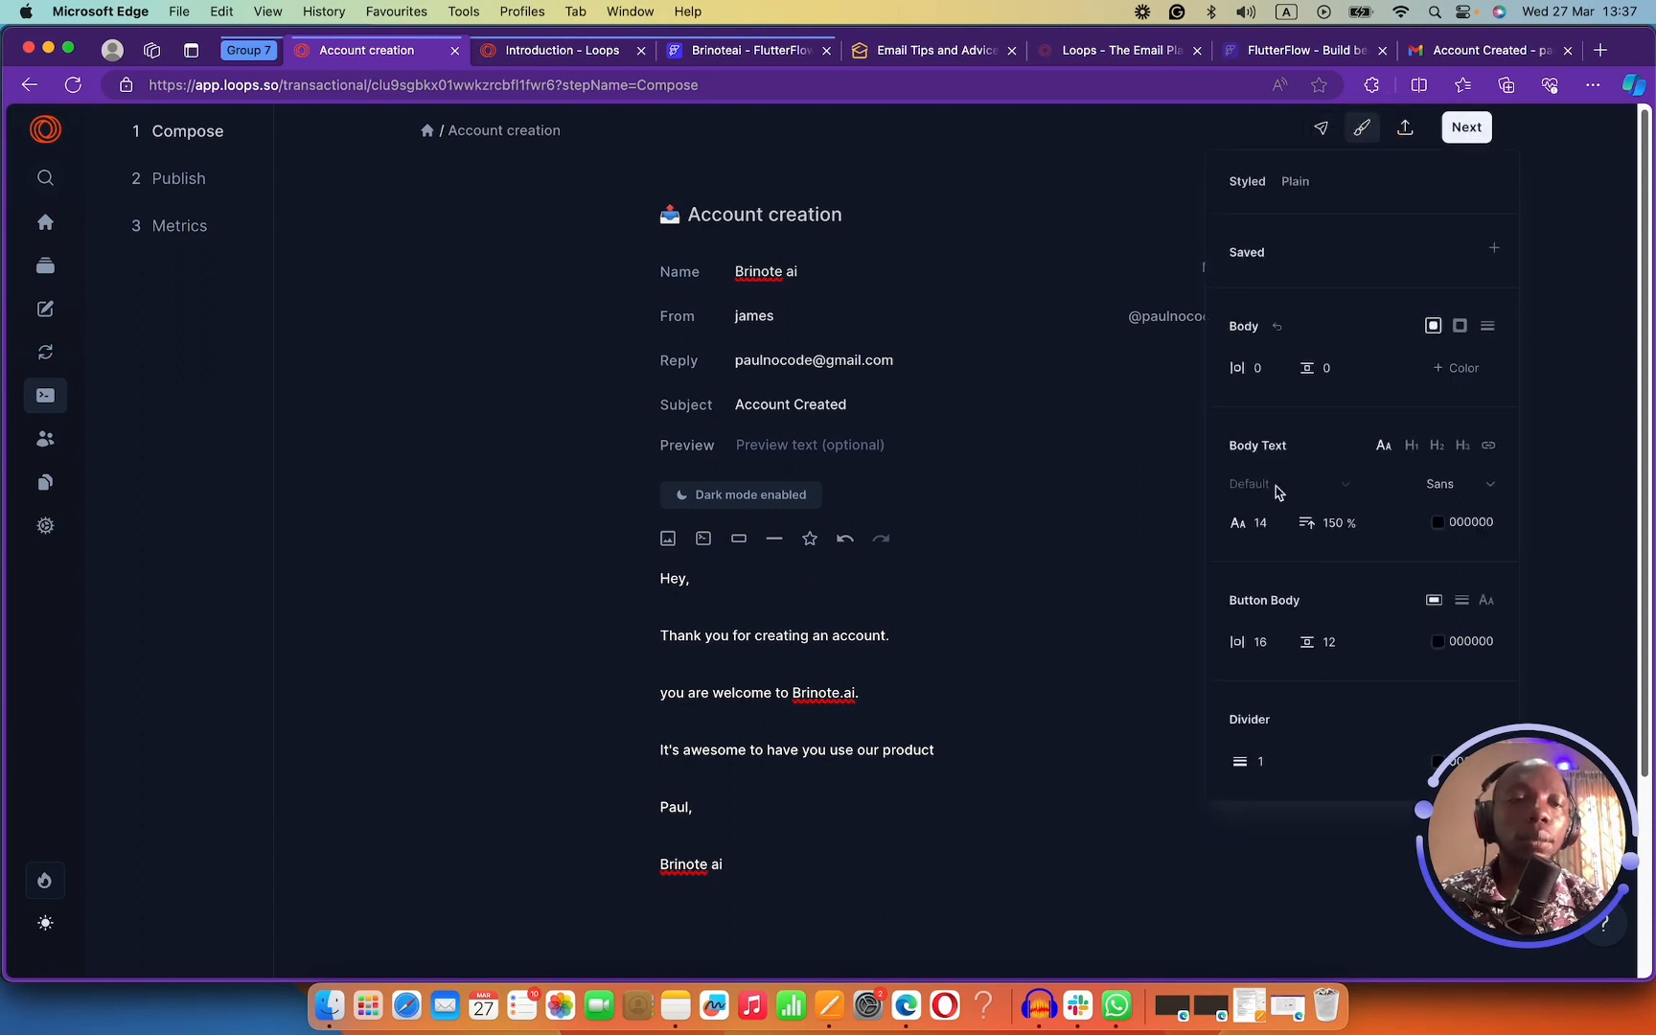
pyautogui.click(1059, 211)
# Advance the Account creation email to the Publish step and review its JSON payload.
pyautogui.click(1475, 127)
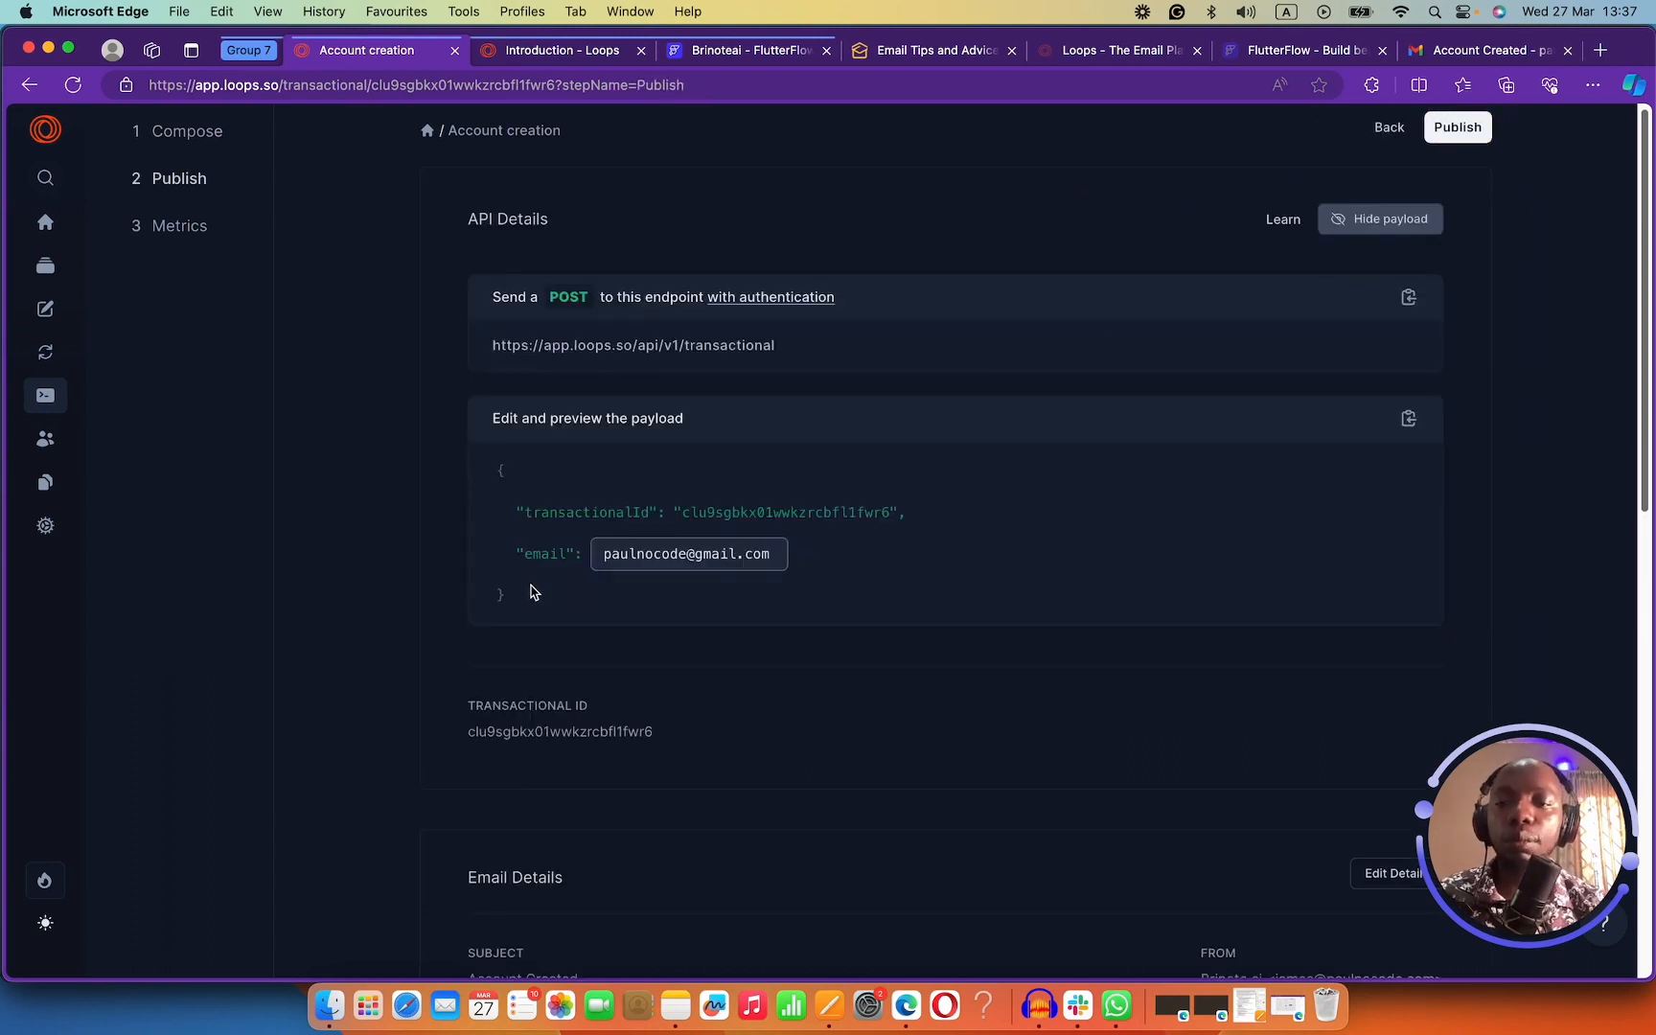
pyautogui.moveTo(522, 599); pyautogui.dragTo(474, 462)
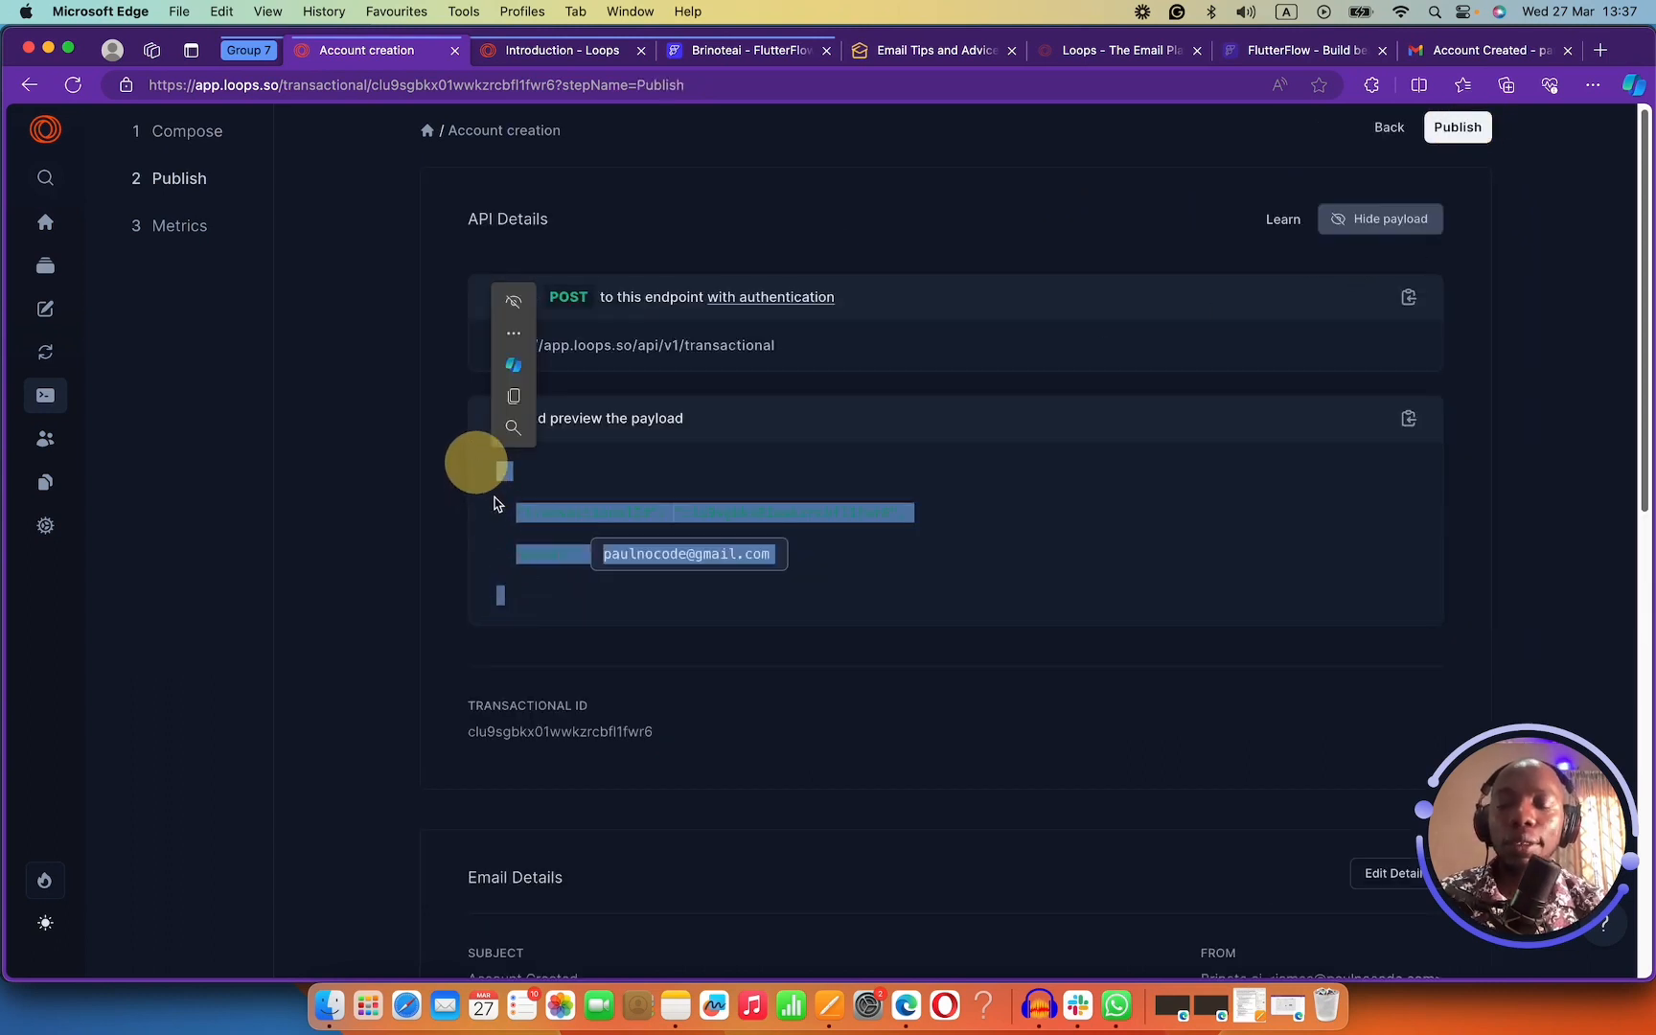
pyautogui.scroll(-1, 519, 500)
pyautogui.click(516, 489)
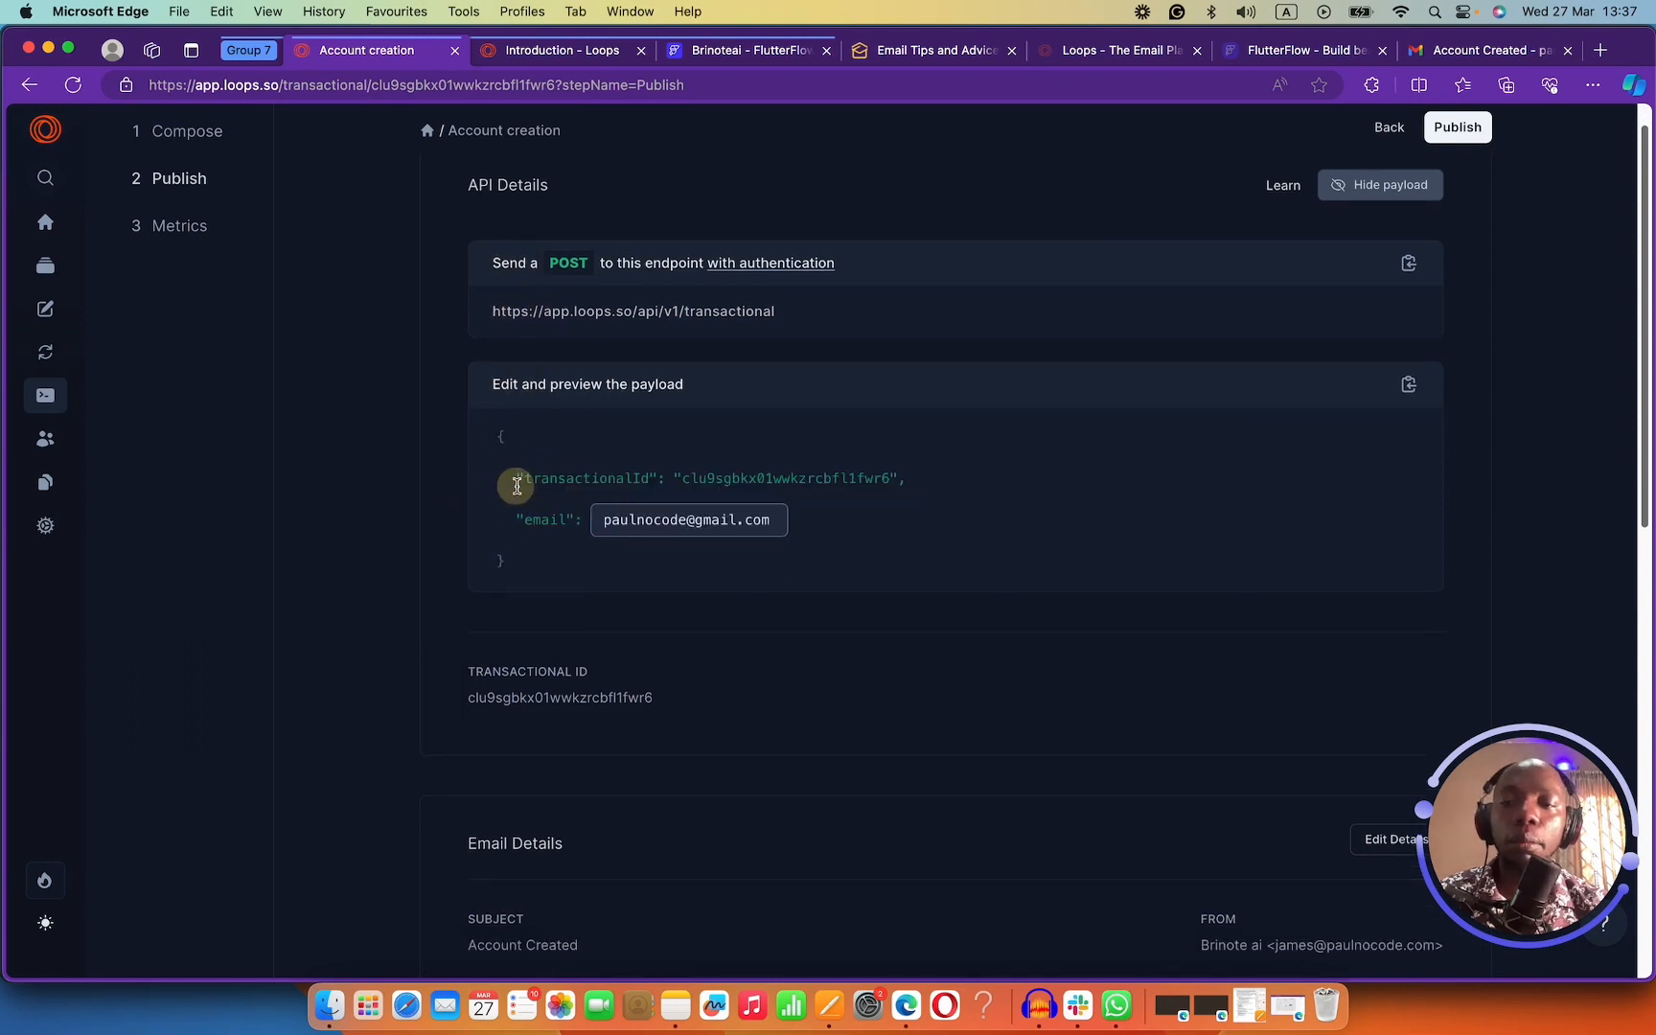
pyautogui.click(848, 481)
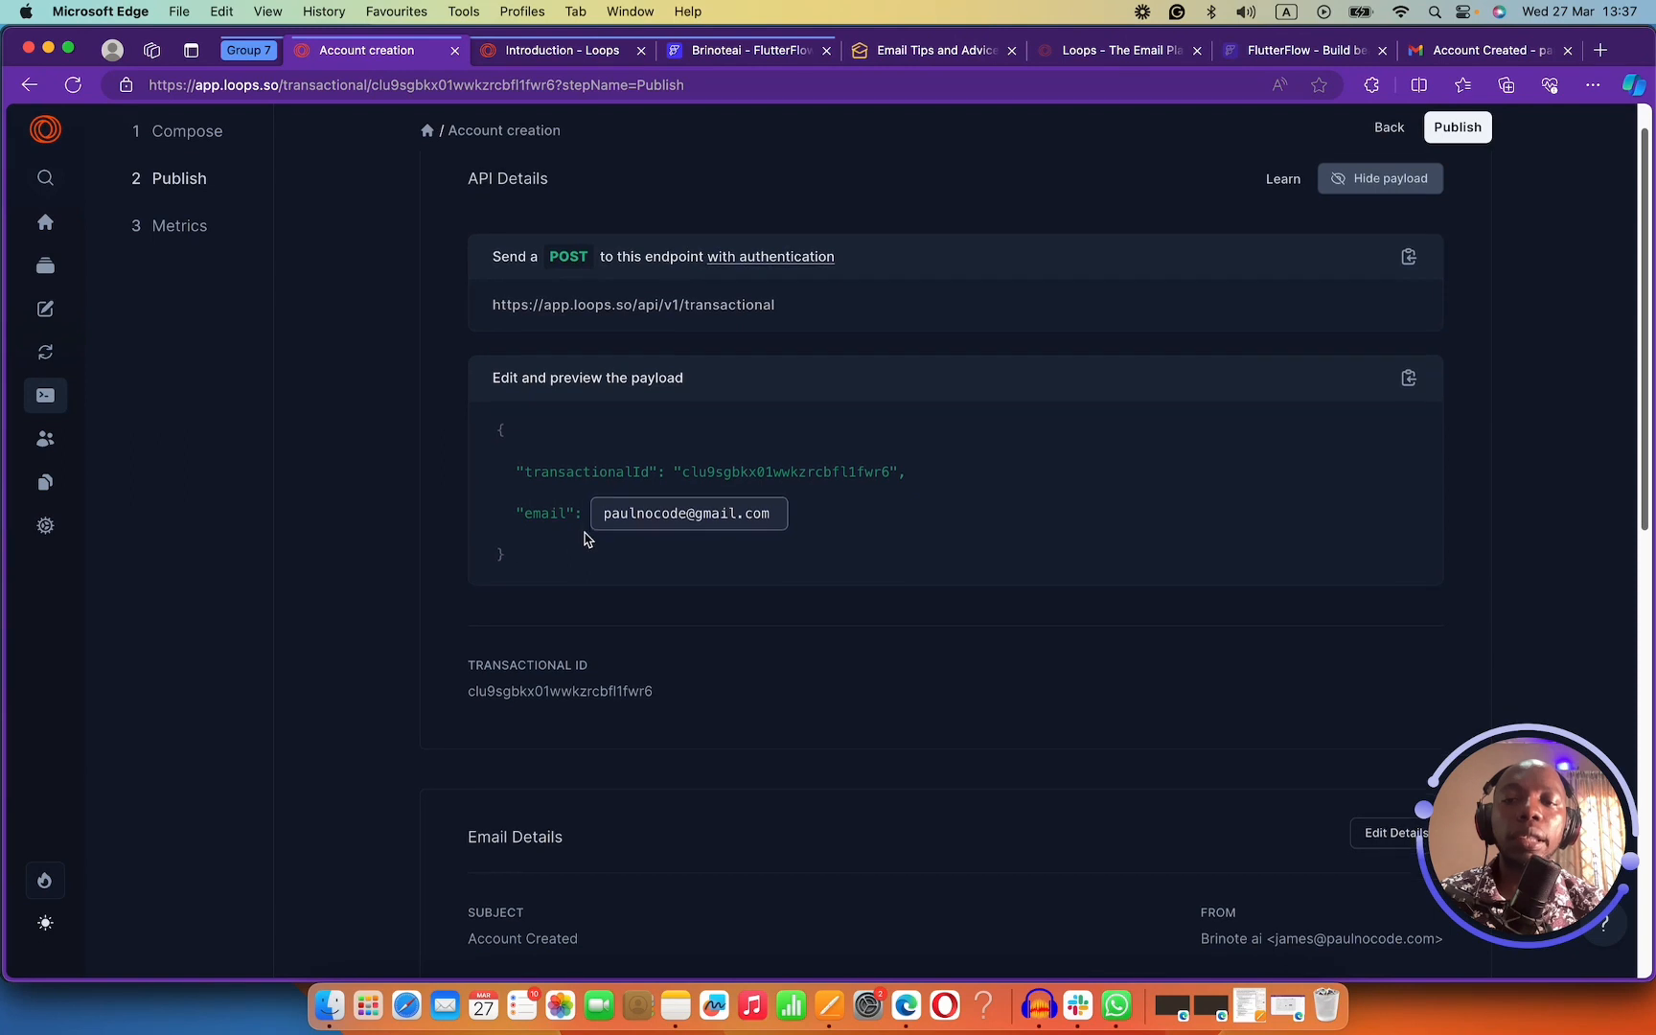
pyautogui.scroll(-5, 584, 535)
pyautogui.scroll(5, 587, 509)
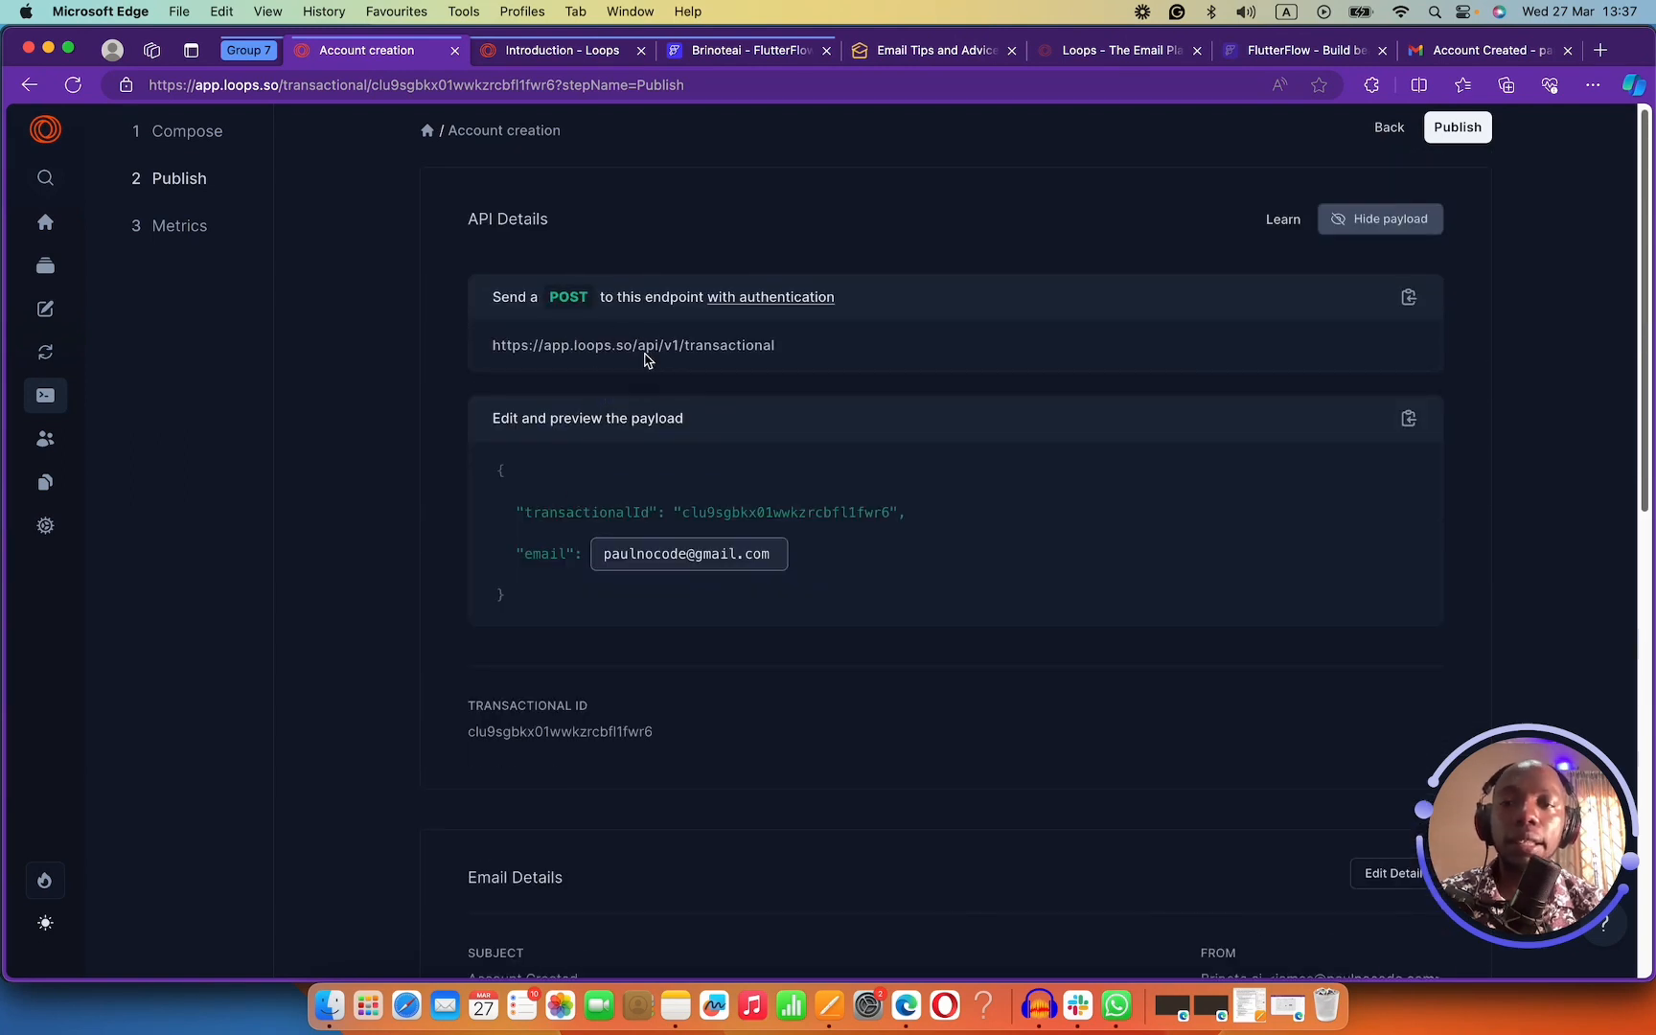
pyautogui.moveTo(808, 356); pyautogui.dragTo(592, 356)
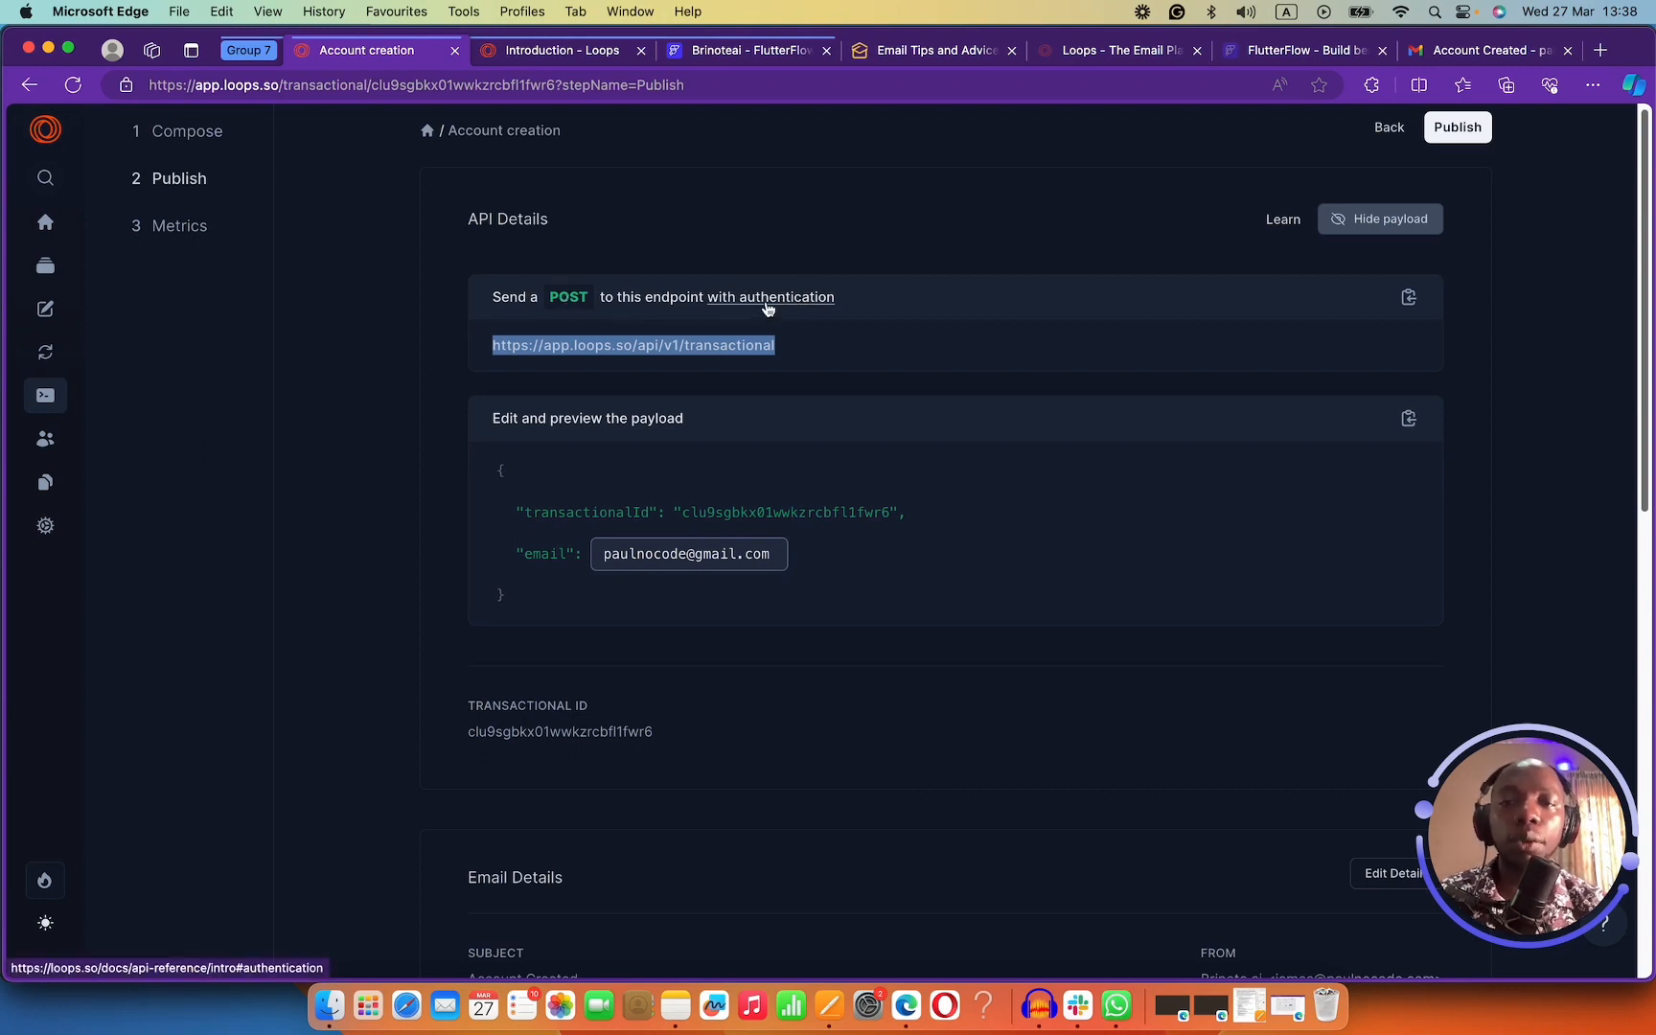
pyautogui.tripleClick(786, 352)
pyautogui.press('super+c')
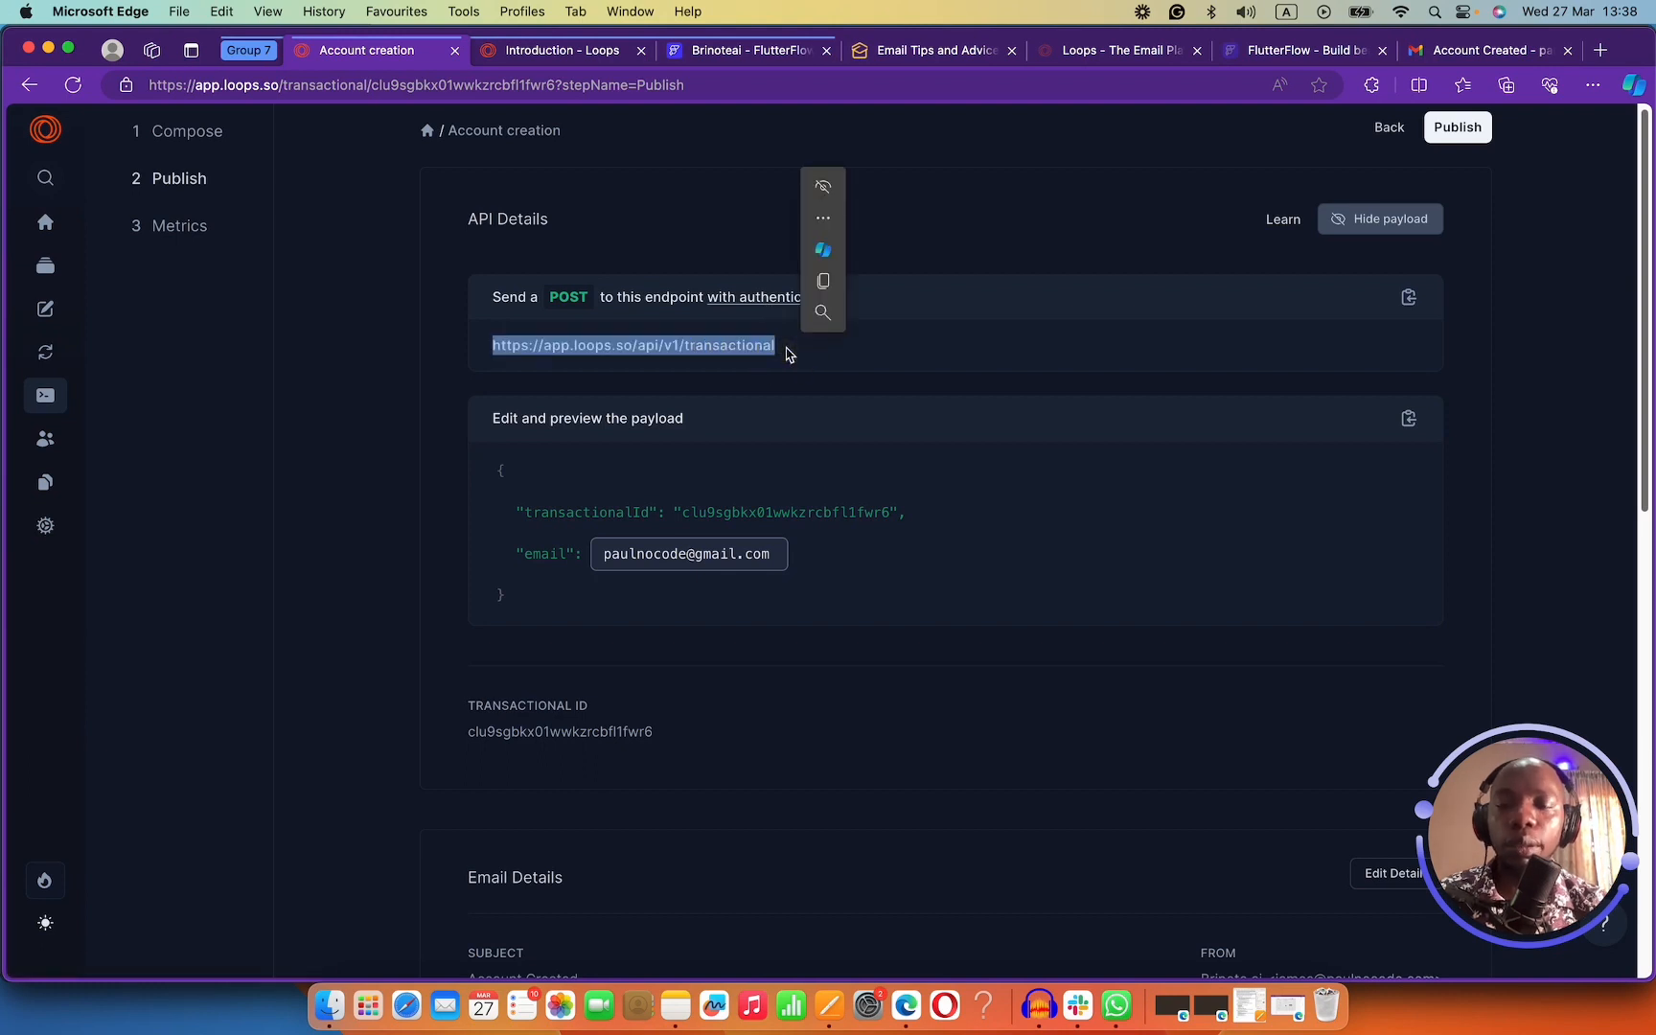
pyautogui.click(699, 58)
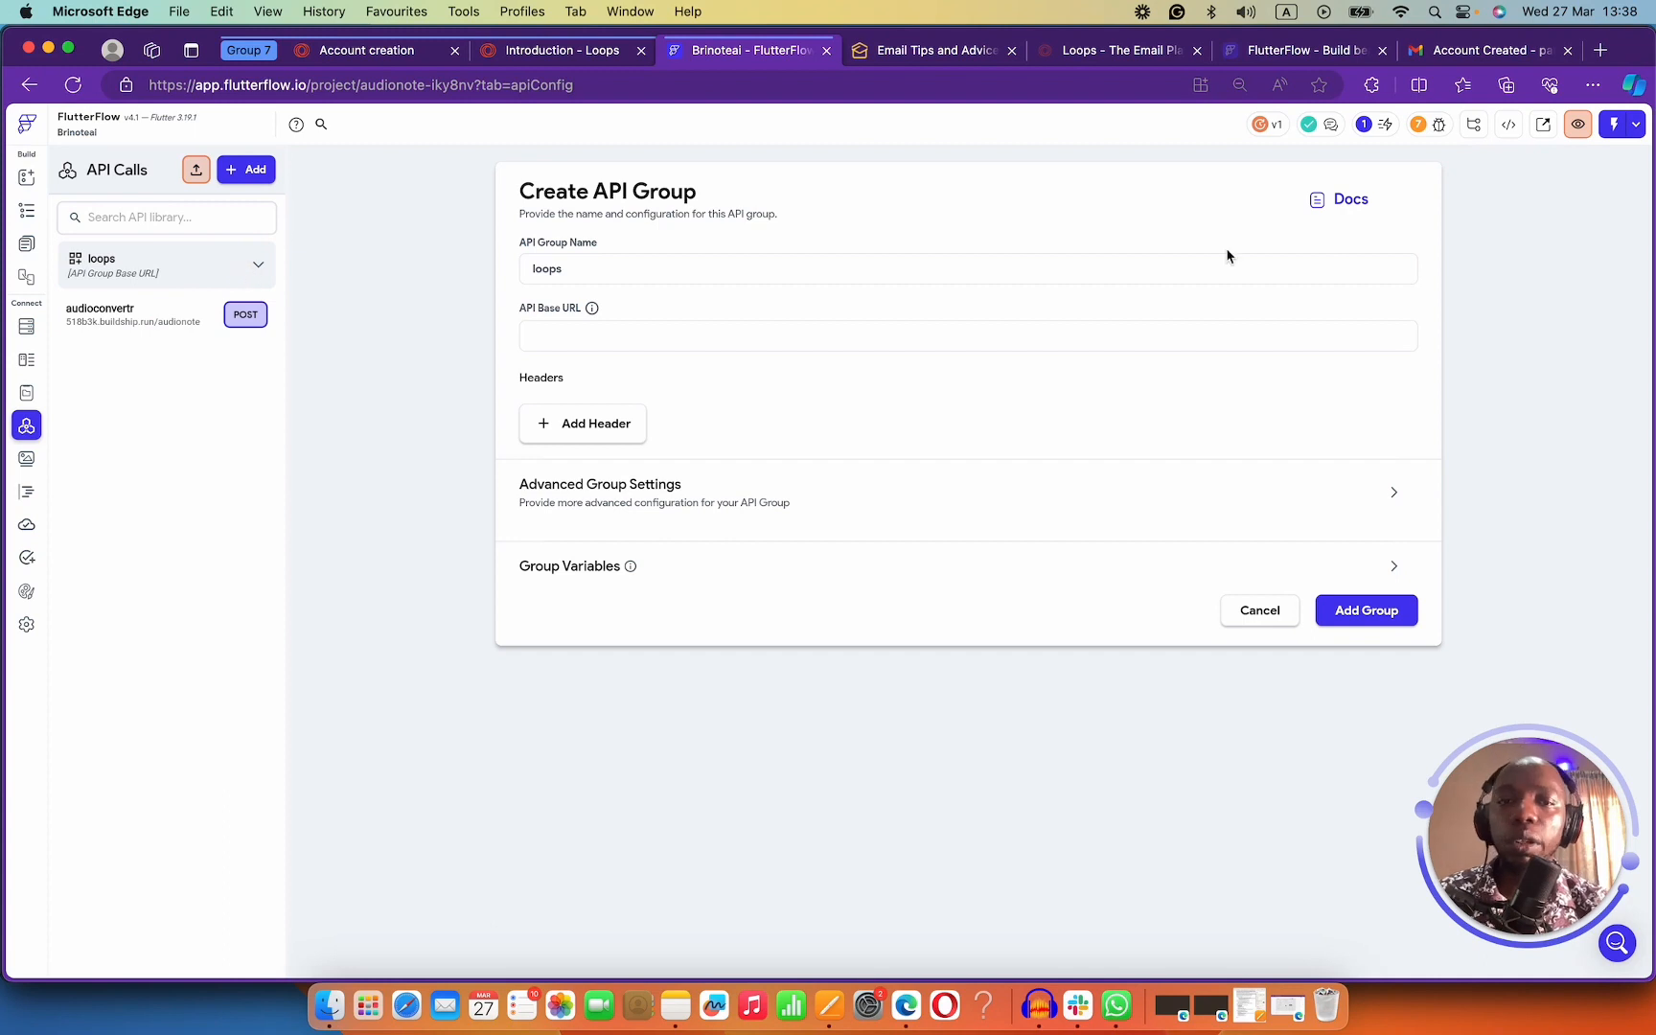
# Cancel the 'loops' API group and create a new API call named 'Authentication email'.
pyautogui.click(1253, 610)
pyautogui.click(251, 169)
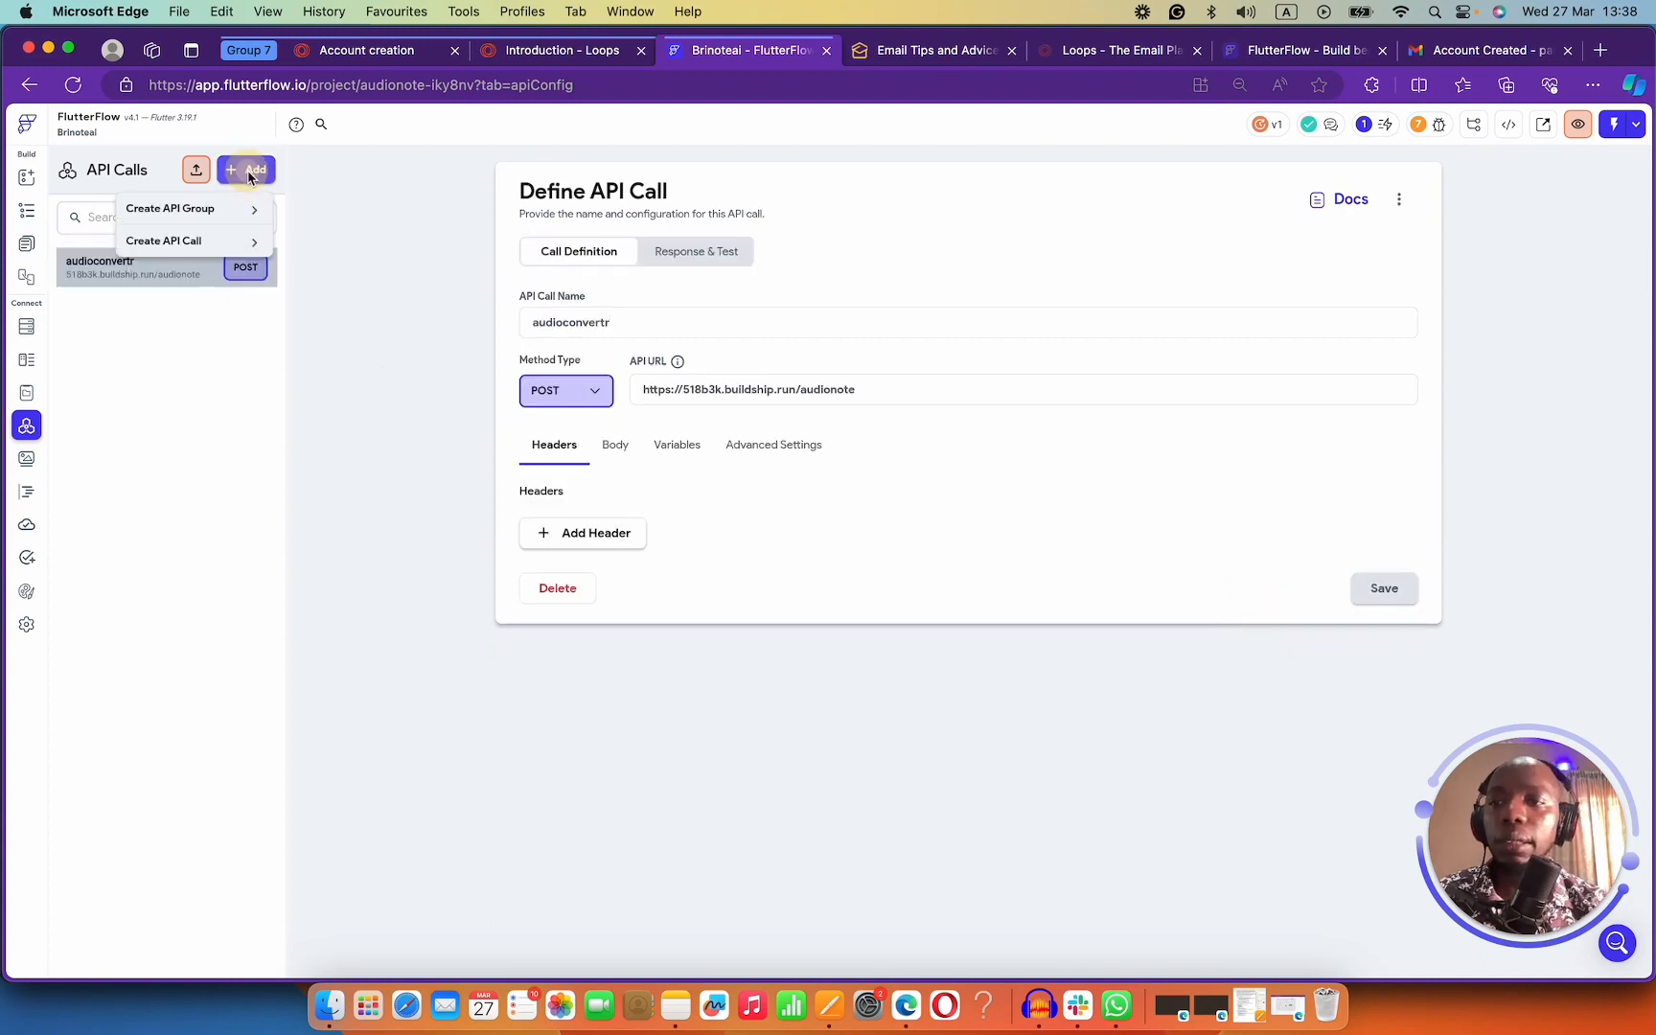
pyautogui.click(225, 238)
pyautogui.click(617, 327)
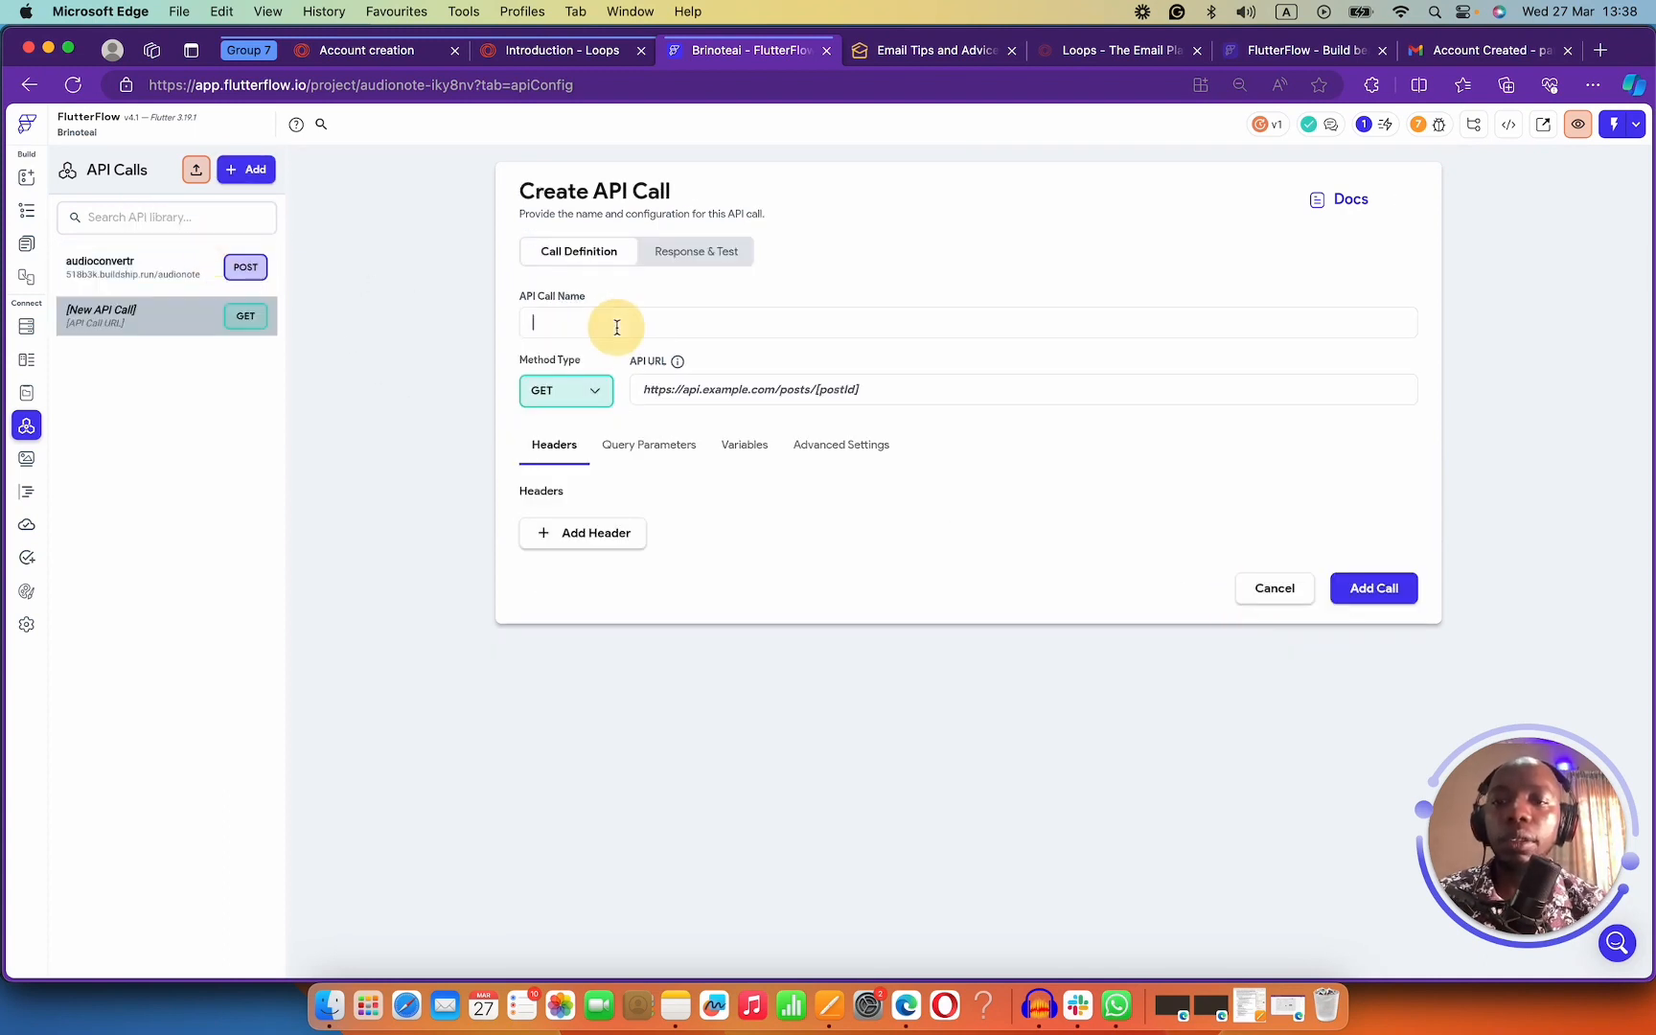
pyautogui.write('Auth')
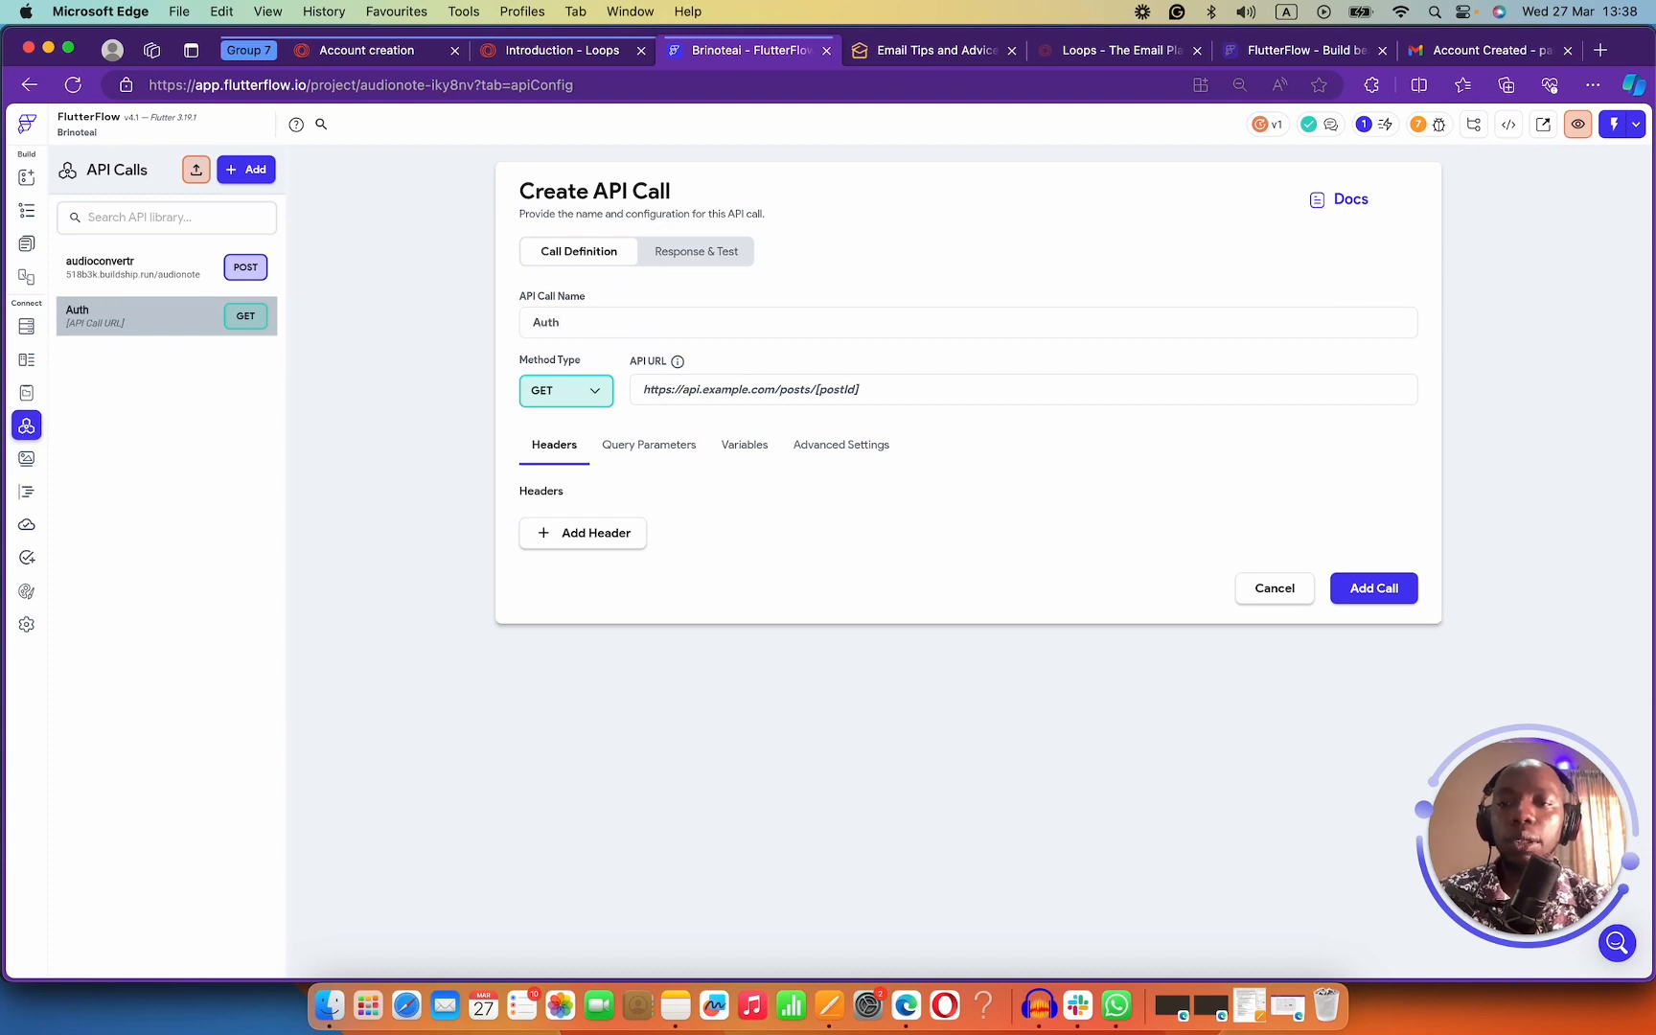
pyautogui.write('entication')
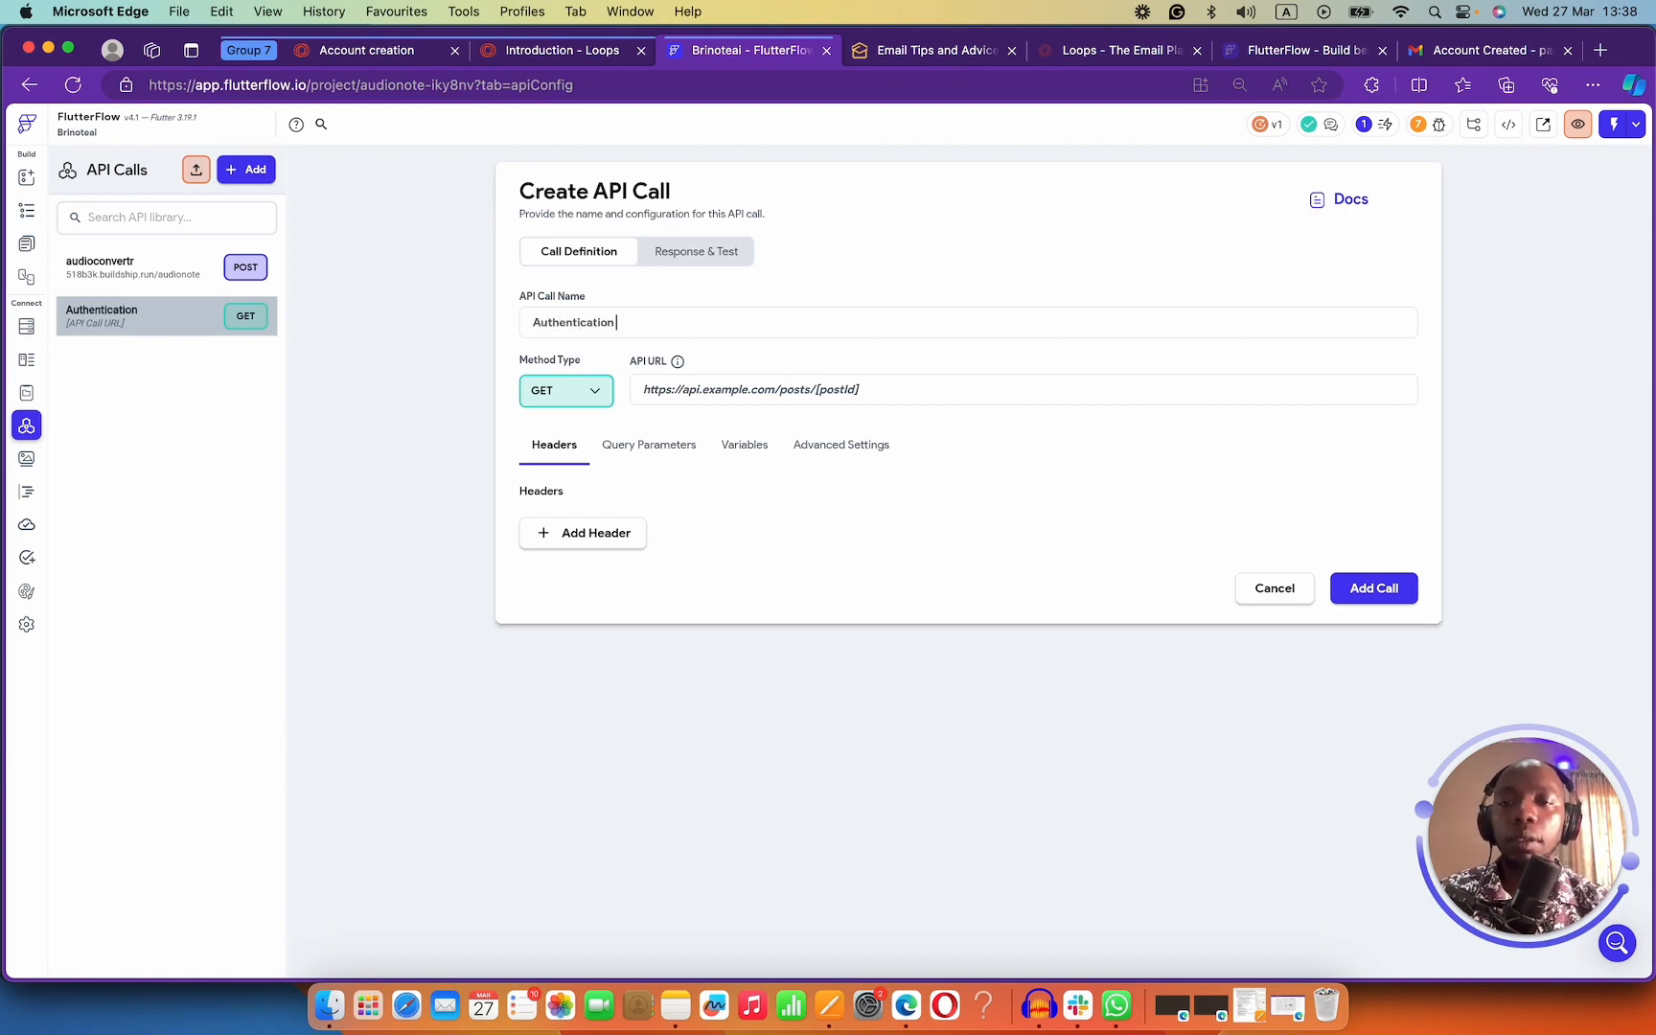
pyautogui.write(' email')
pyautogui.click(585, 392)
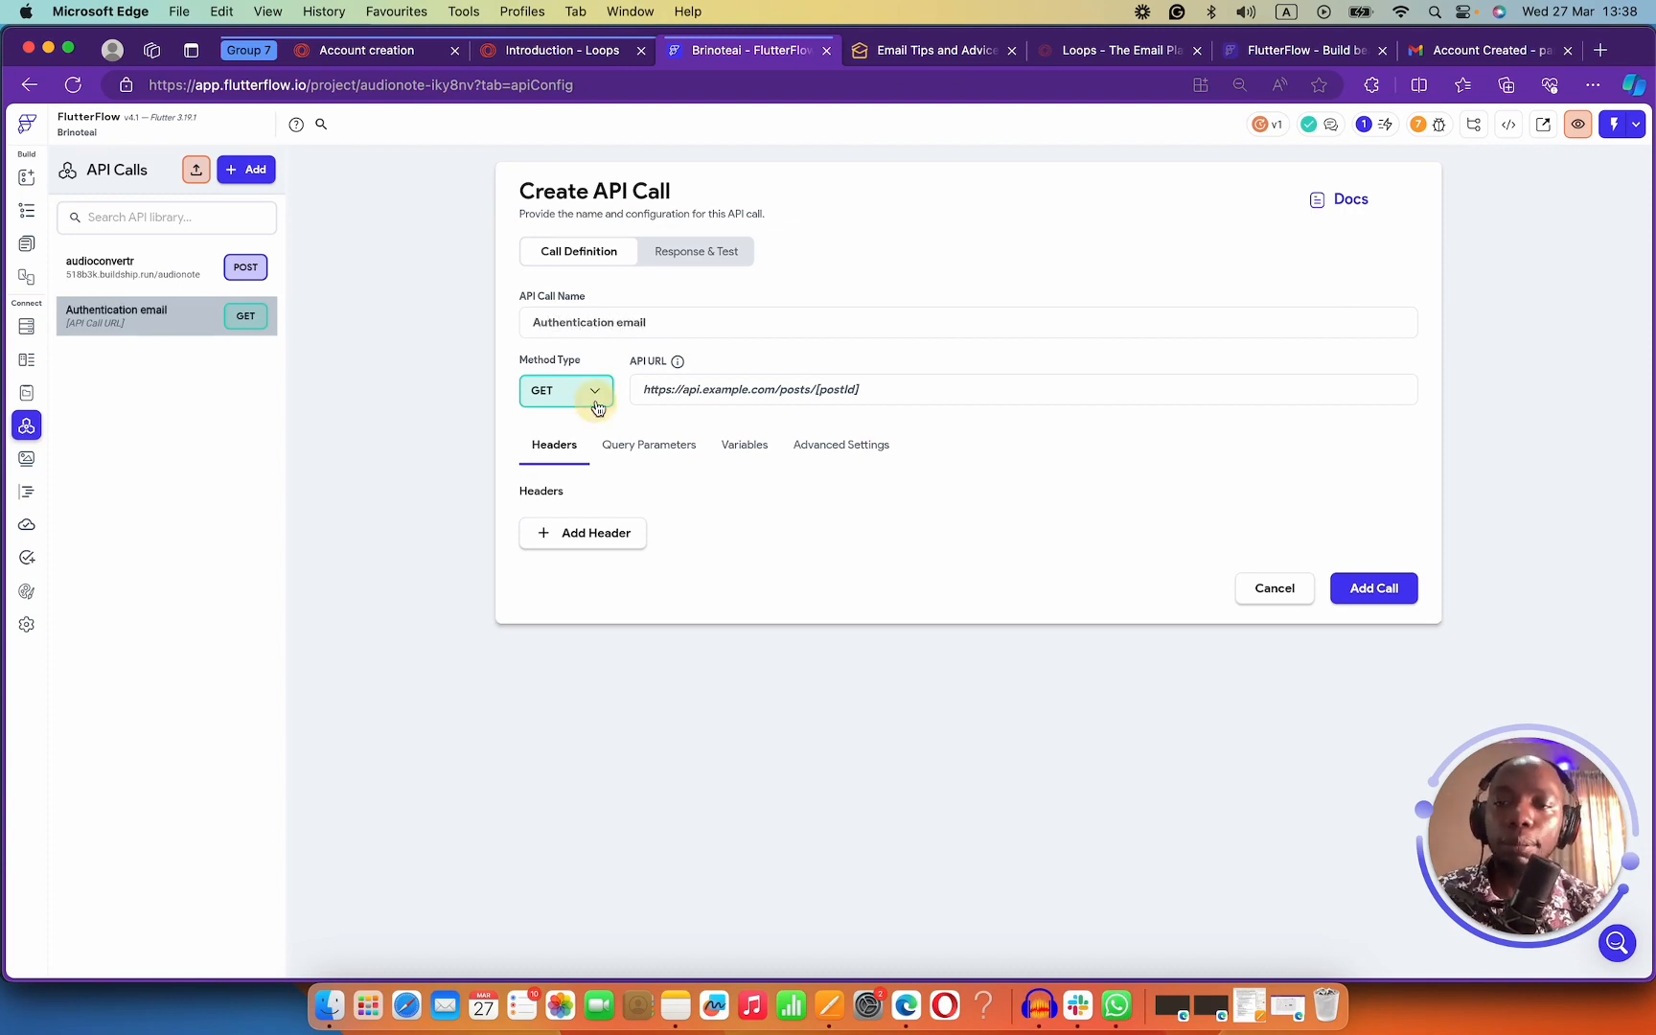
pyautogui.click(566, 425)
pyautogui.click(759, 393)
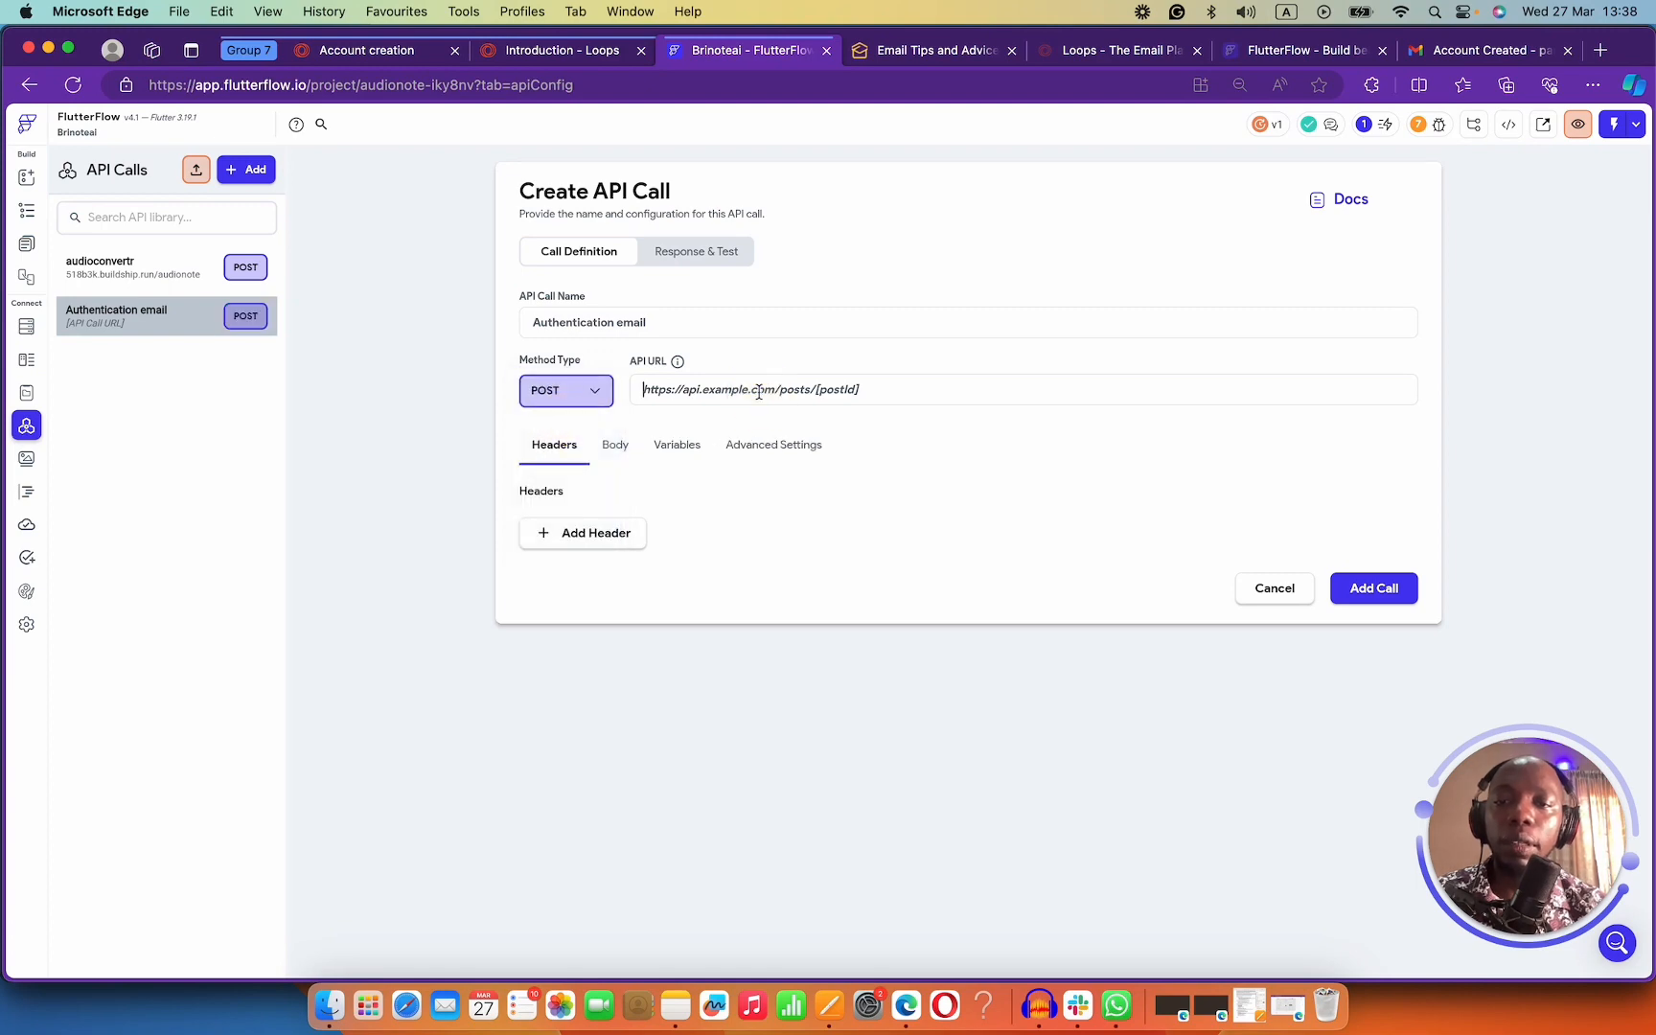
pyautogui.press('super+v')
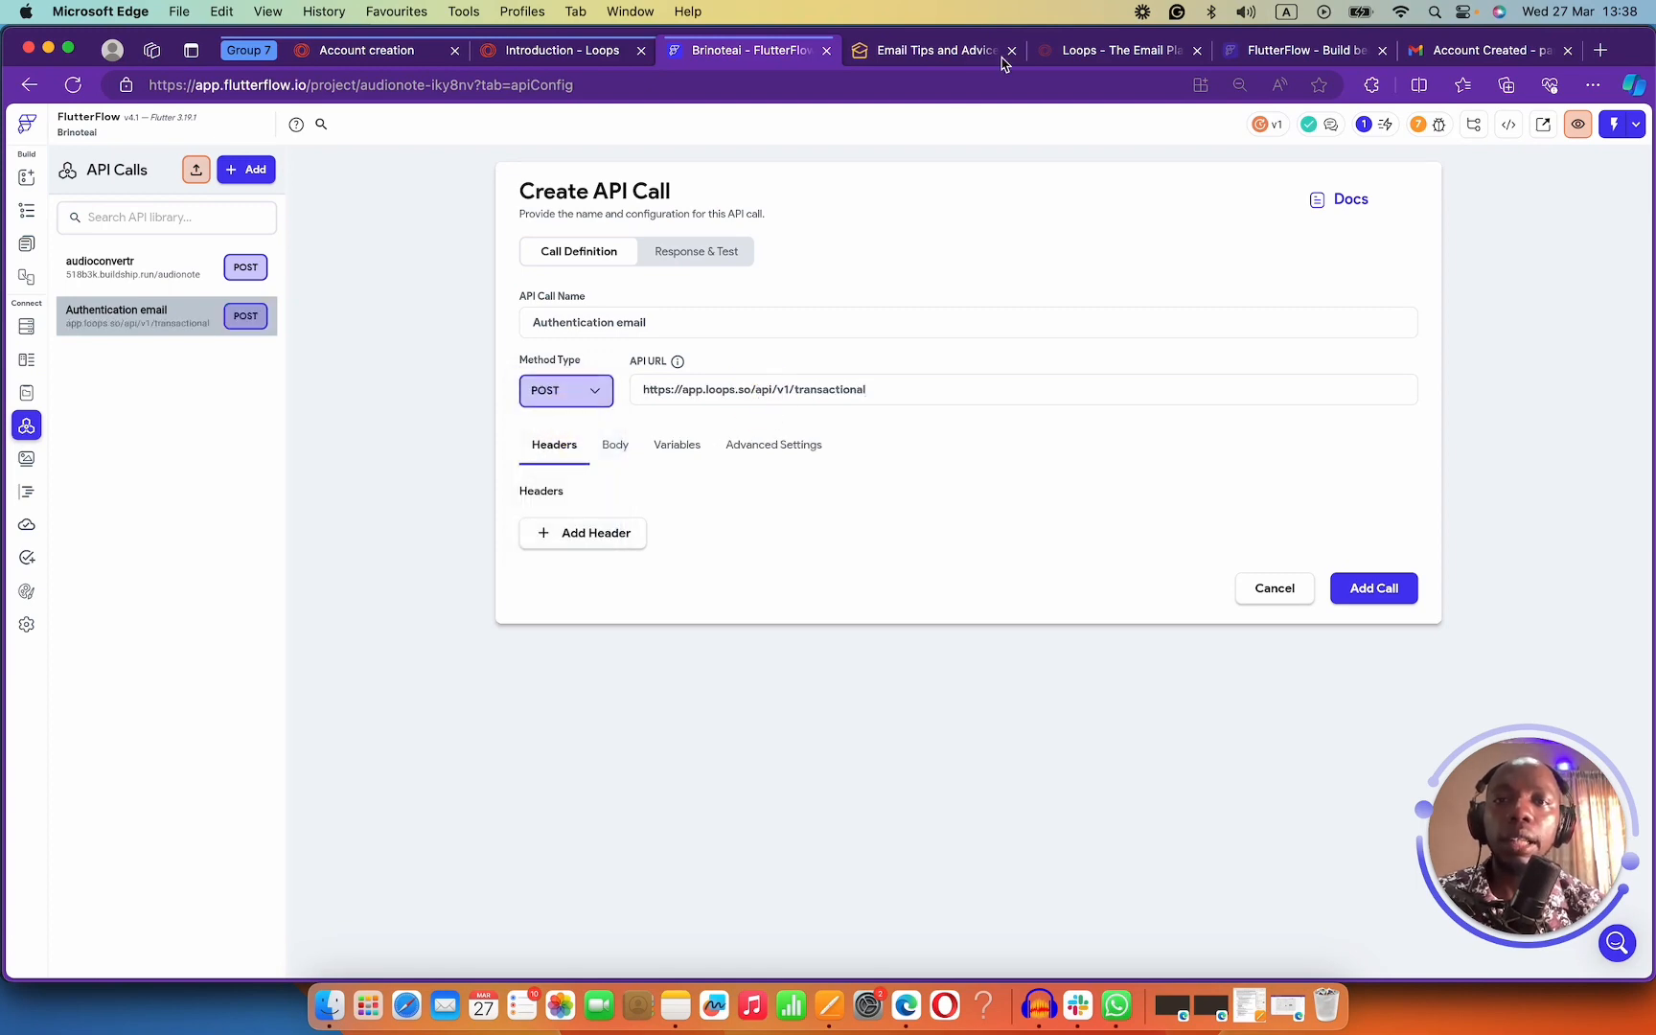
pyautogui.click(928, 50)
pyautogui.click(767, 50)
pyautogui.click(582, 53)
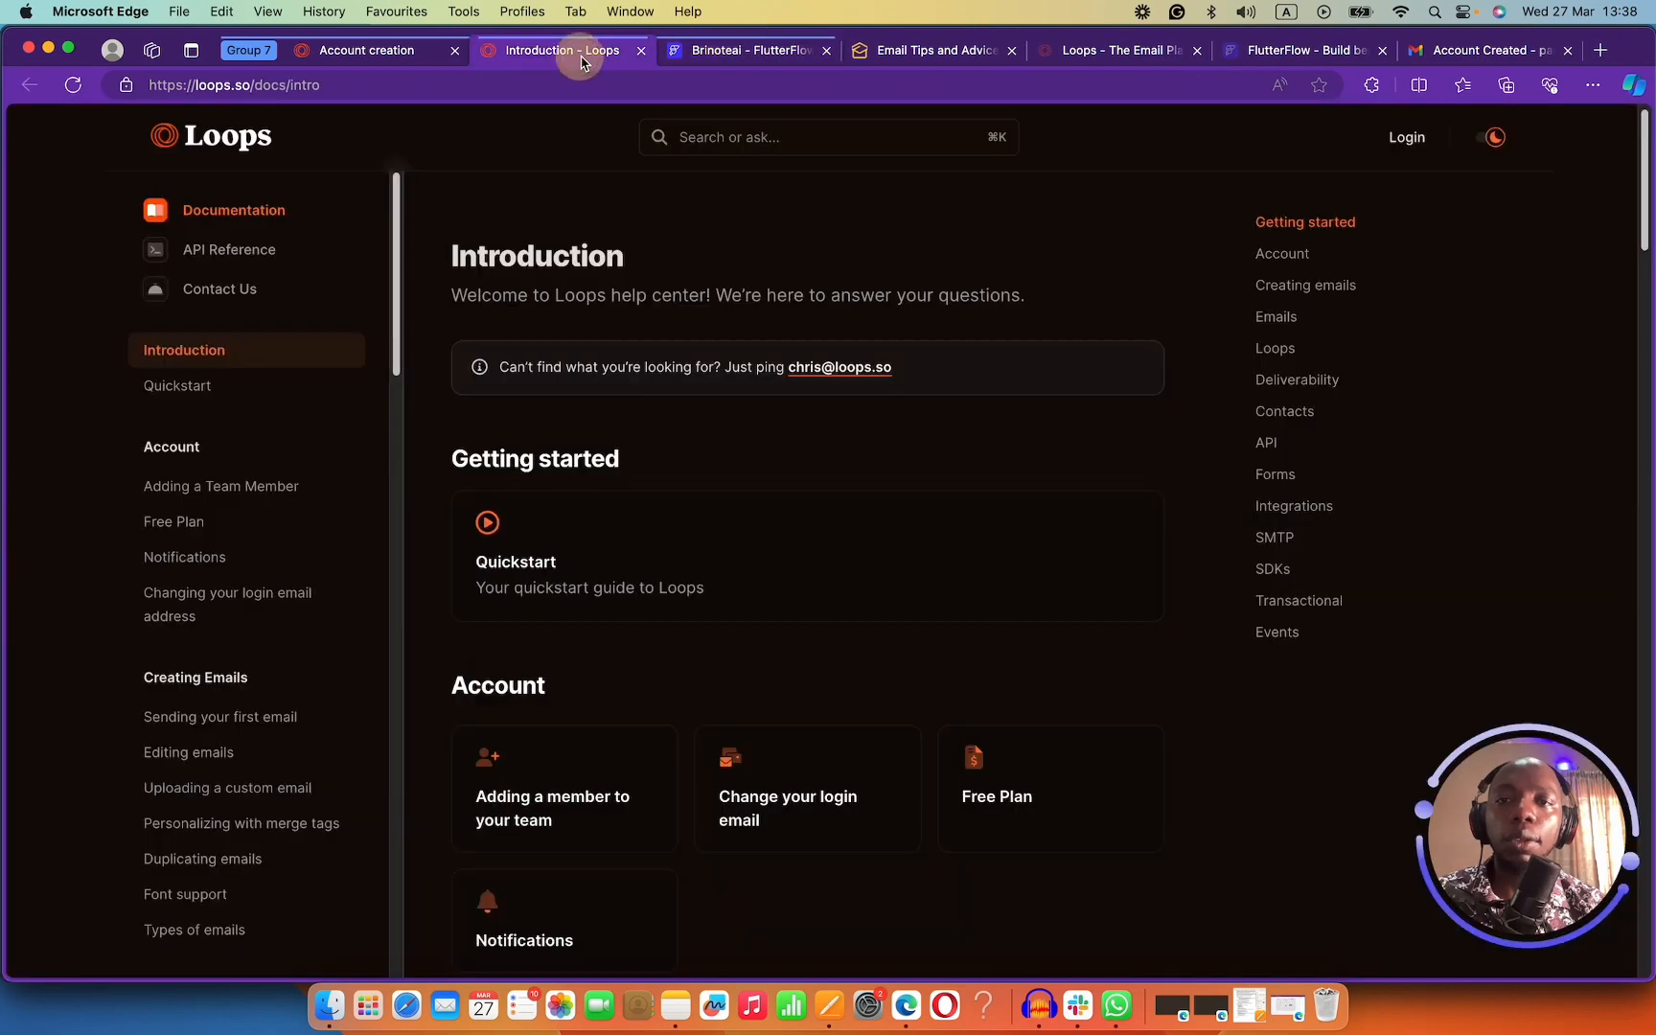
# Read the Loops API authentication and Send event documentation.
pyautogui.click(386, 53)
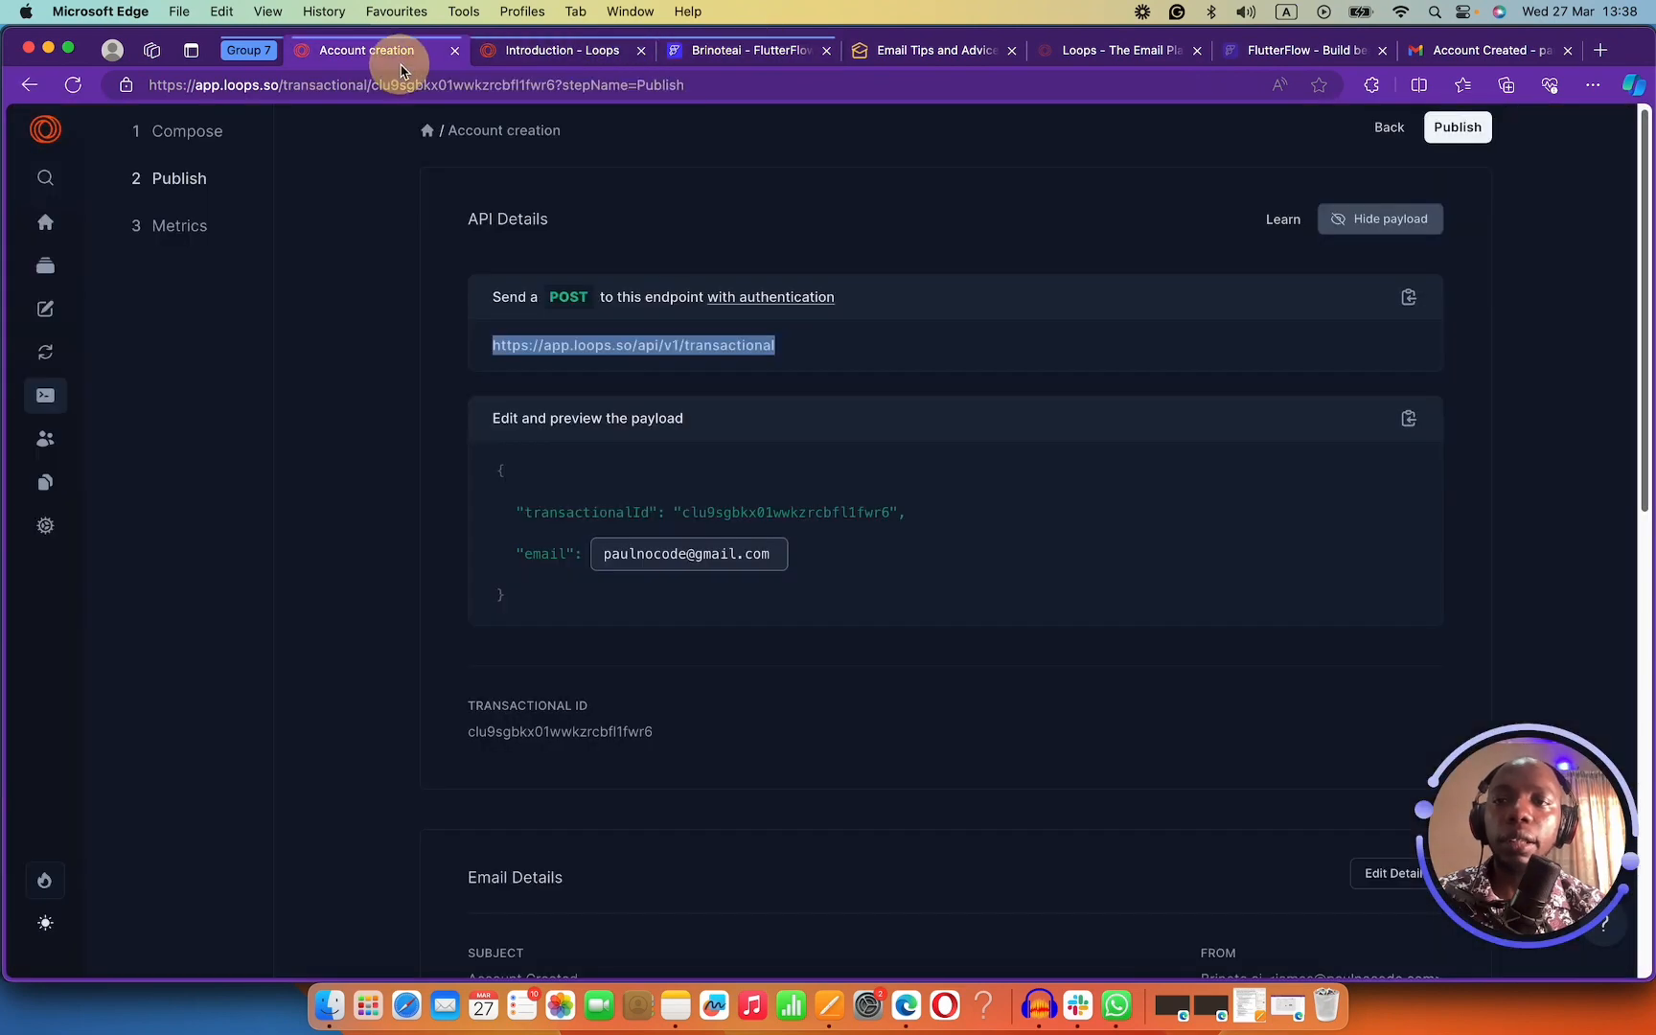
pyautogui.click(526, 616)
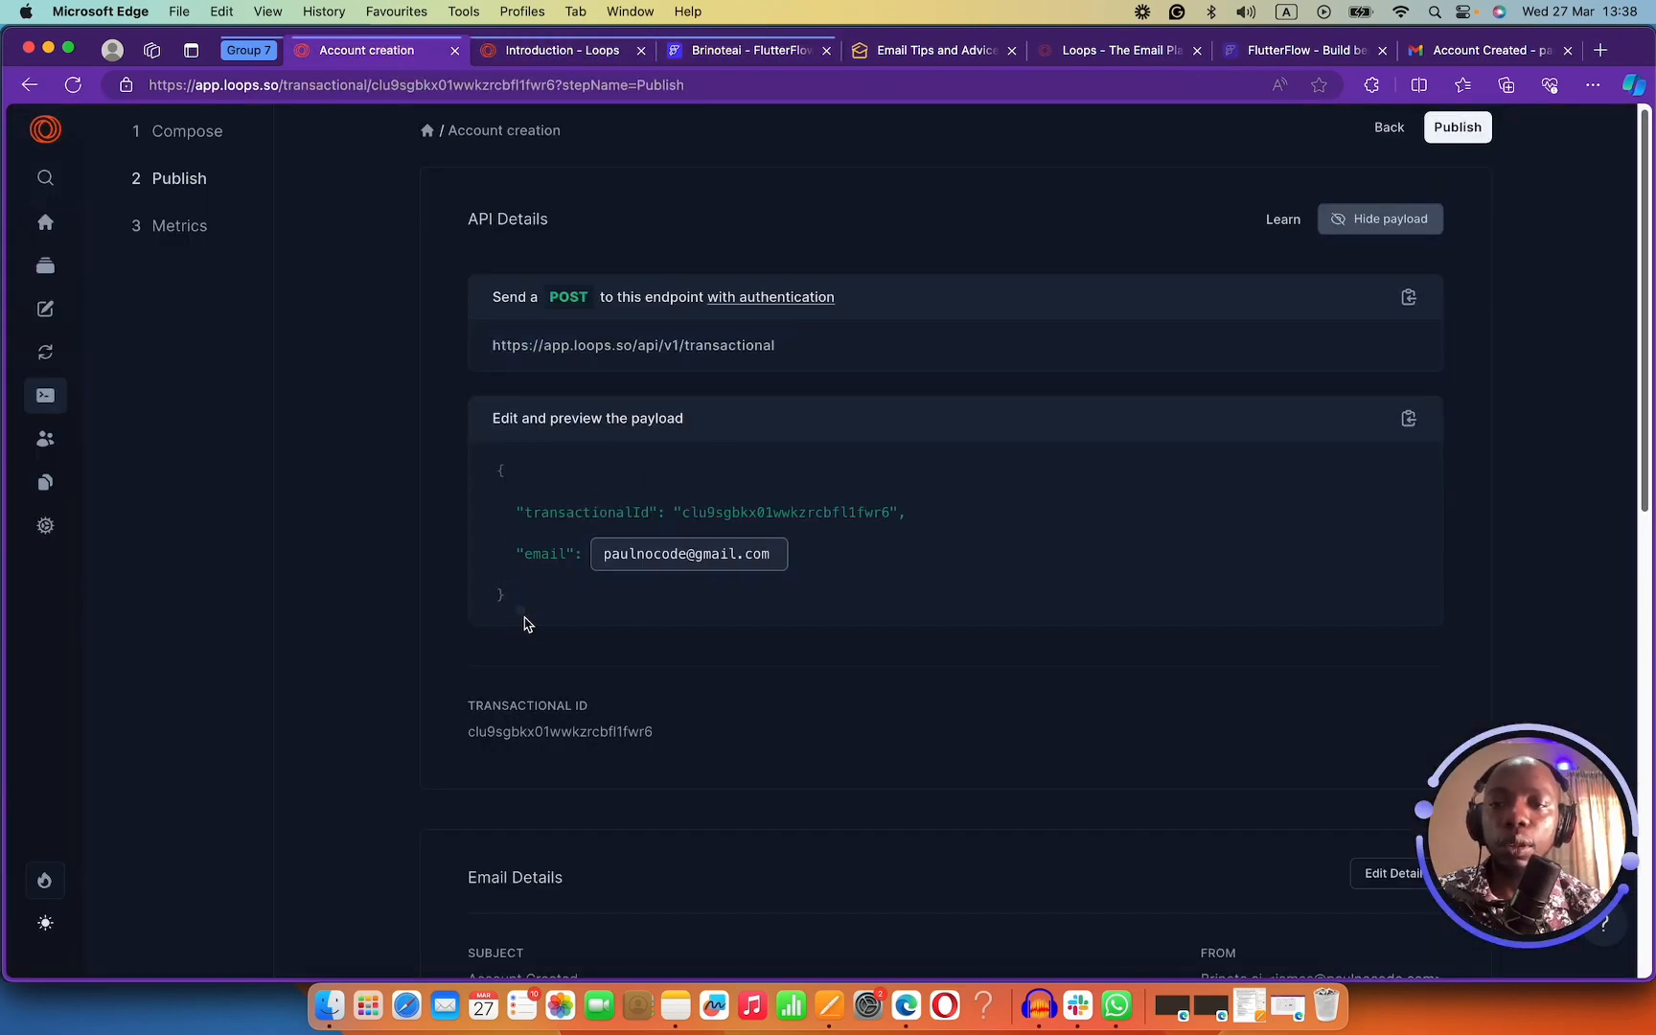
pyautogui.click(764, 299)
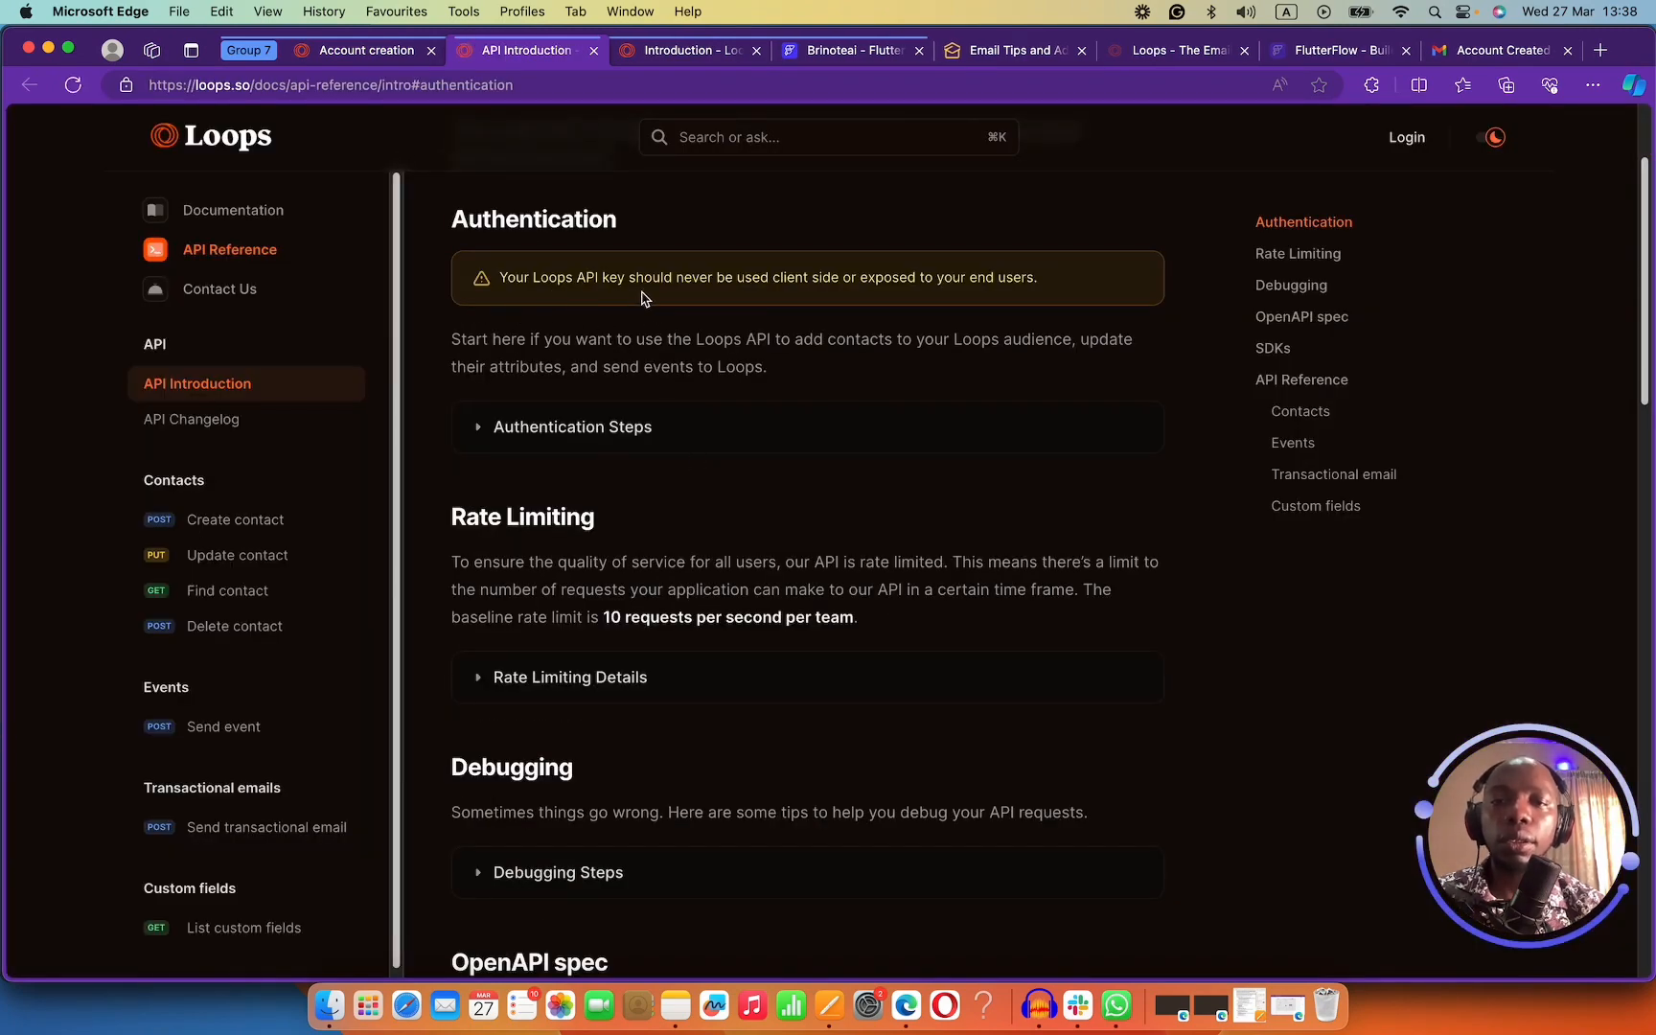
pyautogui.scroll(-12, 669, 343)
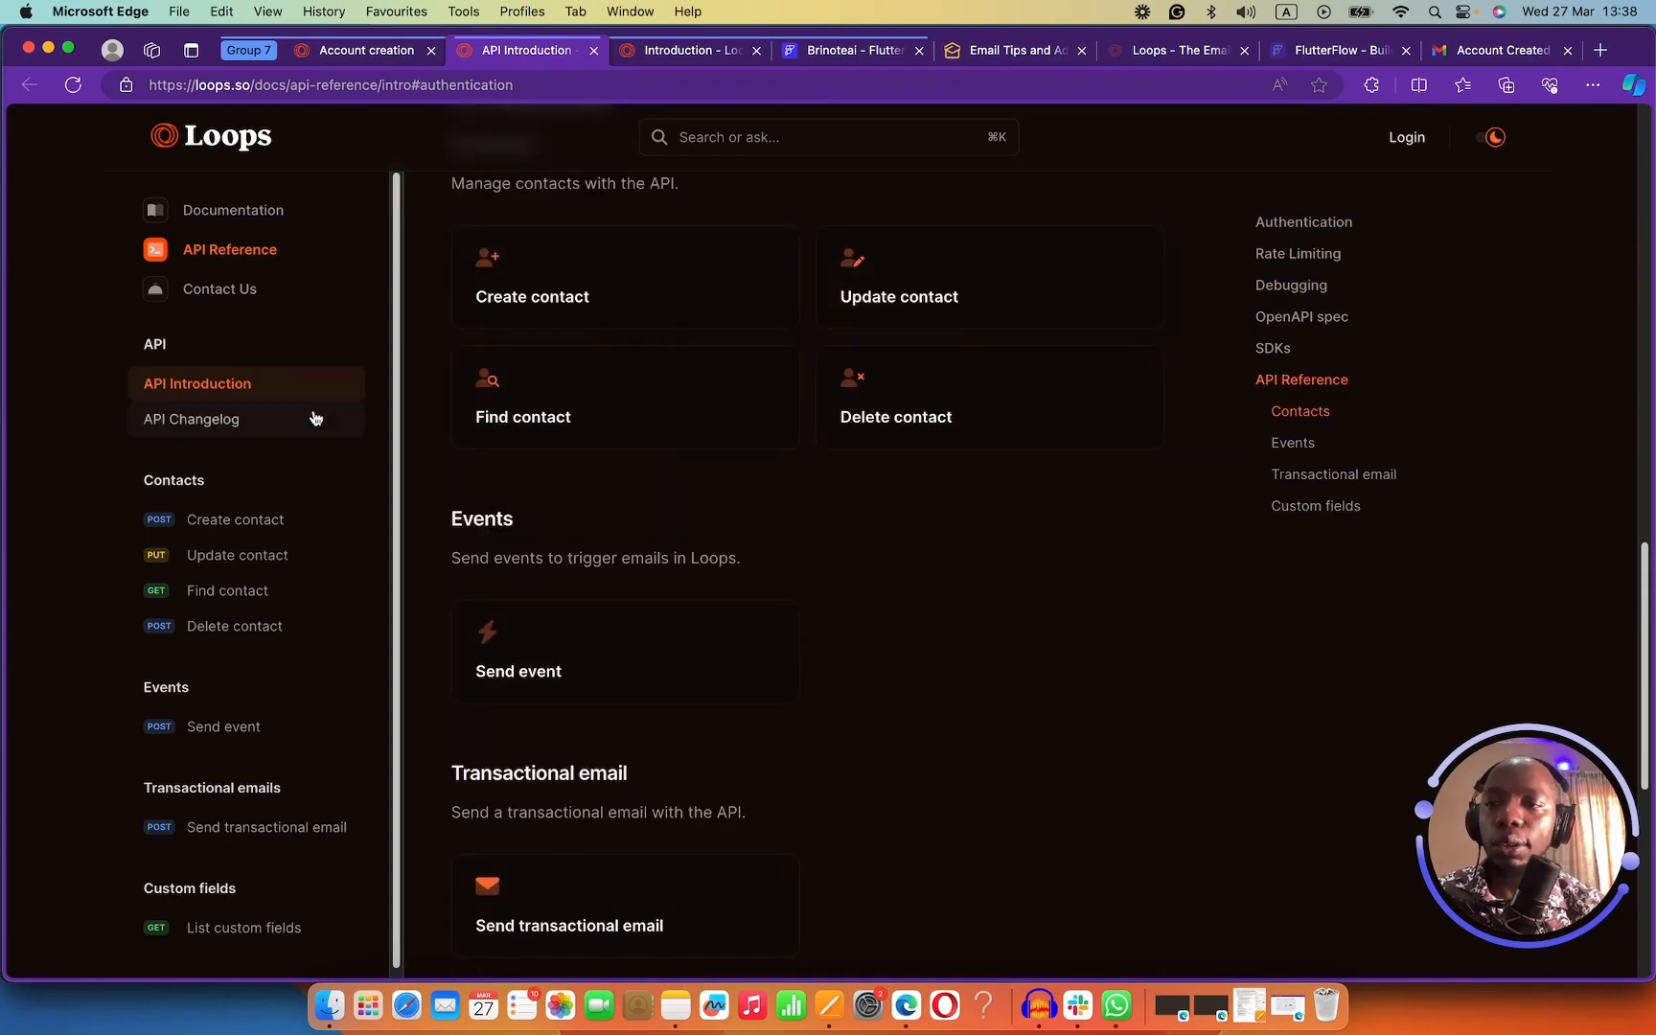
pyautogui.scroll(-1, 254, 594)
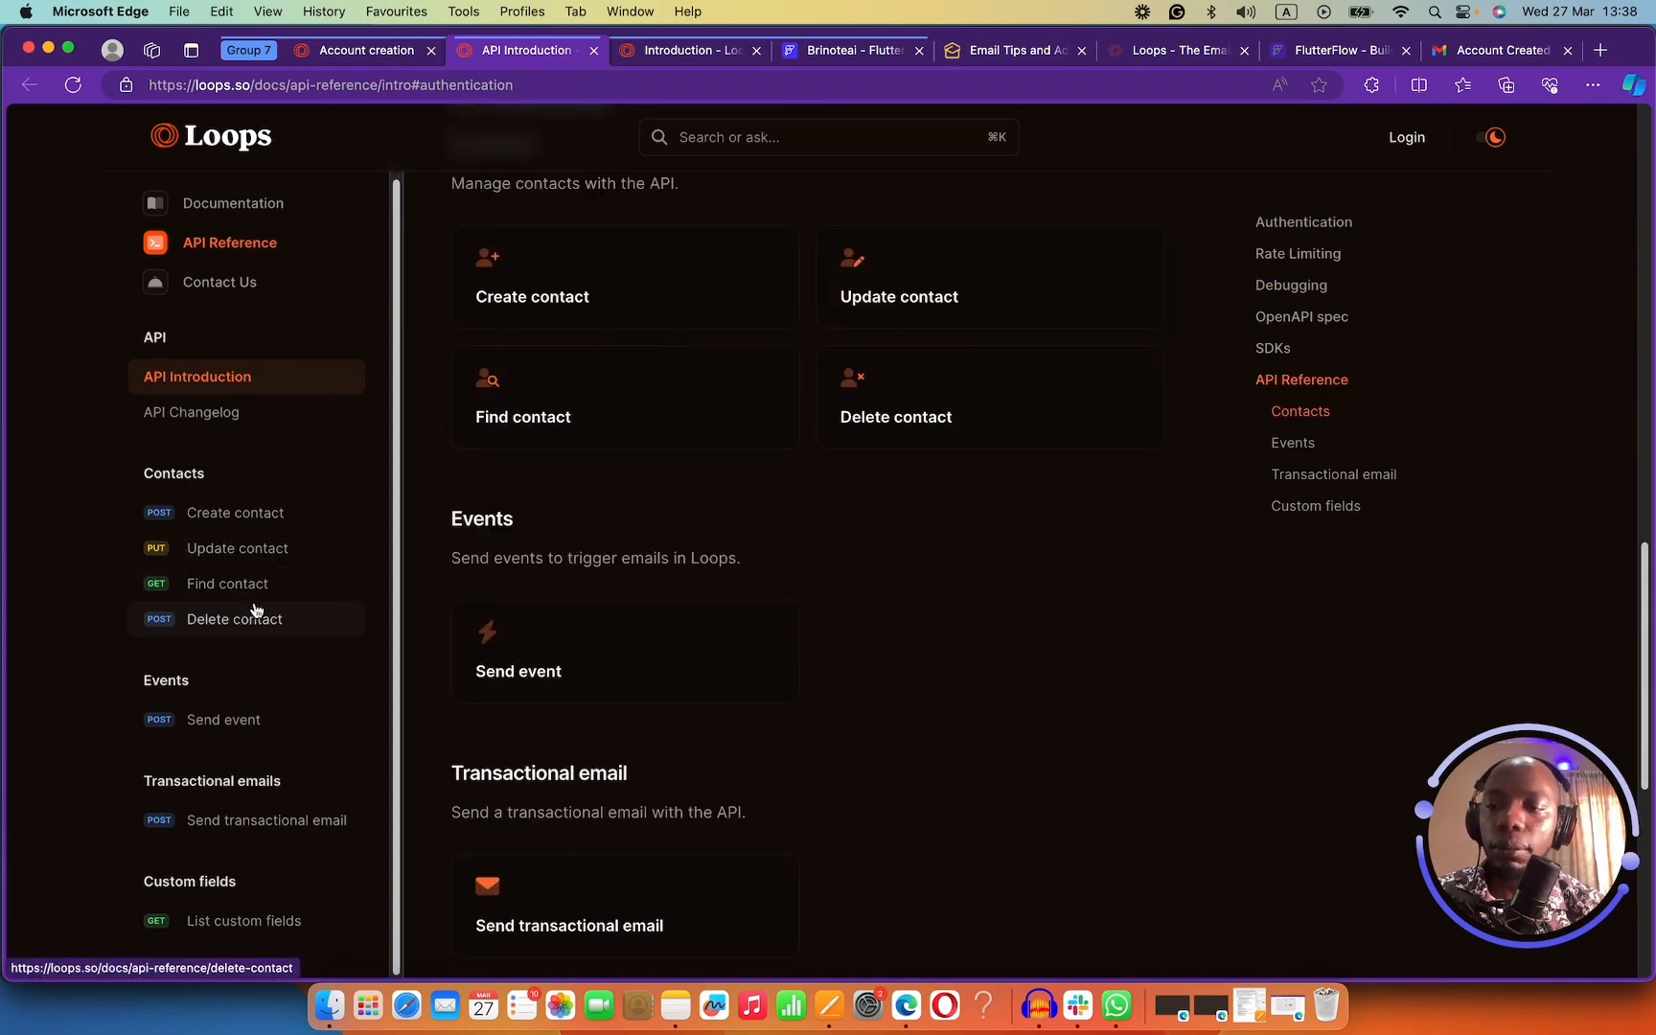
pyautogui.click(260, 721)
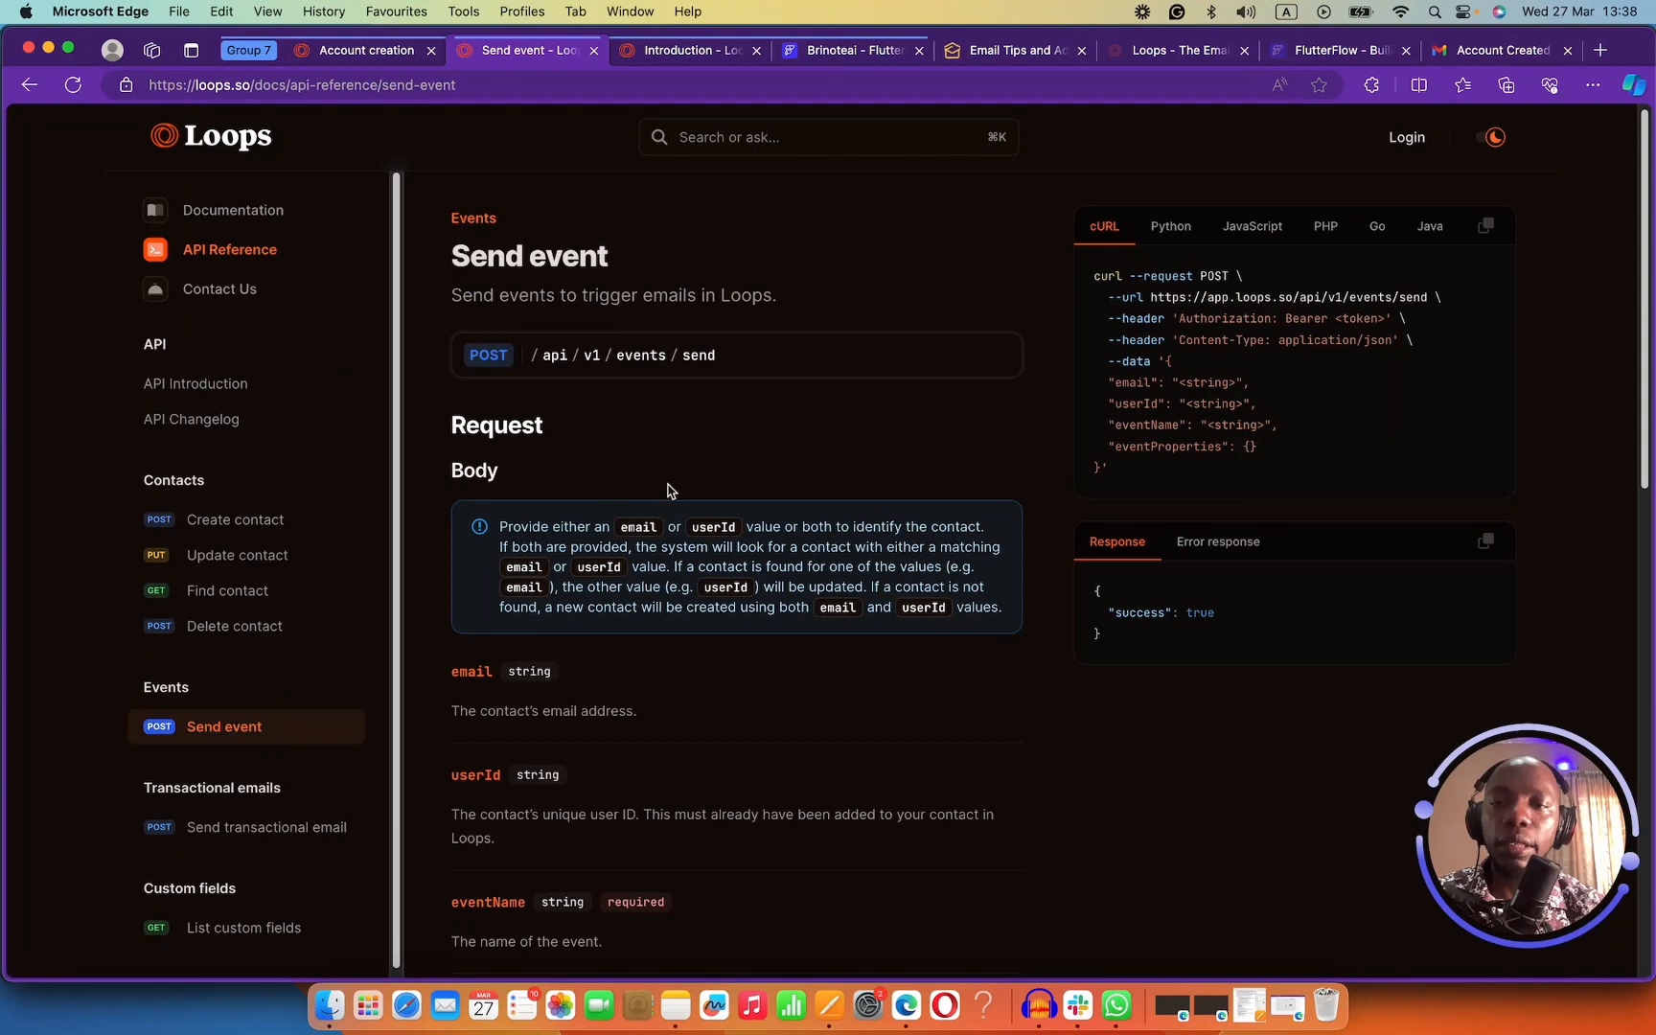
pyautogui.scroll(-10, 668, 491)
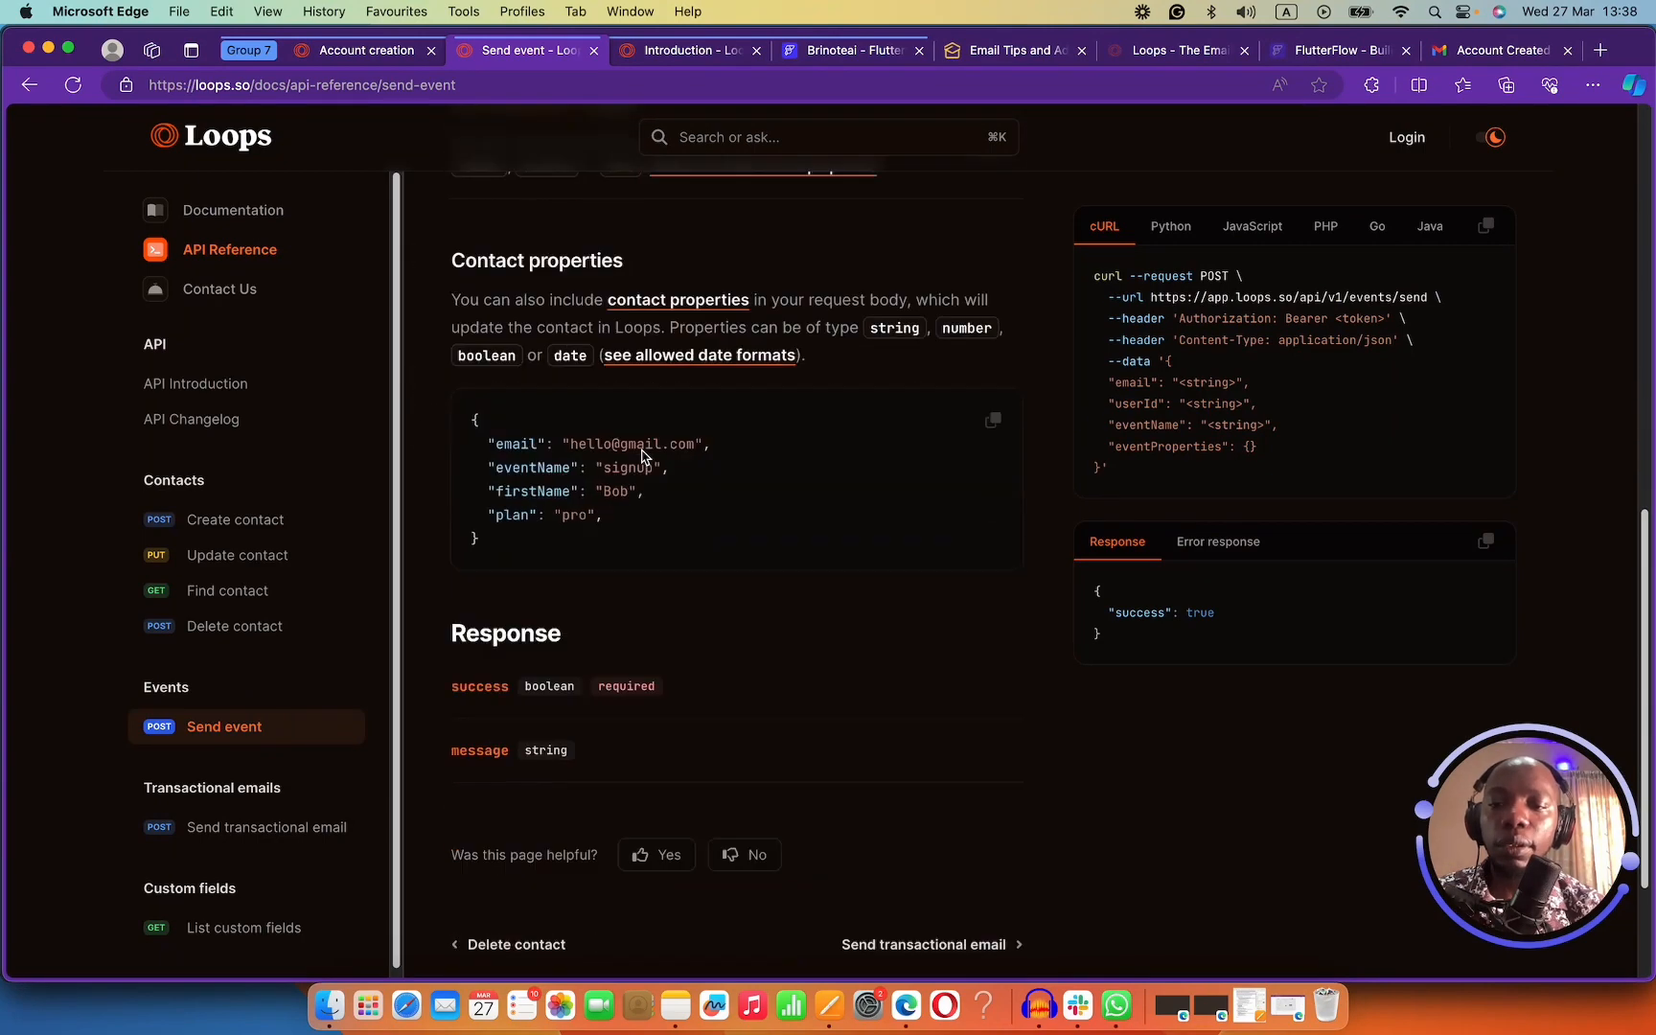
pyautogui.scroll(1, 643, 456)
pyautogui.scroll(-2, 647, 613)
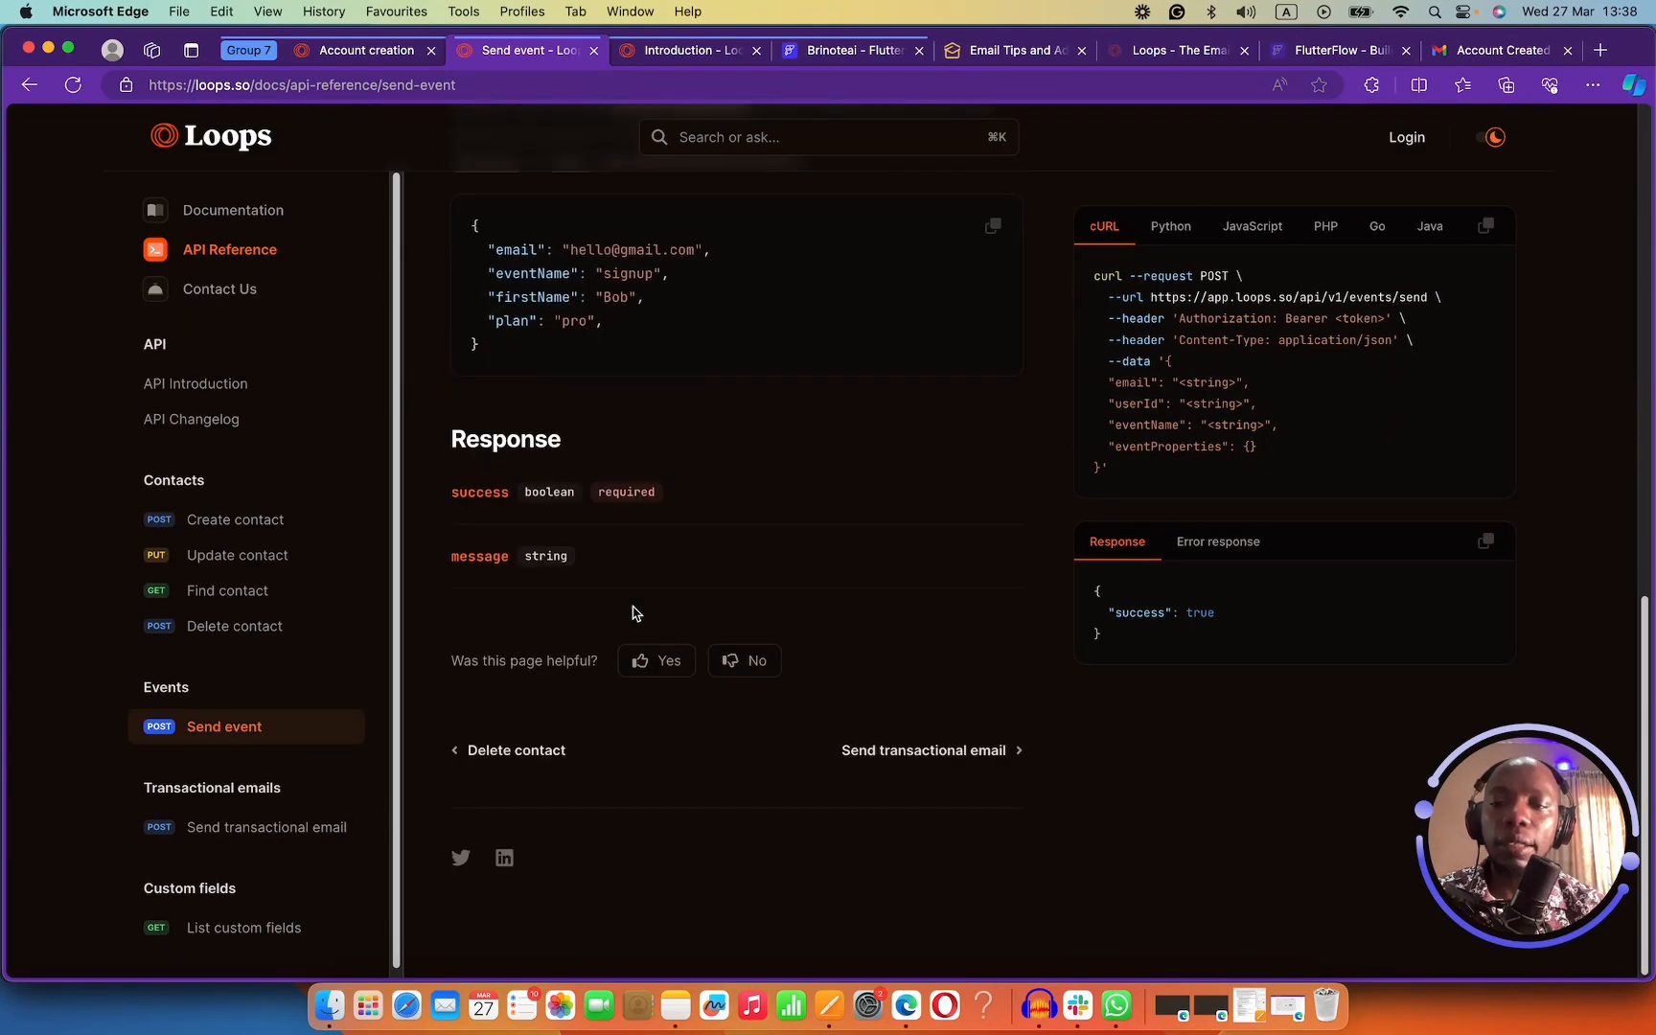
pyautogui.scroll(5, 635, 614)
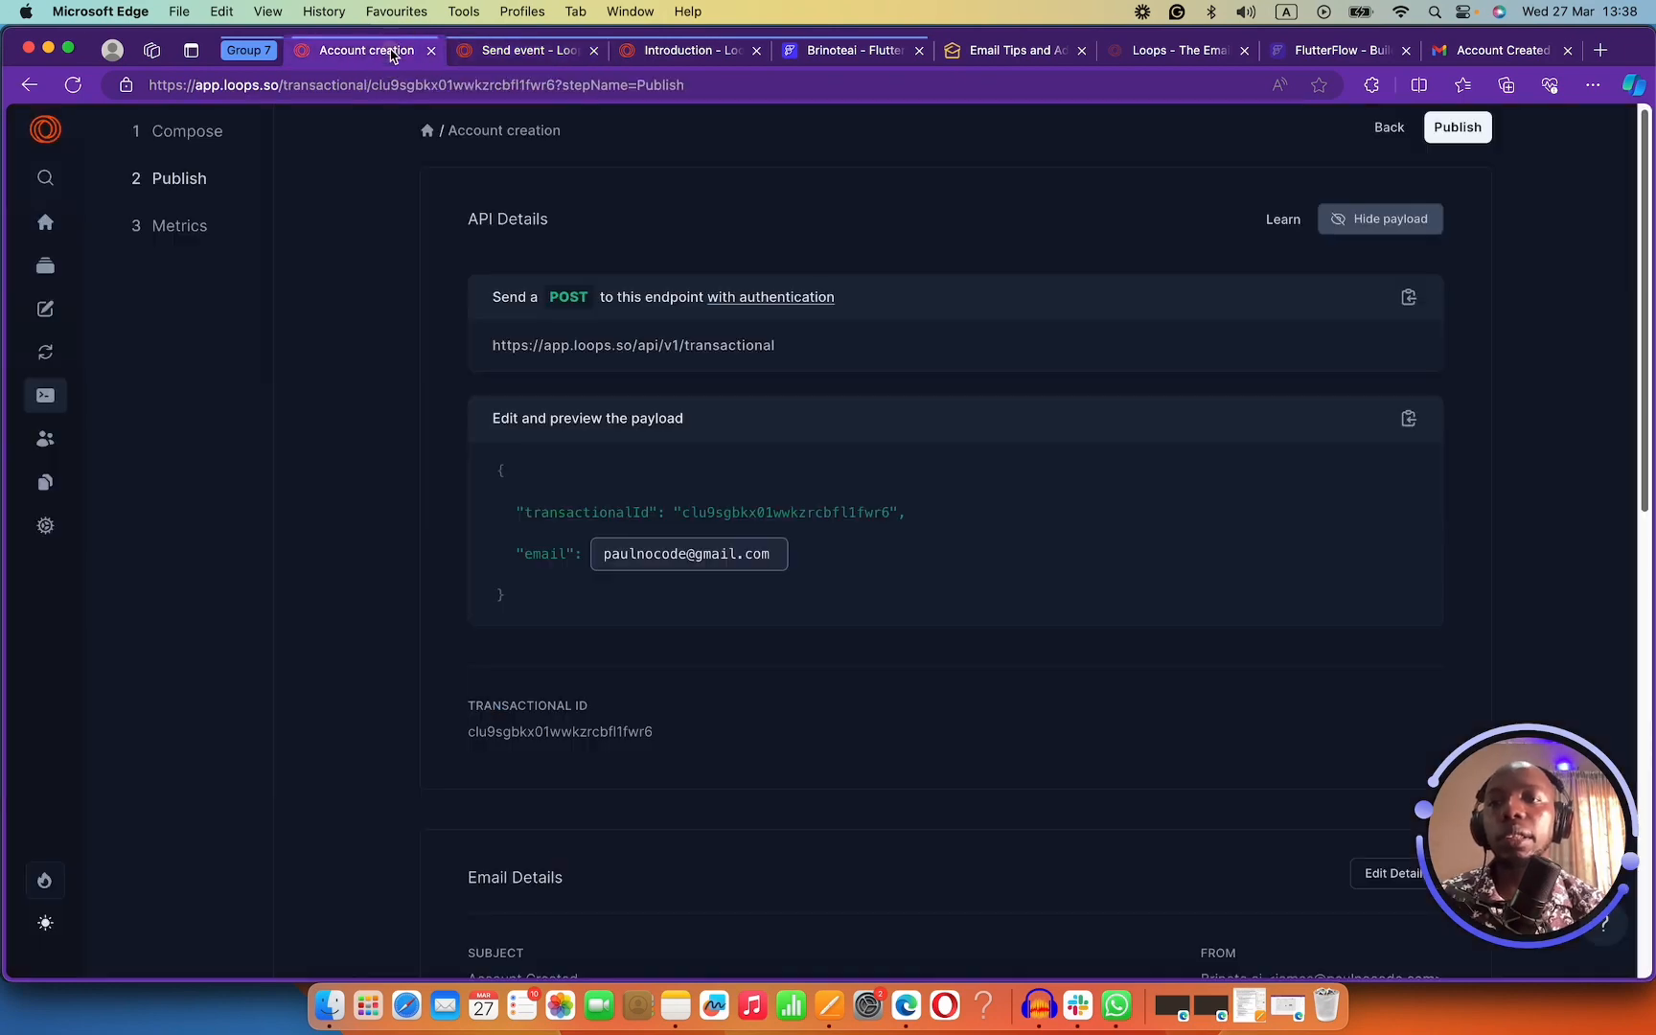
# Copy the Account creation email's JSON payload from its Publish page.
pyautogui.click(422, 58)
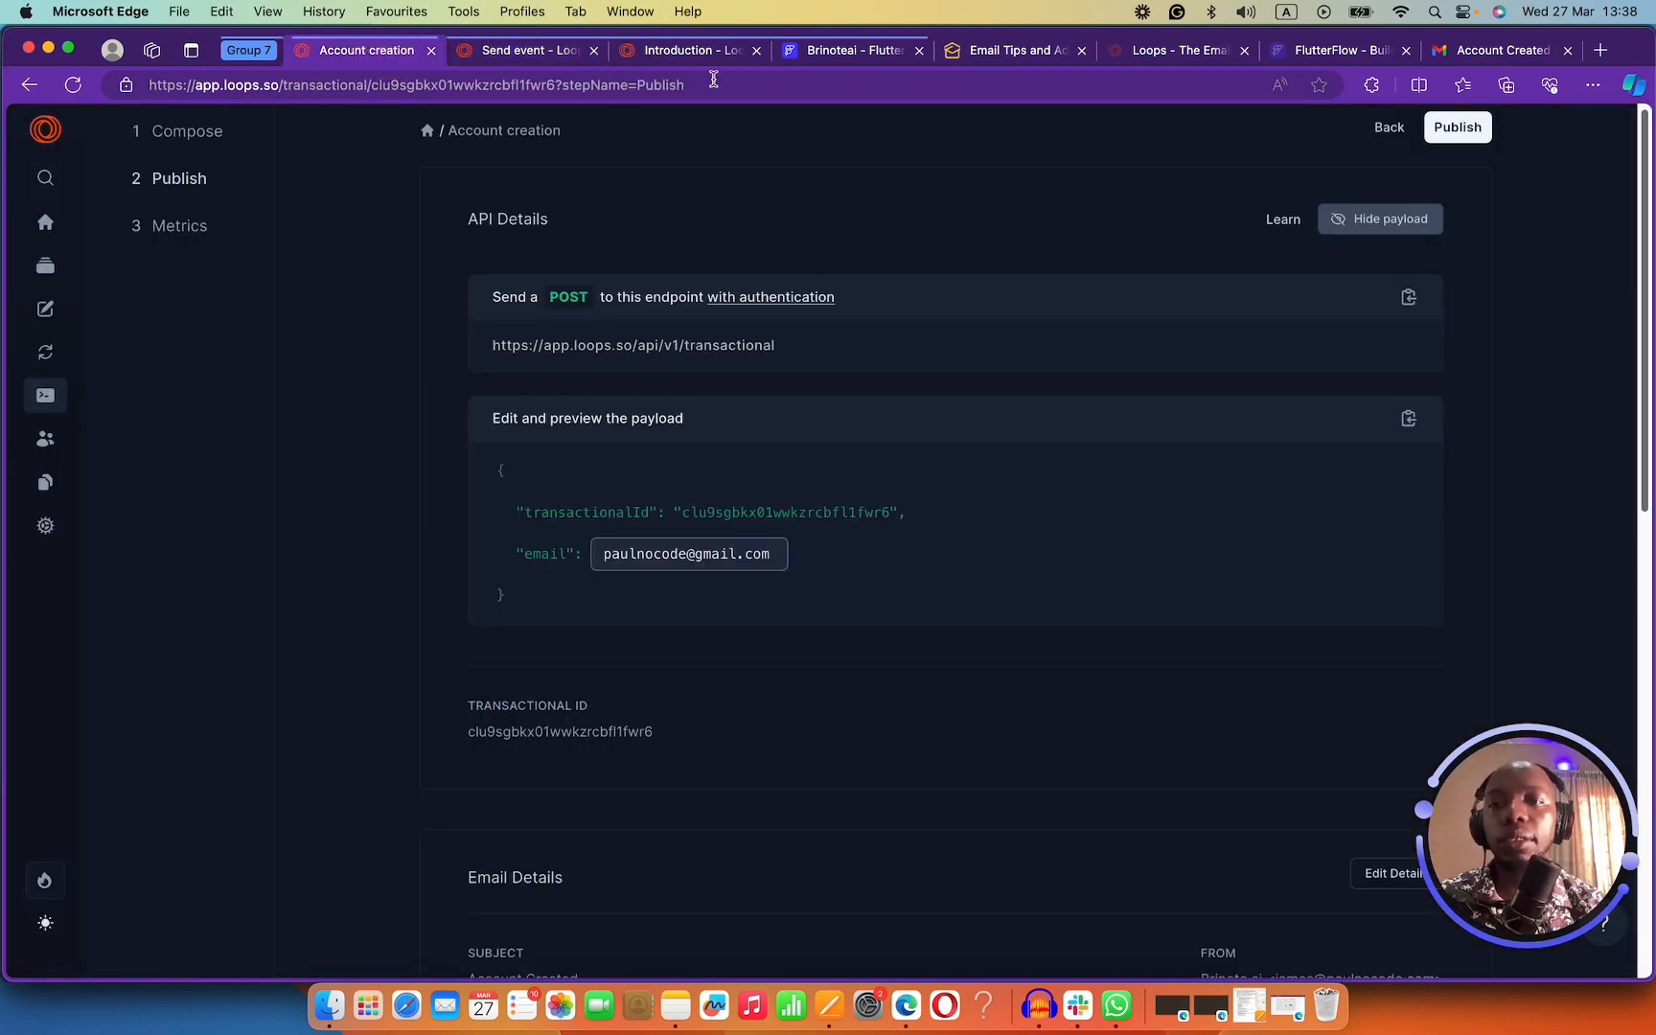
pyautogui.click(1409, 419)
pyautogui.scroll(-6, 817, 518)
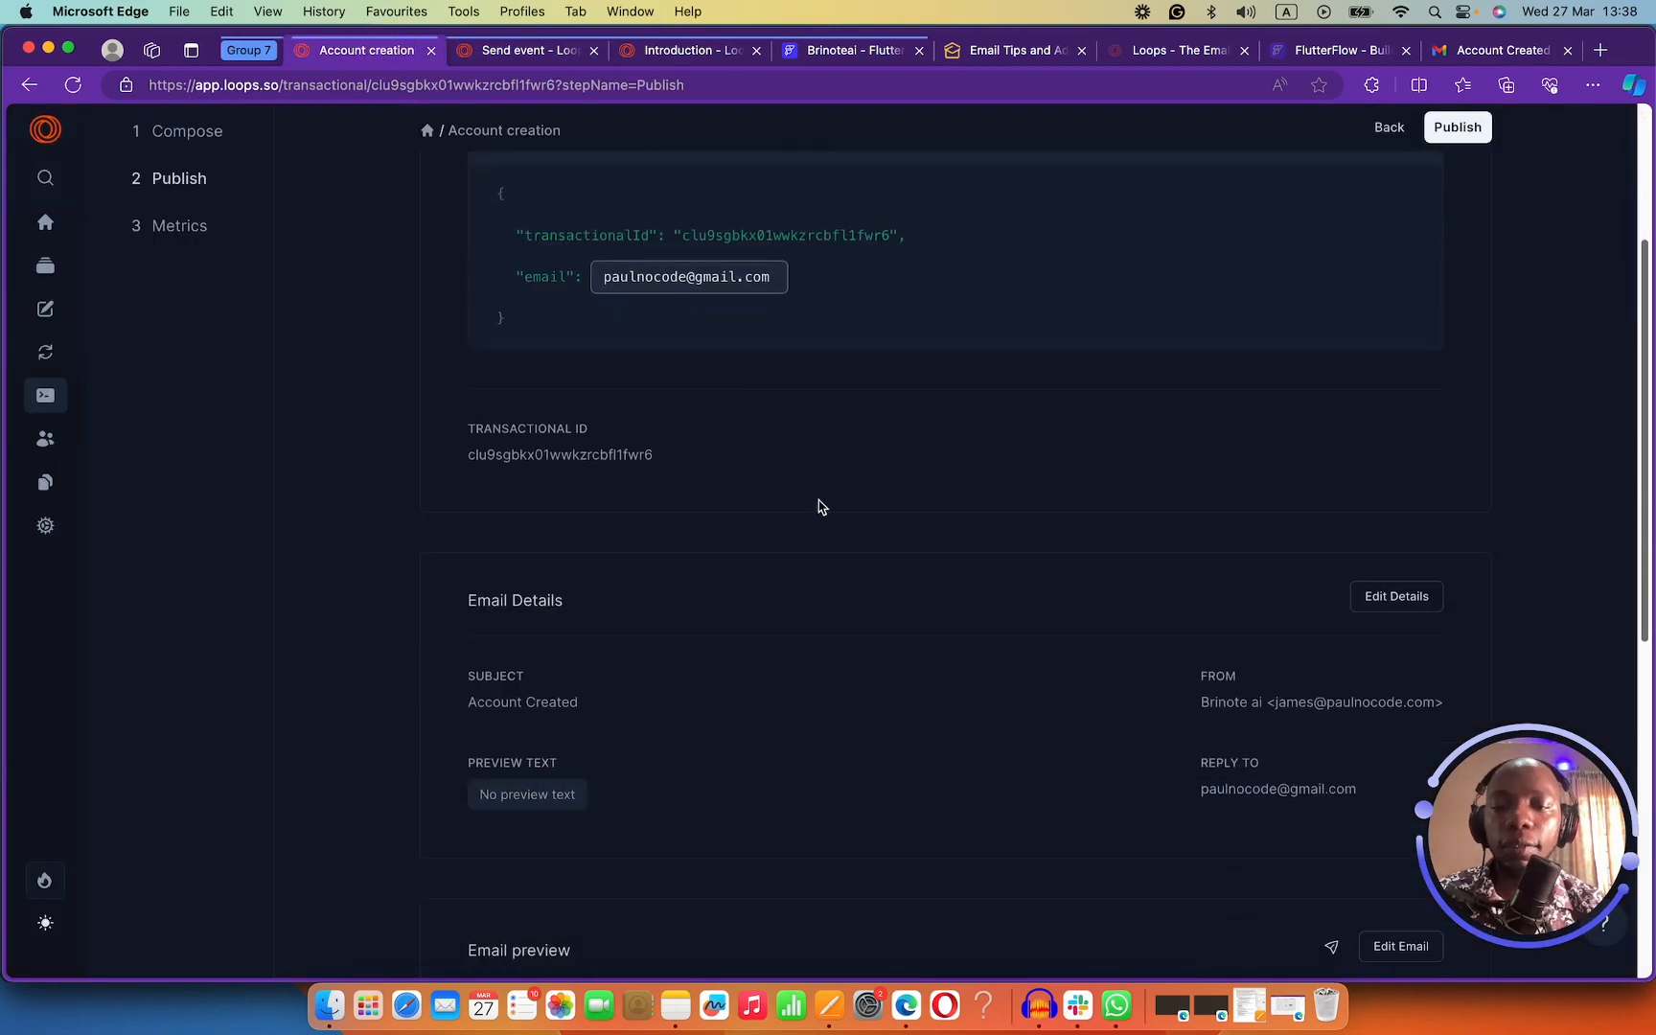
pyautogui.scroll(-4, 709, 423)
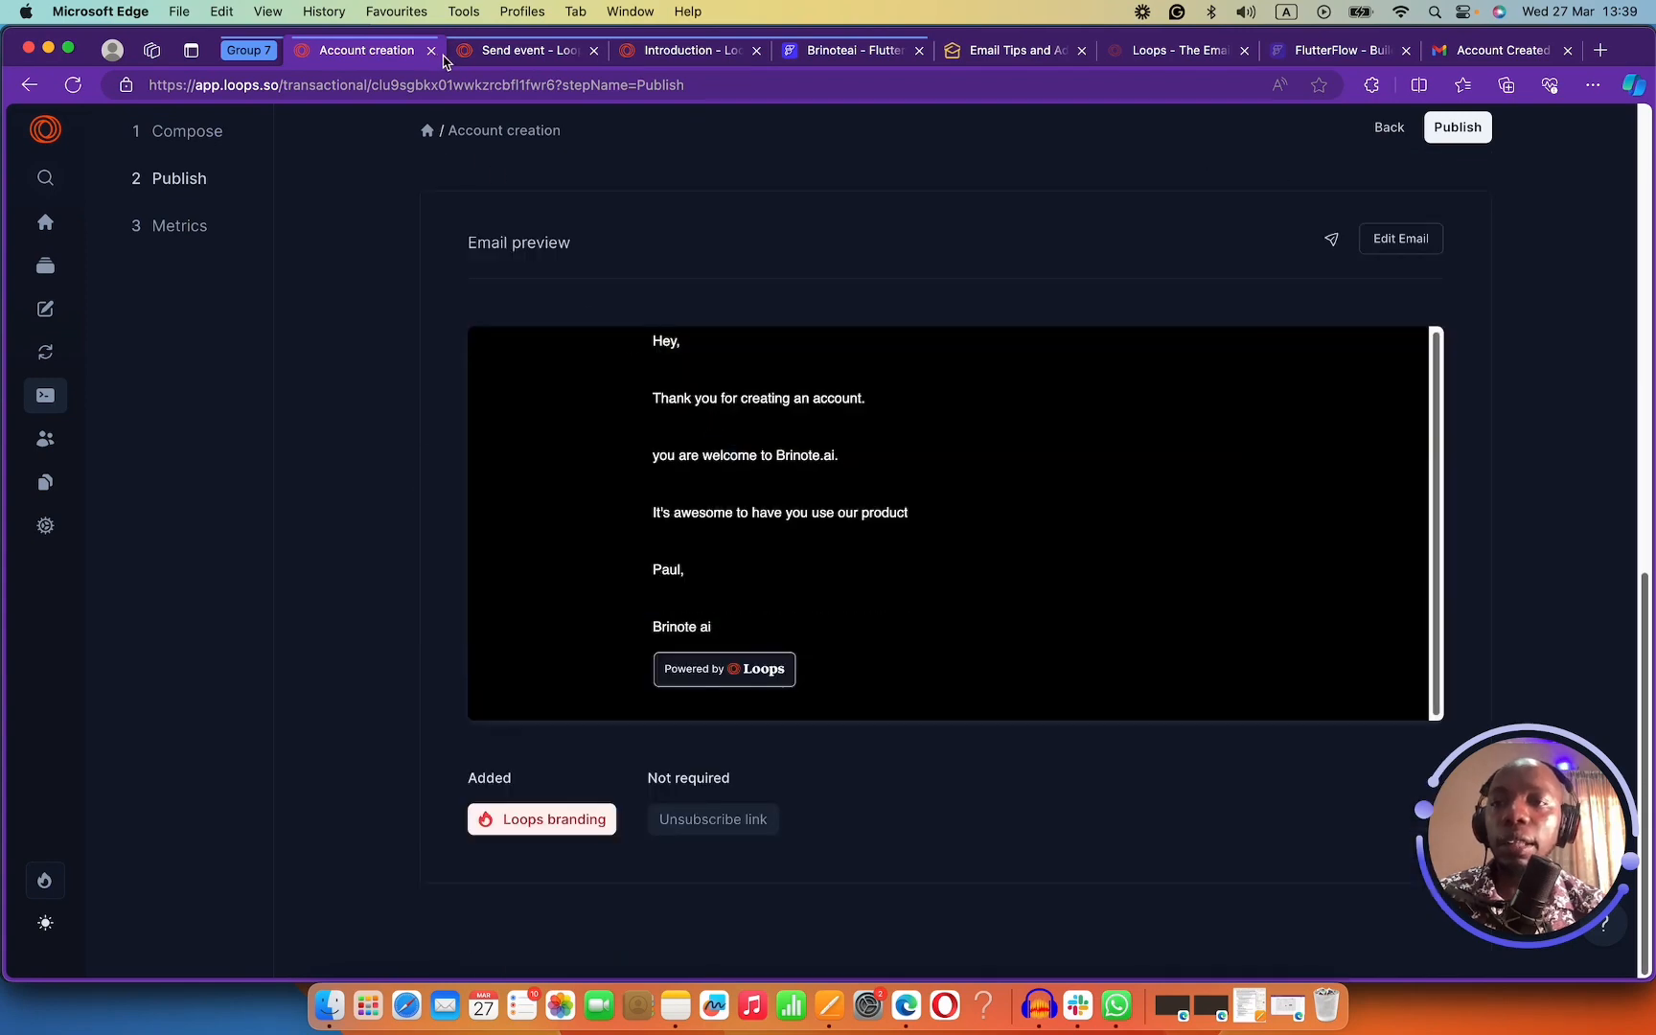
pyautogui.click(827, 52)
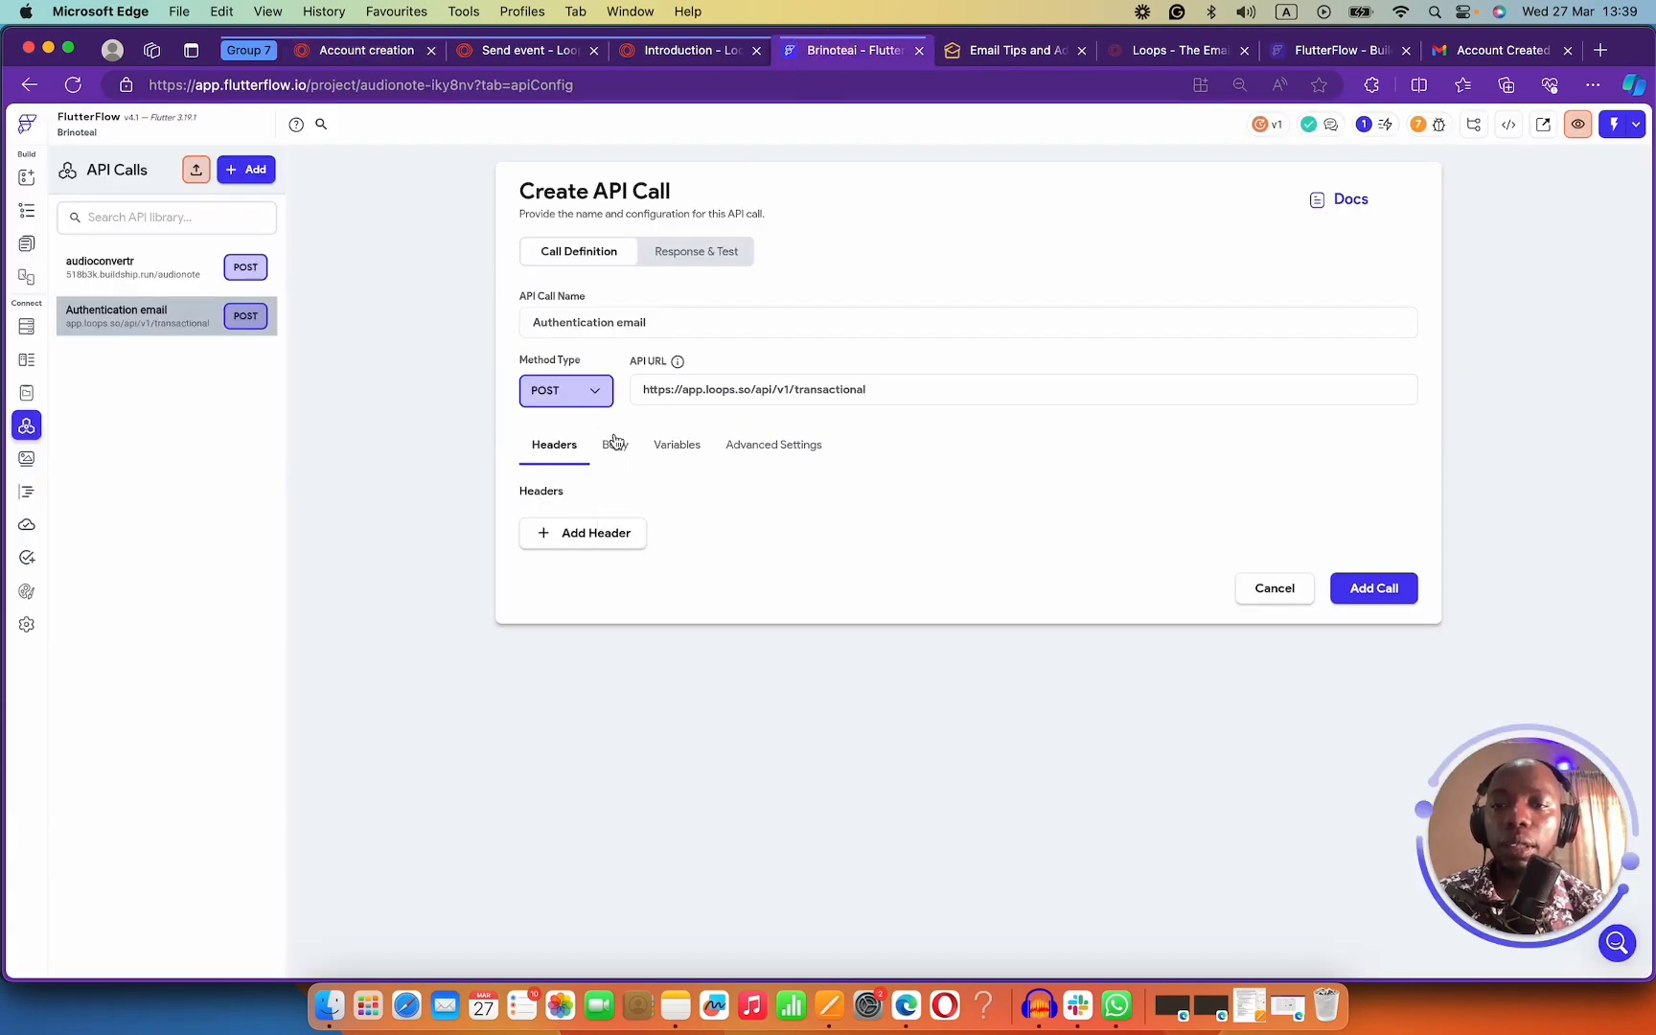
# Set the call body to JSON, paste the transactionalId and email payload, and format it.
pyautogui.click(615, 442)
pyautogui.click(606, 534)
pyautogui.click(598, 572)
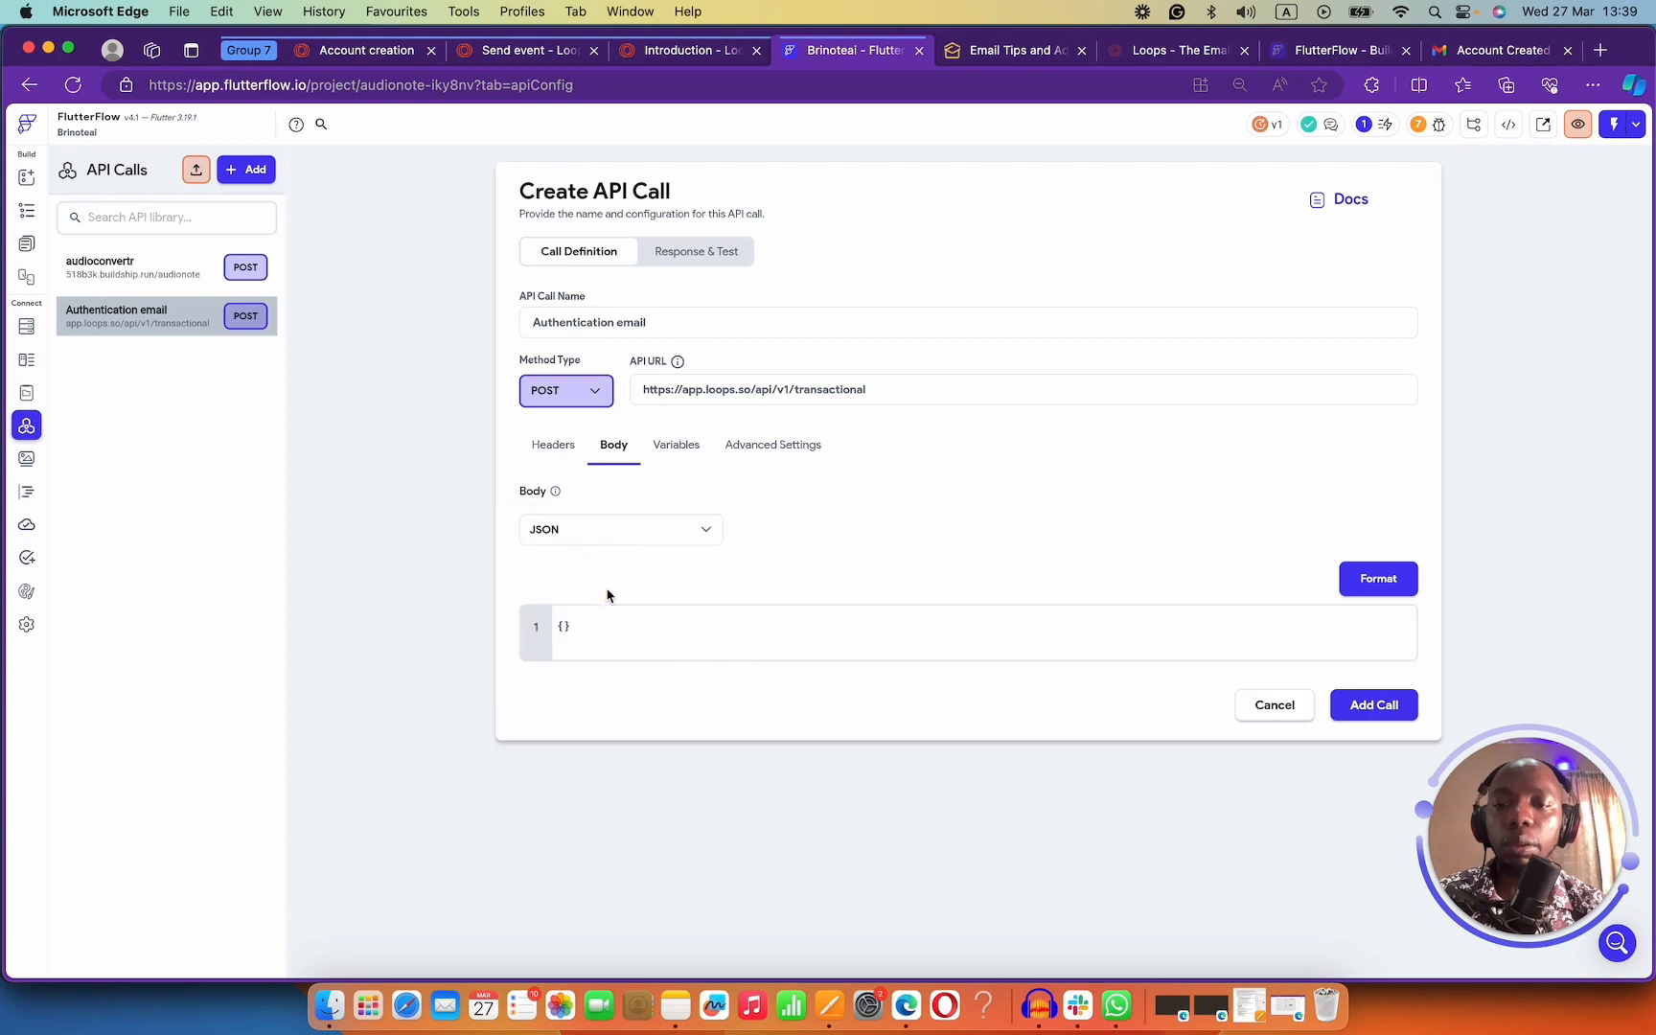
pyautogui.click(612, 630)
pyautogui.hotkey('ctrl', 'a')
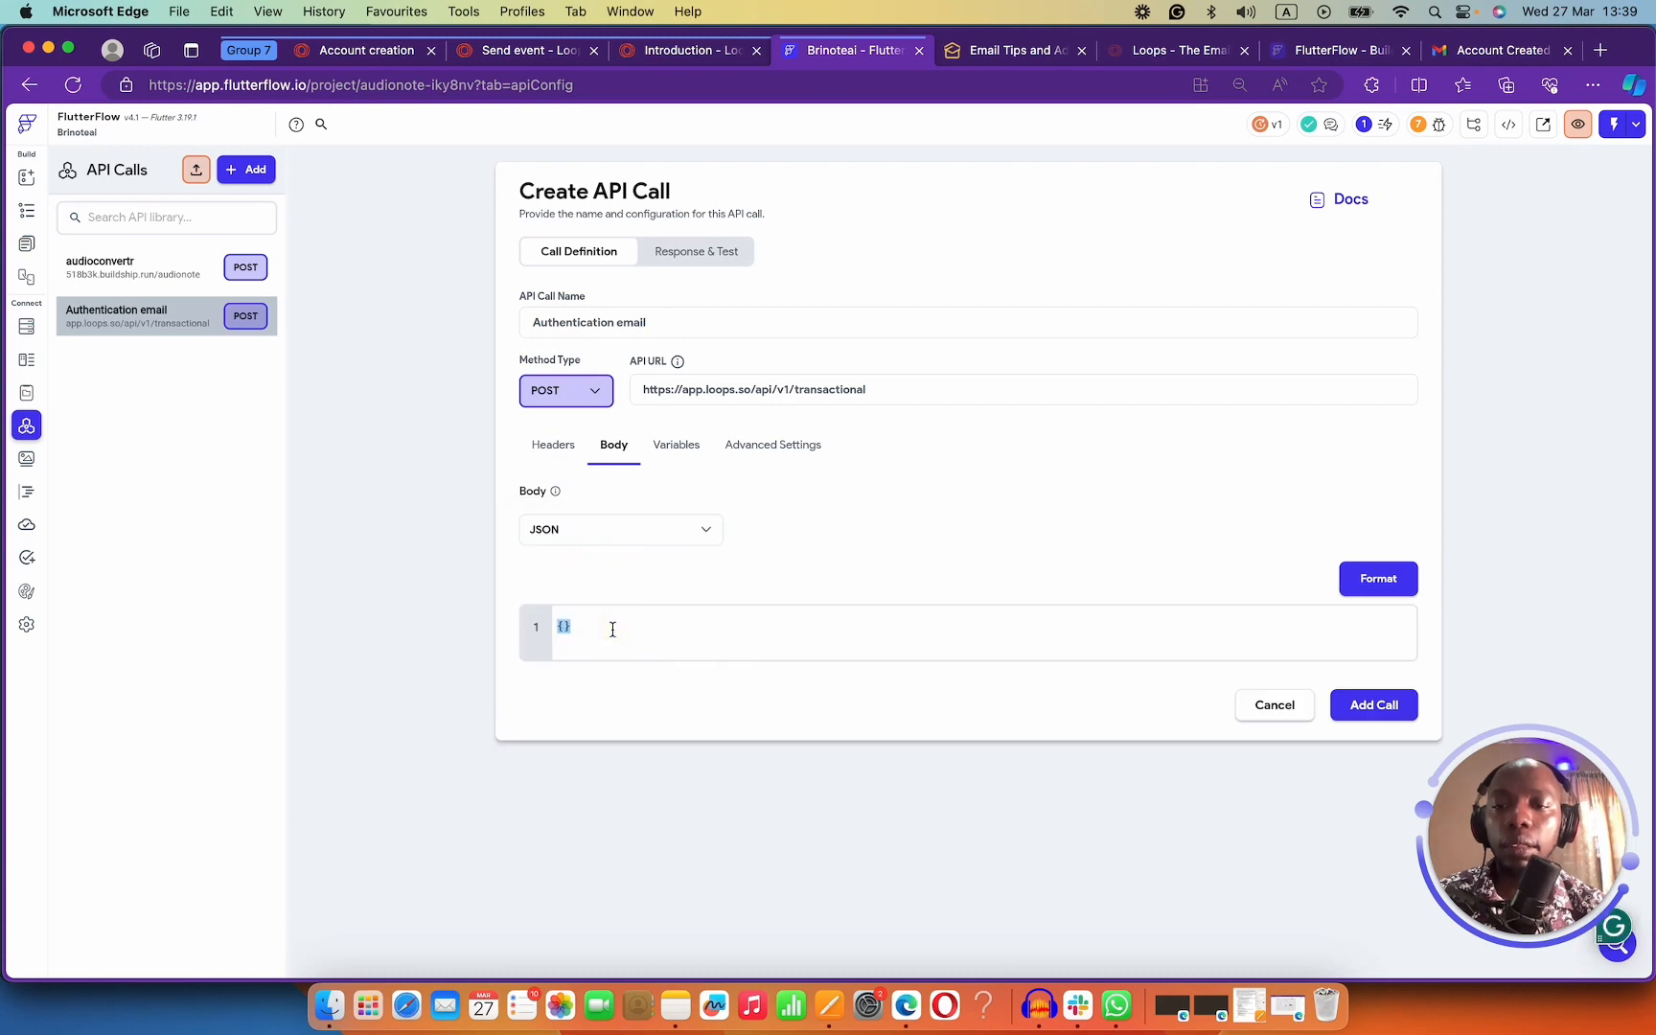
pyautogui.hotkey('ctrl', 'v')
pyautogui.click(1376, 579)
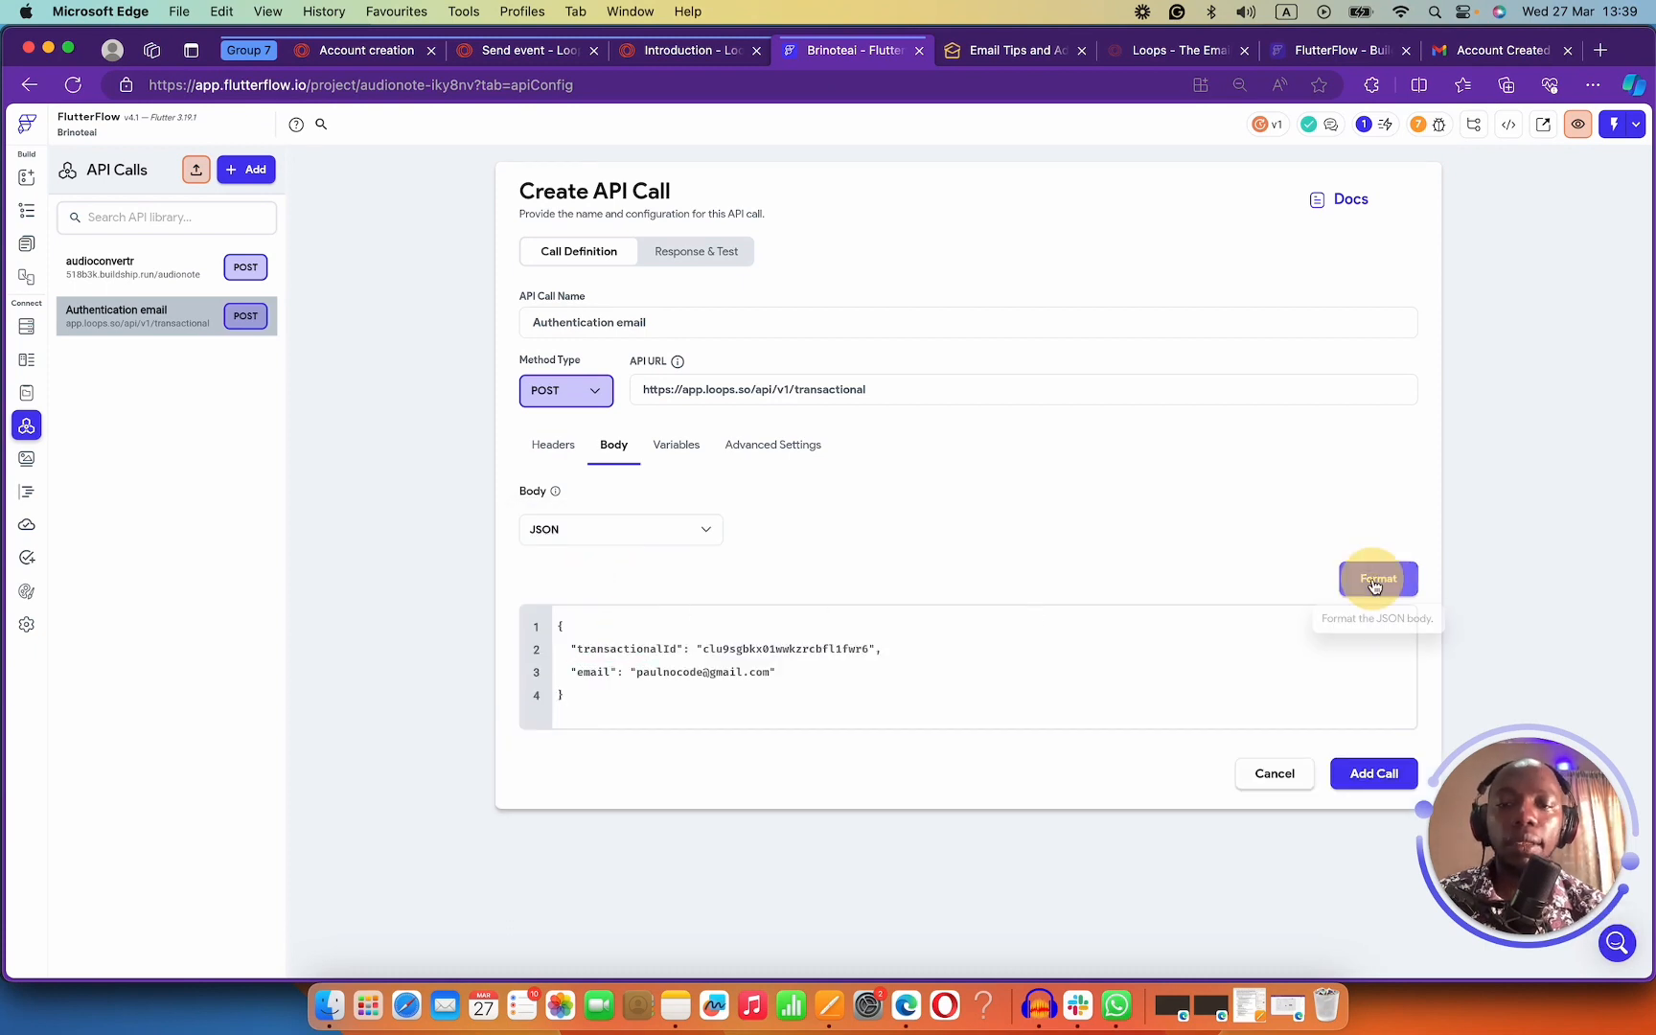
# Run a test request of the Authentication email call against Loops.
pyautogui.click(721, 257)
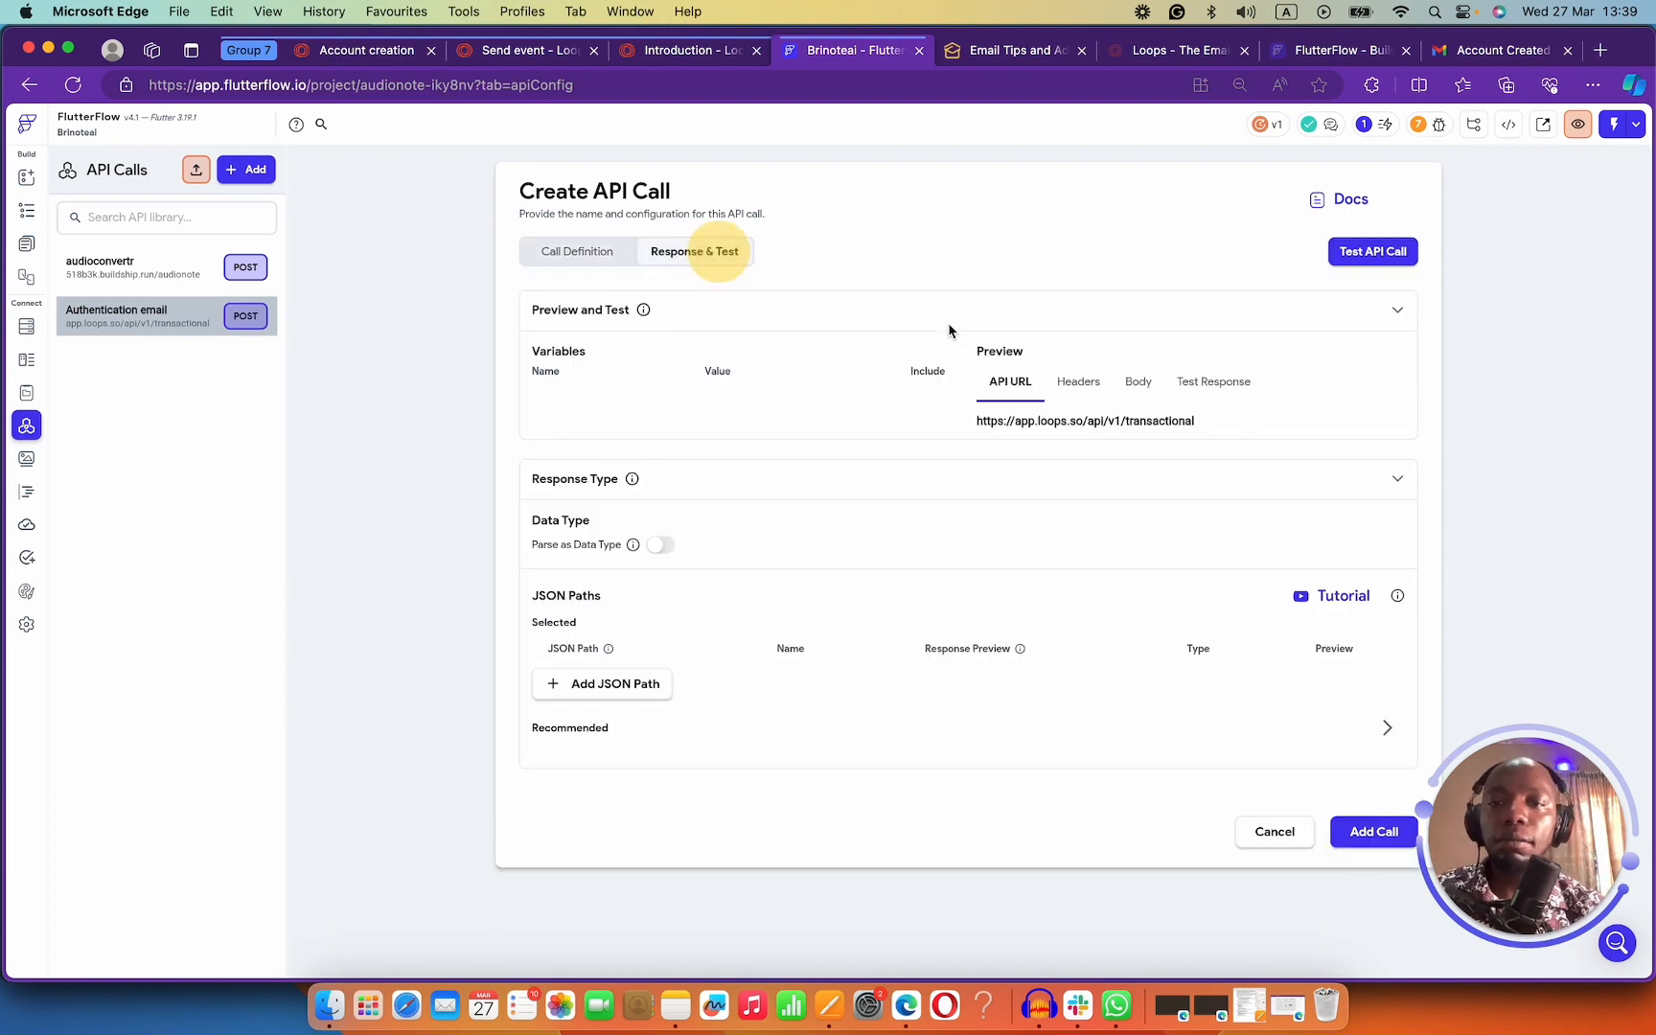
pyautogui.click(1352, 255)
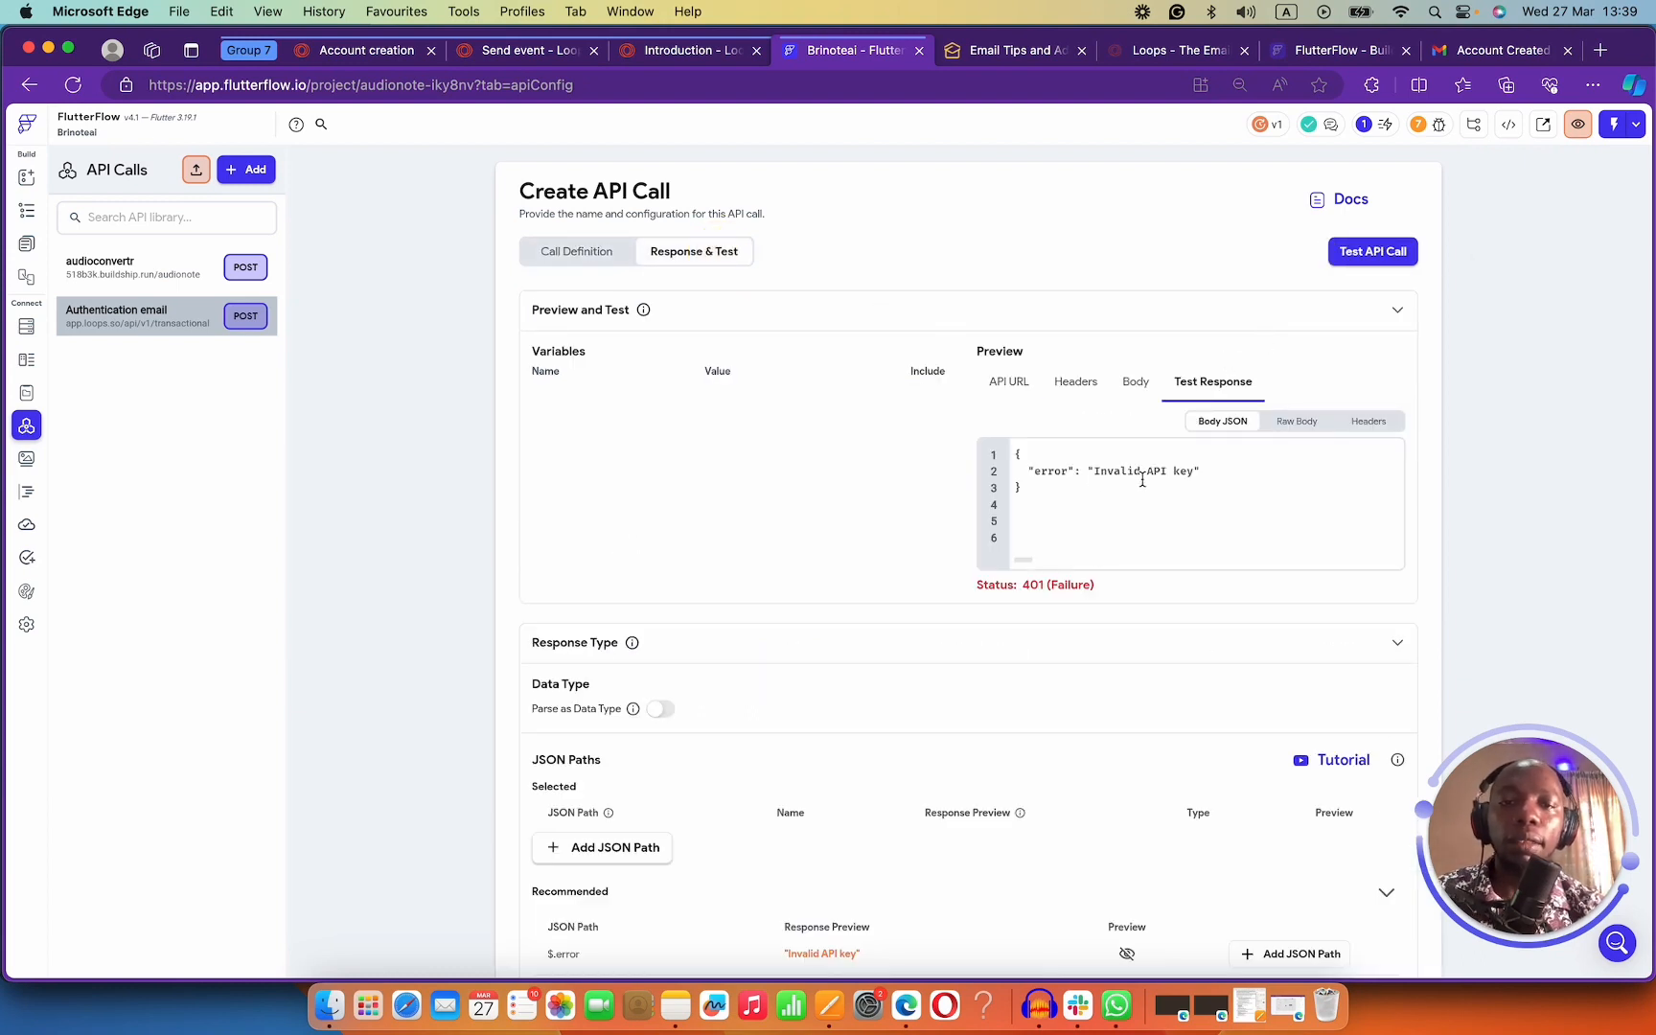
pyautogui.click(578, 252)
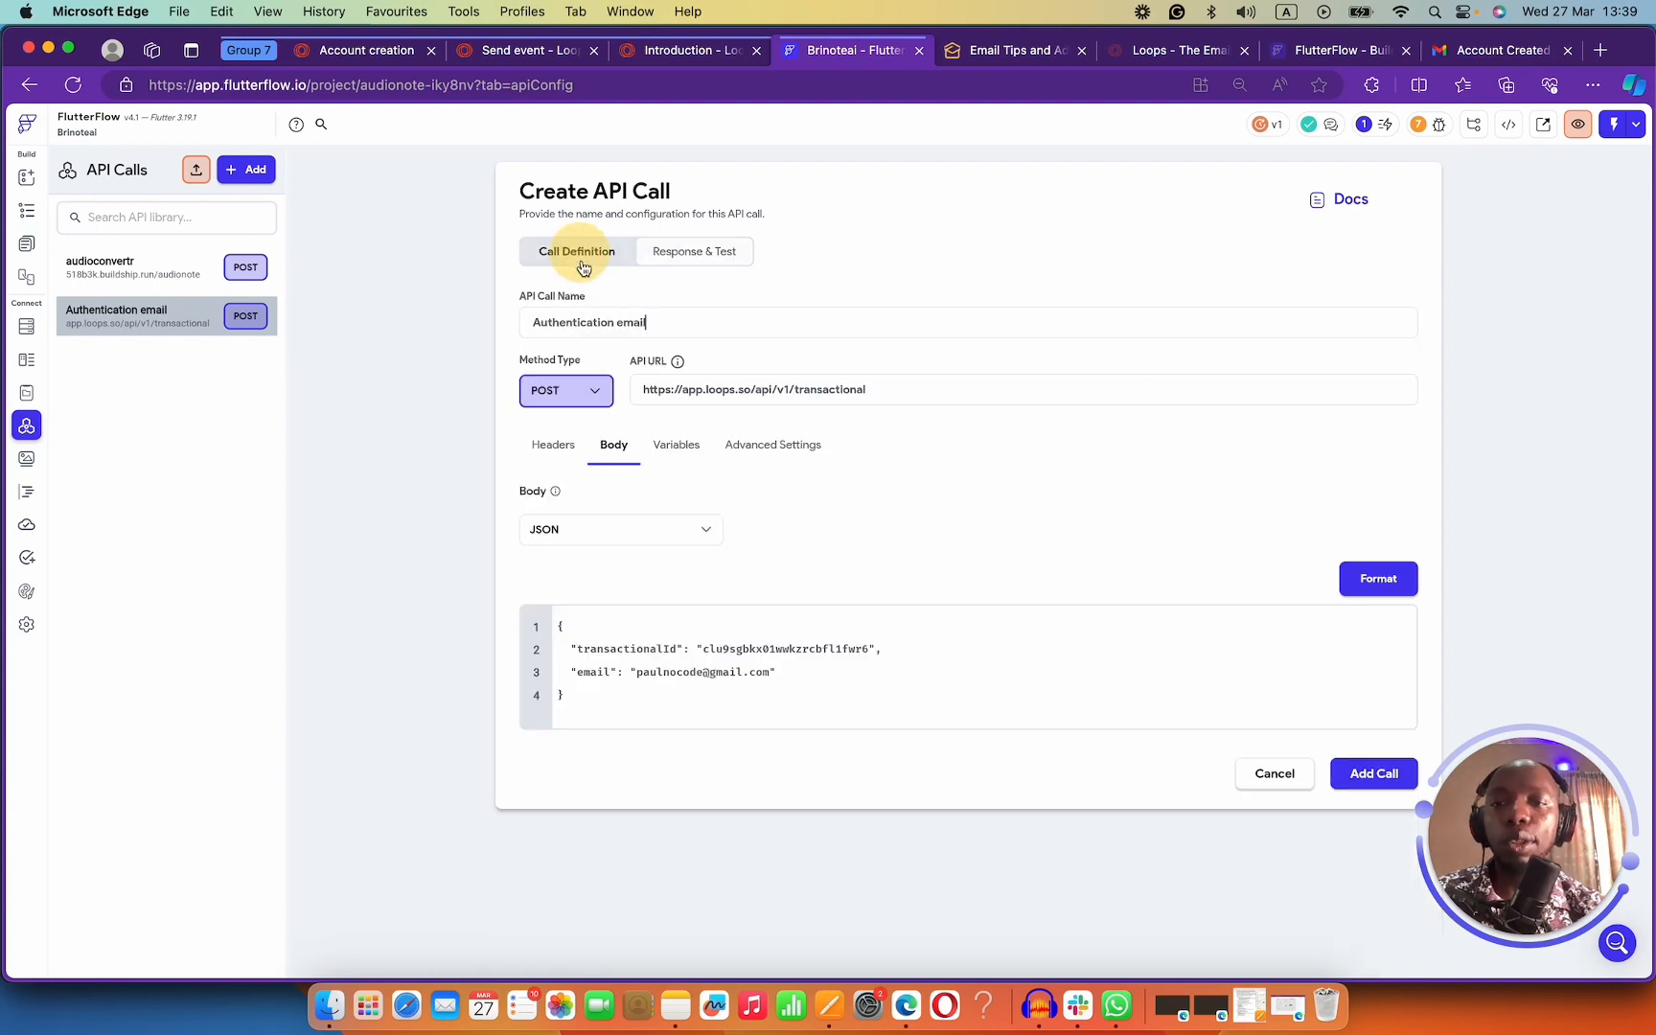
# Add two request headers, 'Content-Type:' and 'APikey:'.
pyautogui.click(550, 448)
pyautogui.click(591, 534)
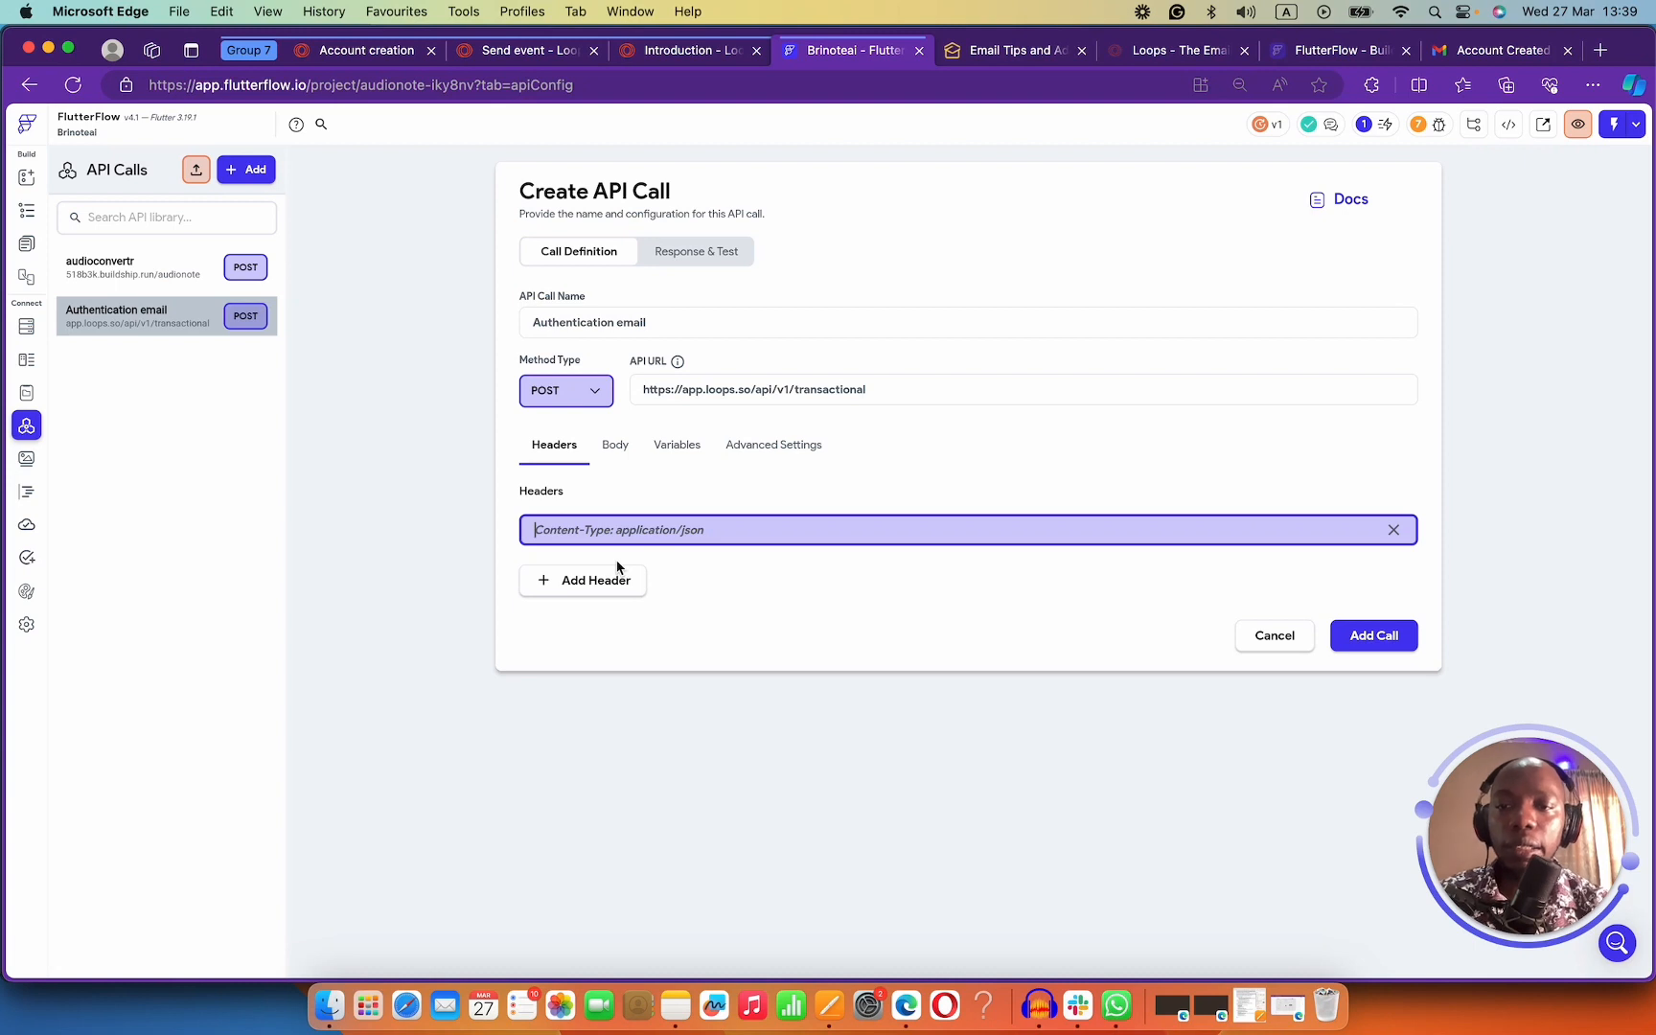
pyautogui.write('Content-')
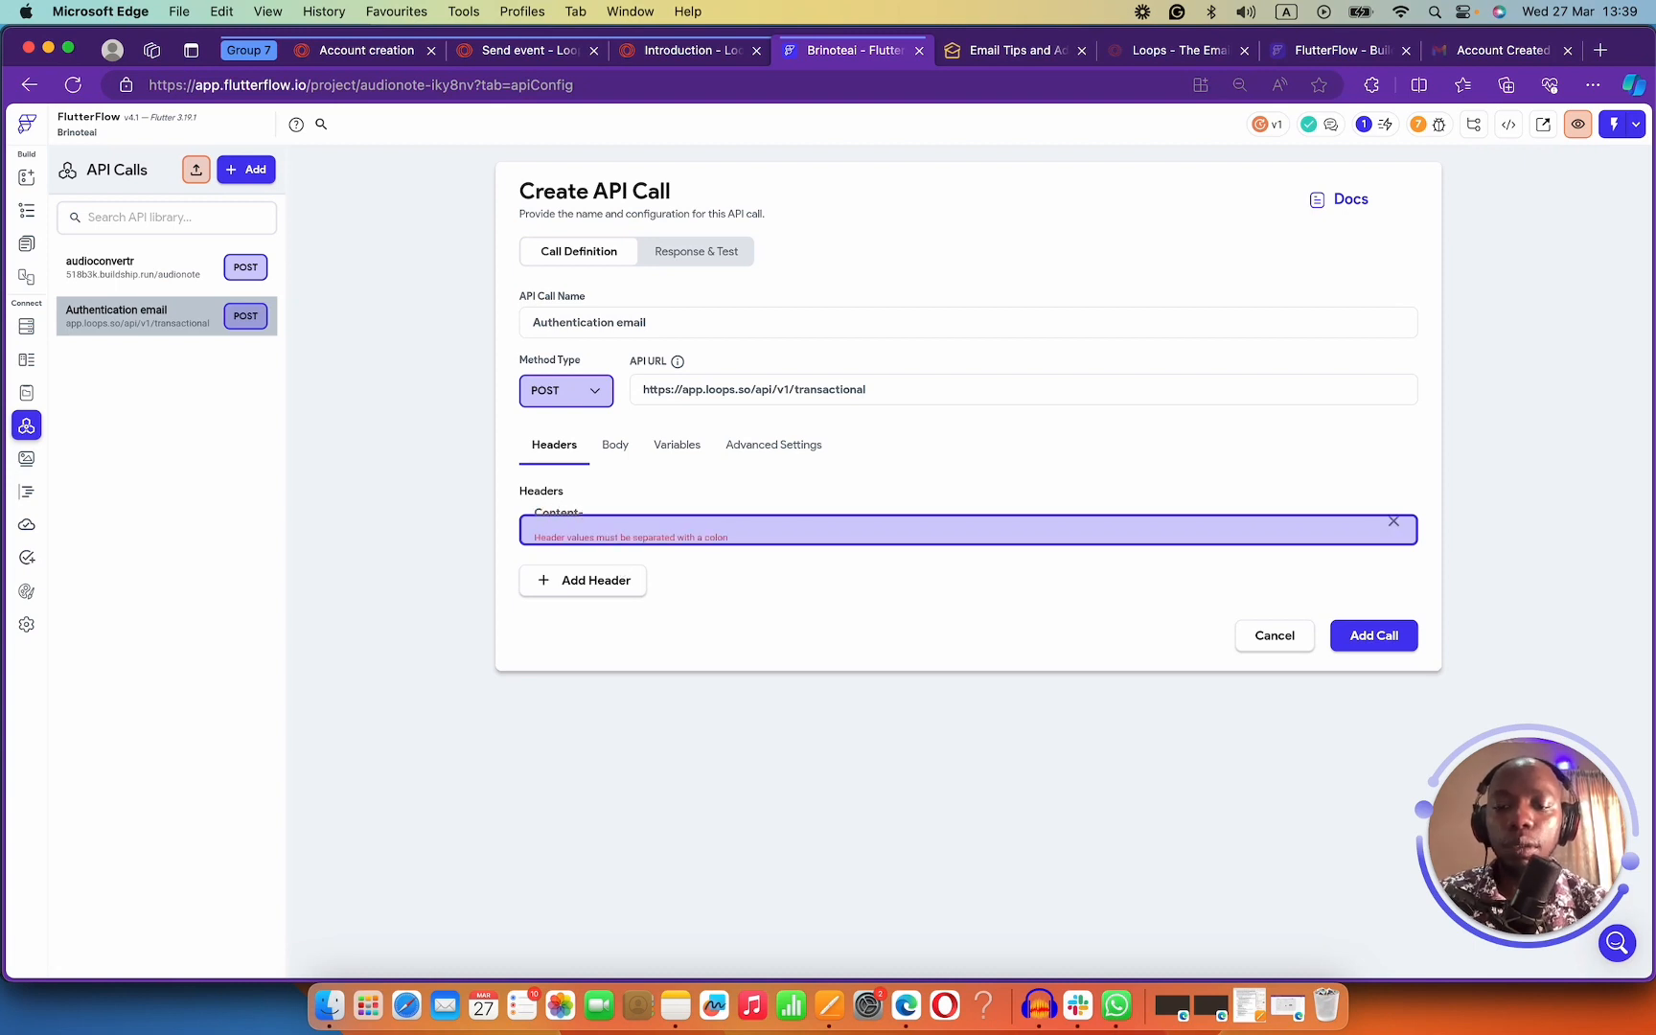
pyautogui.write('Type:application/json')
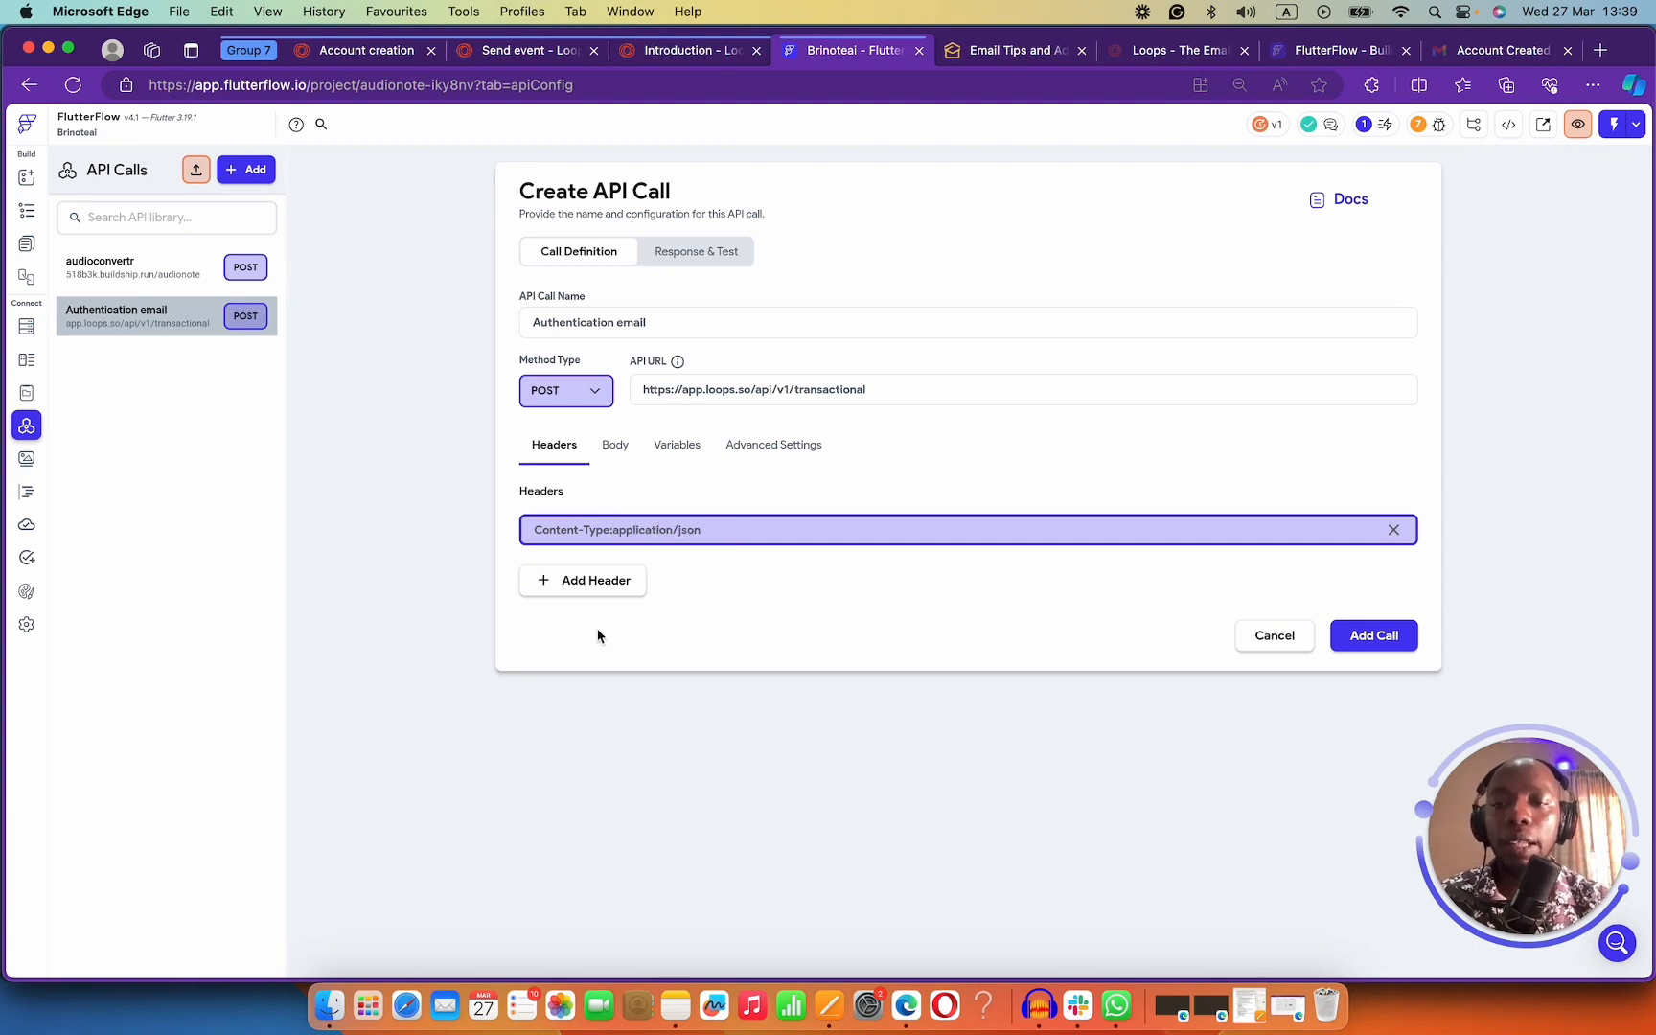
pyautogui.click(591, 580)
pyautogui.write('APikey')
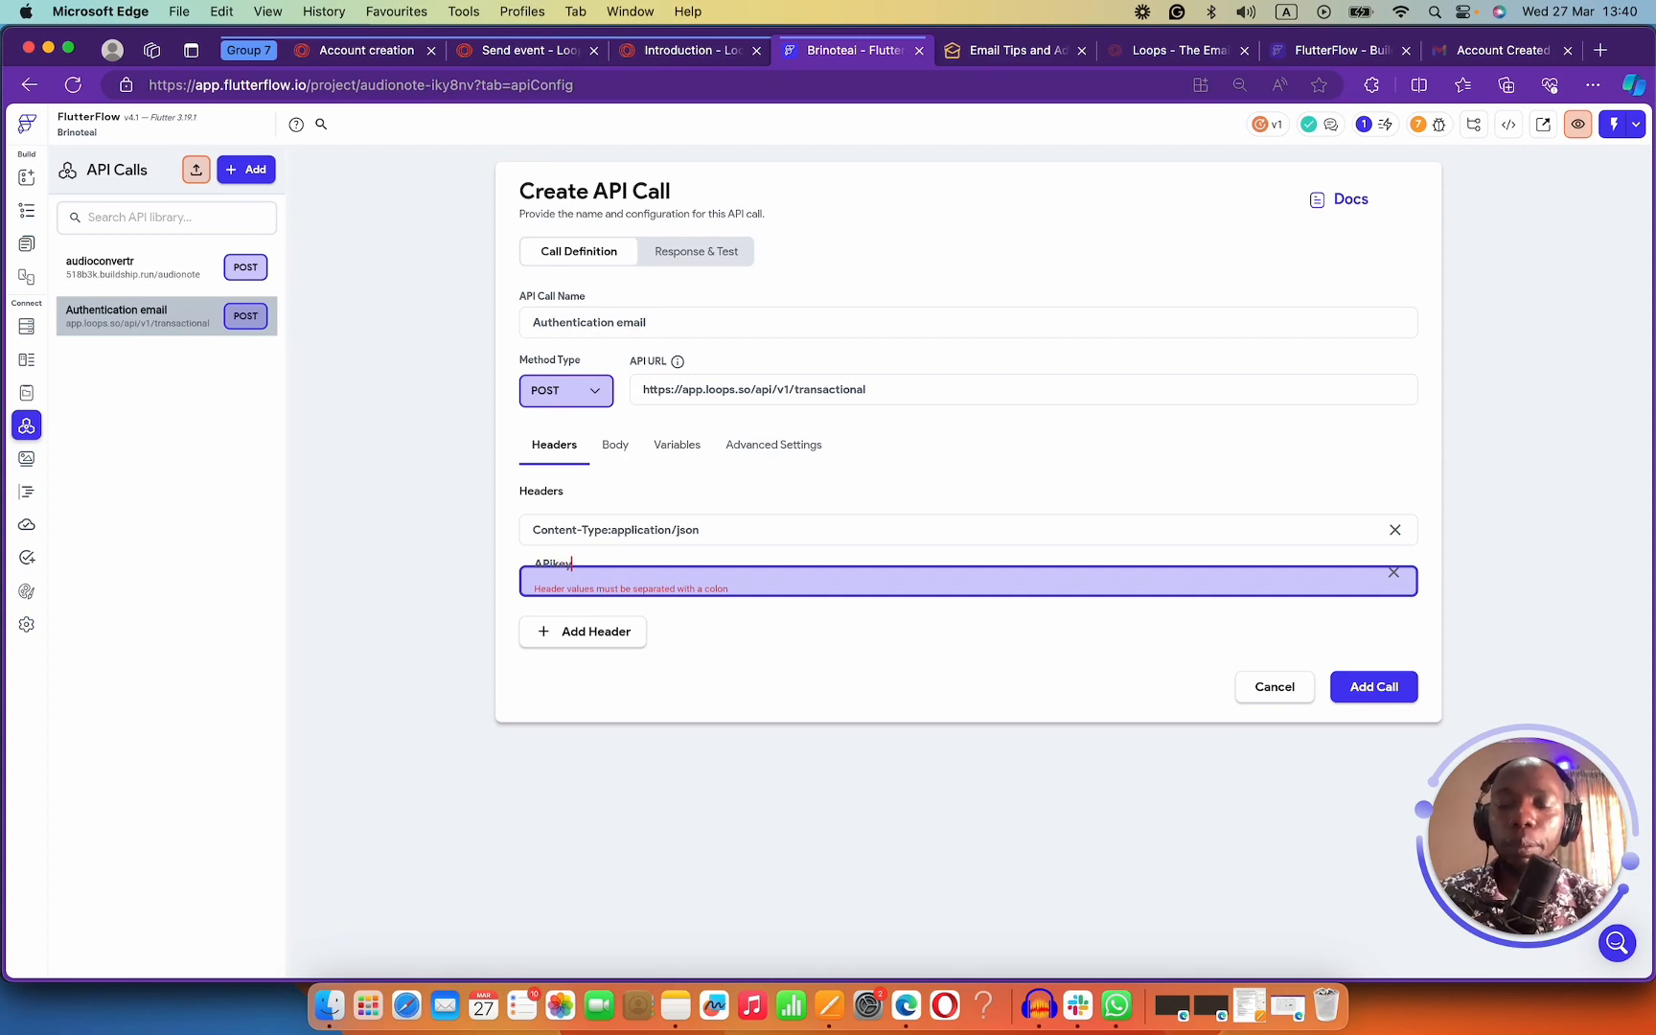
pyautogui.write(':')
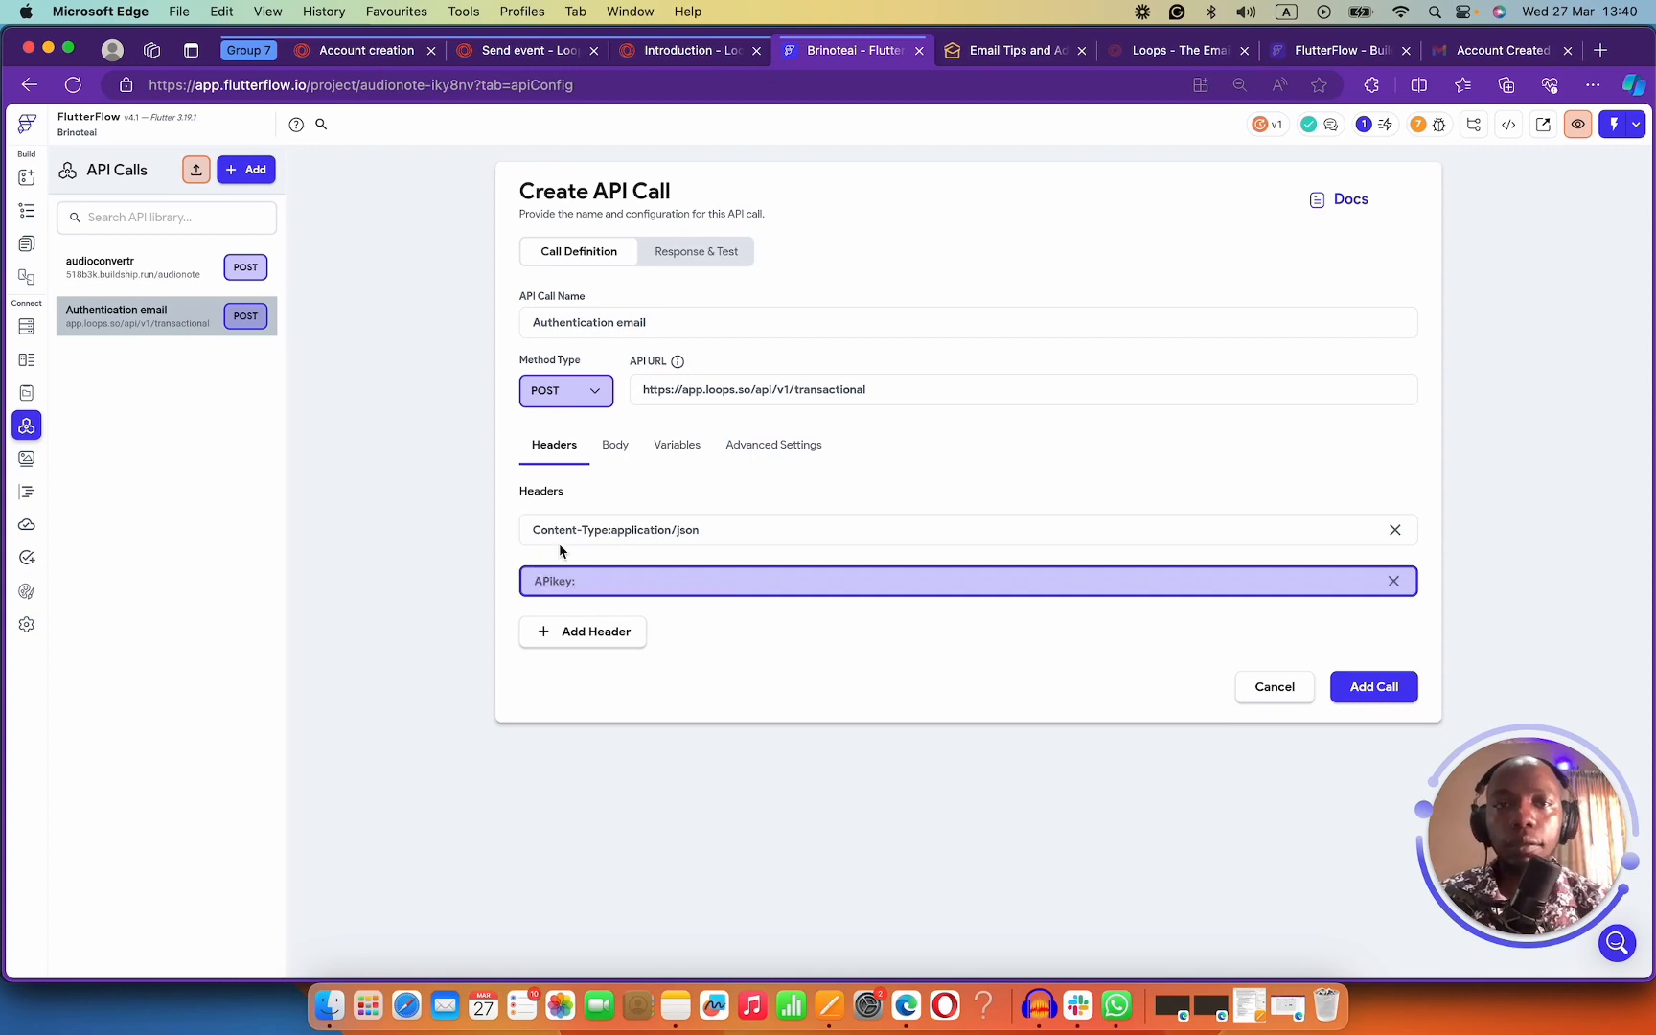
pyautogui.click(1001, 54)
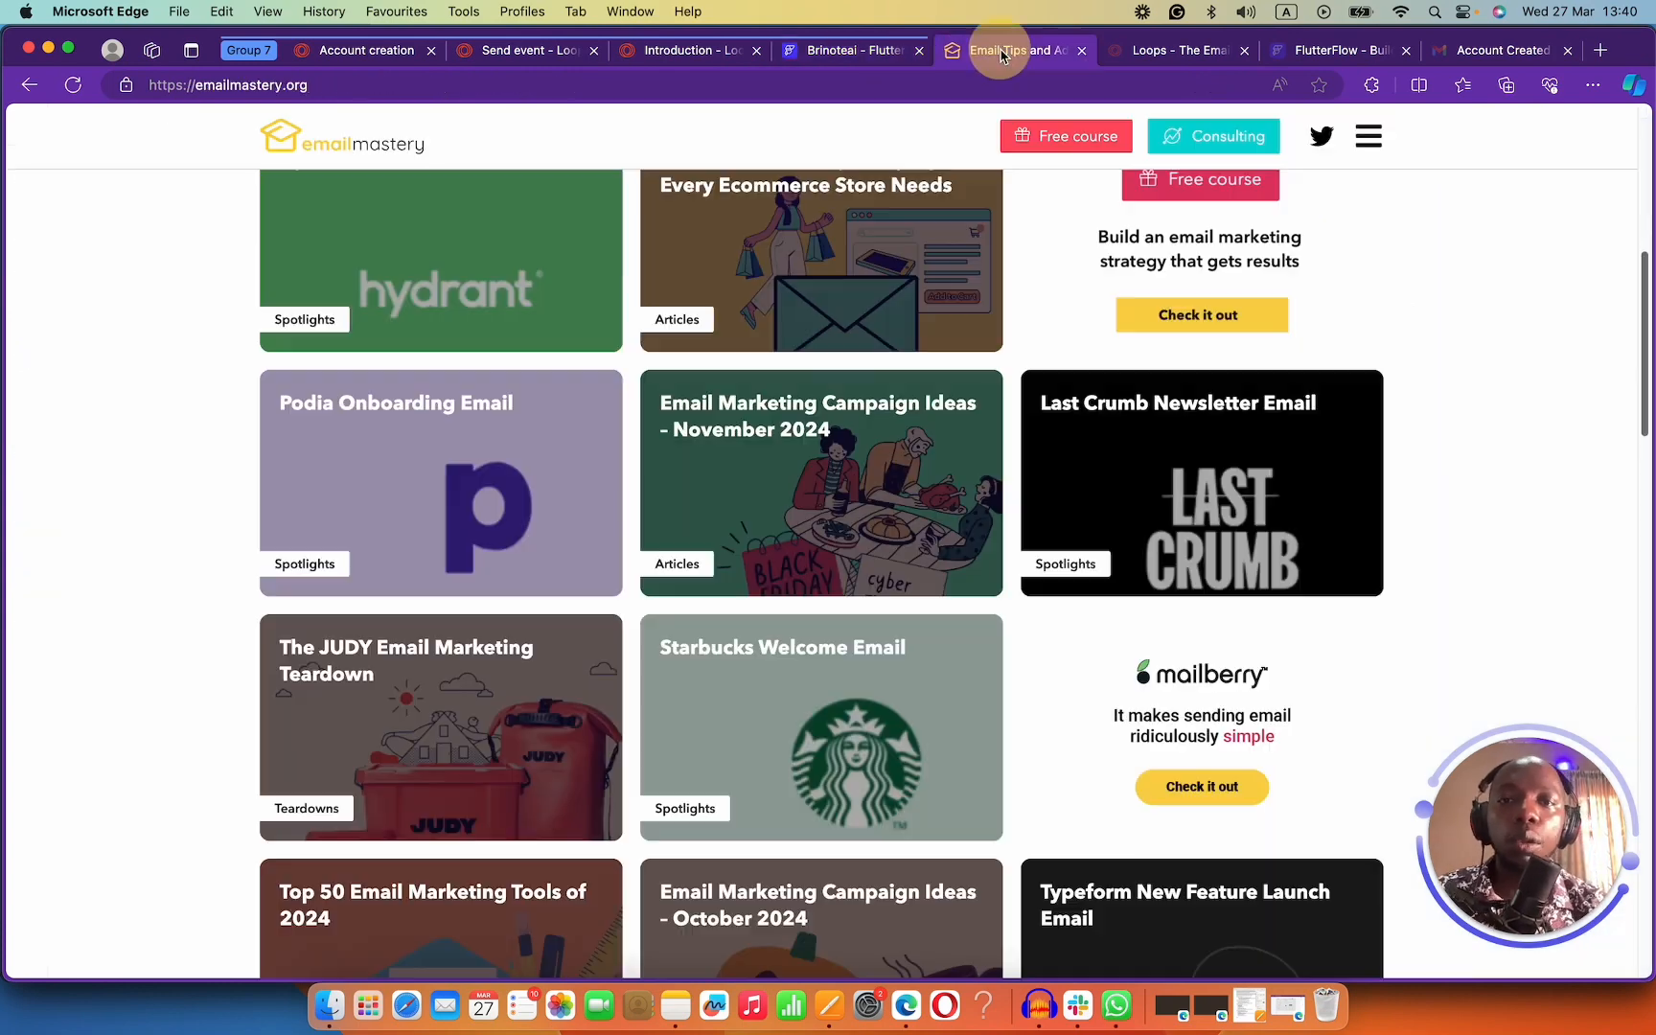
# Open the API page in Loops settings where the account's API key is listed.
pyautogui.click(538, 50)
pyautogui.click(367, 56)
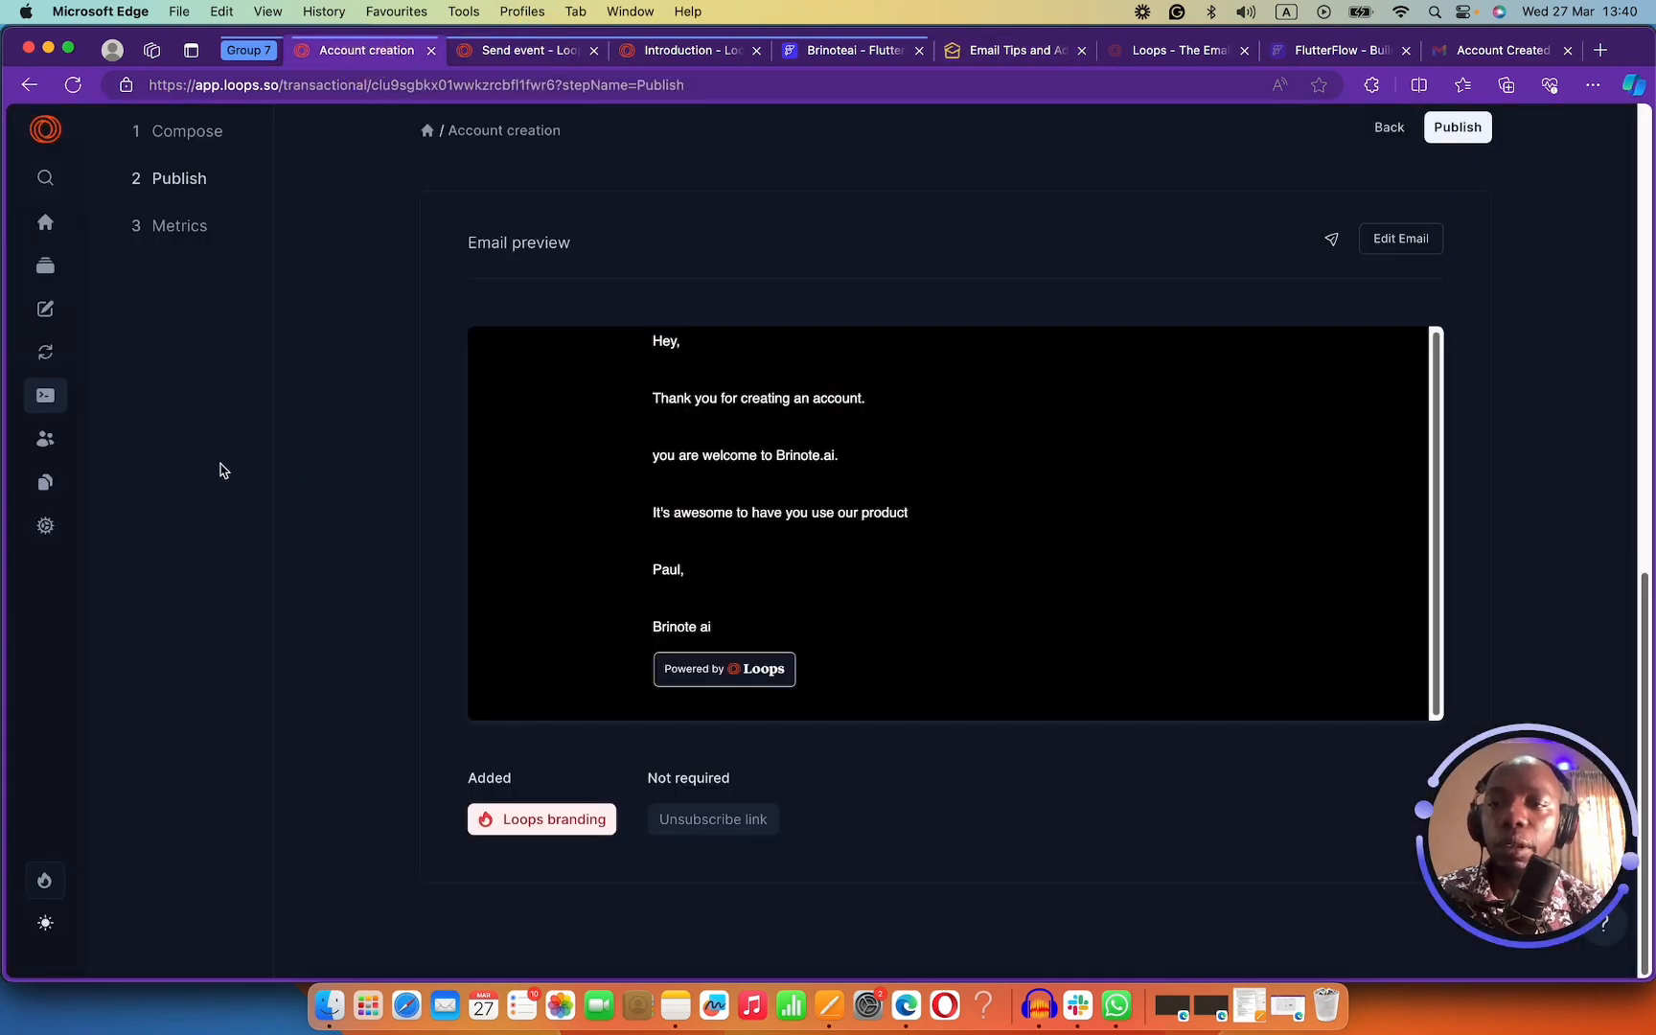
pyautogui.scroll(5, 668, 424)
pyautogui.scroll(3, 365, 374)
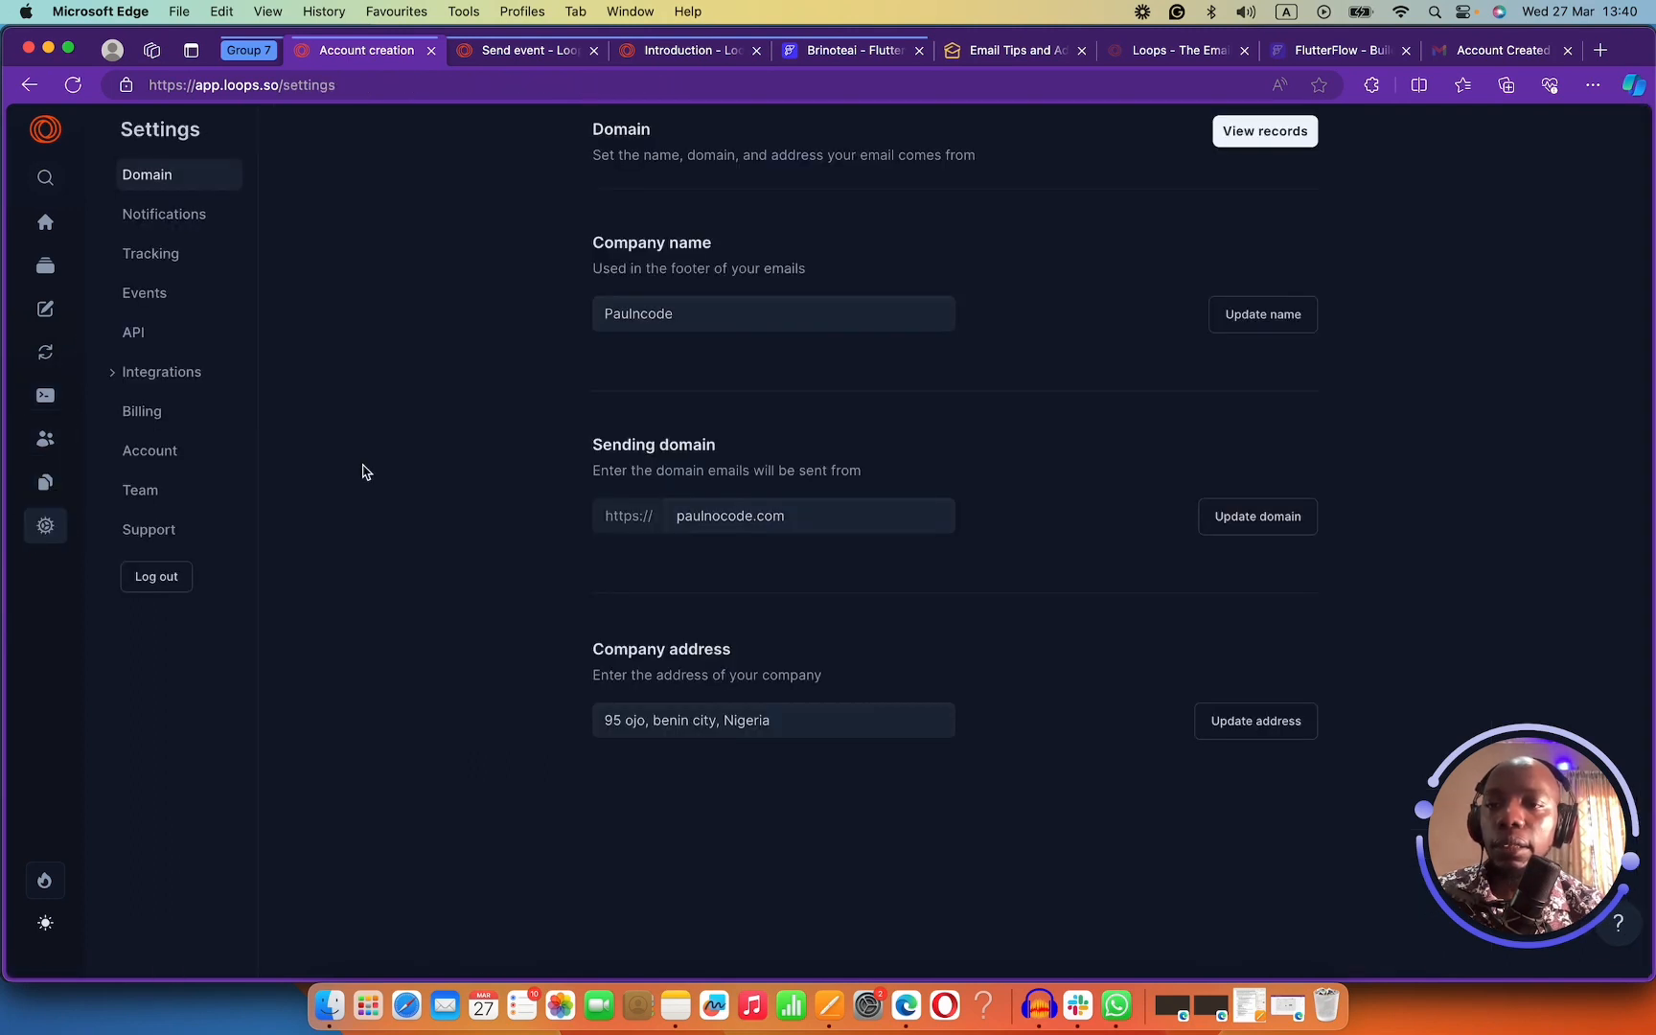
pyautogui.click(139, 331)
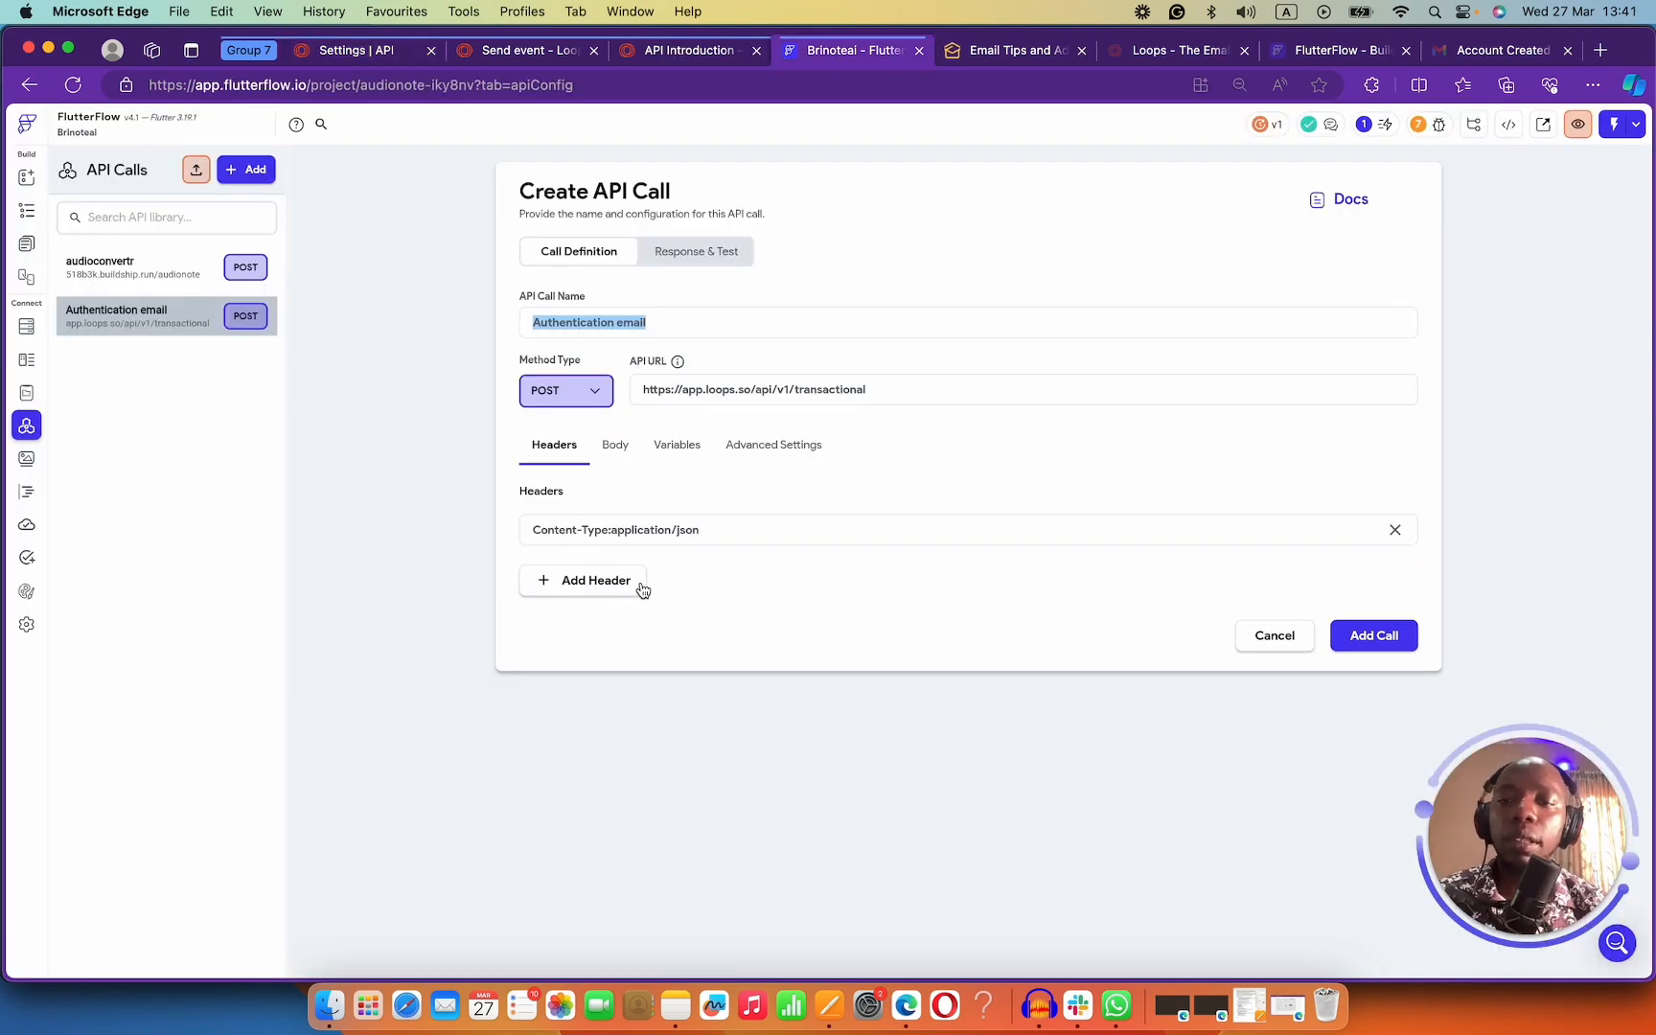
# Add an Authentication header holding the pasted Bearer Loops API key.
pyautogui.click(625, 581)
pyautogui.write('Authentic')
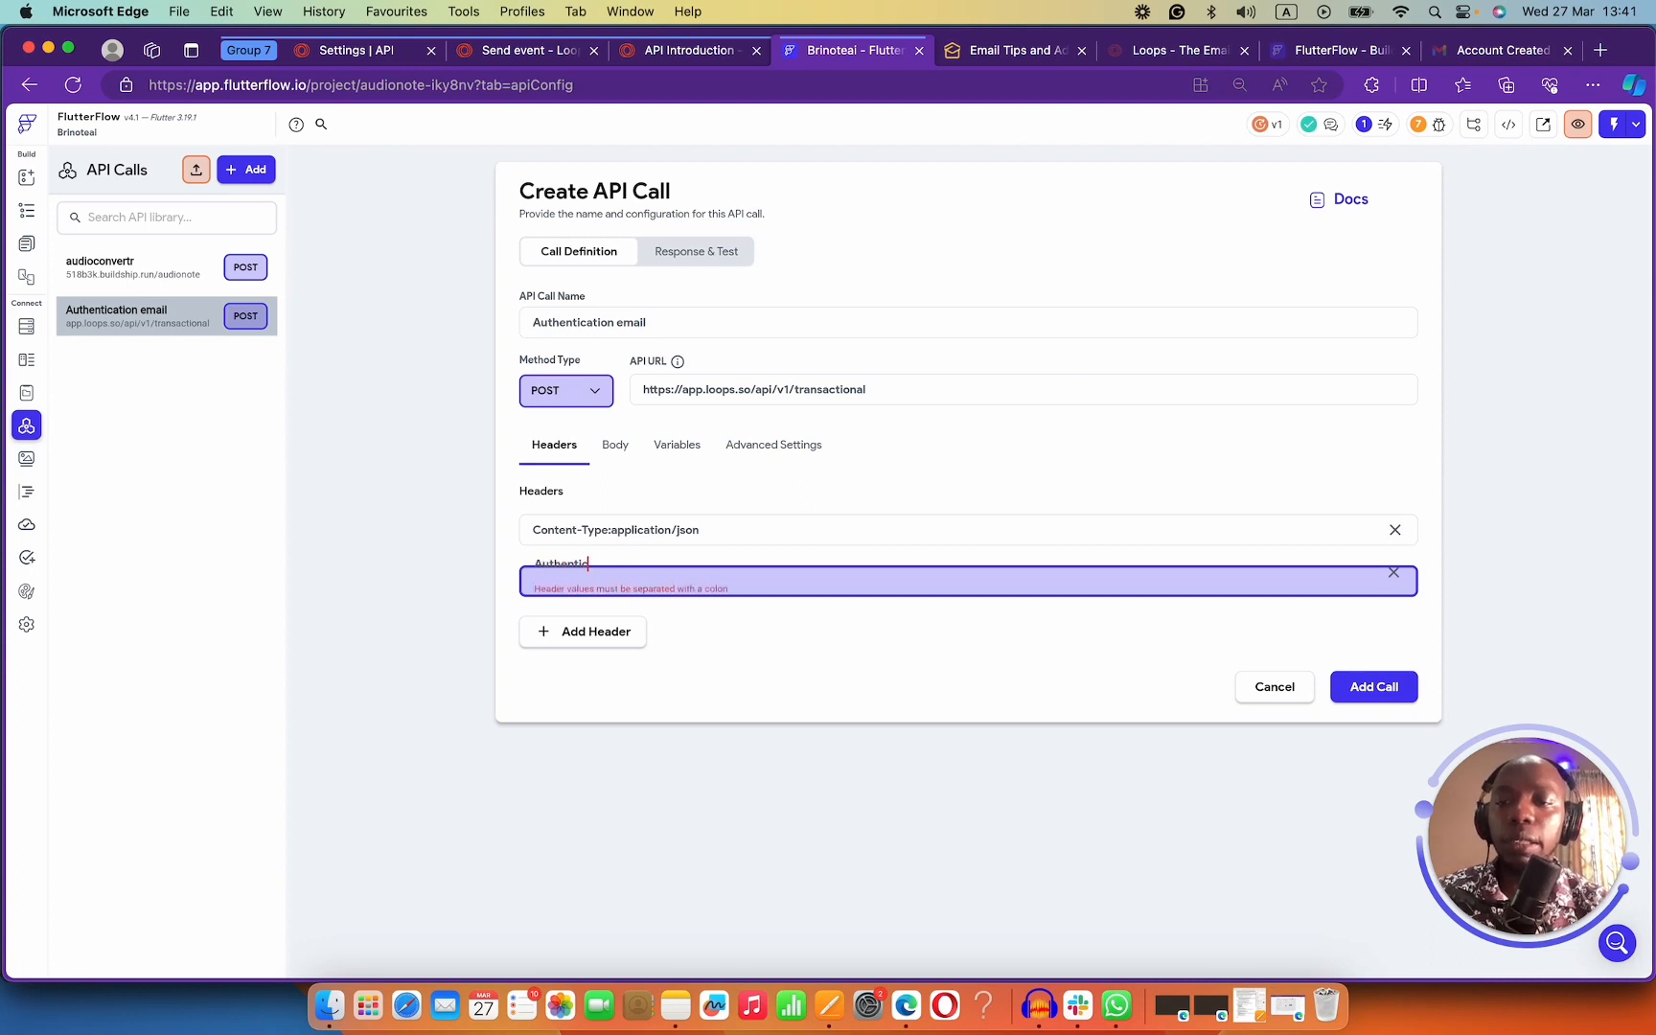
pyautogui.write('ation:')
pyautogui.press('BackSpace')
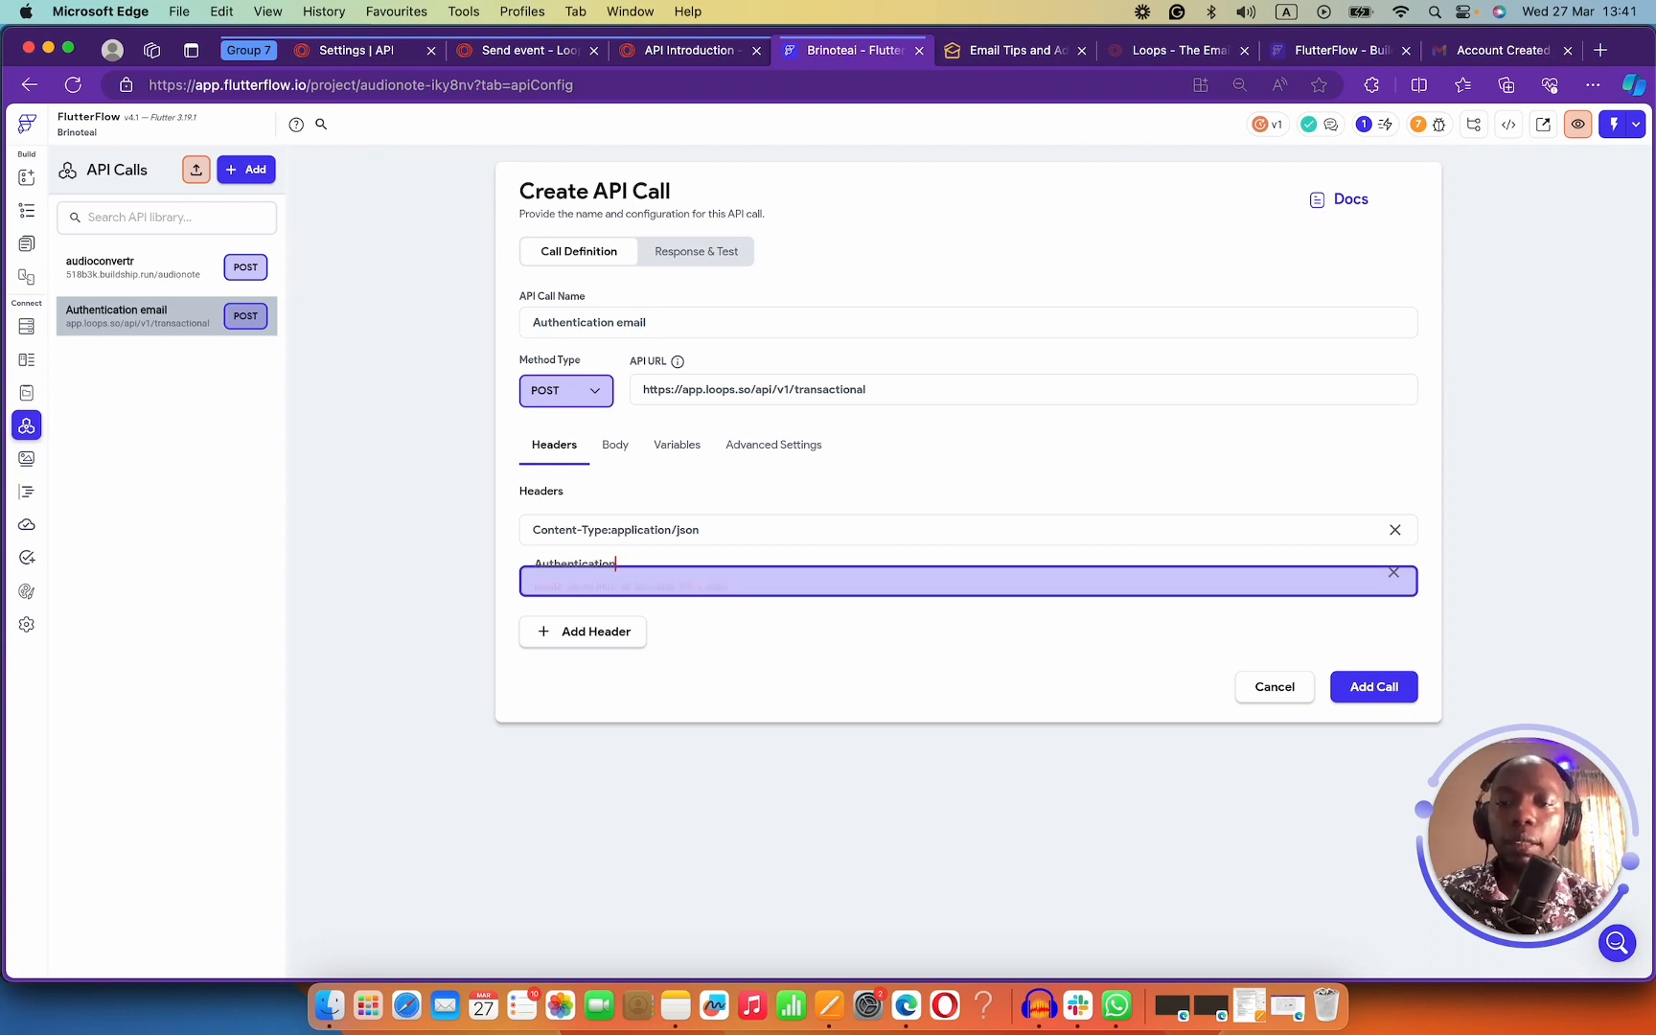
pyautogui.write(':')
pyautogui.press('super+v')
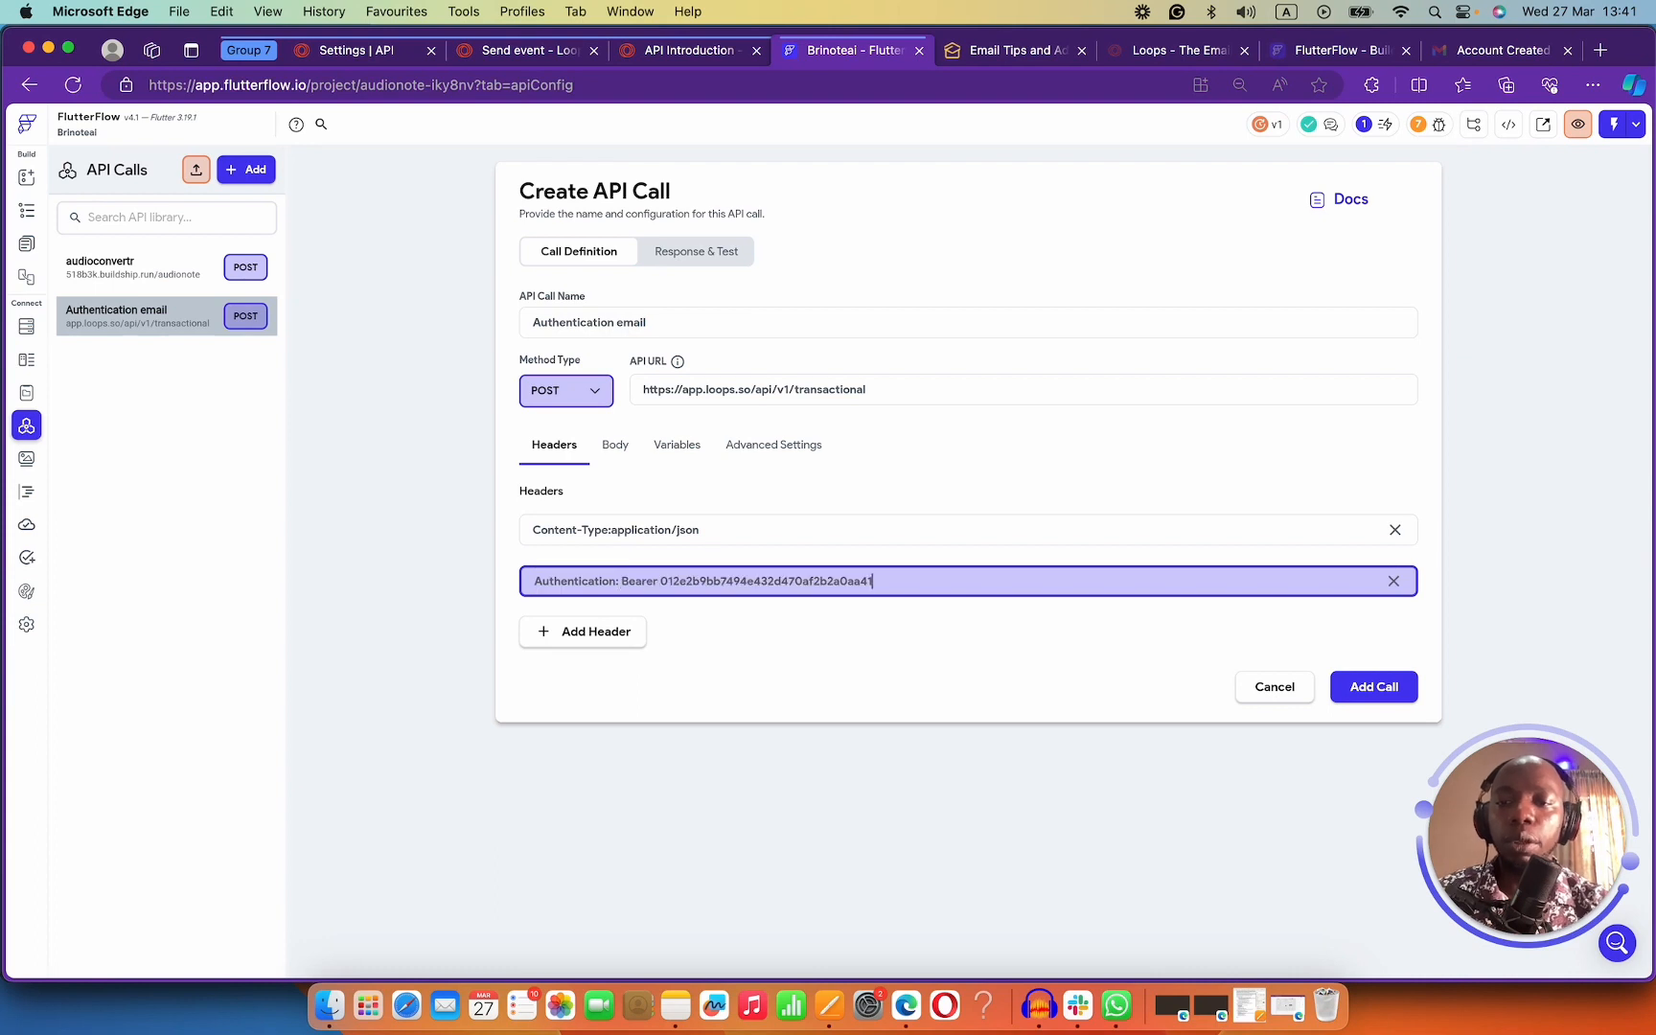
# Rerun the API call test, which now returns 401 'Invalid API key'.
pyautogui.click(712, 255)
pyautogui.click(1347, 252)
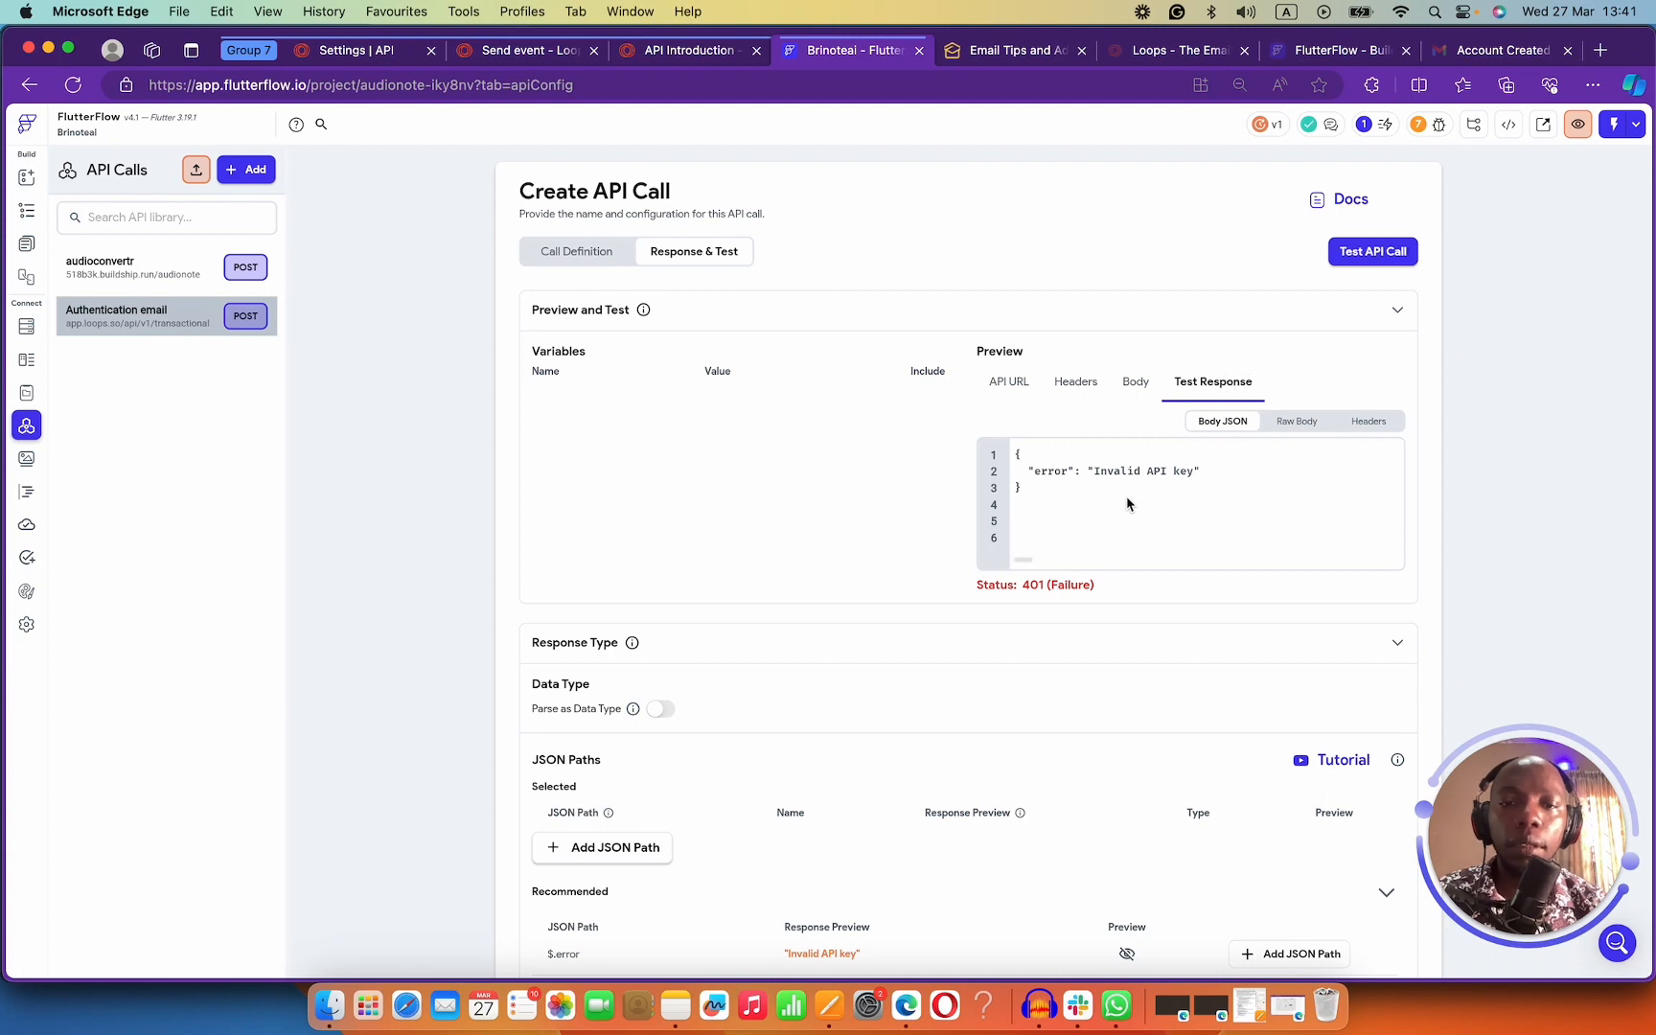
pyautogui.scroll(-3, 776, 506)
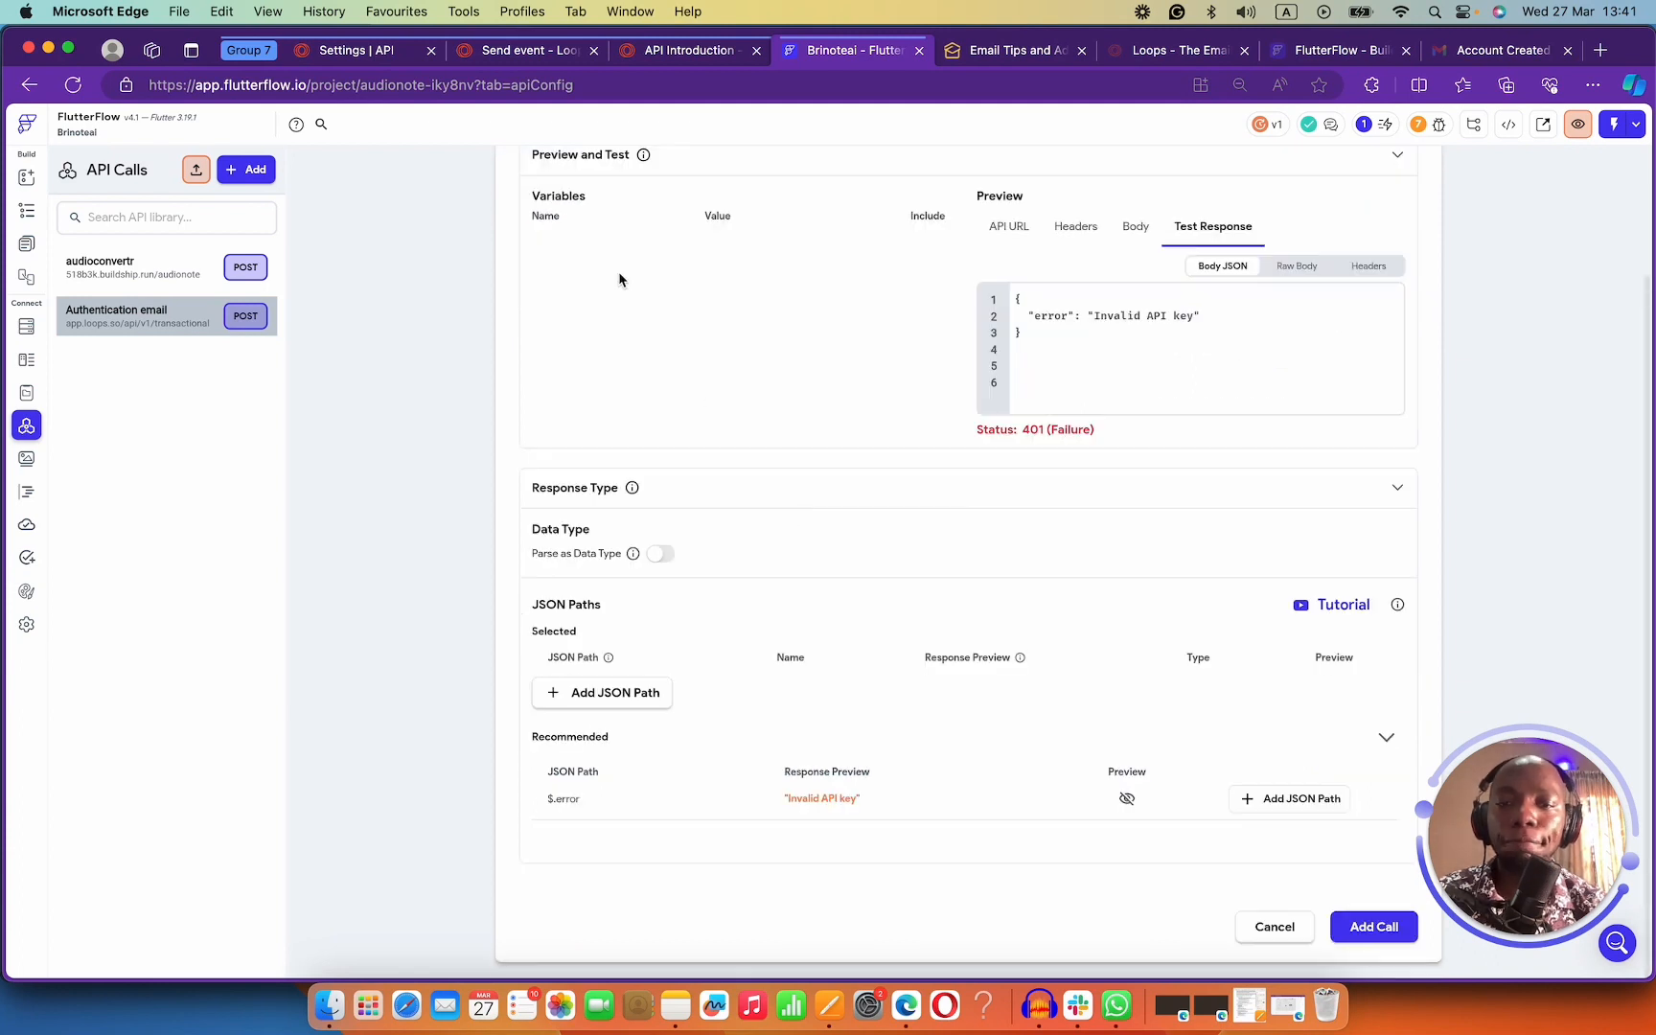
pyautogui.scroll(3, 619, 273)
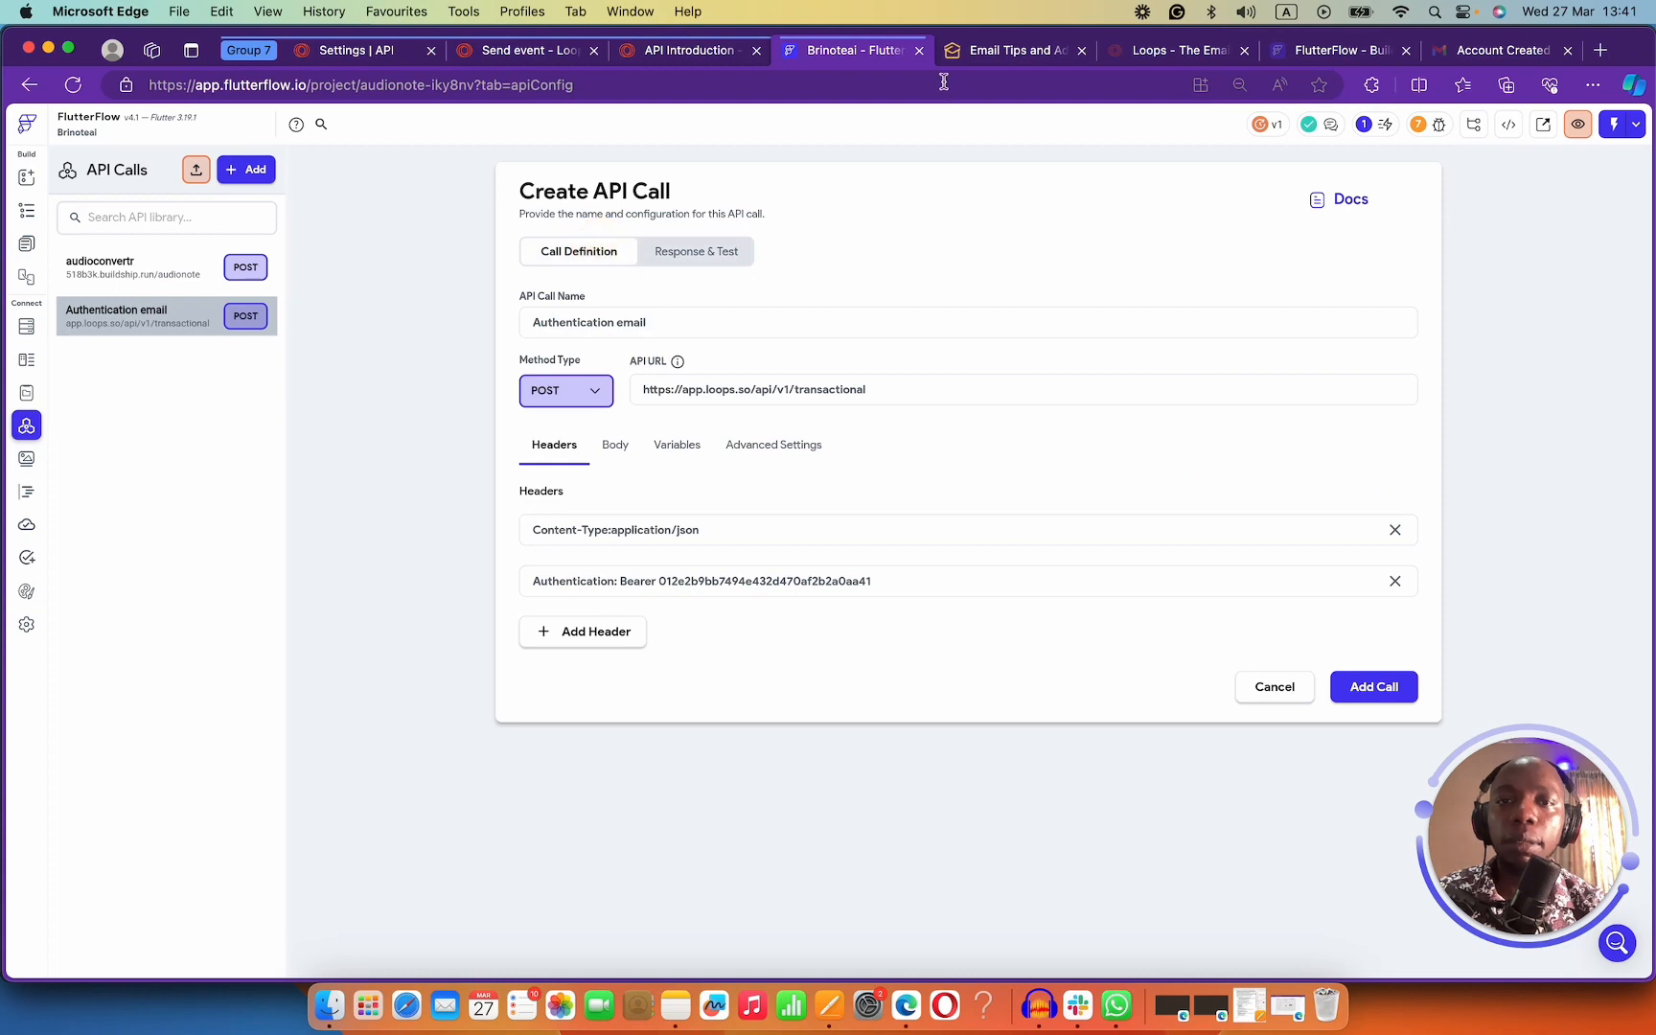
pyautogui.click(686, 53)
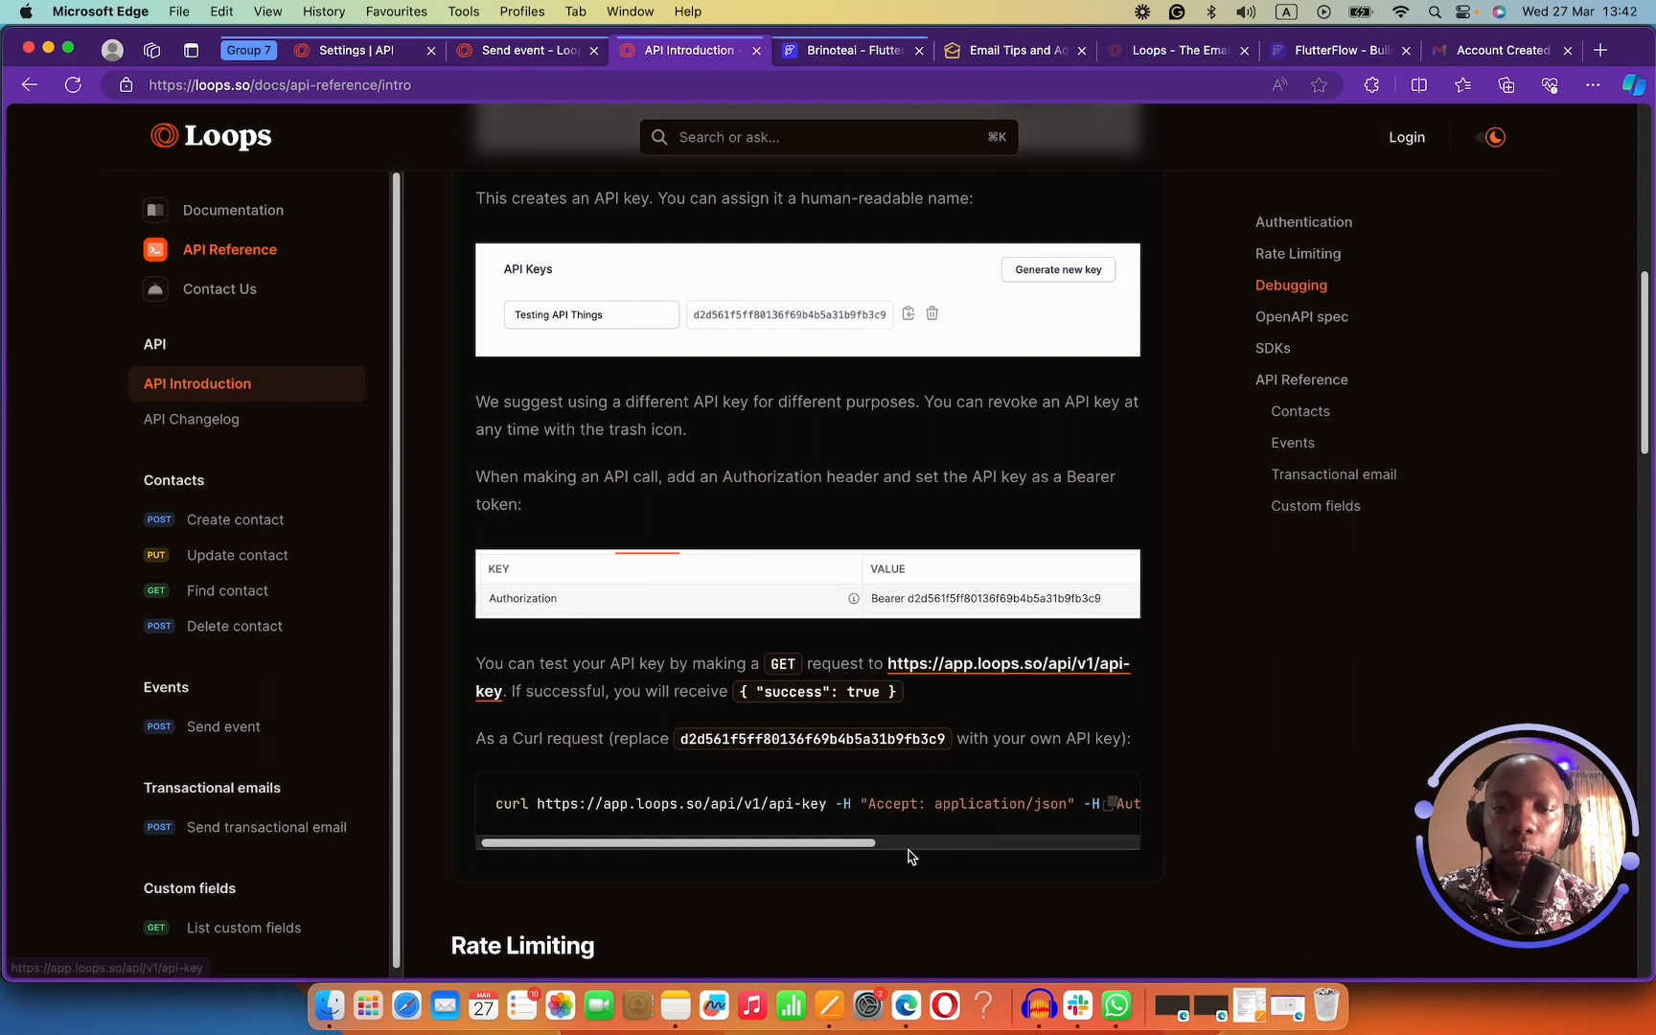
pyautogui.moveTo(867, 843); pyautogui.dragTo(805, 804)
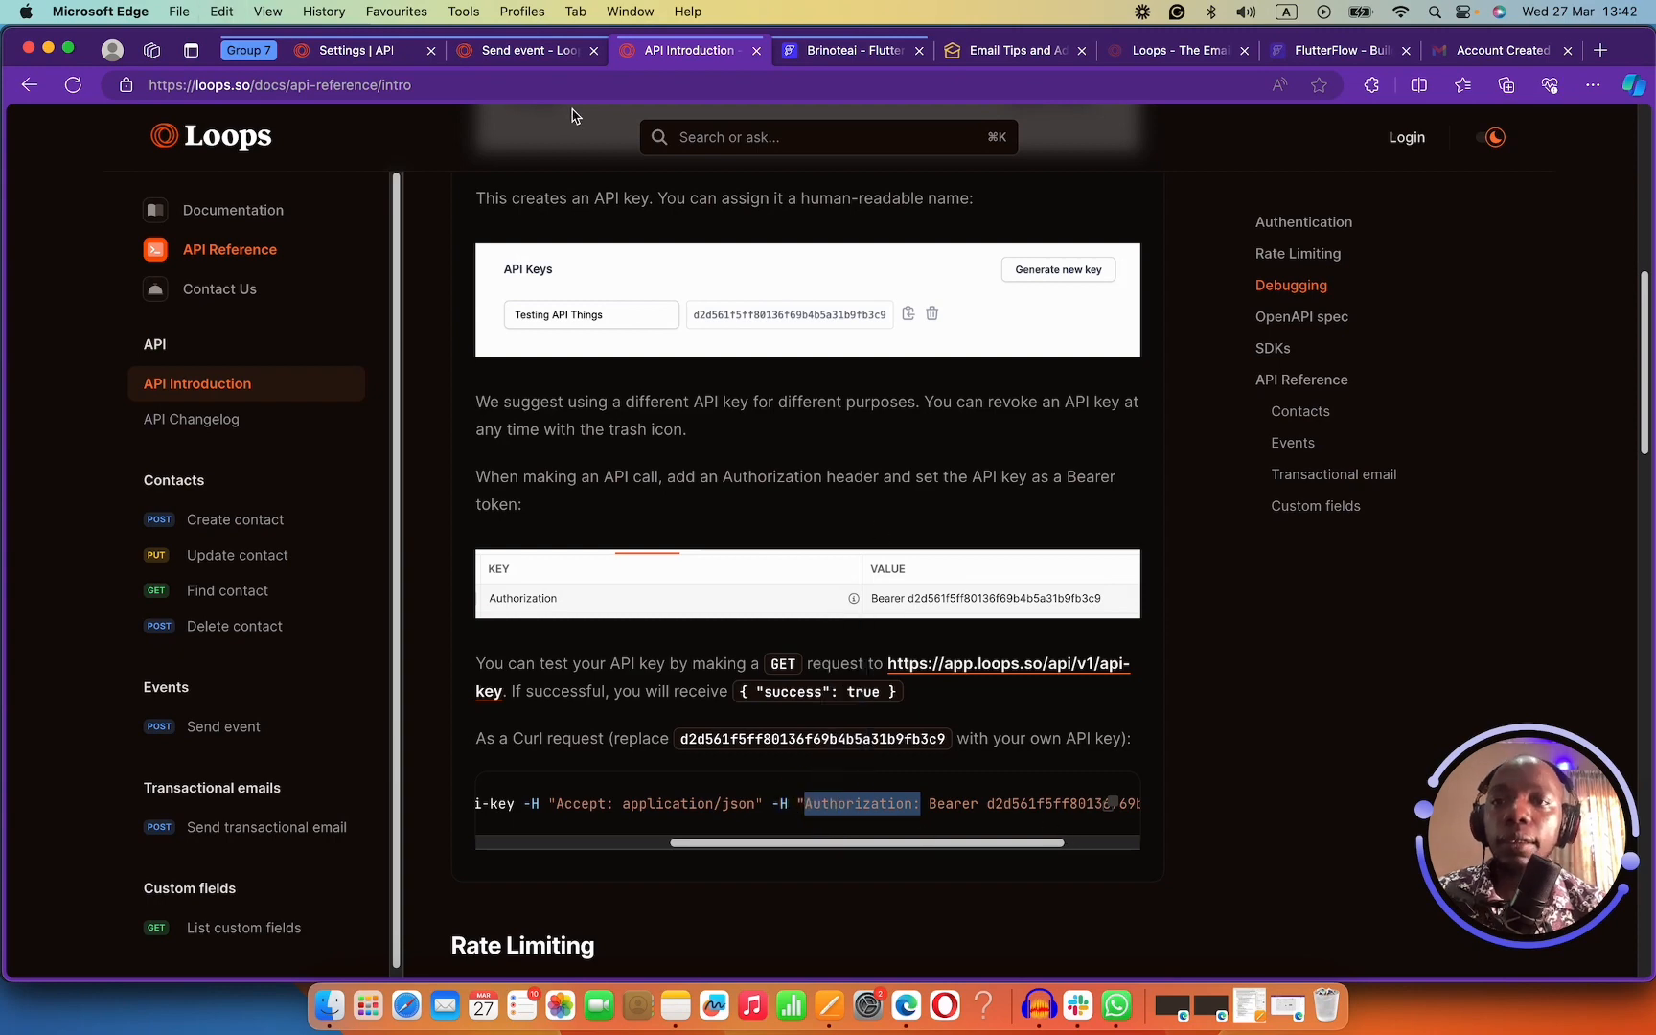
pyautogui.click(533, 52)
pyautogui.click(393, 52)
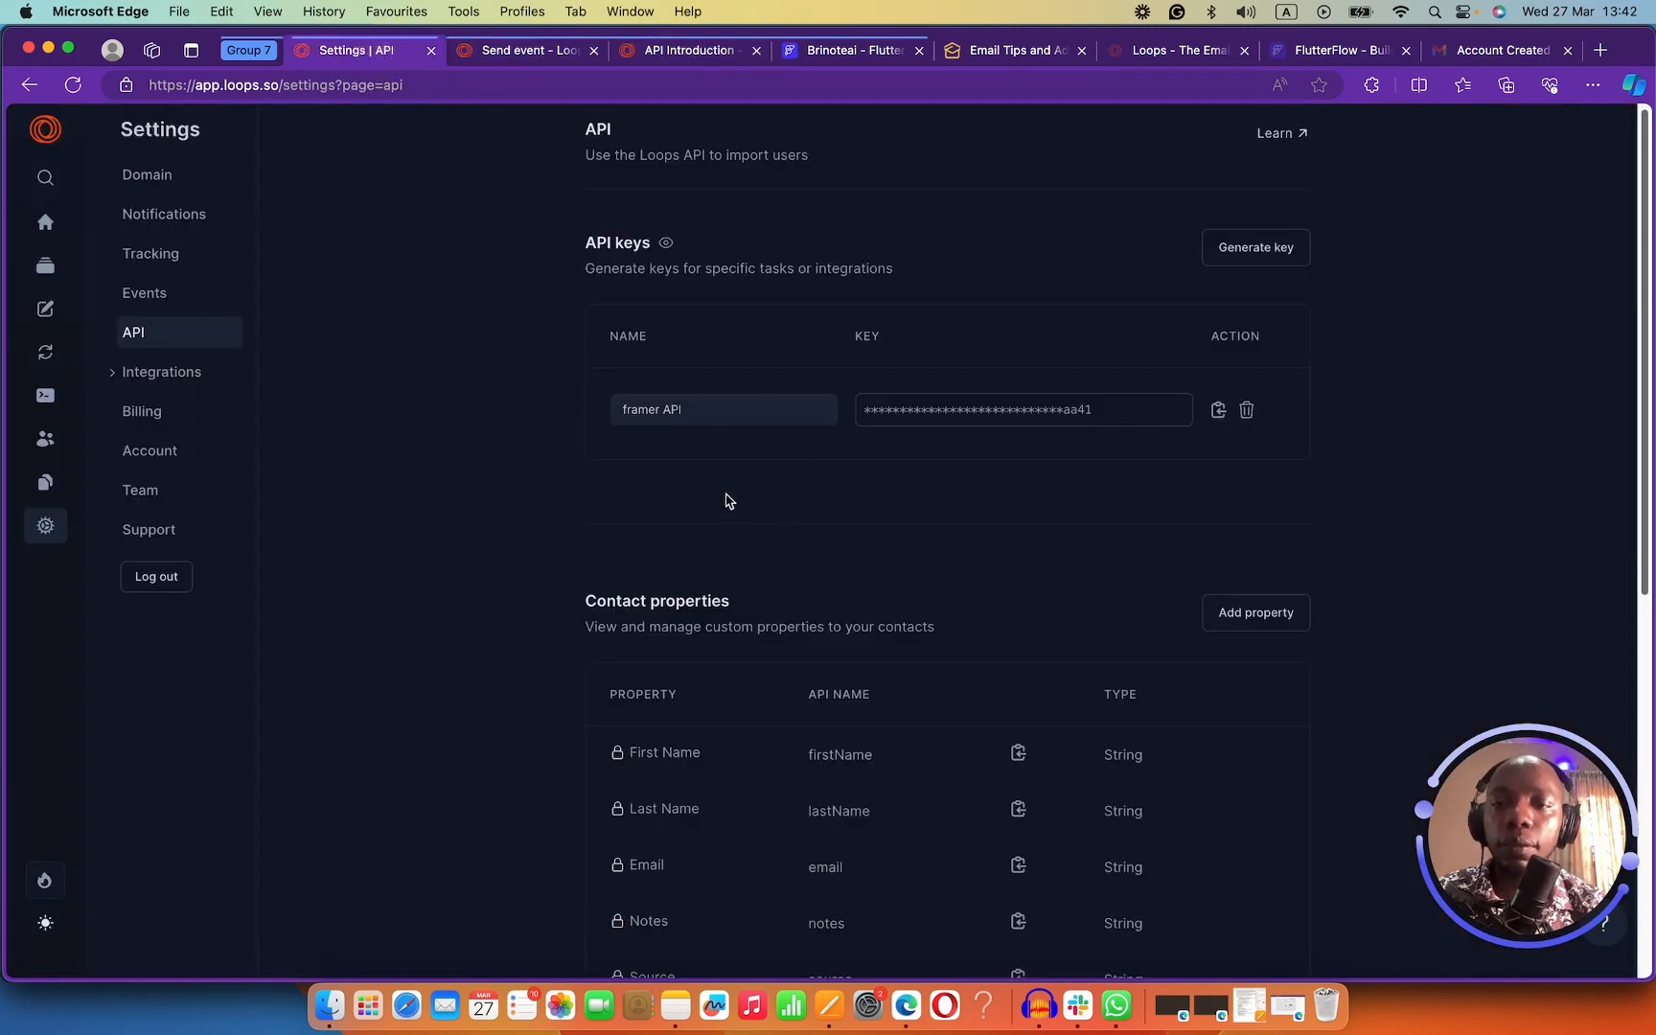
pyautogui.click(791, 52)
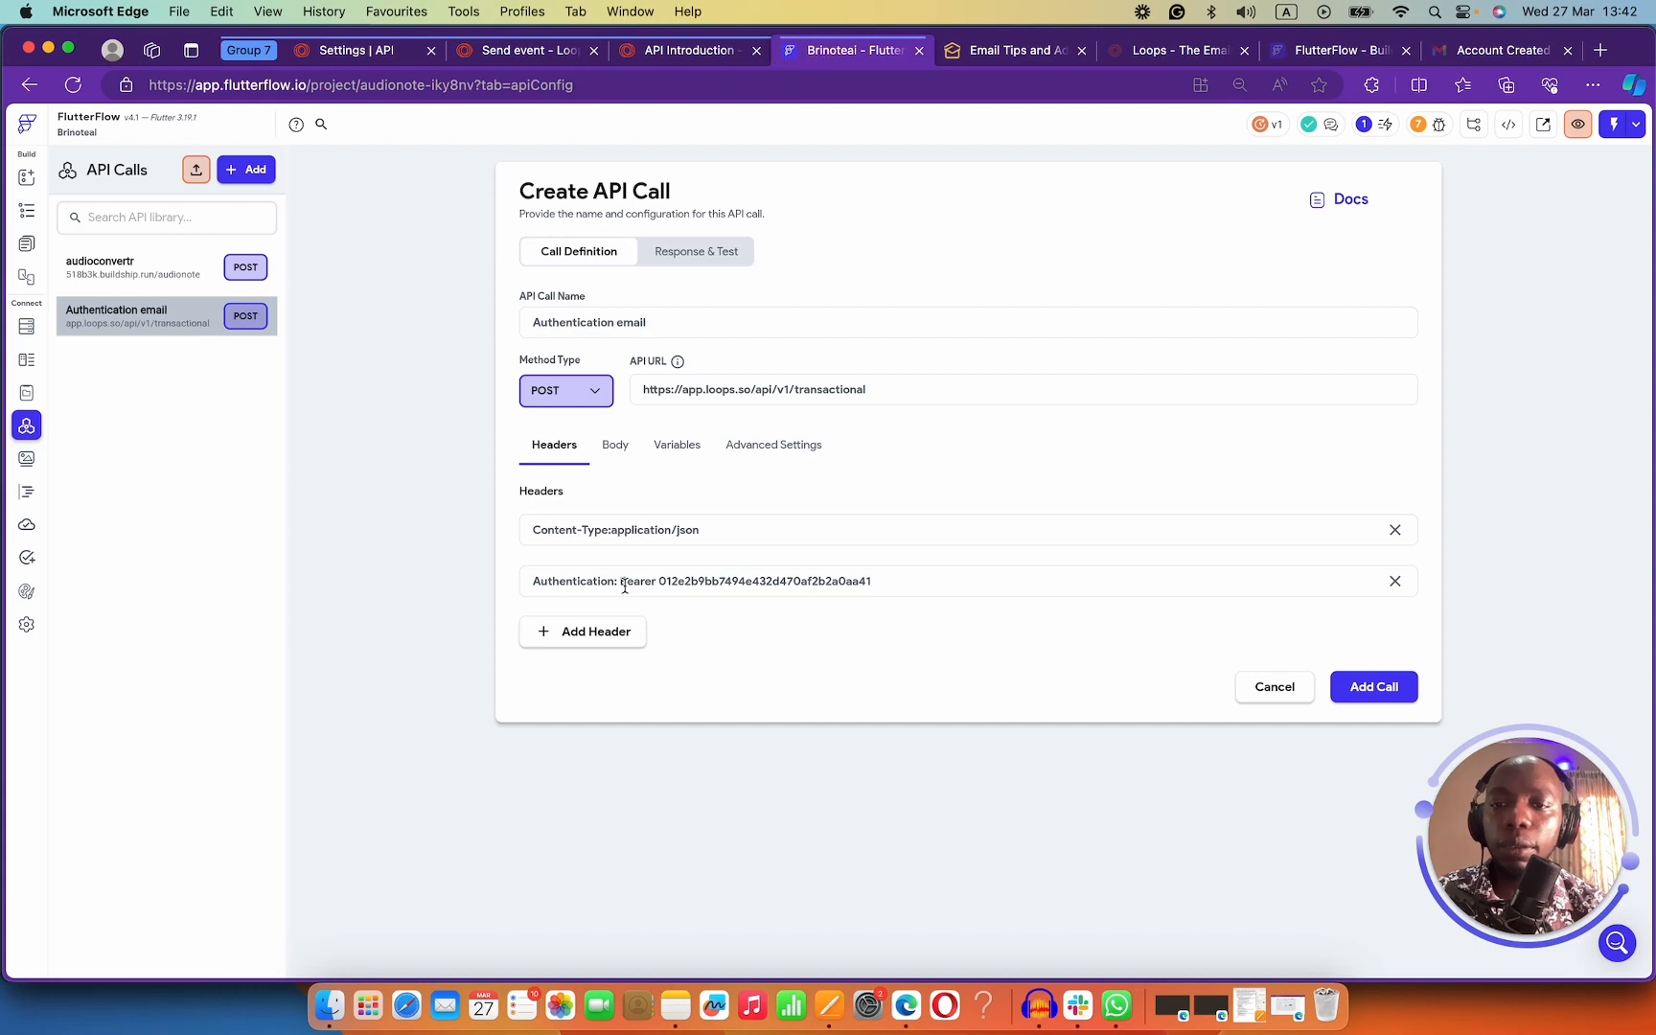
# Rename the header from Authentication to Authorization, without a trailing colon.
pyautogui.moveTo(619, 583); pyautogui.dragTo(459, 589)
pyautogui.press('super+c')
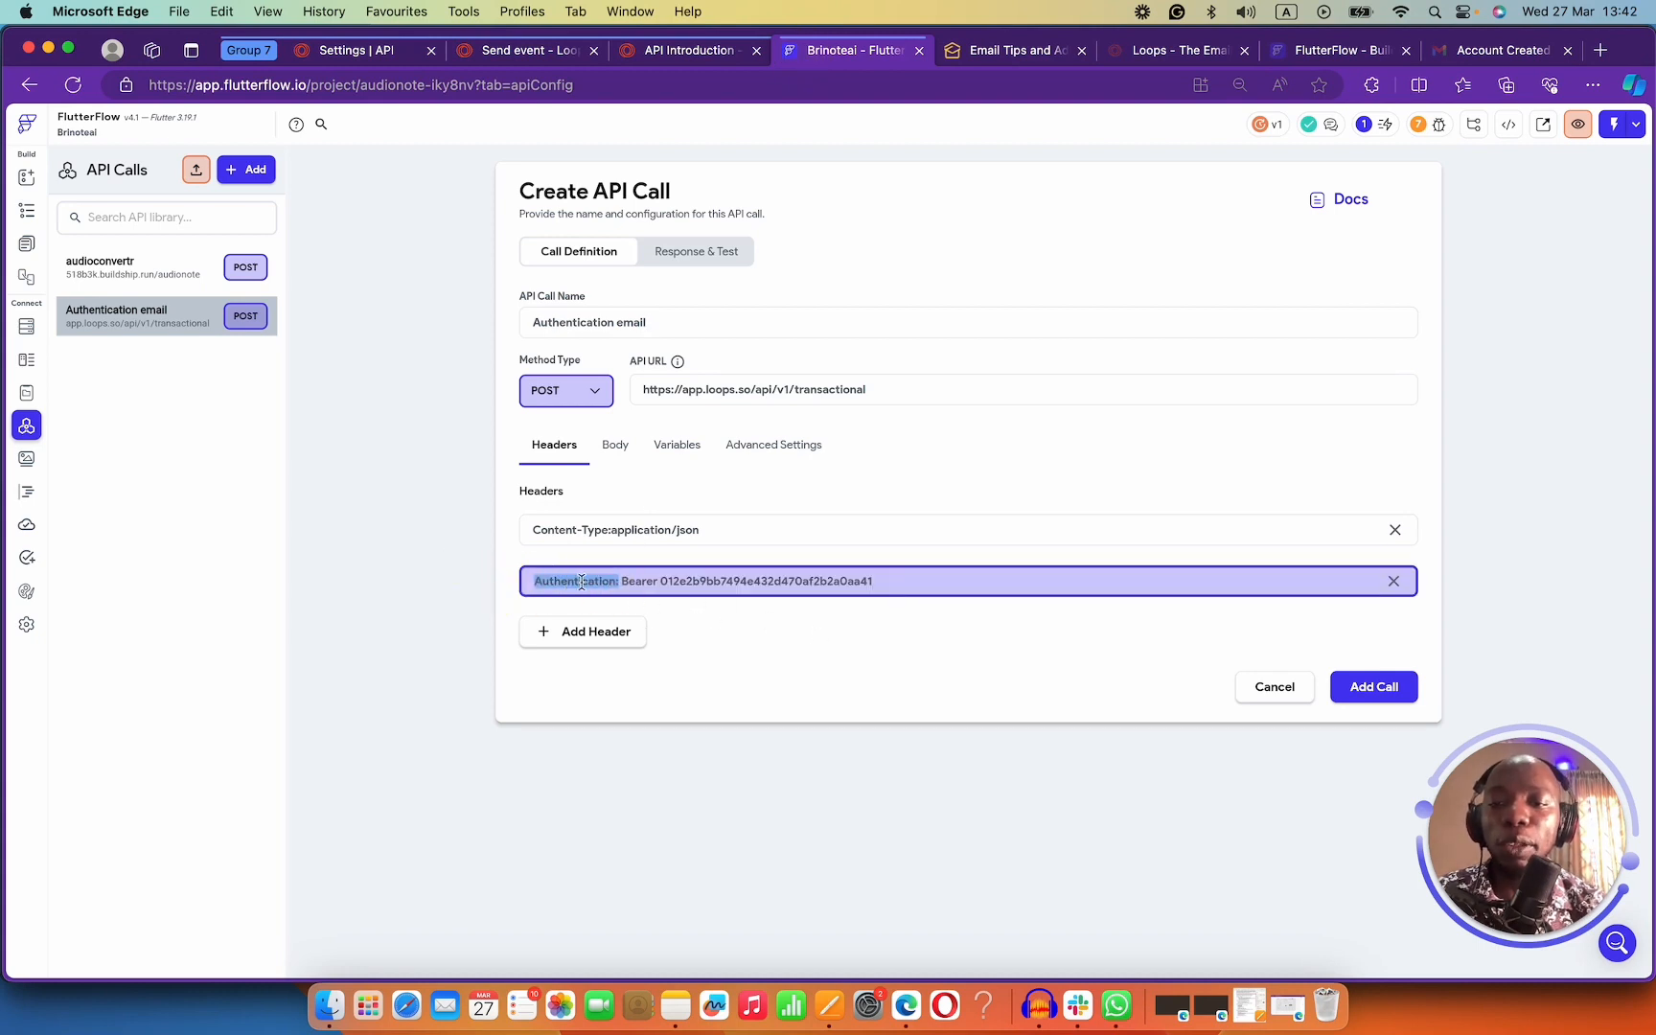
pyautogui.press('BackSpace')
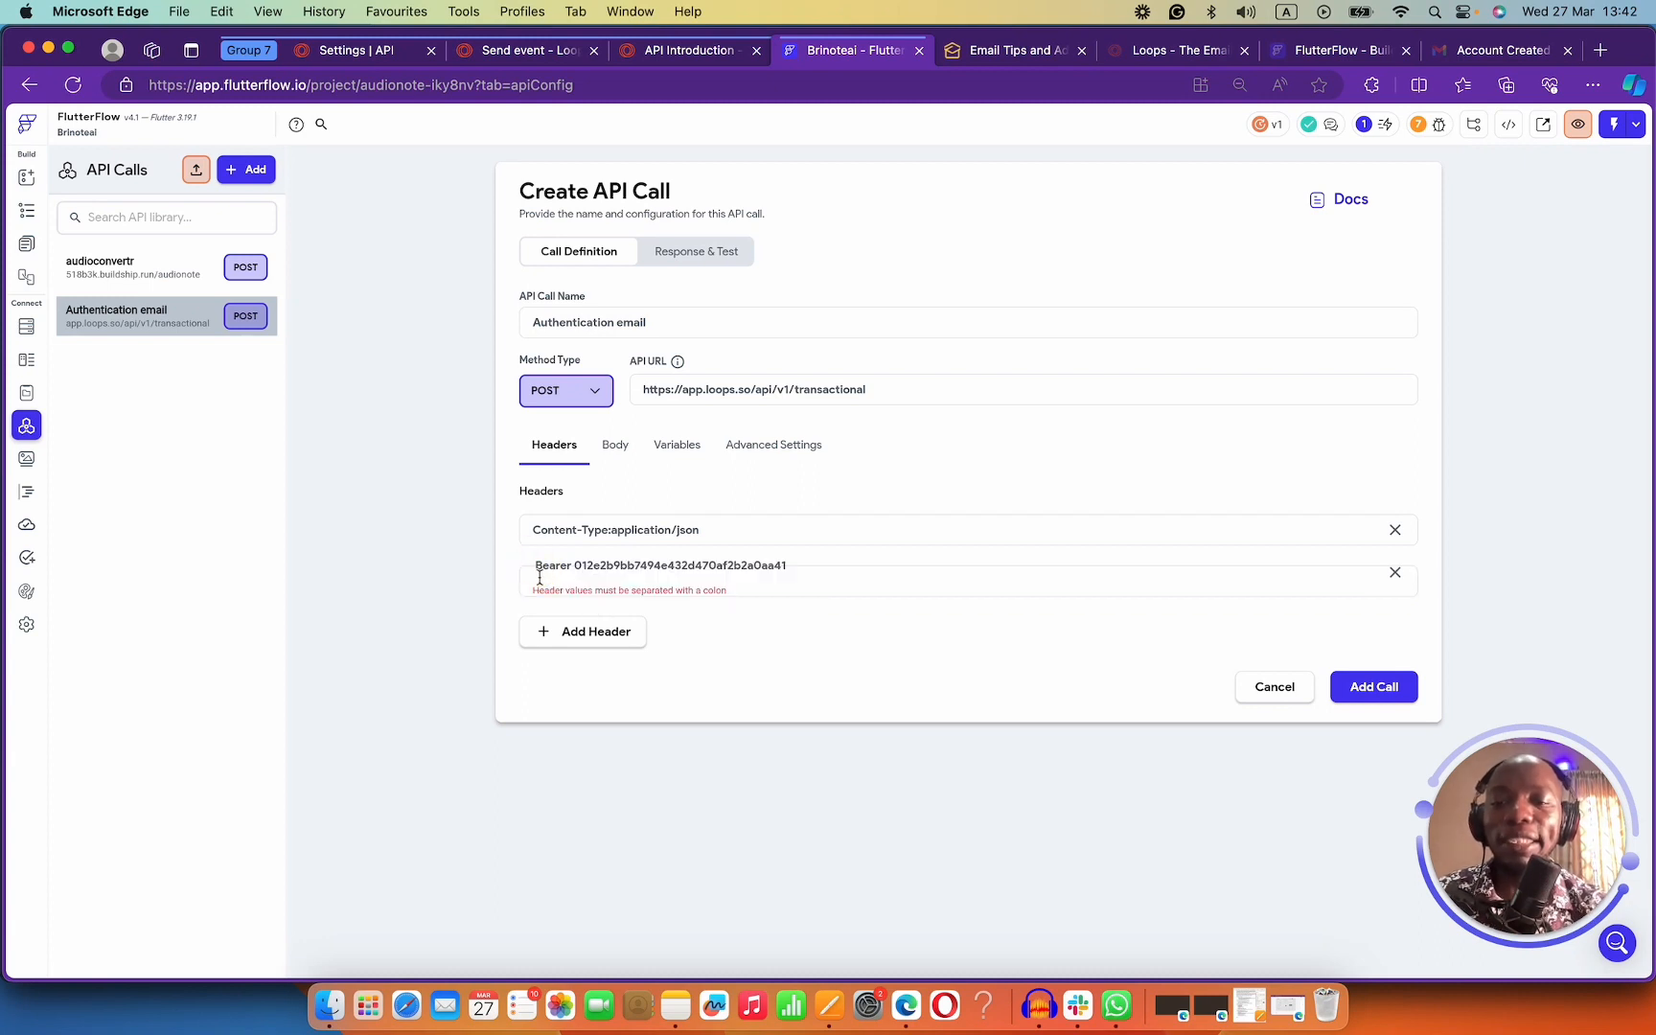
pyautogui.press('super+v')
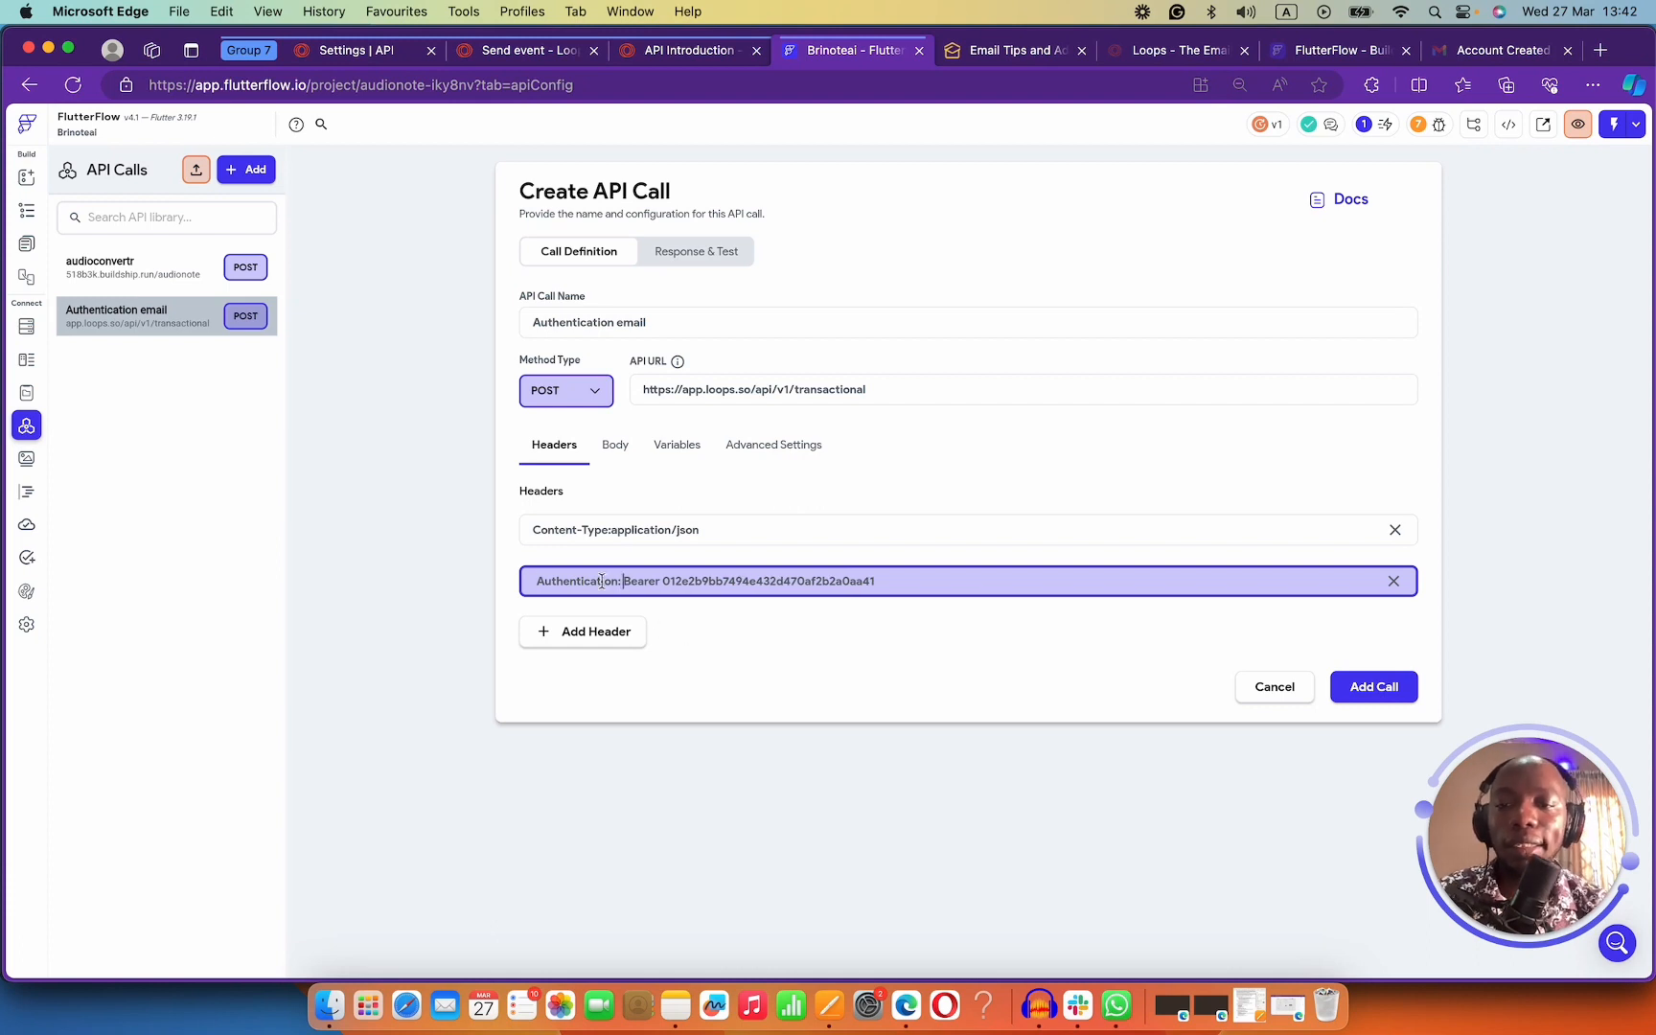
pyautogui.click(573, 581)
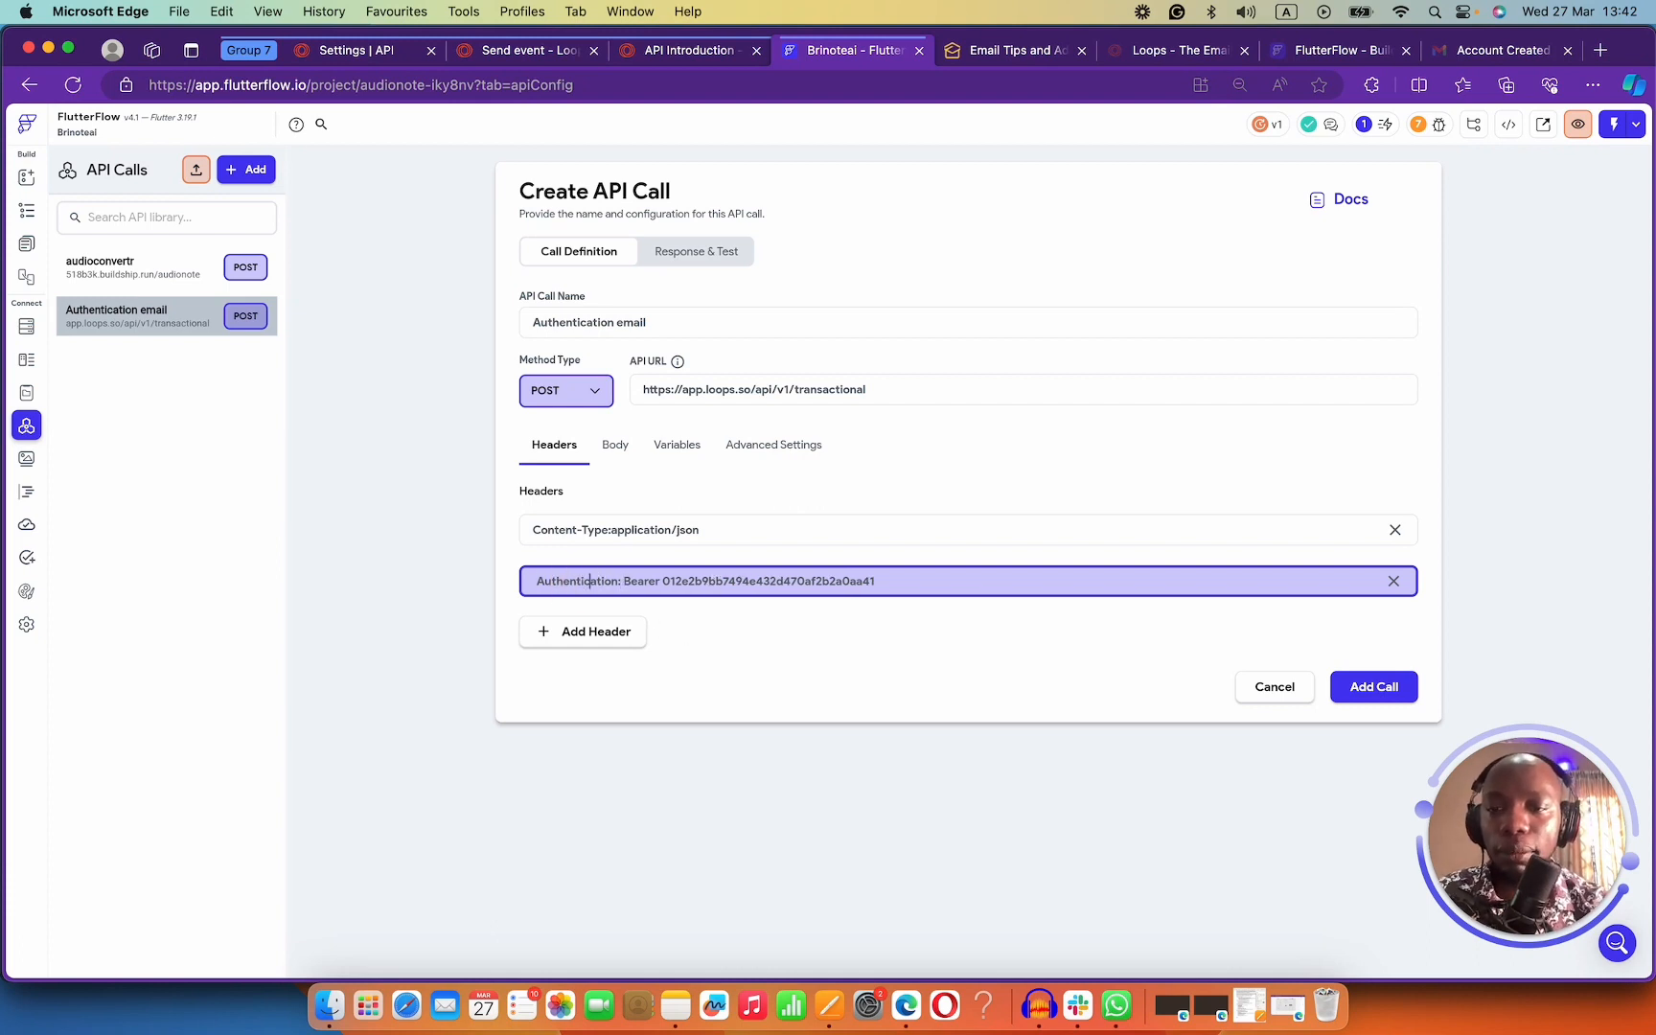
pyautogui.press('BackSpace')
pyautogui.press('BackSpace')
pyautogui.press('BackSpace')
pyautogui.press('BackSpace')
pyautogui.press('BackSpace')
pyautogui.press('BackSpace')
pyautogui.press('BackSpace')
pyautogui.press('BackSpace')
pyautogui.press('BackSpace')
pyautogui.press('BackSpace')
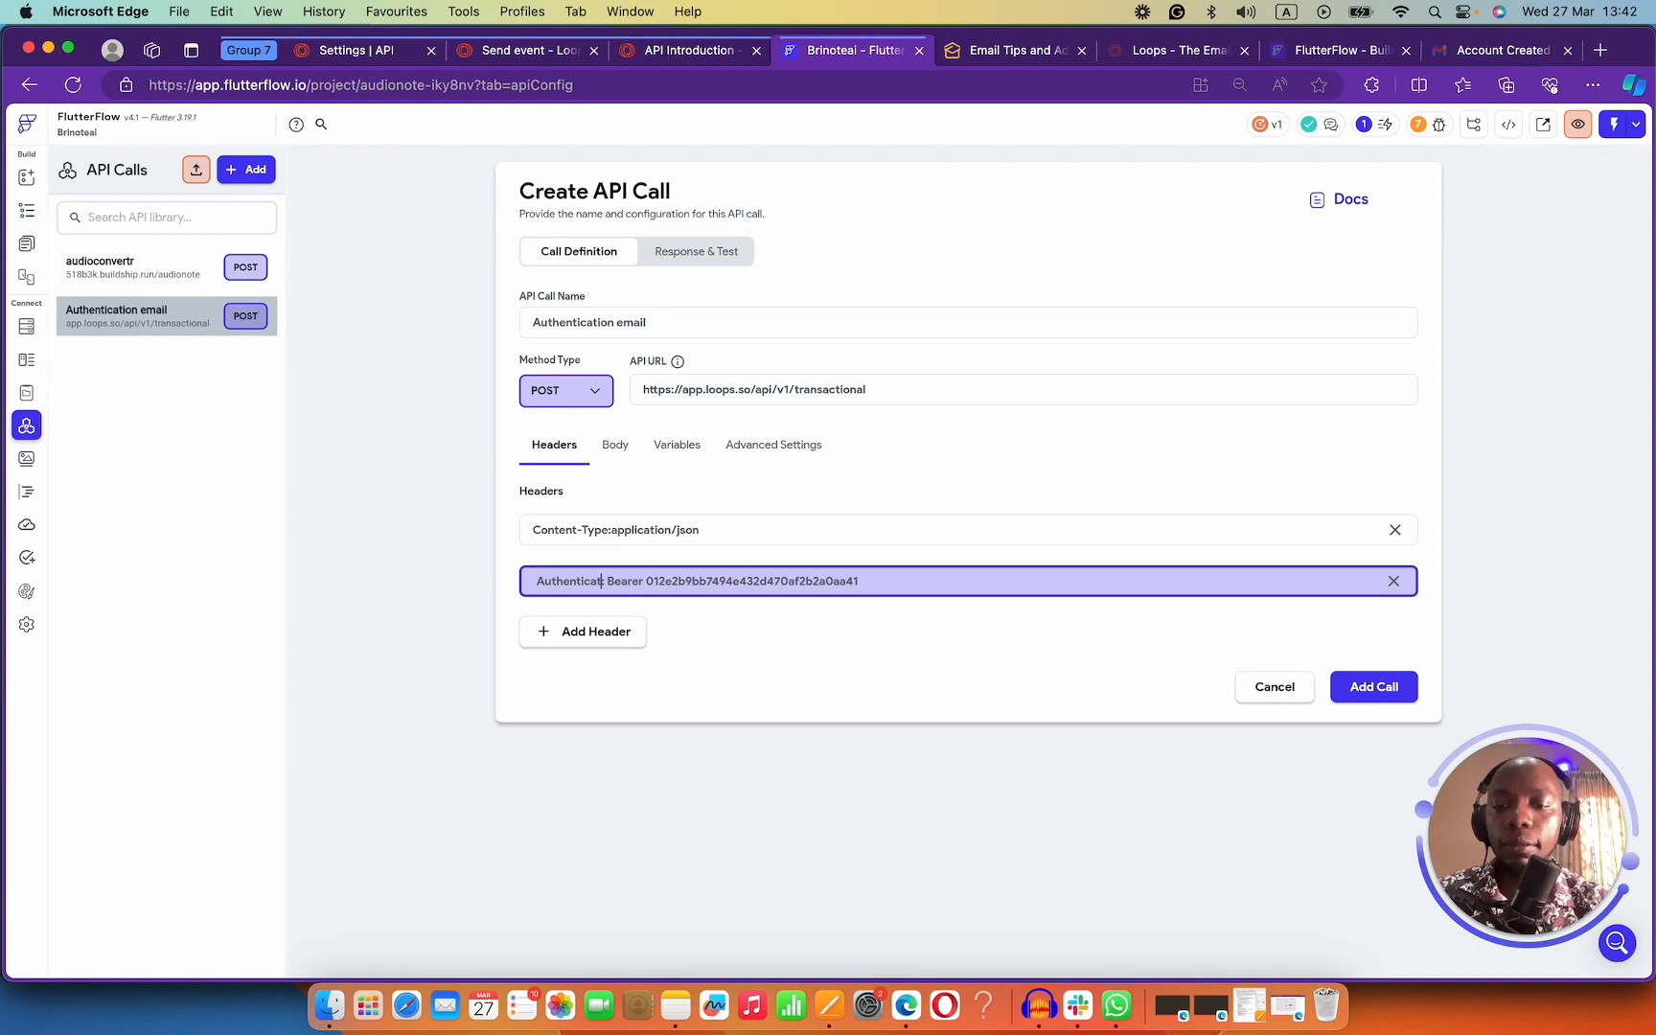
pyautogui.write('orization')
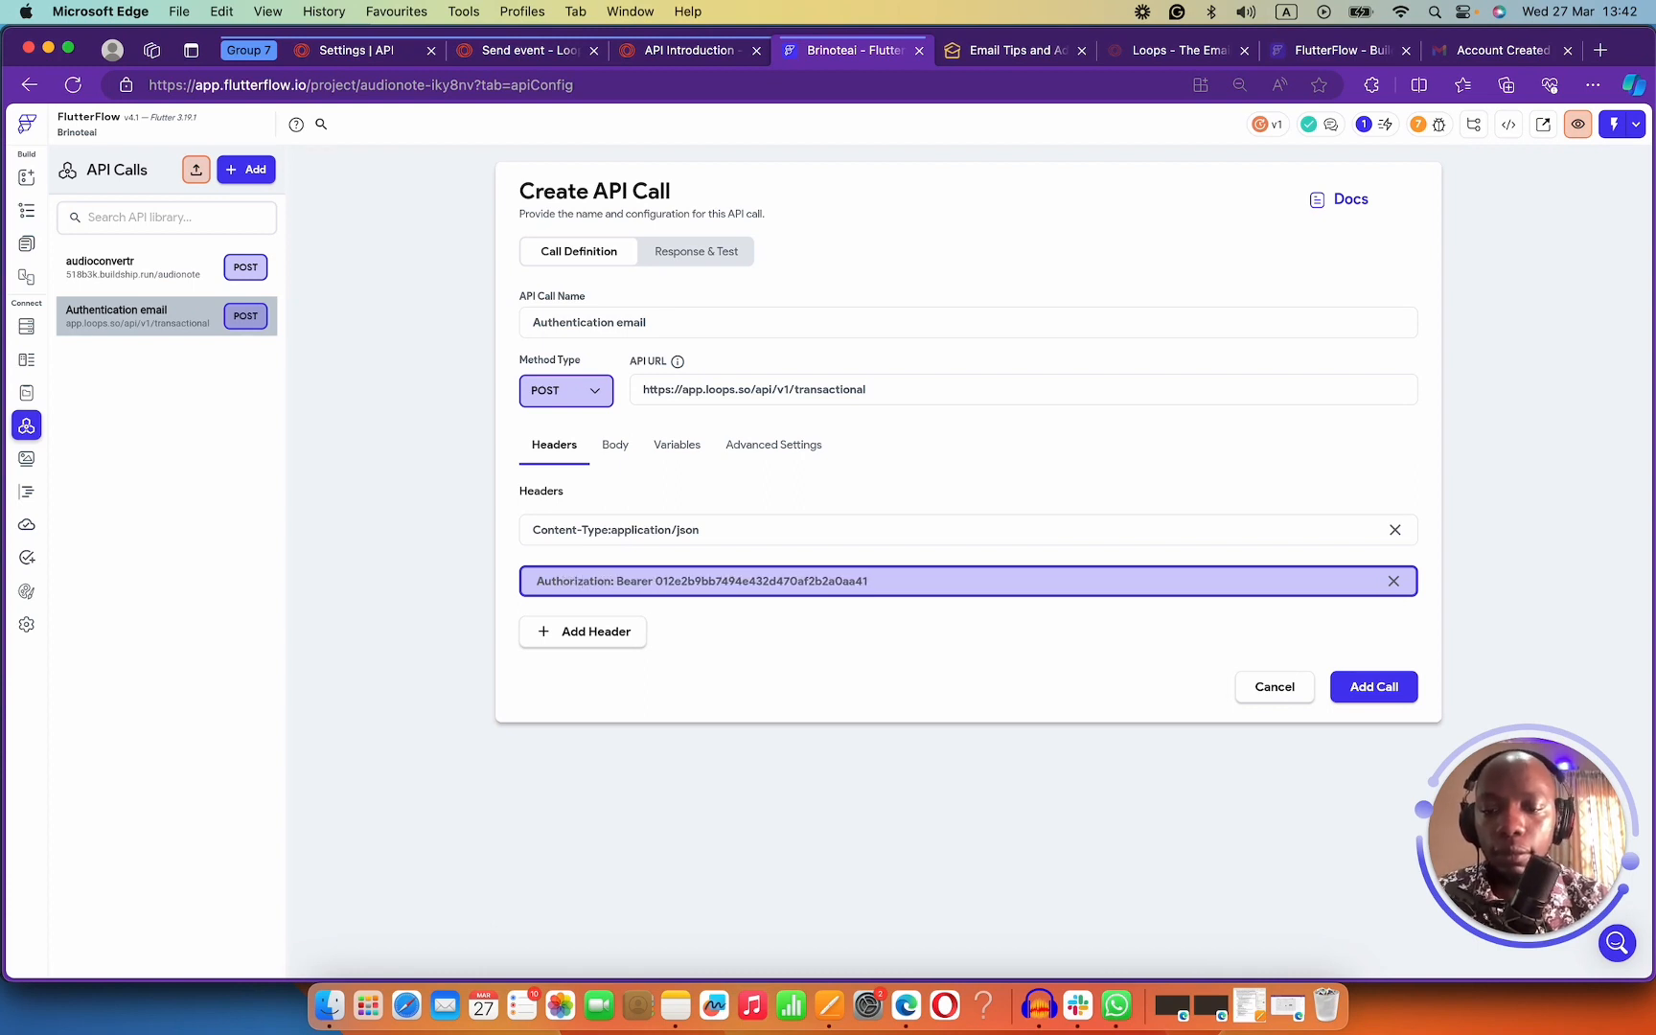
pyautogui.write(':')
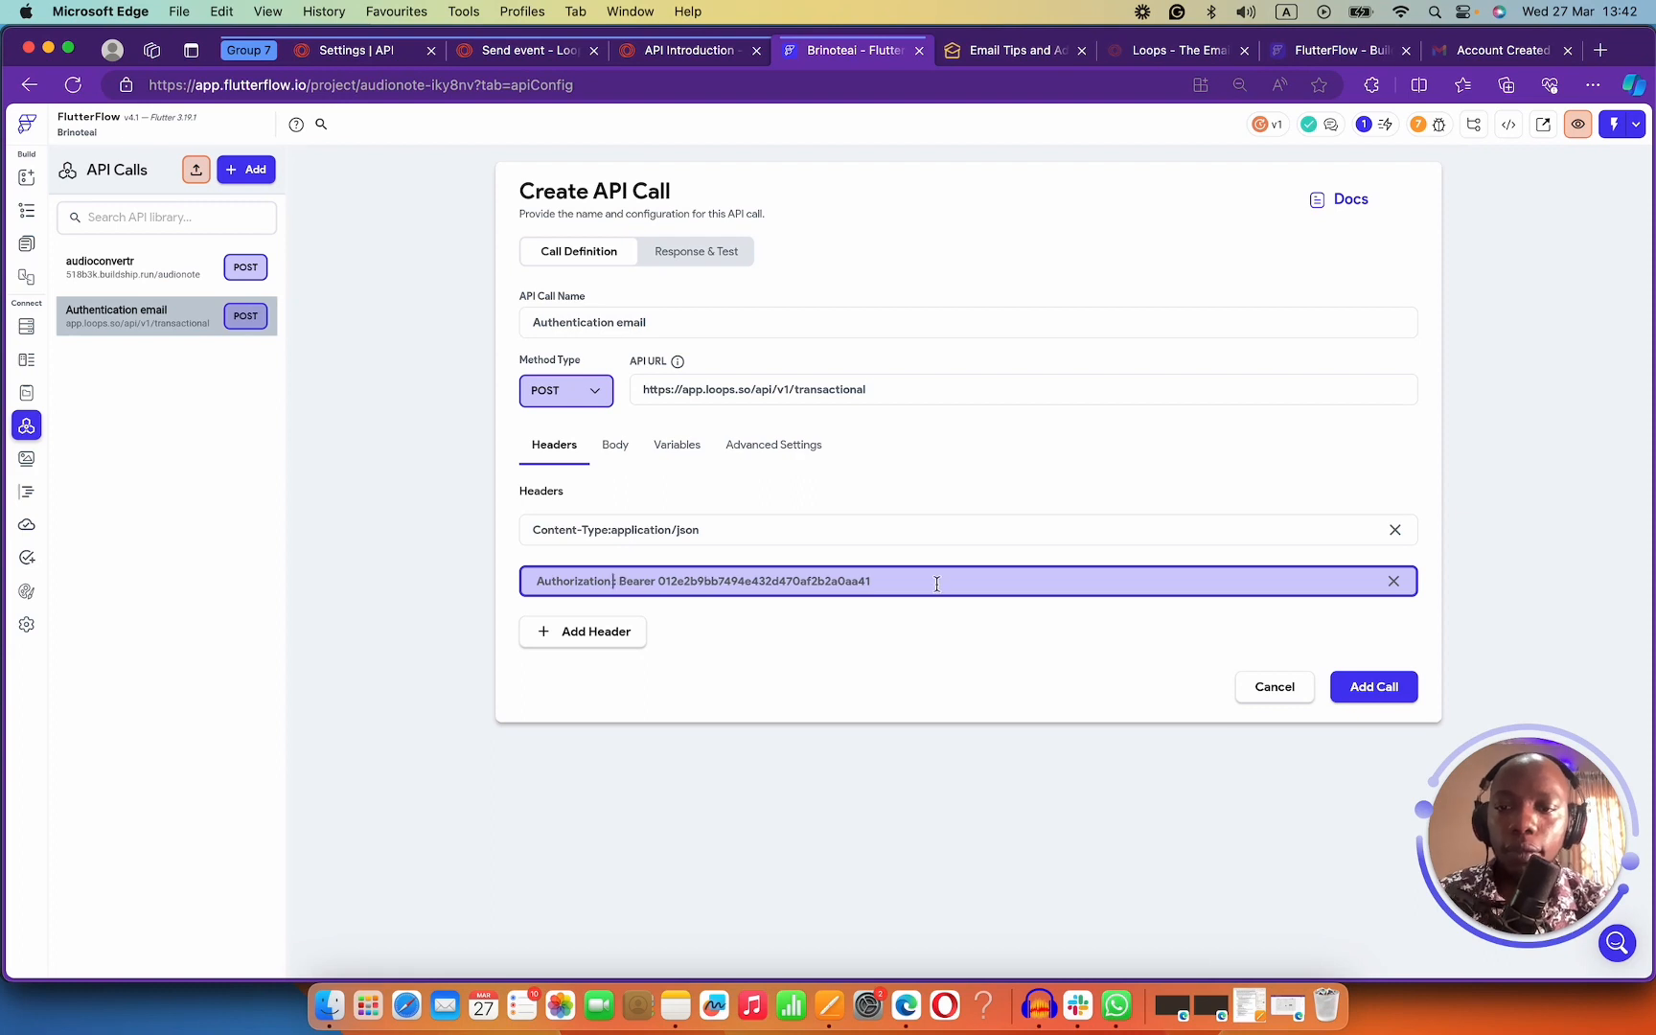
pyautogui.press('BackSpace')
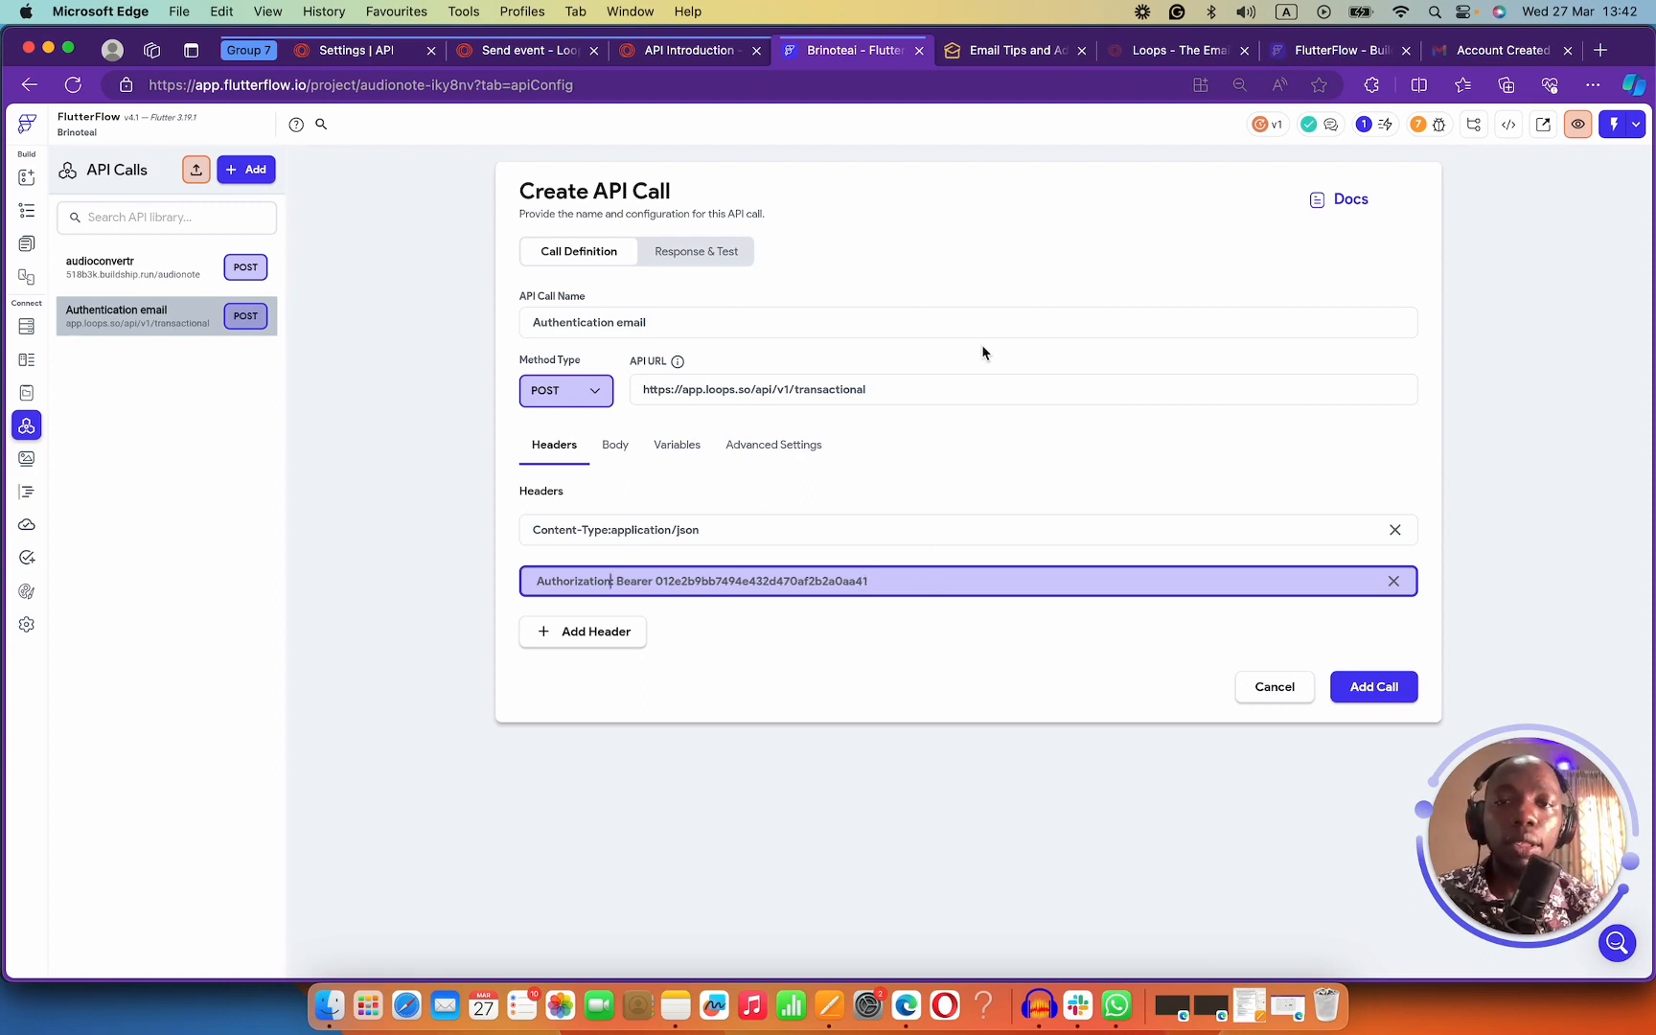
# Retest the call, get 400 'No published email message found', and return to Loops API settings.
pyautogui.click(671, 252)
pyautogui.click(1366, 253)
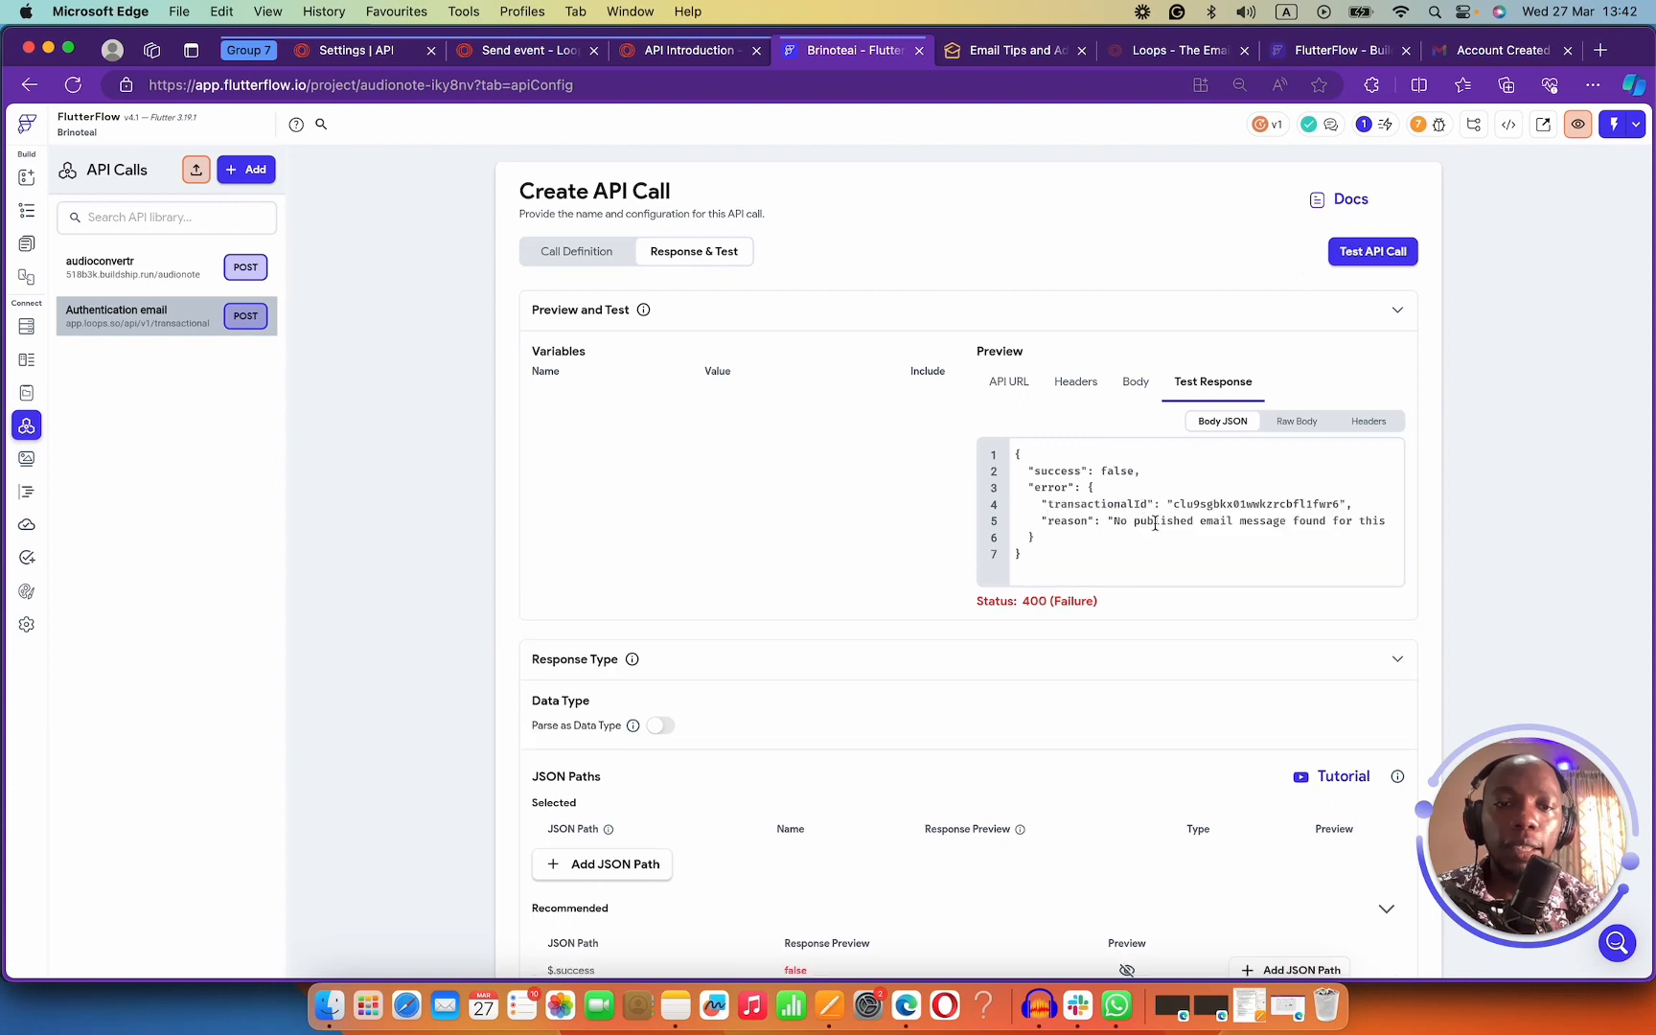
pyautogui.moveTo(1118, 523); pyautogui.dragTo(1417, 520)
pyautogui.scroll(-5, 769, 381)
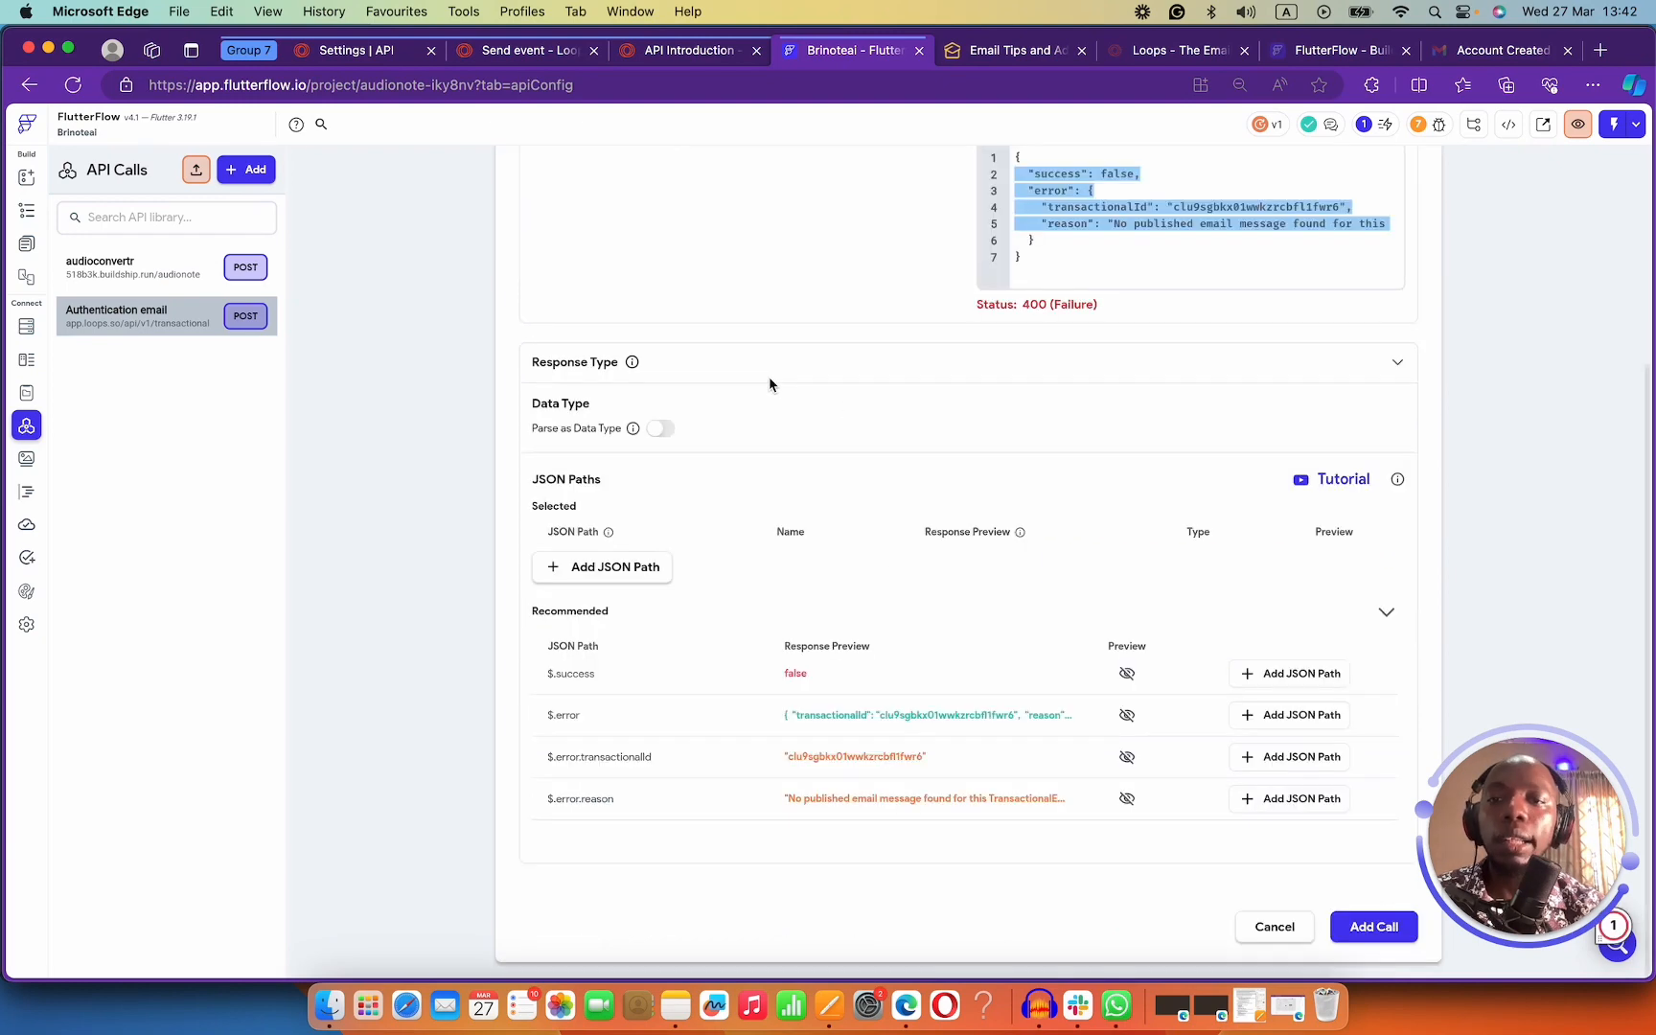
pyautogui.scroll(5, 885, 397)
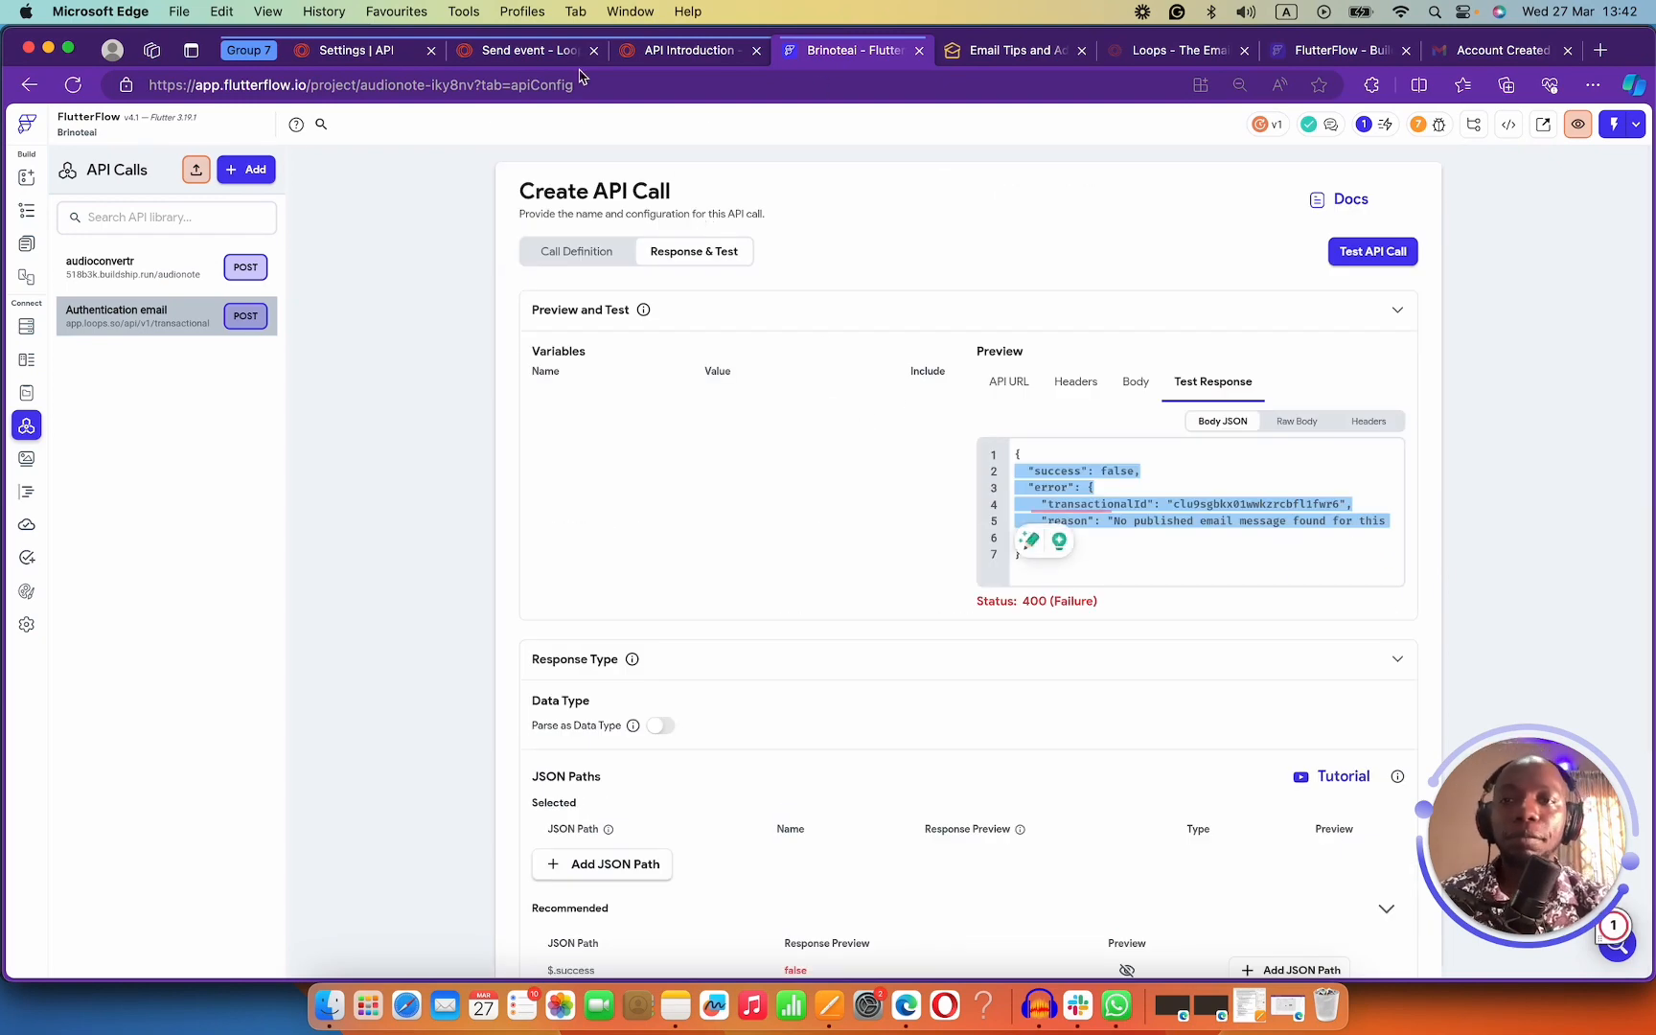
pyautogui.click(548, 53)
pyautogui.click(401, 53)
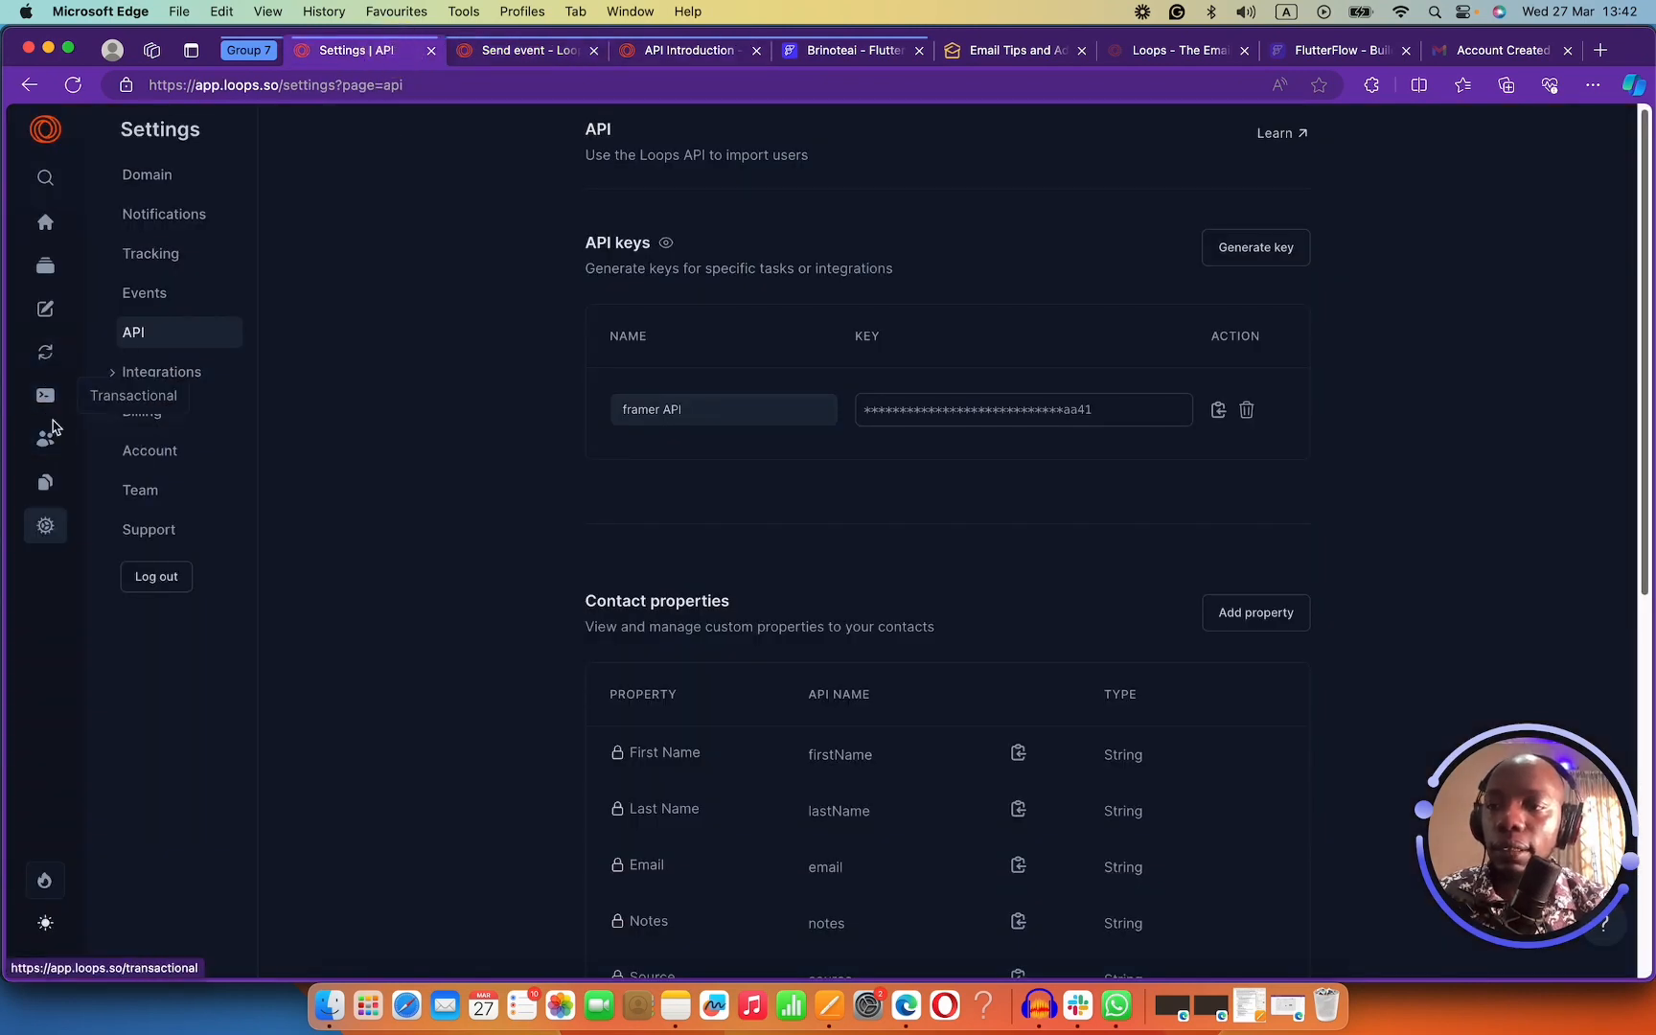
# Publish the Account creation transactional email in Loops, then rerun the test for a 200 success.
pyautogui.click(45, 394)
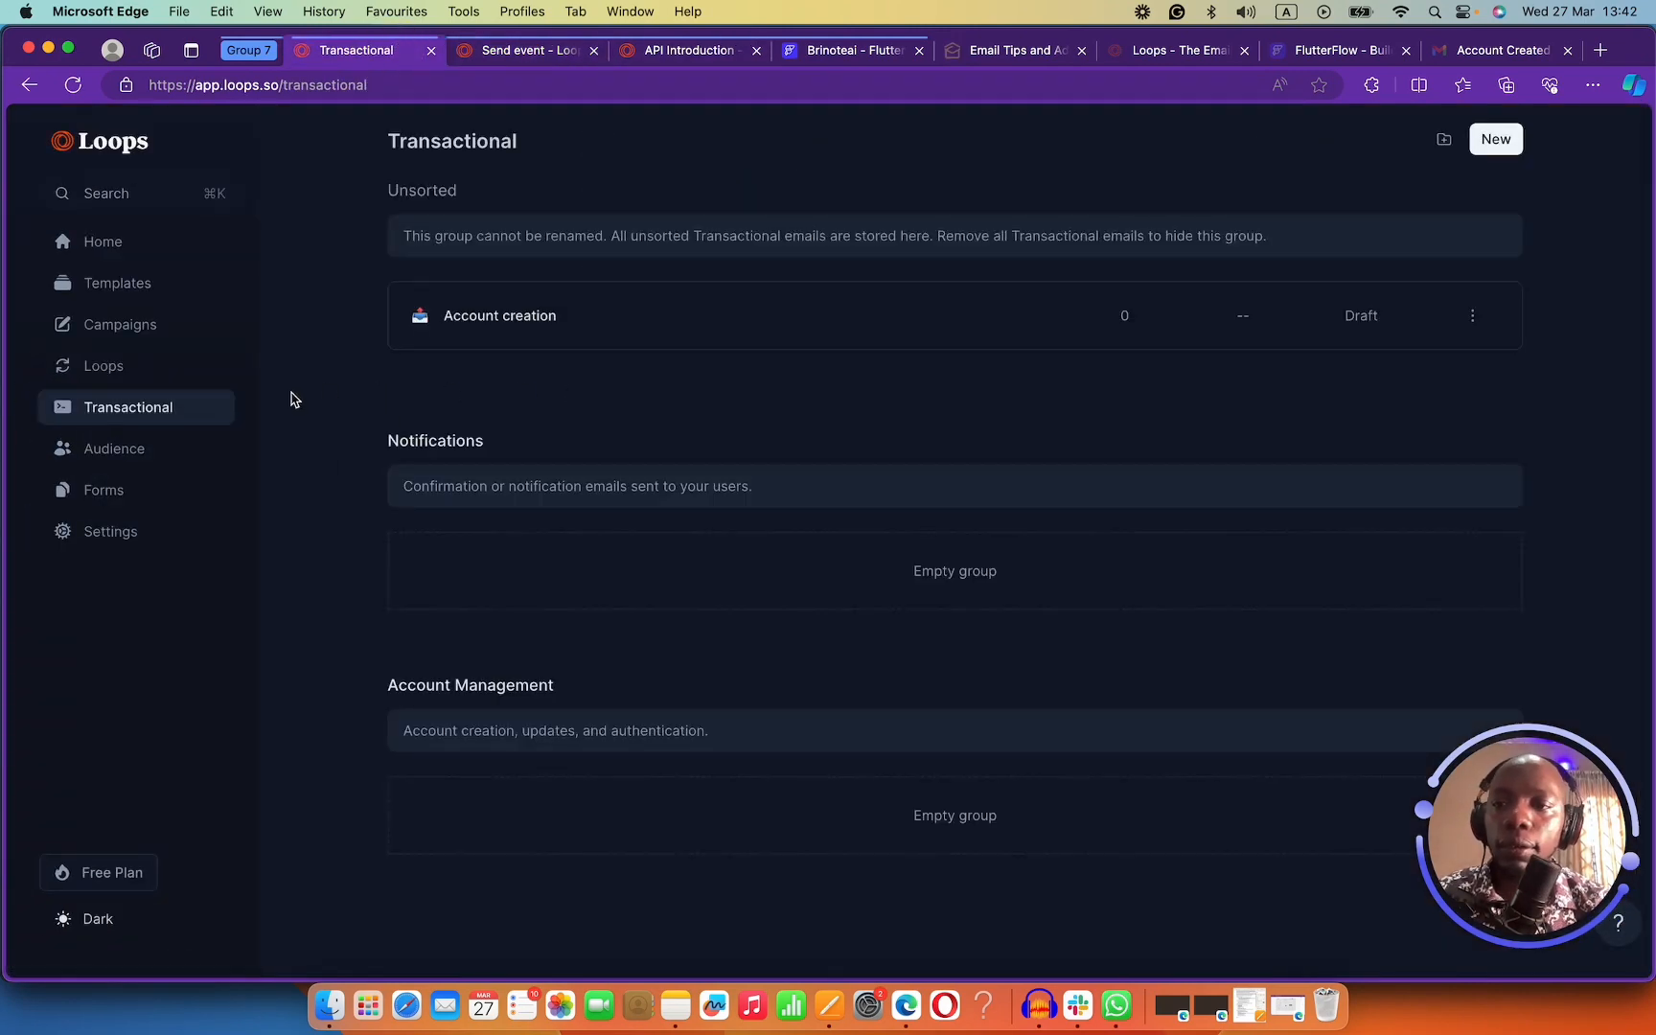
pyautogui.click(1364, 318)
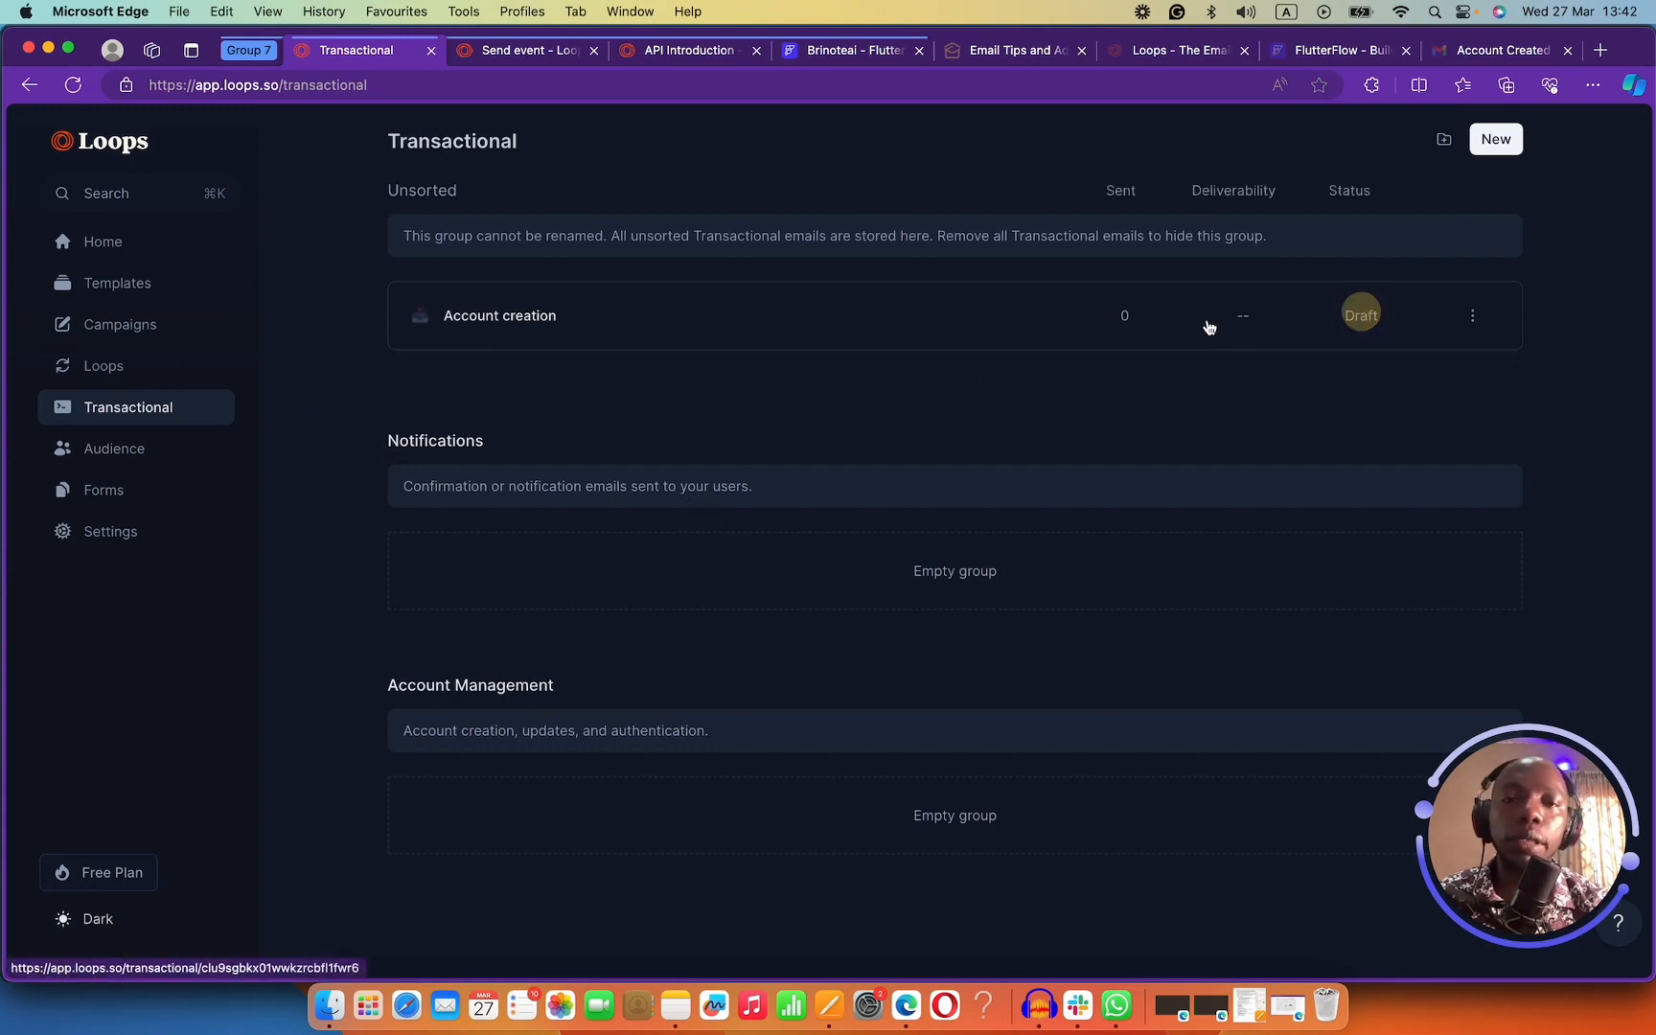
pyautogui.click(841, 316)
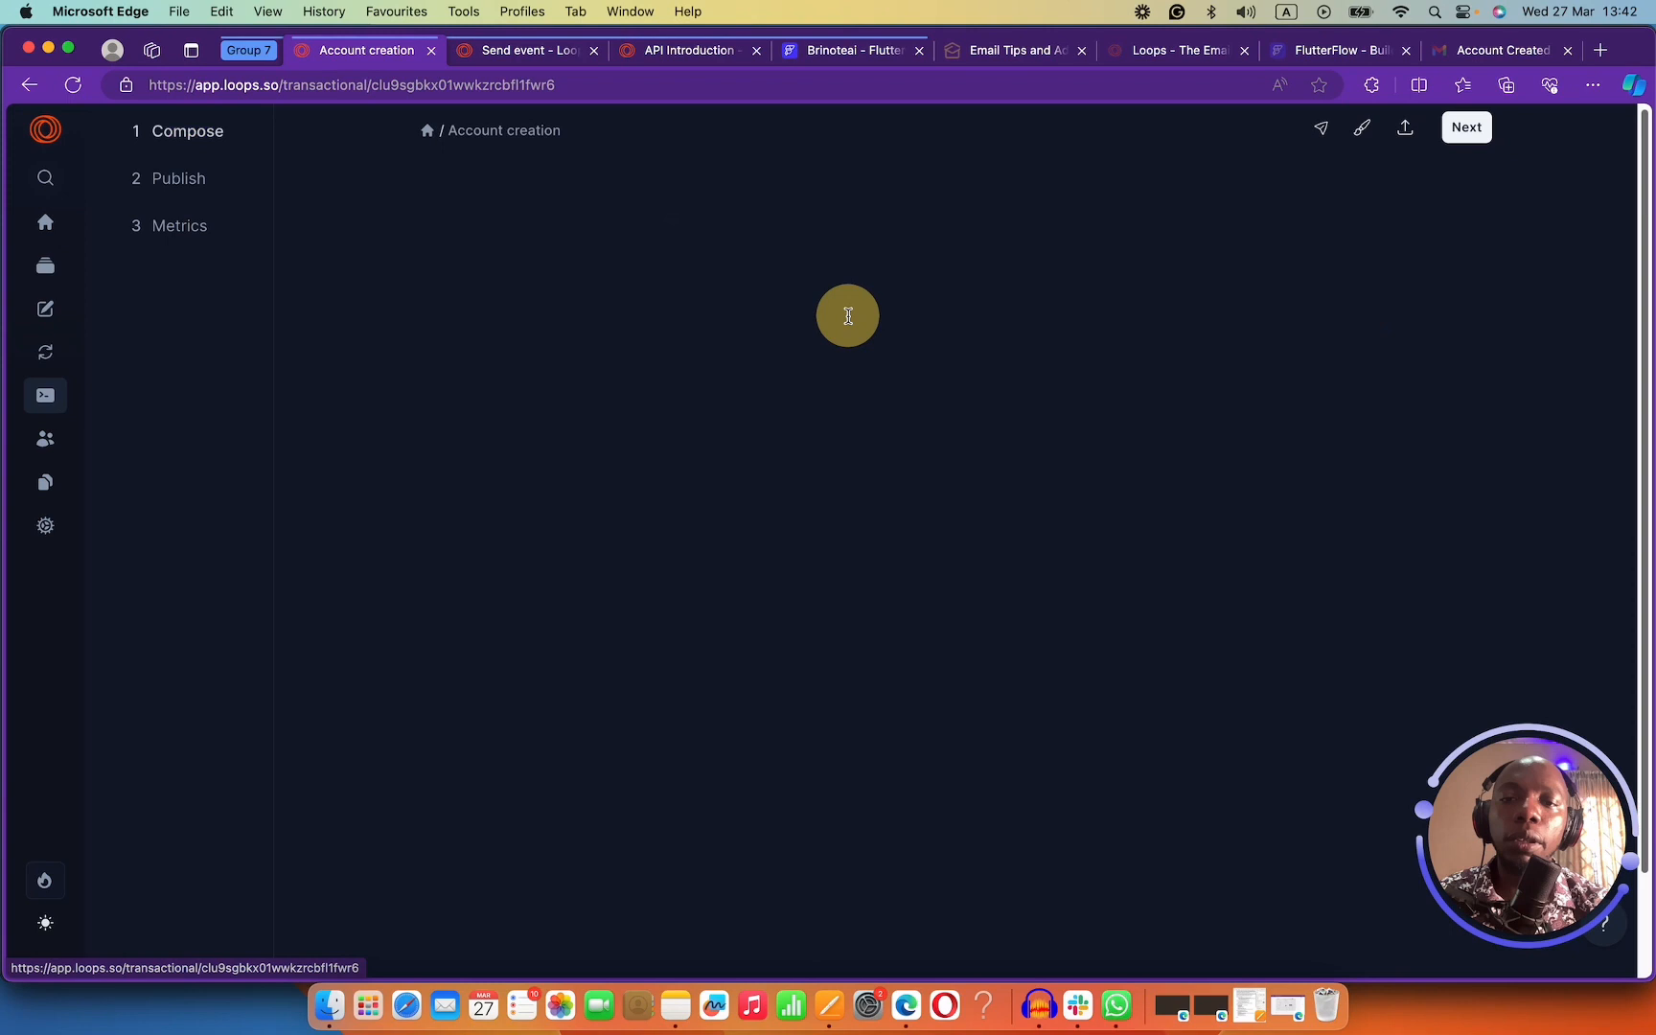
pyautogui.click(1469, 132)
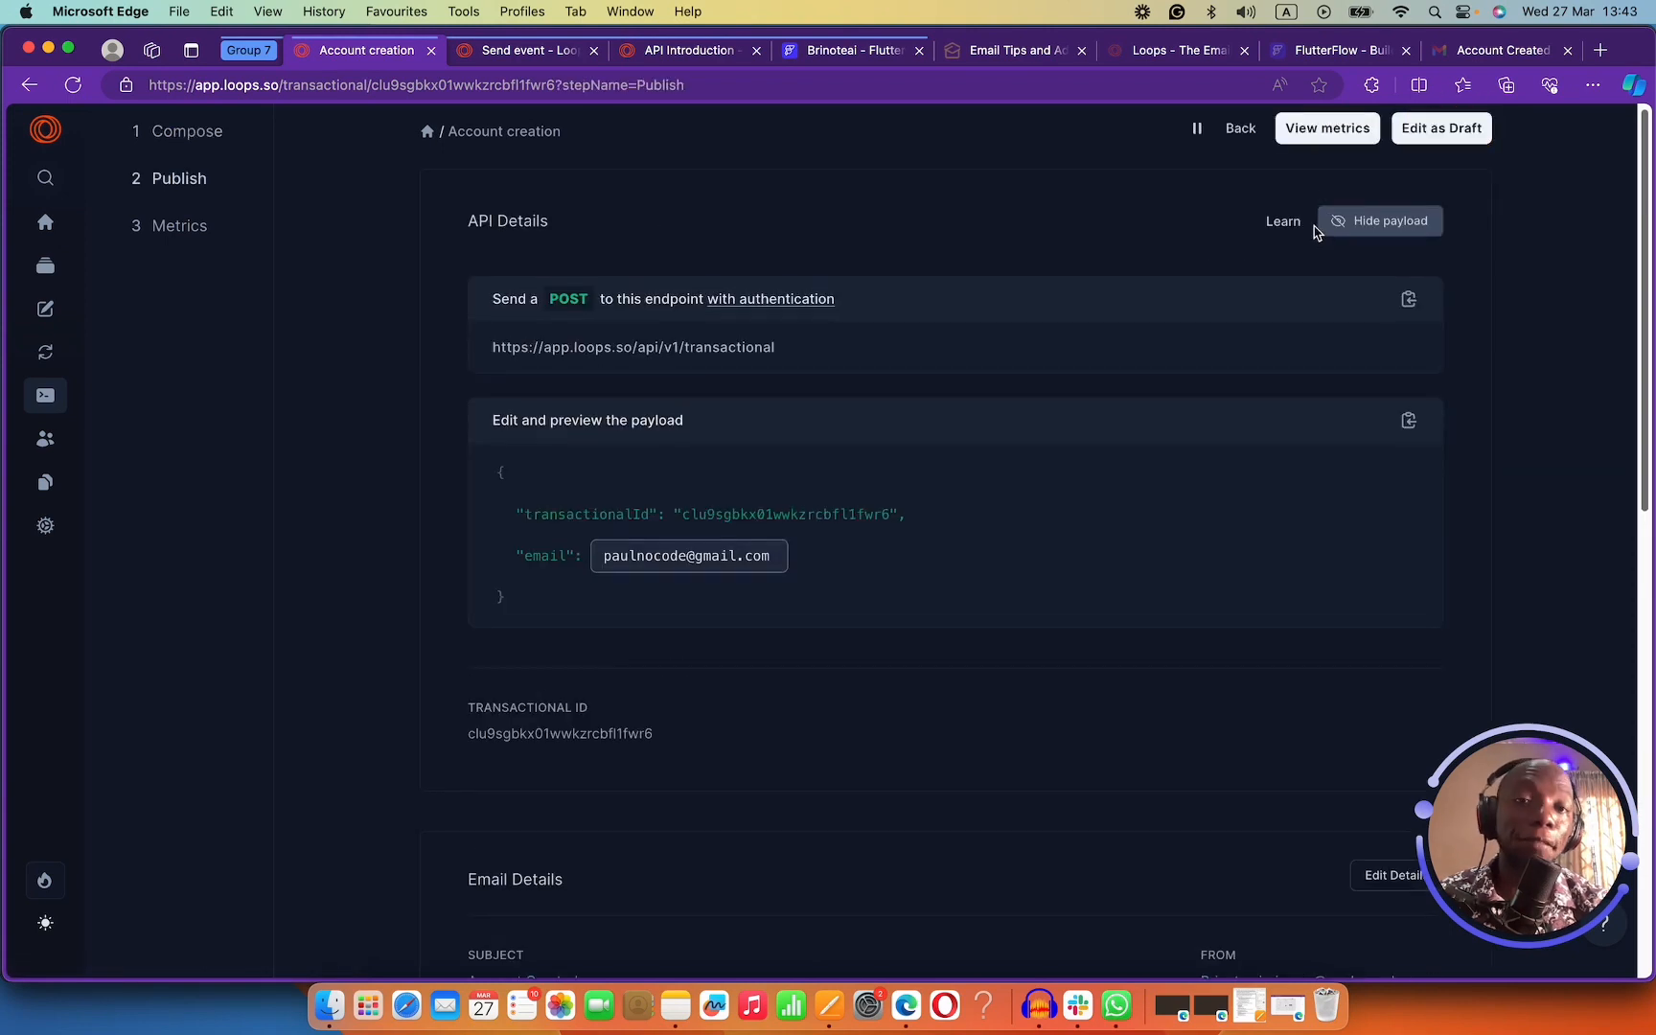
pyautogui.click(824, 53)
pyautogui.click(1373, 252)
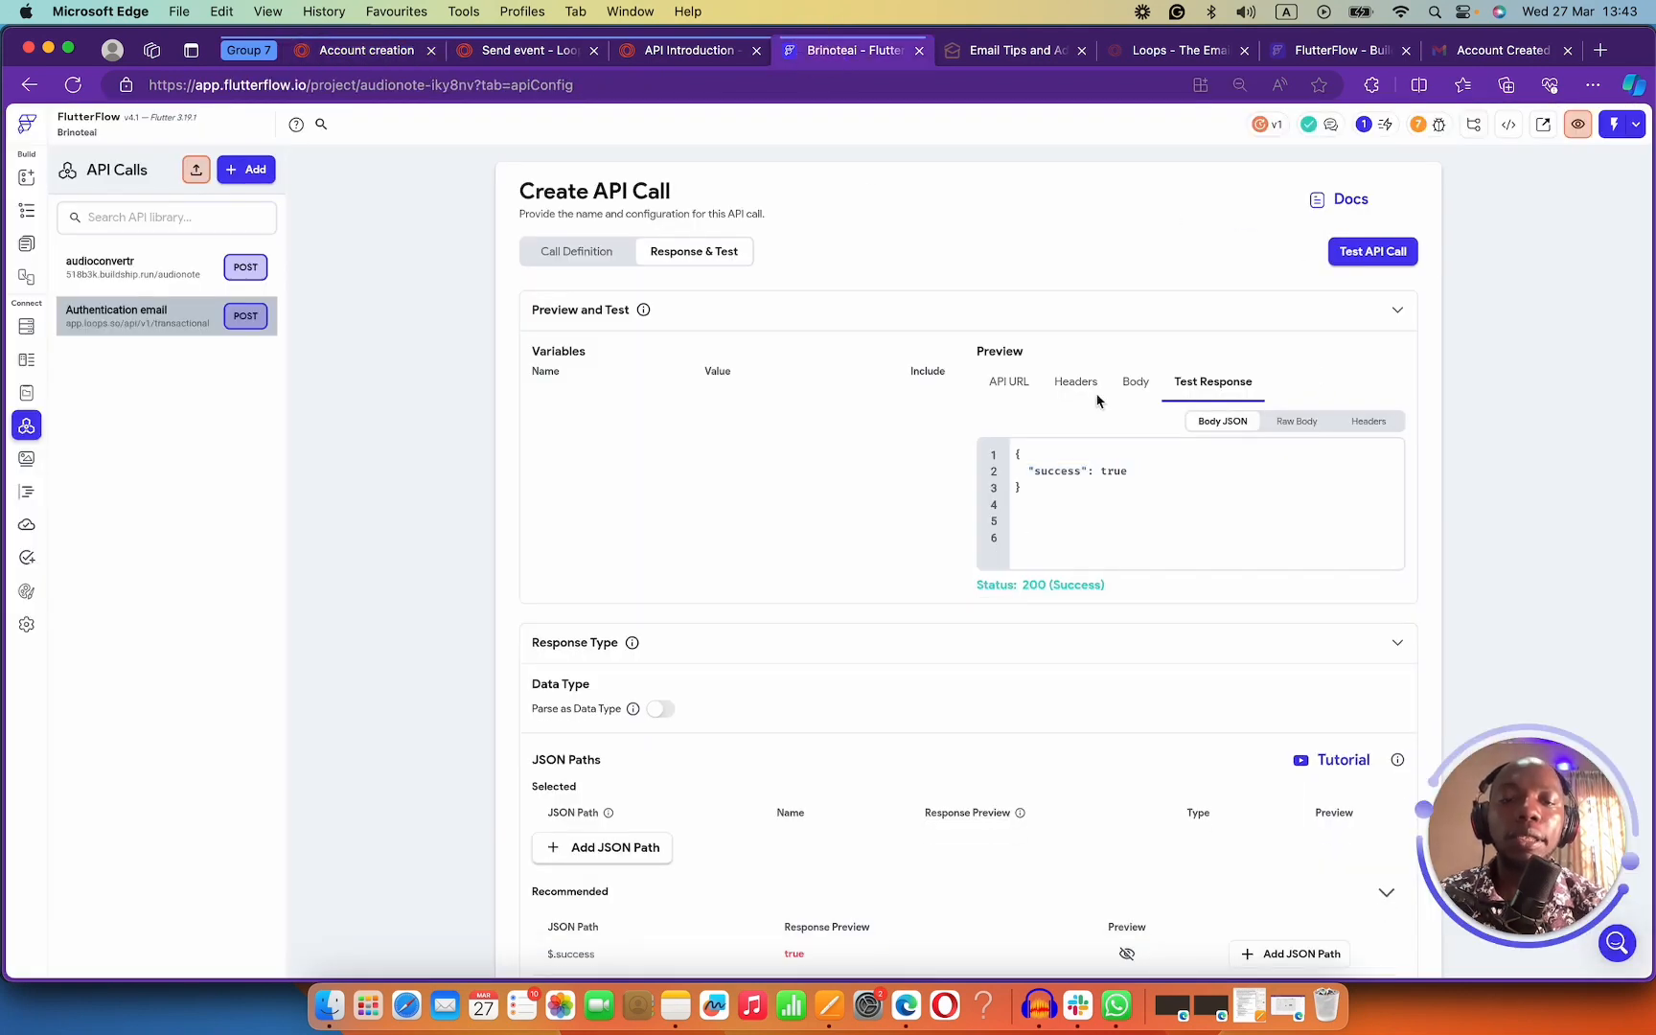
# Delete the two old Account Created emails from the Gmail inbox.
pyautogui.click(1491, 51)
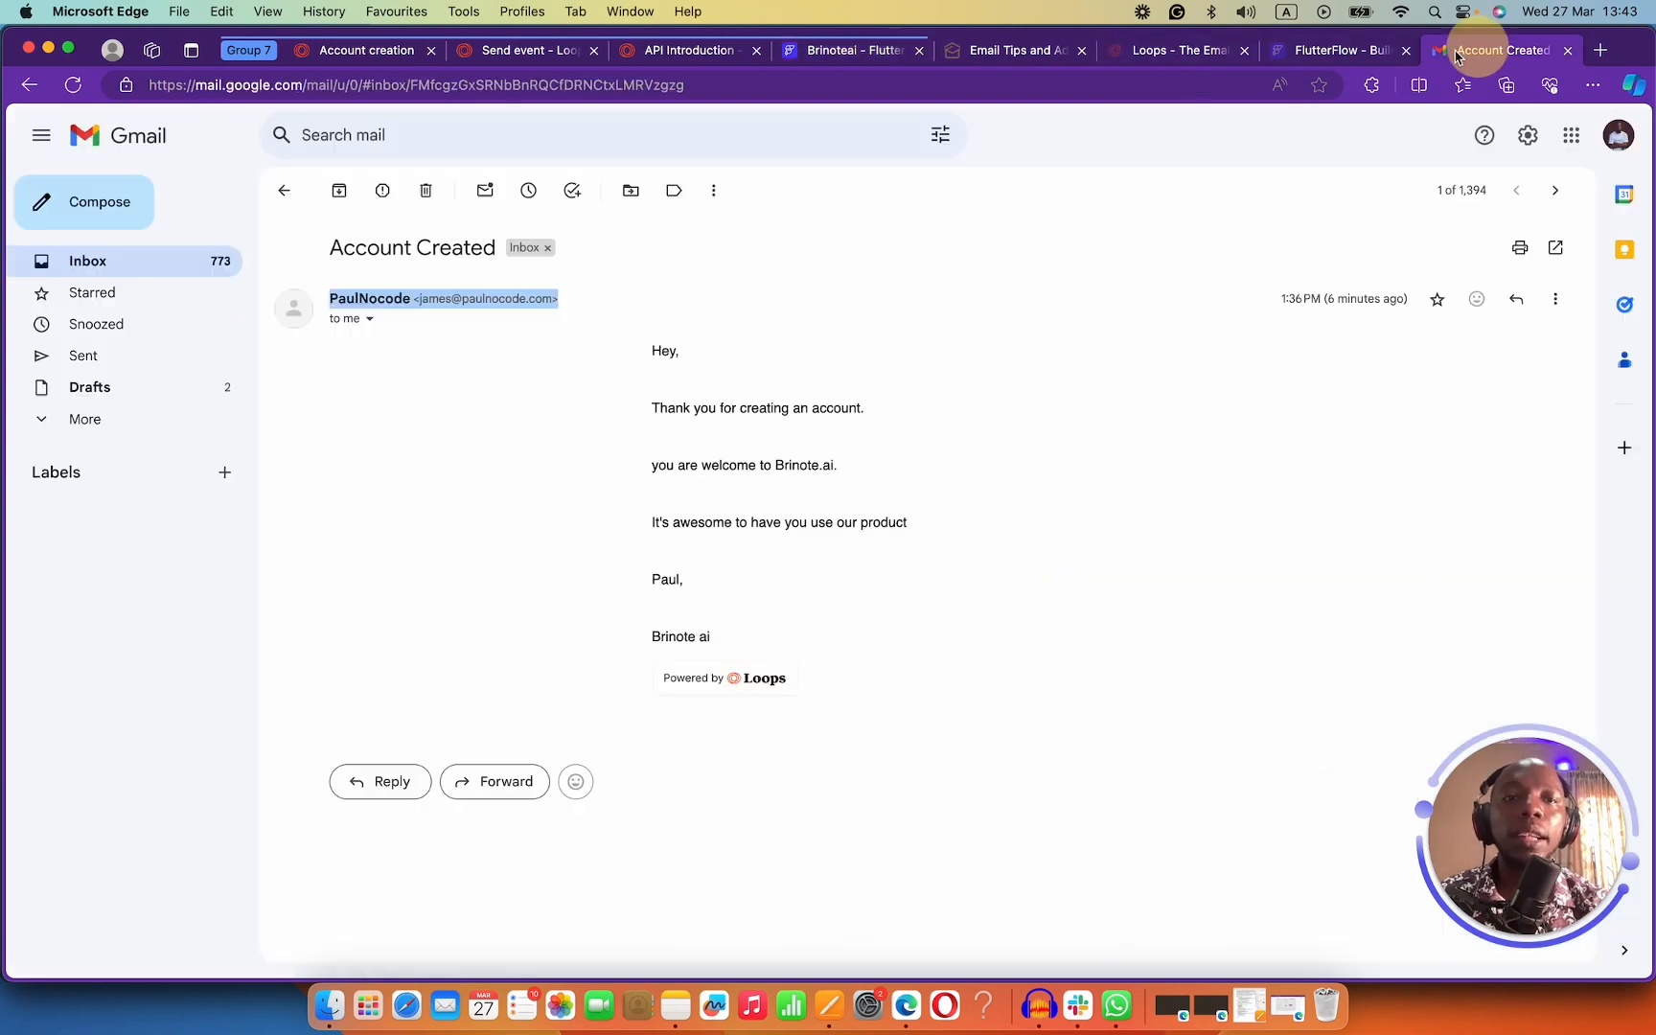
pyautogui.click(426, 190)
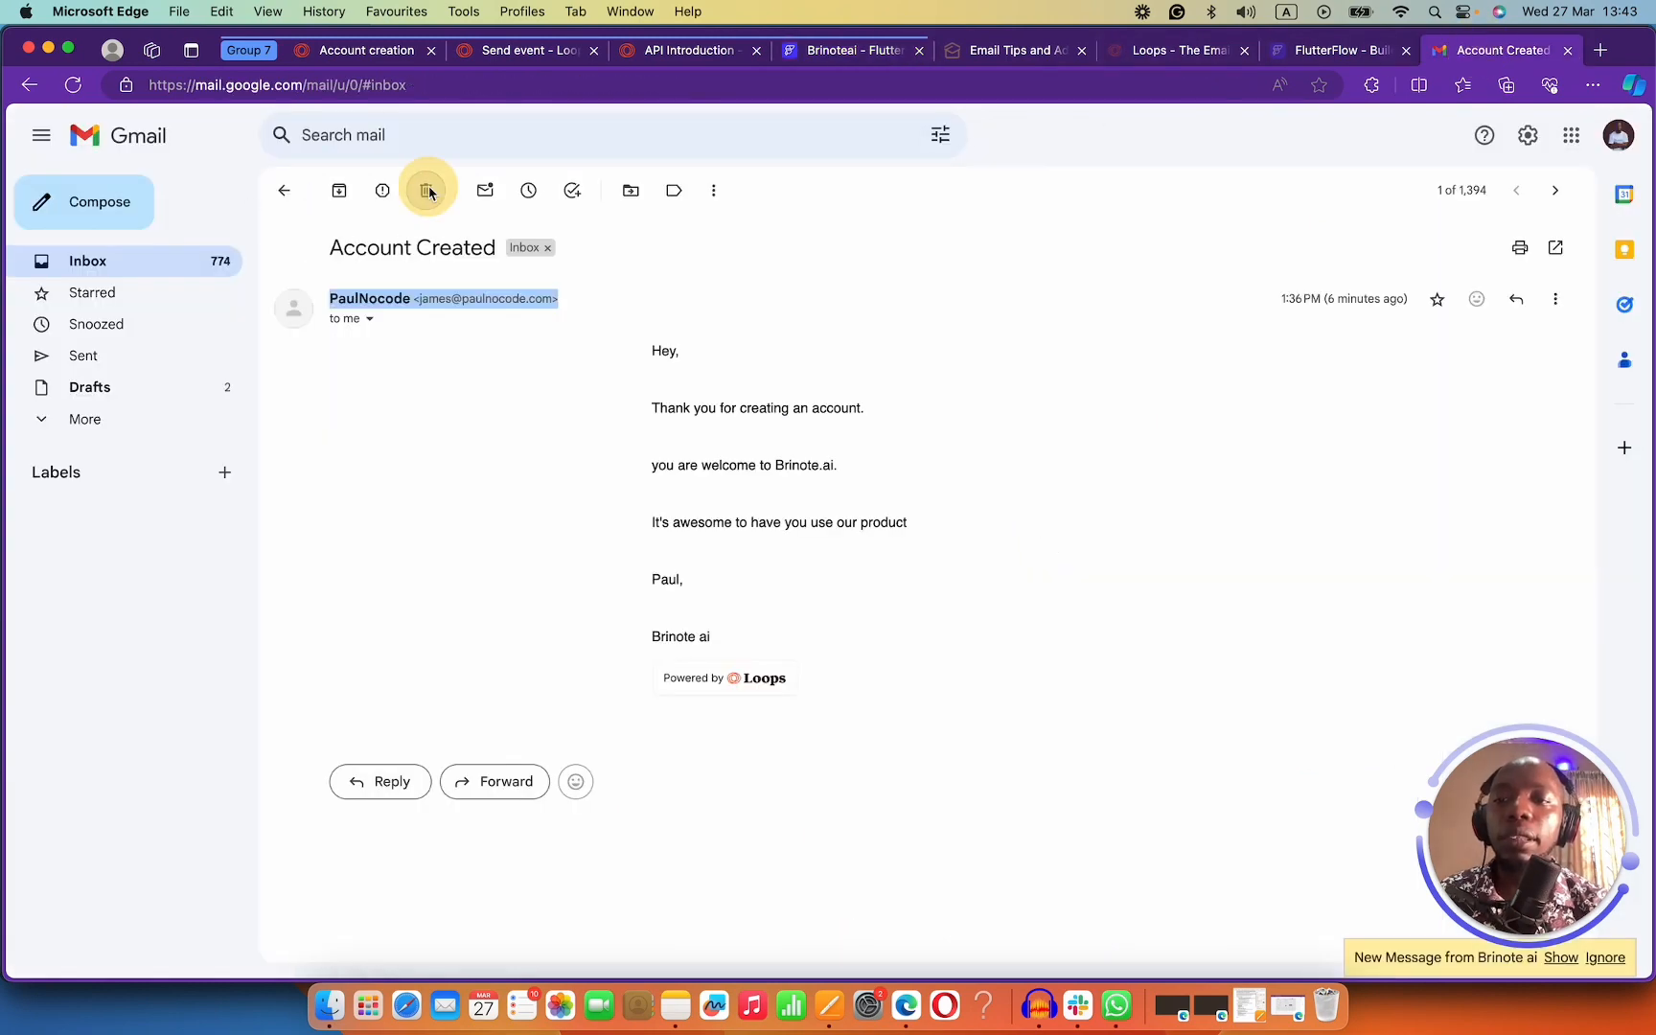
pyautogui.click(491, 292)
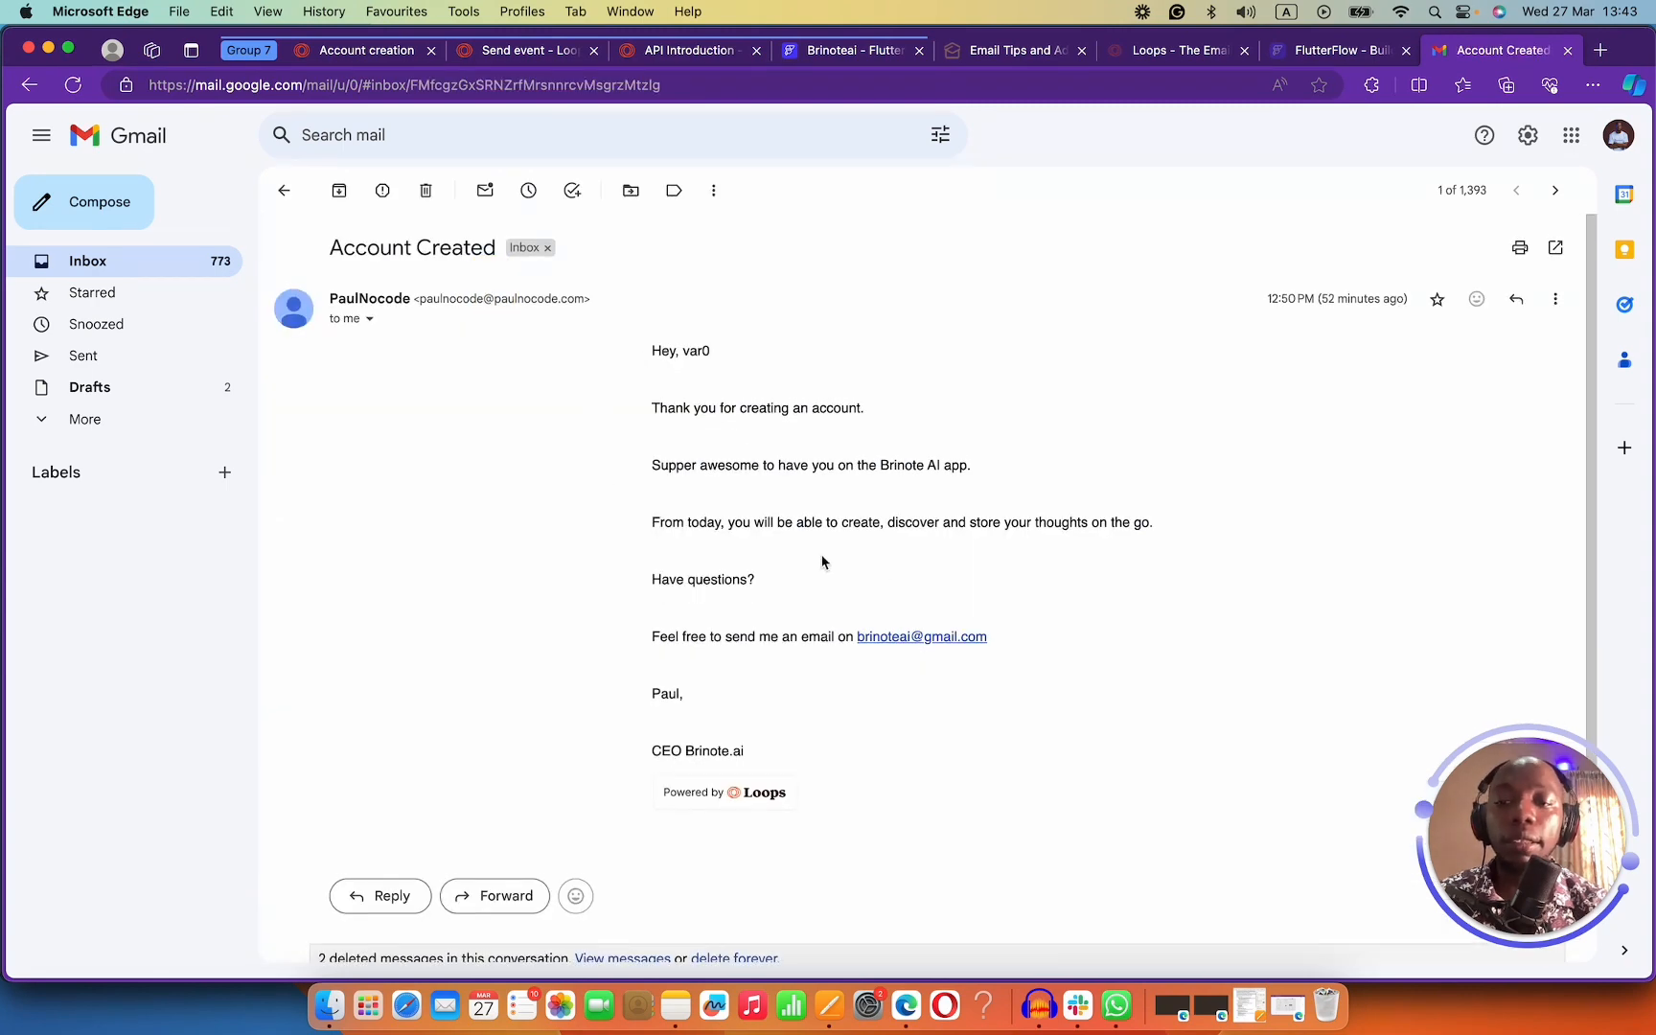
pyautogui.click(425, 191)
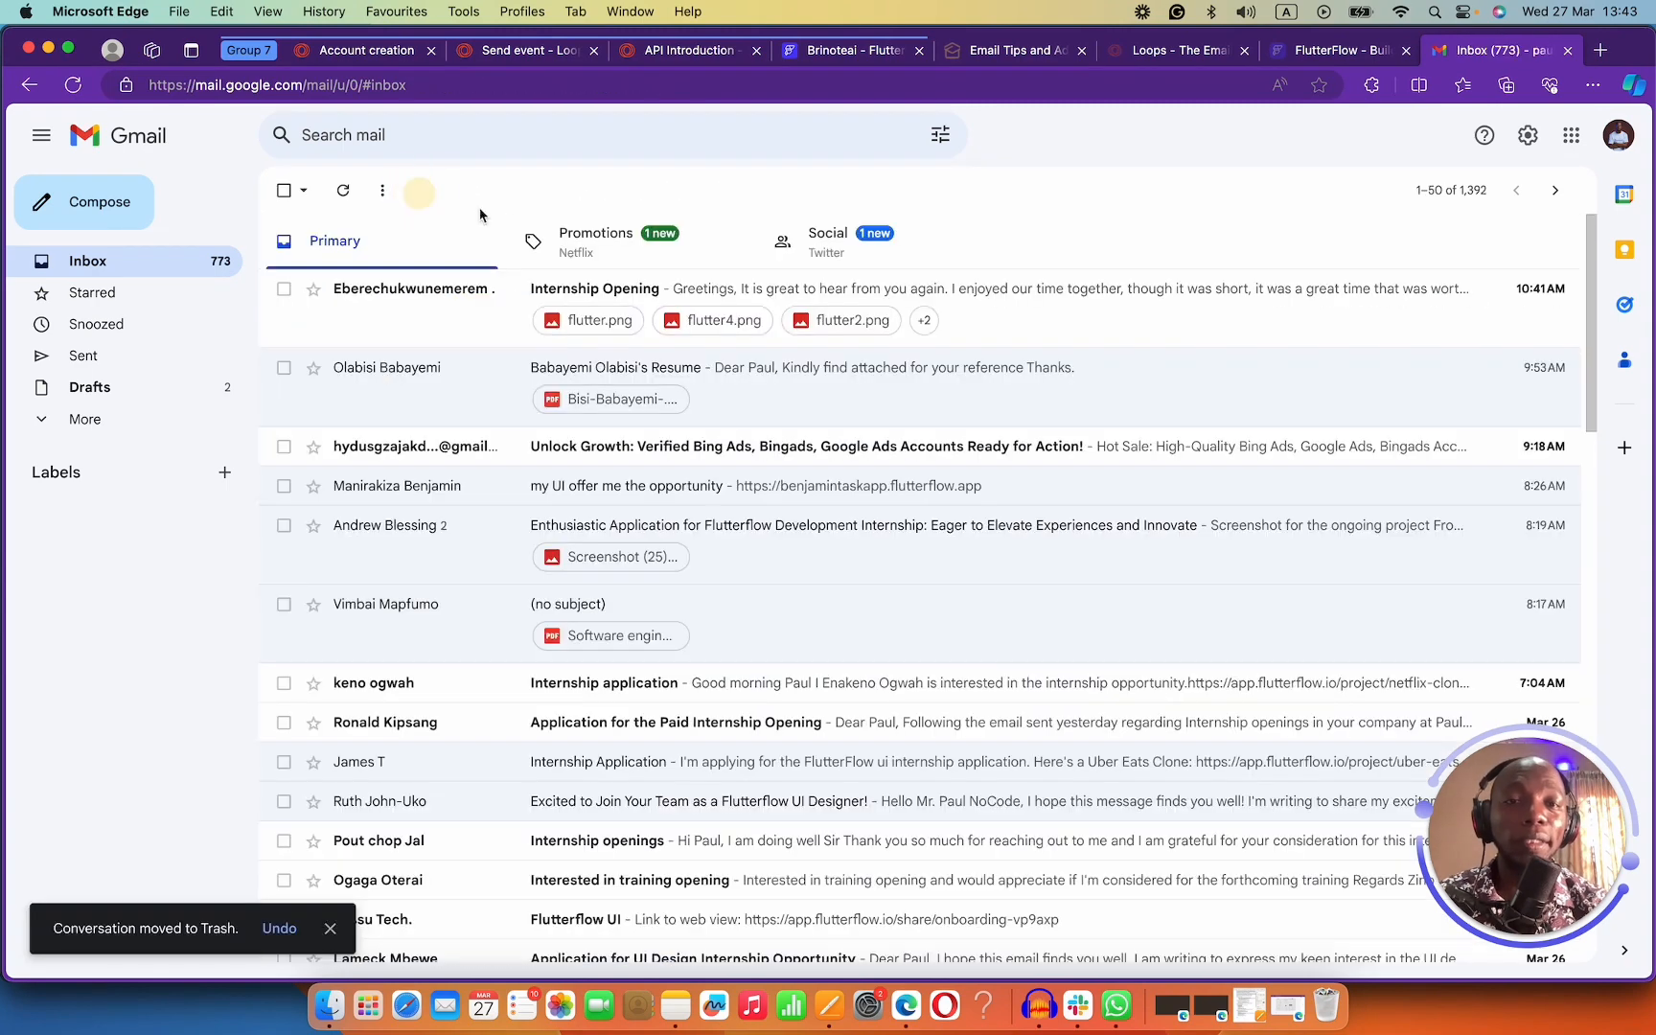
# Resend the test call and confirm the new Account Created email from Brinote ai arrived.
pyautogui.click(818, 53)
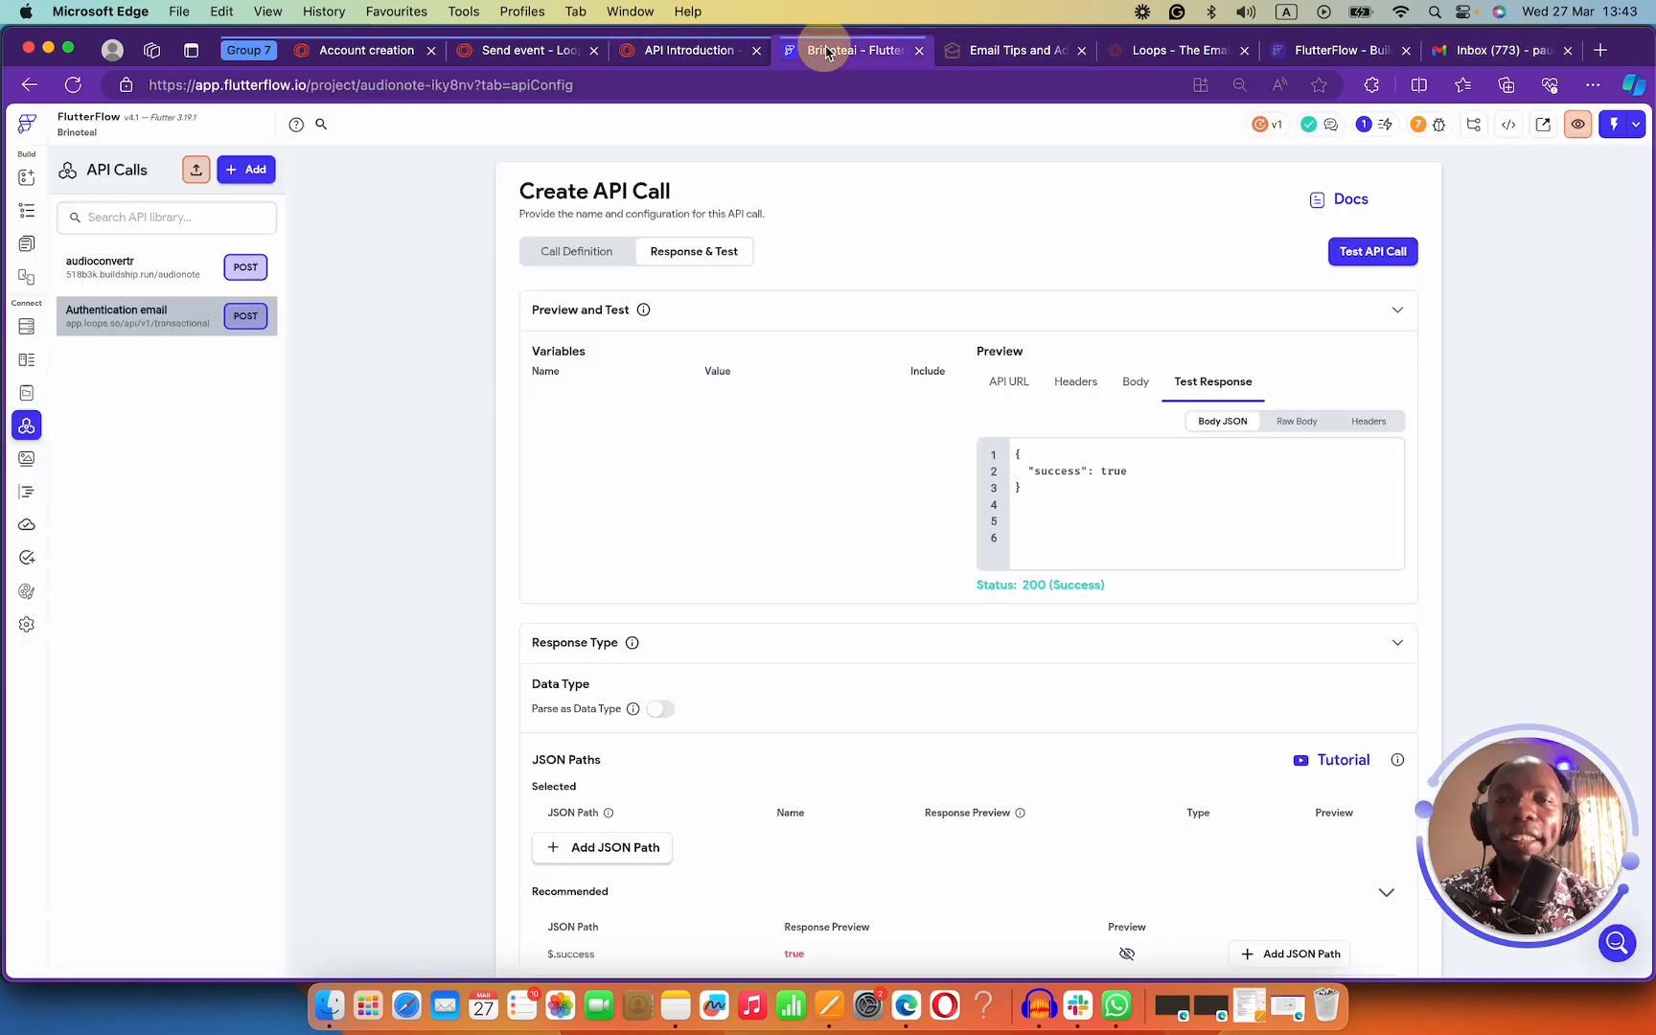
pyautogui.click(1365, 255)
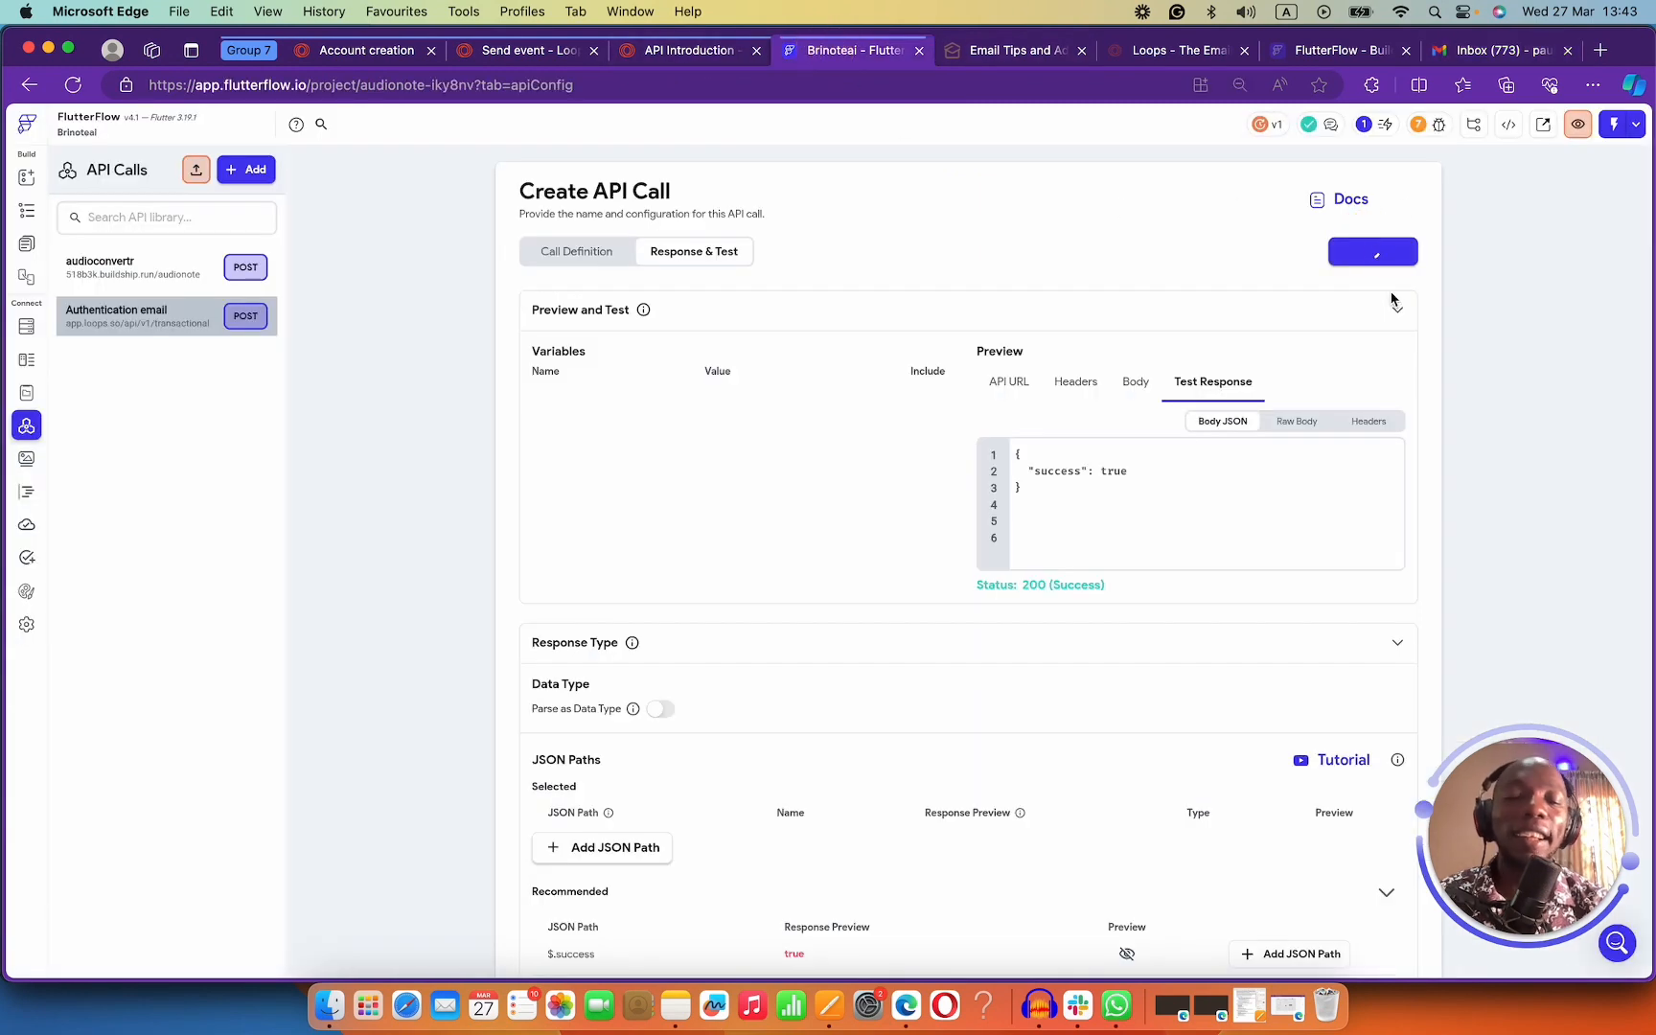
pyautogui.click(1481, 54)
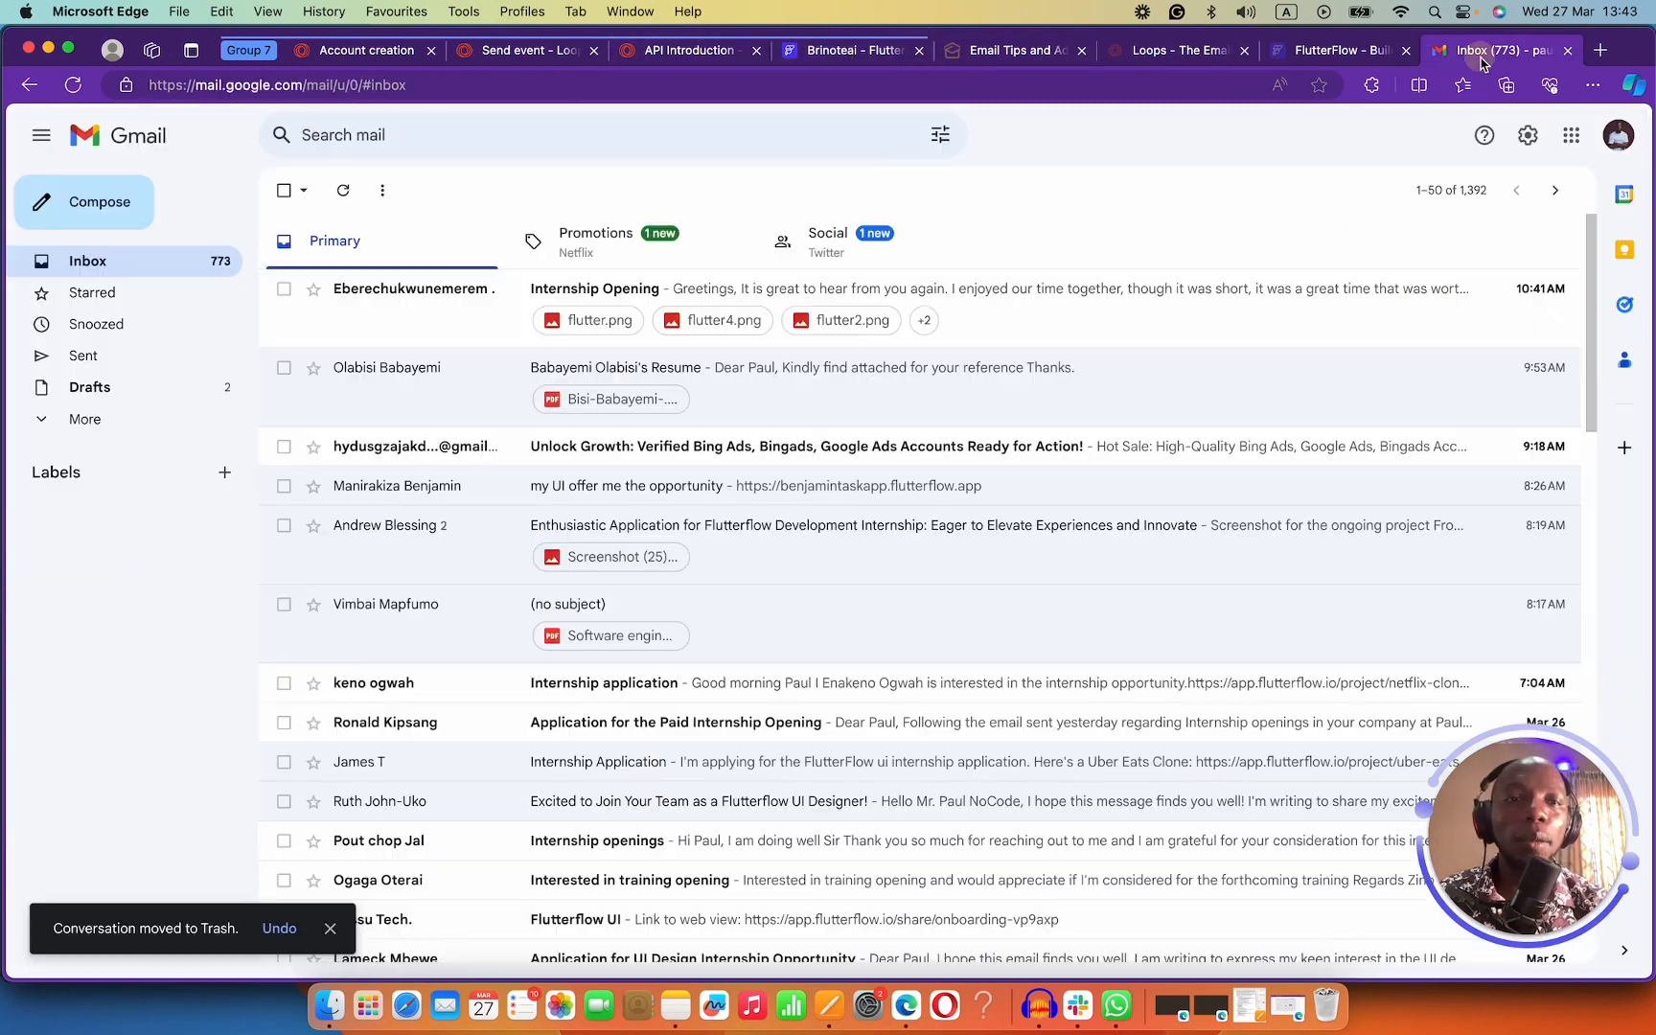
pyautogui.click(341, 191)
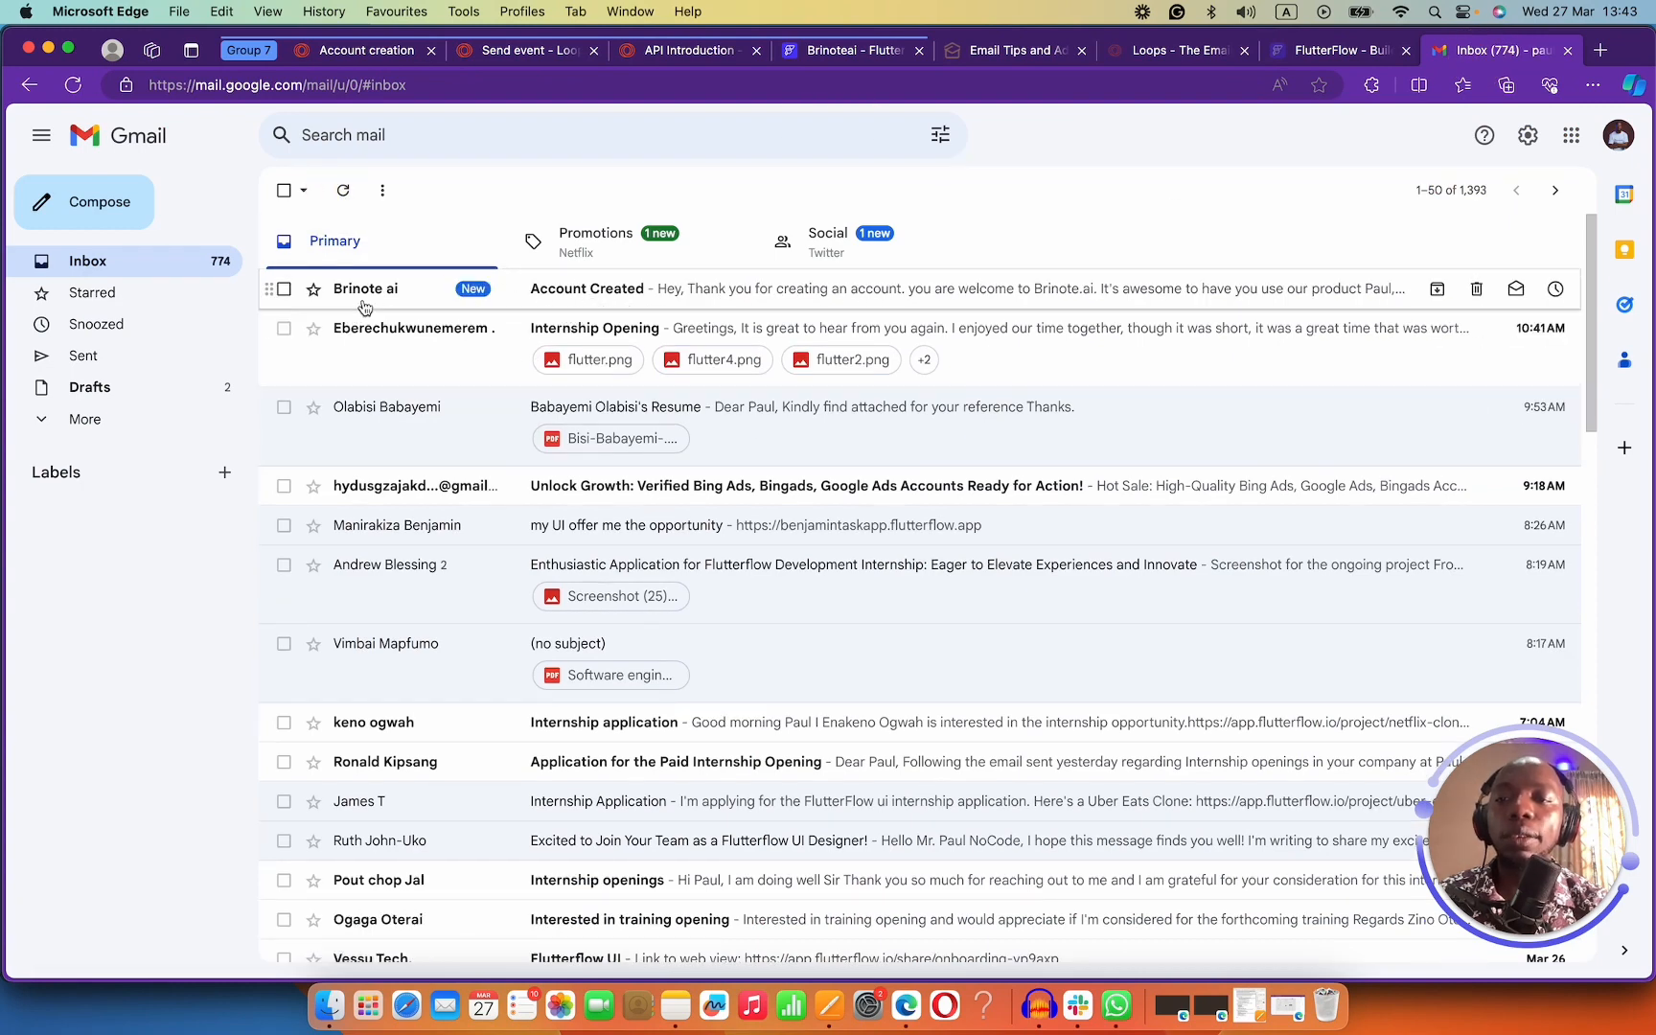
pyautogui.click(640, 293)
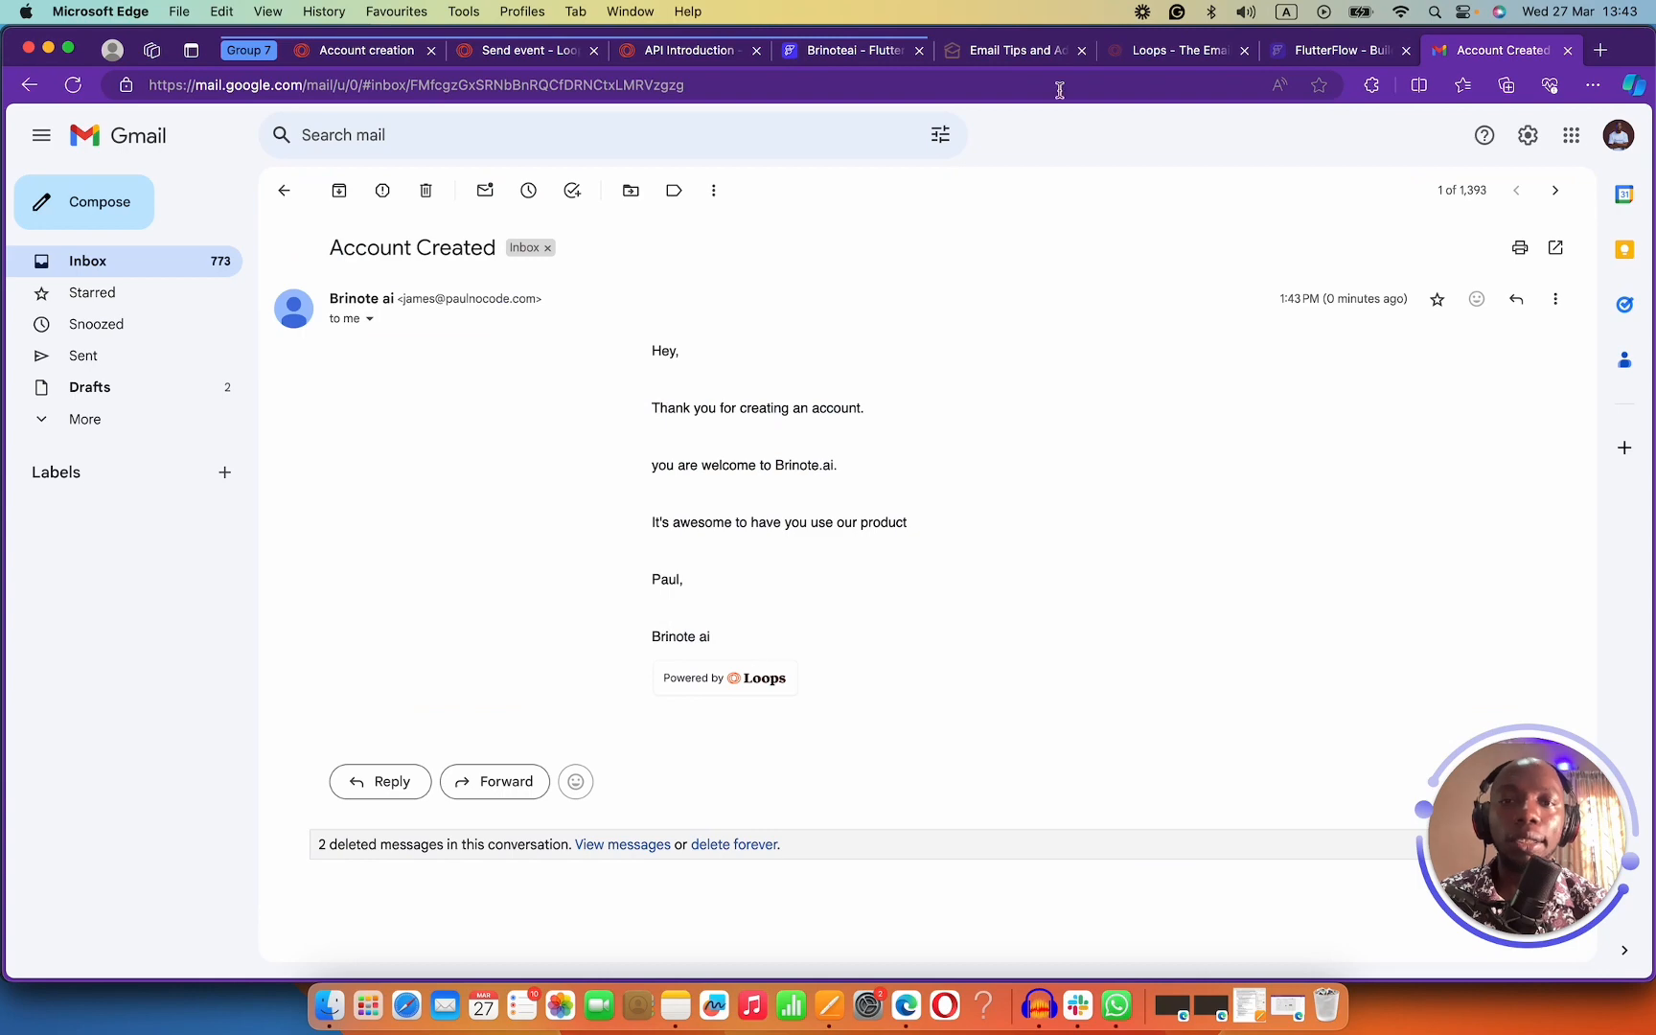
pyautogui.click(786, 53)
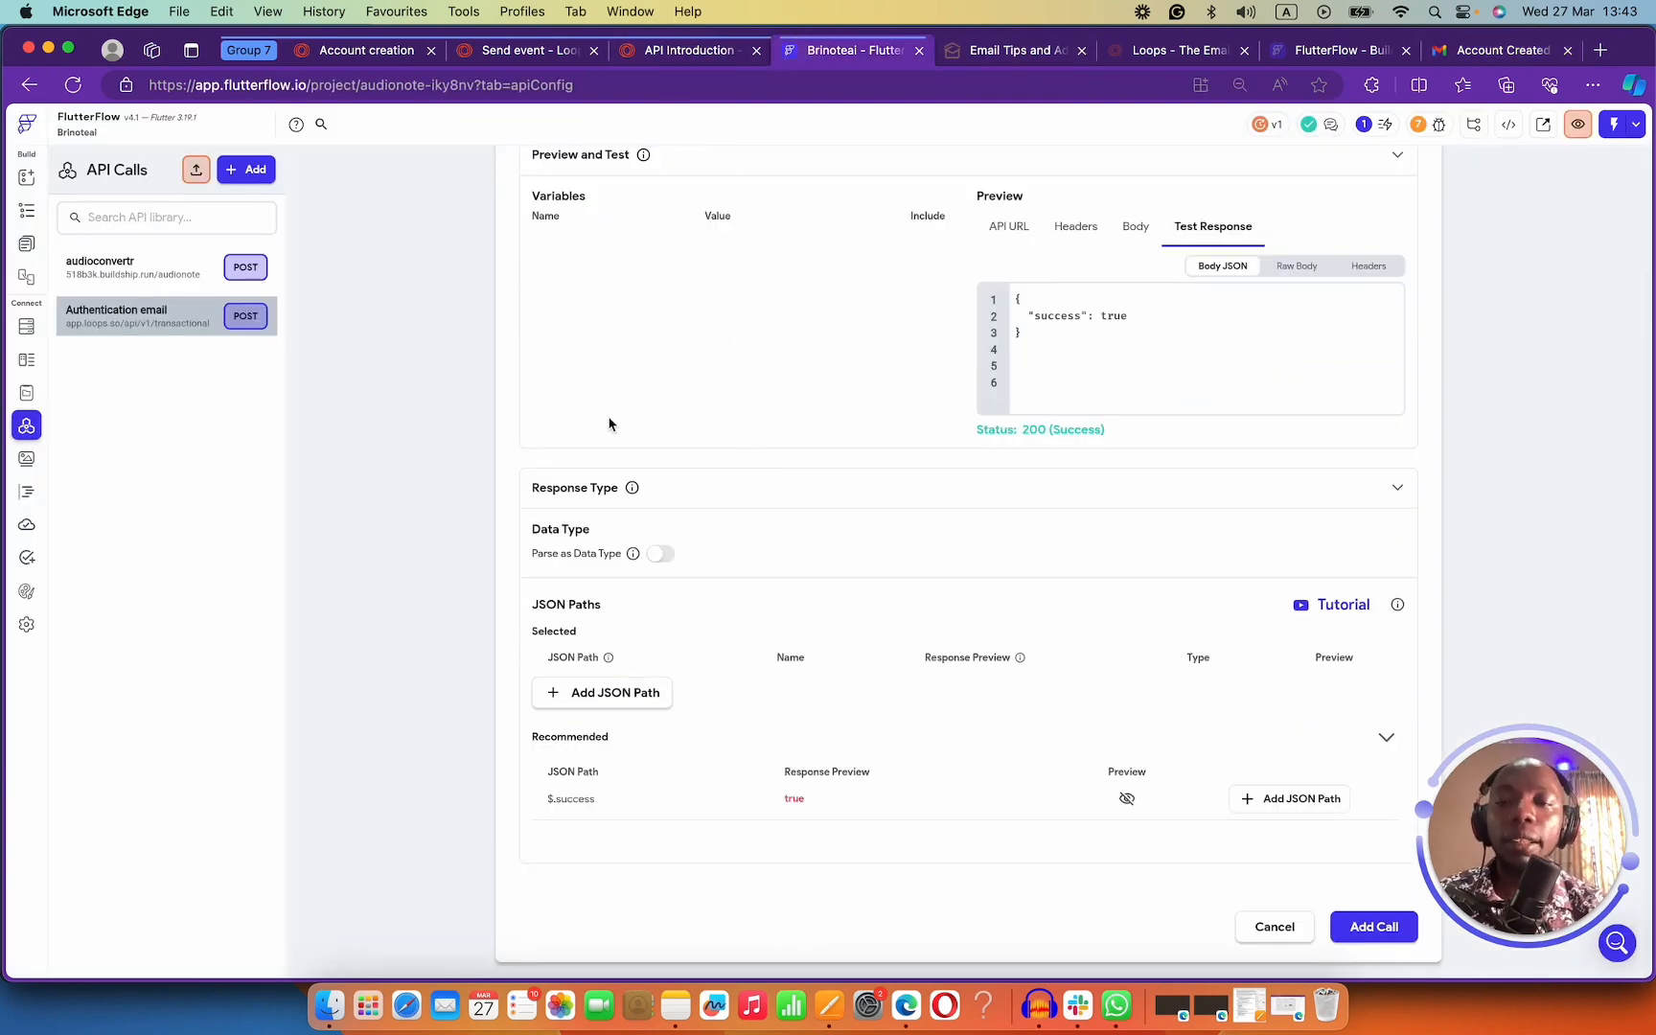
# Add a String variable named email to the Authentication email call.
pyautogui.scroll(2, 782, 470)
pyautogui.scroll(-2, 695, 333)
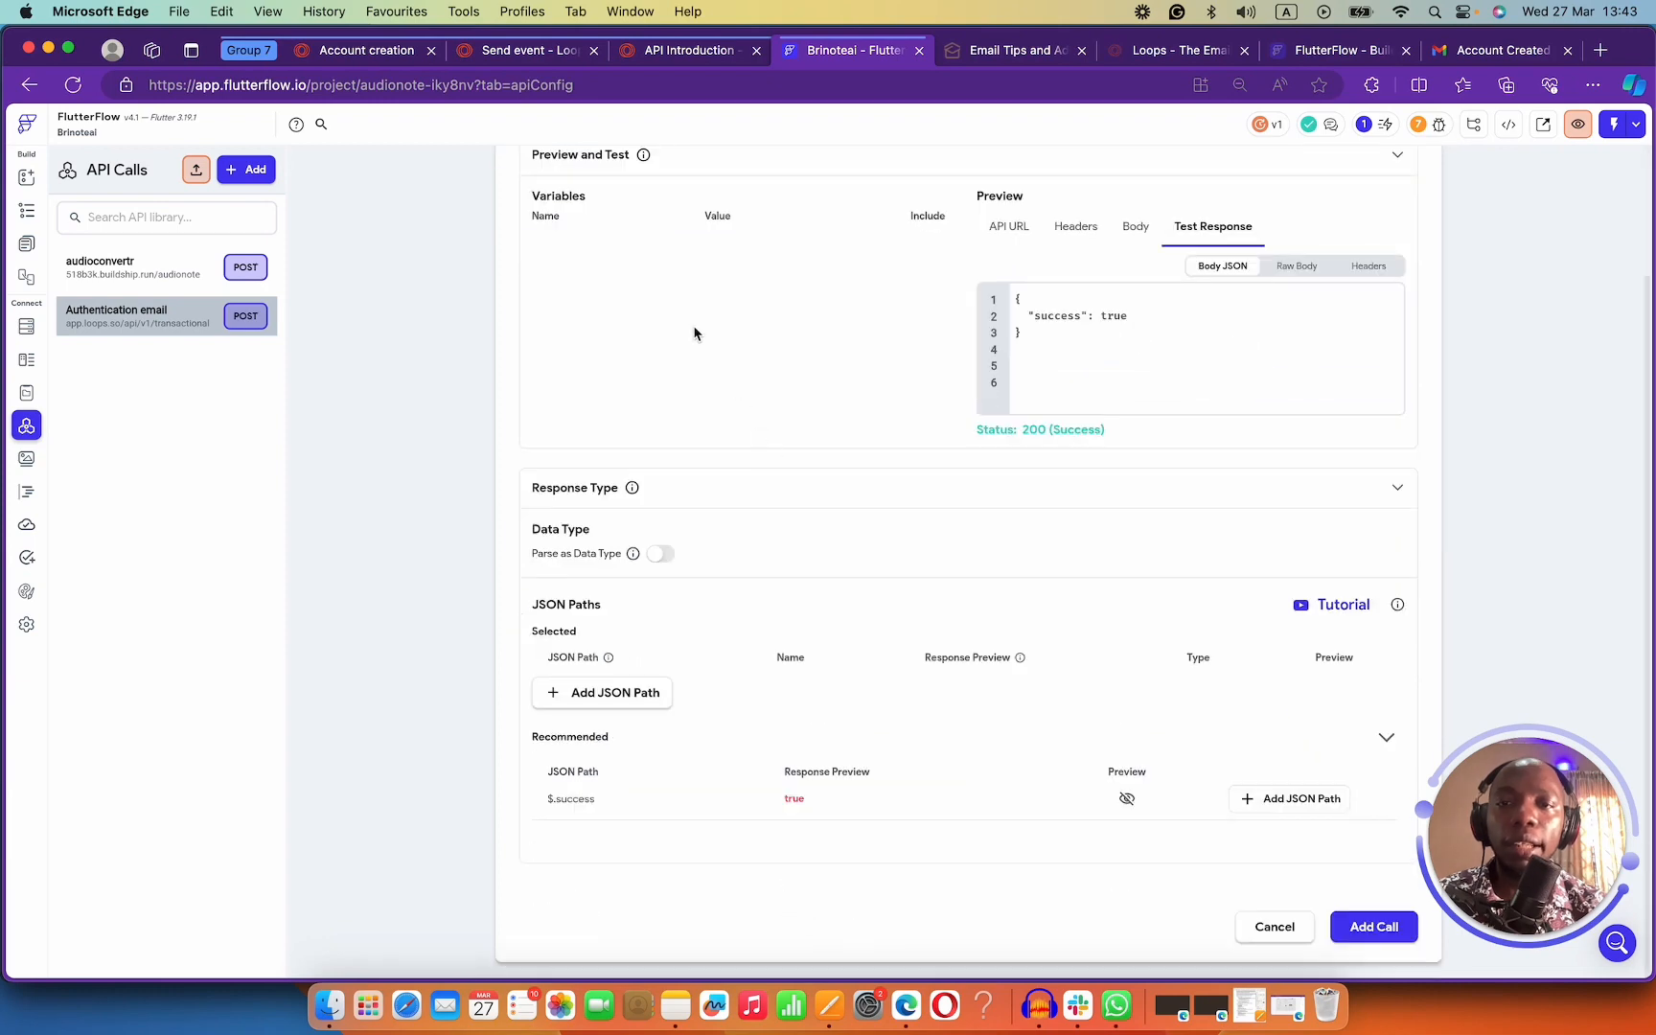
pyautogui.scroll(2, 548, 229)
pyautogui.click(559, 250)
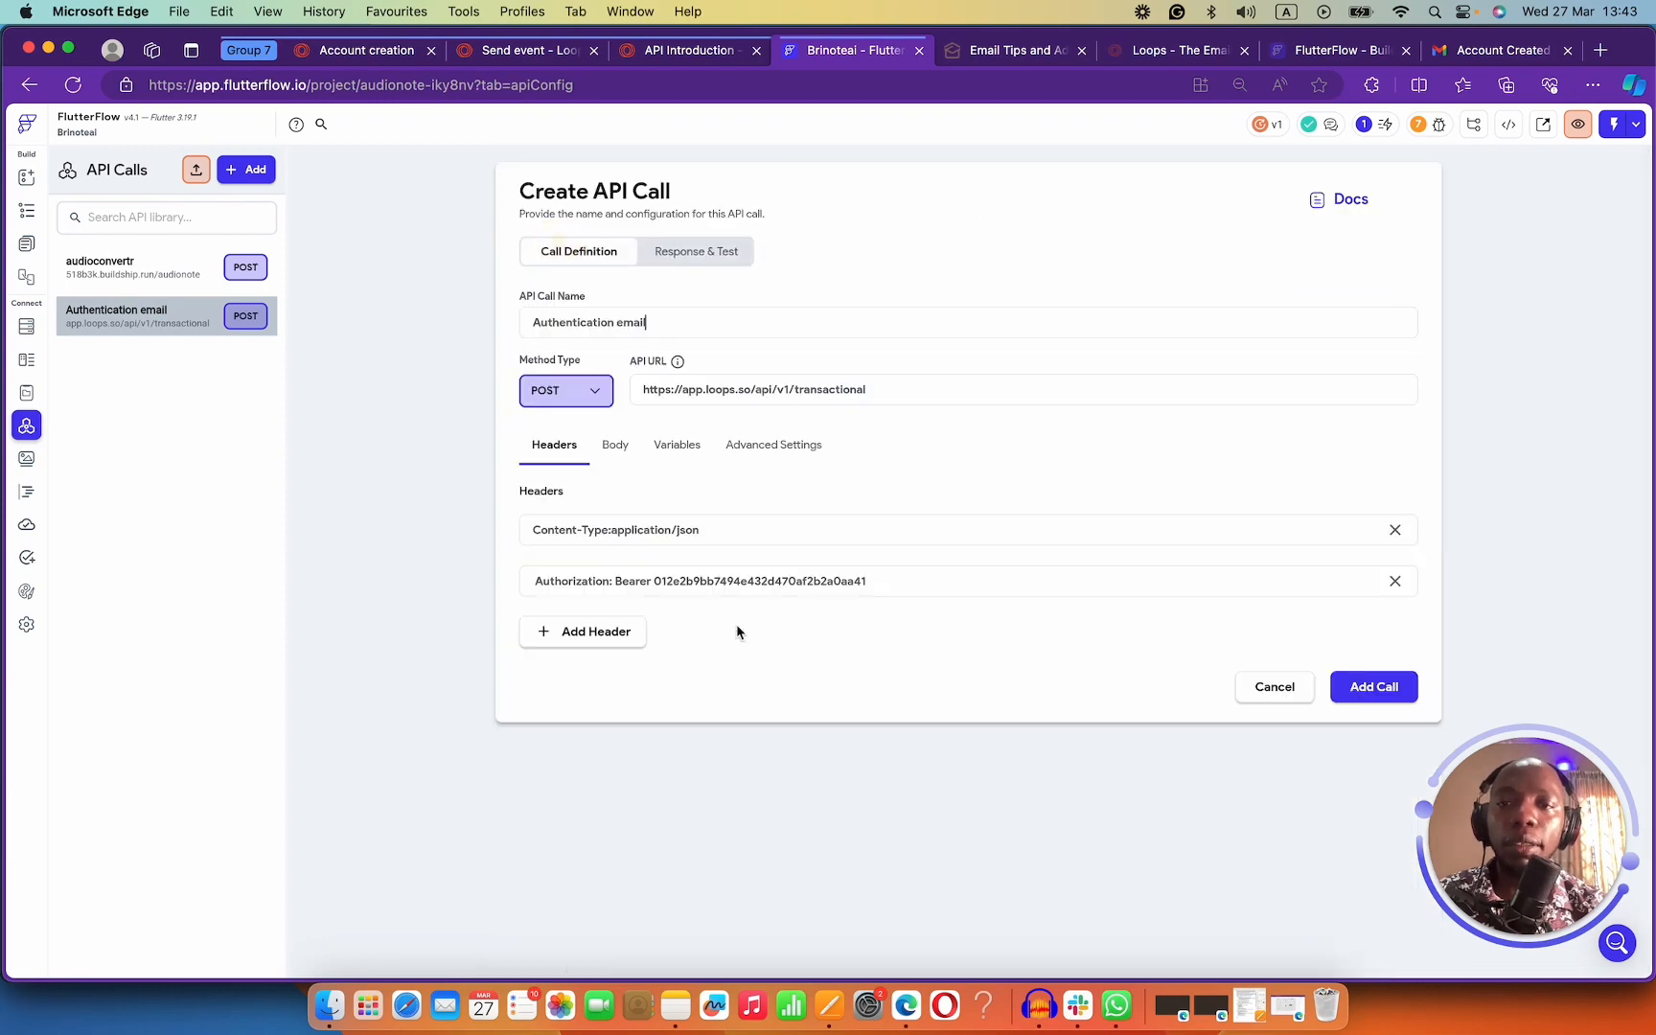
pyautogui.click(728, 450)
pyautogui.click(679, 447)
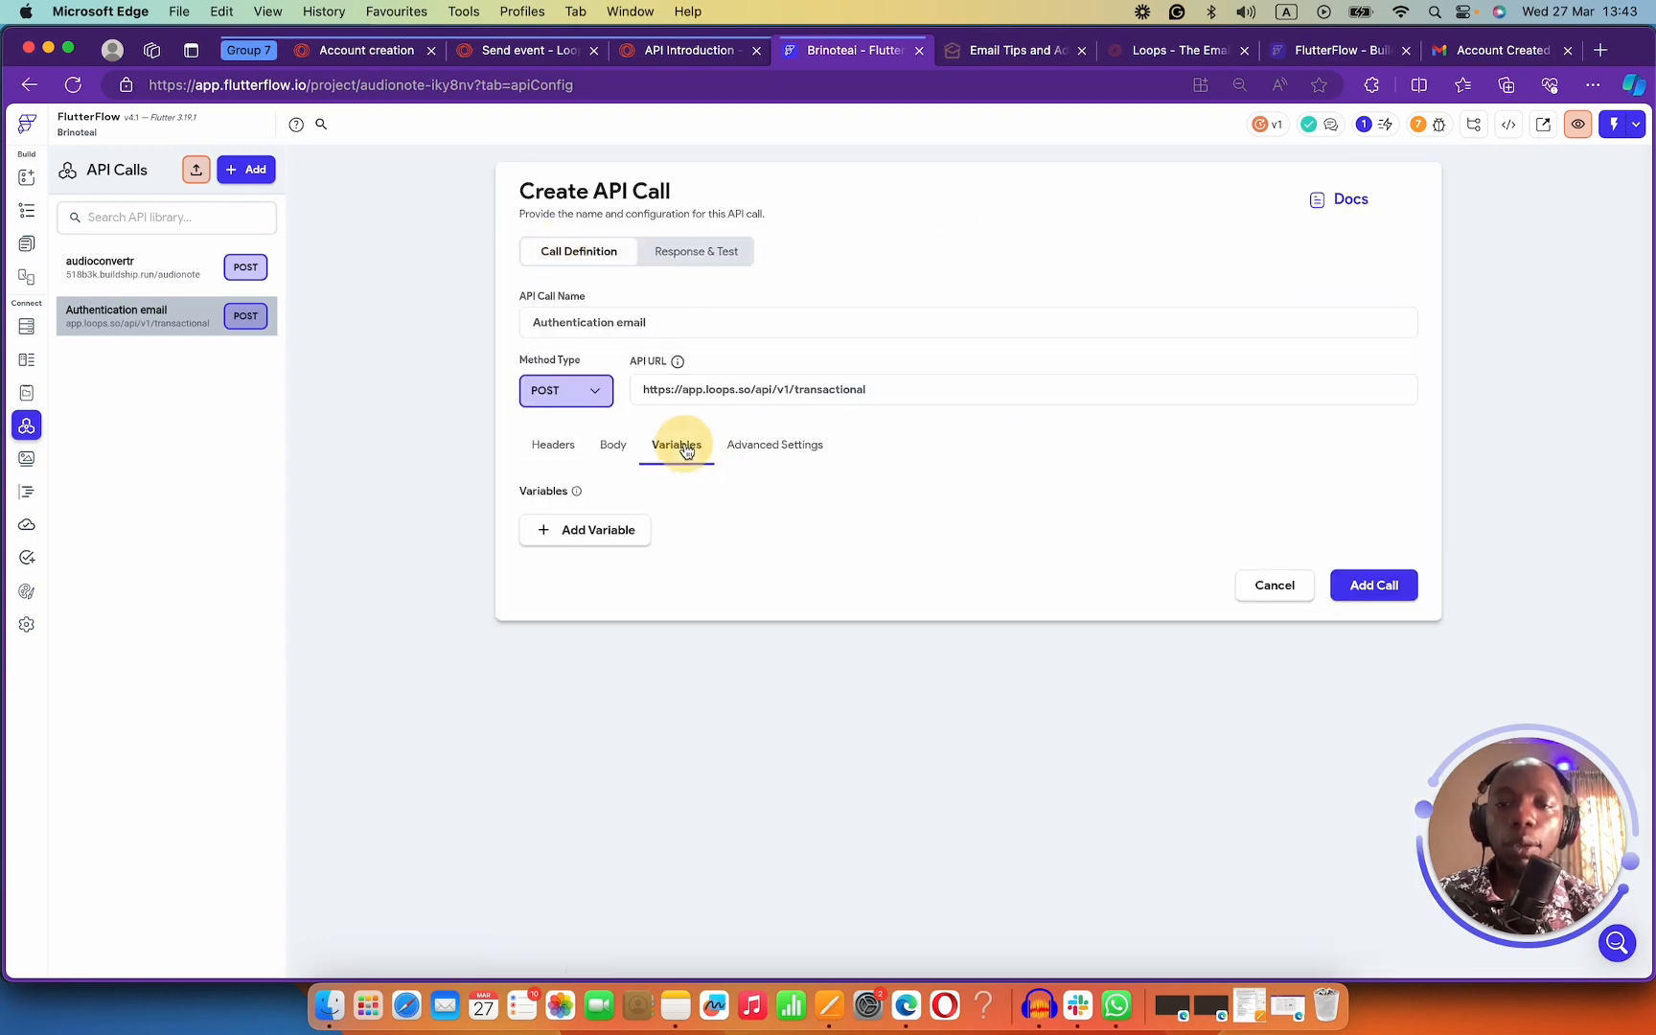
pyautogui.click(606, 535)
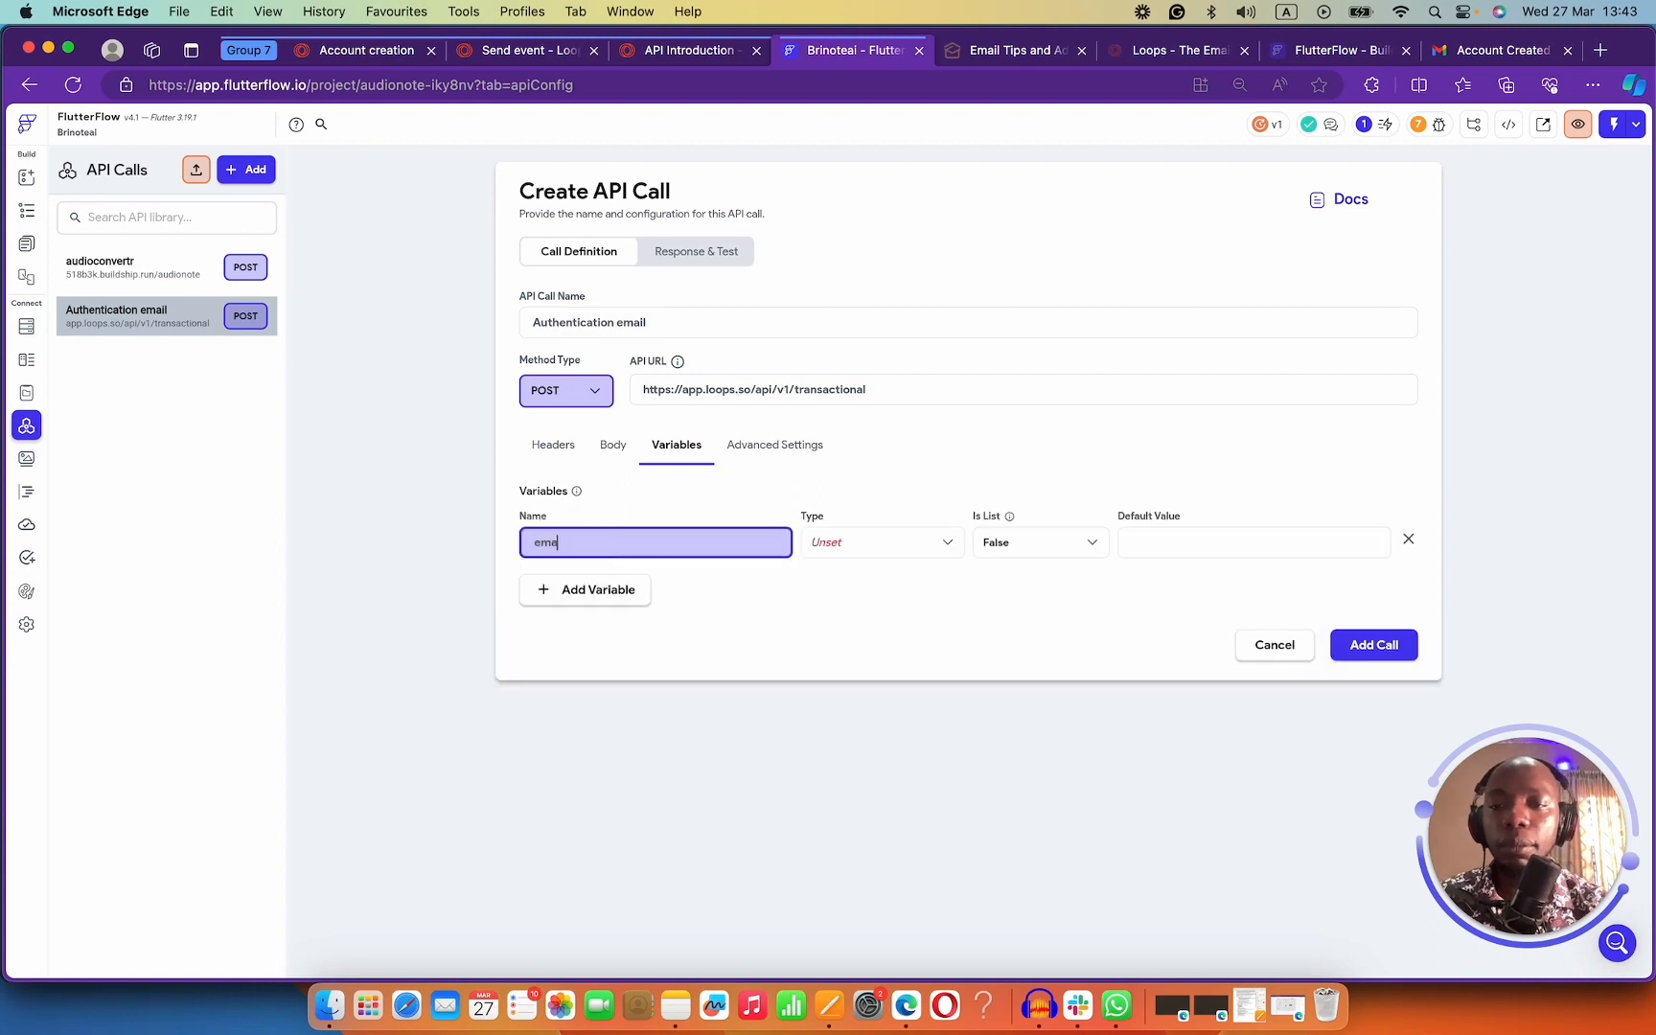
pyautogui.write('email')
pyautogui.click(931, 562)
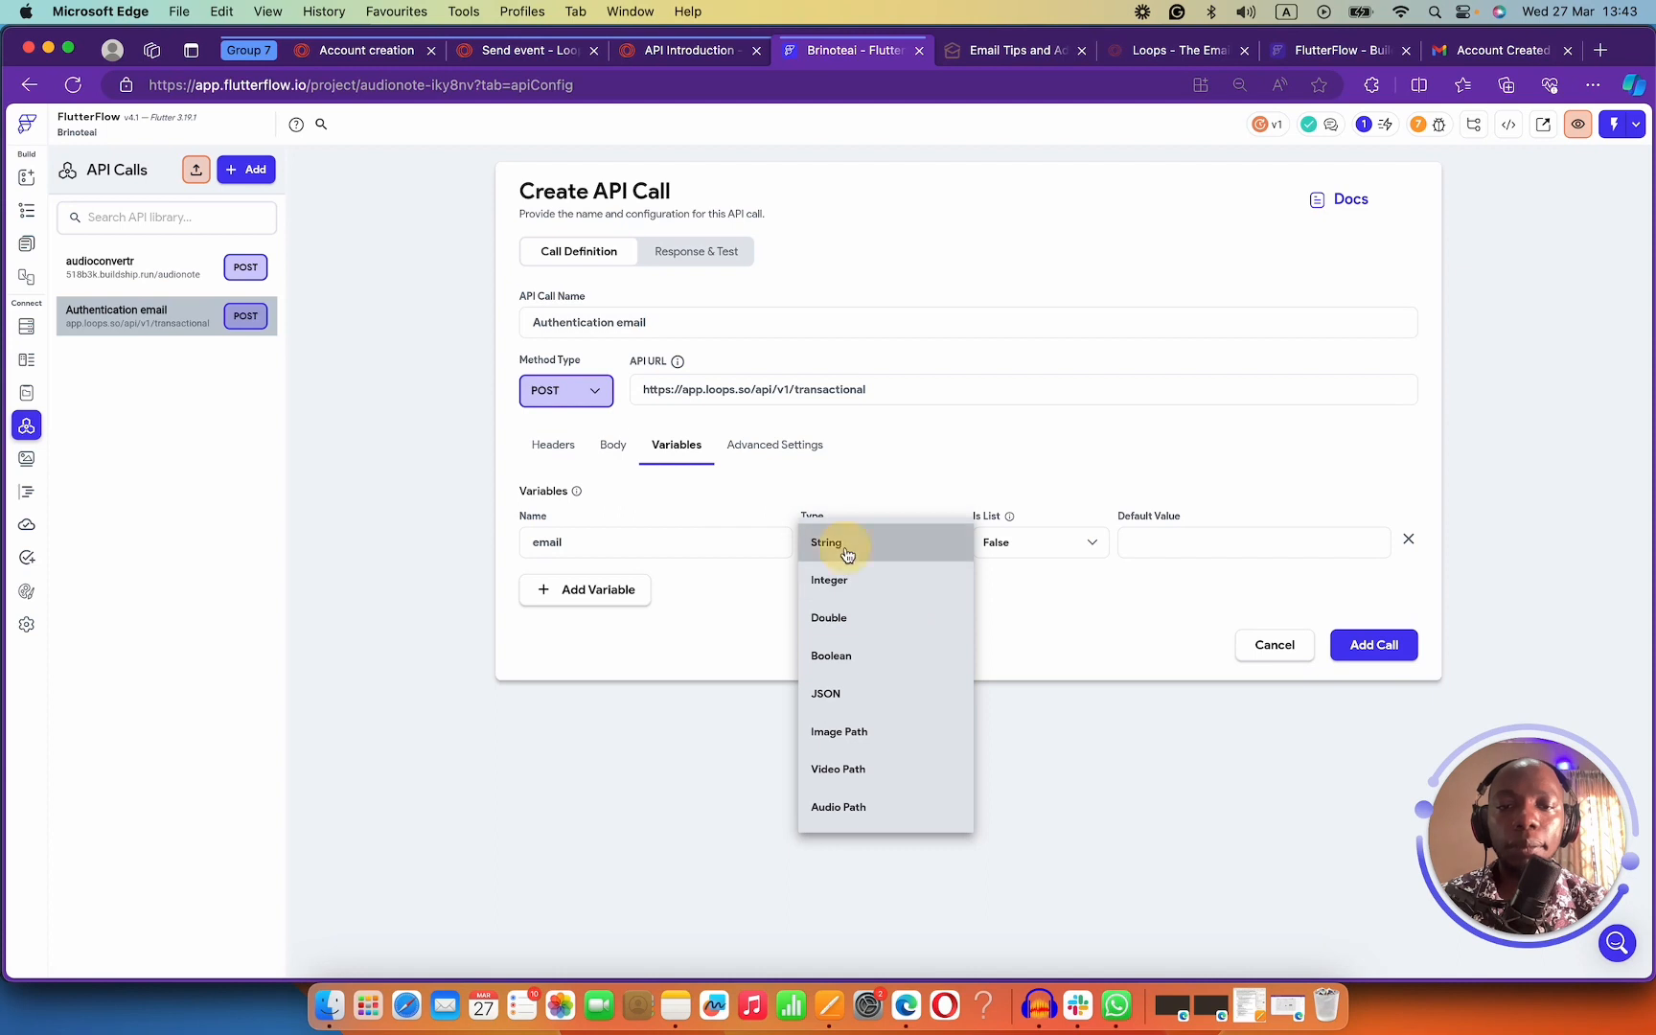
pyautogui.click(847, 556)
# Replace the hard-coded address on JSON body line 3 with the email variable and format it.
pyautogui.click(612, 445)
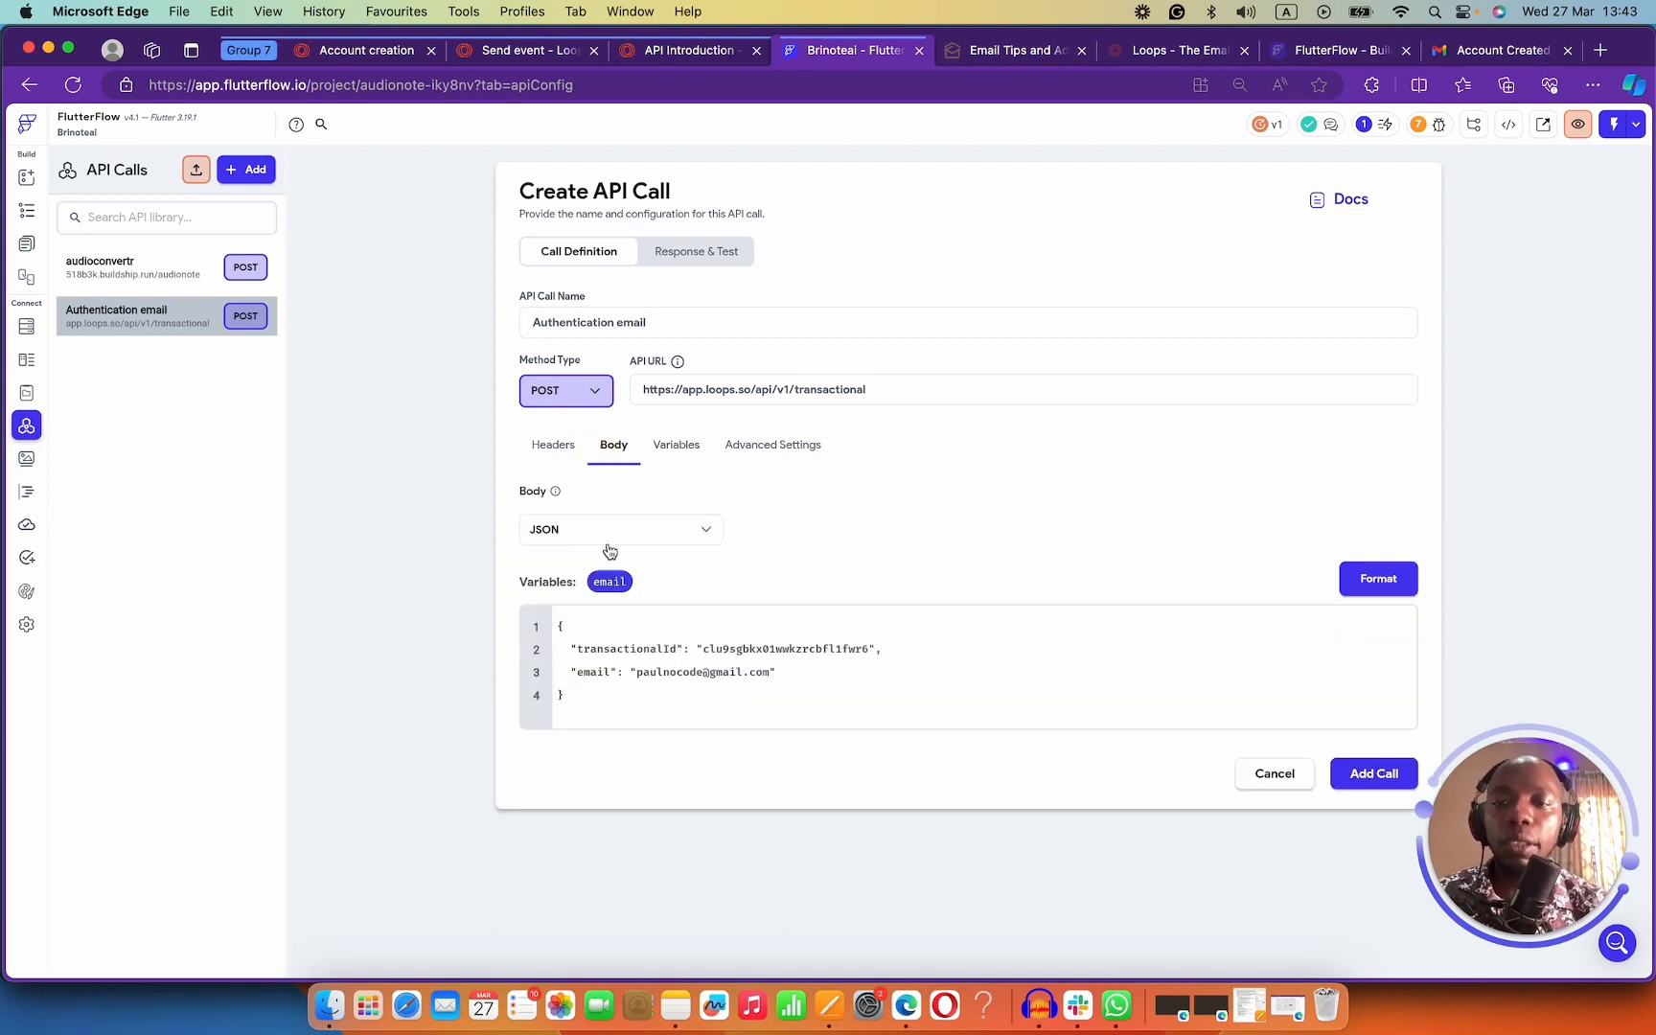
pyautogui.moveTo(775, 673); pyautogui.dragTo(623, 673)
pyautogui.press('BackSpace')
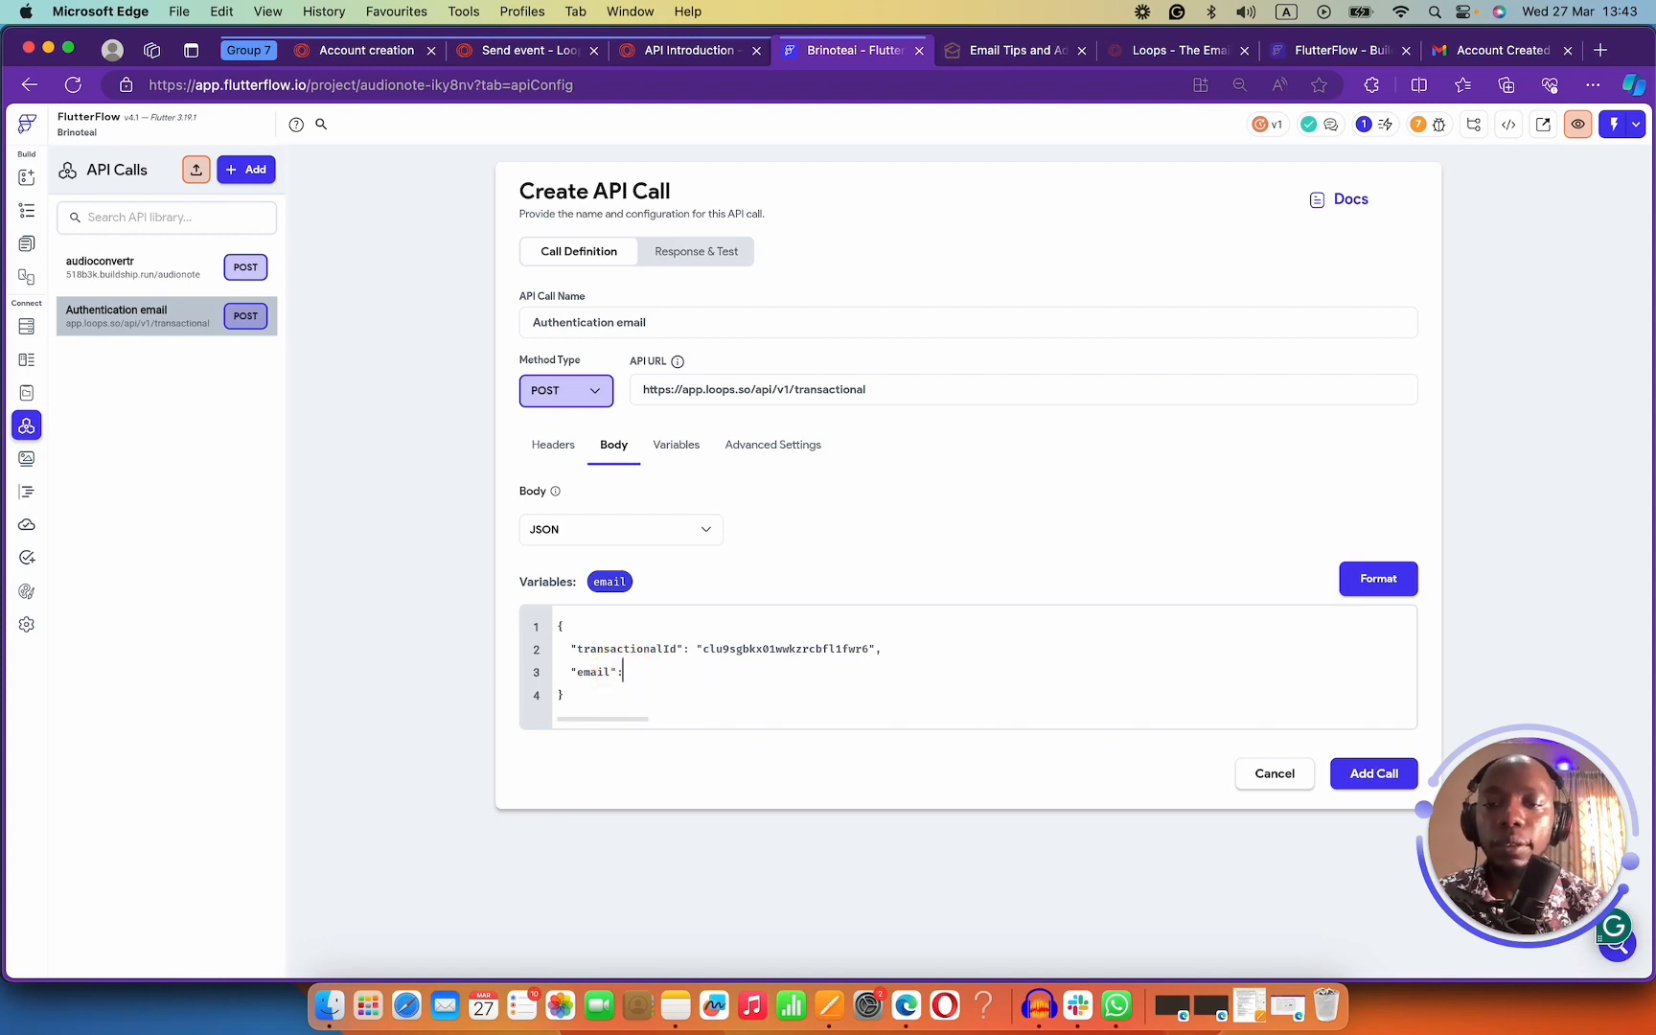
pyautogui.moveTo(610, 582); pyautogui.dragTo(663, 686)
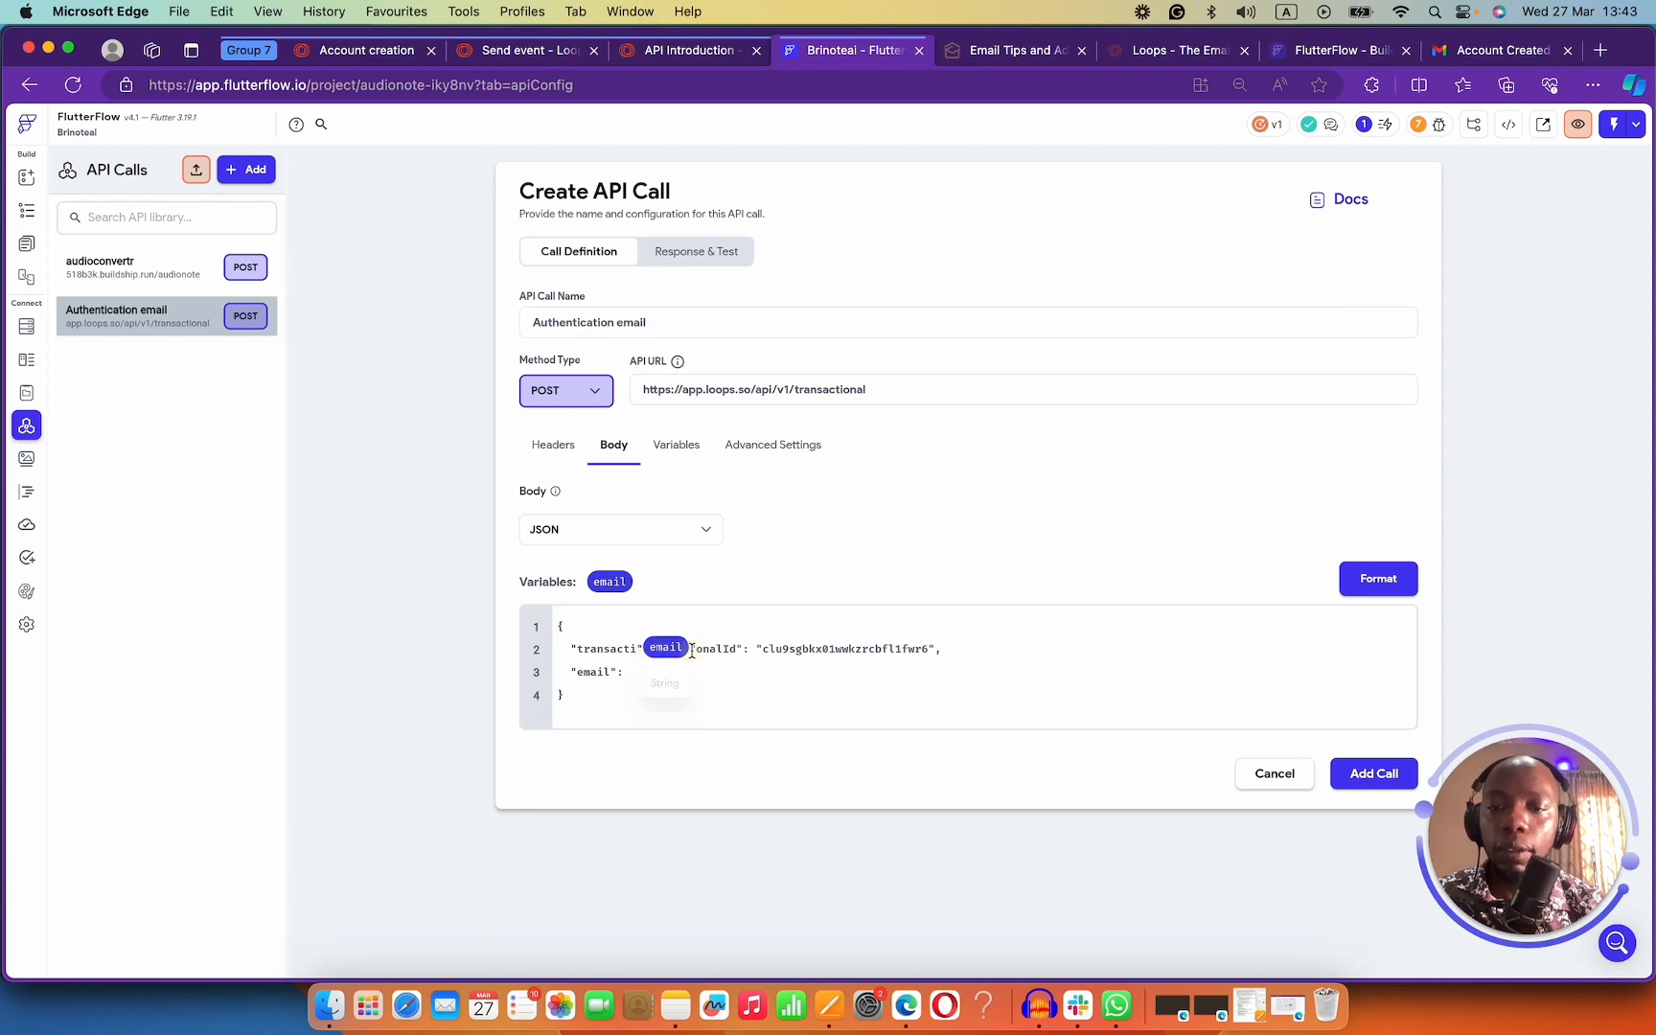
pyautogui.press('BackSpace')
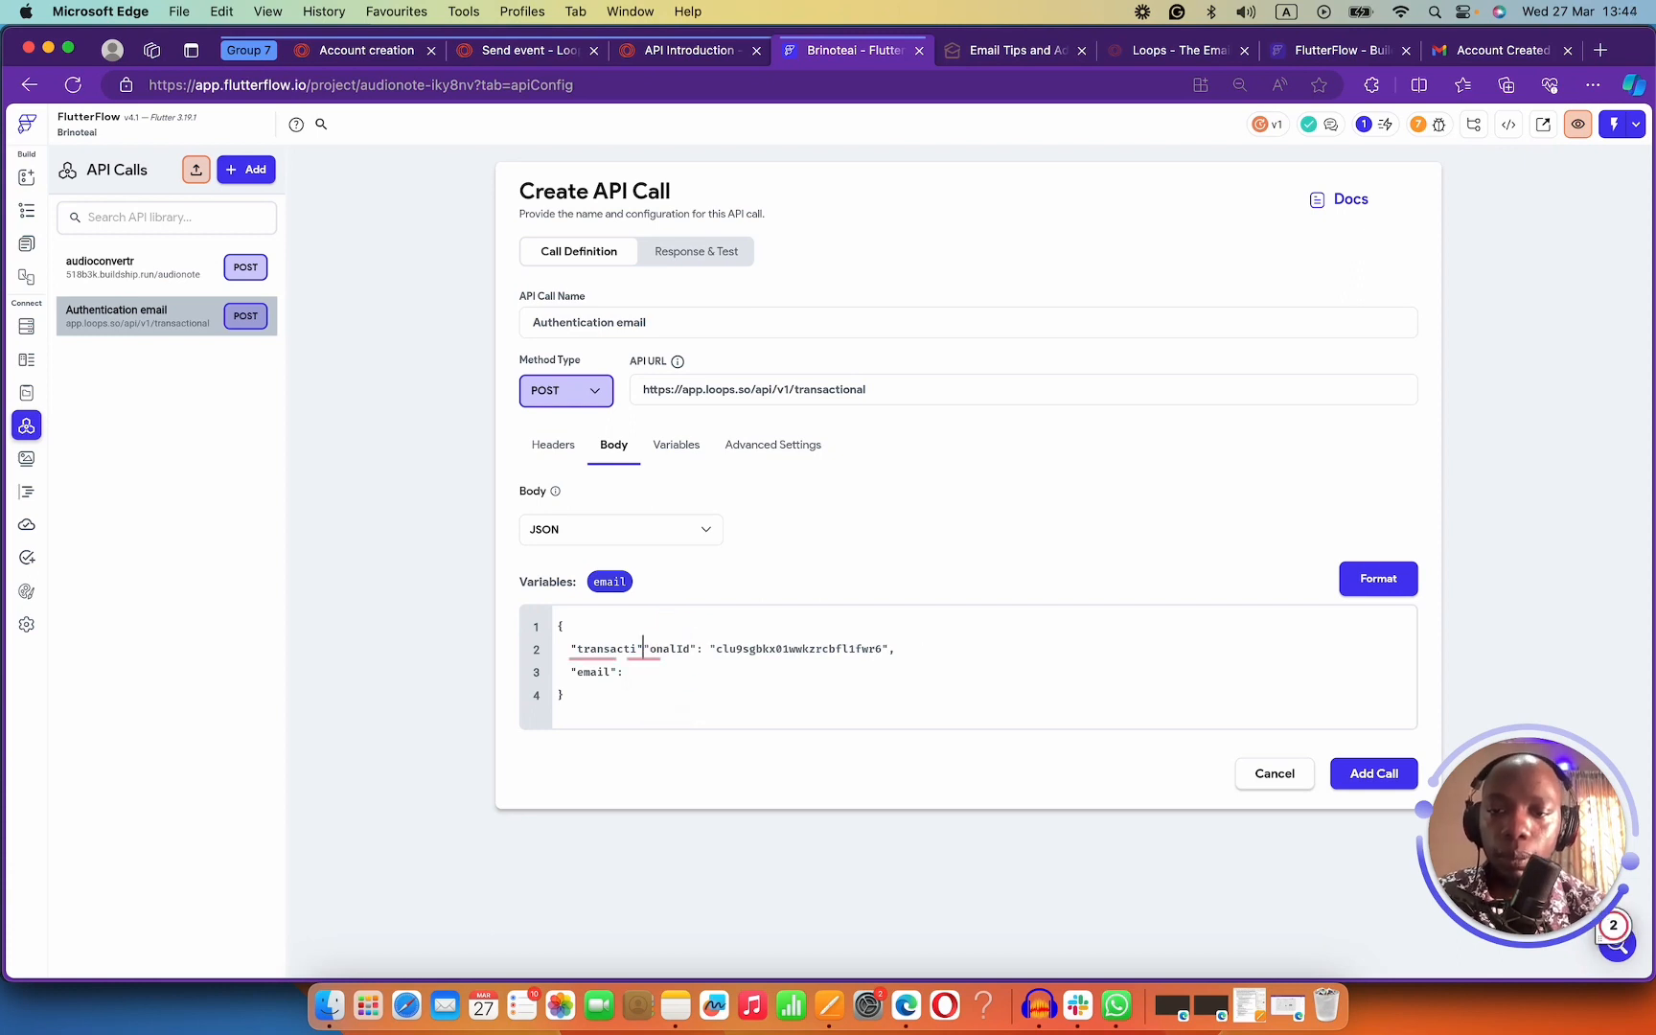
pyautogui.press('super+z')
pyautogui.press('super+z')
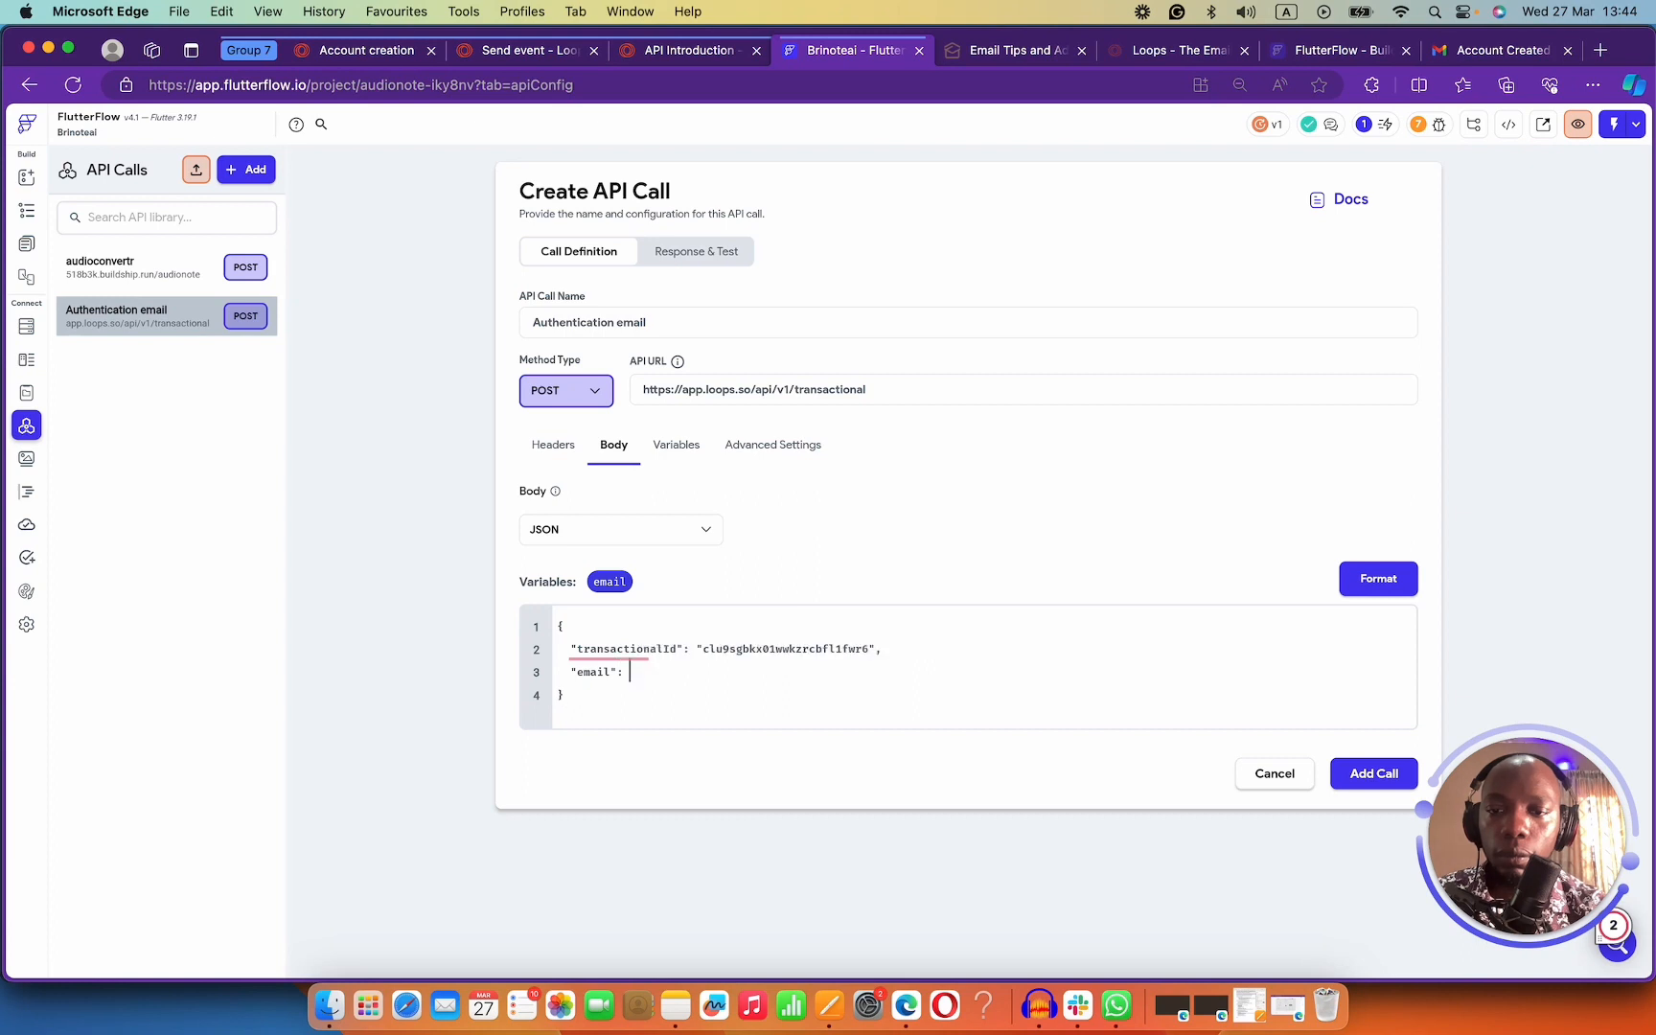
pyautogui.moveTo(611, 582); pyautogui.dragTo(671, 673)
pyautogui.click(1412, 584)
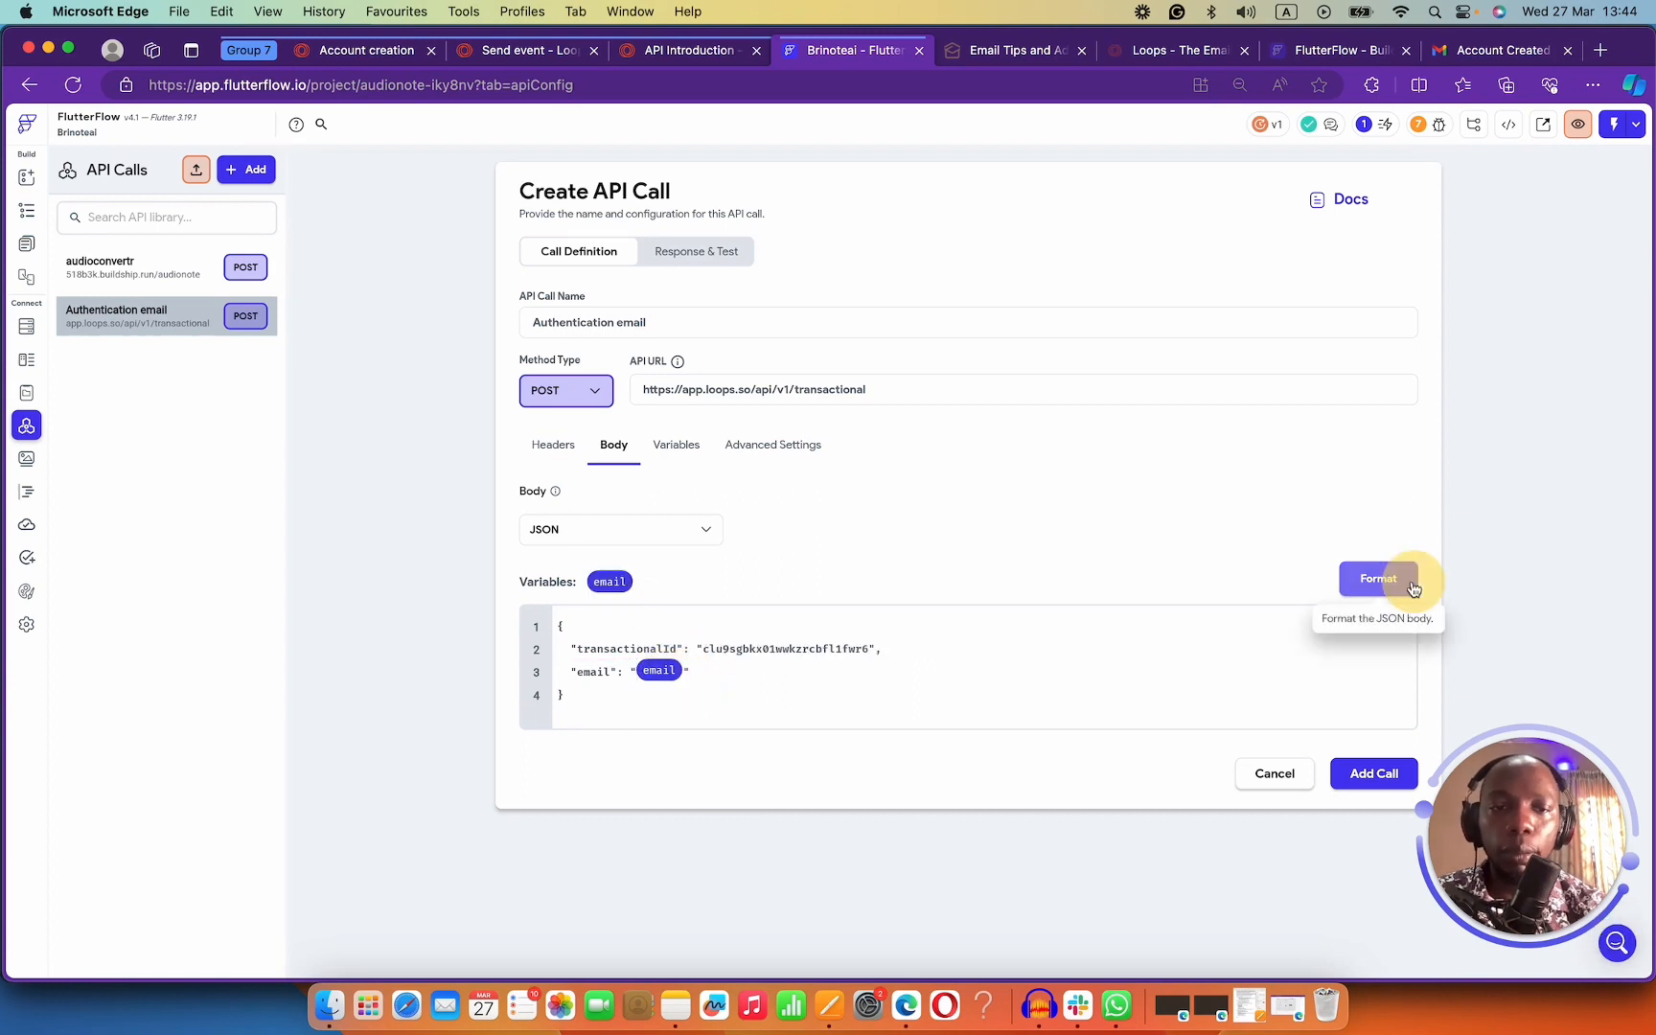
pyautogui.click(670, 255)
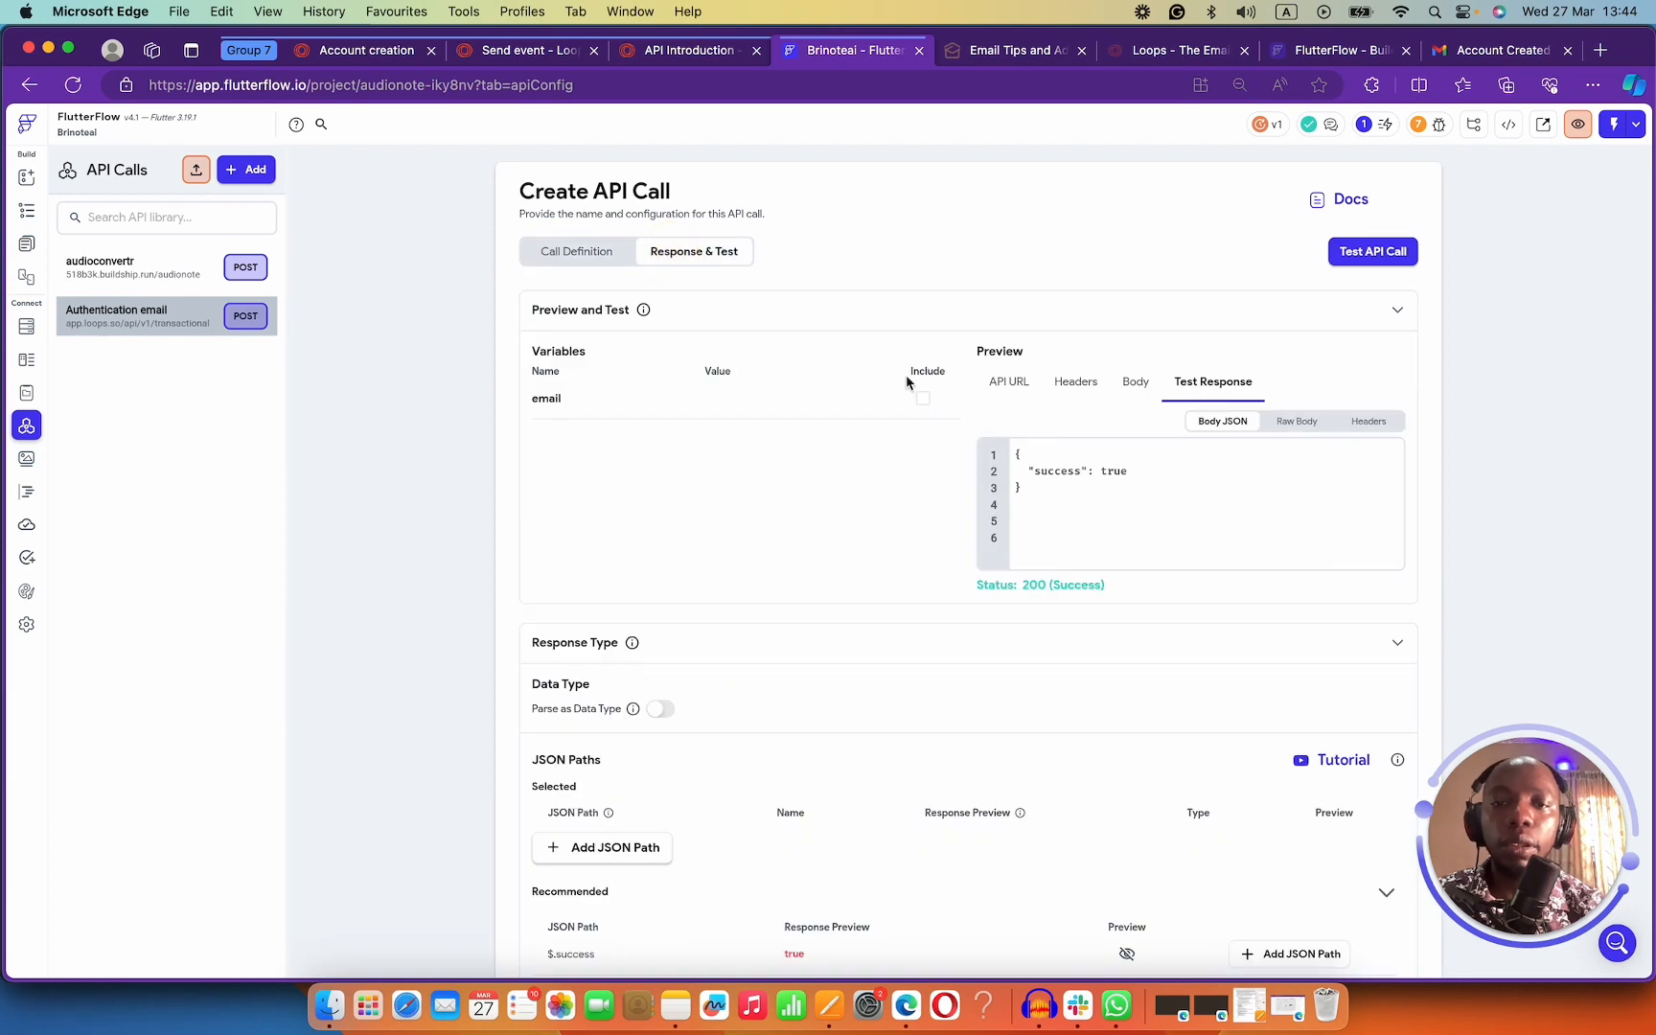
# Enter a sample email address and test the call, getting a 200 success response.
pyautogui.click(721, 406)
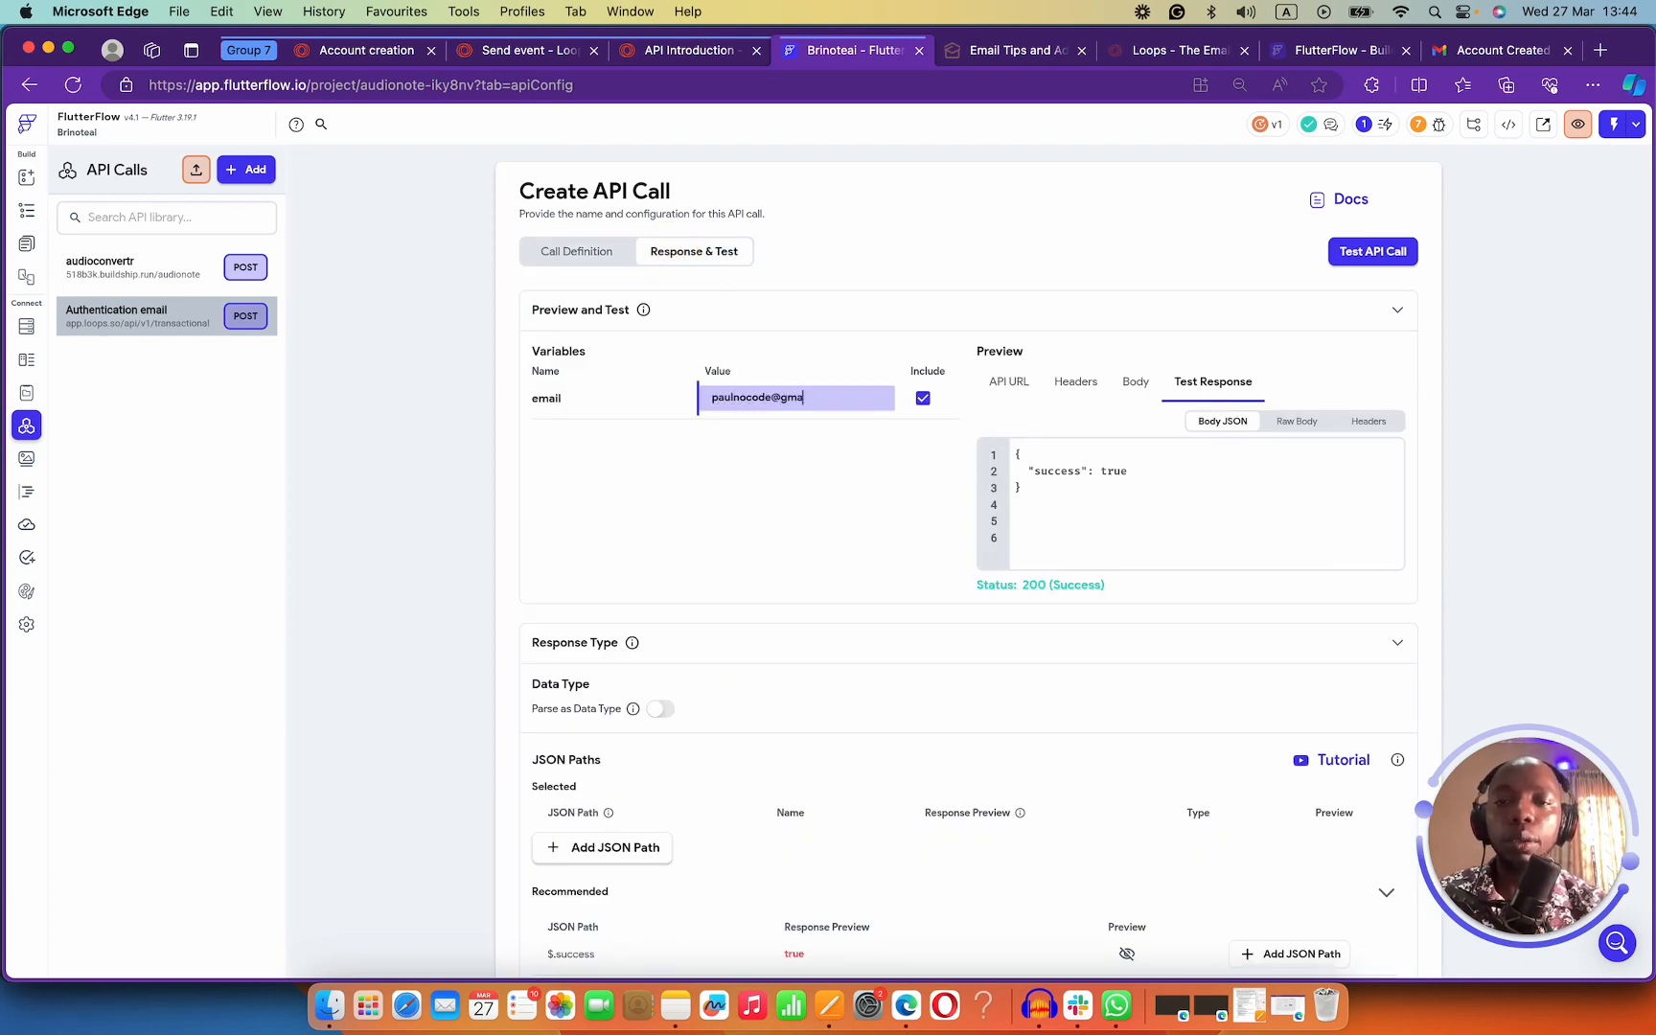
pyautogui.click(1373, 251)
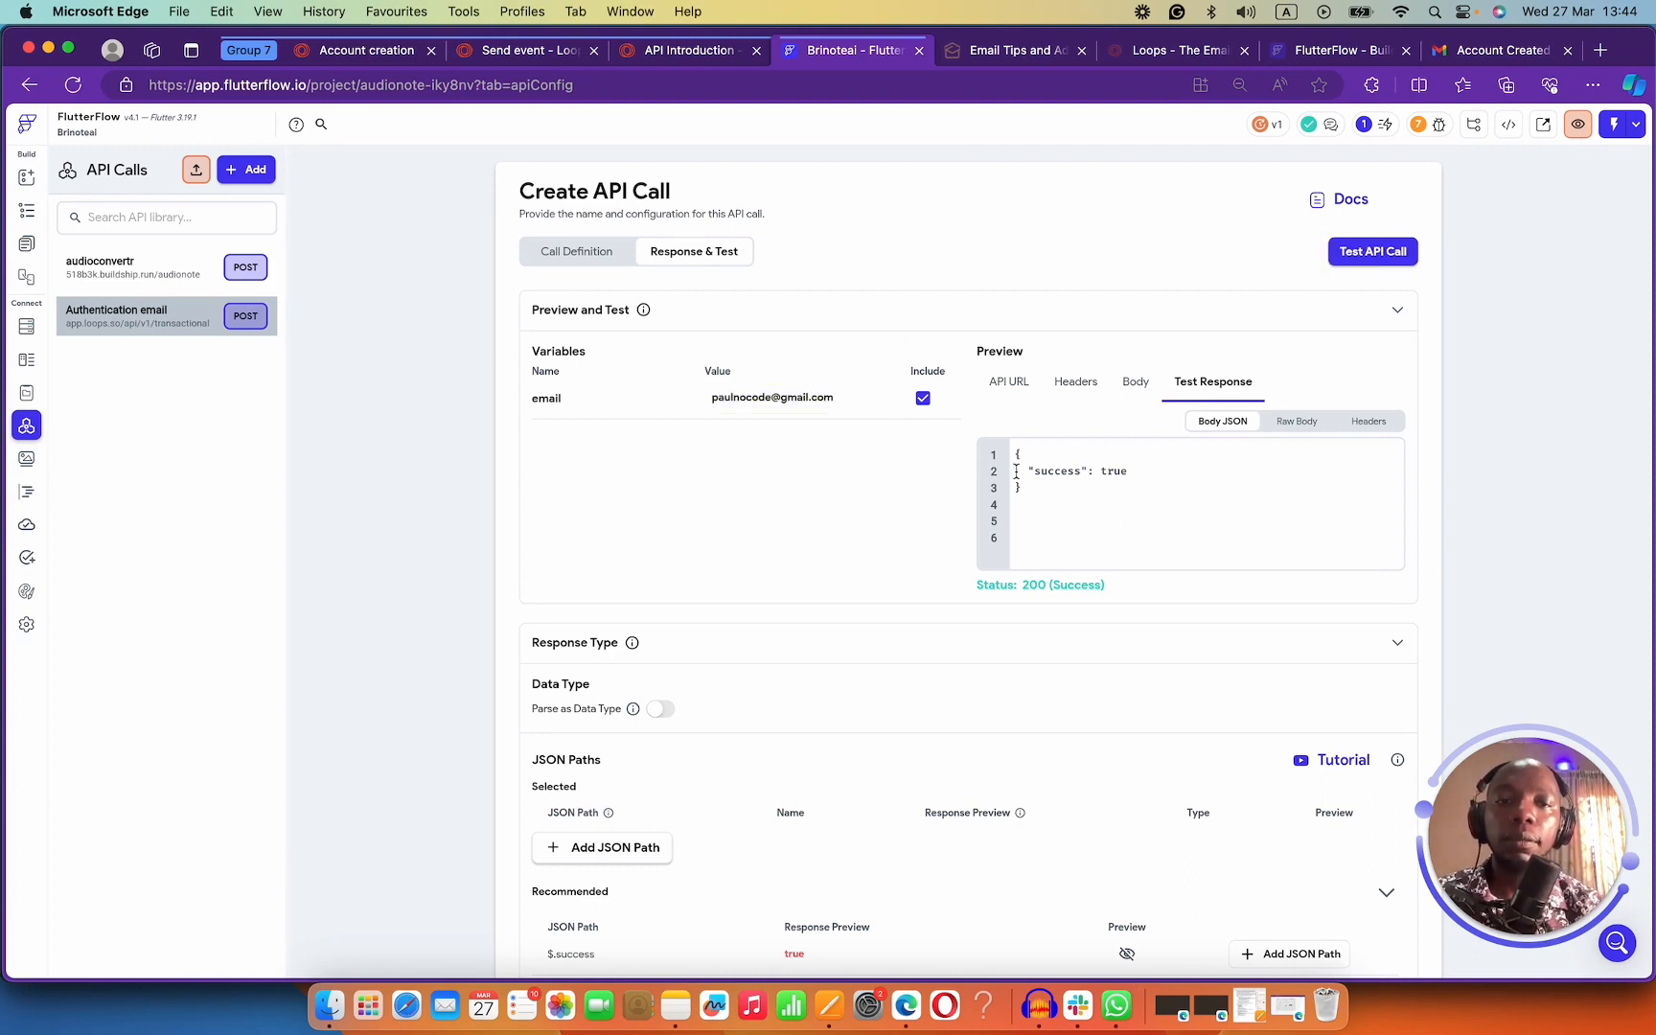
pyautogui.scroll(-3, 878, 666)
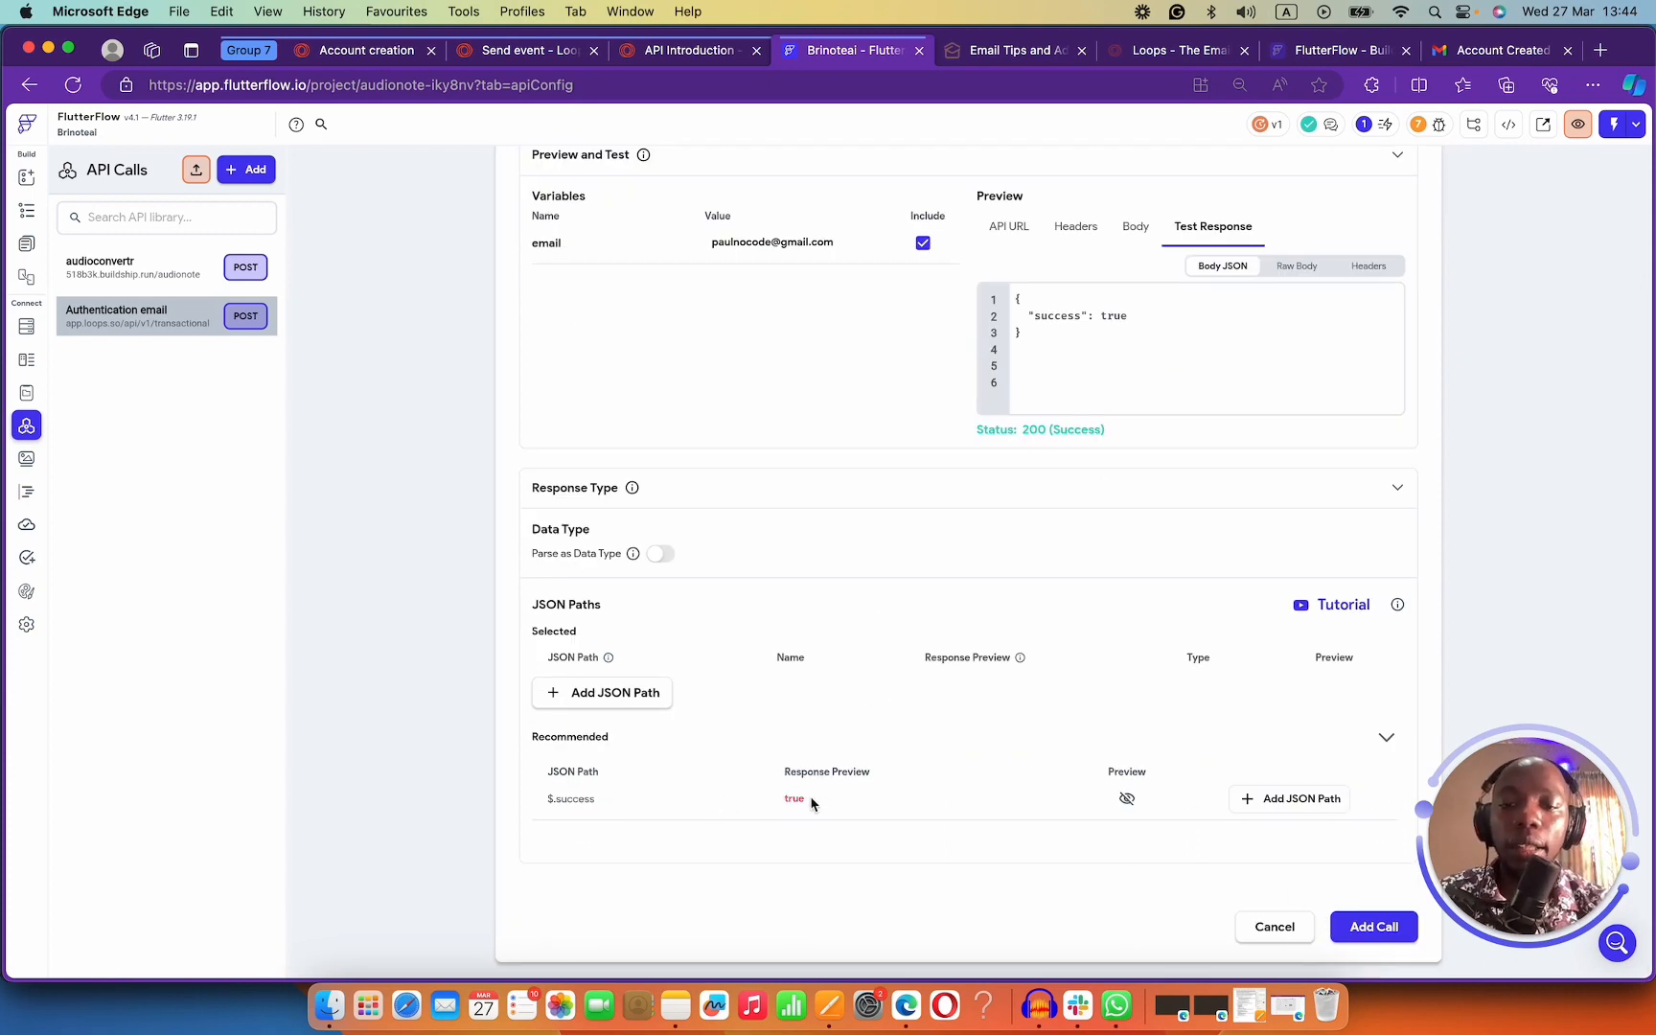
# Add a JSON path named success to the response and save the call.
pyautogui.click(624, 698)
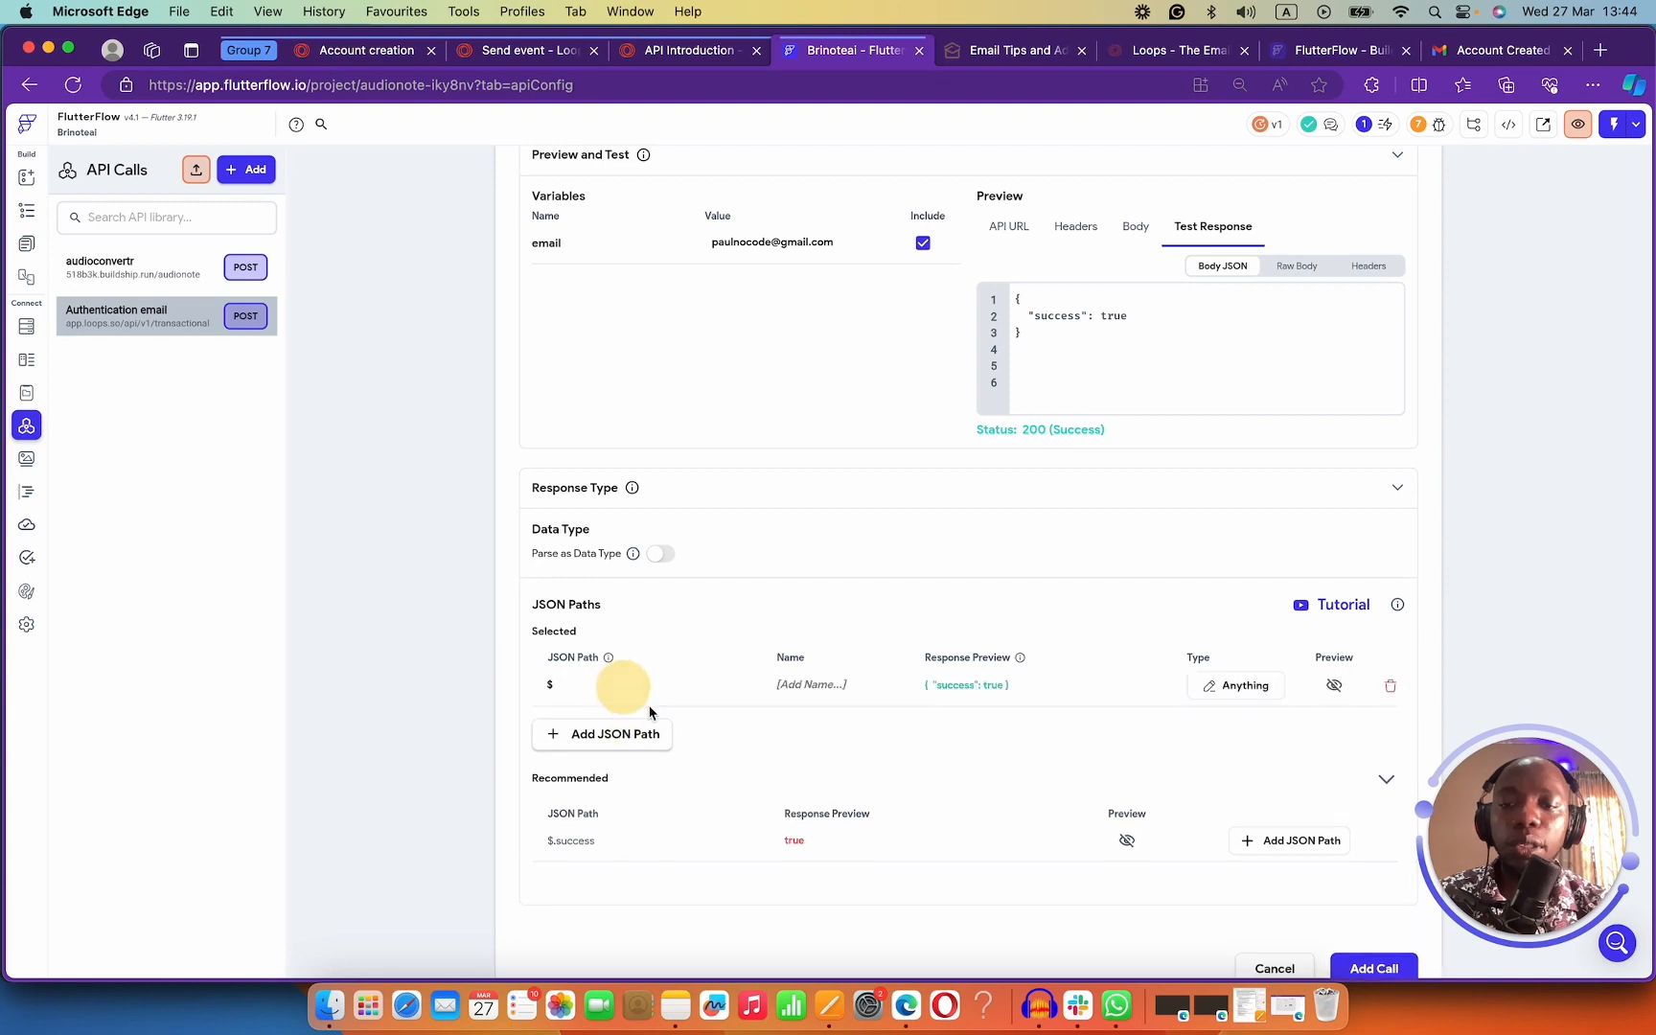
pyautogui.click(830, 683)
pyautogui.write('success')
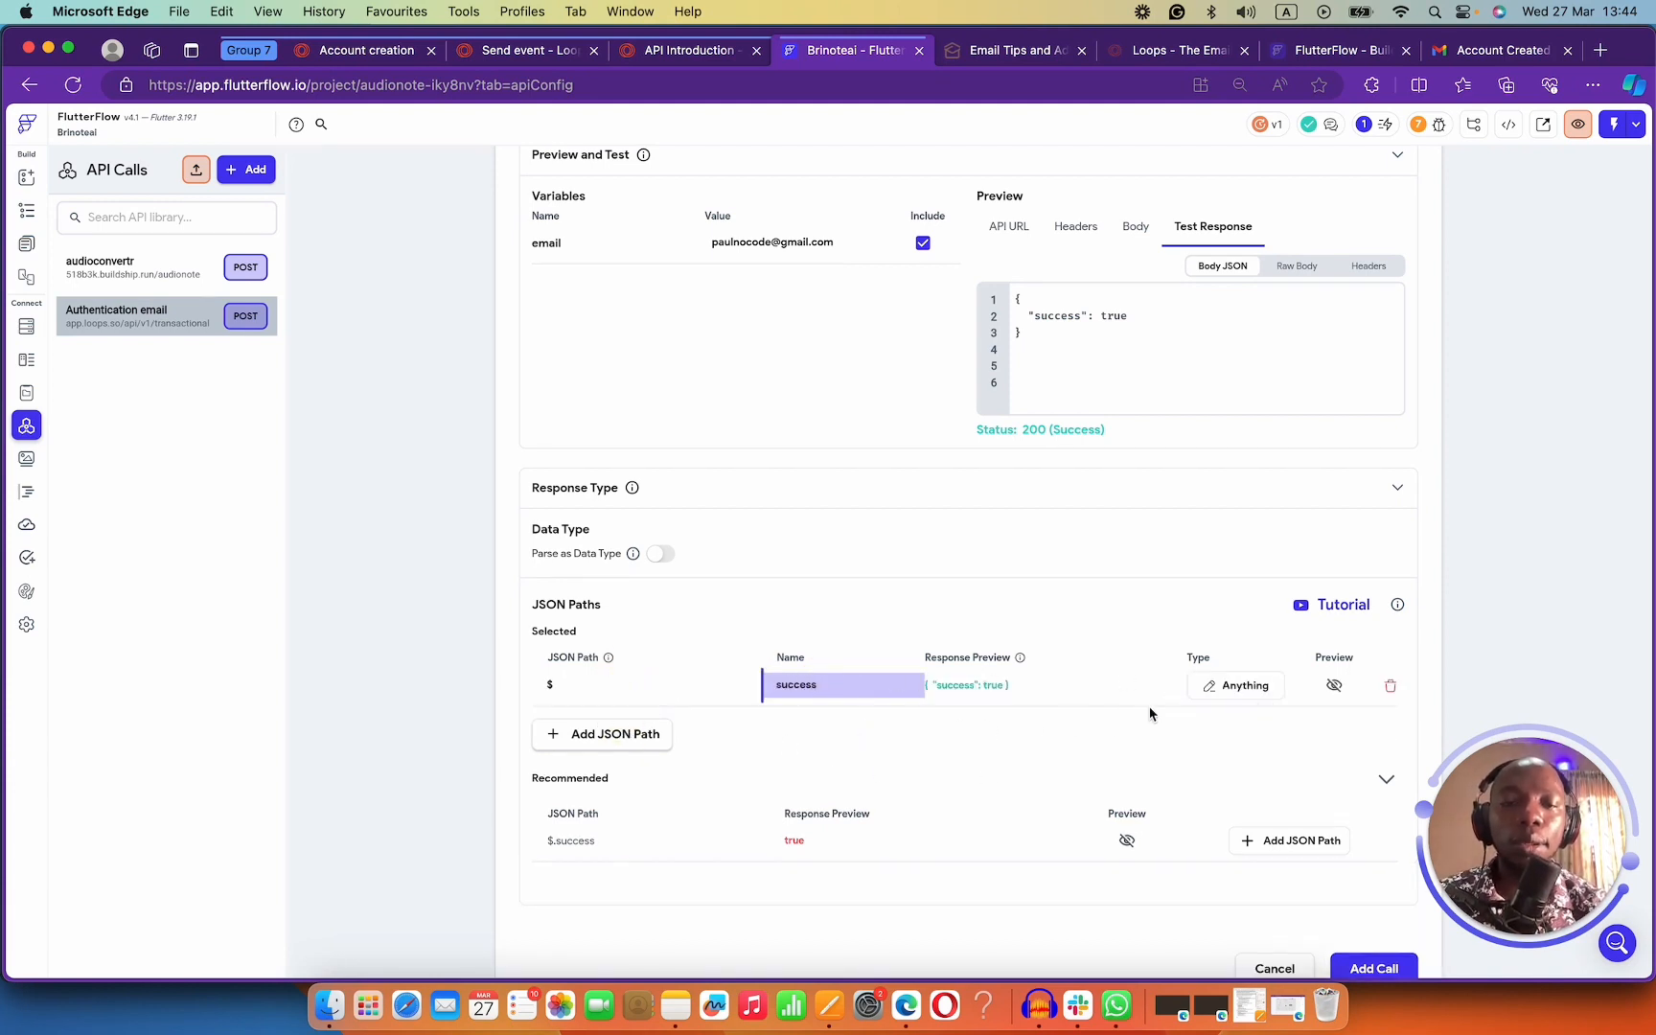
pyautogui.click(1248, 686)
pyautogui.click(842, 602)
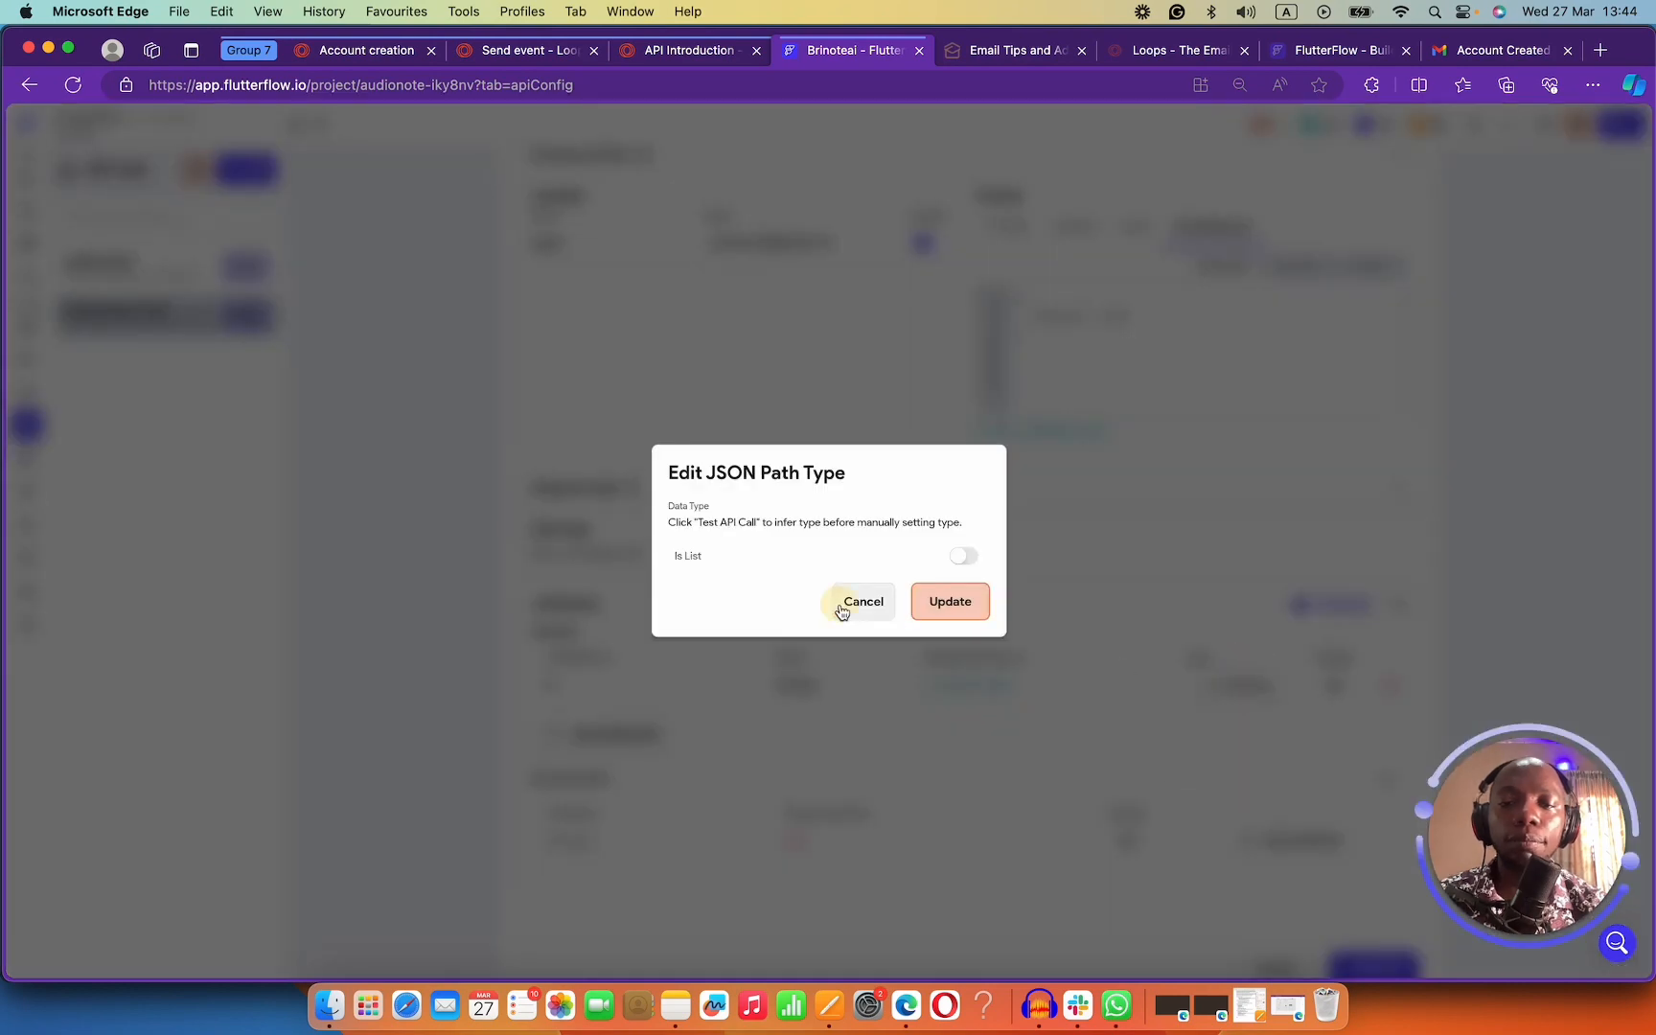
pyautogui.click(1205, 692)
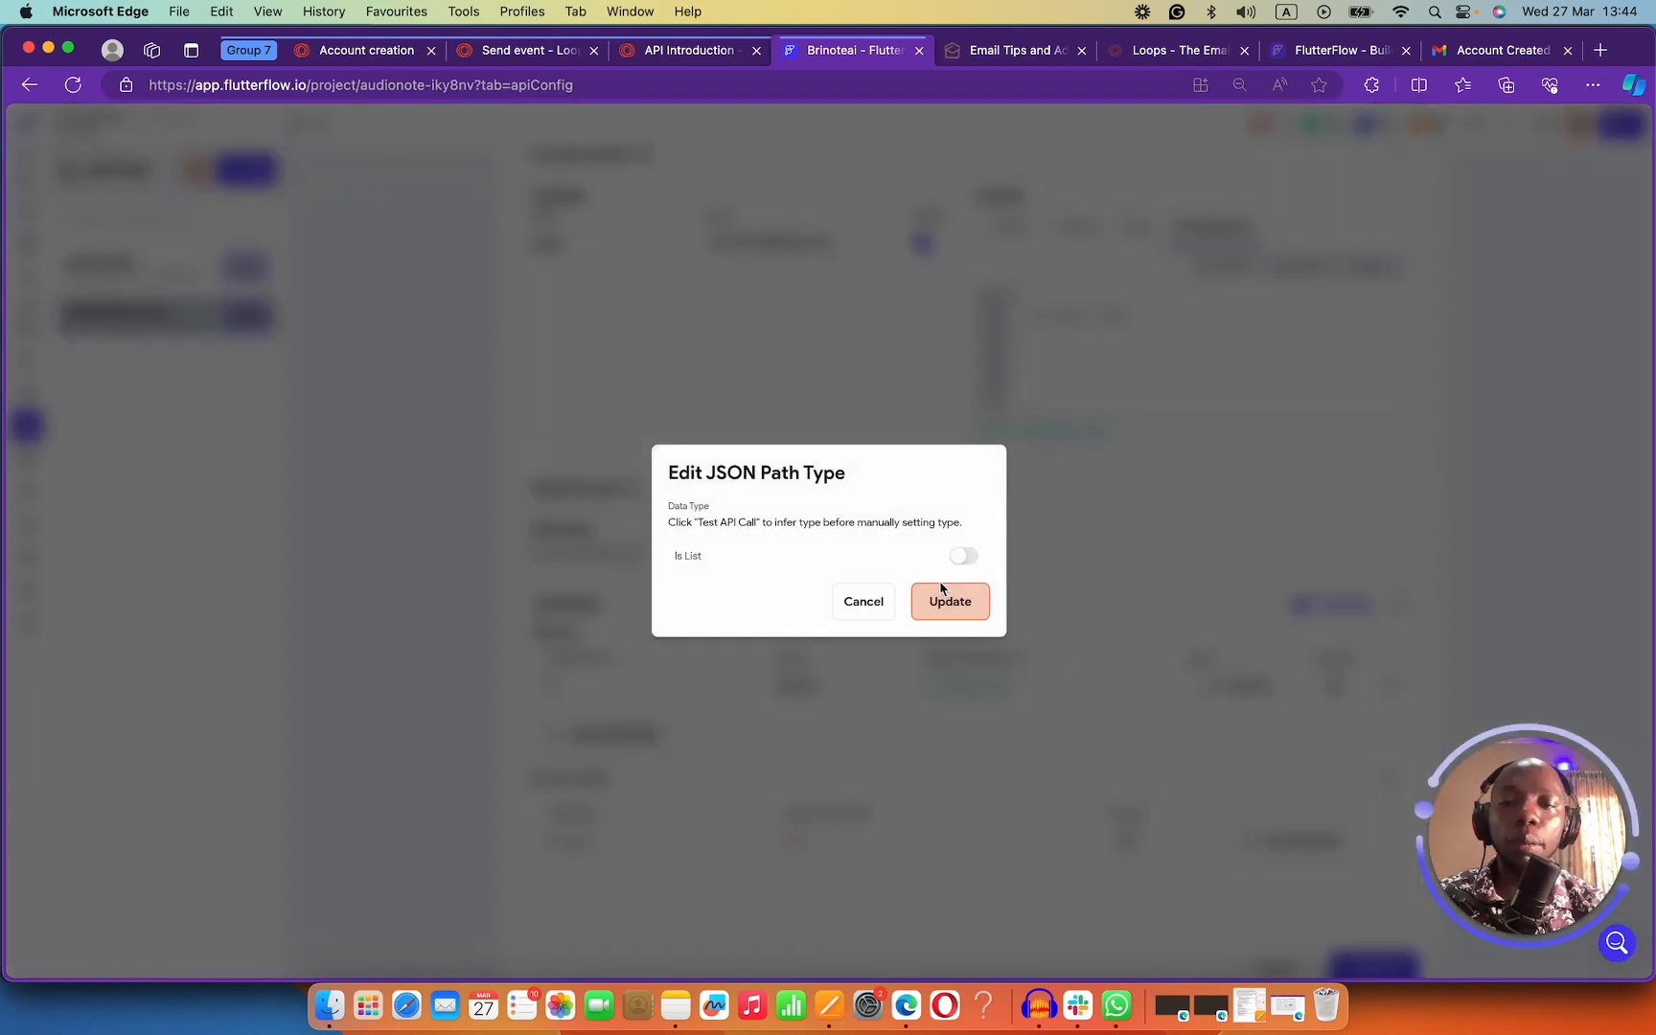
pyautogui.click(868, 602)
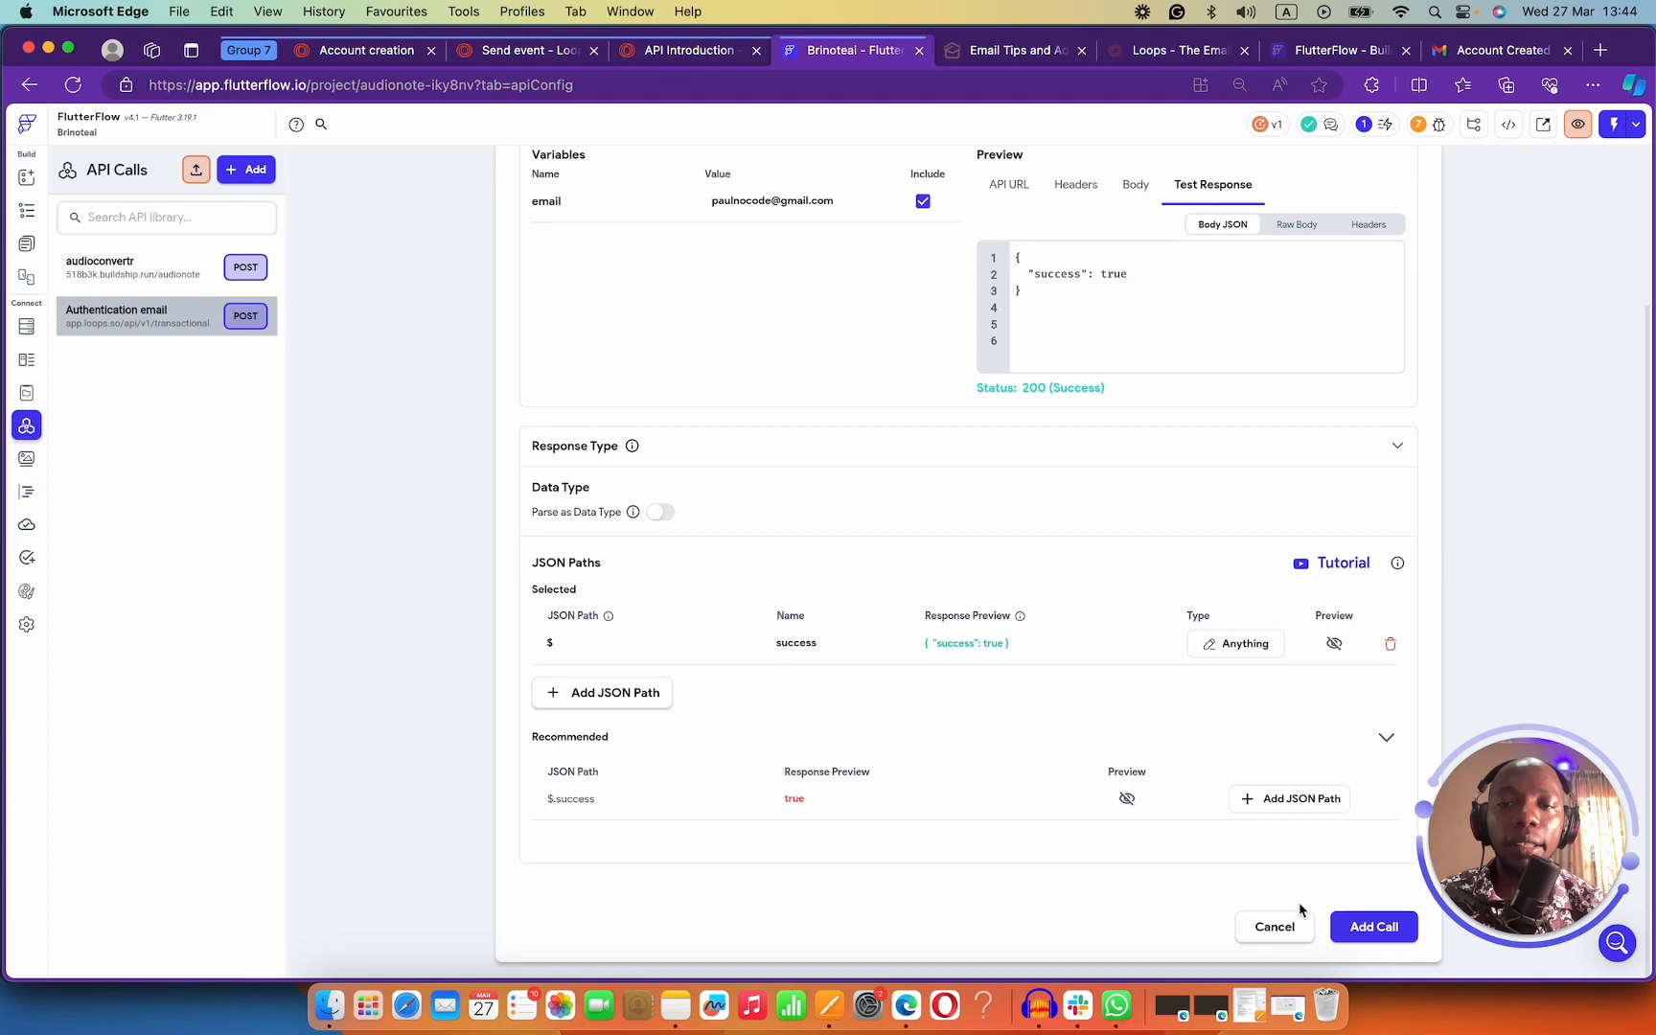
pyautogui.click(1369, 926)
pyautogui.scroll(3, 862, 551)
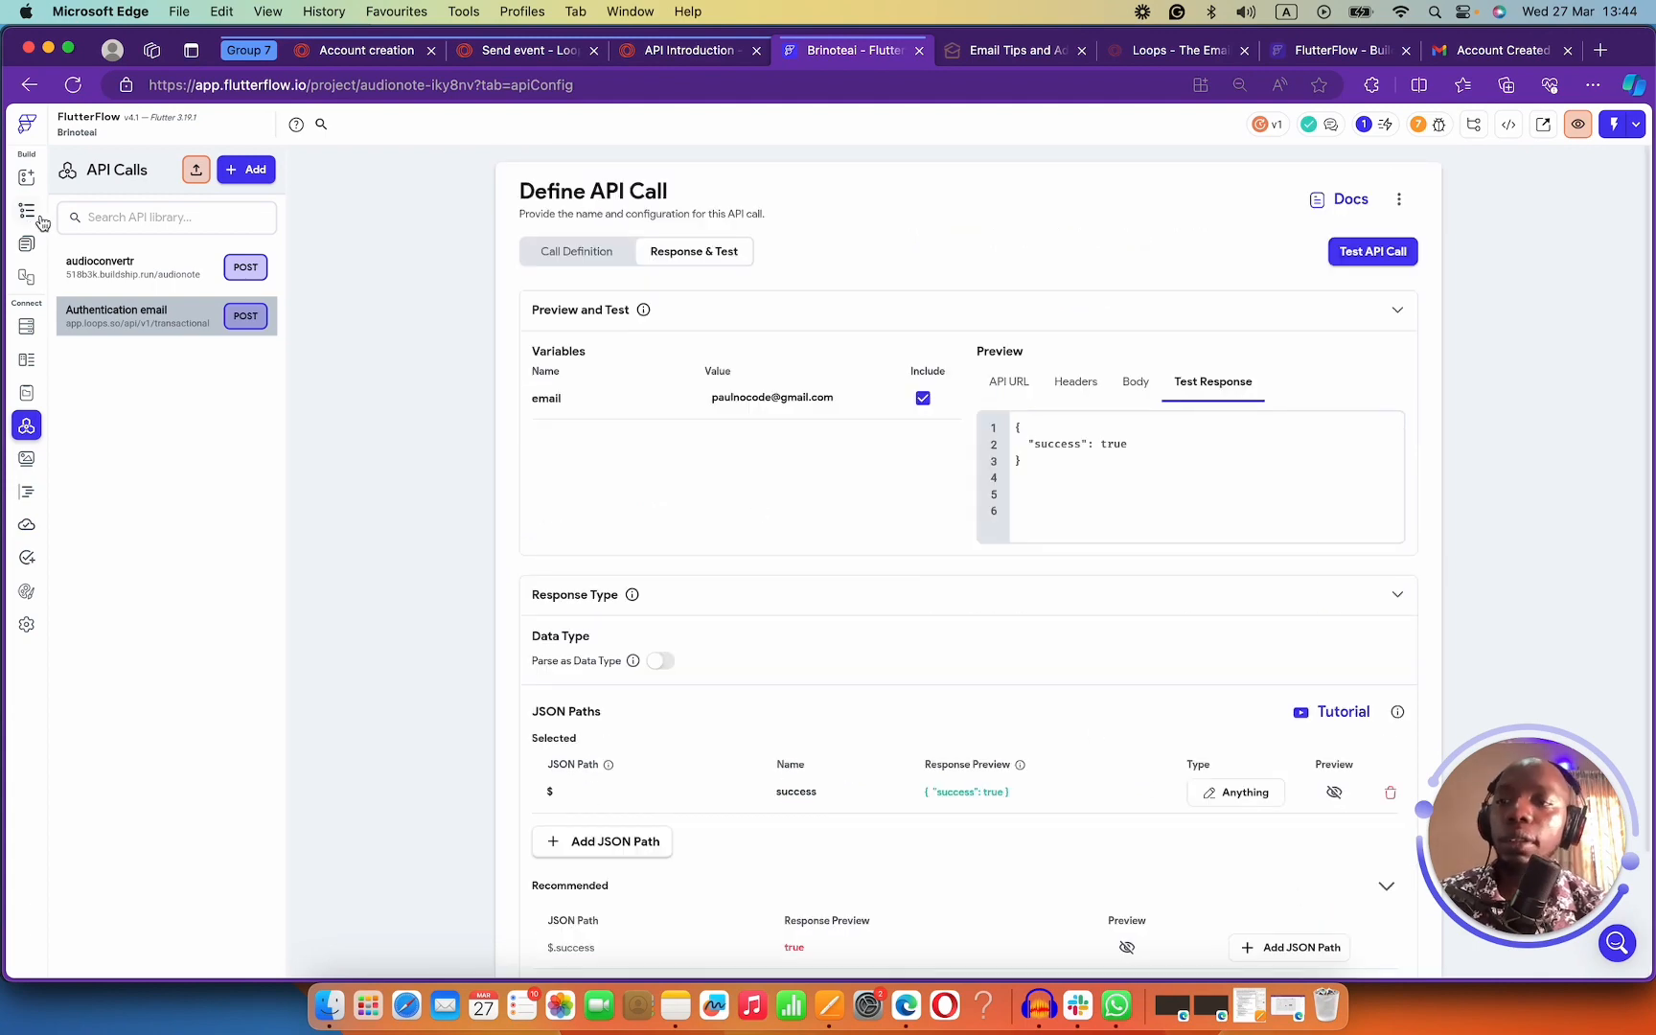
pyautogui.click(26, 244)
# Insert a Backend Call to the Authentication email API between Auth and Navigate on Create Account.
pyautogui.click(849, 659)
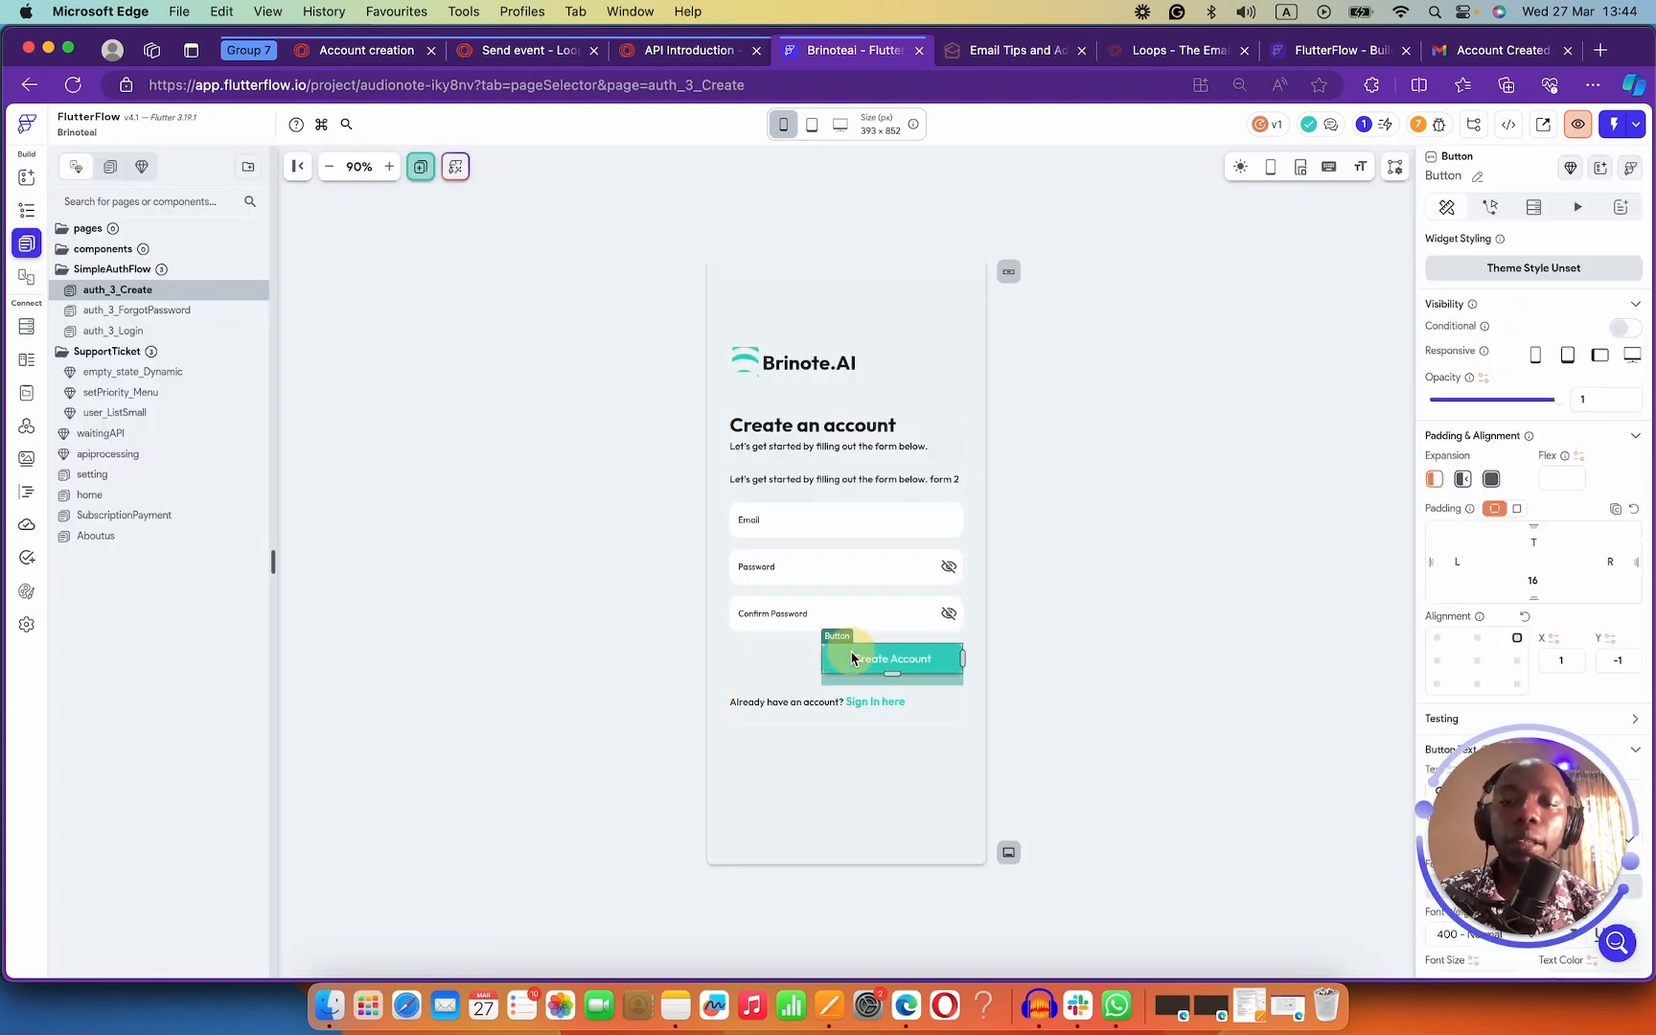
pyautogui.click(1491, 207)
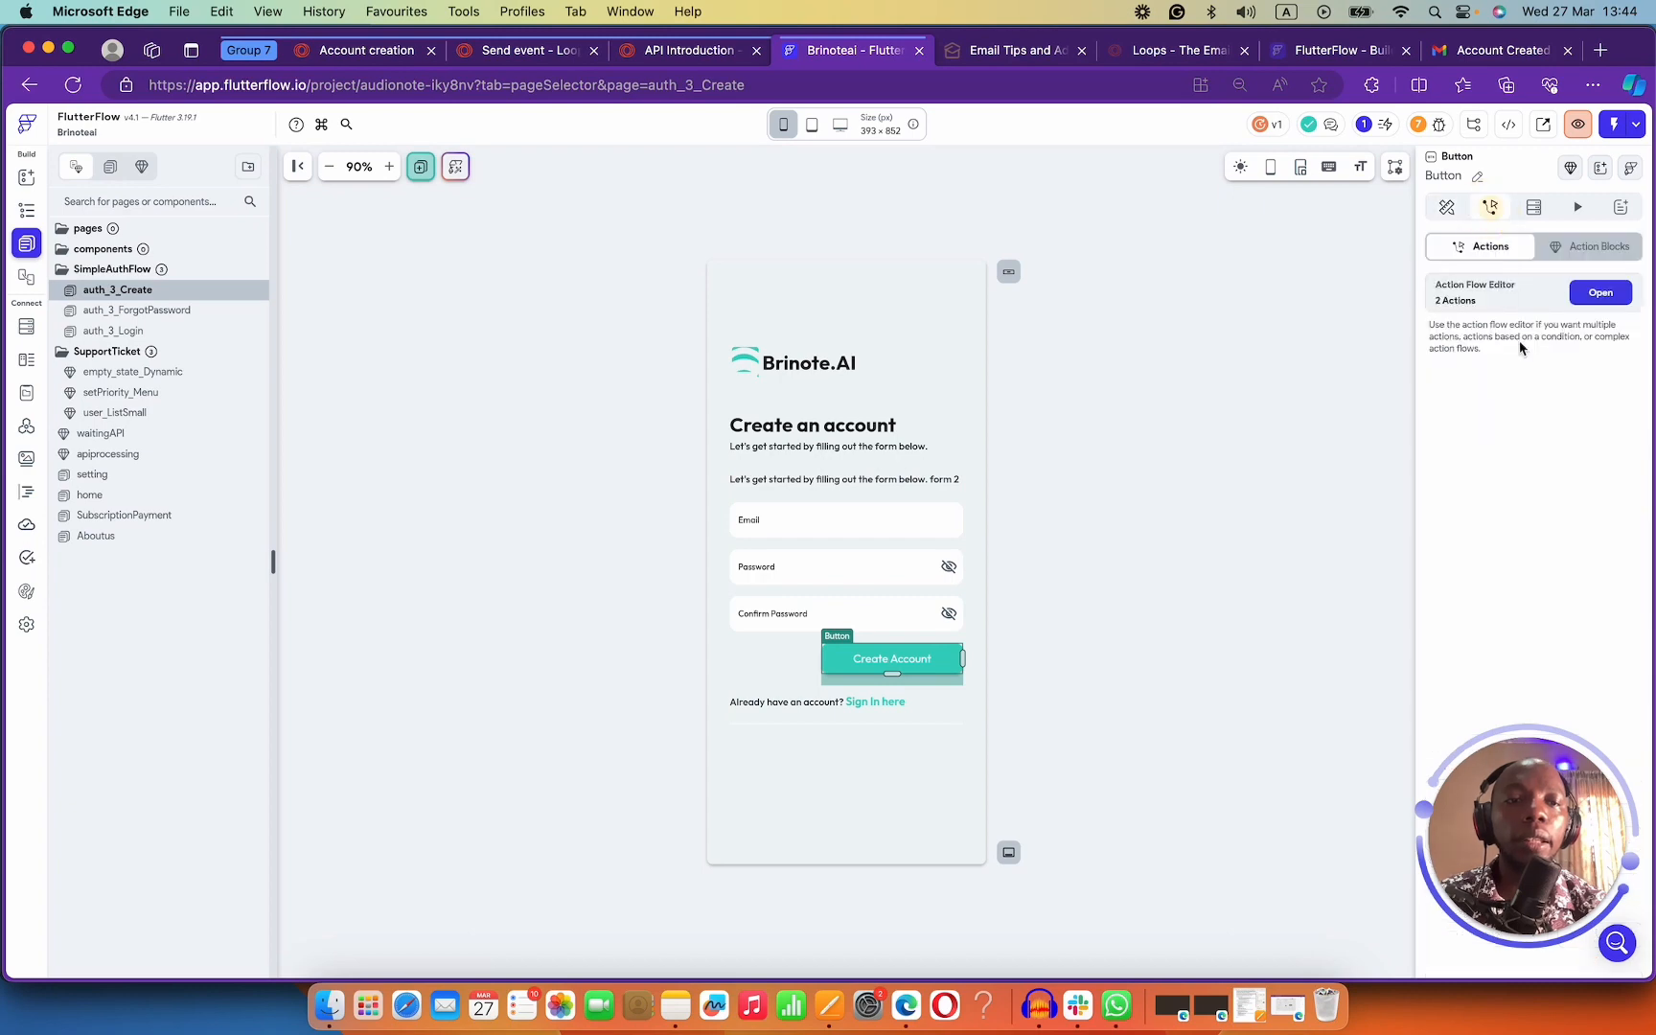
pyautogui.click(1591, 292)
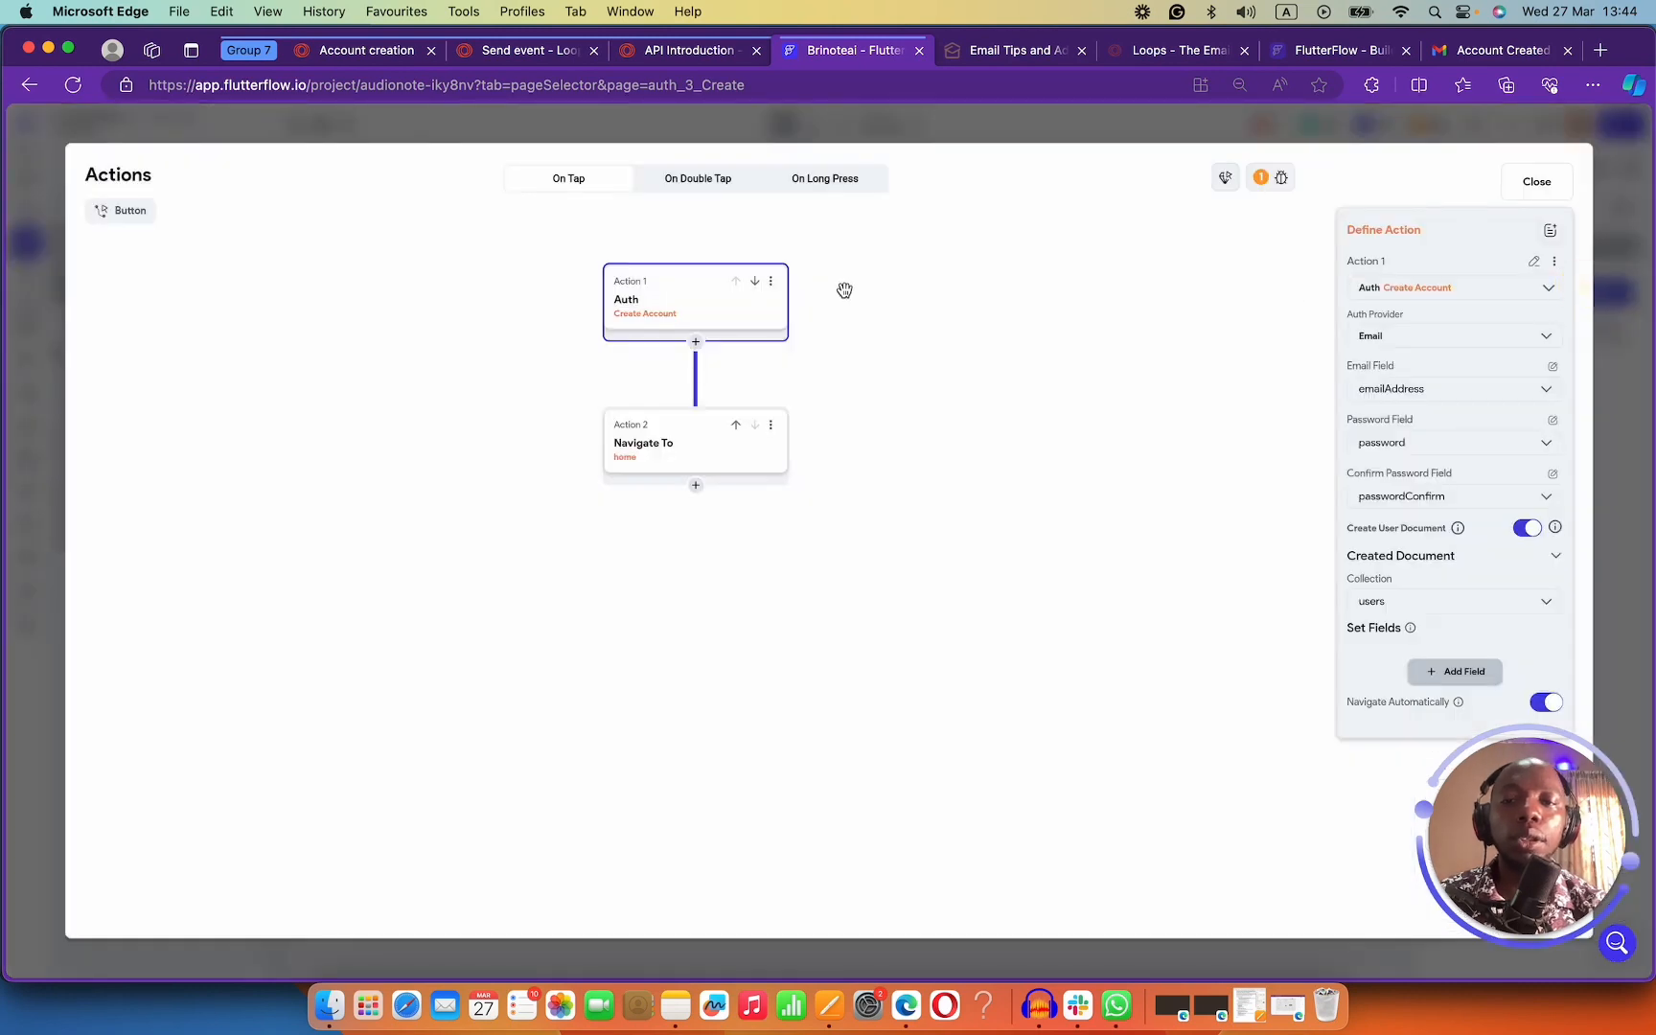
pyautogui.click(696, 343)
pyautogui.click(696, 373)
pyautogui.click(1429, 347)
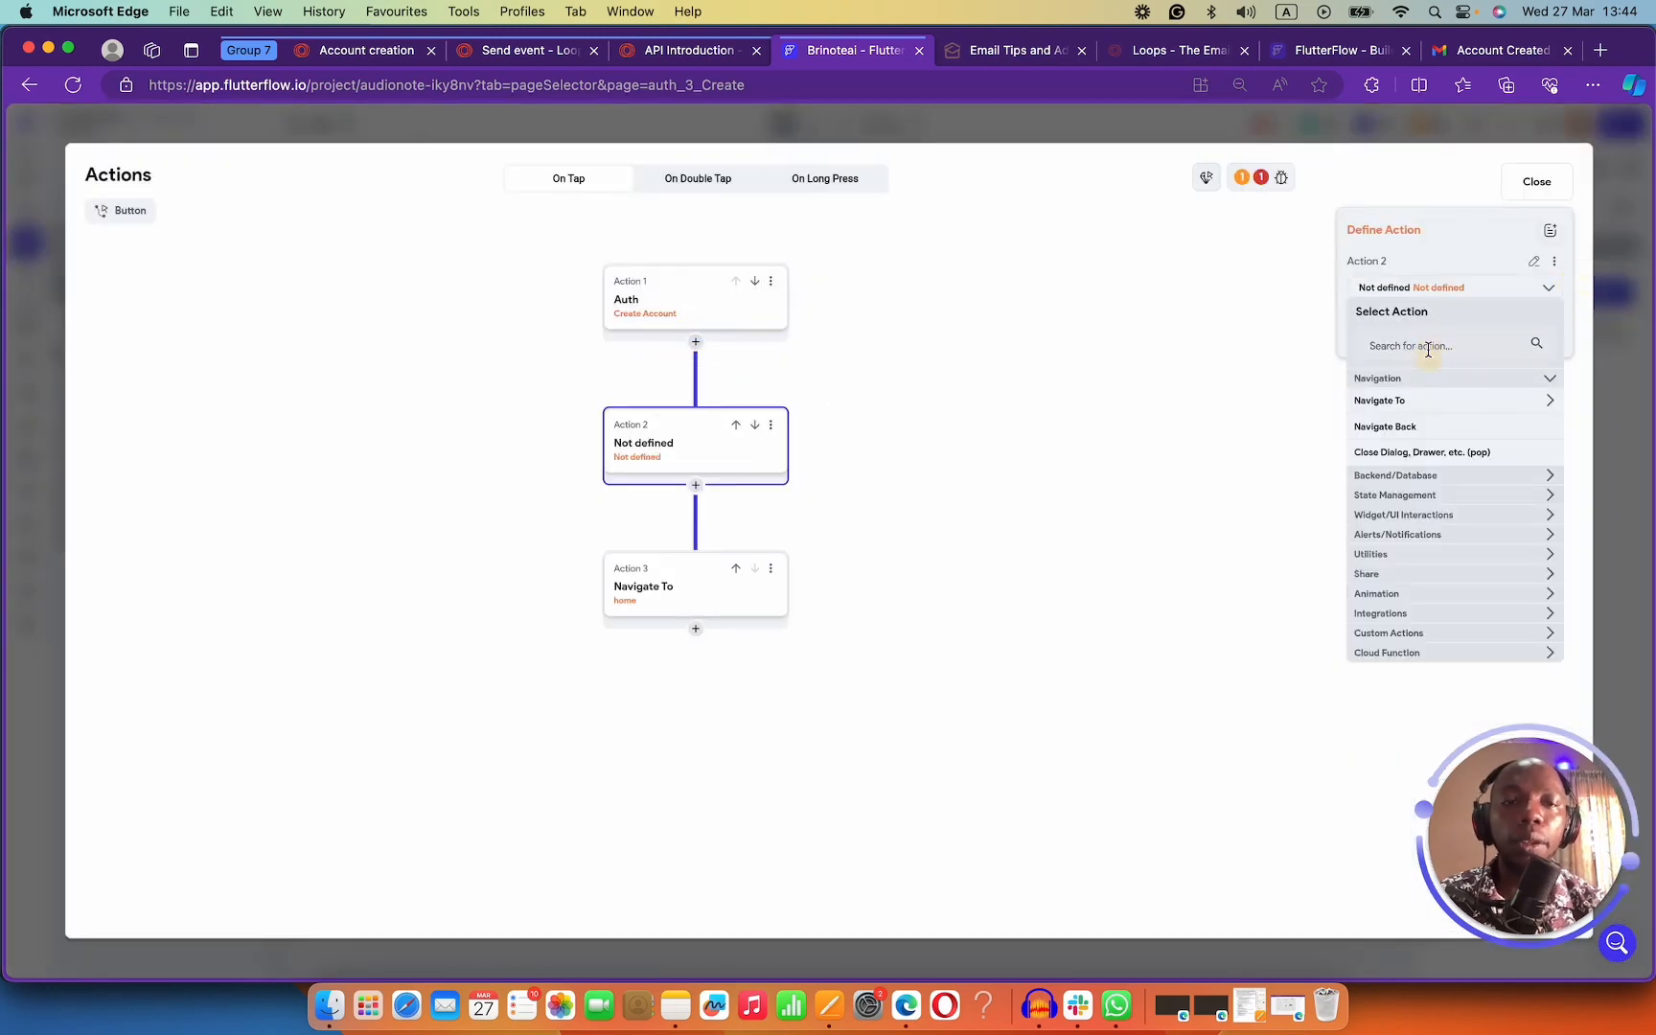
pyautogui.write('api')
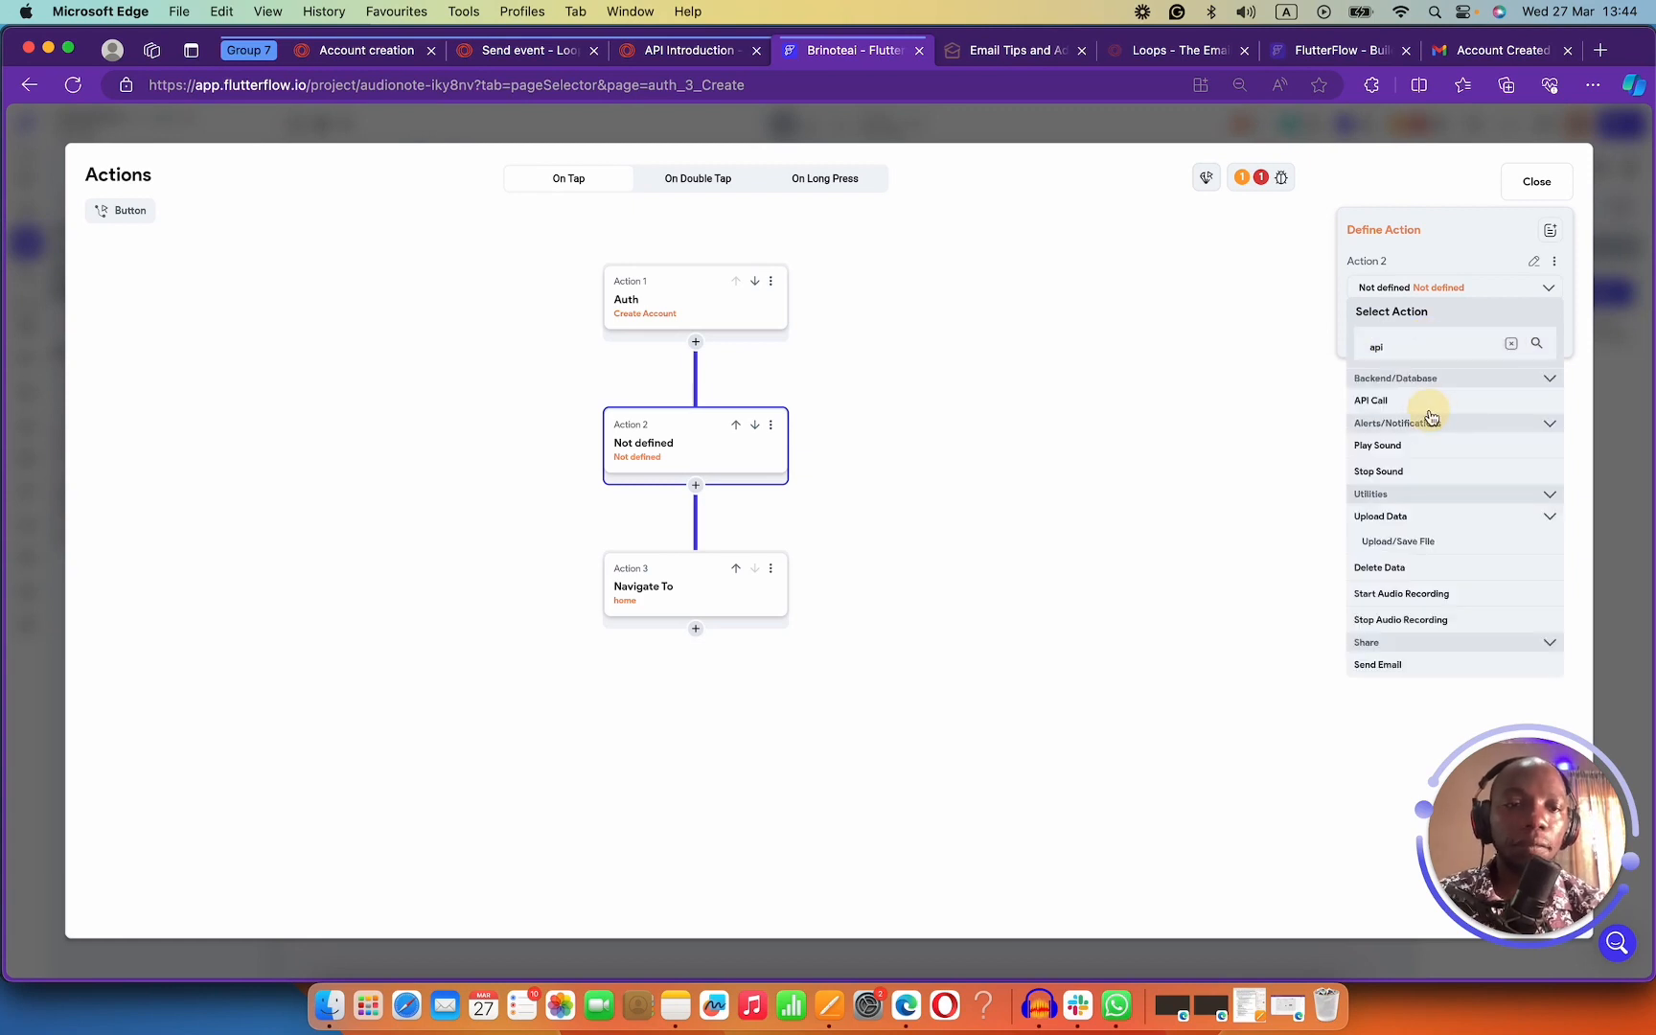
pyautogui.click(1431, 403)
pyautogui.click(1373, 357)
pyautogui.click(1404, 373)
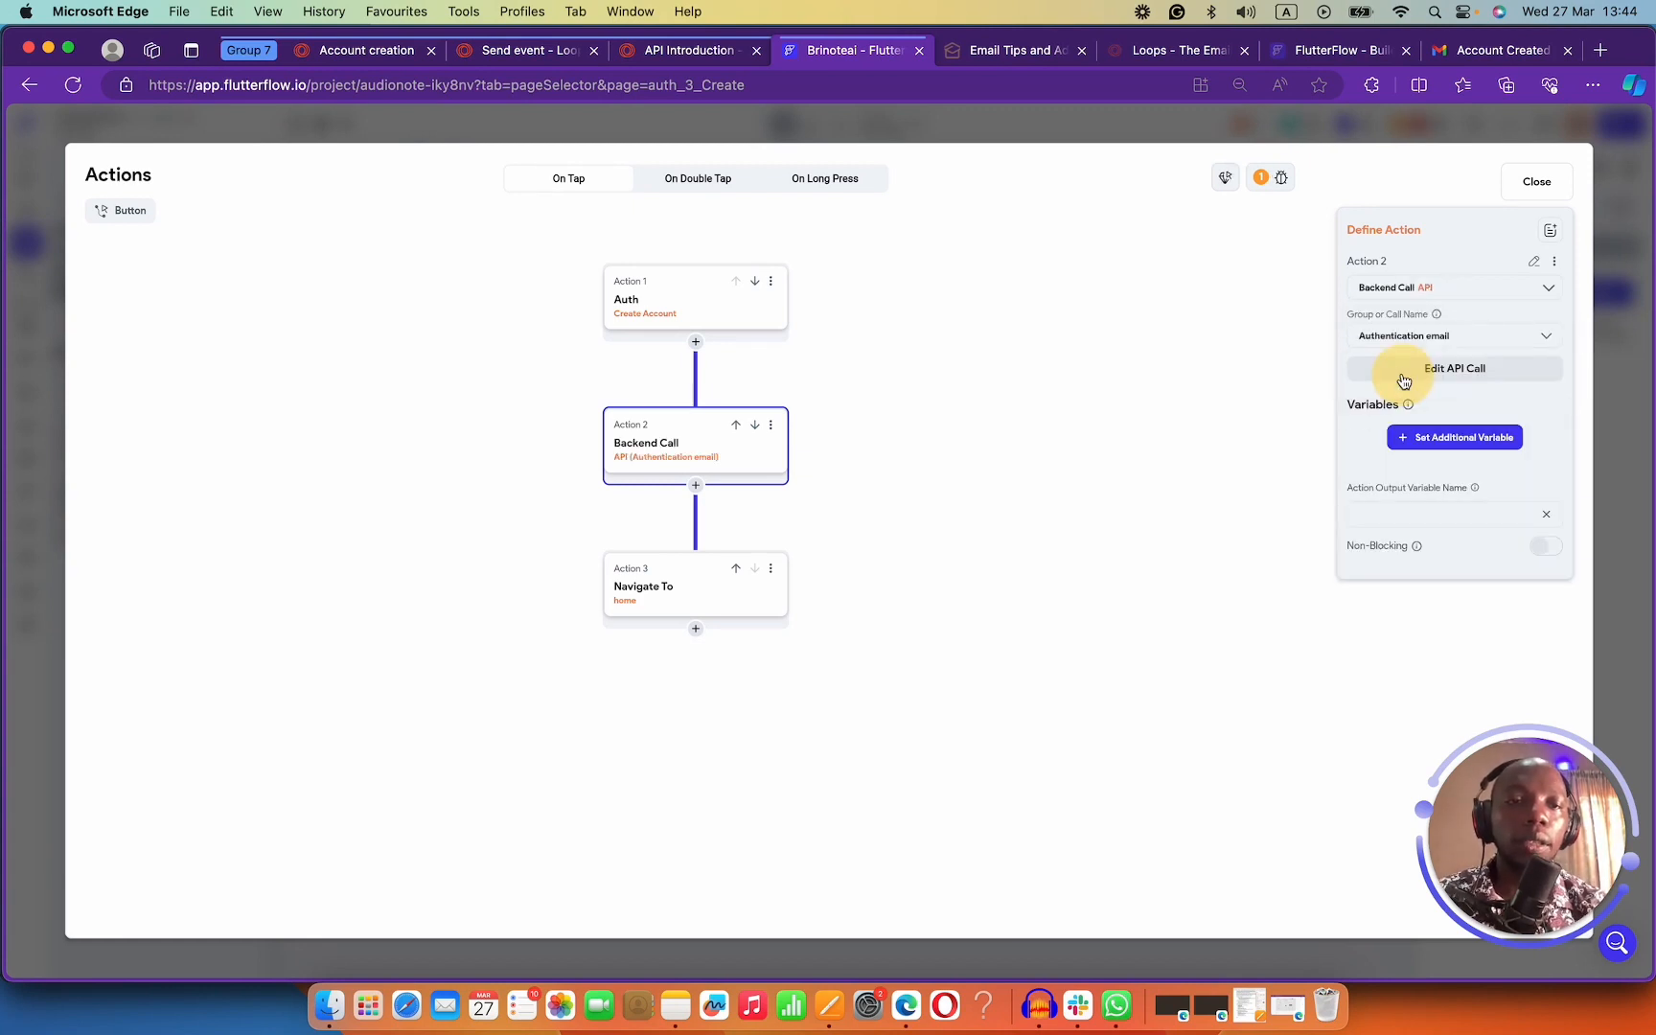
# Name the call's output loopsCall and pass the emailAddress field as the email variable.
pyautogui.click(1411, 516)
pyautogui.write('caa')
pyautogui.press('BackSpace')
pyautogui.press('BackSpace')
pyautogui.press('BackSpace')
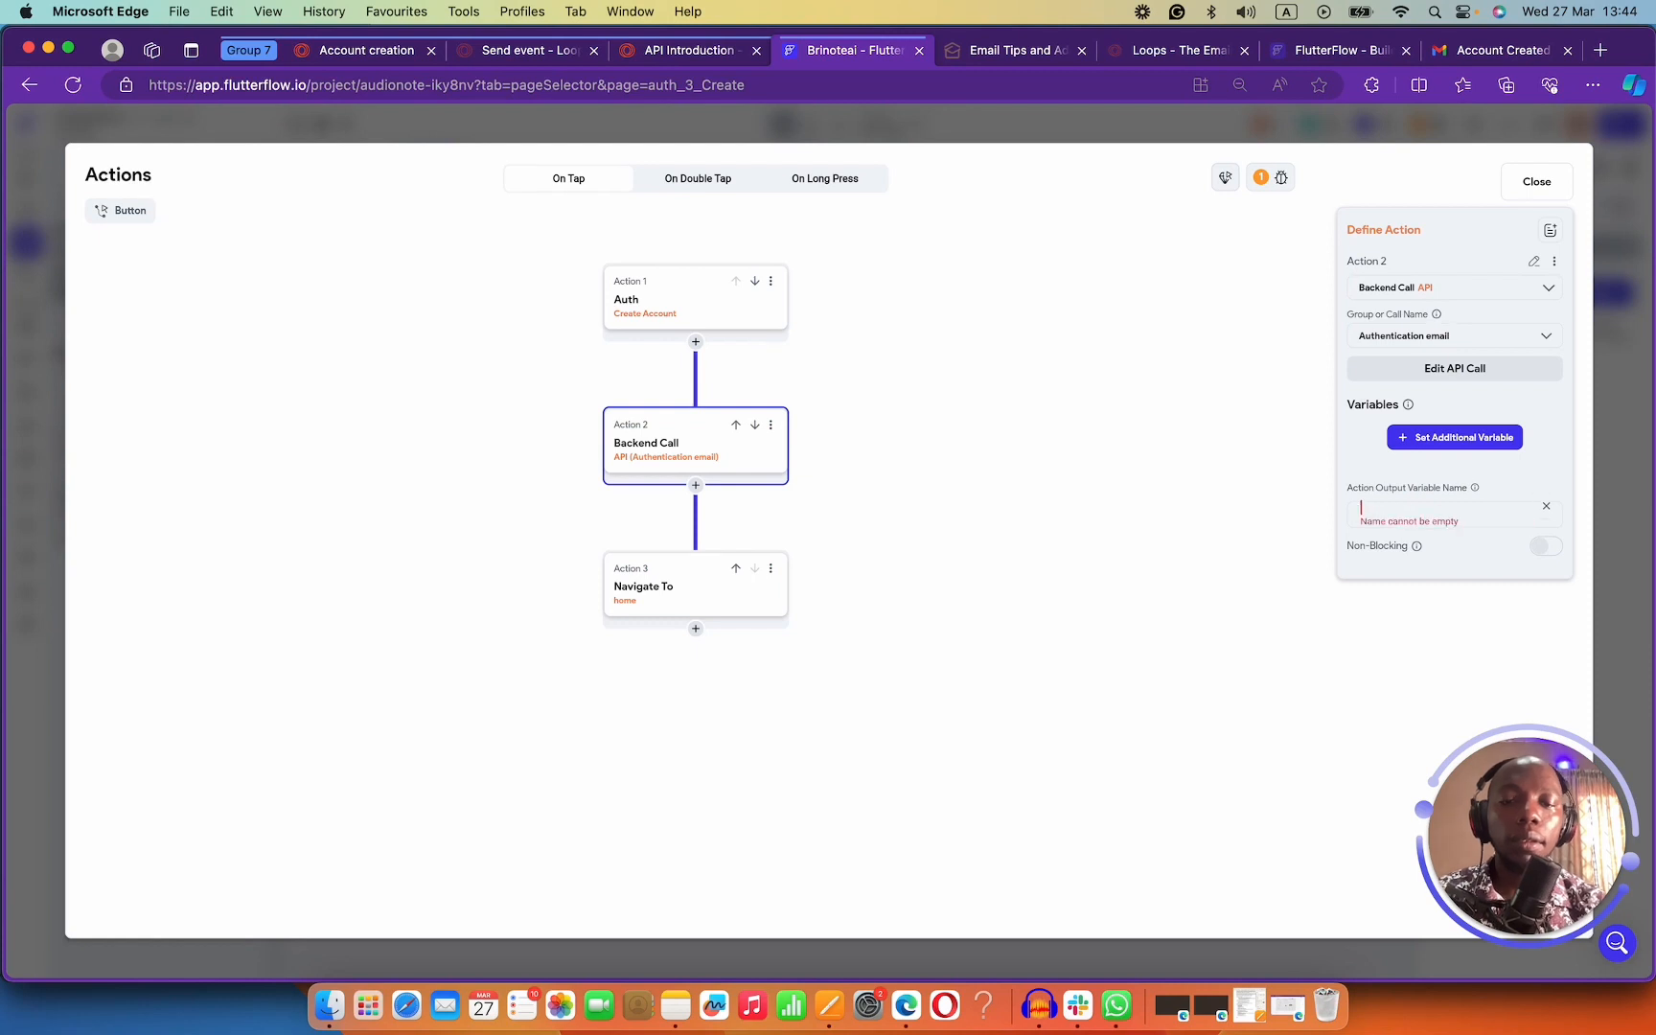
pyautogui.write('loopsCall')
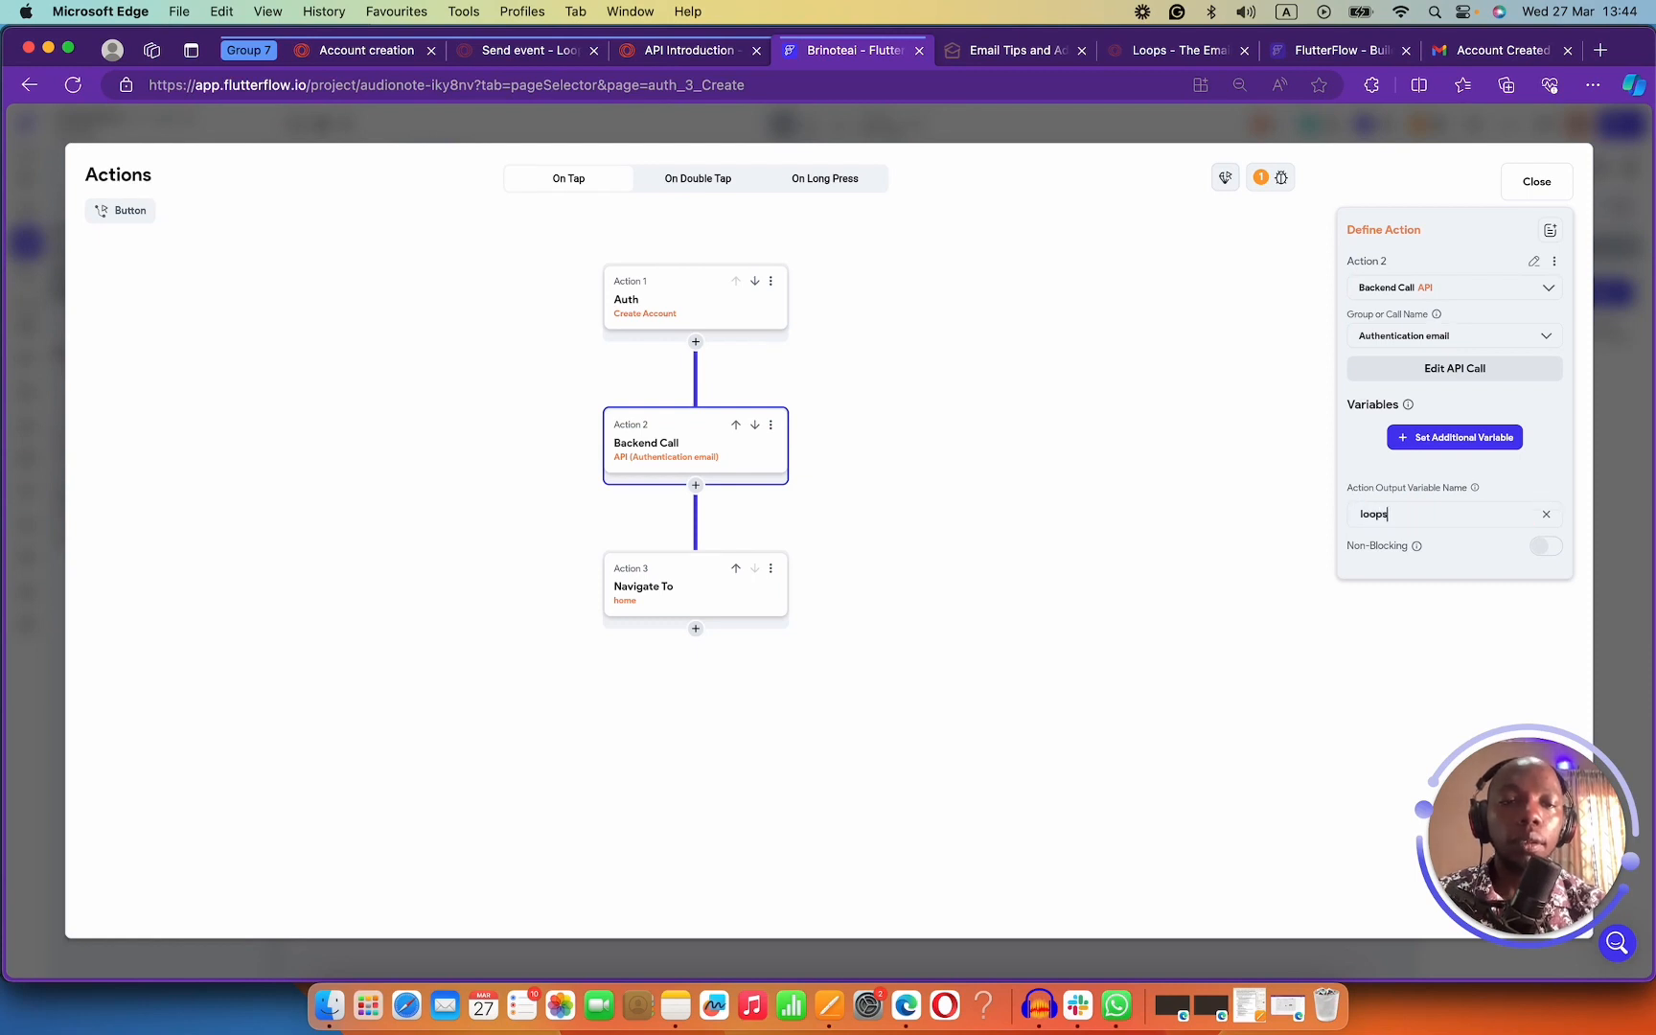
pyautogui.click(1407, 430)
pyautogui.click(1388, 515)
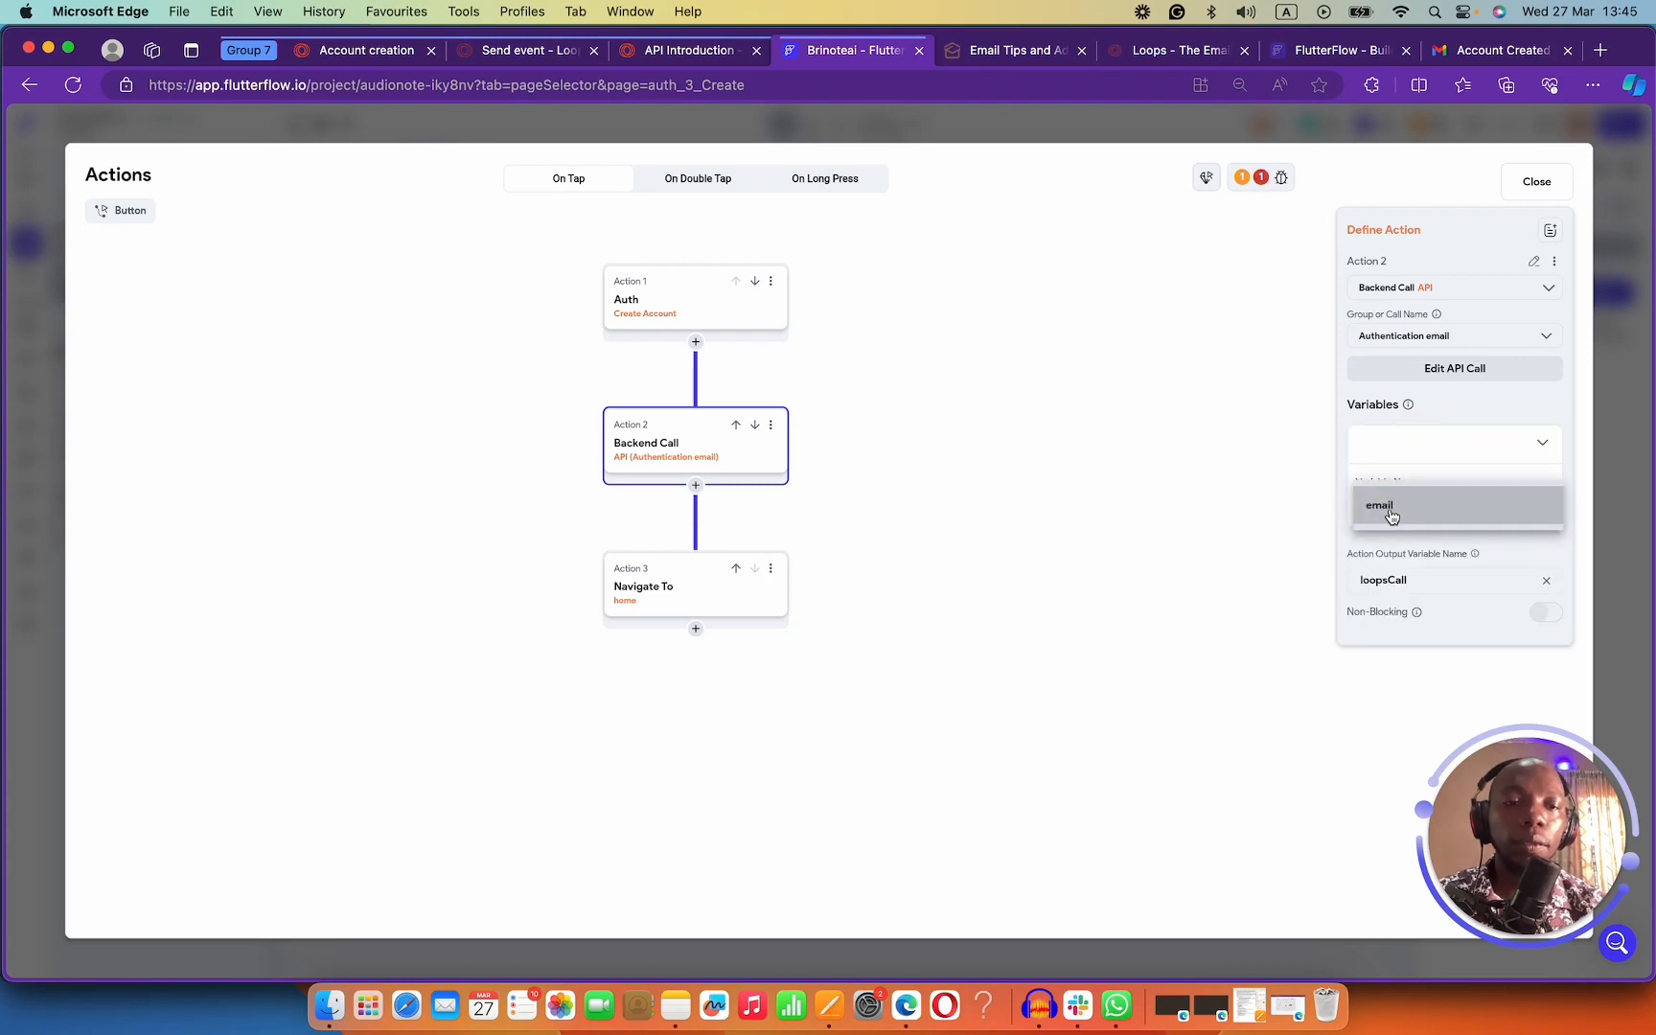
pyautogui.click(1390, 514)
pyautogui.click(1388, 538)
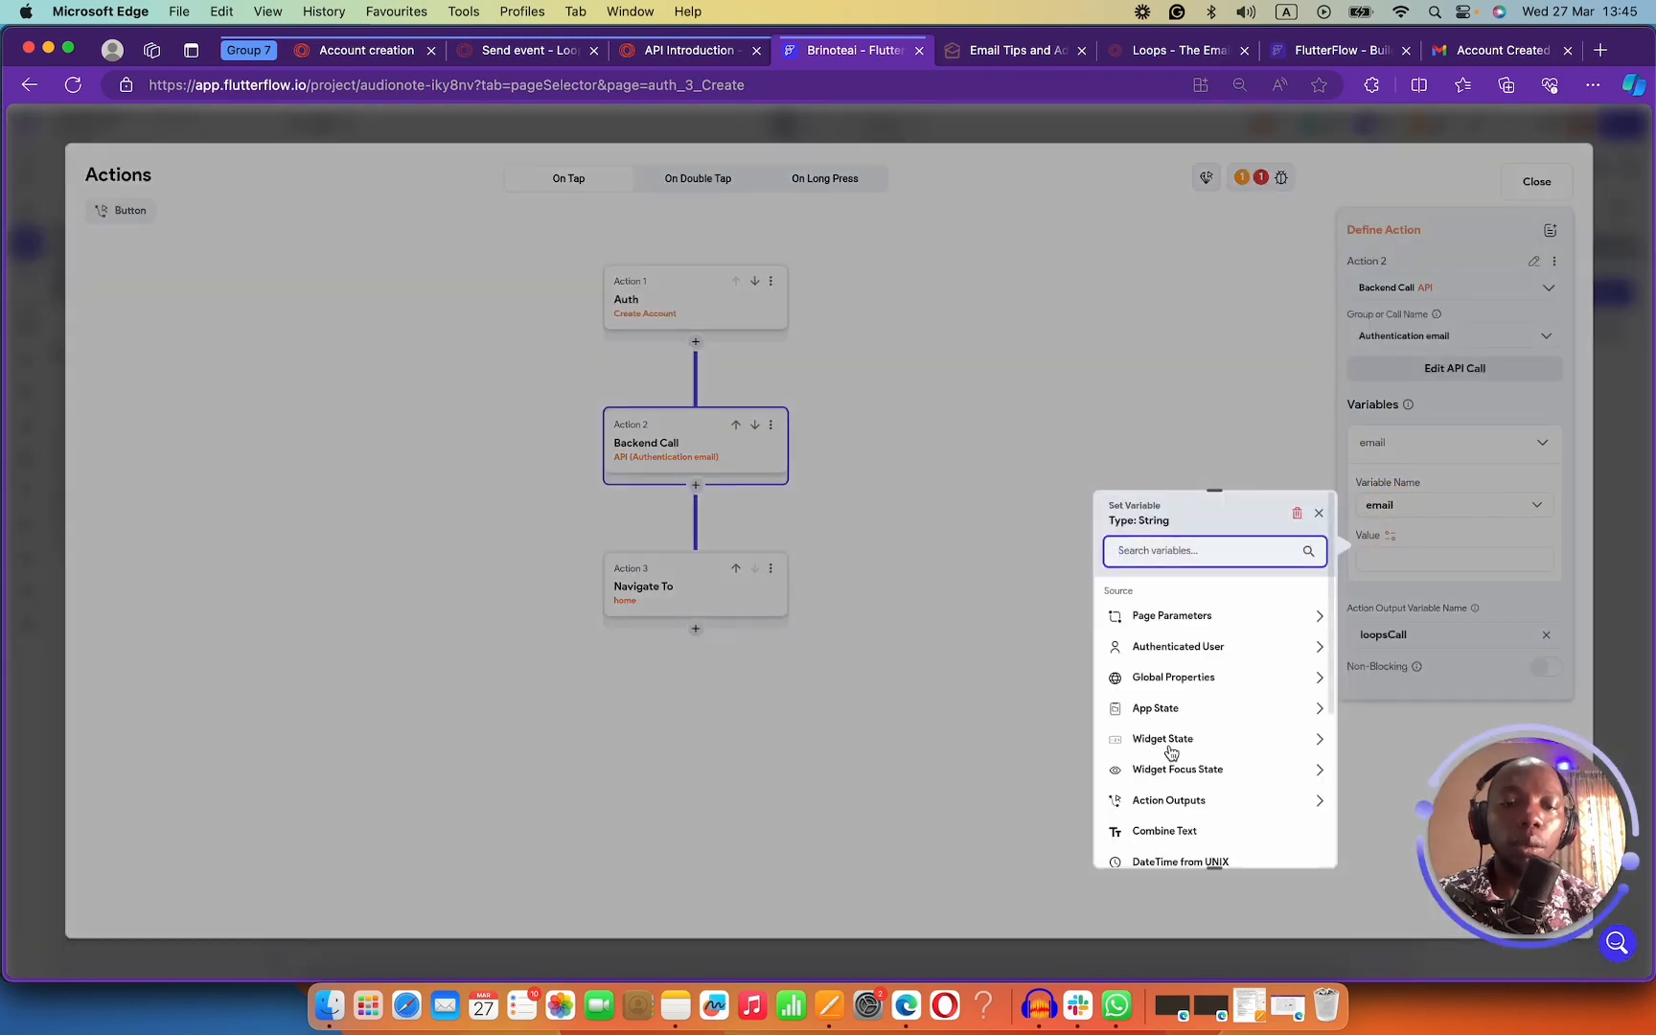
pyautogui.click(1160, 739)
pyautogui.click(1193, 795)
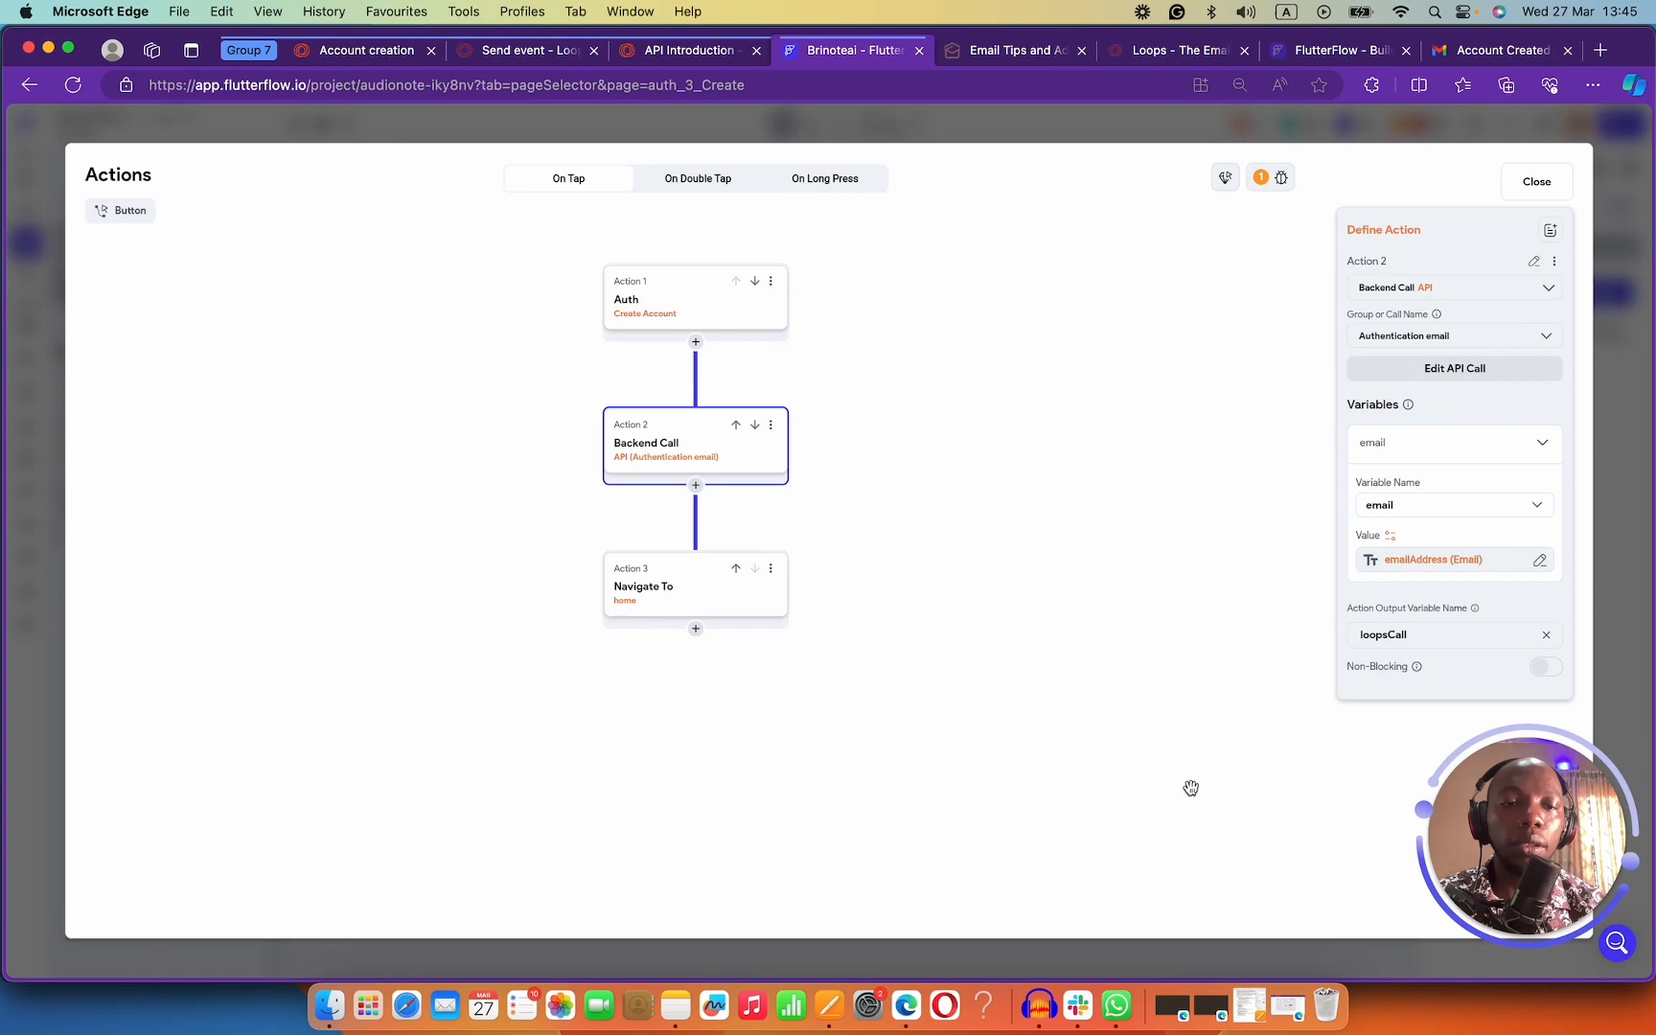
# Review the Auth and Backend Call actions, then close the action flow editor.
pyautogui.click(1011, 558)
pyautogui.click(676, 475)
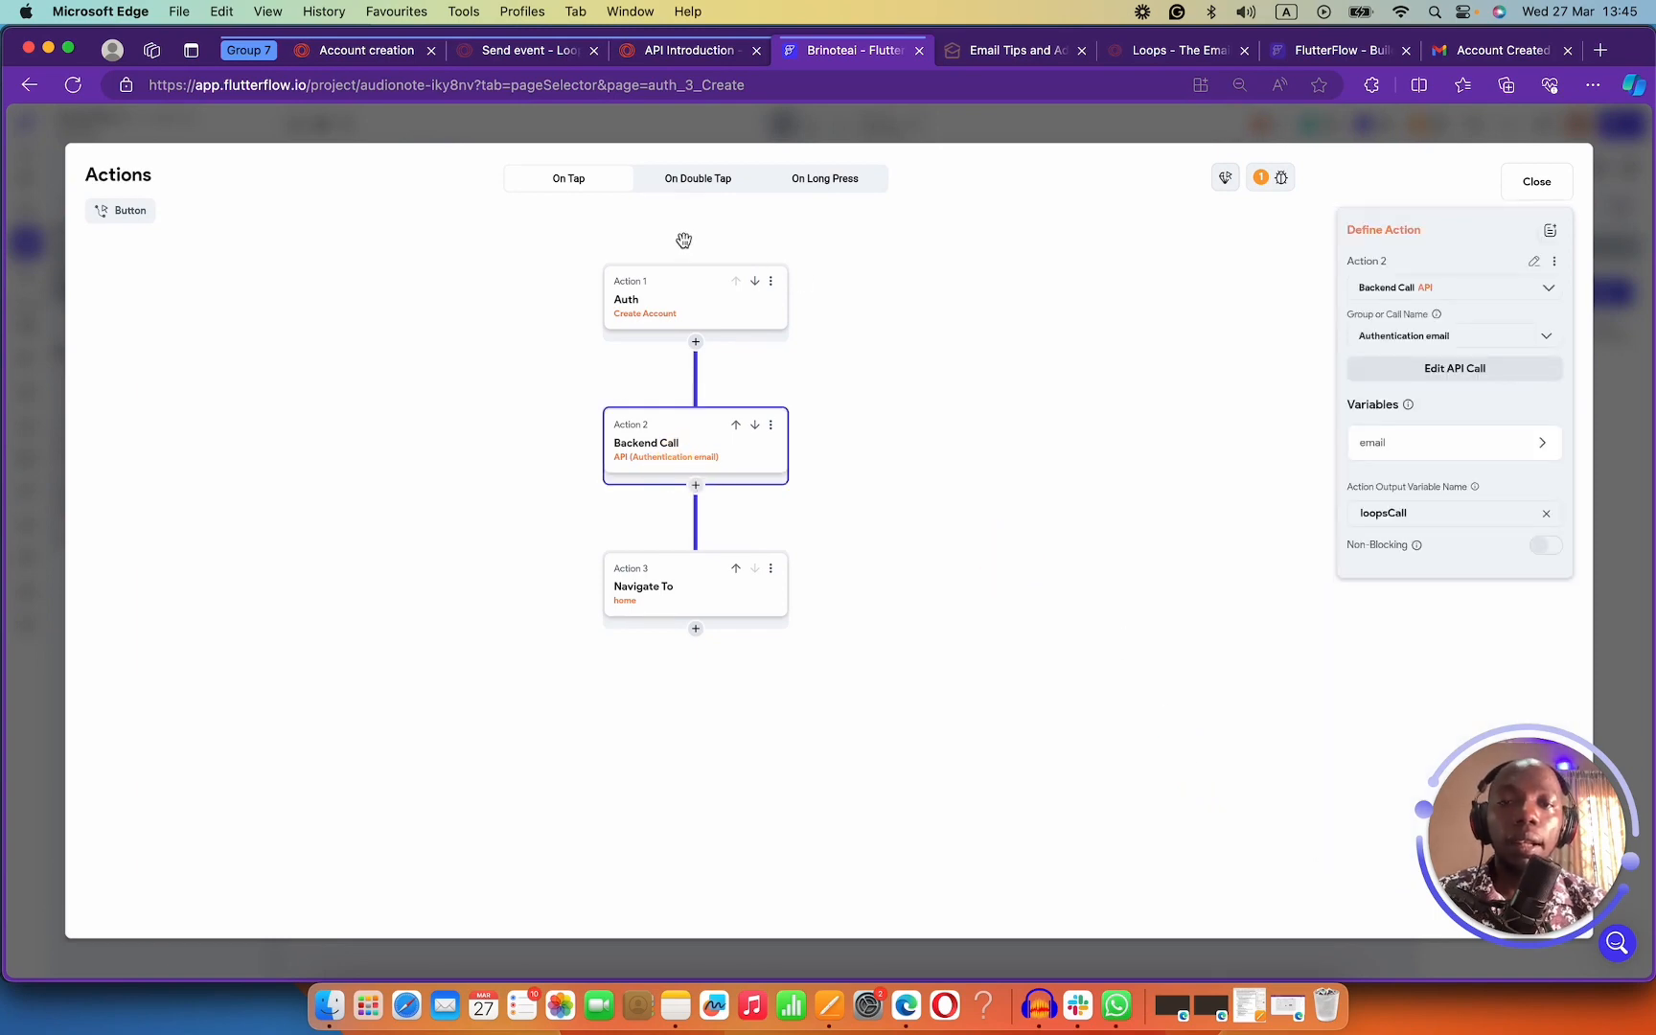
pyautogui.click(701, 302)
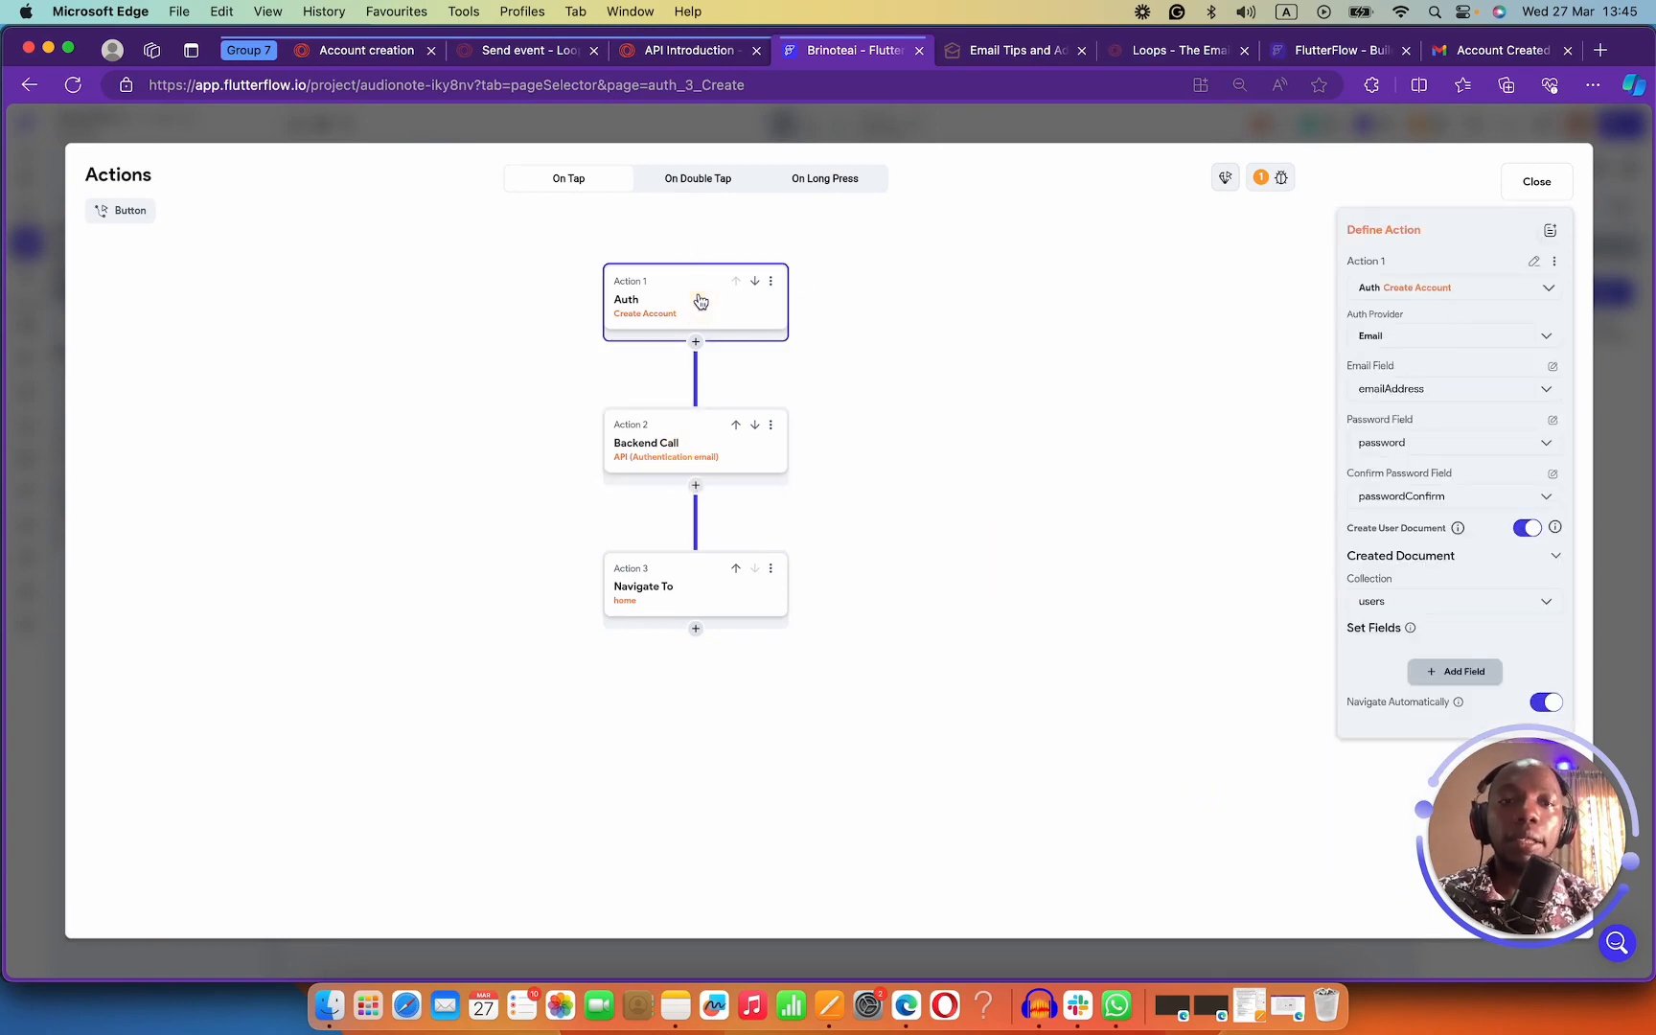
pyautogui.click(1538, 181)
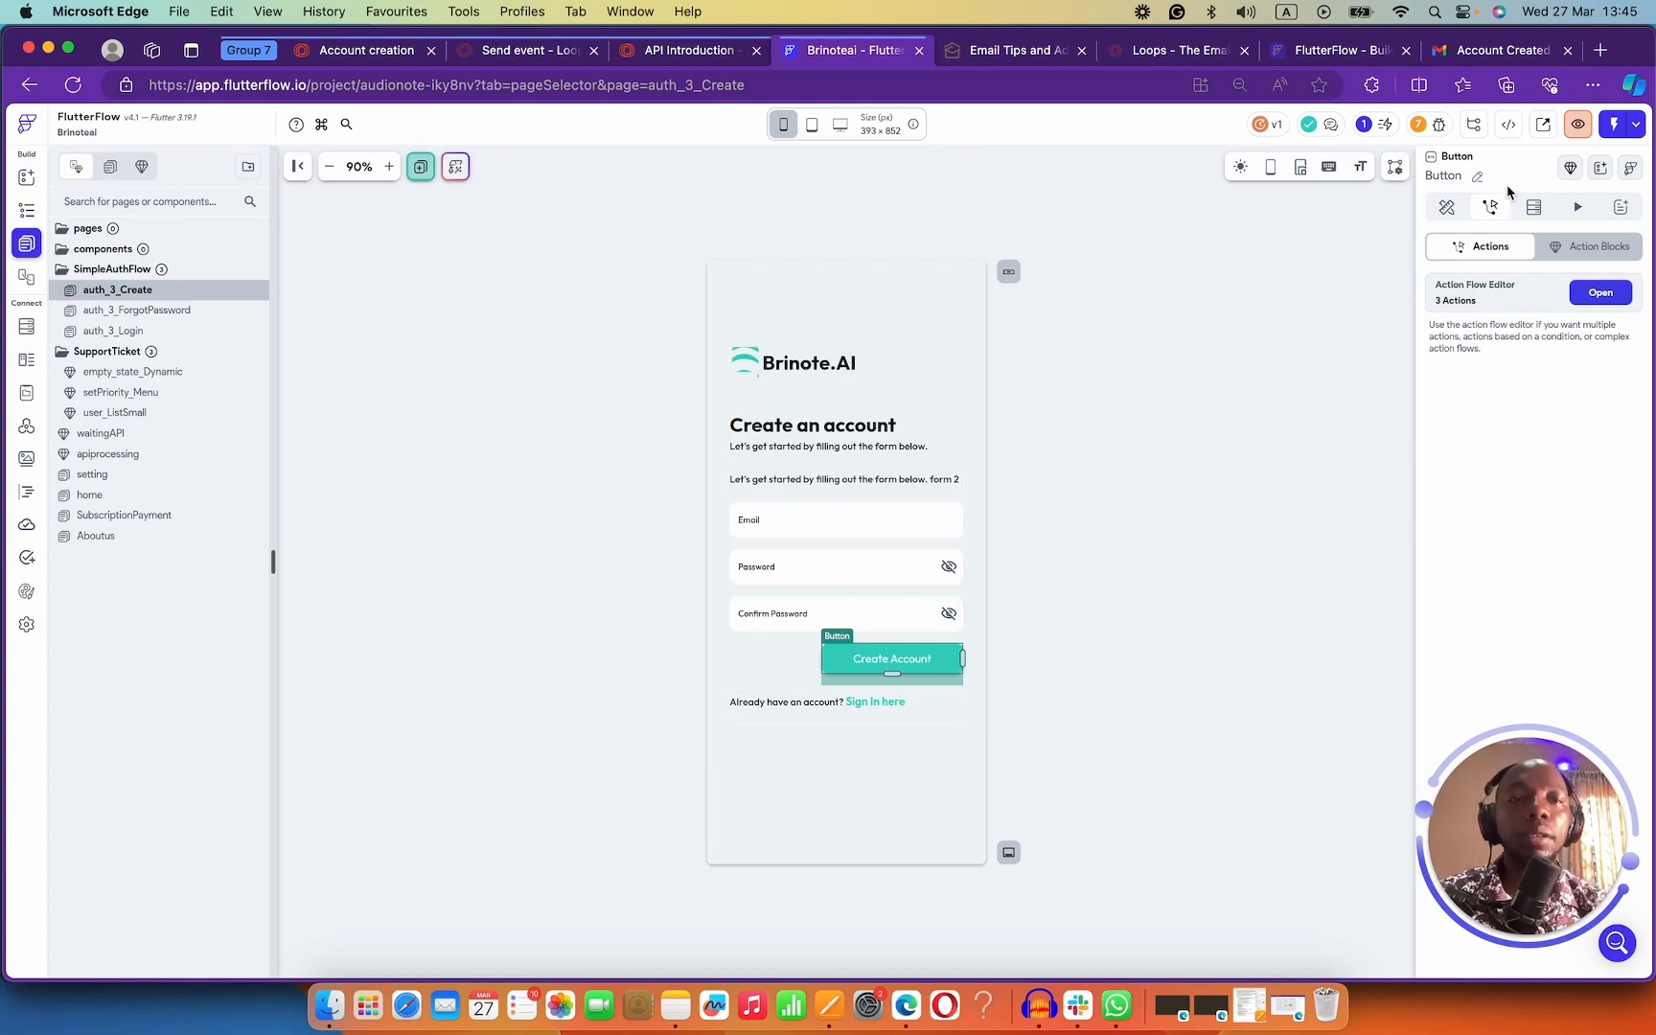
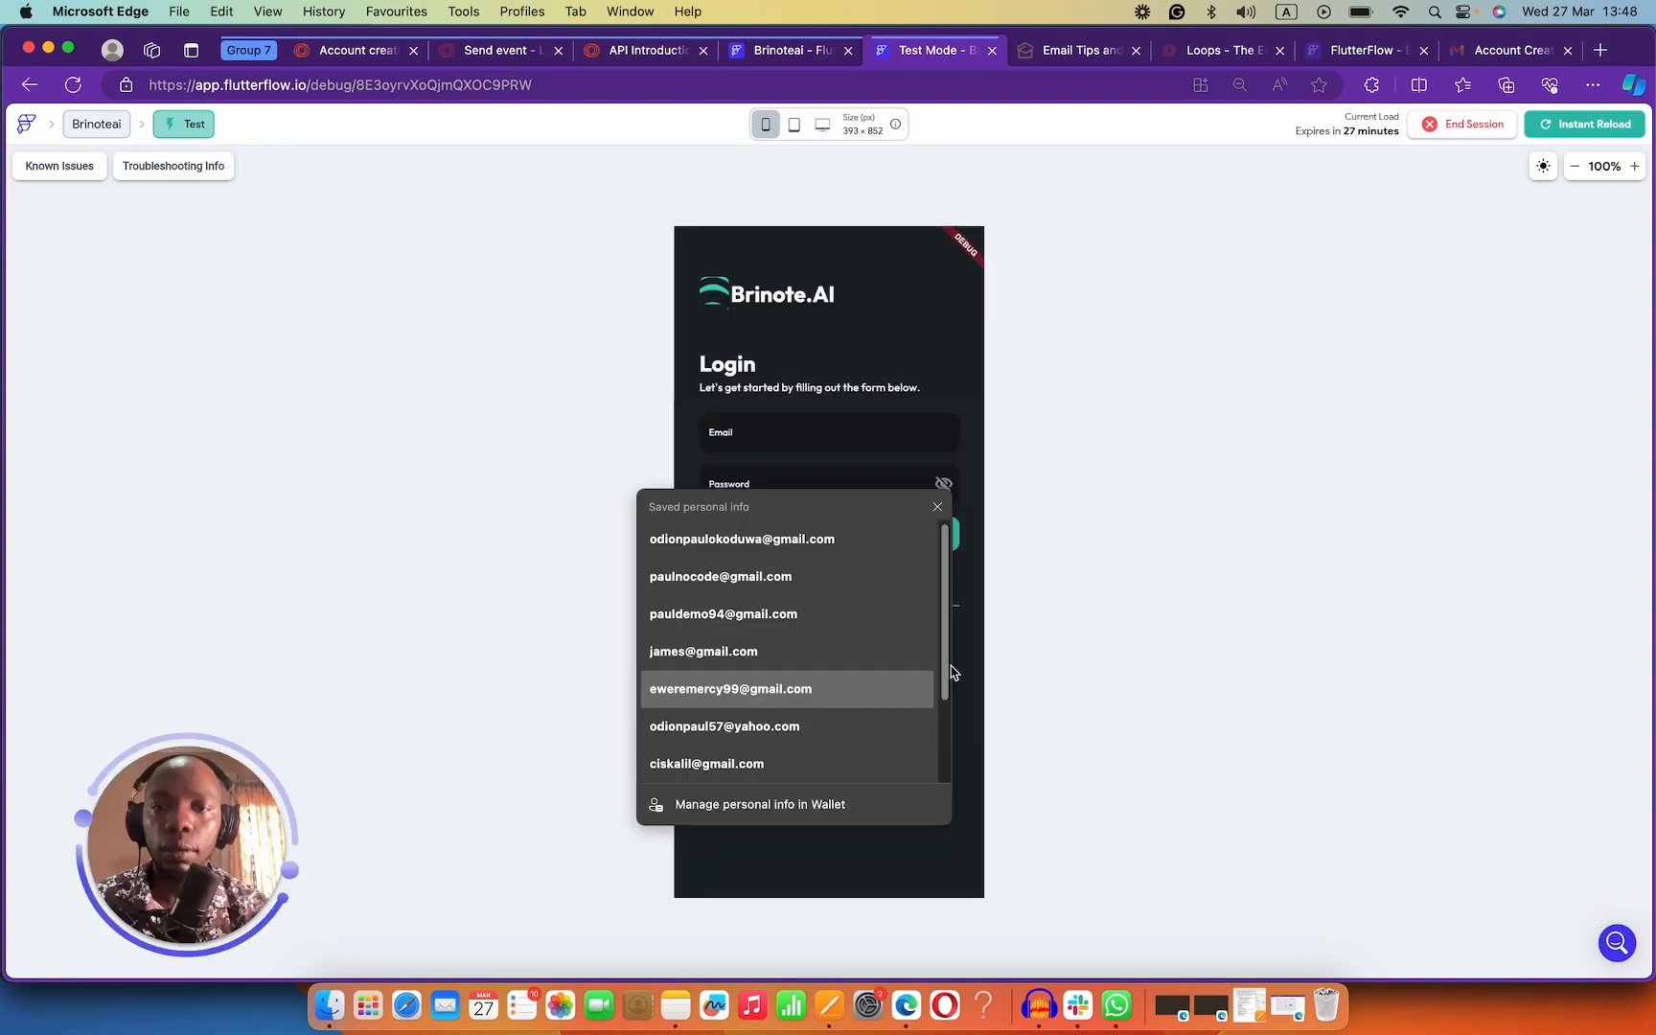
# Bring the test app to its Create an account page, then view Gmail's Account Created email.
pyautogui.click(944, 512)
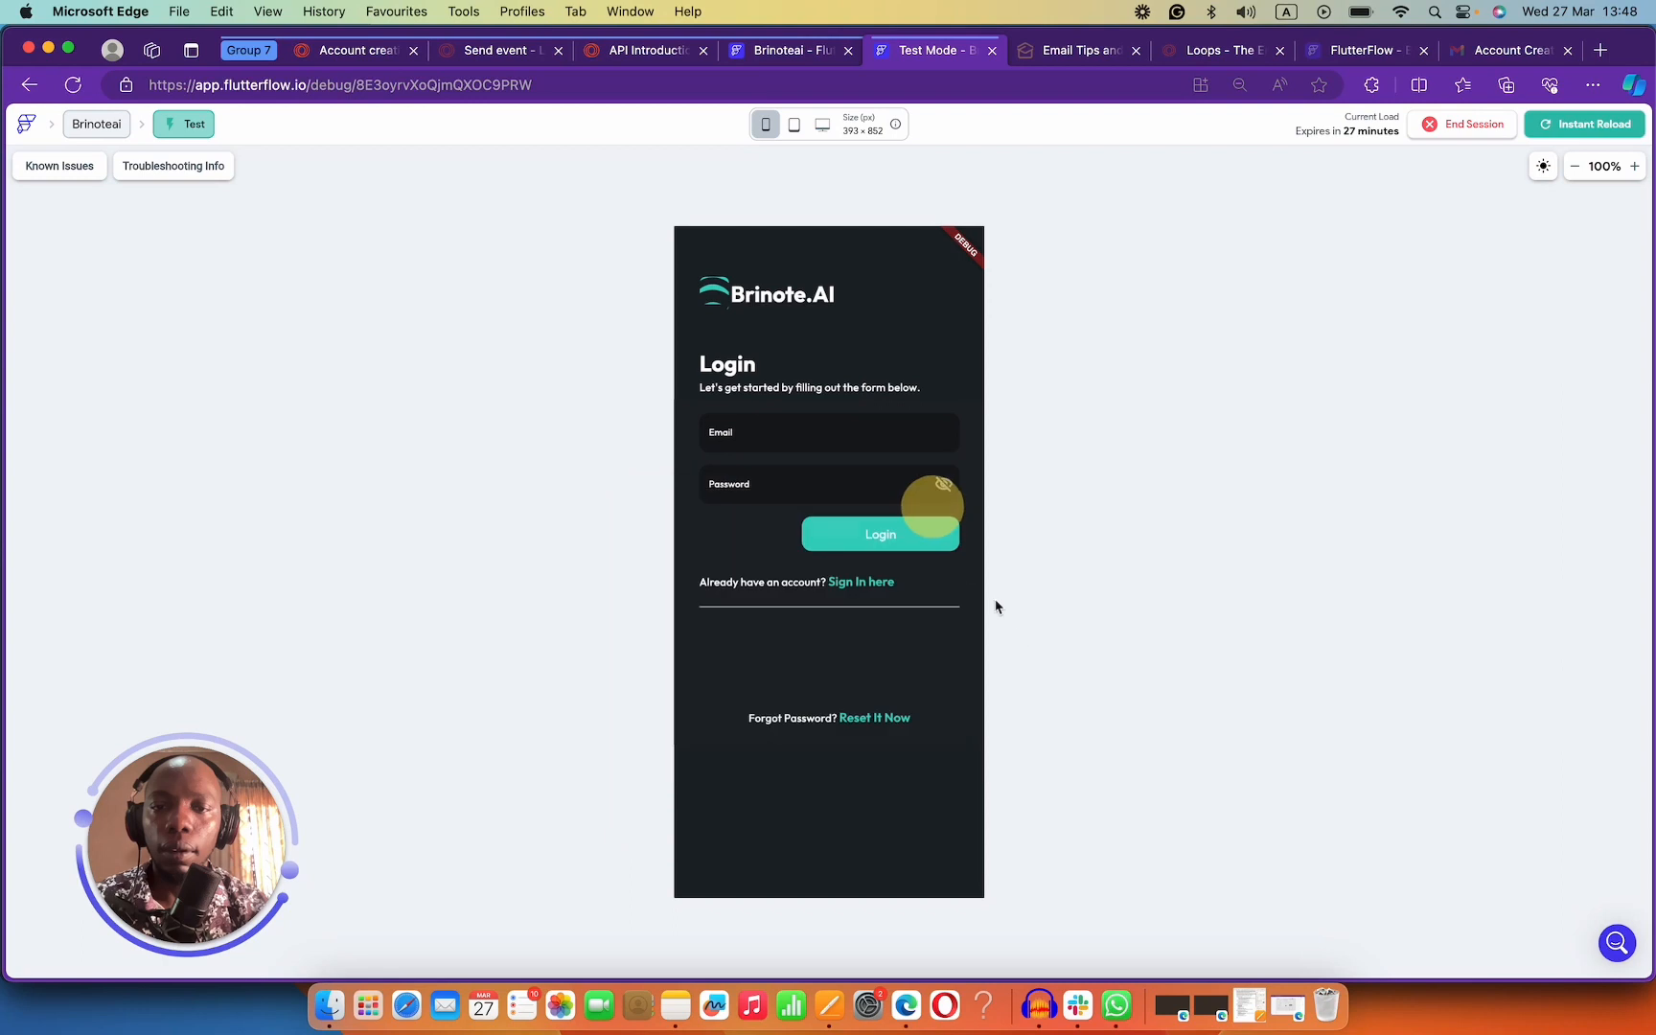
pyautogui.click(869, 582)
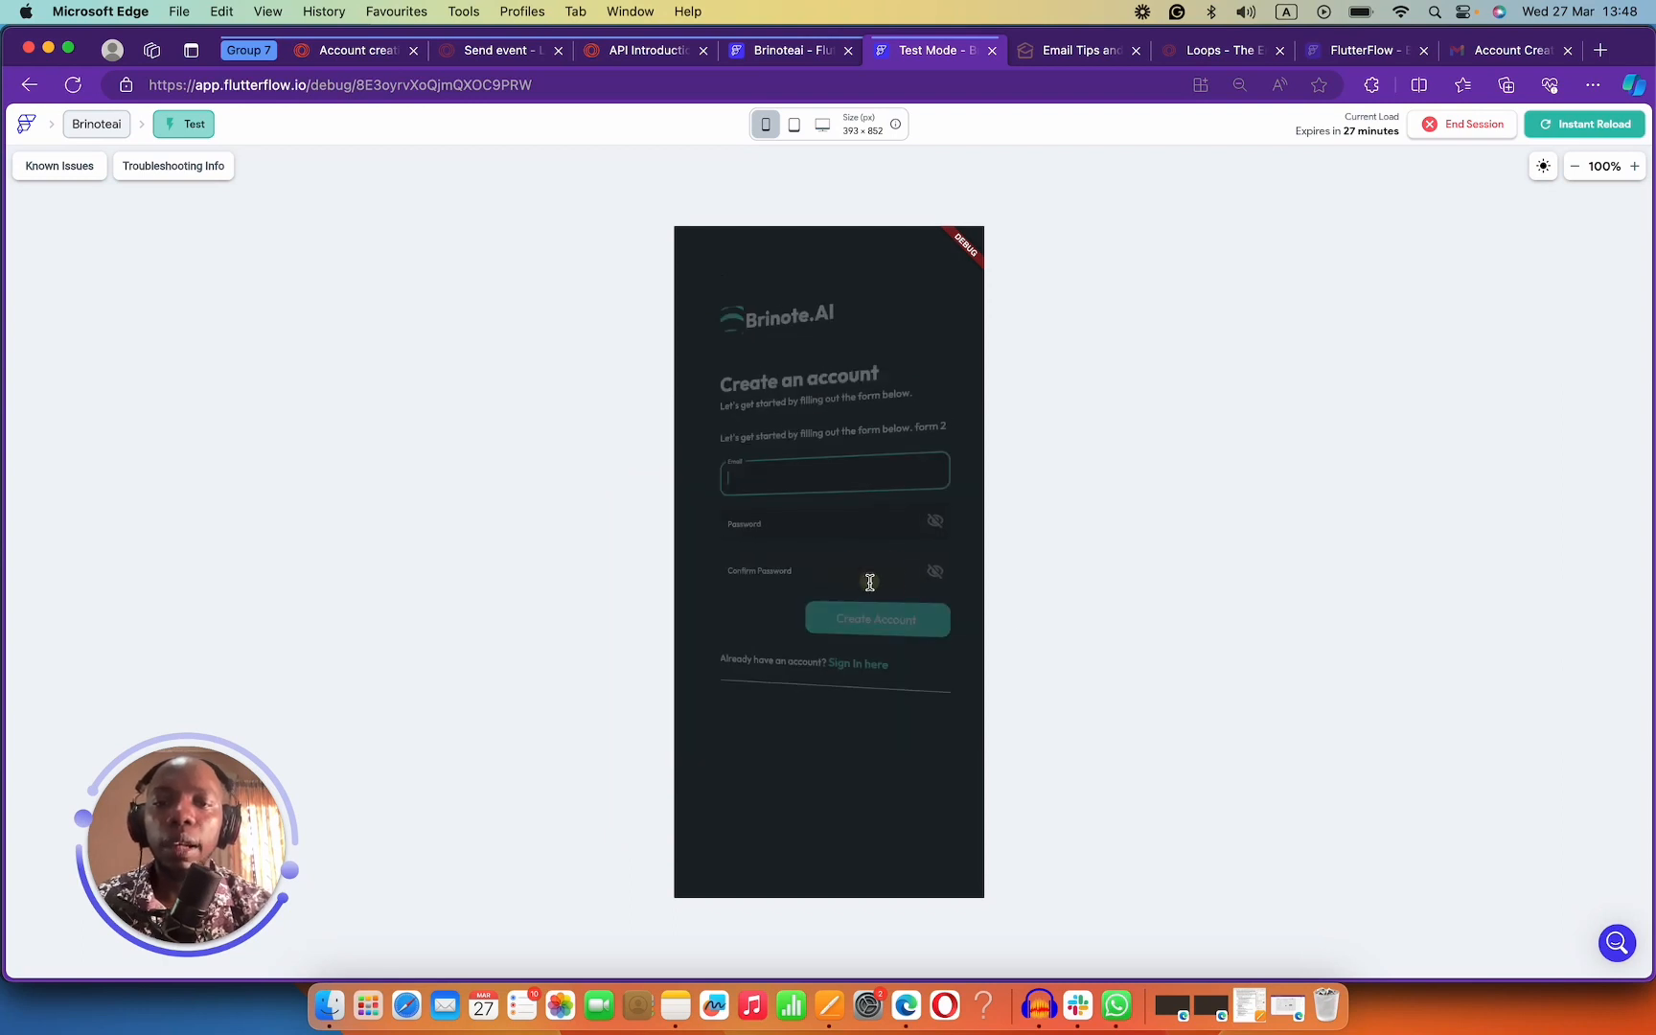
pyautogui.click(782, 471)
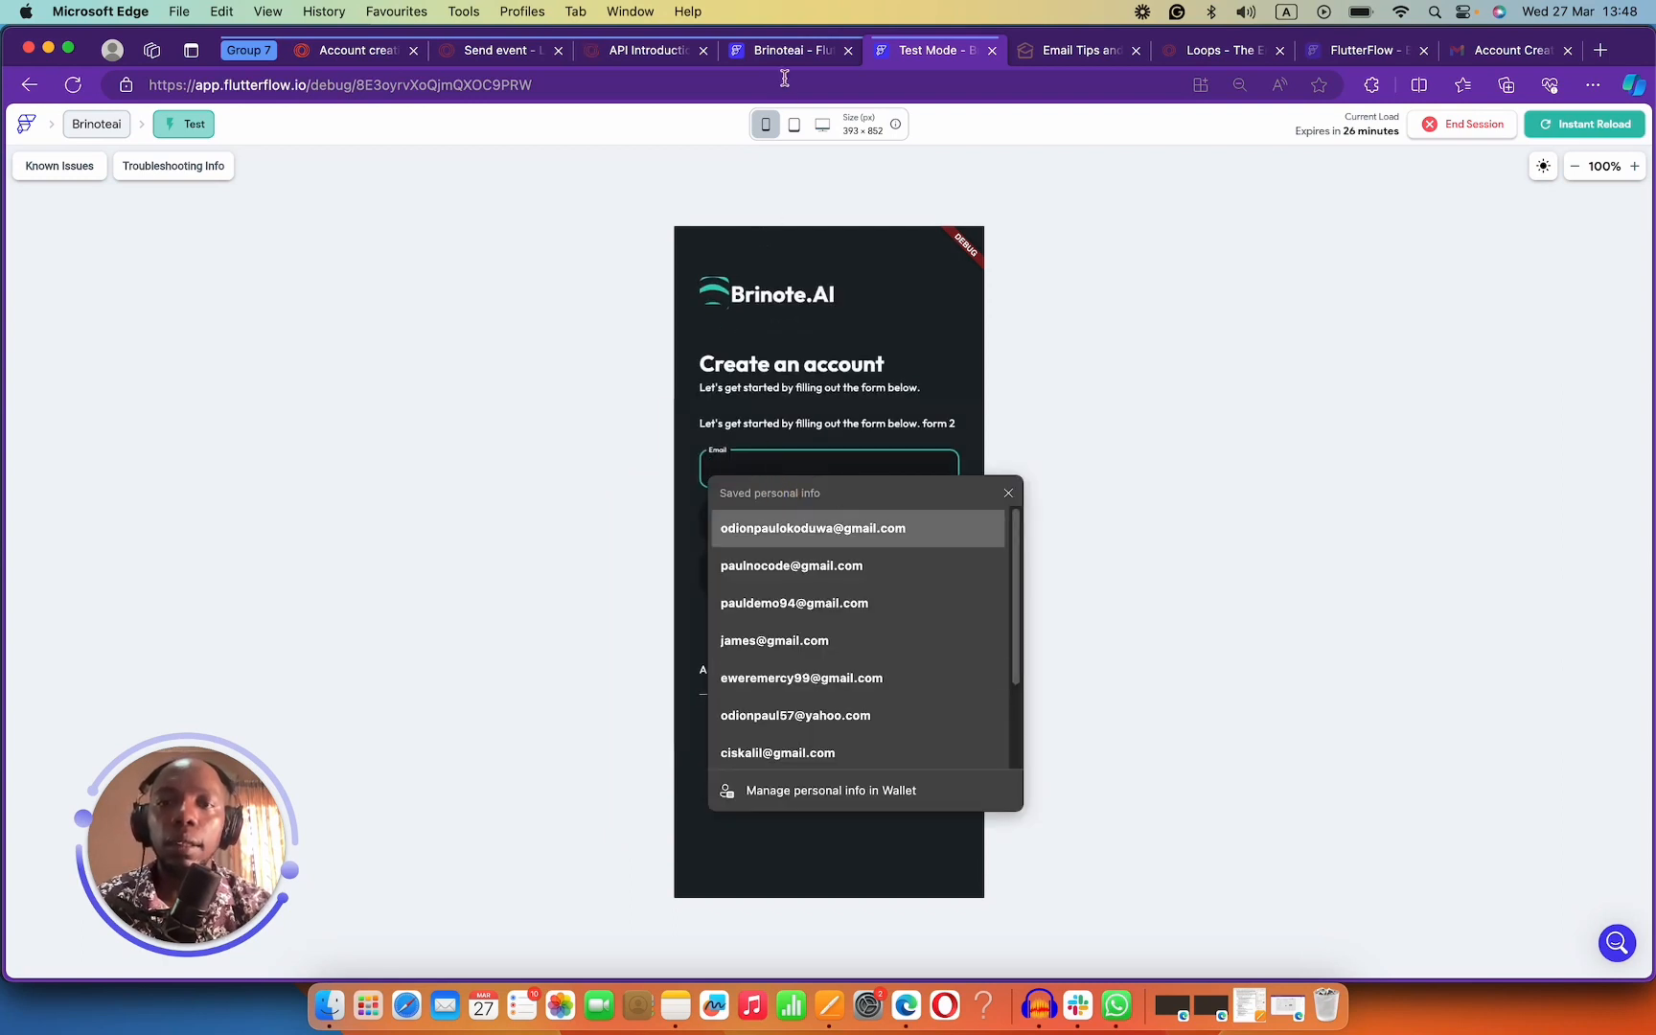
pyautogui.click(1495, 49)
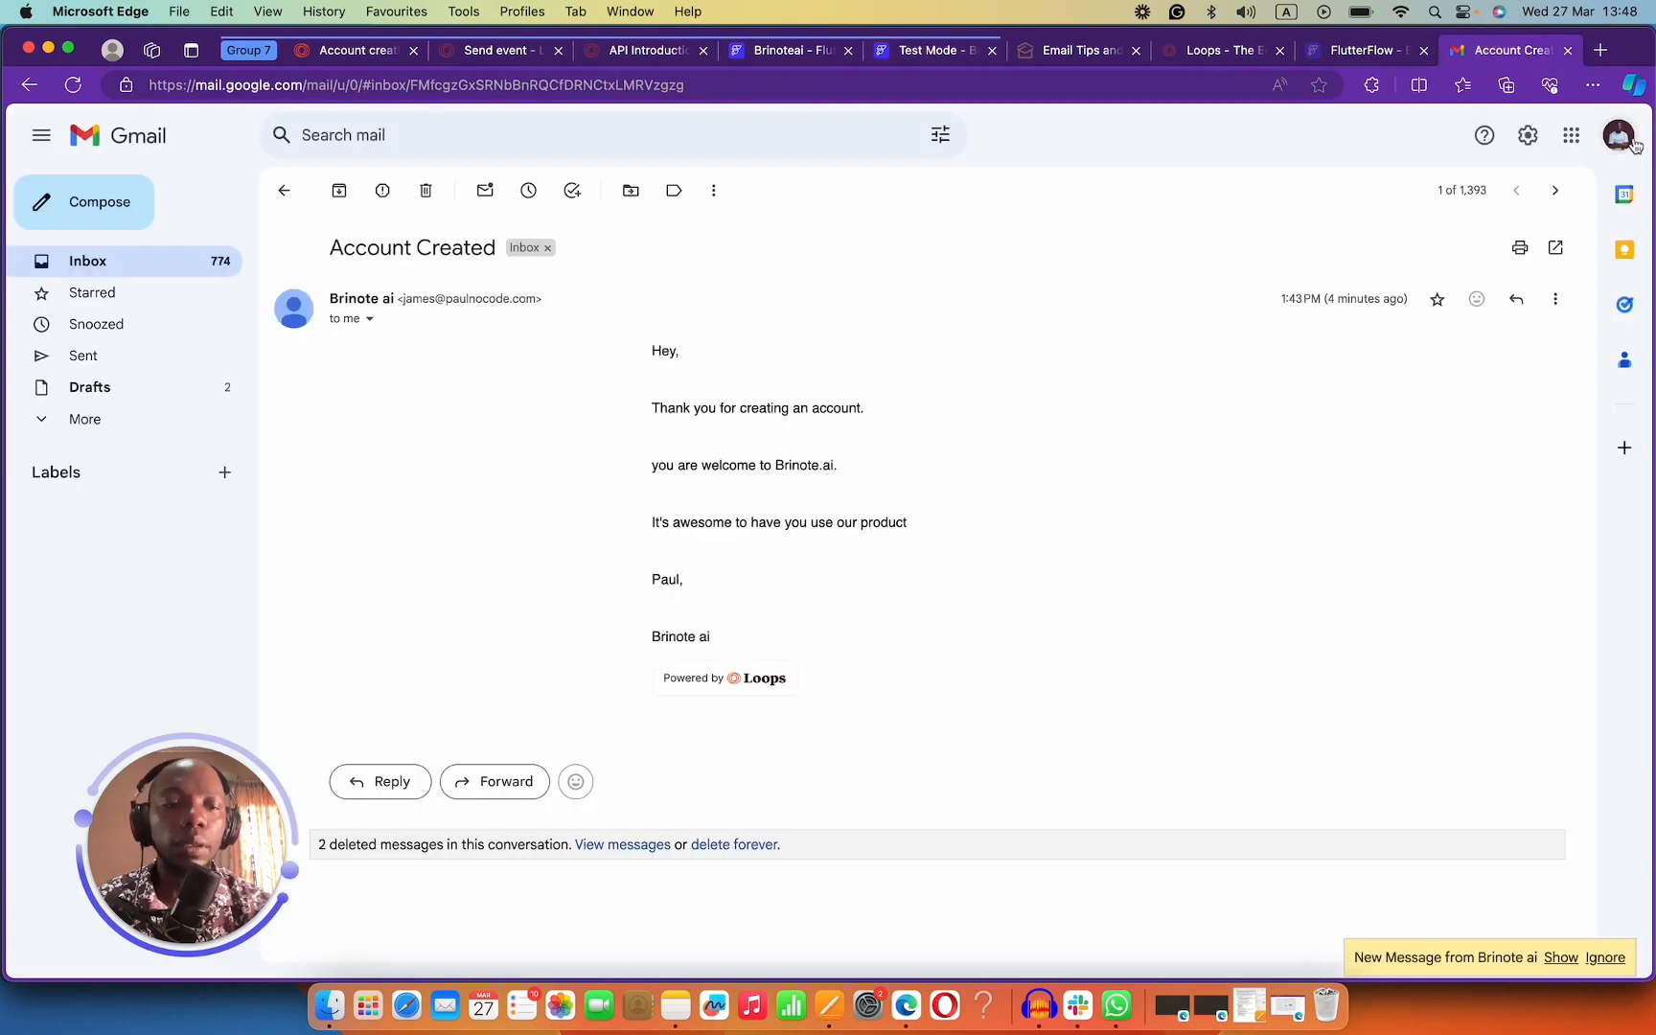
# Switch Gmail to another Google account's inbox and close the old email tab.
pyautogui.click(1627, 139)
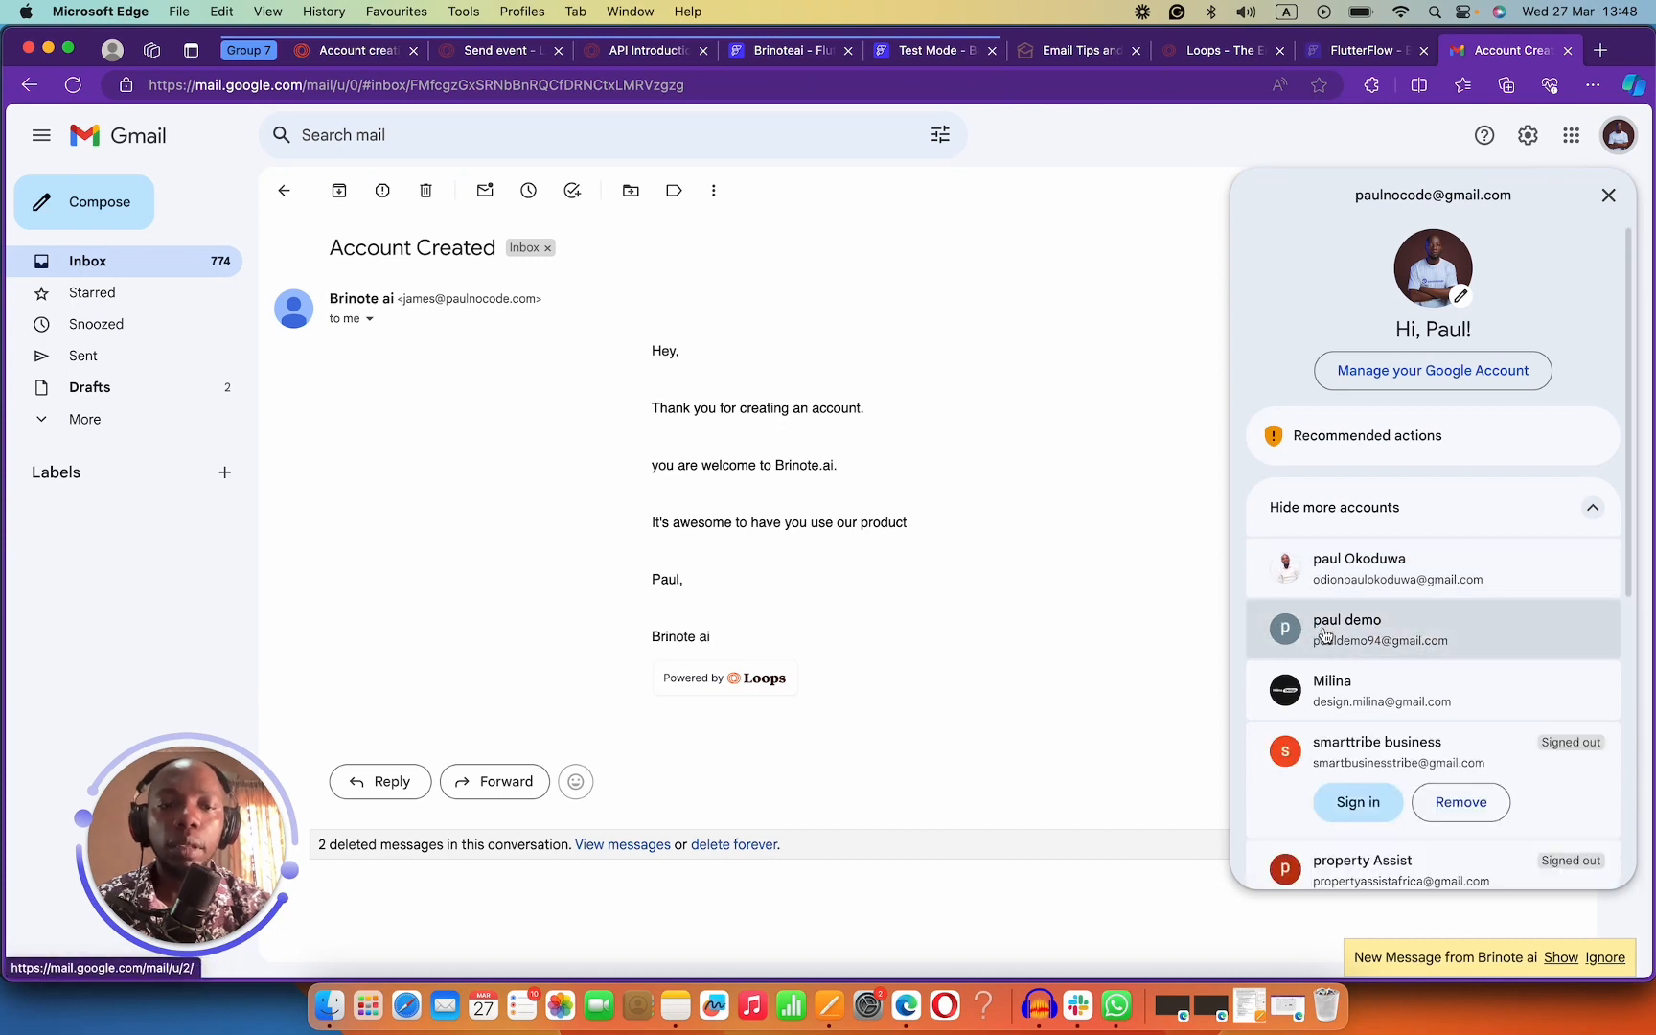
pyautogui.click(1353, 690)
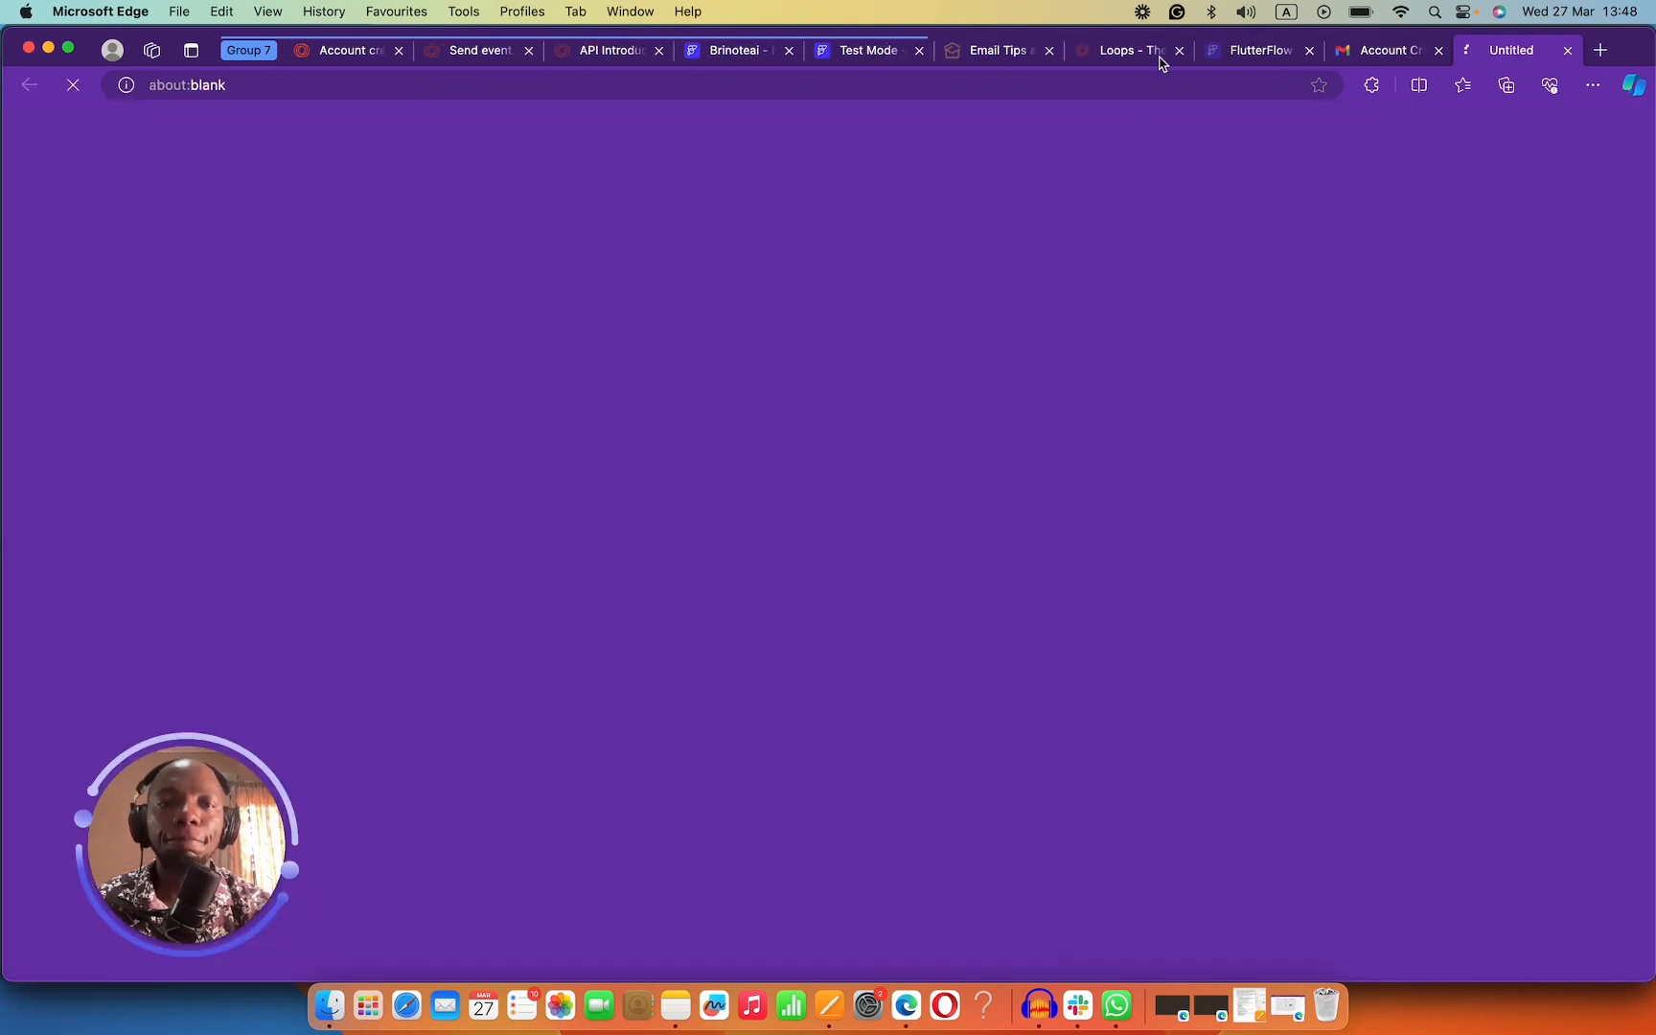
pyautogui.click(1441, 50)
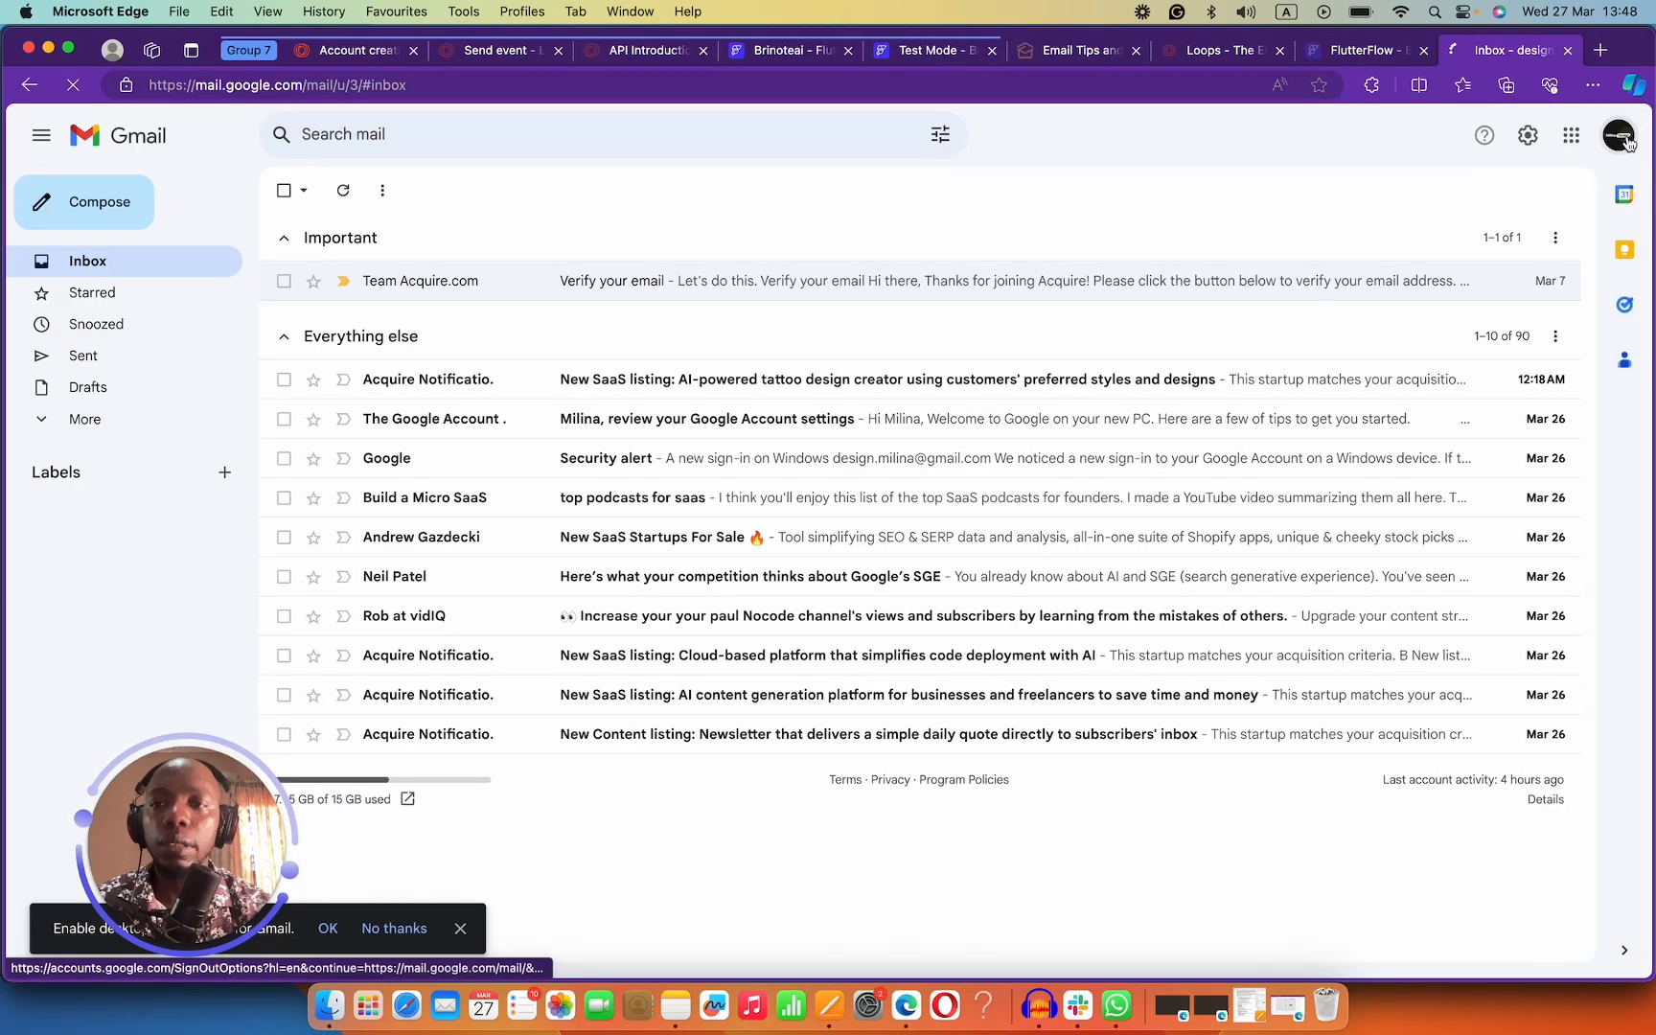
# Copy the current Google account's e-mail address and return to FlutterFlow.
pyautogui.click(1618, 136)
pyautogui.moveTo(1516, 196); pyautogui.dragTo(1295, 216)
pyautogui.press('super+c')
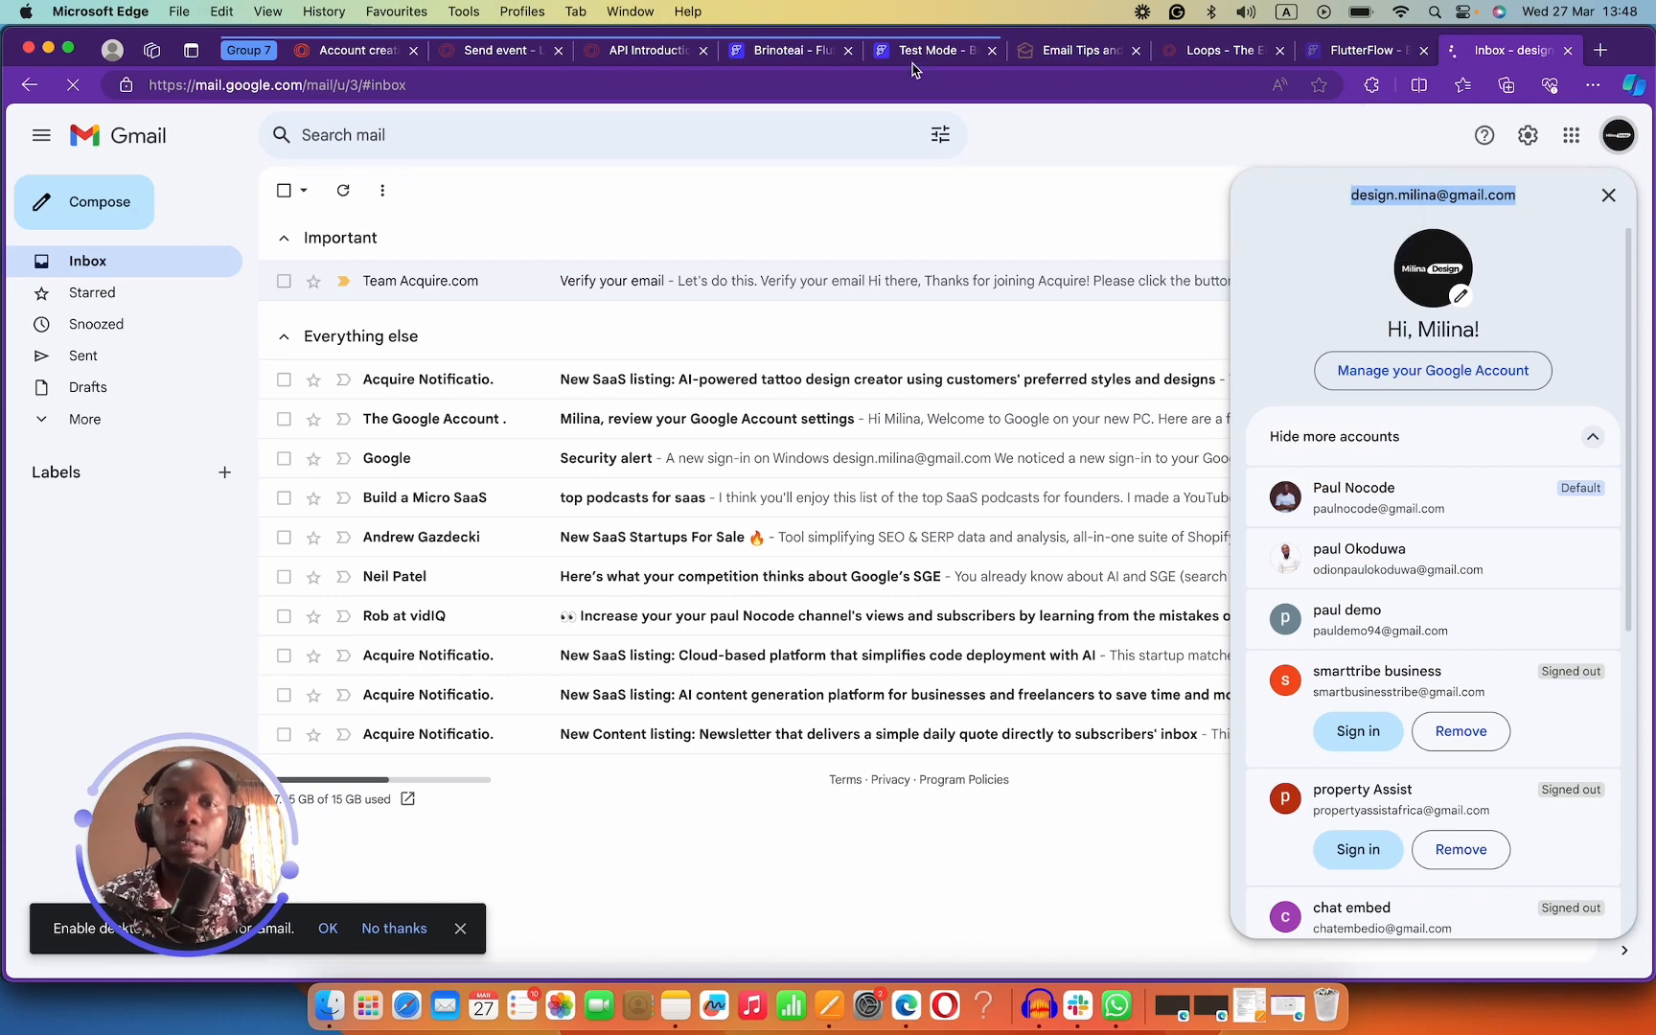
pyautogui.click(633, 49)
pyautogui.click(767, 50)
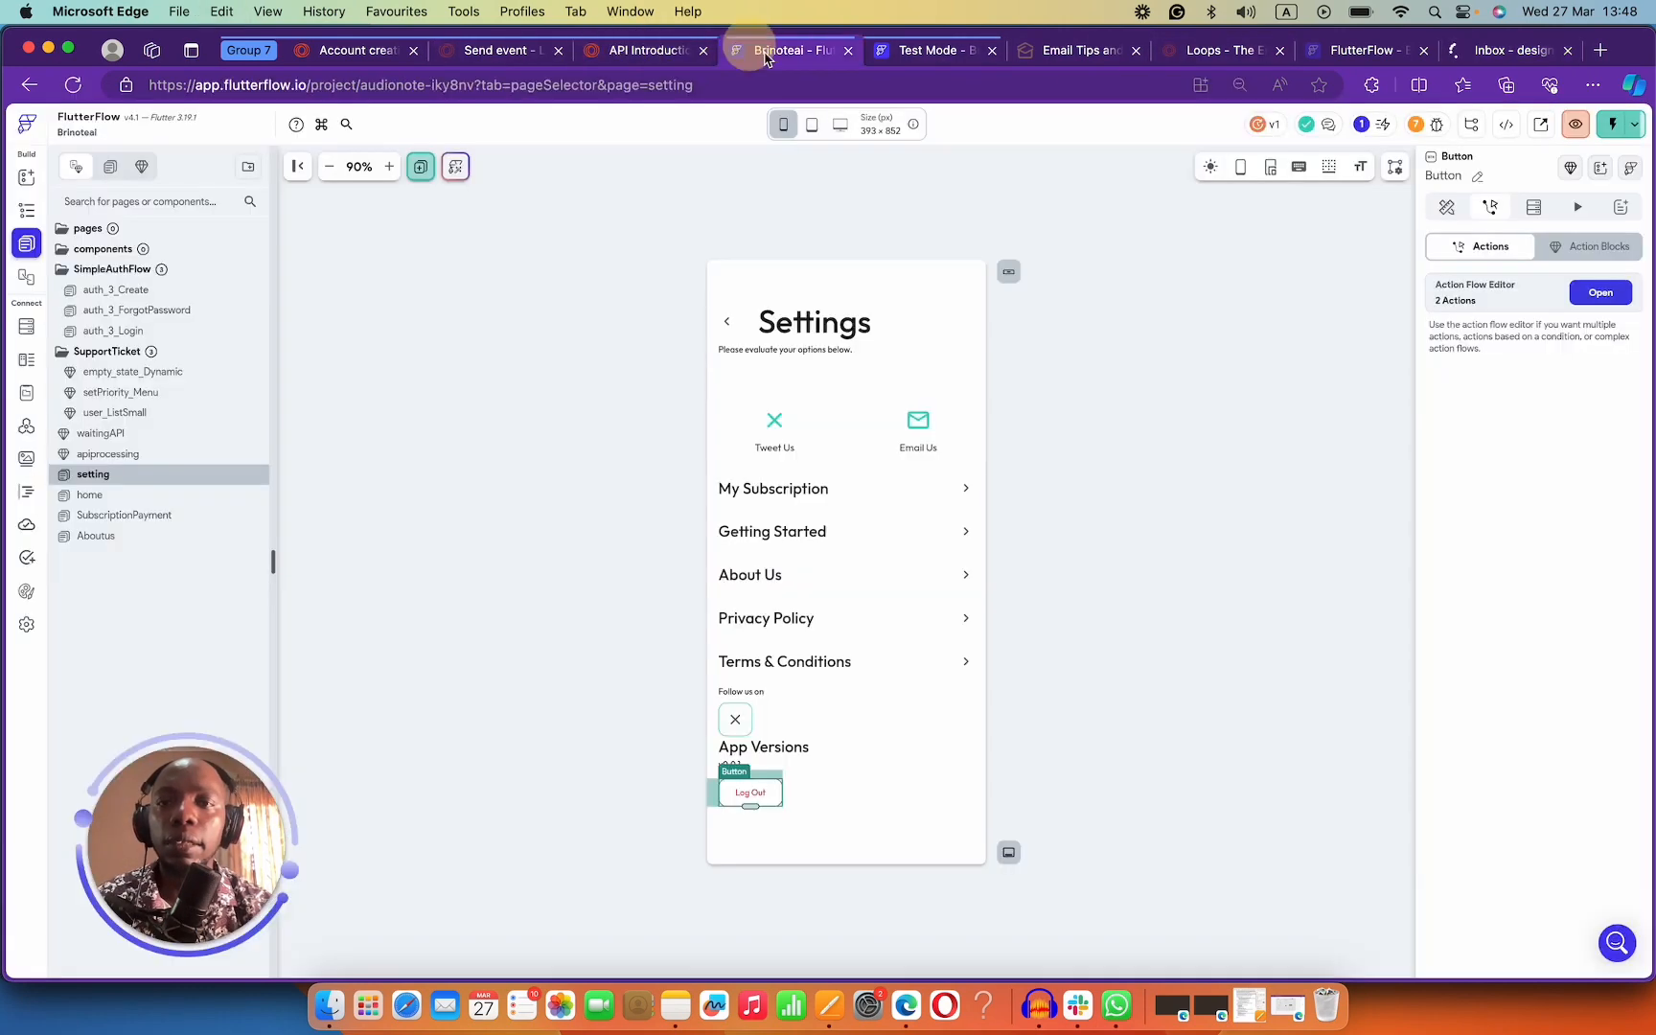
# Create a test-app account with the copied e-mail and a password, then check the Gmail inbox.
pyautogui.click(949, 52)
pyautogui.click(769, 474)
pyautogui.press('super+v')
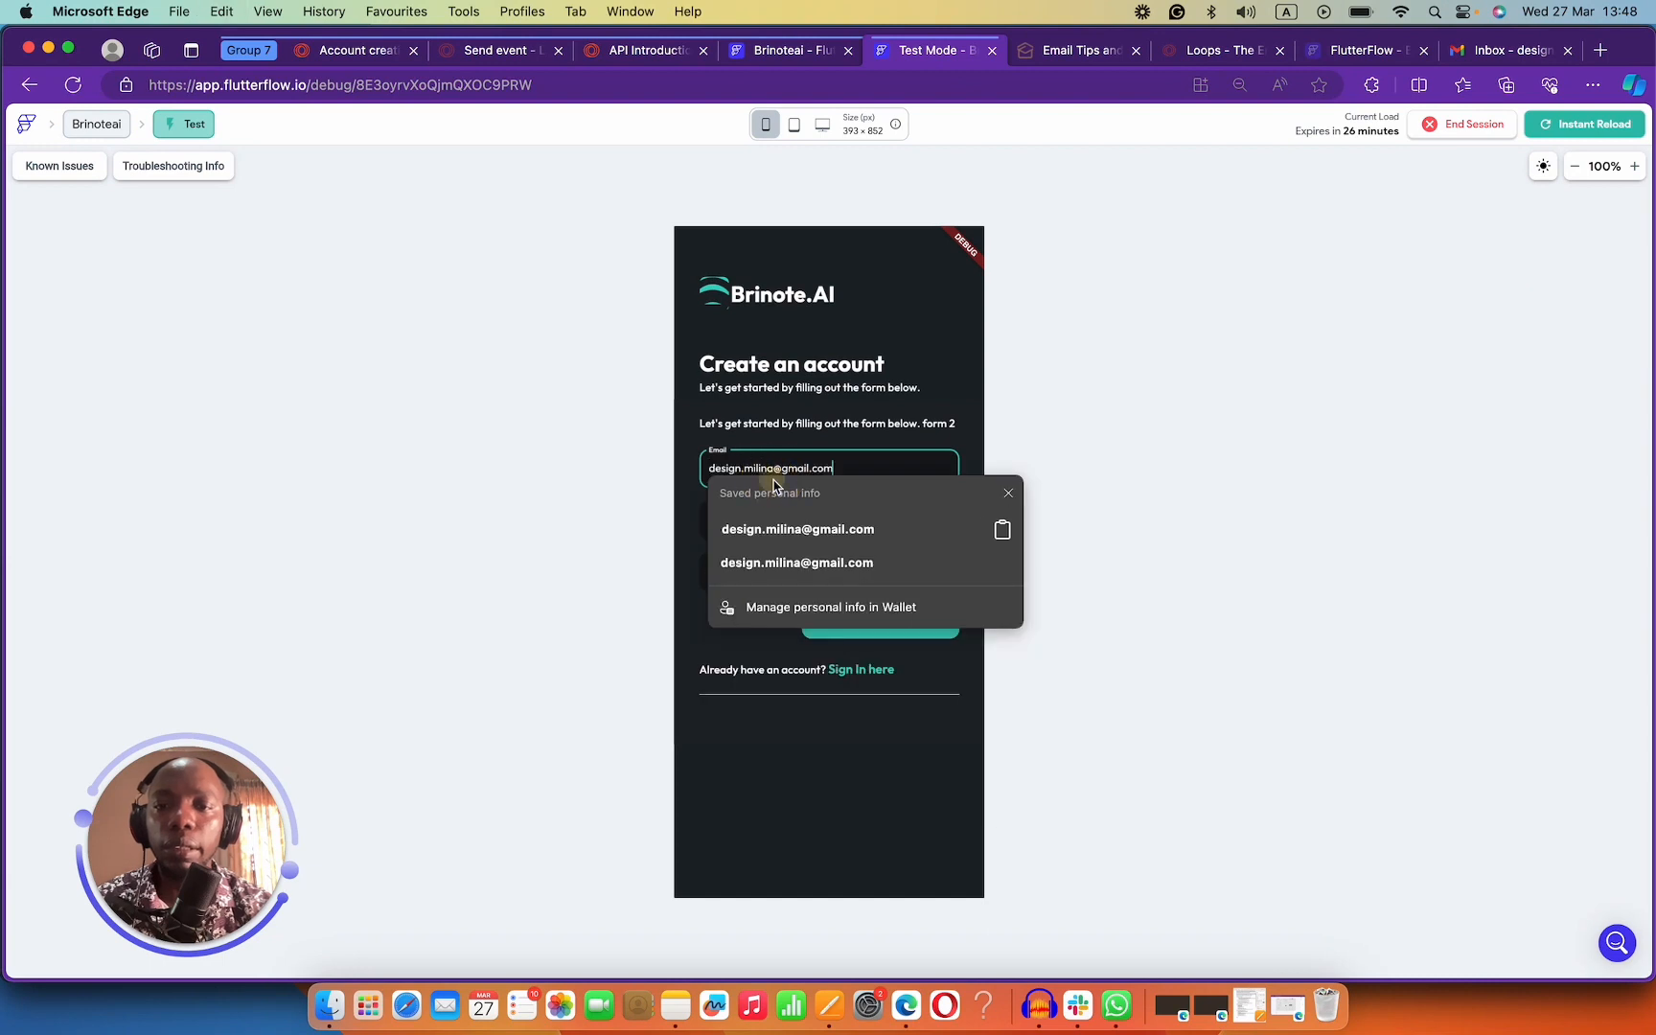
pyautogui.click(758, 523)
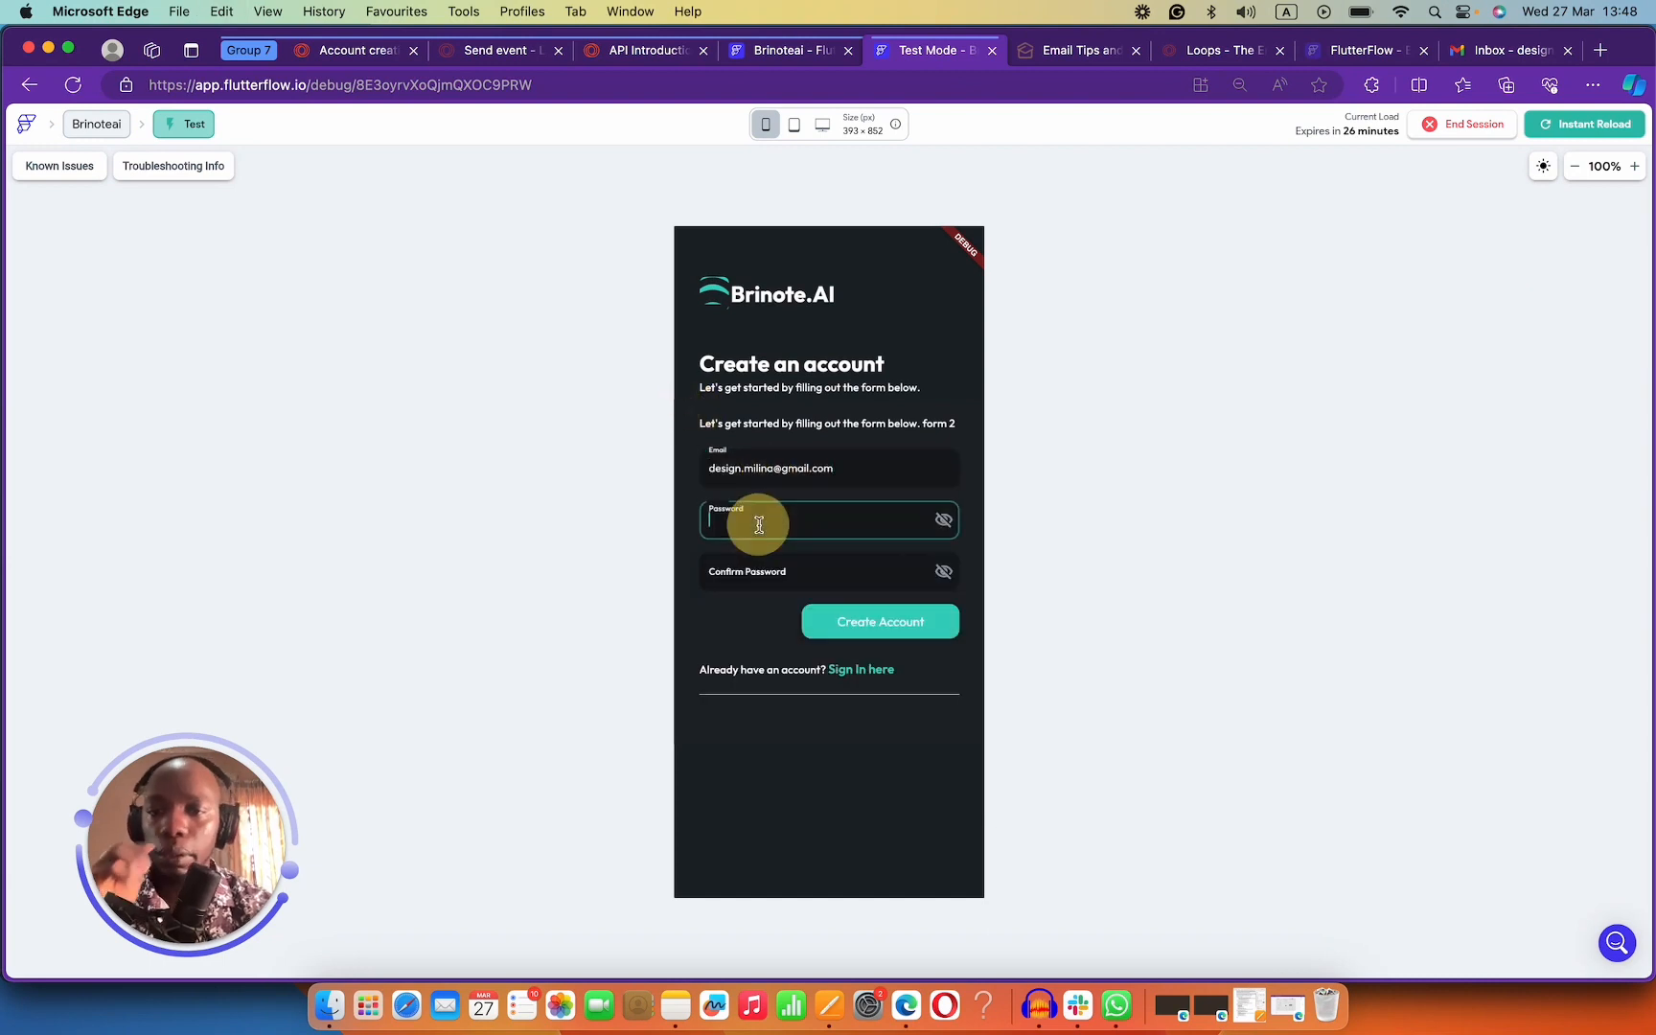
pyautogui.write('••')
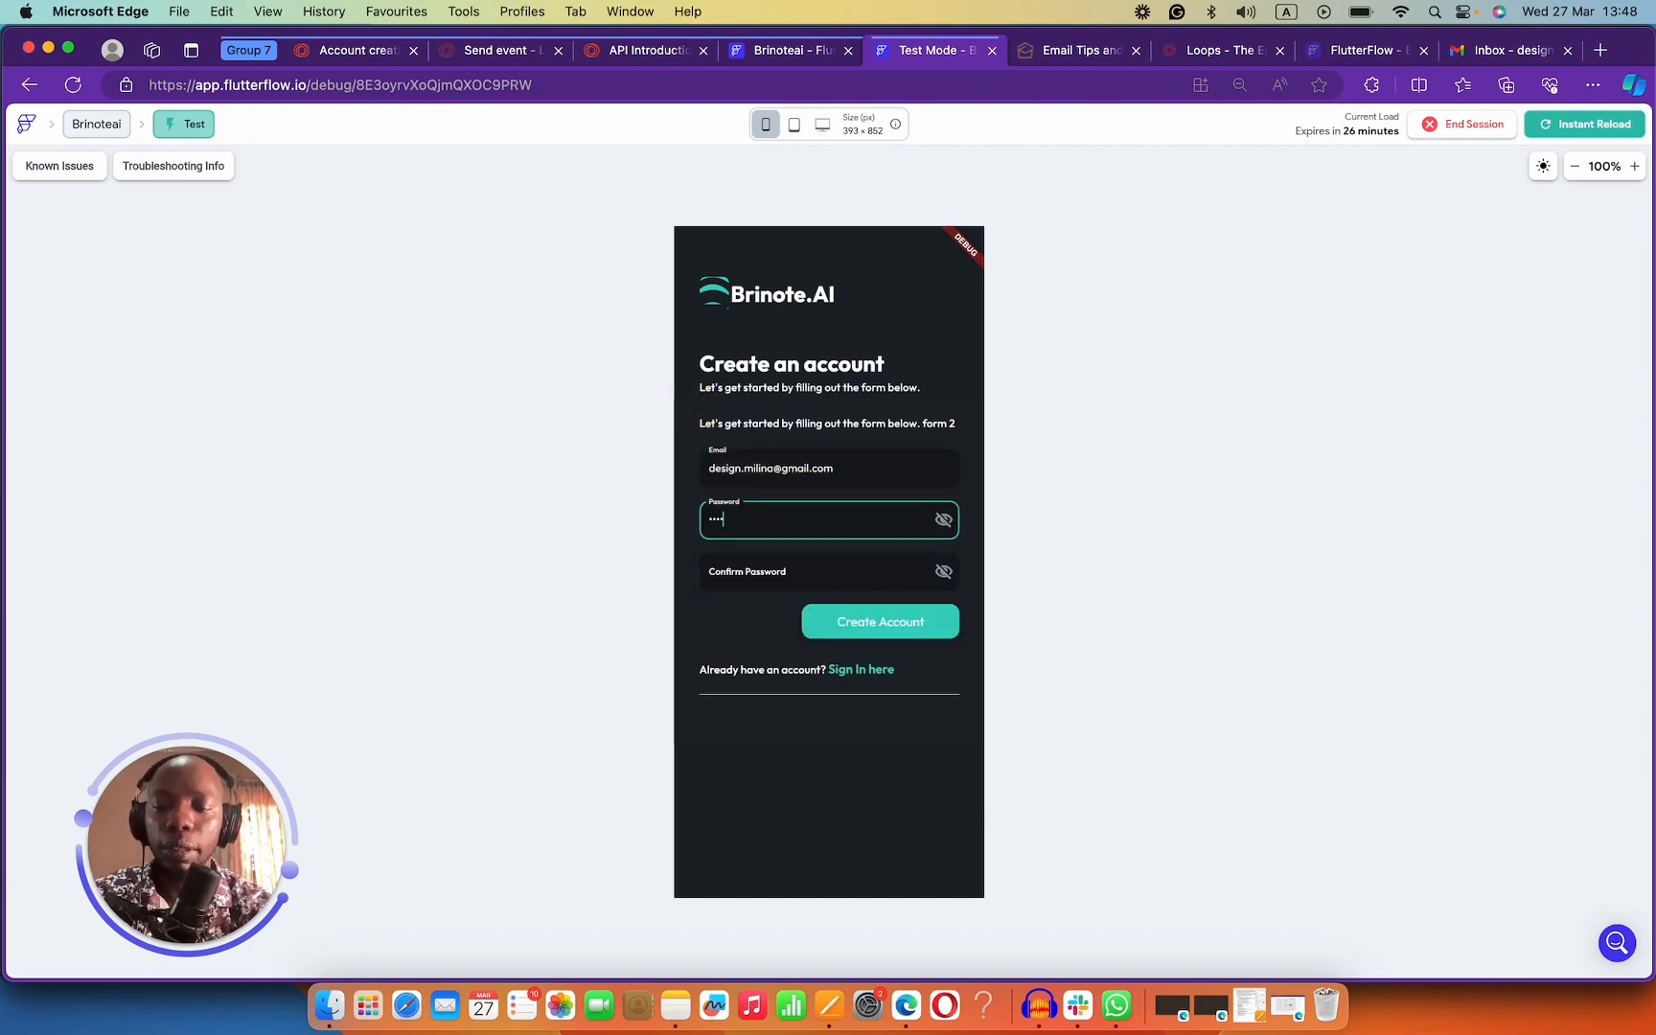
pyautogui.press('Tab')
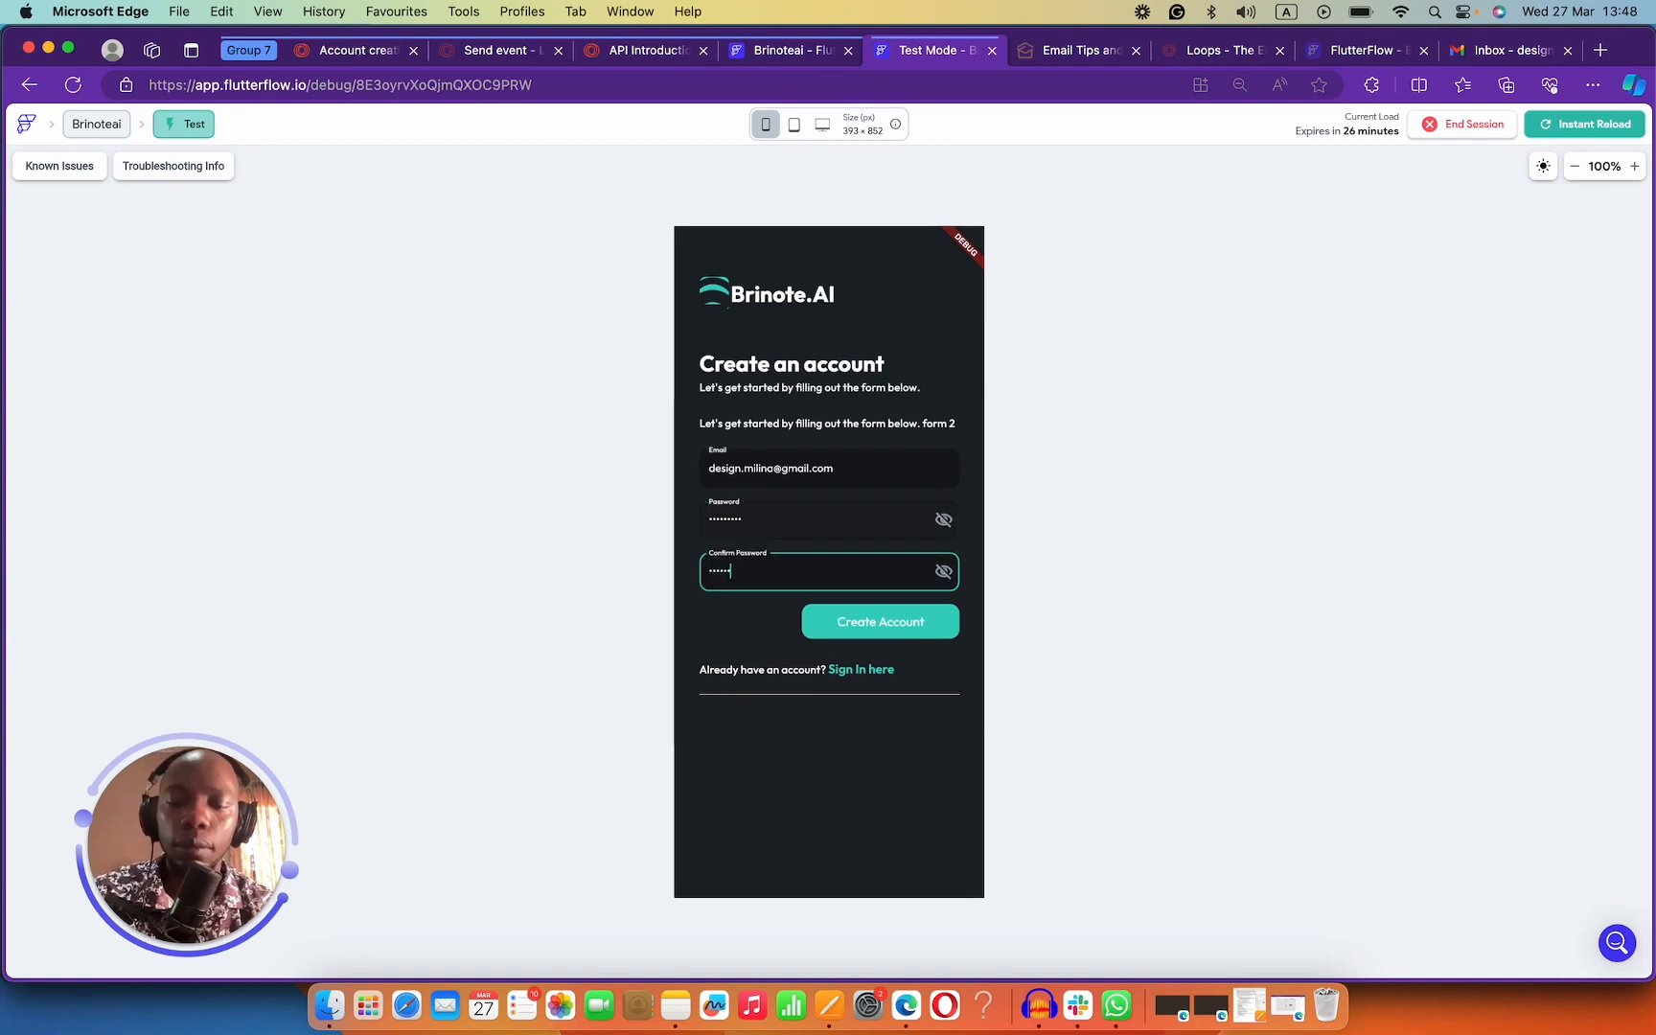
pyautogui.click(915, 632)
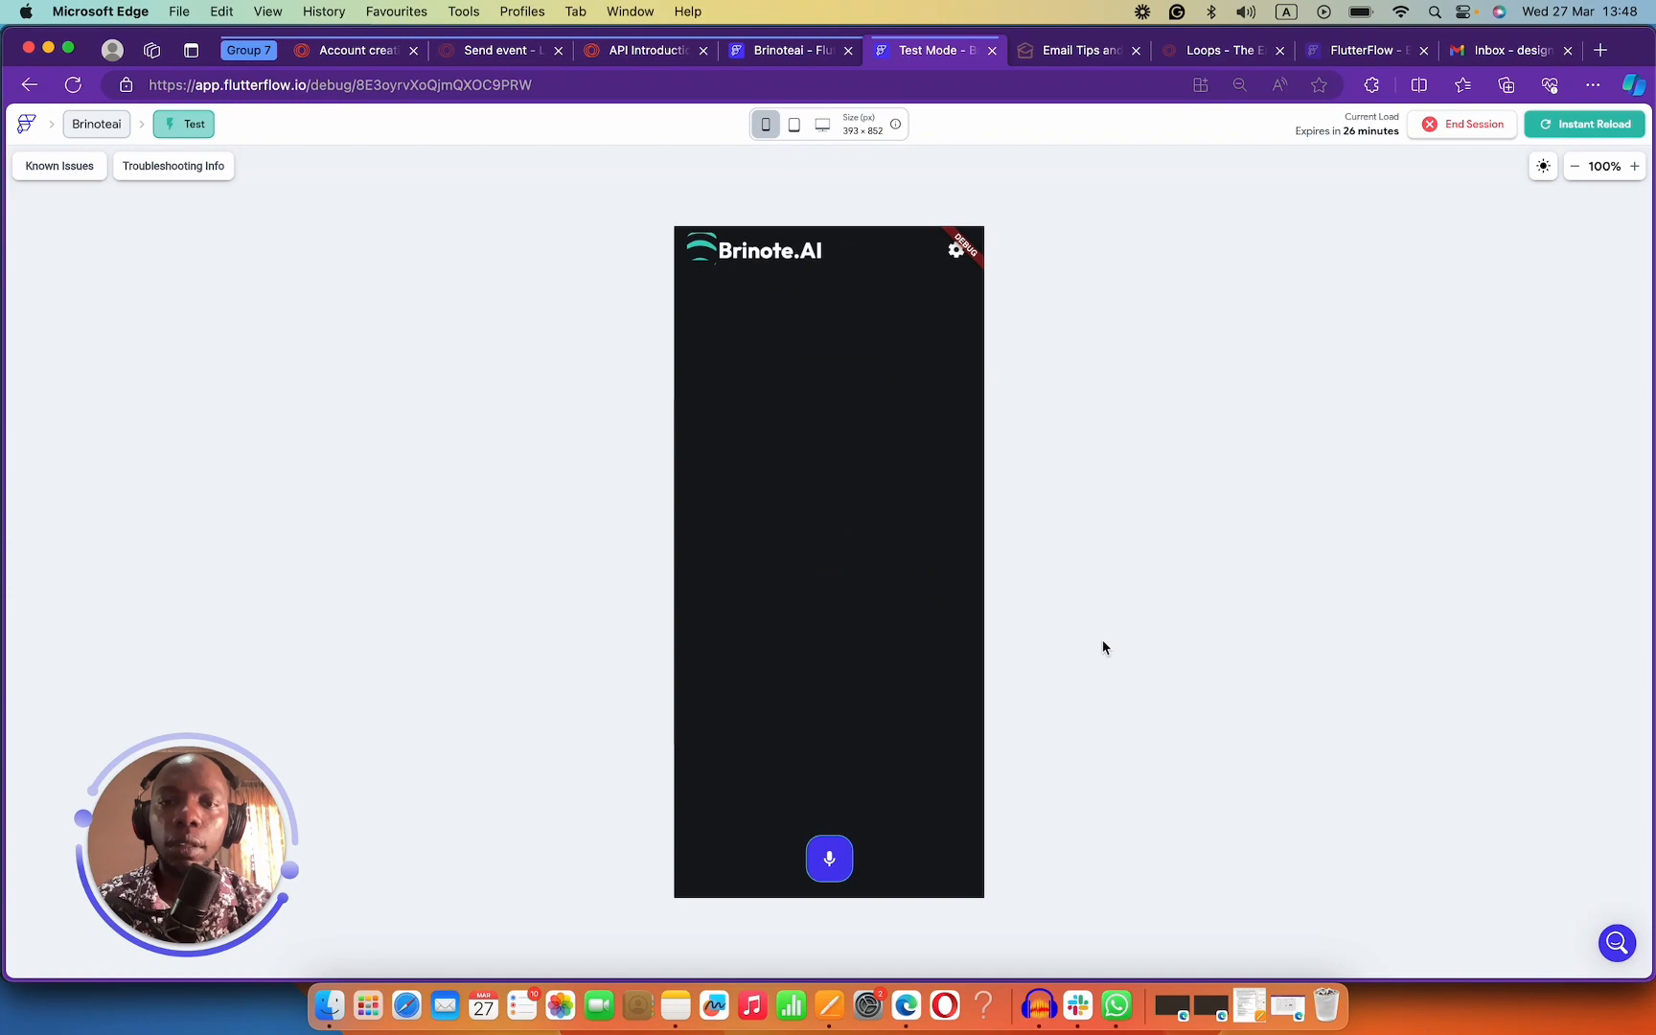
pyautogui.click(1478, 51)
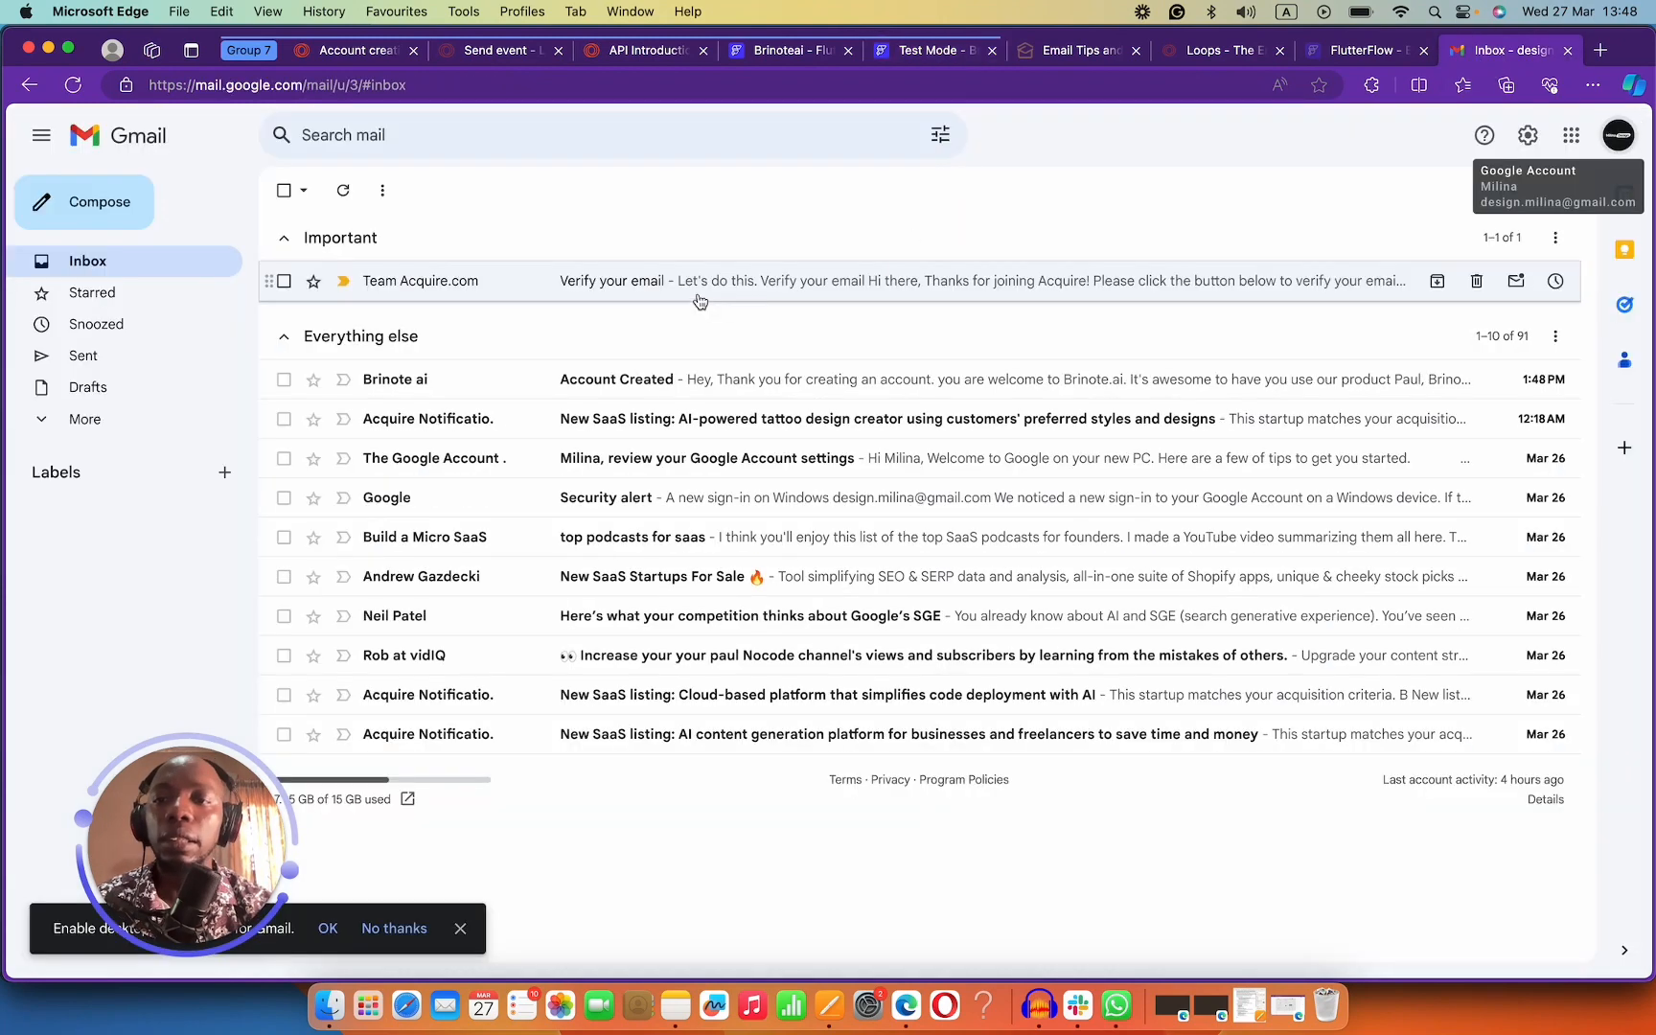
# Read Brinote ai's Account Created email, then return to the Loops Account creation page.
pyautogui.click(518, 381)
pyautogui.moveTo(652, 351); pyautogui.dragTo(853, 639)
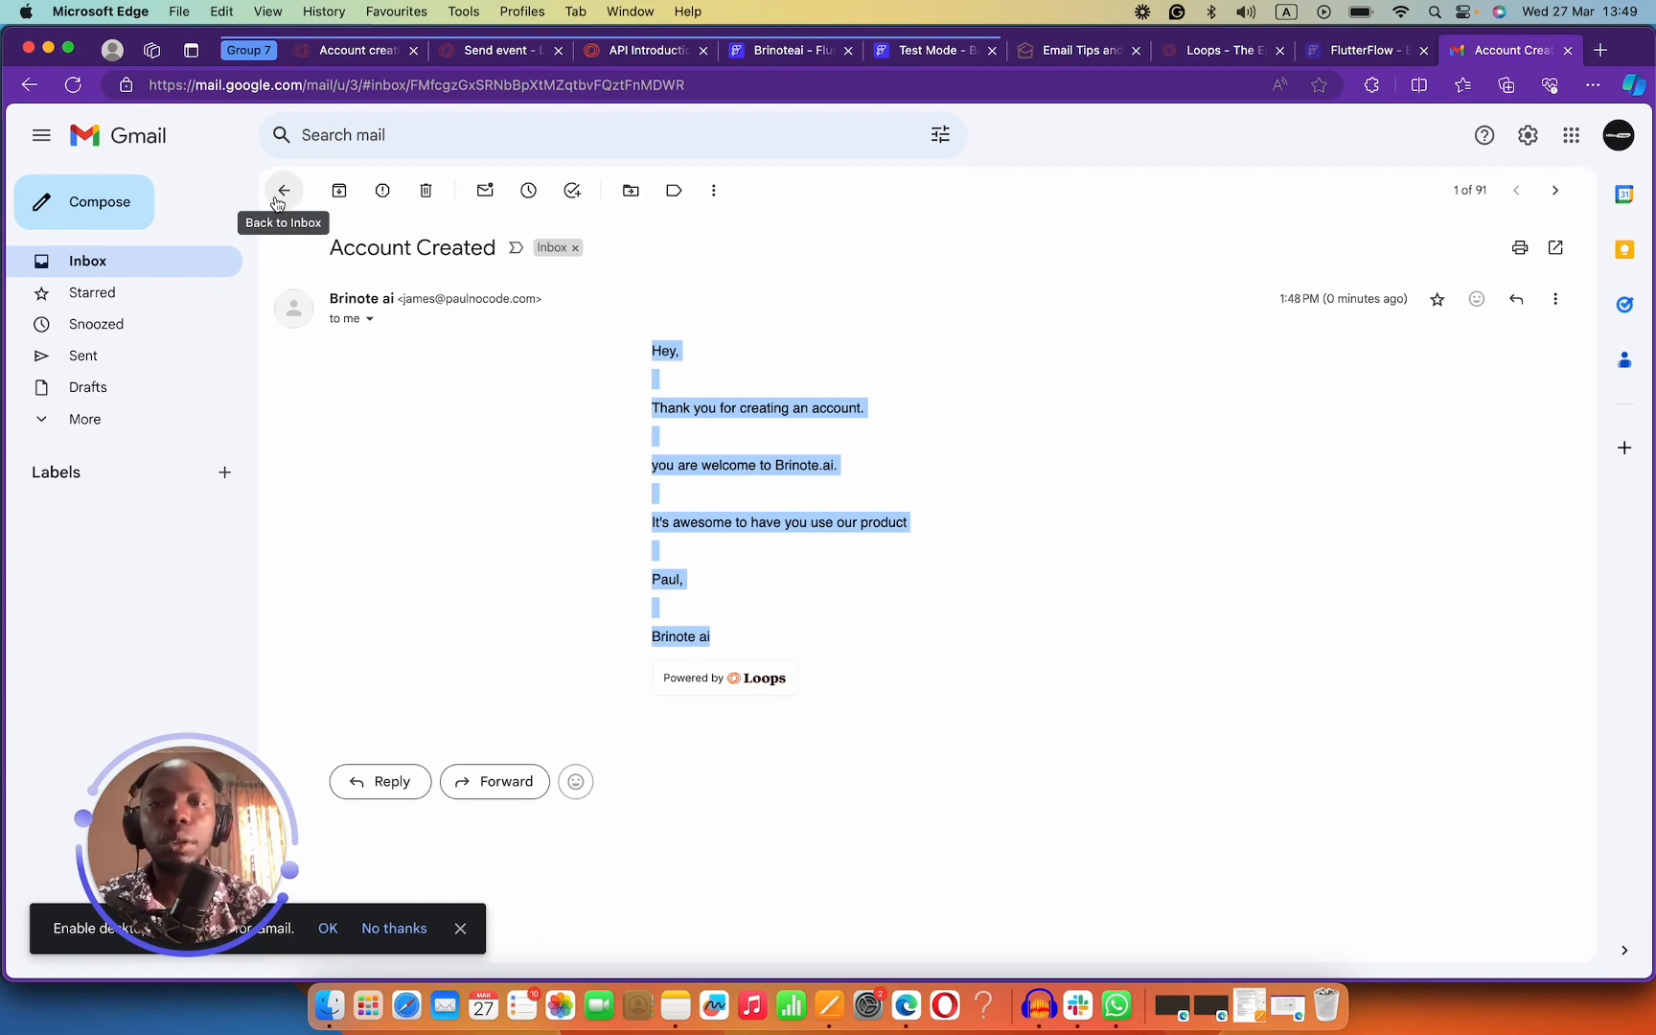
pyautogui.click(384, 55)
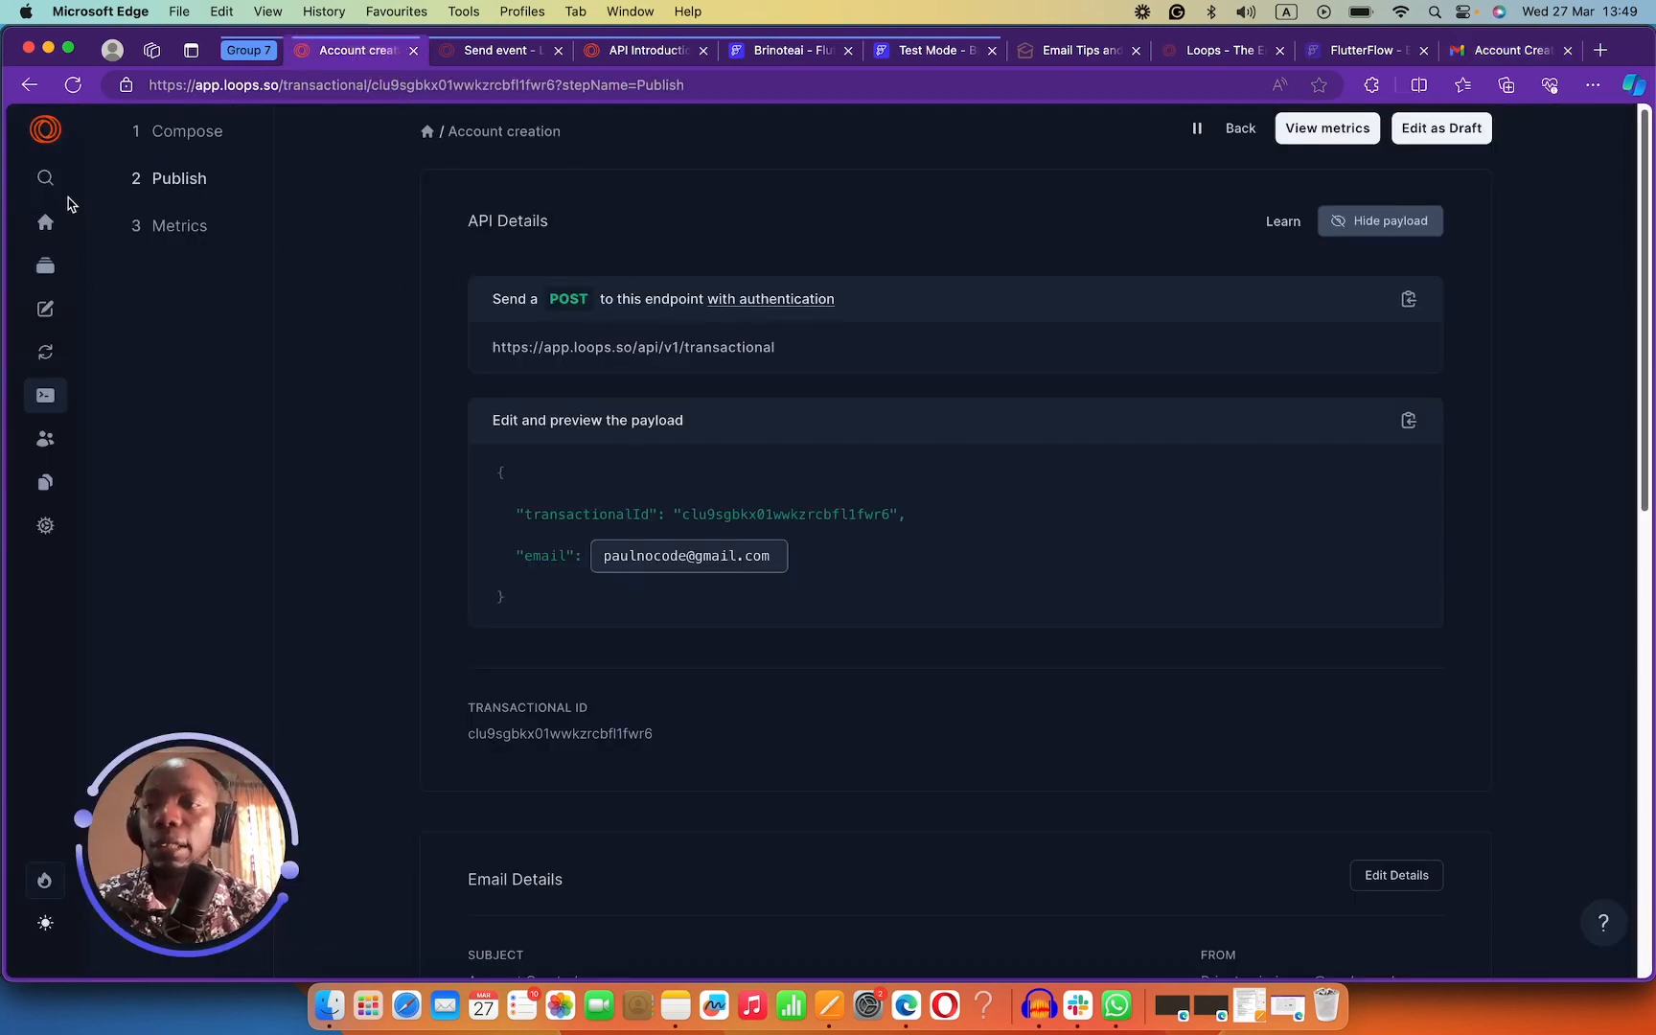
# Check the Account creation email's metrics (4 sends, 100% deliverability), then browse to Templates.
pyautogui.click(201, 228)
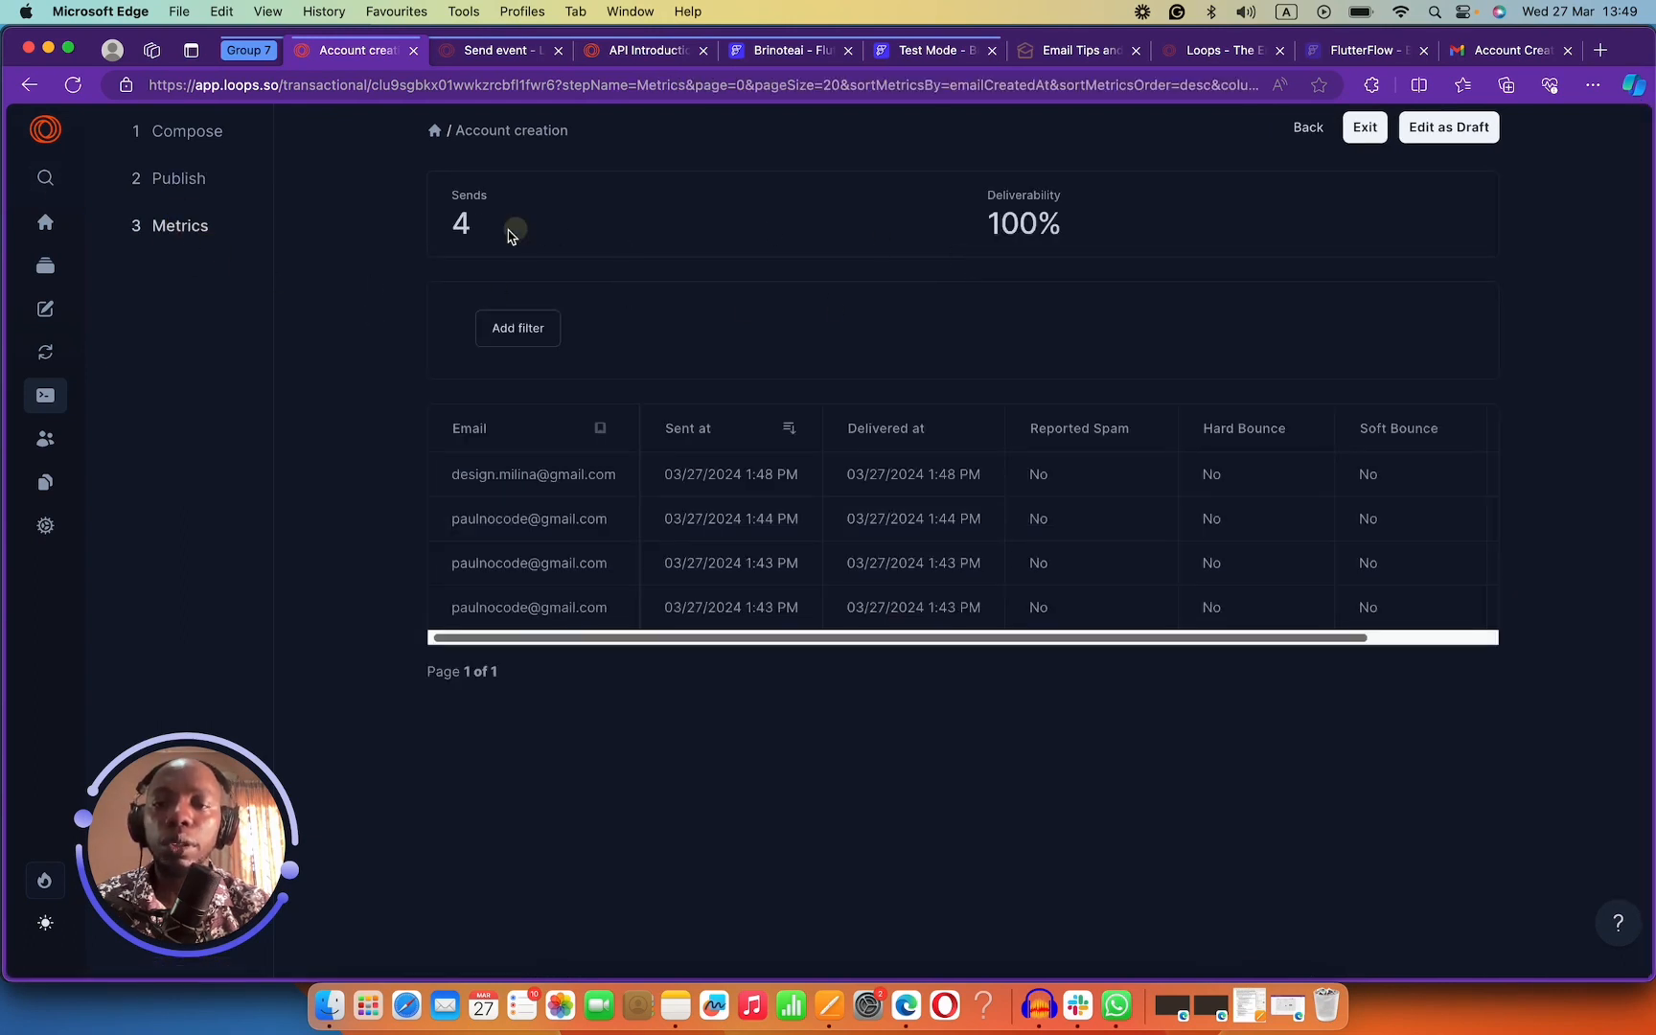
pyautogui.moveTo(510, 229); pyautogui.dragTo(430, 228)
pyautogui.moveTo(983, 222); pyautogui.dragTo(1189, 222)
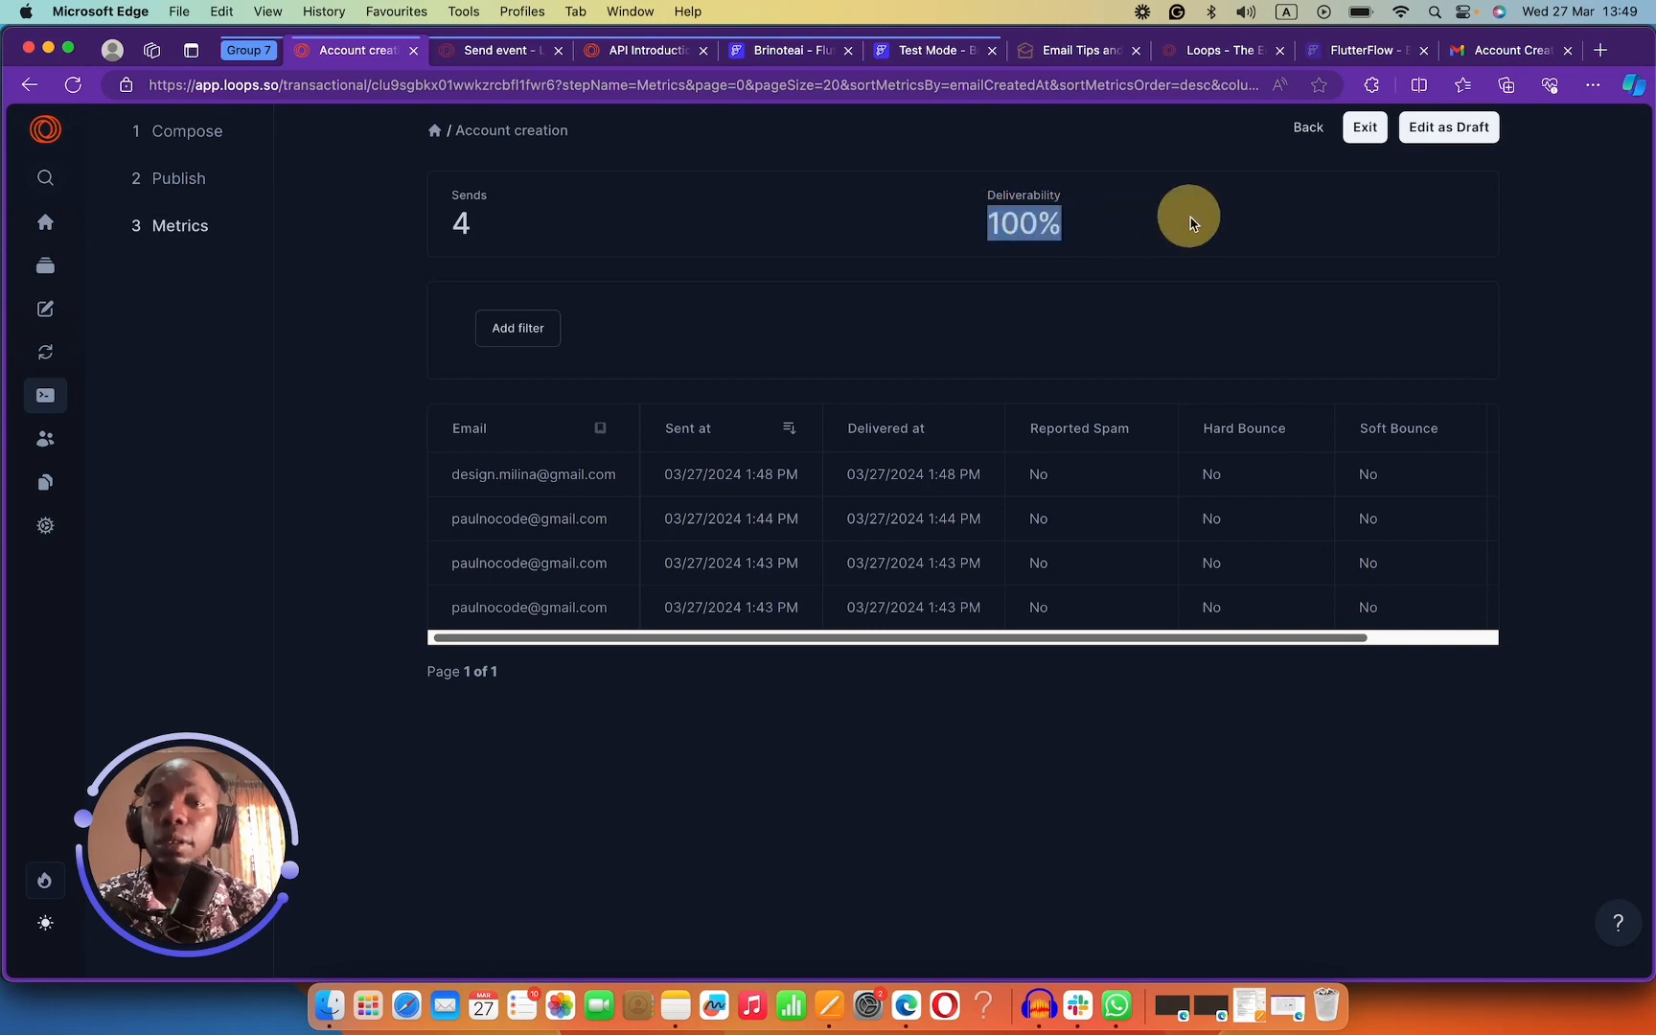
pyautogui.click(45, 230)
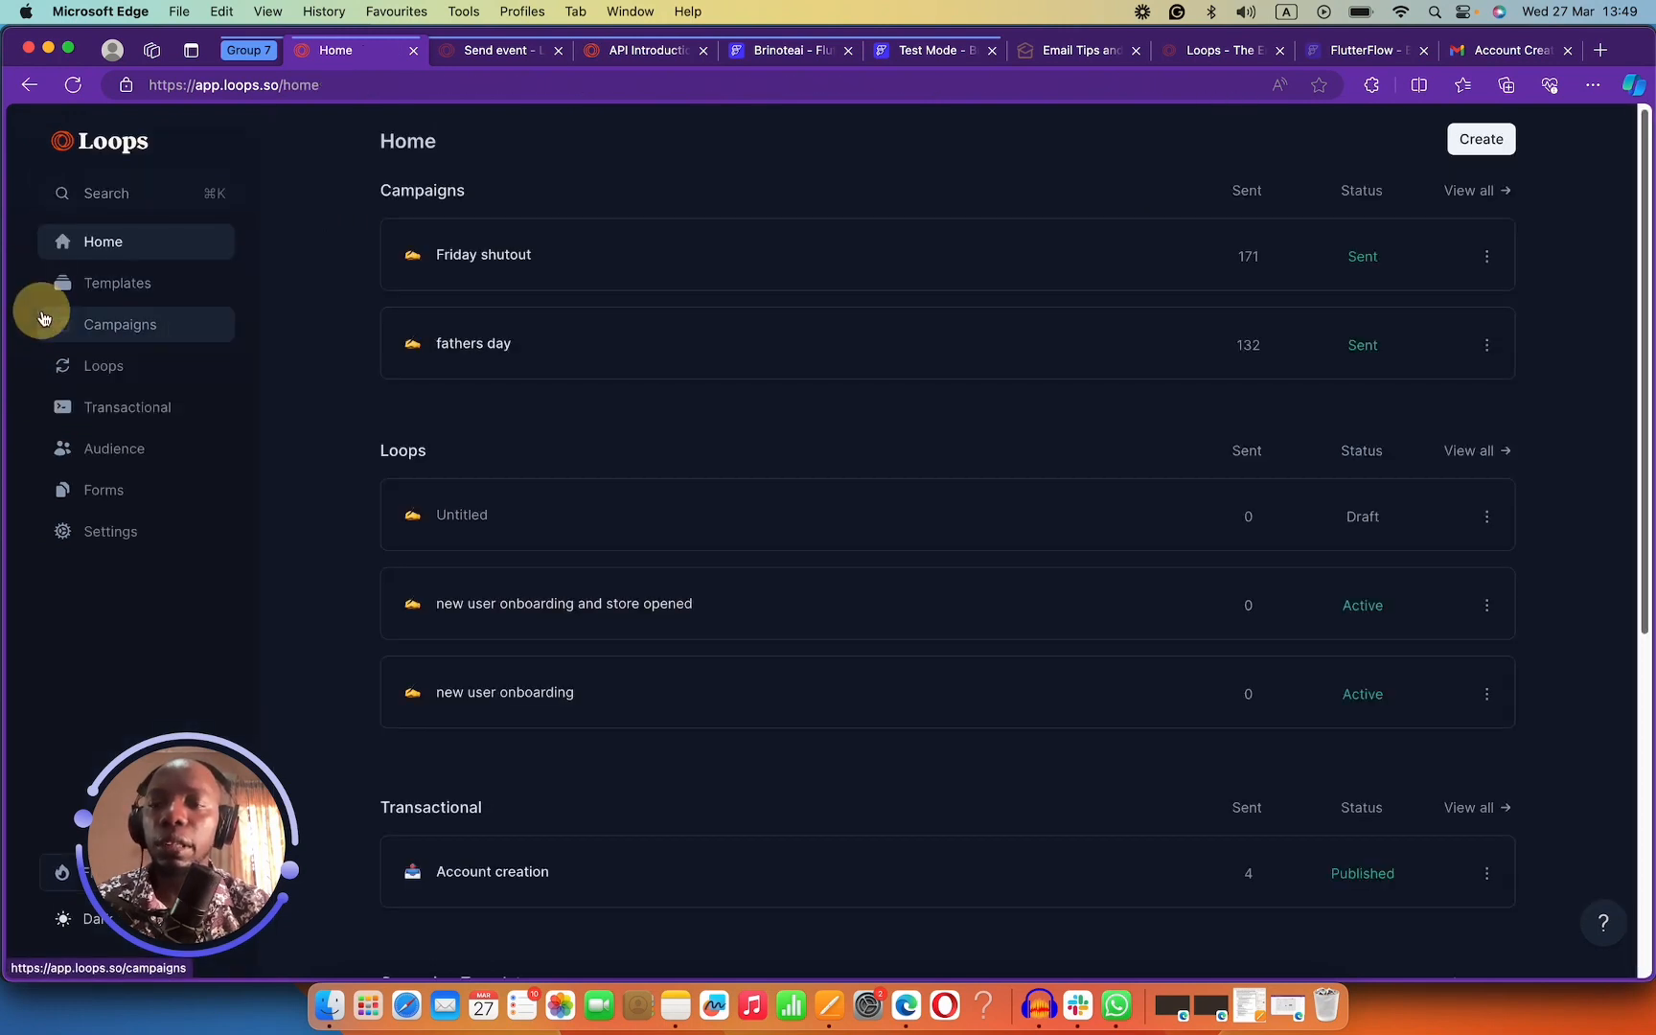
pyautogui.click(69, 320)
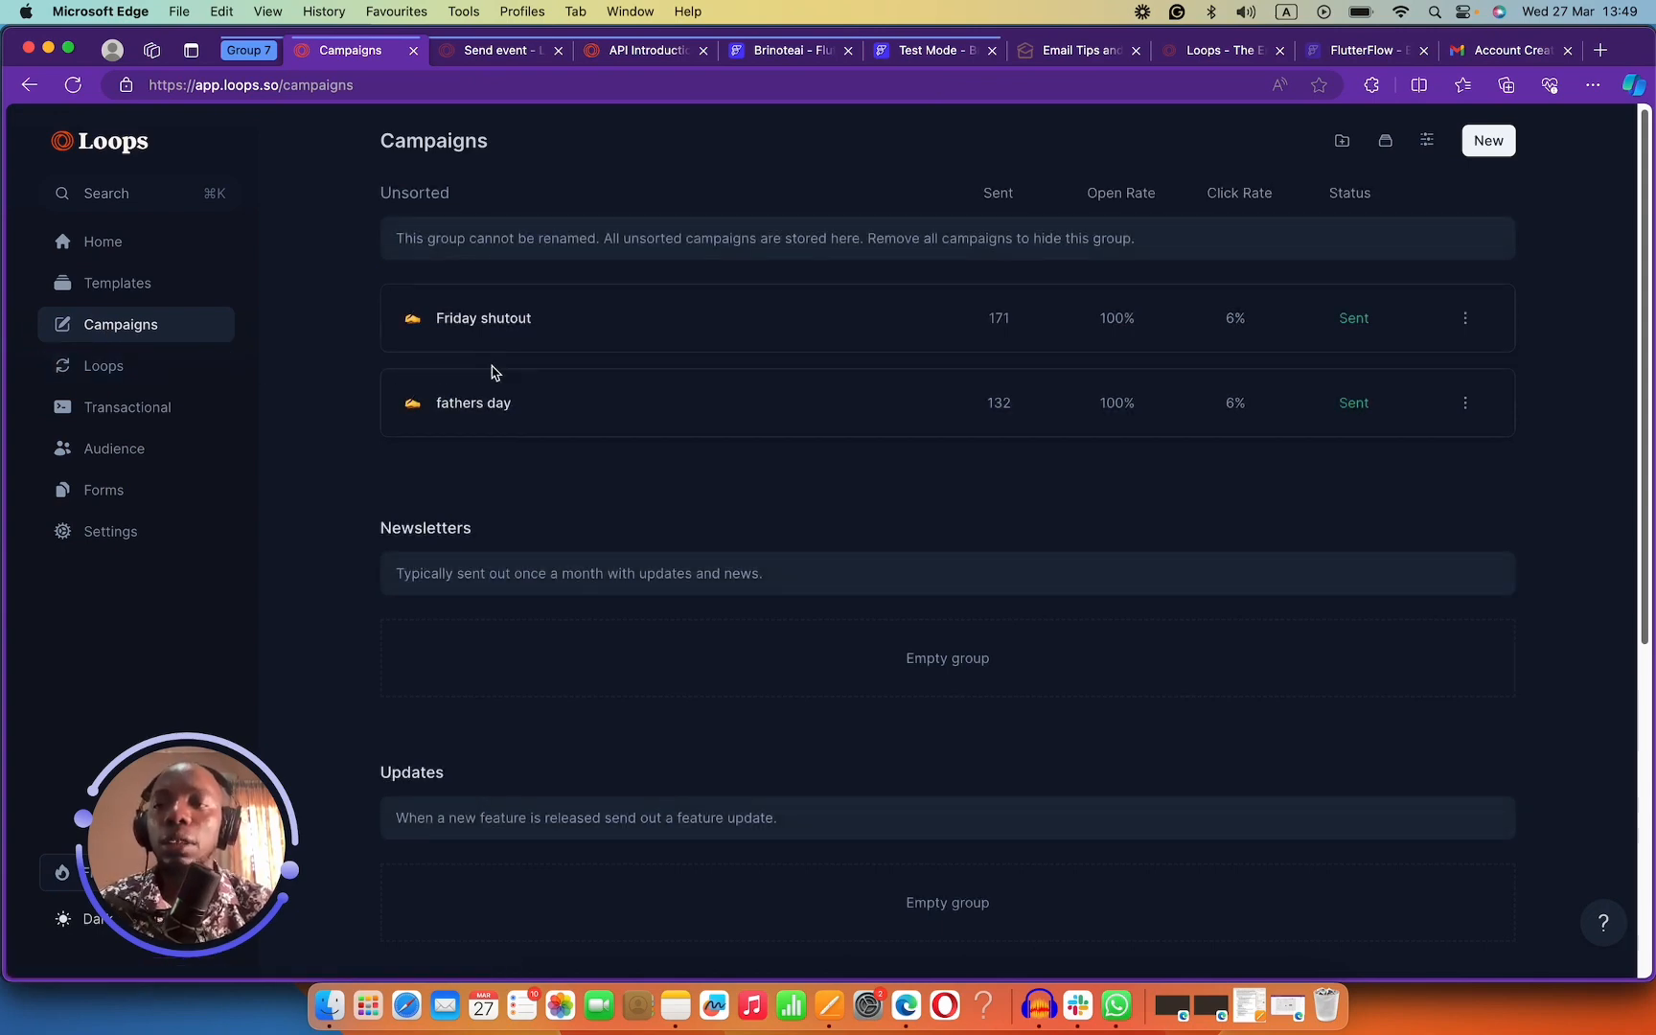
pyautogui.click(144, 283)
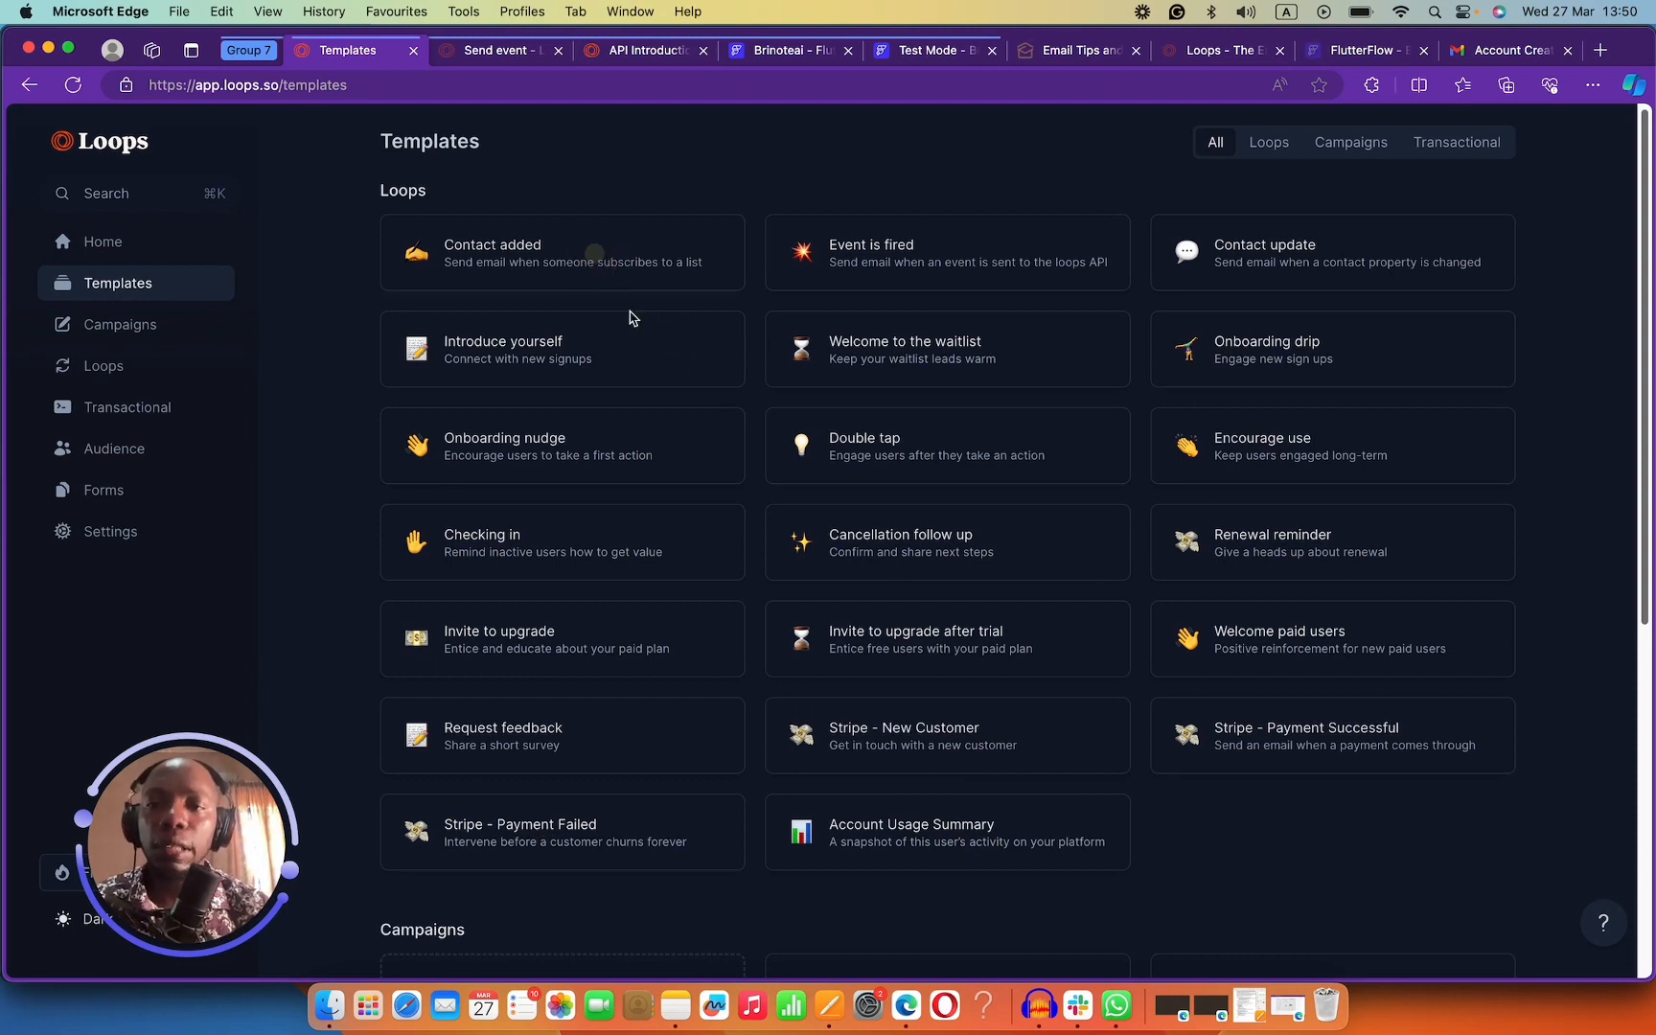
# Start a new loop from the Invite to upgrade template, keeping Contact added as trigger.
pyautogui.scroll(-5, 694, 384)
pyautogui.click(696, 390)
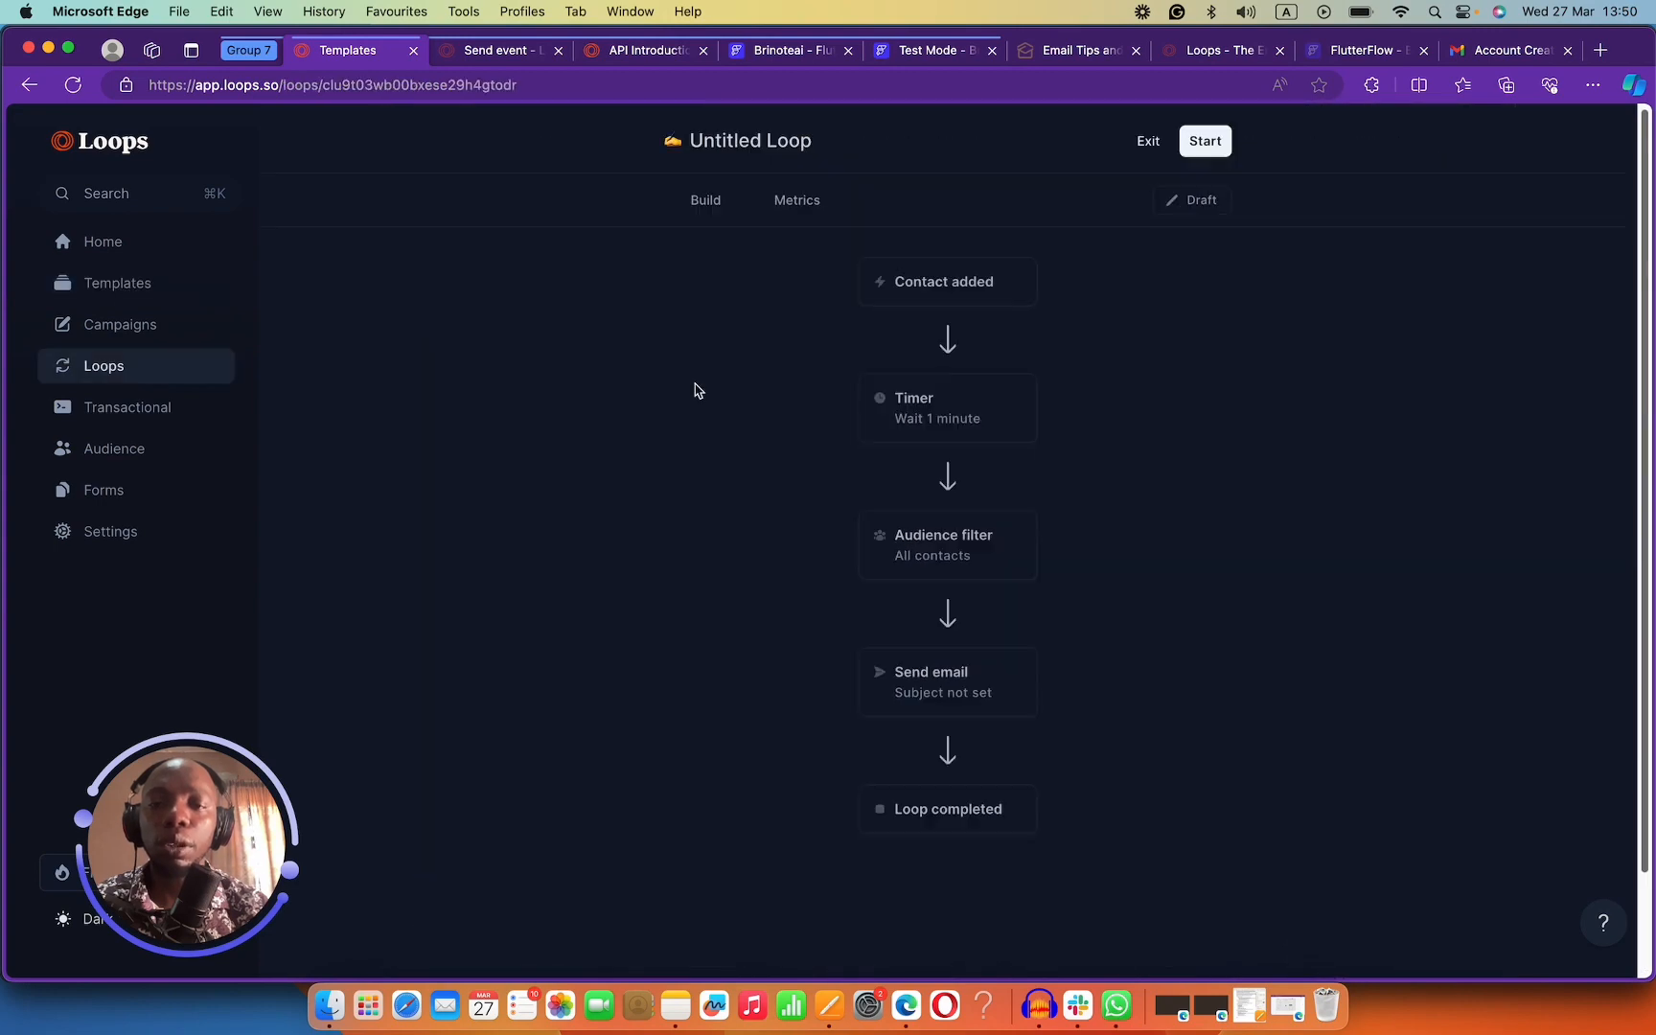
pyautogui.click(952, 291)
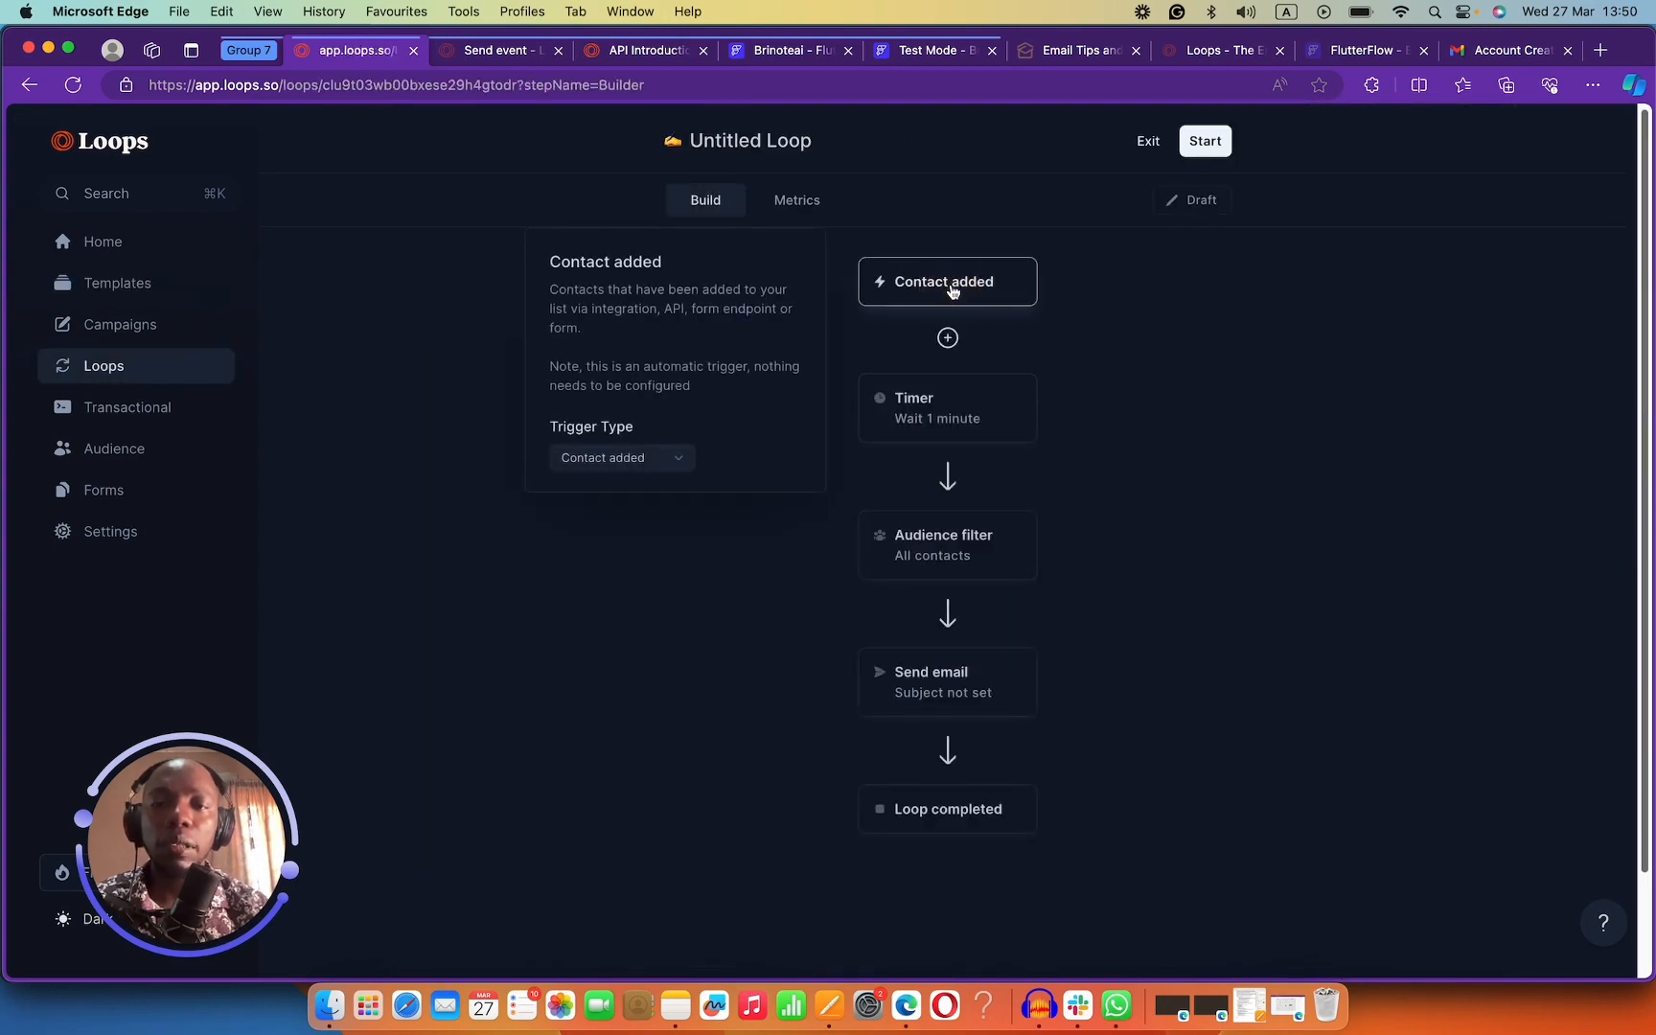
pyautogui.click(658, 459)
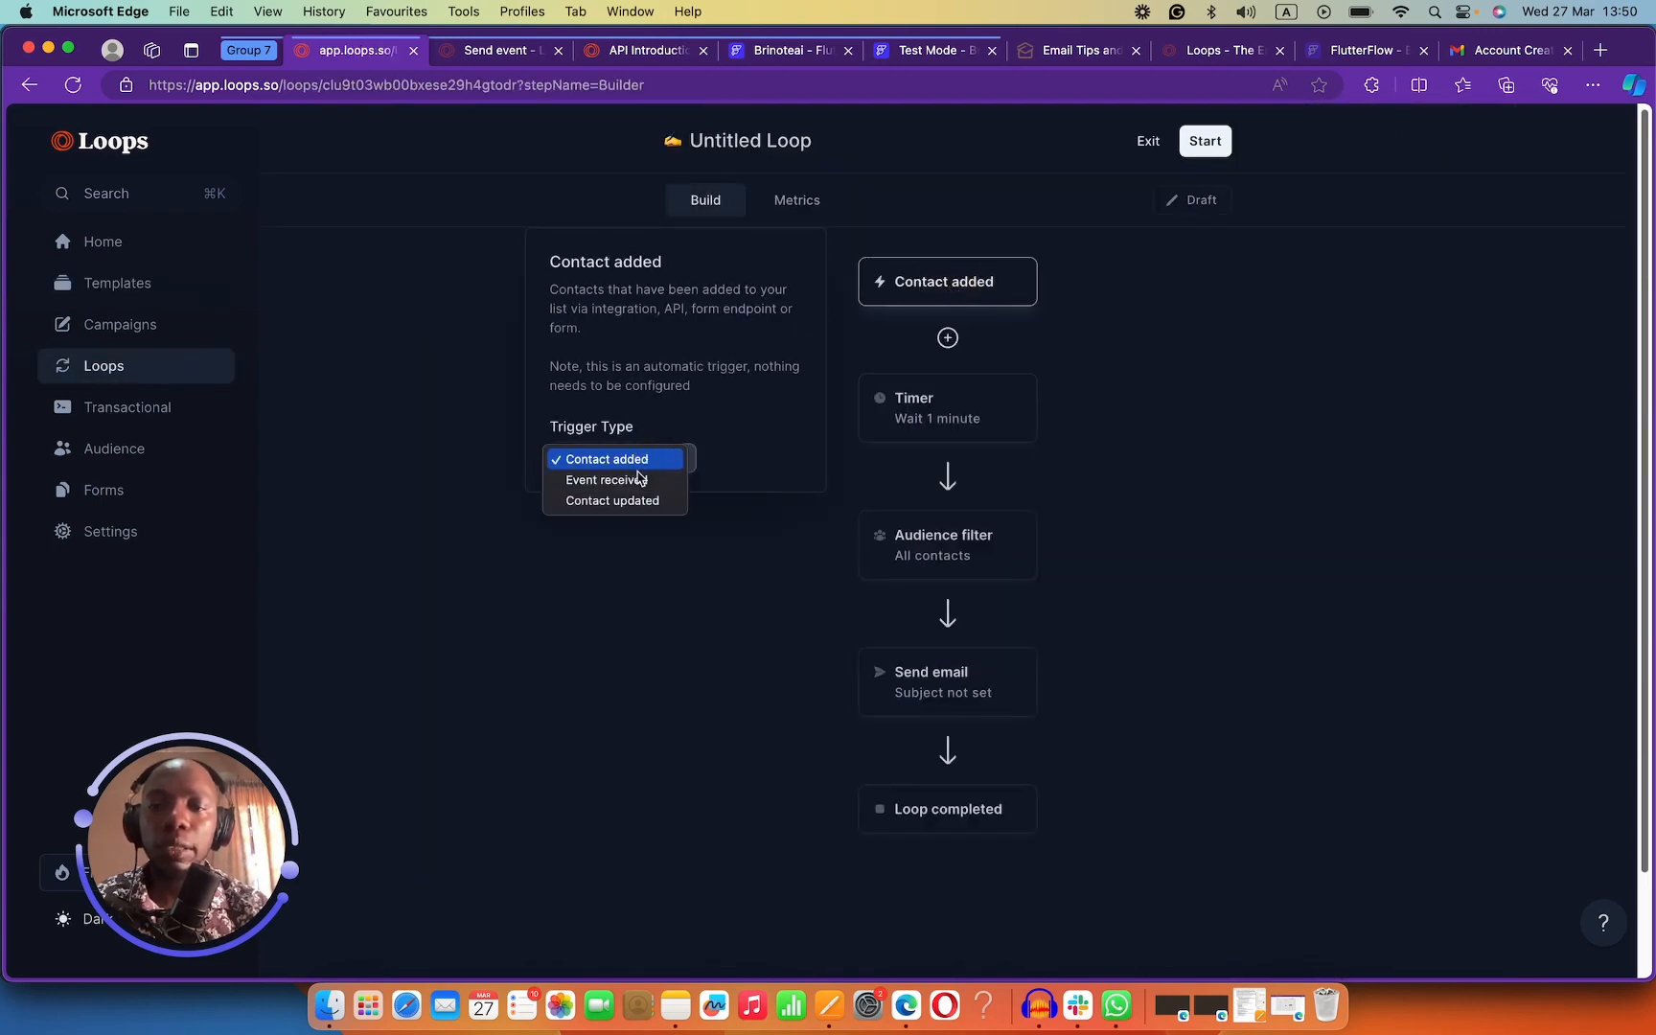
pyautogui.click(705, 423)
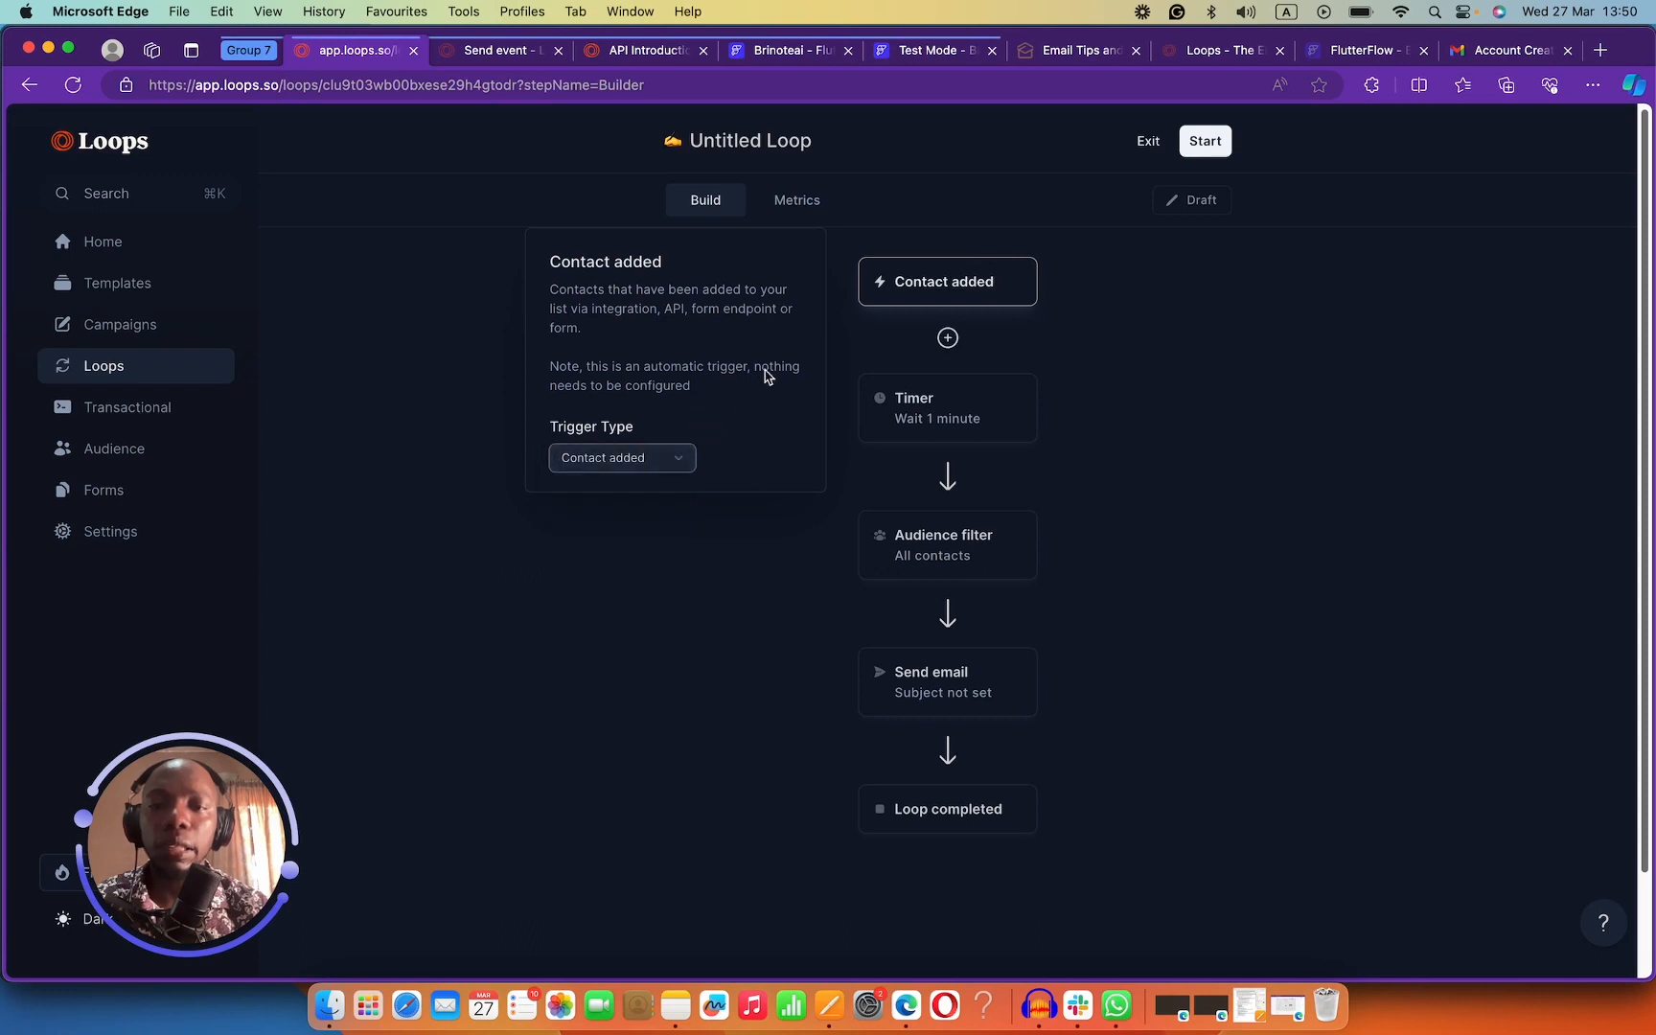
# Set the loop's Timer step to wait 3 minutes.
pyautogui.click(940, 407)
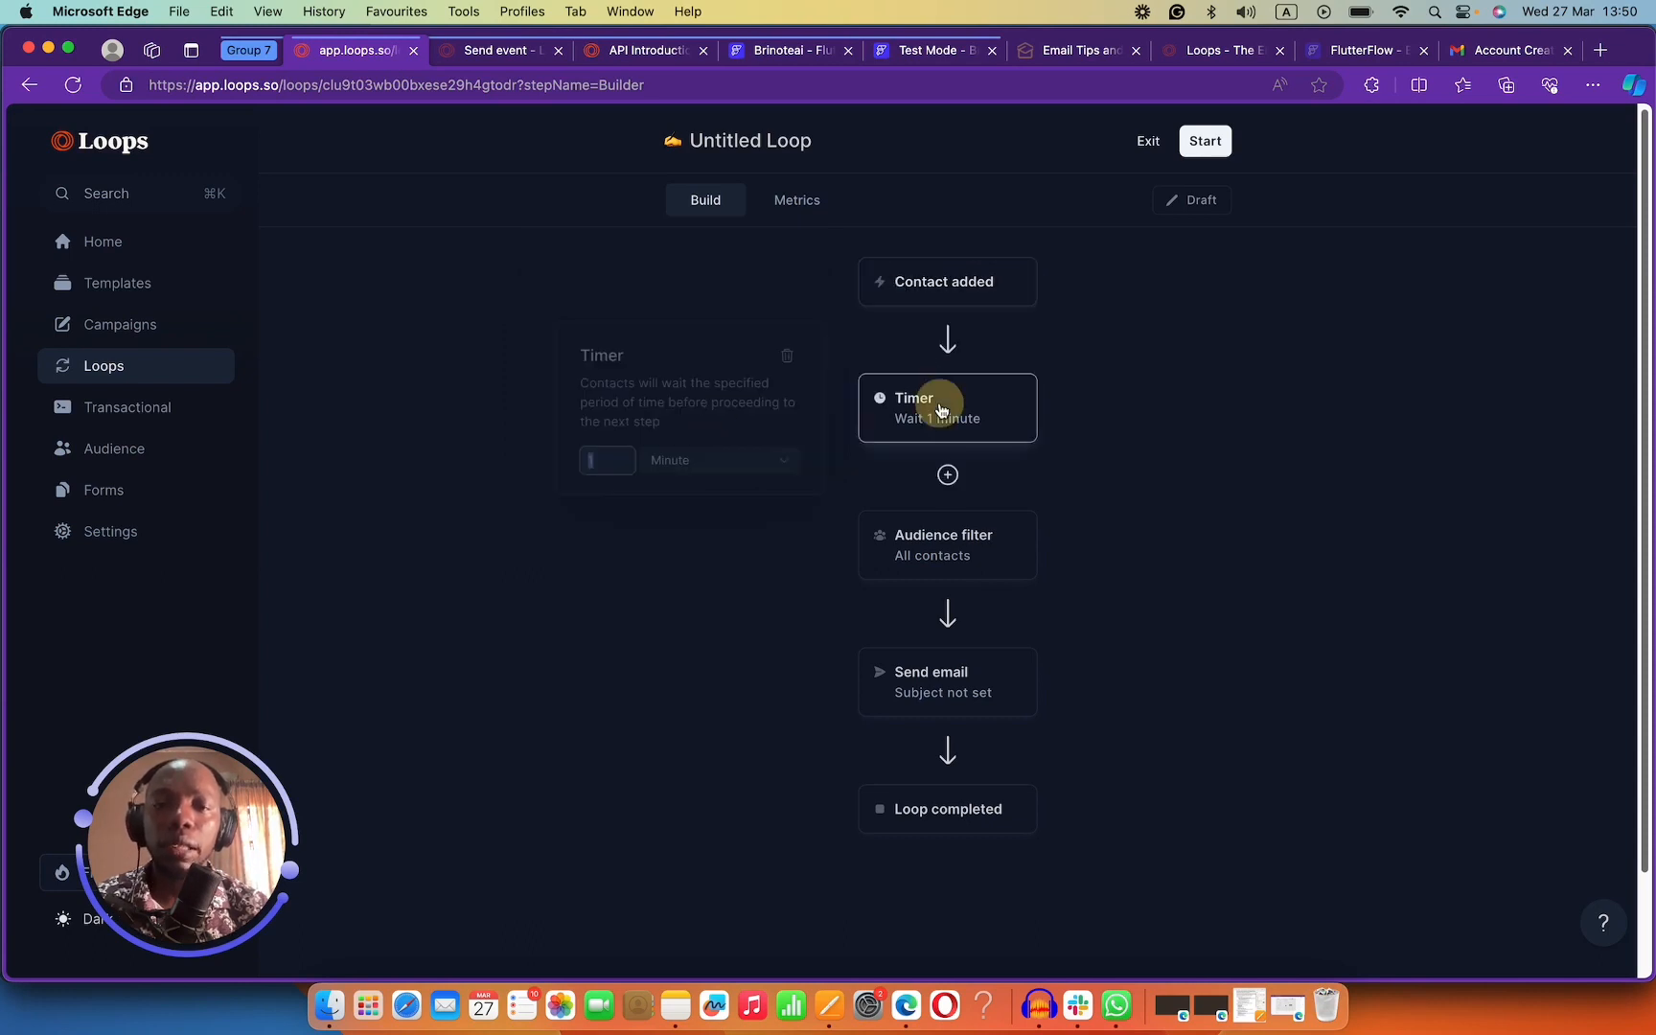
pyautogui.doubleClick(604, 461)
pyautogui.write('3')
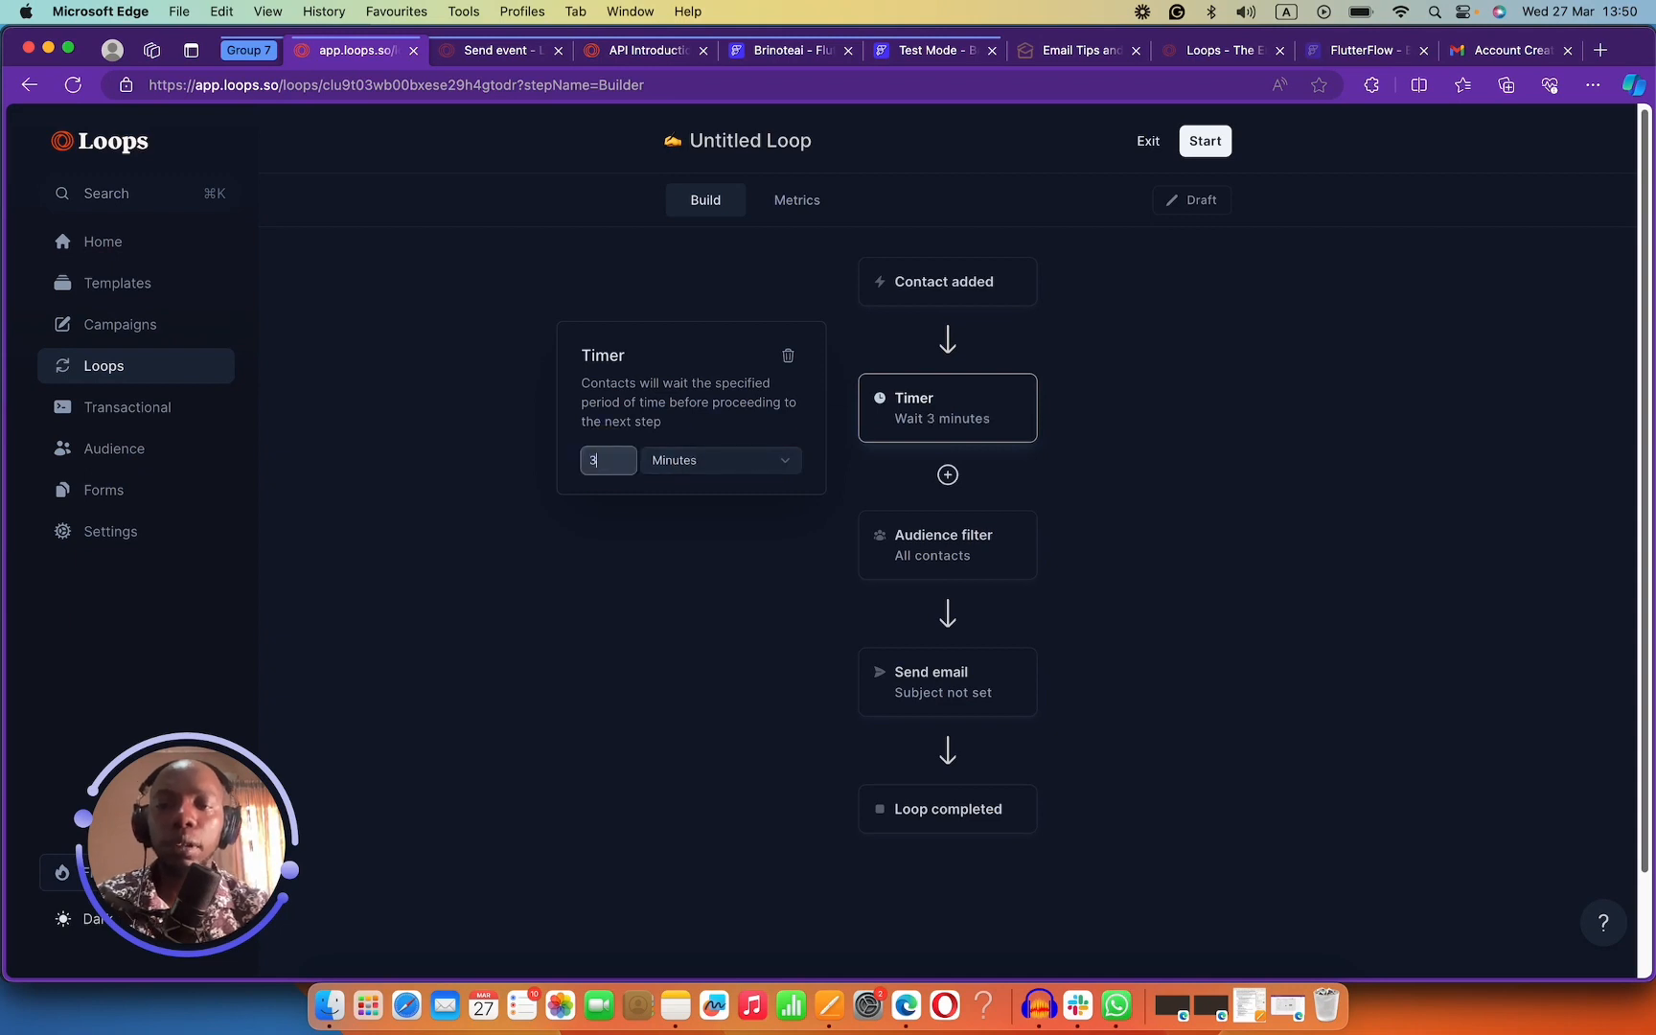
# Delete the Audience filter step and create the email for the Send email step.
pyautogui.click(945, 554)
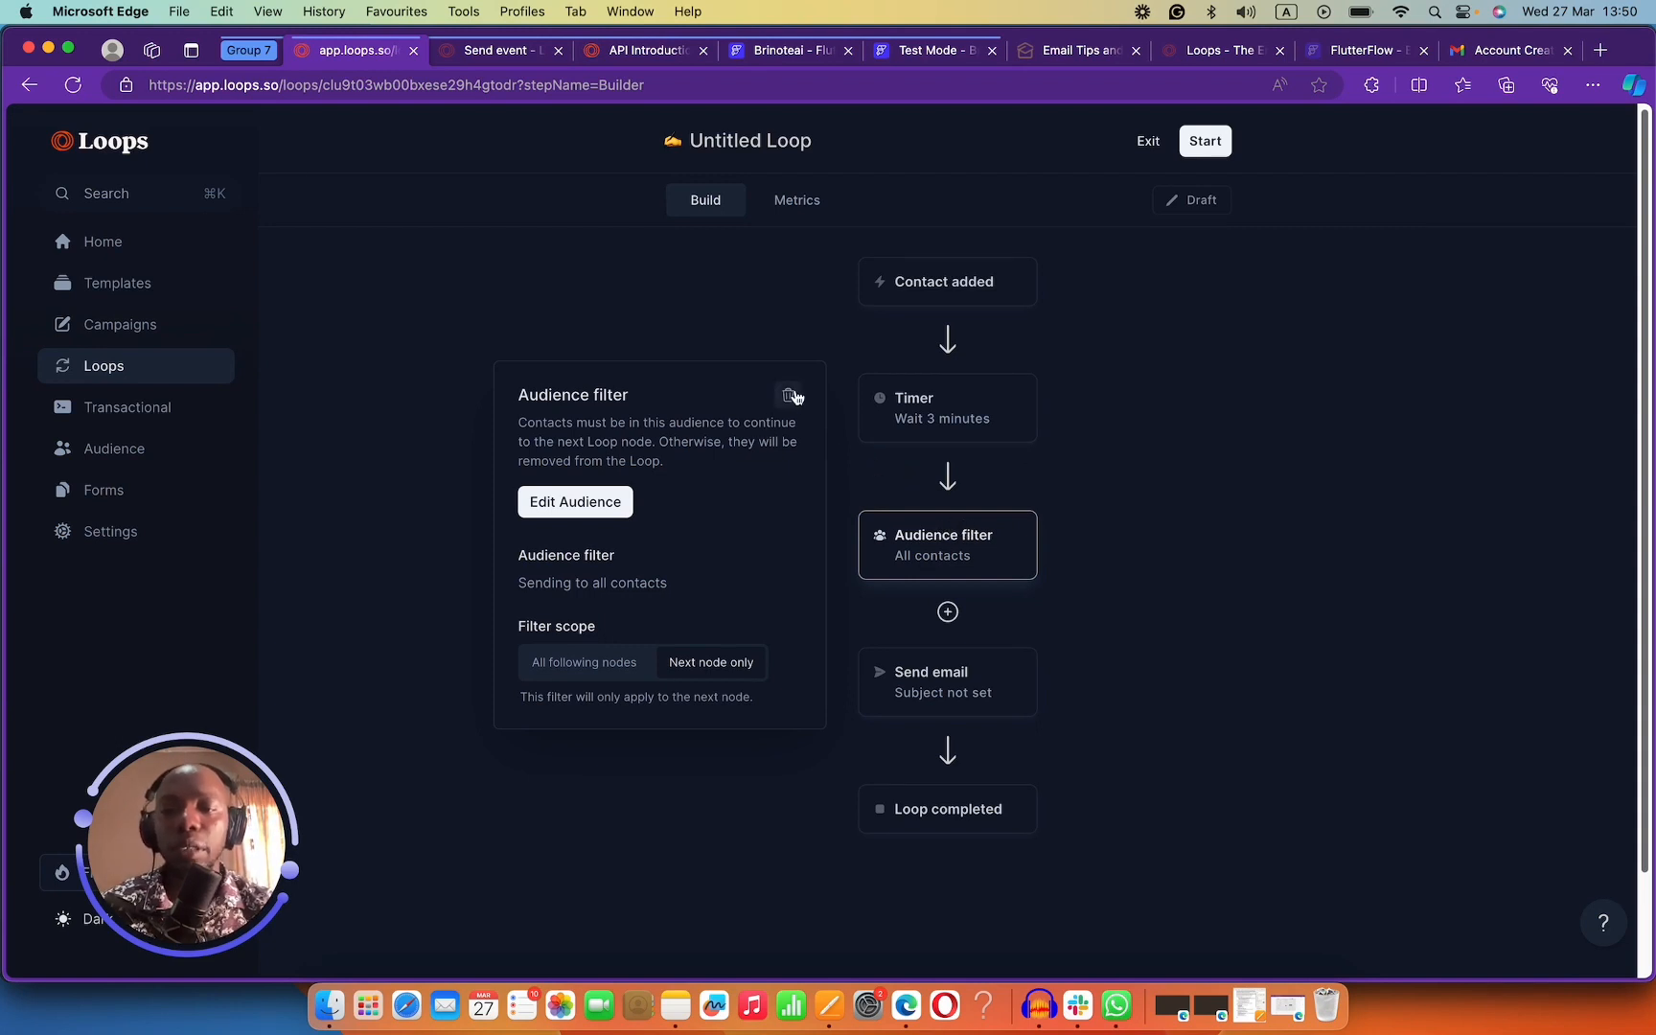
pyautogui.click(788, 395)
pyautogui.click(971, 556)
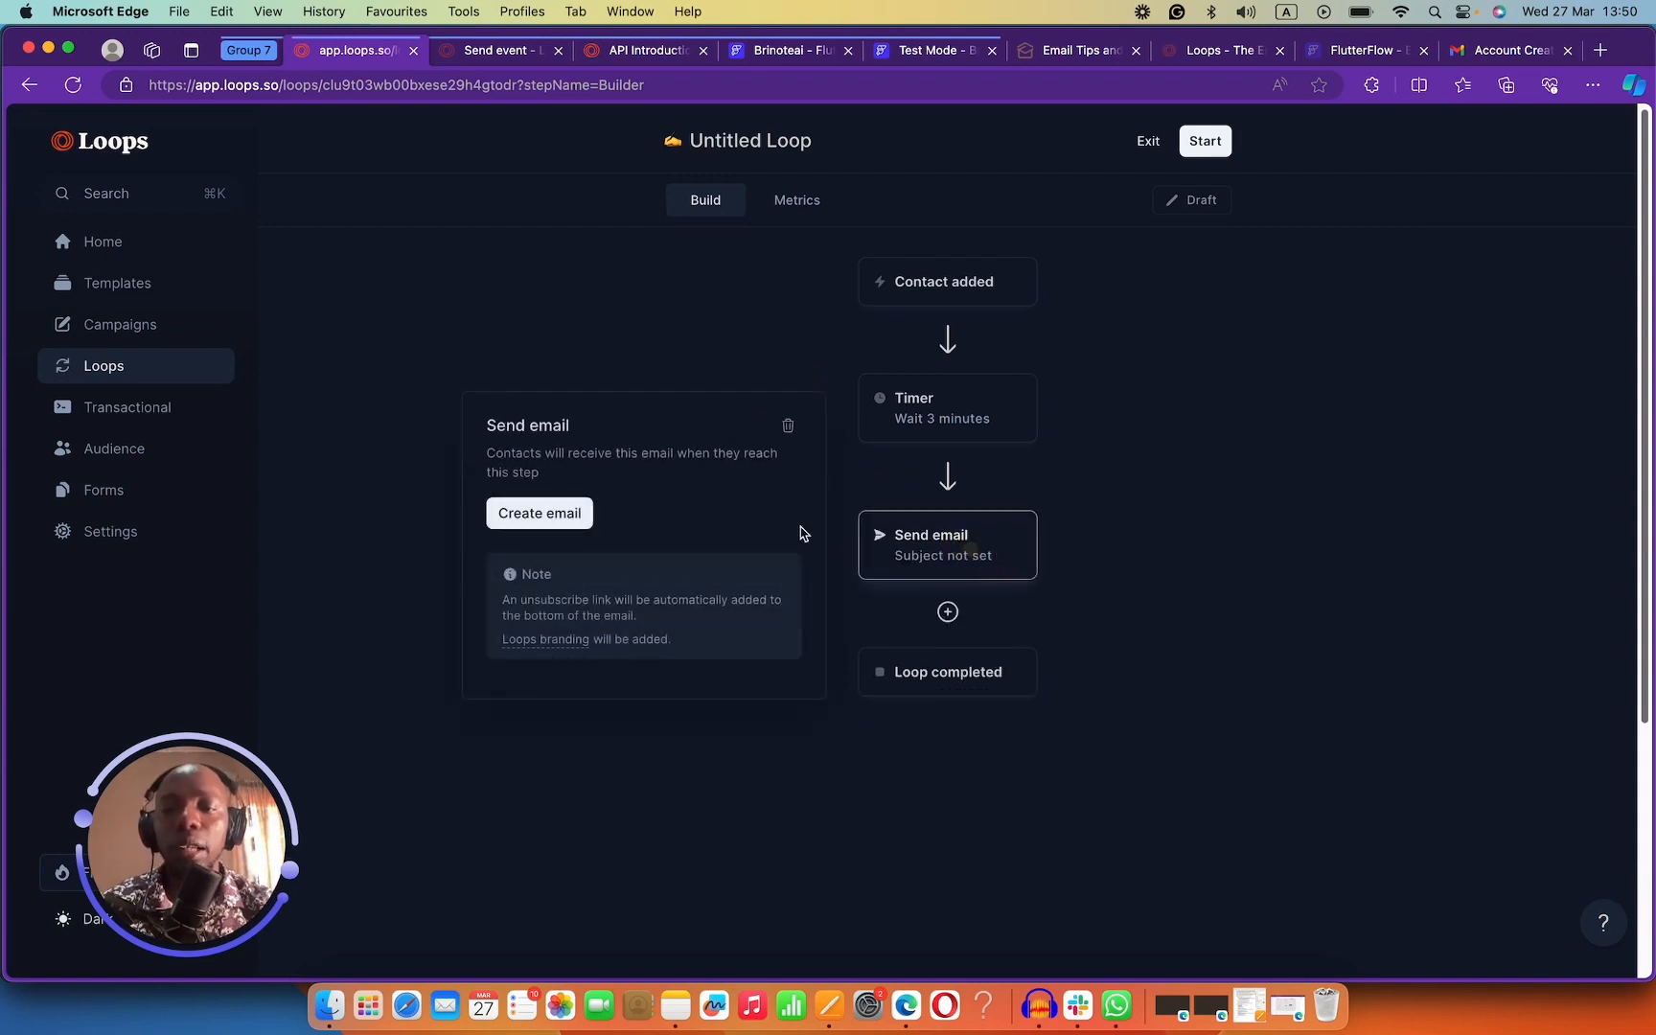
pyautogui.click(540, 514)
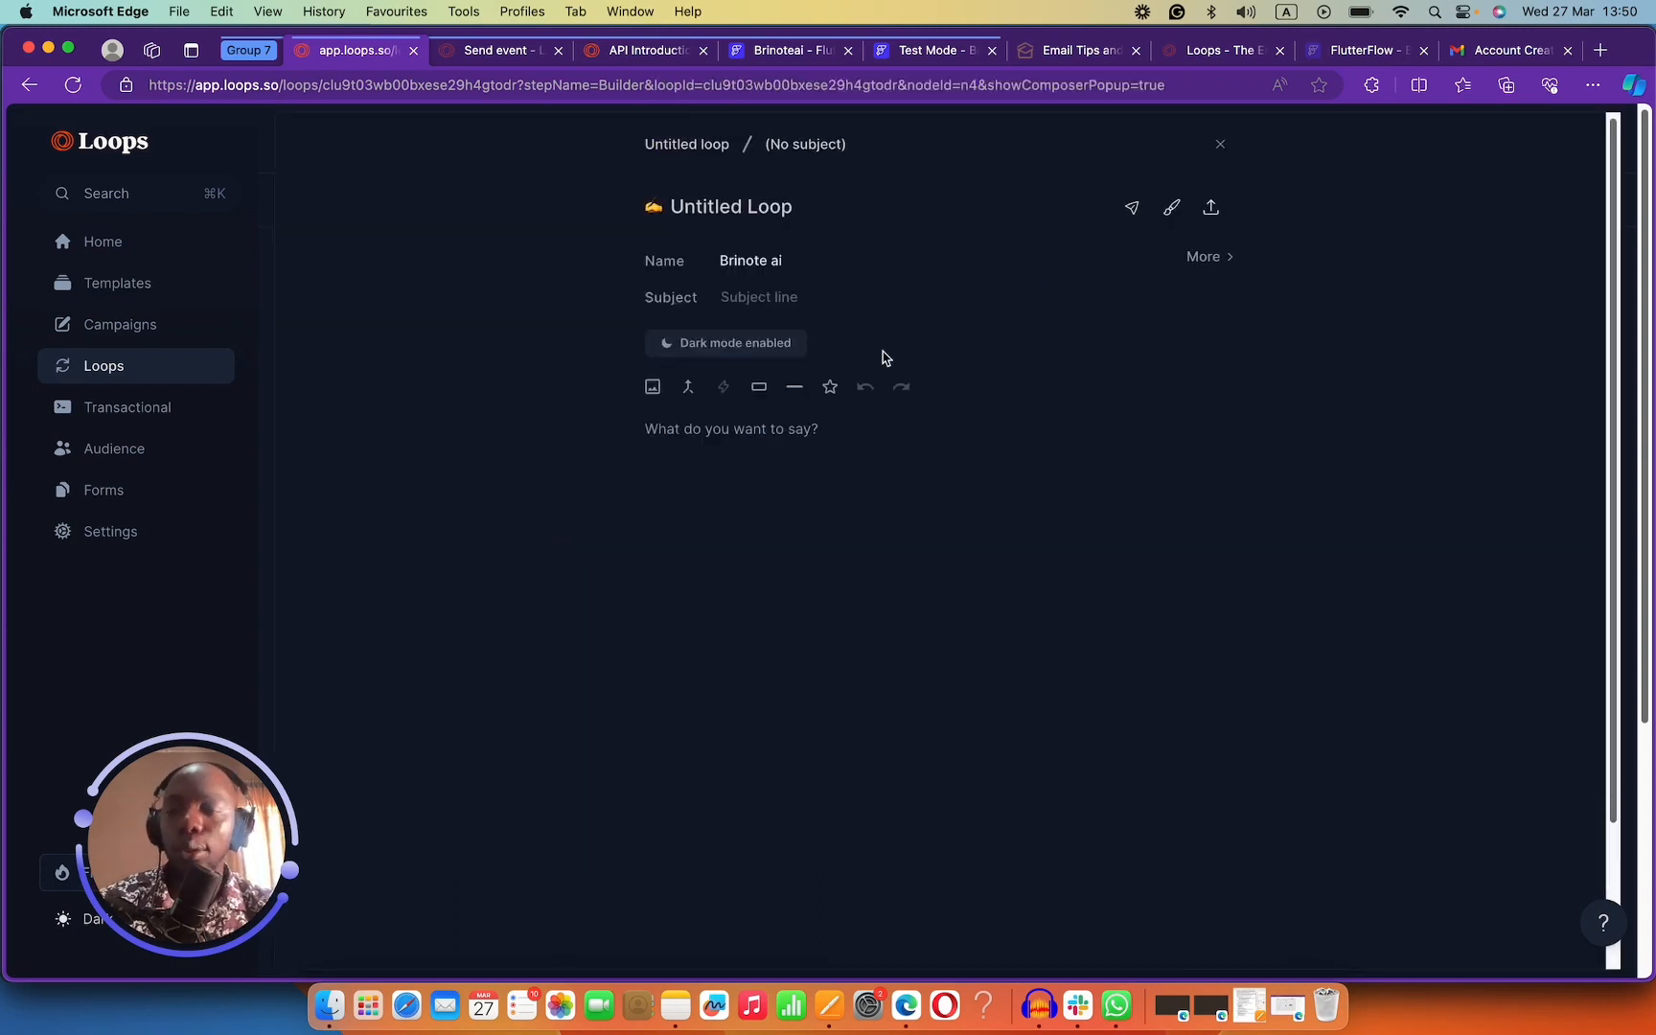
# Title the email 'Welcome to brinote AI' and enter the subject 'Welcome new user'.
pyautogui.click(741, 208)
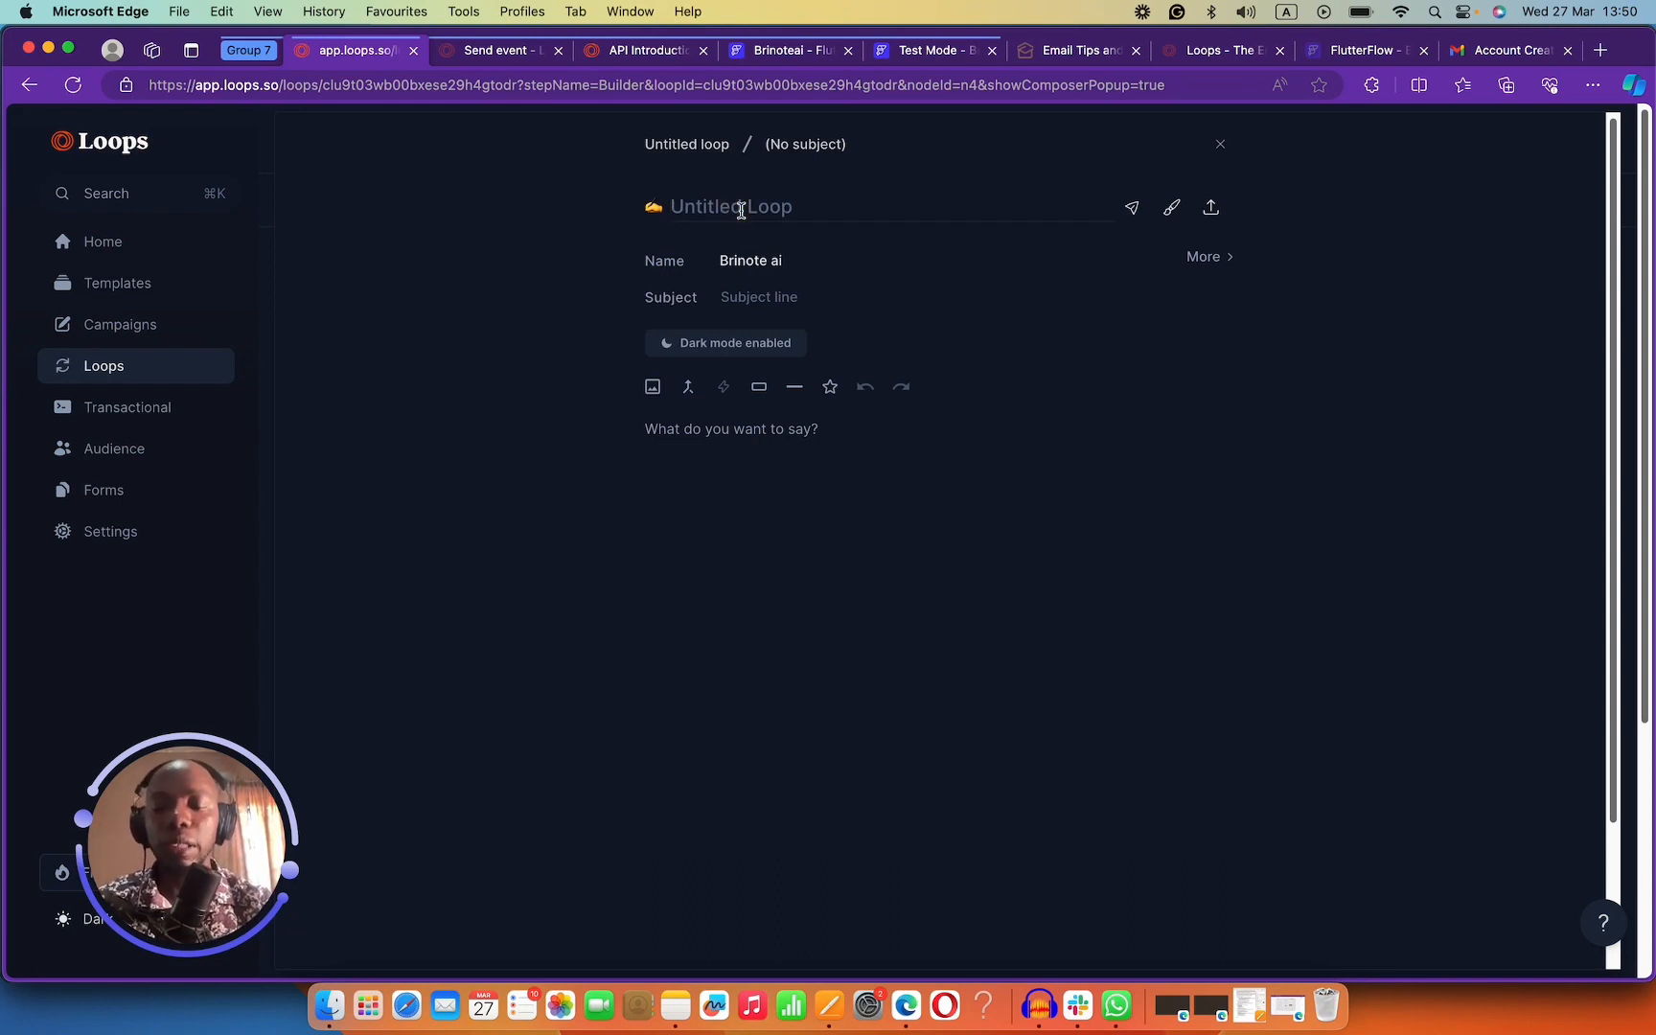
pyautogui.write('Welcome to ')
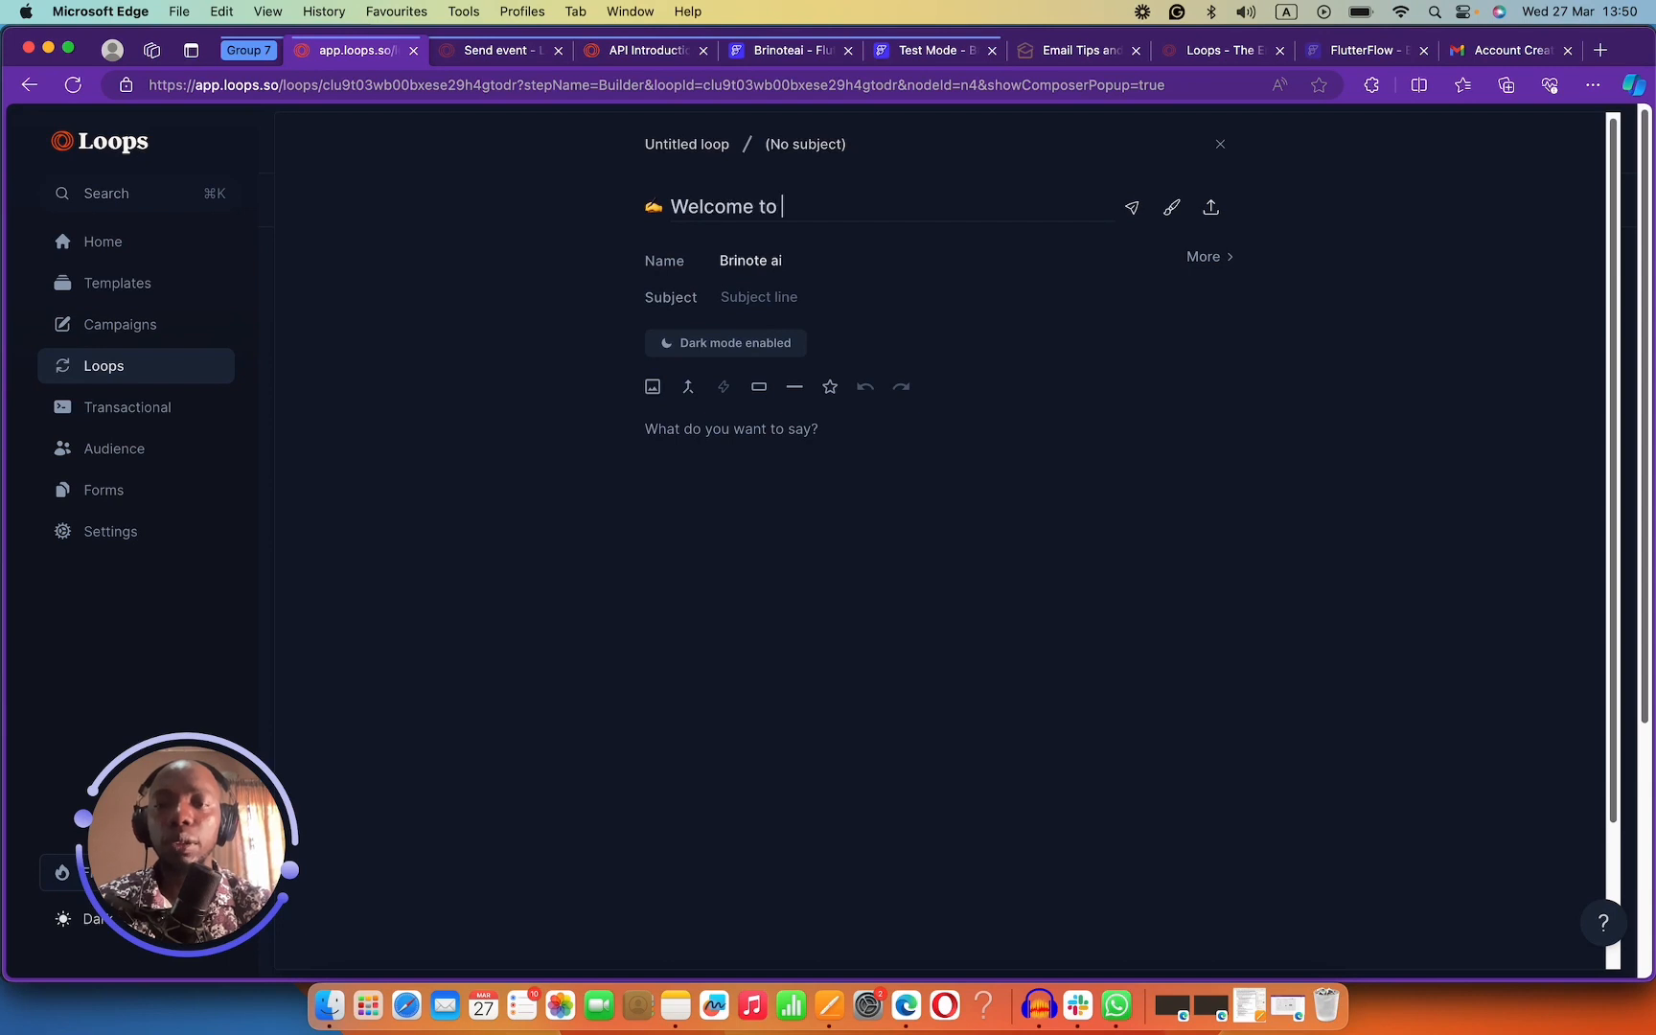
pyautogui.write('brinote')
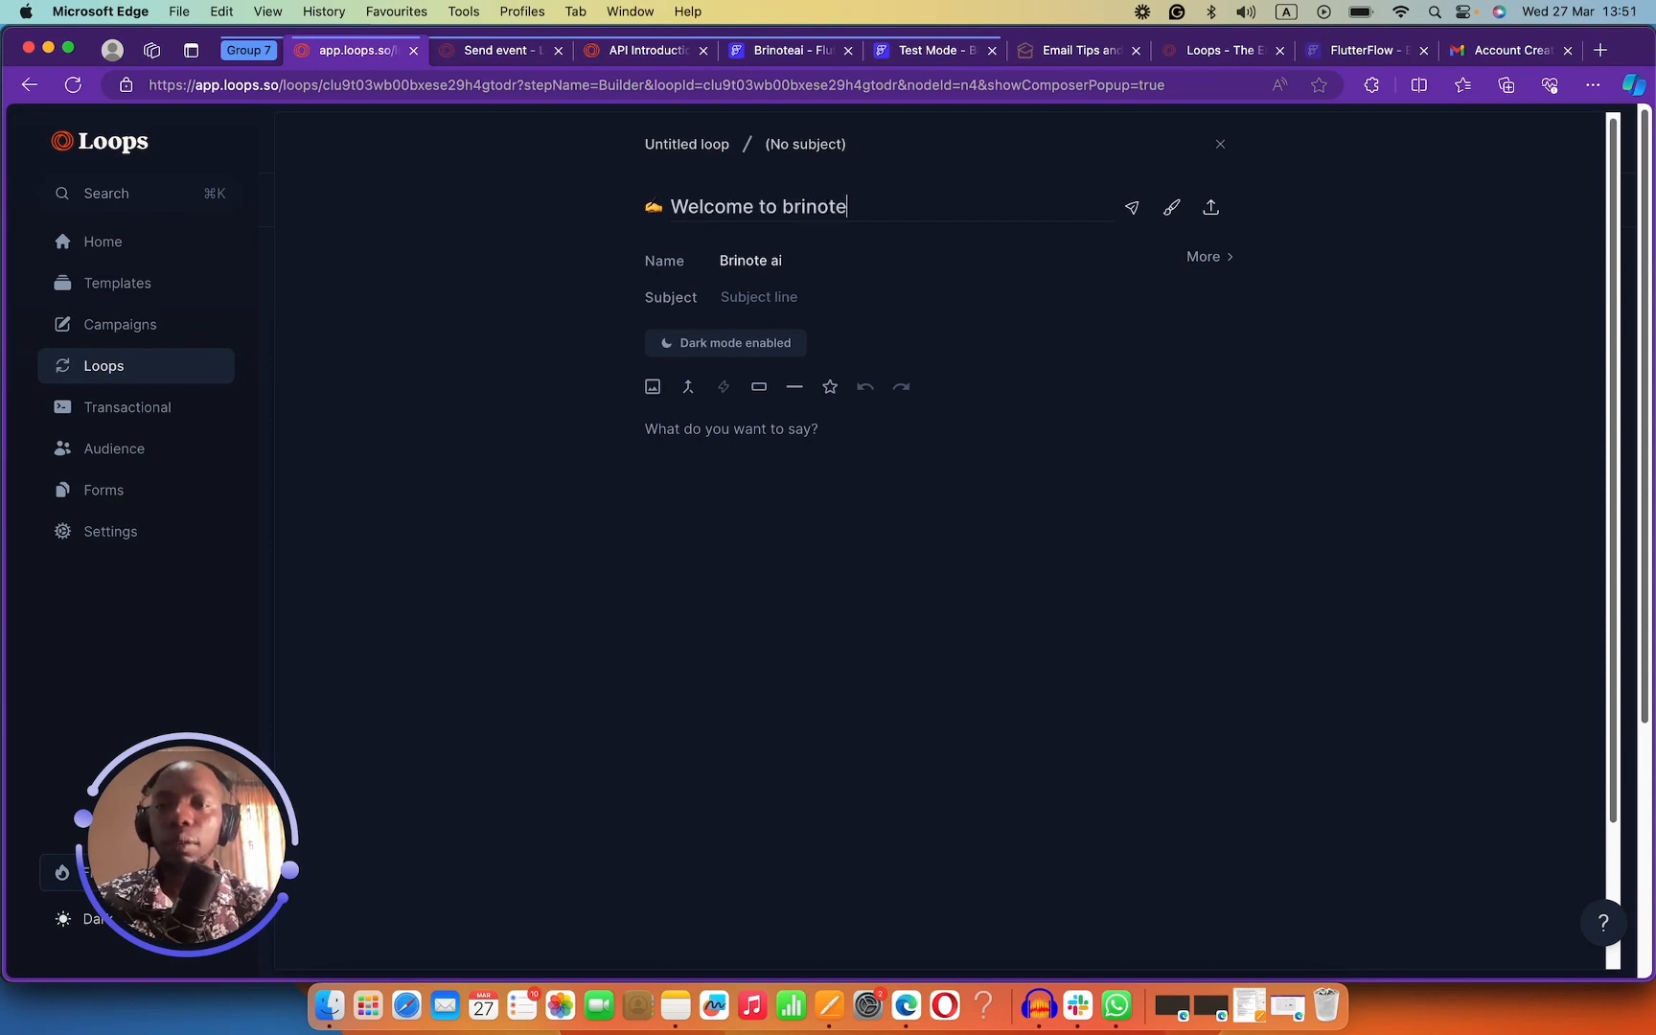
pyautogui.write(' AI')
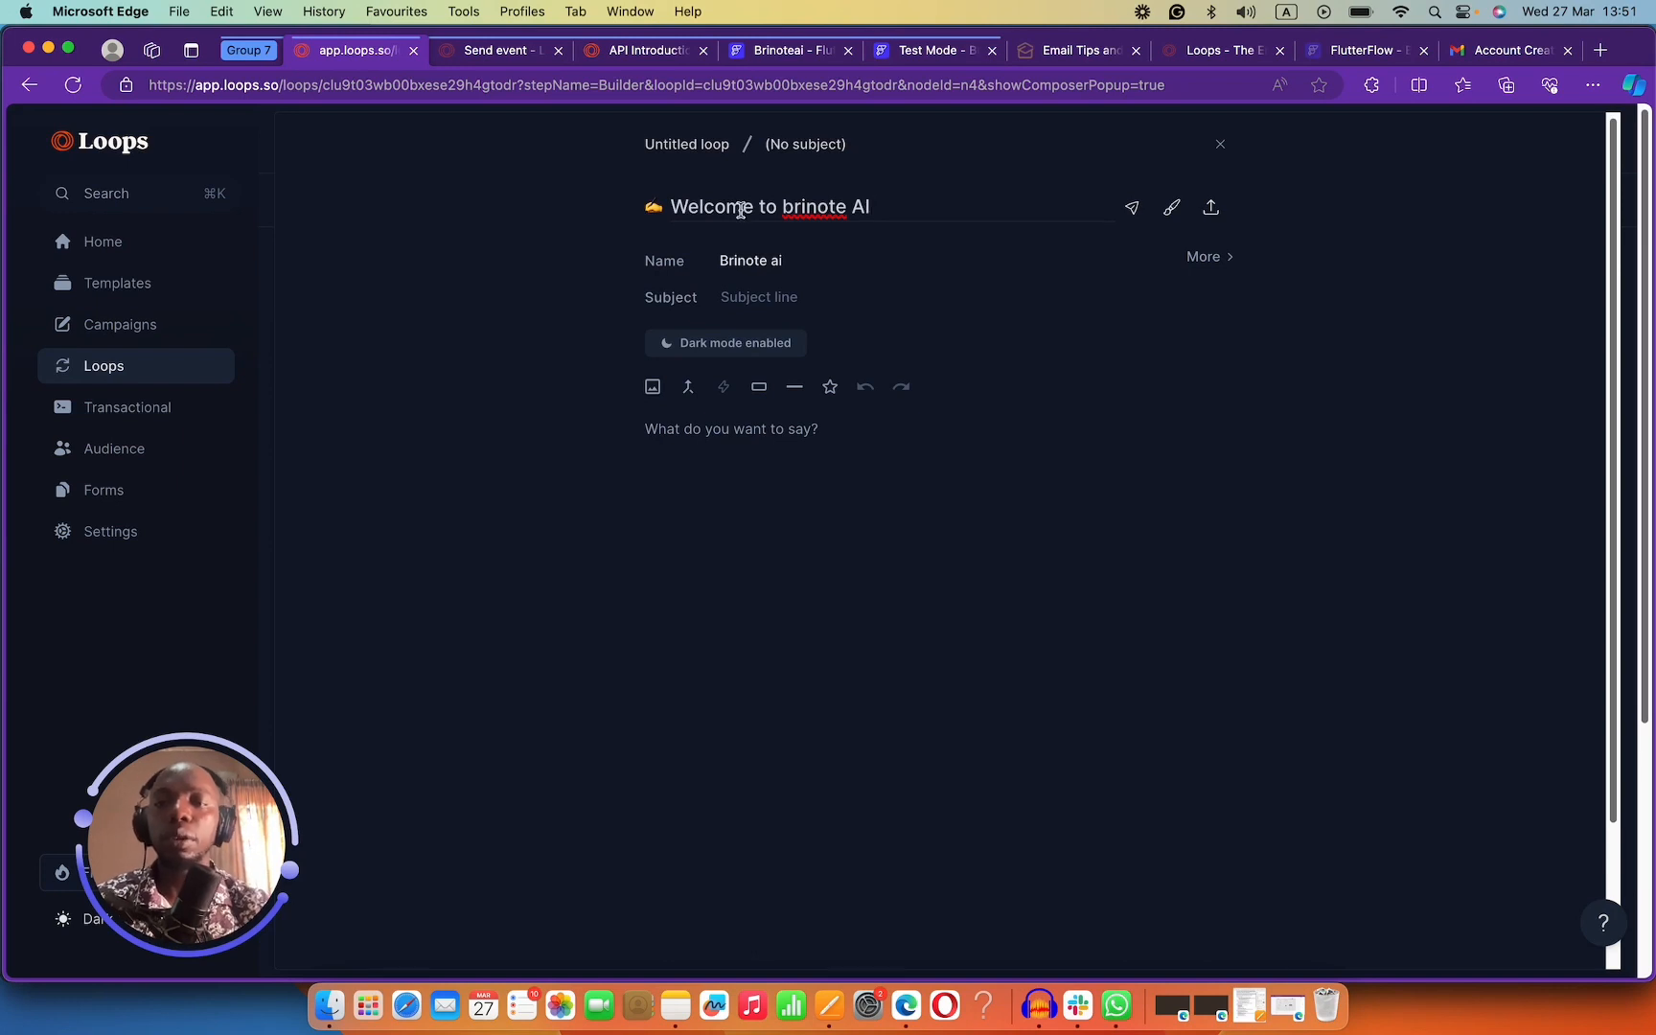
pyautogui.click(740, 296)
pyautogui.write('We')
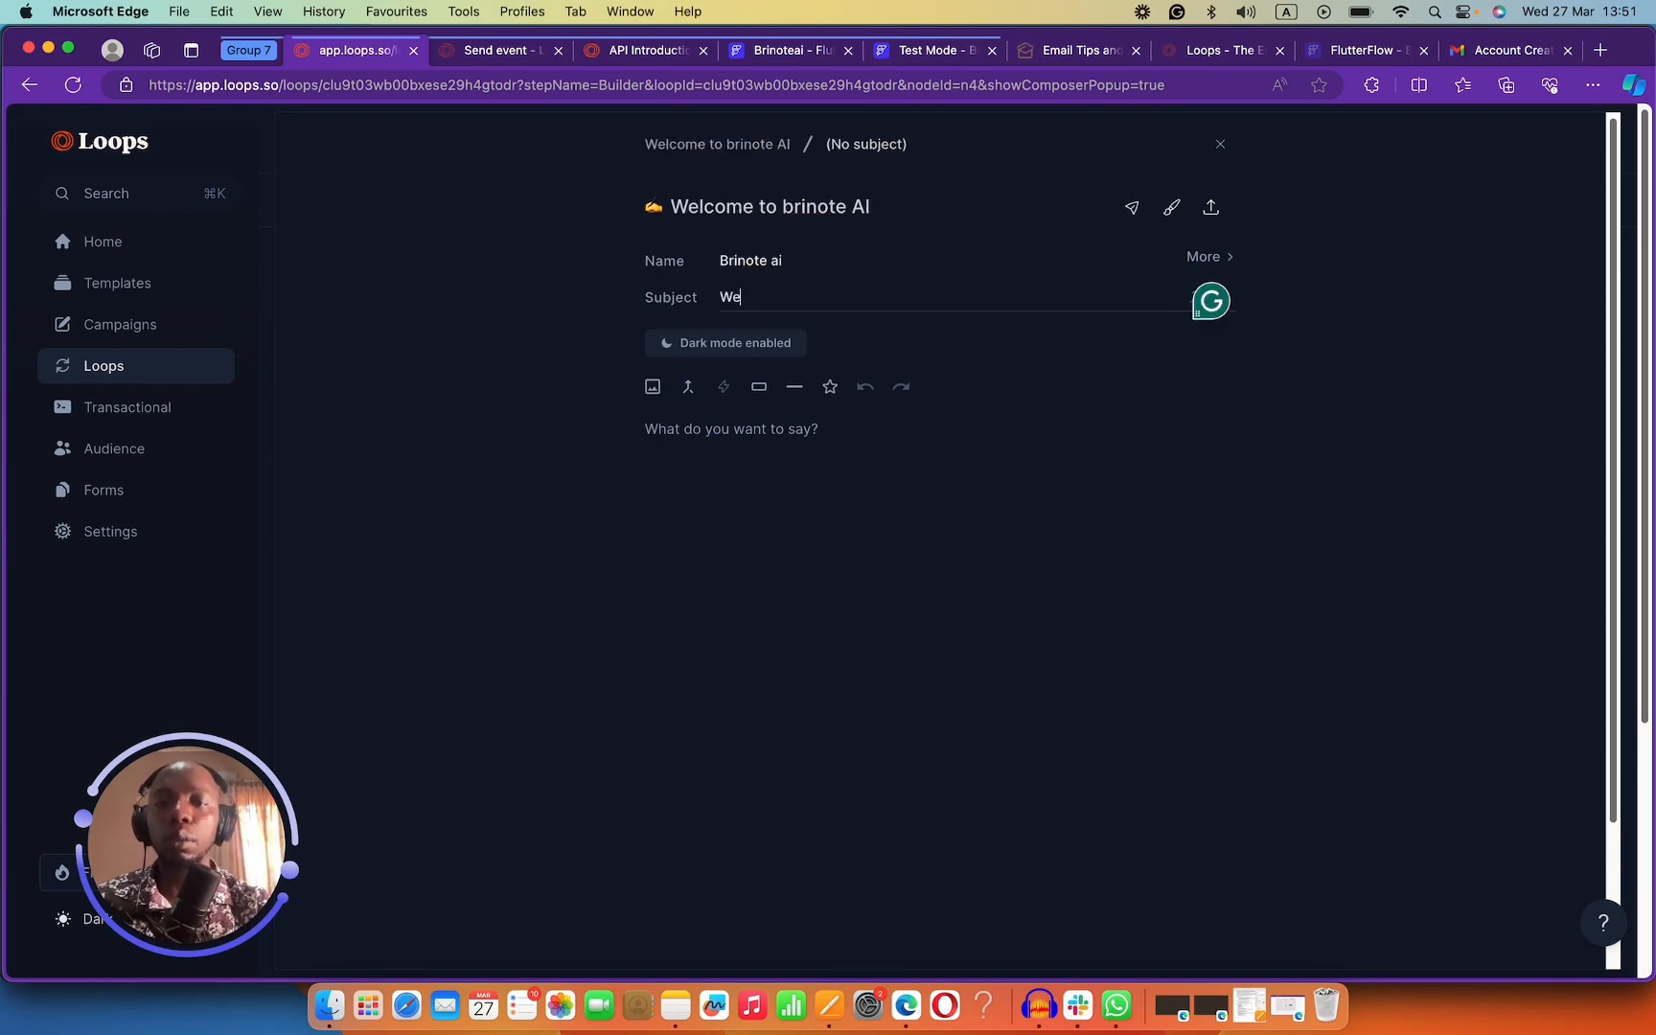
pyautogui.write('lcme to')
pyautogui.press('BackSpace')
pyautogui.press('BackSpace')
pyautogui.press('BackSpace')
pyautogui.press('BackSpace')
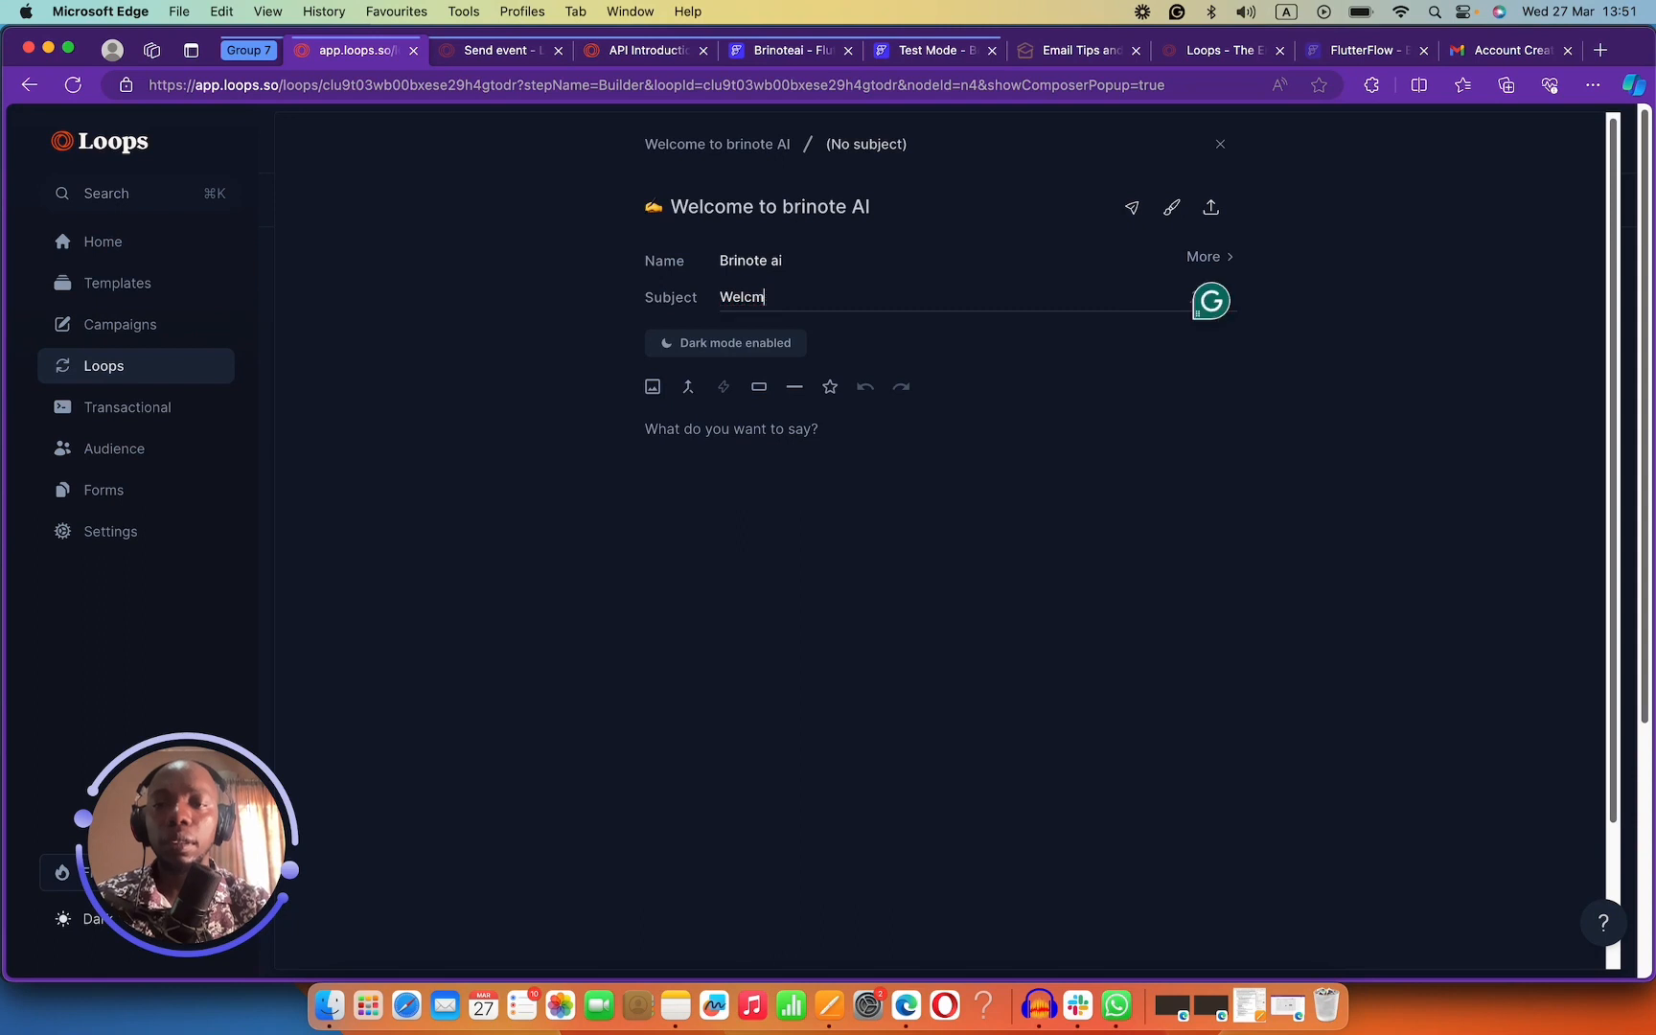
pyautogui.press('BackSpace')
pyautogui.write('W')
pyautogui.press('BackSpace')
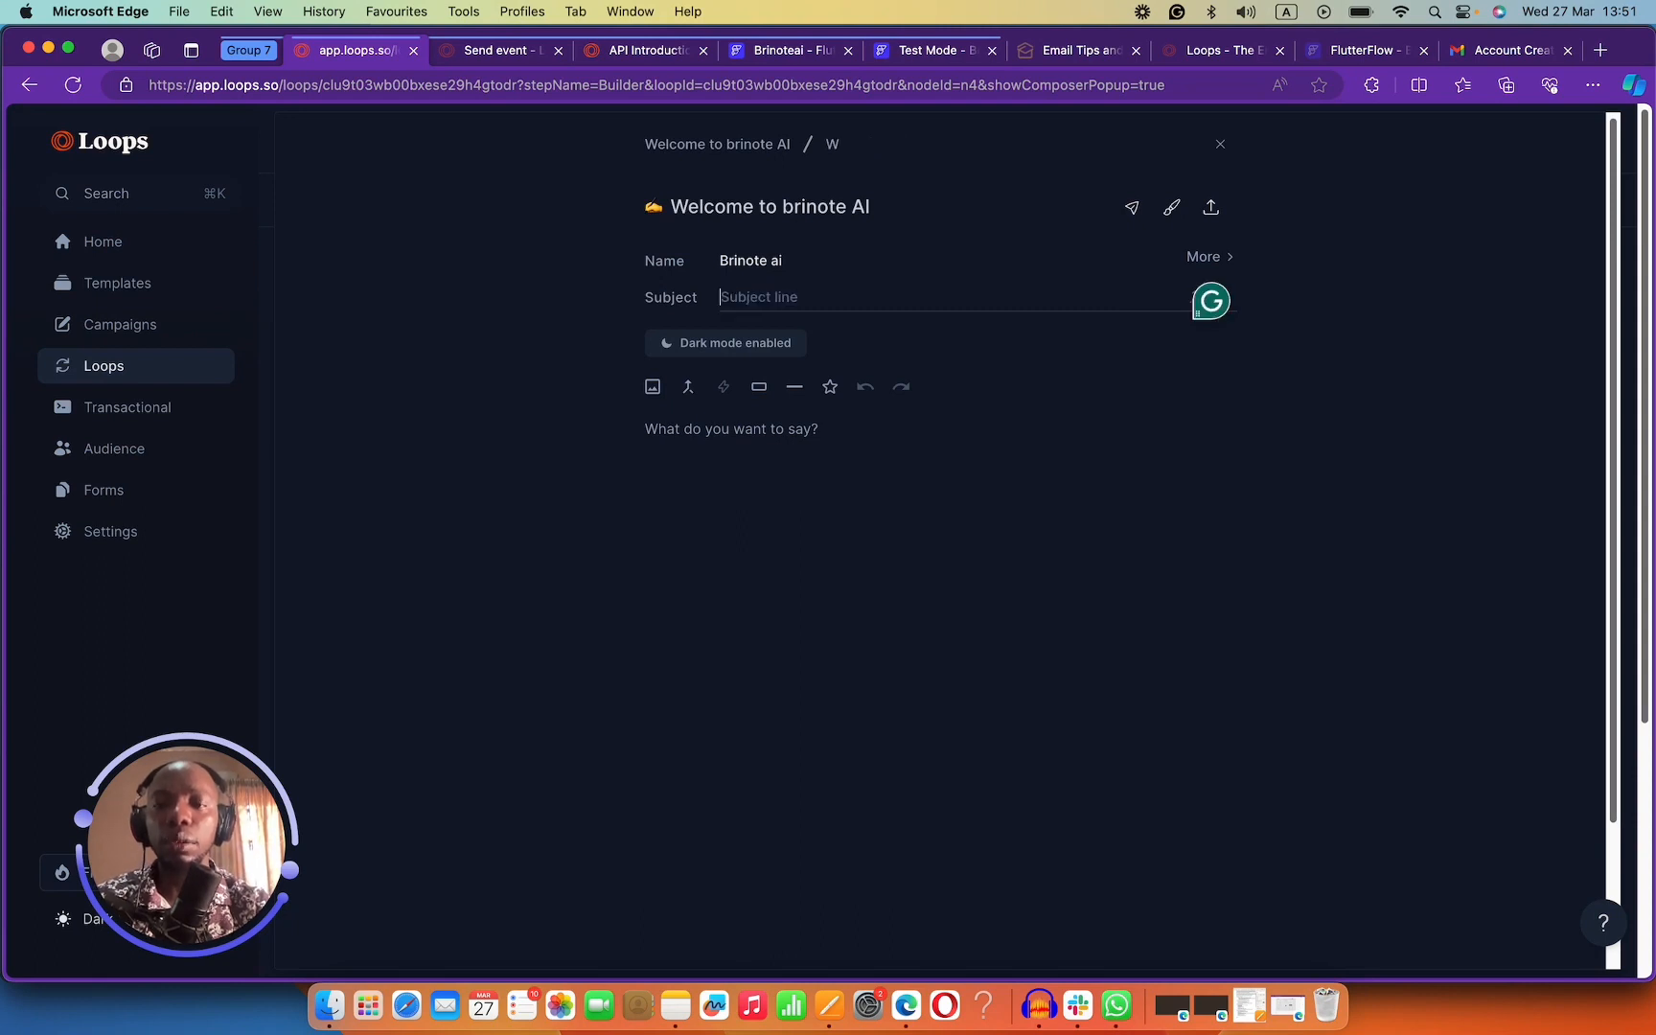
pyautogui.write('Welcome new user')
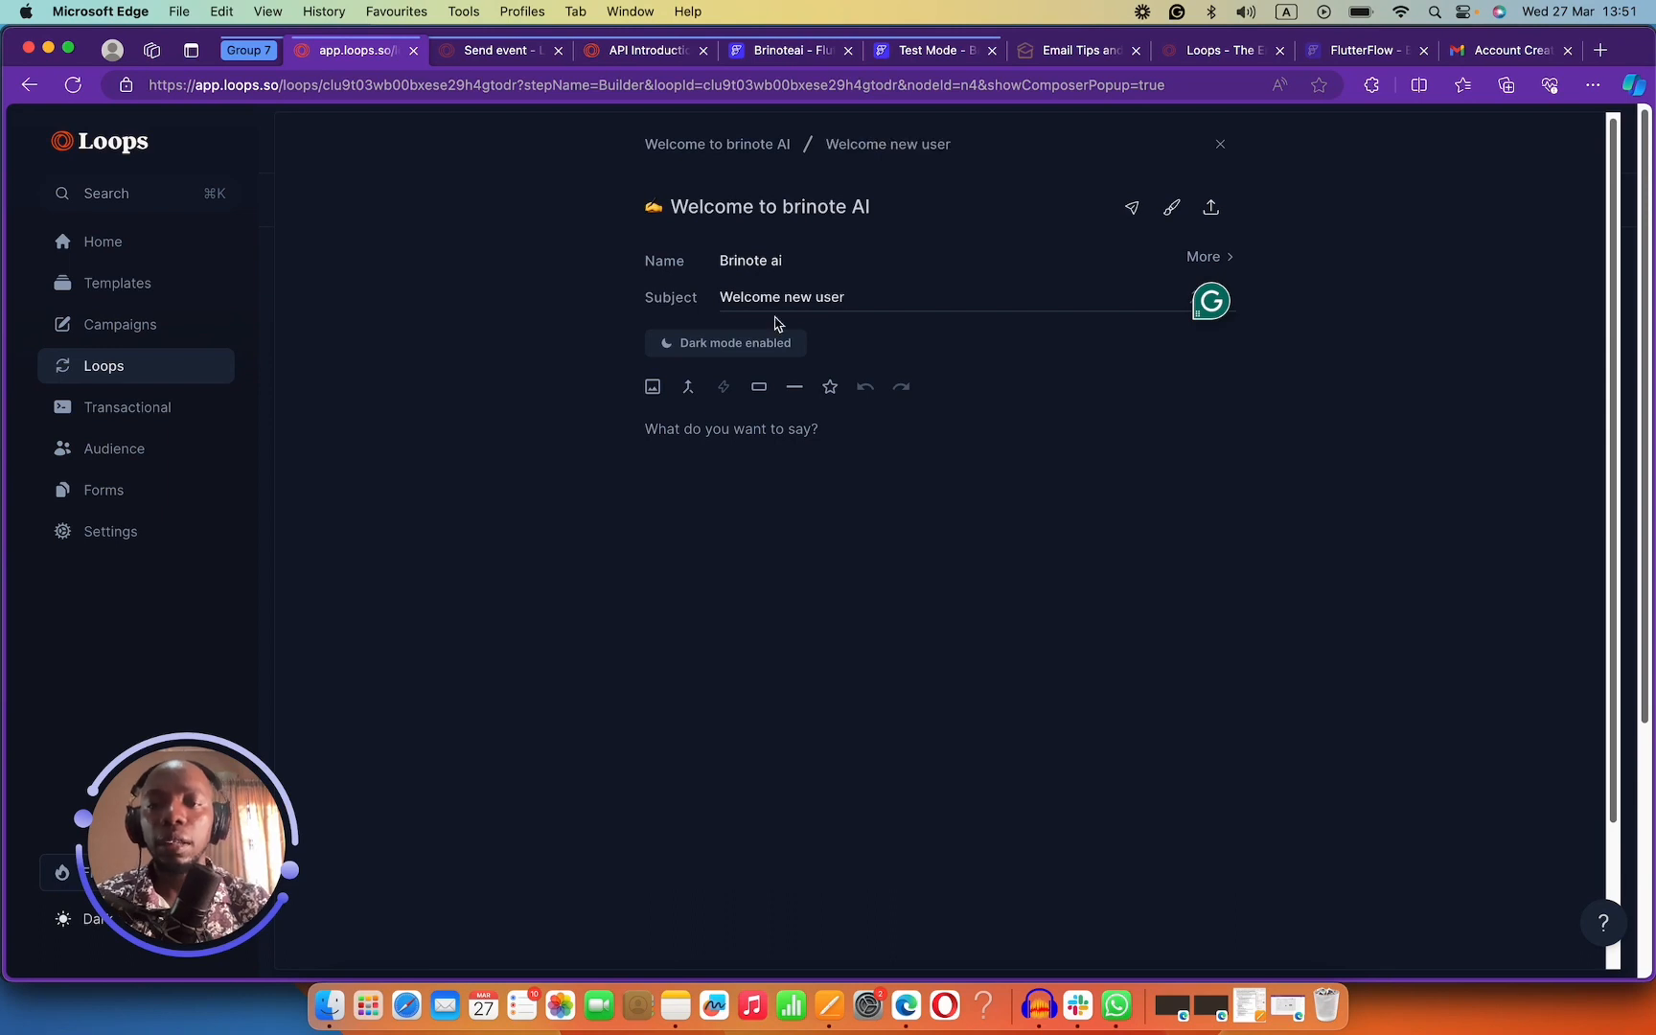
# Write a short welcome body asking 'Why are you using our application', signed with a name and 'Berinote AI'.
pyautogui.click(780, 429)
pyautogui.write('Supper happy to')
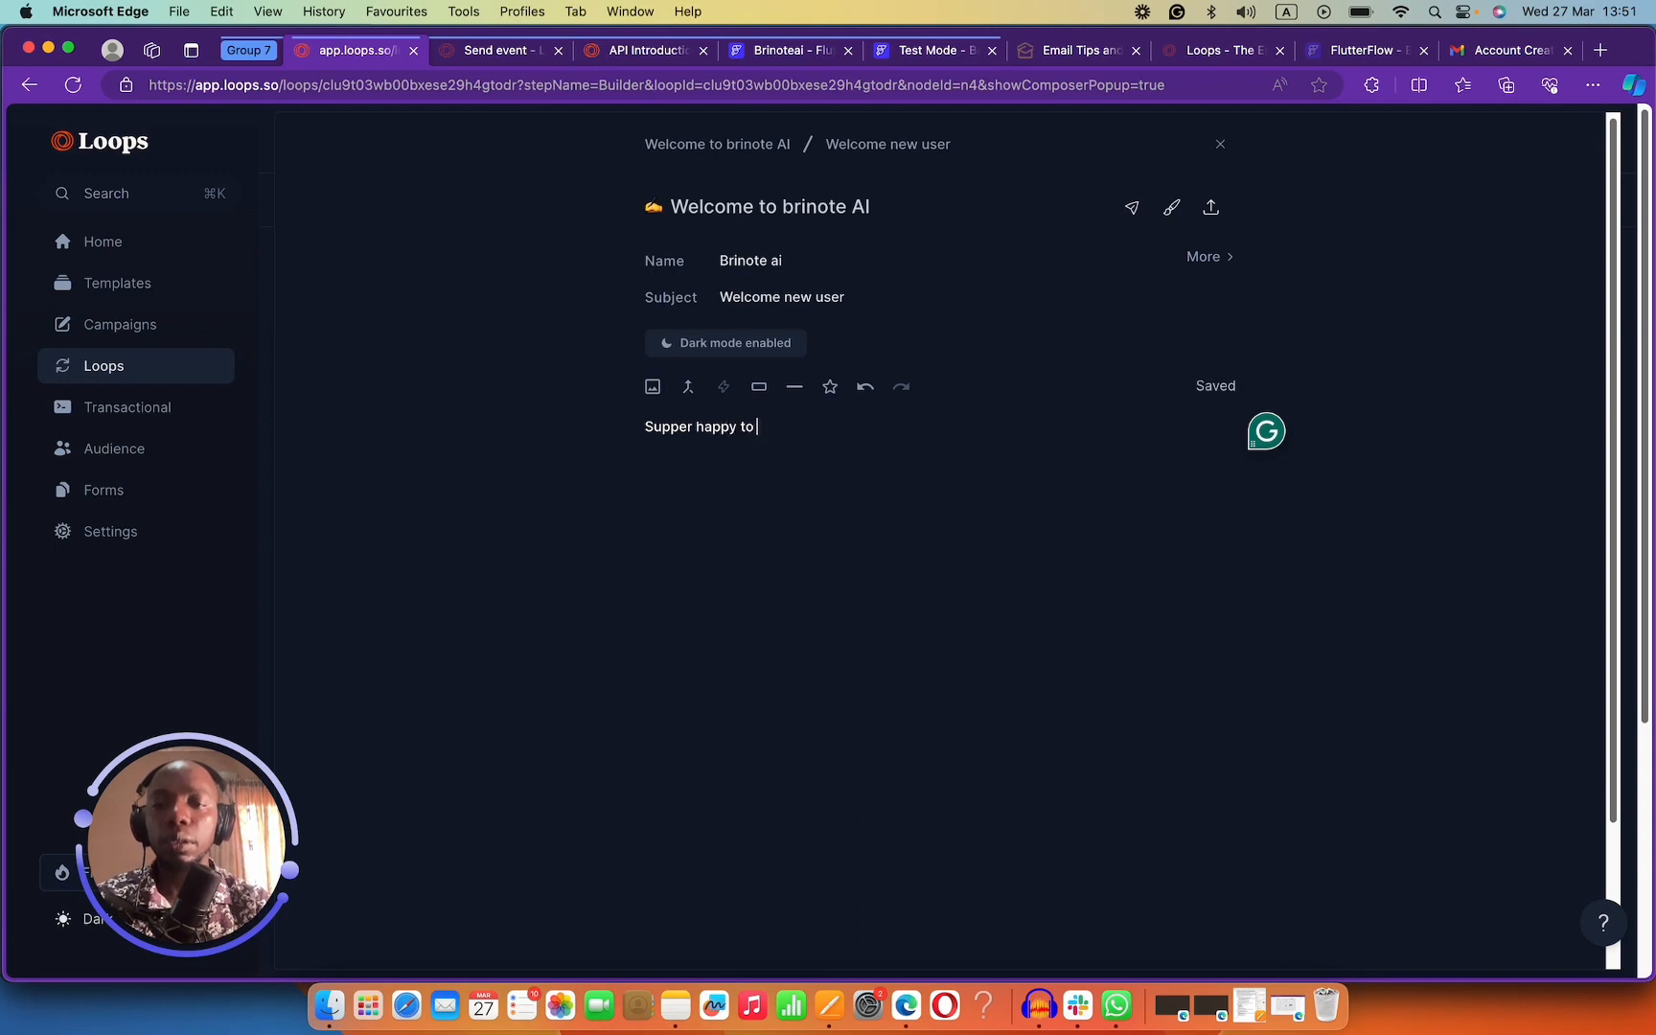
pyautogui.write('see you signup fo')
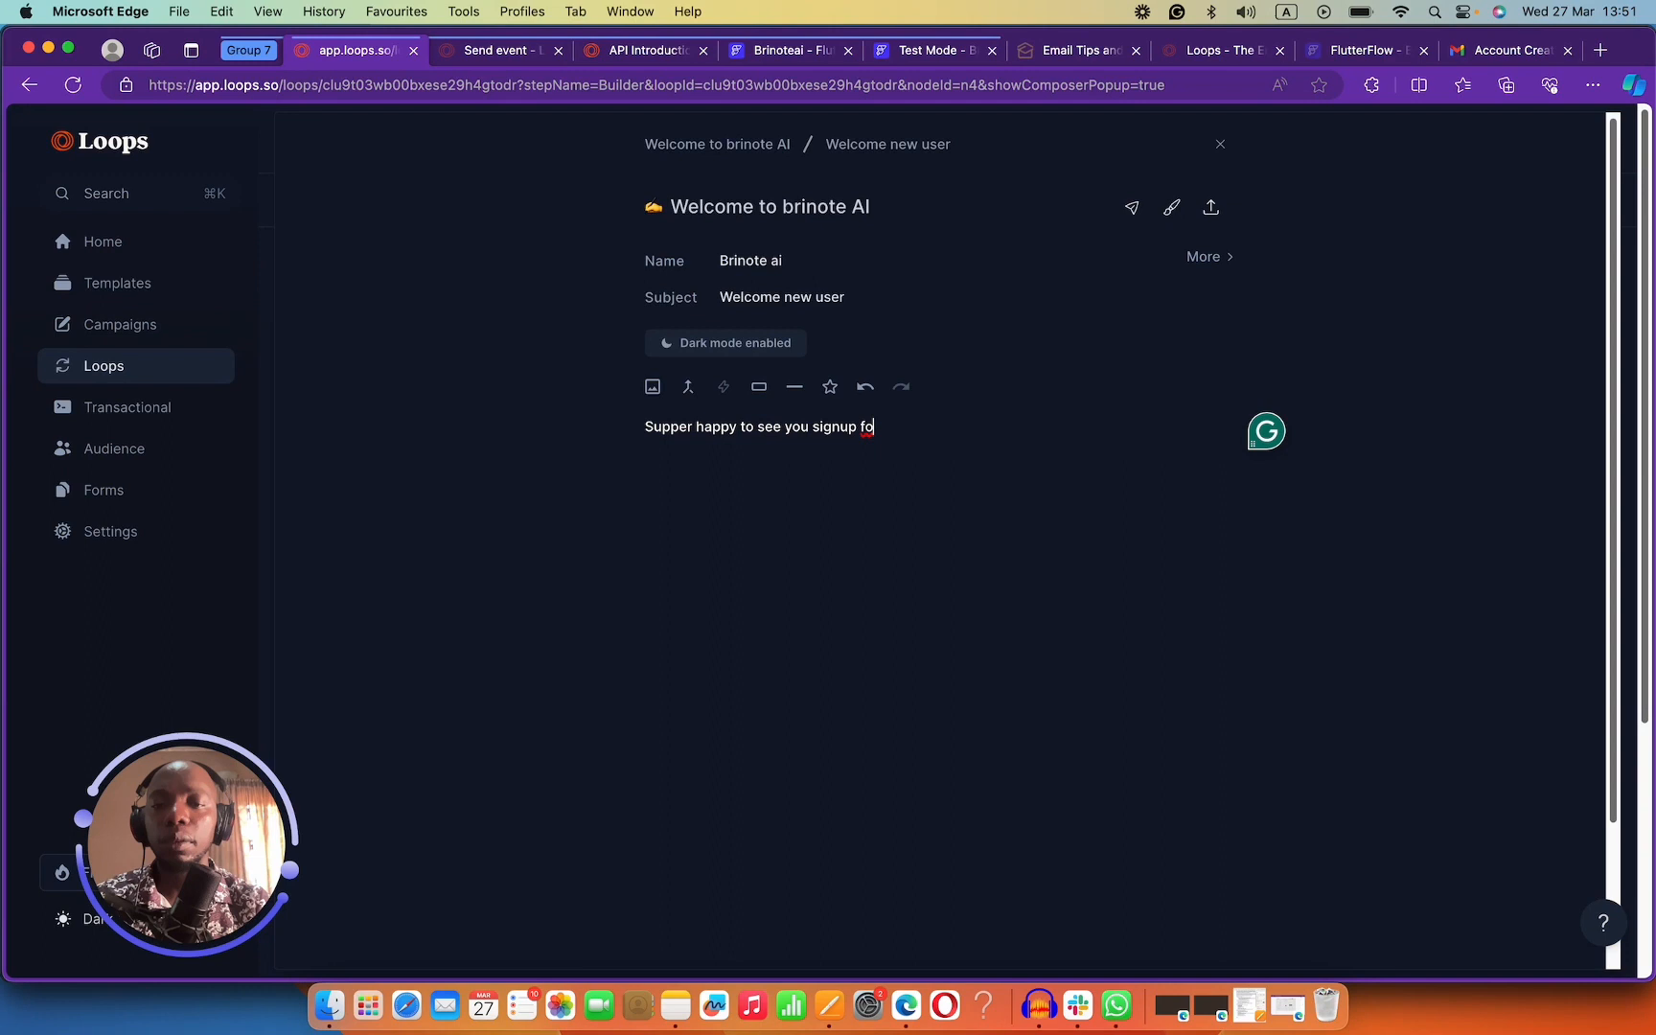
pyautogui.press('BackSpace')
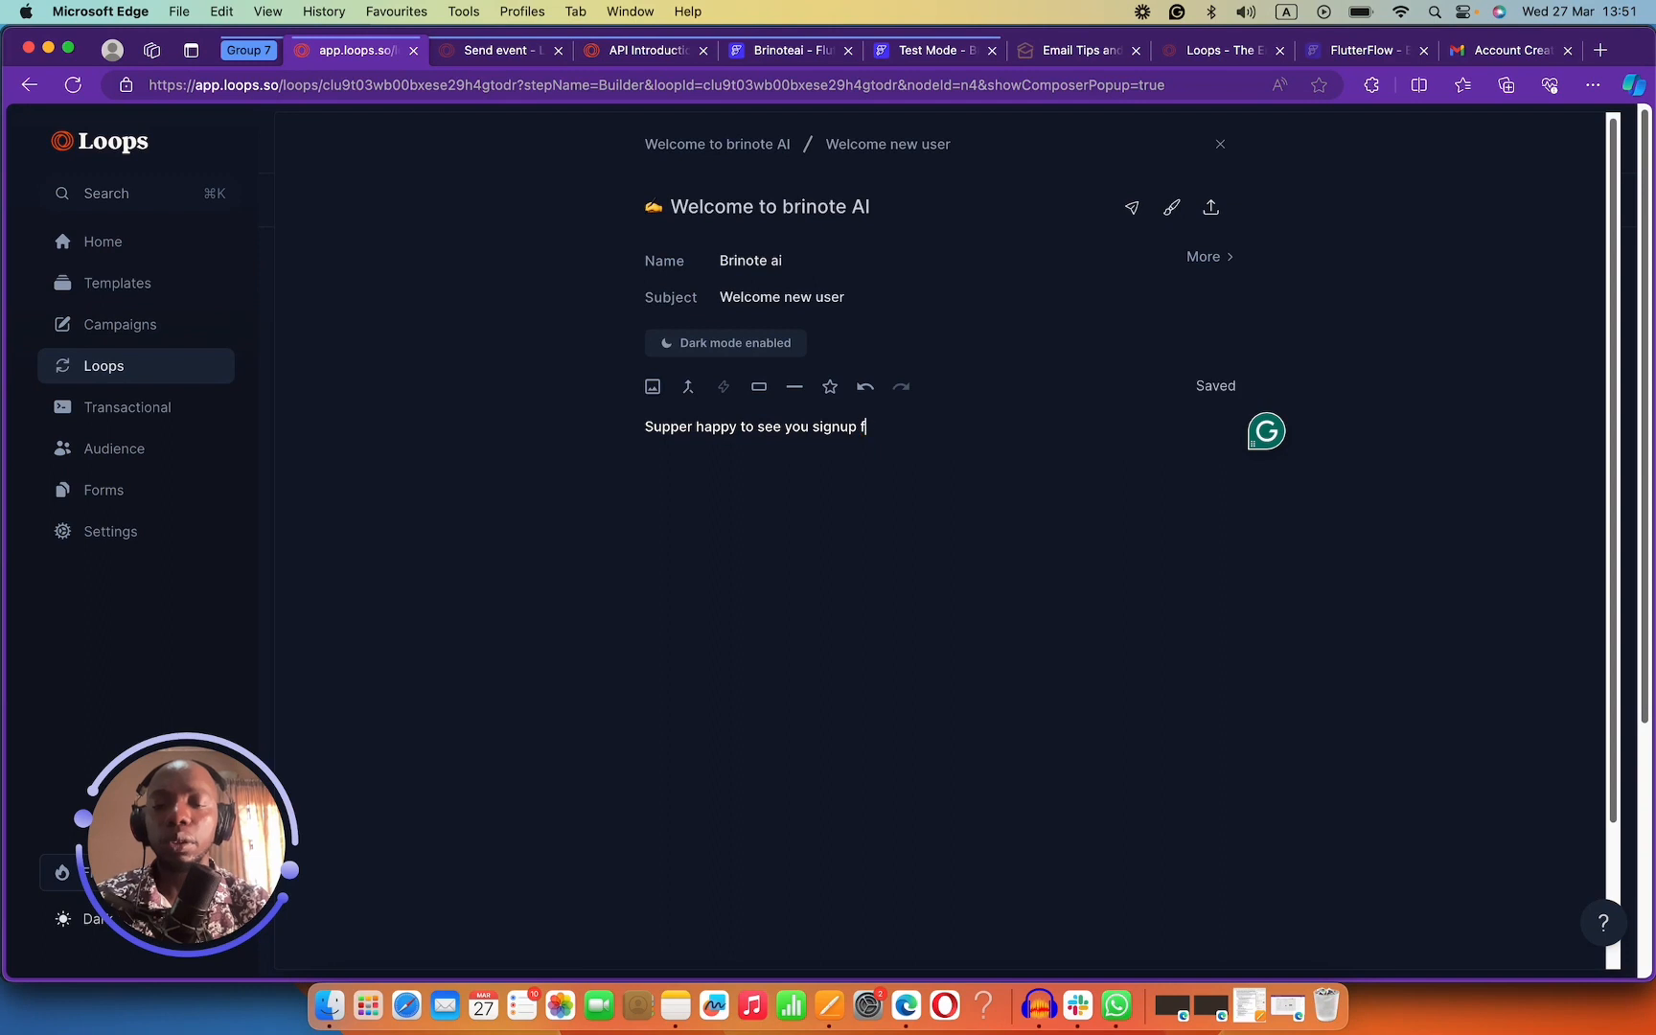
pyautogui.press('BackSpace')
pyautogui.press('BackSpace')
pyautogui.press('BackSpace')
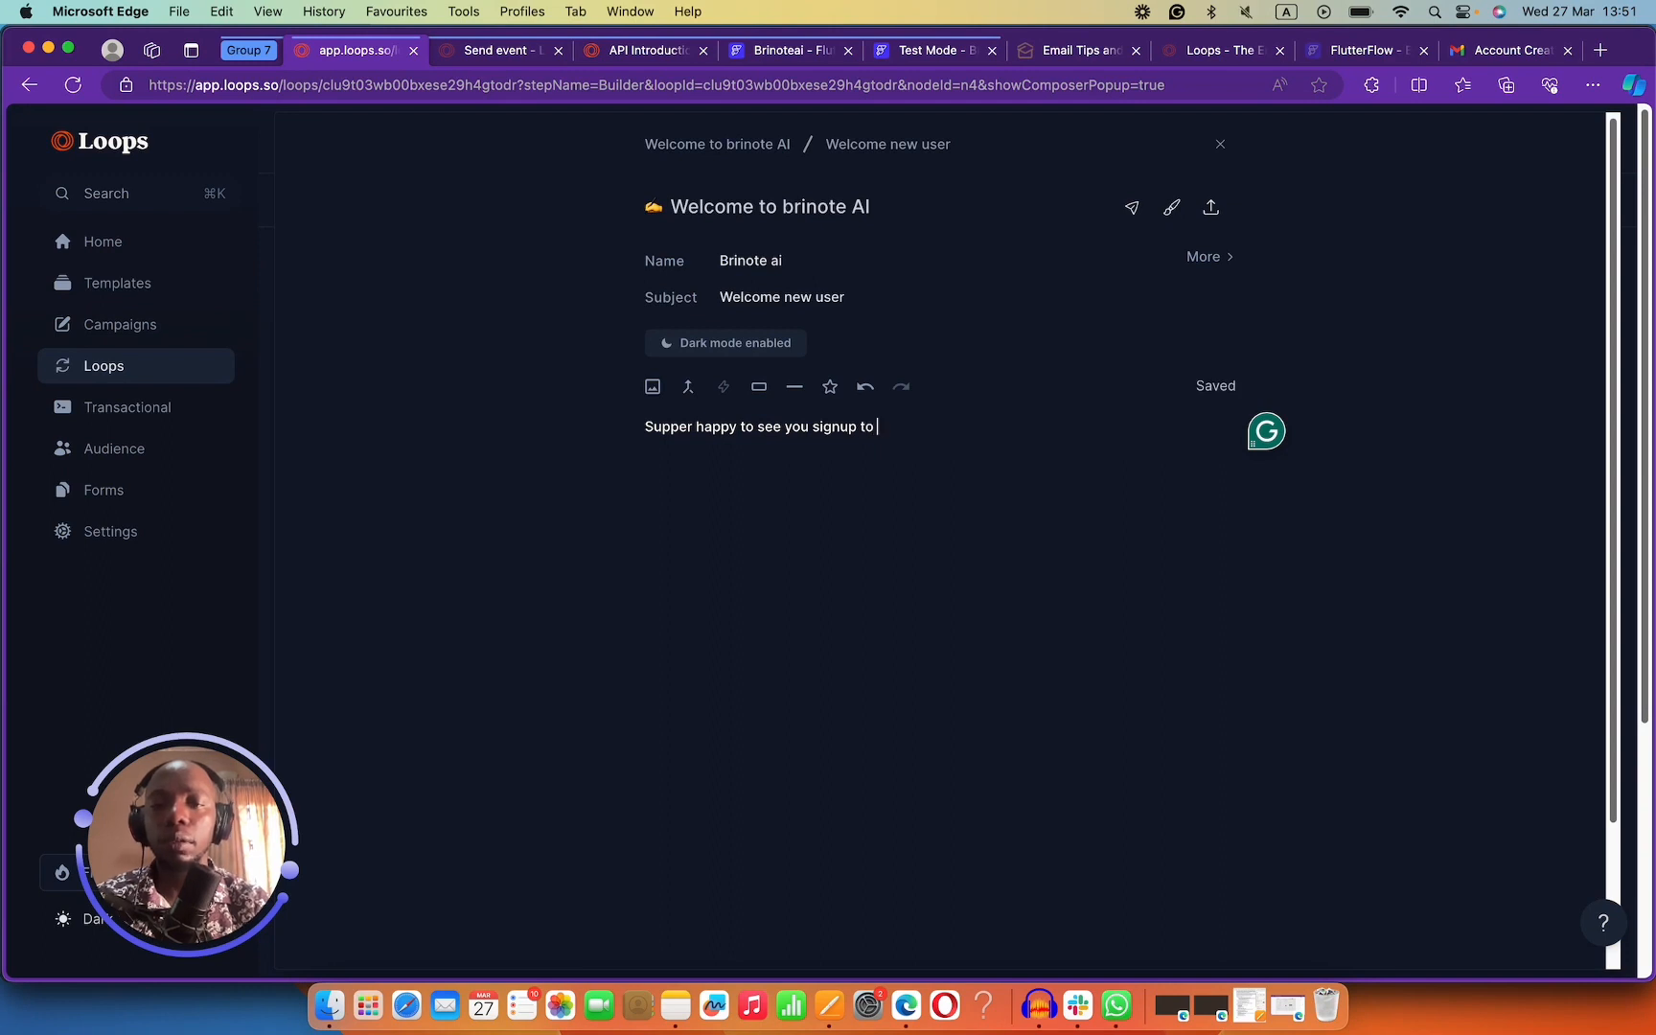
pyautogui.press('XF86AudioMute')
pyautogui.write('Brinot')
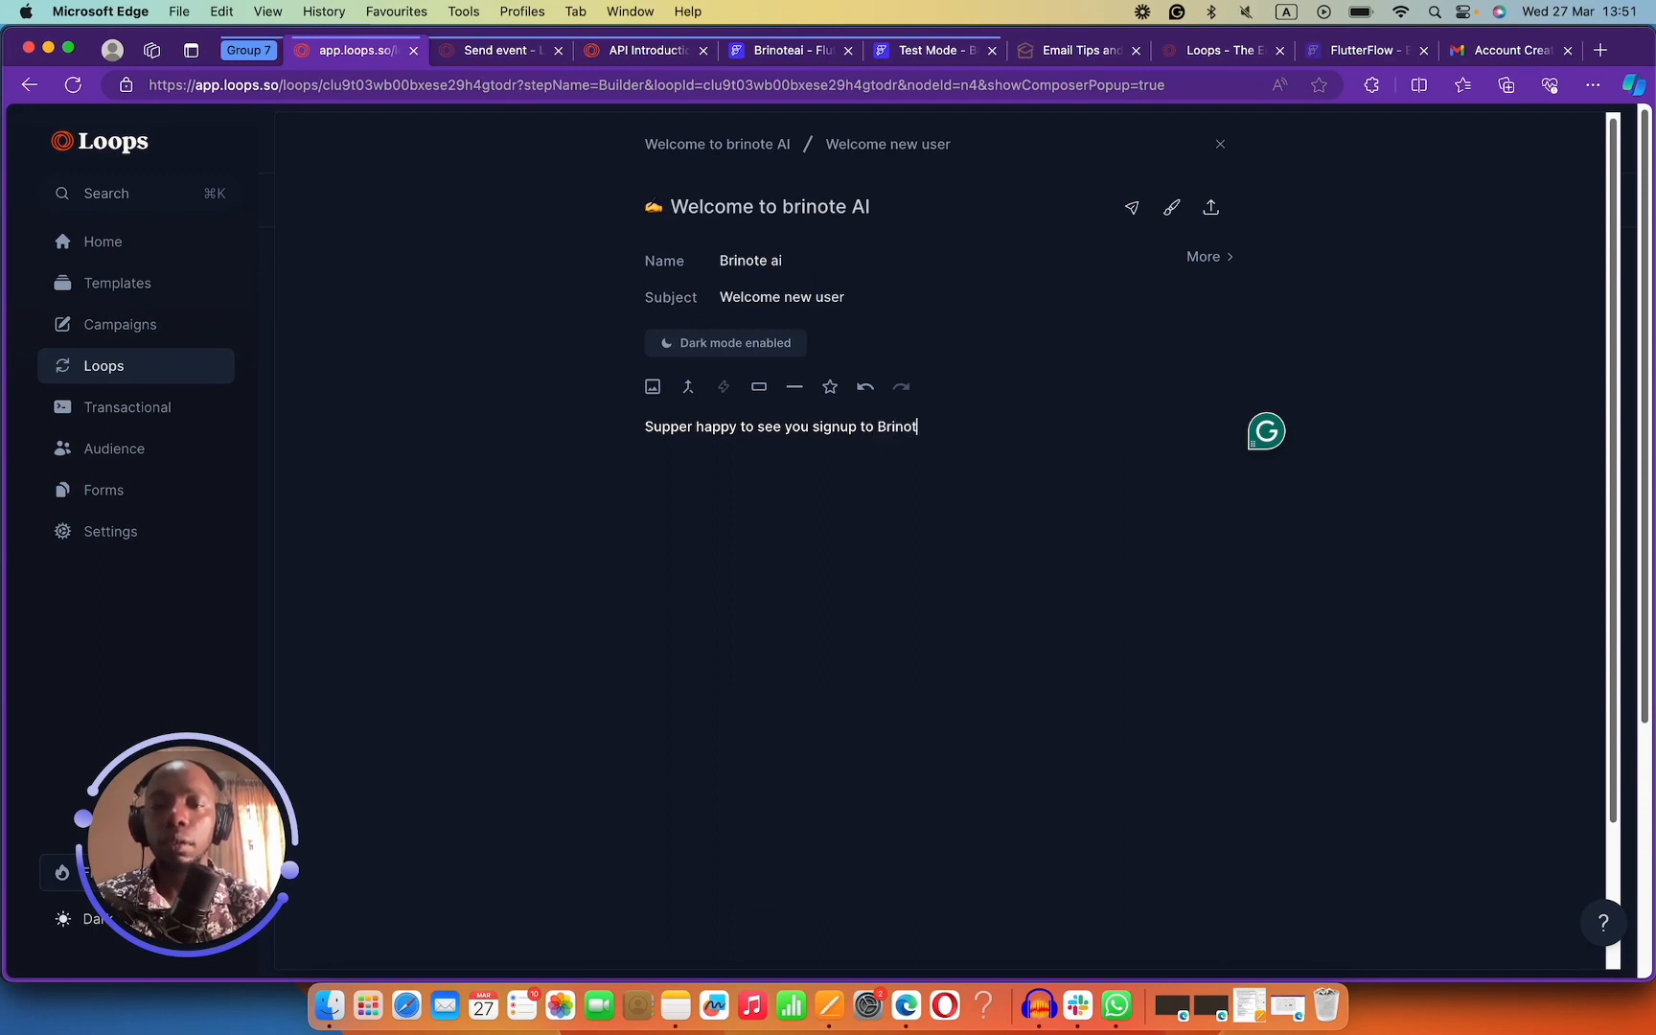
pyautogui.write('e')
pyautogui.press('XF86AudioMute')
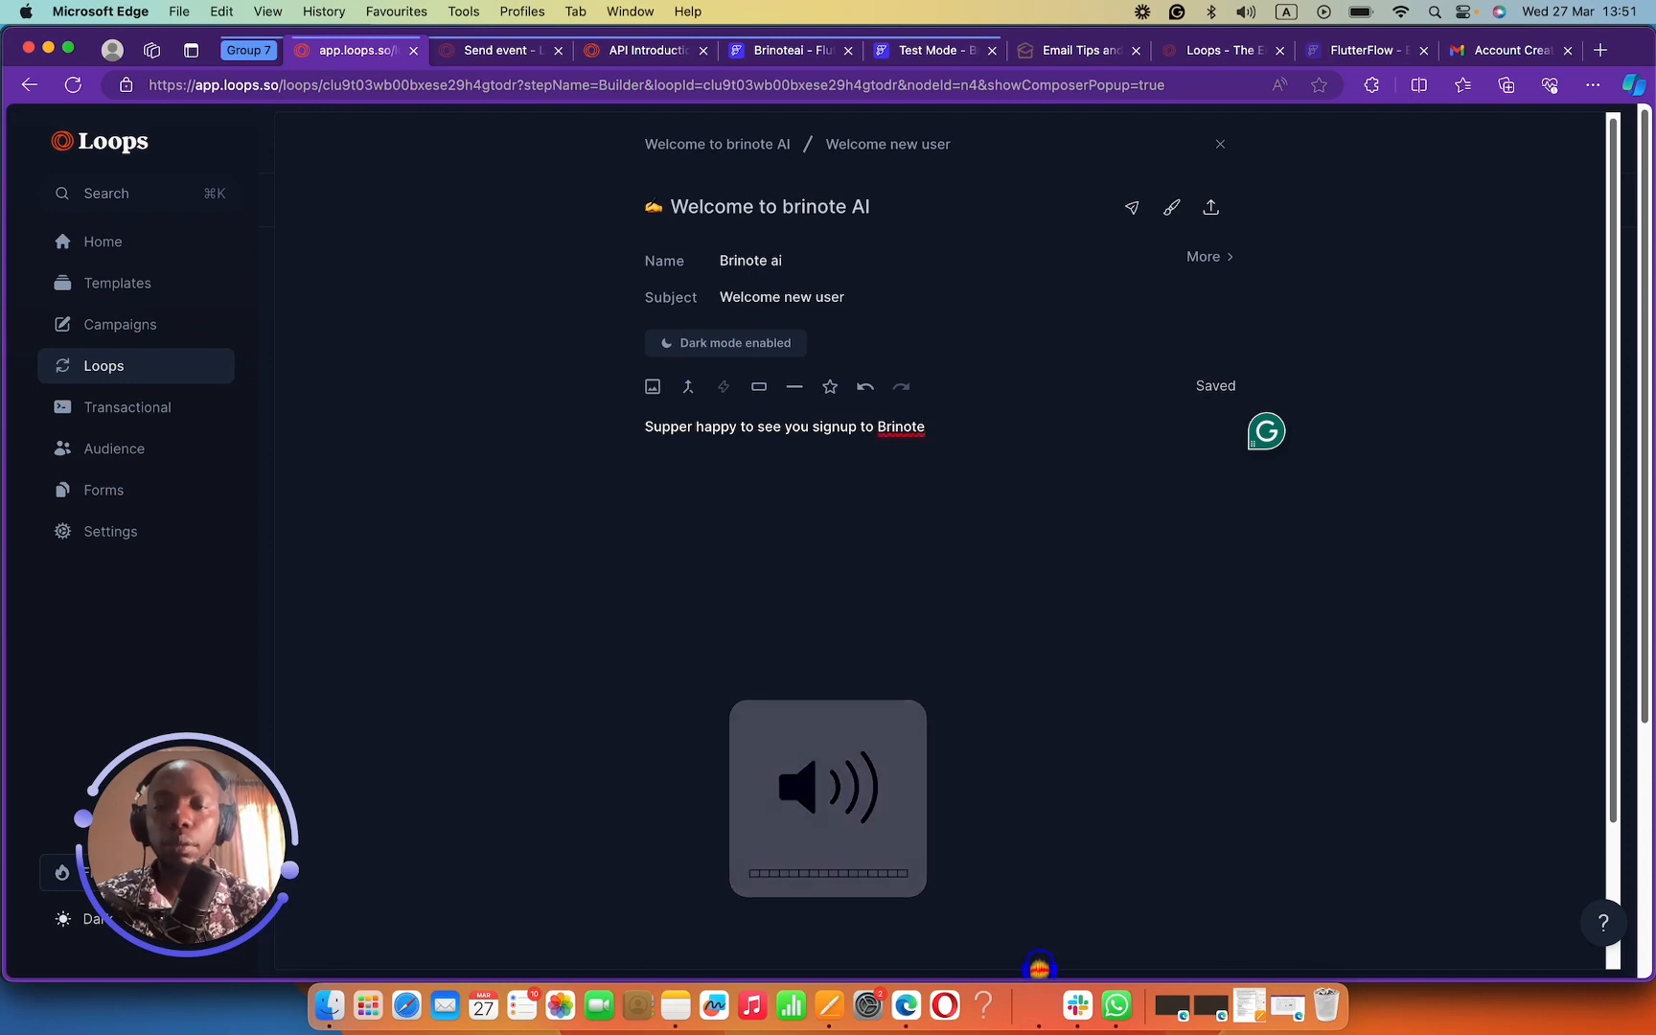
pyautogui.write('.')
pyautogui.press('Return')
pyautogui.press('Return')
pyautogui.write('Wh')
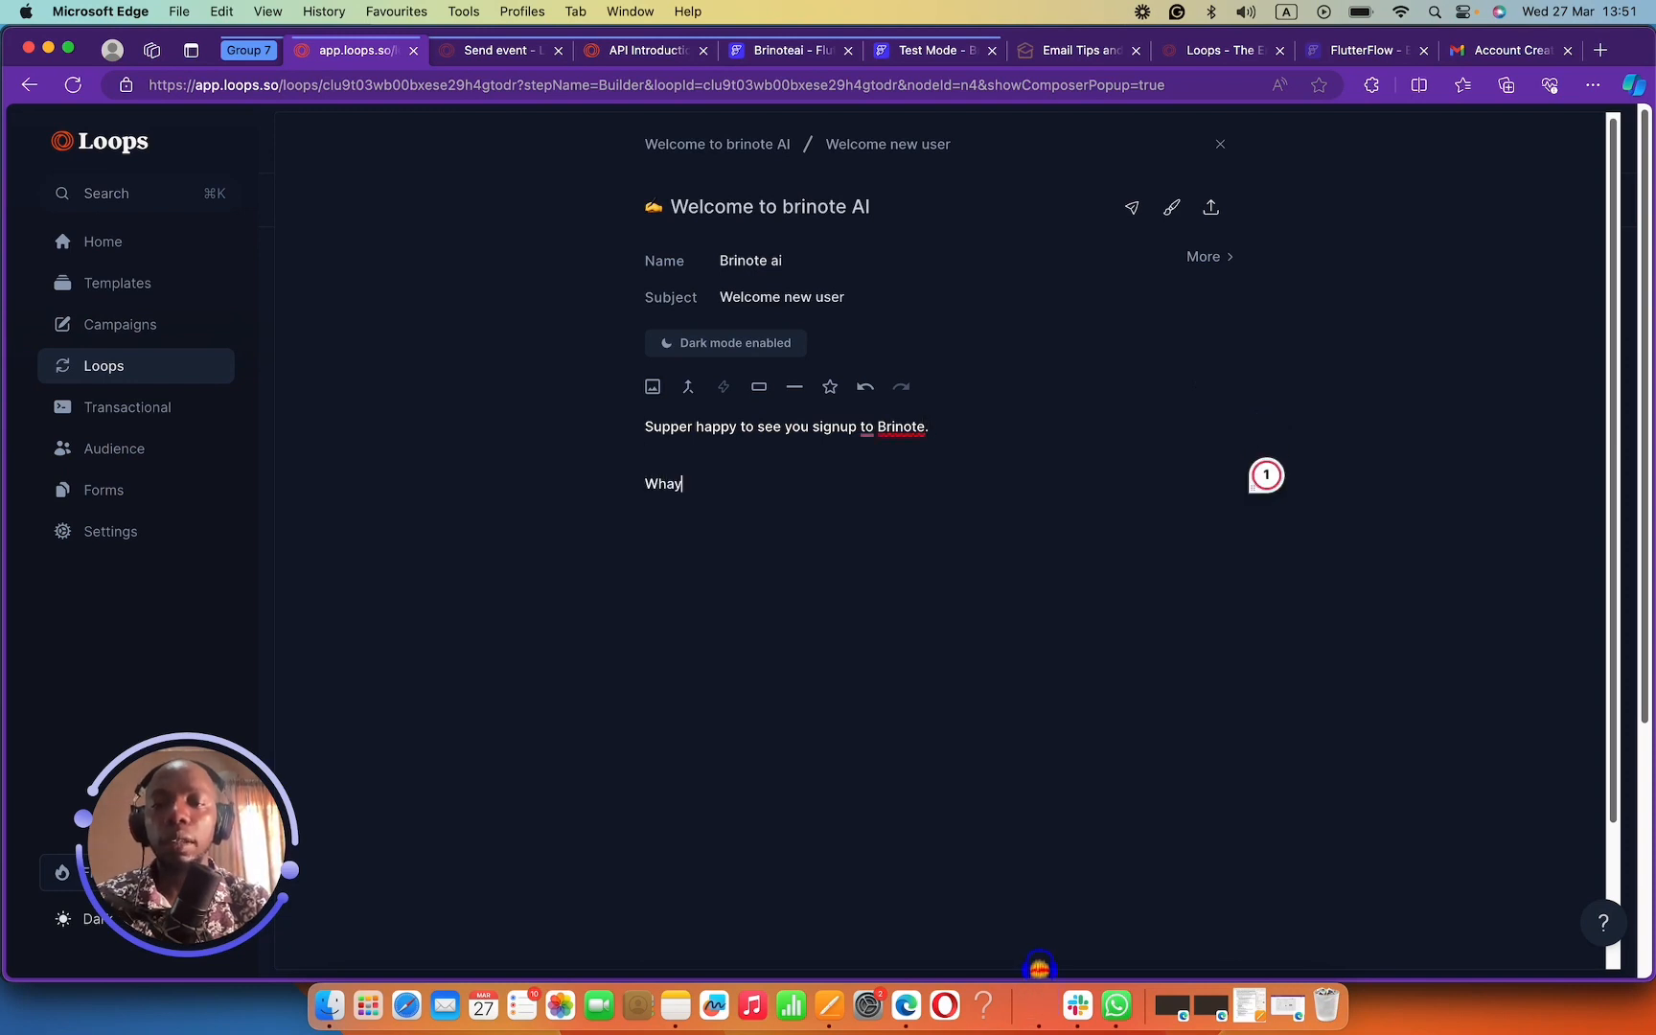
pyautogui.write('y are you using')
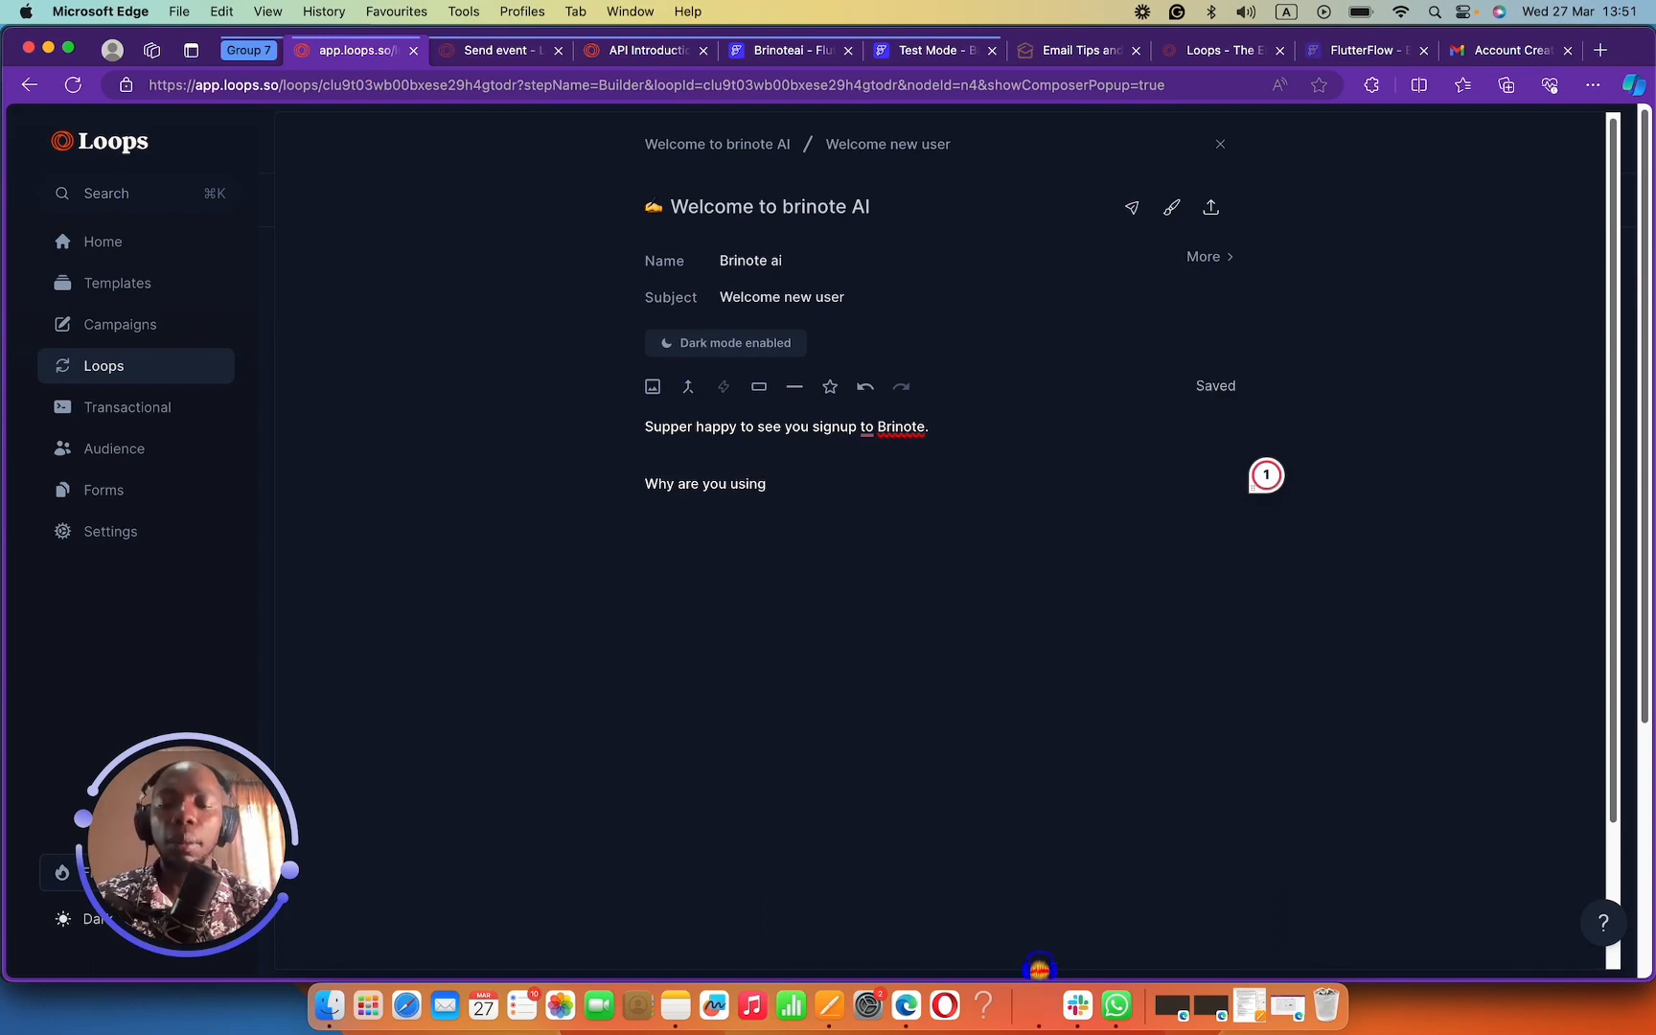
pyautogui.write(' our applicati')
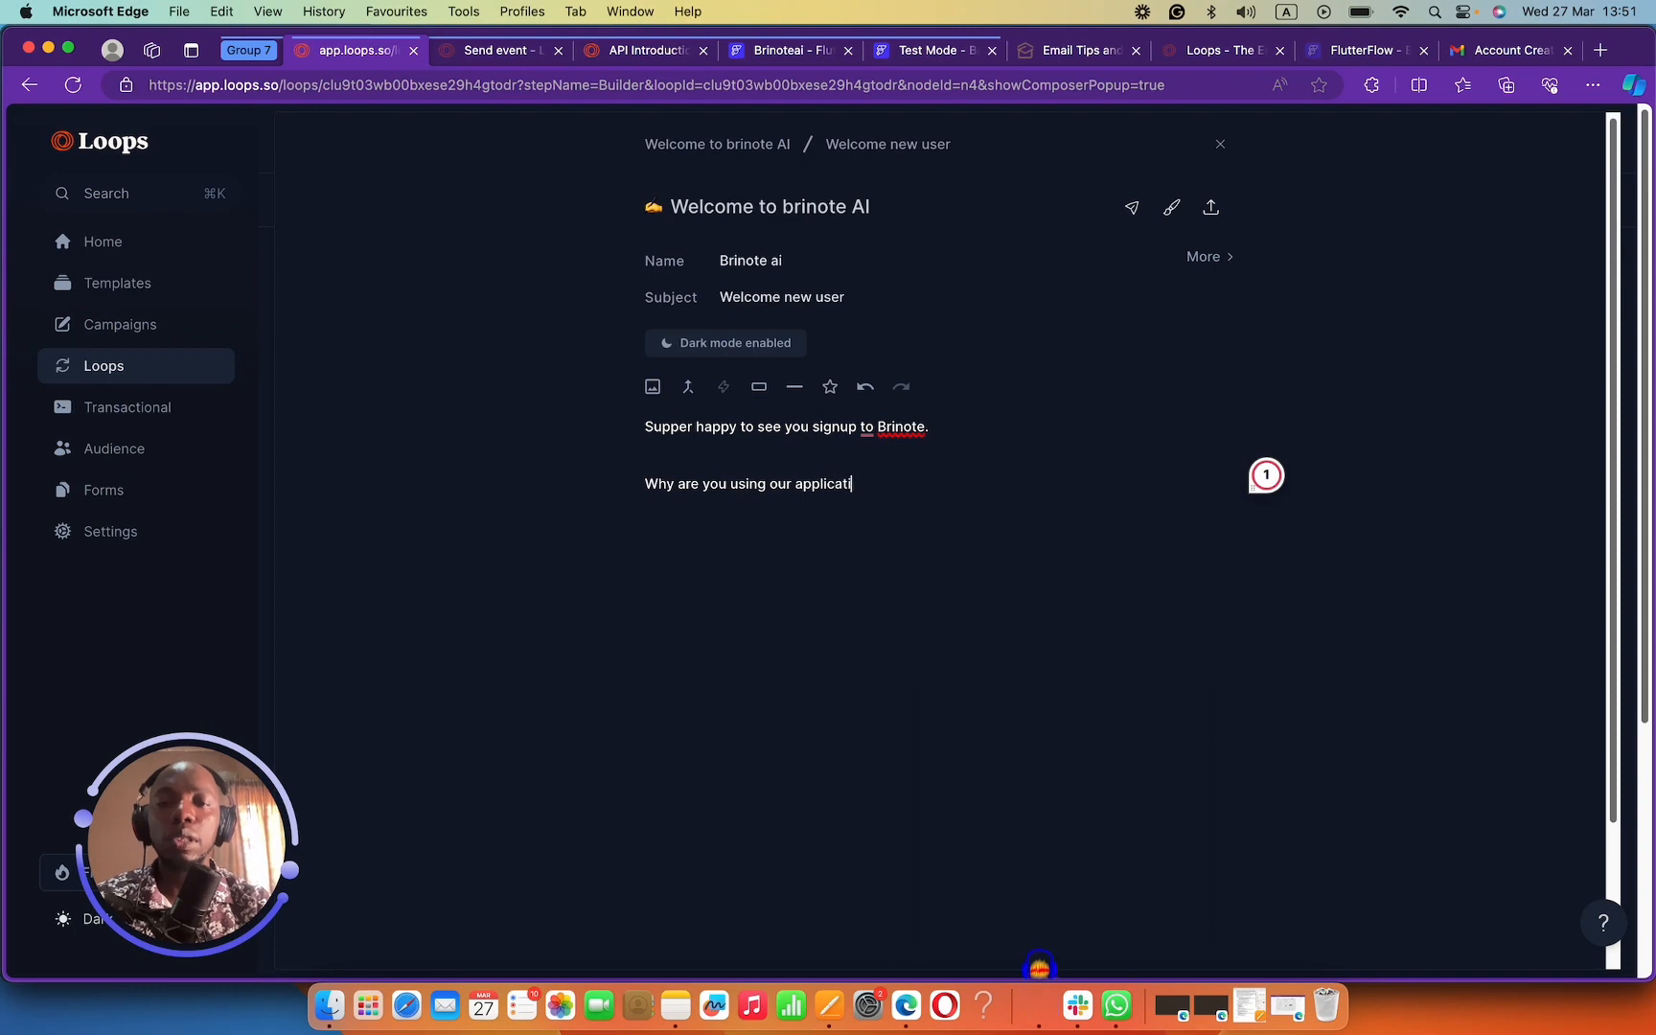
pyautogui.write('on')
pyautogui.press('Return')
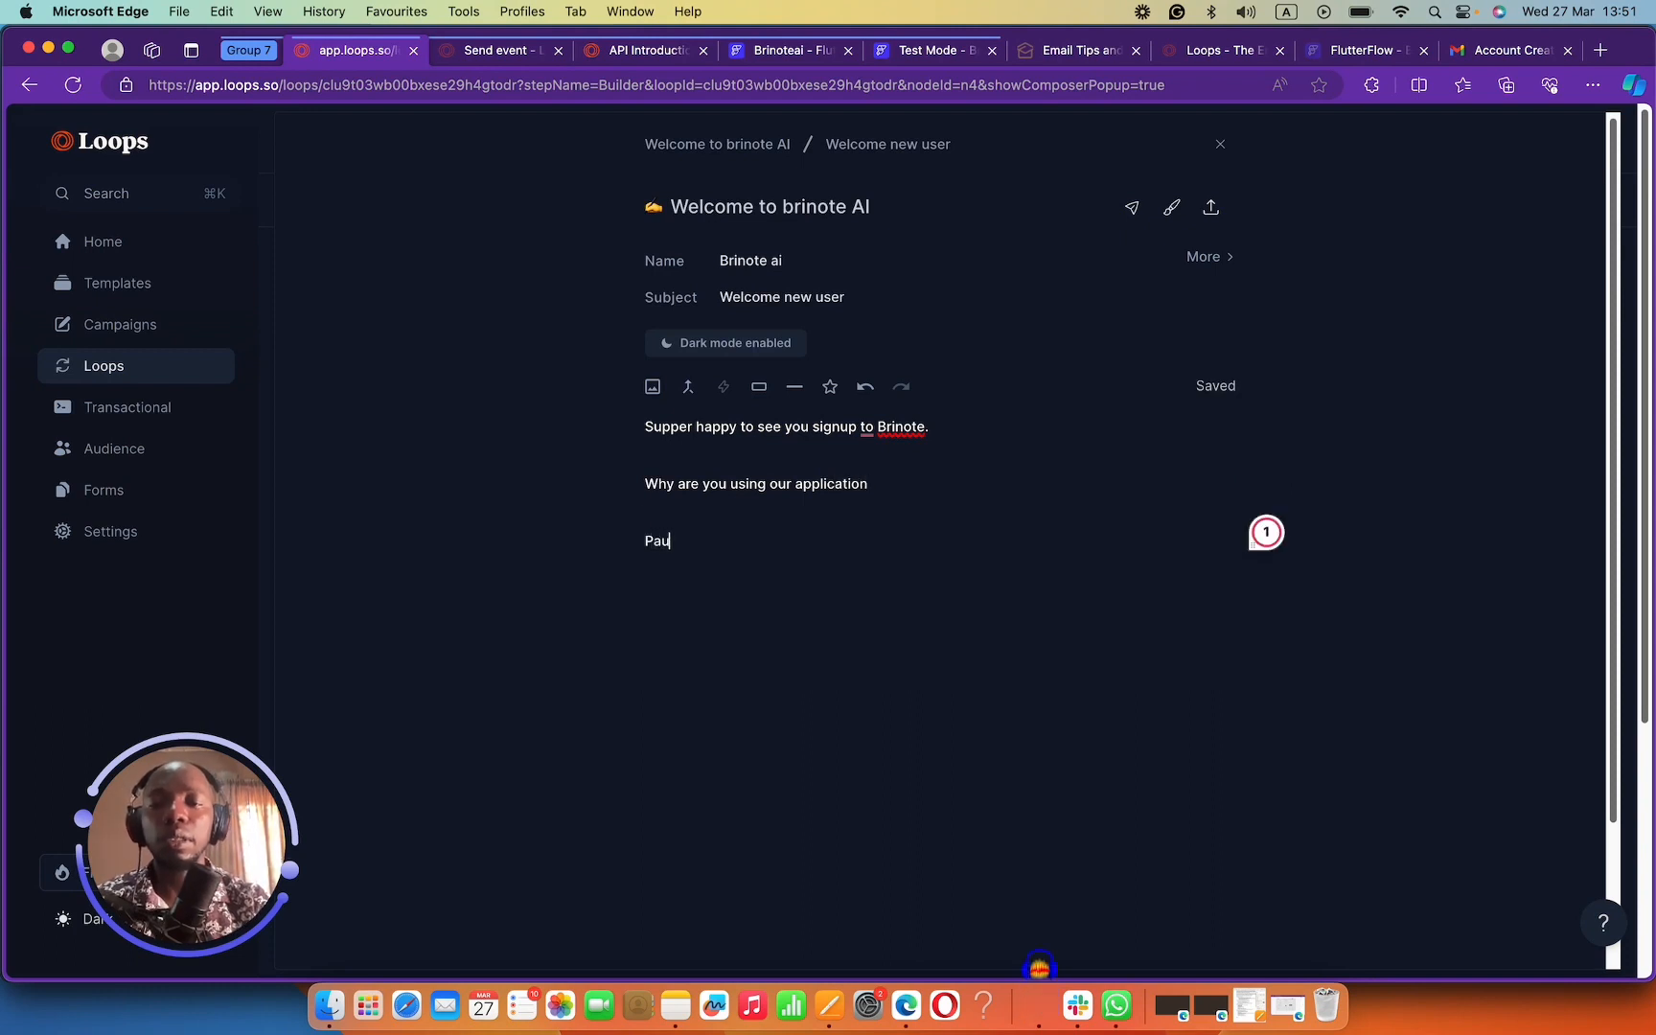
pyautogui.write('Paul,')
pyautogui.press('Return')
pyautogui.write('Berin')
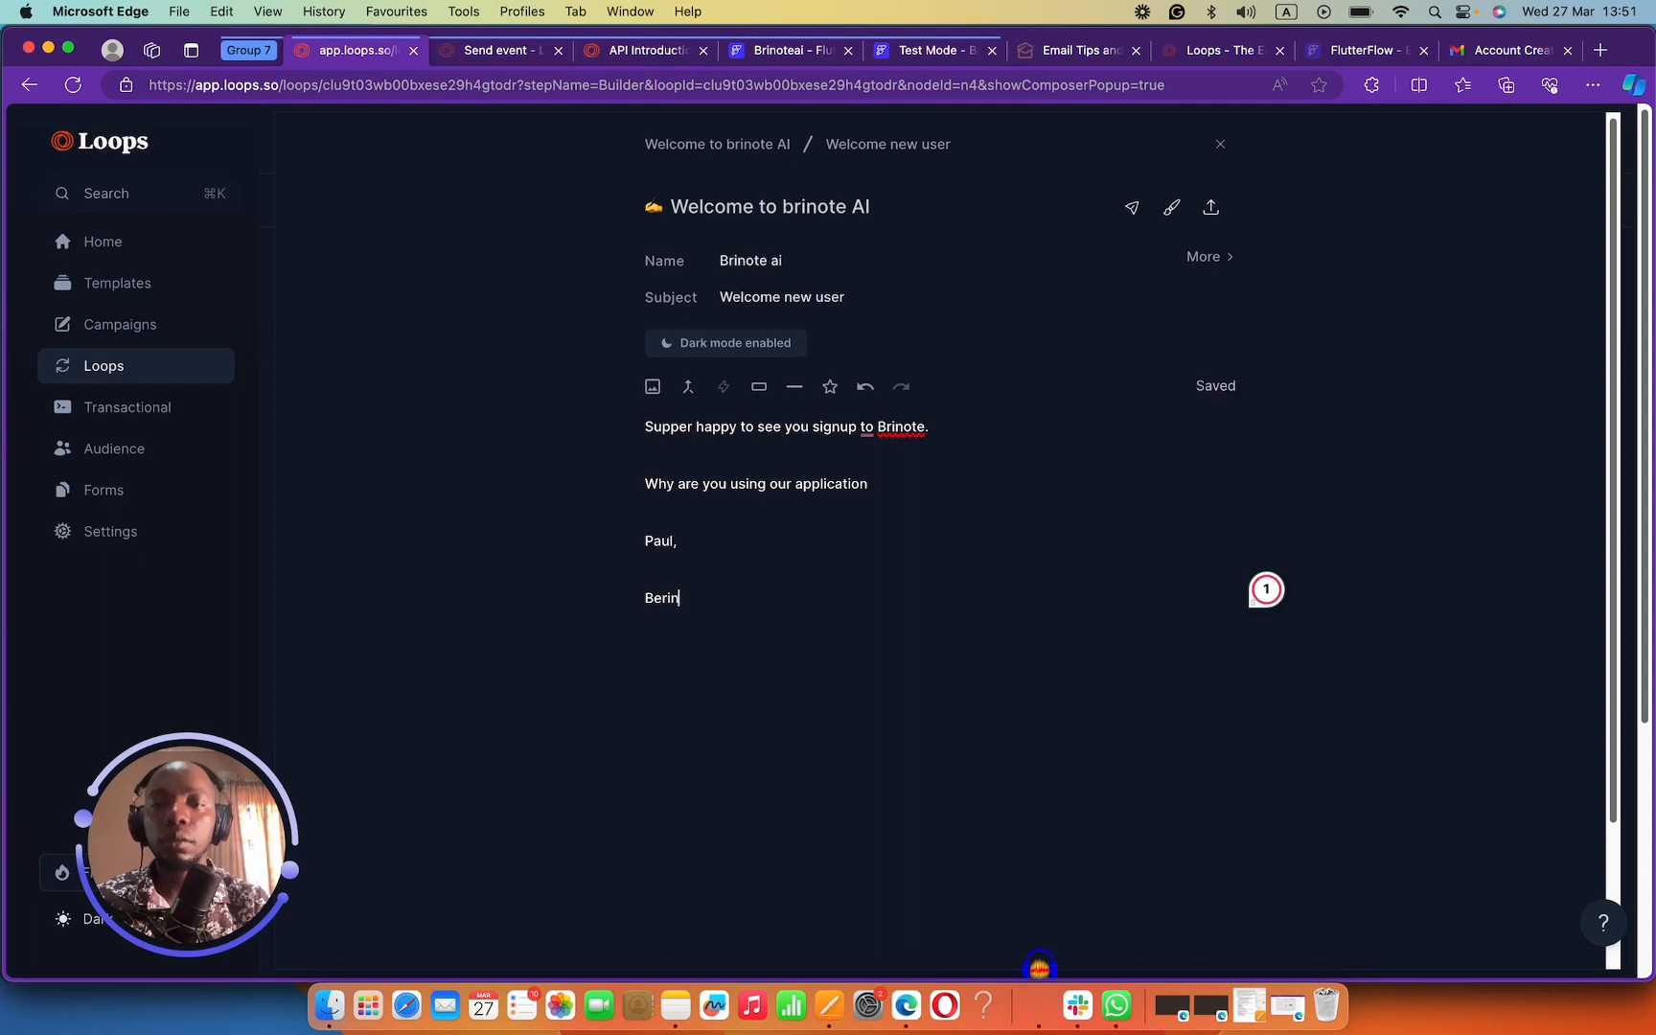
pyautogui.write('ote ')
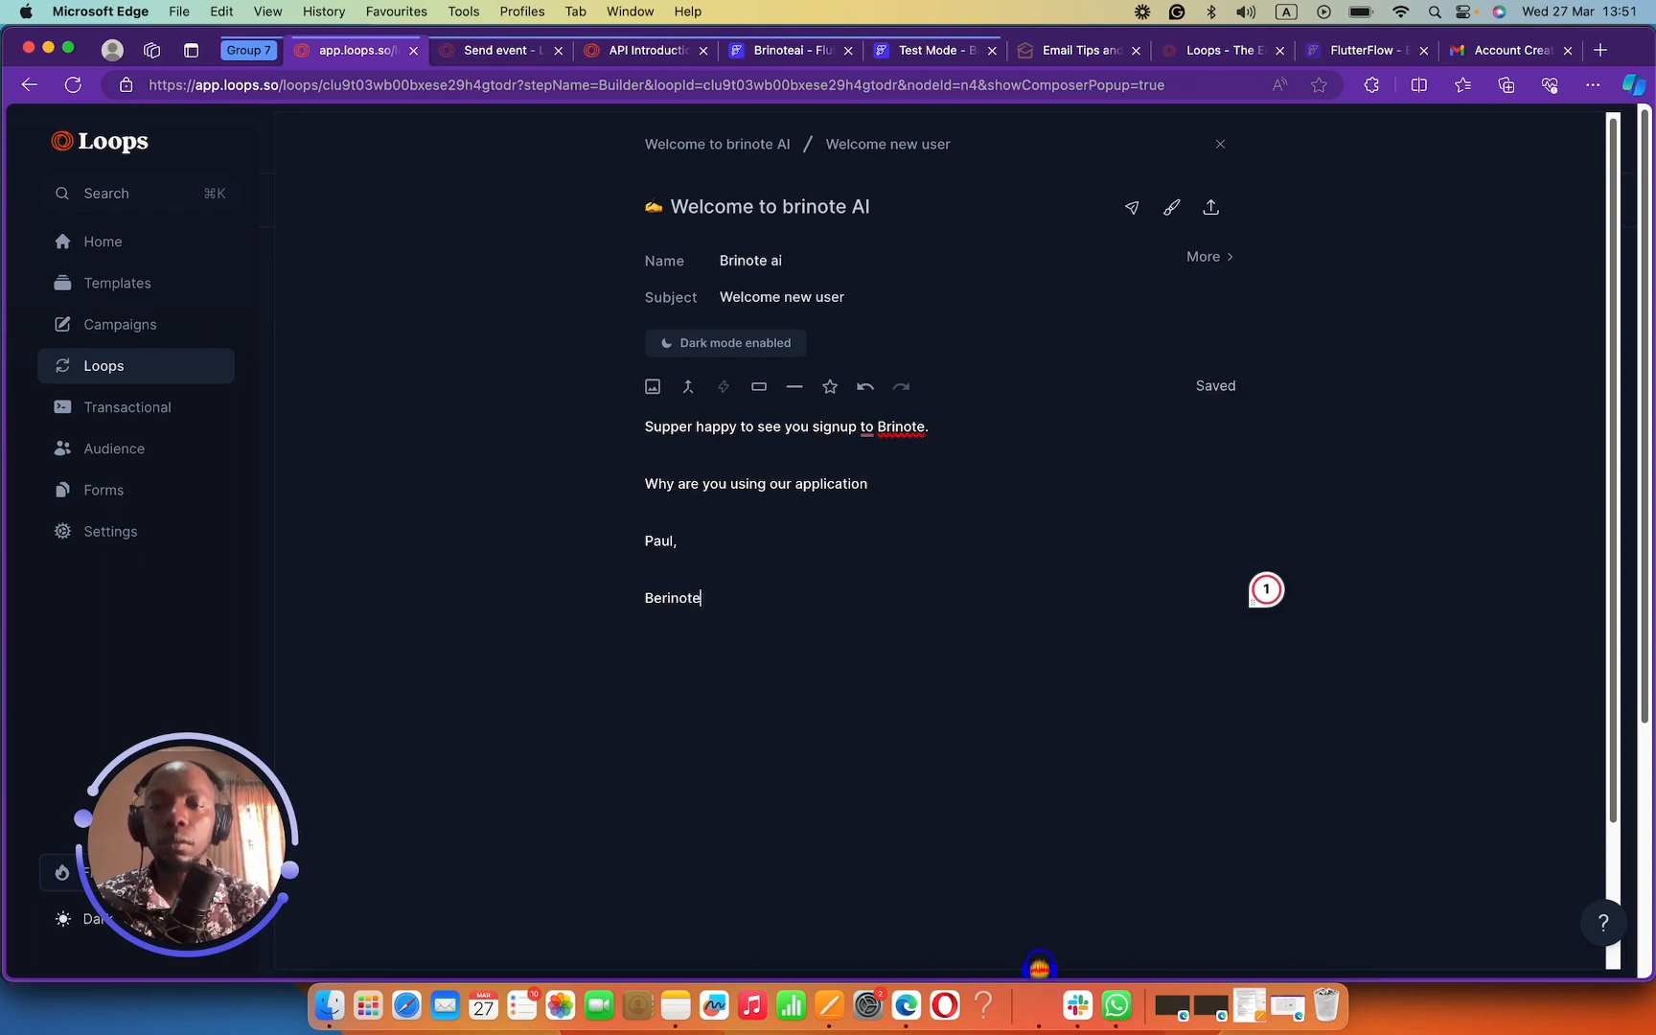
pyautogui.write('AI')
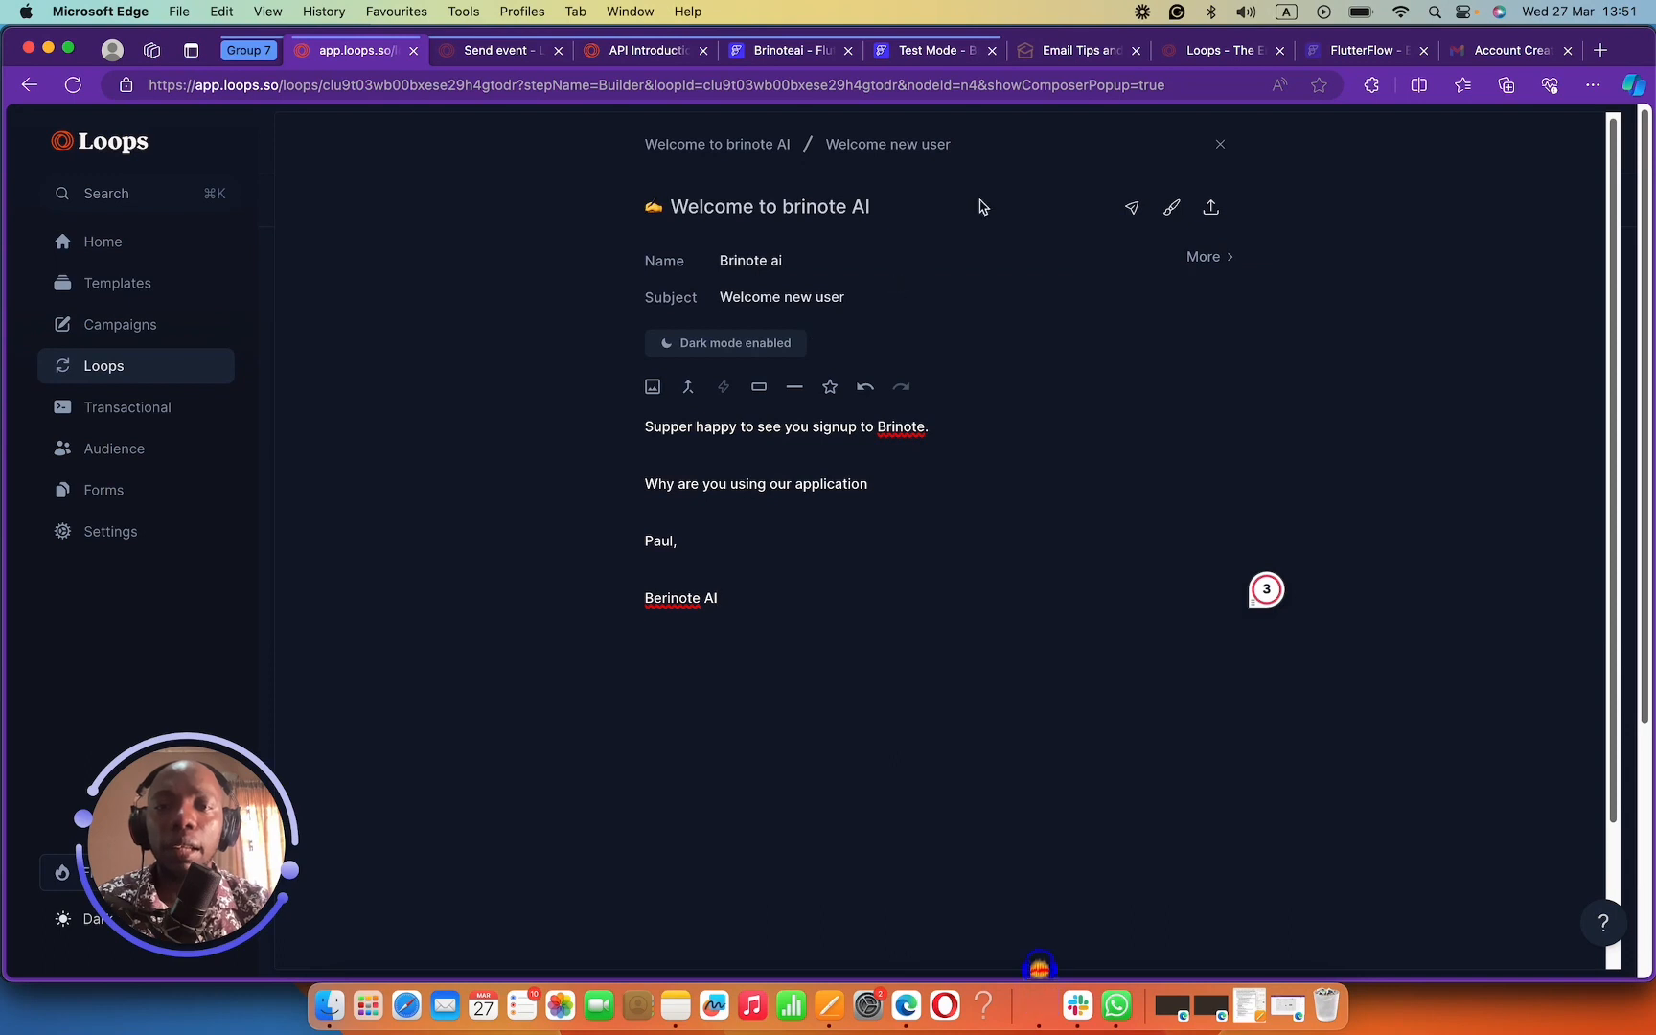
# Review the finished welcome email, opening then cancelling the send-preview option.
pyautogui.click(1018, 132)
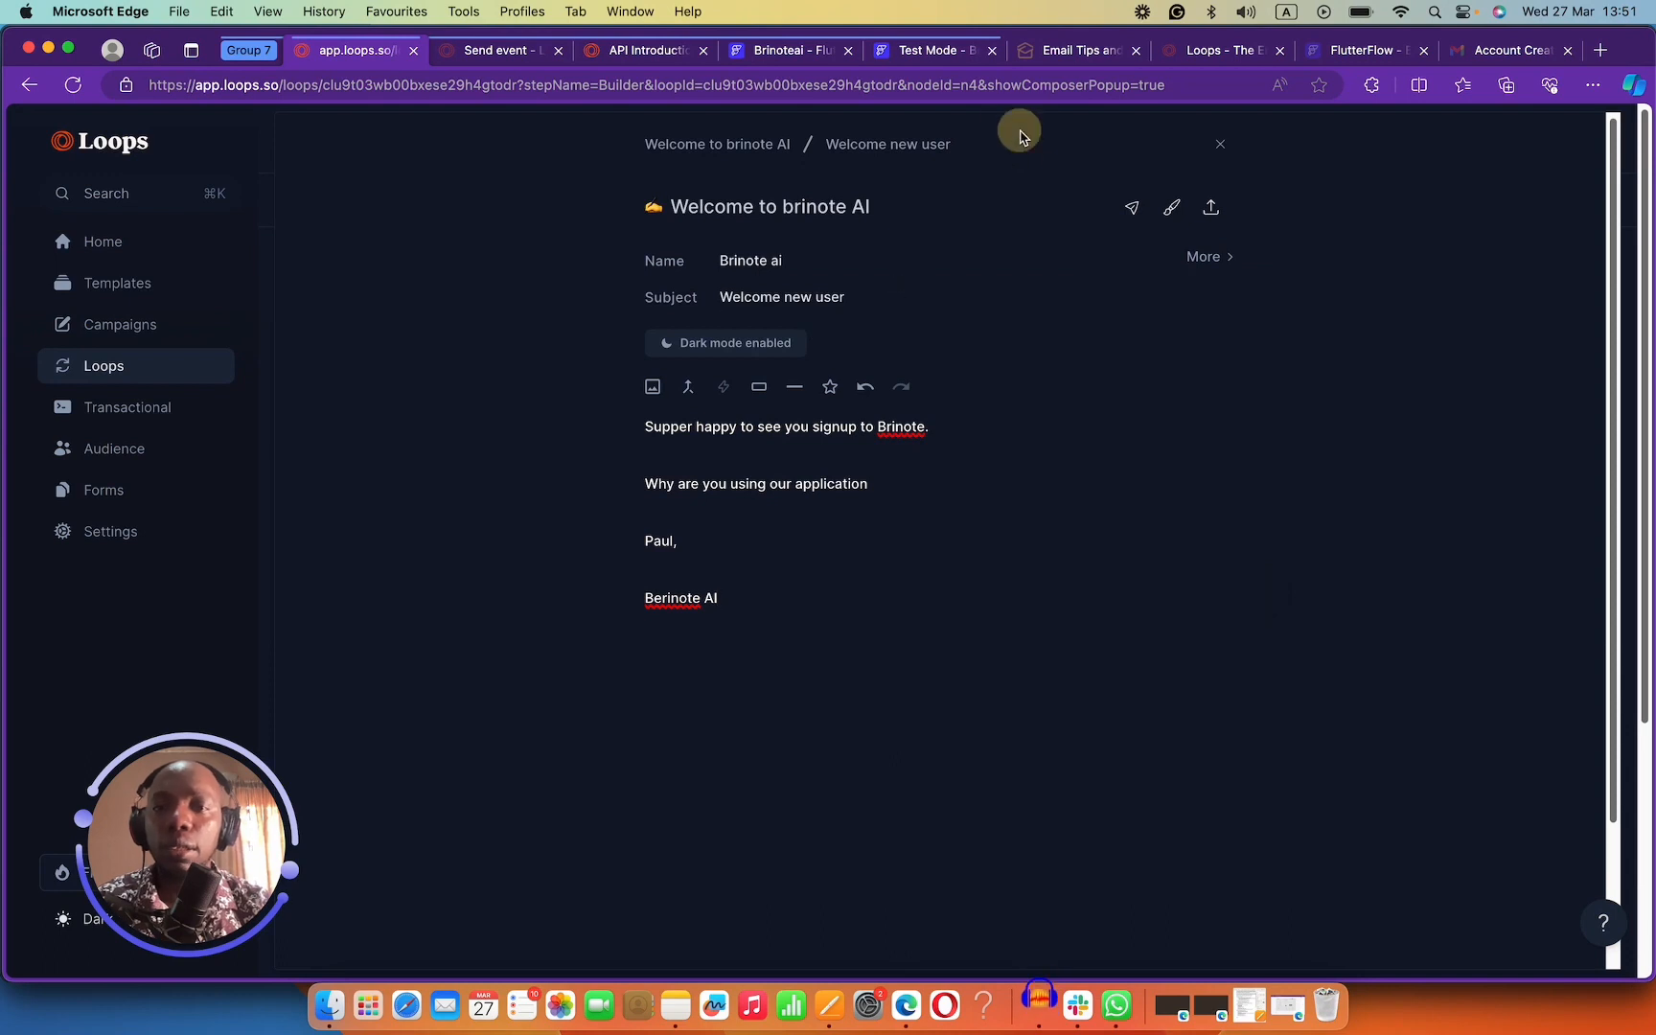
pyautogui.click(700, 132)
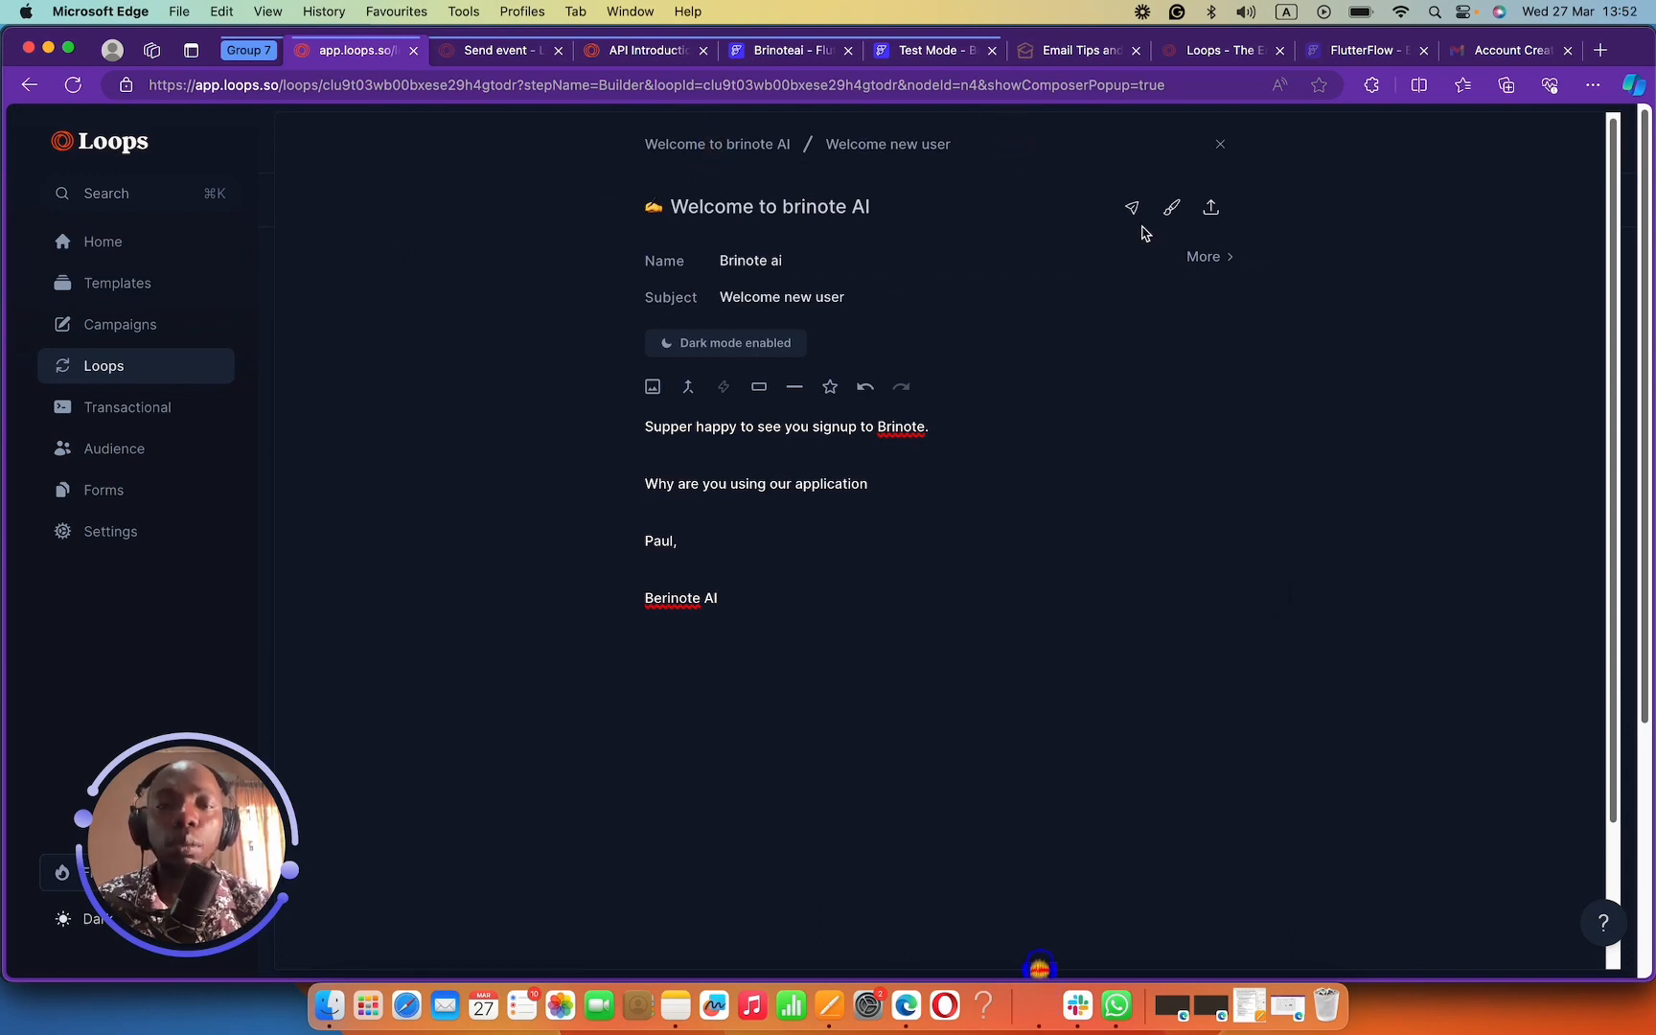
pyautogui.click(1132, 208)
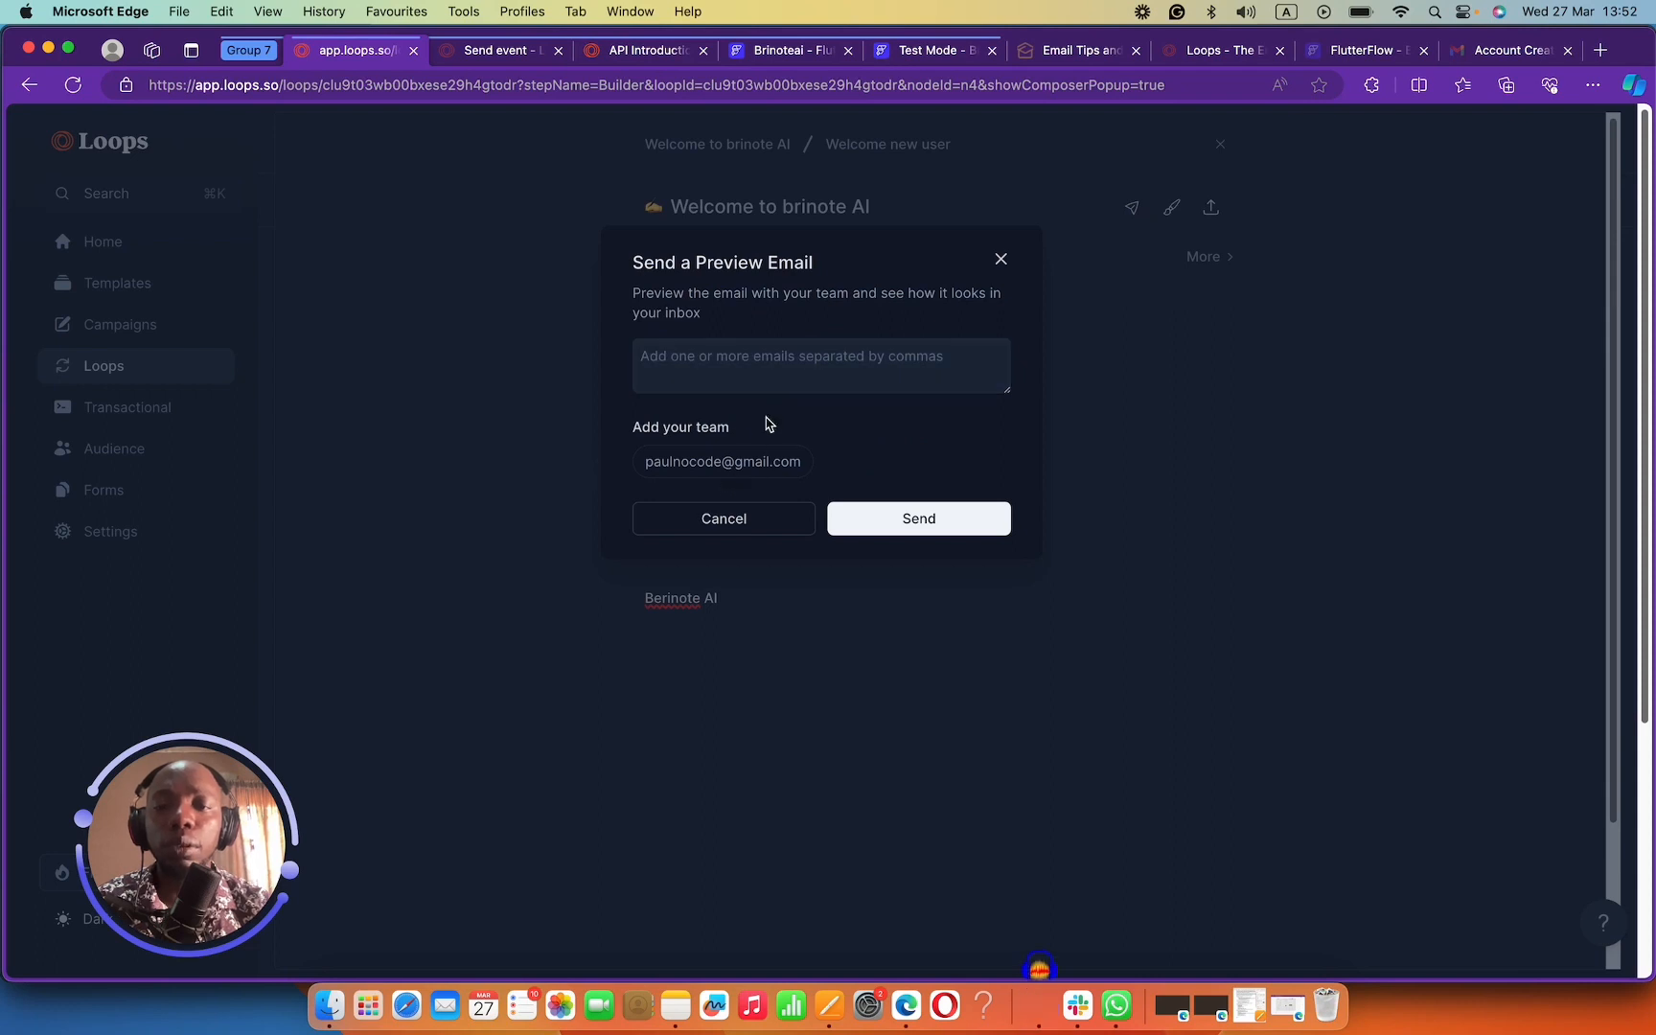
pyautogui.click(773, 517)
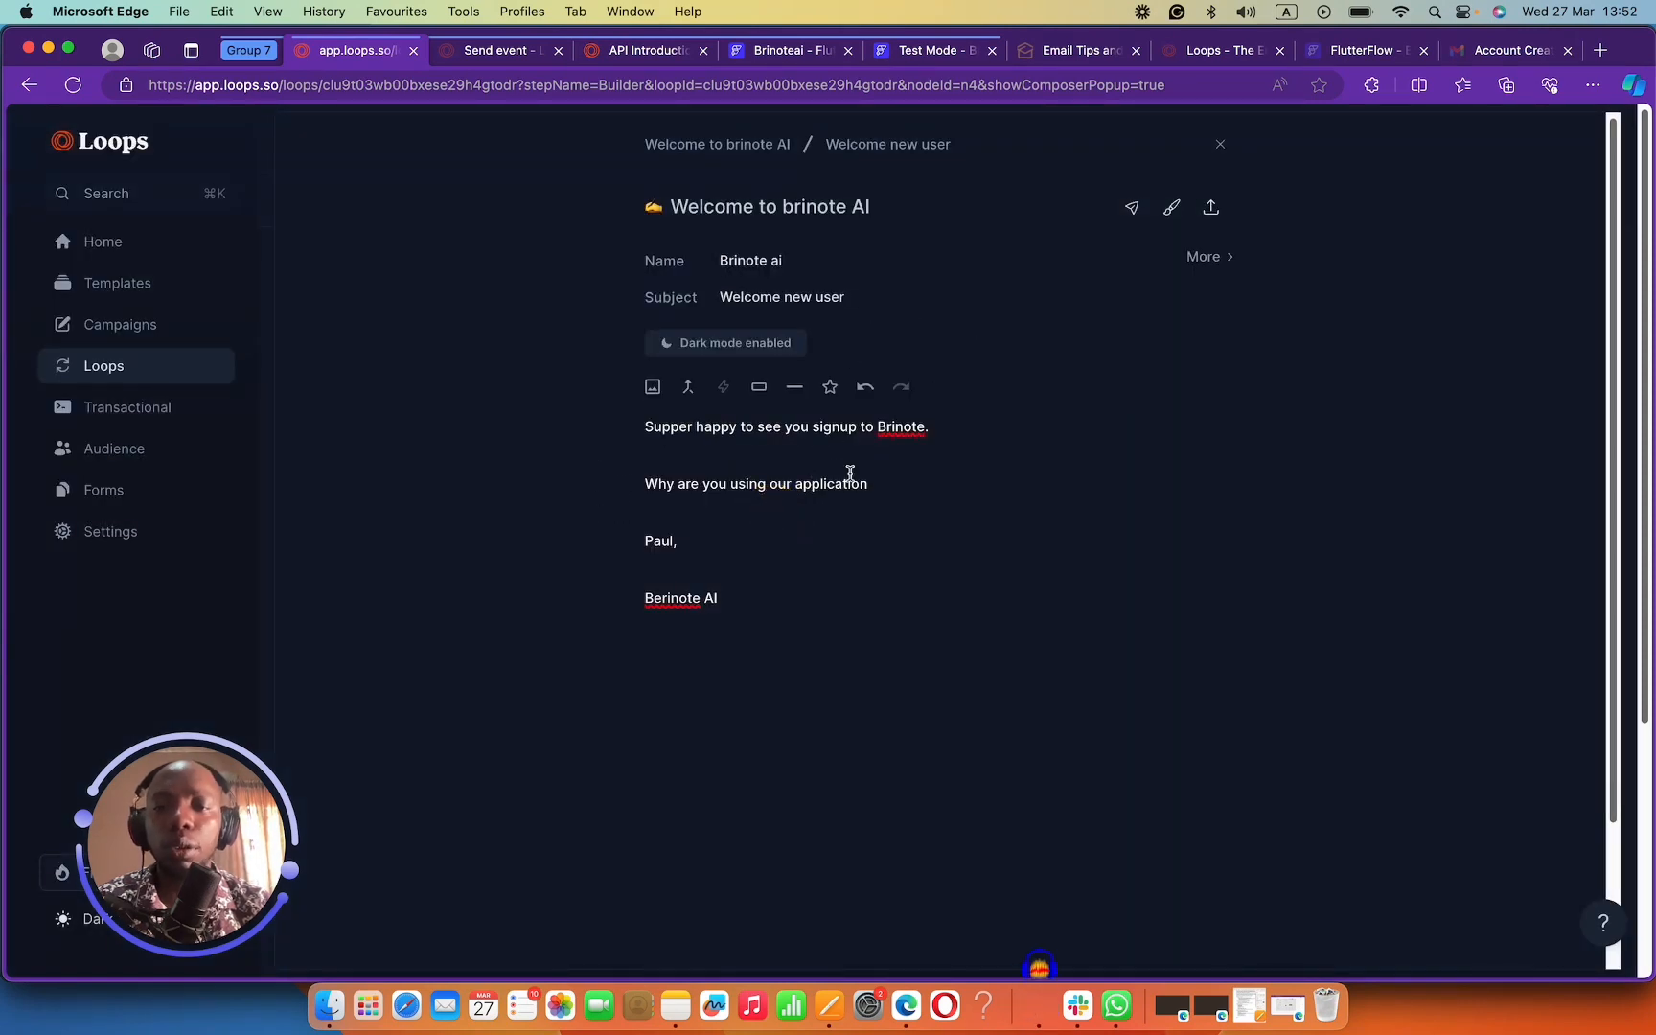
pyautogui.scroll(-3, 850, 472)
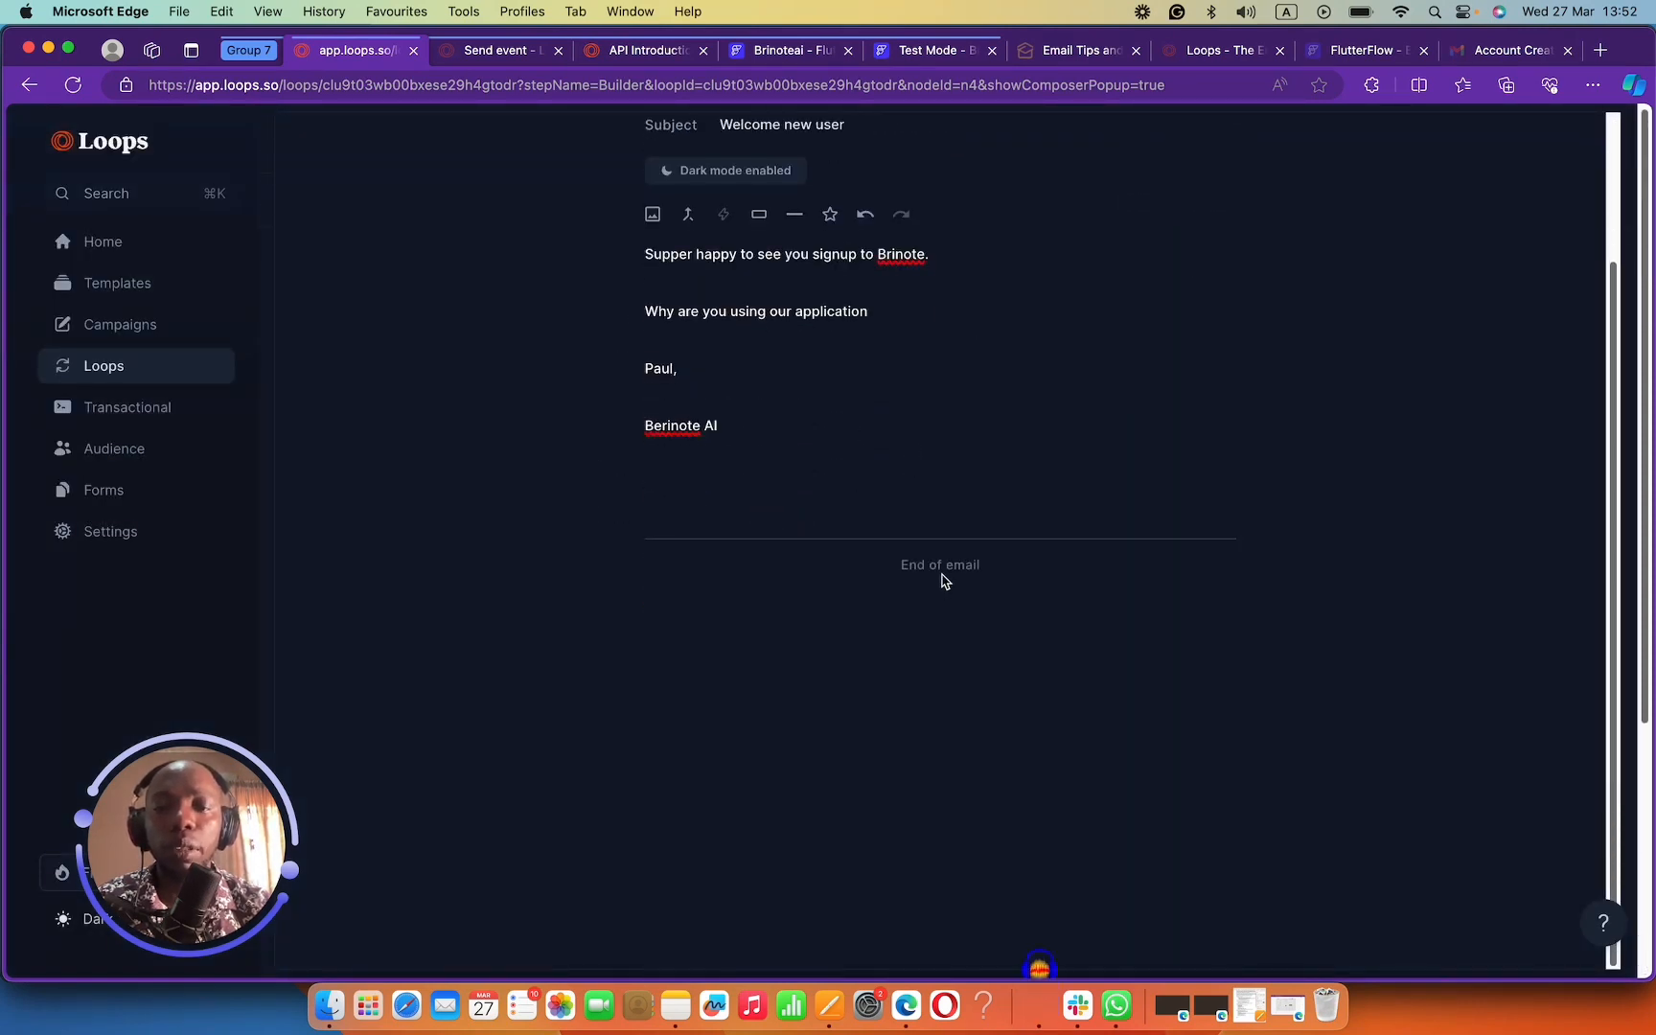
pyautogui.scroll(3, 934, 565)
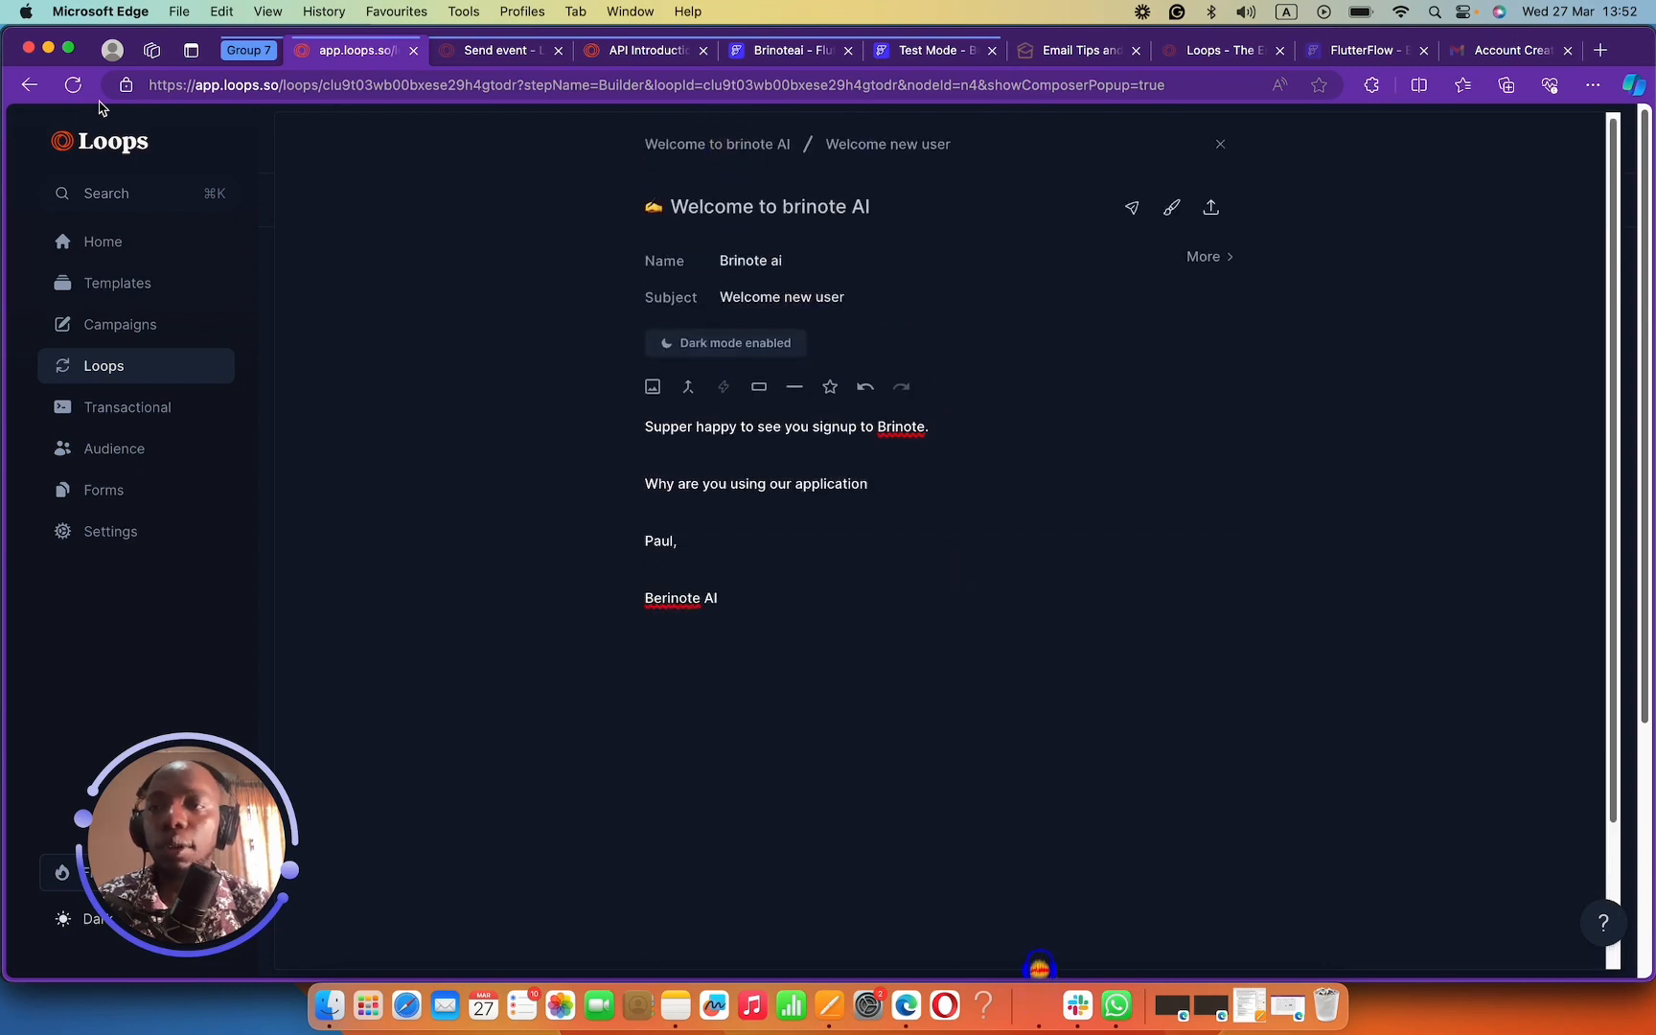
# Back in the loop builder, check the Contact added trigger and start the loop.
pyautogui.click(29, 84)
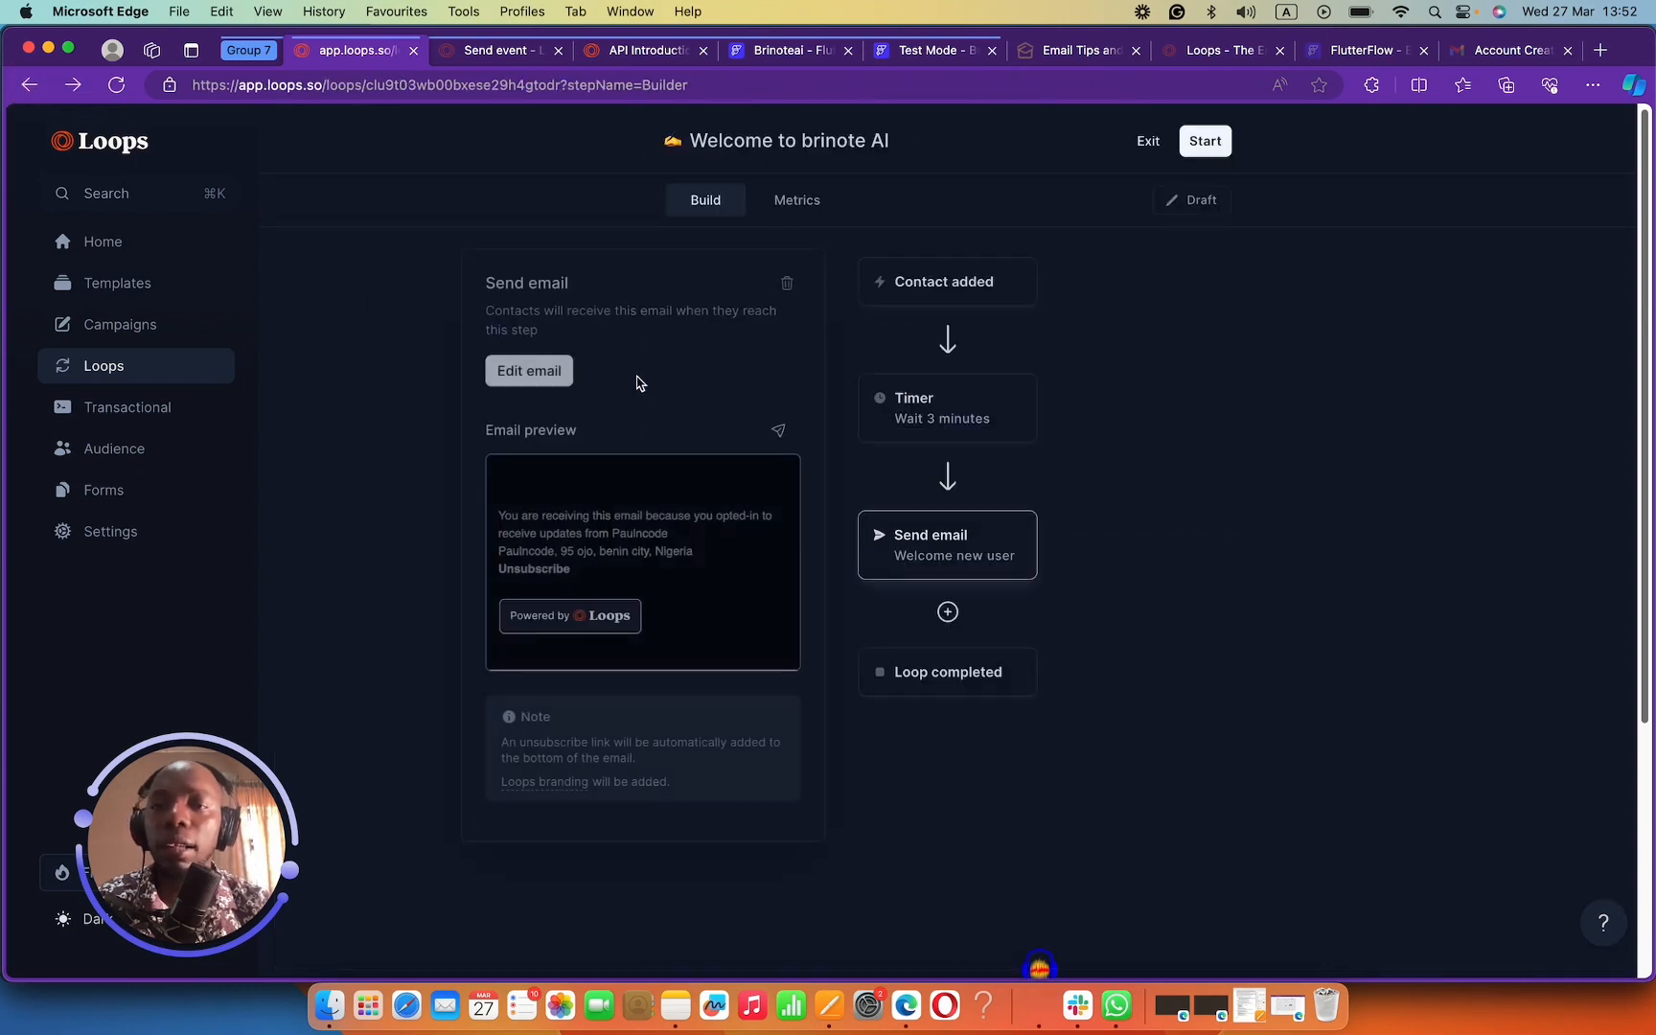
pyautogui.scroll(-3, 592, 647)
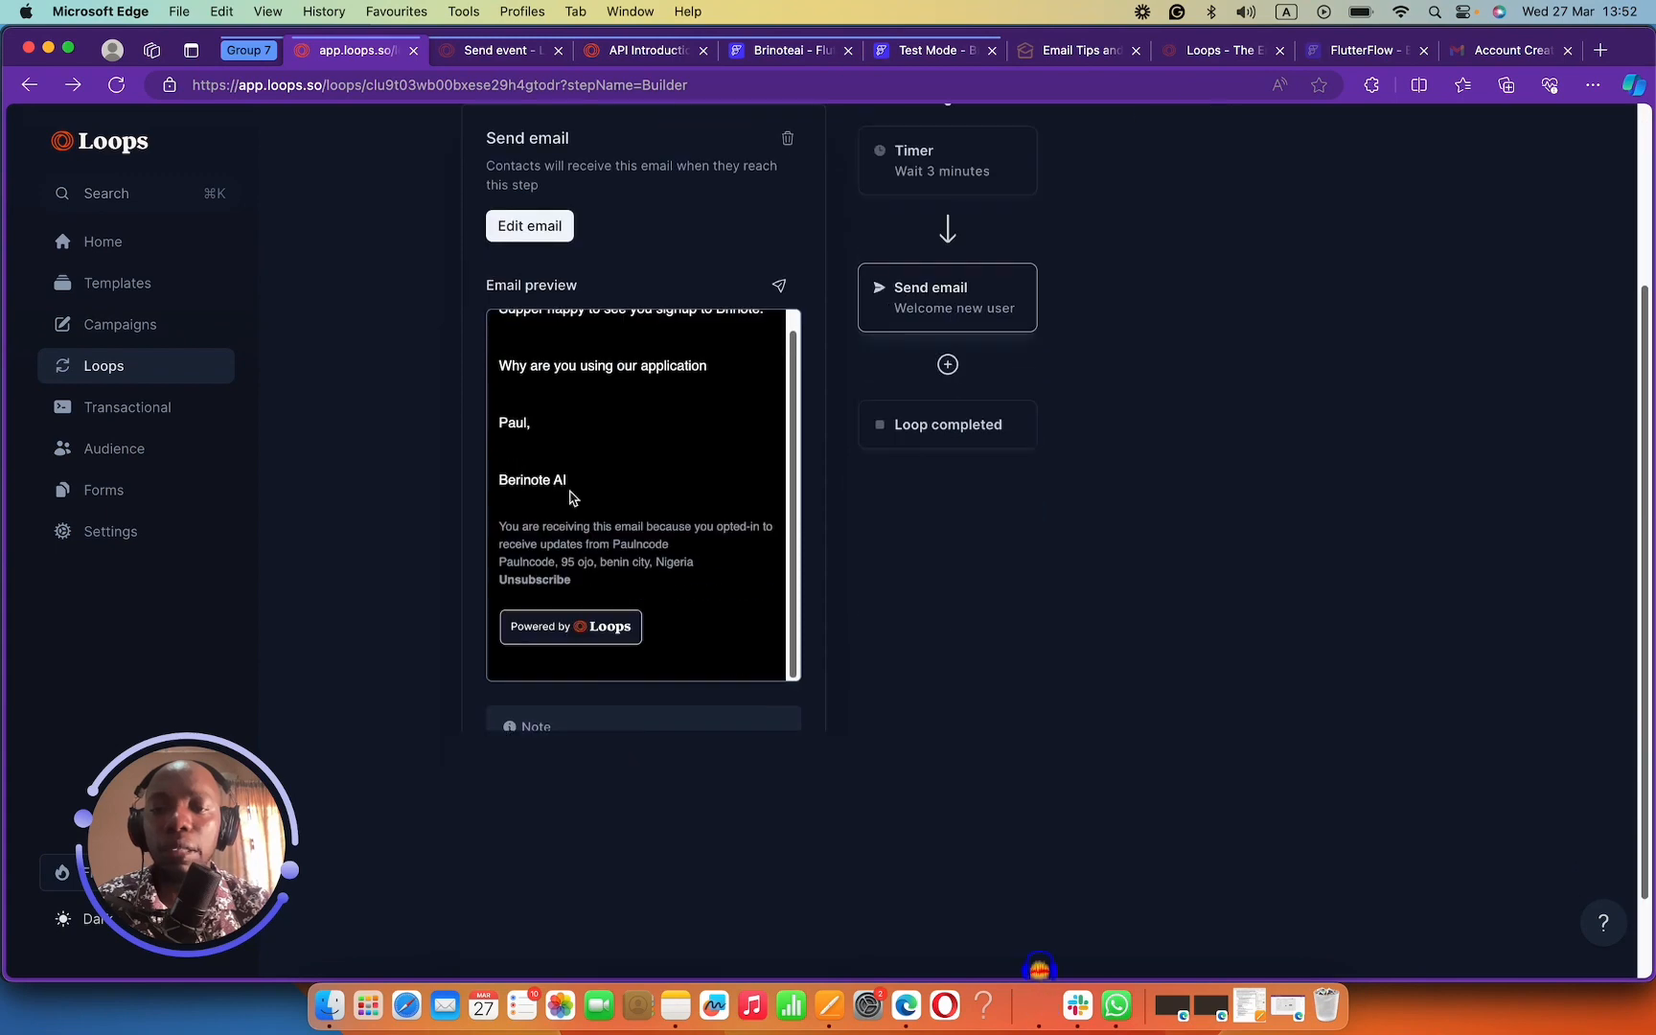
pyautogui.scroll(3, 575, 479)
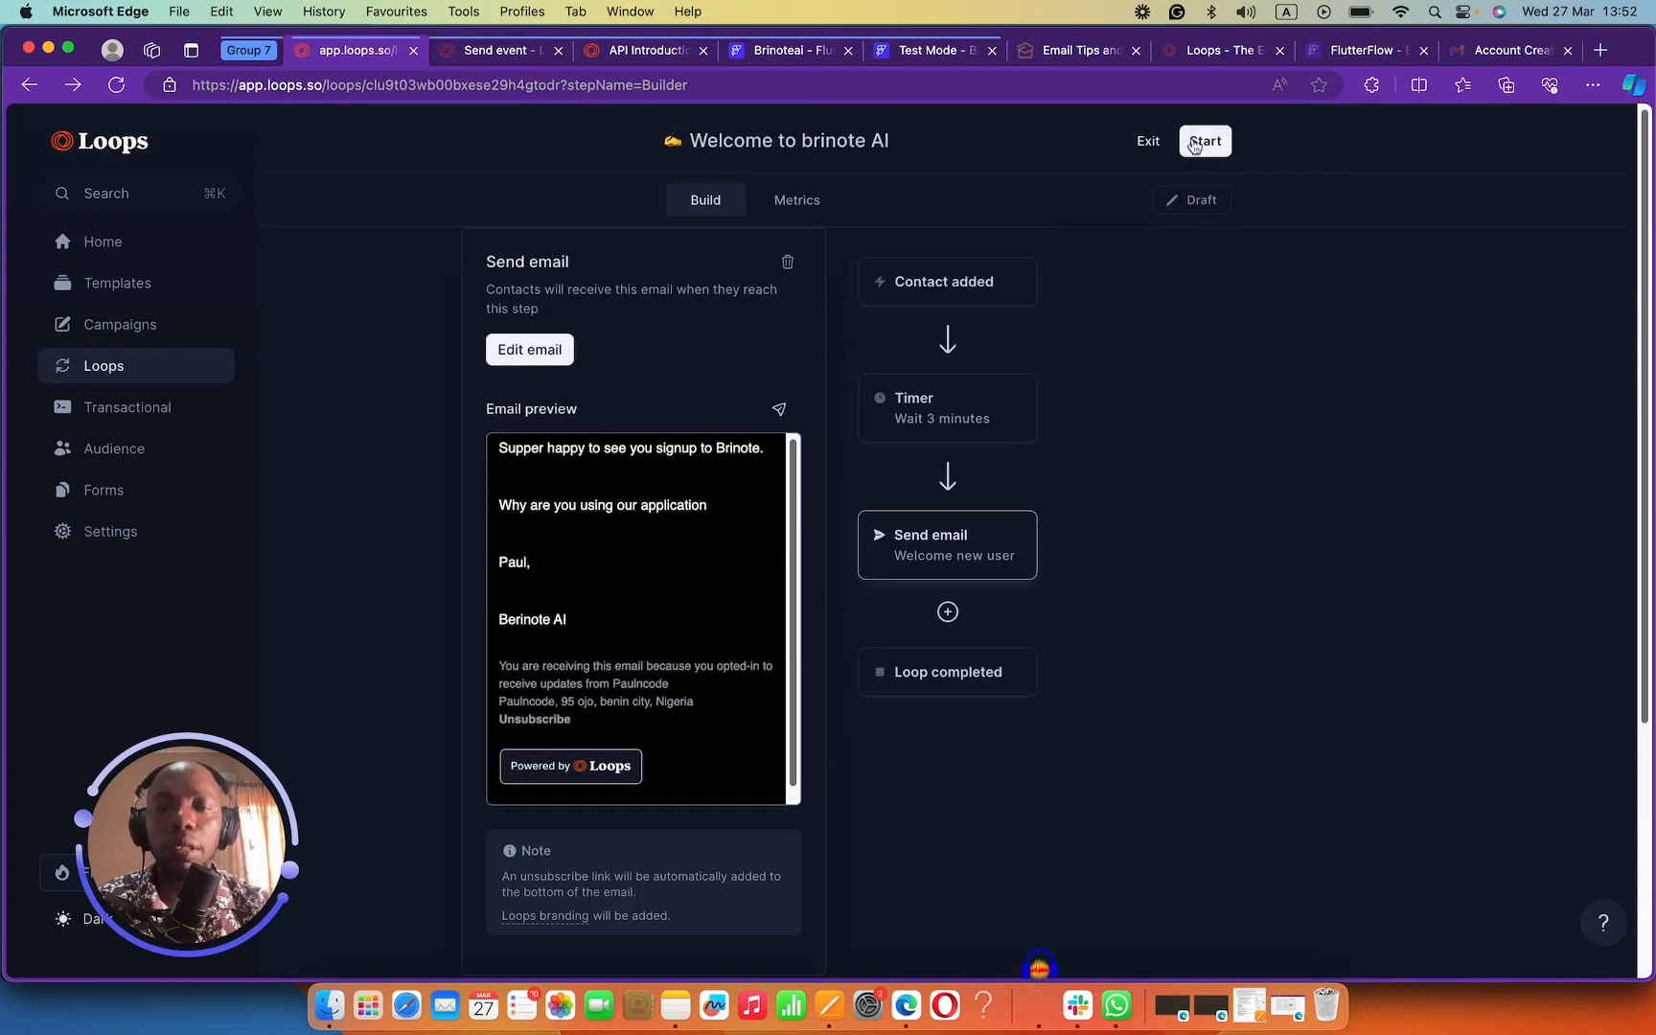
pyautogui.click(901, 280)
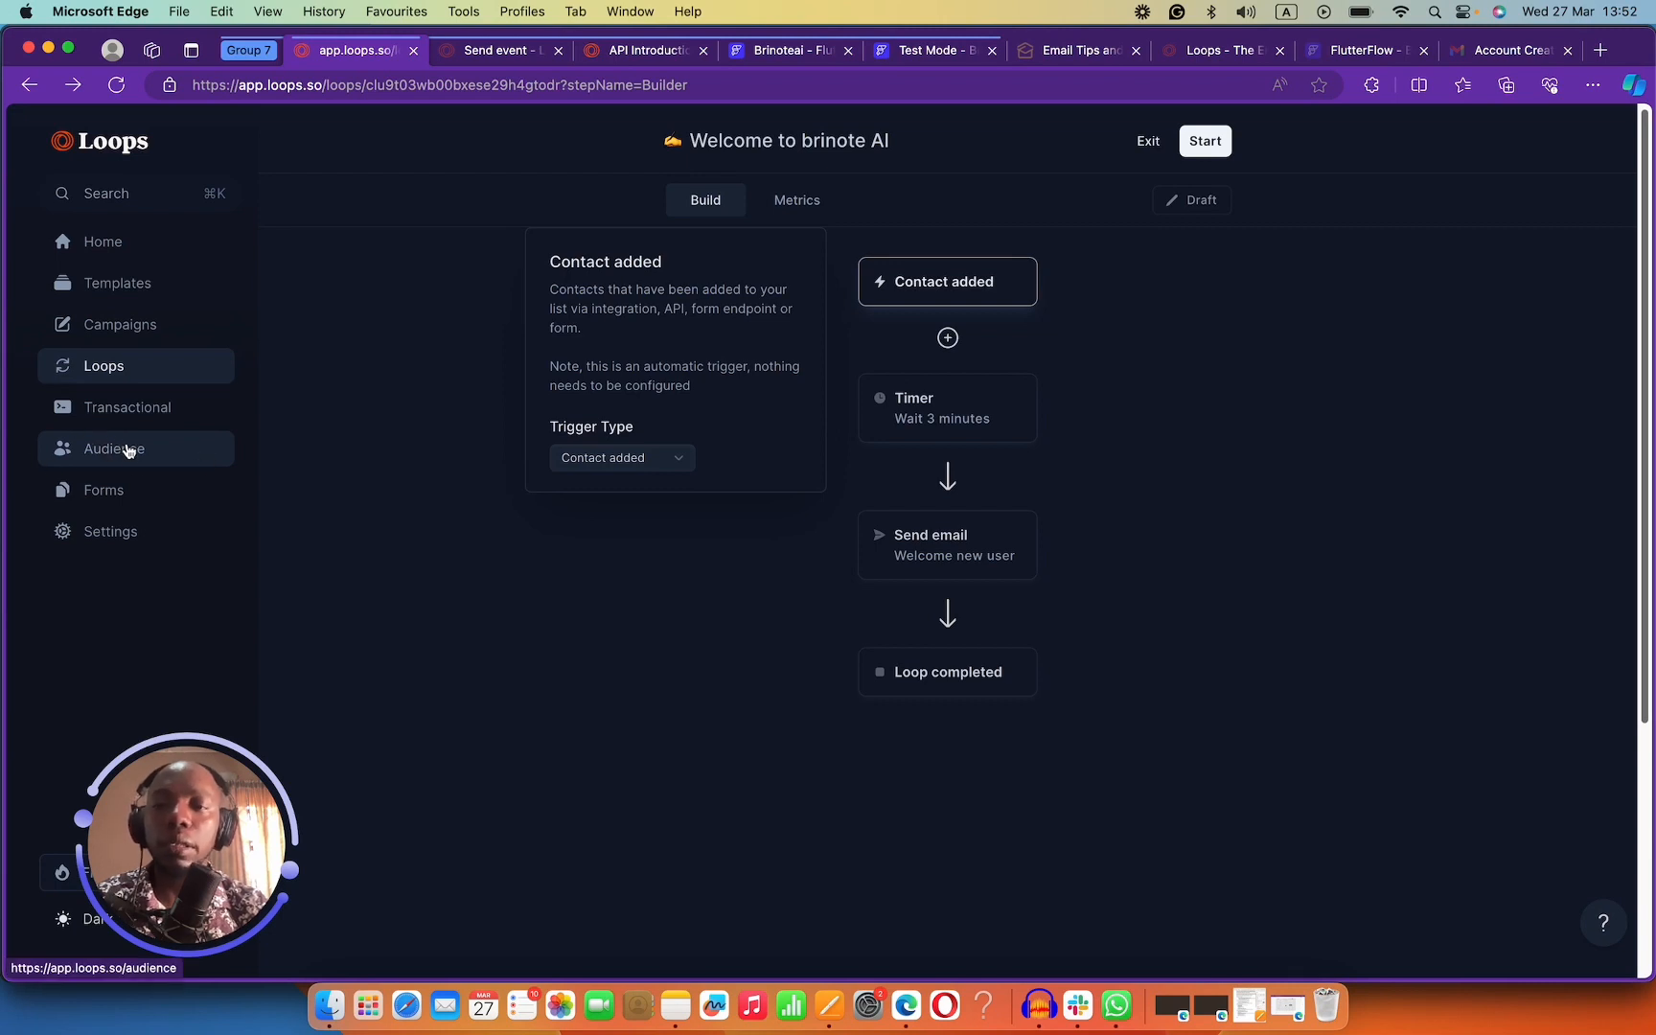
pyautogui.click(1201, 146)
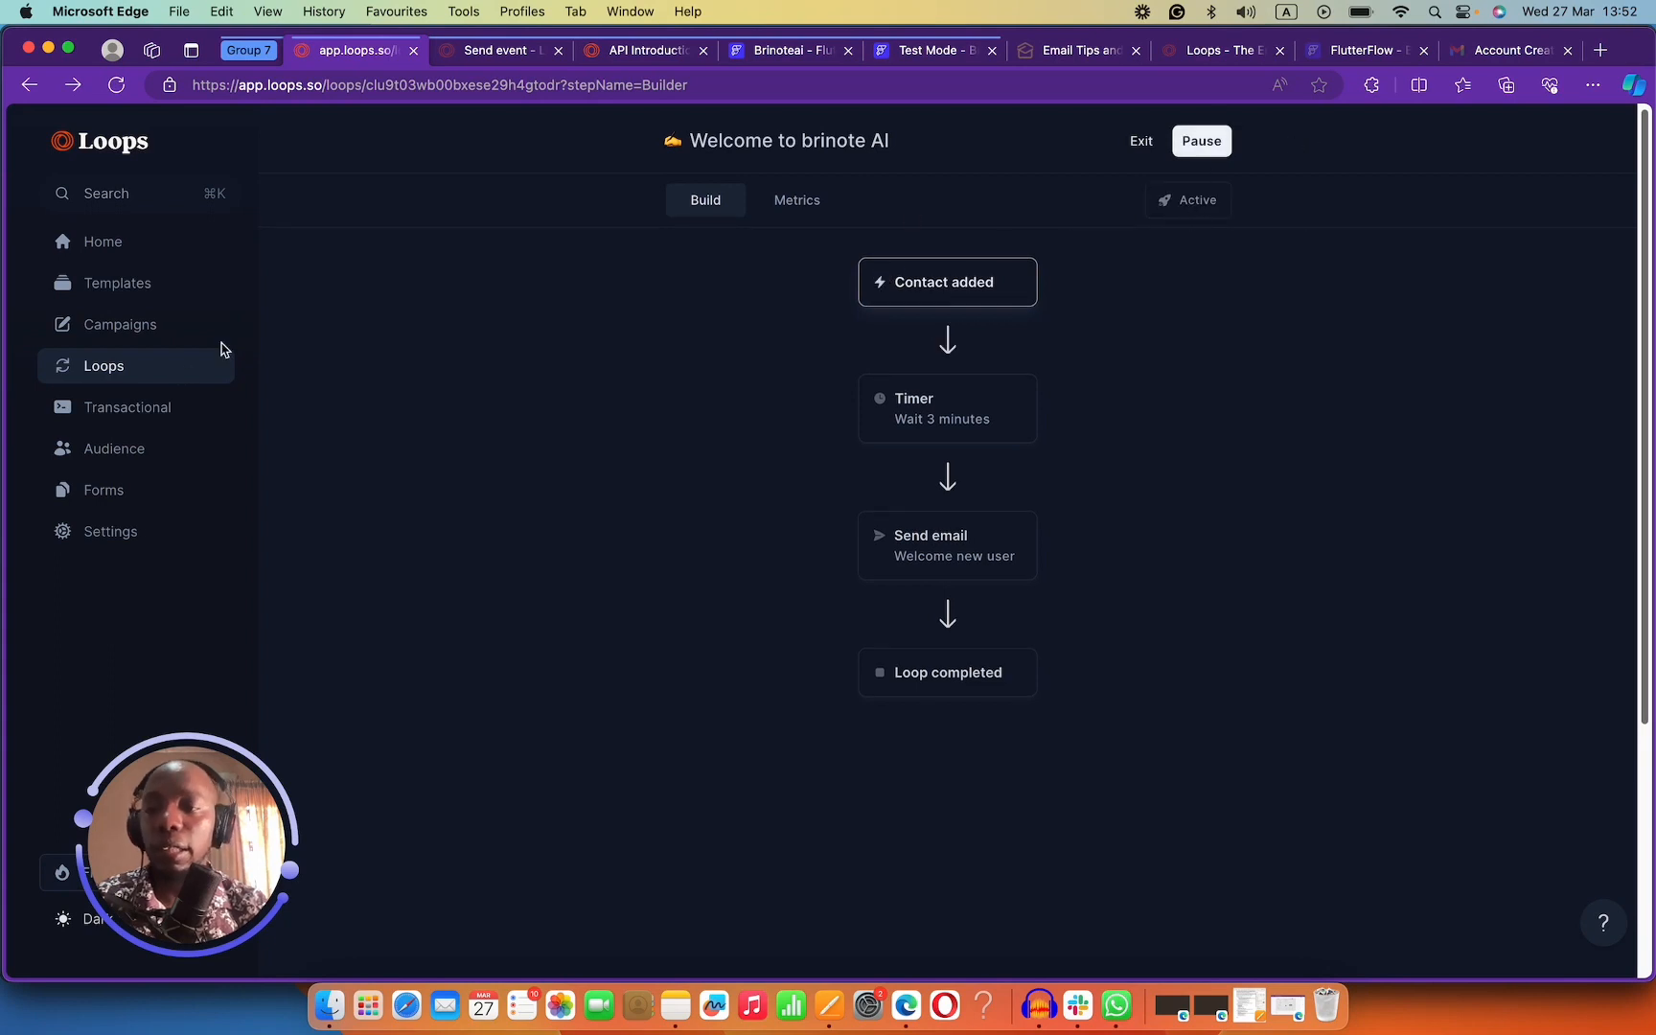
pyautogui.click(147, 446)
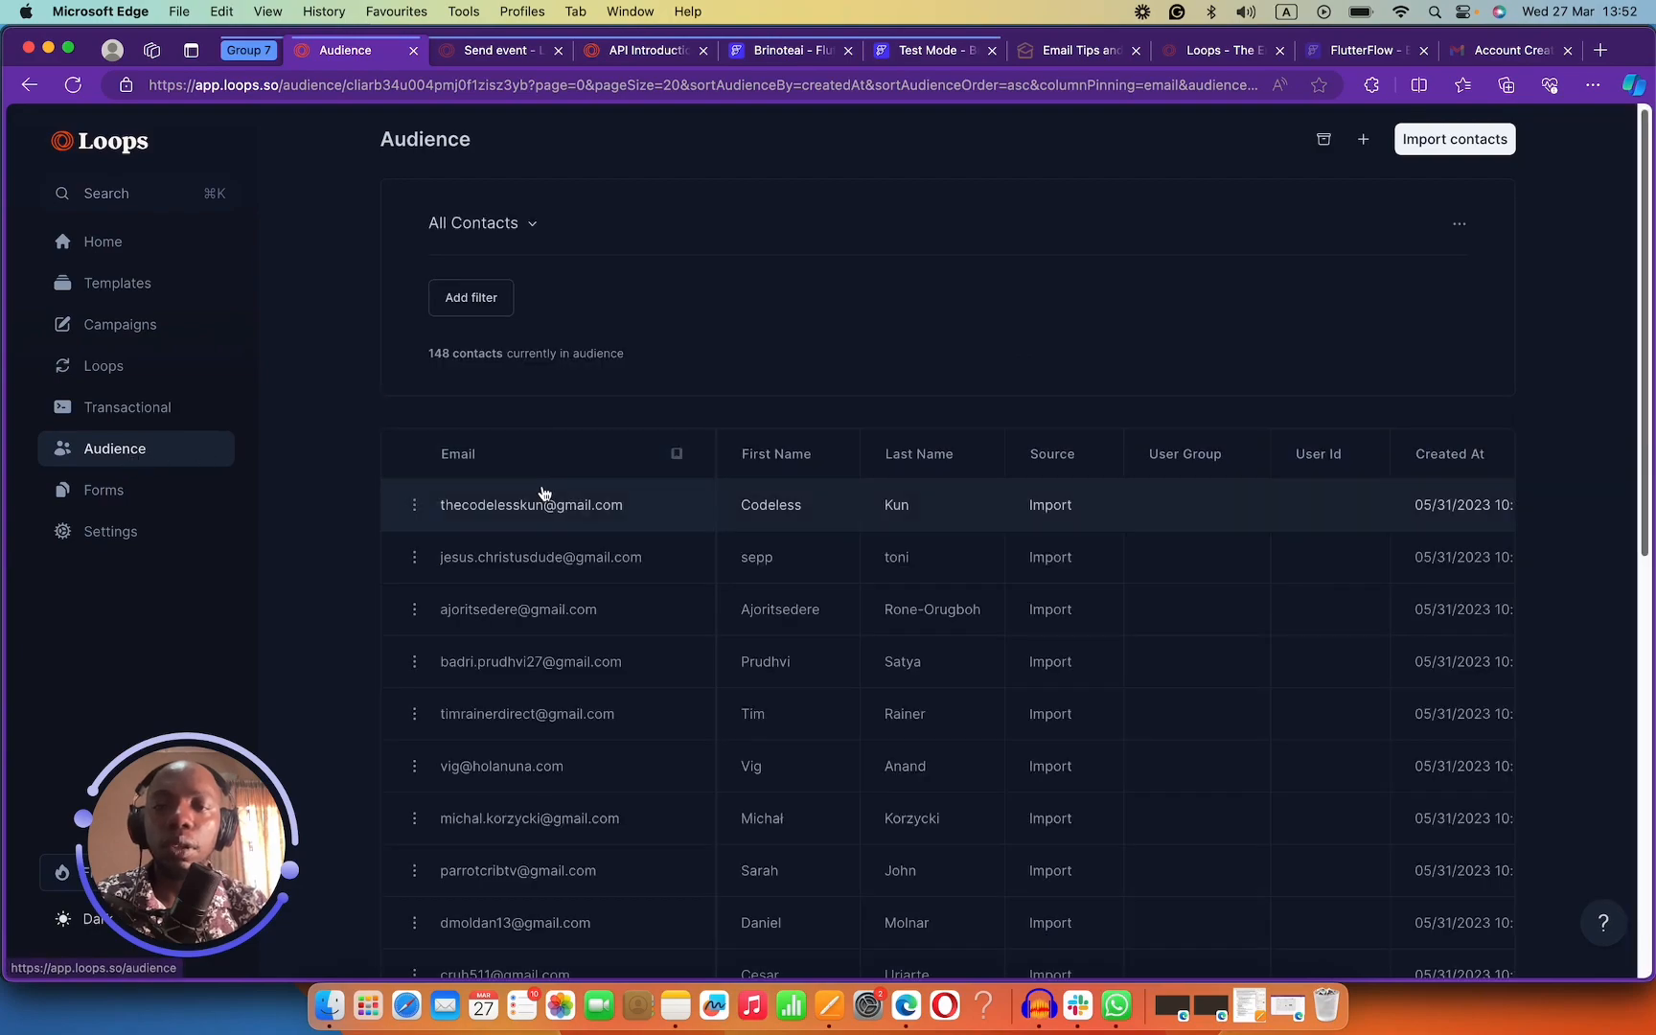
# Scroll through the Audience table of 148 contacts and their columns.
pyautogui.scroll(-5, 543, 494)
pyautogui.scroll(5, 547, 492)
pyautogui.scroll(-10, 548, 492)
pyautogui.scroll(10, 547, 487)
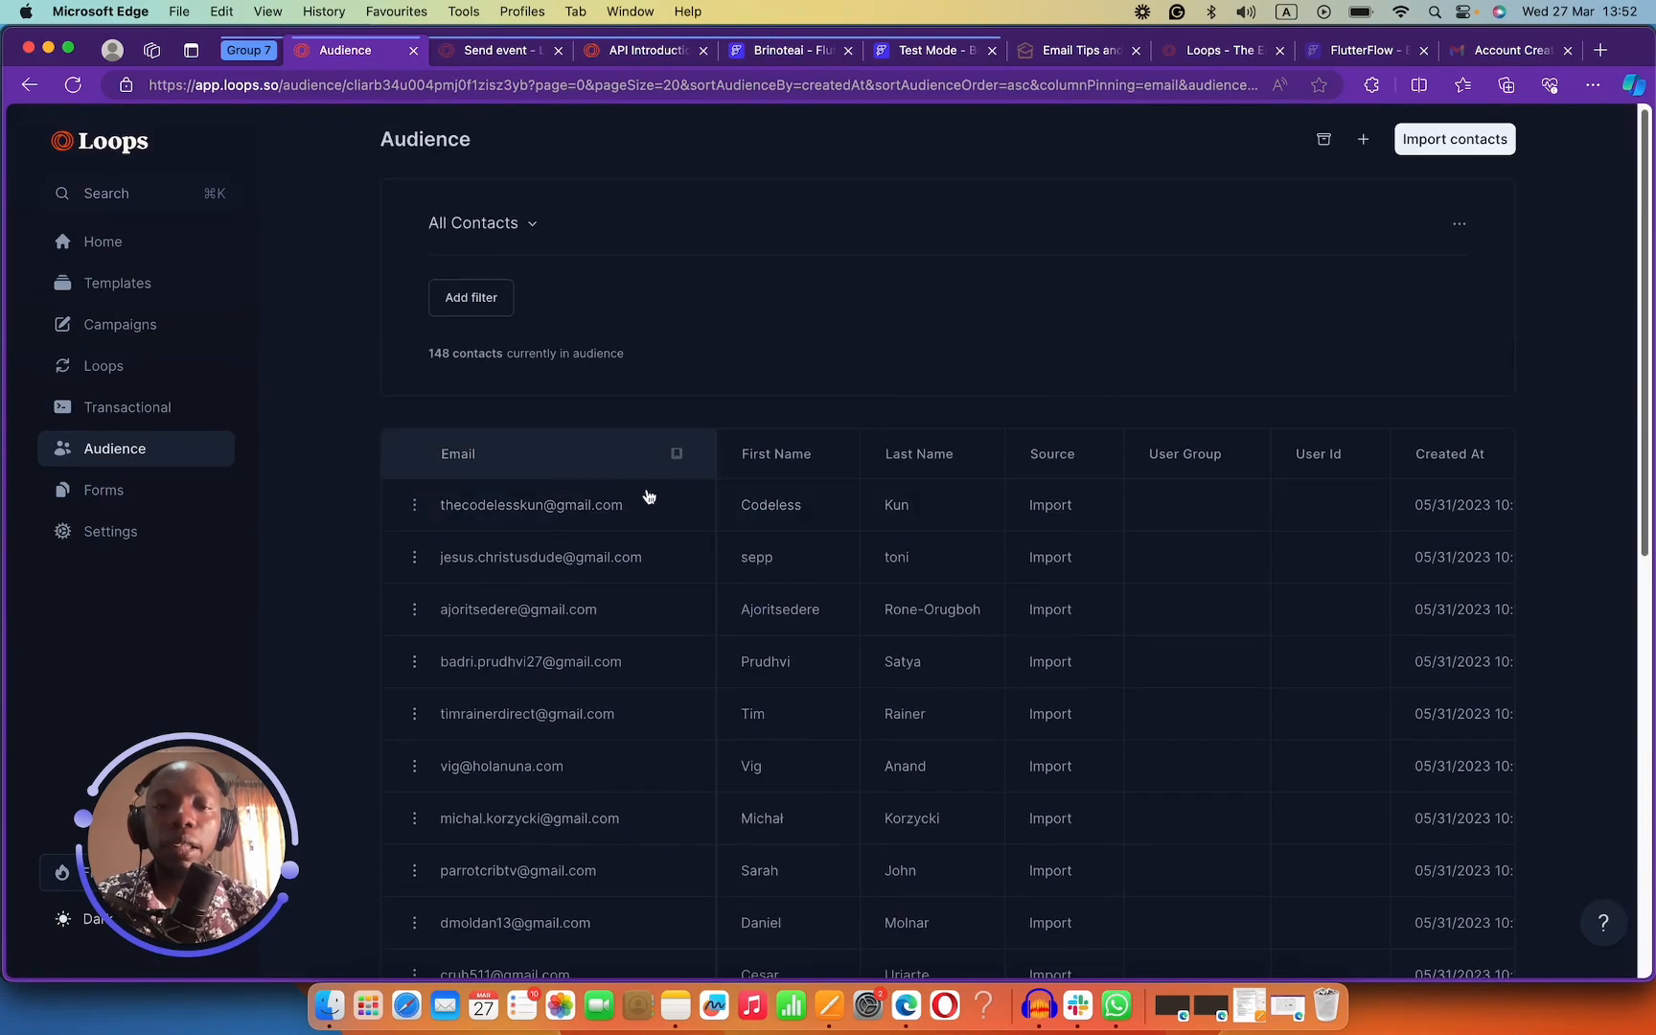
pyautogui.scroll(-10, 1054, 530)
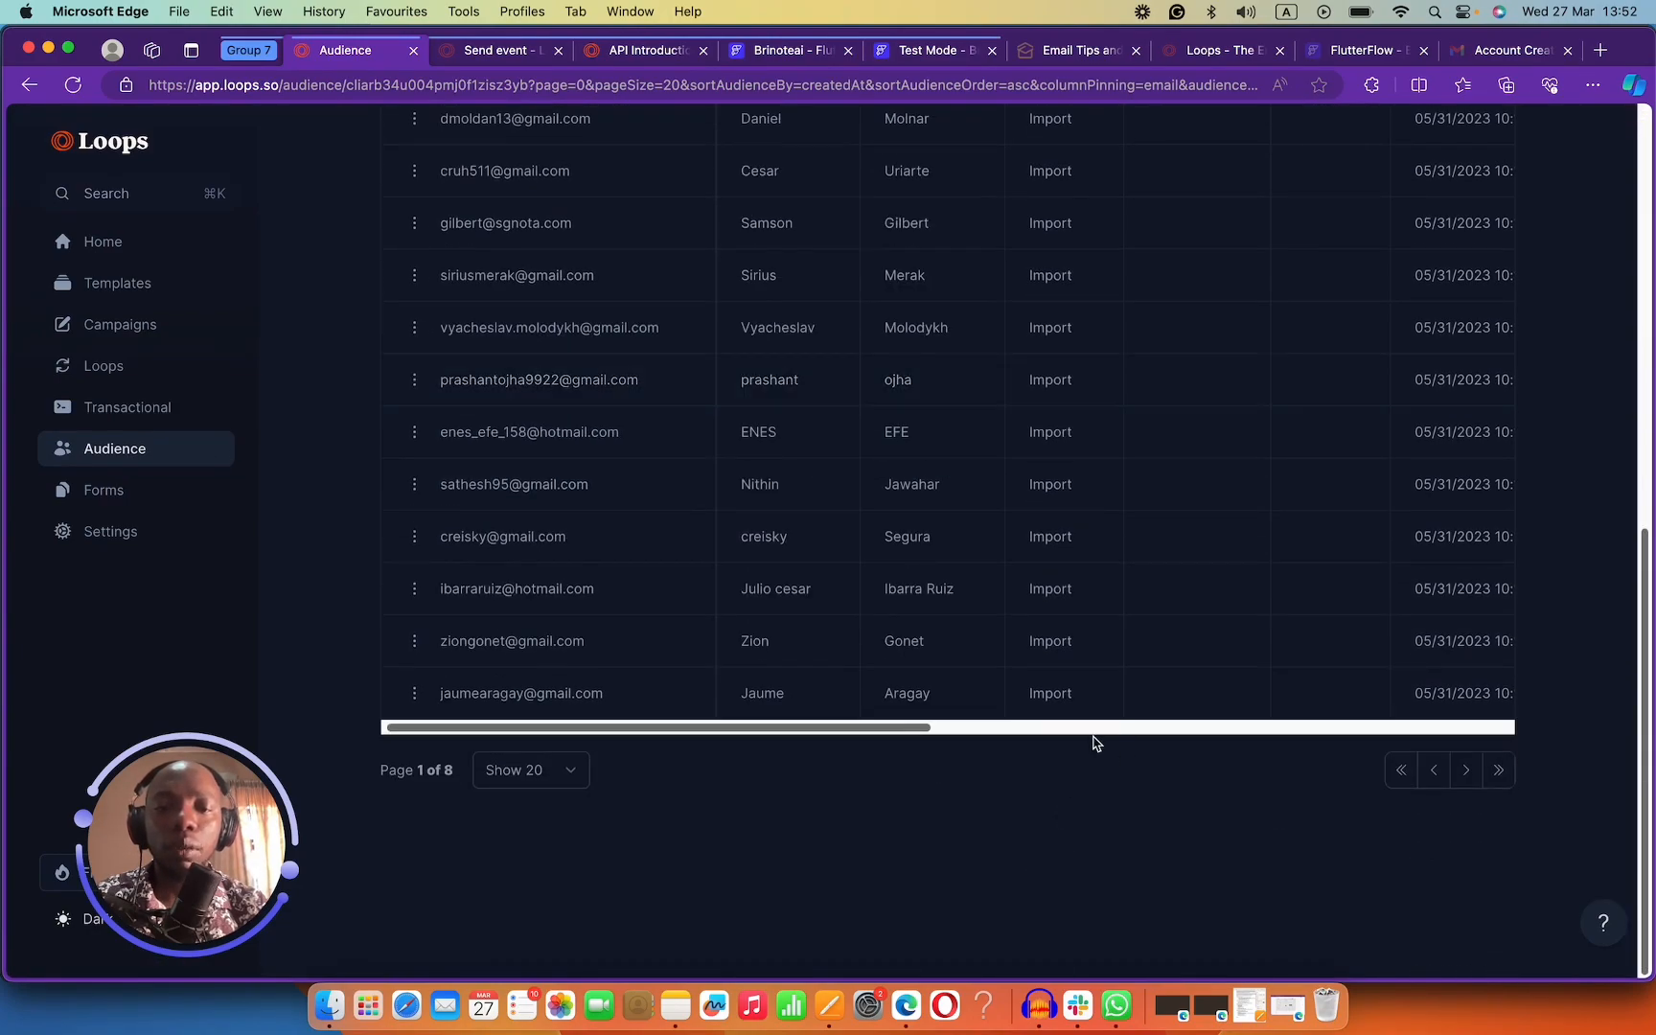
pyautogui.moveTo(901, 729); pyautogui.dragTo(1437, 614)
pyautogui.scroll(7, 1025, 551)
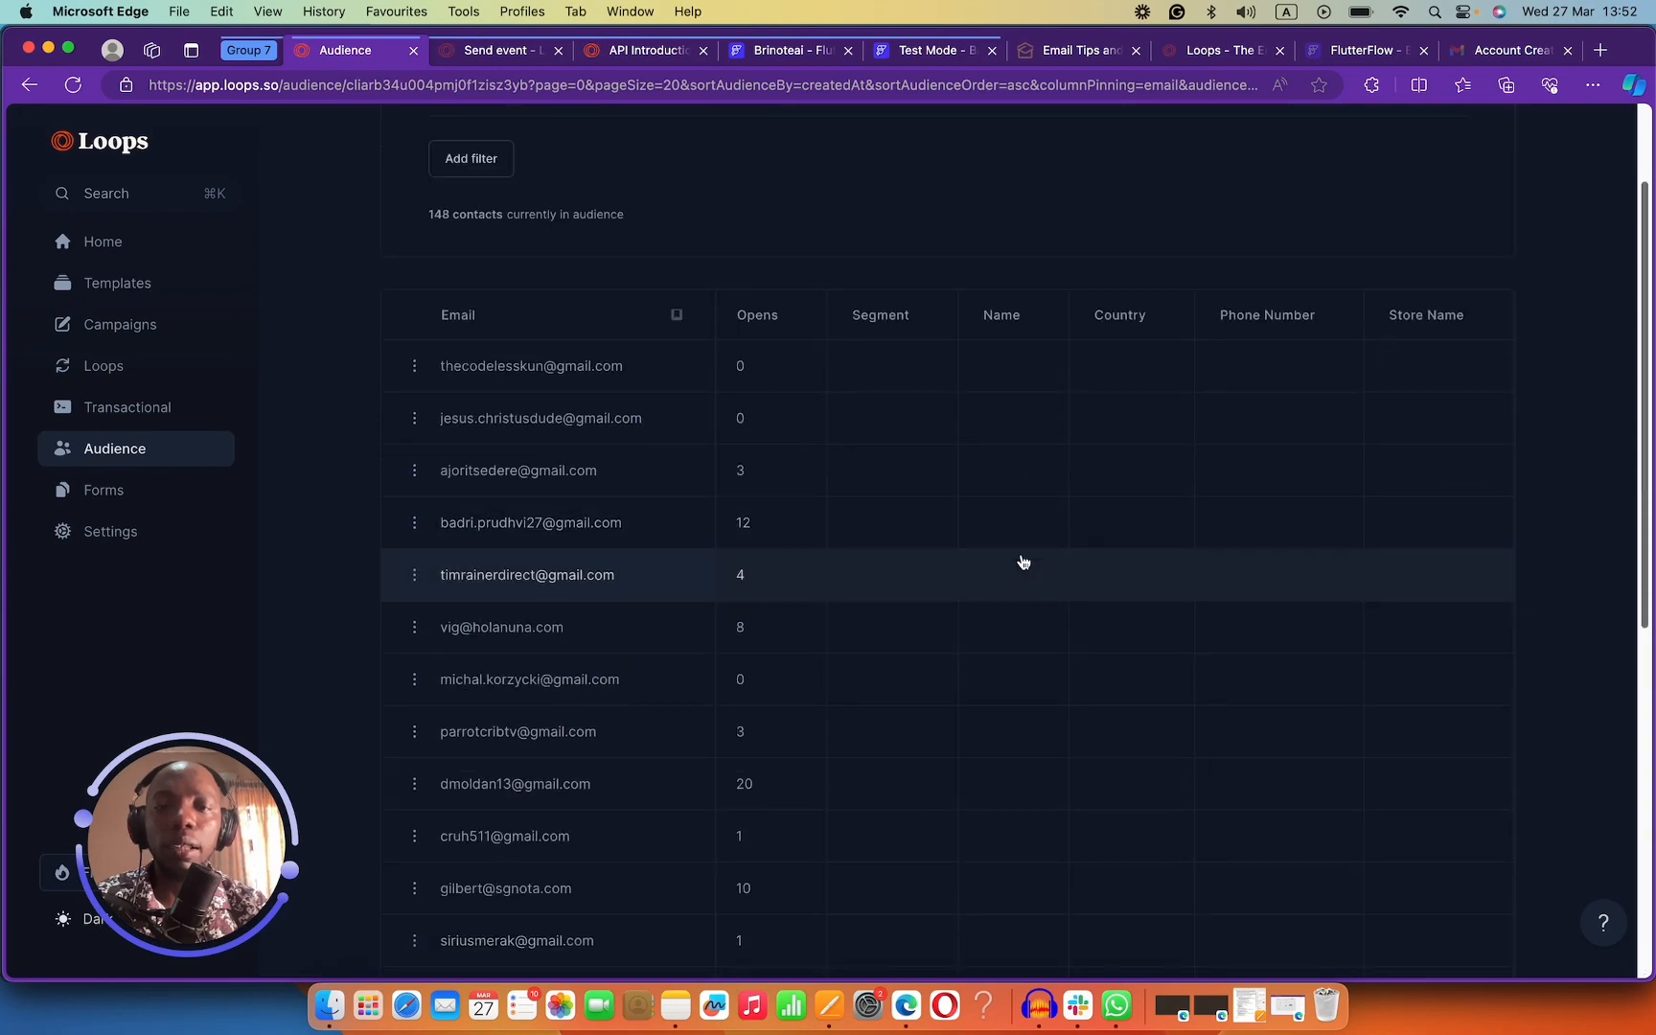
pyautogui.scroll(-1, 1020, 562)
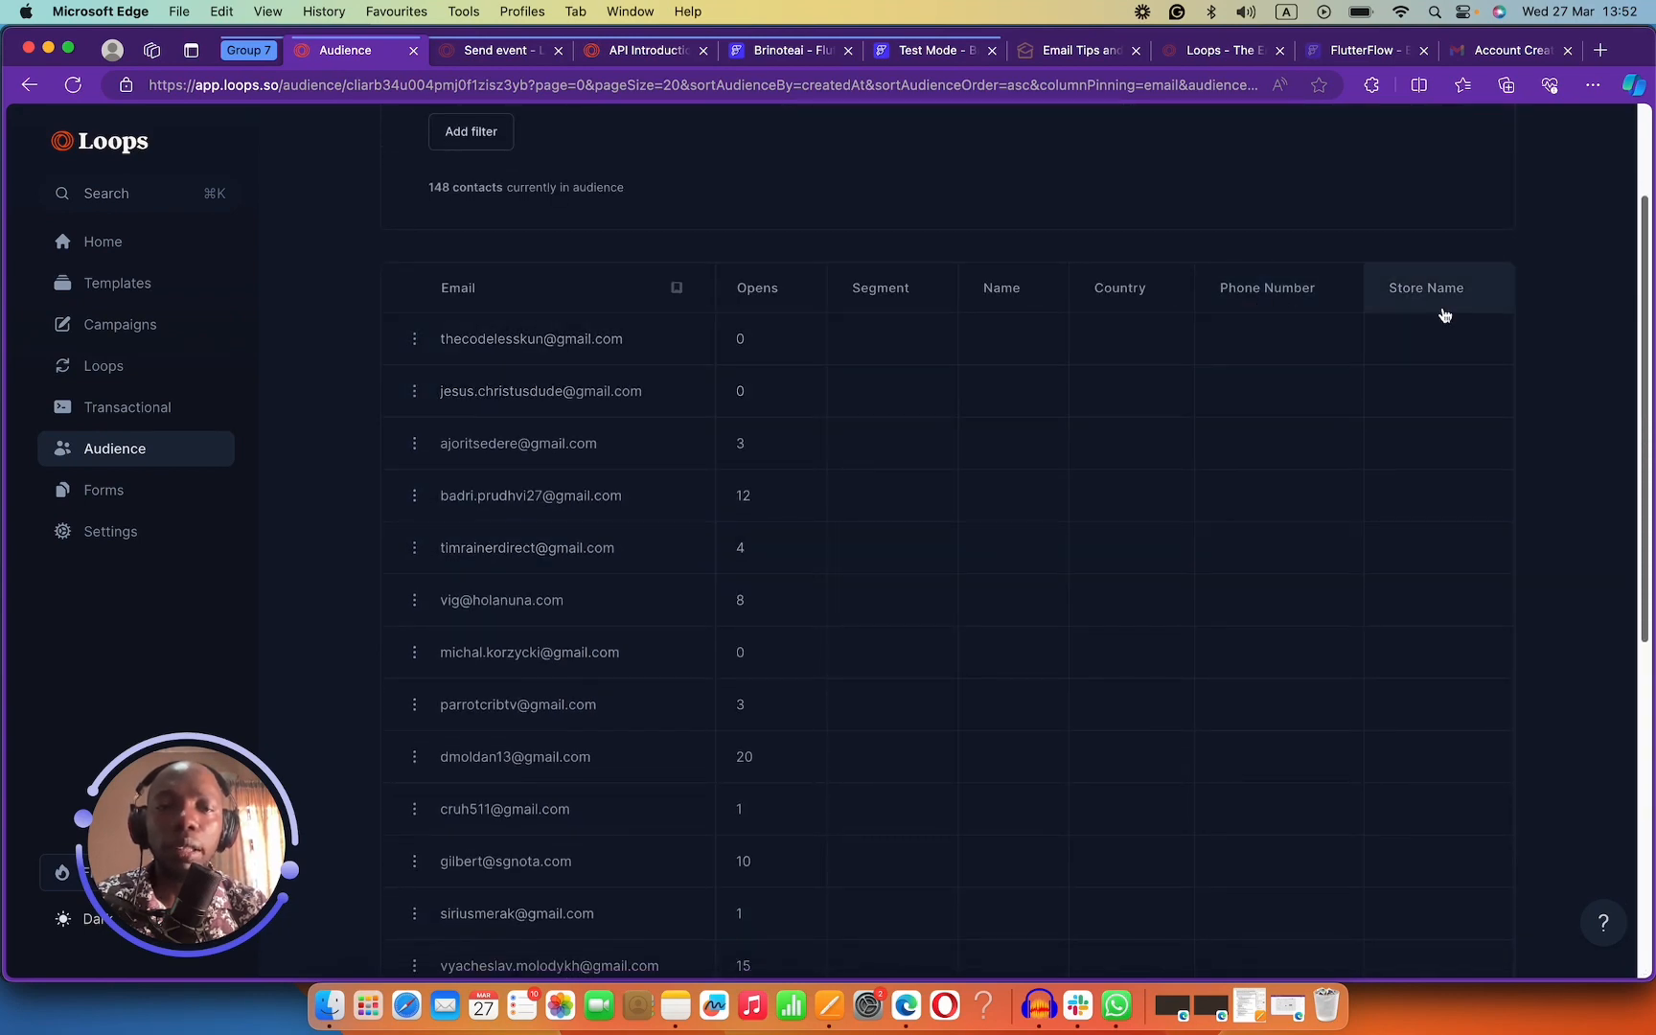
pyautogui.scroll(-6, 1220, 788)
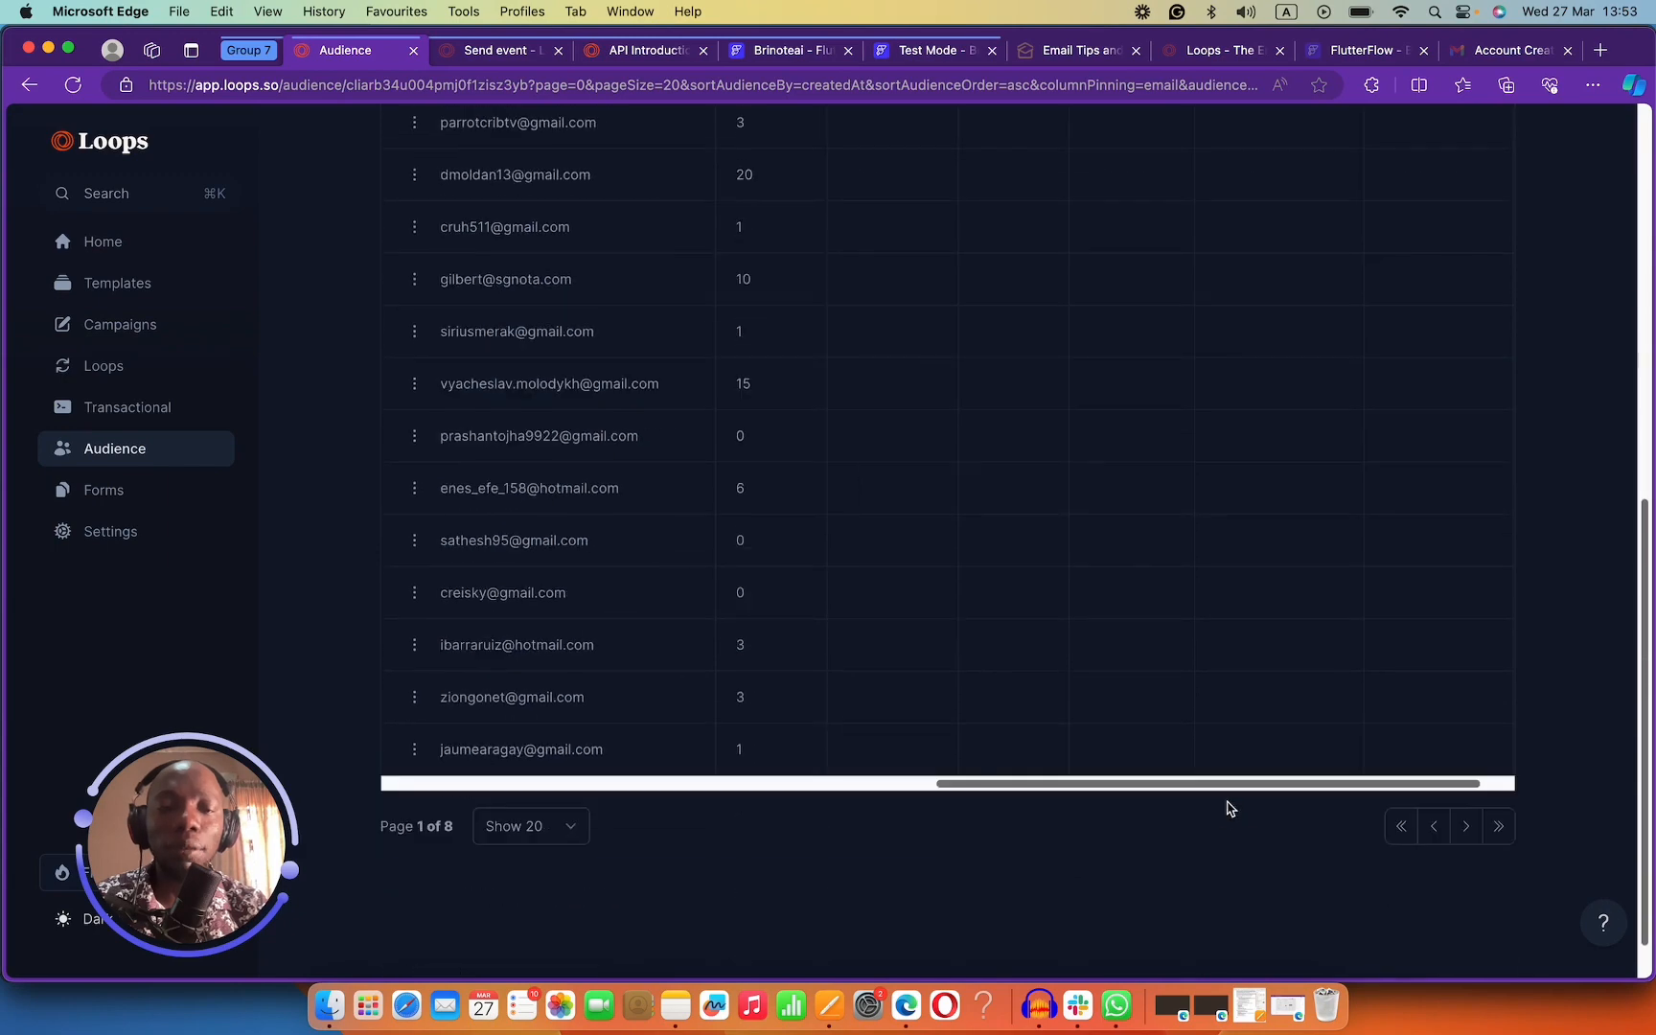
pyautogui.moveTo(1229, 784); pyautogui.dragTo(1065, 784)
pyautogui.scroll(8, 1131, 695)
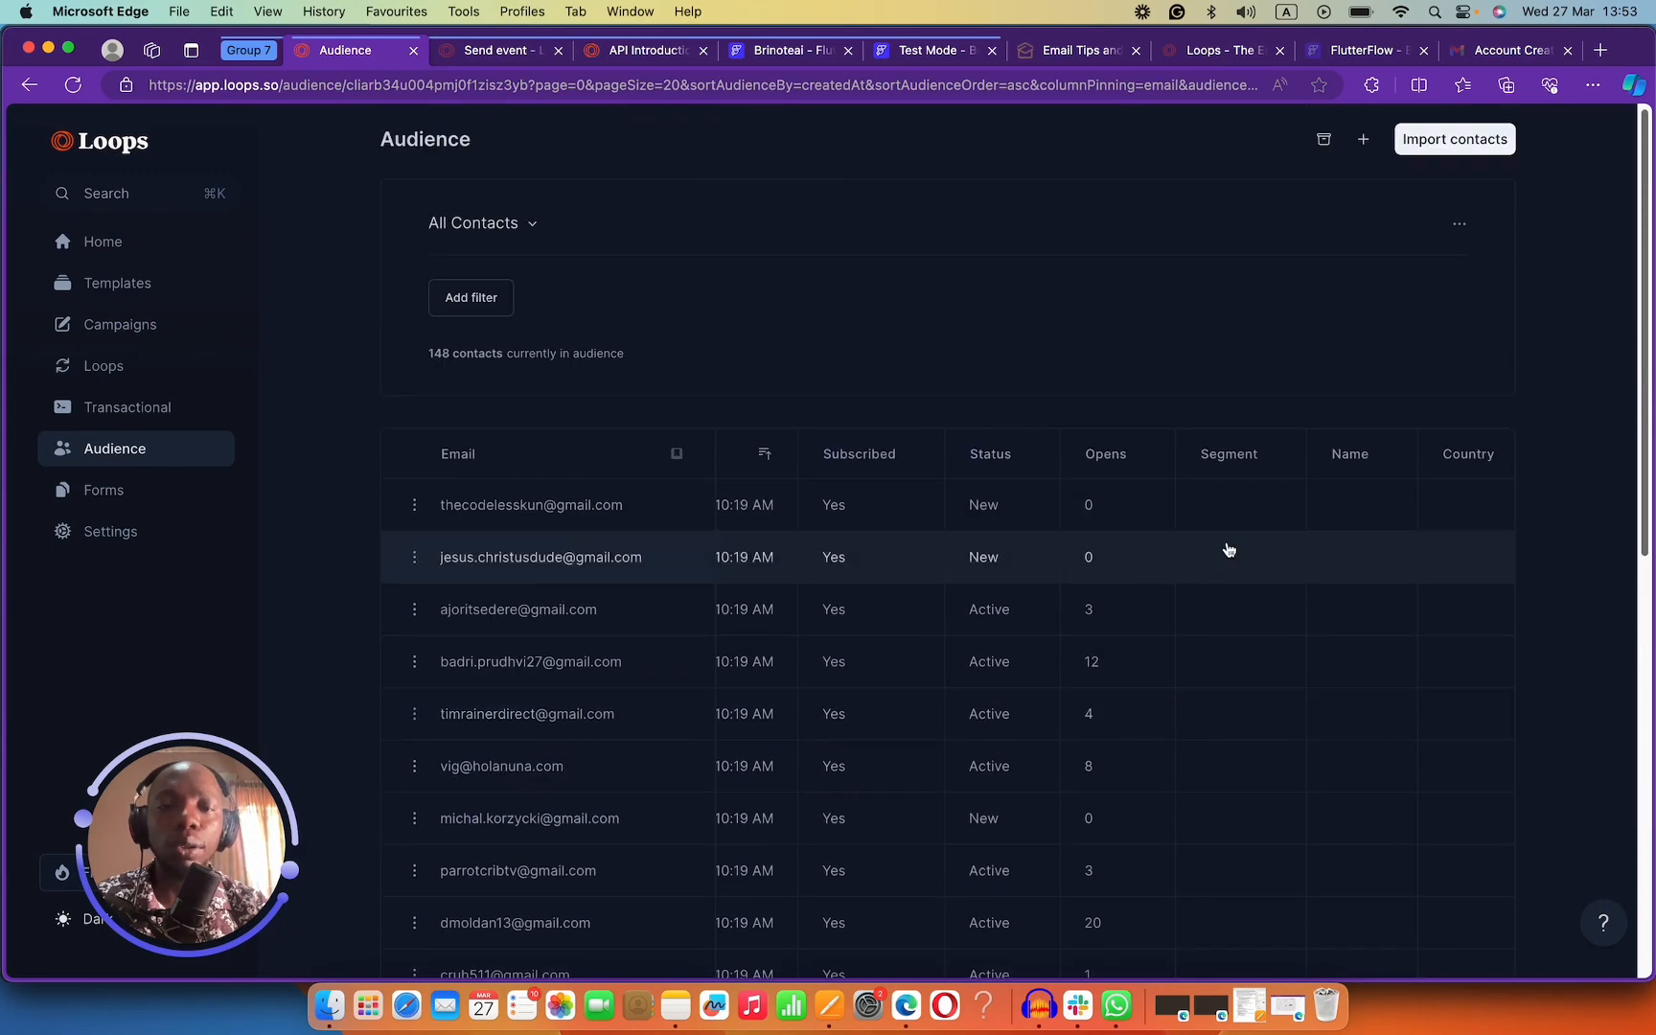
pyautogui.scroll(-4, 1028, 623)
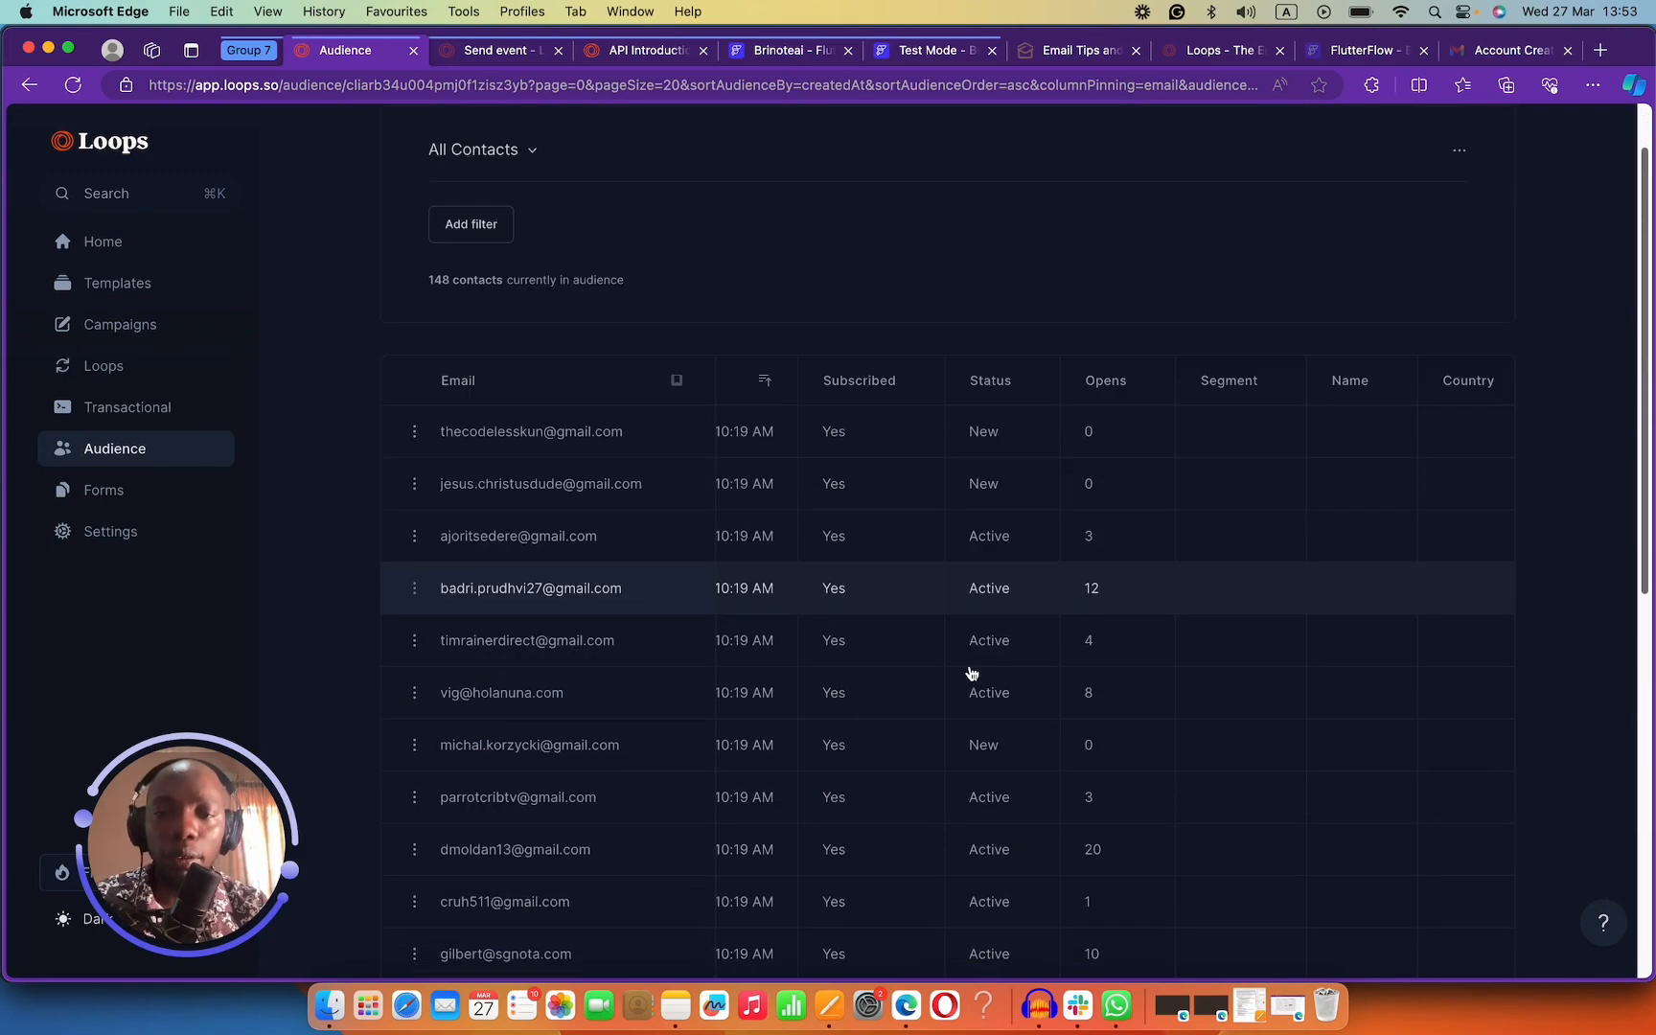
pyautogui.scroll(-5, 1064, 796)
pyautogui.moveTo(1079, 743); pyautogui.dragTo(836, 736)
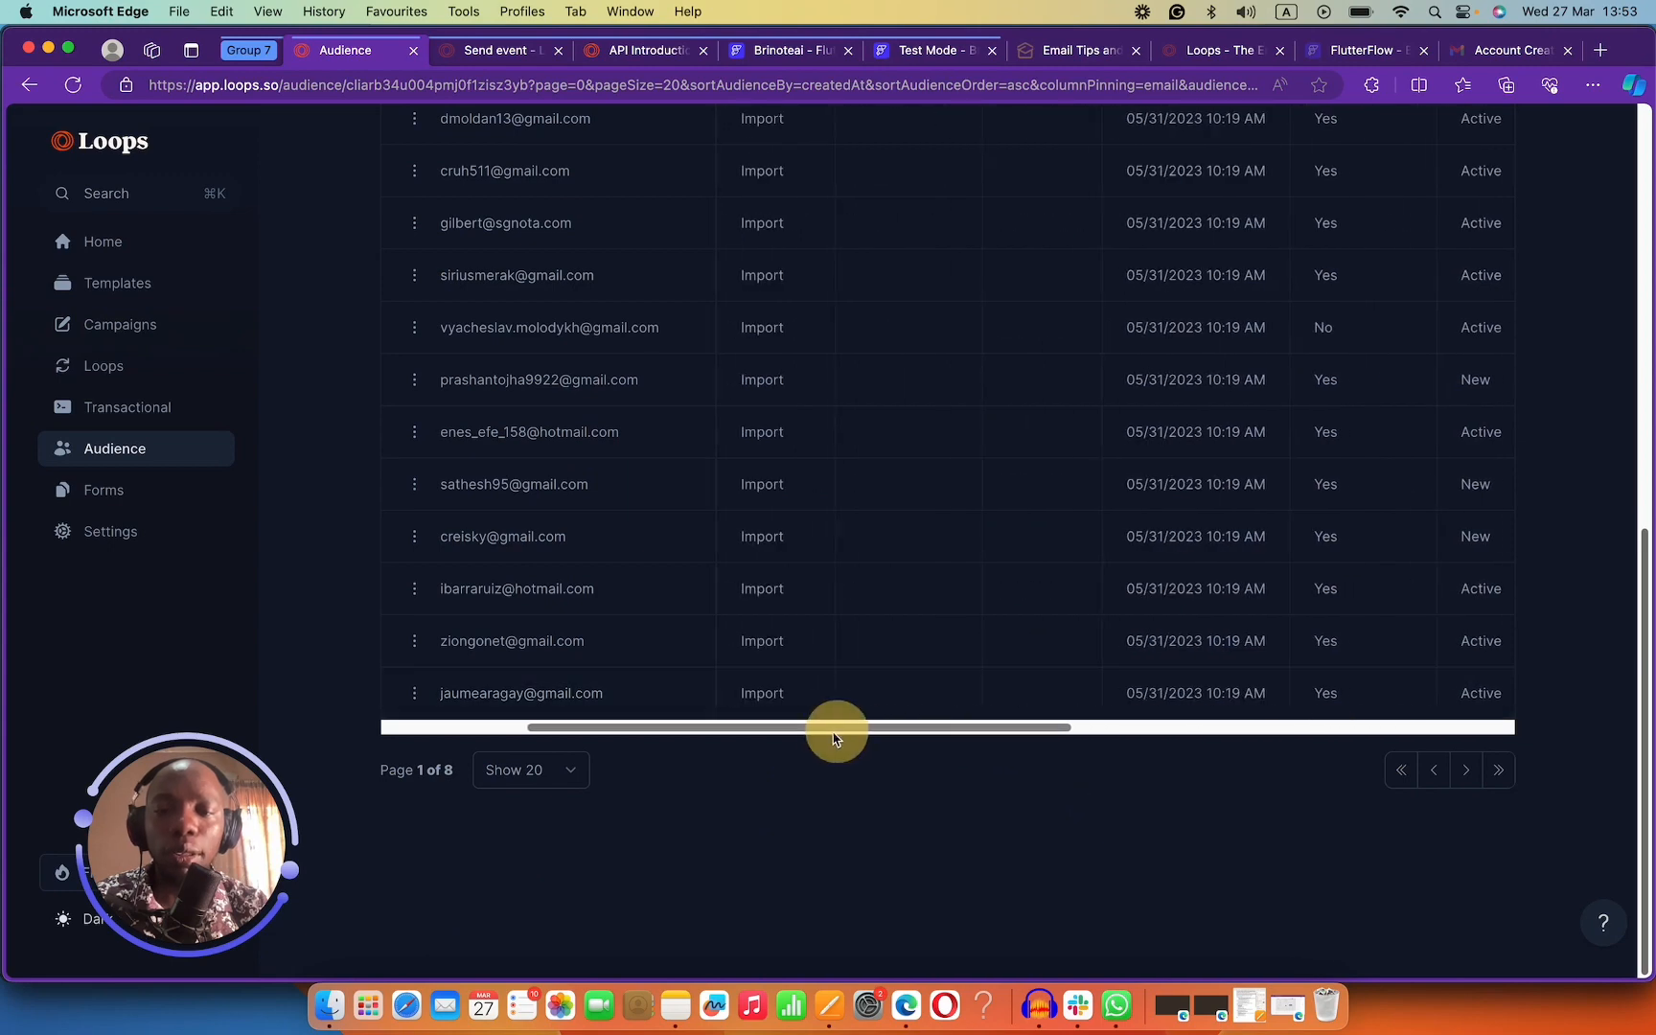
pyautogui.scroll(7, 928, 635)
pyautogui.scroll(1, 928, 635)
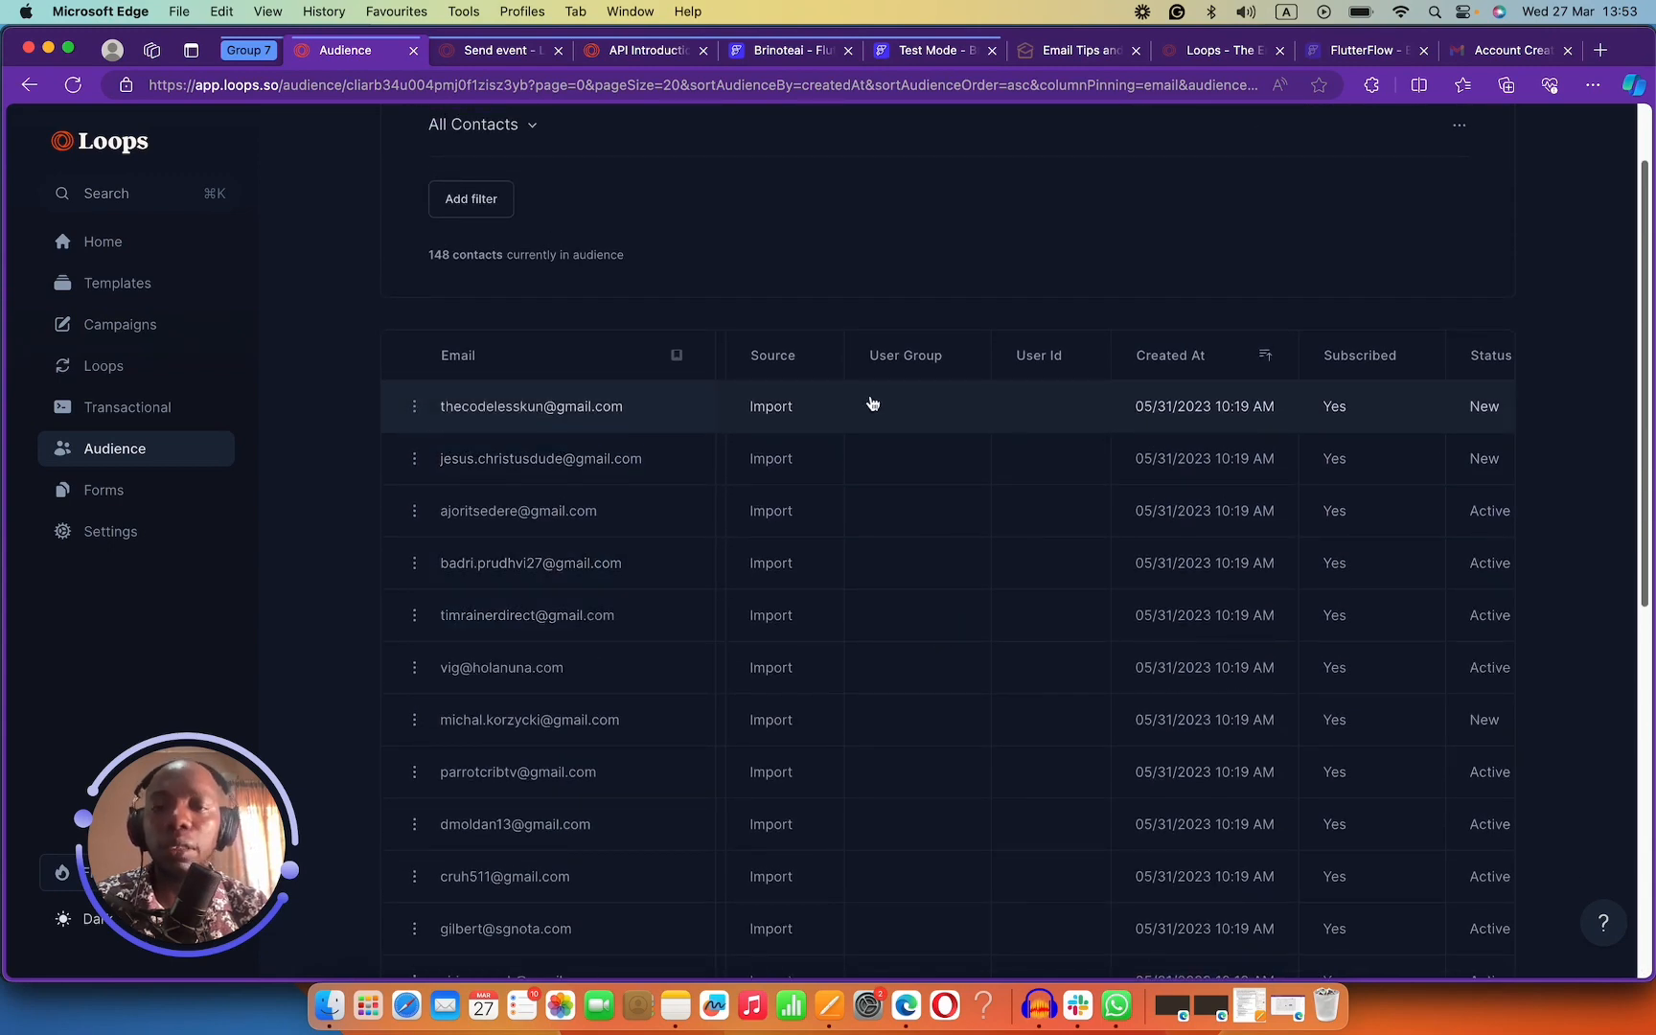
# Open the first contact's detail page, then go back to the contacts list.
pyautogui.click(928, 407)
pyautogui.click(915, 426)
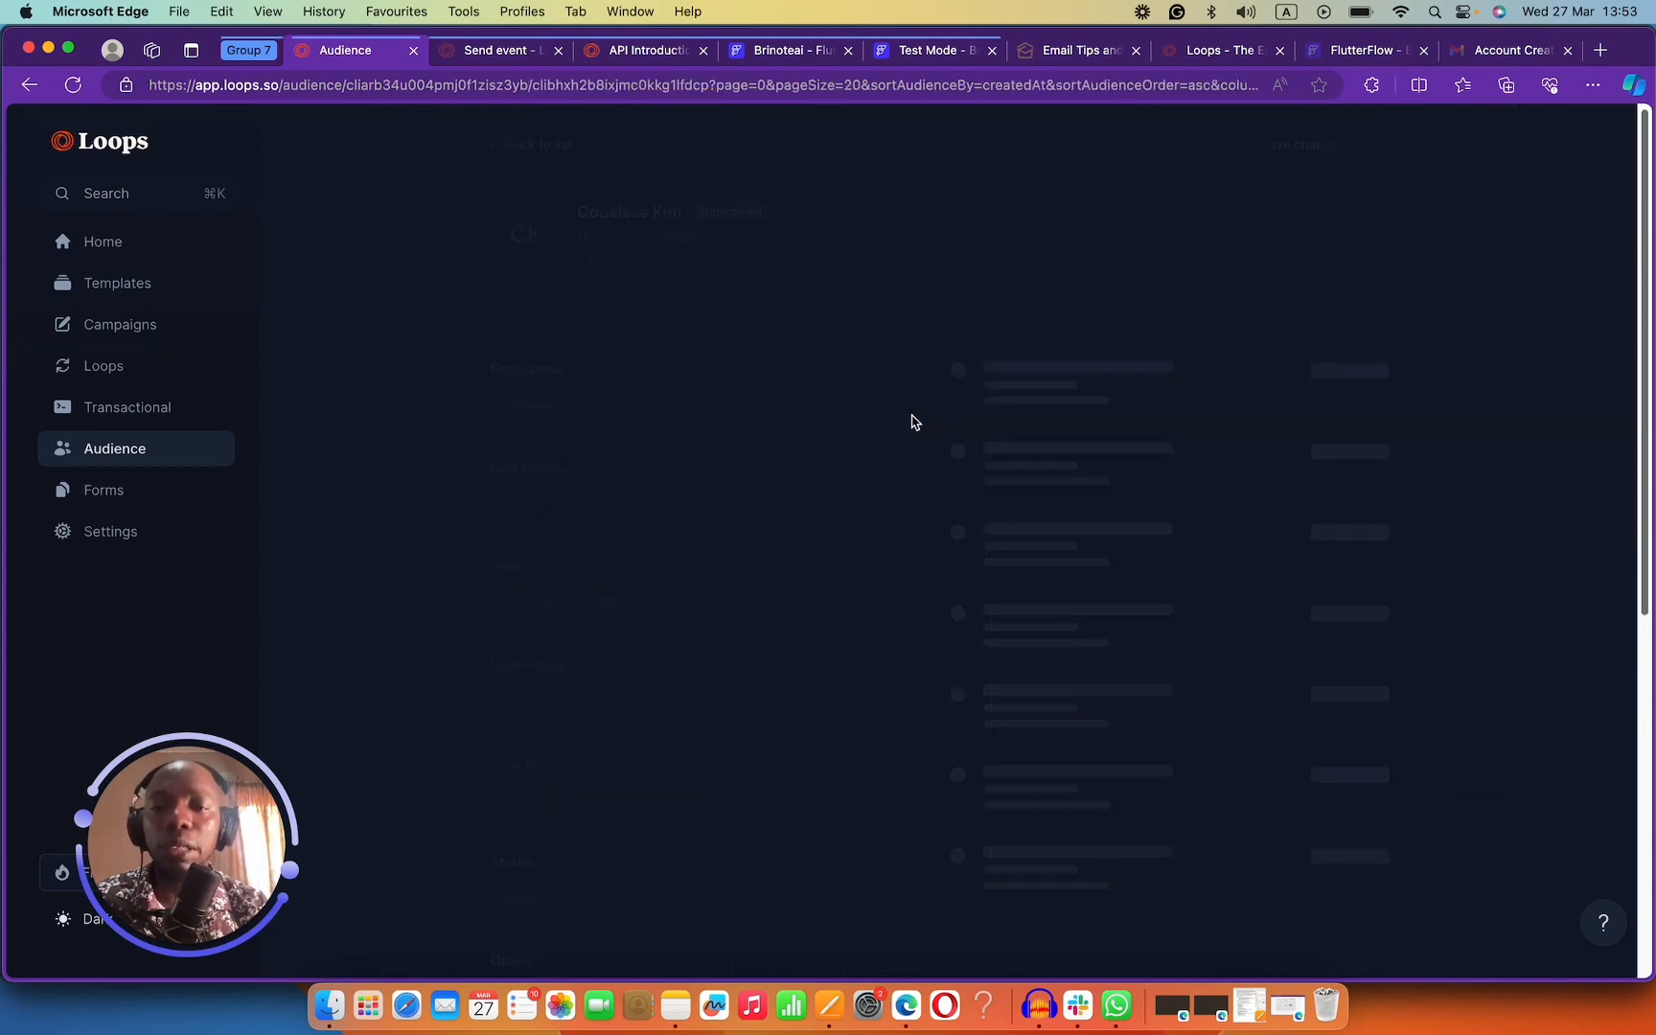
pyautogui.click(489, 142)
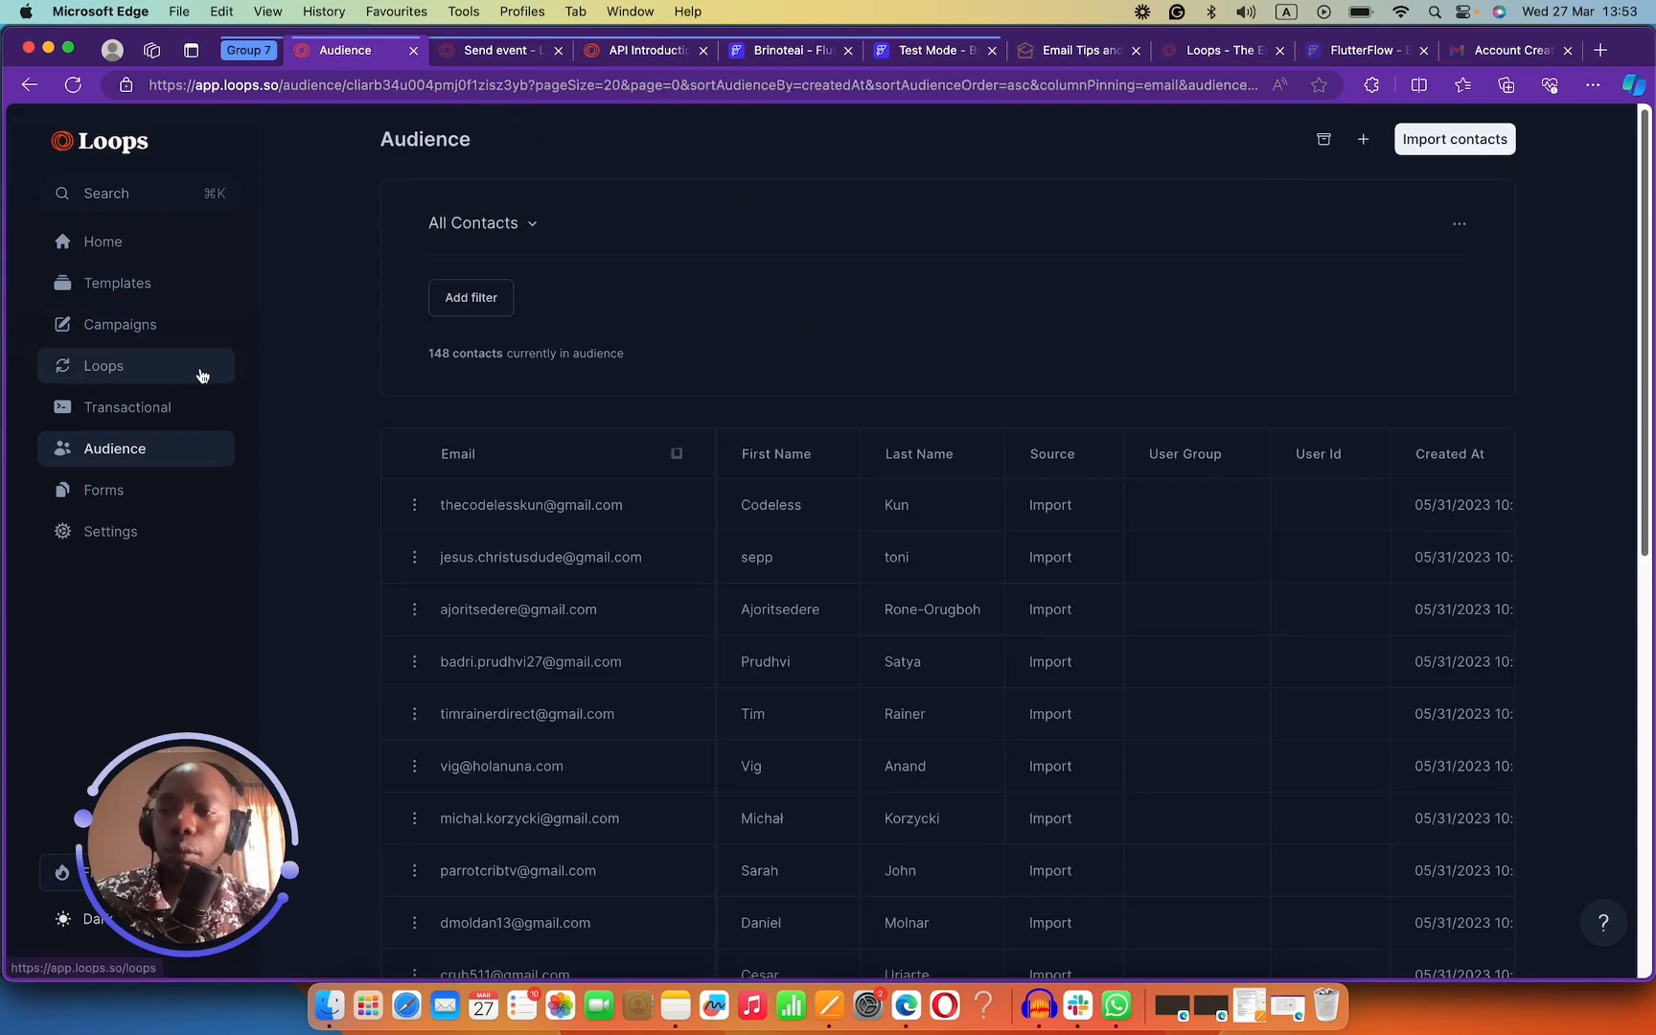
# Inspect the API settings' contact properties, such as userGroup, then open the Loops list.
pyautogui.click(151, 529)
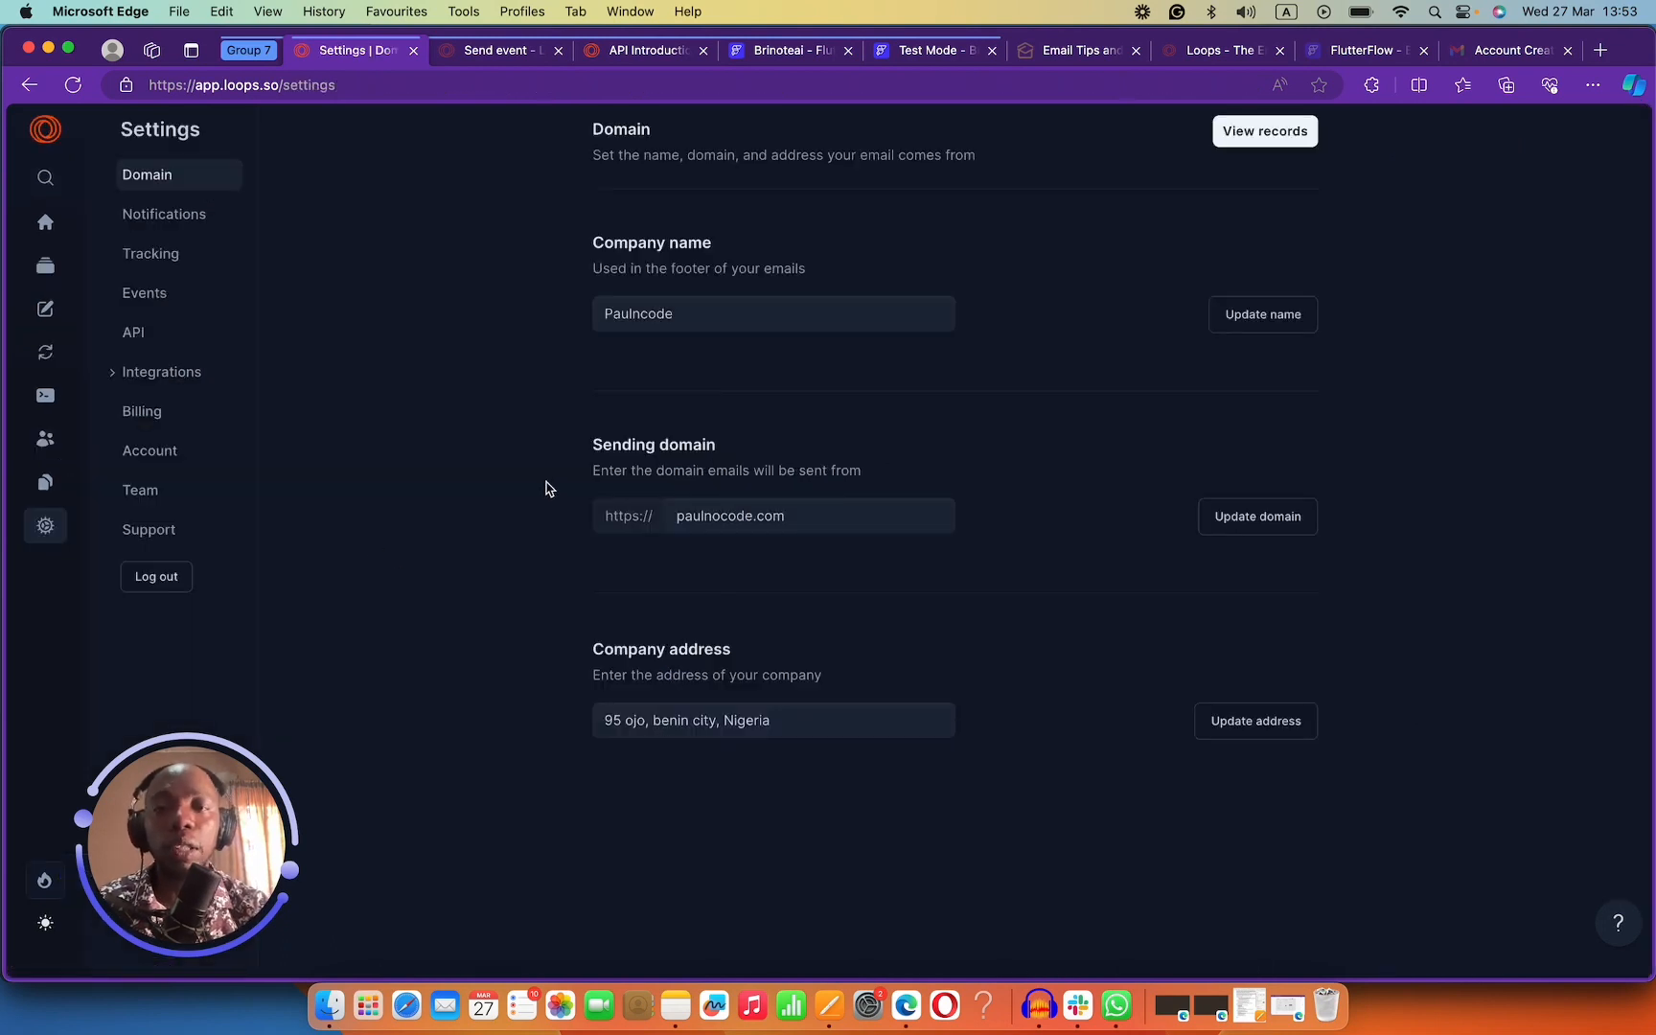
pyautogui.click(137, 333)
pyautogui.scroll(-10, 728, 488)
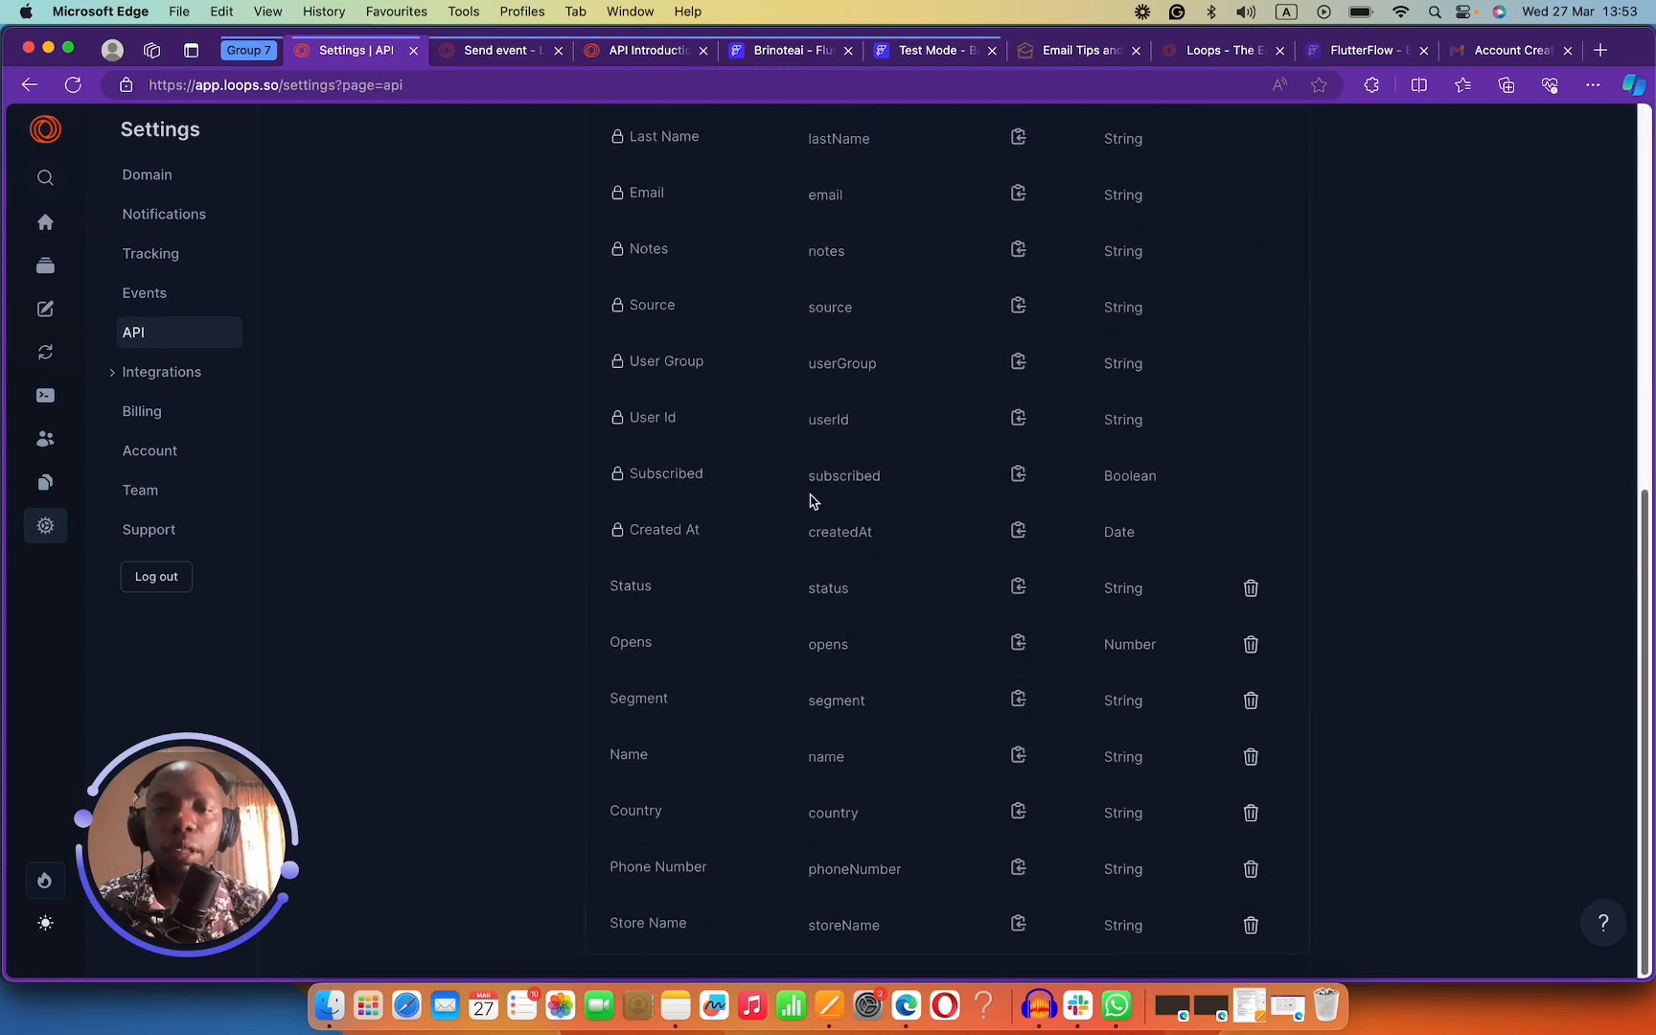
pyautogui.scroll(1, 784, 526)
pyautogui.scroll(-1, 788, 541)
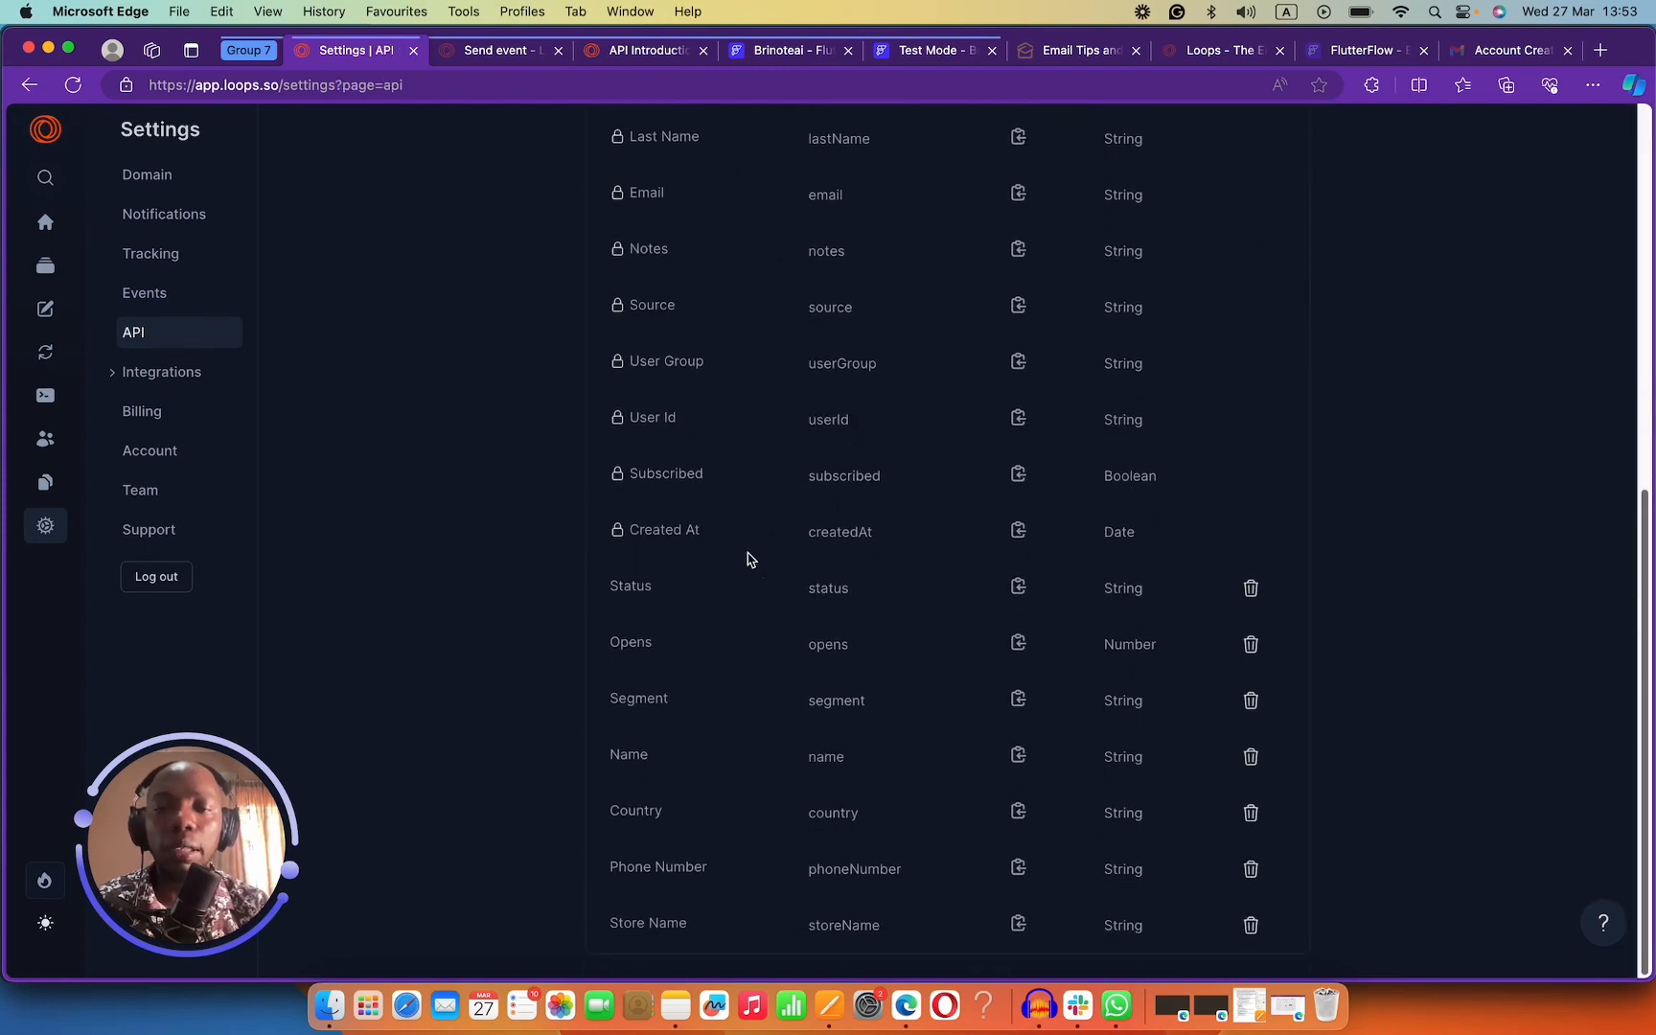
pyautogui.scroll(3, 684, 510)
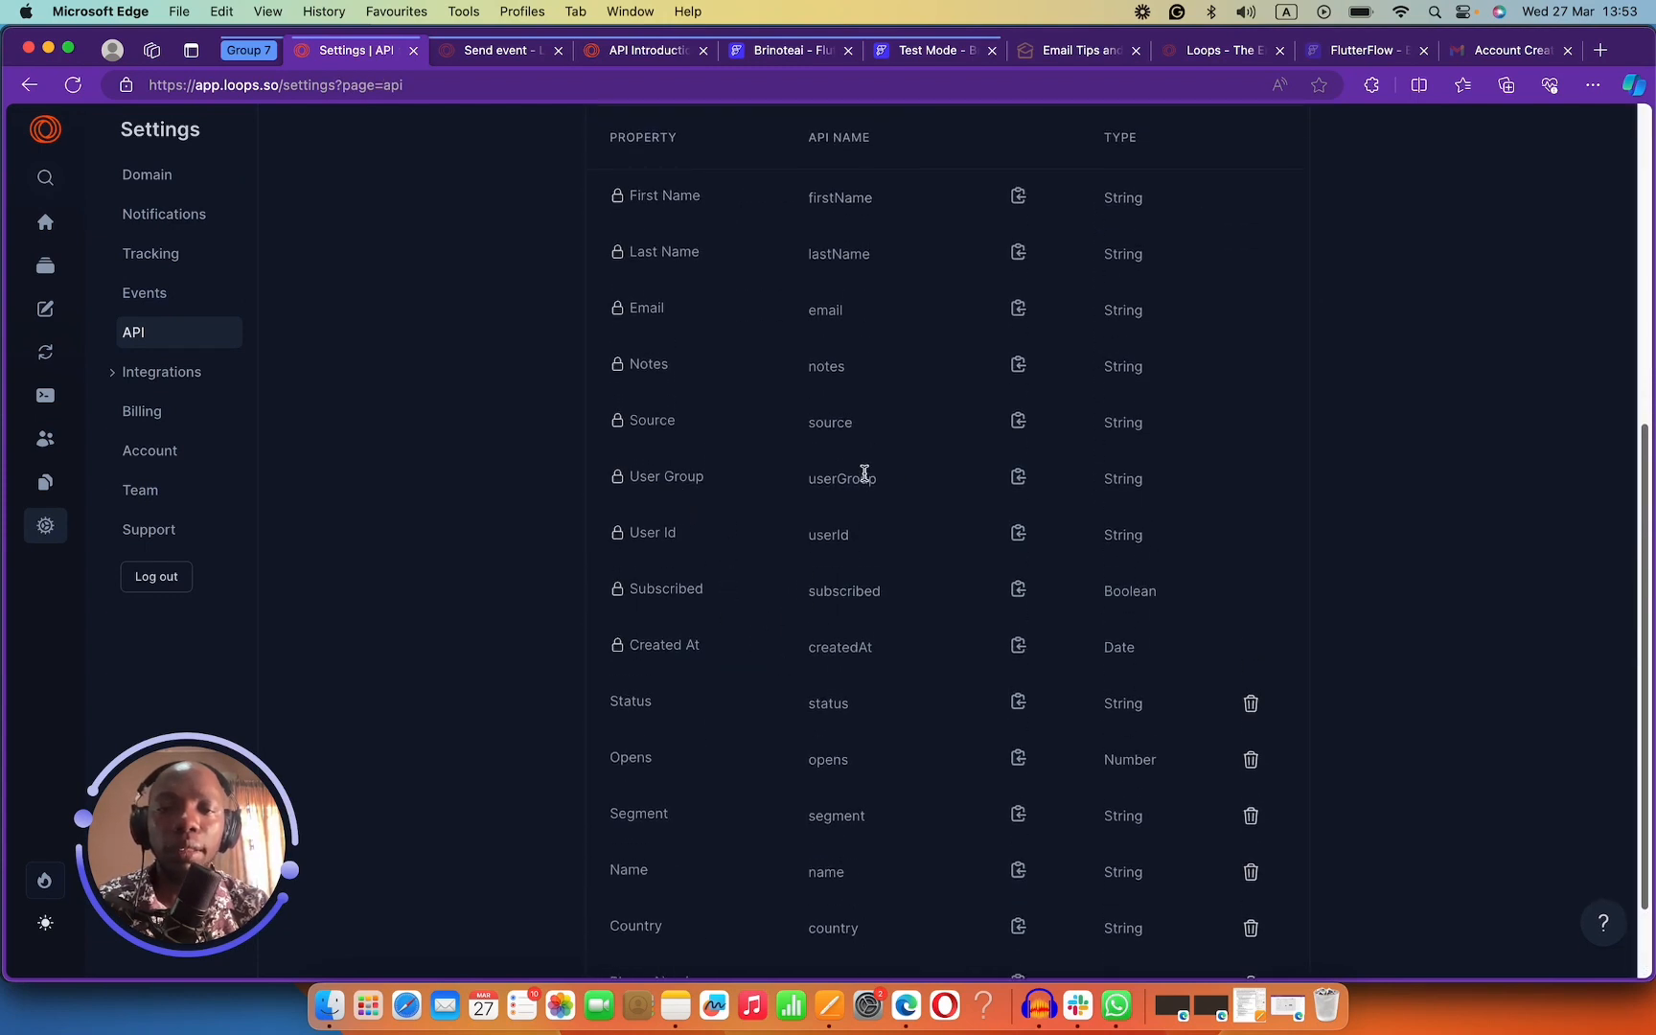
pyautogui.moveTo(886, 491); pyautogui.dragTo(788, 480)
pyautogui.click(1114, 481)
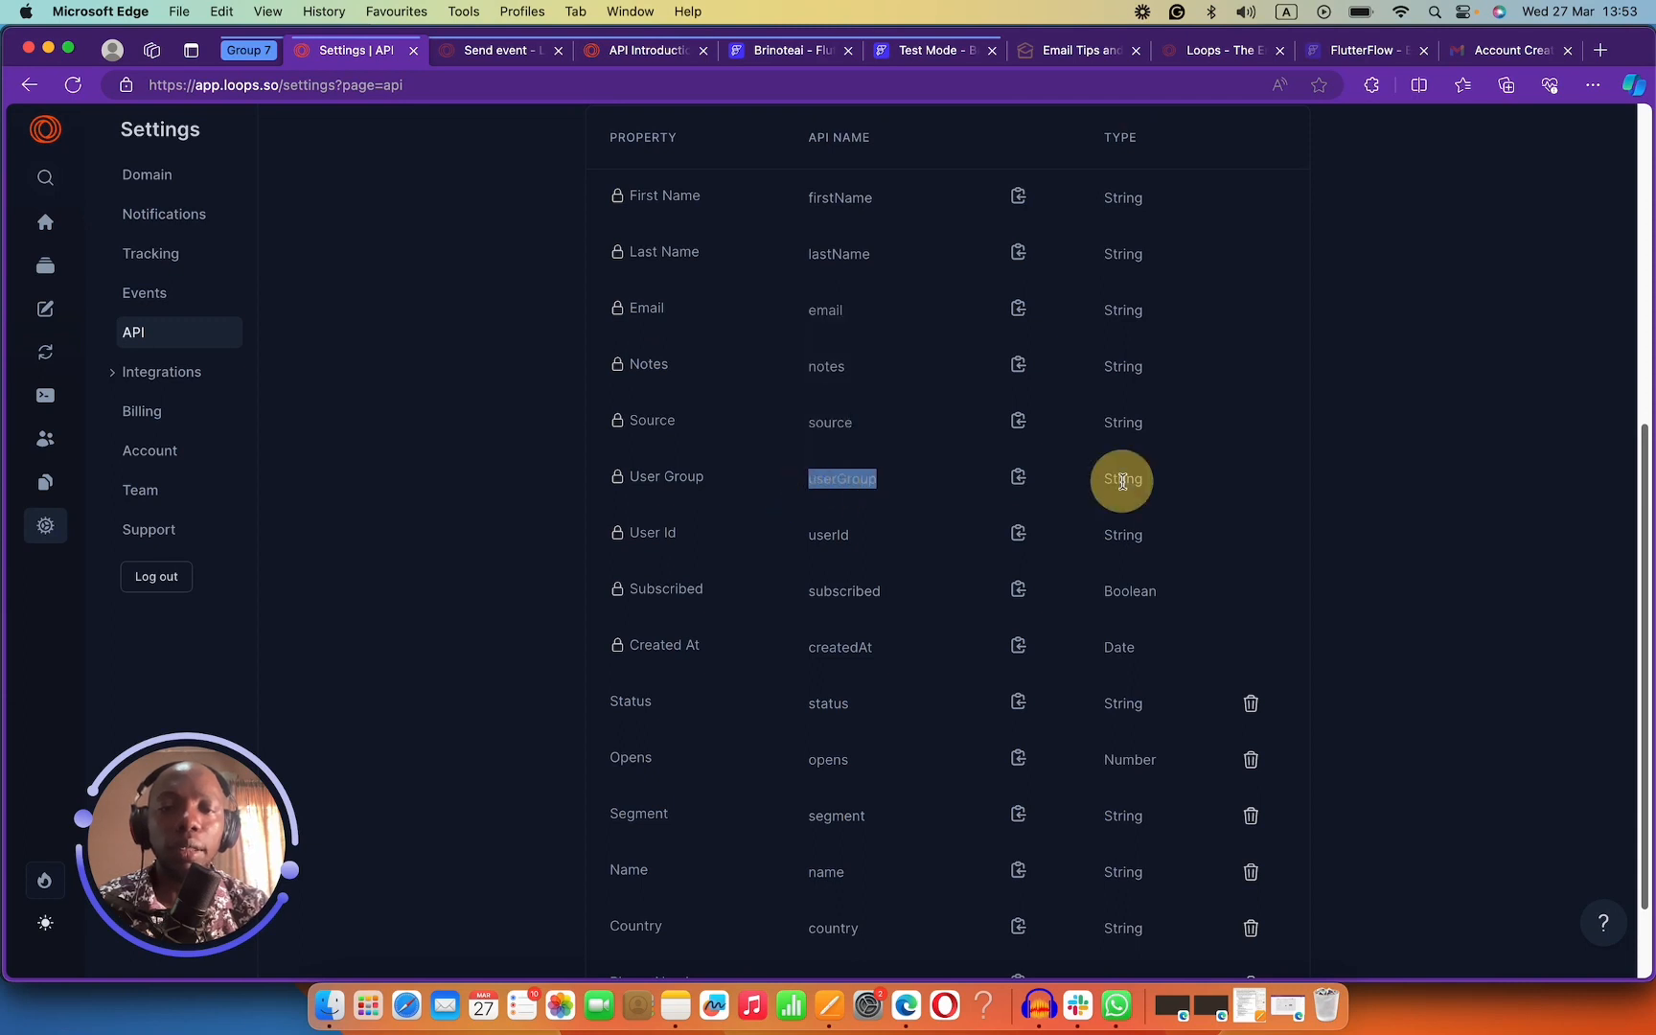
pyautogui.click(874, 484)
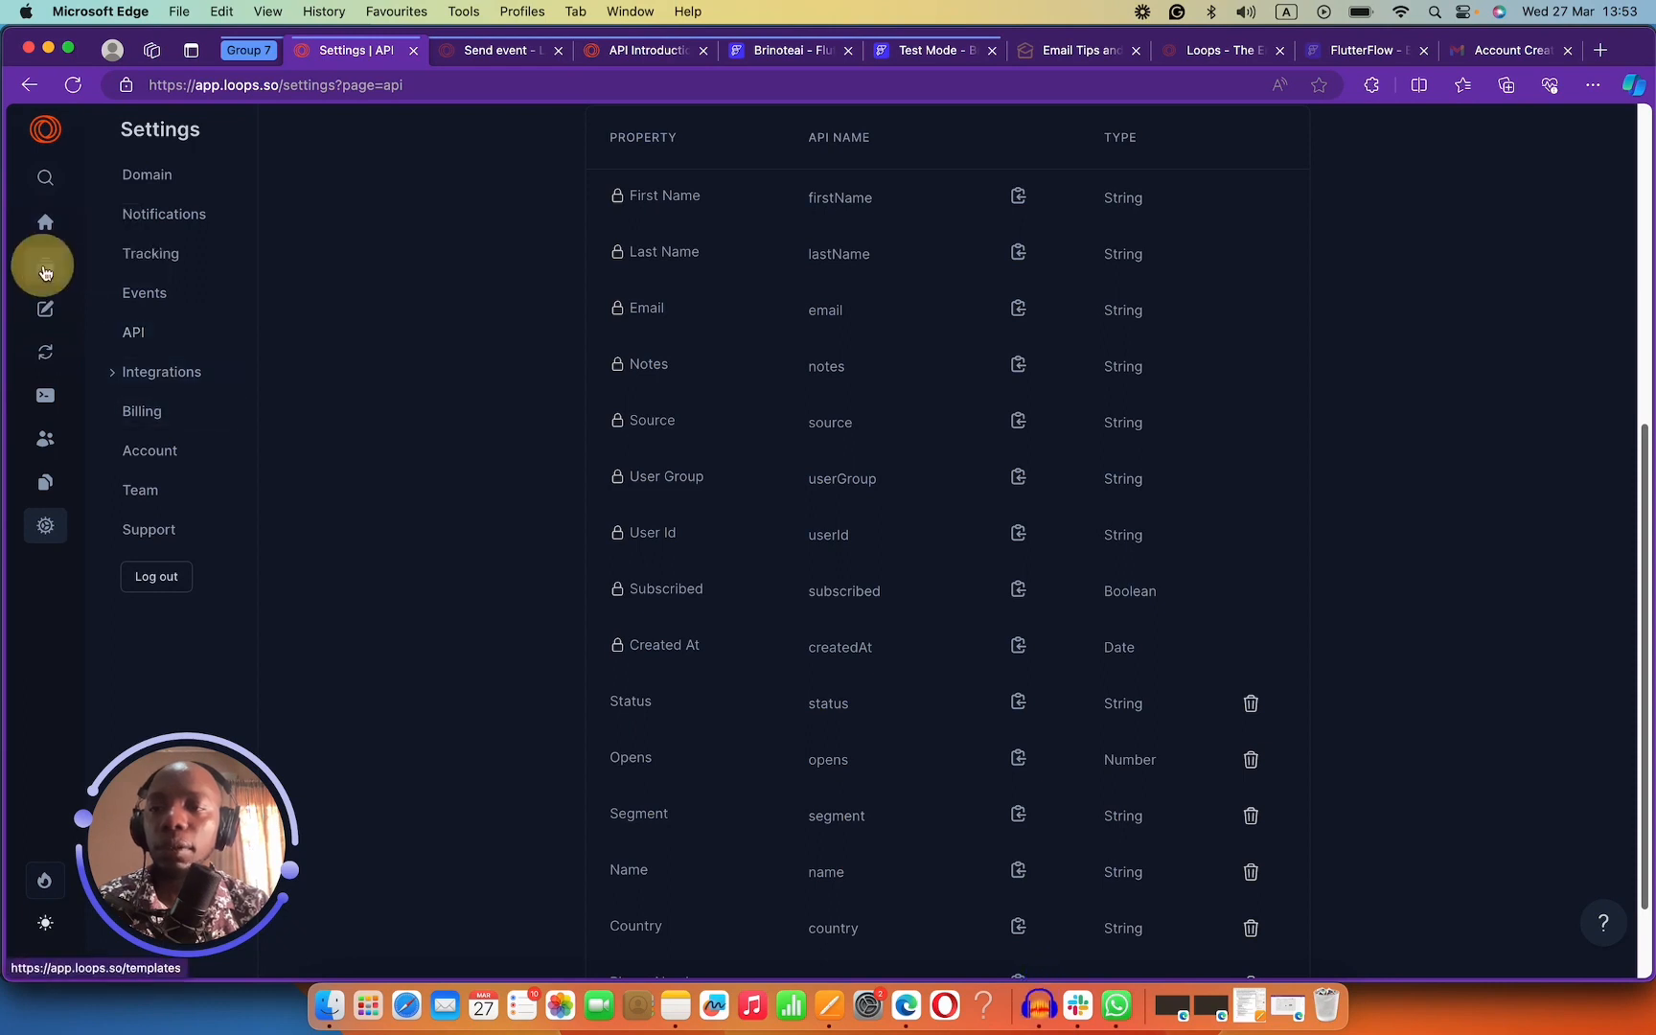
pyautogui.click(109, 365)
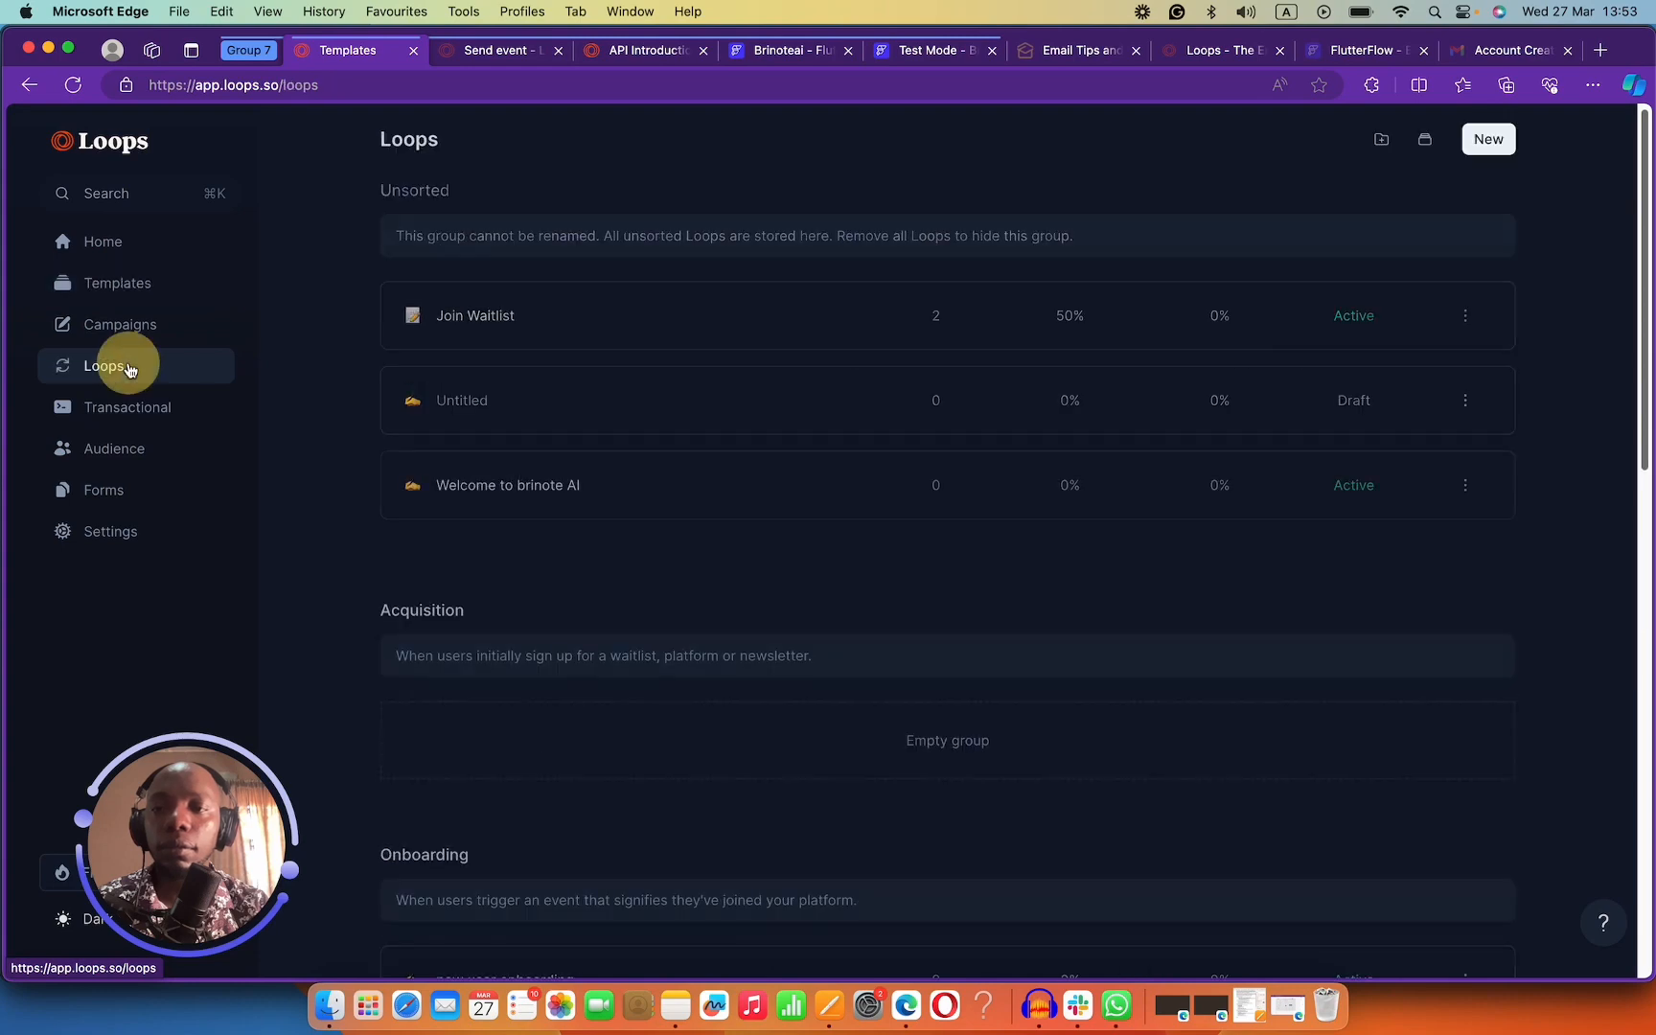
# Open the Welcome to brinote AI loop and inspect its Contact added trigger.
pyautogui.click(752, 477)
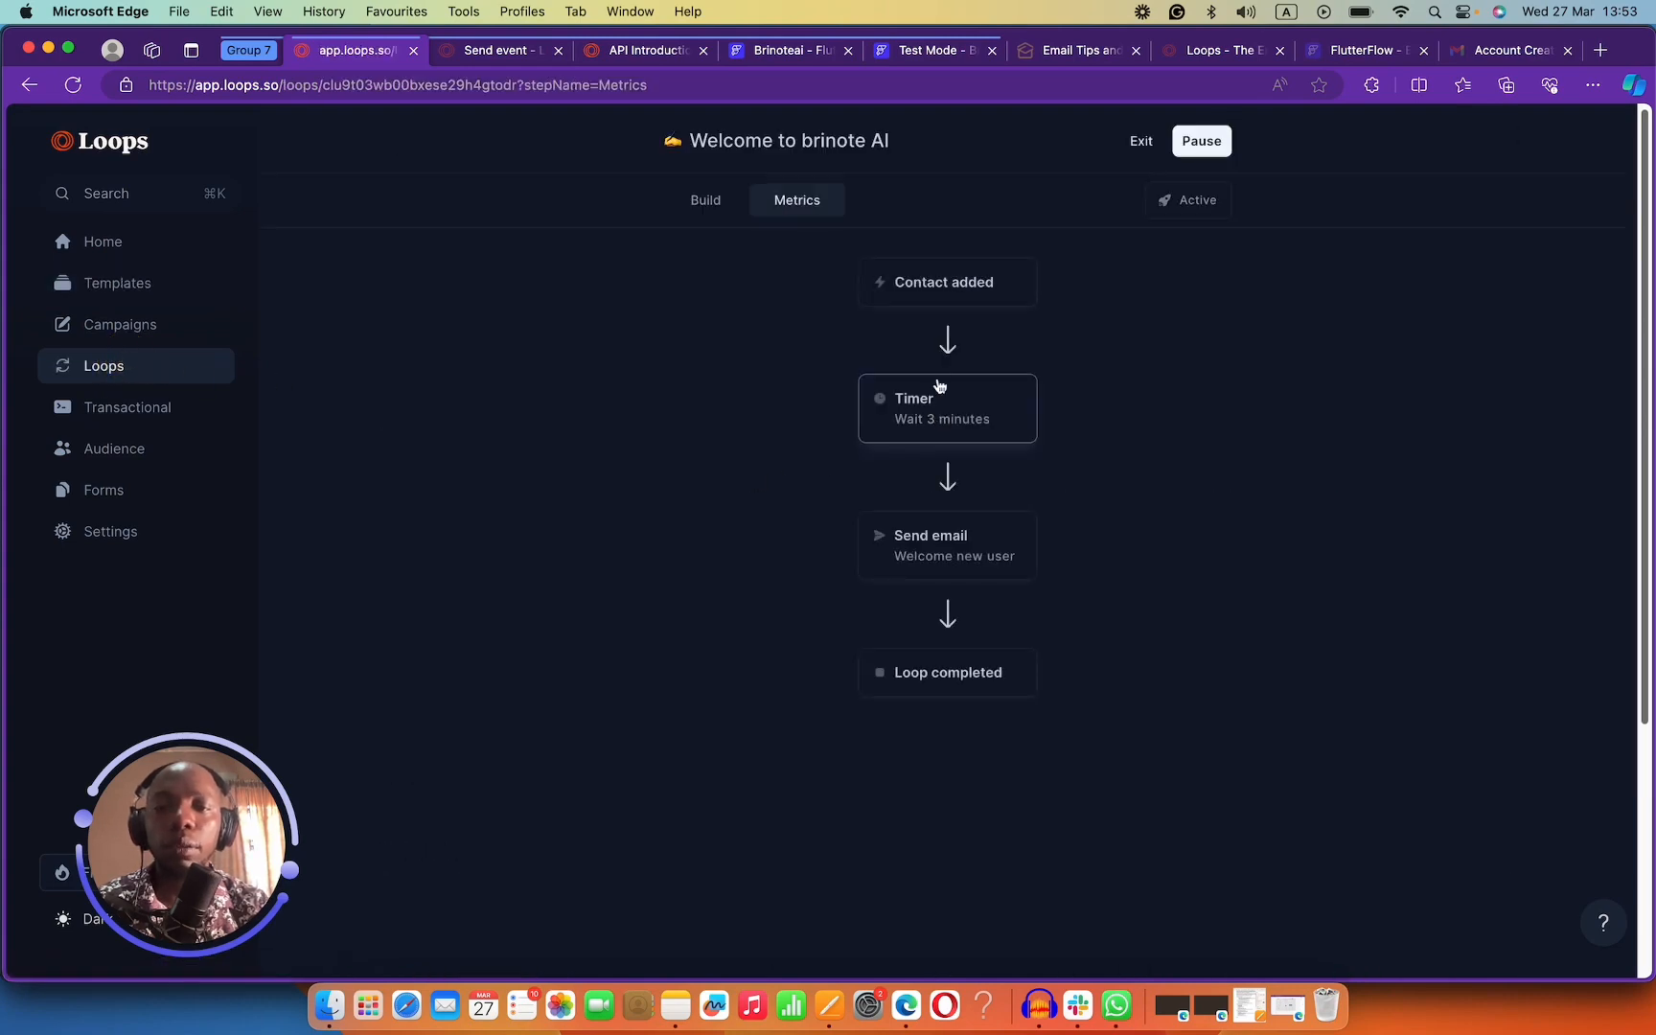
pyautogui.click(947, 284)
pyautogui.click(950, 340)
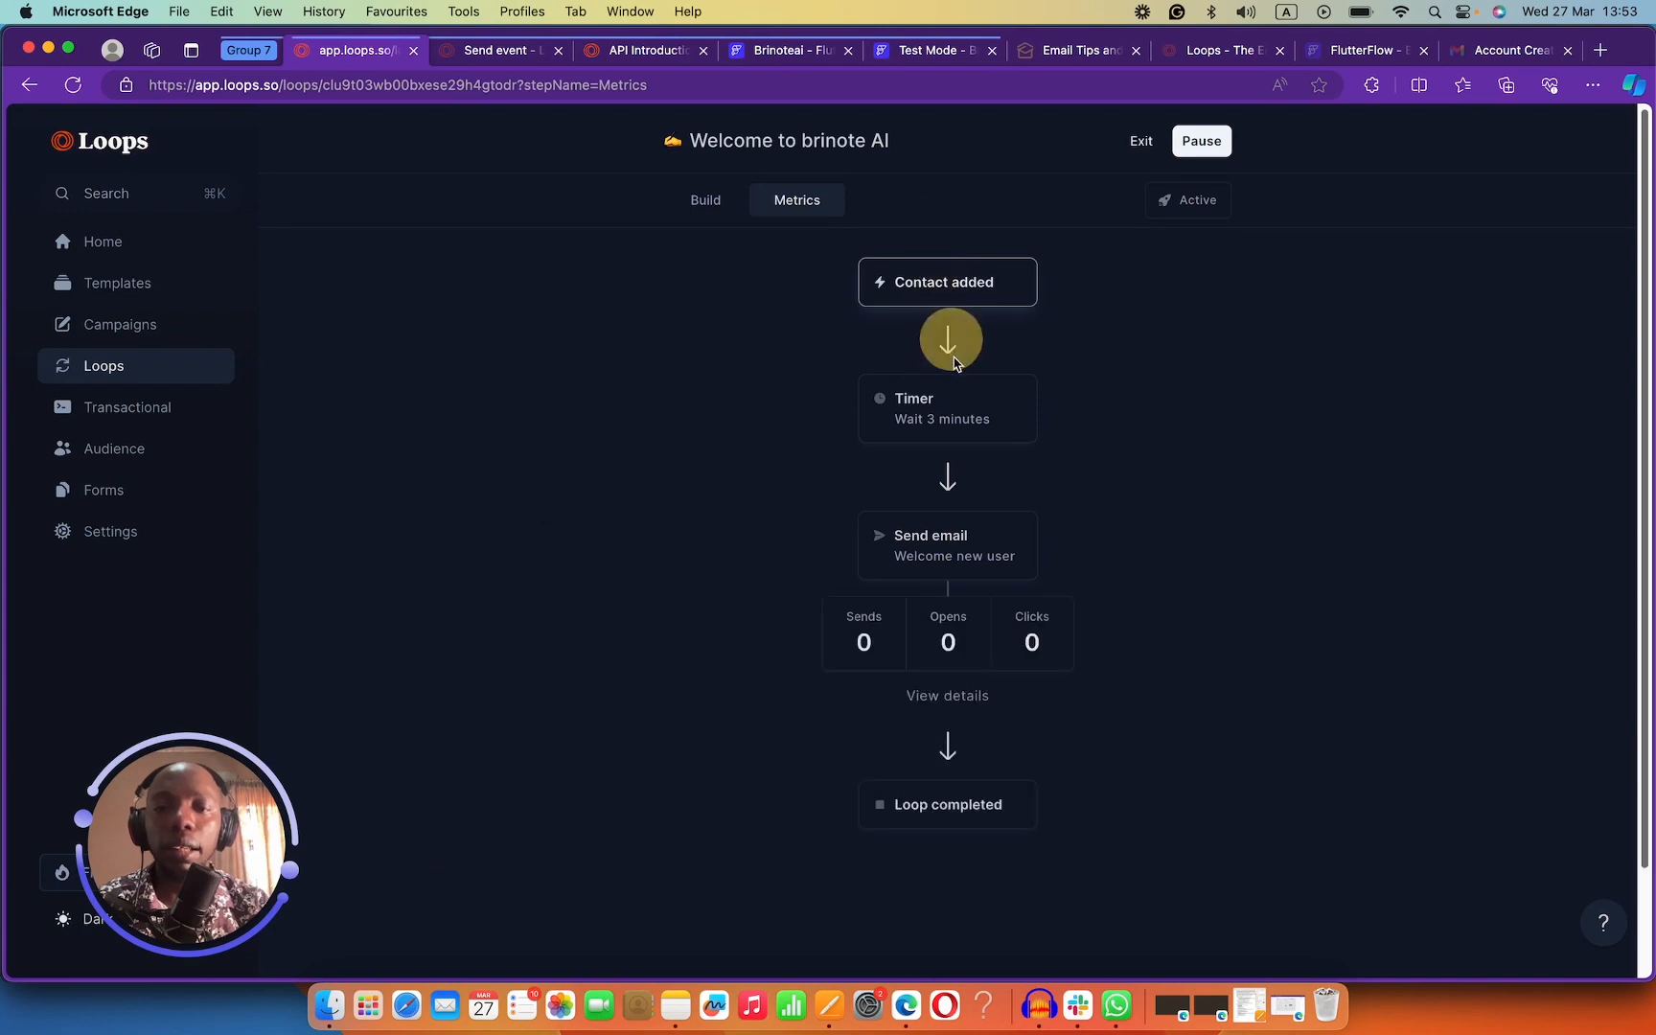
pyautogui.click(950, 477)
pyautogui.click(949, 354)
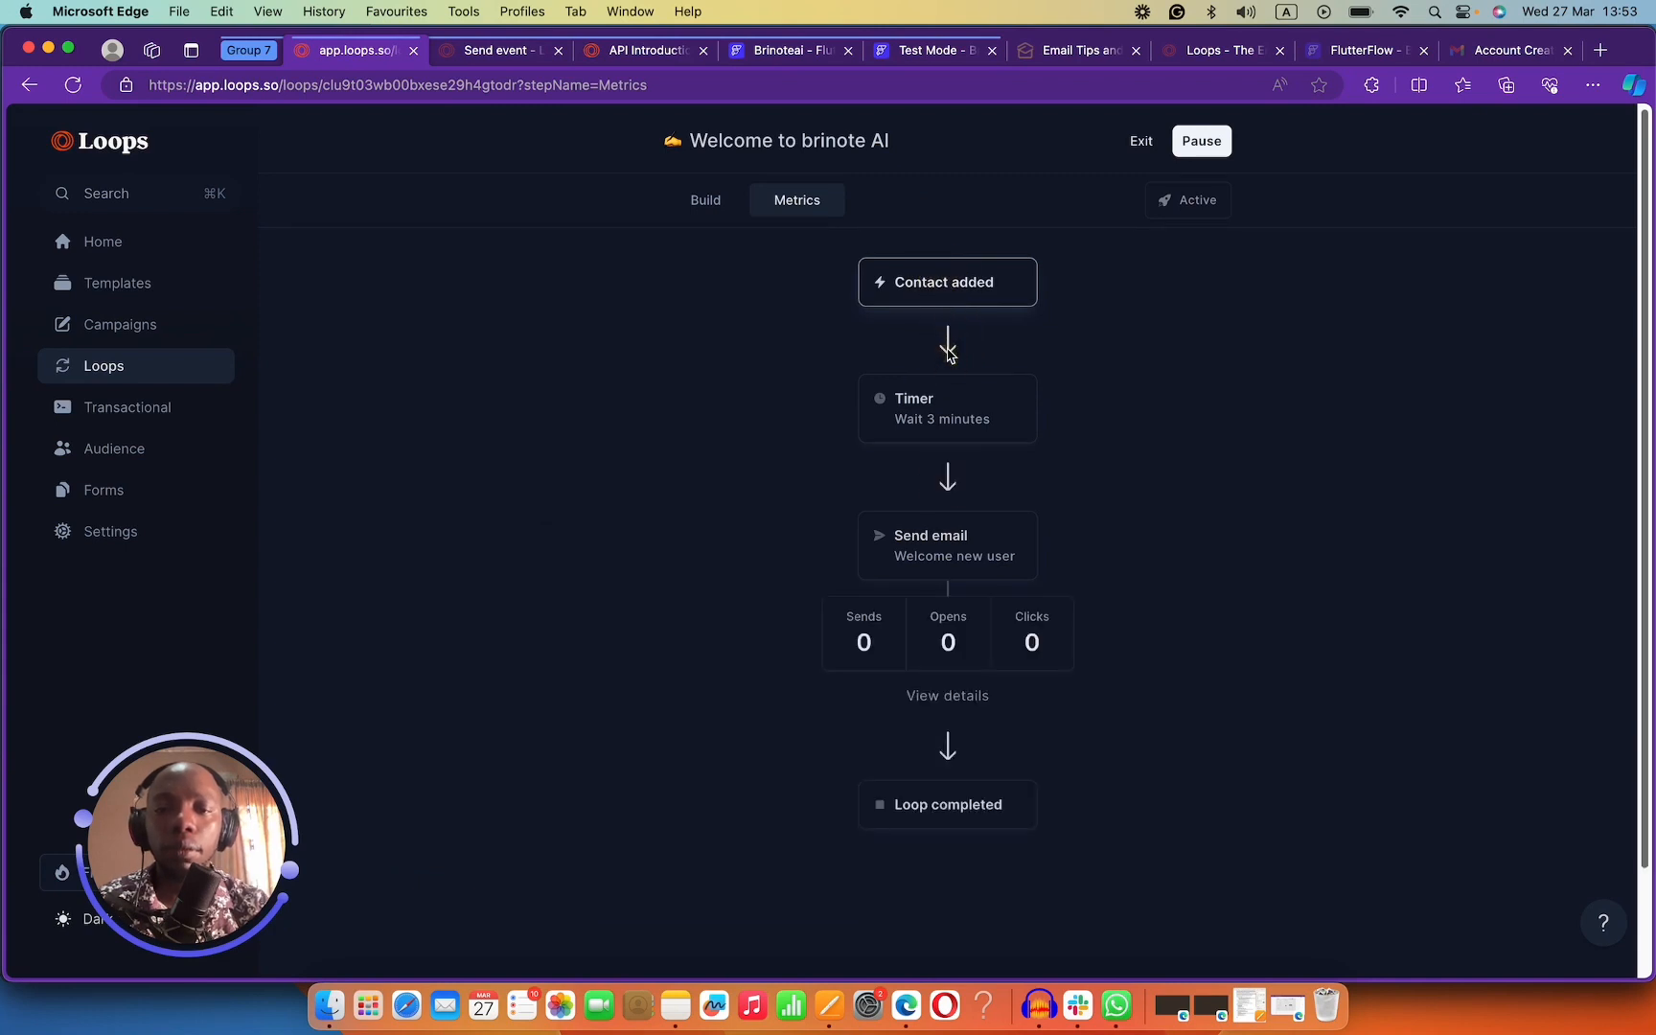
pyautogui.click(941, 276)
# Check the Timer step, then pause the loop with Queue contacts selected.
pyautogui.click(706, 197)
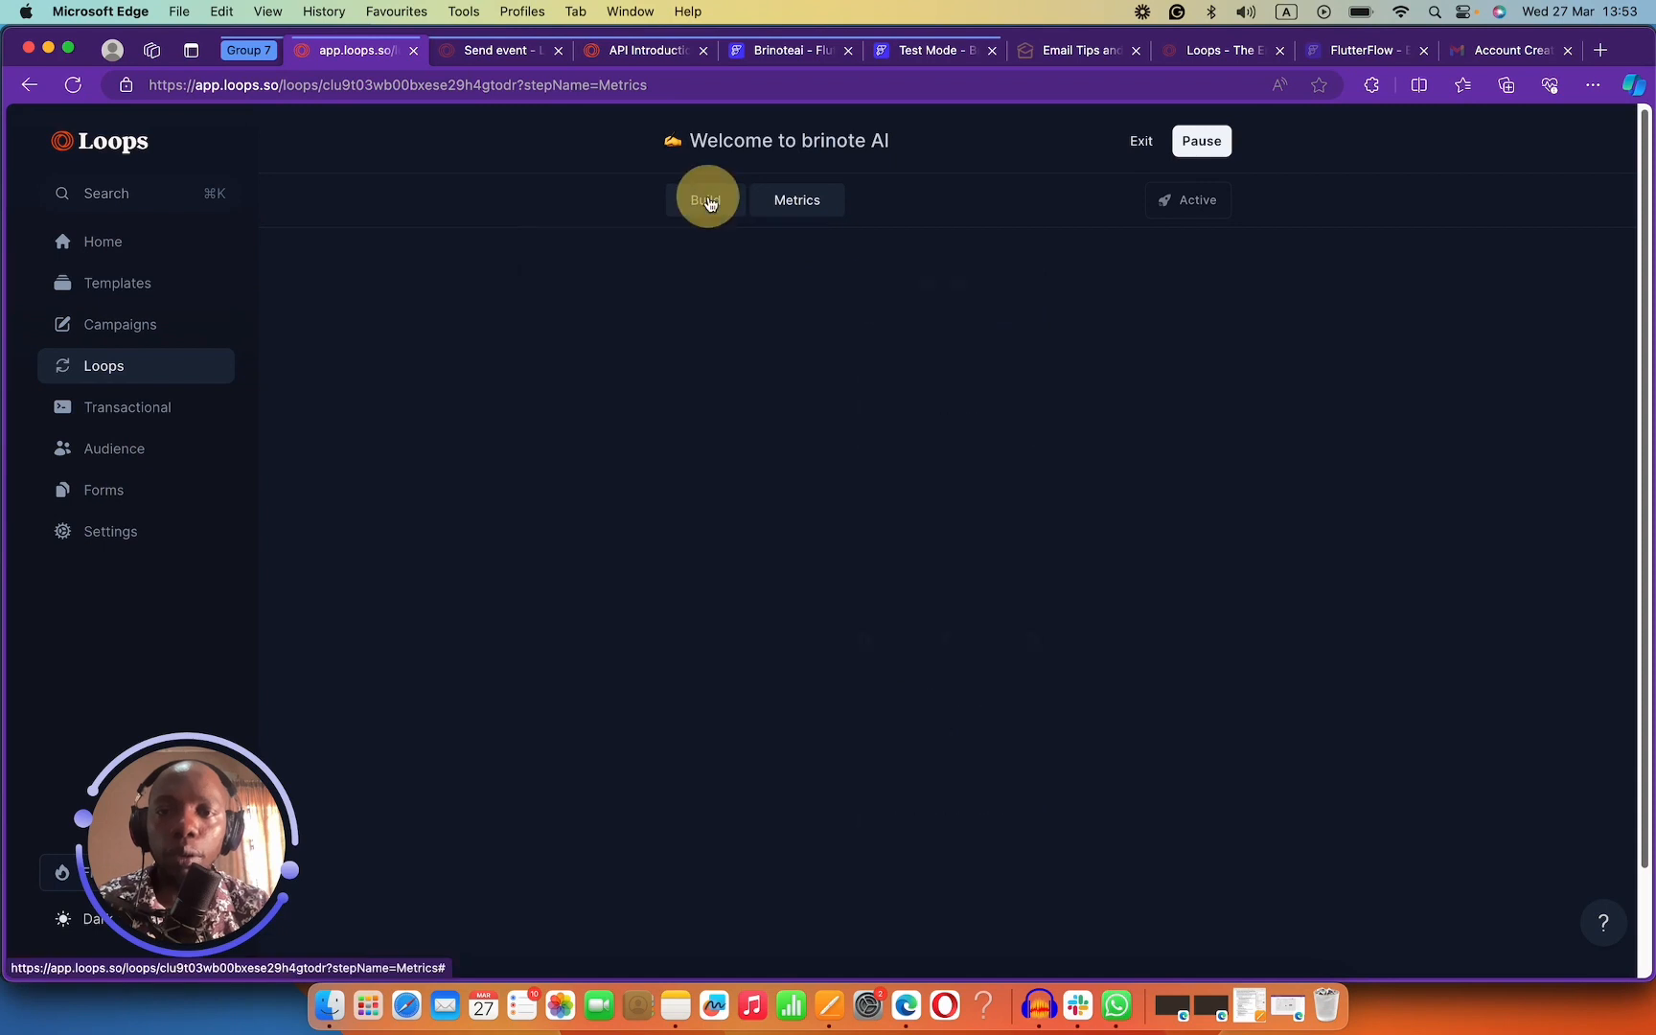
pyautogui.click(944, 424)
pyautogui.click(934, 297)
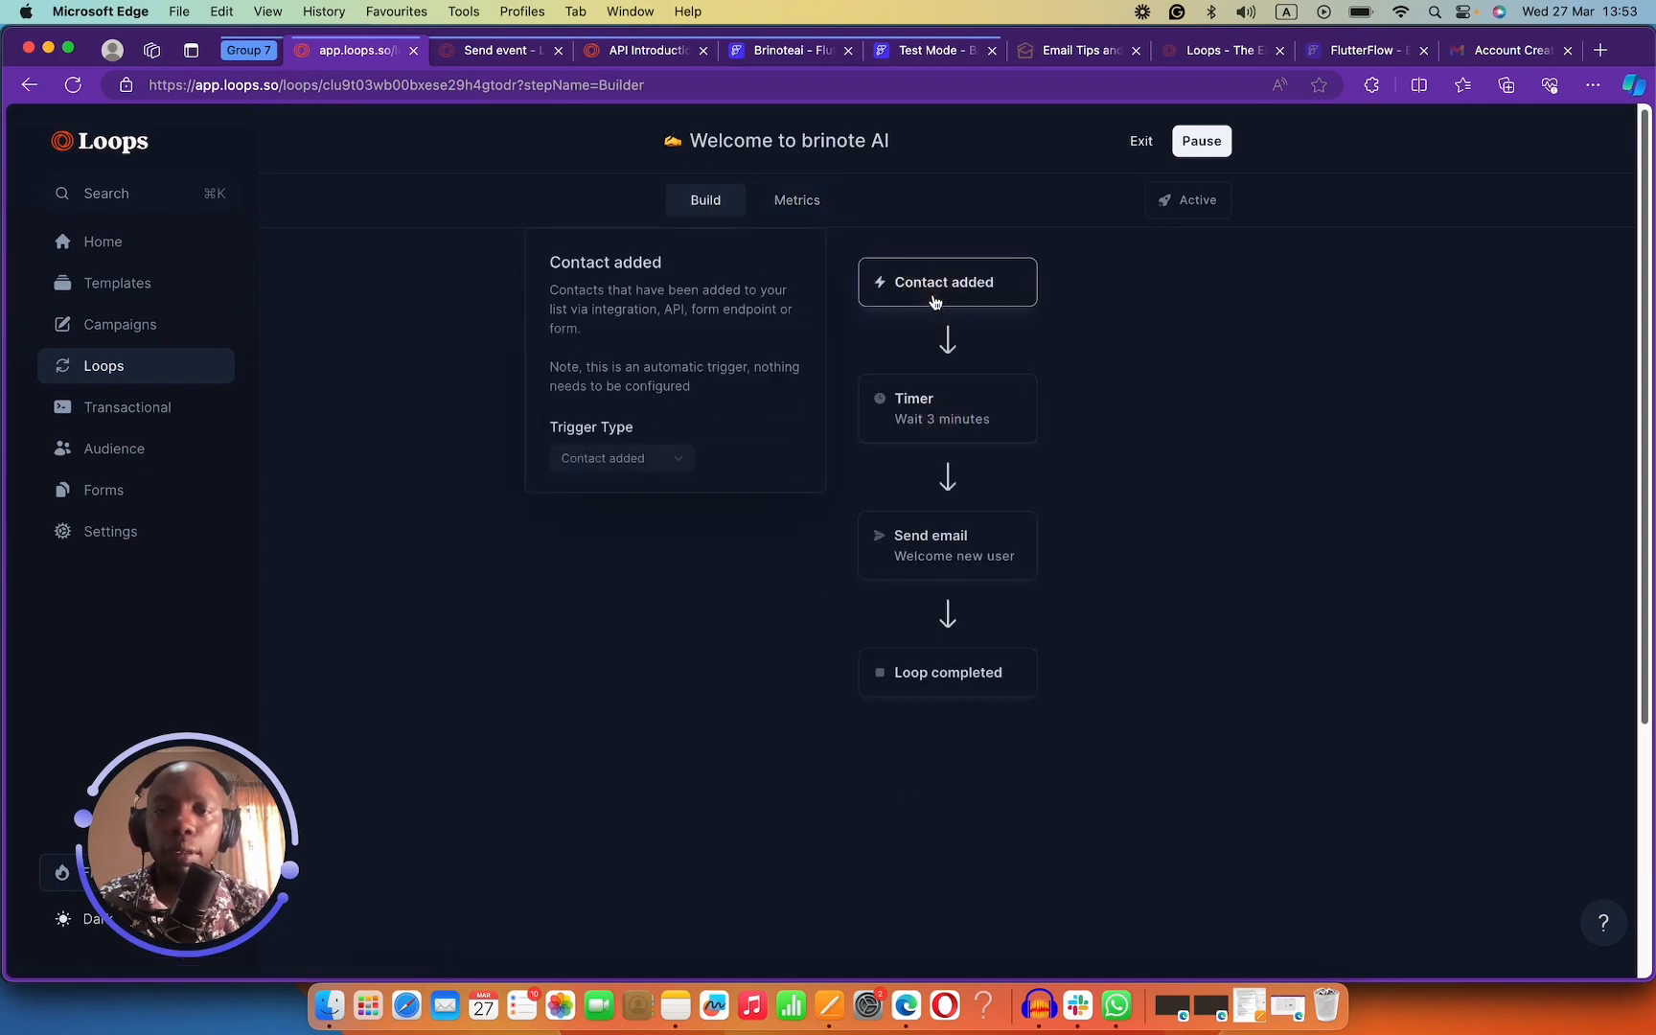
pyautogui.click(961, 437)
pyautogui.click(950, 475)
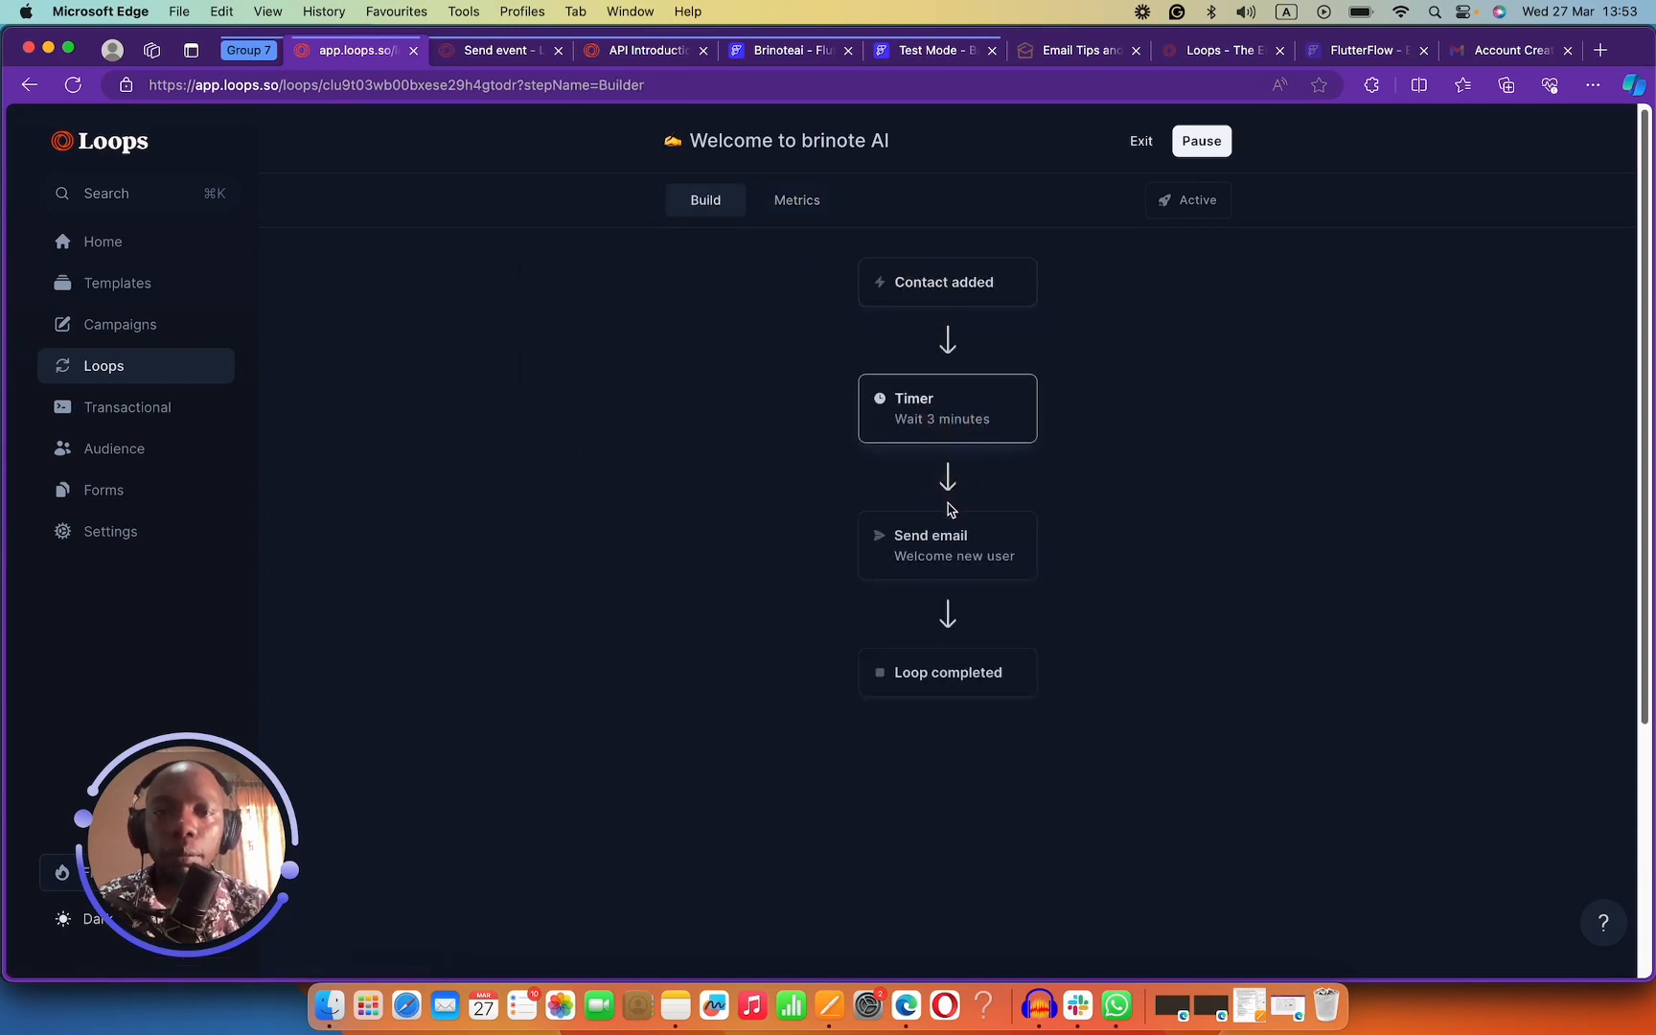
pyautogui.click(1187, 146)
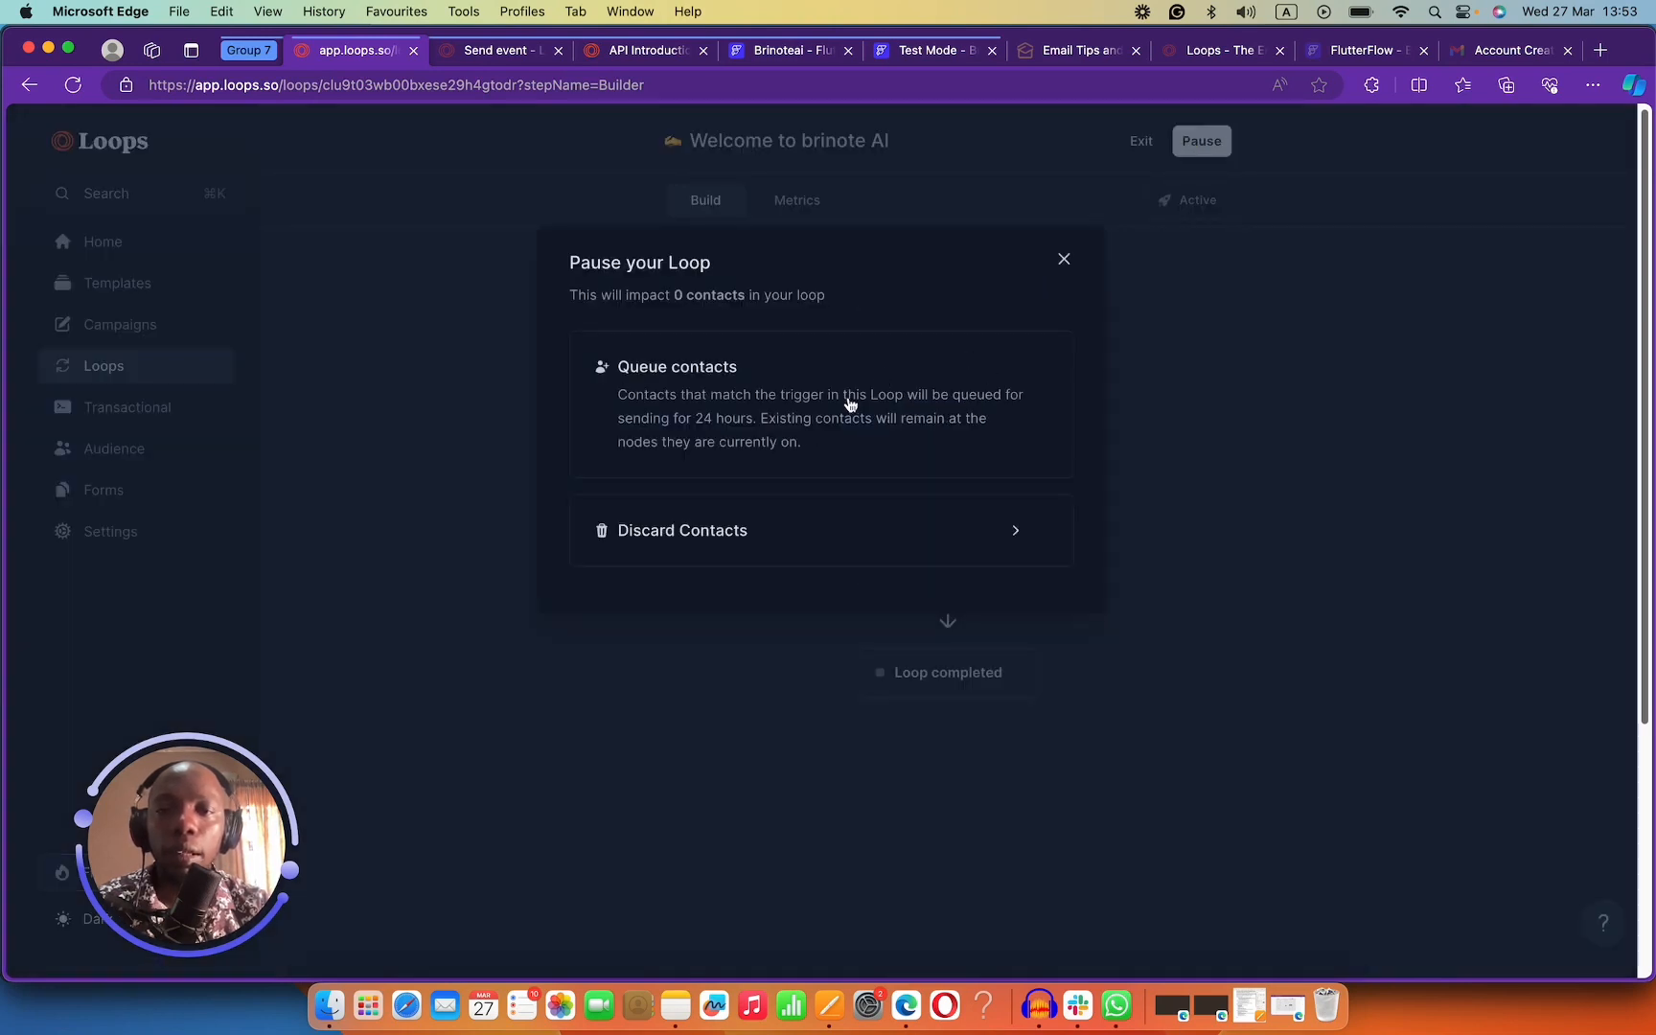
pyautogui.click(888, 403)
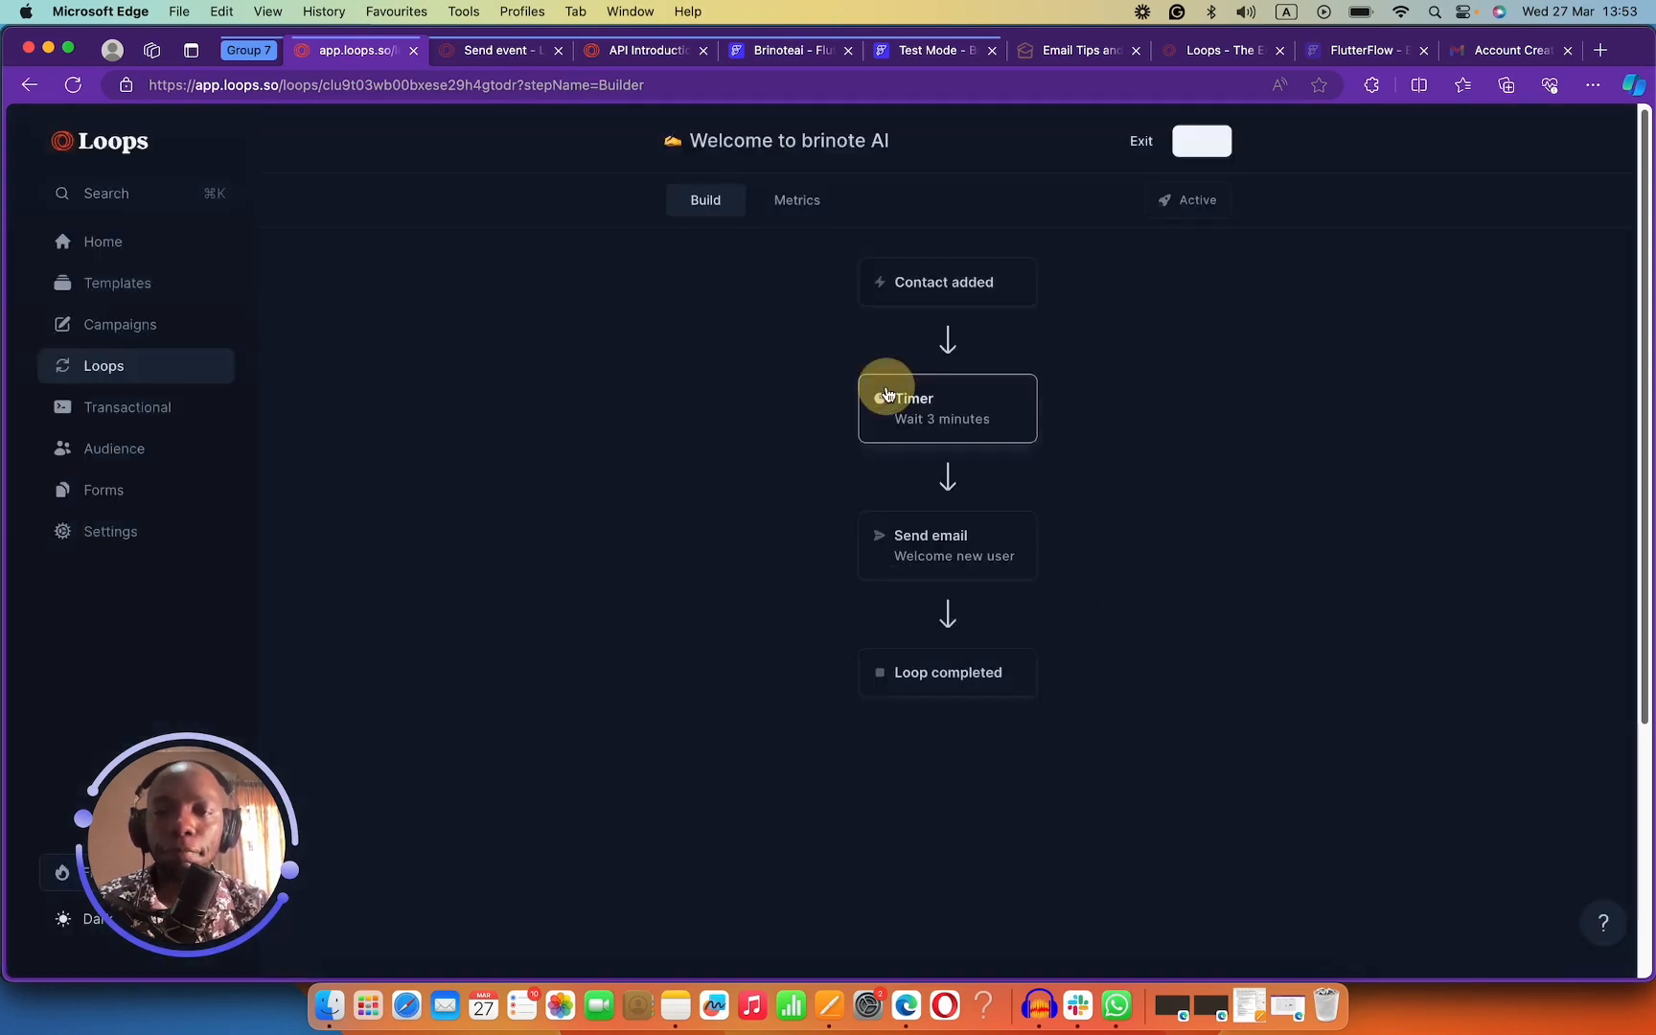
# Insert an Audience filter step after Contact added, limited to the next step only.
pyautogui.click(947, 338)
pyautogui.scroll(-2, 923, 602)
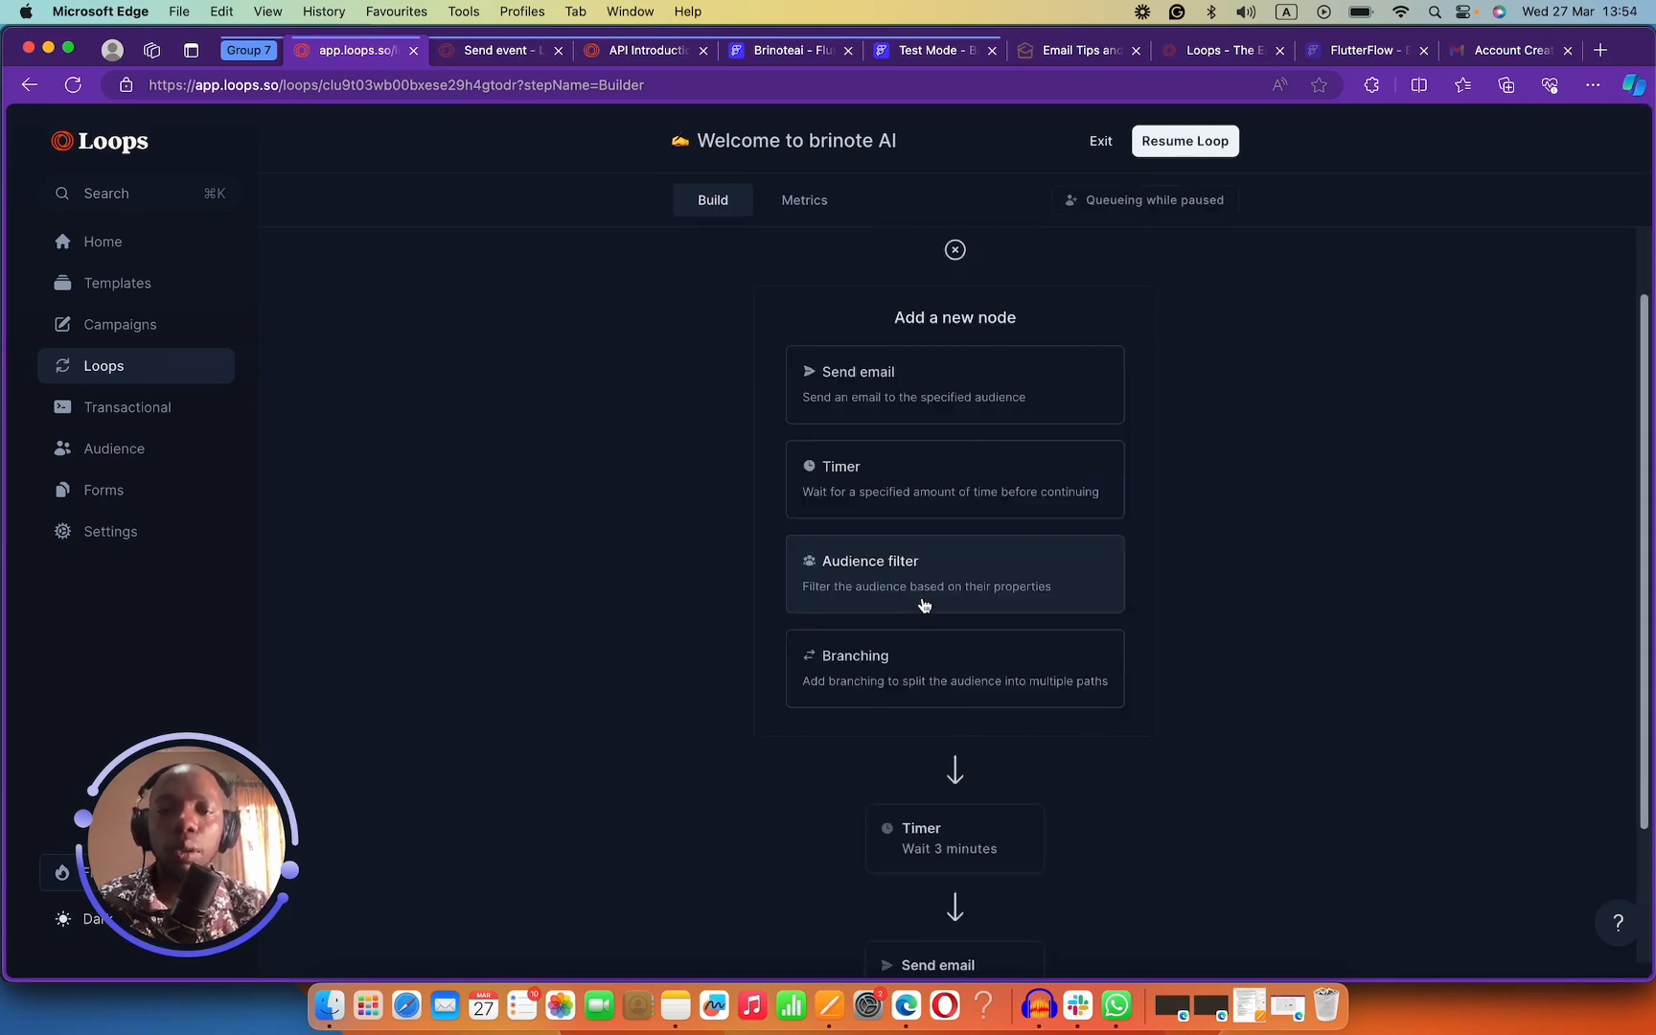
pyautogui.click(911, 569)
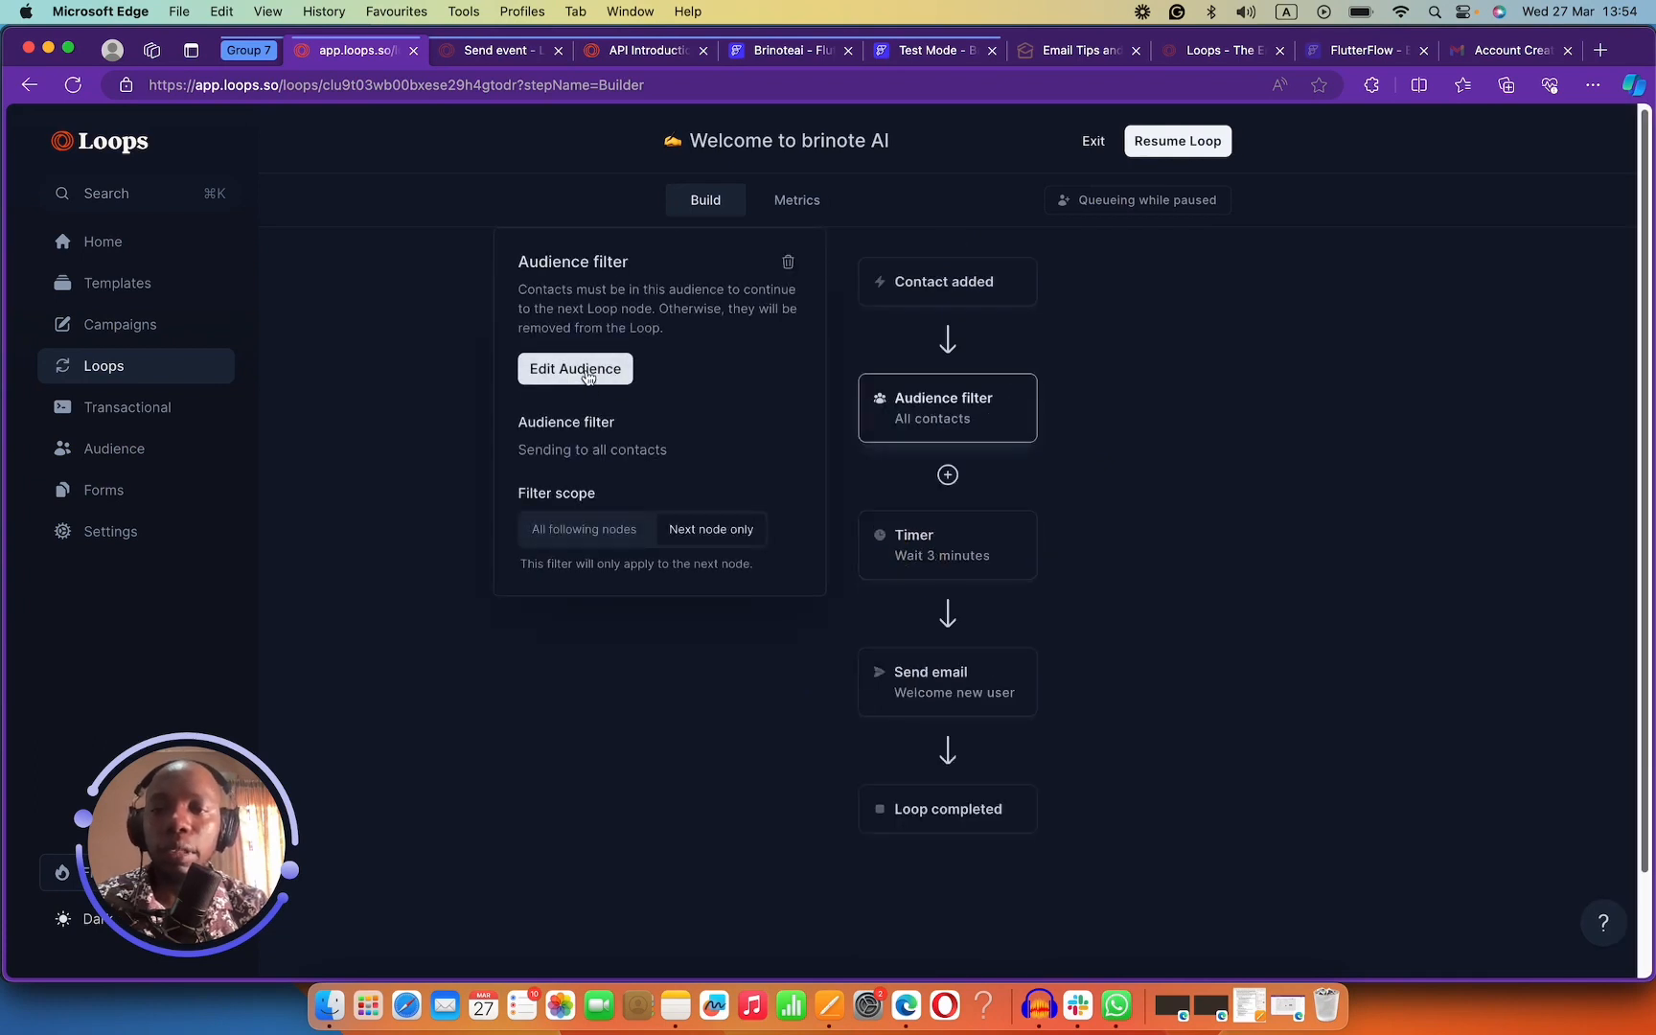
pyautogui.click(603, 530)
pyautogui.click(609, 530)
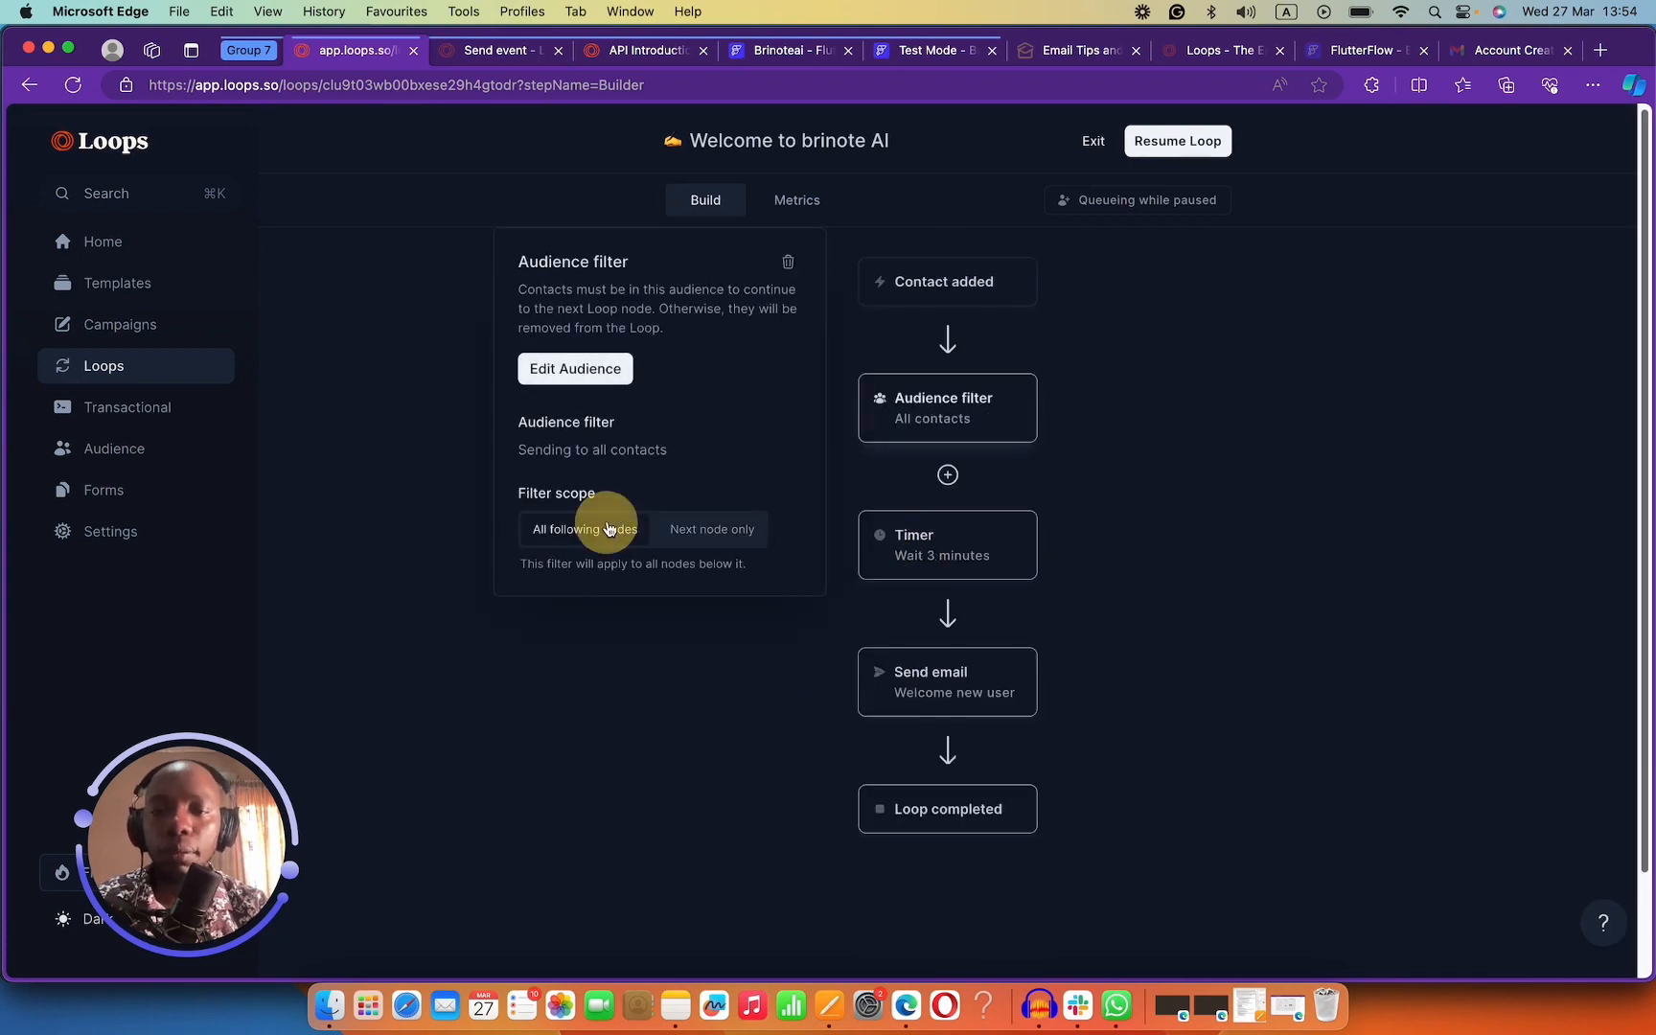
pyautogui.click(712, 529)
pyautogui.click(596, 378)
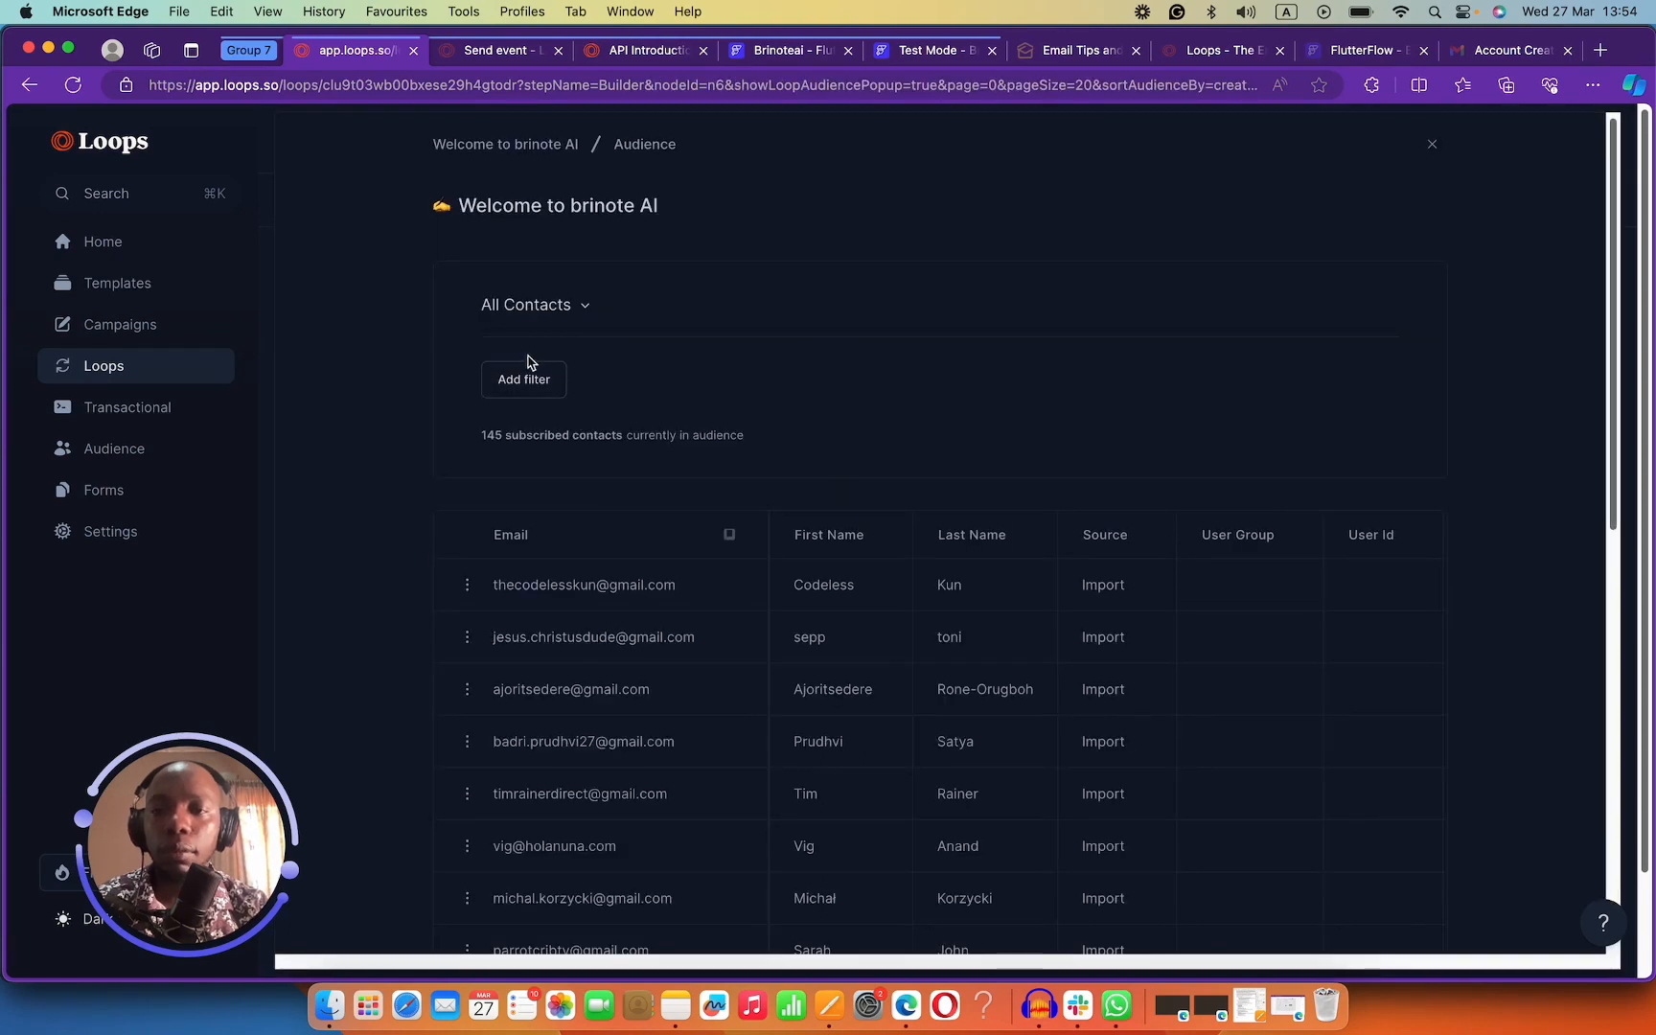
# Add the audience condition User Group Equals loops.
pyautogui.click(528, 378)
pyautogui.click(548, 420)
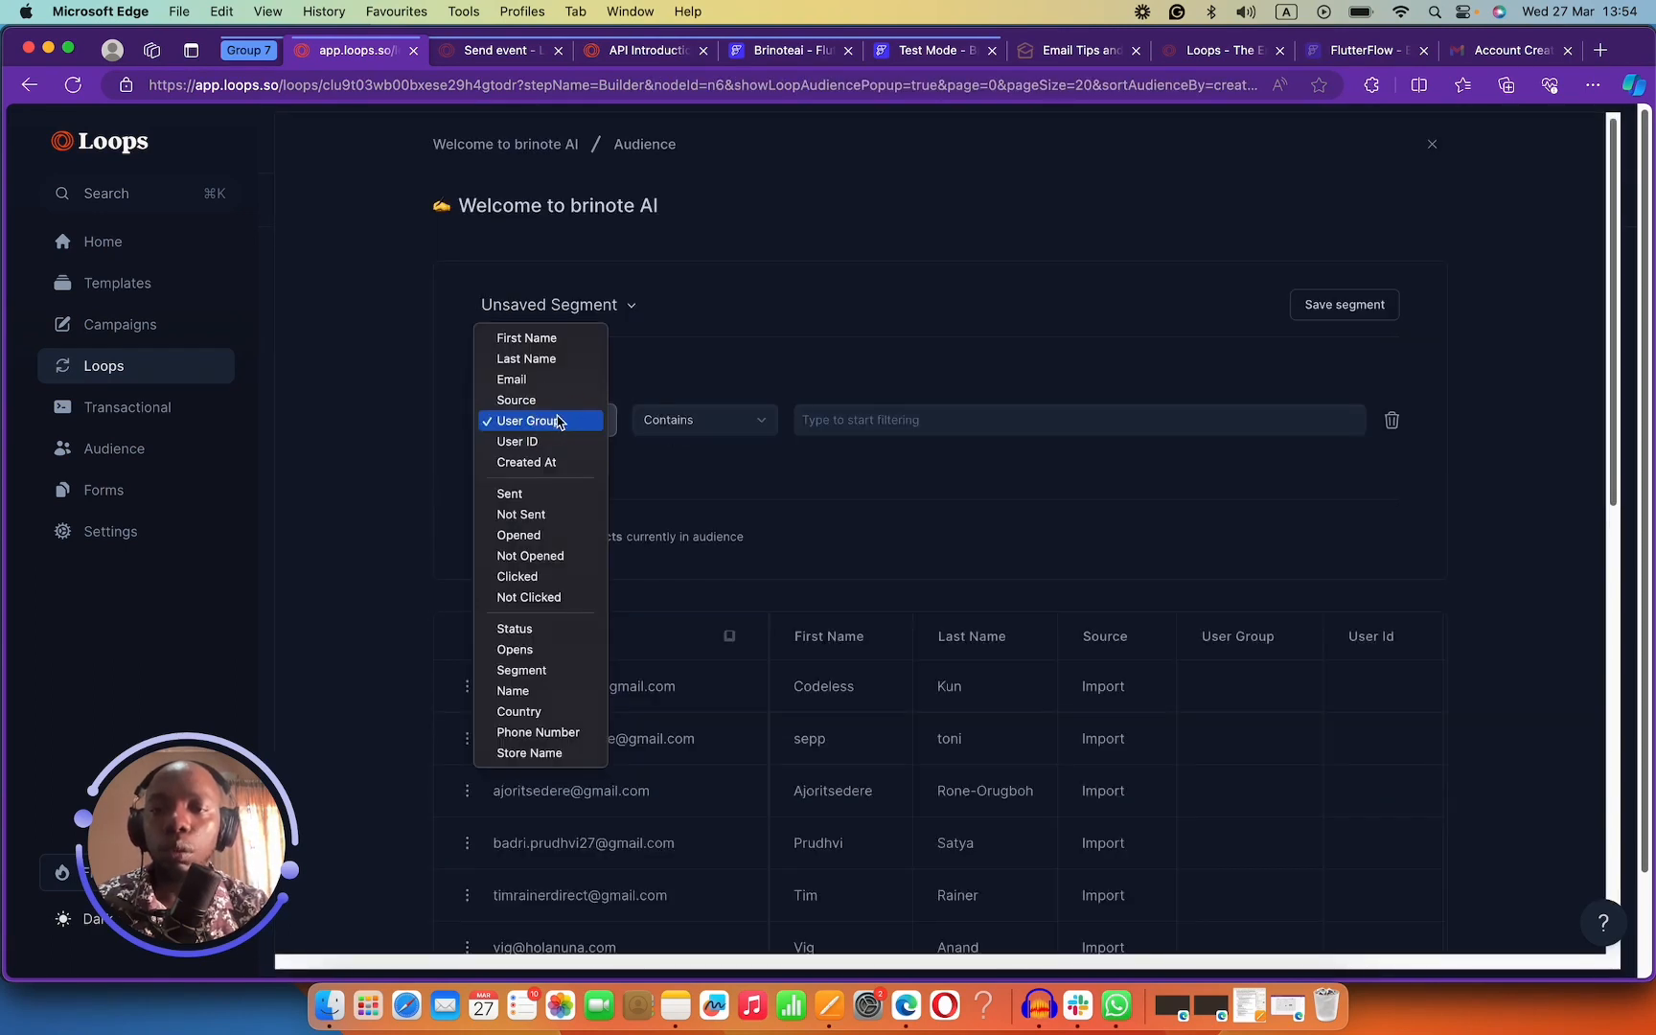
pyautogui.click(561, 423)
pyautogui.click(661, 419)
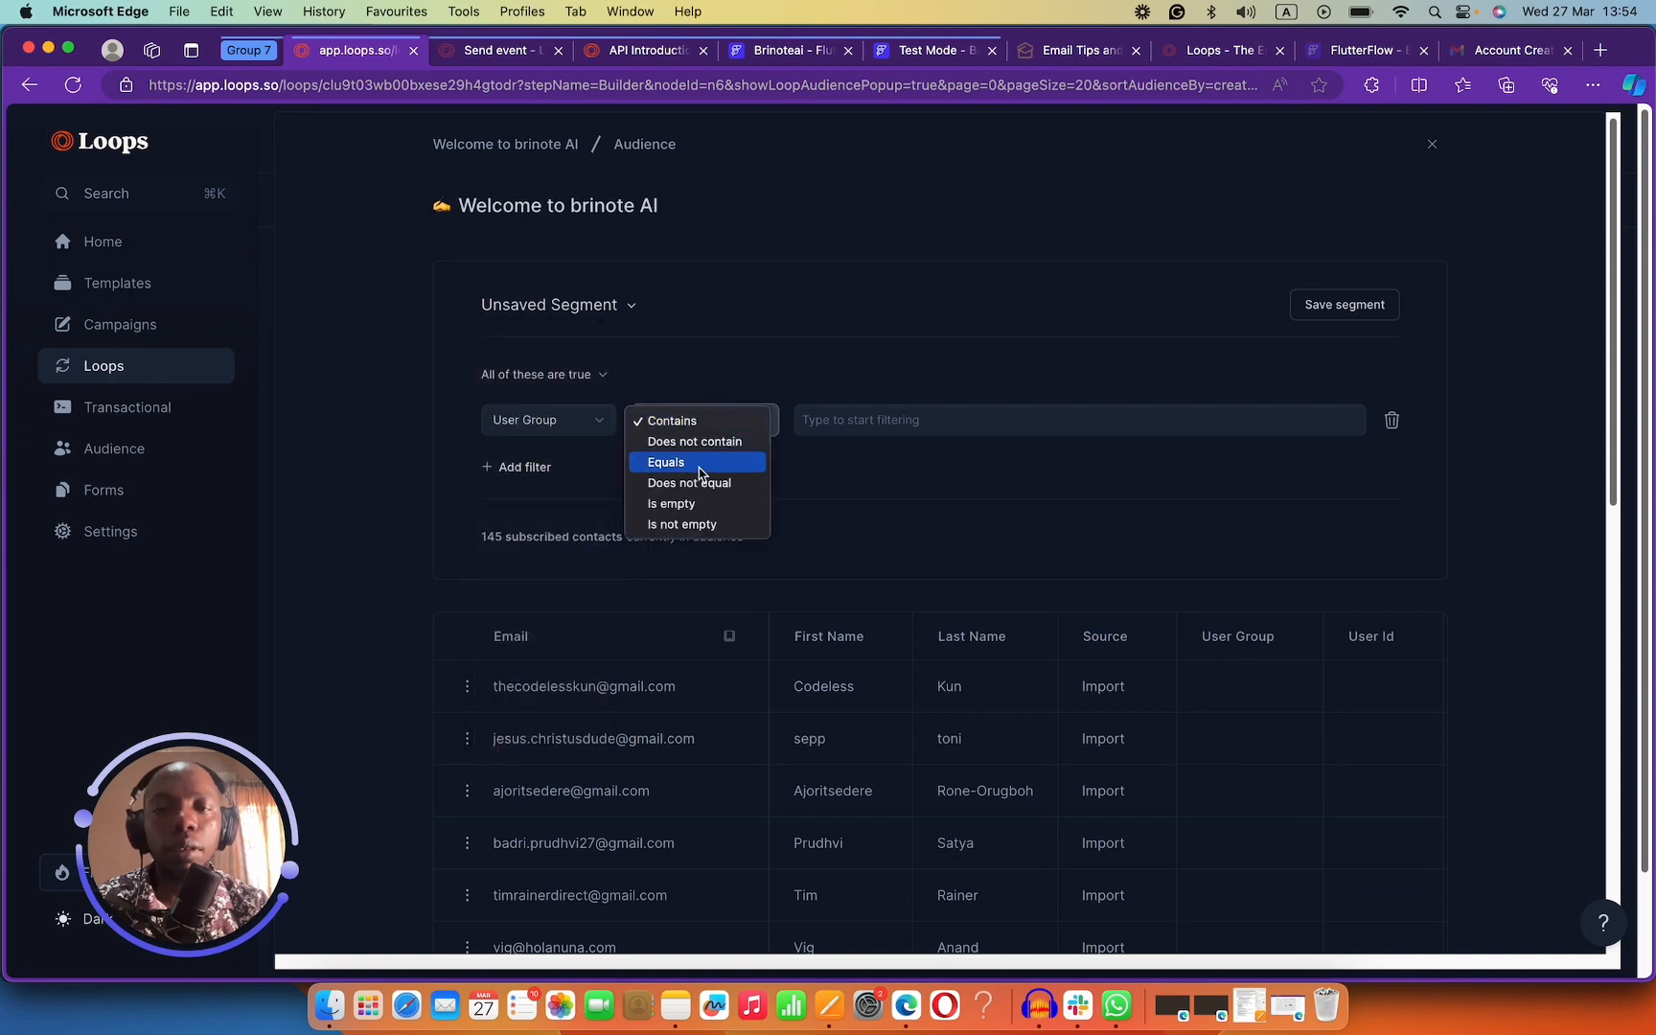
pyautogui.click(690, 462)
pyautogui.click(880, 420)
pyautogui.write('l')
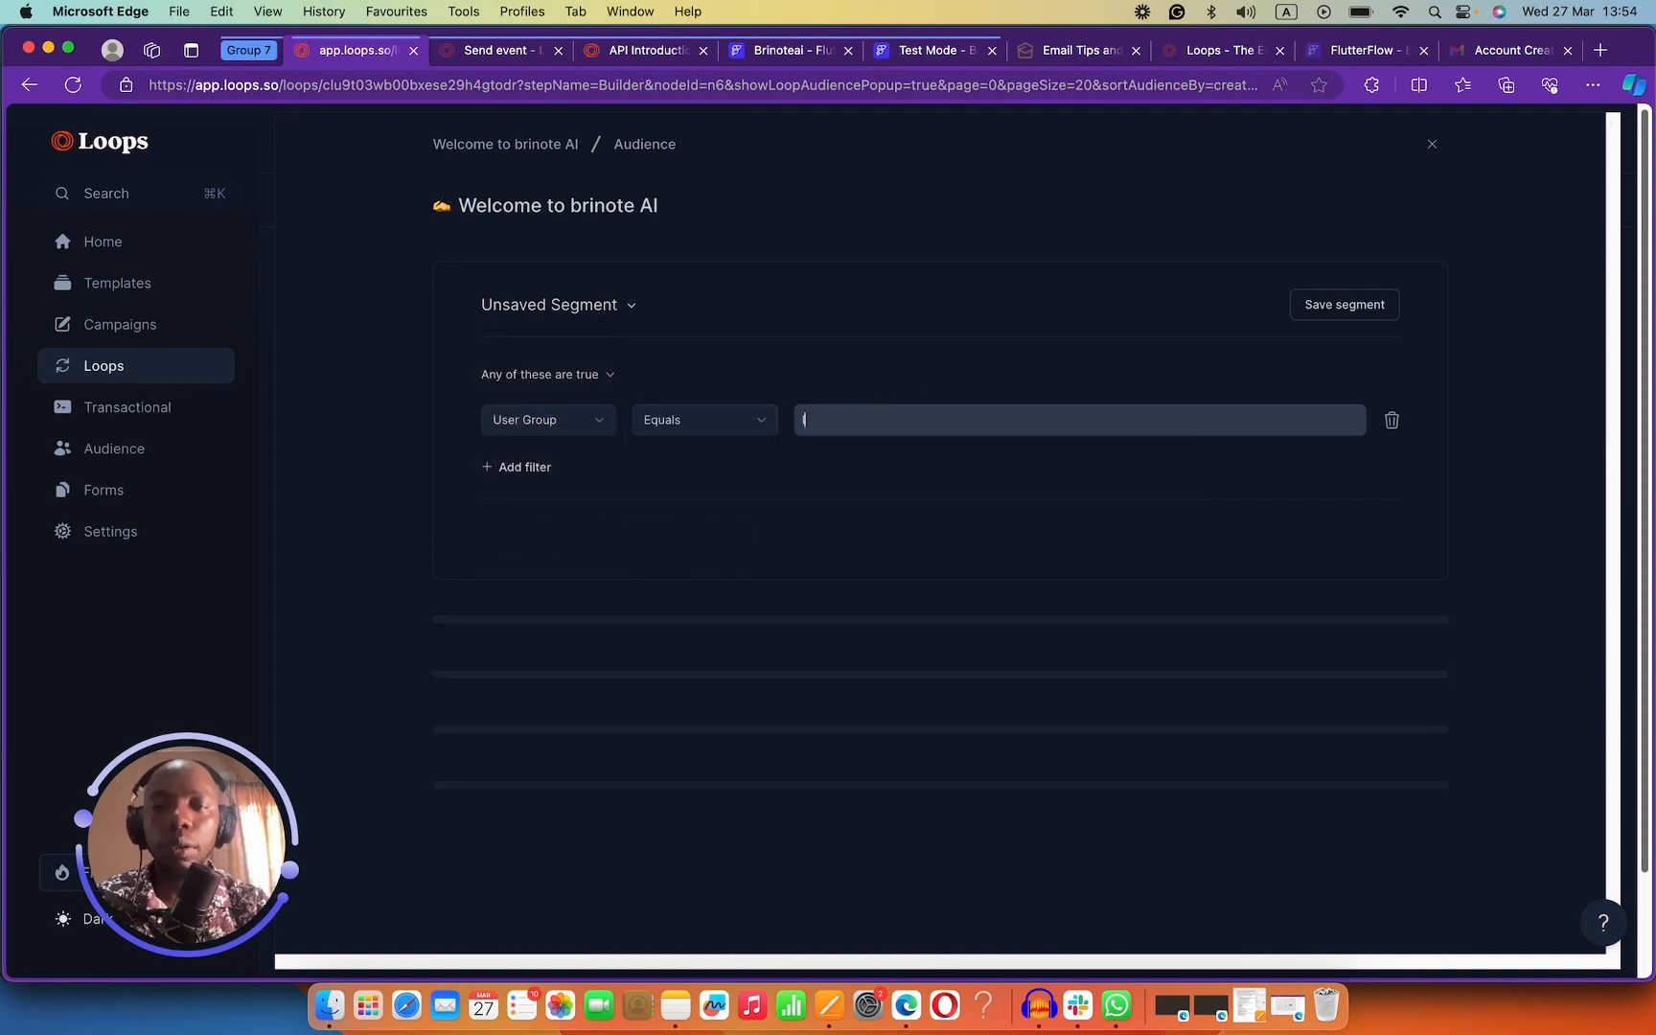
pyautogui.write('oops')
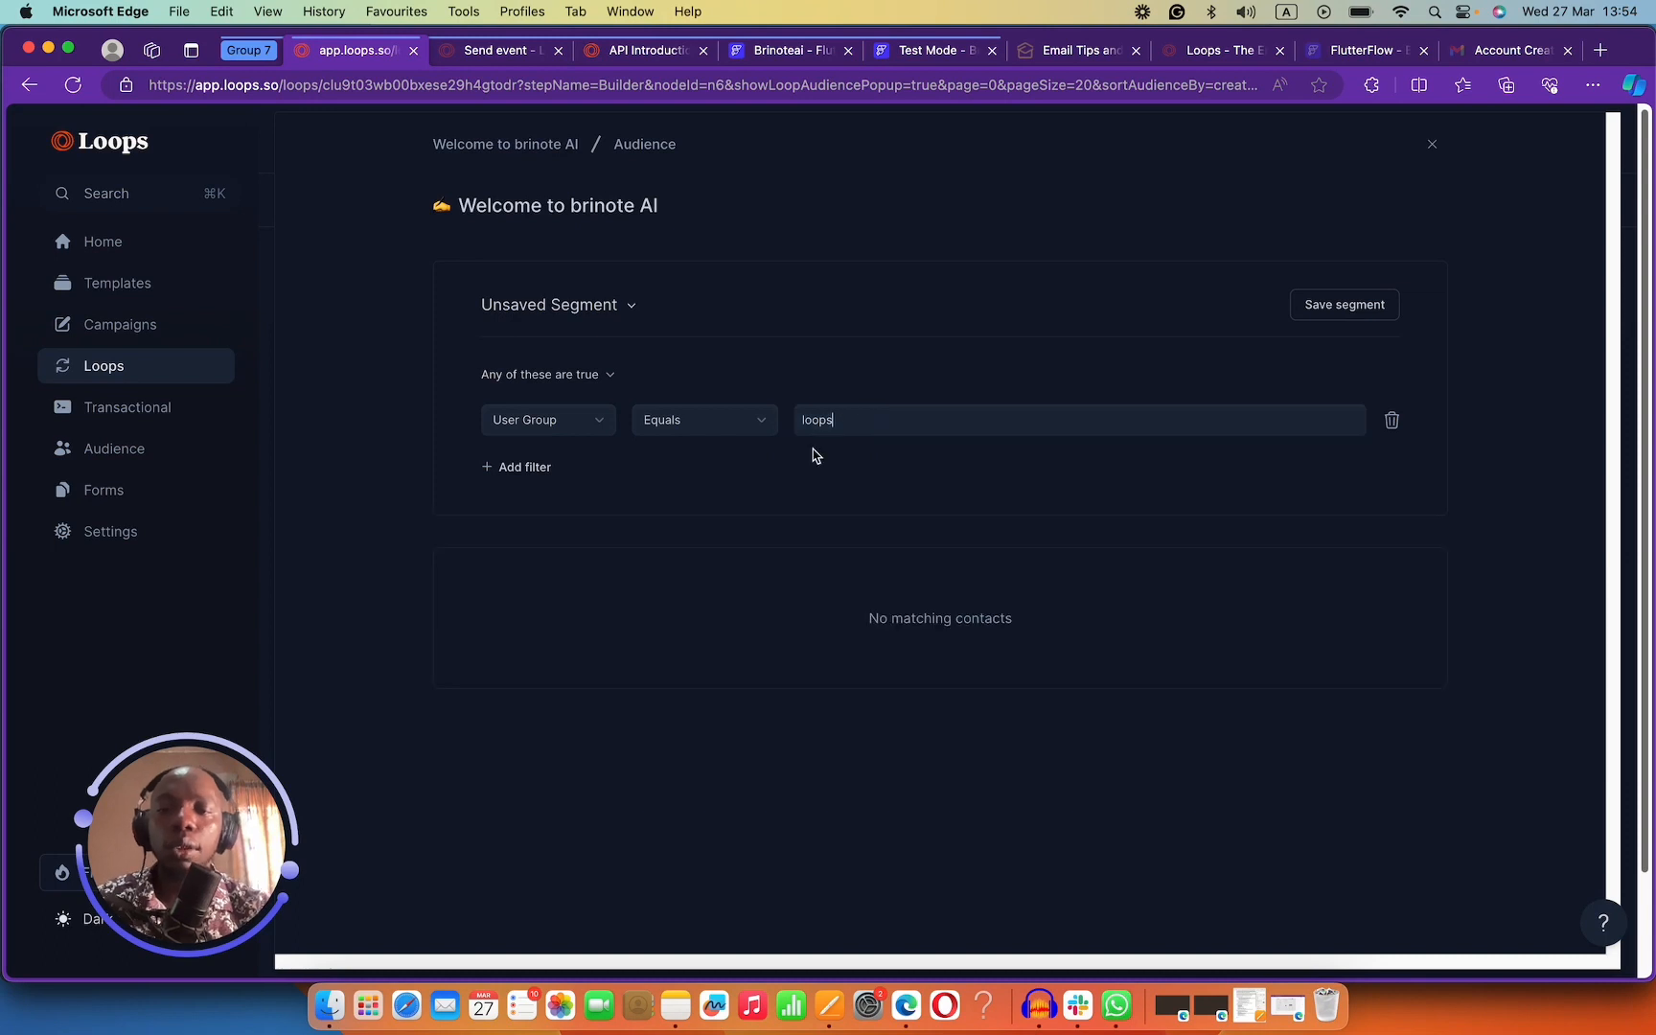
# Save the filter as a segment named 'loops brinote'.
pyautogui.click(562, 306)
pyautogui.click(672, 303)
pyautogui.click(1383, 305)
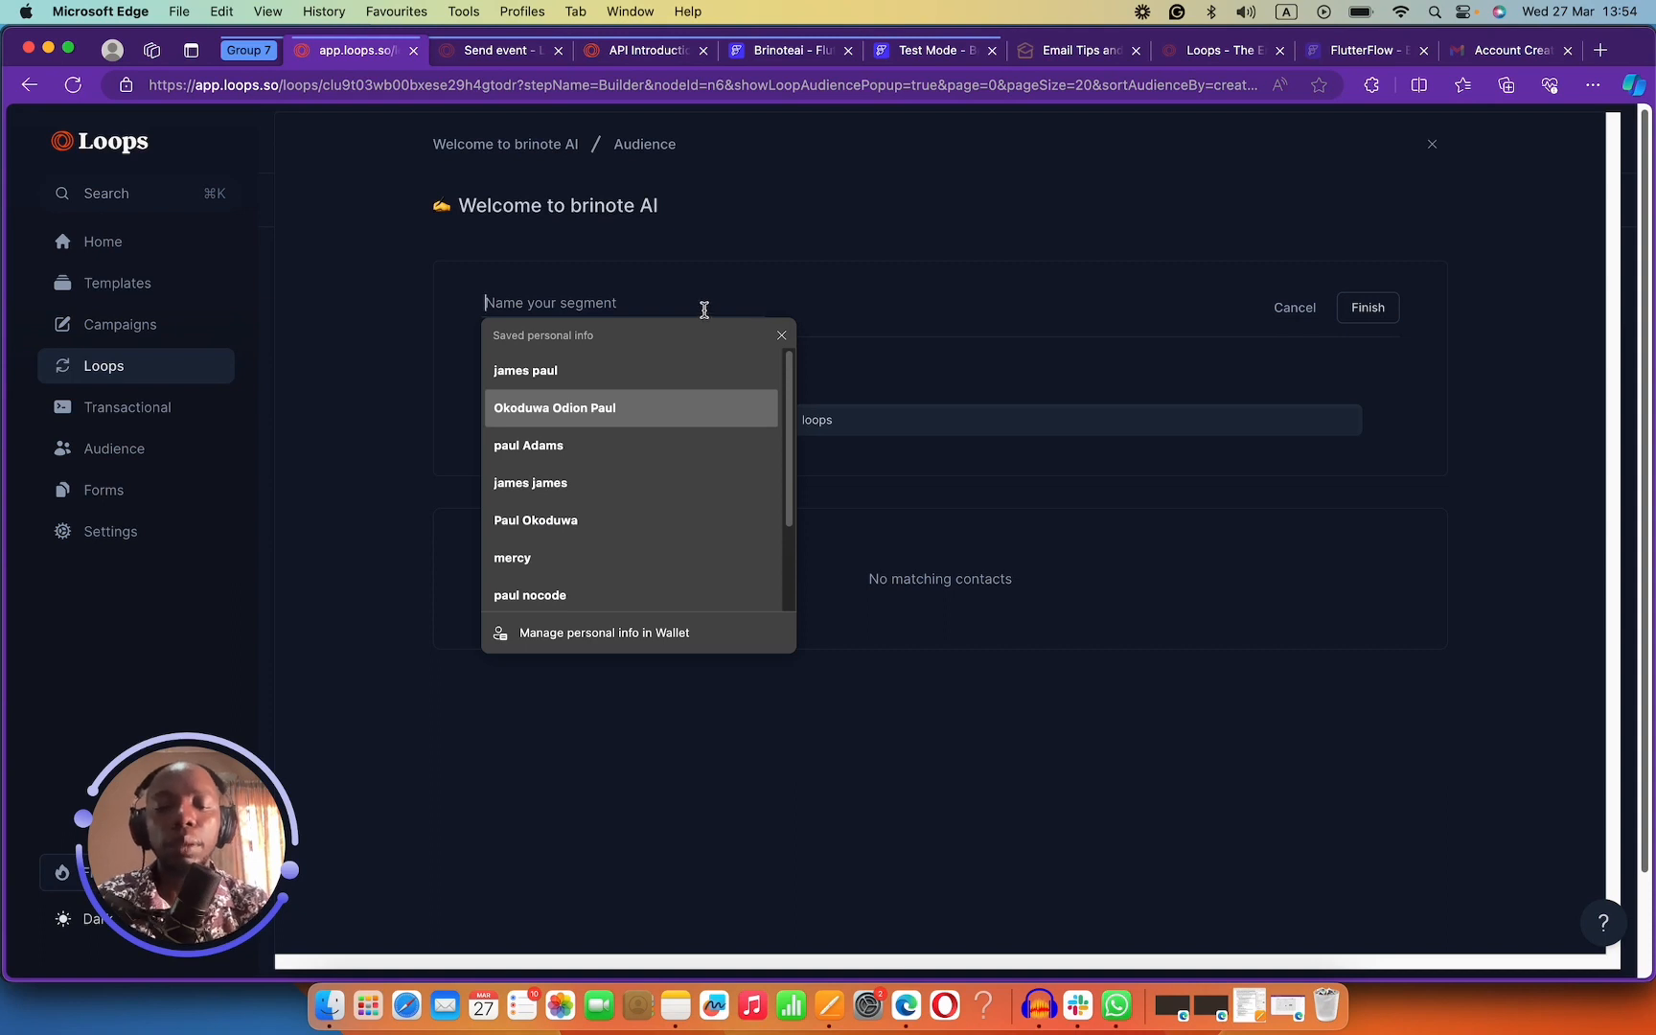
pyautogui.write('loops')
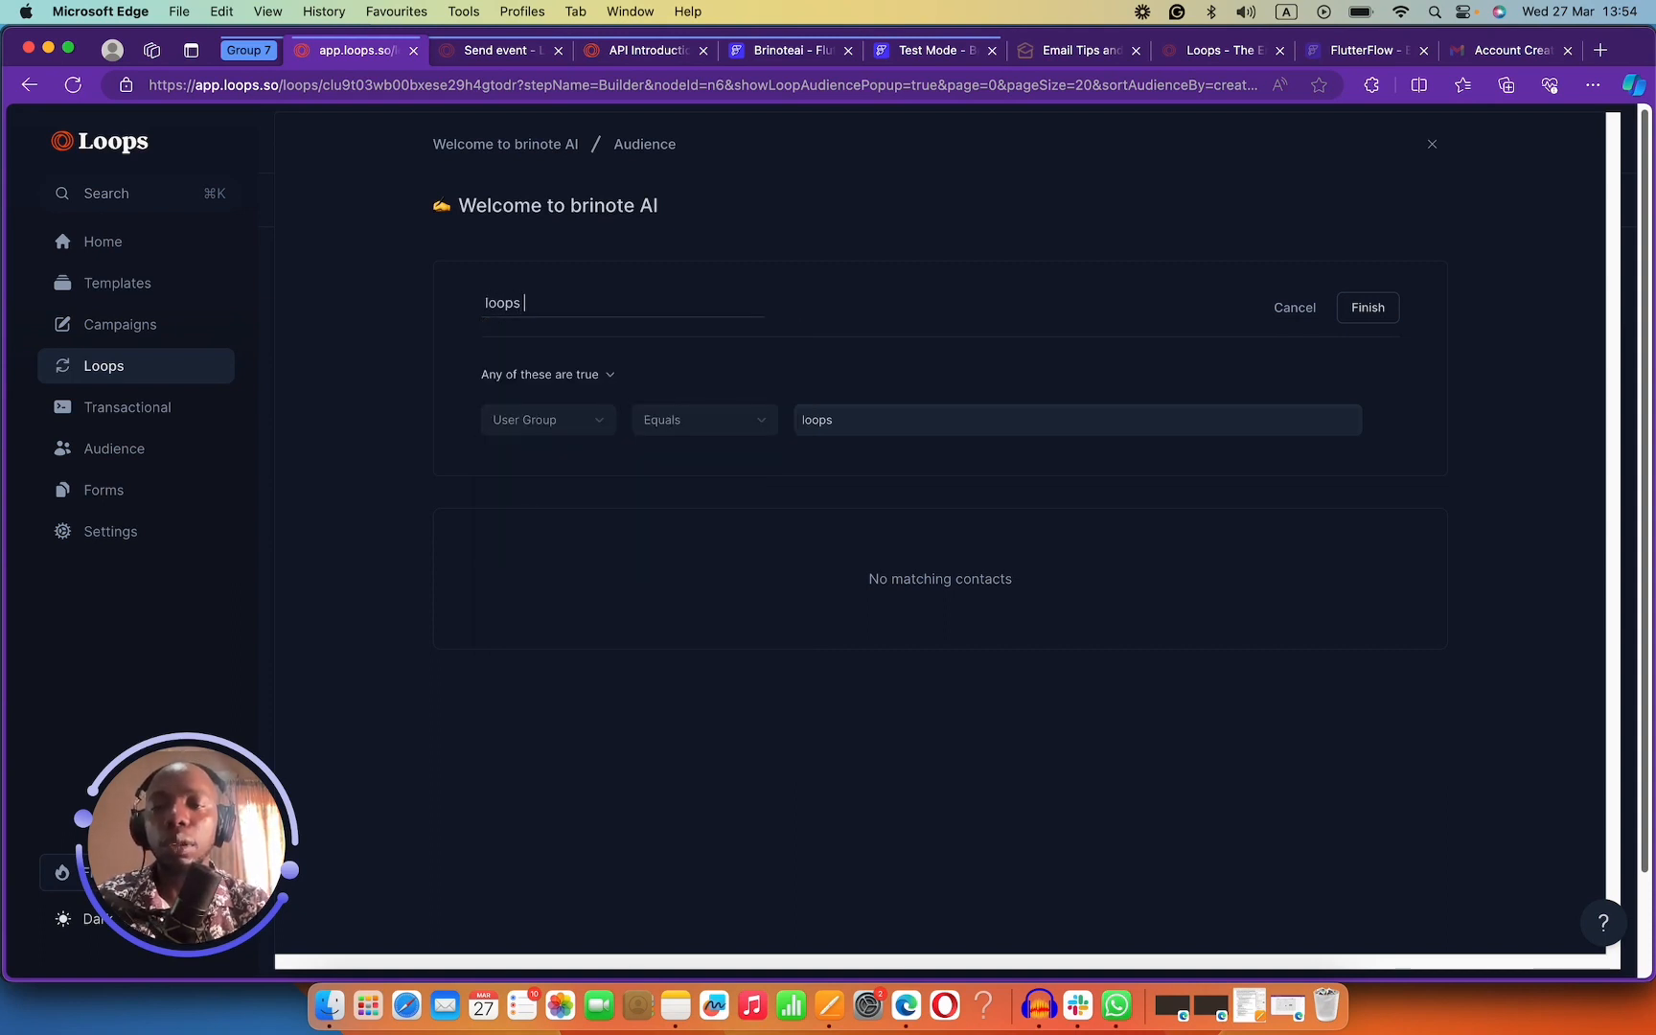
pyautogui.write(' brinote')
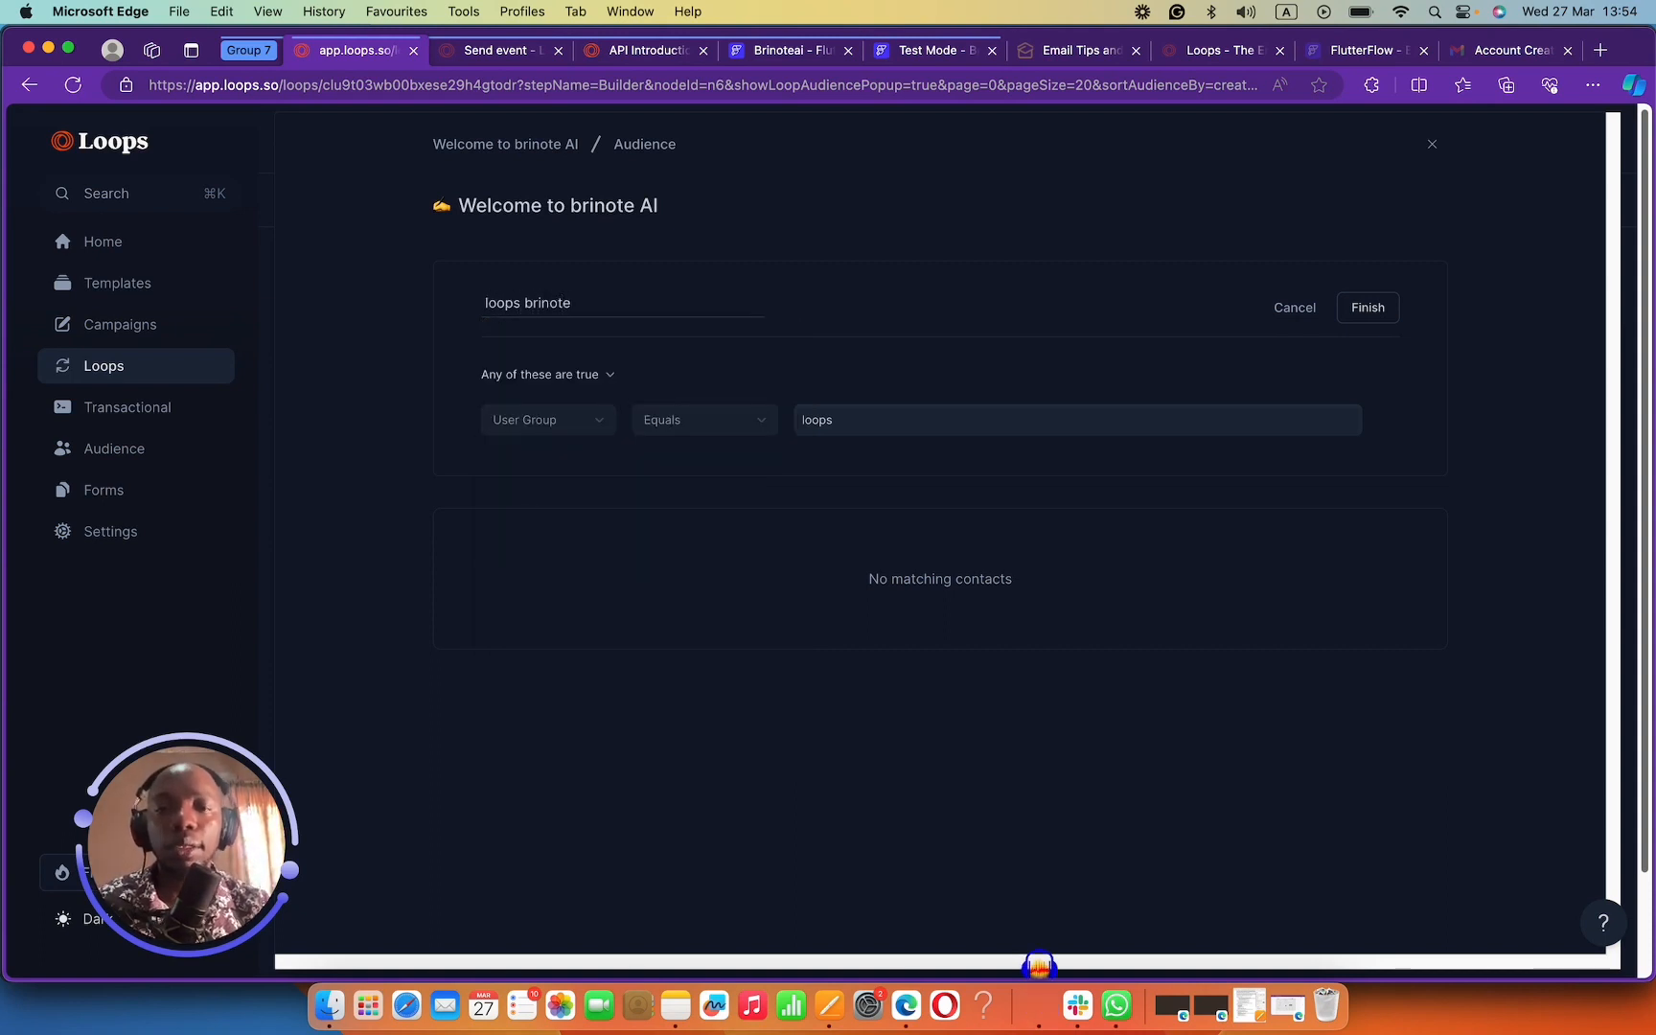
pyautogui.click(1386, 308)
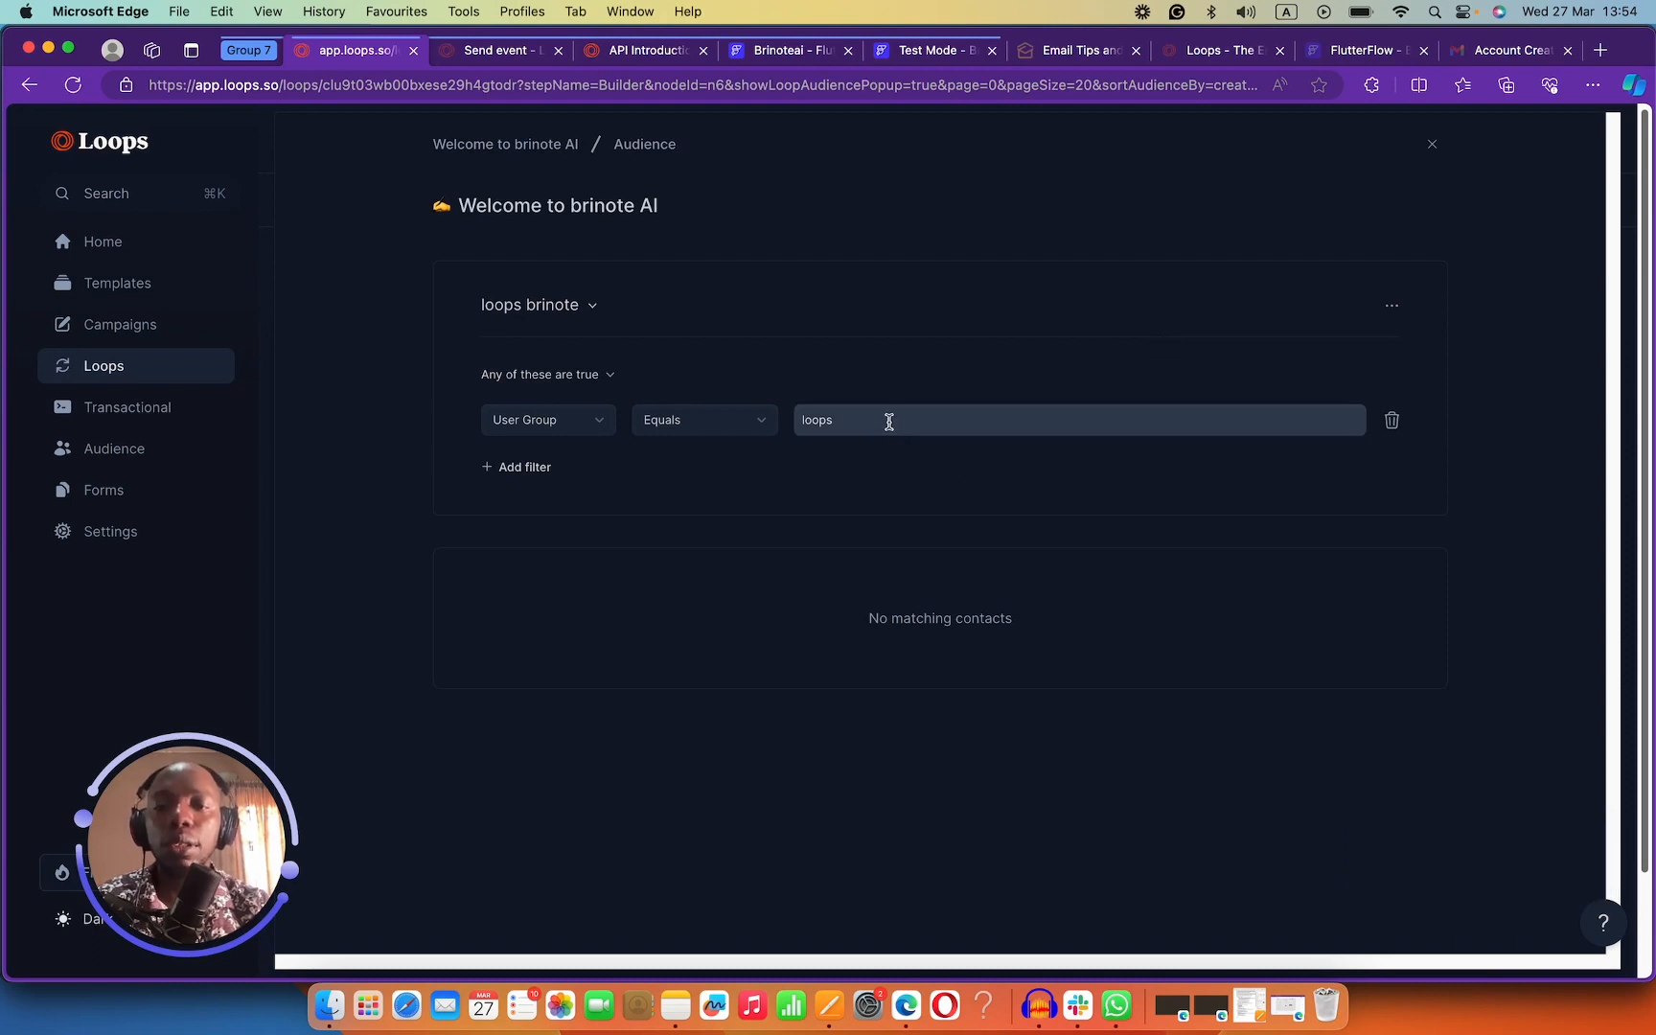
pyautogui.moveTo(836, 418); pyautogui.dragTo(800, 419)
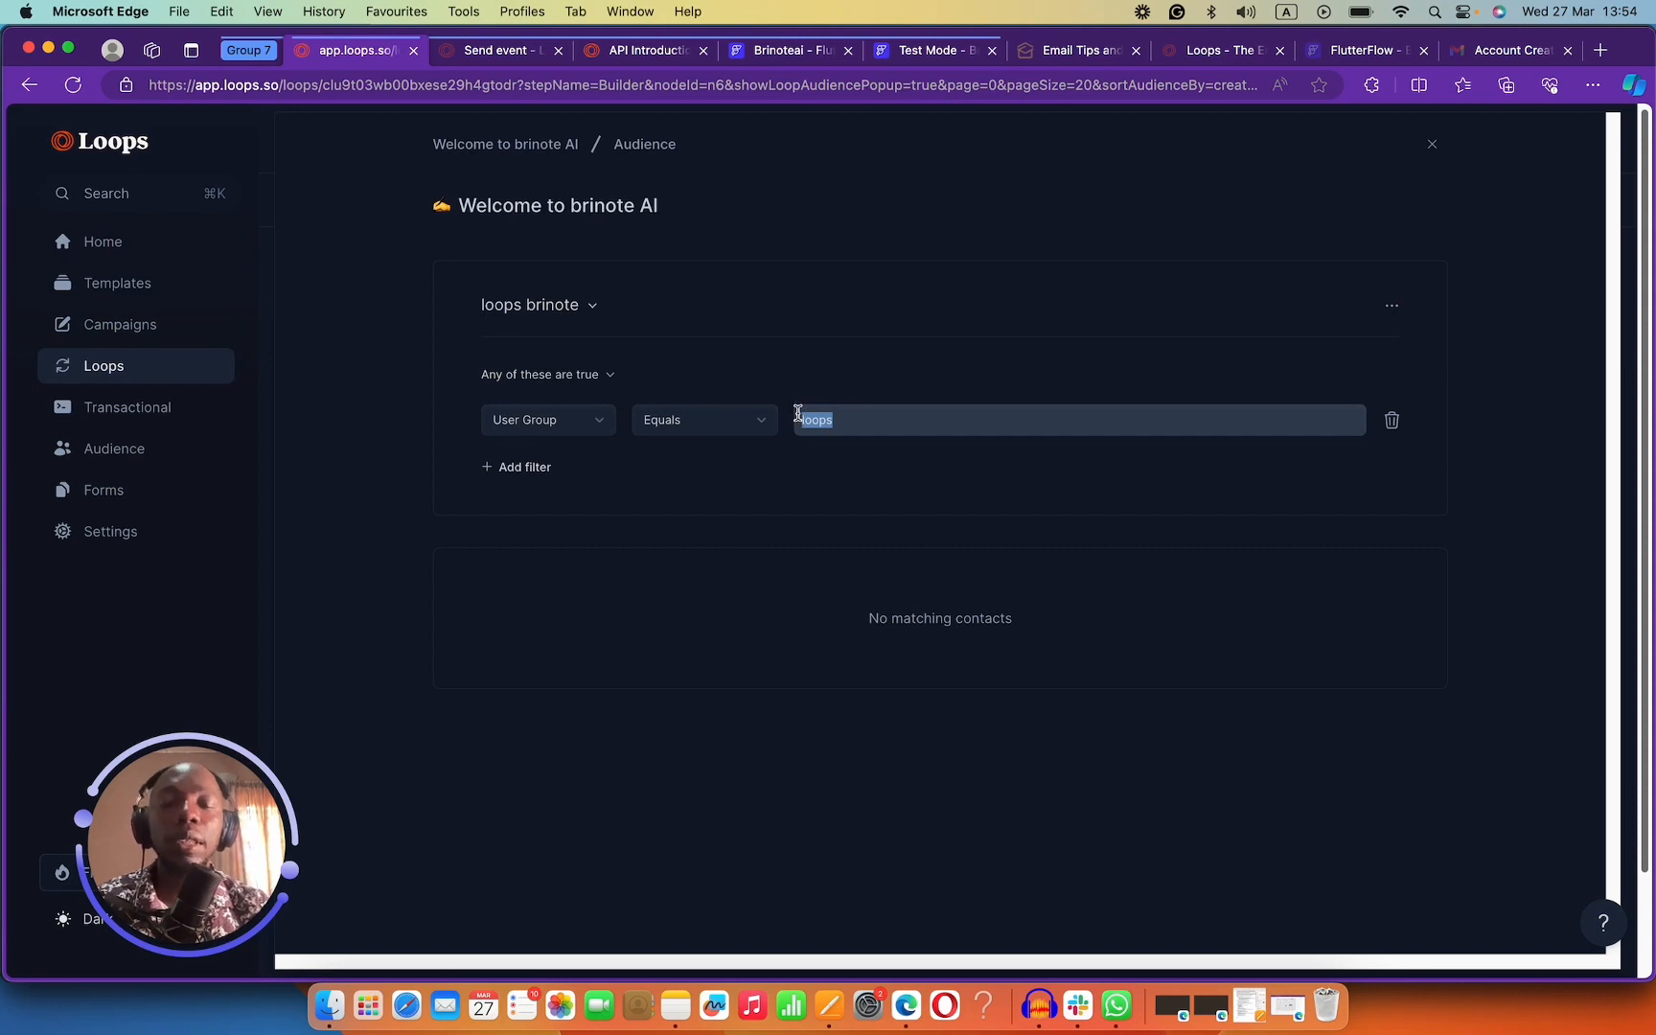
pyautogui.click(499, 131)
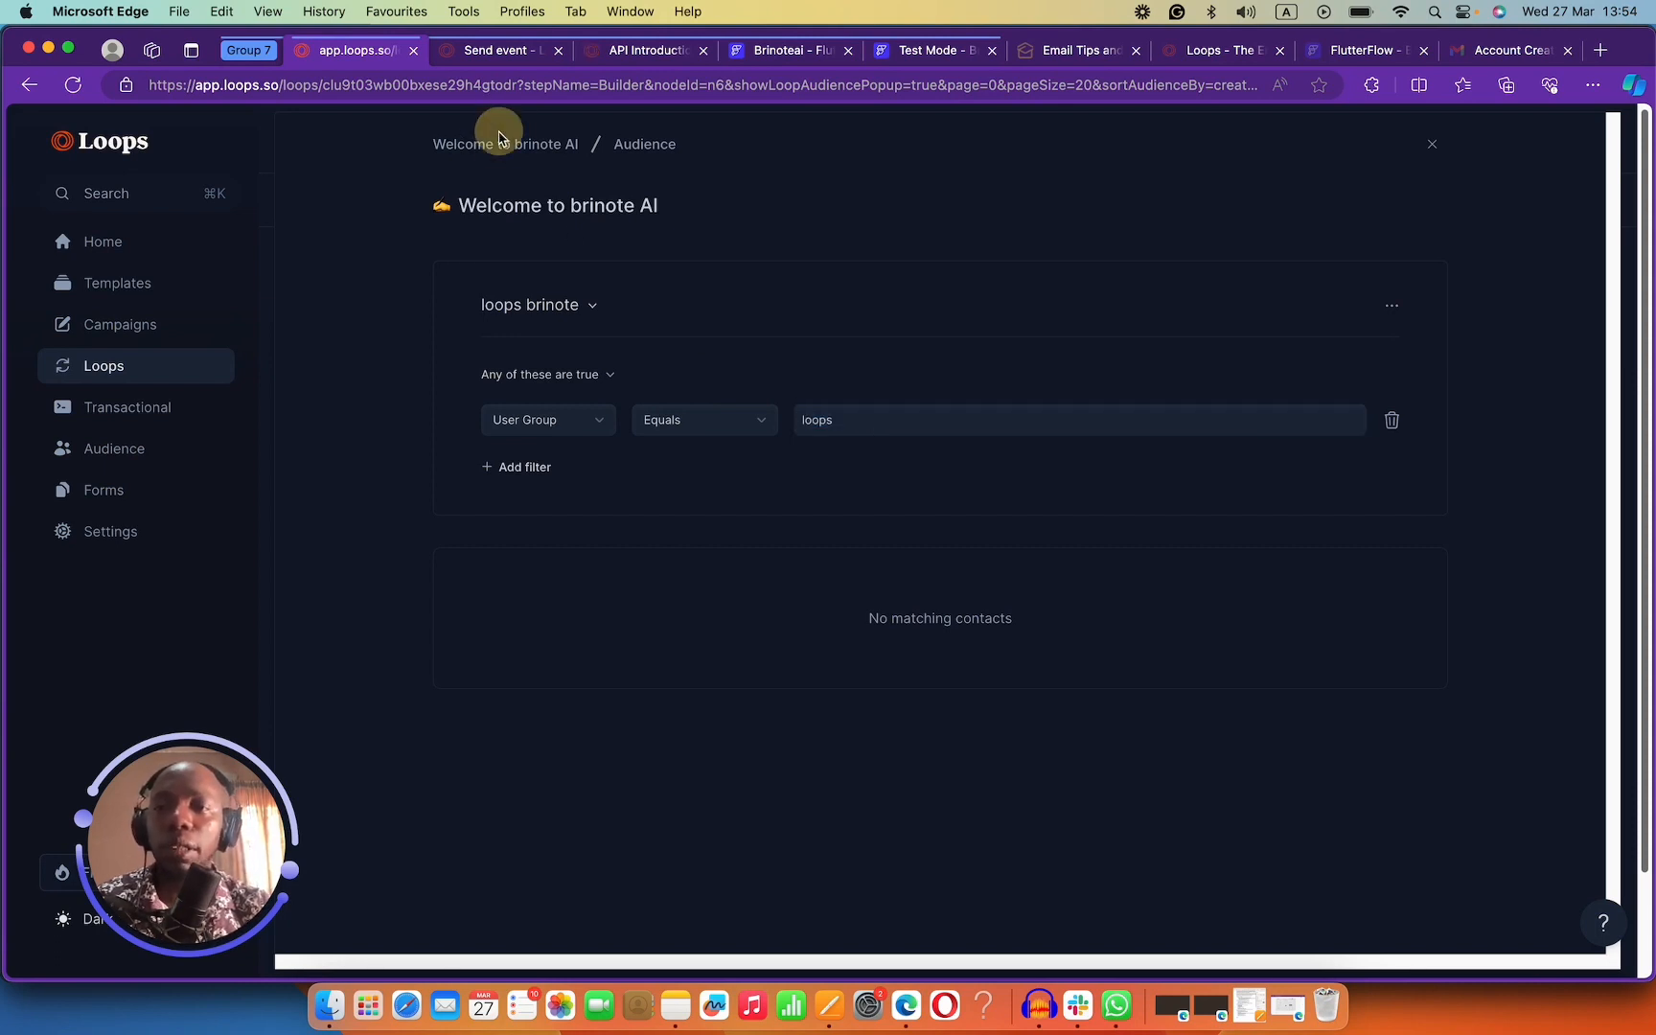
# Resume the Welcome to brinote AI loop from its builder, then go to Campaigns.
pyautogui.click(31, 87)
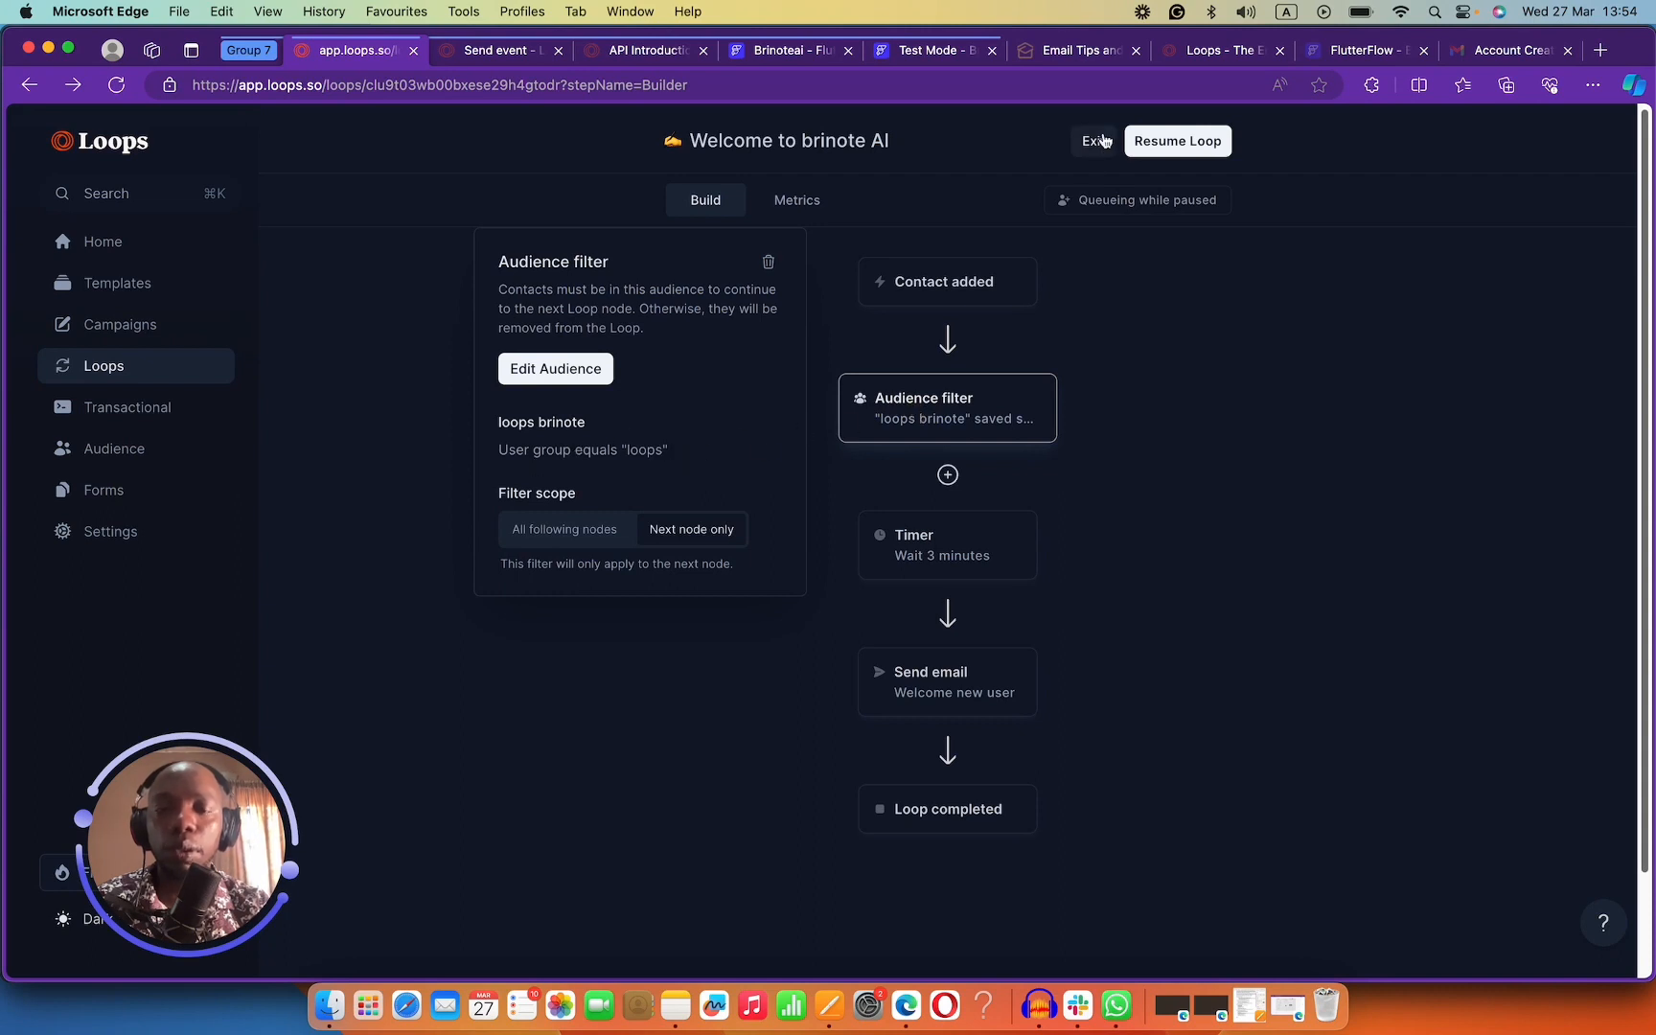
pyautogui.click(1197, 141)
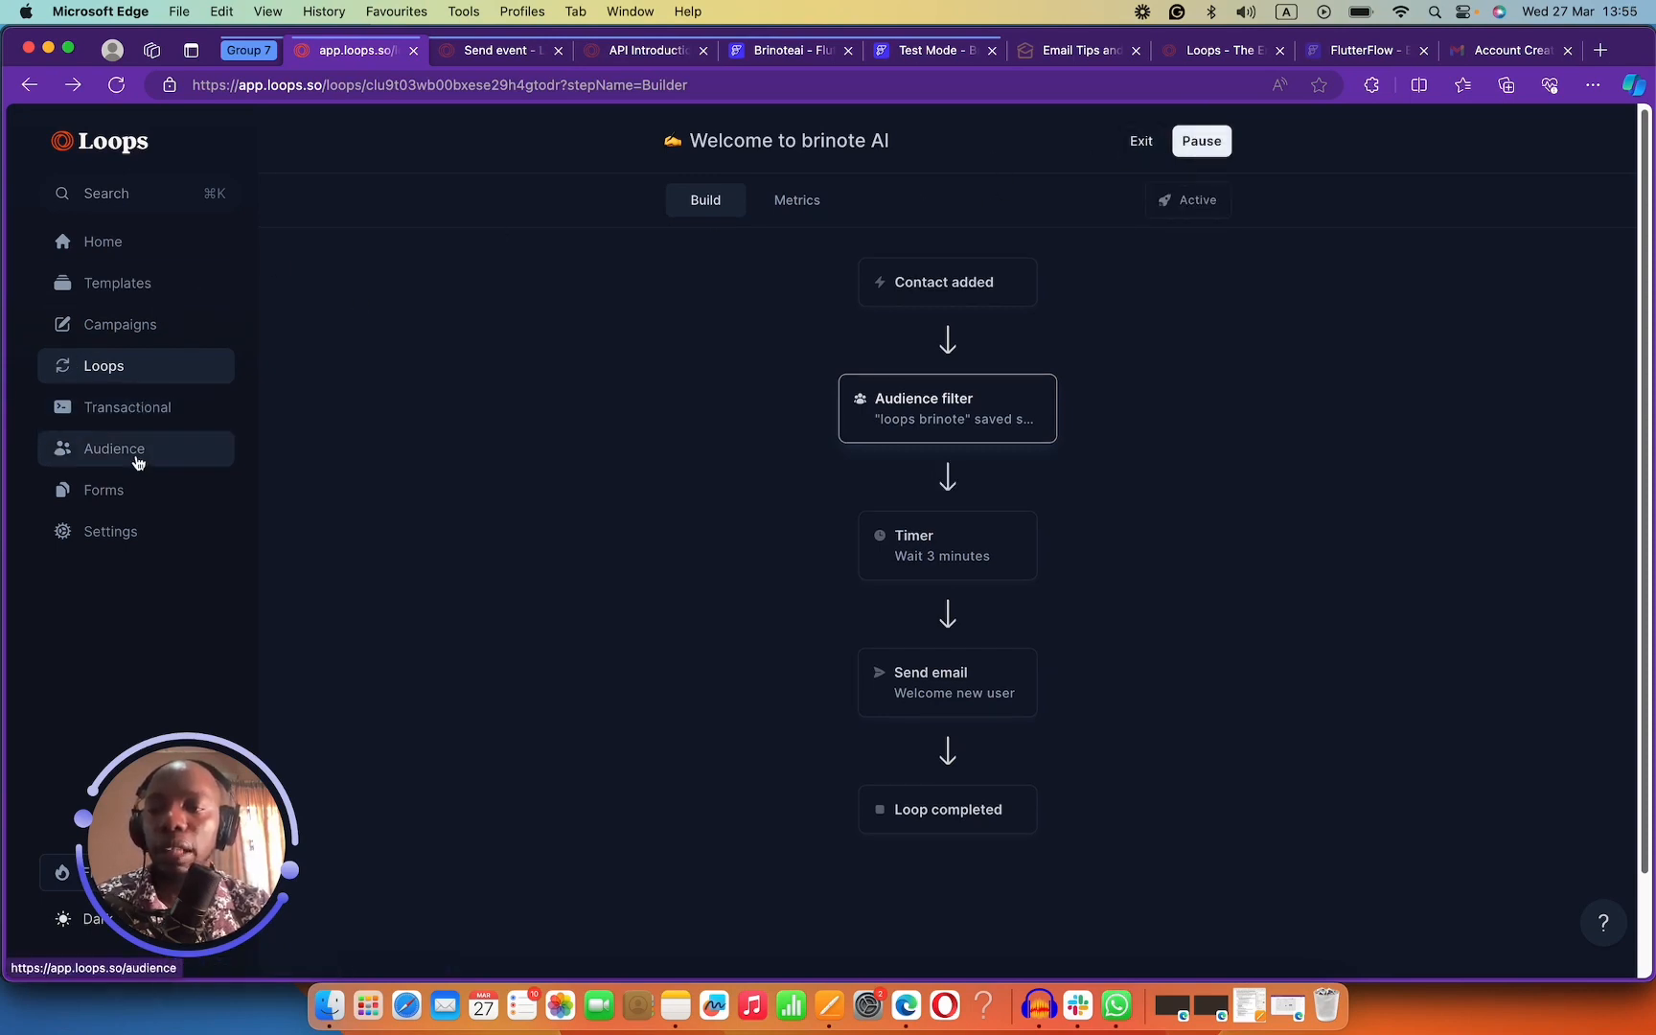
pyautogui.click(136, 327)
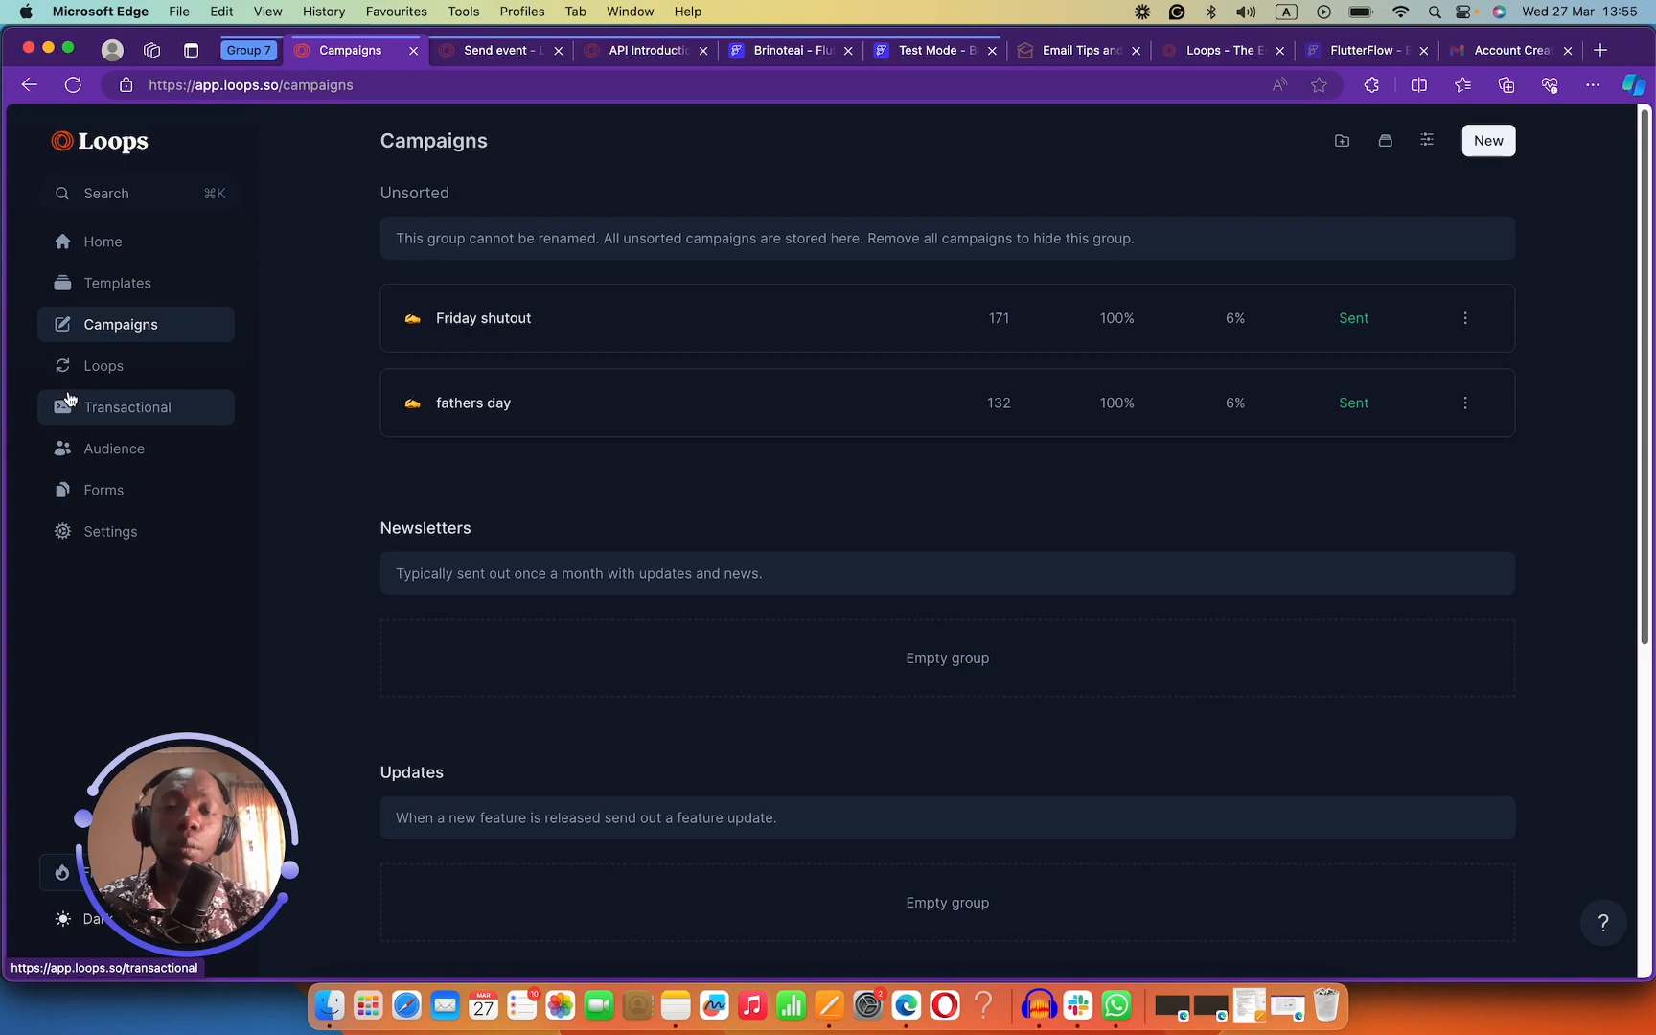
# Look through the Loops API Introduction and Send event documentation.
pyautogui.click(652, 53)
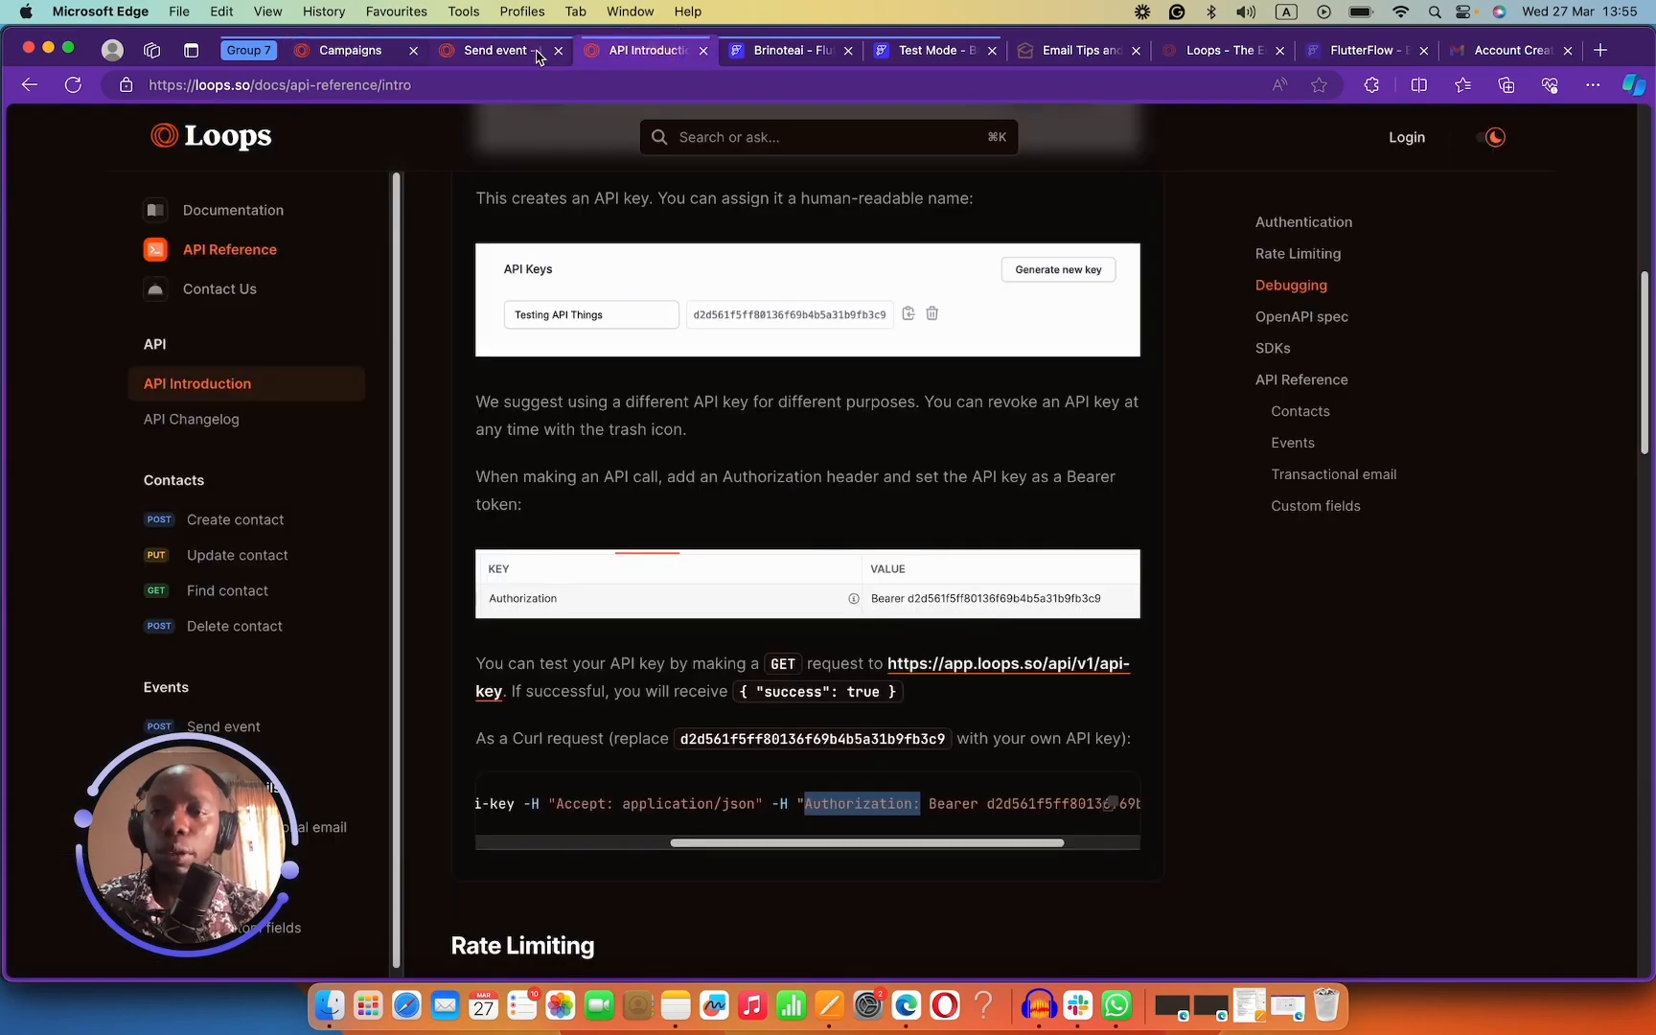
pyautogui.scroll(-1, 265, 481)
pyautogui.moveTo(88, 805); pyautogui.dragTo(1373, 764)
pyautogui.scroll(7, 221, 411)
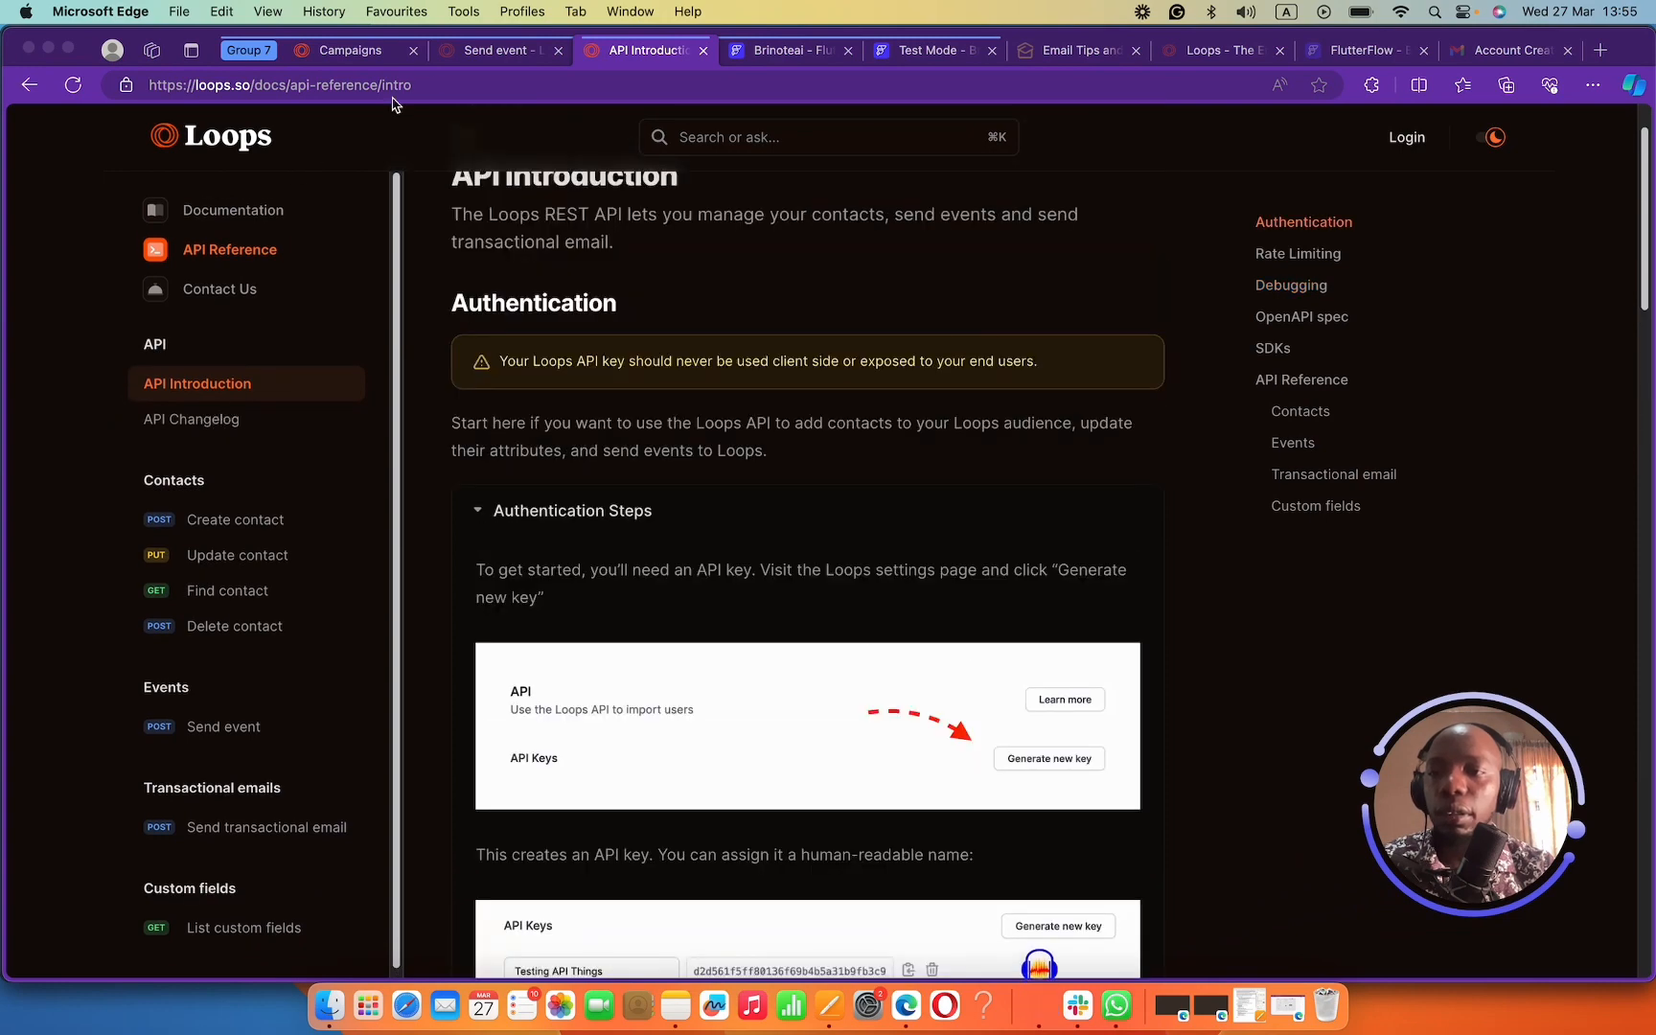
pyautogui.click(494, 54)
pyautogui.click(494, 54)
pyautogui.scroll(-5, 235, 540)
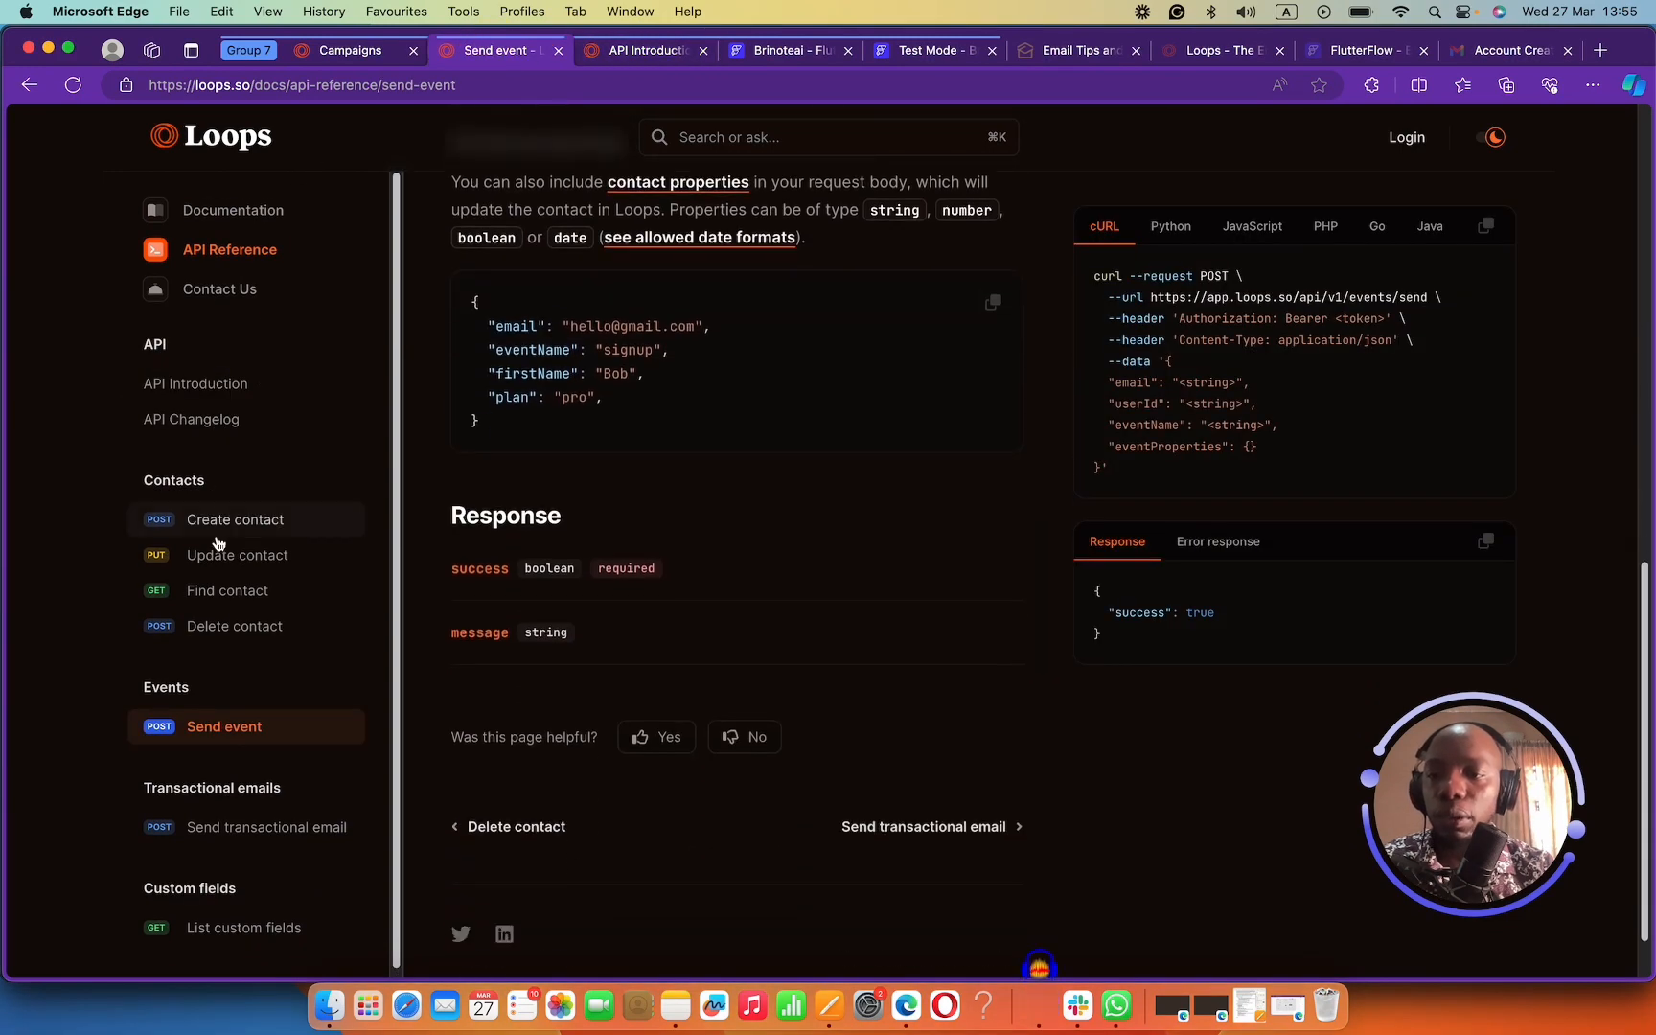
pyautogui.scroll(10, 251, 542)
# Ask the Loops docs assistant how to pass a usergroup to the API.
pyautogui.click(736, 134)
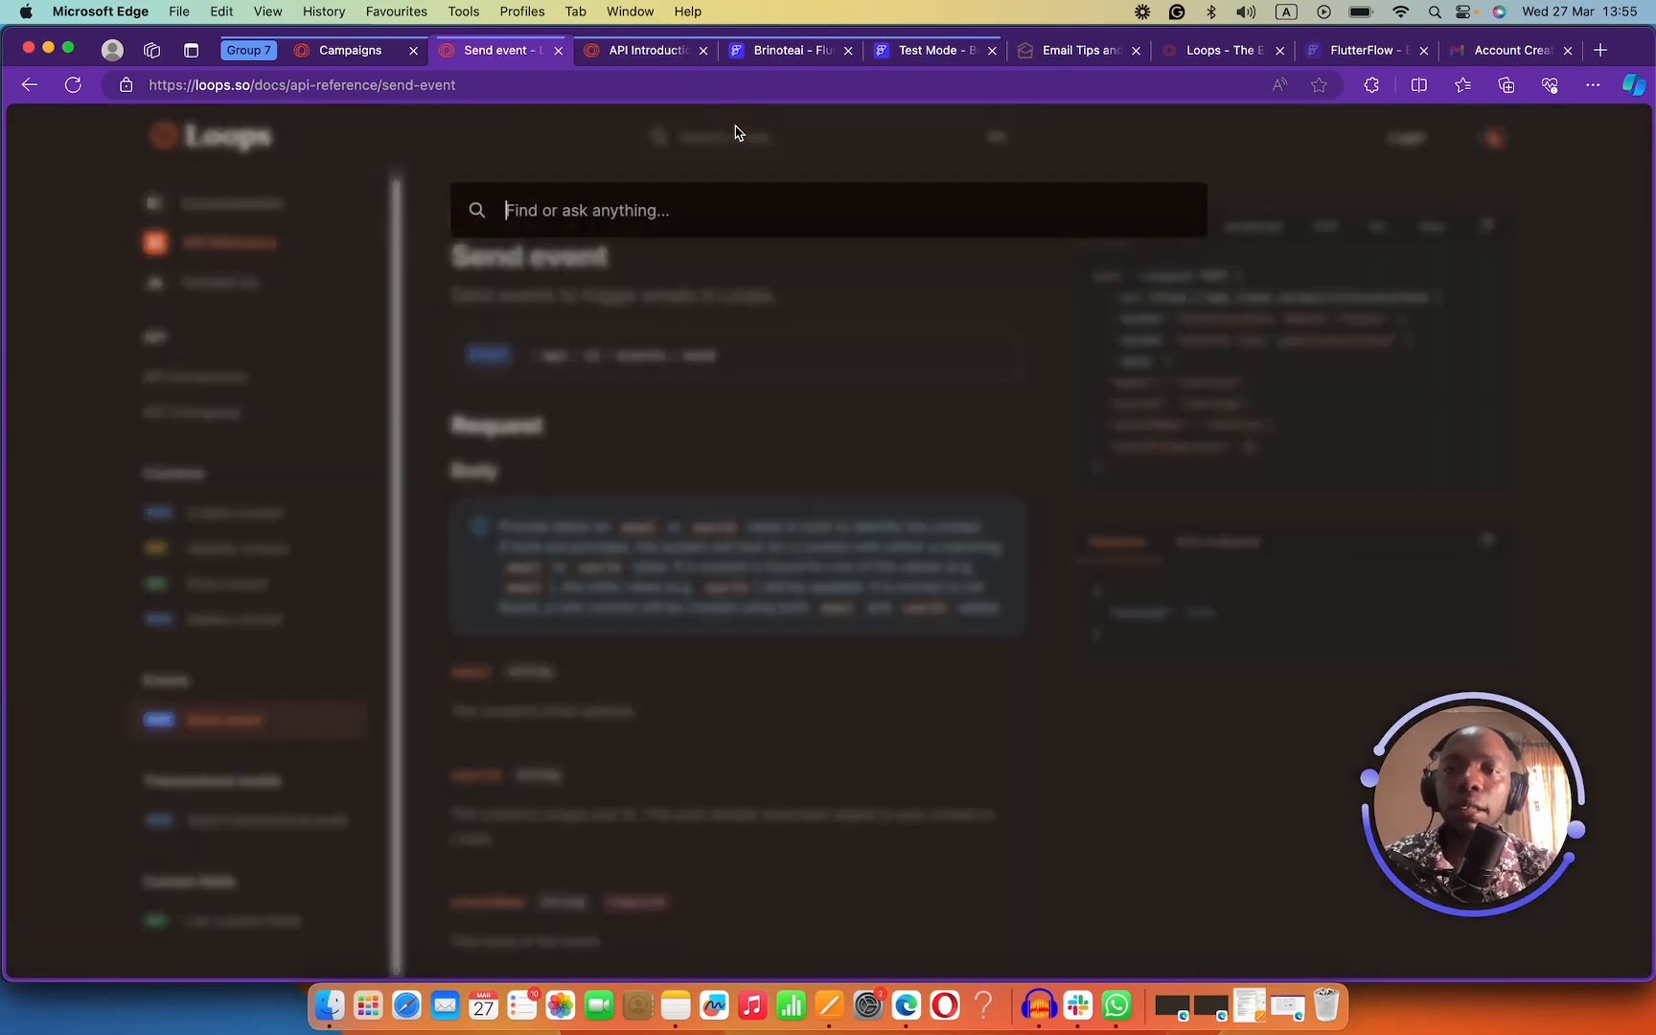
pyautogui.write('add')
pyautogui.press('BackSpace')
pyautogui.press('BackSpace')
pyautogui.press('BackSpace')
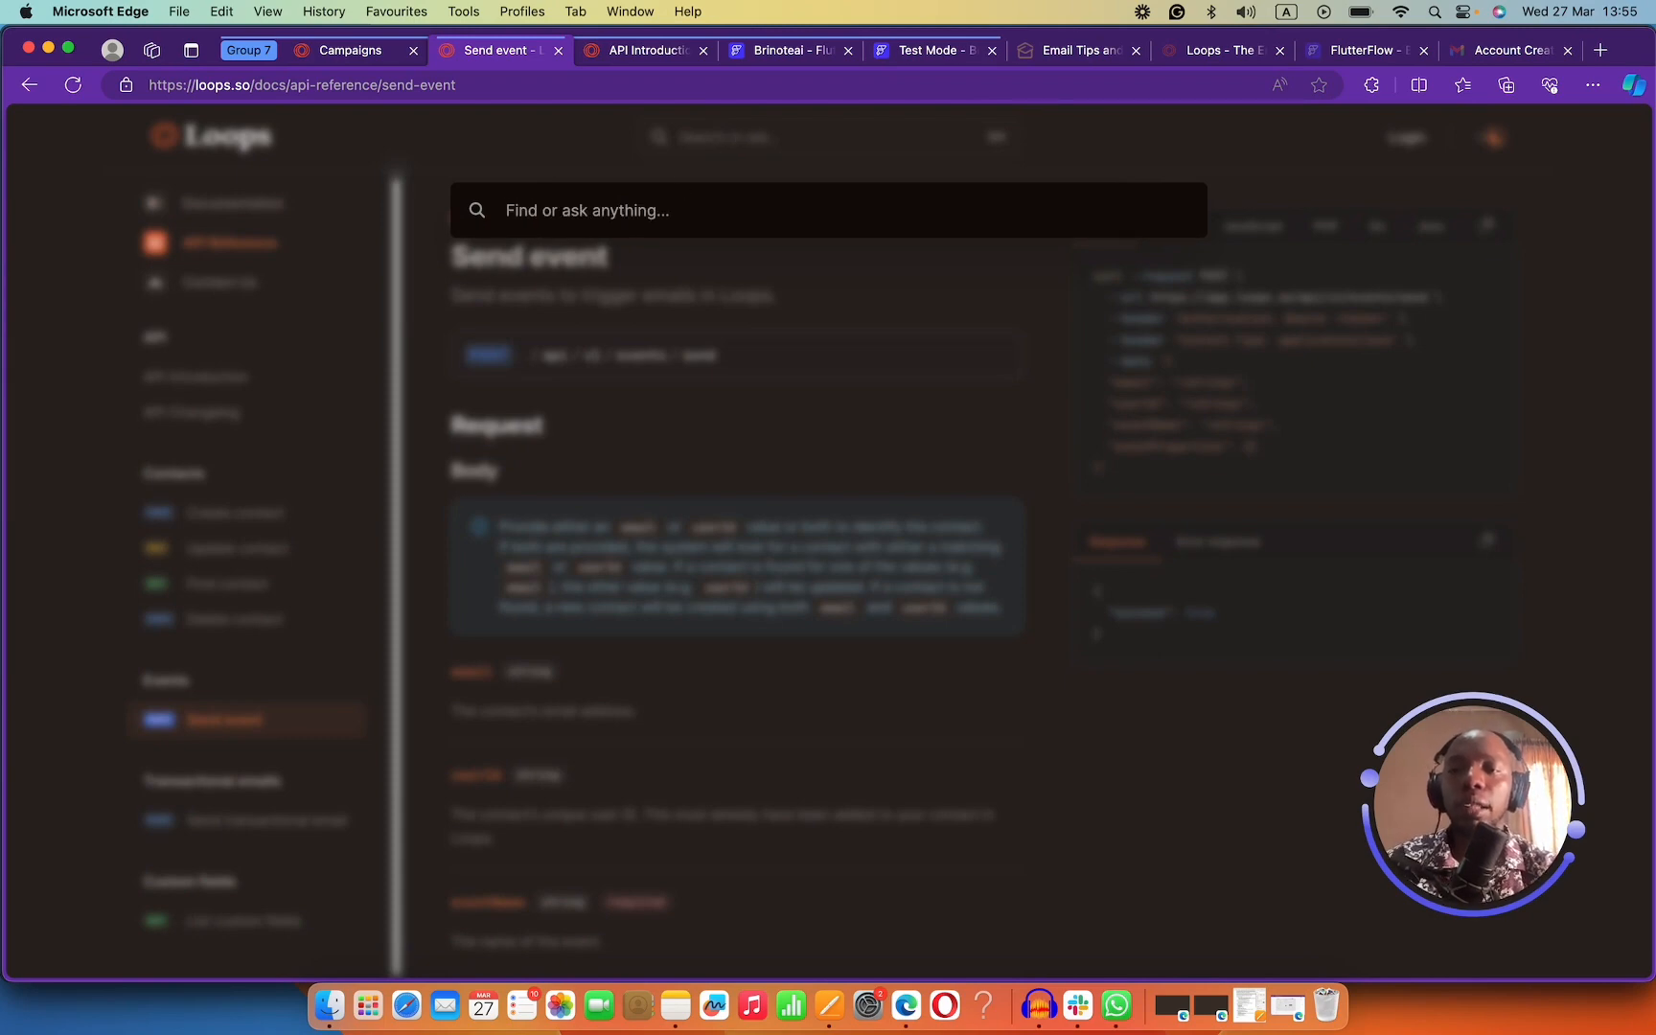
pyautogui.write('how to i')
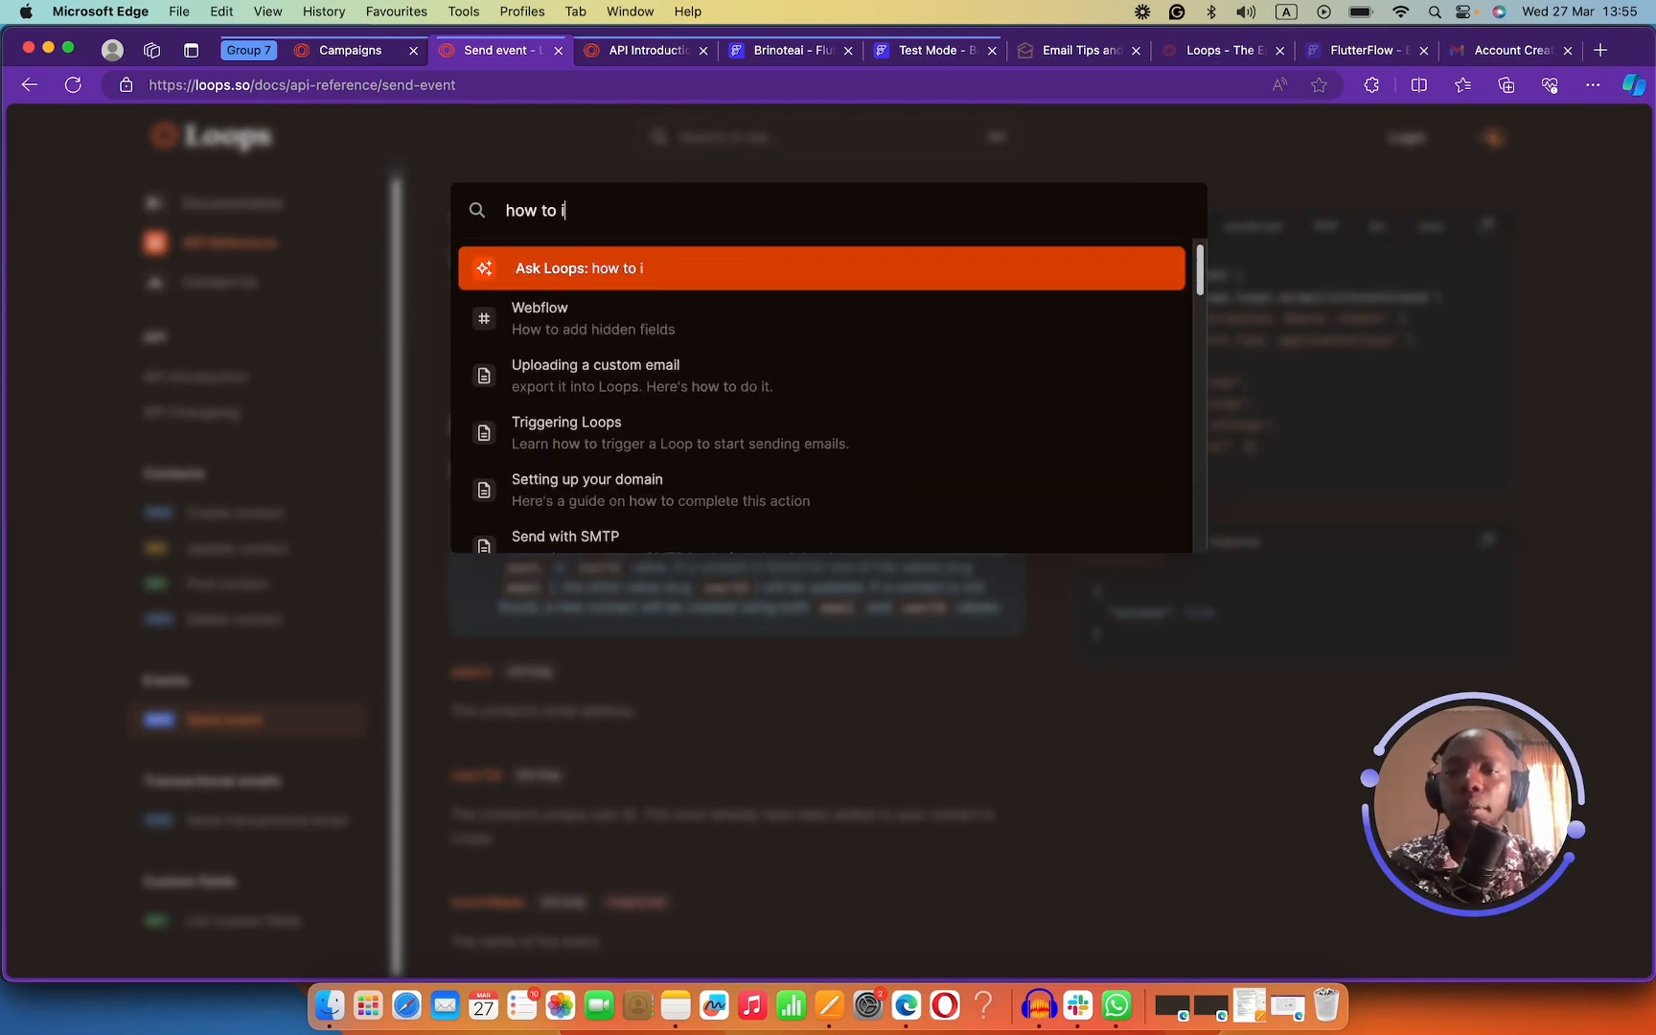
pyautogui.write(' pass sour')
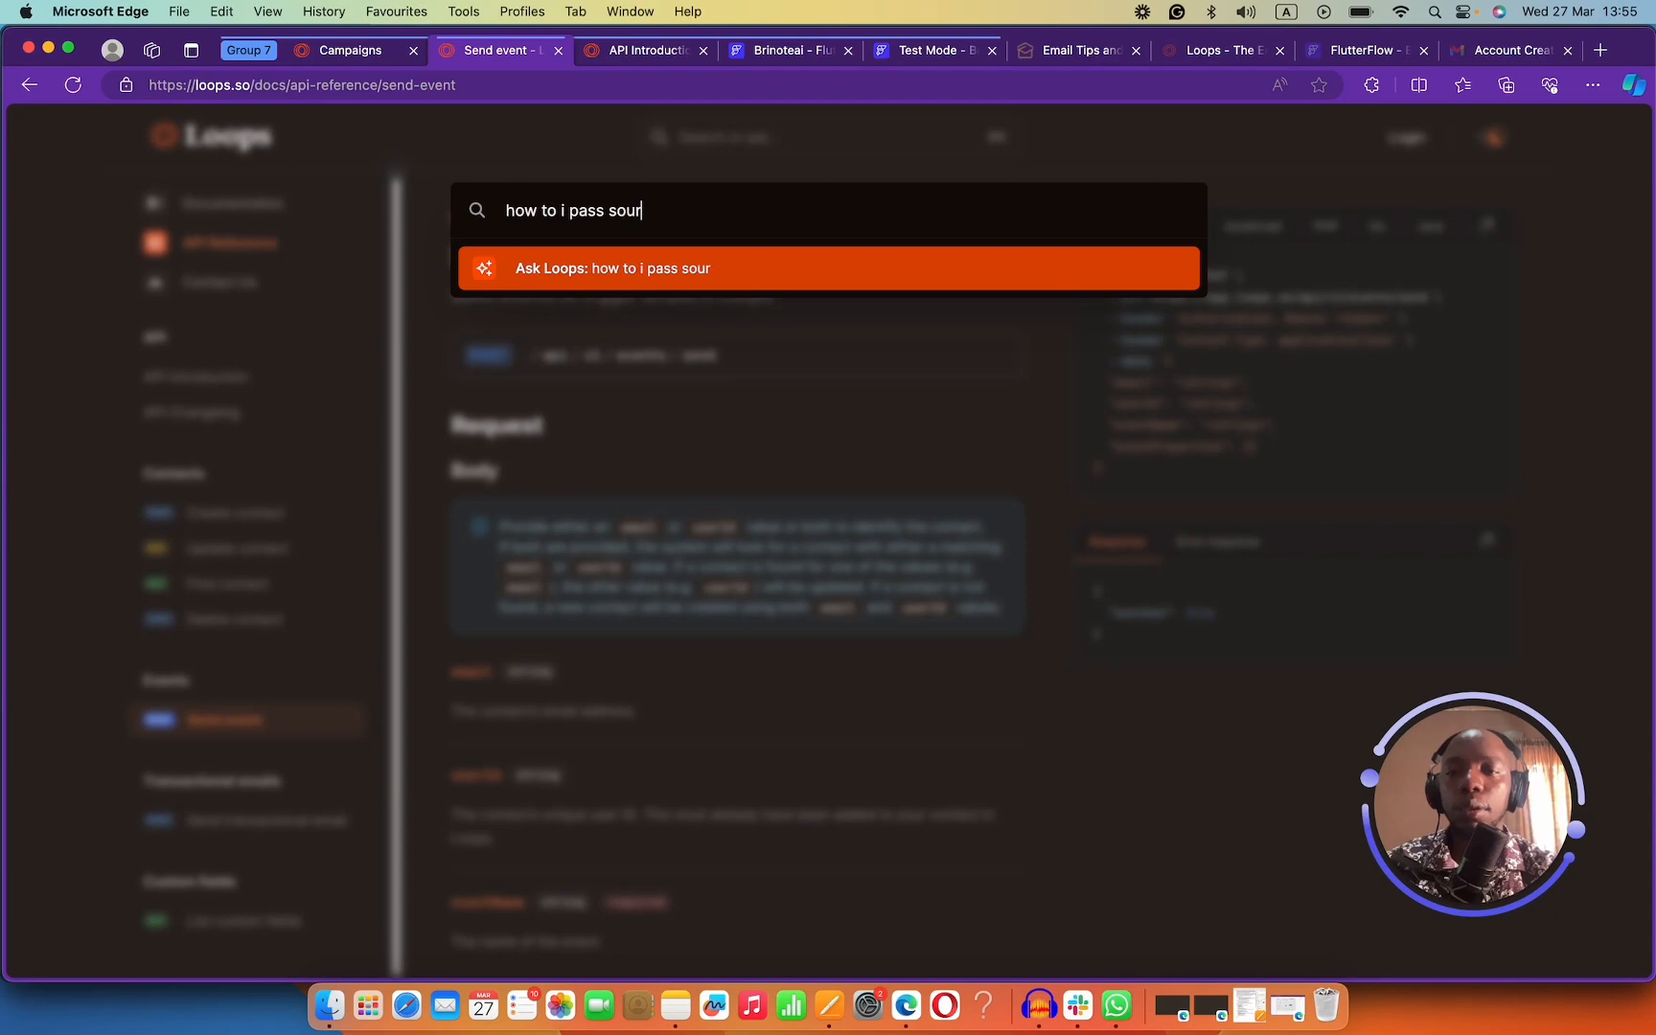
pyautogui.write('ce')
pyautogui.press('BackSpace')
pyautogui.press('BackSpace')
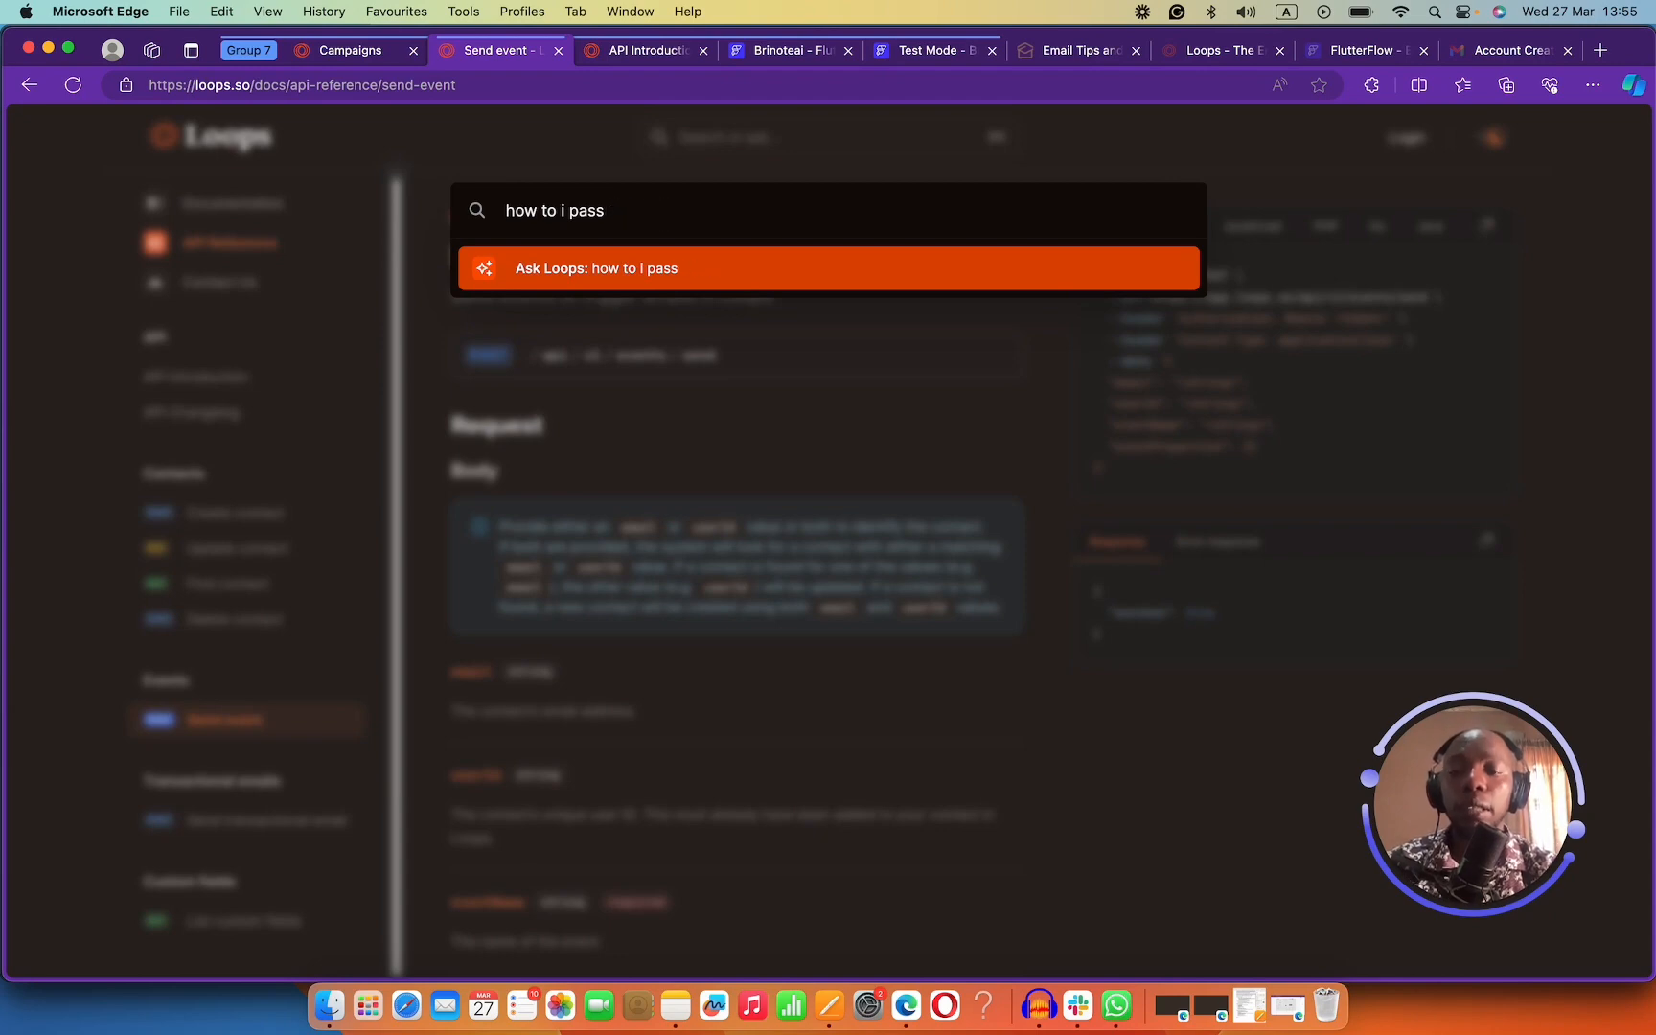
pyautogui.write('usergrou')
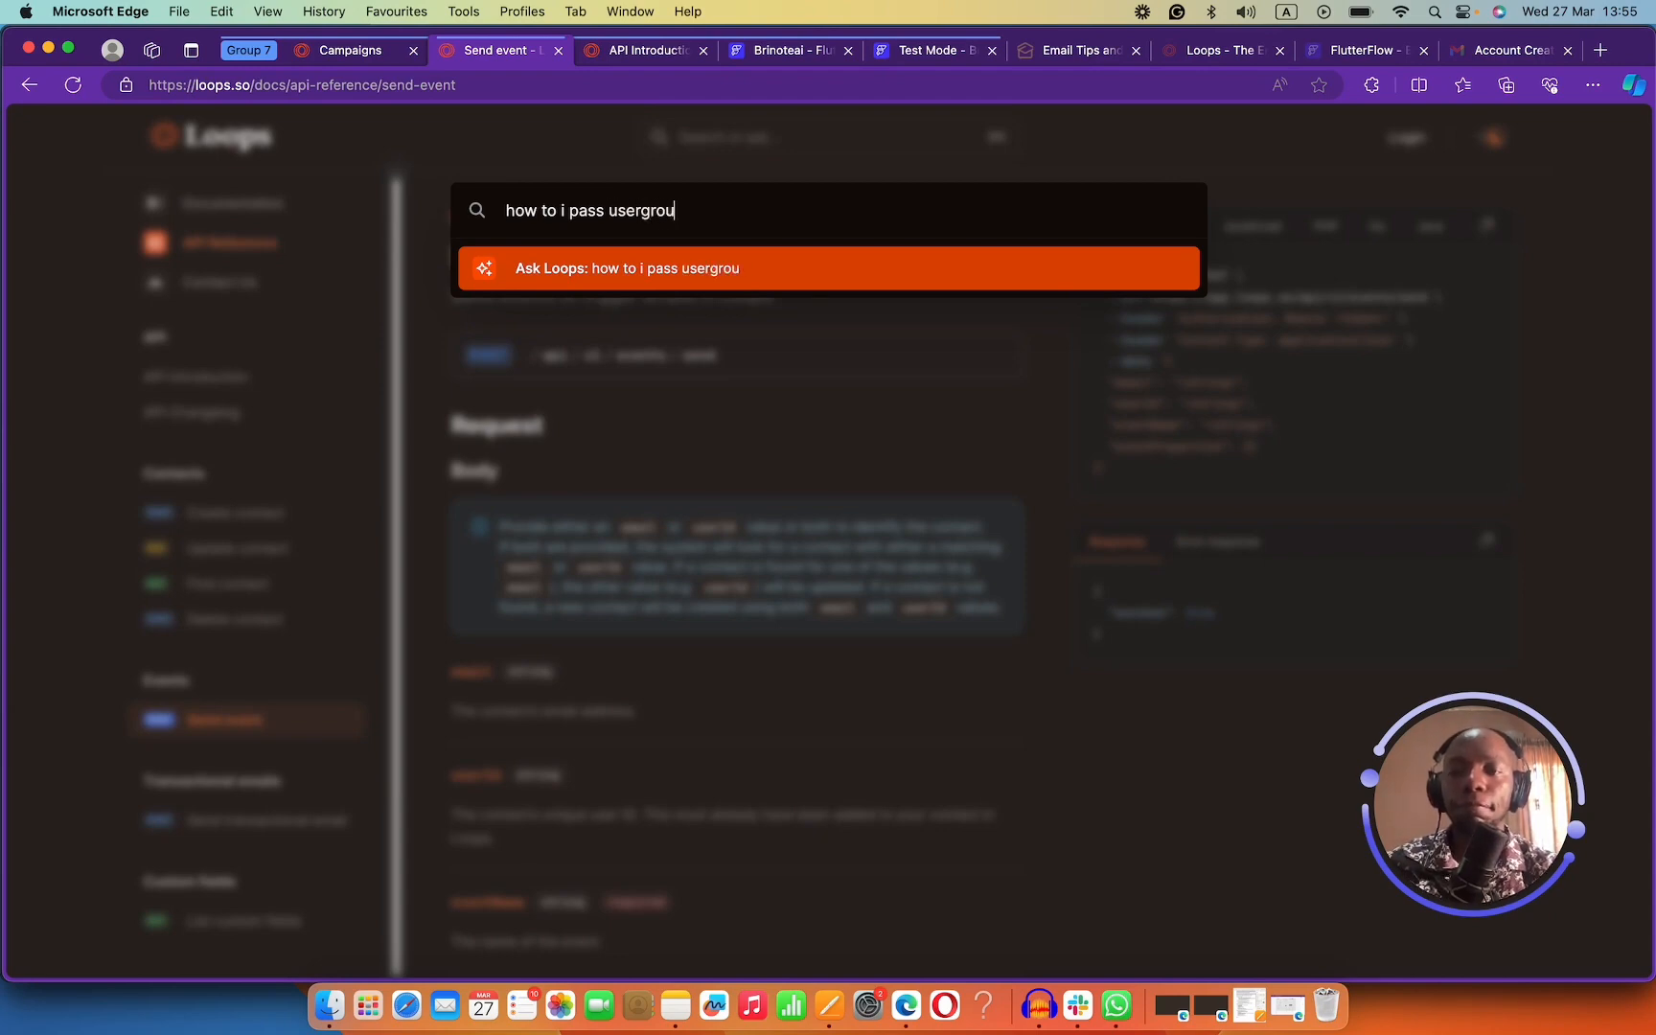
pyautogui.write('p to my api')
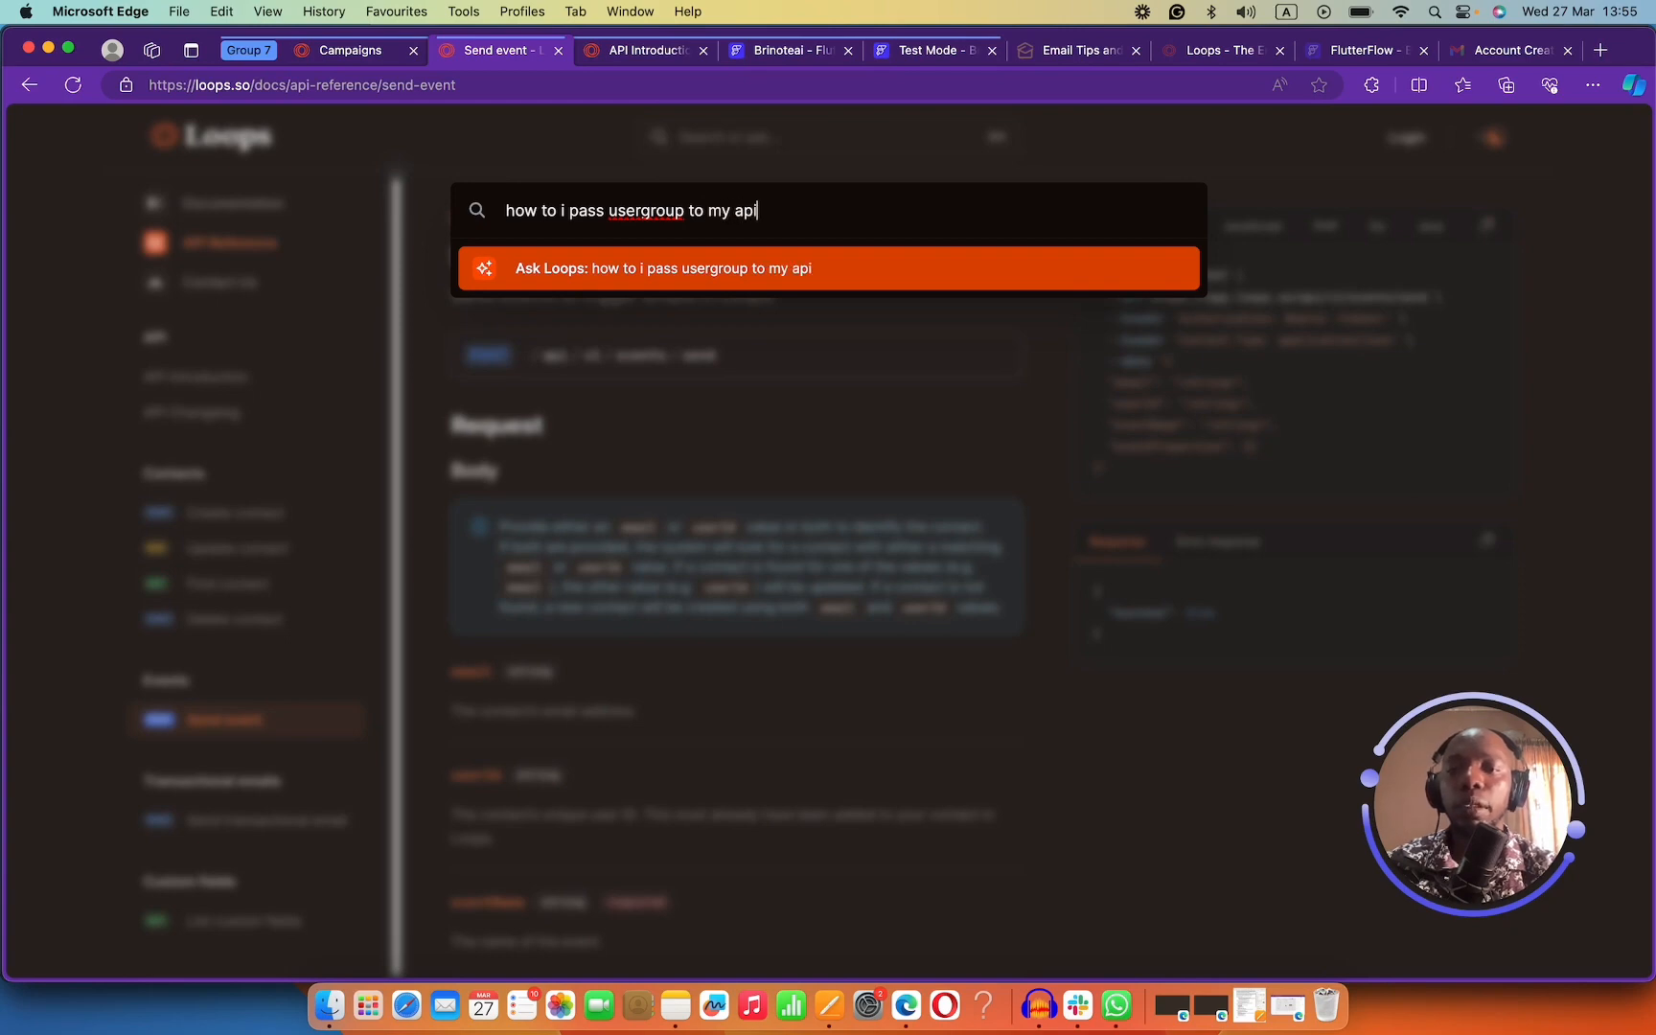
pyautogui.press('Return')
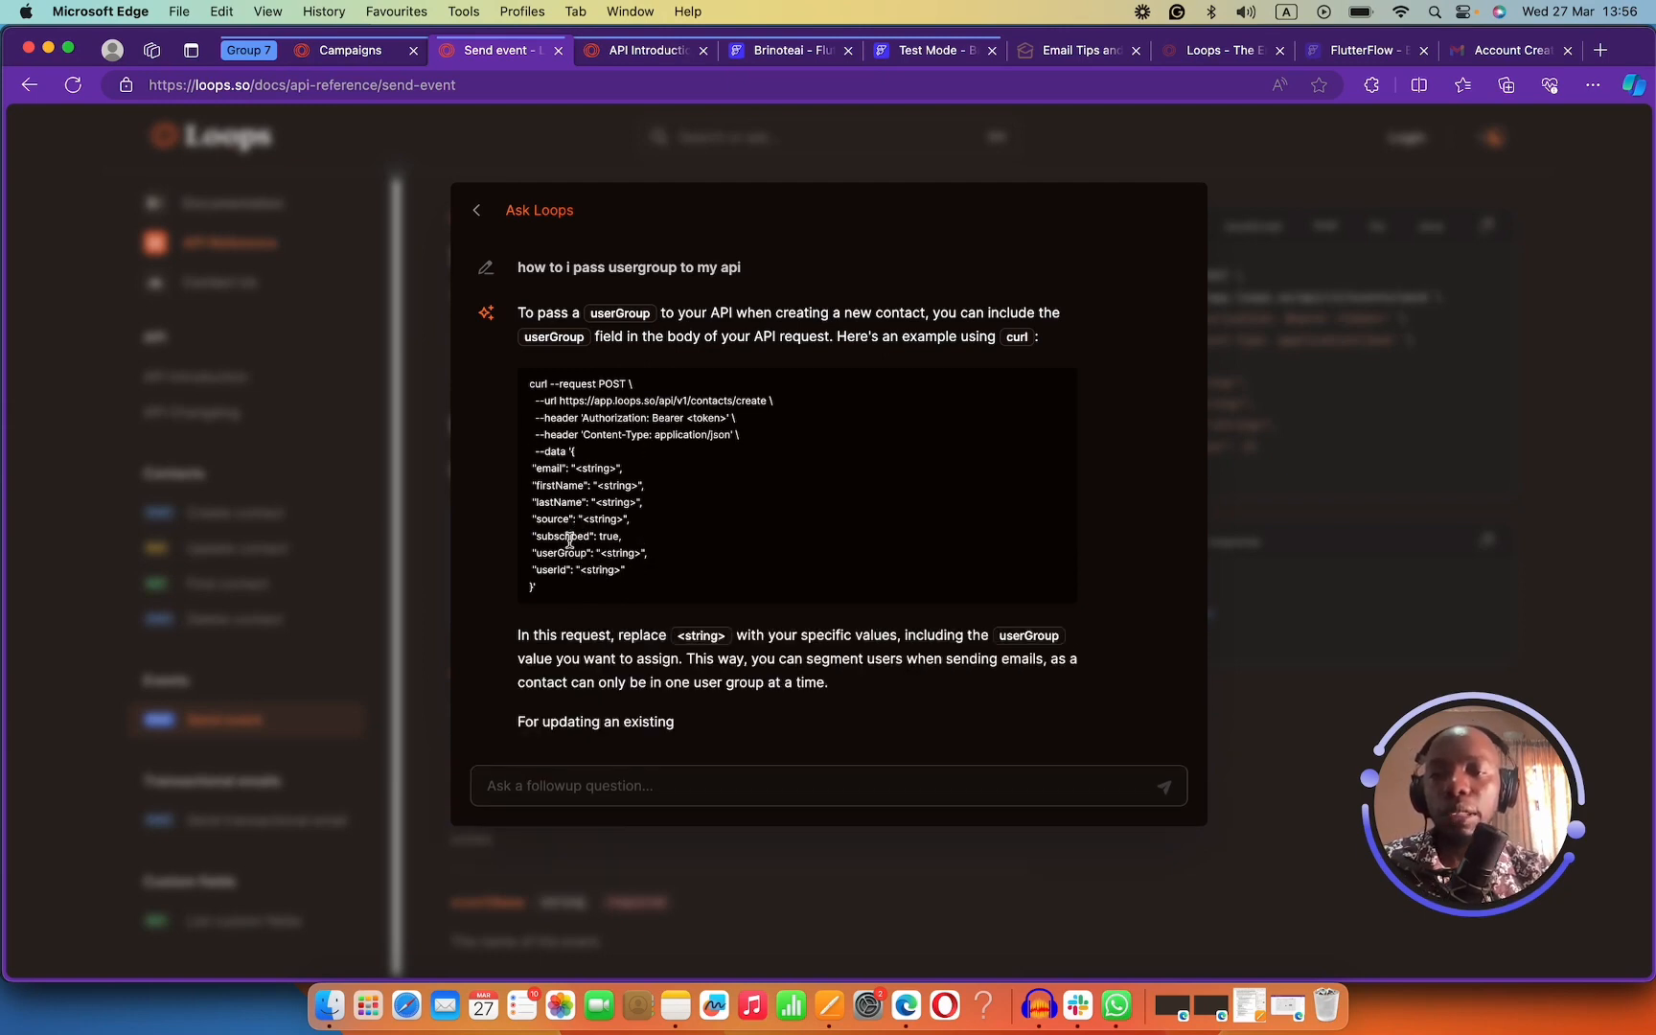
# Copy the userGroup line from the assistant's example curl request.
pyautogui.click(561, 488)
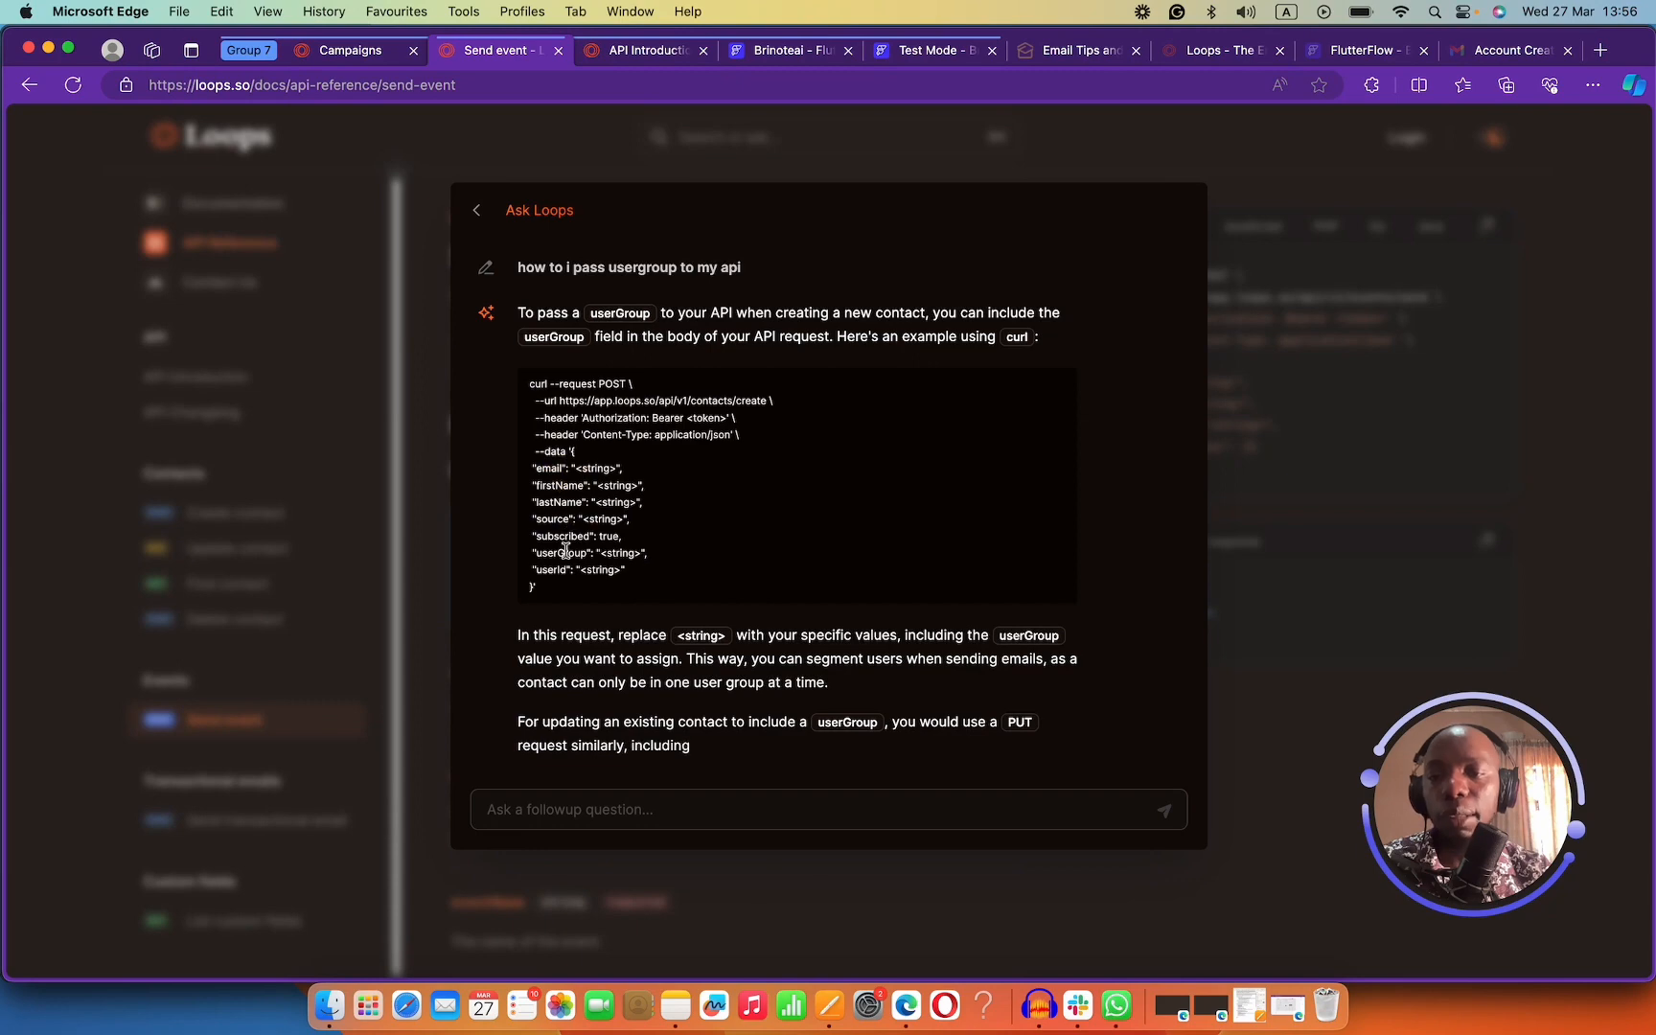
pyautogui.click(566, 551)
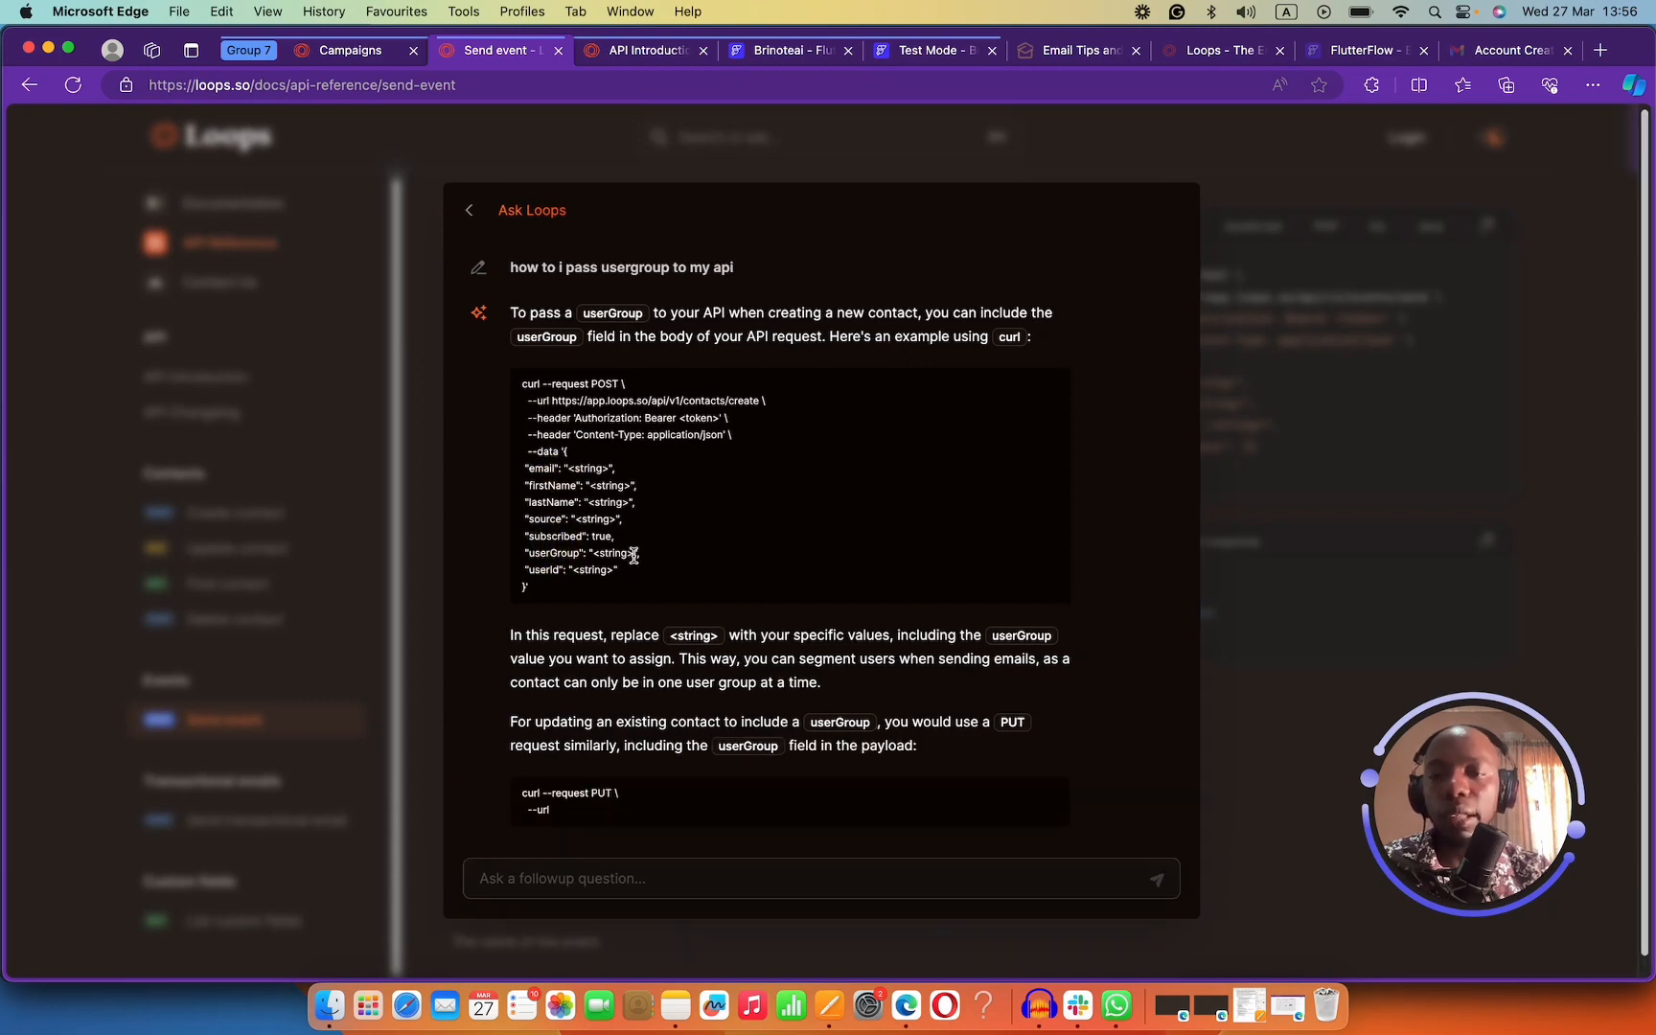
pyautogui.moveTo(638, 554); pyautogui.dragTo(523, 553)
pyautogui.press('super+c')
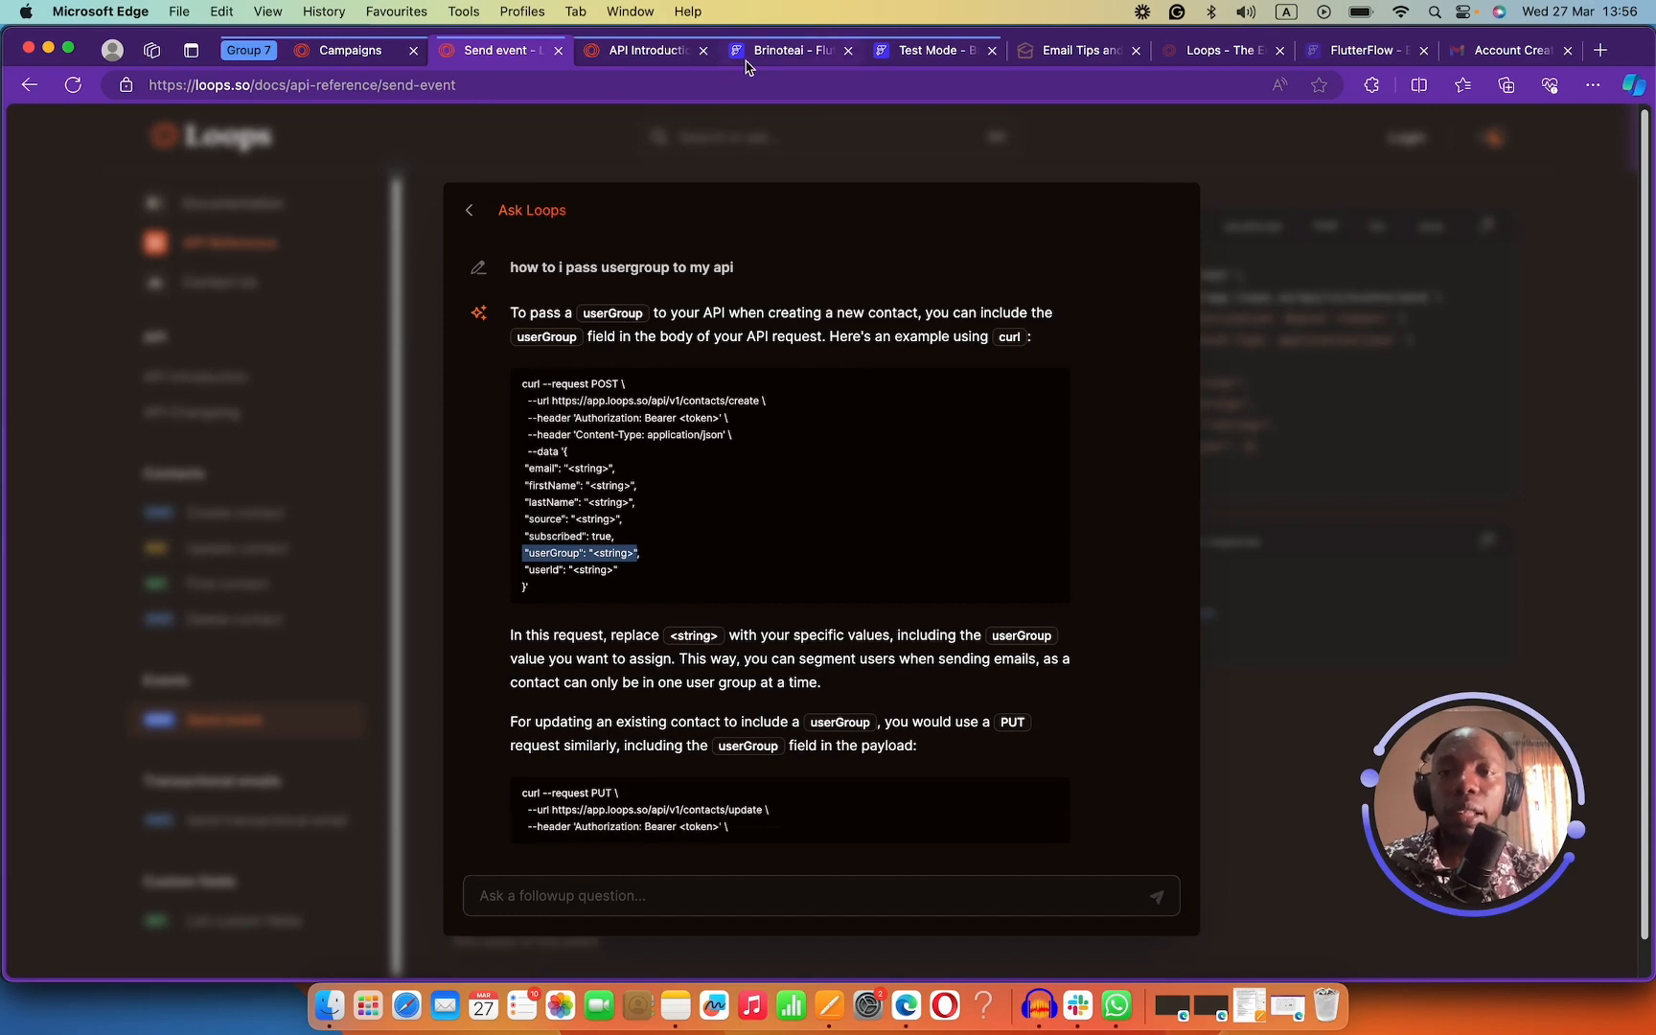
pyautogui.click(779, 50)
pyautogui.click(928, 49)
pyautogui.click(805, 50)
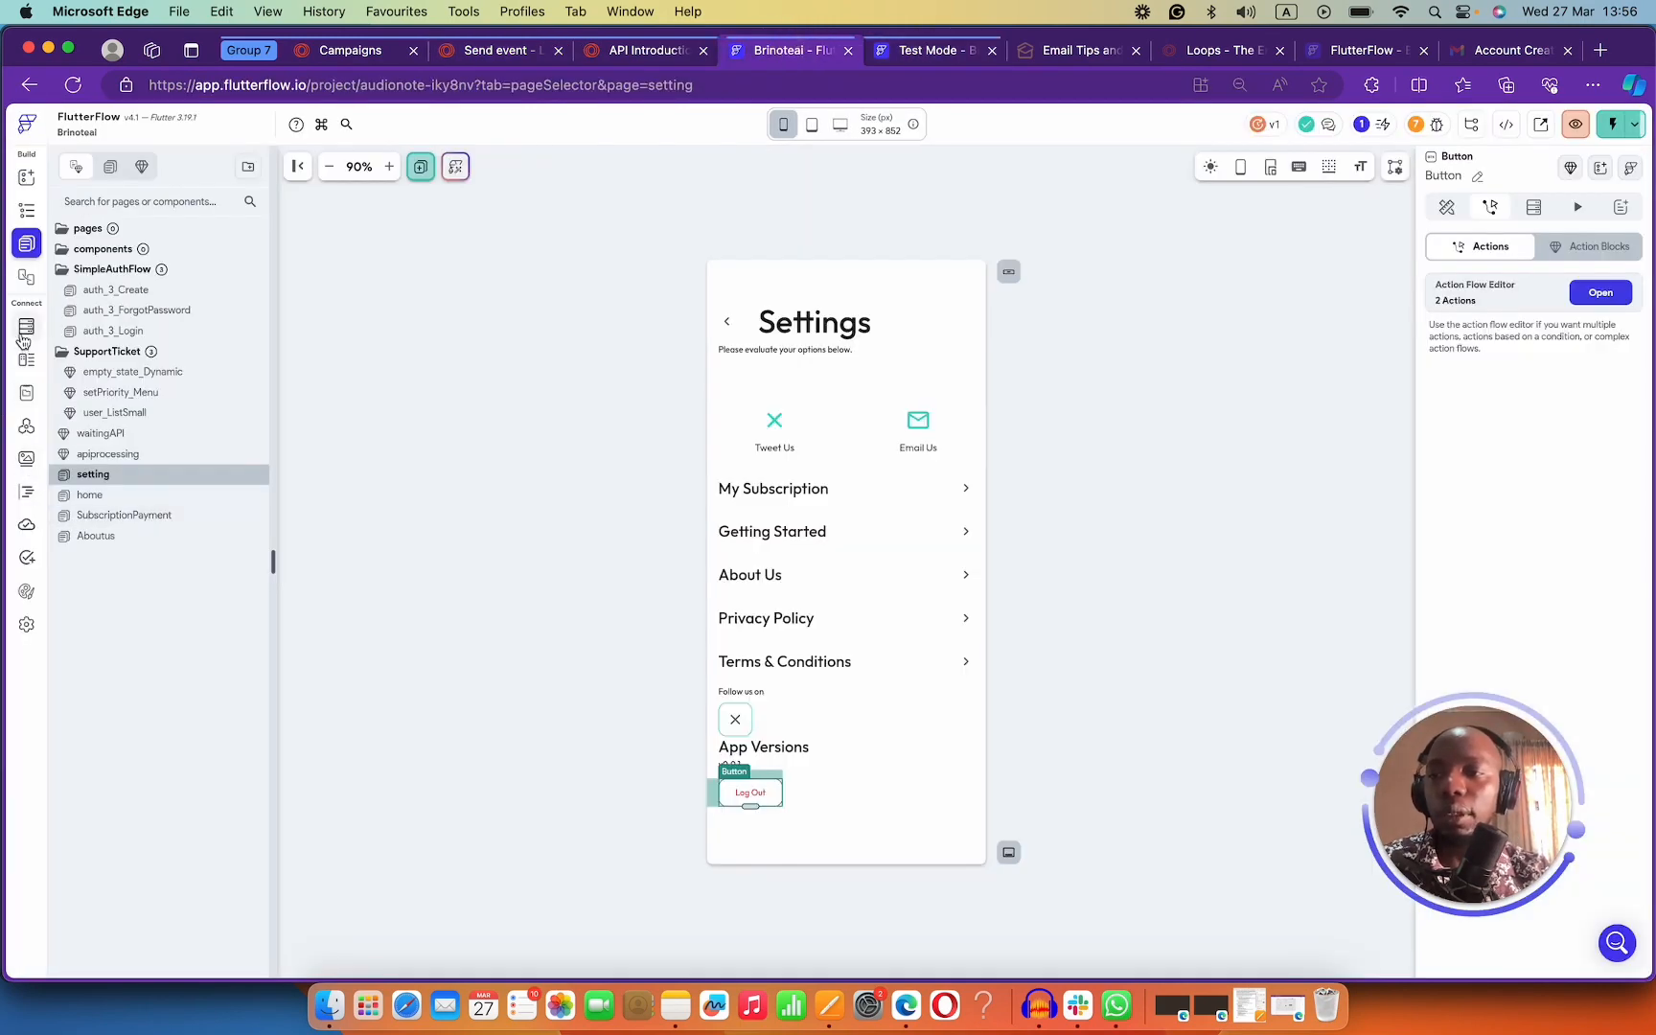
# Add "userGroup": "loops" to the Authentication email API call's JSON body.
pyautogui.click(27, 624)
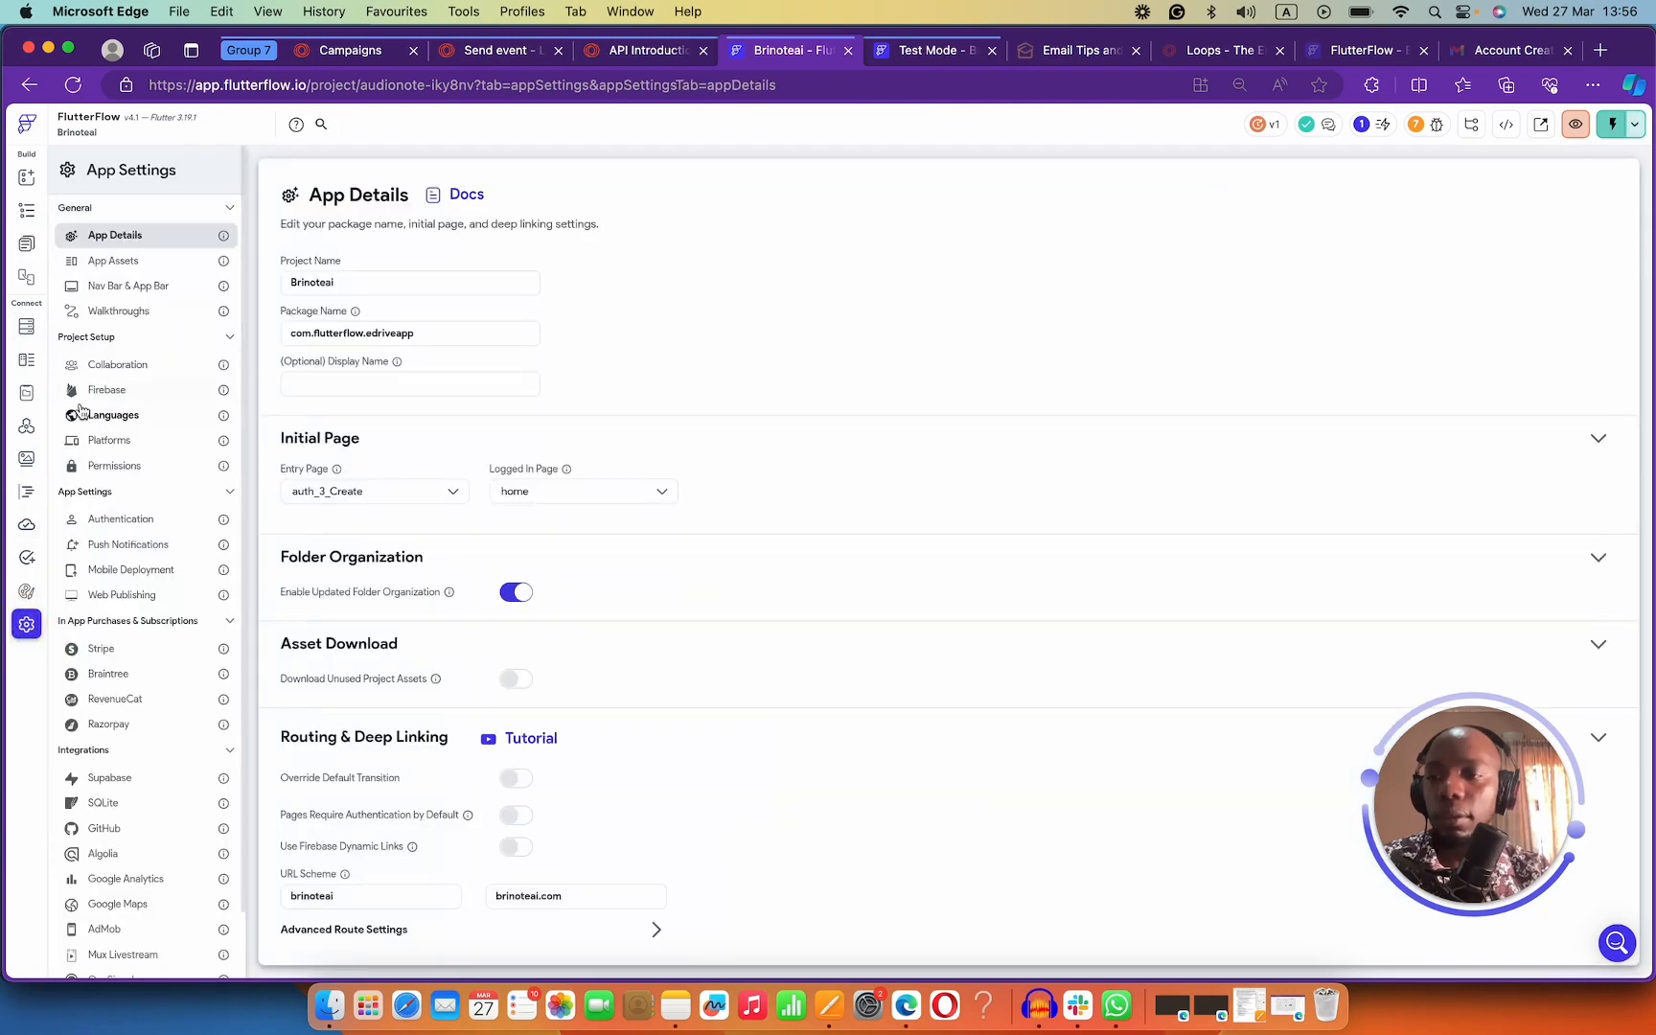
pyautogui.click(26, 425)
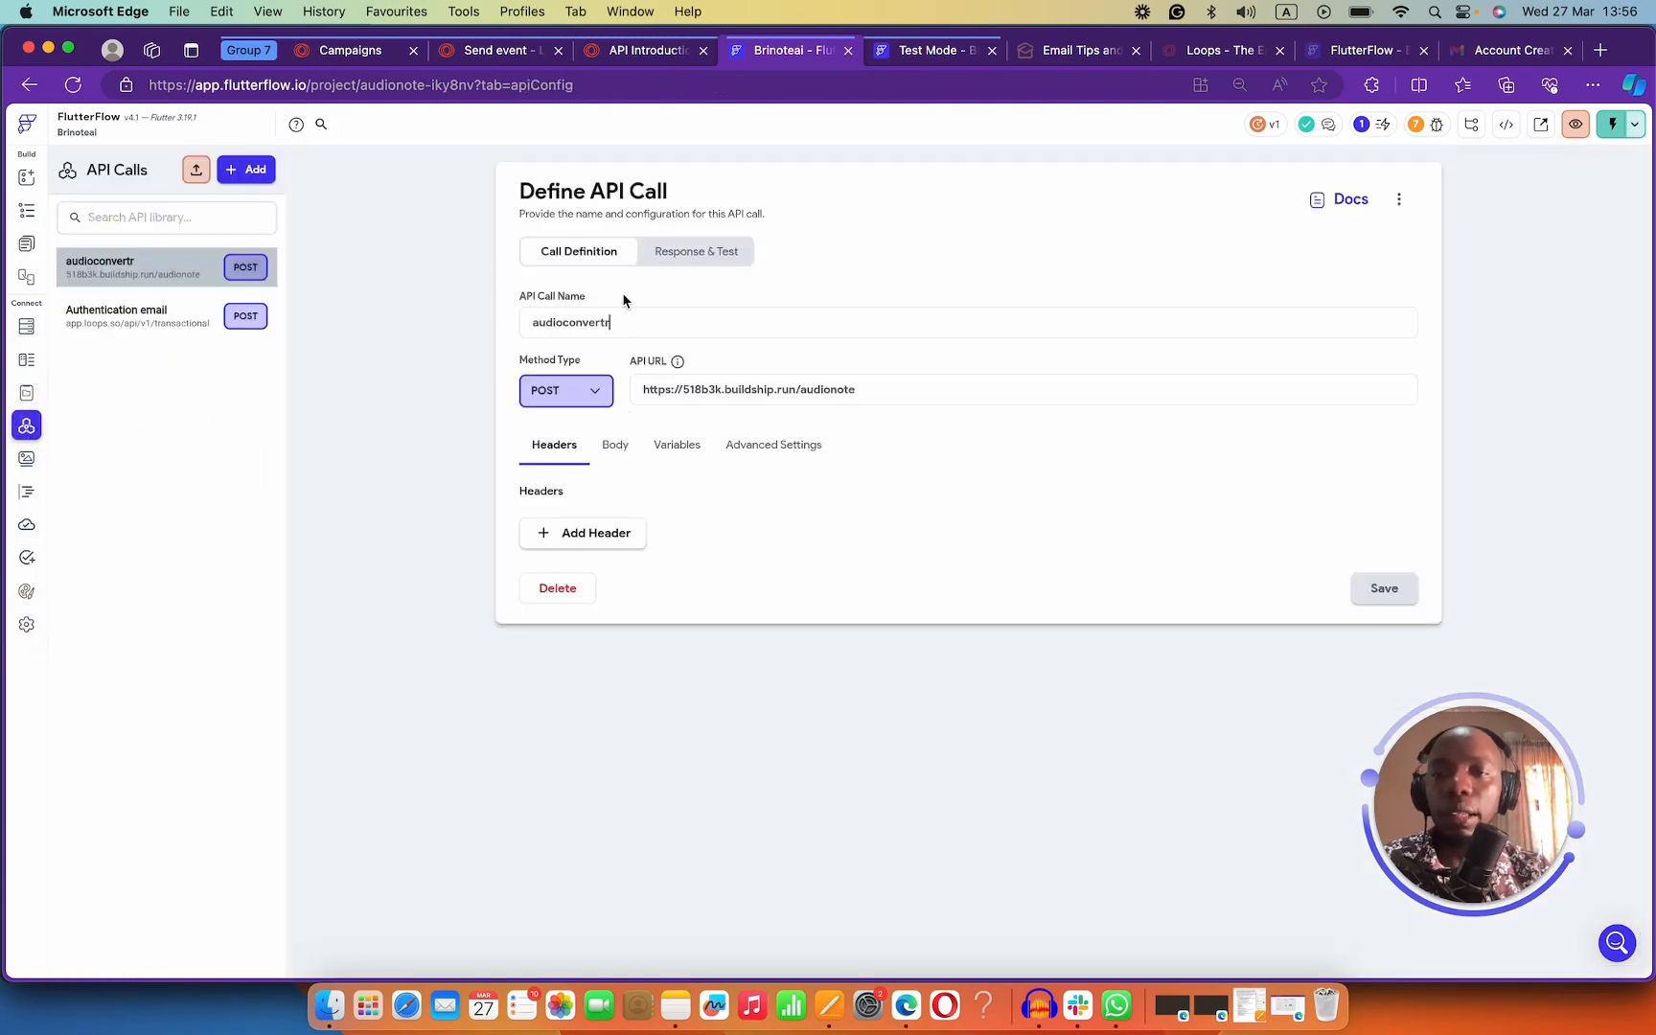
pyautogui.click(618, 445)
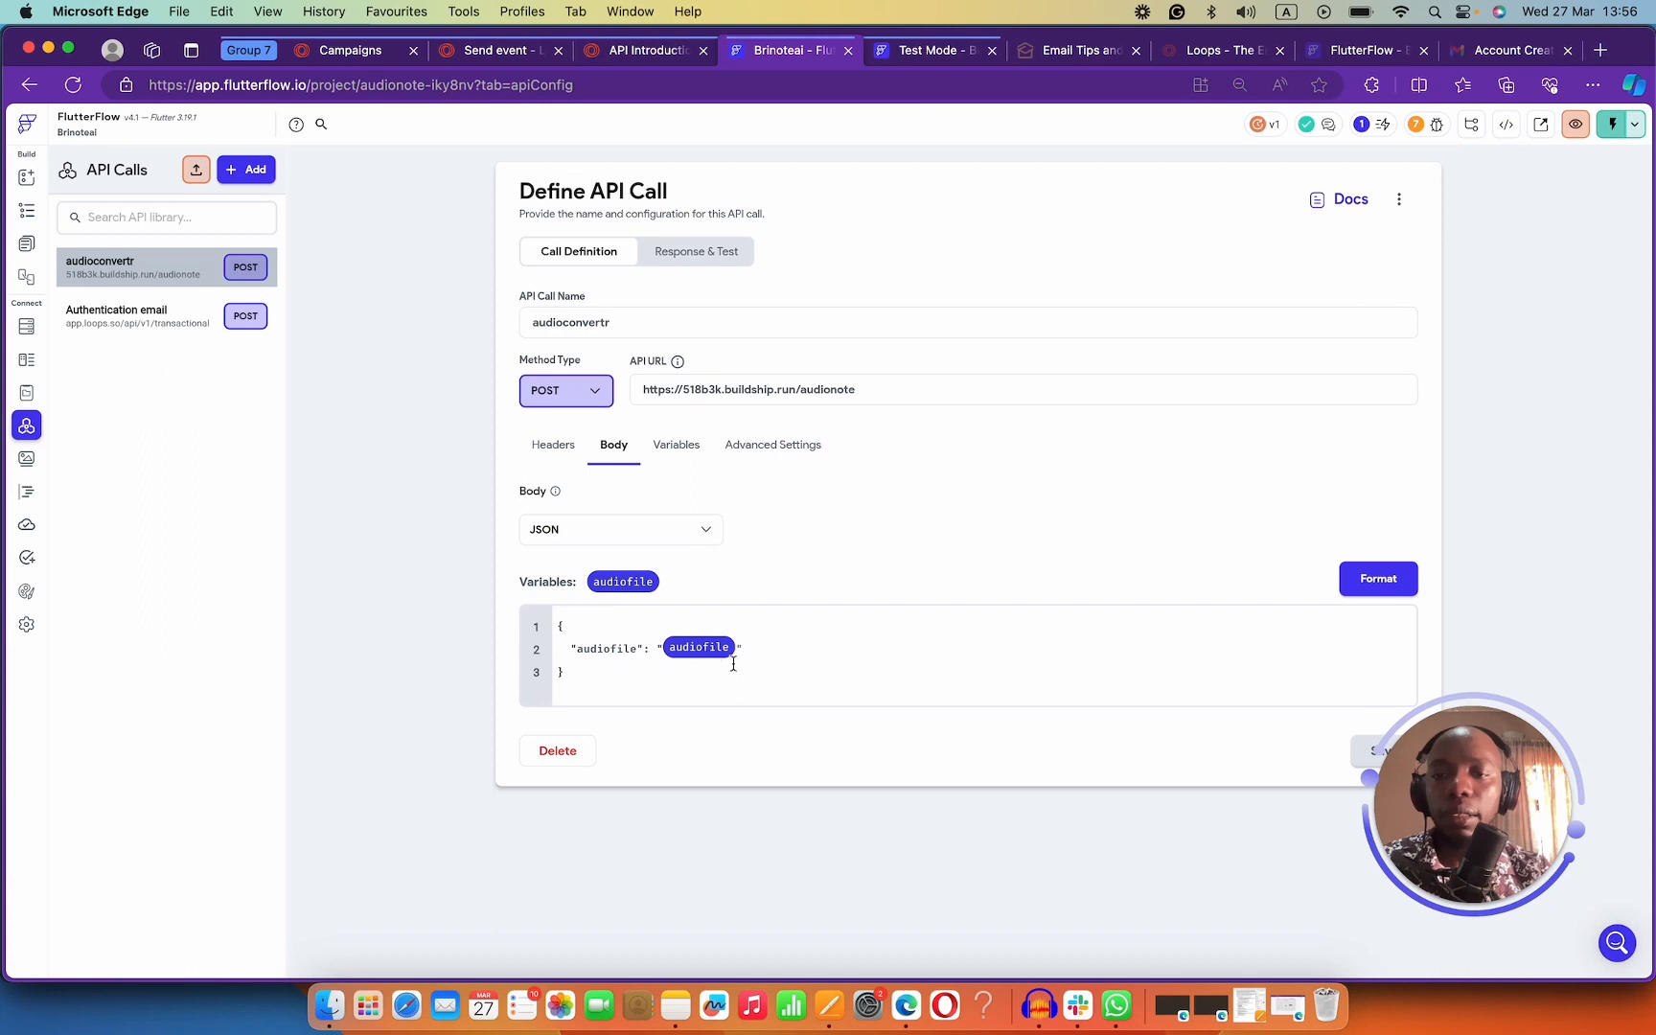
pyautogui.click(151, 317)
pyautogui.click(613, 444)
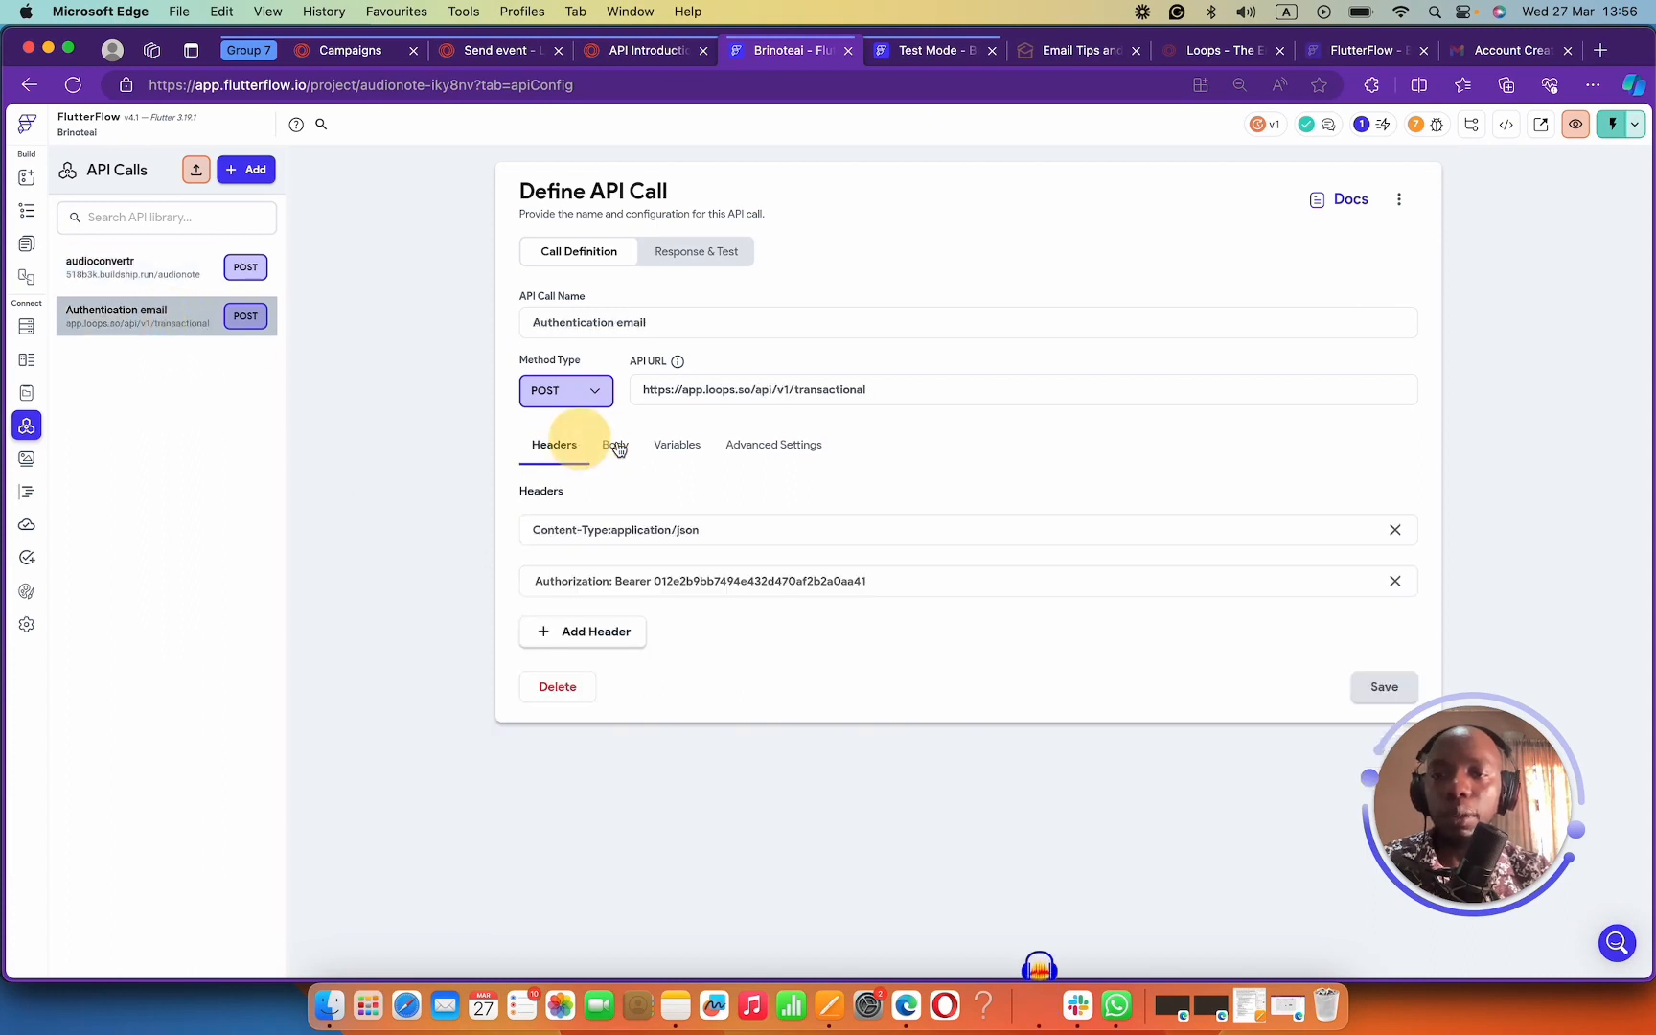
pyautogui.click(703, 671)
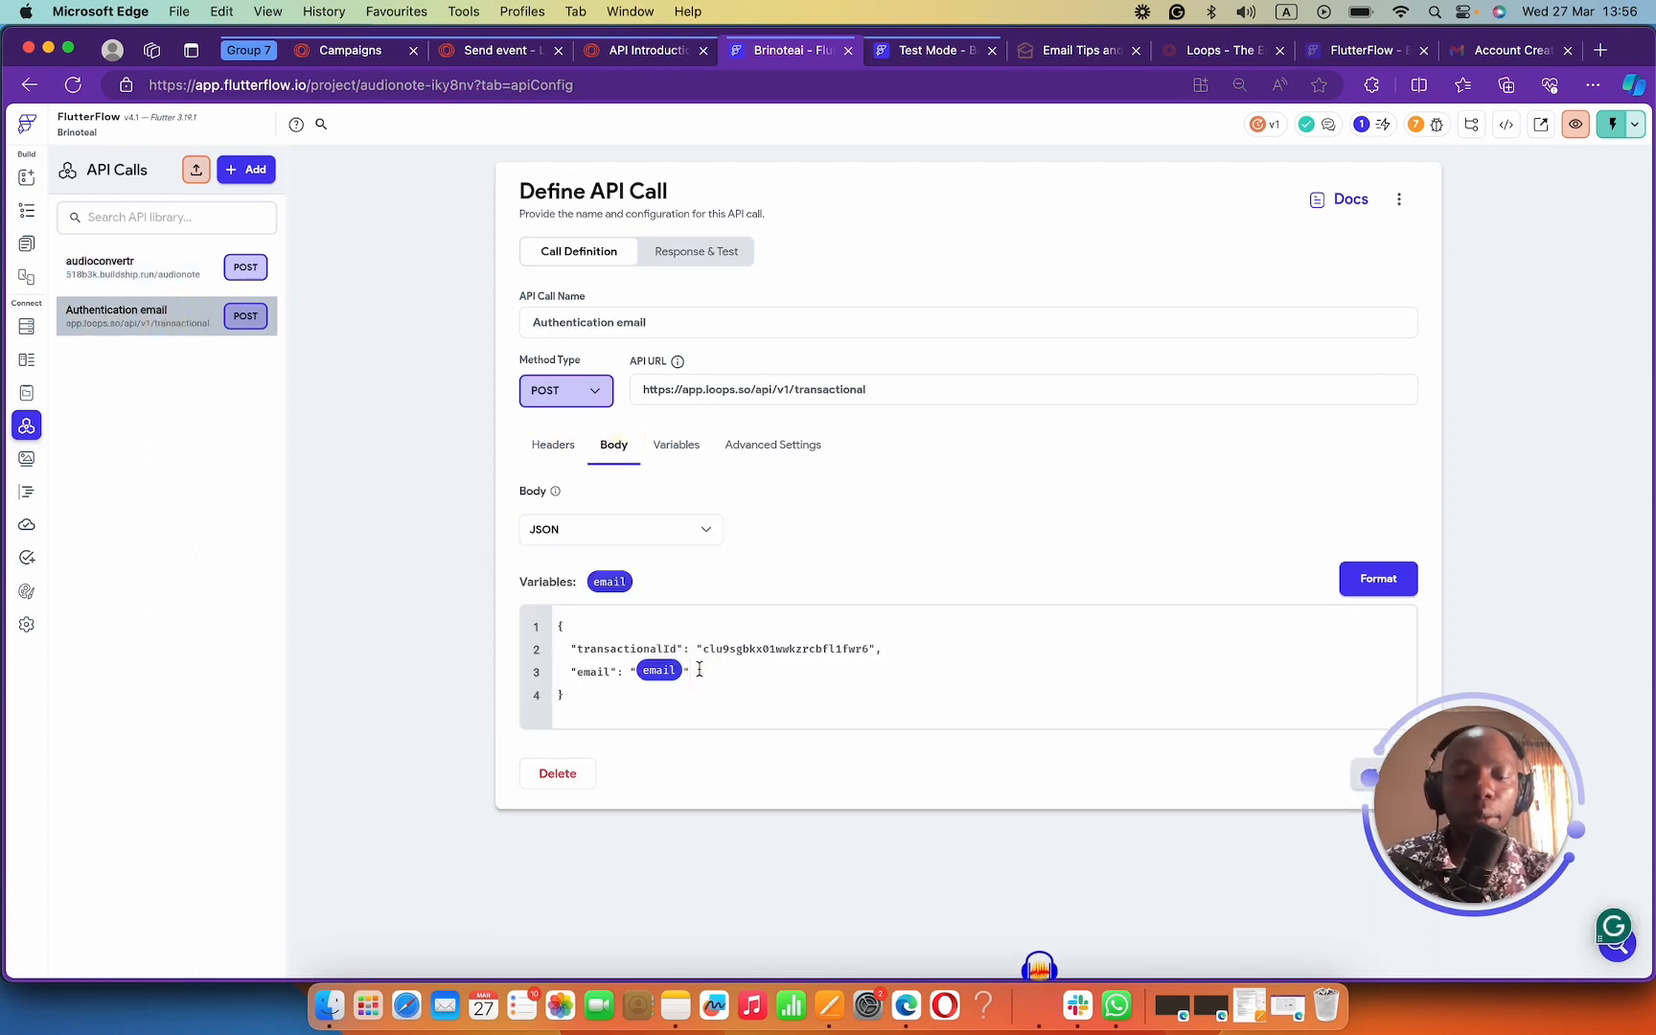
pyautogui.write(',')
pyautogui.press('Return')
pyautogui.press('super+v')
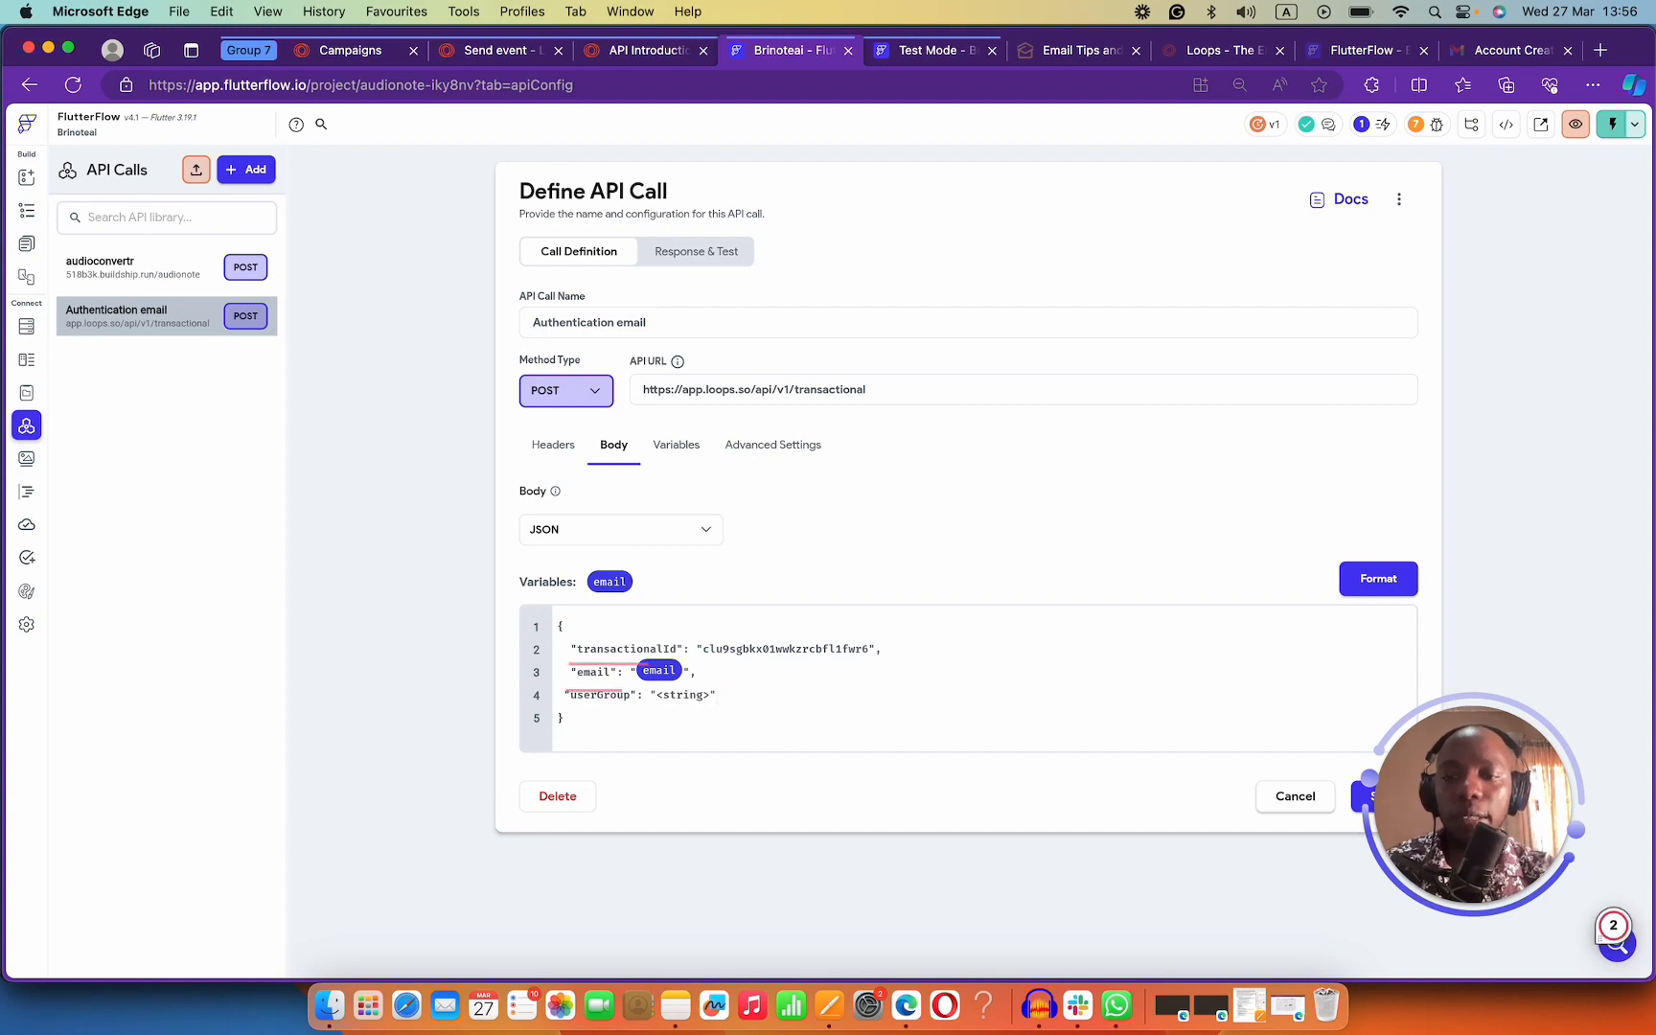
pyautogui.click(711, 694)
pyautogui.press('BackSpace')
pyautogui.press('BackSpace')
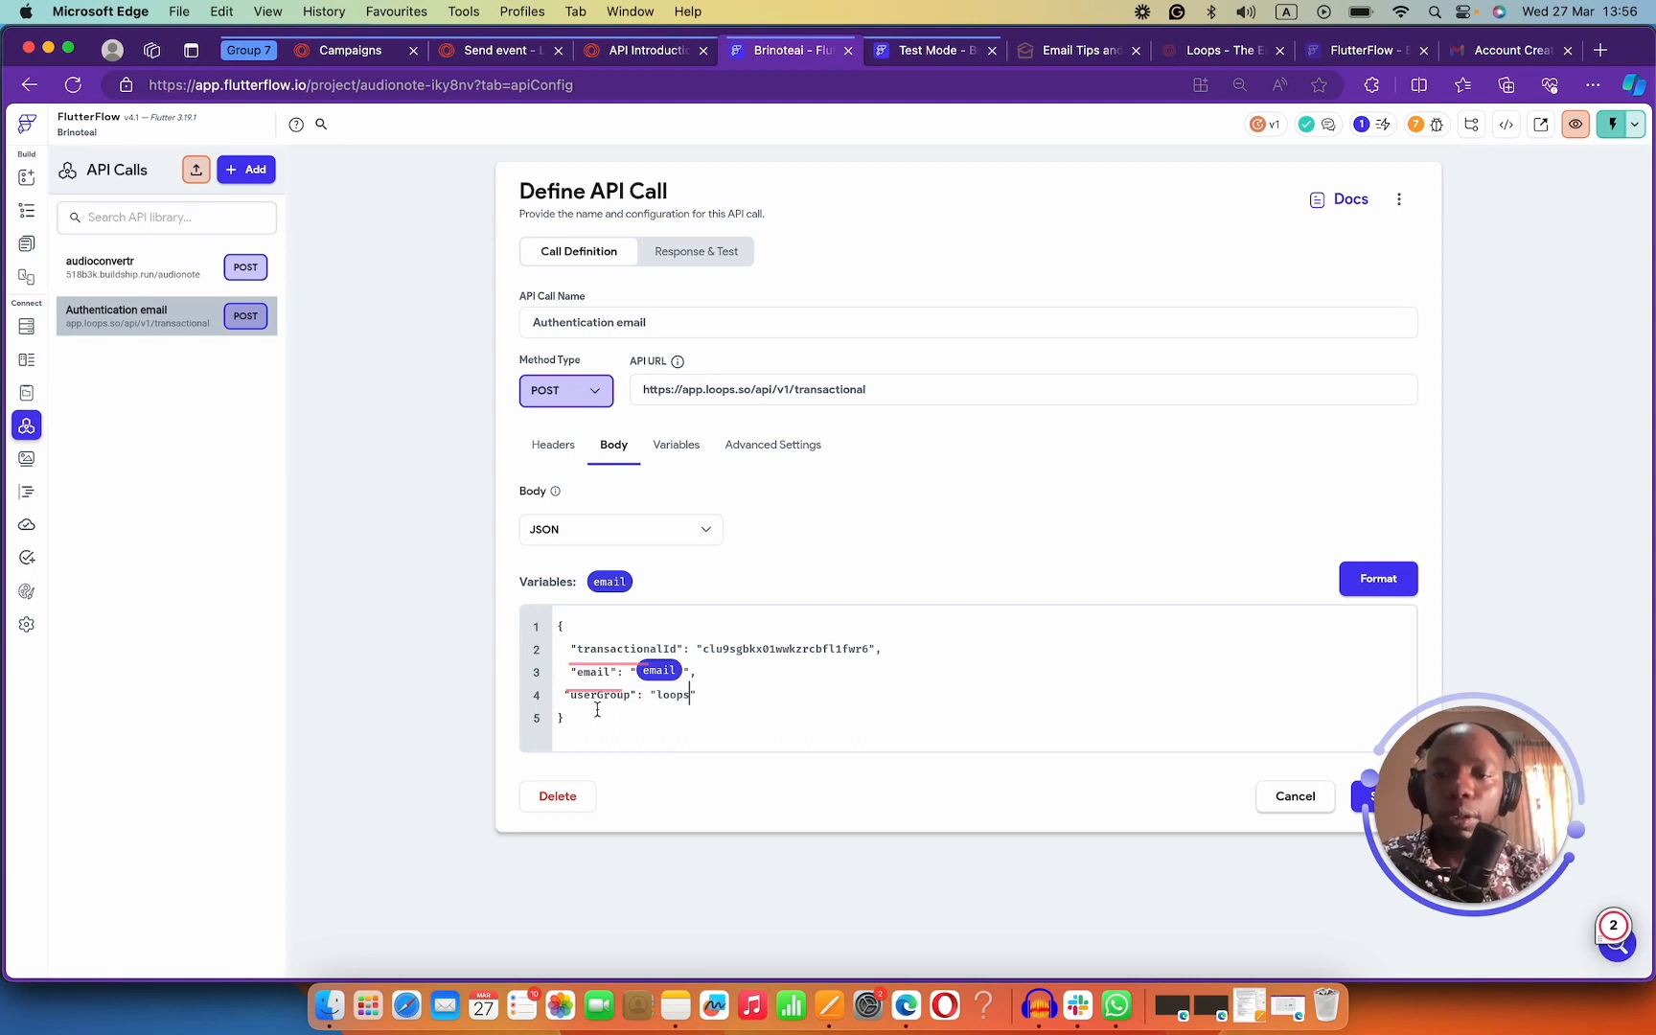
pyautogui.click(730, 710)
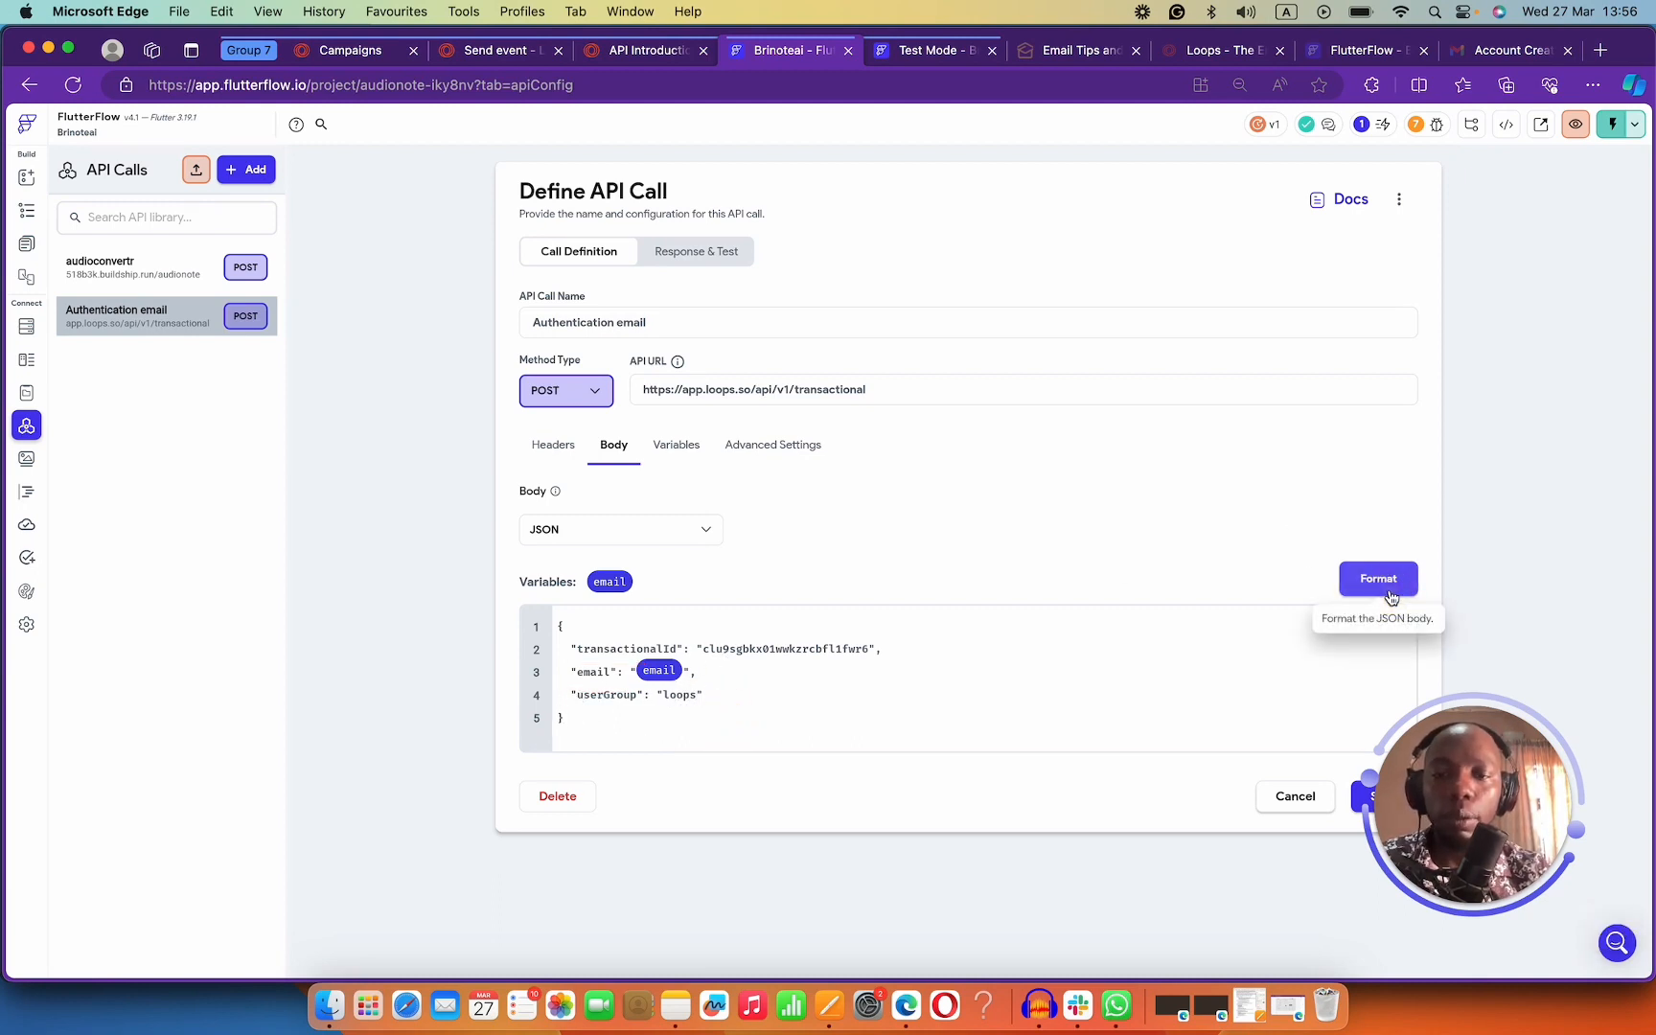
# Test the Authentication email API call and confirm a 200 success response.
pyautogui.click(709, 254)
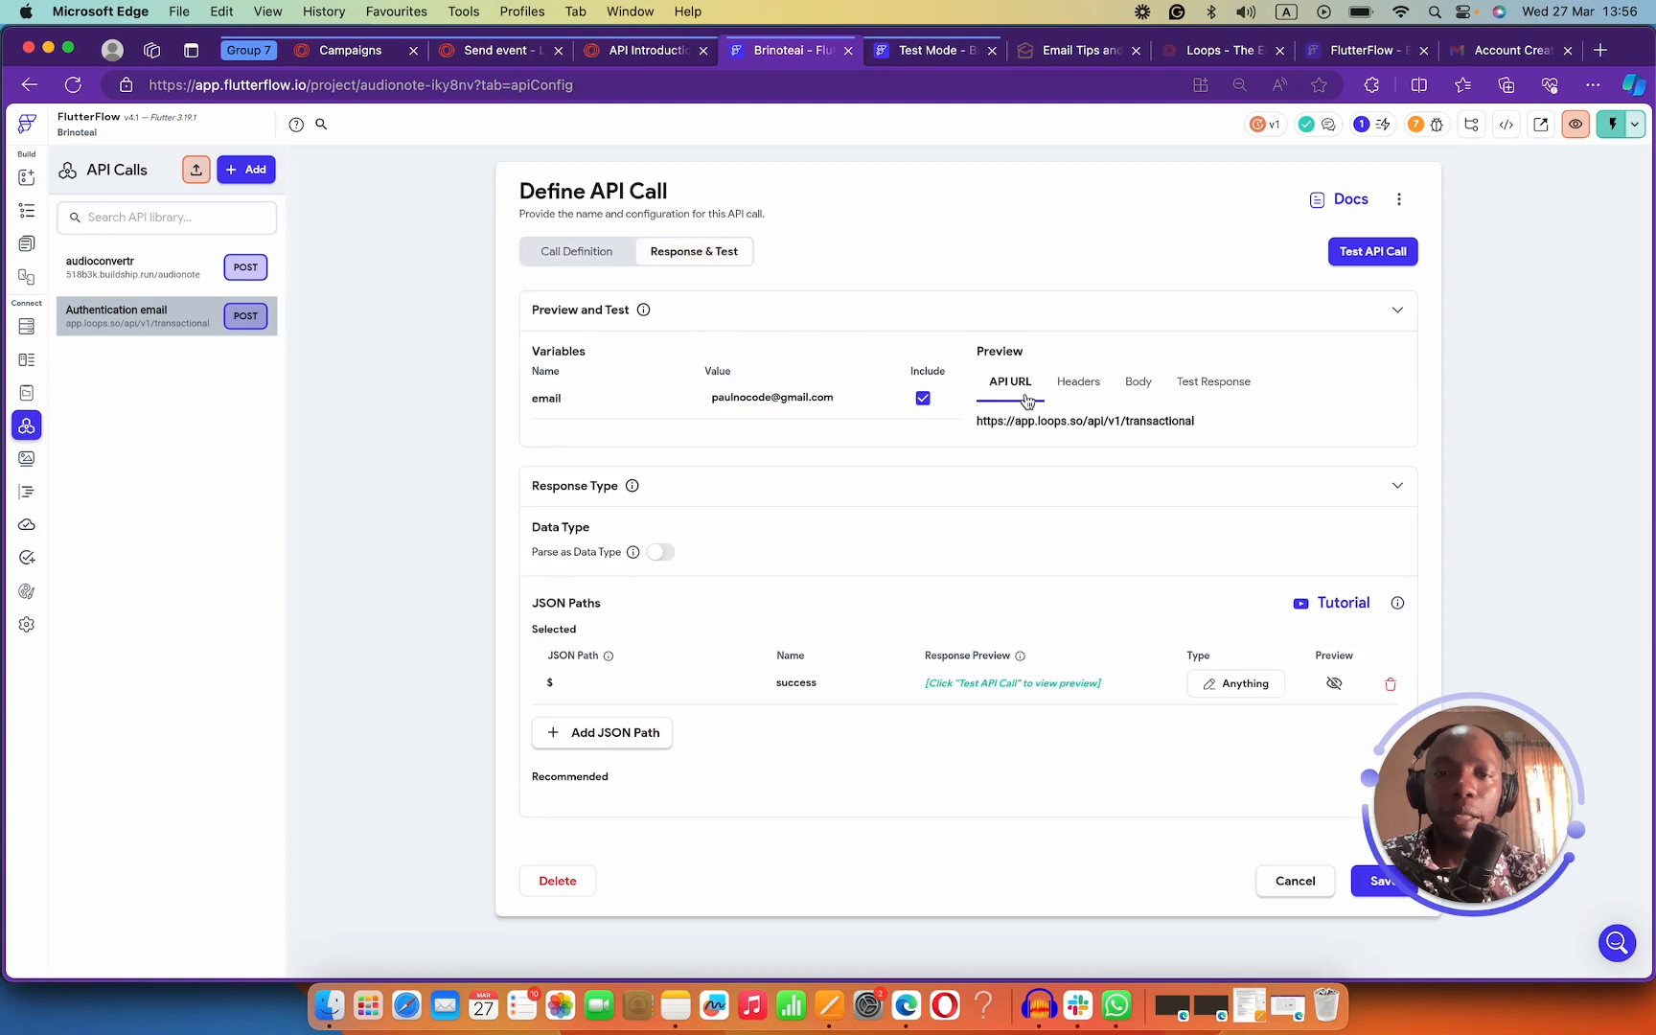
pyautogui.click(1374, 252)
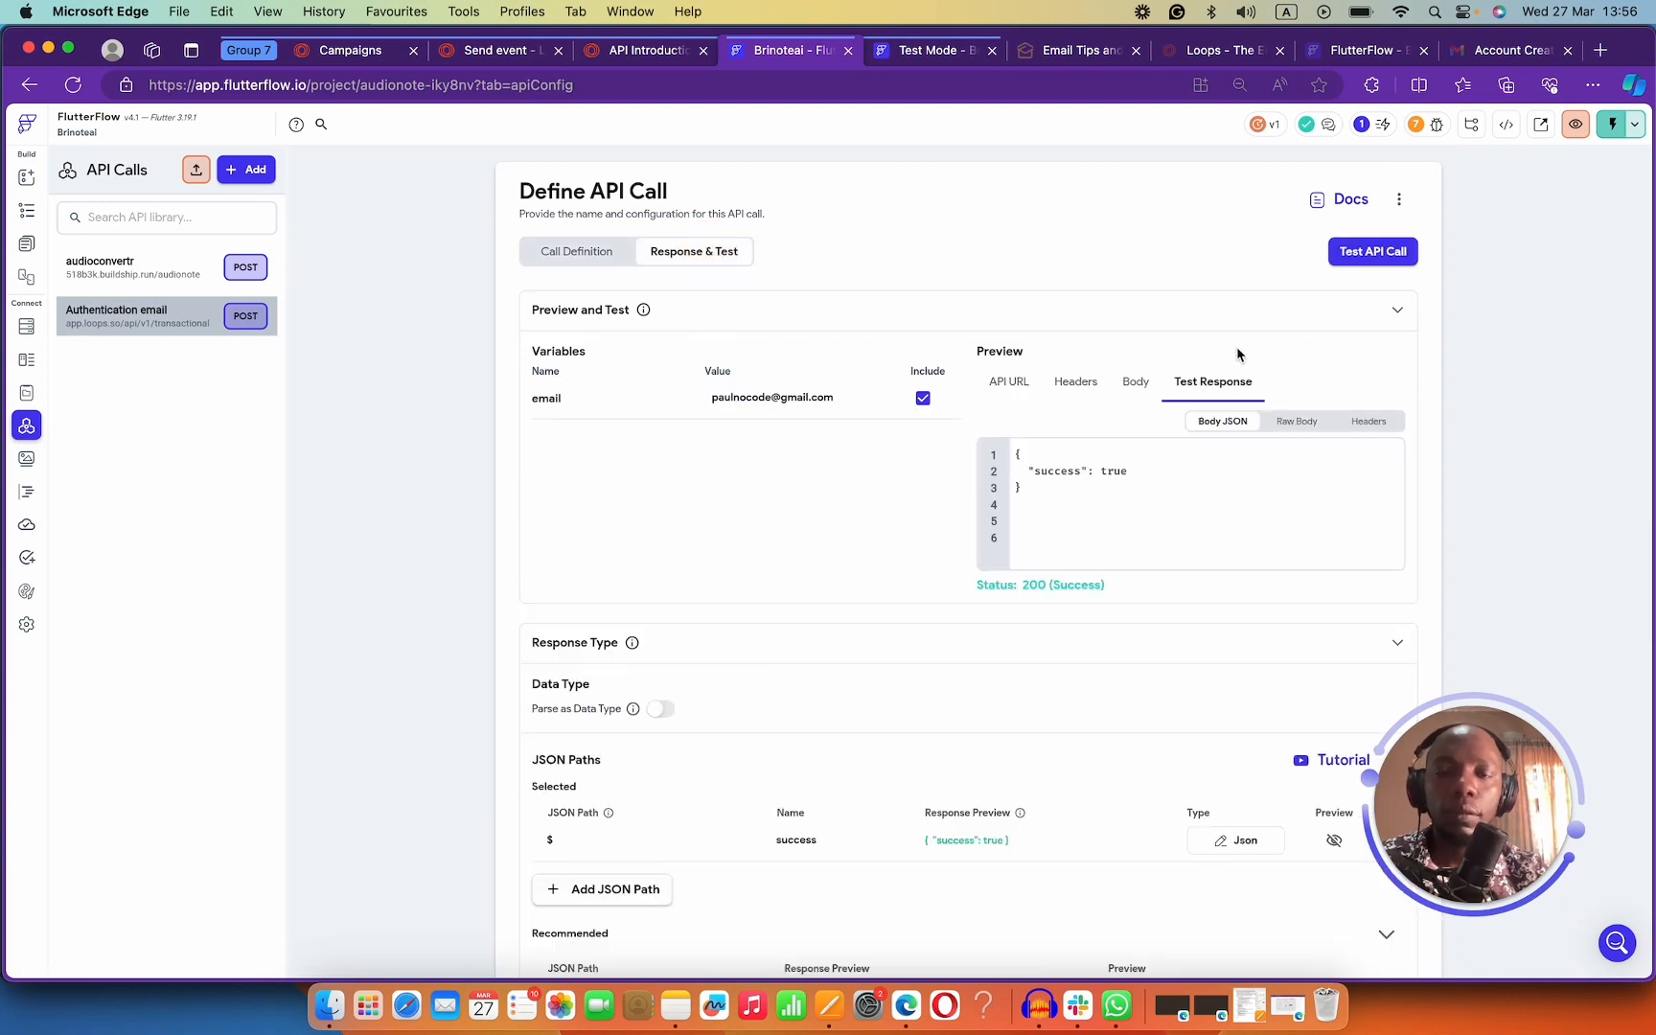
pyautogui.scroll(-3, 1100, 456)
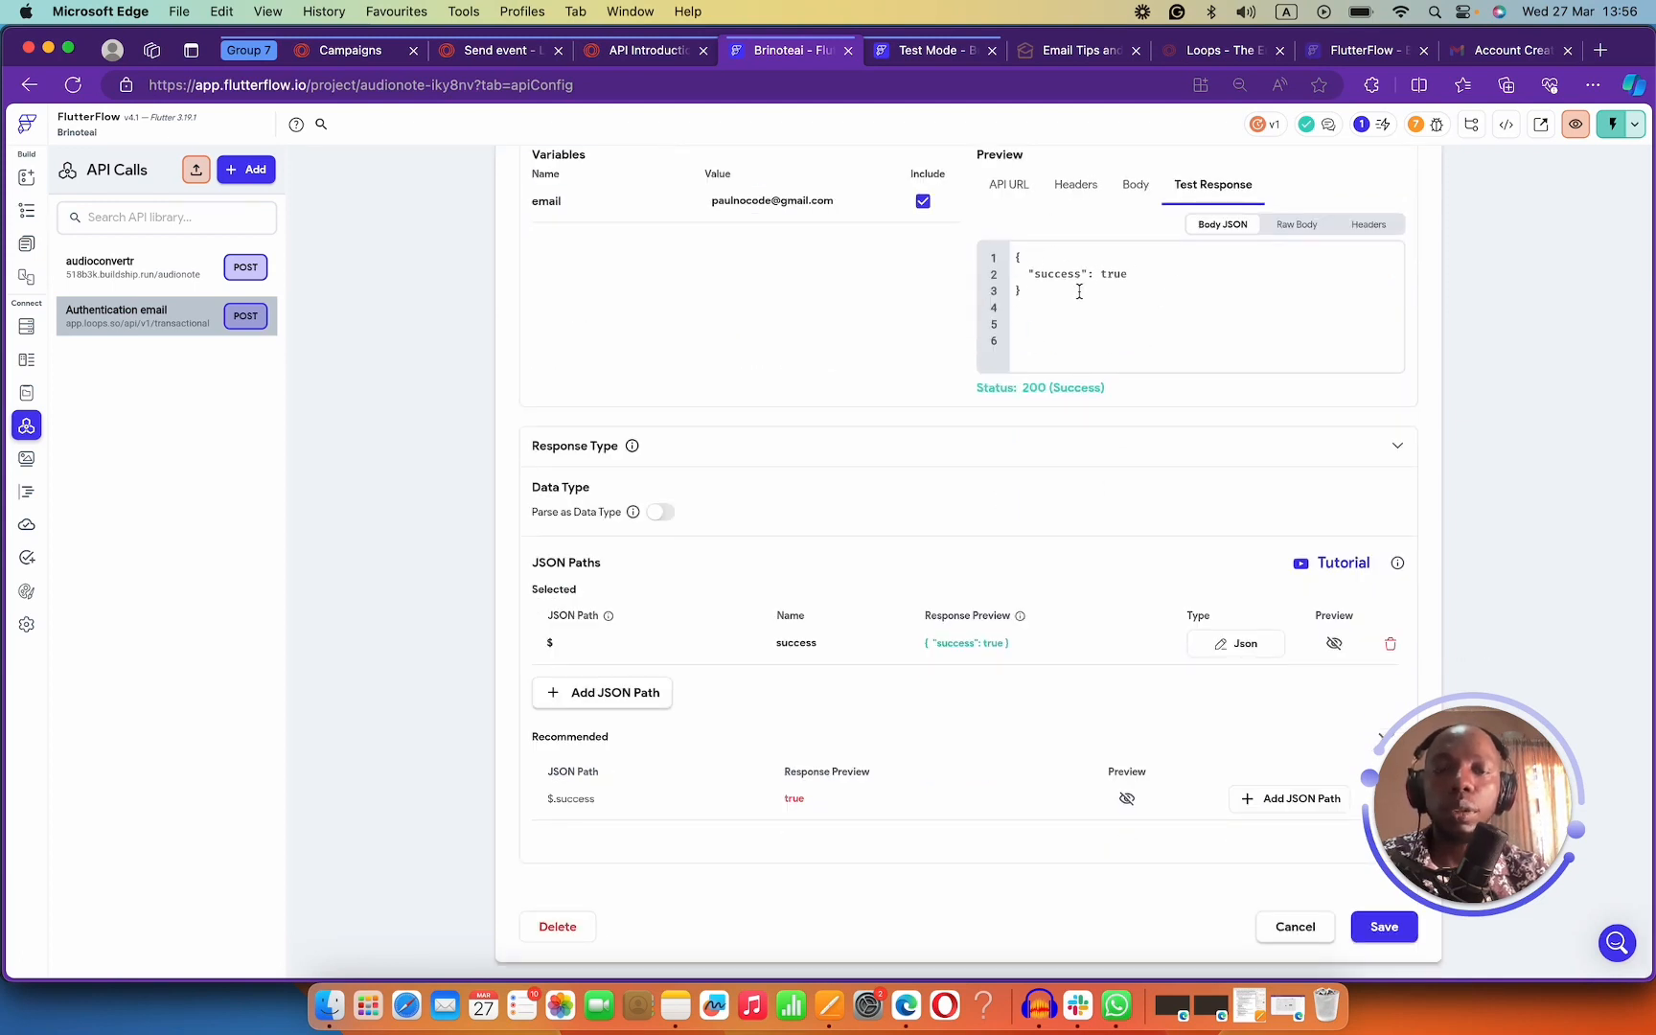
pyautogui.scroll(3, 1080, 291)
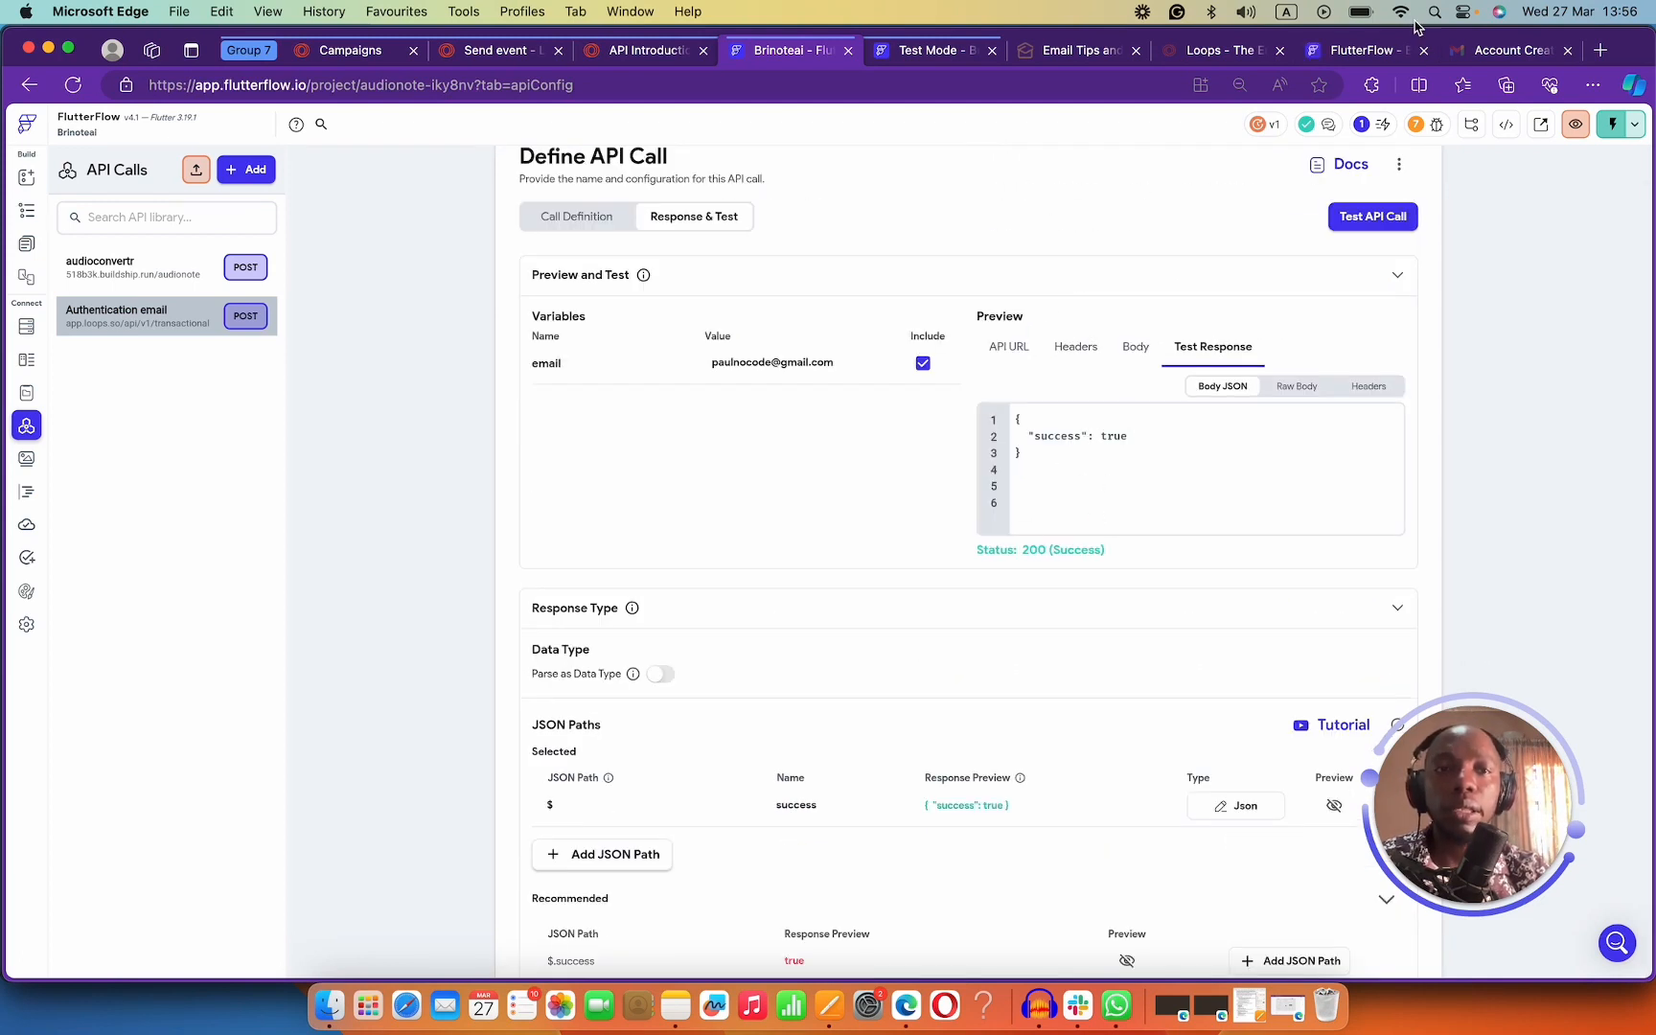
pyautogui.click(1472, 50)
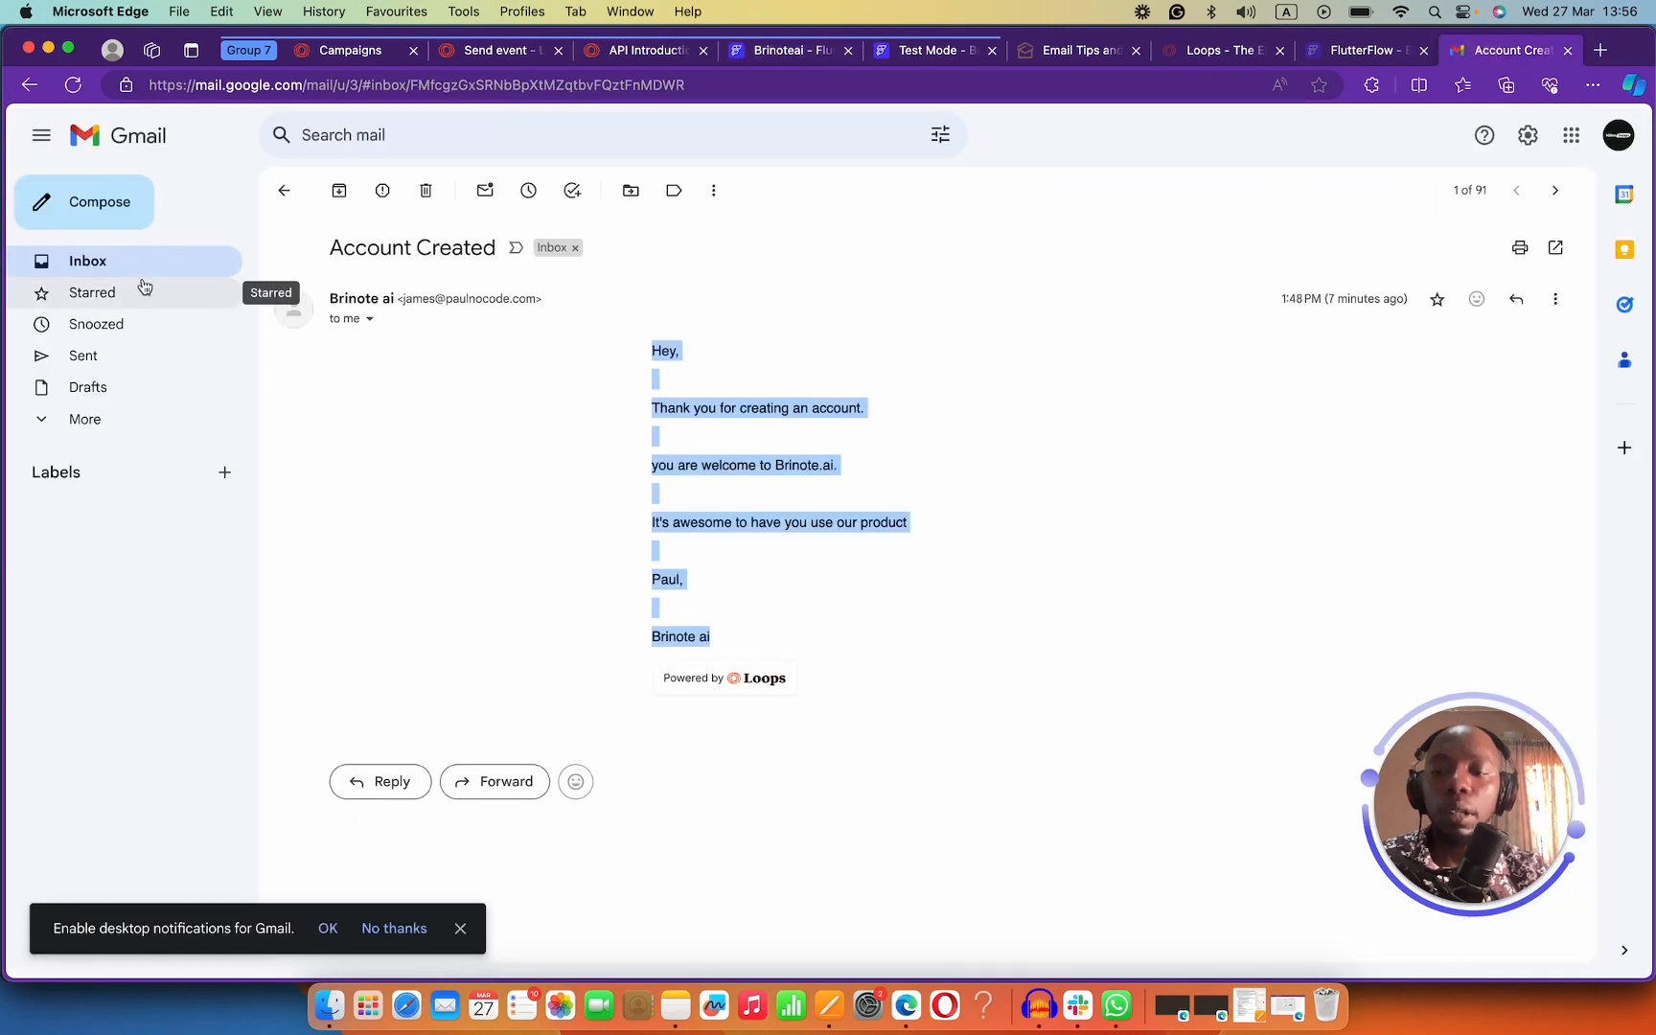
# In the other Gmail account, open the Account Created conversation and read the welcome email.
pyautogui.click(423, 197)
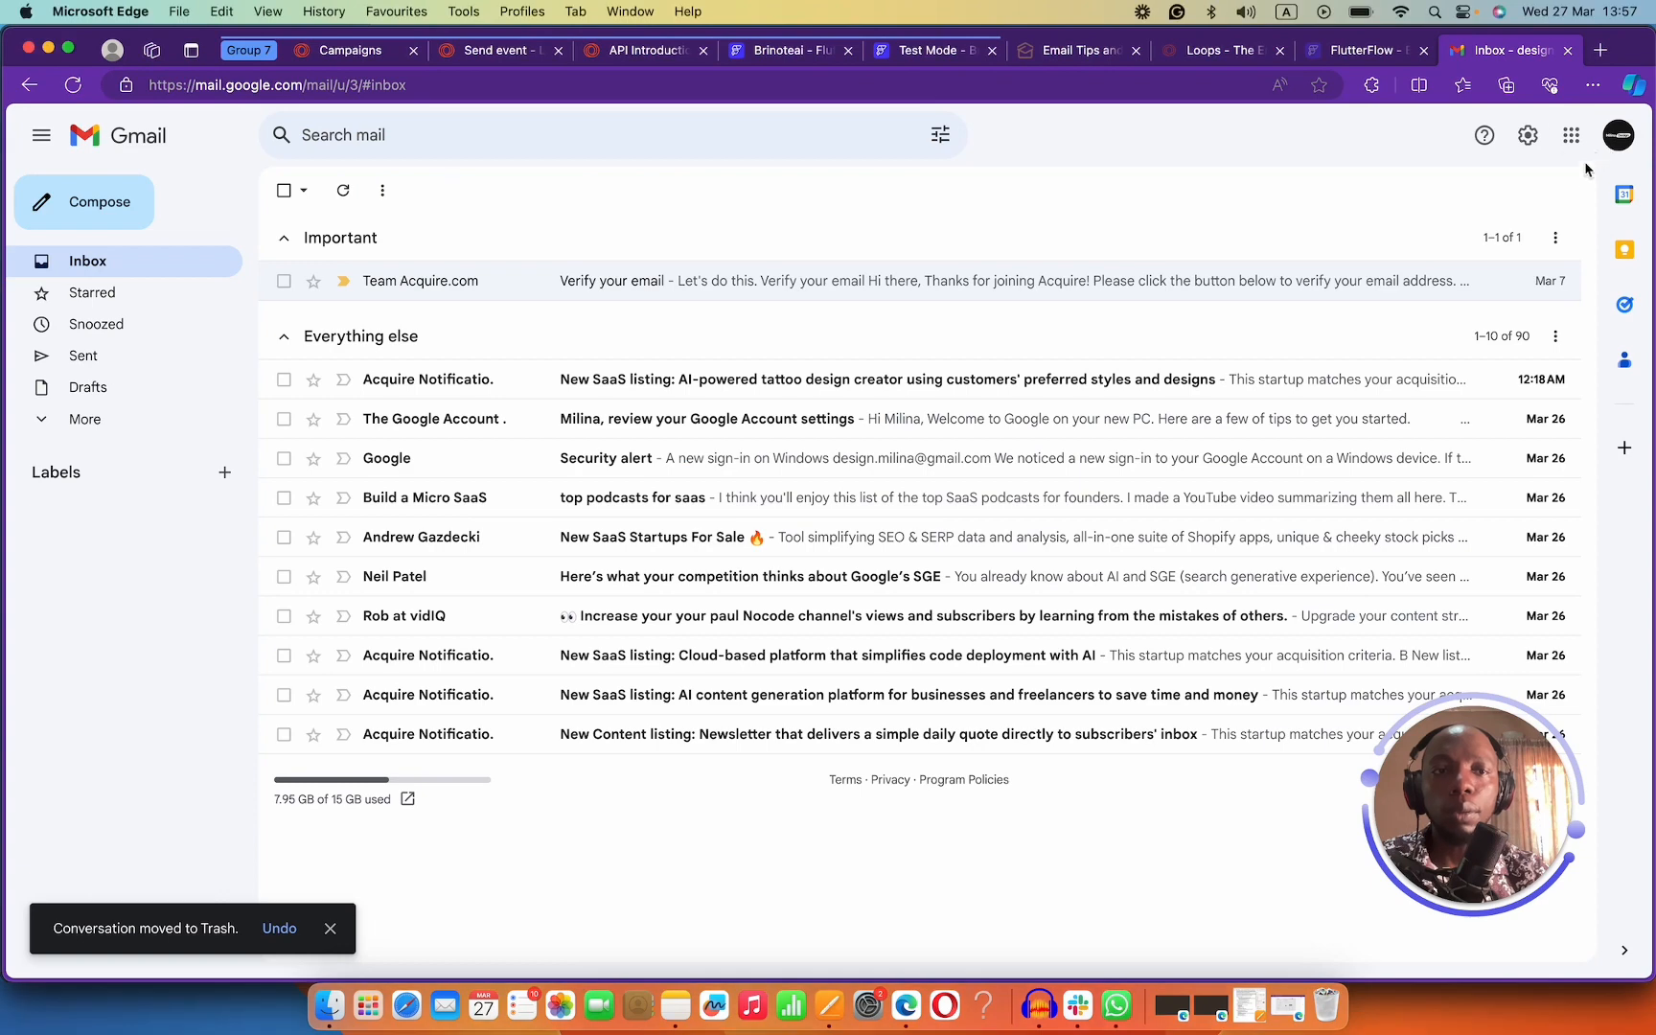
pyautogui.click(1618, 135)
pyautogui.click(1385, 510)
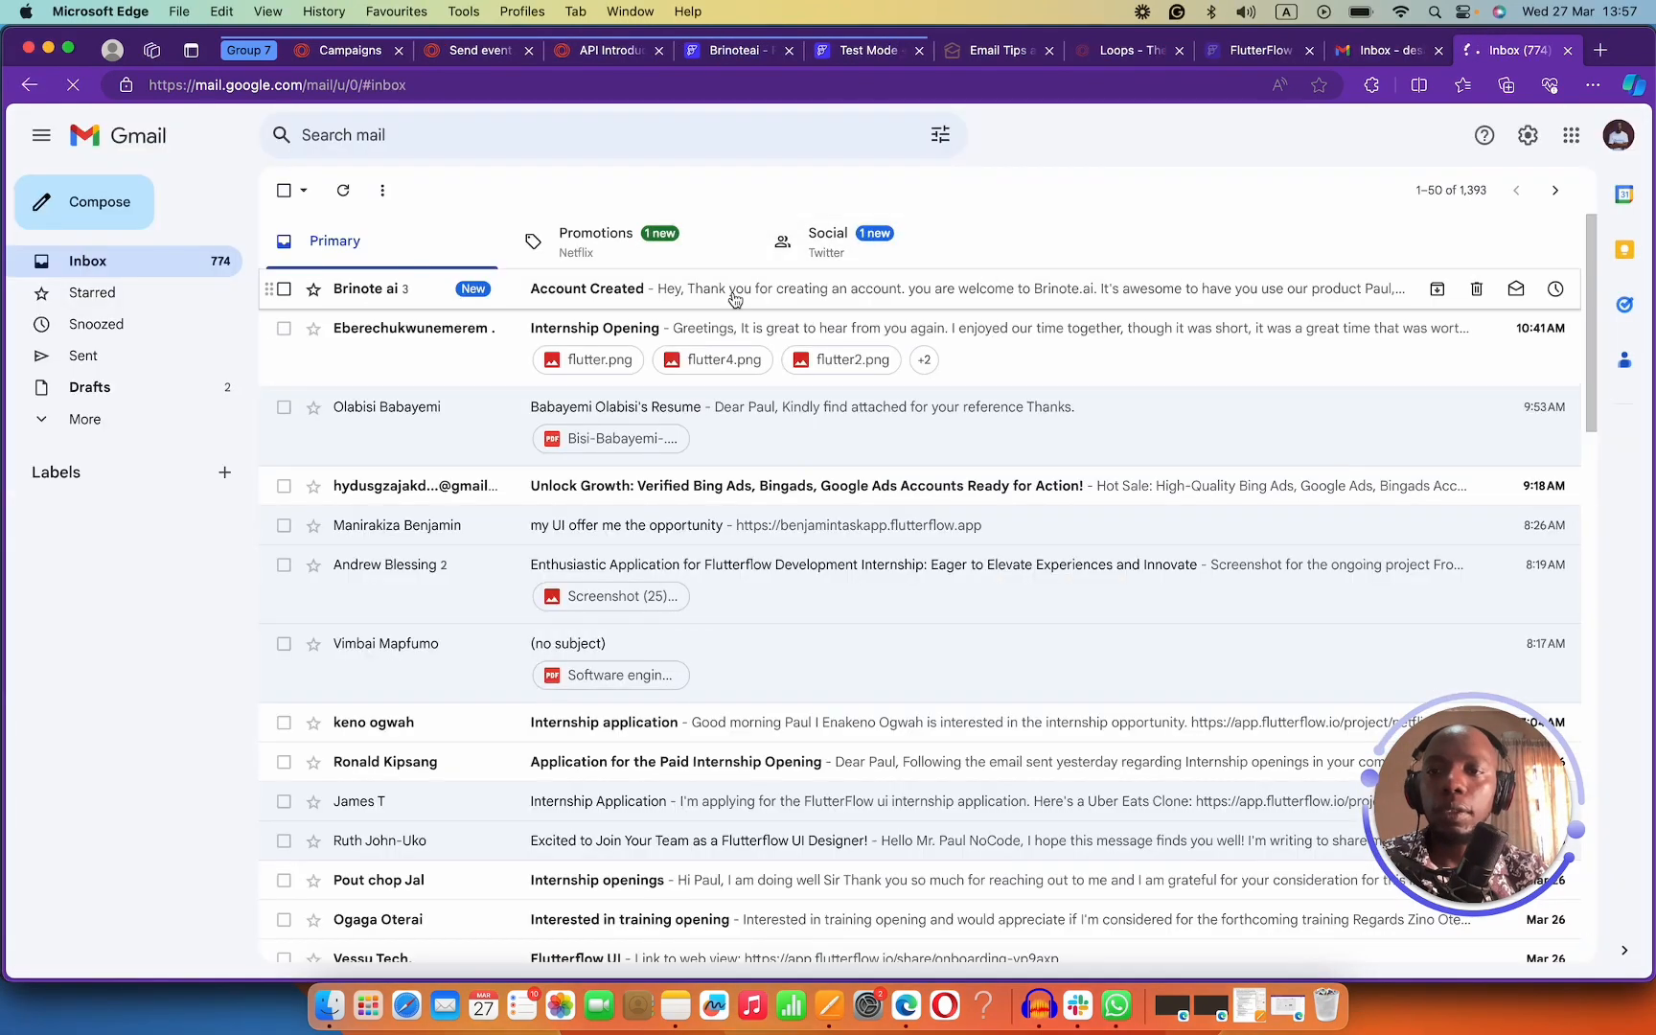
pyautogui.click(710, 292)
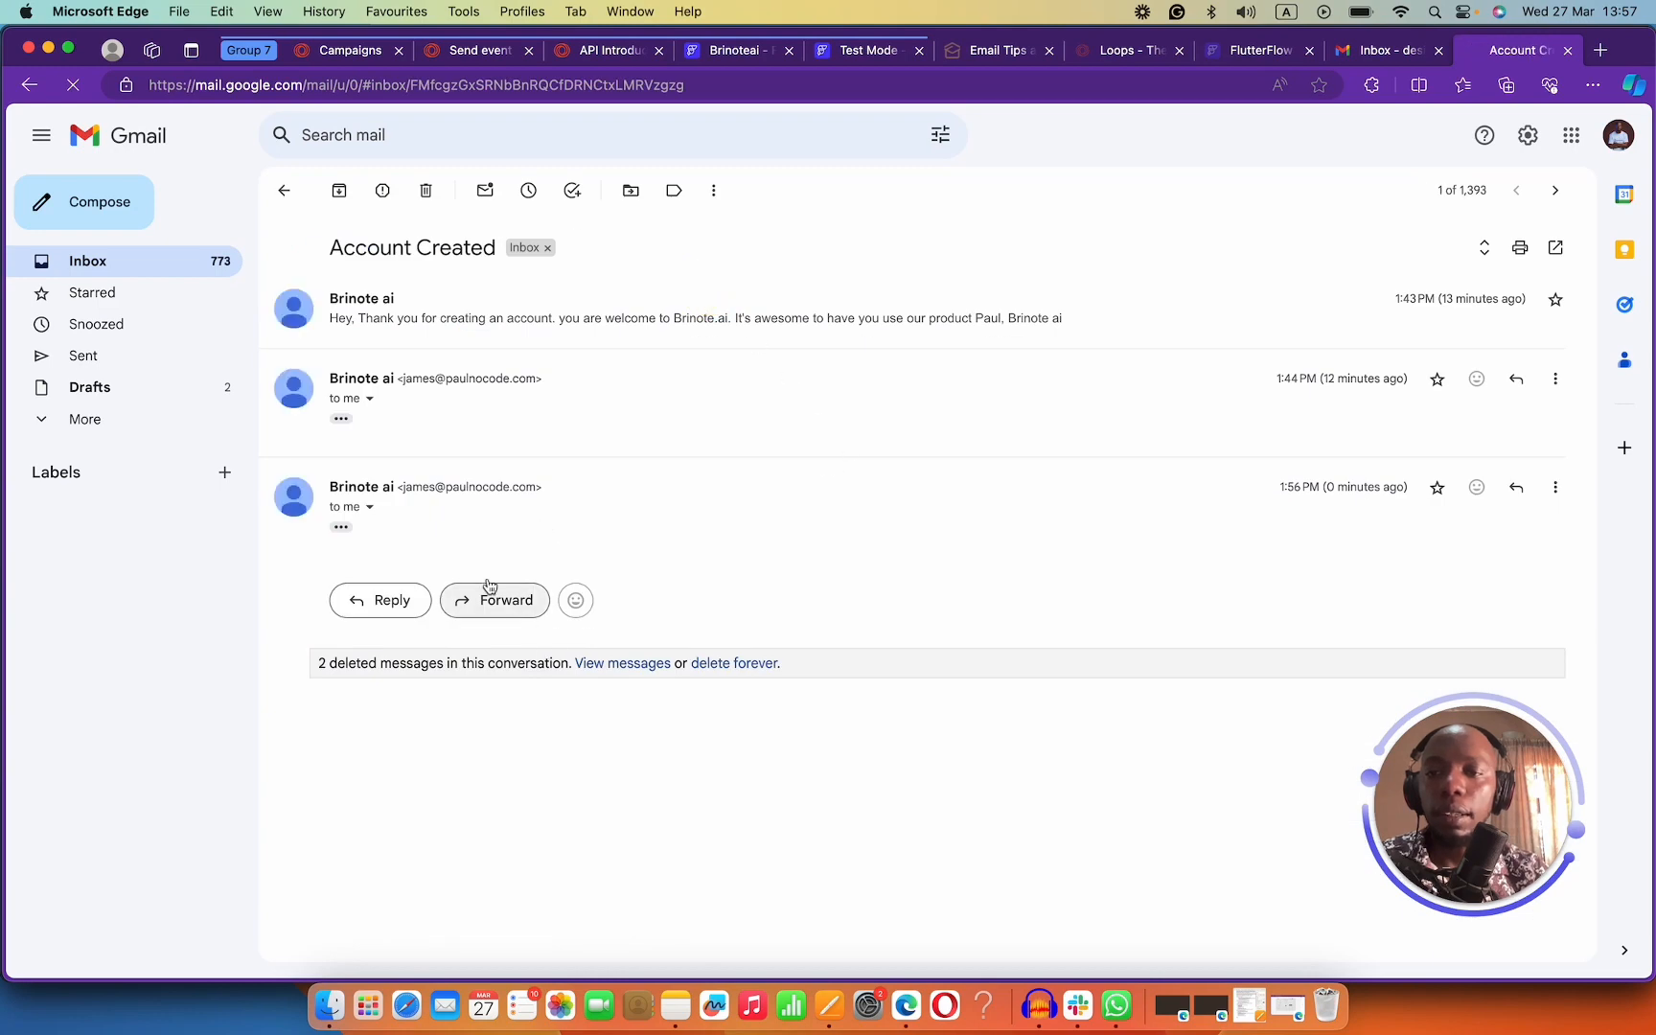
pyautogui.click(341, 529)
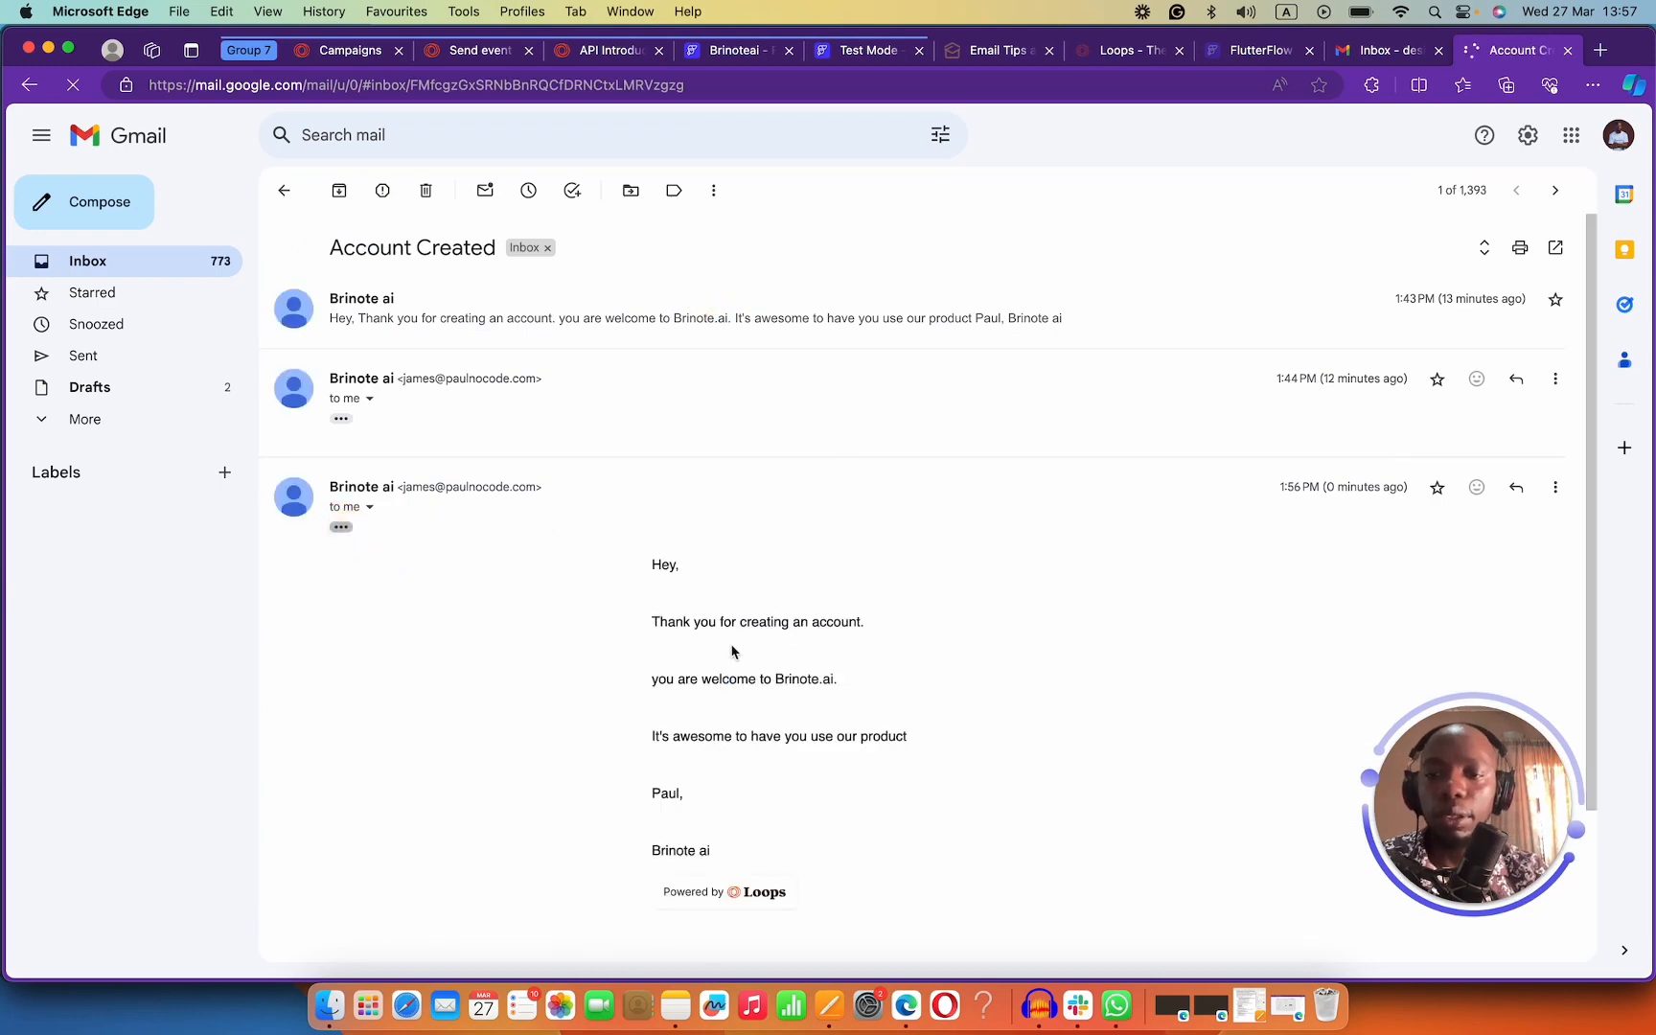
pyautogui.scroll(-1, 728, 650)
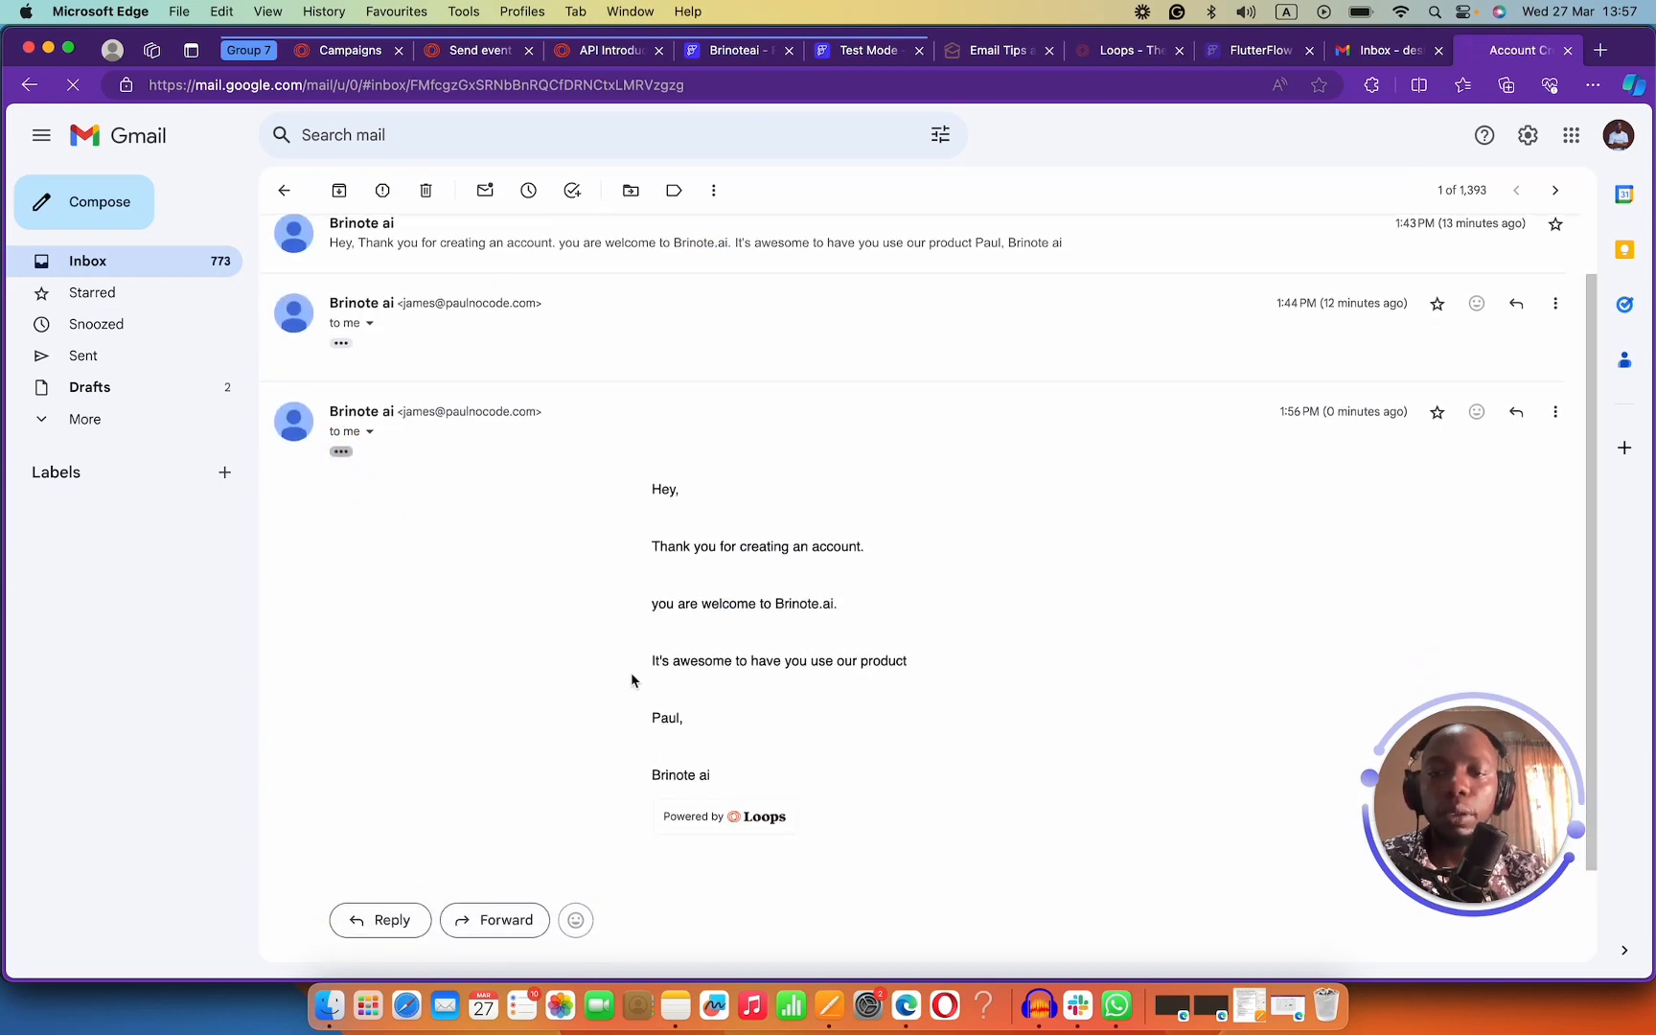
pyautogui.moveTo(728, 783); pyautogui.dragTo(625, 491)
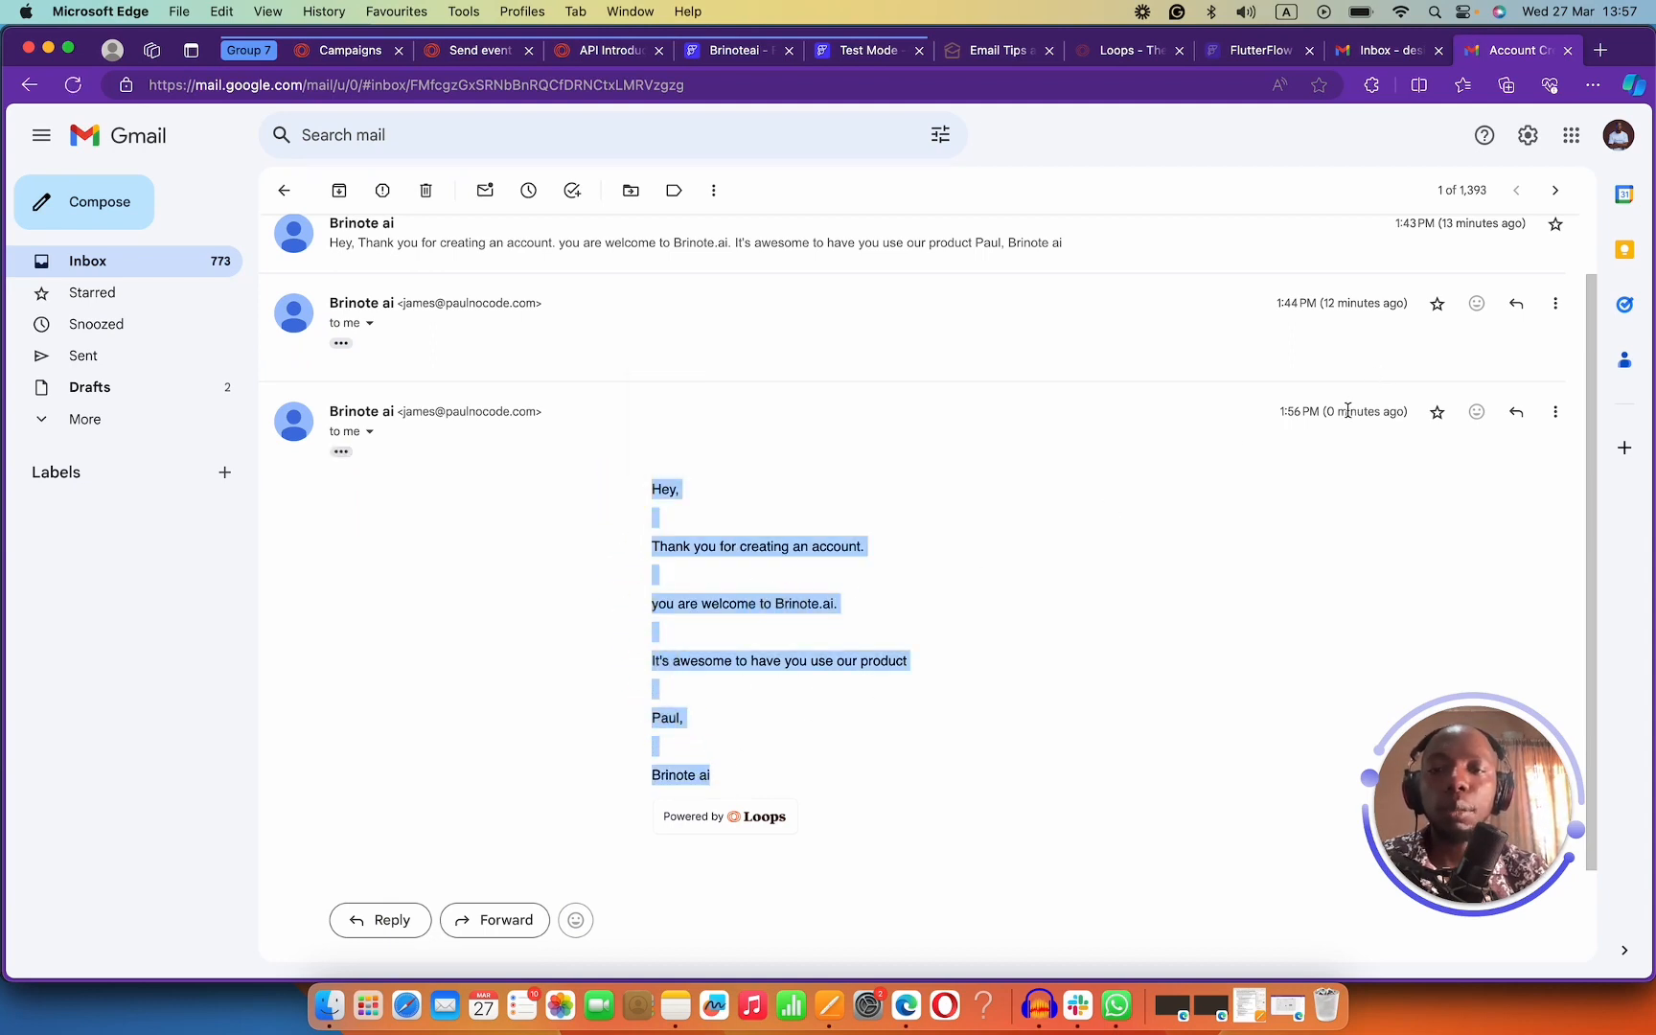
pyautogui.scroll(2, 317, 410)
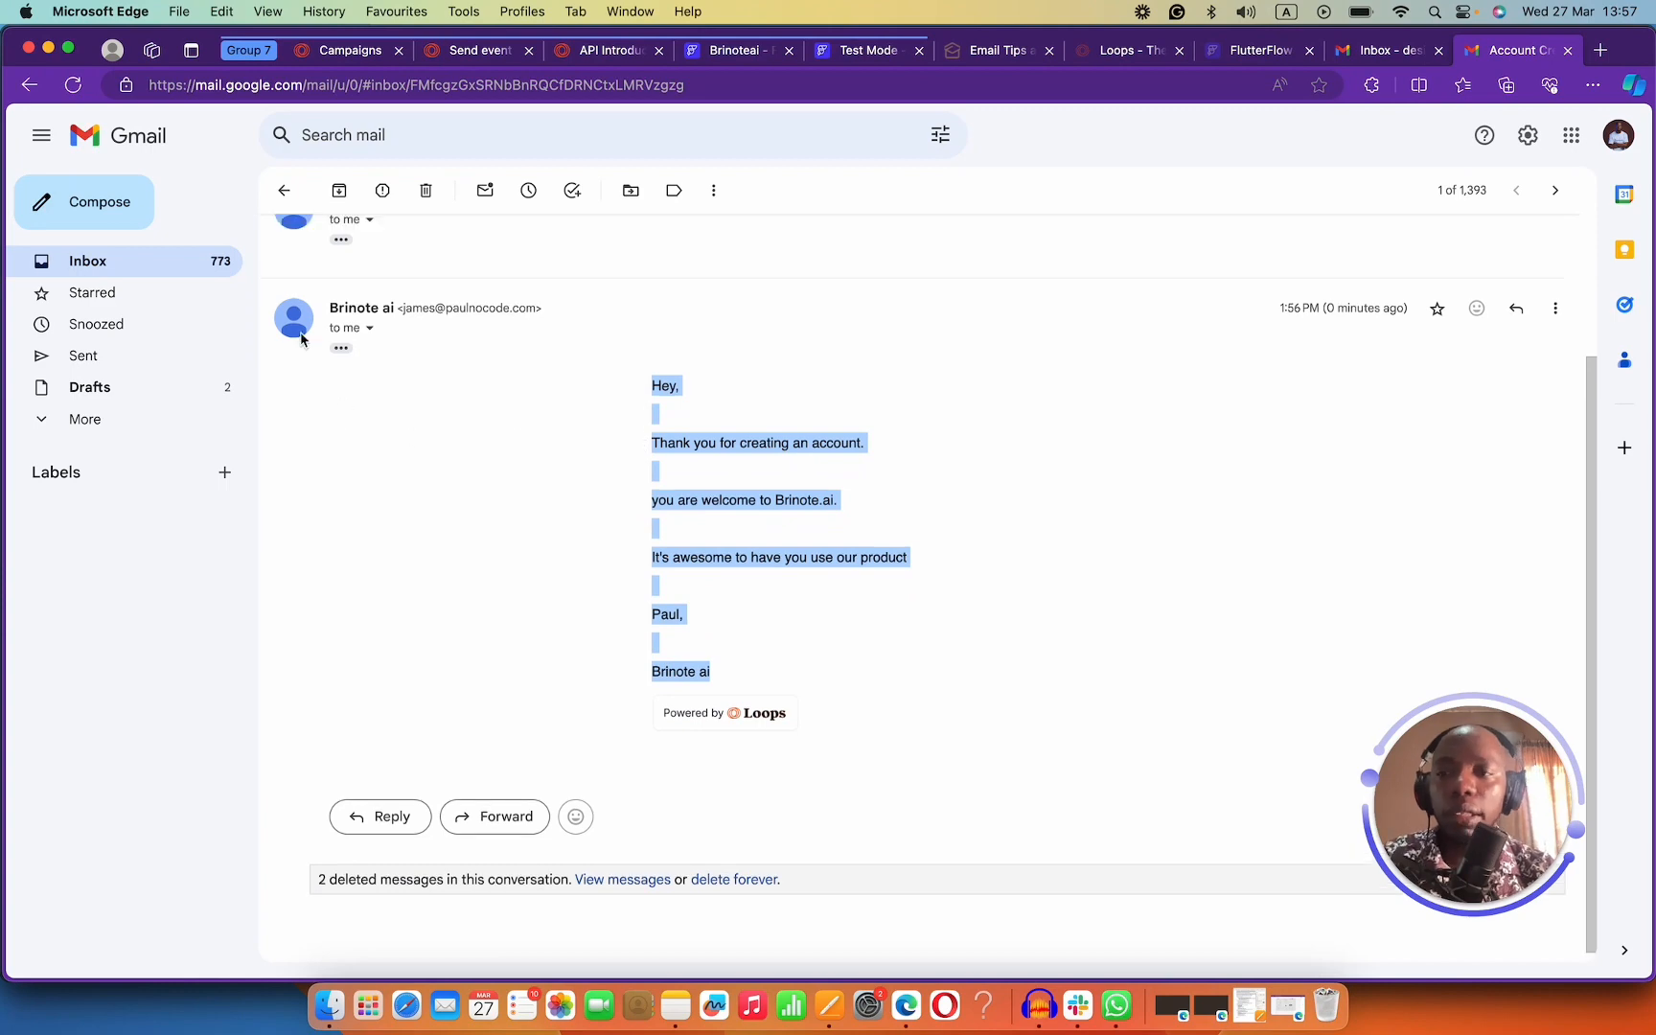
pyautogui.click(284, 190)
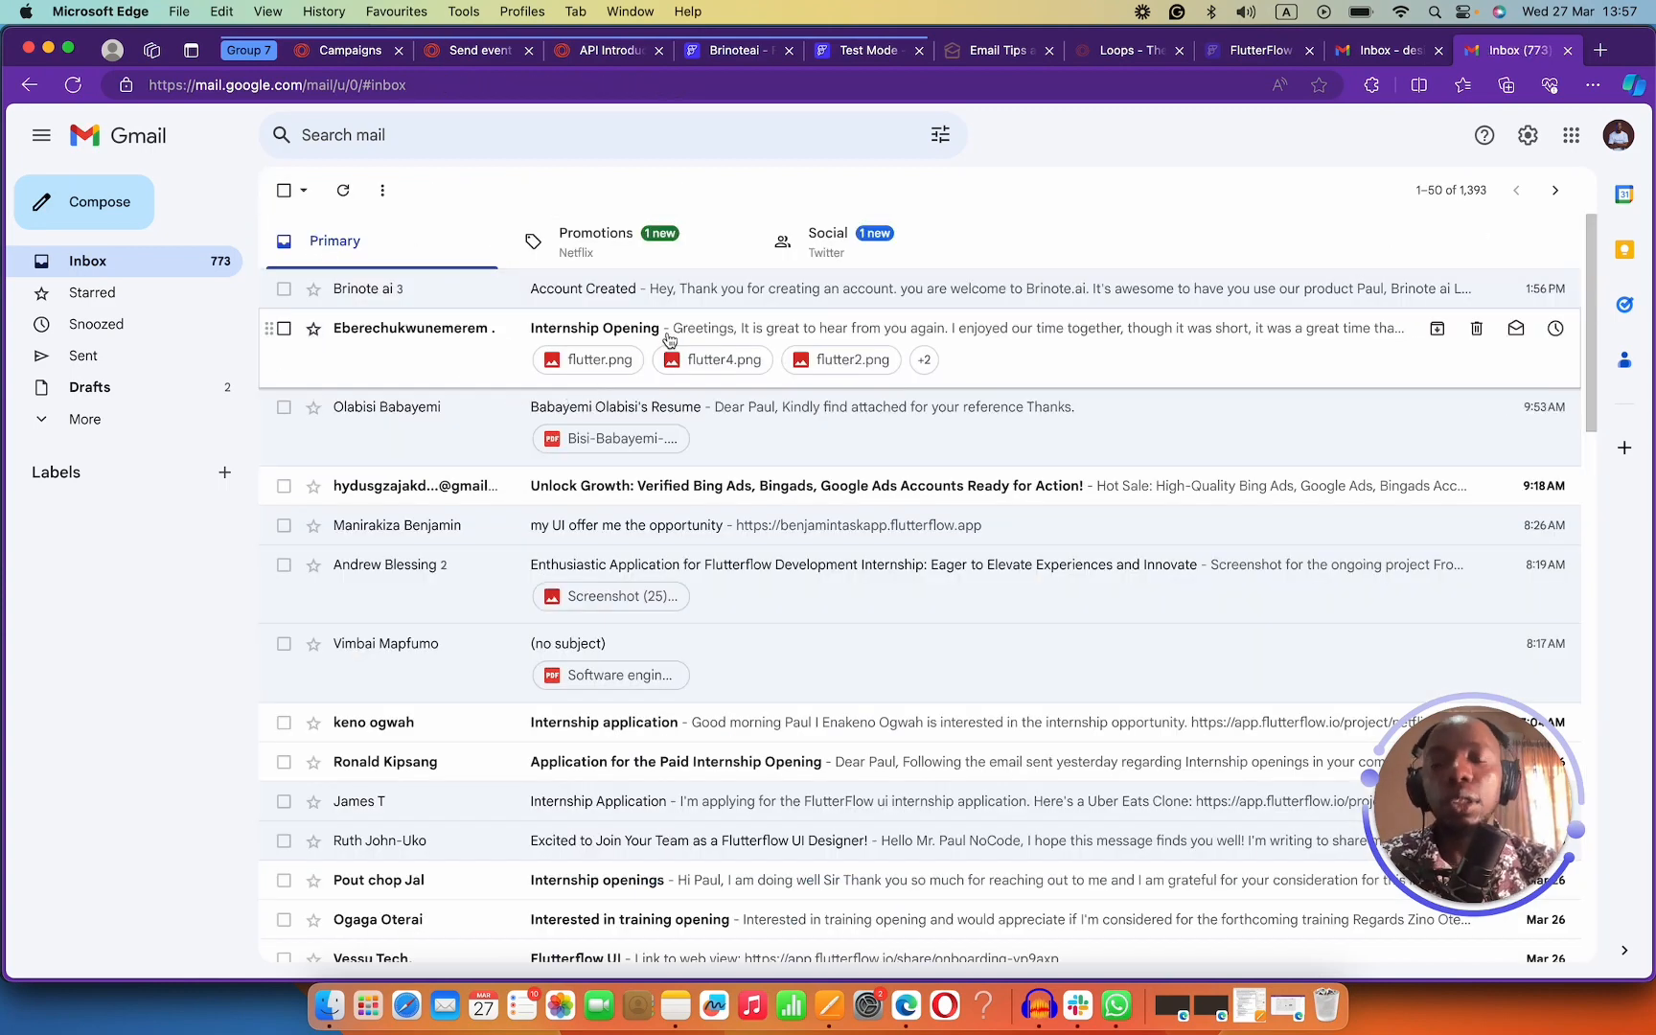
# Open the Brinote ai Account Created email in the main Gmail inbox.
pyautogui.click(1353, 54)
pyautogui.click(1251, 52)
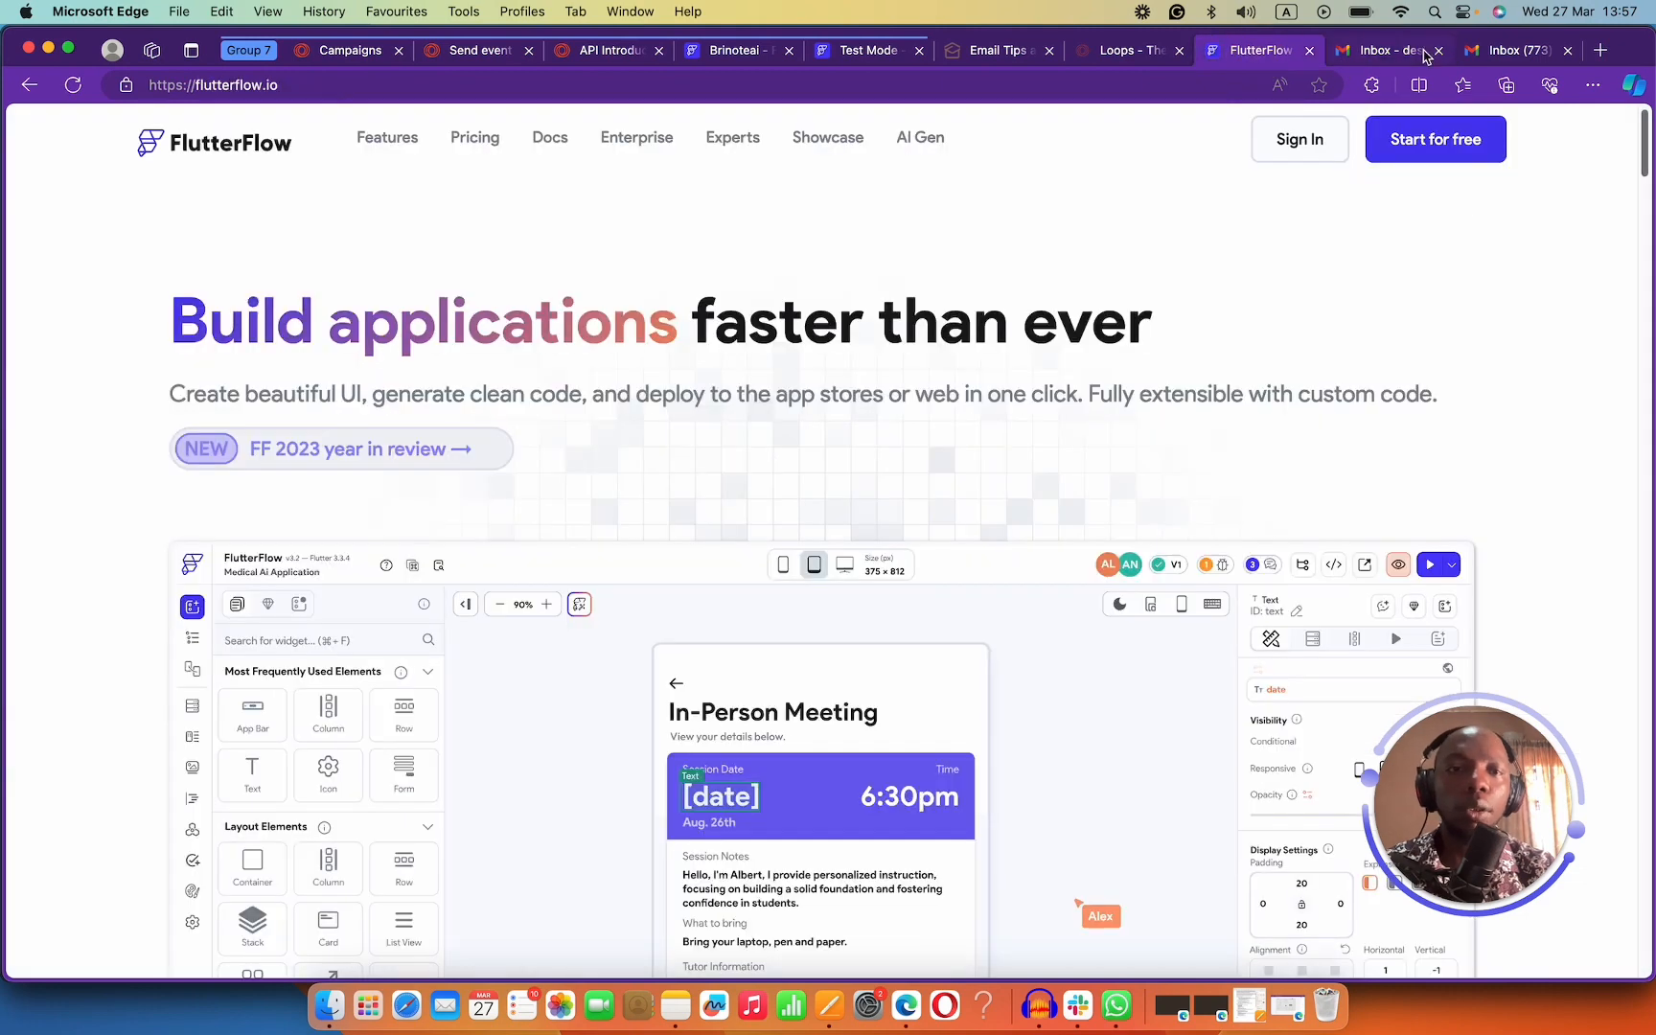
pyautogui.click(1425, 54)
pyautogui.click(1512, 50)
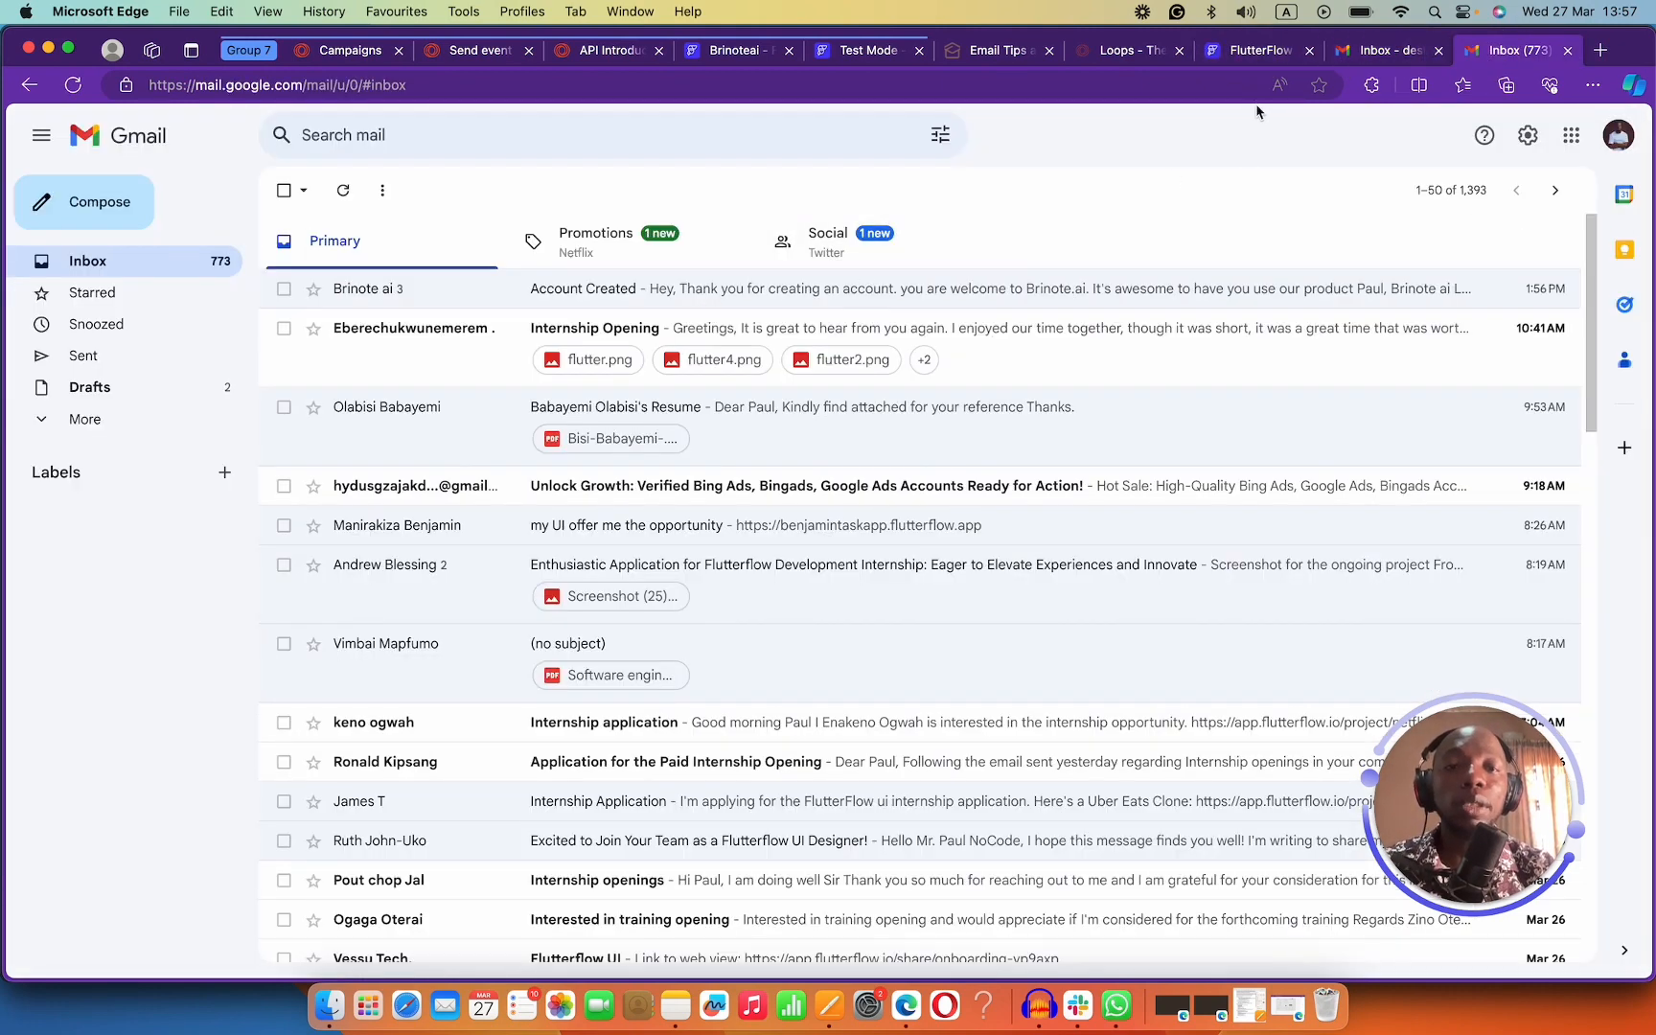
pyautogui.click(821, 288)
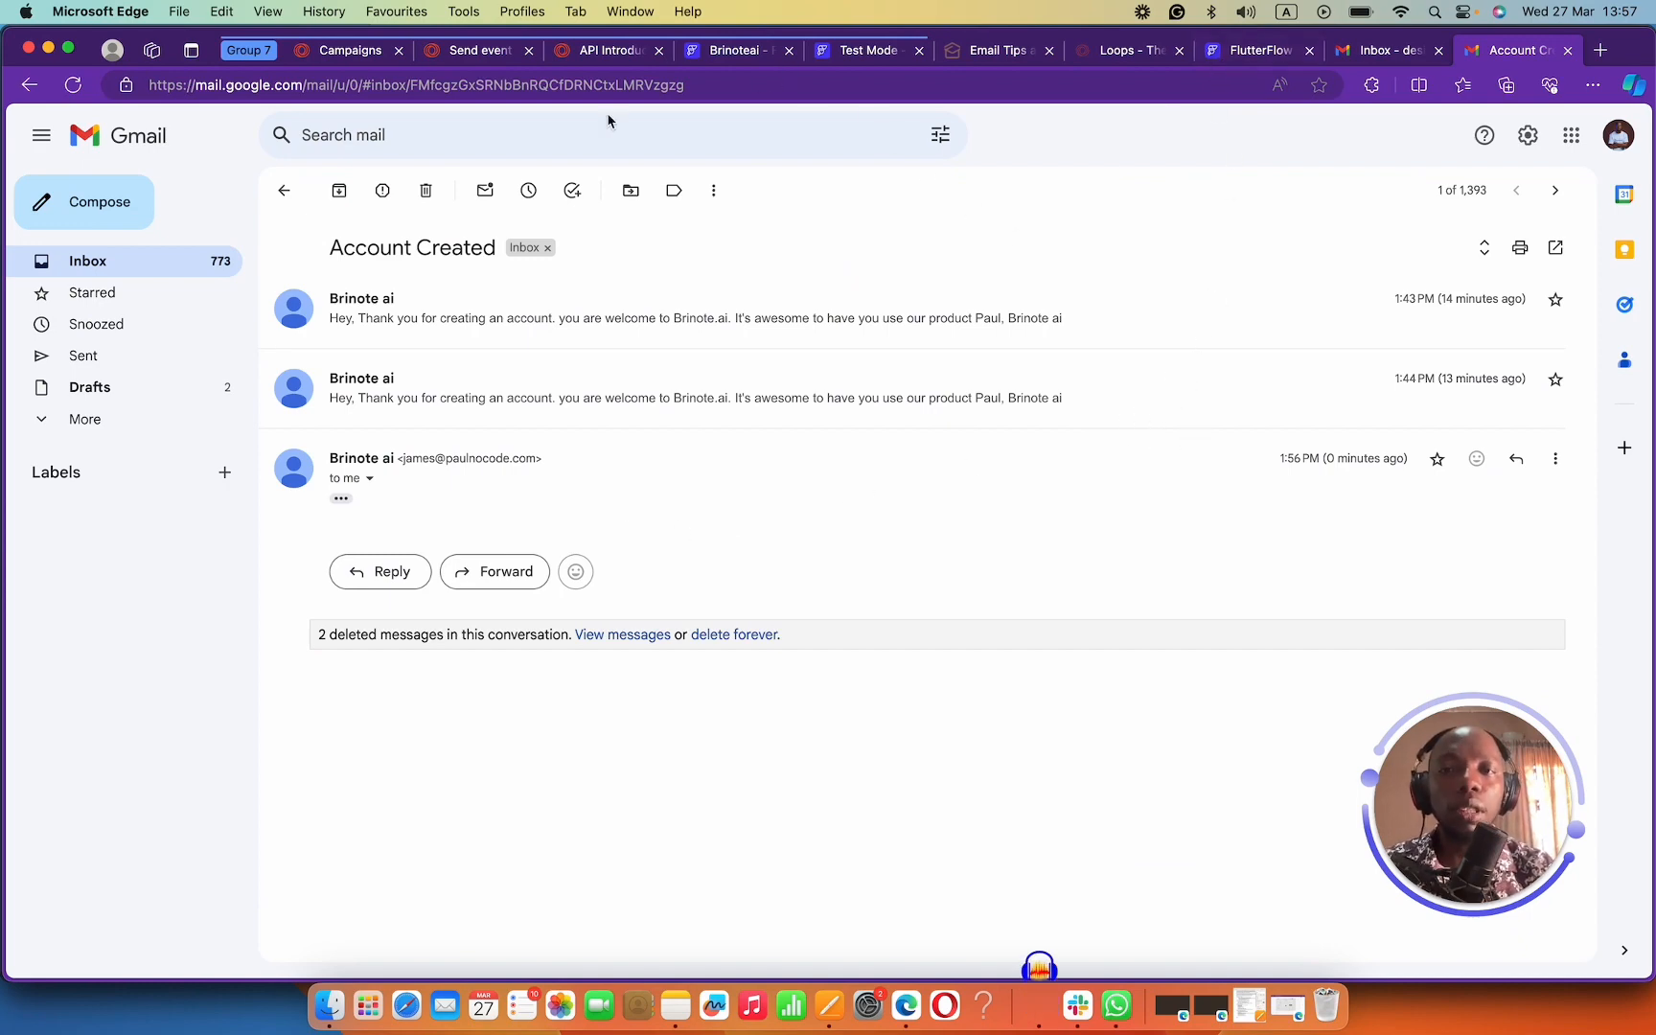
pyautogui.click(482, 58)
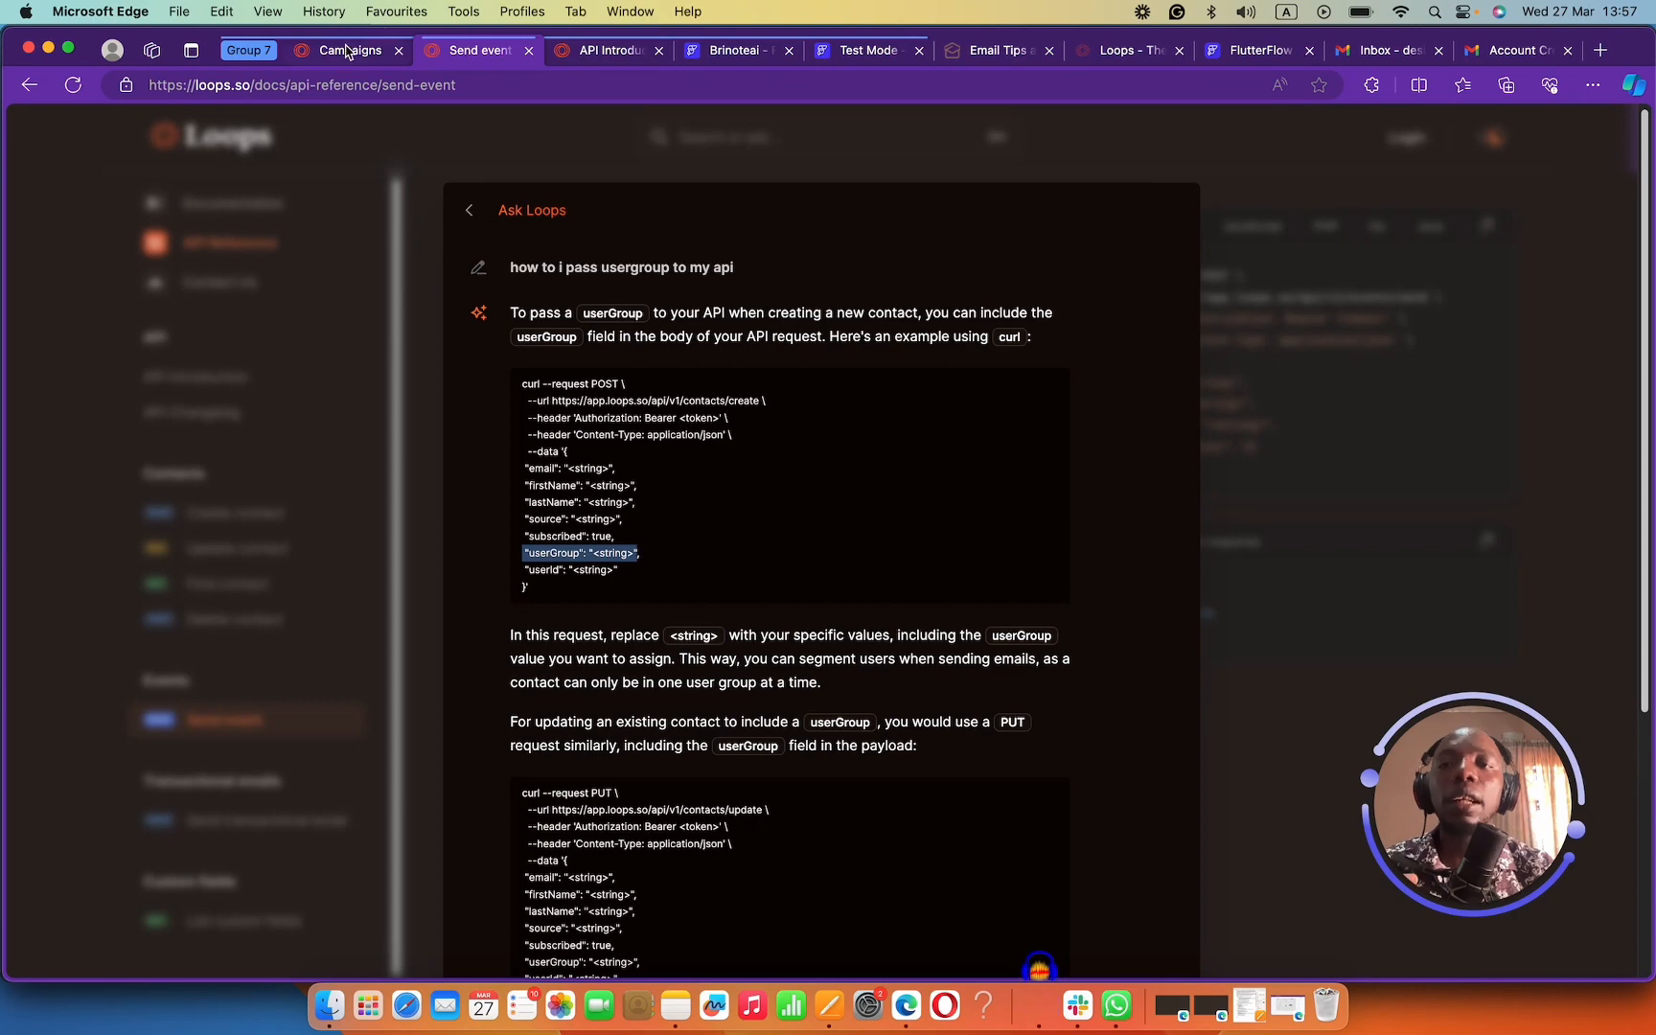
# View the Welcome to brinote AI loop's metrics (0 sends) and its Contact added trigger.
pyautogui.click(345, 58)
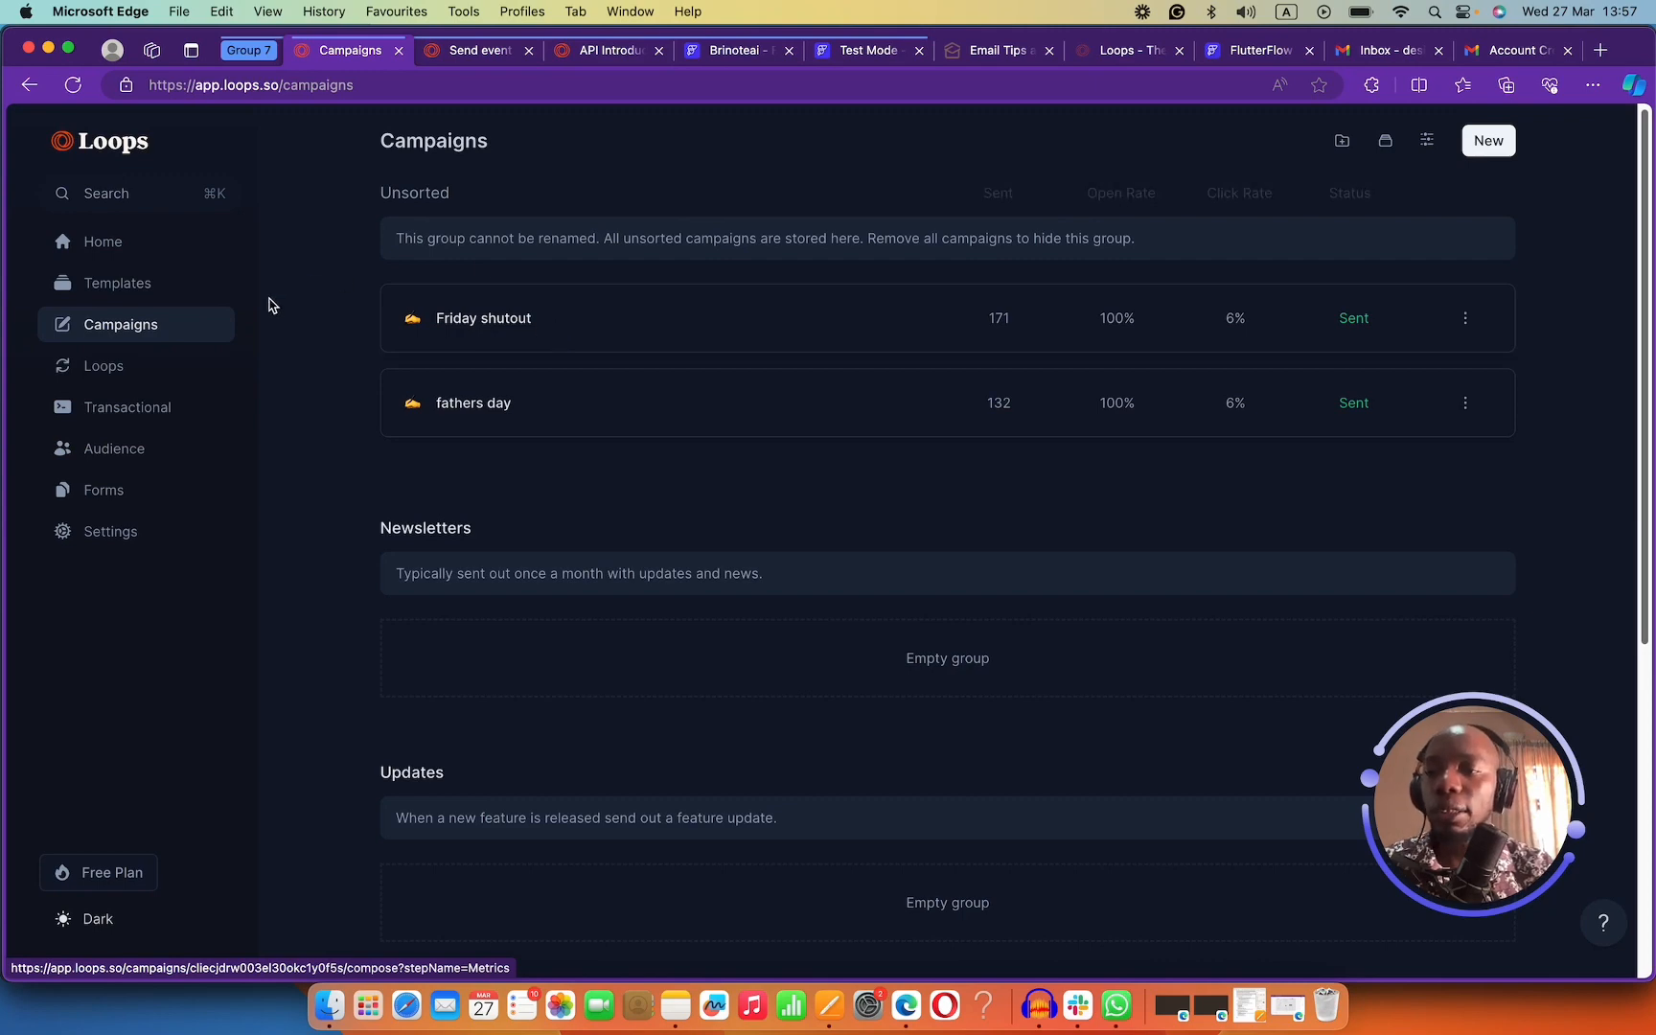
pyautogui.click(163, 377)
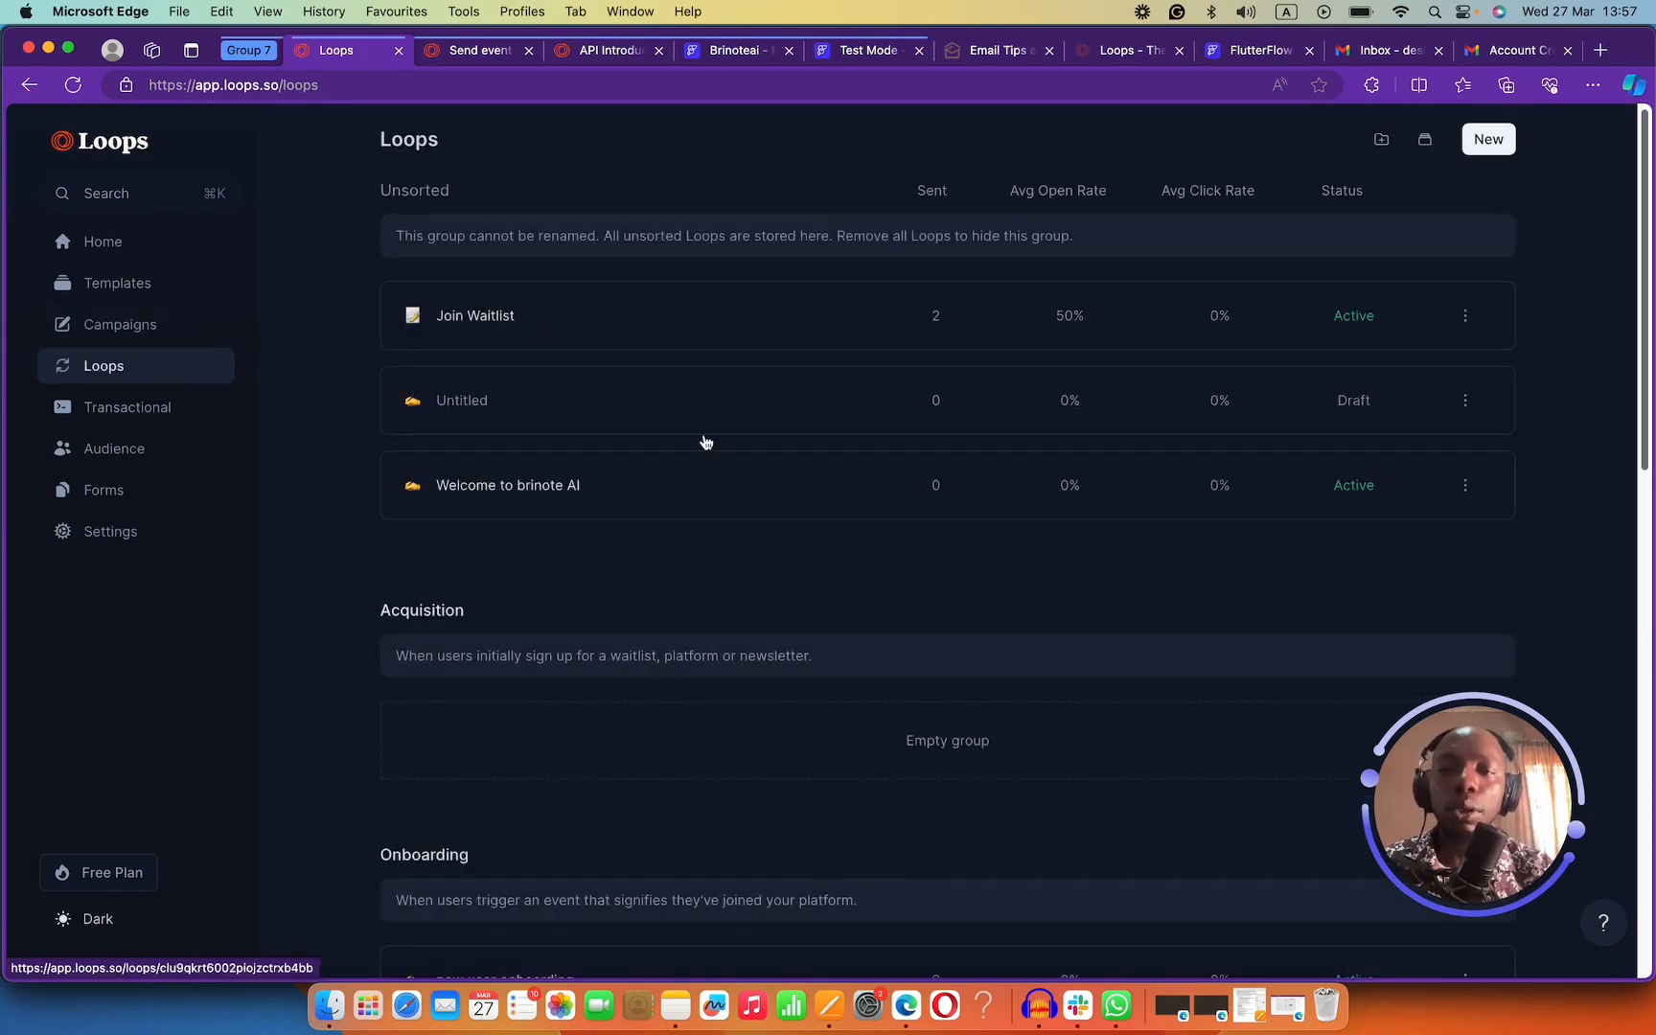
pyautogui.click(771, 484)
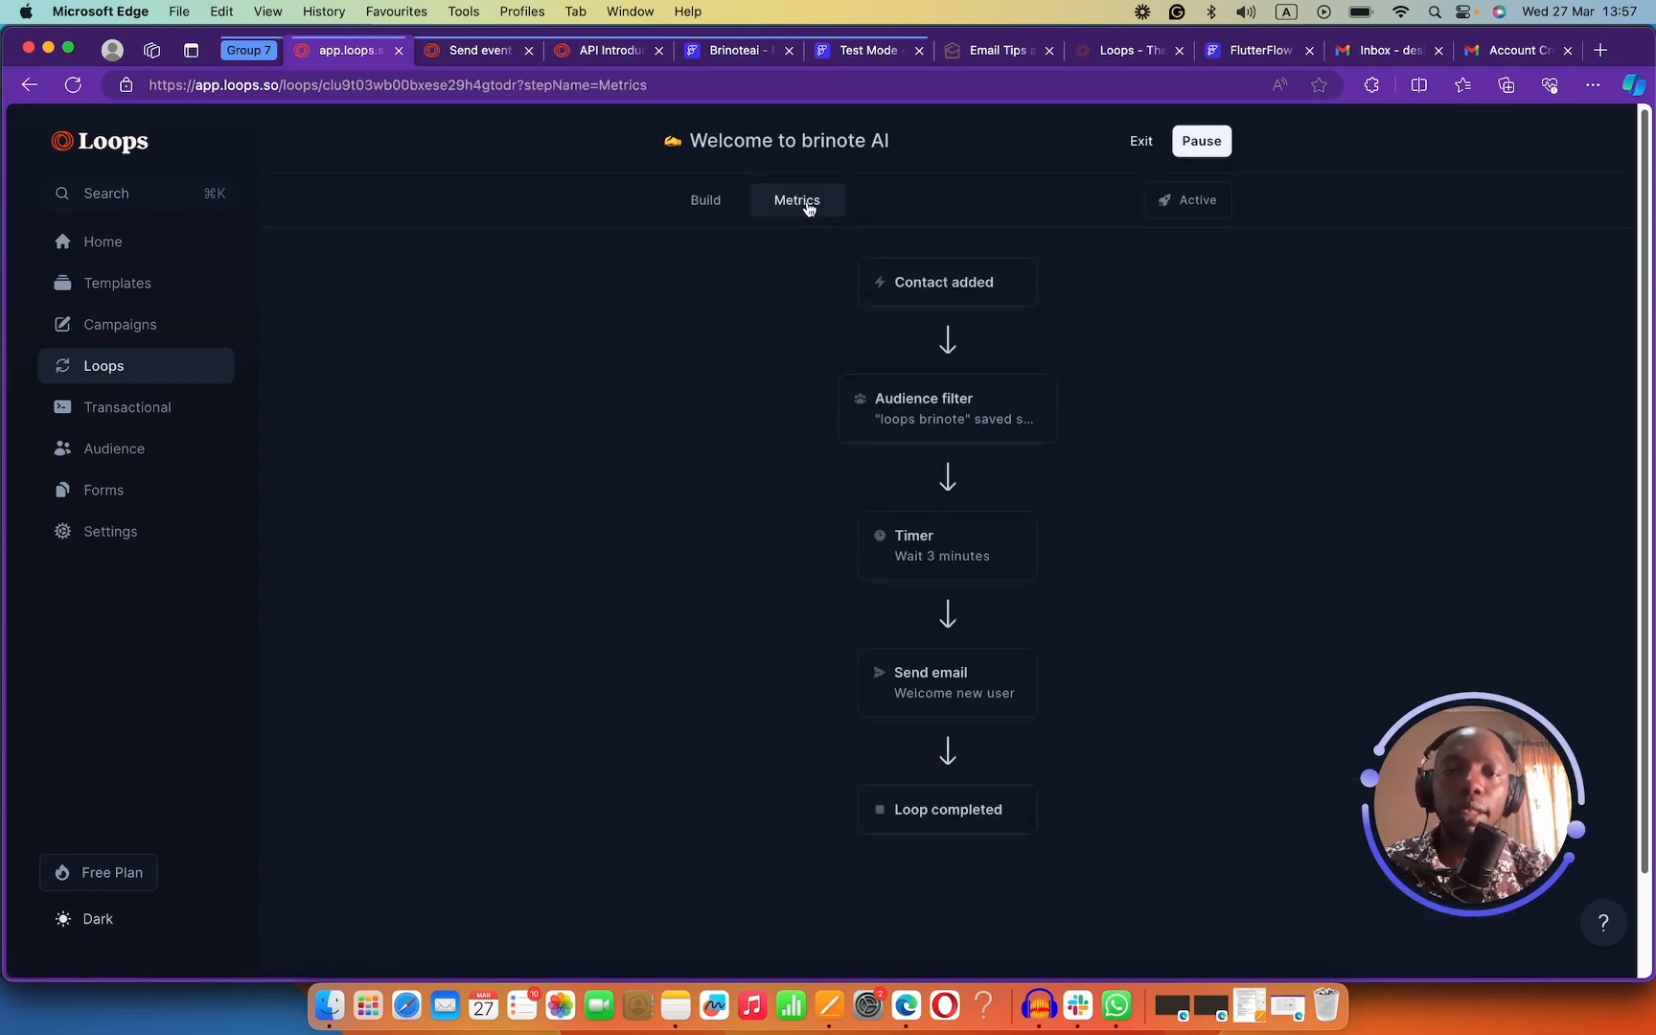
pyautogui.click(808, 202)
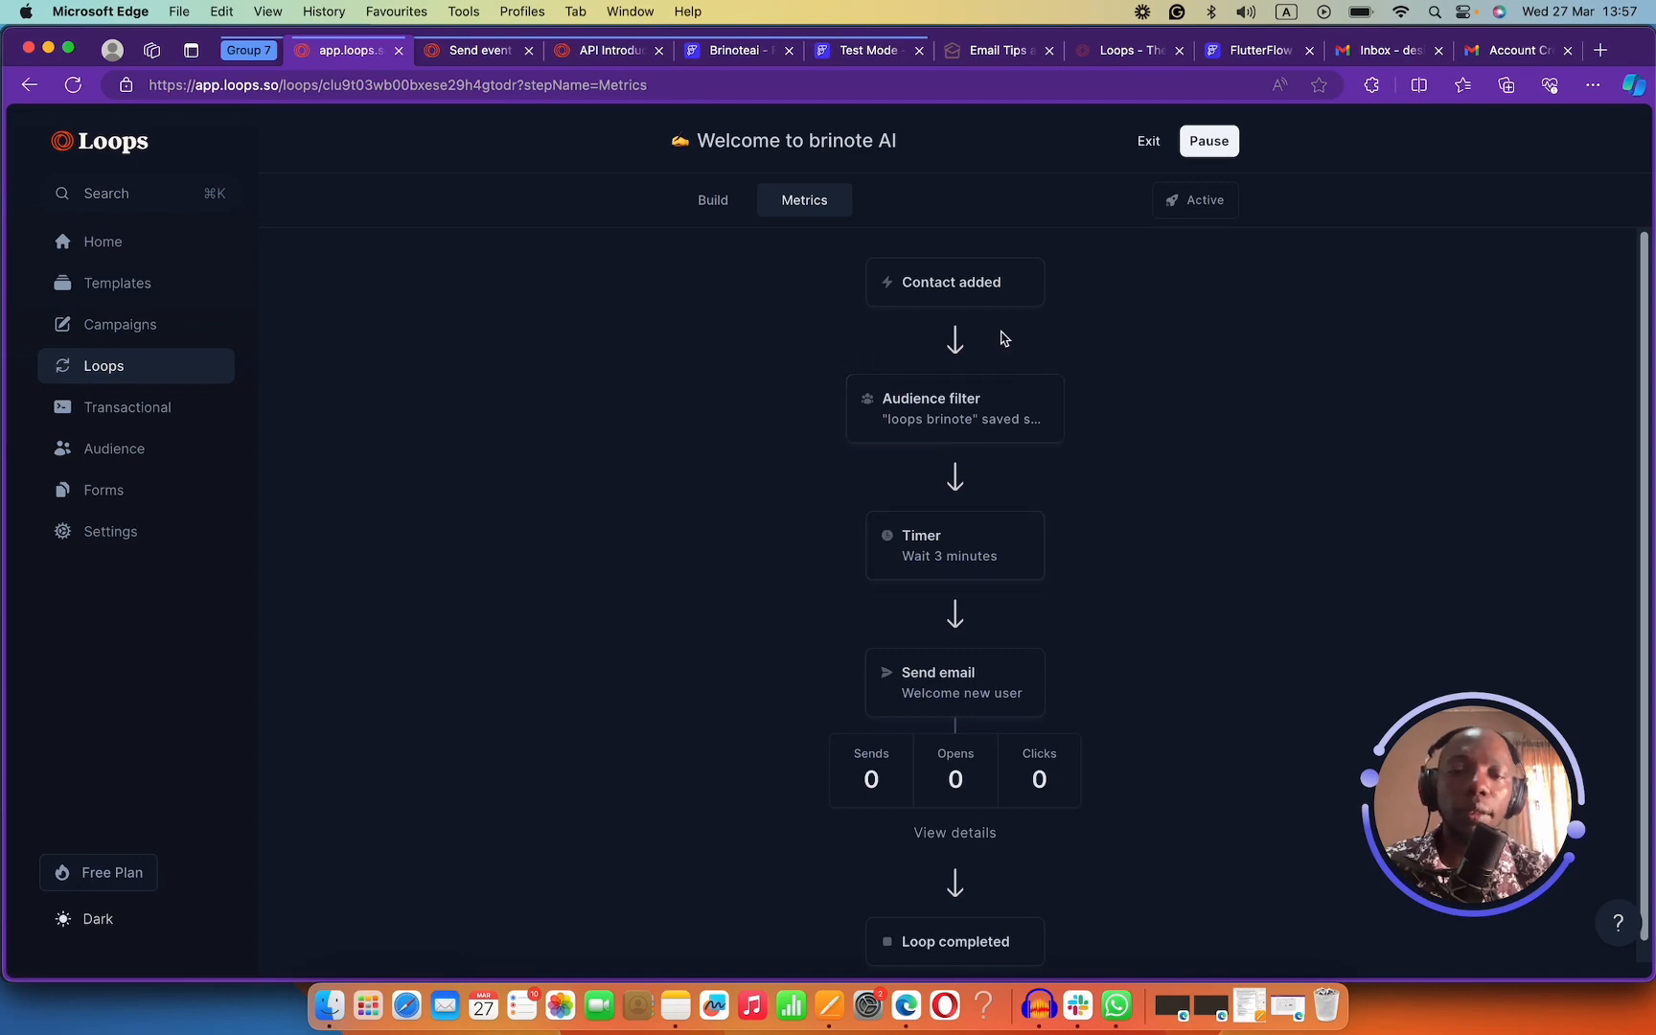
pyautogui.click(926, 286)
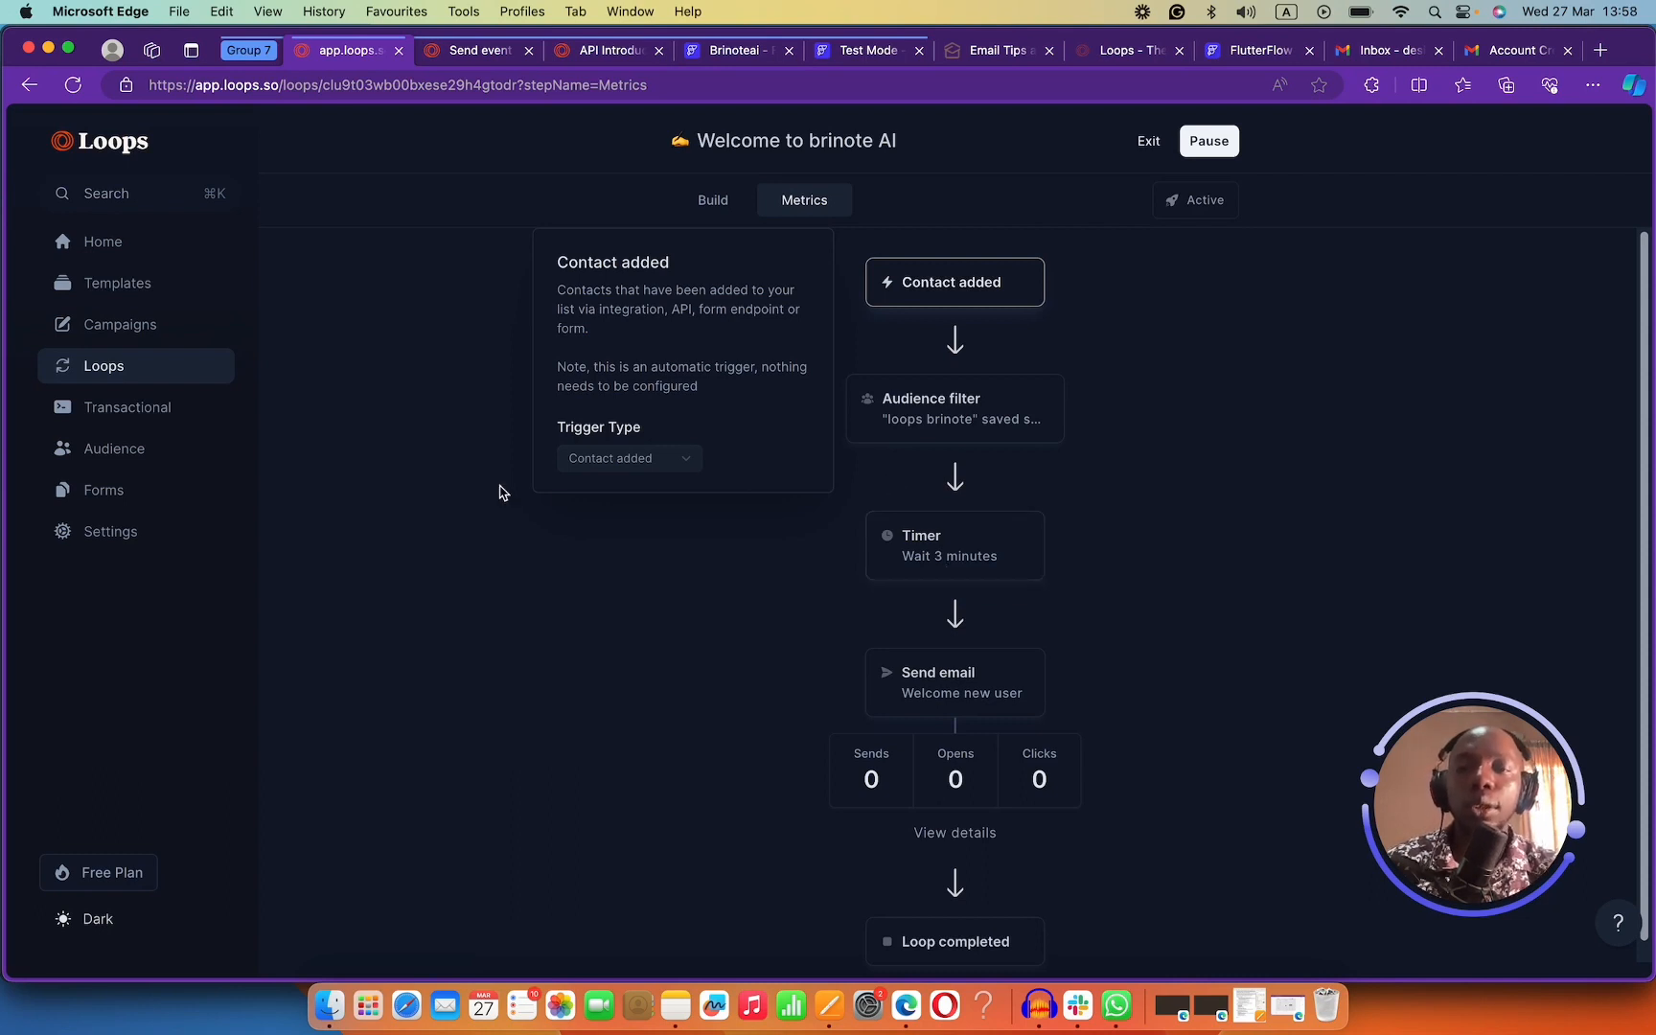
pyautogui.click(395, 493)
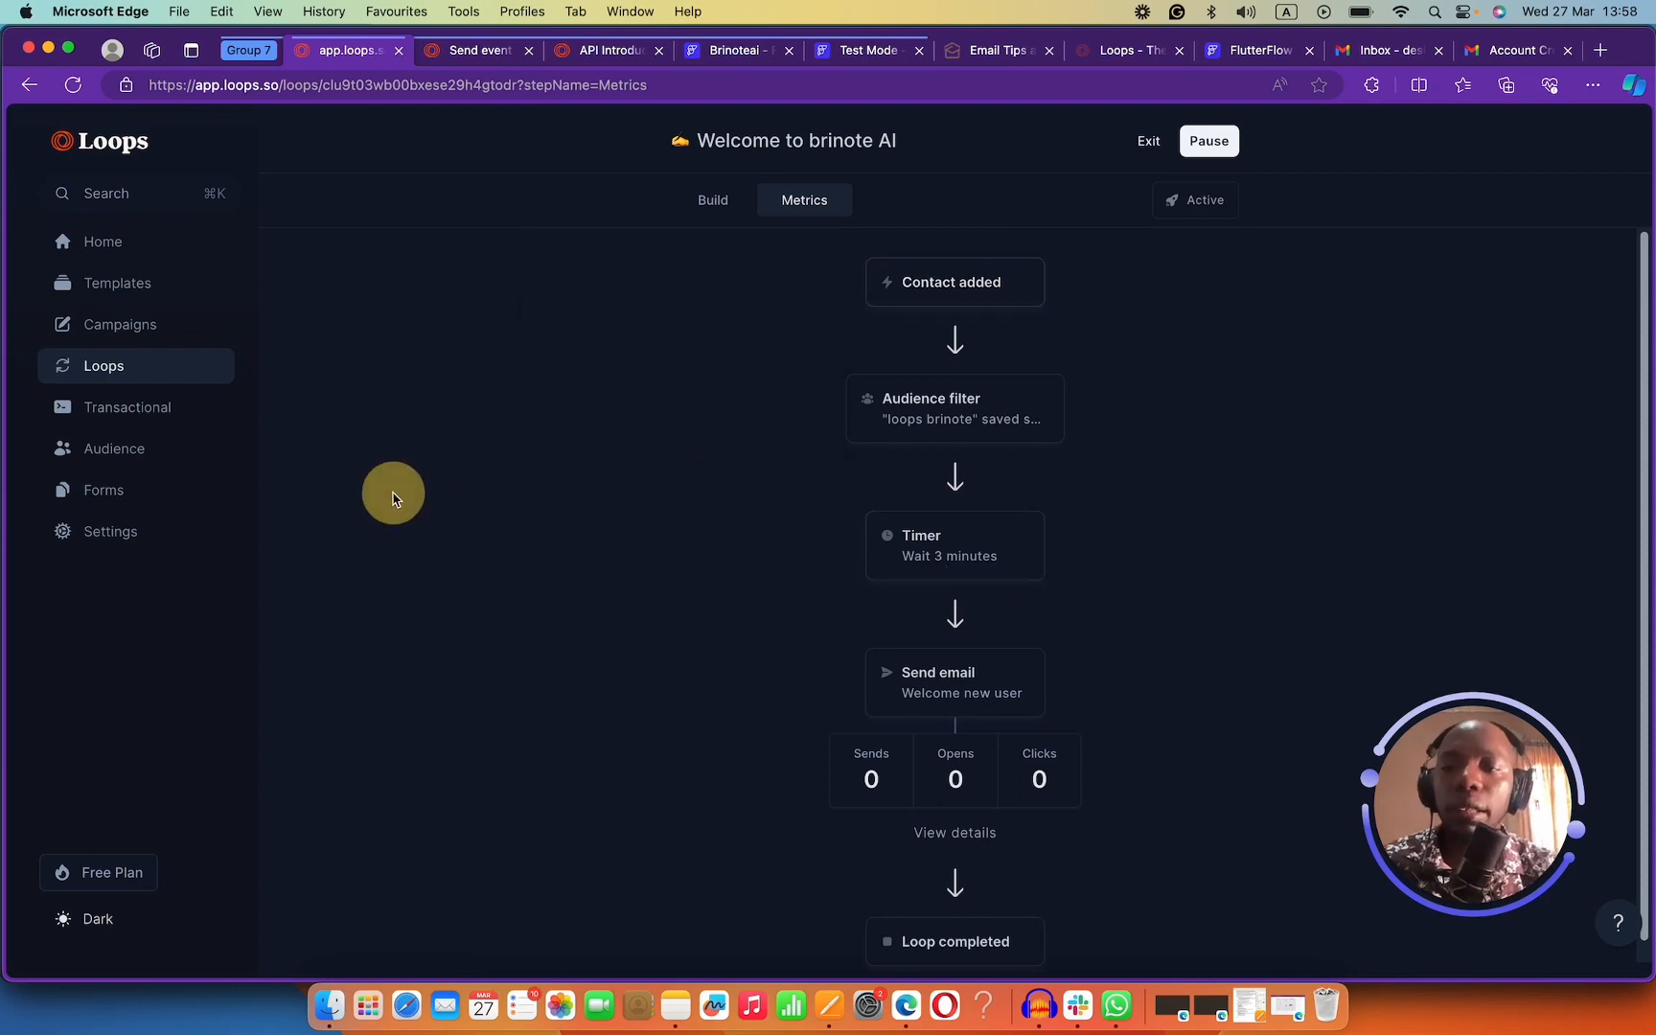
pyautogui.click(119, 325)
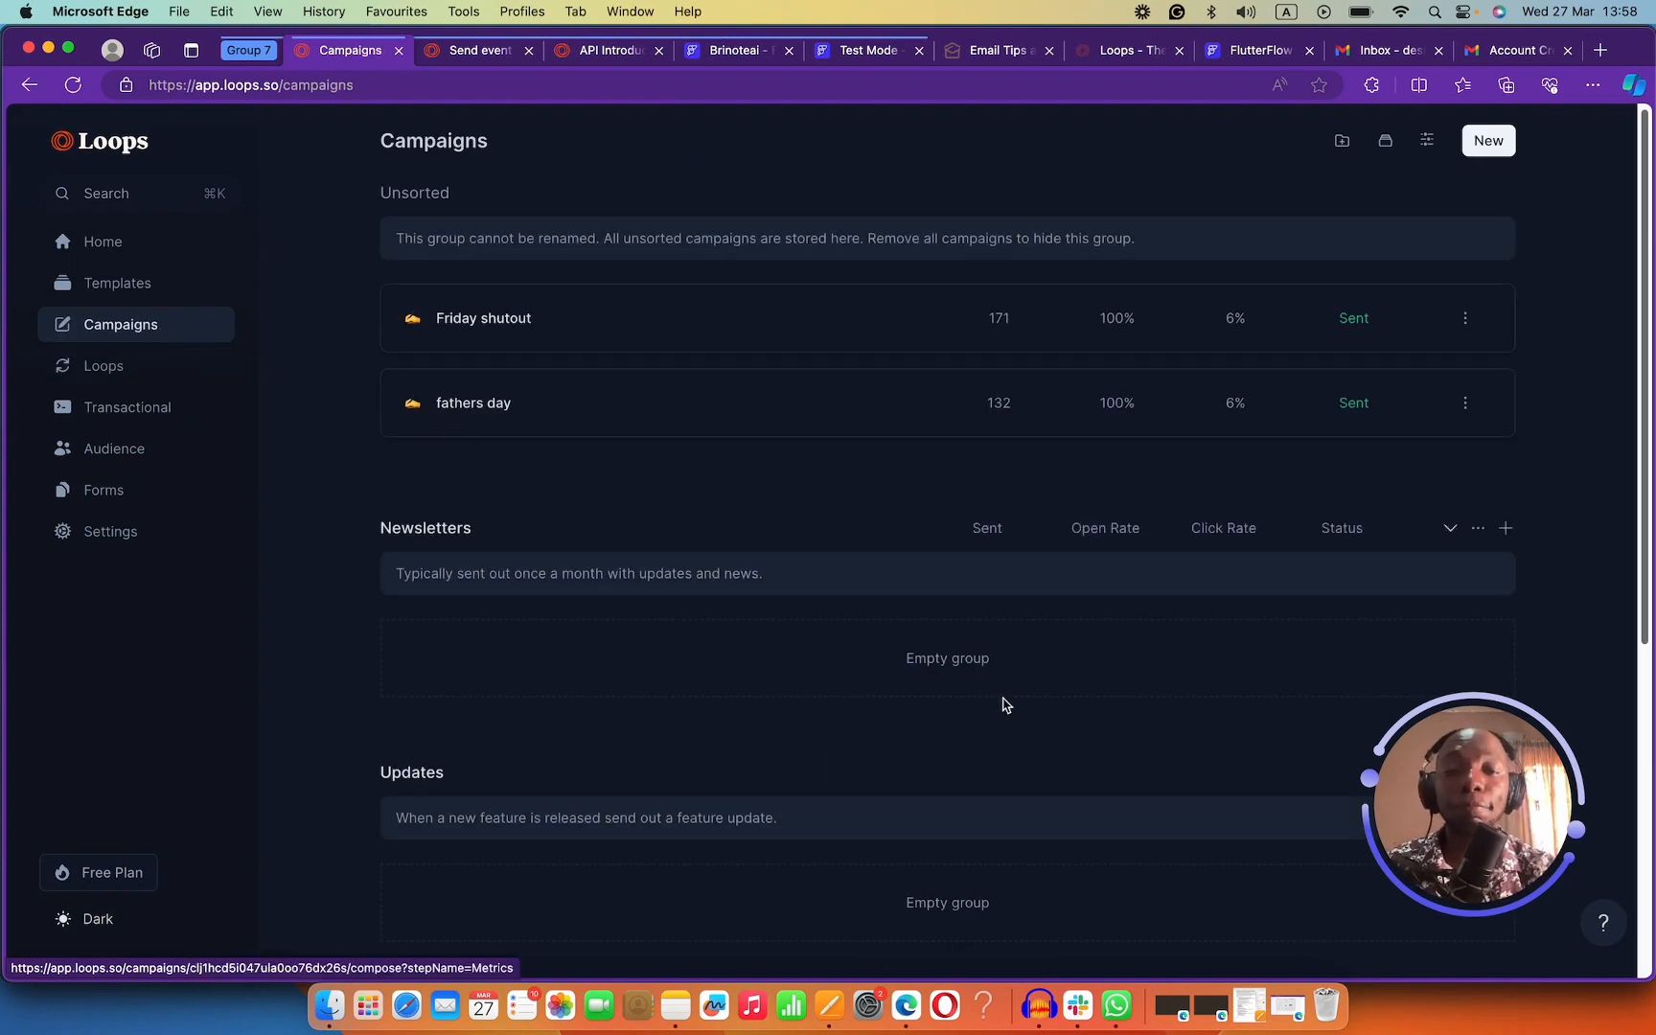
# Create a campaign titled 'Happy Easter' with subject 'Hope you are having a beautiful easter'.
pyautogui.moveTo(1412, 794); pyautogui.dragTo(58, 836)
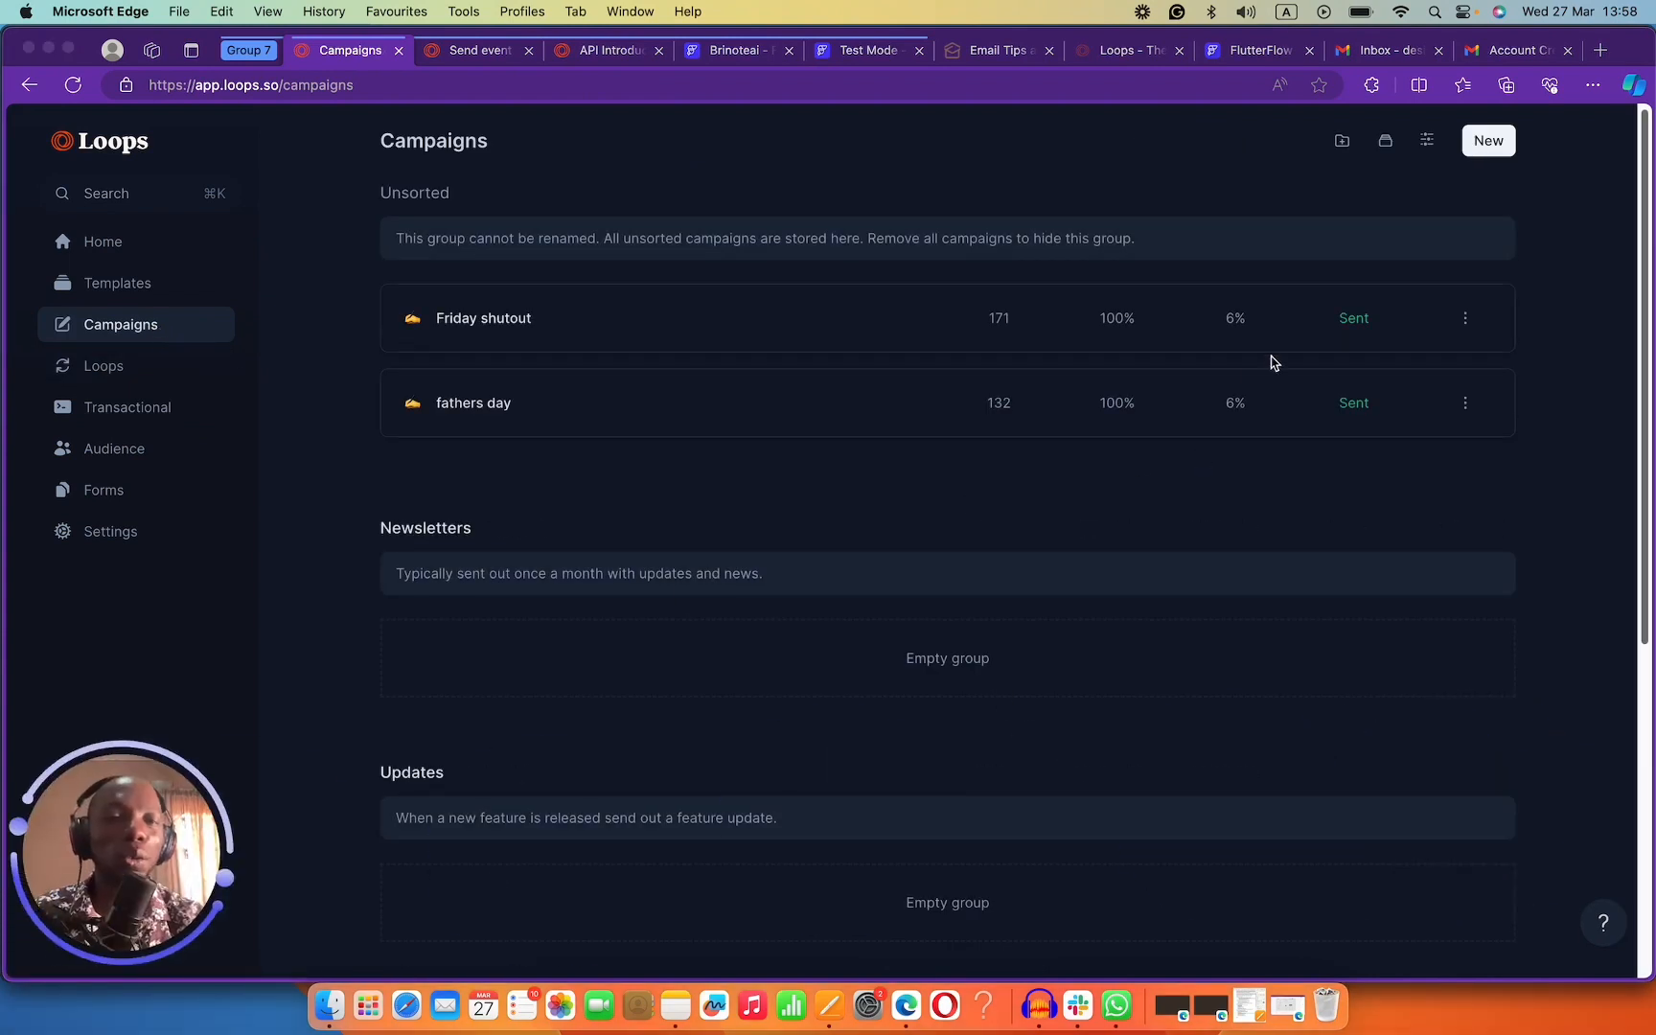
pyautogui.click(1488, 141)
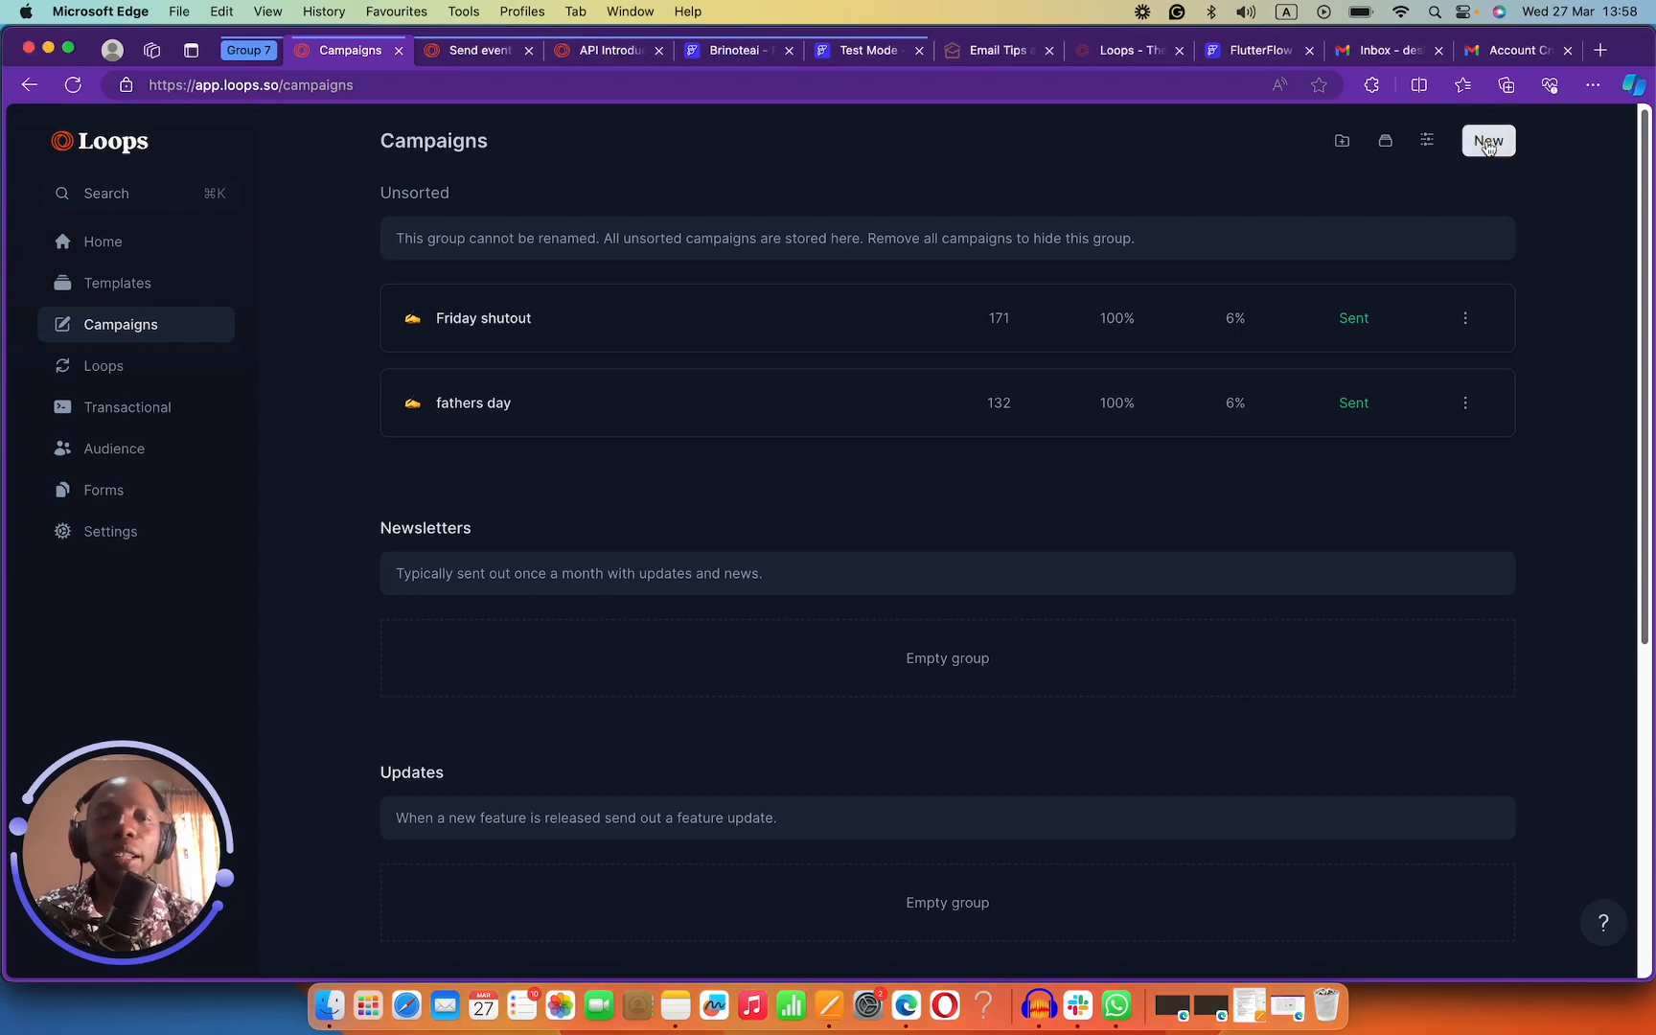
pyautogui.click(1488, 142)
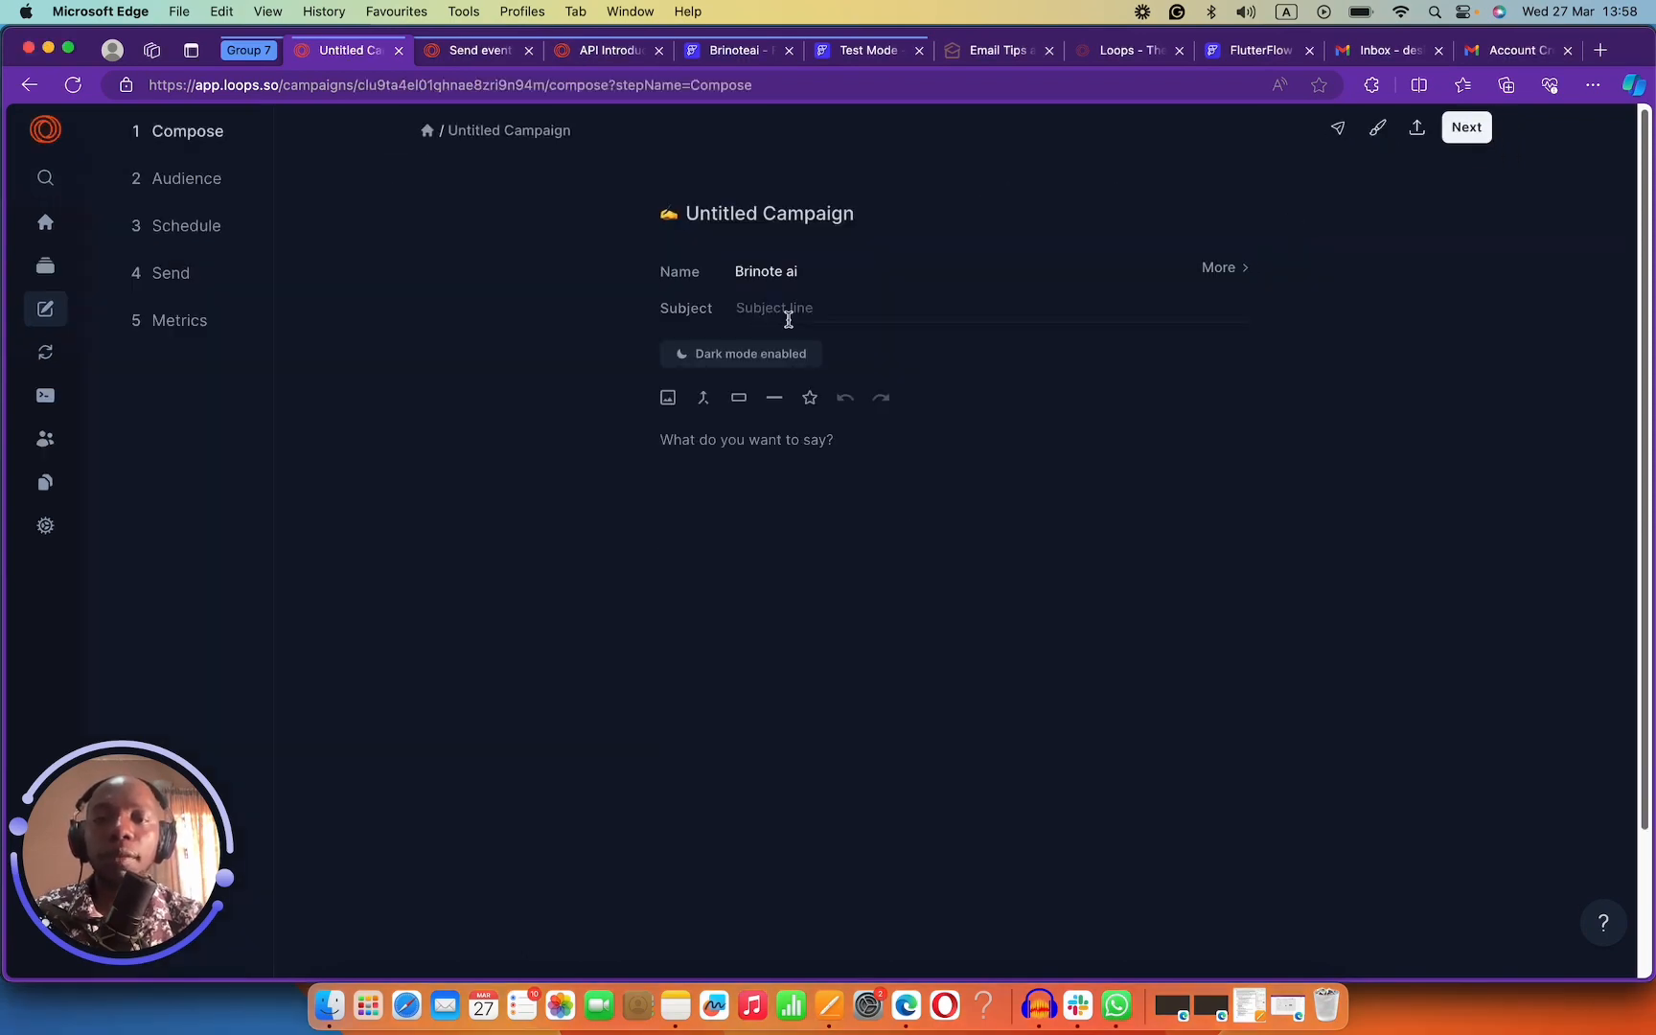
pyautogui.click(726, 217)
pyautogui.click(725, 207)
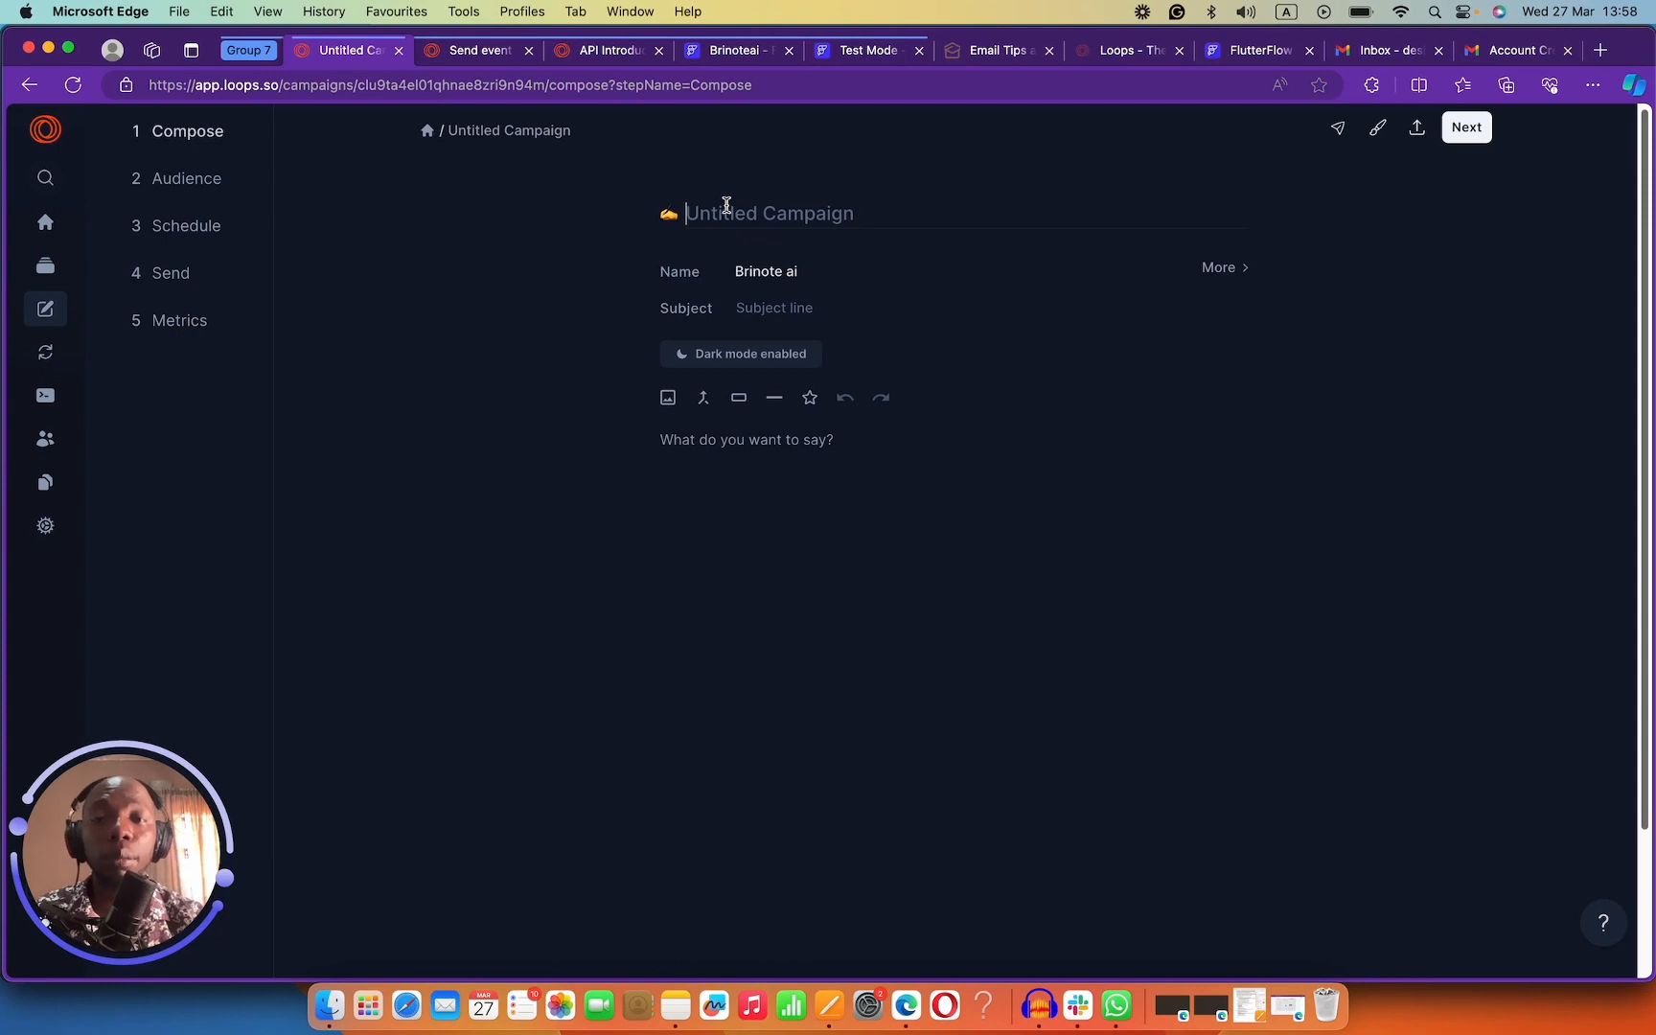
pyautogui.scroll(-3, 836, 420)
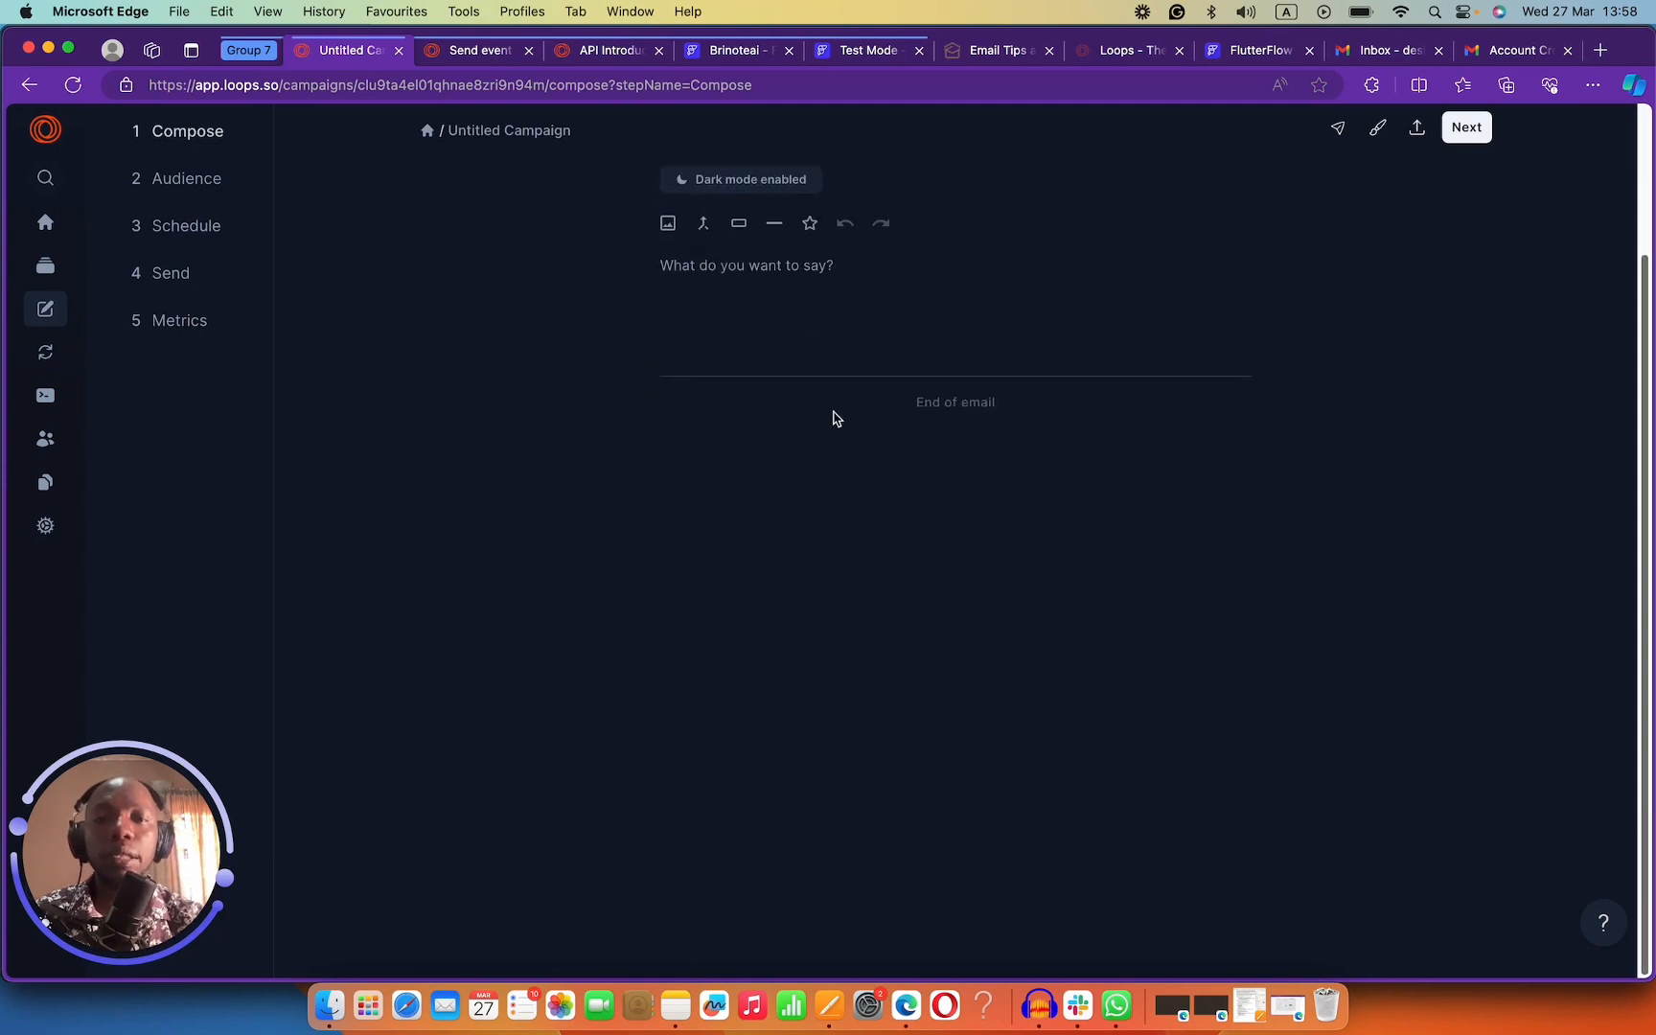
pyautogui.scroll(3, 836, 417)
pyautogui.click(779, 204)
pyautogui.write('Ha')
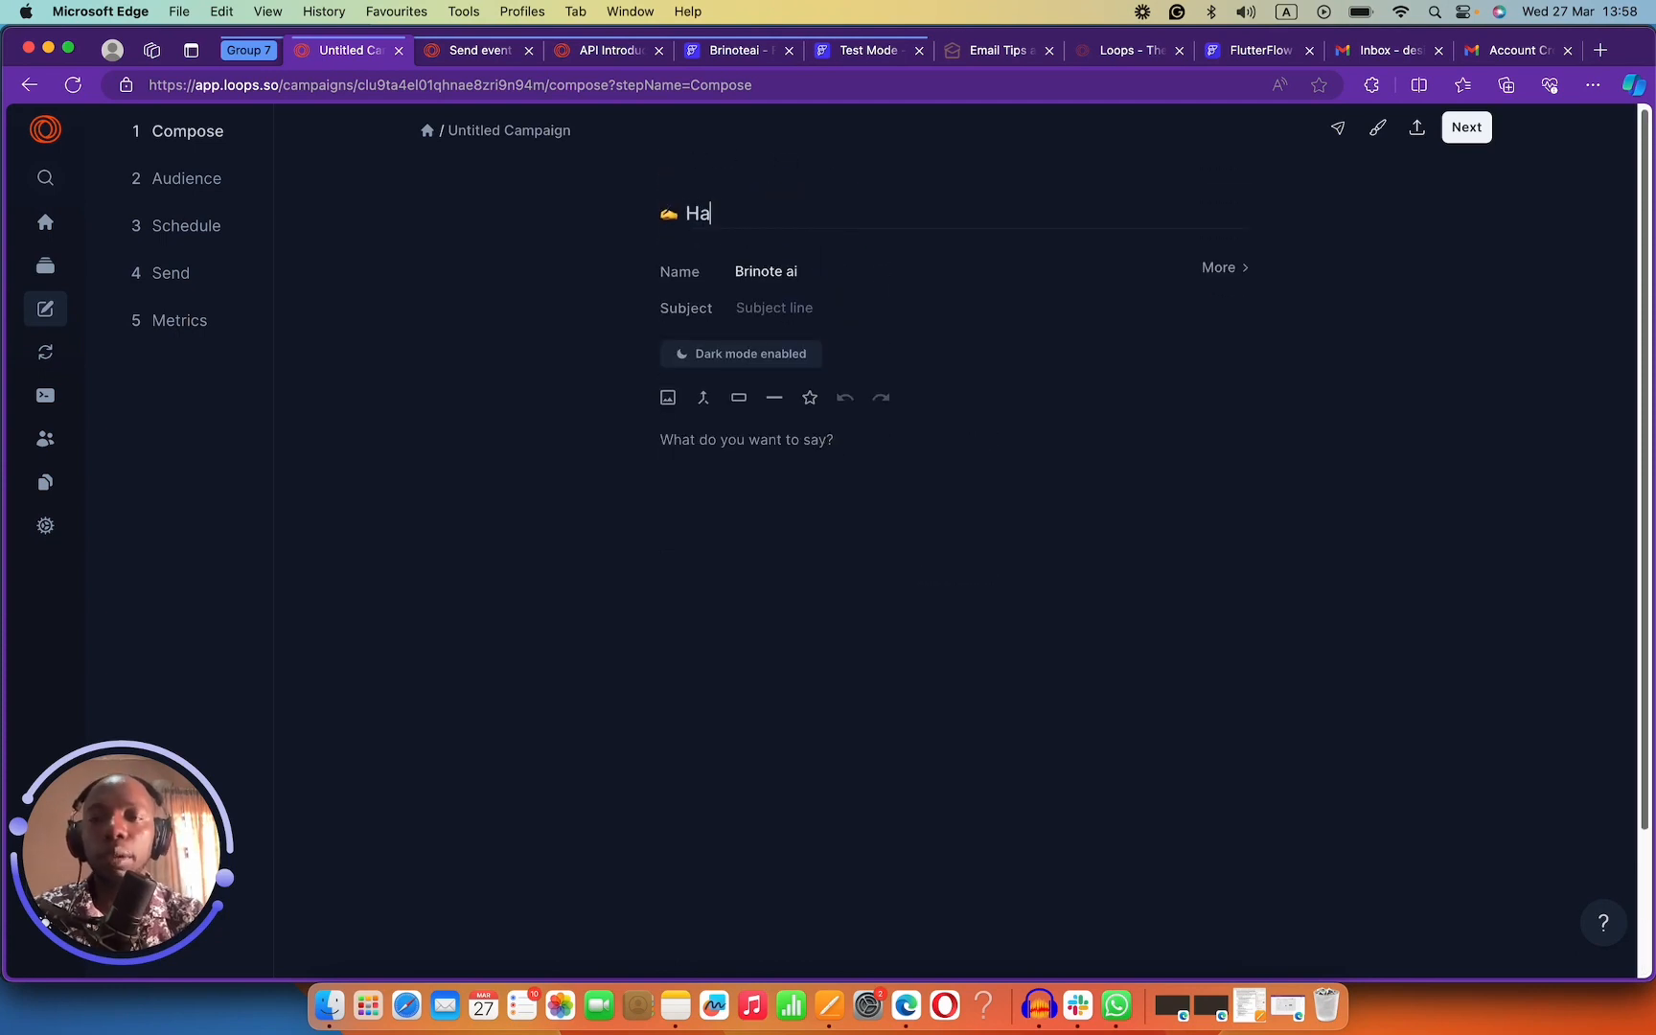
pyautogui.write('ppy Easter')
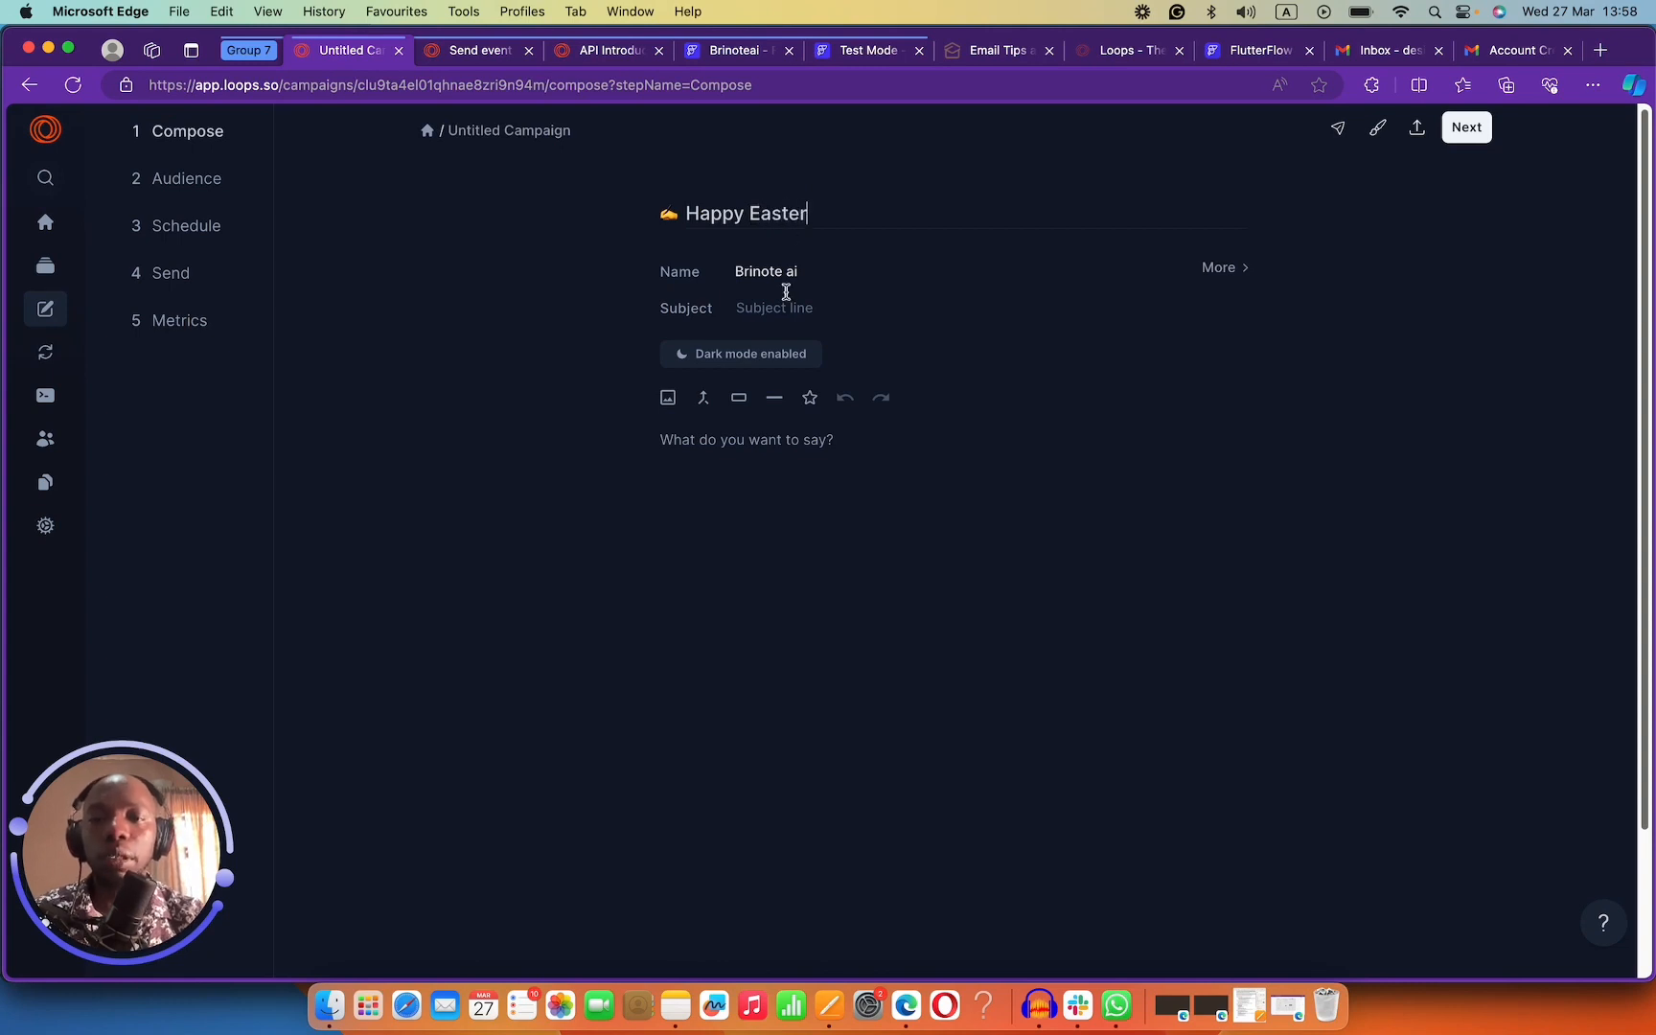
pyautogui.click(782, 318)
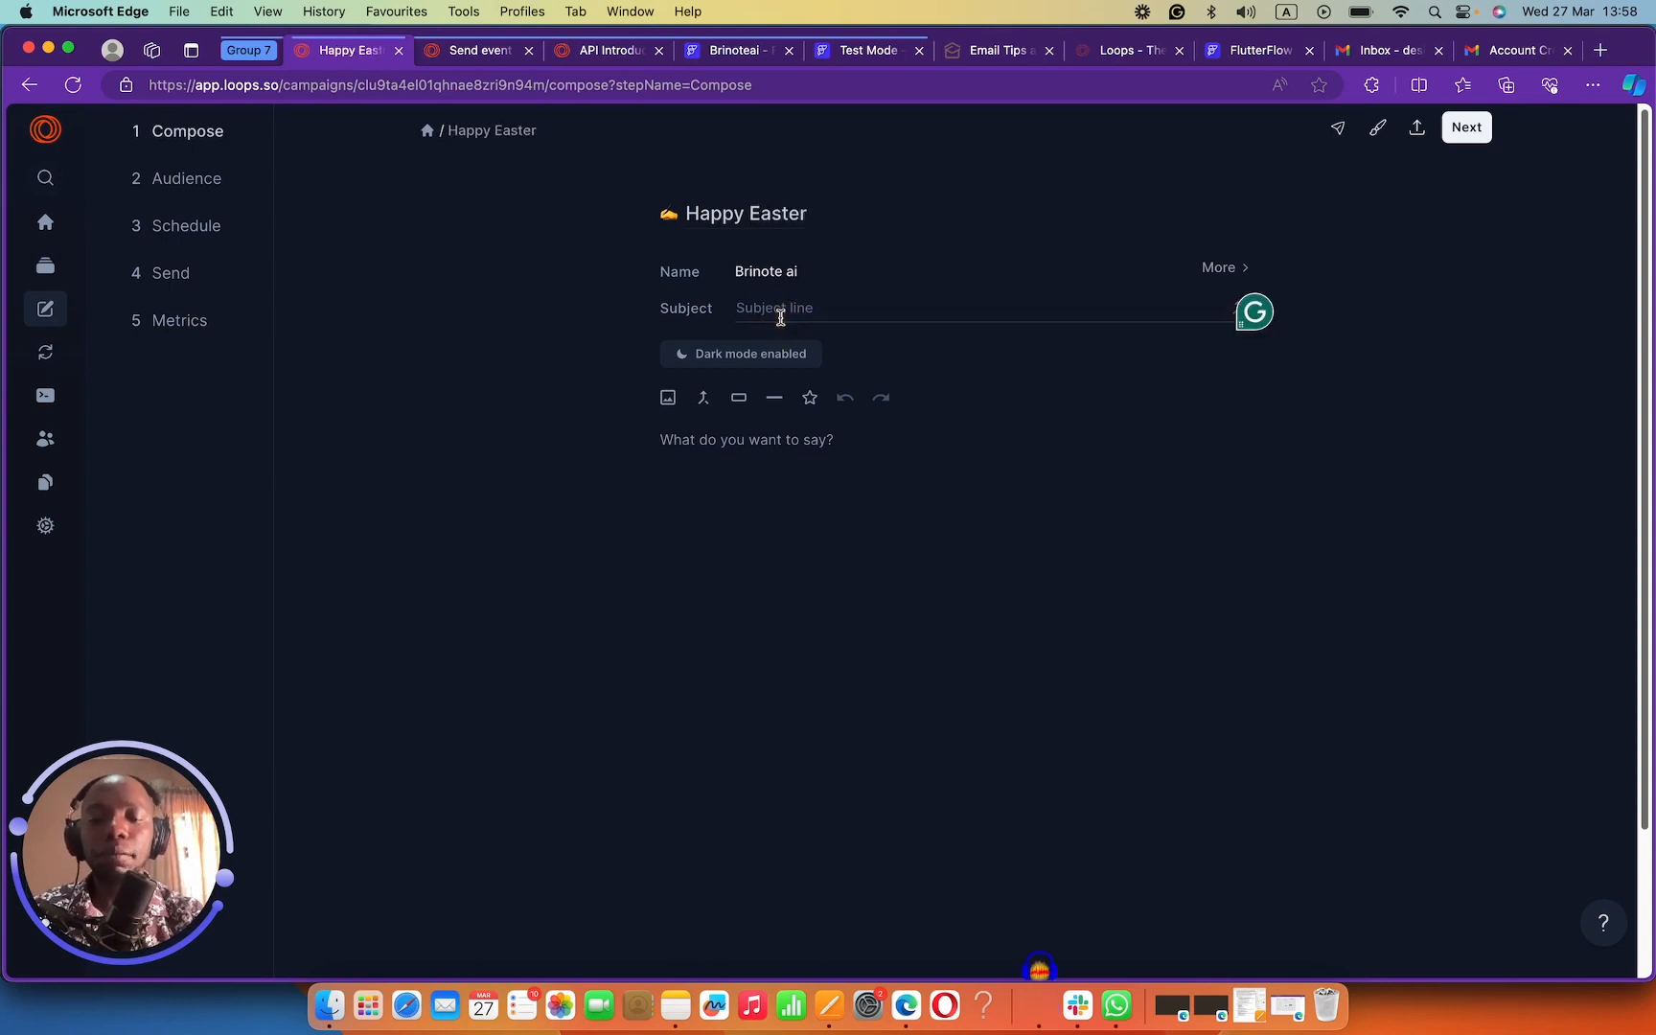
pyautogui.write('Hope you are having a beautiful easter')
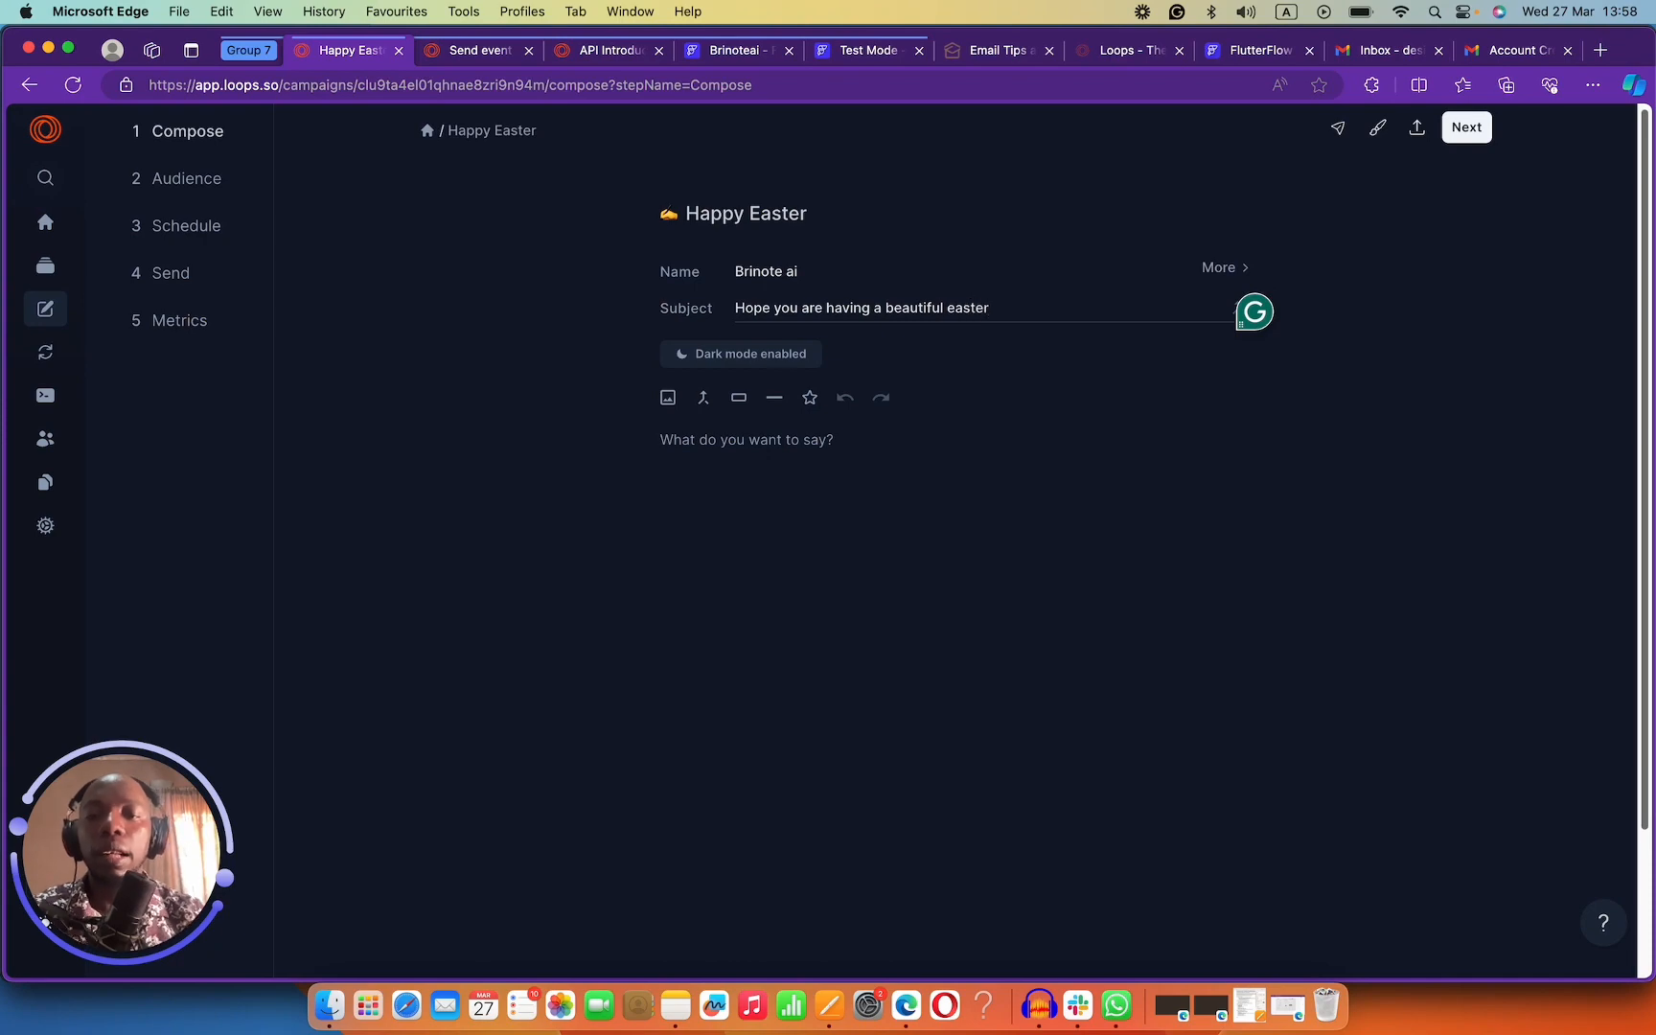
pyautogui.click(821, 466)
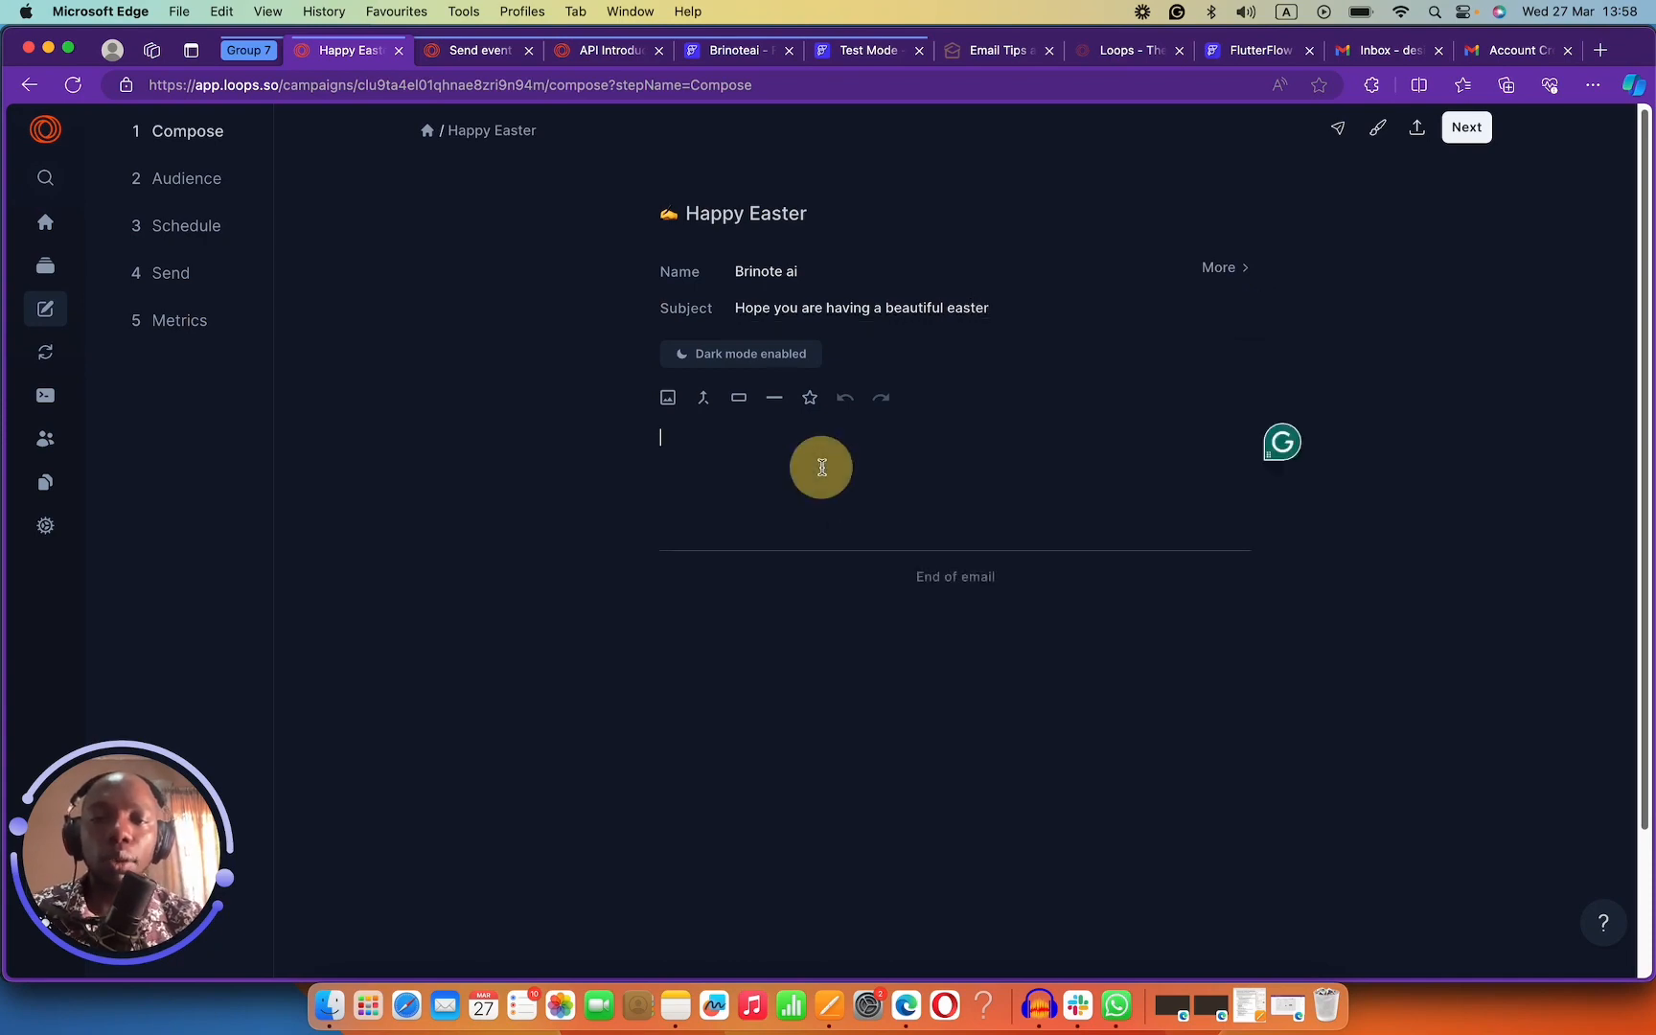
# Copy the first Lorem Ipsum paragraph from lipsum.com into the clipboard.
pyautogui.click(1600, 51)
pyautogui.write('lore')
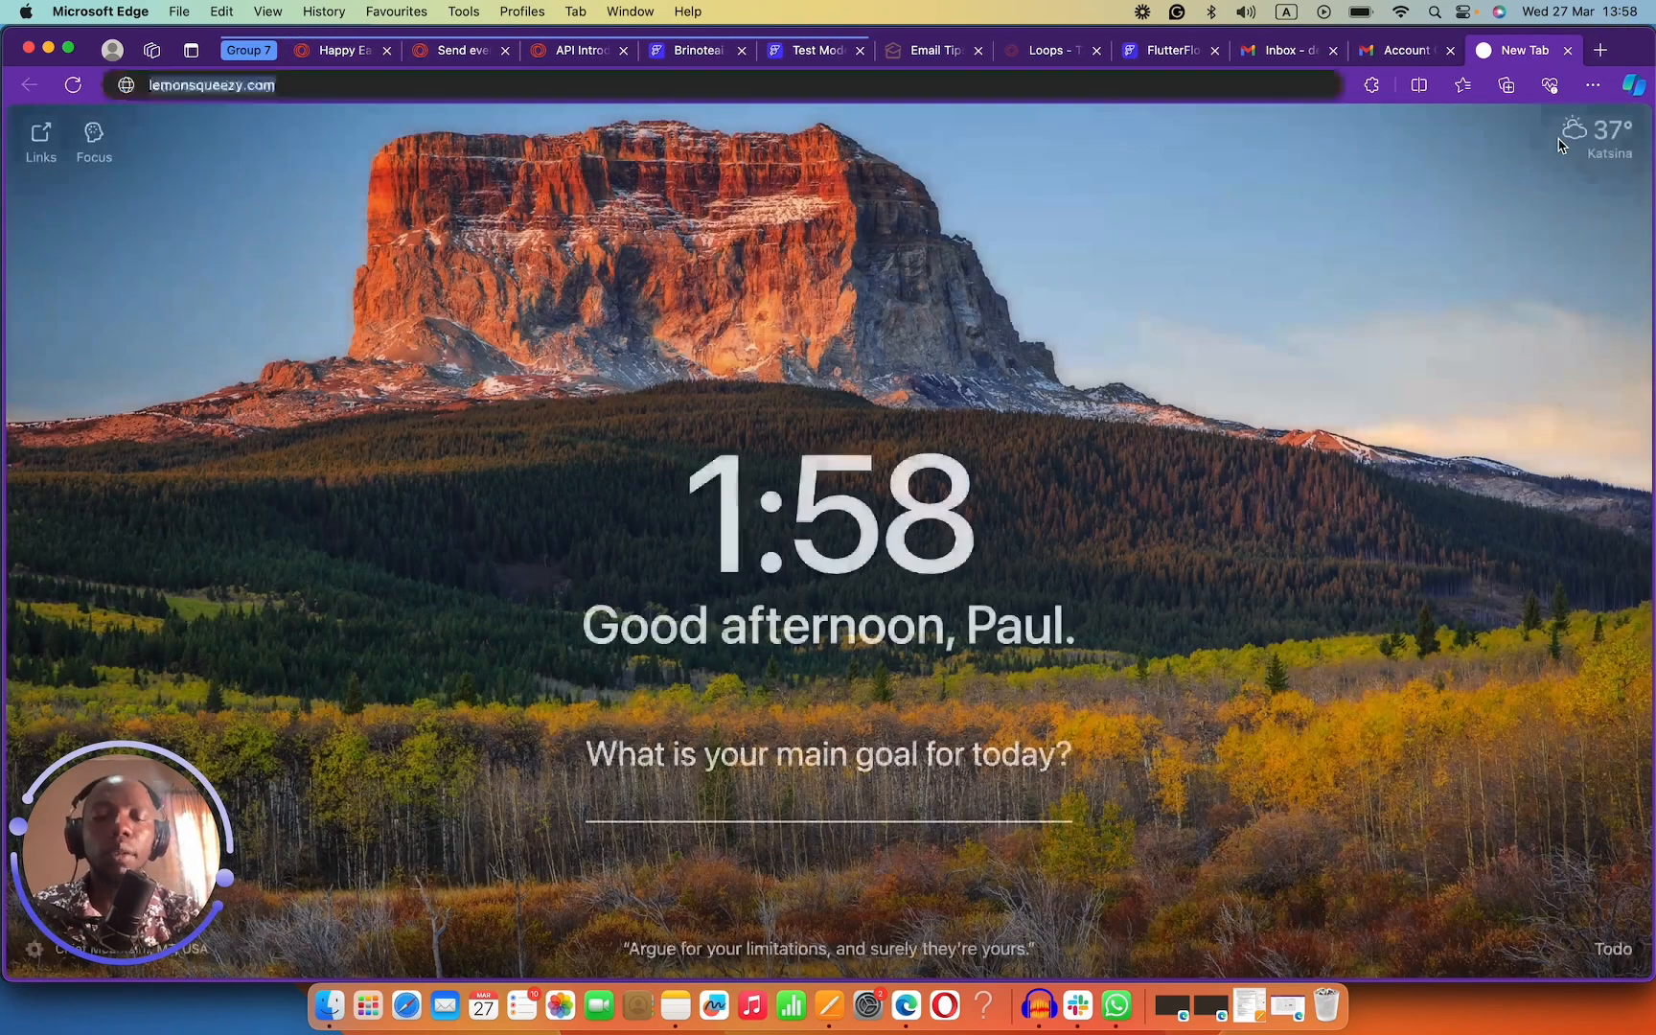
pyautogui.press('Return')
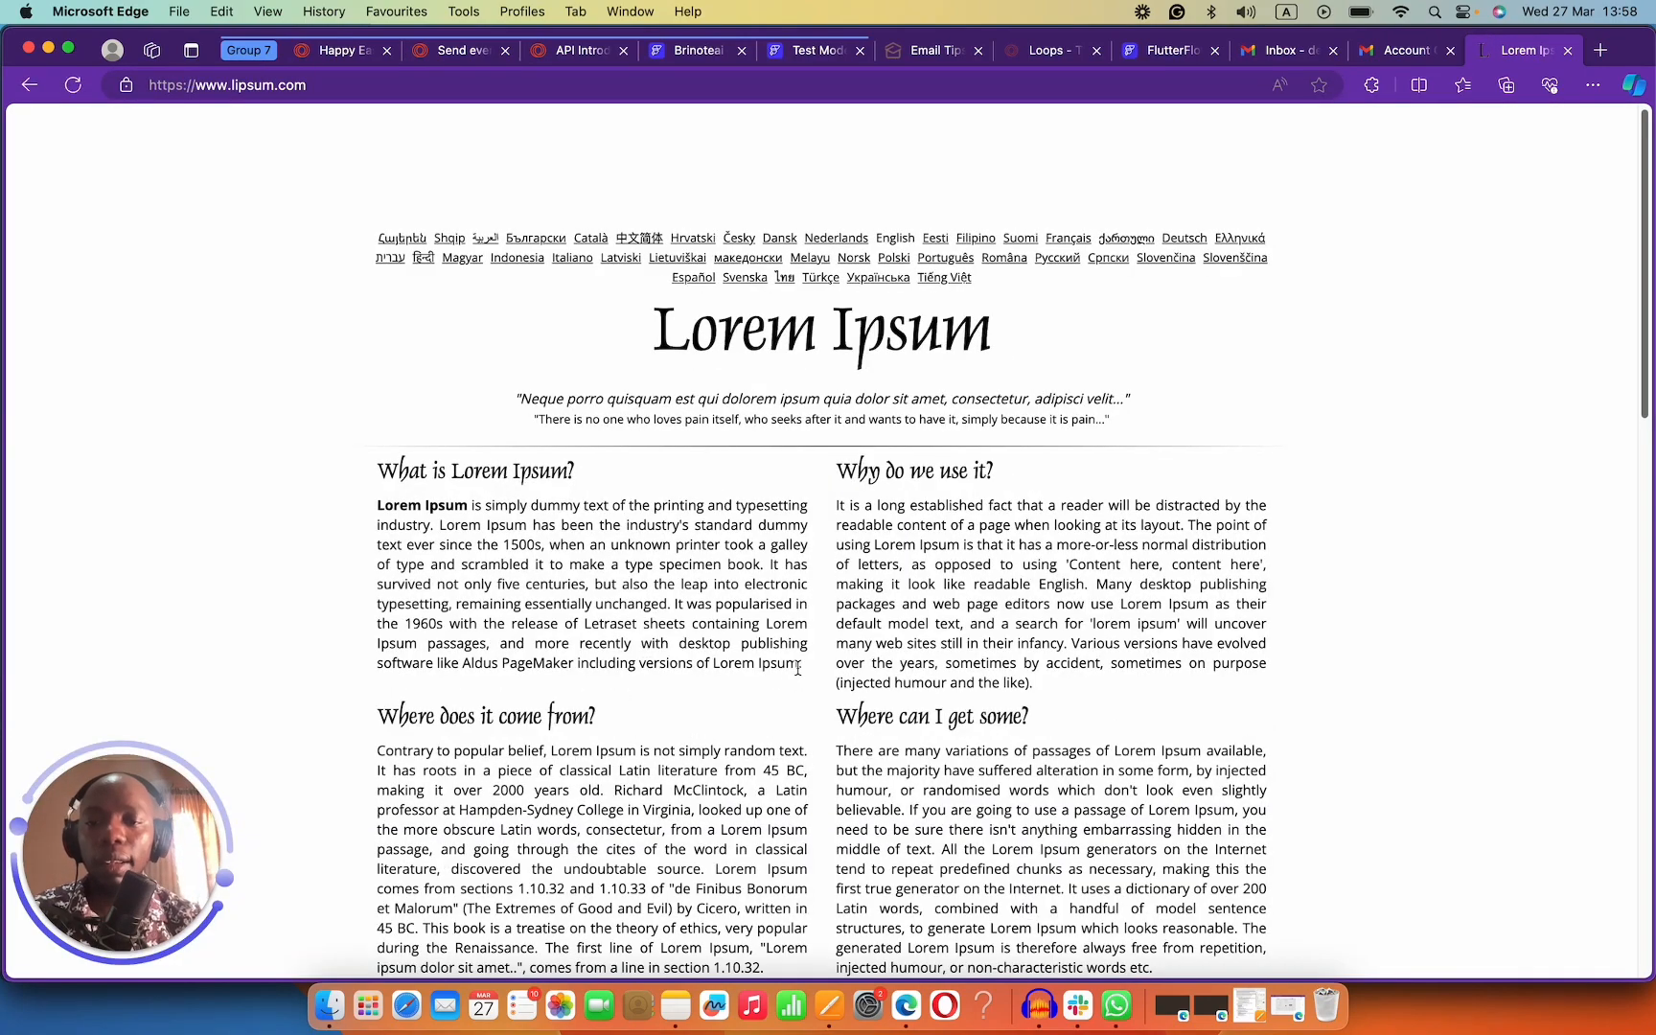
pyautogui.moveTo(800, 665); pyautogui.dragTo(379, 508)
pyautogui.press('super+c')
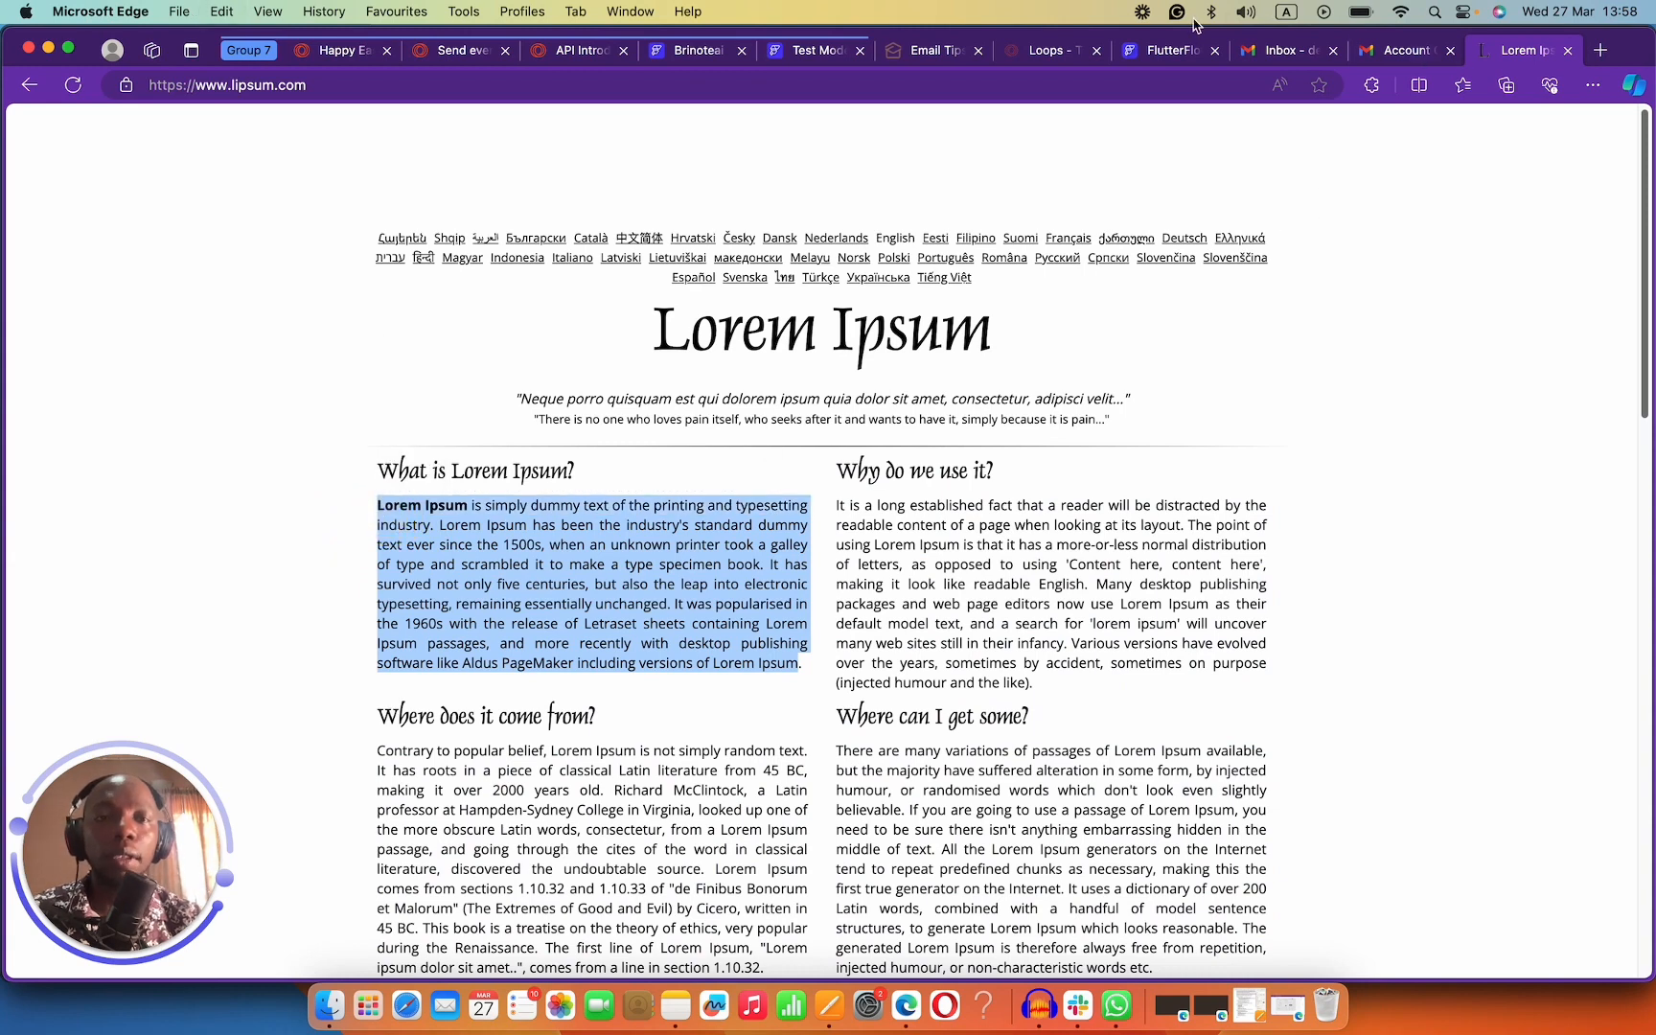
pyautogui.click(1157, 50)
pyautogui.click(820, 53)
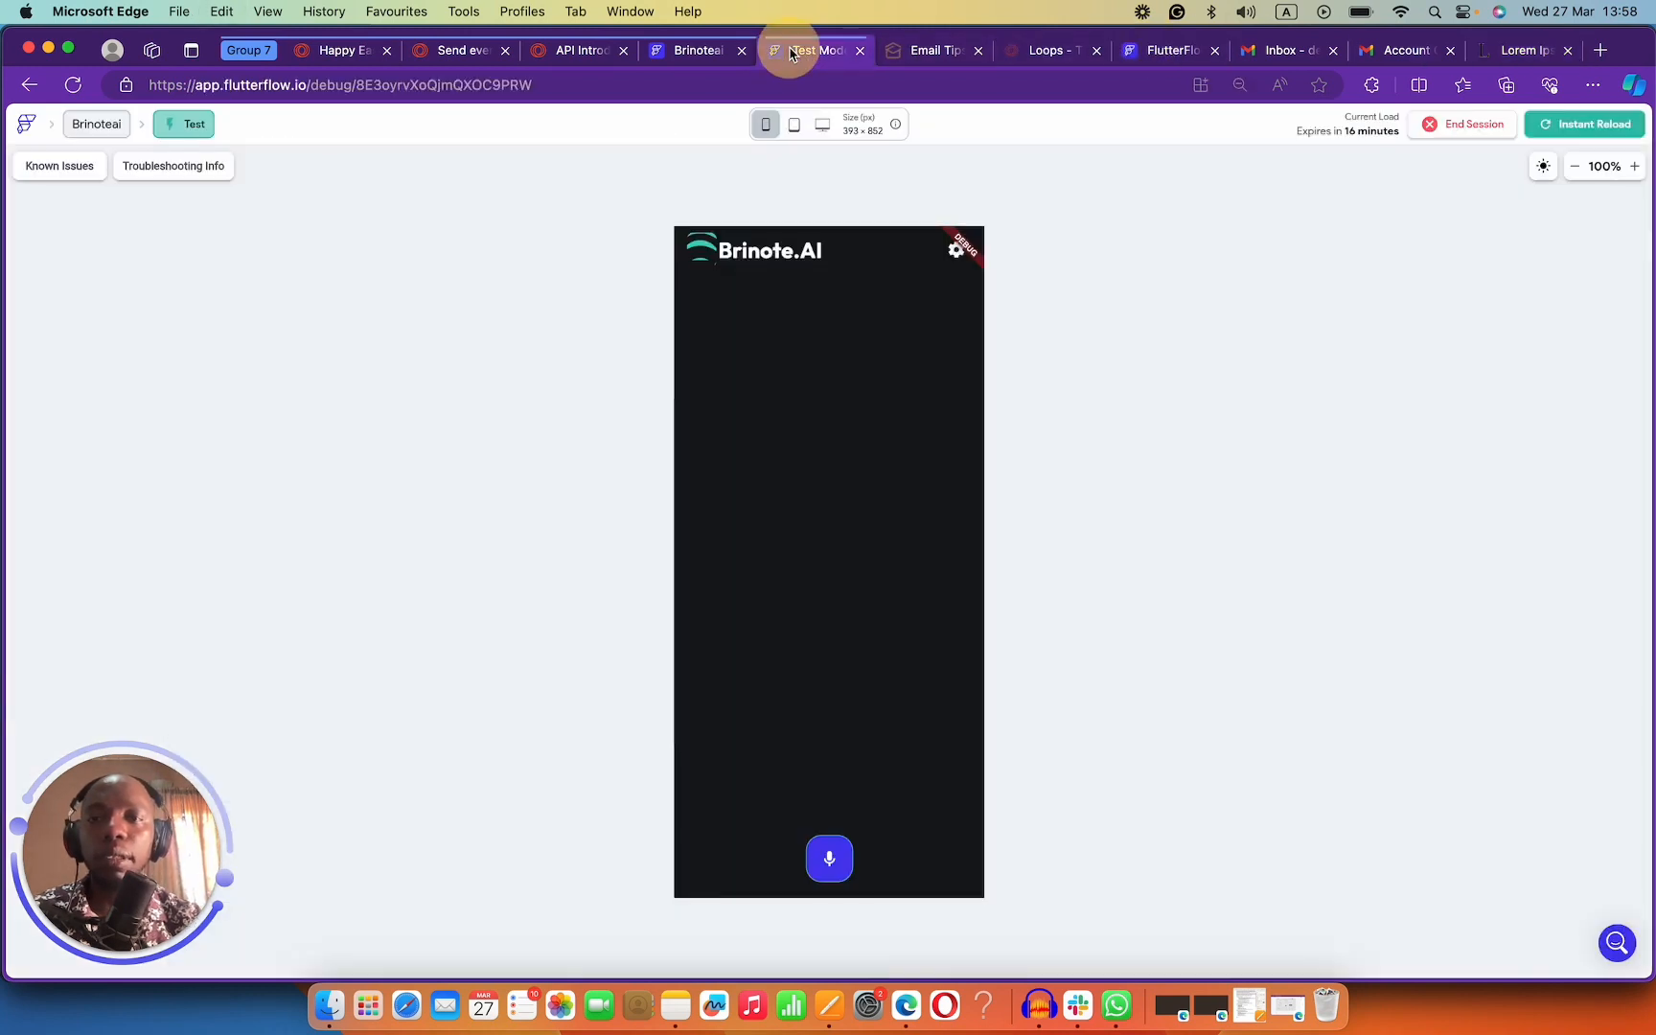
pyautogui.click(579, 55)
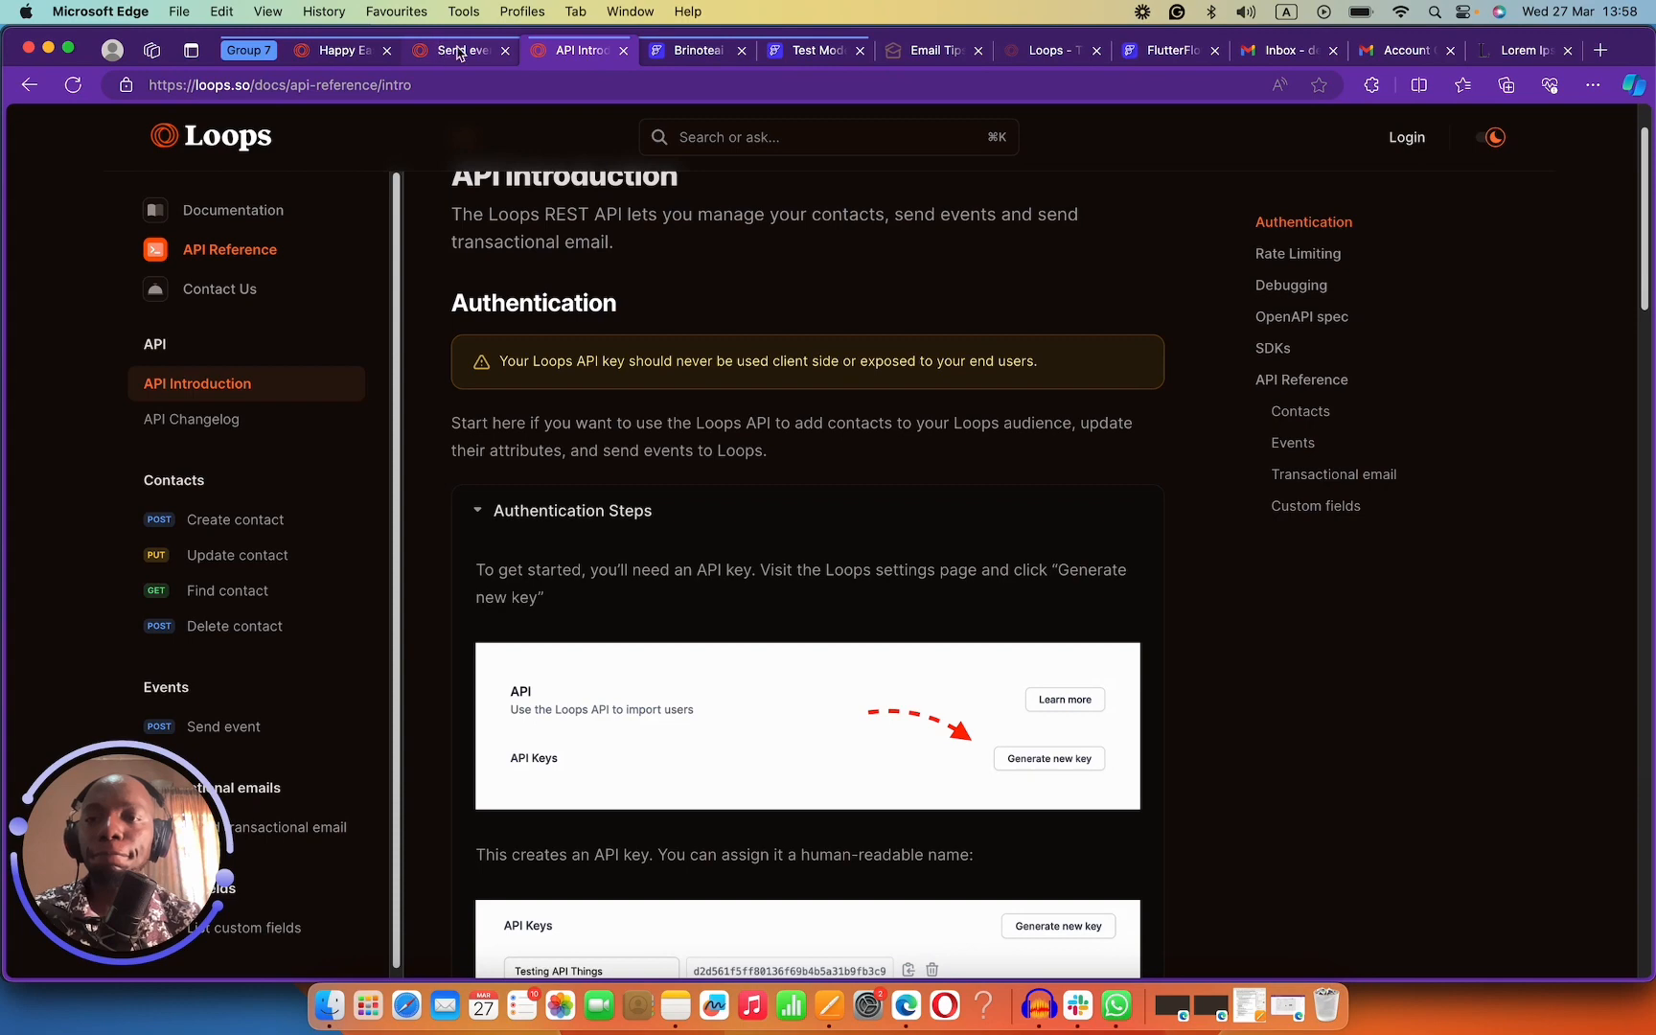
pyautogui.click(335, 51)
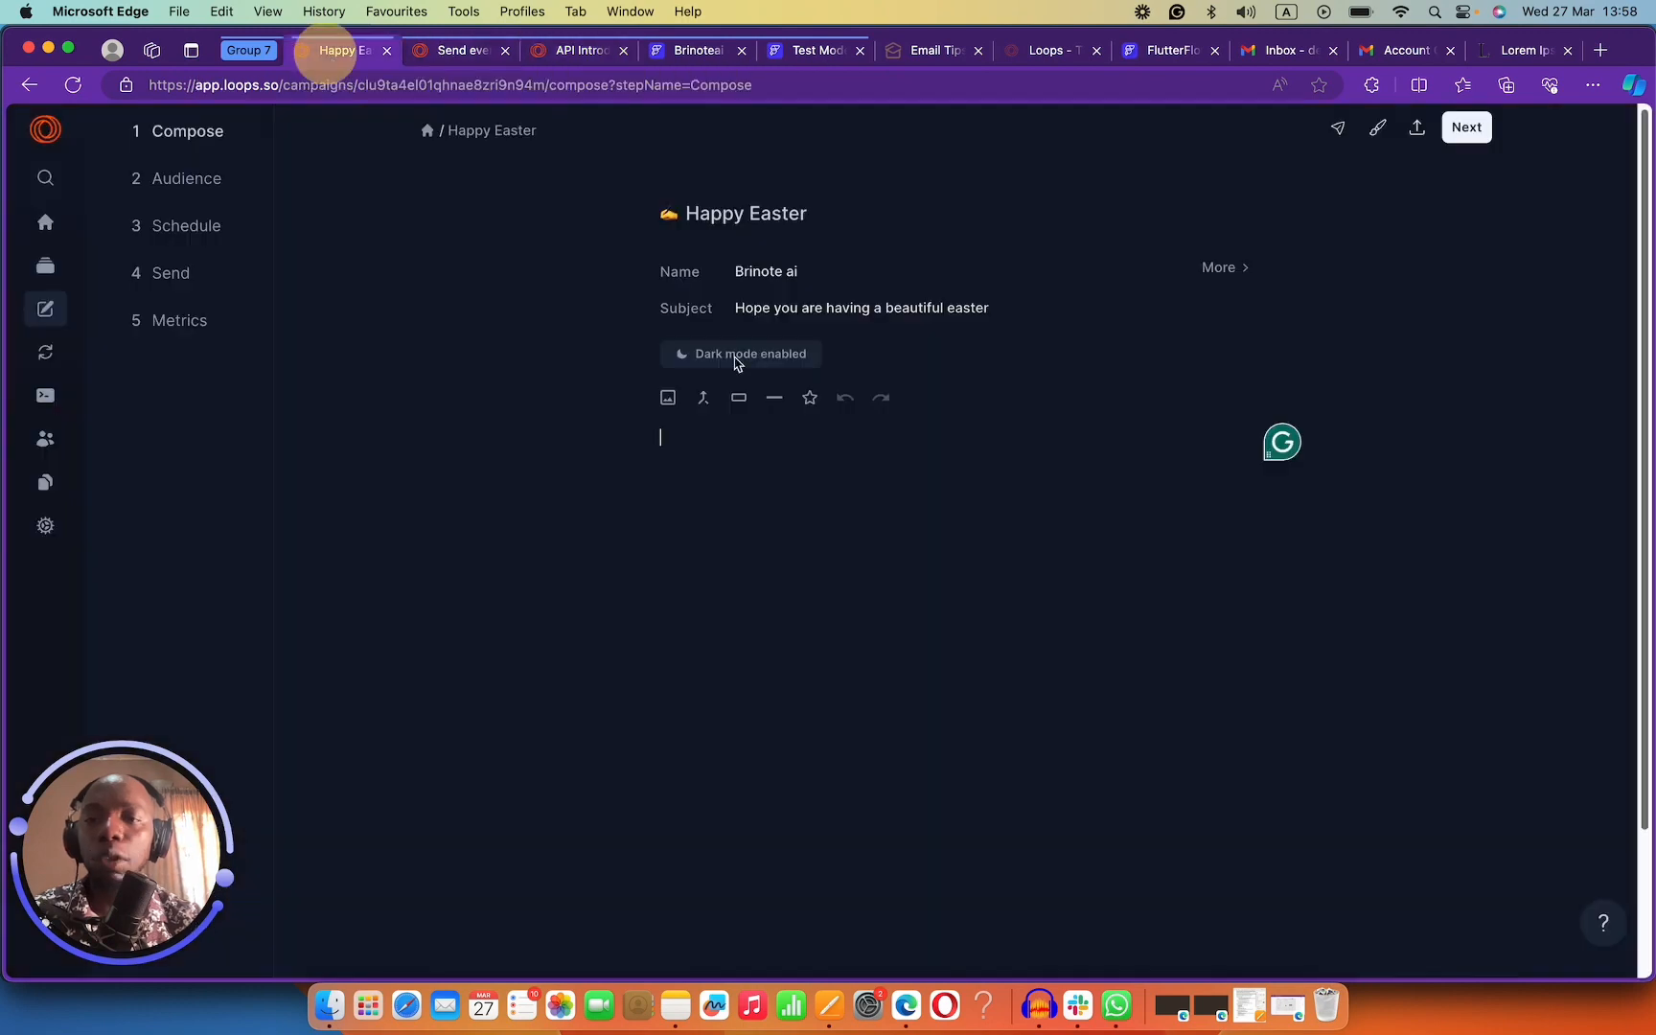
# Paste the Lorem Ipsum paragraph and open it with 'Hey' plus a First Name variable with fallback.
pyautogui.click(716, 452)
pyautogui.press('super+v')
pyautogui.click(664, 434)
pyautogui.press('Return')
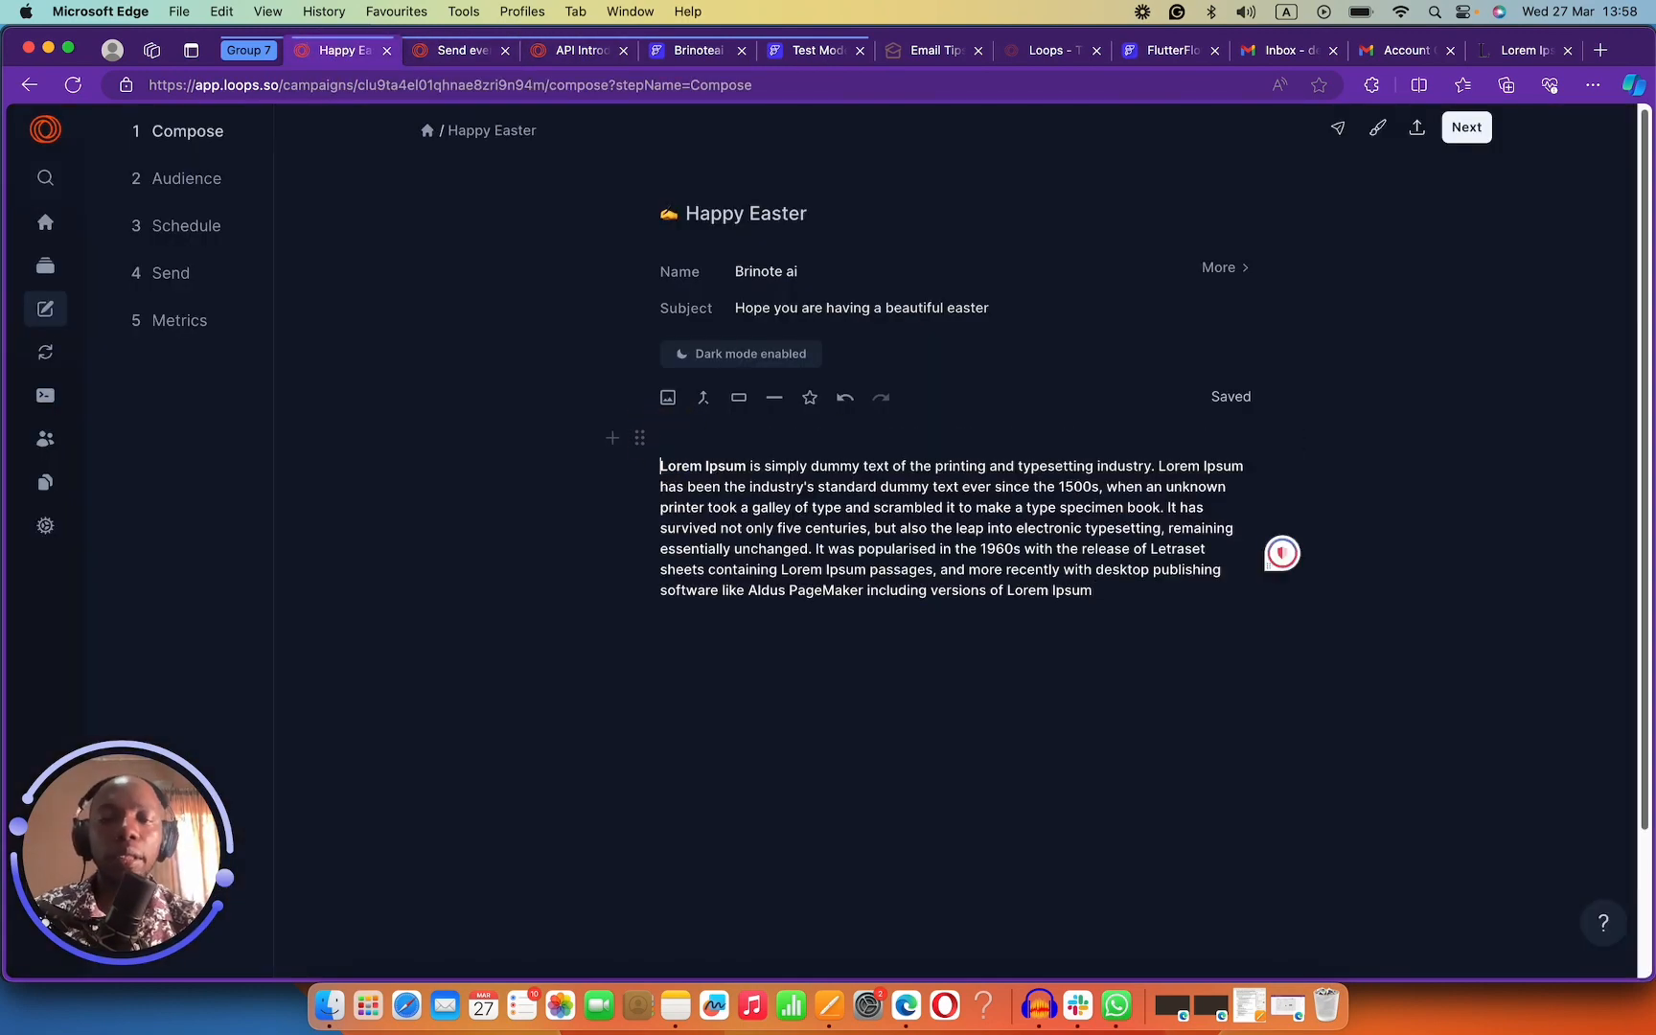
pyautogui.press('Up')
pyautogui.write('Hey')
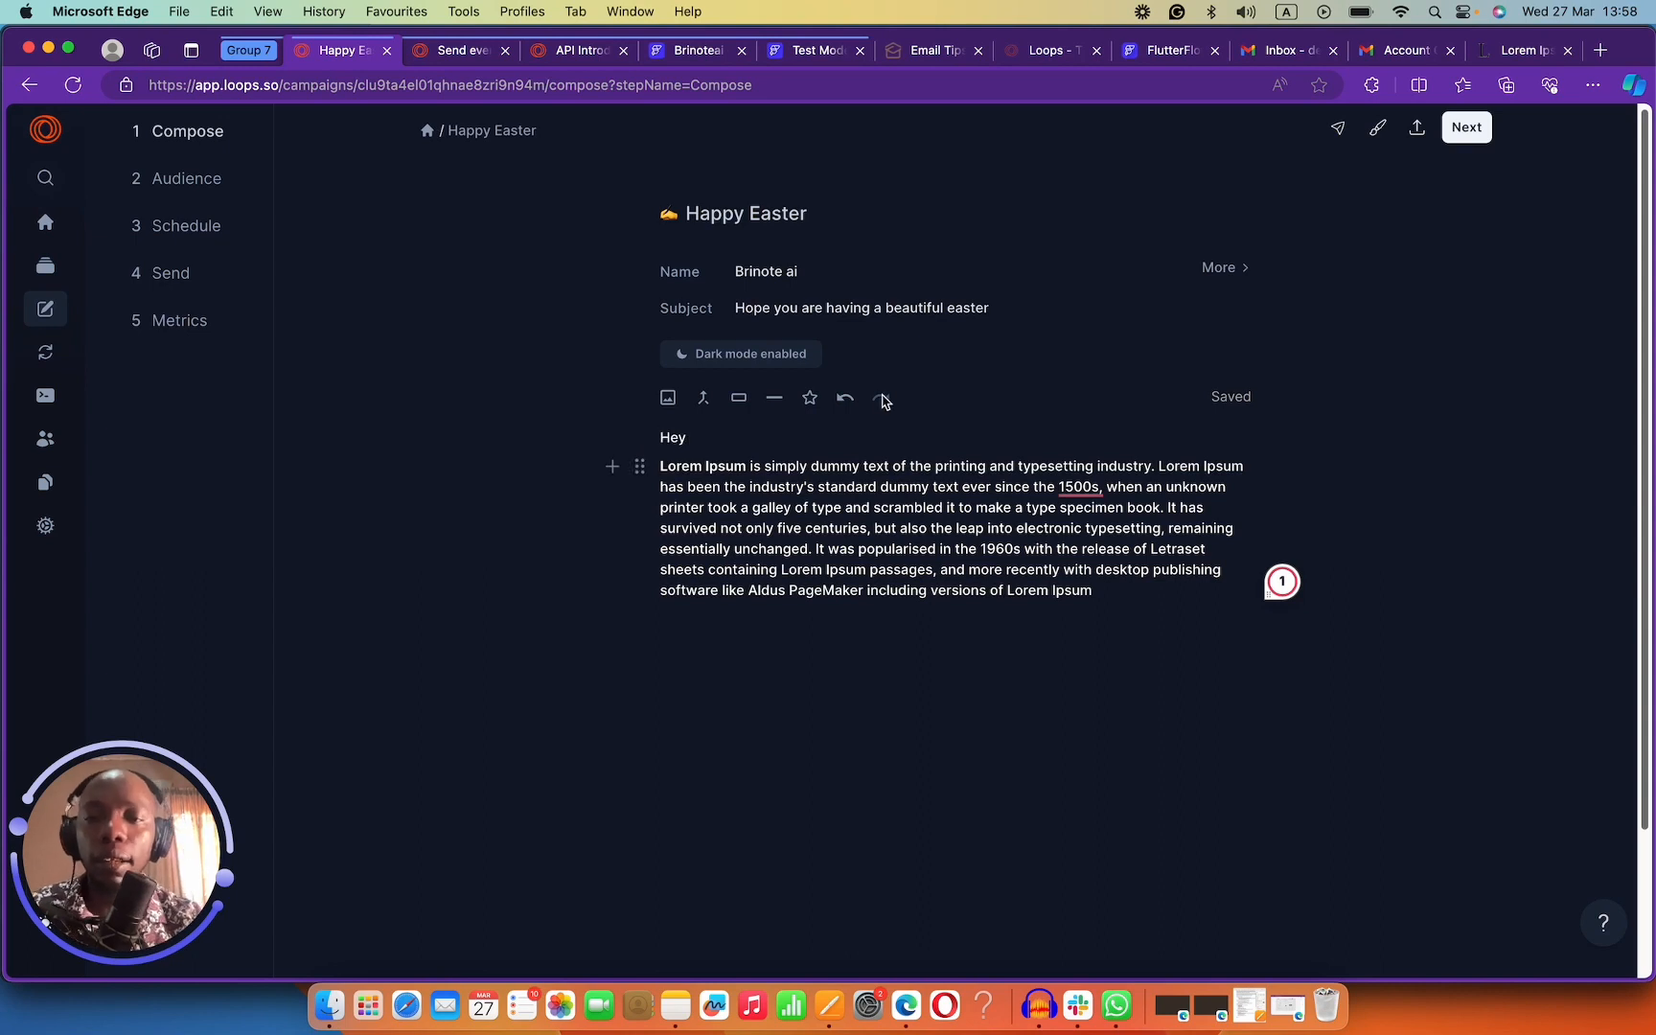
pyautogui.click(703, 397)
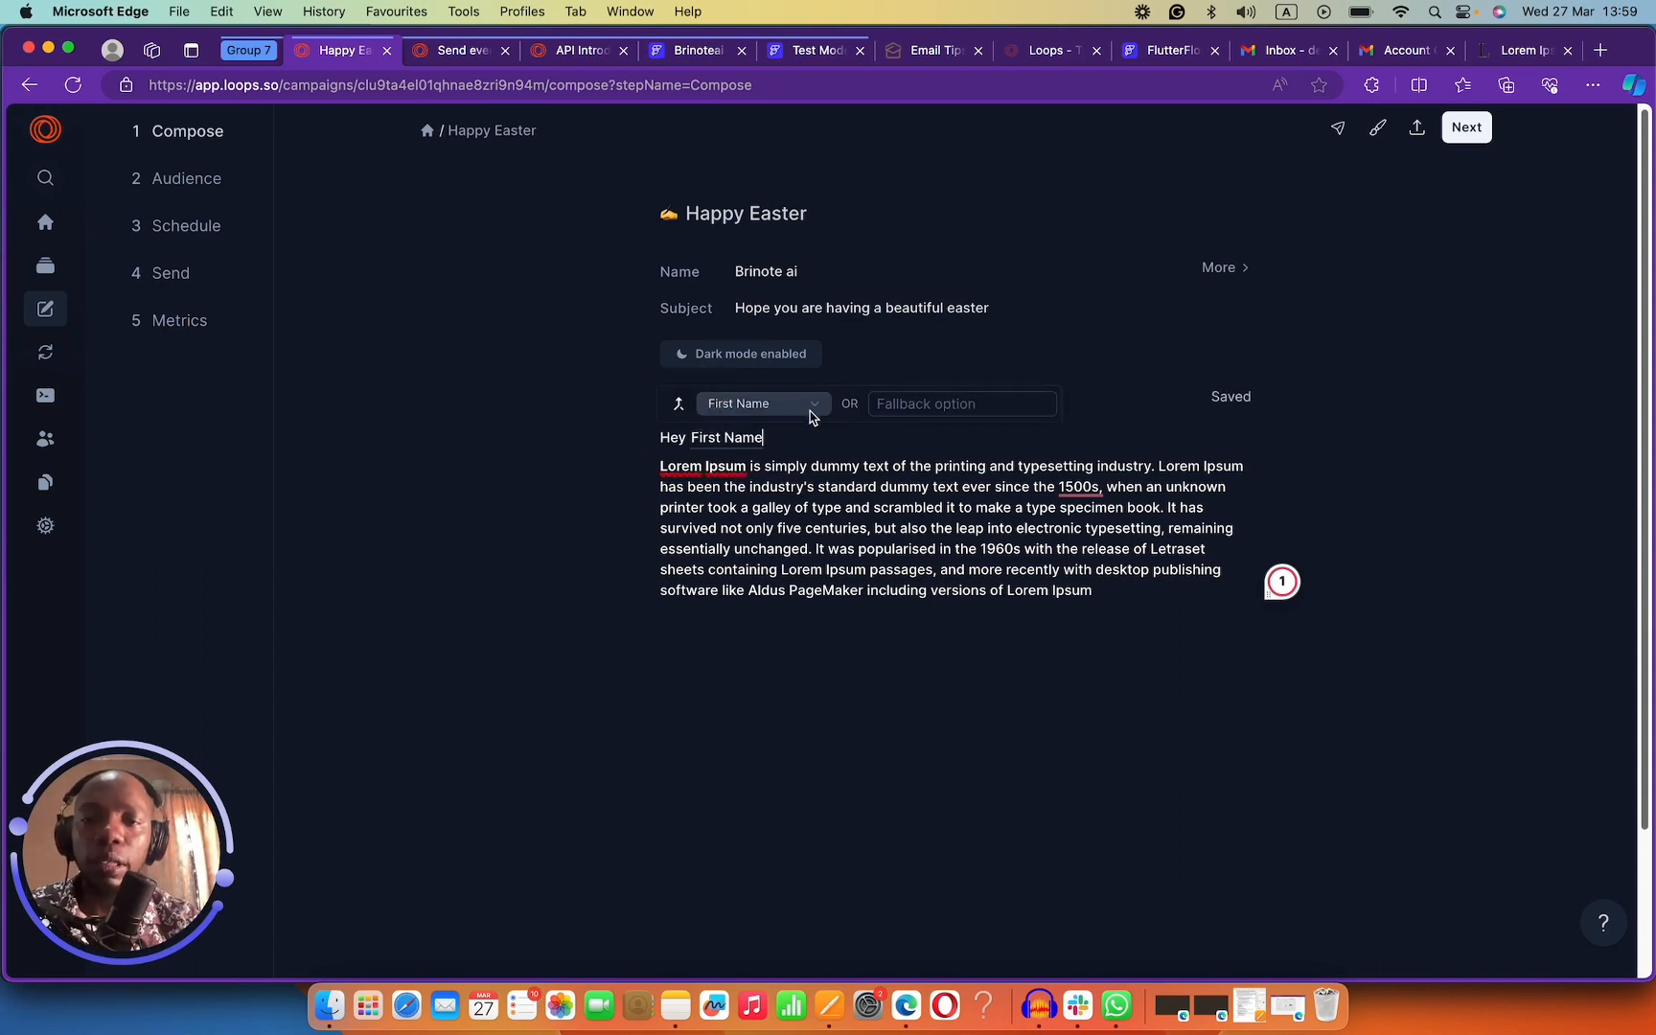
pyautogui.click(950, 403)
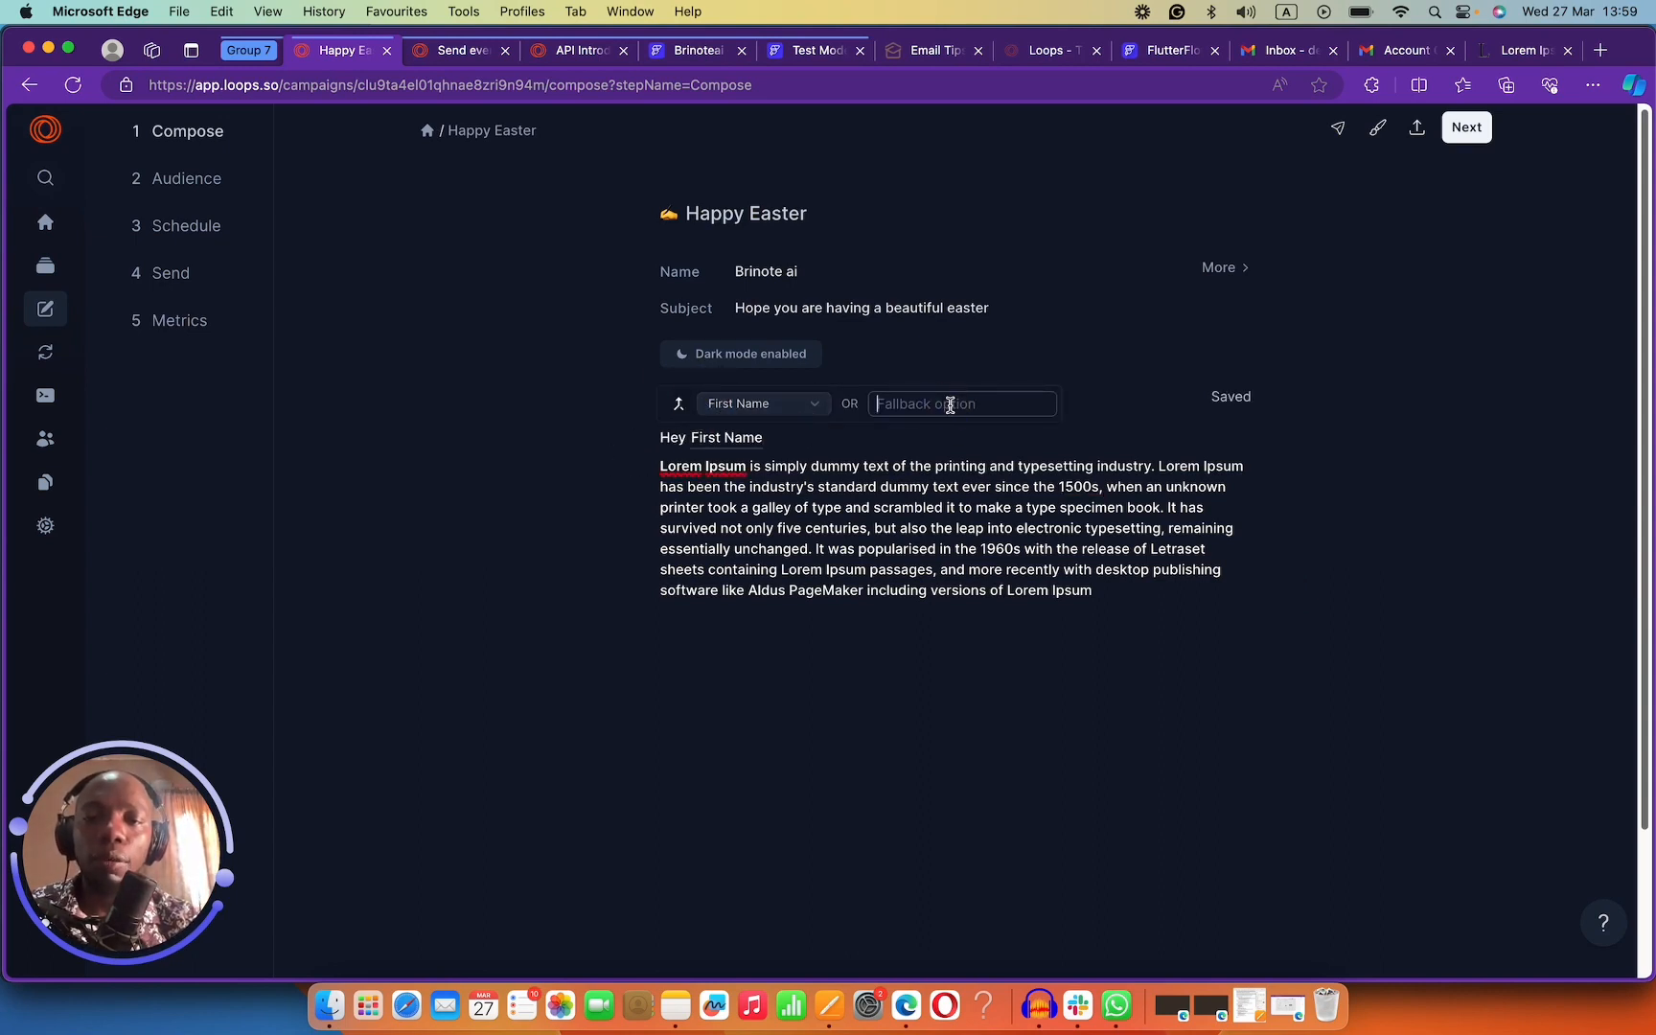
pyautogui.click(952, 470)
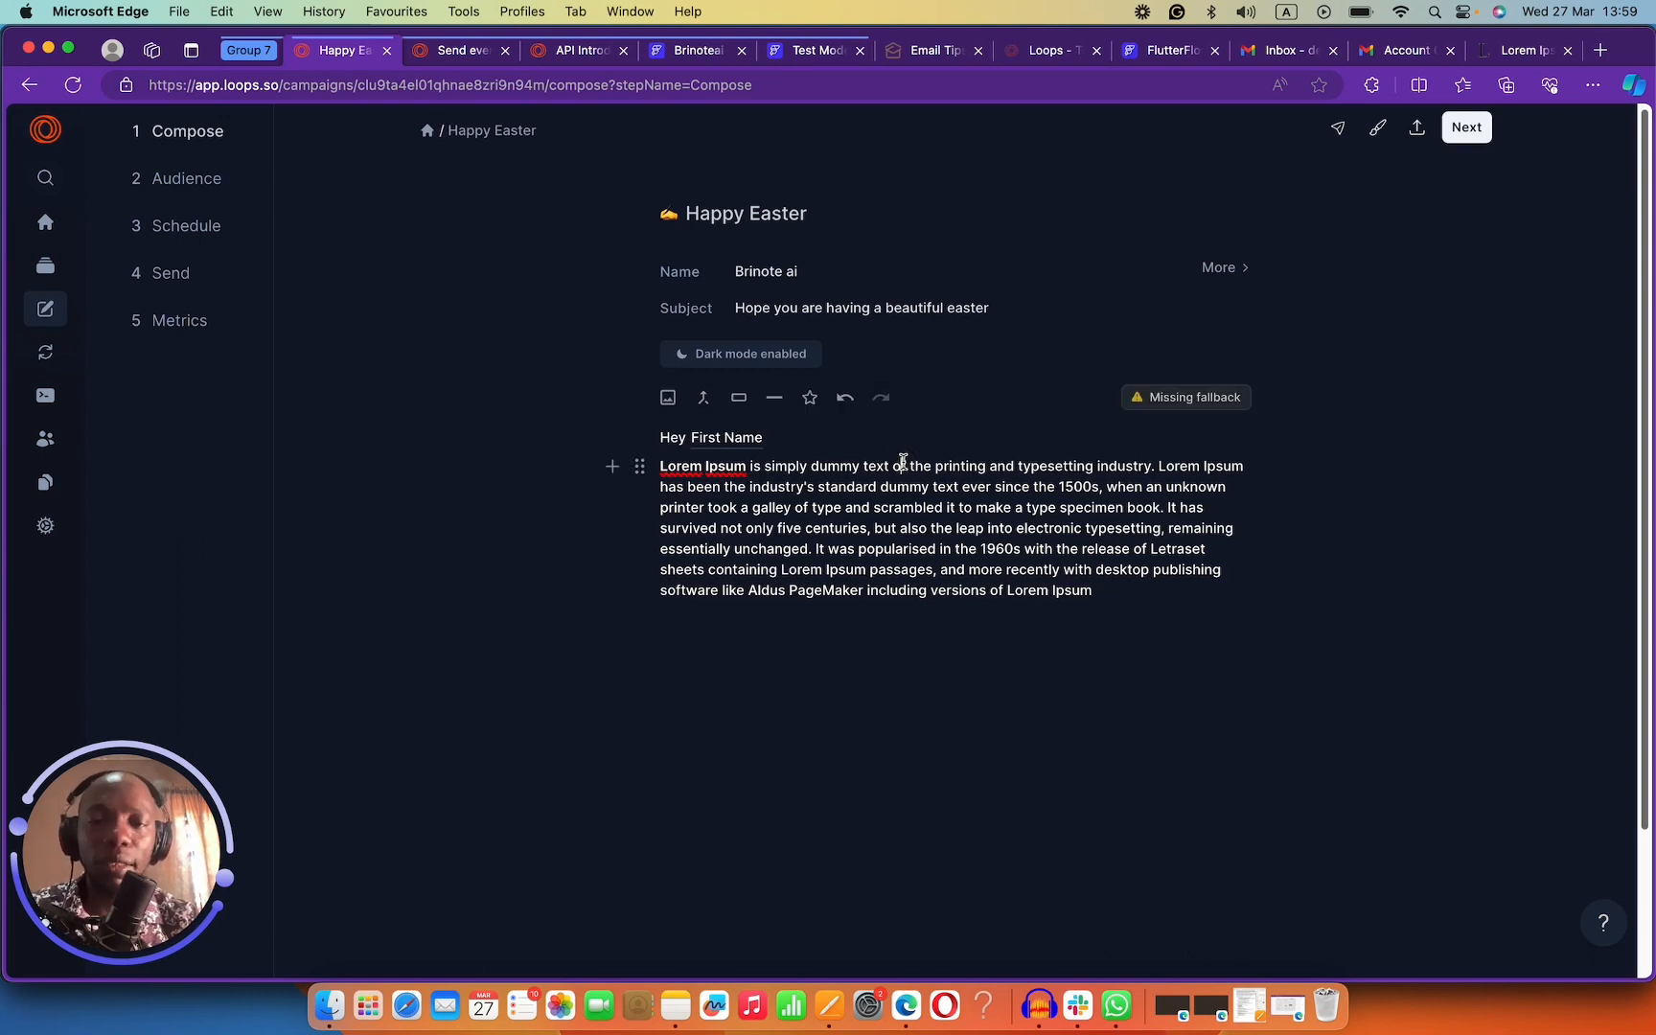
pyautogui.click(726, 433)
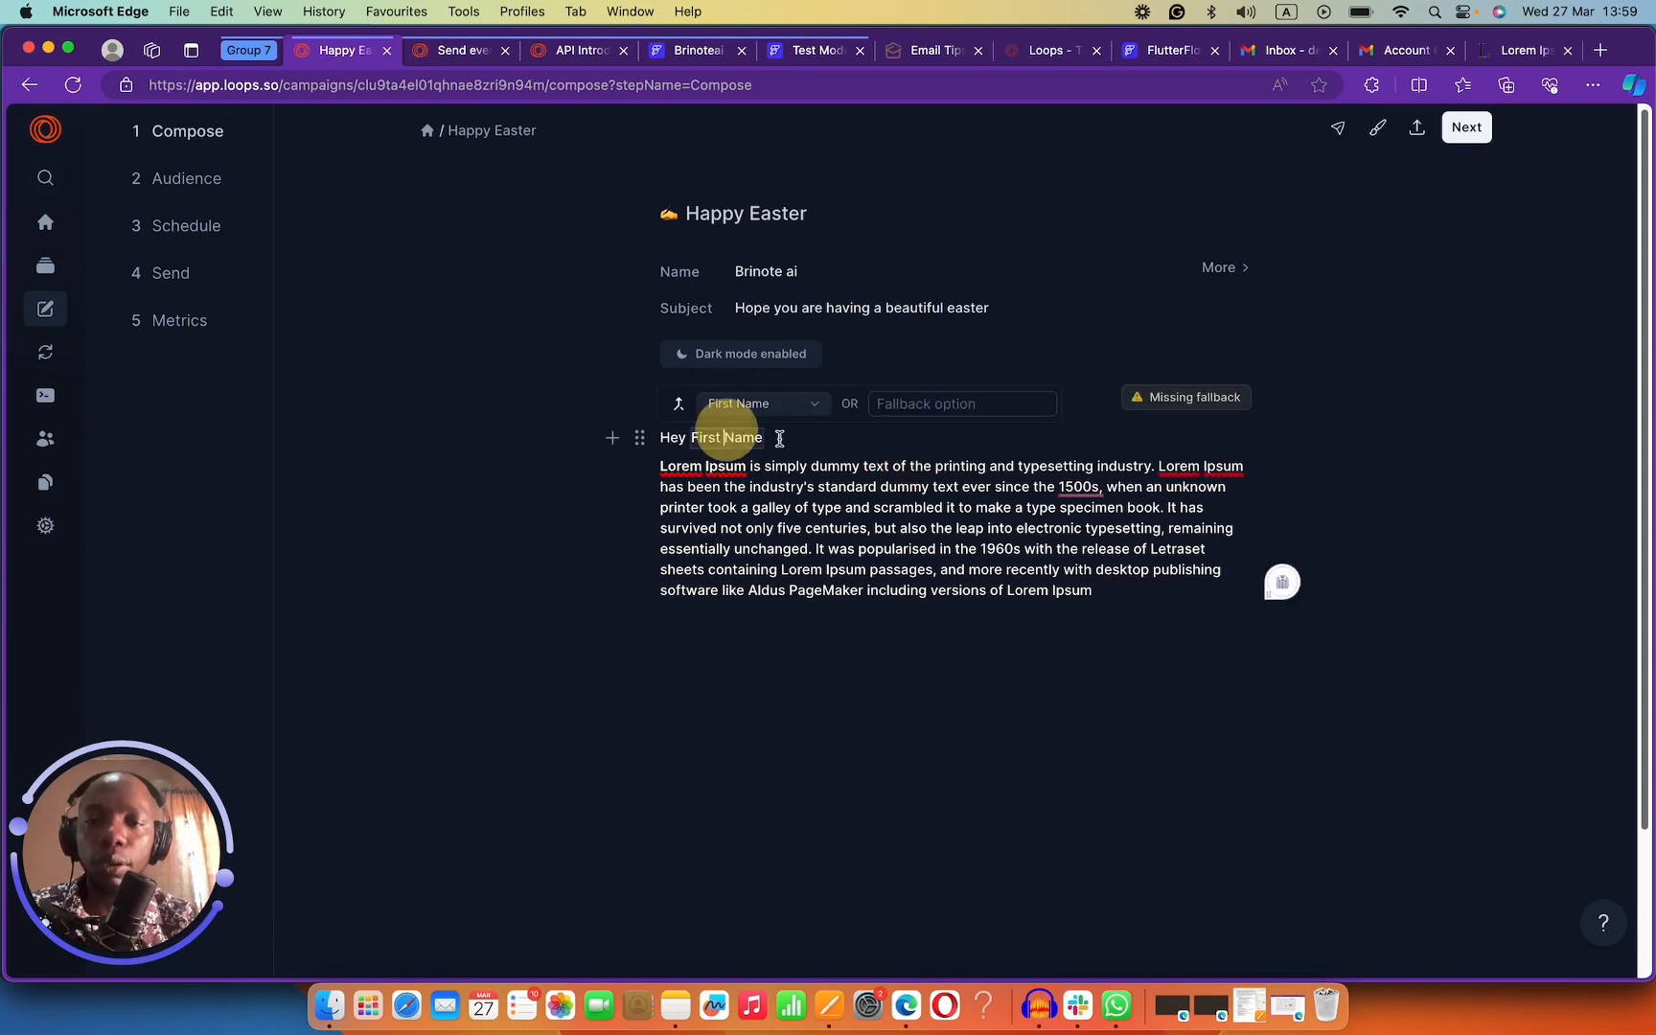
pyautogui.click(918, 401)
pyautogui.write('there')
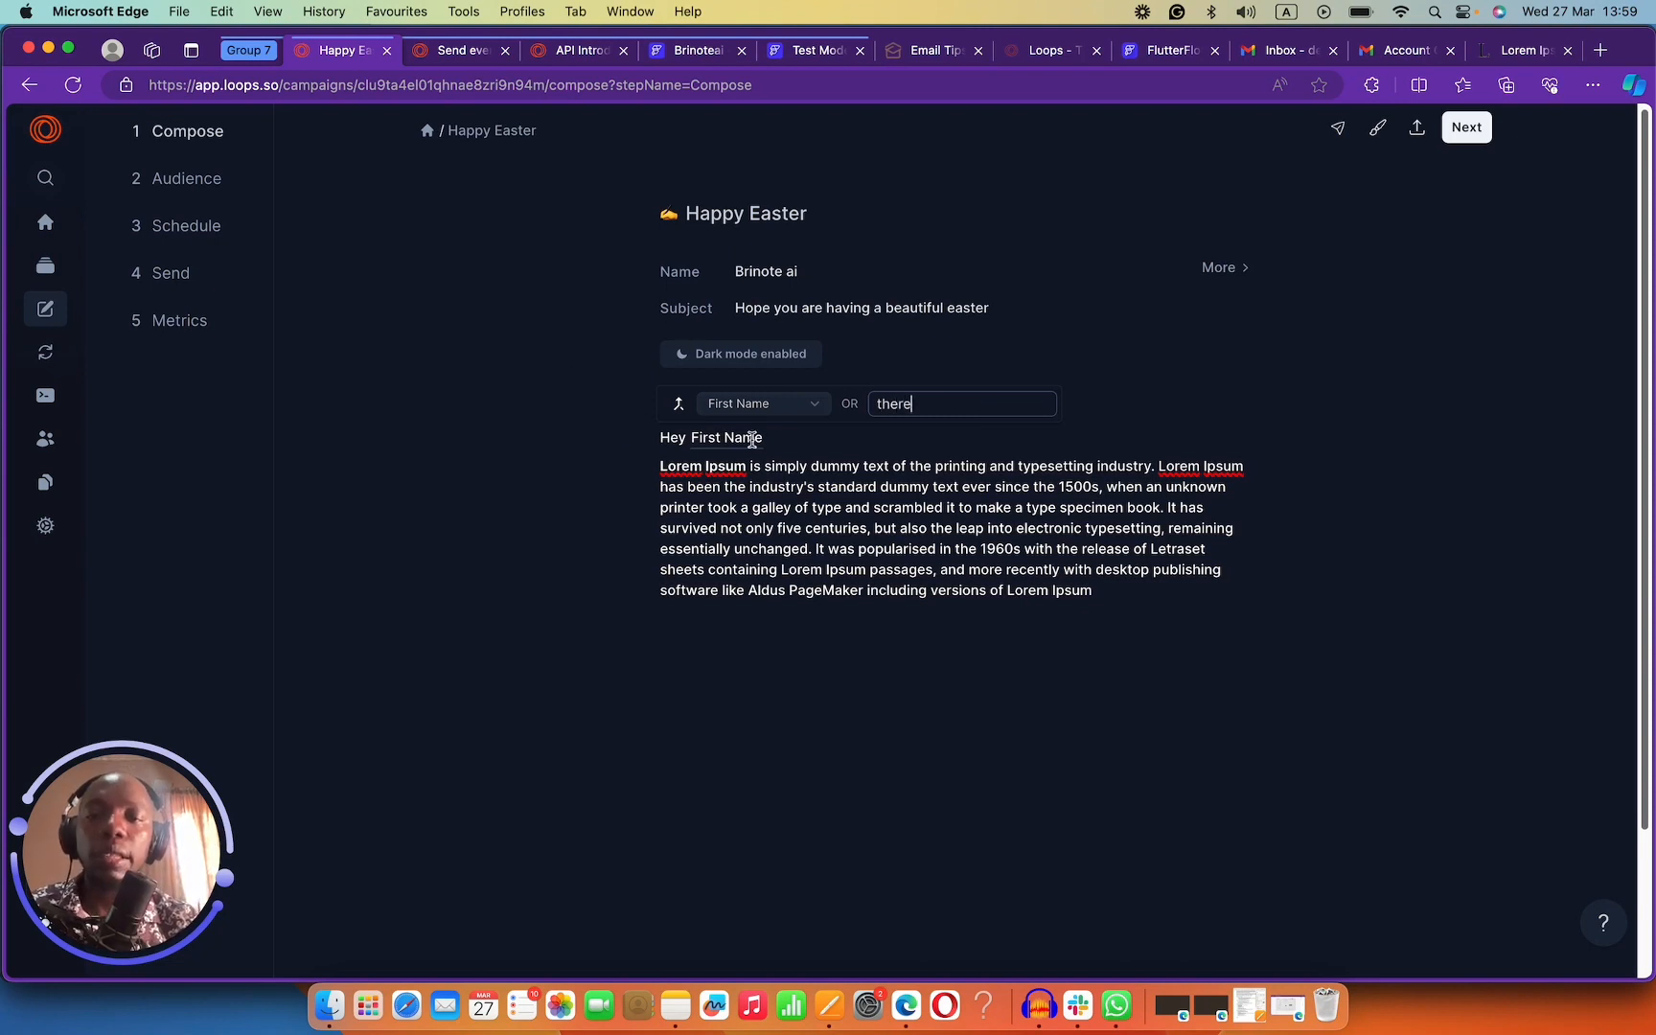
pyautogui.click(760, 580)
# Sign off with the sender's name and 'Brinote ai', then open Send Preview.
pyautogui.click(1089, 629)
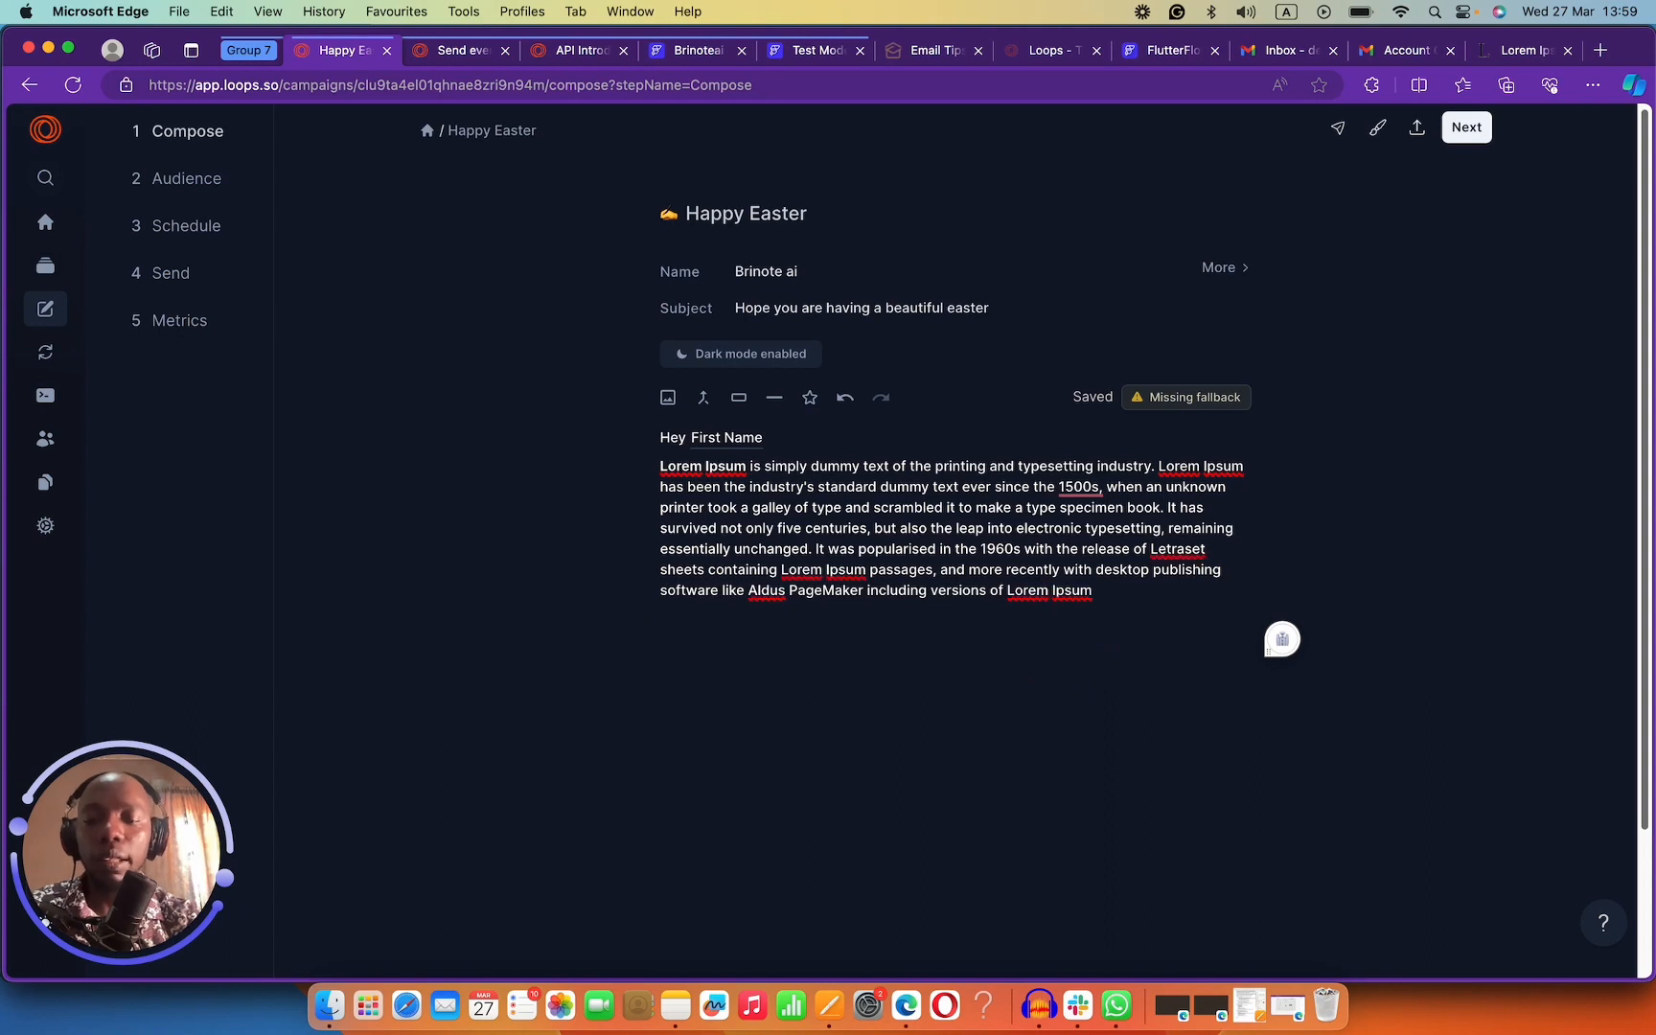
pyautogui.write('Br')
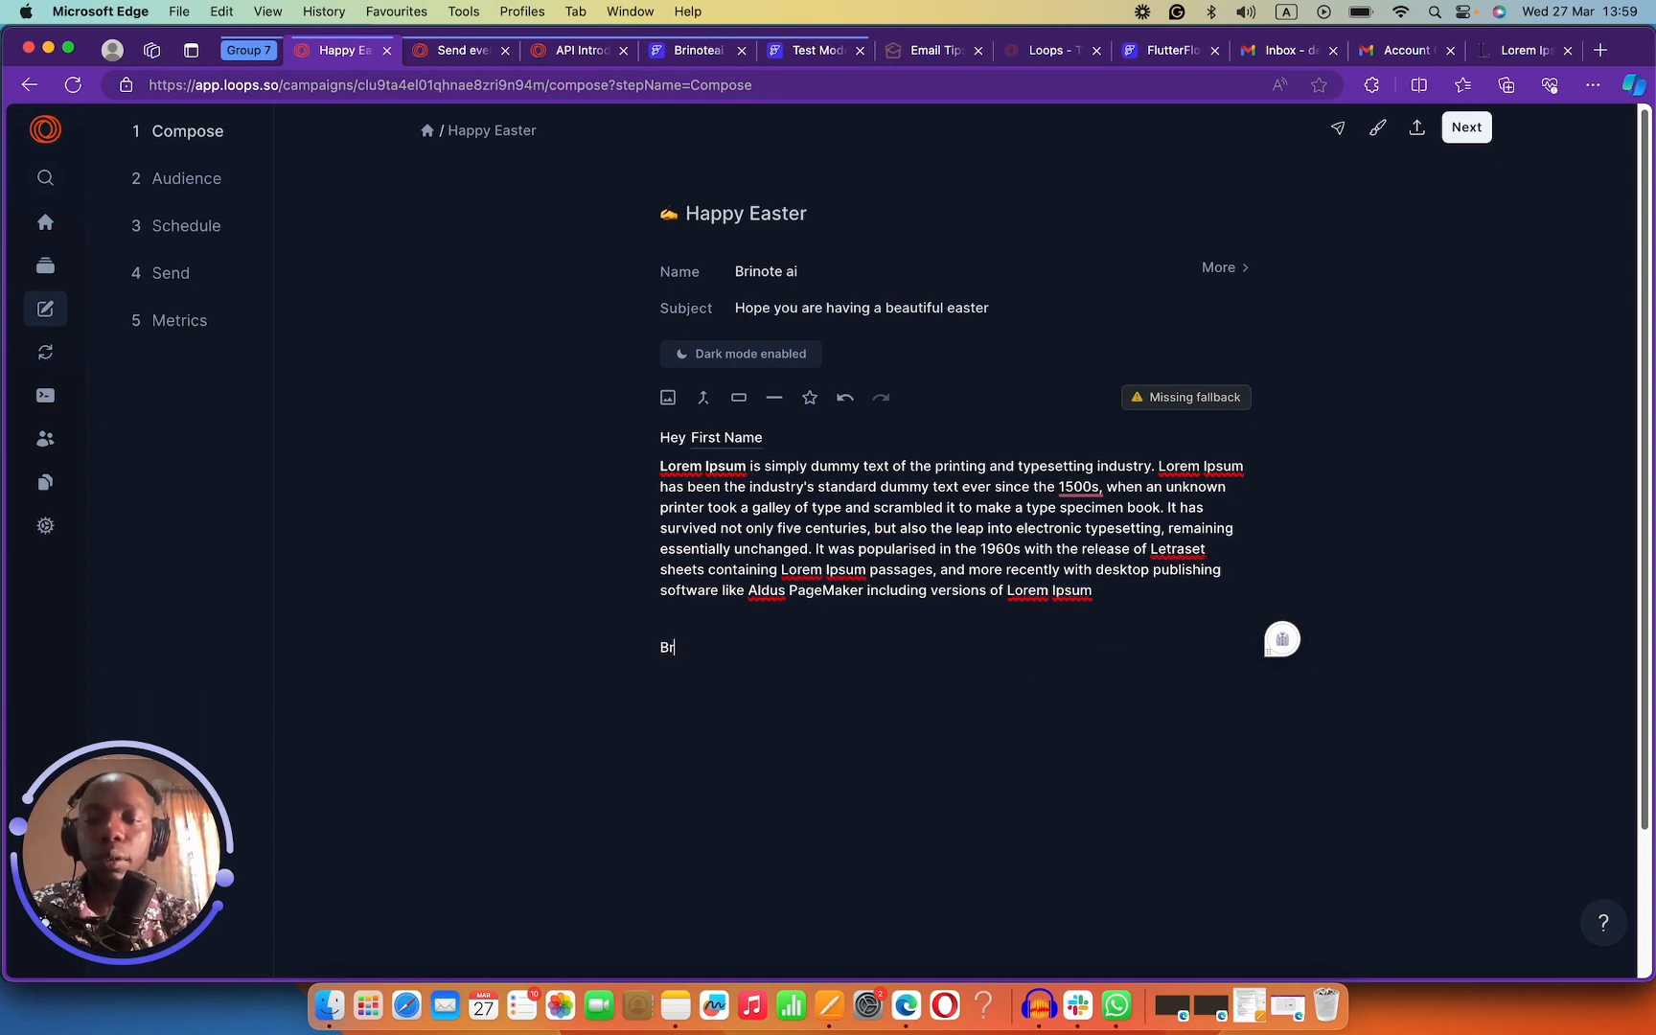
pyautogui.write('James,')
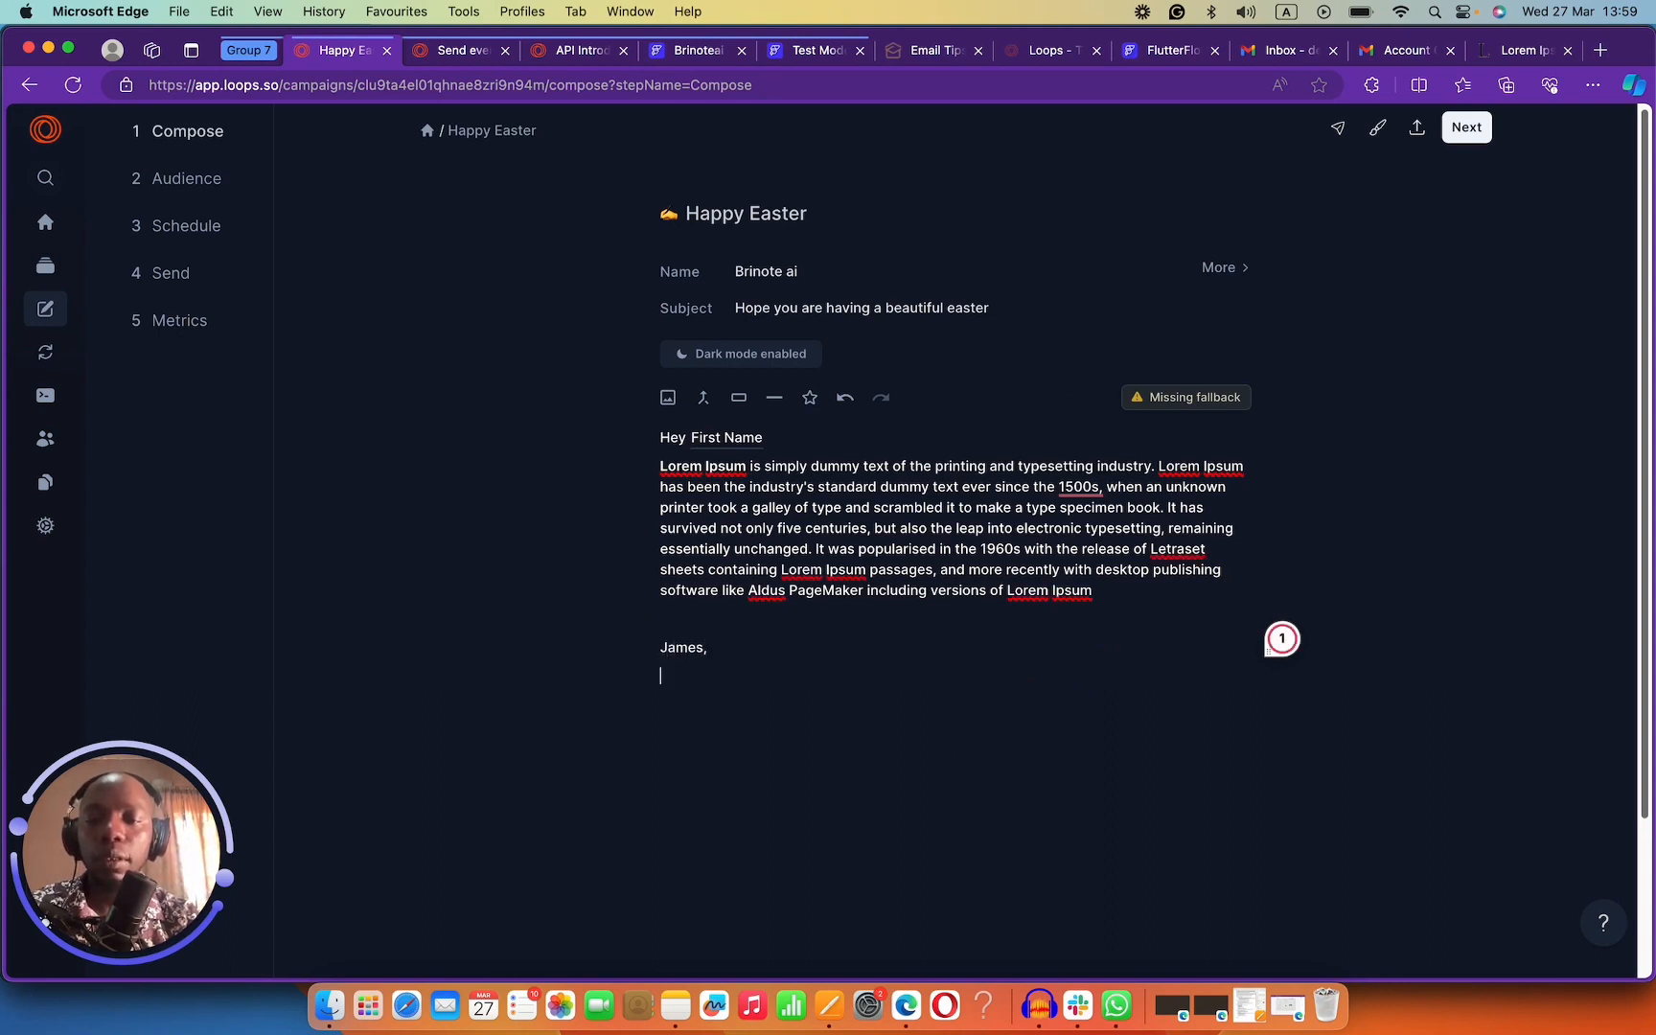
pyautogui.press('Return')
pyautogui.write('Brino')
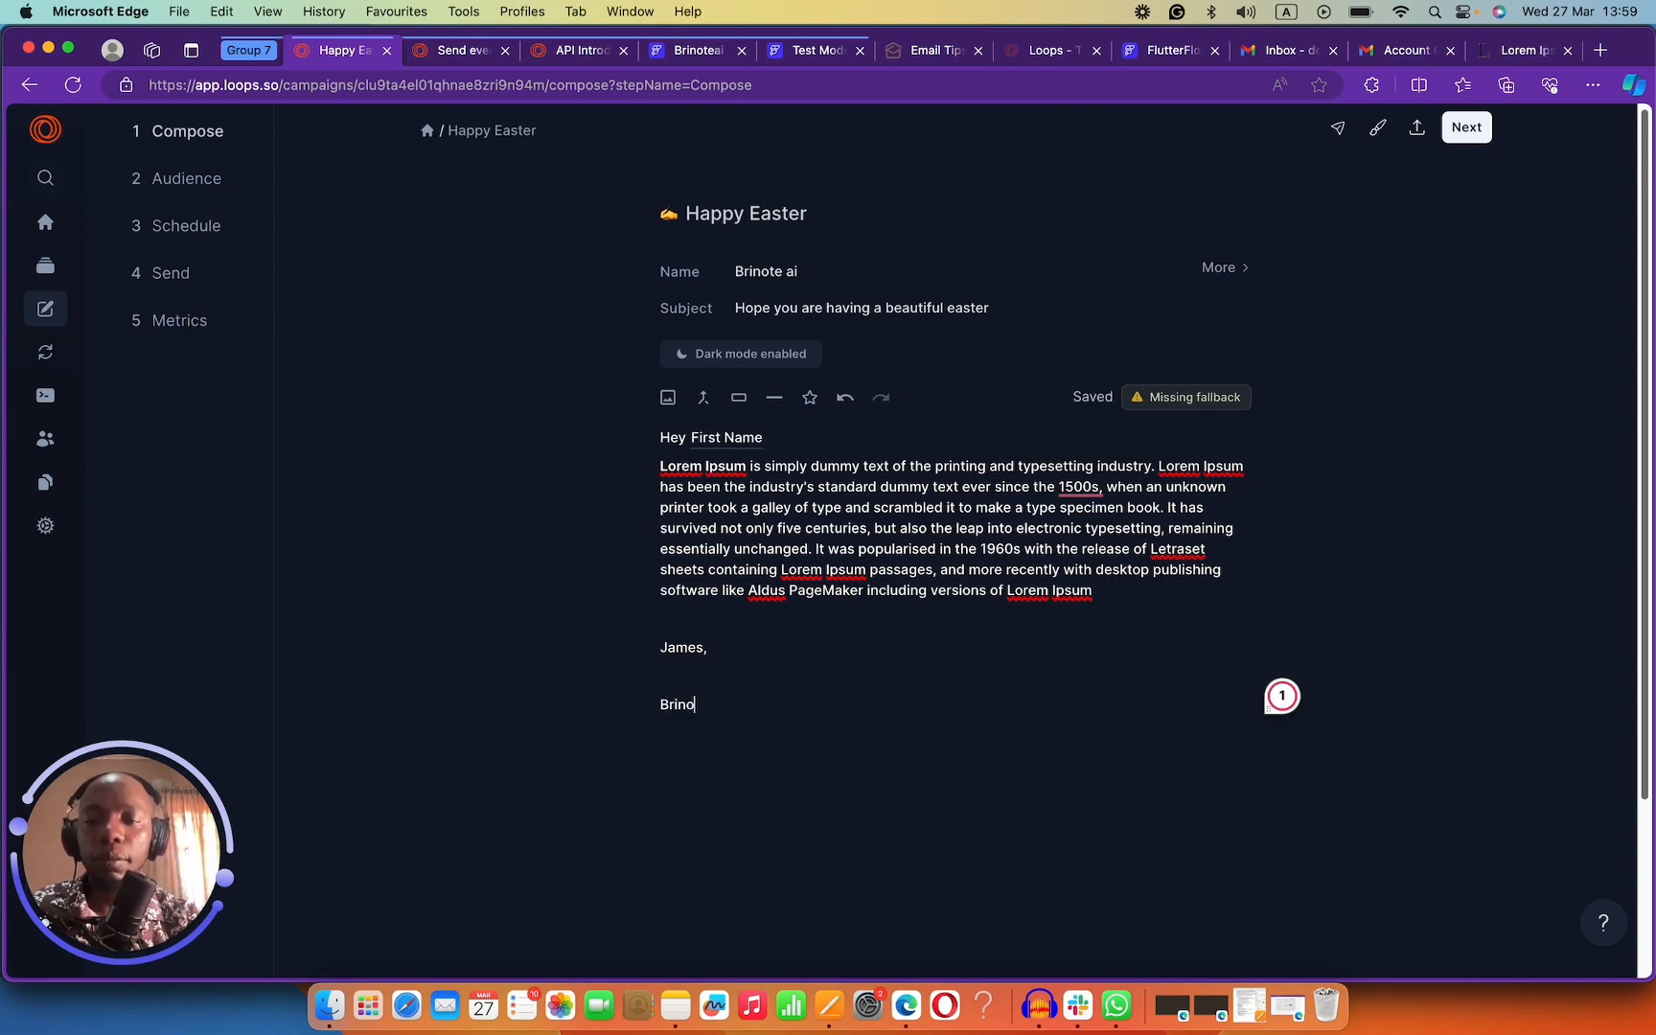
pyautogui.write('te ai')
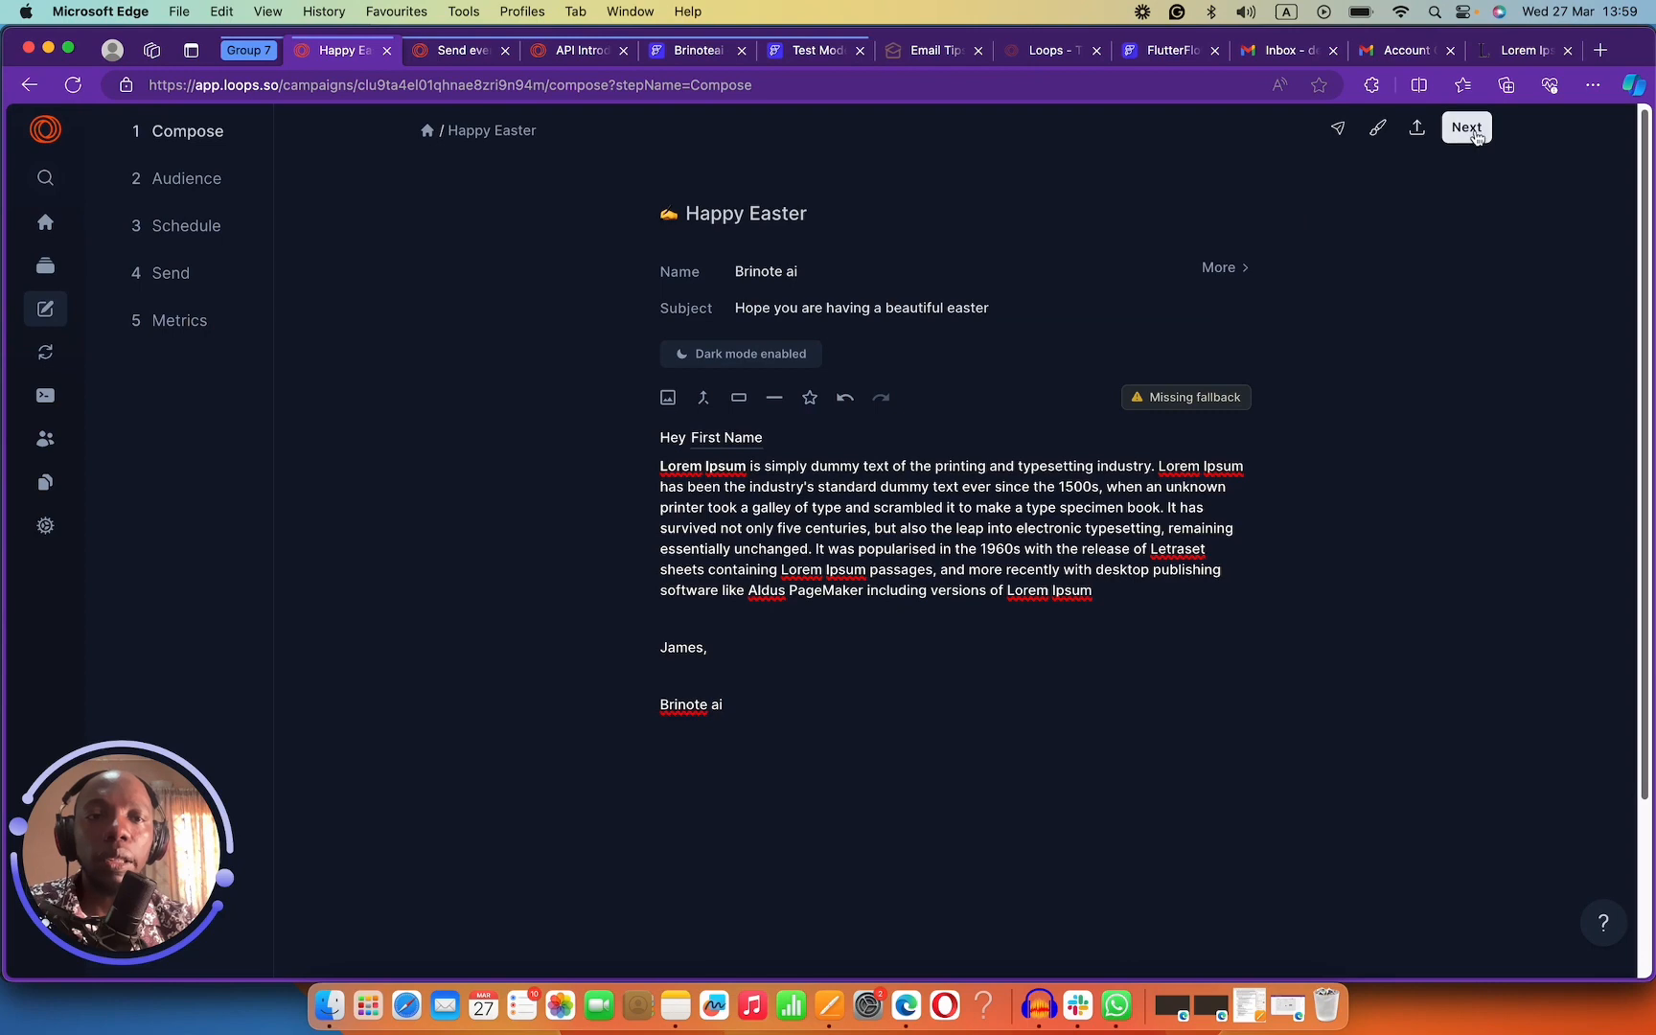
pyautogui.click(1338, 128)
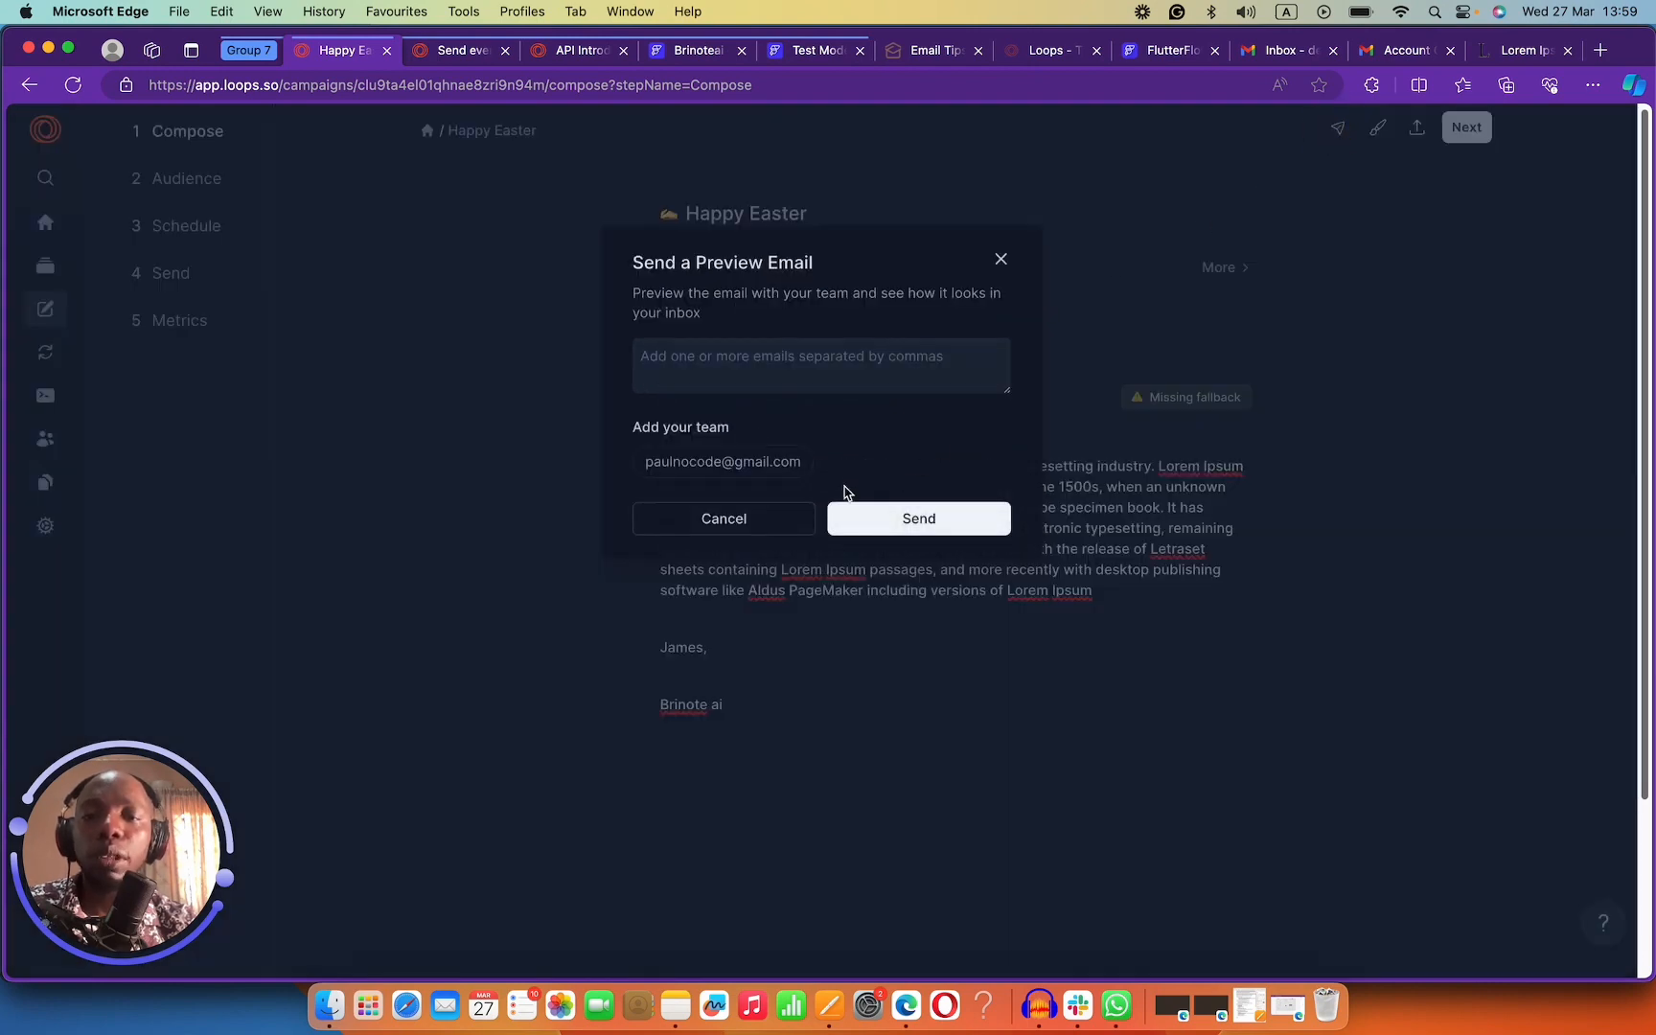
# Send the preview to your own address and open the Happy Easter email in Gmail.
pyautogui.click(794, 470)
pyautogui.click(951, 431)
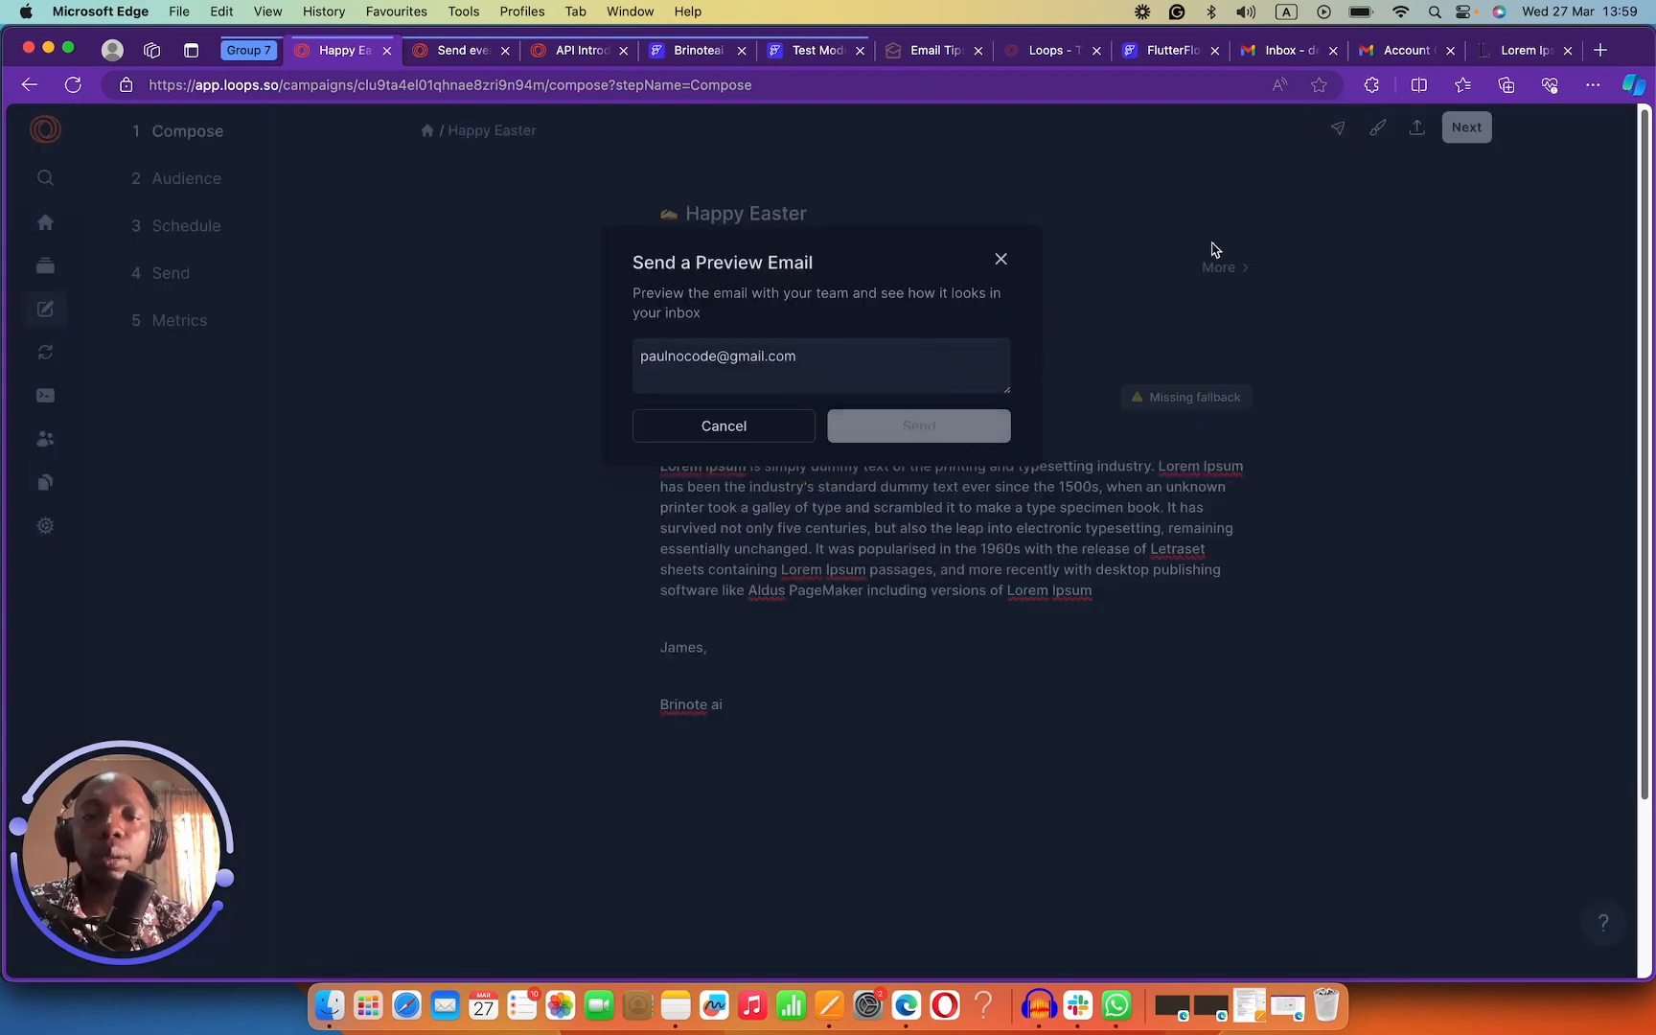
pyautogui.click(1380, 53)
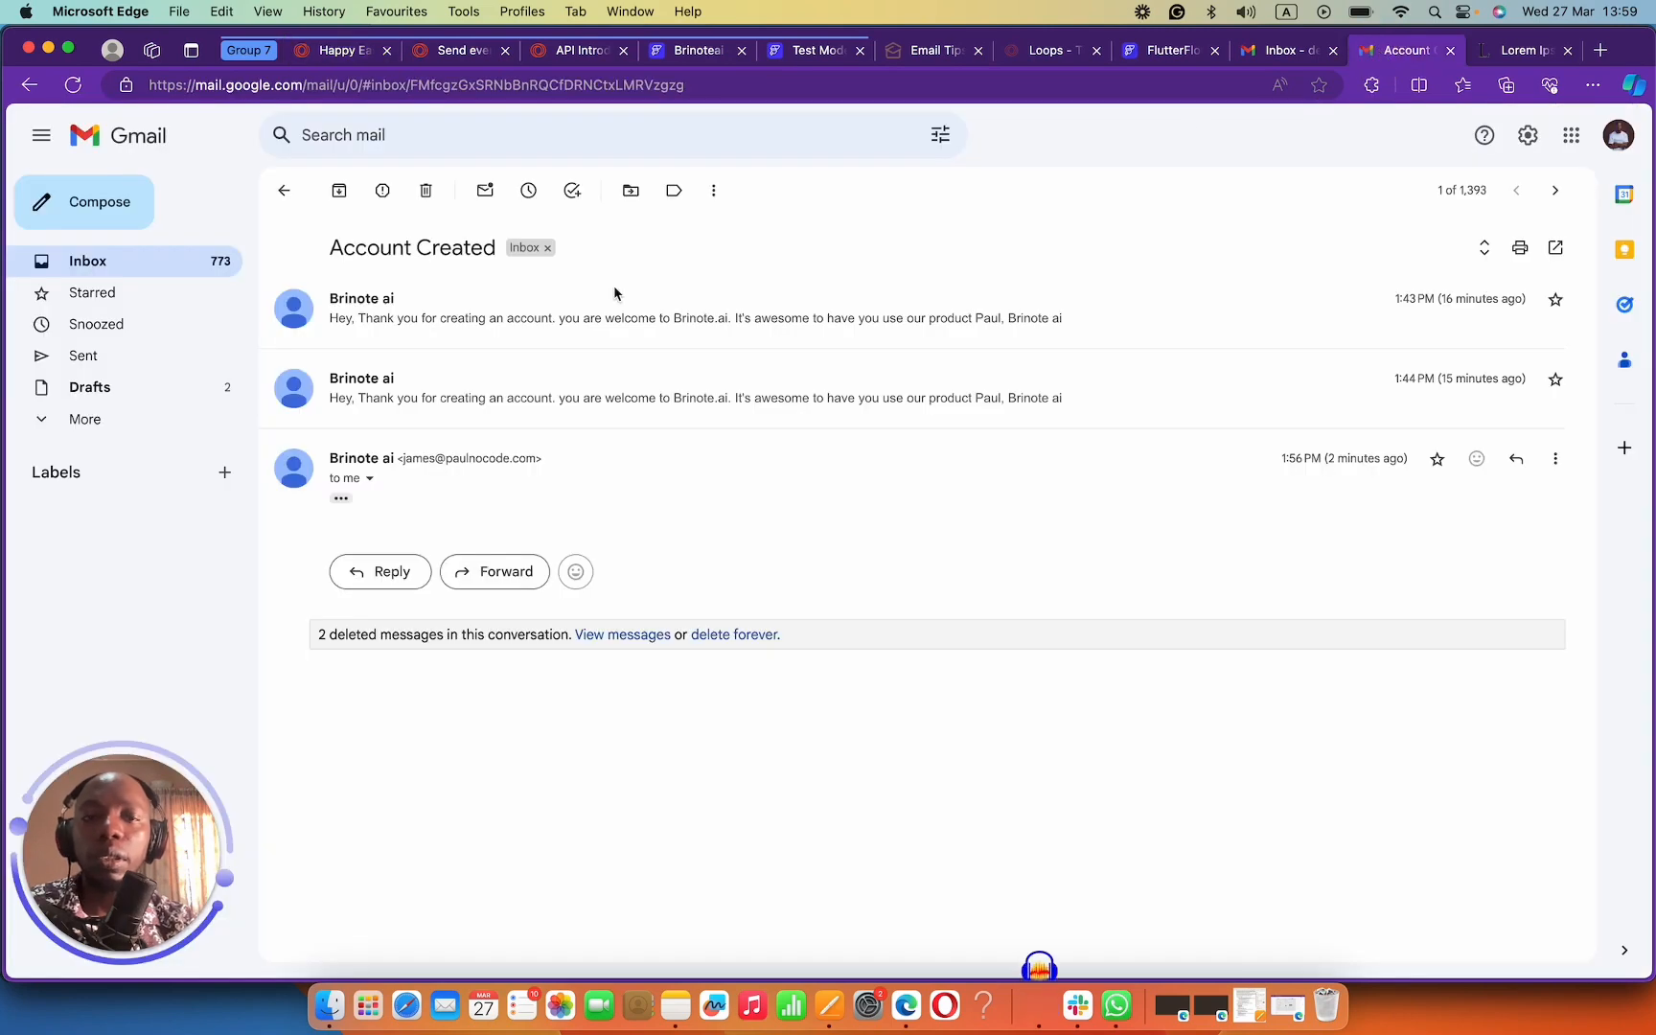
pyautogui.click(154, 264)
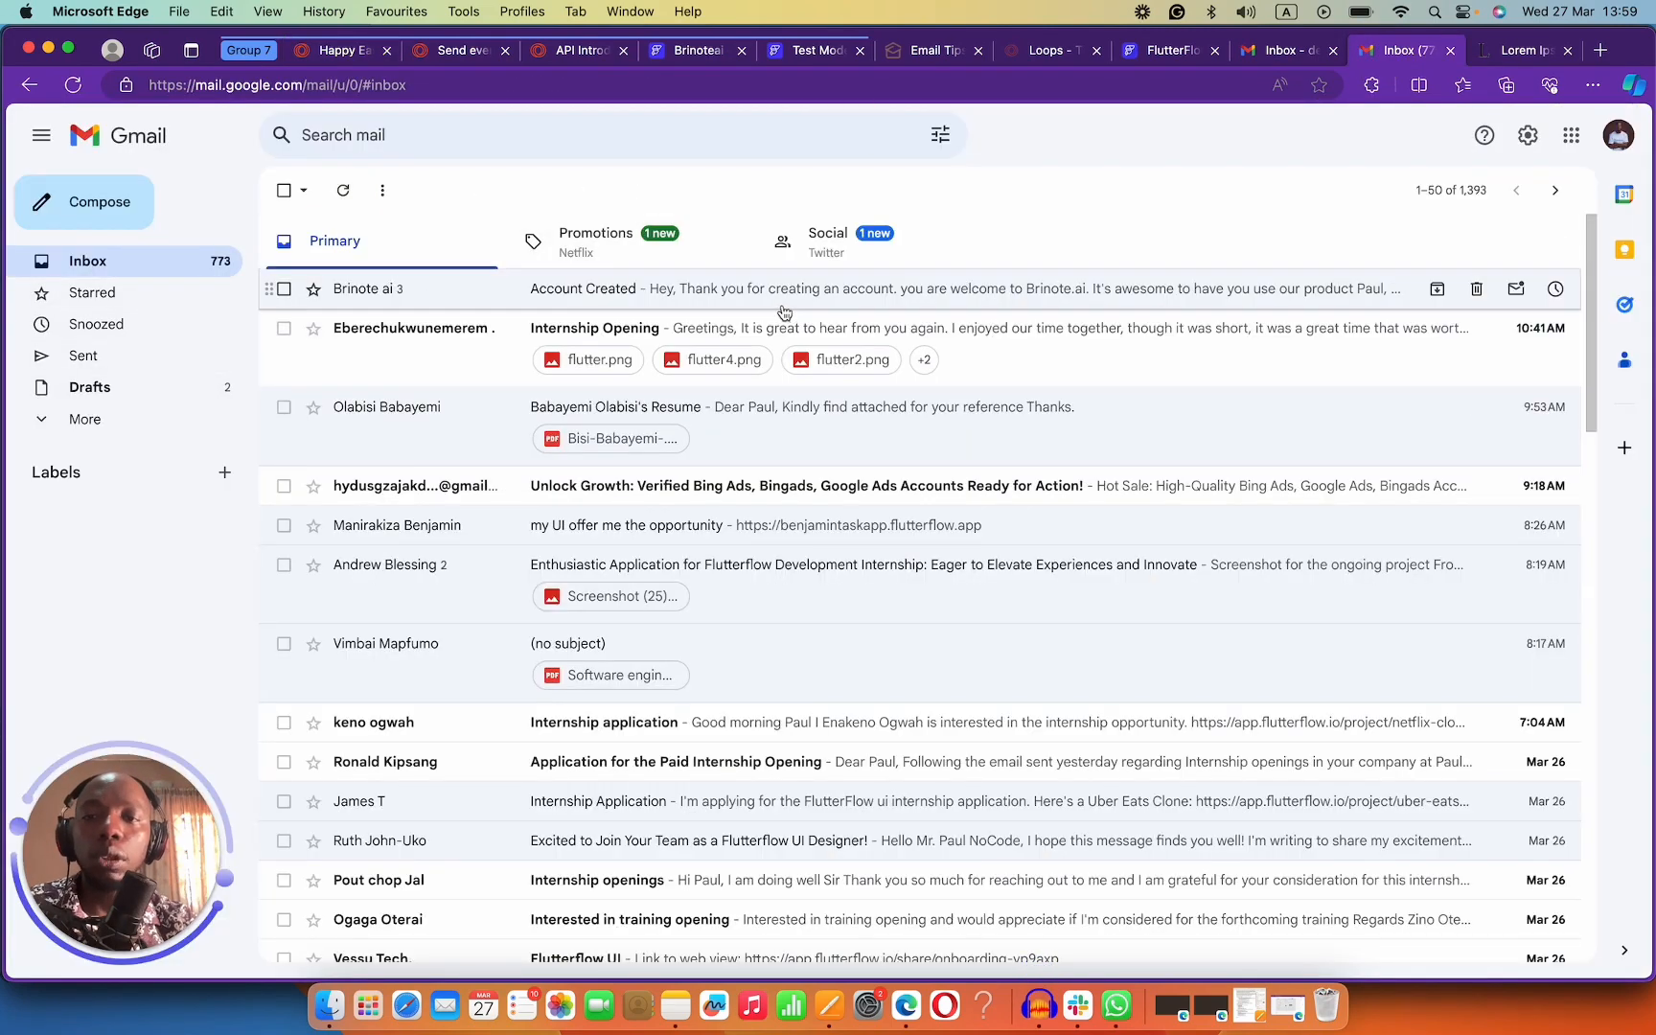
pyautogui.click(573, 290)
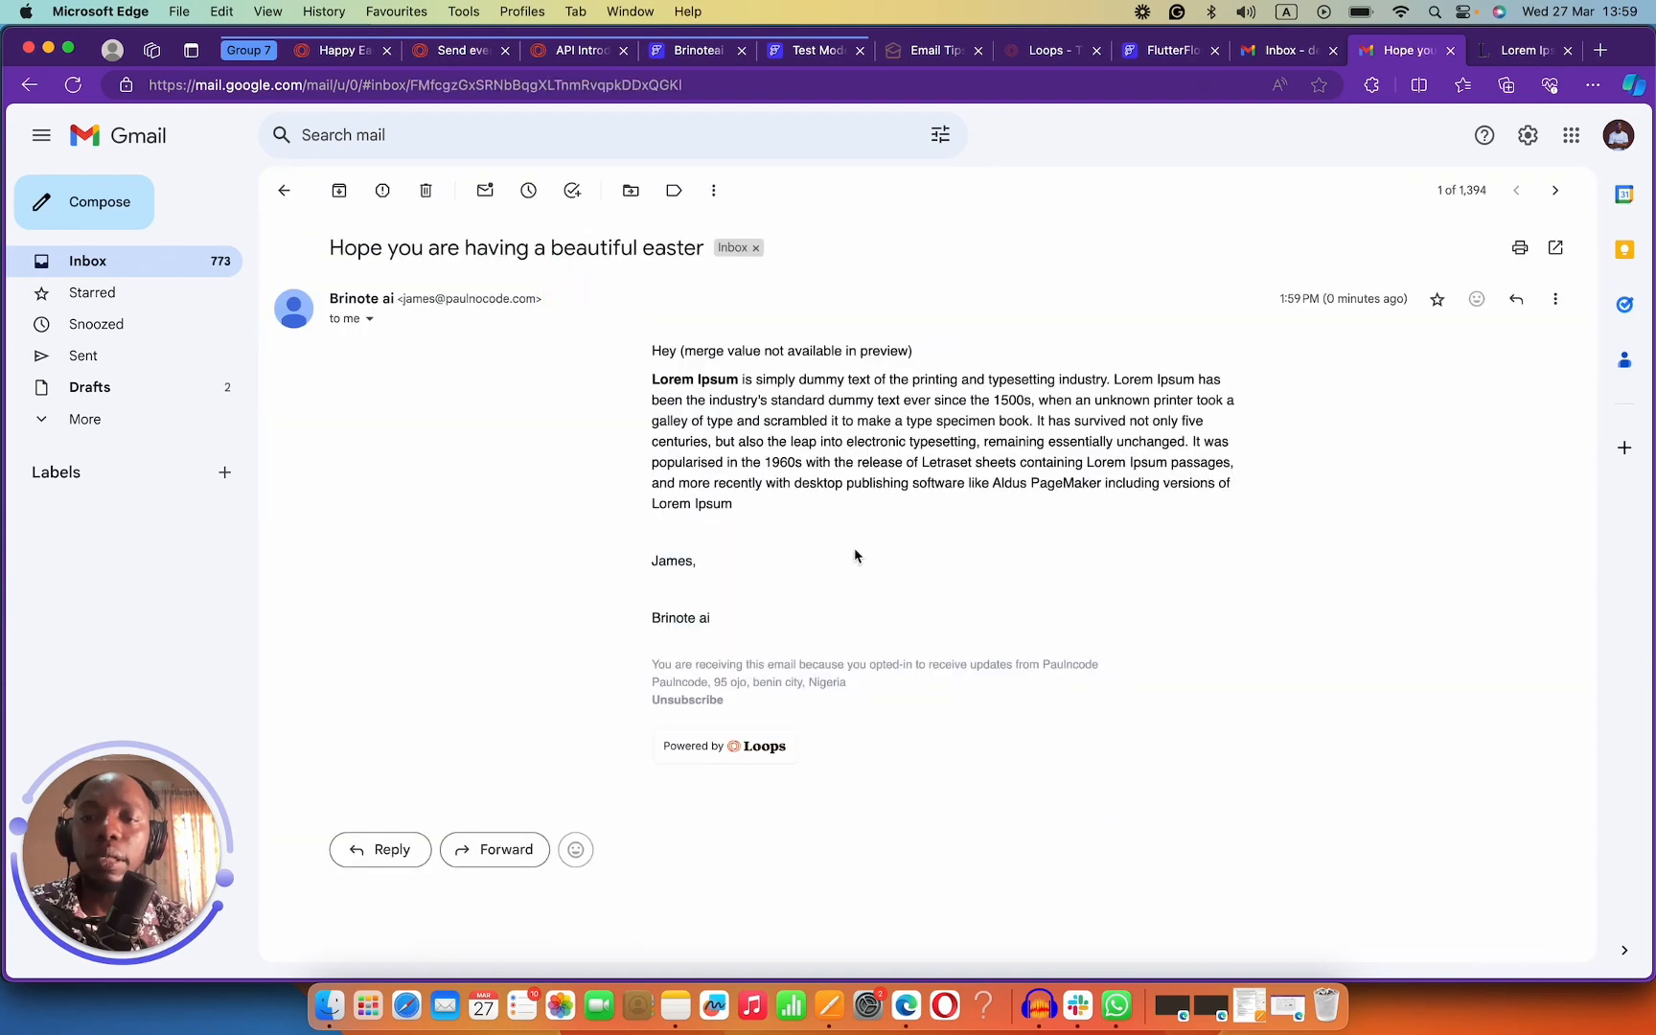
# Leave the preview email and return to the Happy Easter campaign in Loops.
pyautogui.click(284, 190)
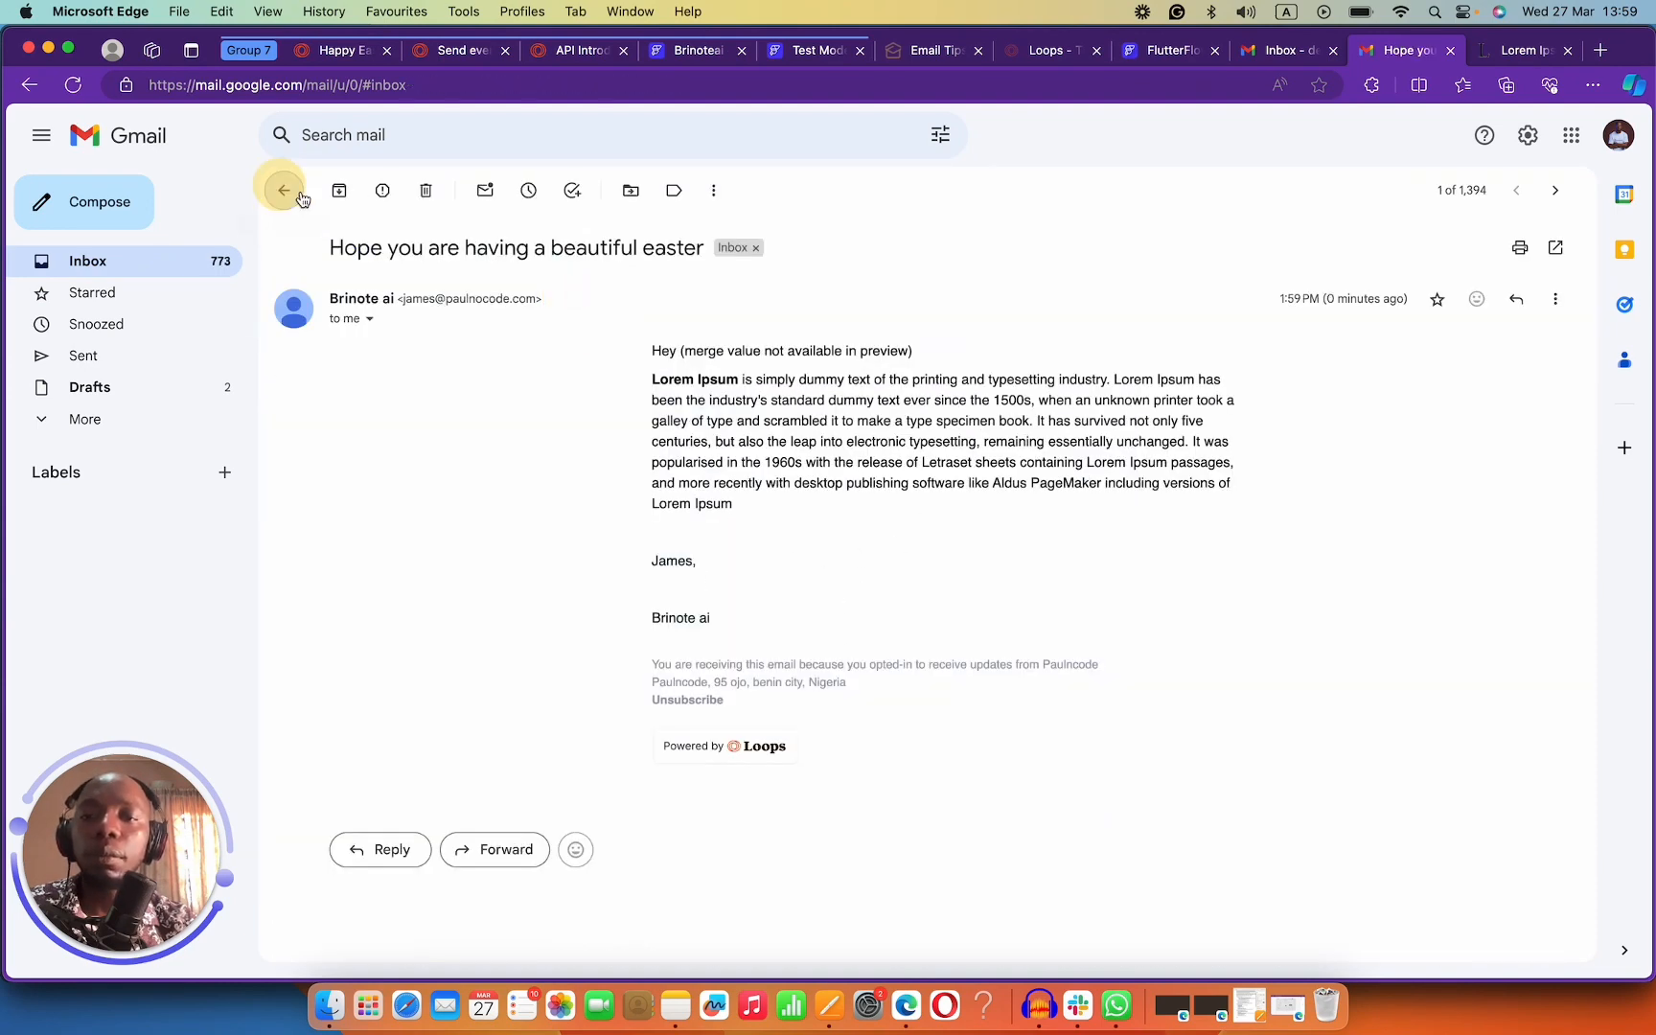
pyautogui.click(1202, 49)
pyautogui.click(1277, 48)
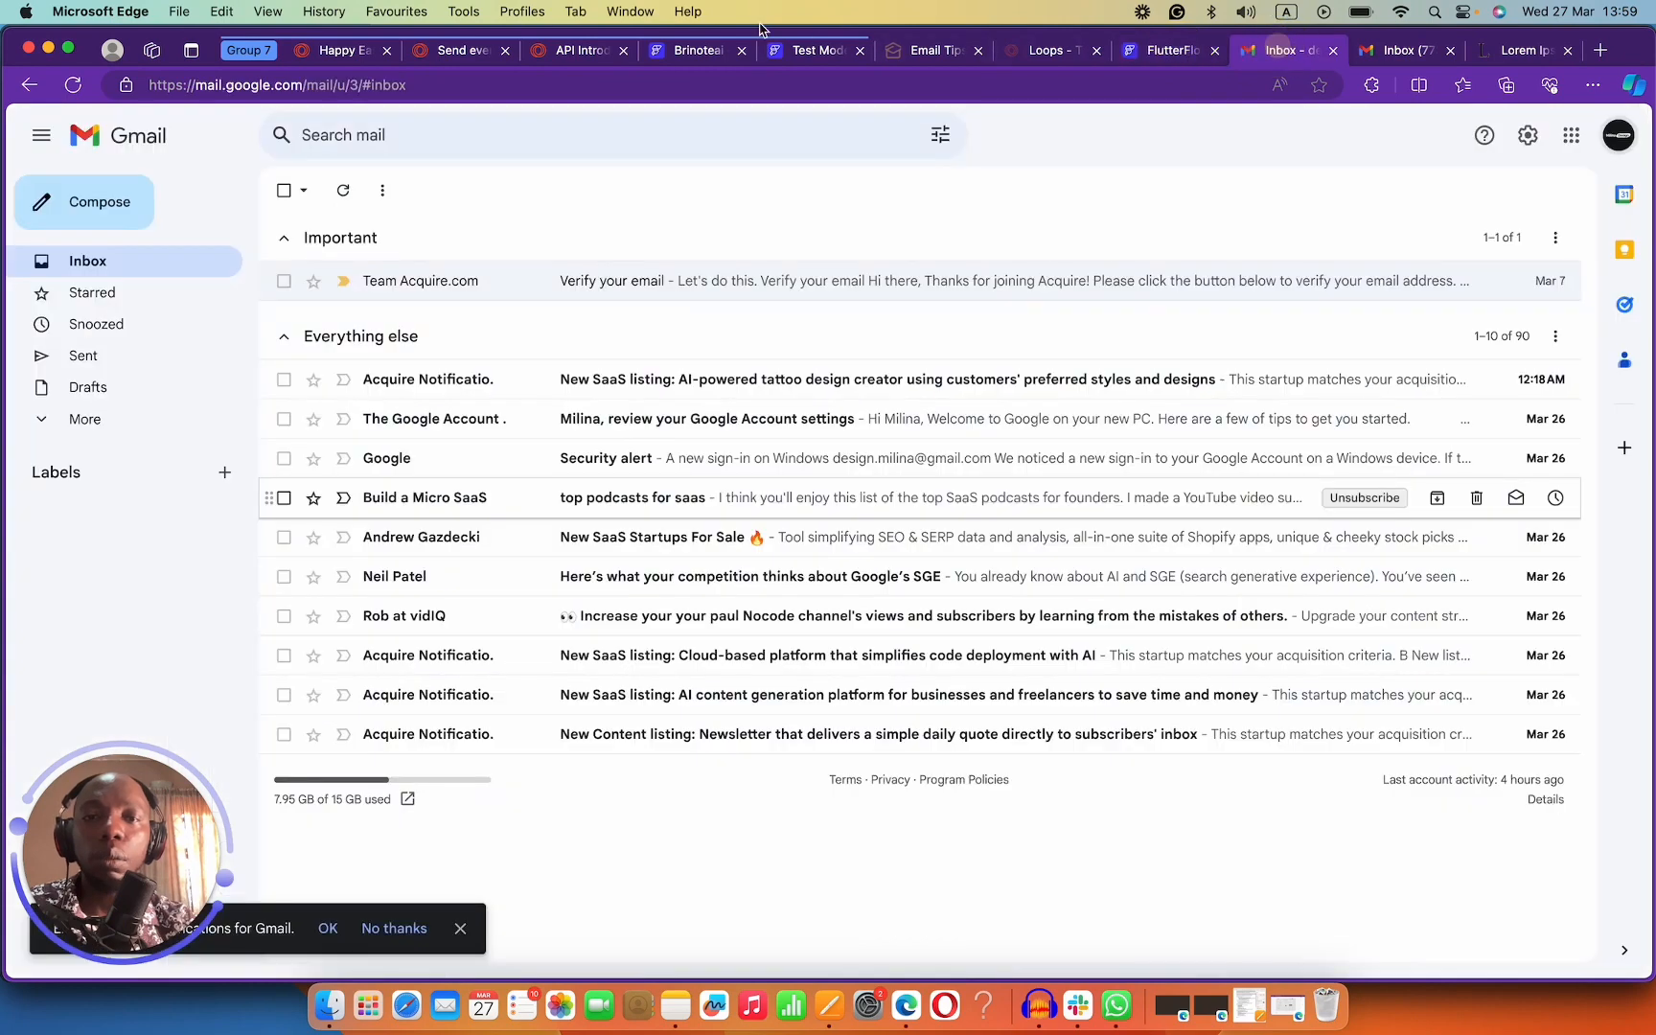
pyautogui.click(686, 48)
pyautogui.click(813, 50)
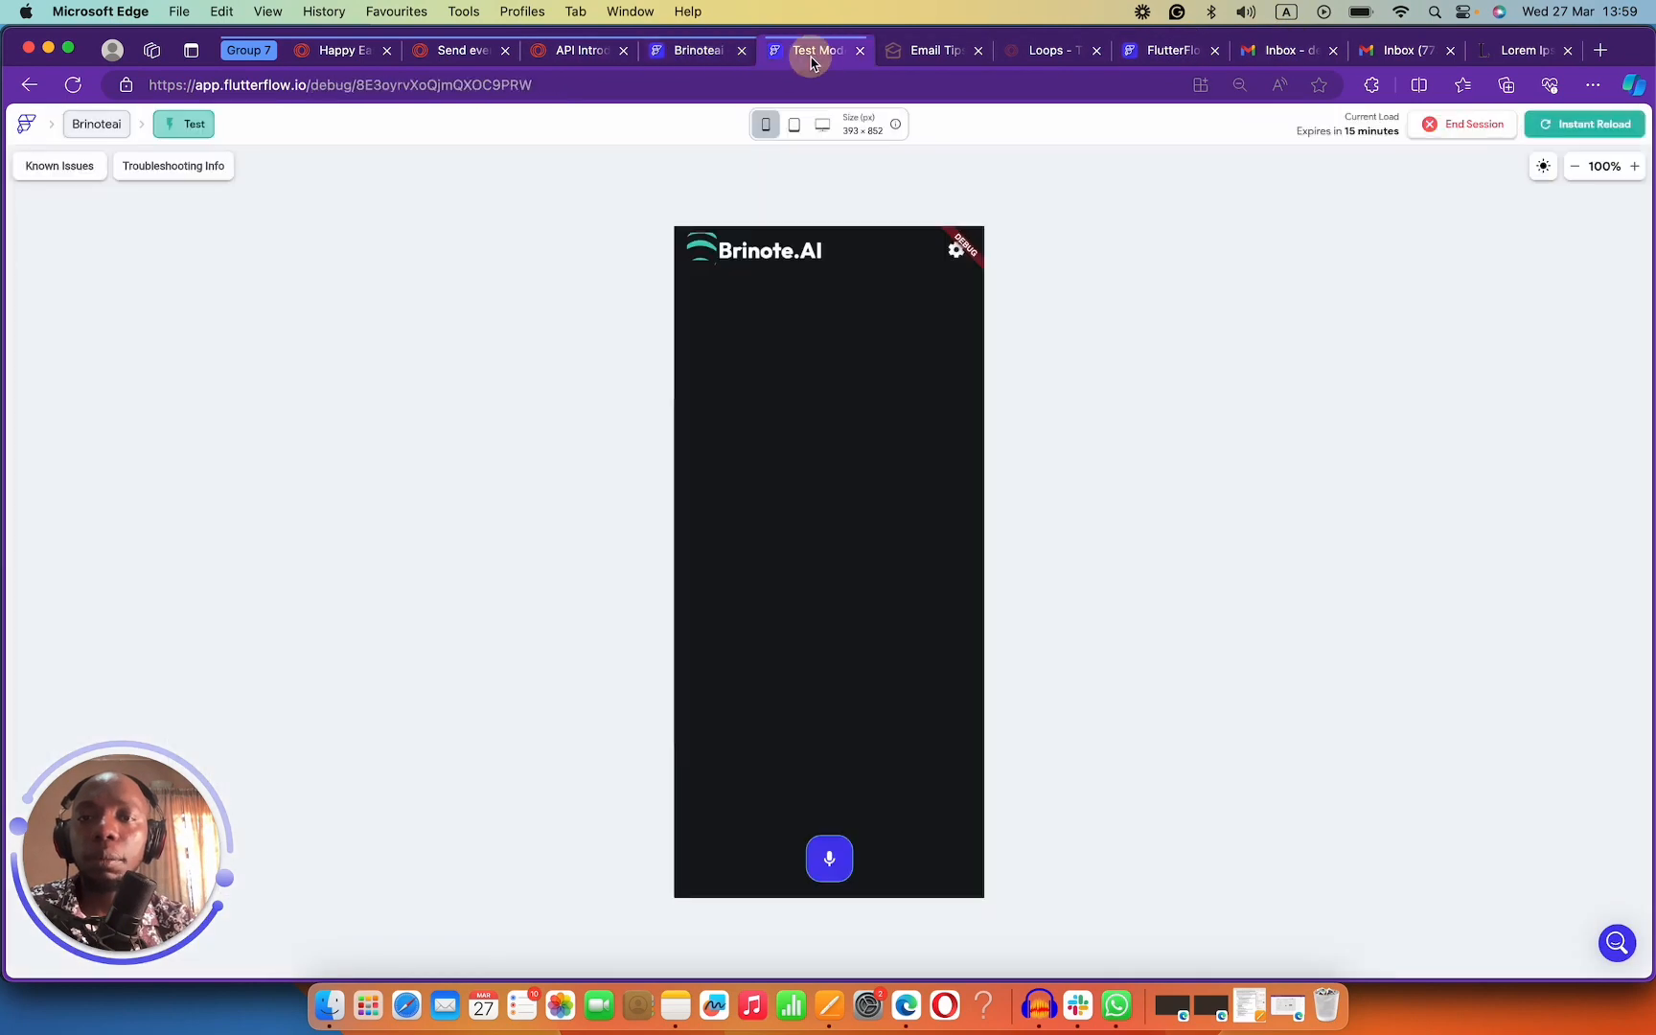
pyautogui.click(351, 50)
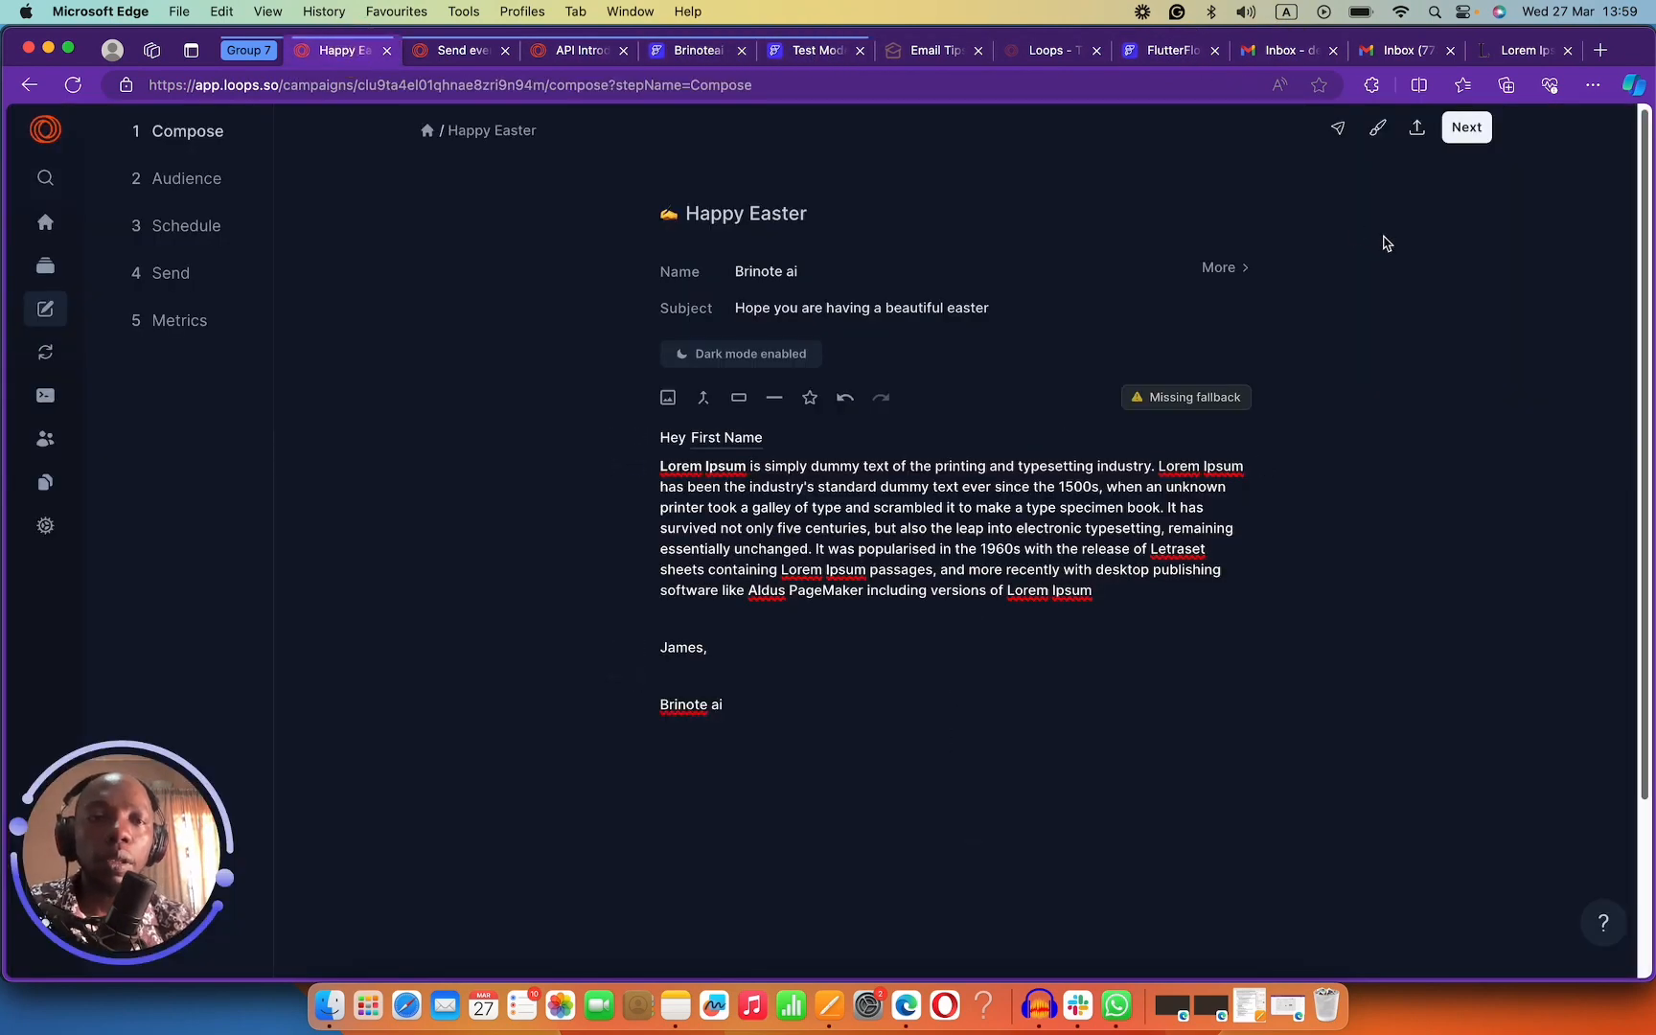
# Advance to the Audience step and keep All Contacts (145 subscribed) without a User Group filter.
pyautogui.click(1455, 139)
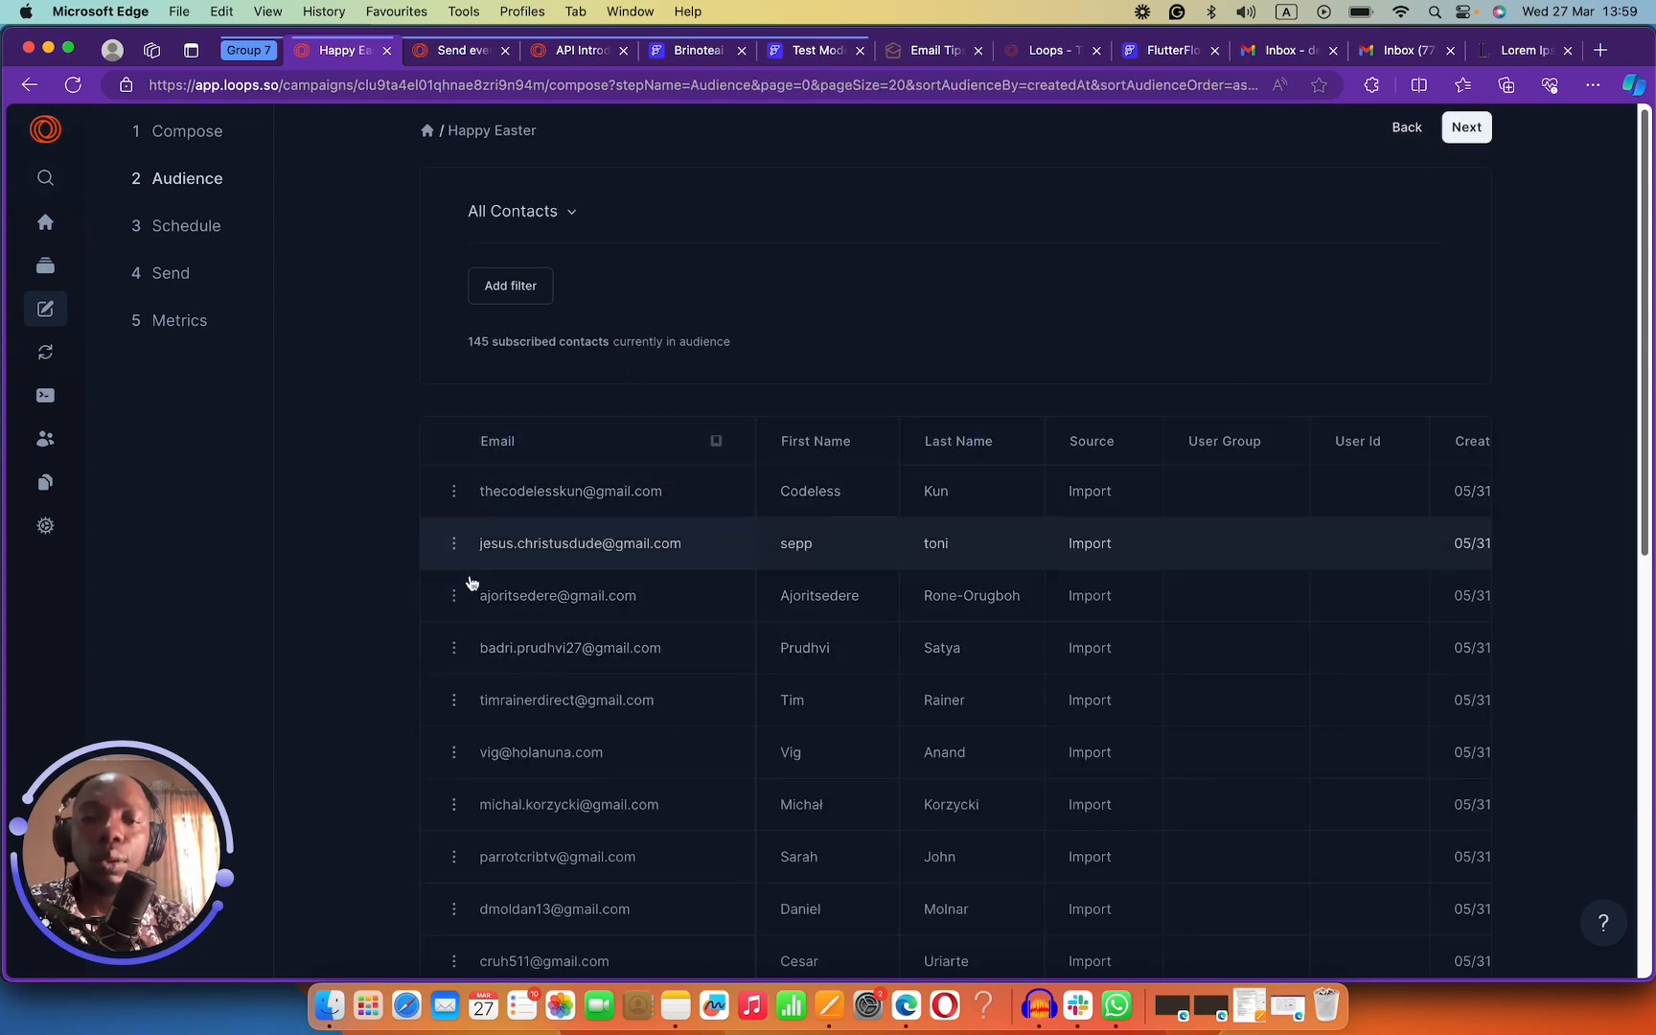
pyautogui.scroll(-10, 757, 709)
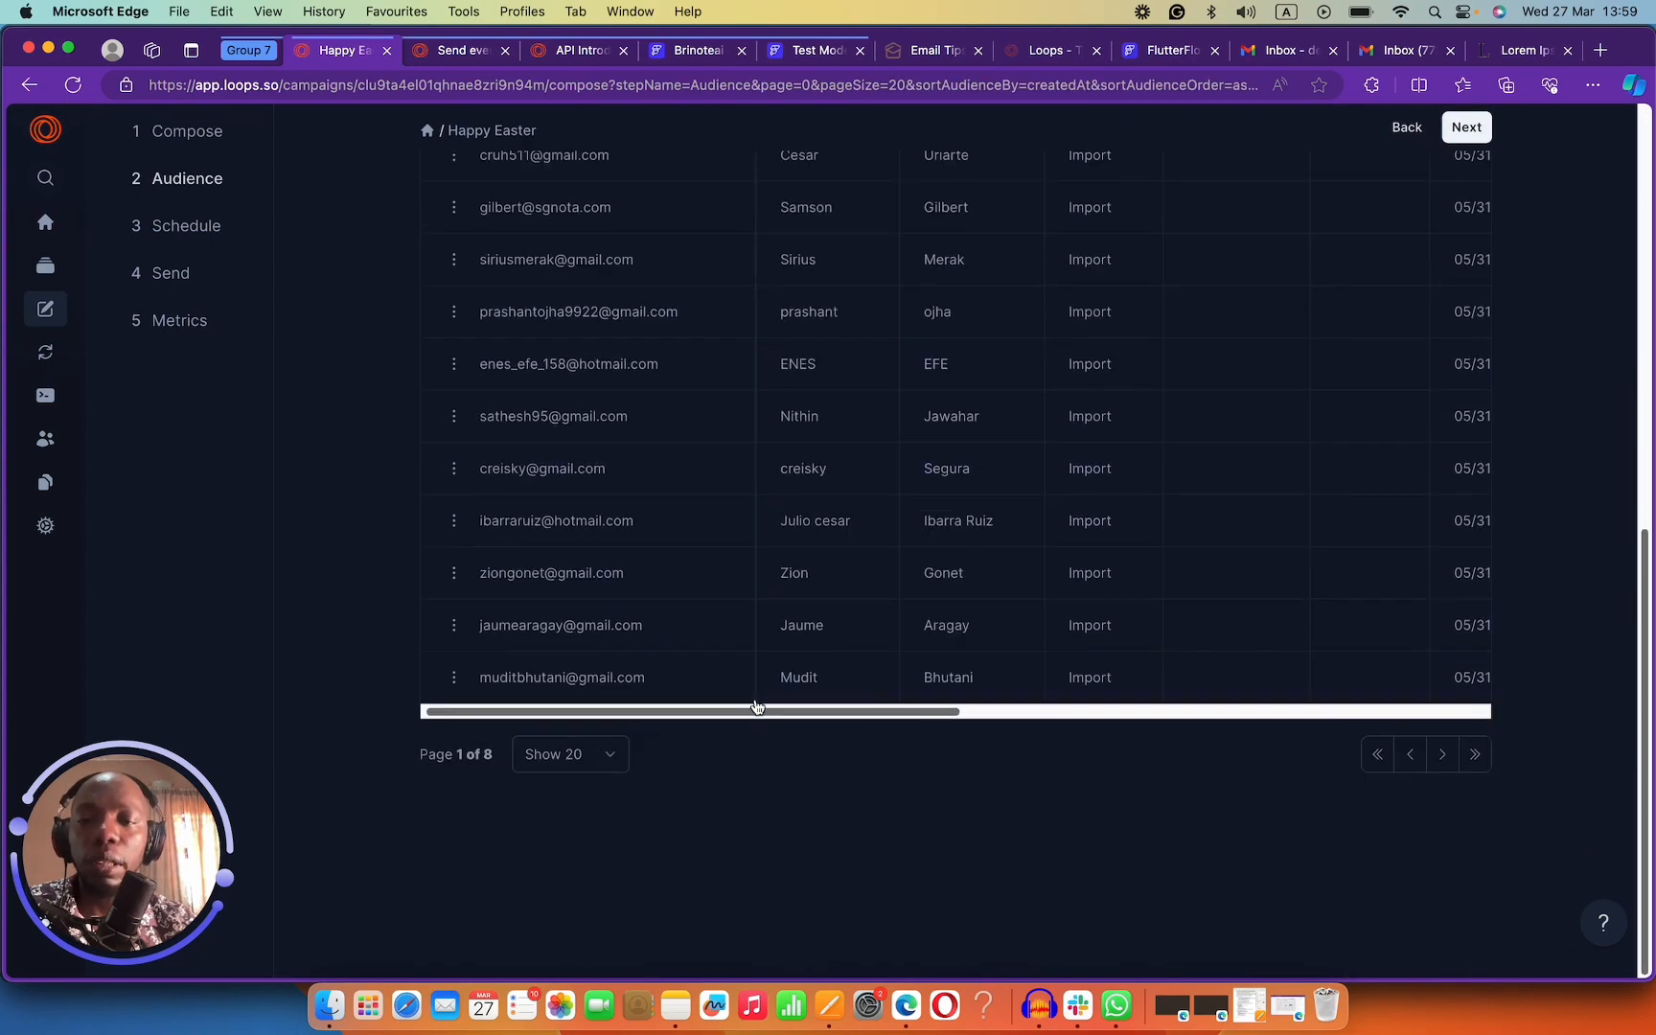
pyautogui.scroll(10, 752, 714)
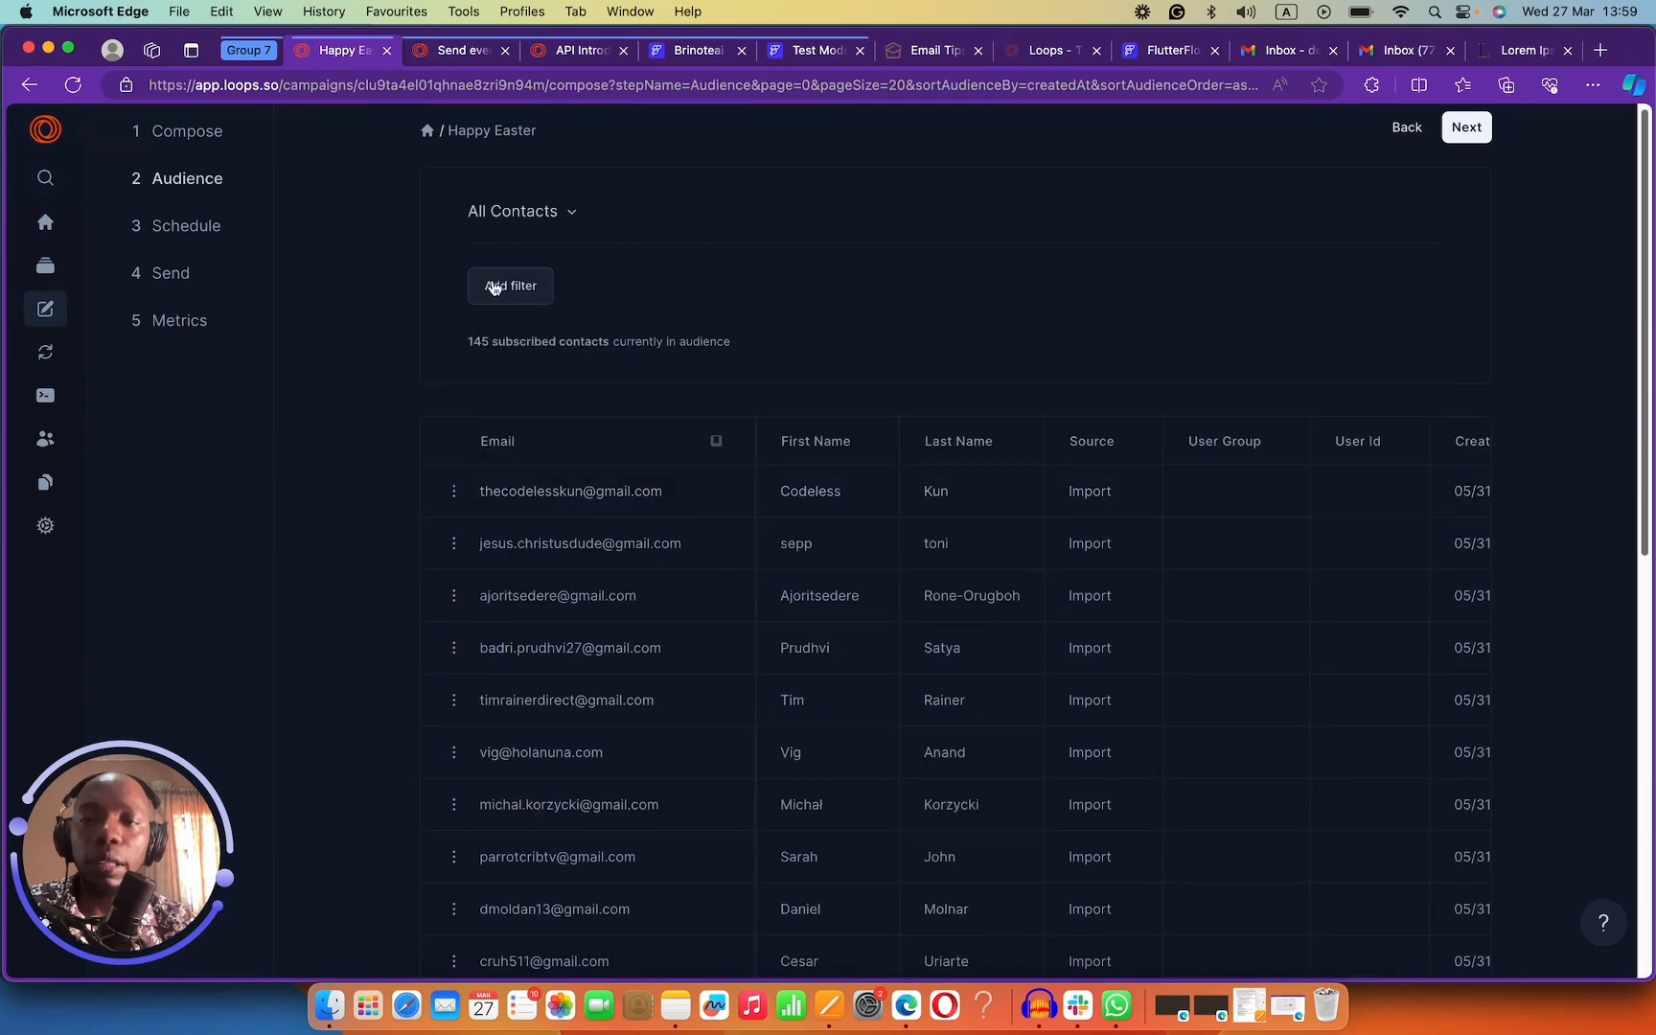
pyautogui.click(497, 303)
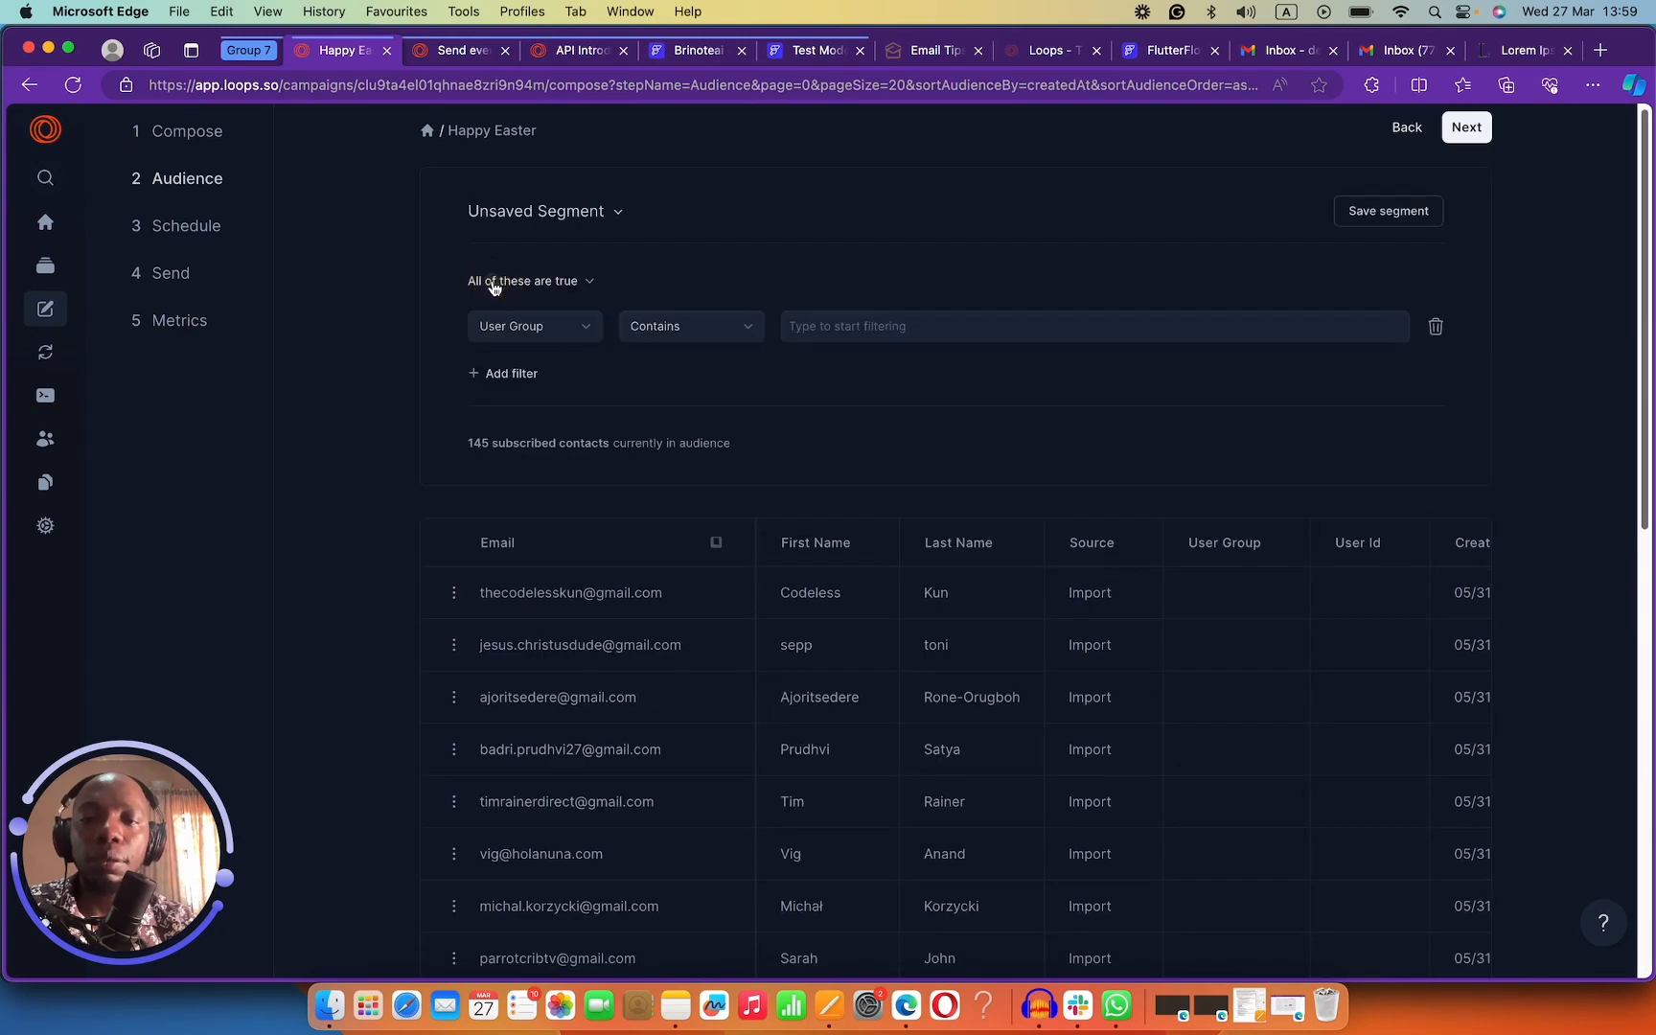
pyautogui.click(1436, 326)
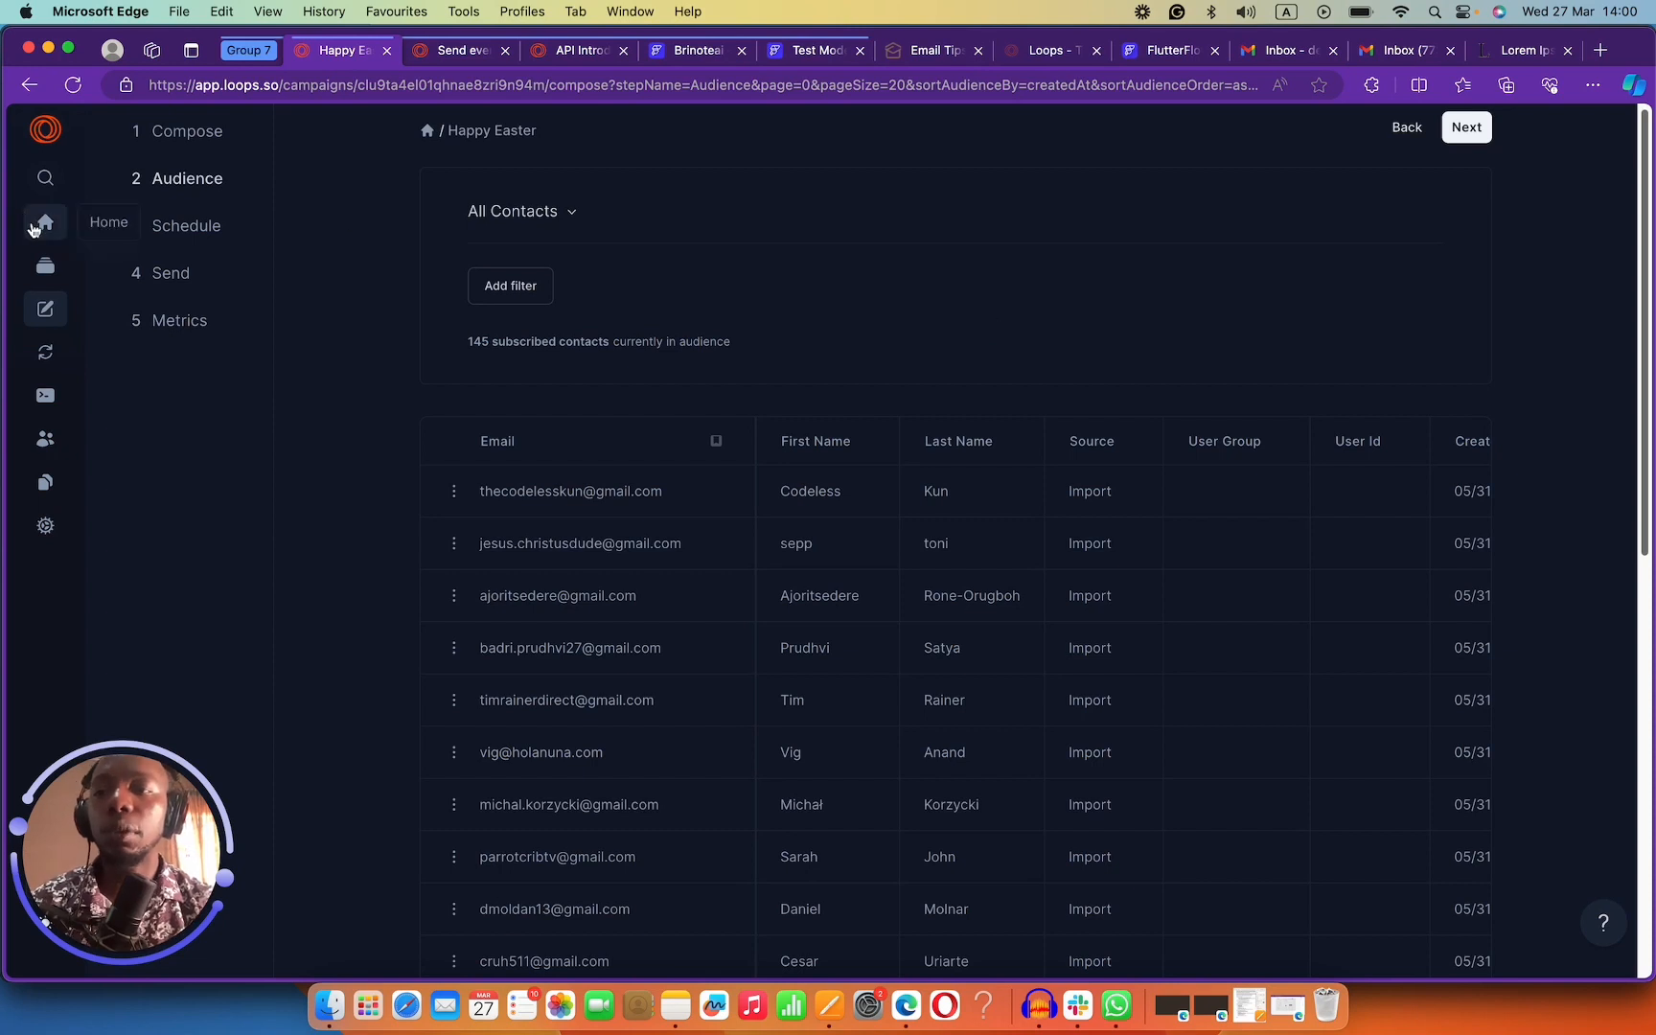
# Go to the Loops home page, then to the Gmail inbox.
pyautogui.click(36, 229)
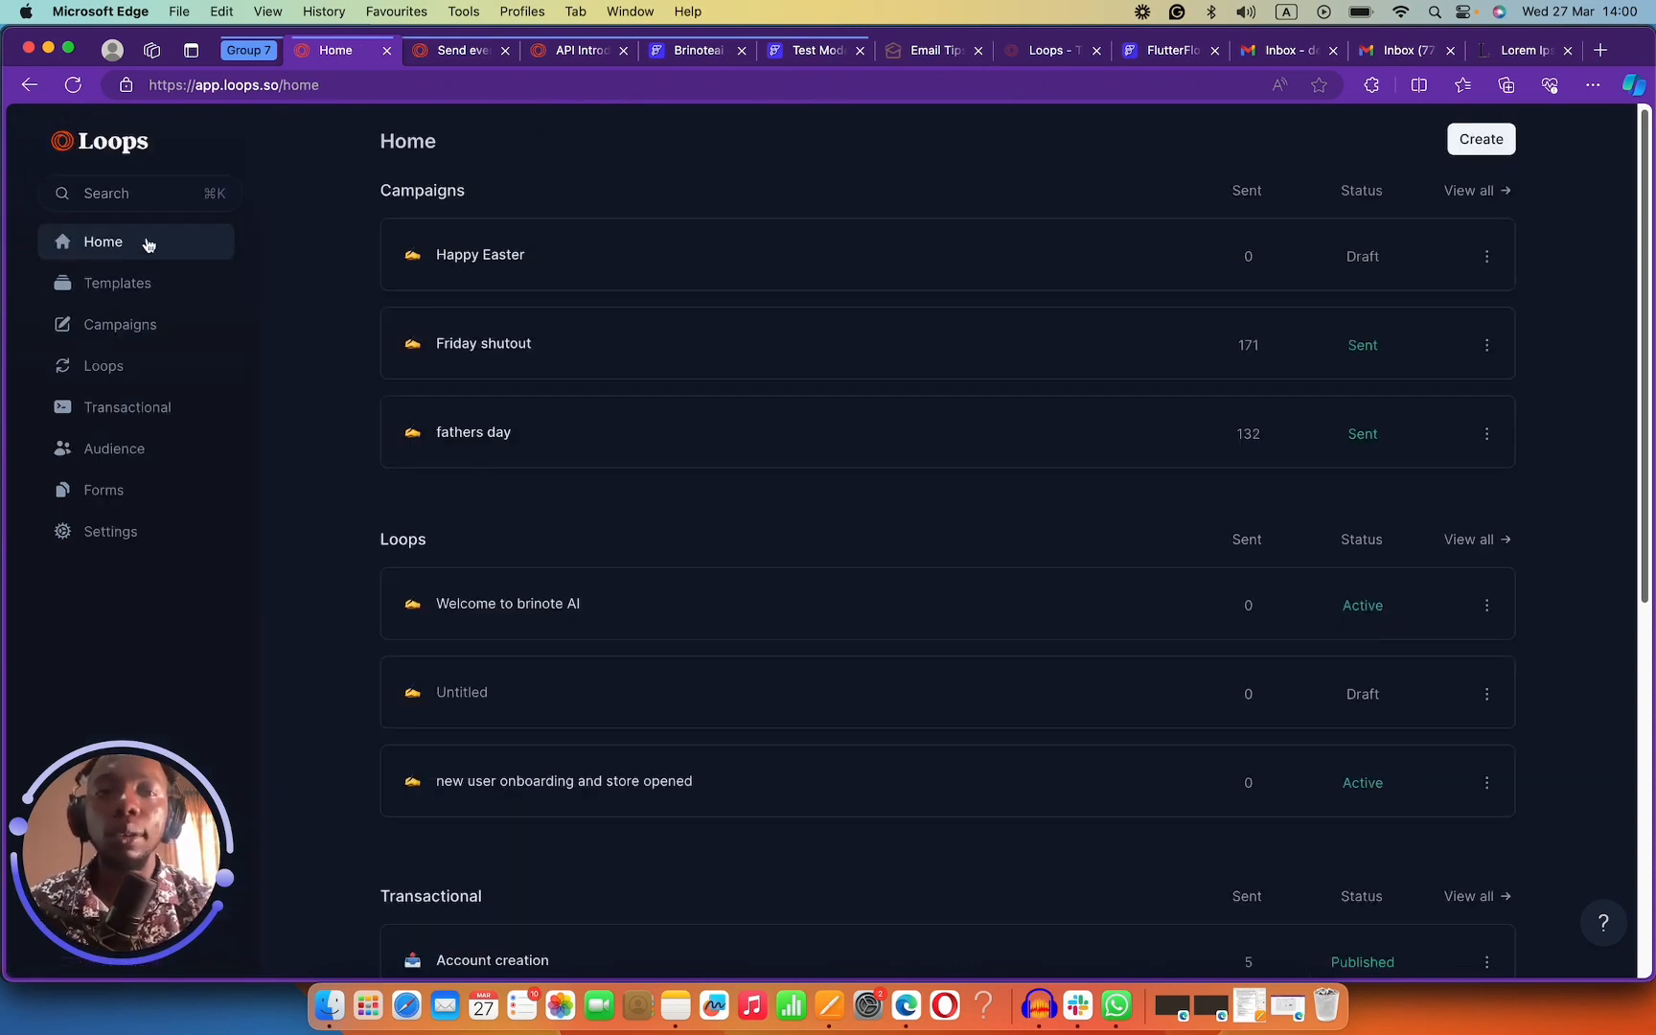
pyautogui.click(1270, 61)
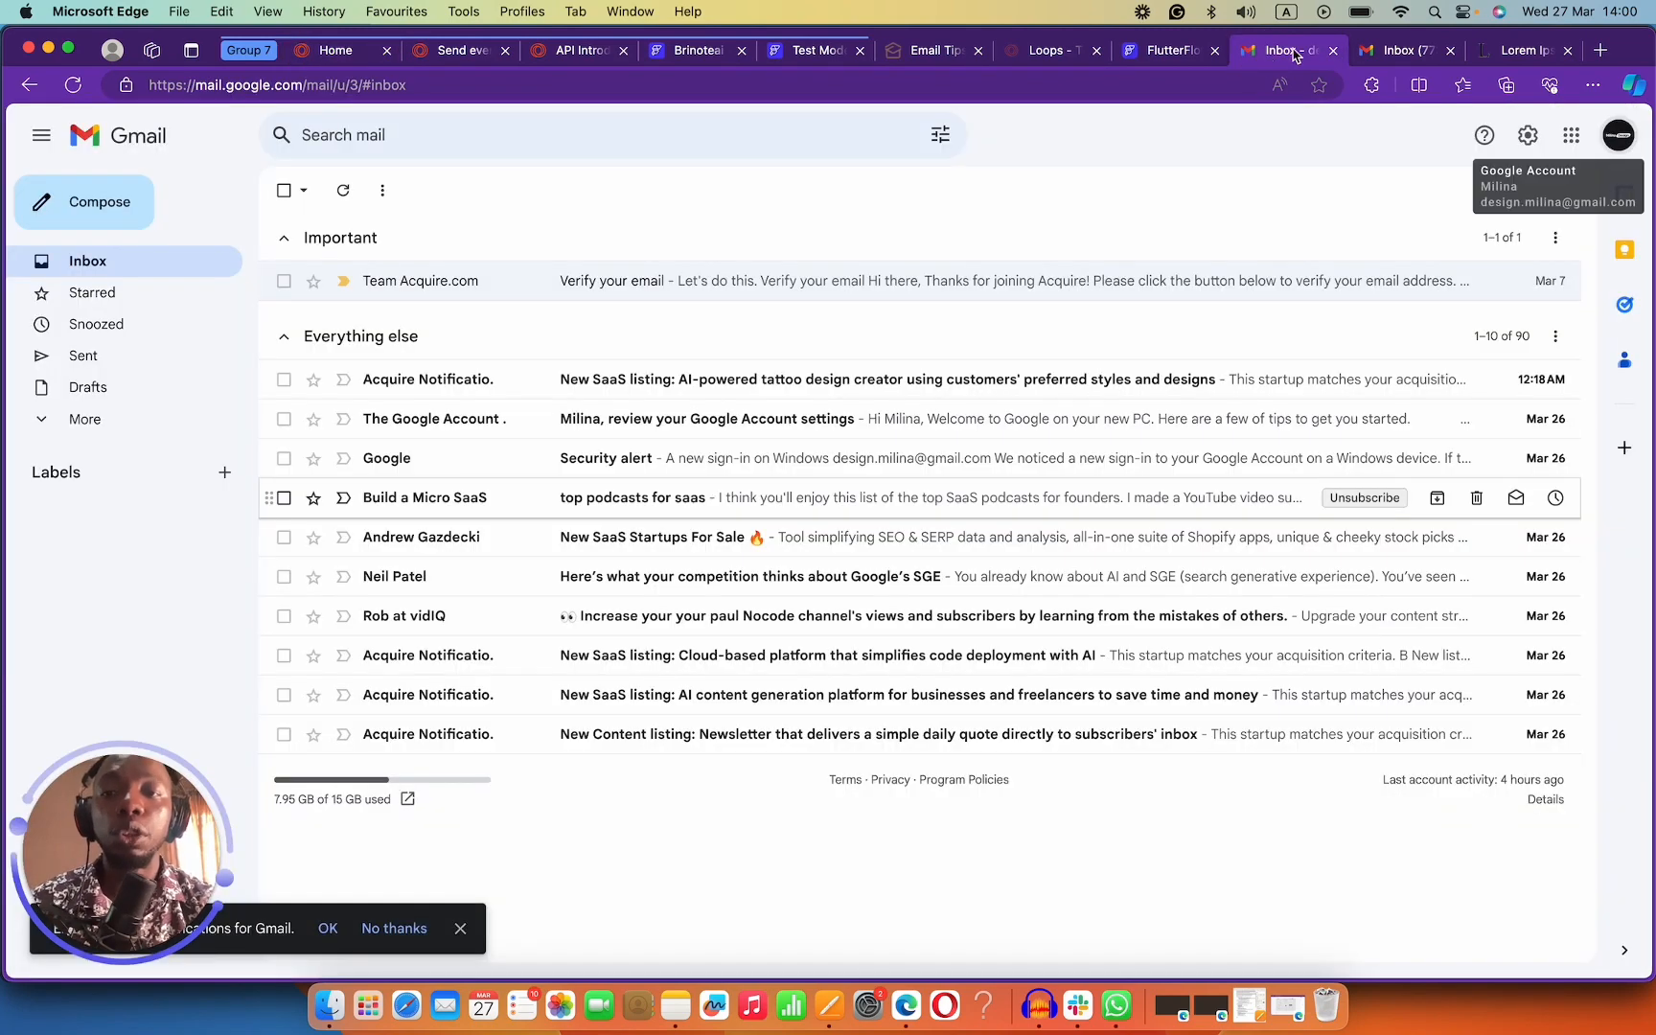
pyautogui.click(1363, 48)
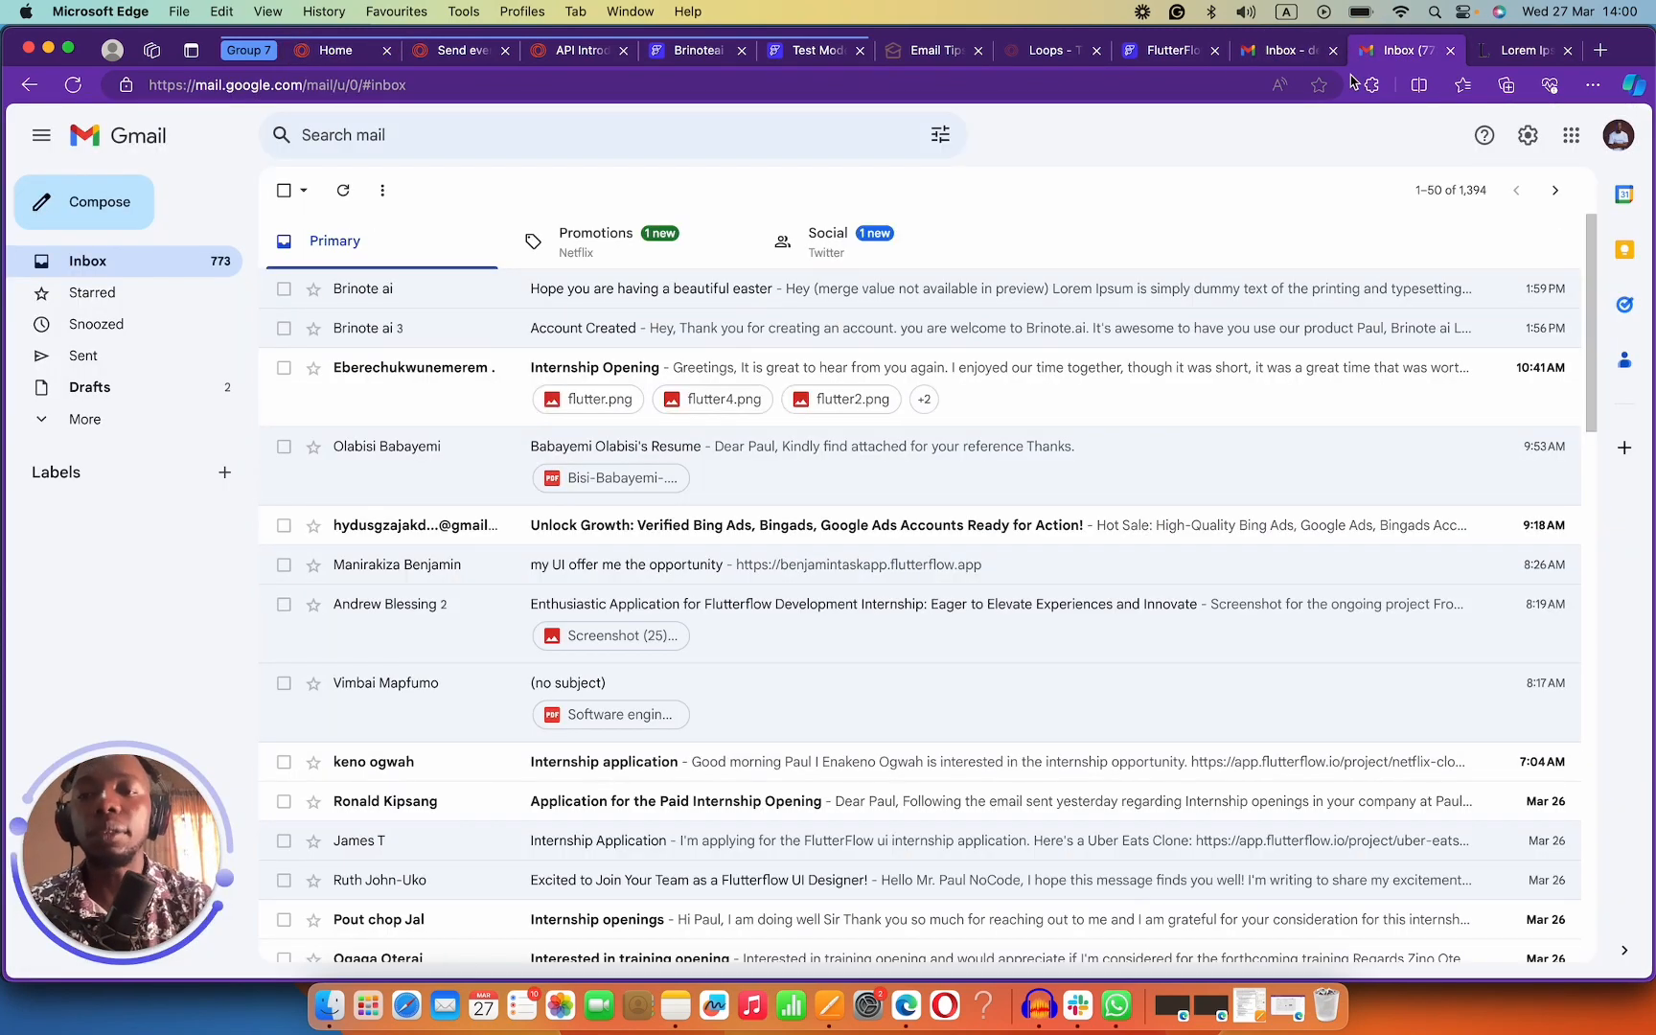